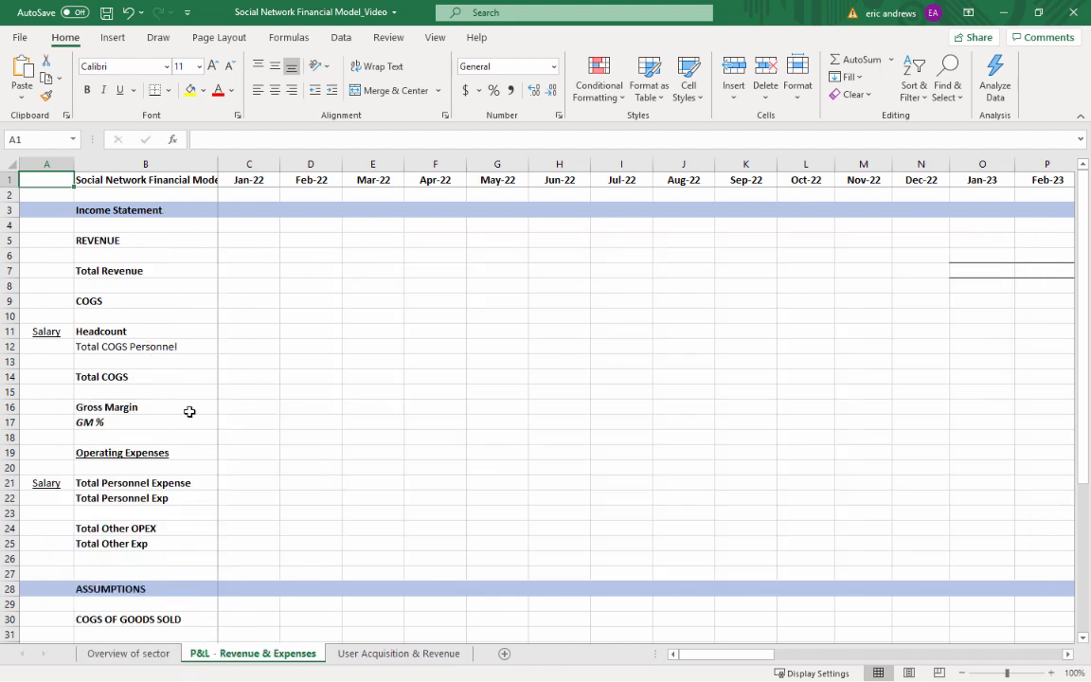
Review the Overview of sector sheet: the social network definition, the axes of these businesses, and the ad-based monetization plan
{"action": "left_click", "coordinate": [128, 653]}
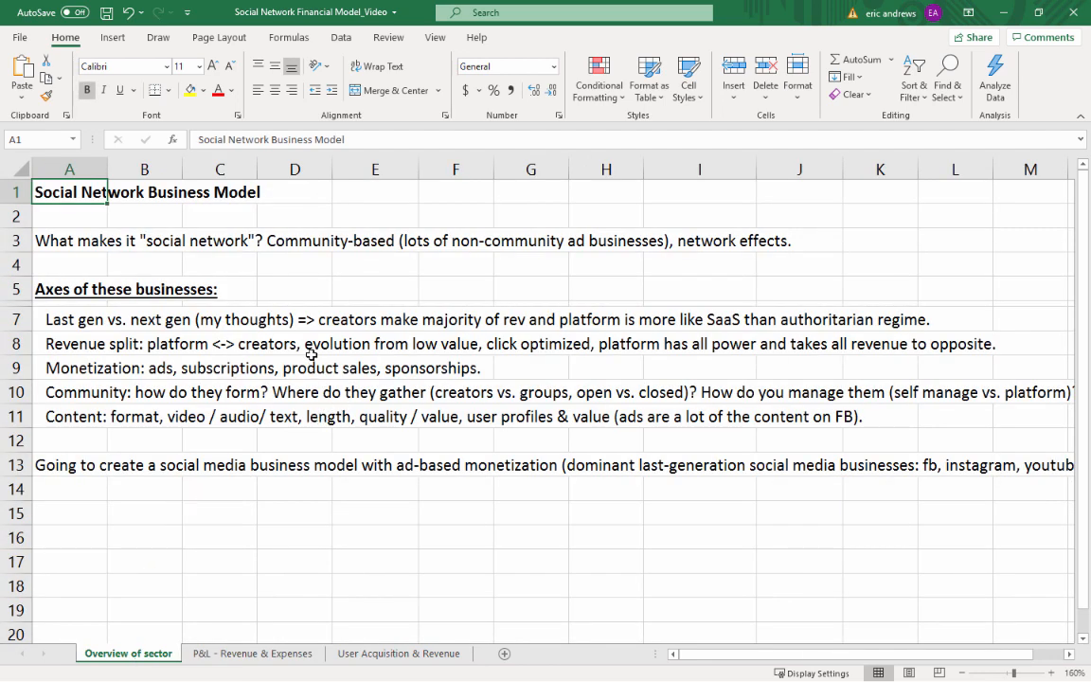
{"action": "left_click", "coordinate": [81, 214]}
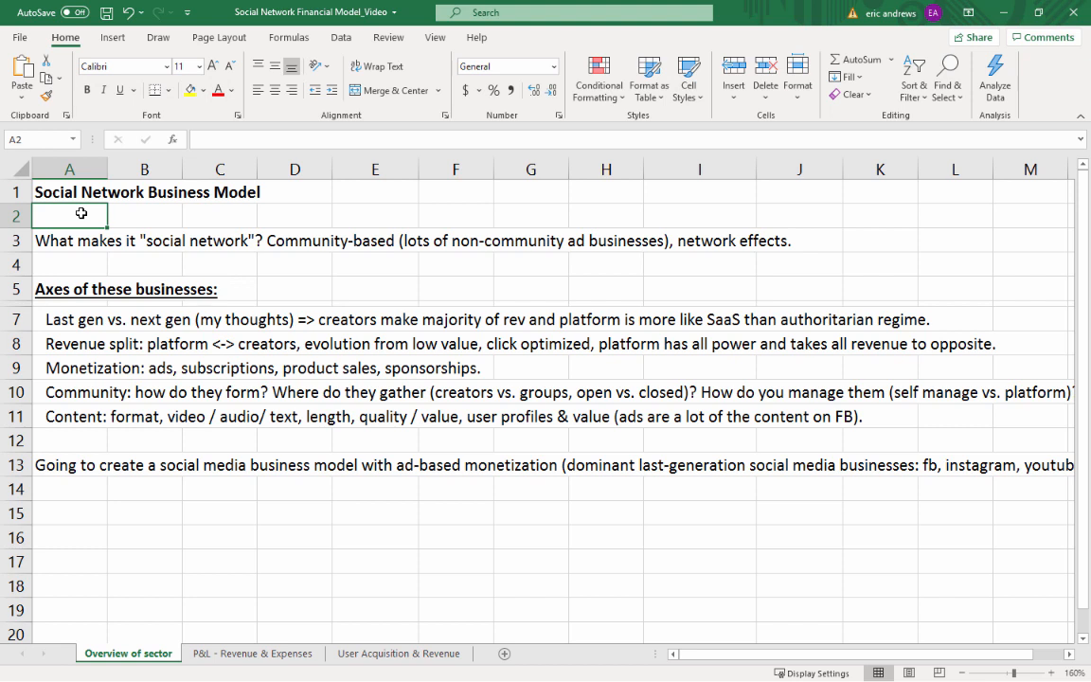
{"action": "key", "text": "Down"}
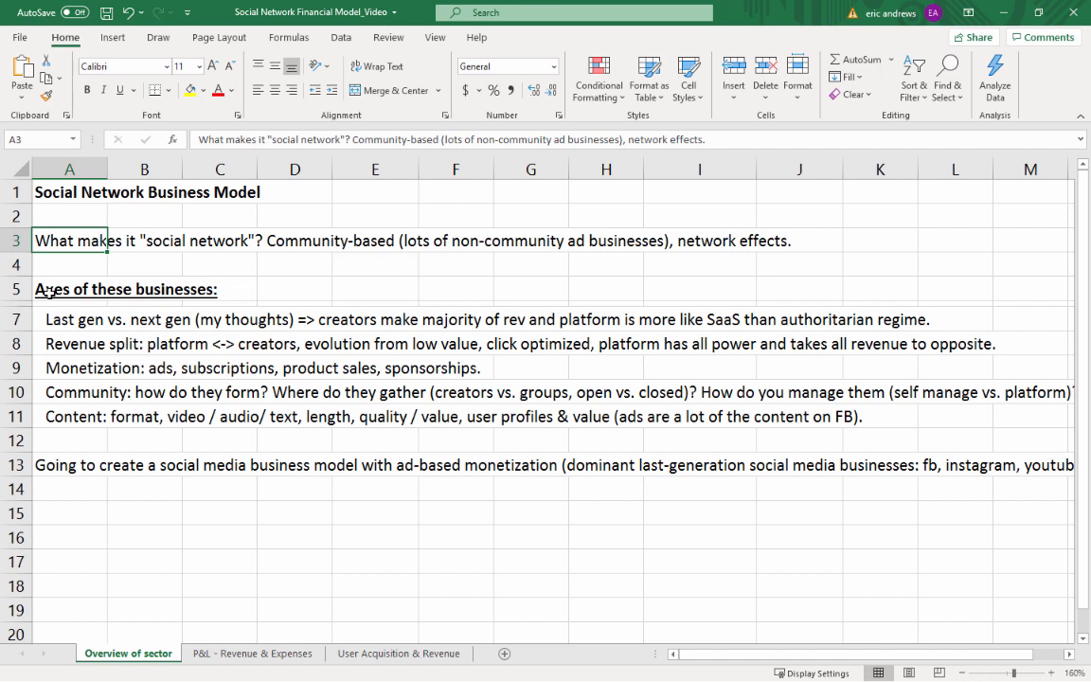
{"action": "left_click", "coordinate": [47, 290]}
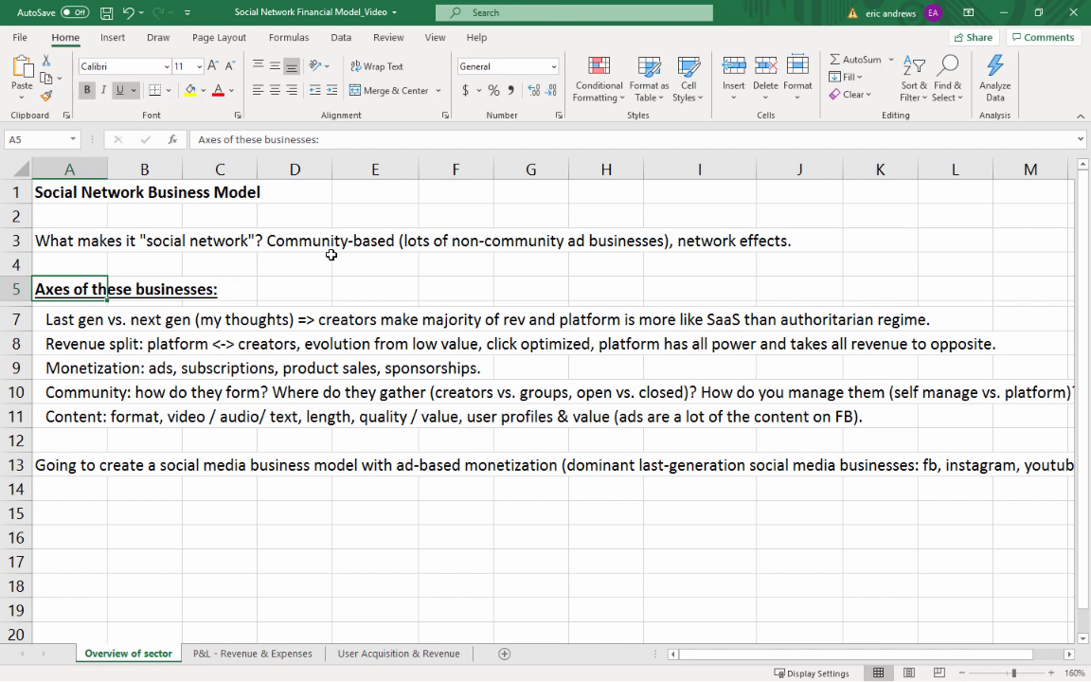
{"action": "key", "text": "Down"}
{"action": "key", "text": "Down"}
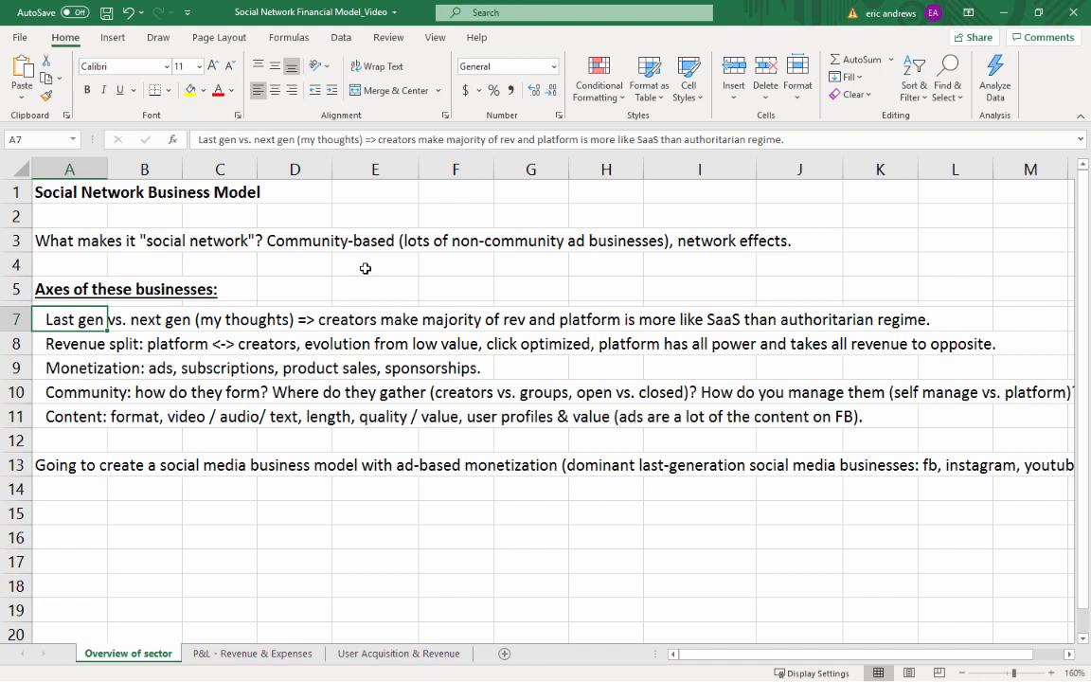
{"action": "key", "text": "Down"}
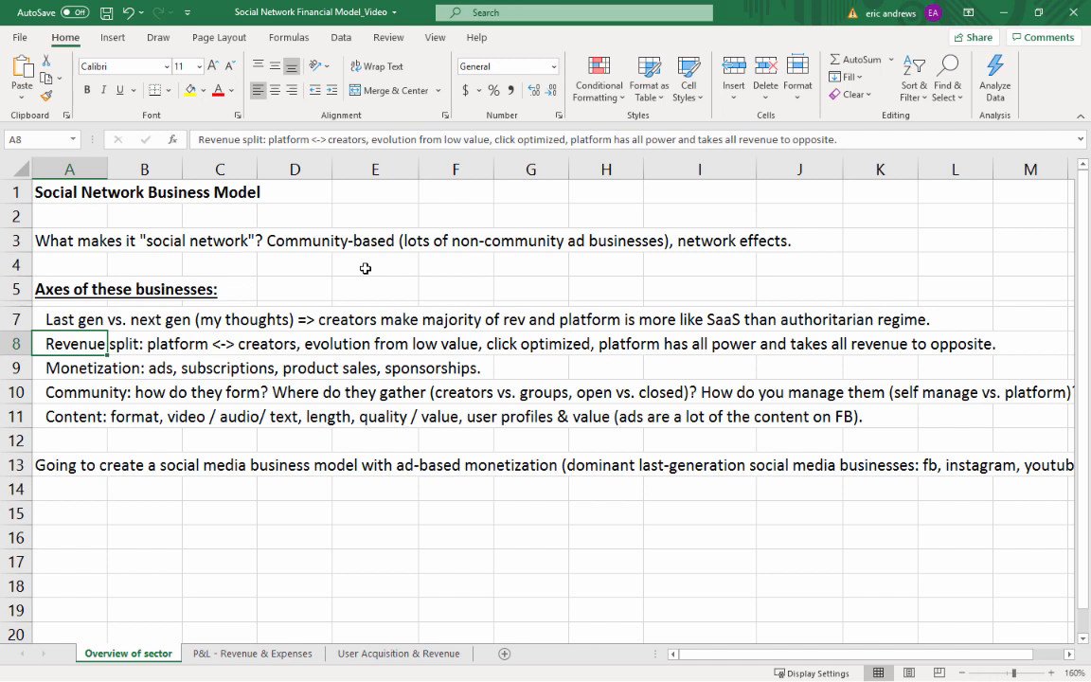
{"action": "key", "text": "Down"}
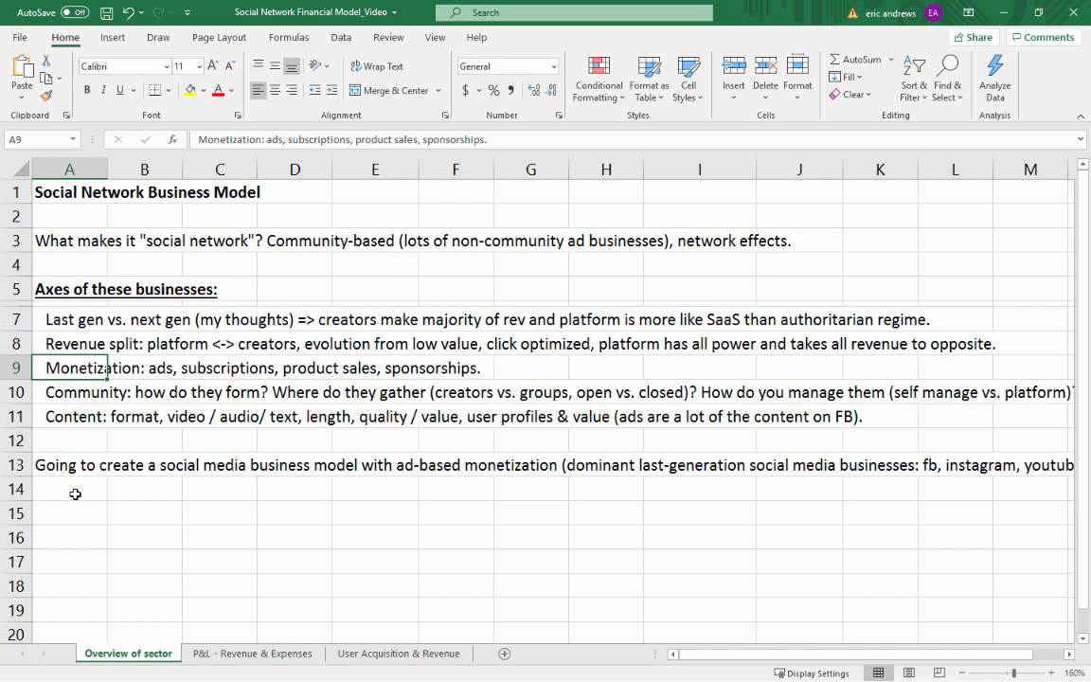
{"action": "key", "text": "Down"}
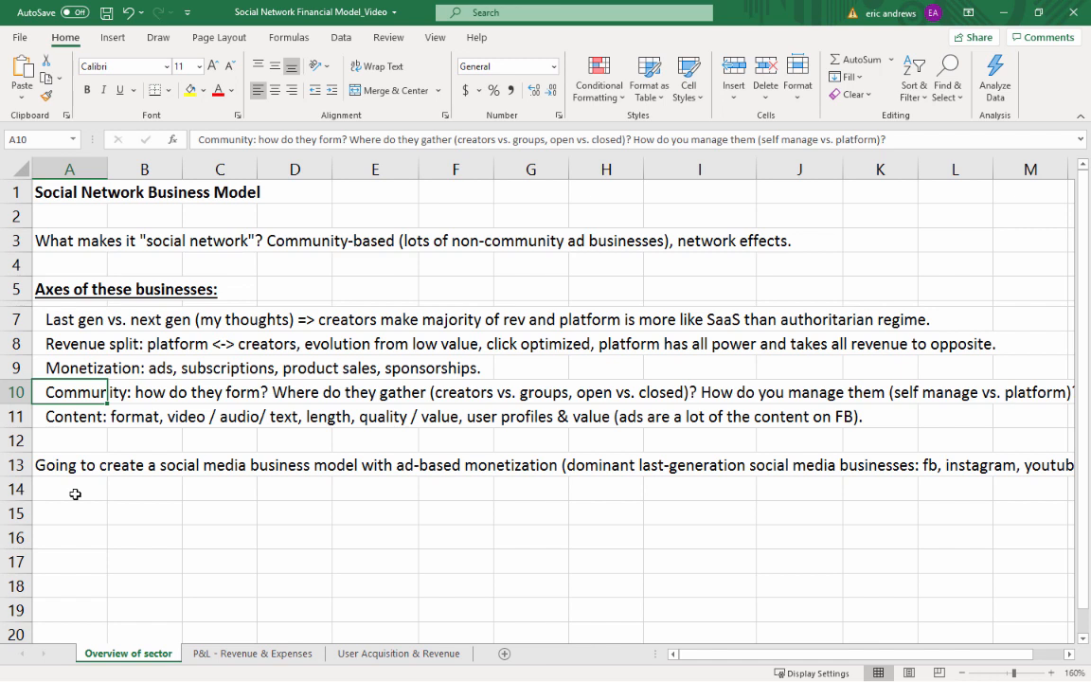
{"action": "key", "text": "Down"}
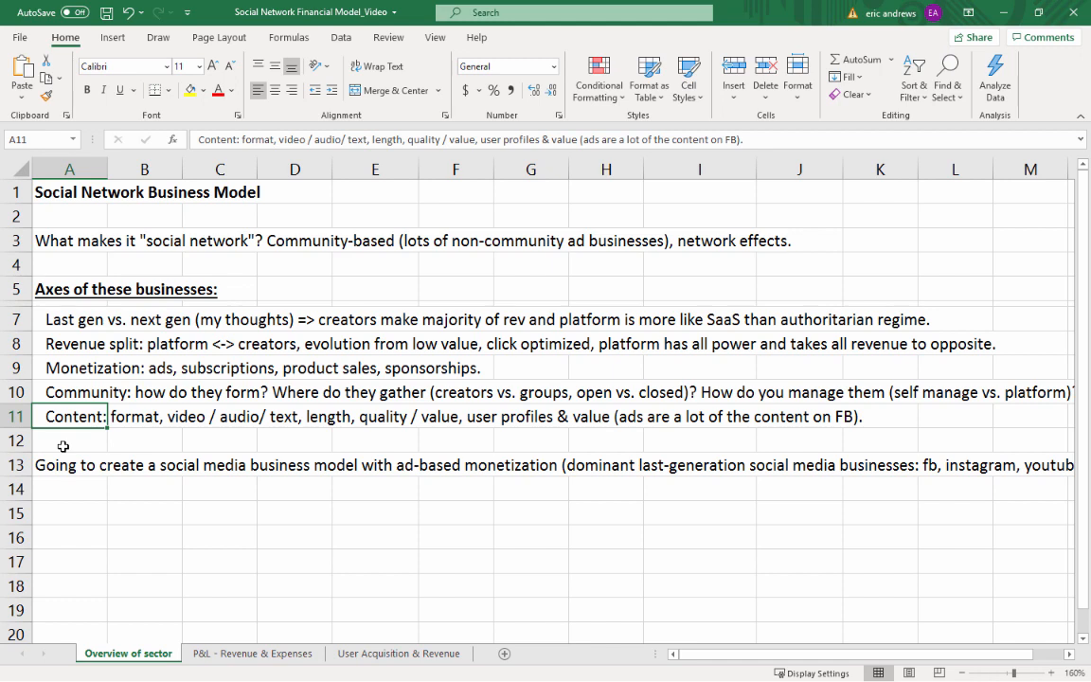
{"action": "key", "text": "Down"}
{"action": "key", "text": "Down"}
{"action": "key", "text": "Down"}
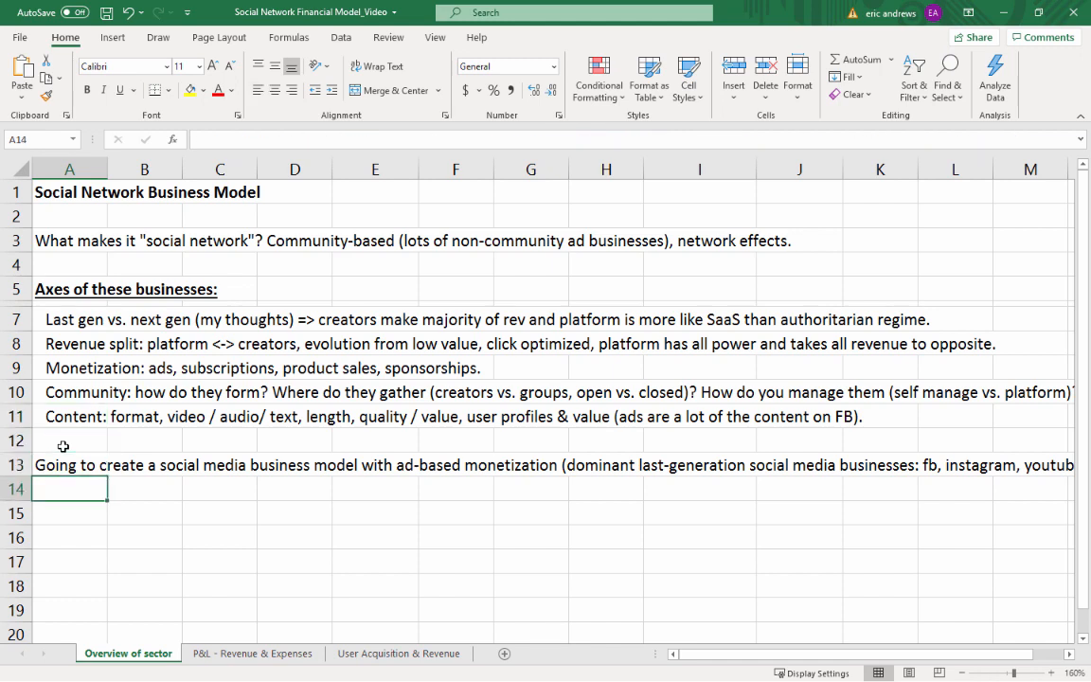
{"action": "key", "text": "Up"}
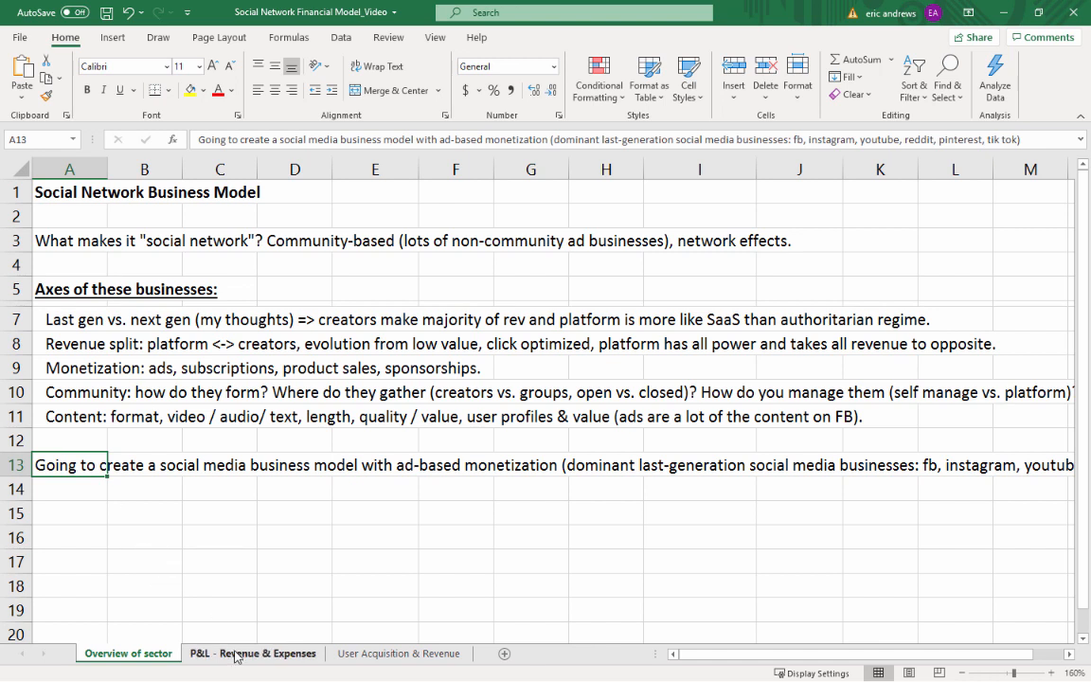
On the User Acquisition & Revenue sheet, enter a Jan-23 Advertising Spend of 5000
{"action": "left_click", "coordinate": [289, 654]}
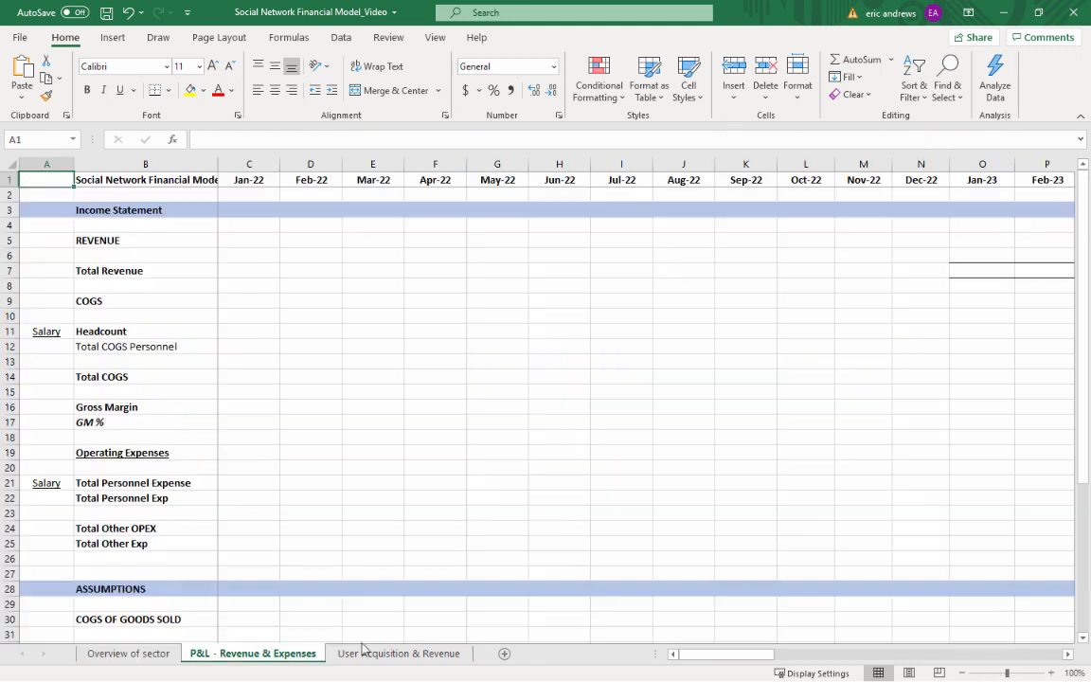
{"action": "left_click", "coordinate": [399, 654]}
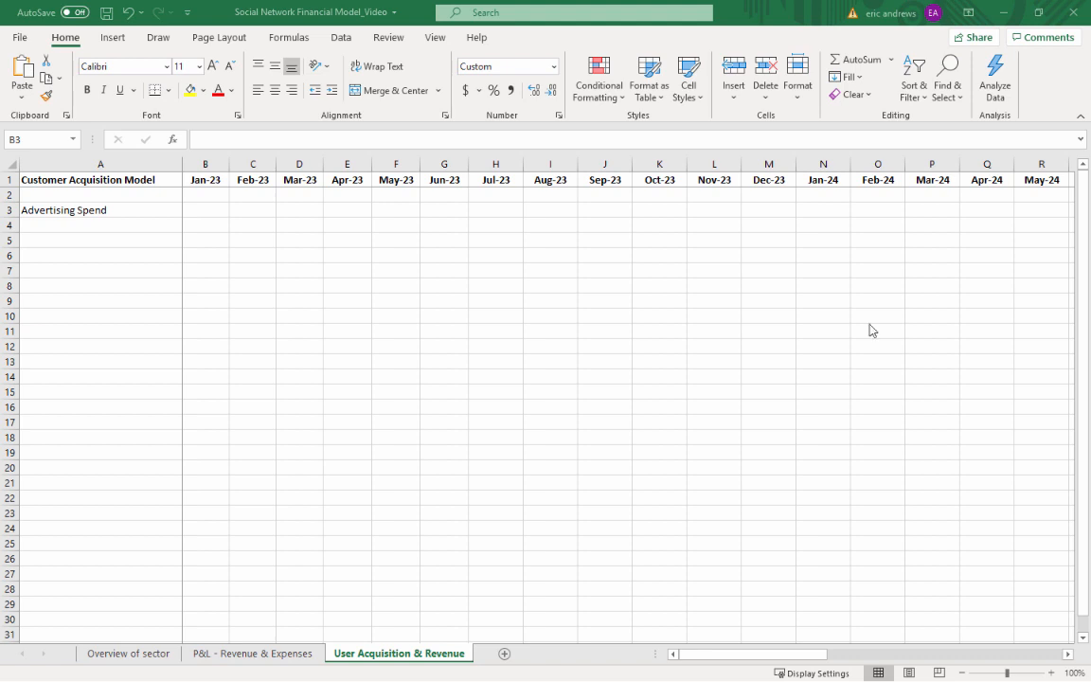
{"action": "left_click", "coordinate": [585, 680]}
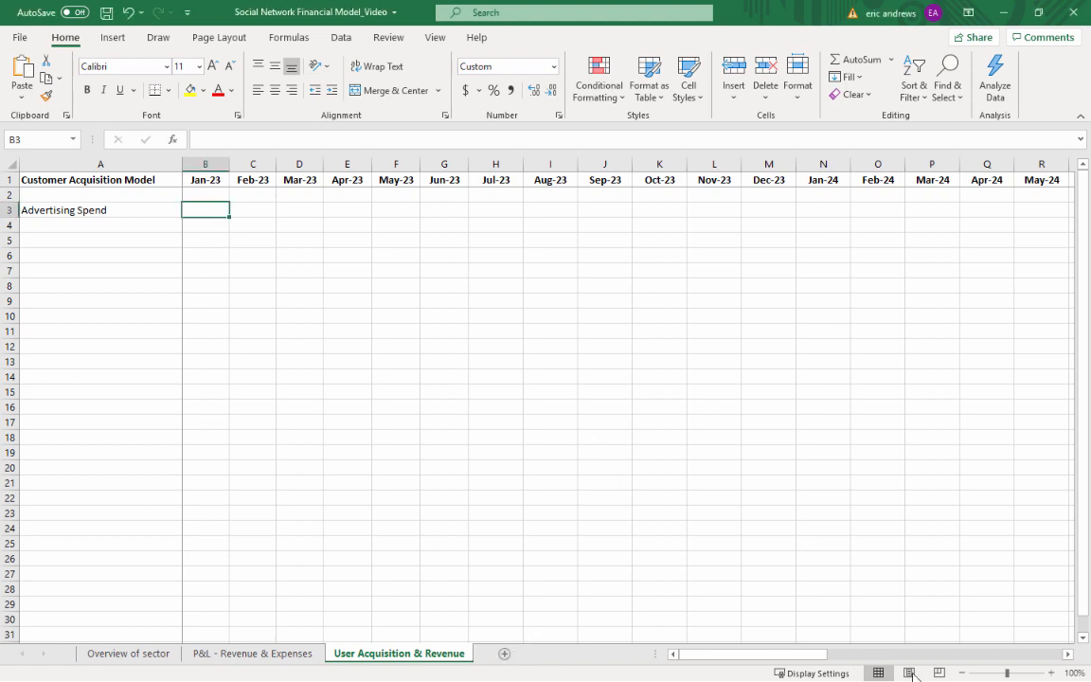
{"action": "left_click", "coordinate": [1050, 672]}
{"action": "left_click", "coordinate": [1050, 672]}
{"action": "left_click", "coordinate": [1051, 673]}
{"action": "left_click", "coordinate": [1050, 672]}
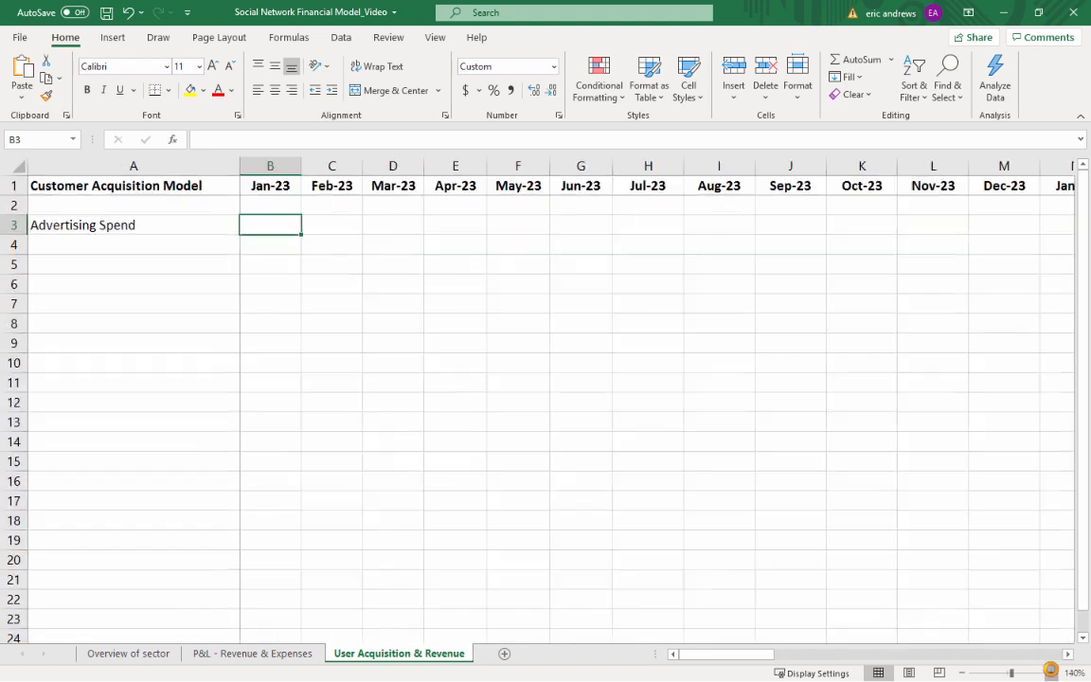
{"action": "left_click", "coordinate": [1051, 673]}
{"action": "left_click", "coordinate": [1050, 673]}
{"action": "left_click", "coordinate": [1050, 673]}
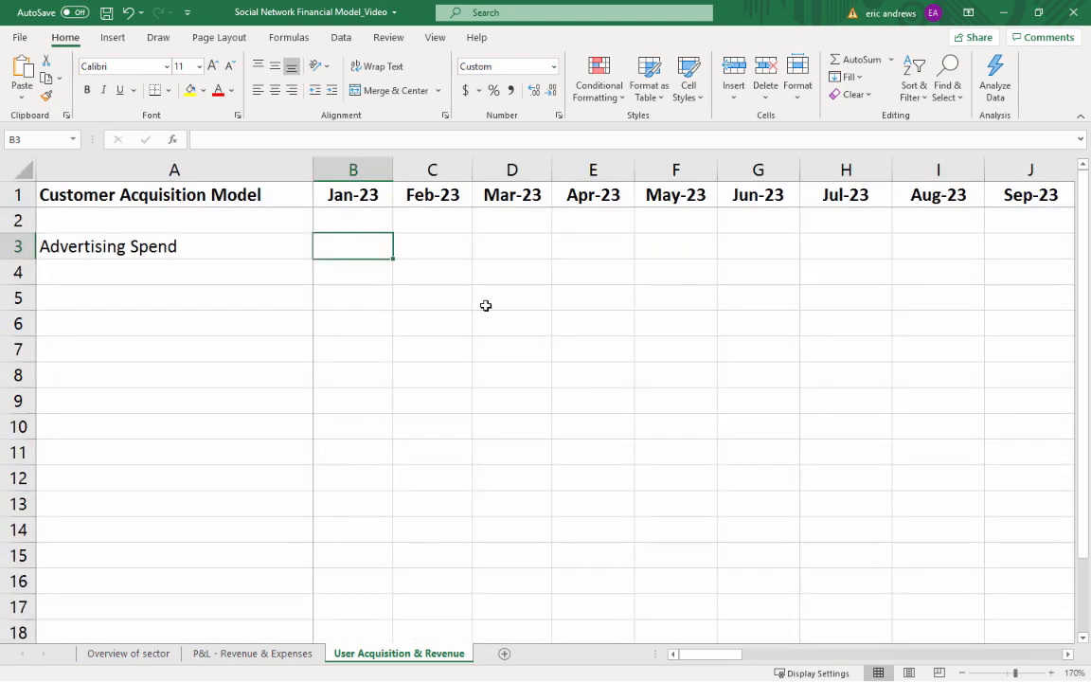
{"action": "left_click", "coordinate": [351, 169]}
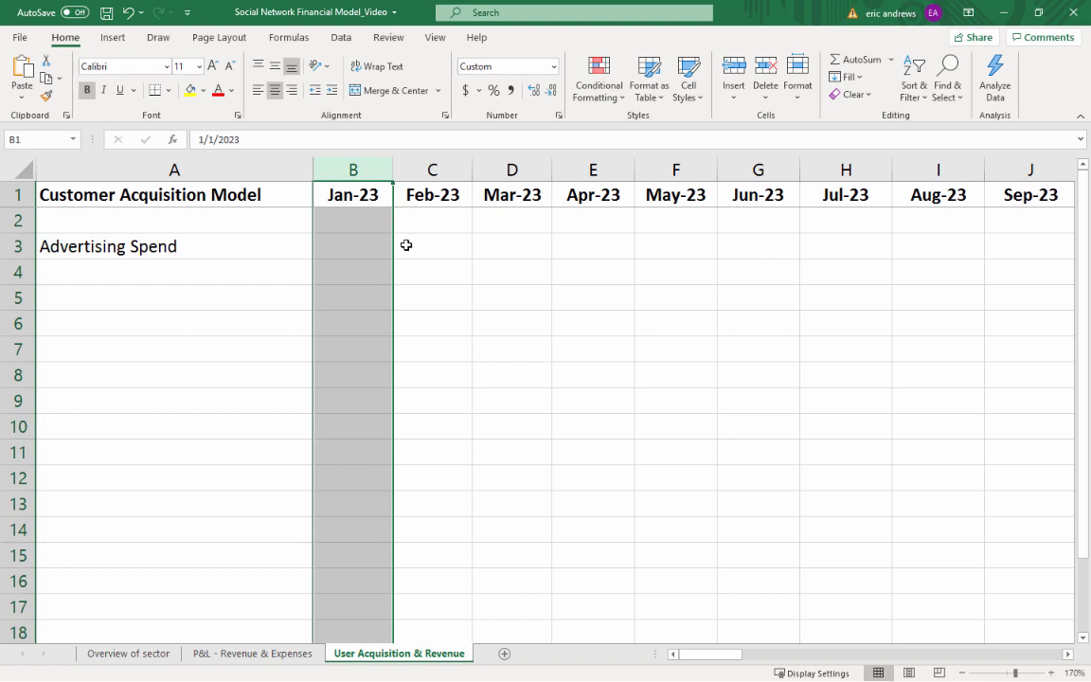
{"action": "left_click", "coordinate": [360, 248]}
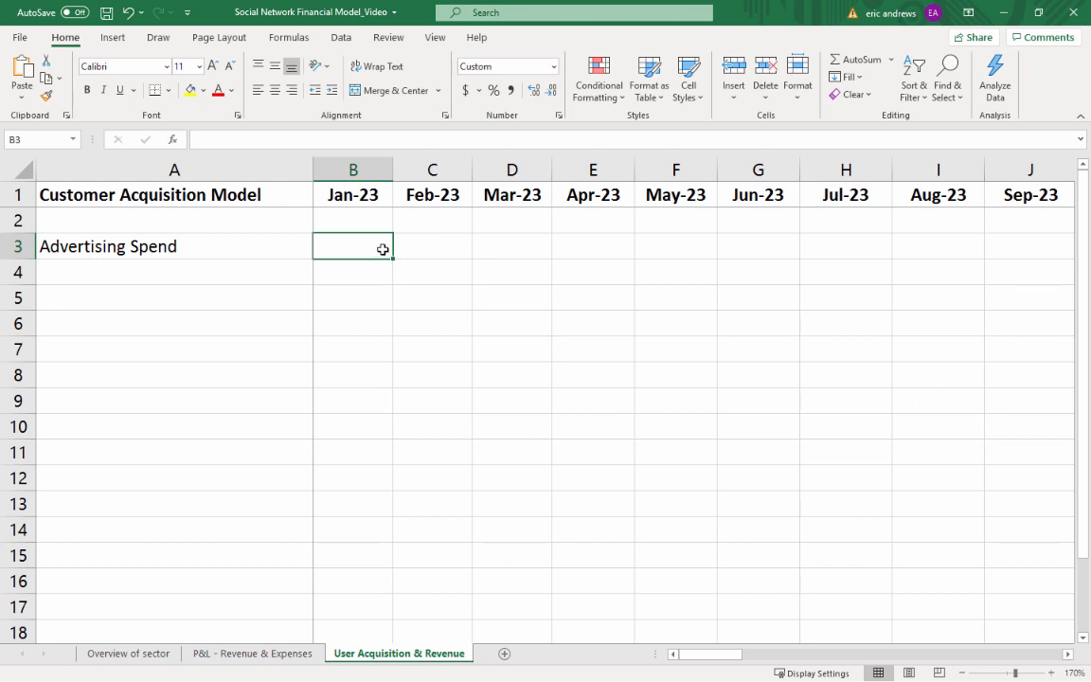
{"action": "type", "text": "50000"}
{"action": "key", "text": "ctrl+Return"}
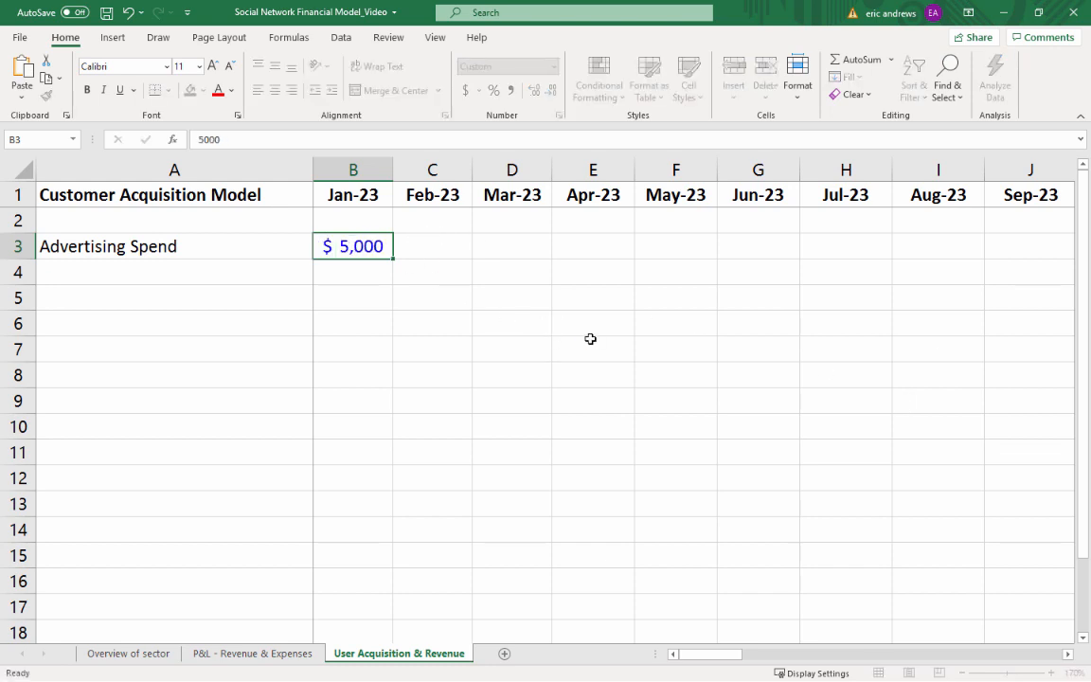
Copy the Jan-23 Advertising Spend value across to Feb-23 and Mar-23
{"action": "left_click", "coordinate": [962, 673]}
{"action": "left_click", "coordinate": [962, 672]}
{"action": "left_click", "coordinate": [962, 672]}
{"action": "left_click", "coordinate": [962, 672]}
{"action": "left_click", "coordinate": [962, 673]}
{"action": "left_click", "coordinate": [963, 672]}
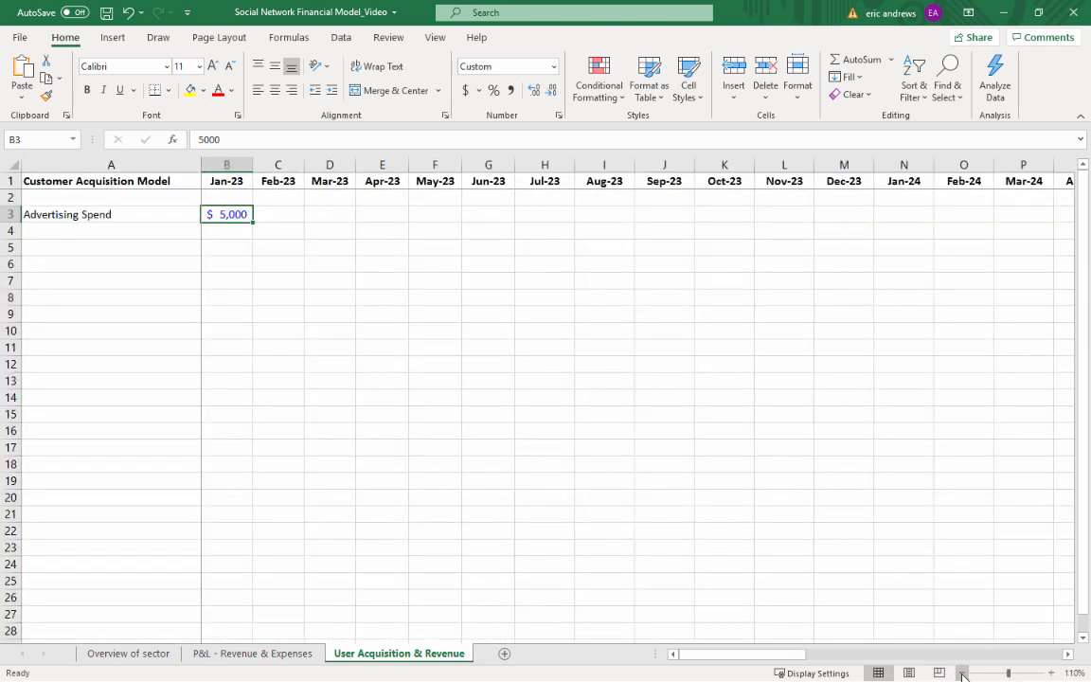
{"action": "key", "text": "ctrl+c"}
{"action": "key", "text": "shift+Right"}
{"action": "key", "text": "shift+Right"}
{"action": "key", "text": "Return"}
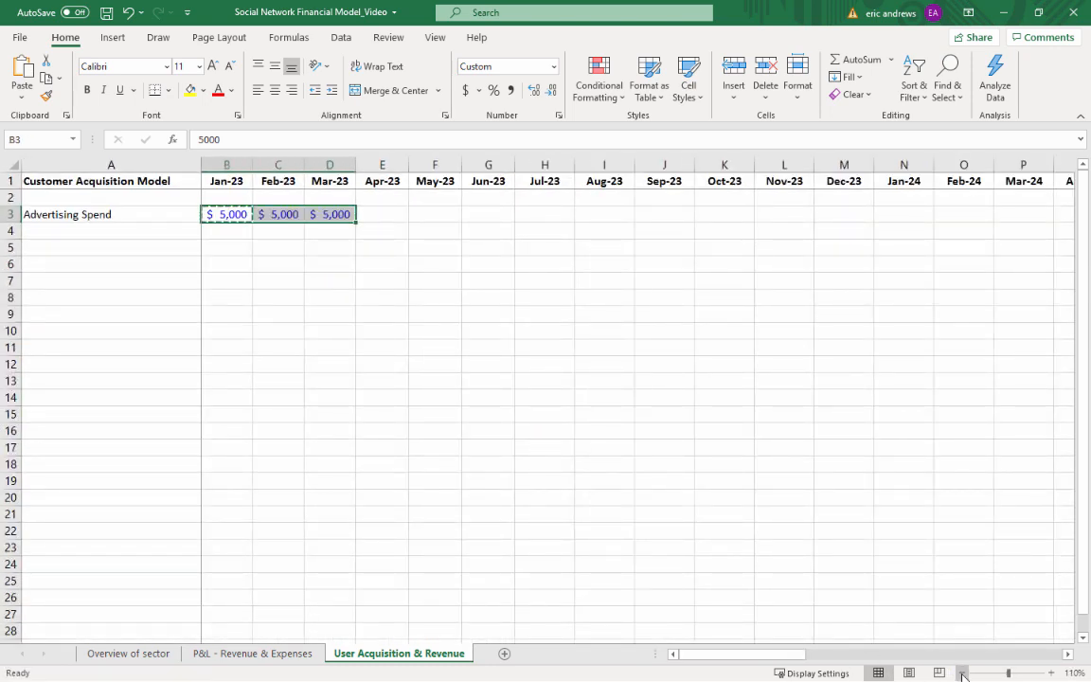
Carry the Mar-23 cell formatting into Apr-23 and set the Apr-23 Advertising Spend to 10000
{"action": "key", "text": "Right"}
{"action": "key", "text": "Right"}
{"action": "key", "text": "ctrl+c"}
{"action": "key", "text": "Right"}
{"action": "key", "text": "ctrl+v"}
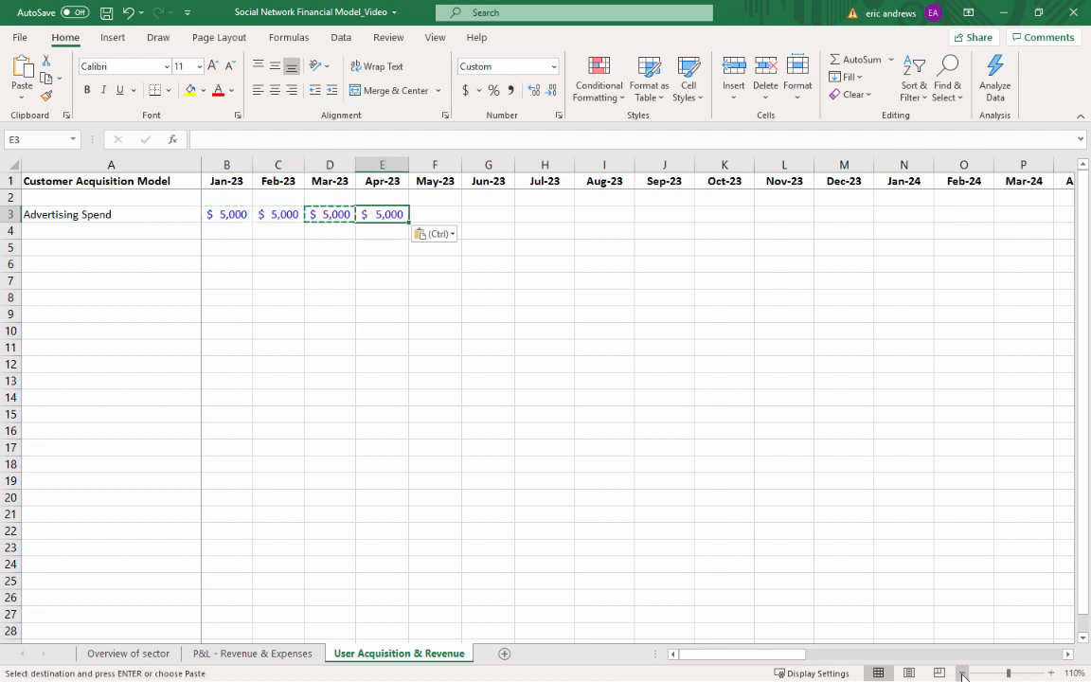
{"action": "type", "text": "10000"}
{"action": "key", "text": "ctrl+Return"}
Copy the Apr-23 Advertising Spend value across to May-23 and Jun-23
{"action": "key", "text": "ctrl+c"}
{"action": "key", "text": "shift+Right"}
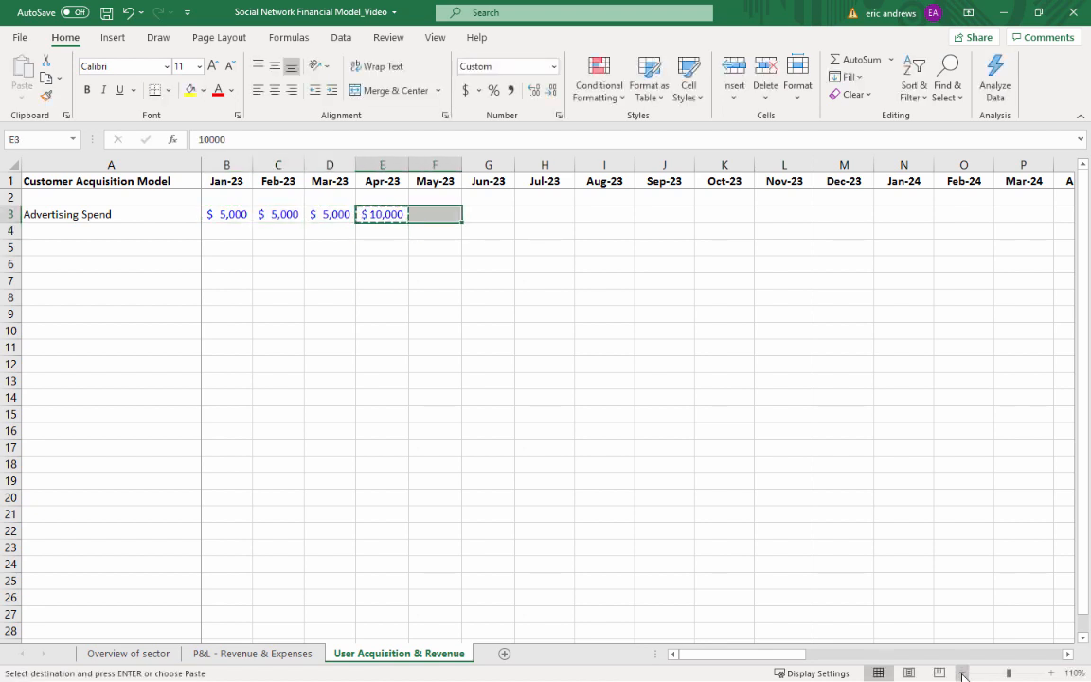
{"action": "key", "text": "shift+Right"}
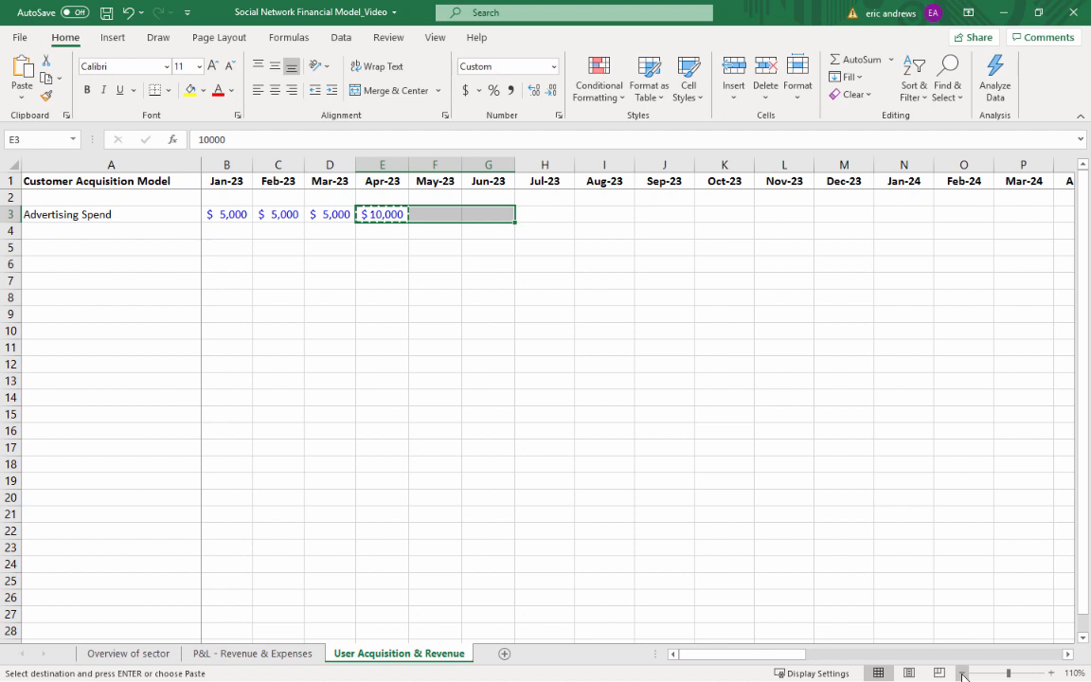
{"action": "key", "text": "ctrl+v"}
Carry the spend formatting into Jul-23 and set the Jul-23 Advertising Spend to 25000
{"action": "key", "text": "Right"}
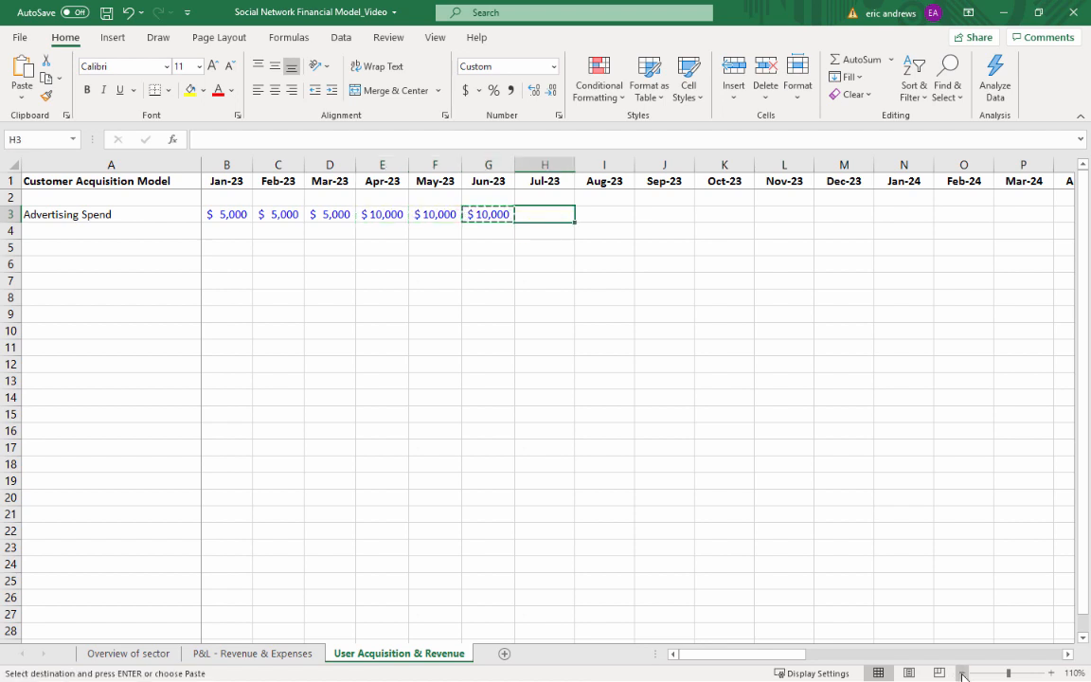
{"action": "key", "text": "ctrl+v"}
{"action": "type", "text": "25000"}
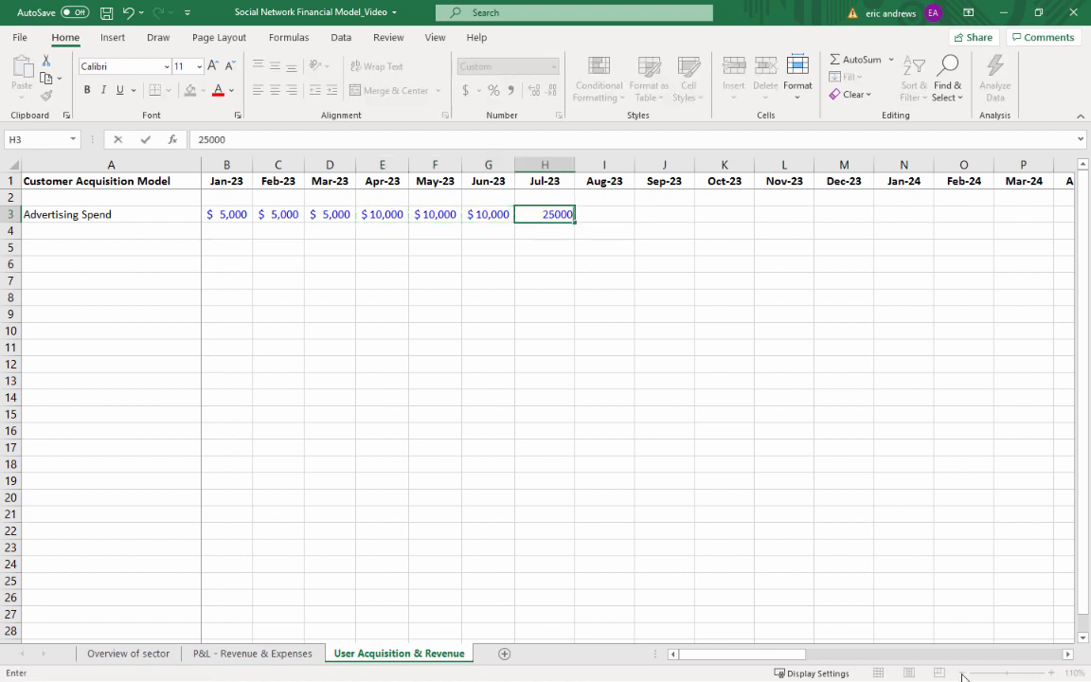
{"action": "key", "text": "ctrl+Return"}
Copy the Jul-23 Advertising Spend value across to Aug-23 and Sep-23
{"action": "key", "text": "ctrl+c"}
{"action": "key", "text": "shift+Right"}
{"action": "key", "text": "shift+Right"}
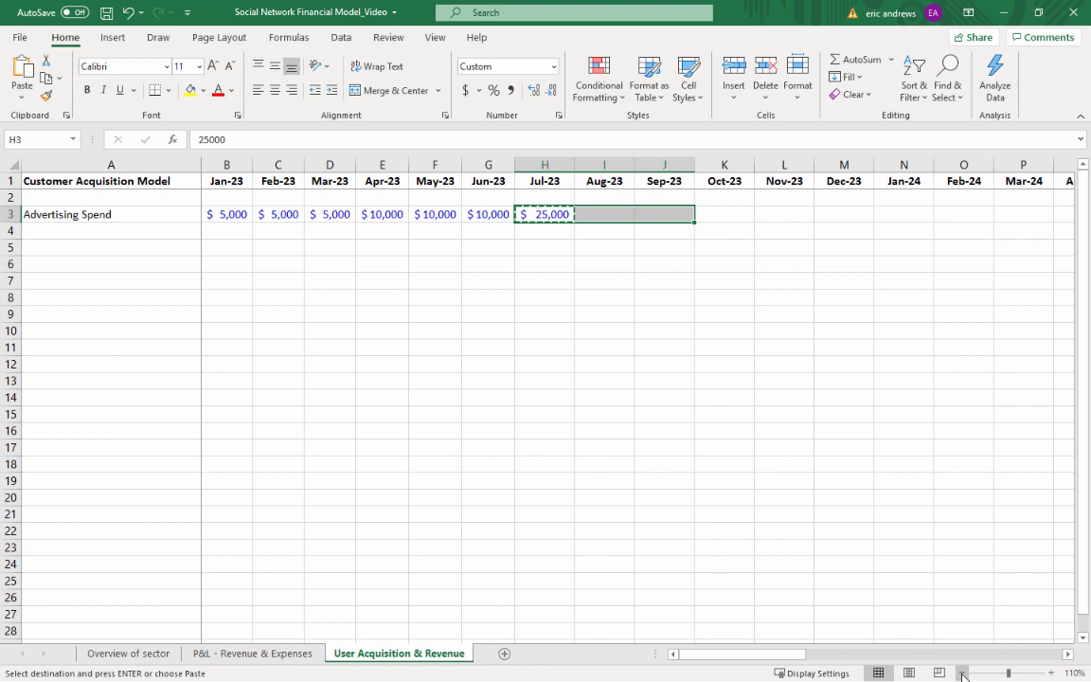
{"action": "key", "text": "ctrl+v"}
Carry the Sep-23 cell formatting into Oct-23 and set the Oct-23 Advertising Spend to 50000
{"action": "key", "text": "ctrl+Right"}
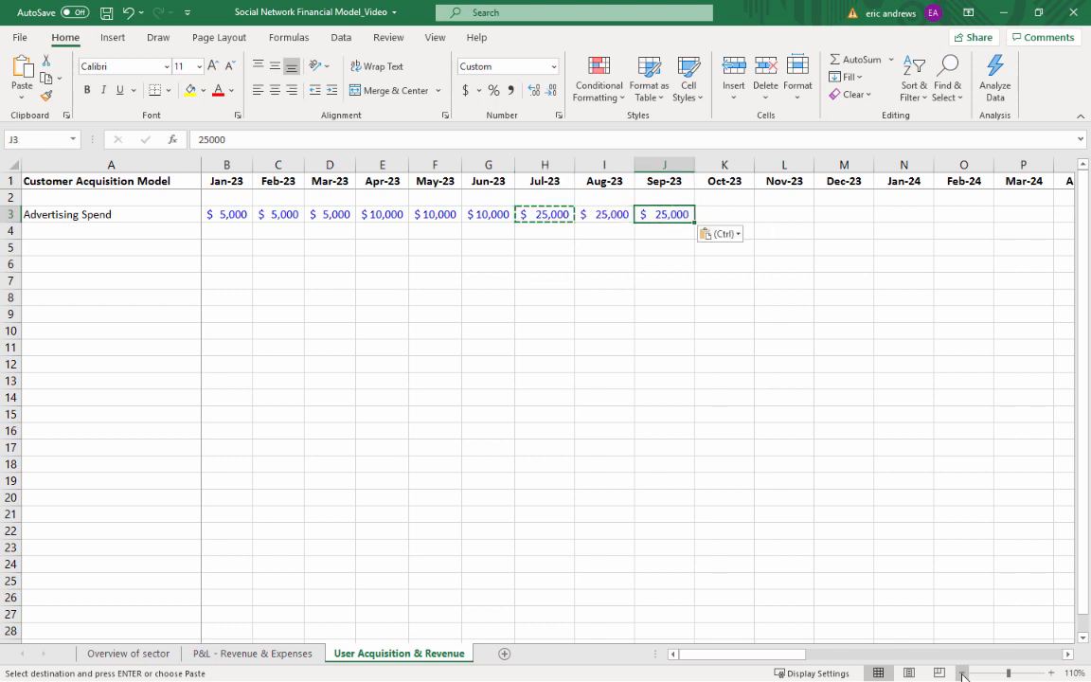
{"action": "key", "text": "ctrl+c"}
{"action": "key", "text": "Right"}
{"action": "key", "text": "ctrl+v"}
{"action": "type", "text": "50000"}
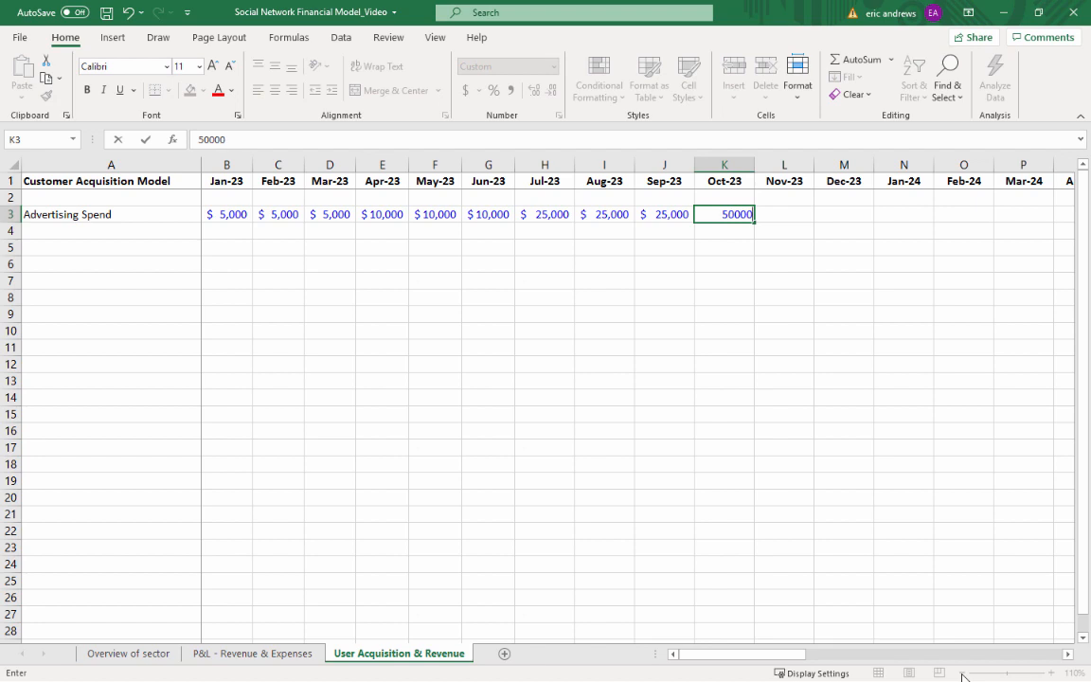
{"action": "key", "text": "Return"}
{"action": "key", "text": "Up"}
Copy the Oct-23 Advertising Spend value across to Nov-23 and Dec-23 only
{"action": "key", "text": "ctrl+c"}
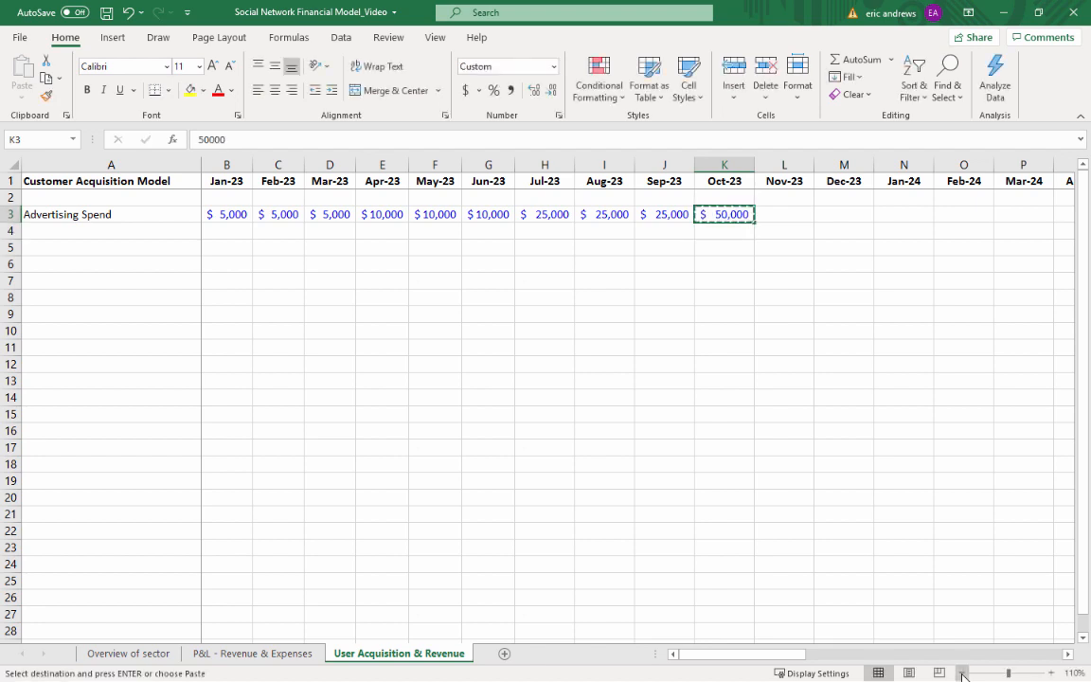
{"action": "key", "text": "shift+Right"}
{"action": "key", "text": "shift+Right"}
{"action": "key", "text": "shift+Right"}
{"action": "key", "text": "shift+Right"}
{"action": "key", "text": "shift+Right"}
{"action": "key", "text": "shift+Right"}
{"action": "key", "text": "shift+Right"}
{"action": "key", "text": "shift+Right"}
{"action": "key", "text": "shift+Right"}
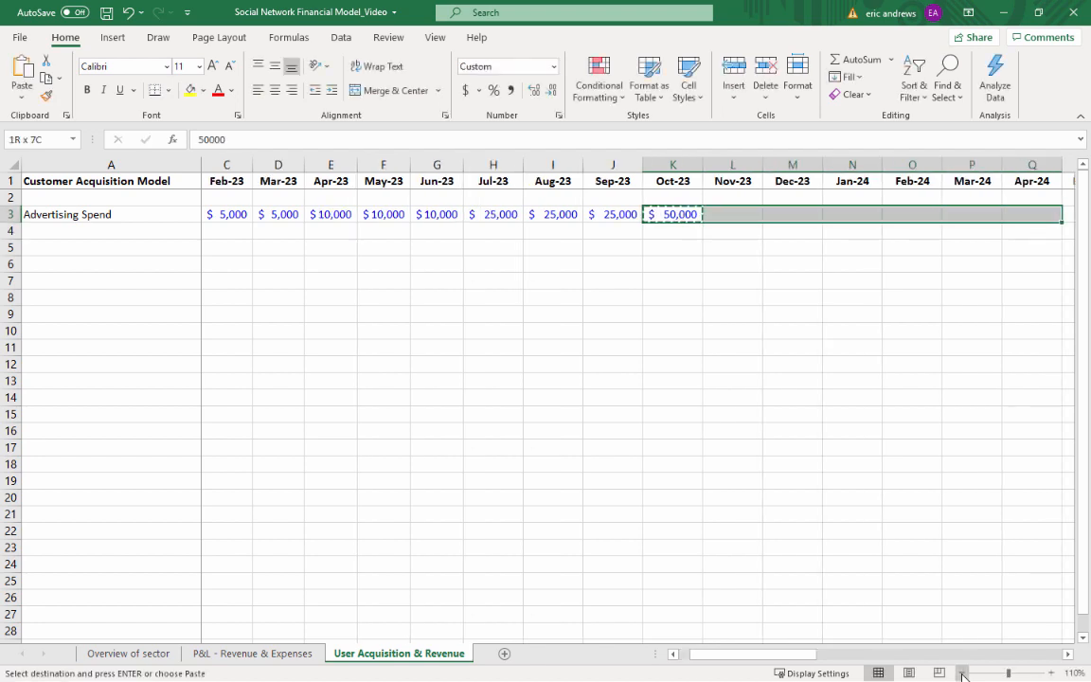
{"action": "key", "text": "shift+Left"}
{"action": "key", "text": "shift+Left"}
{"action": "key", "text": "shift+Left"}
{"action": "key", "text": "shift+Left"}
{"action": "key", "text": "shift+Left"}
{"action": "key", "text": "shift+Left"}
{"action": "key", "text": "shift+Left"}
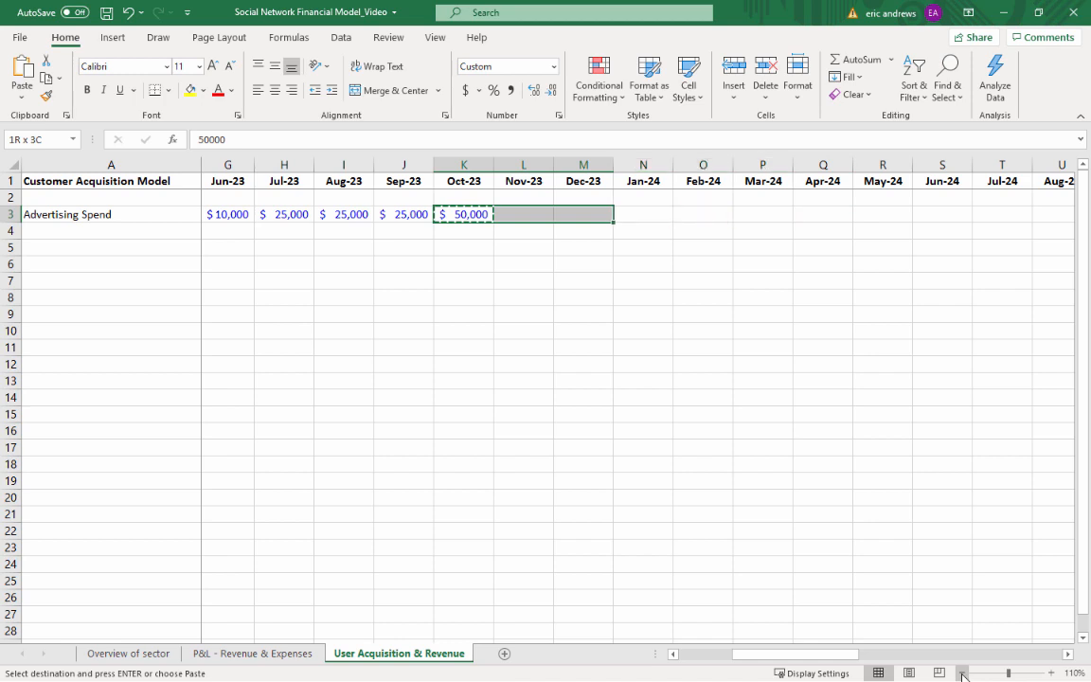
{"action": "key", "text": "shift+Left"}
{"action": "key", "text": "shift+Right"}
{"action": "key", "text": "ctrl+v"}
Carry the spend formatting into Jan-24 and set the Jan-24 Advertising Spend to 100000
{"action": "key", "text": "Right"}
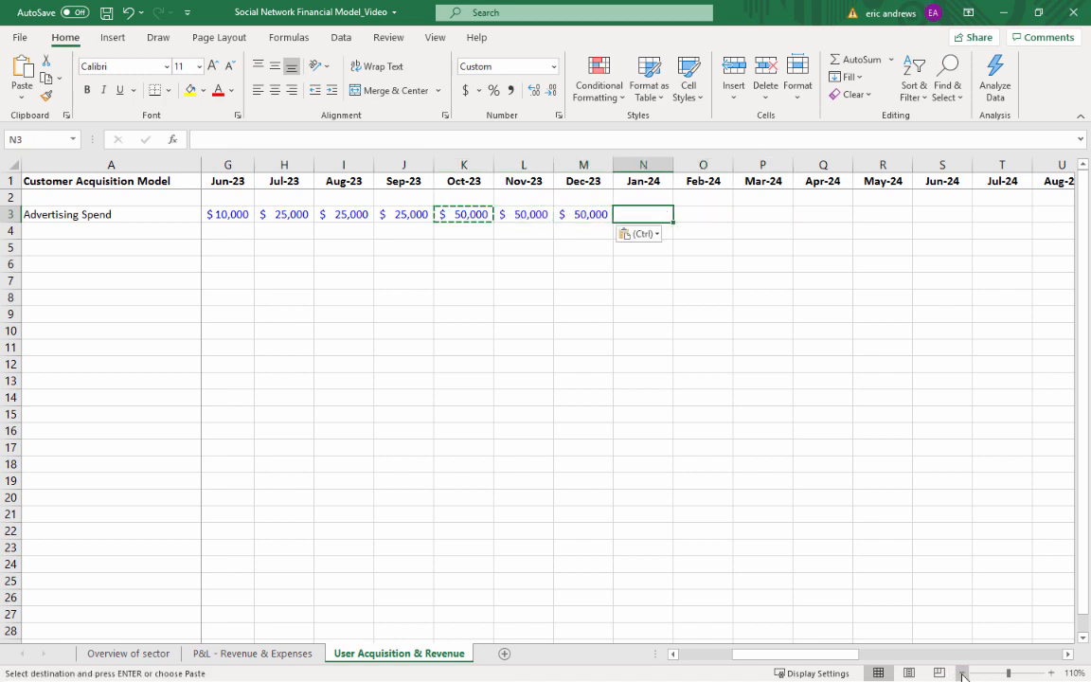
{"action": "key", "text": "Left"}
{"action": "key", "text": "Right"}
{"action": "key", "text": "ctrl+v"}
{"action": "type", "text": "10000"}
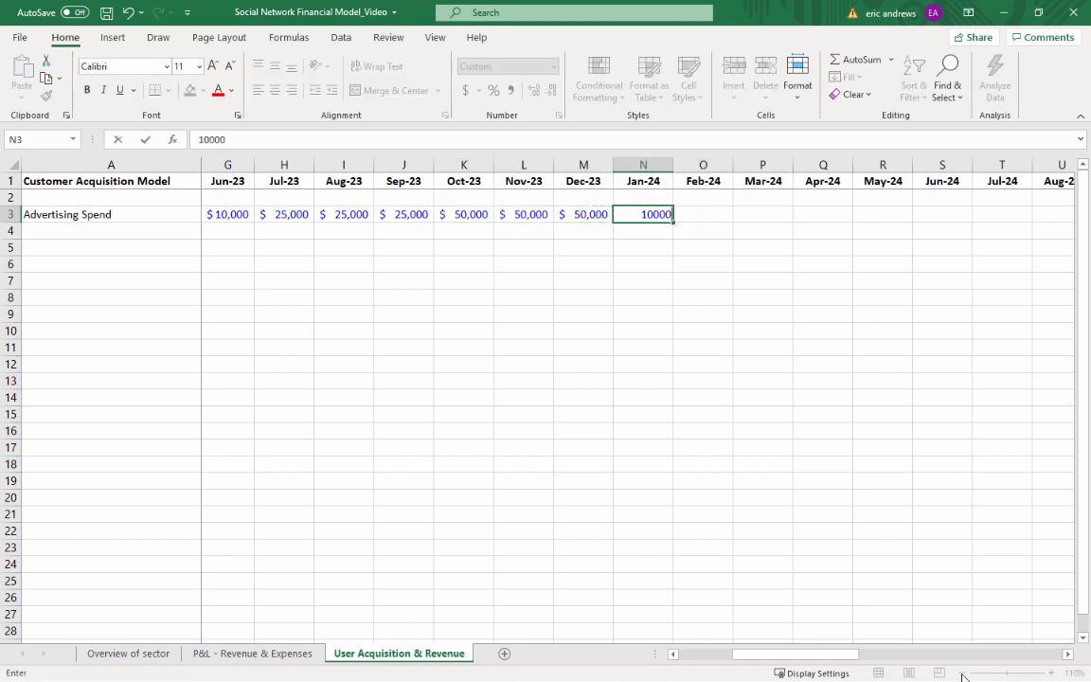
{"action": "type", "text": "0"}
{"action": "key", "text": "Return"}
{"action": "key", "text": "Up"}
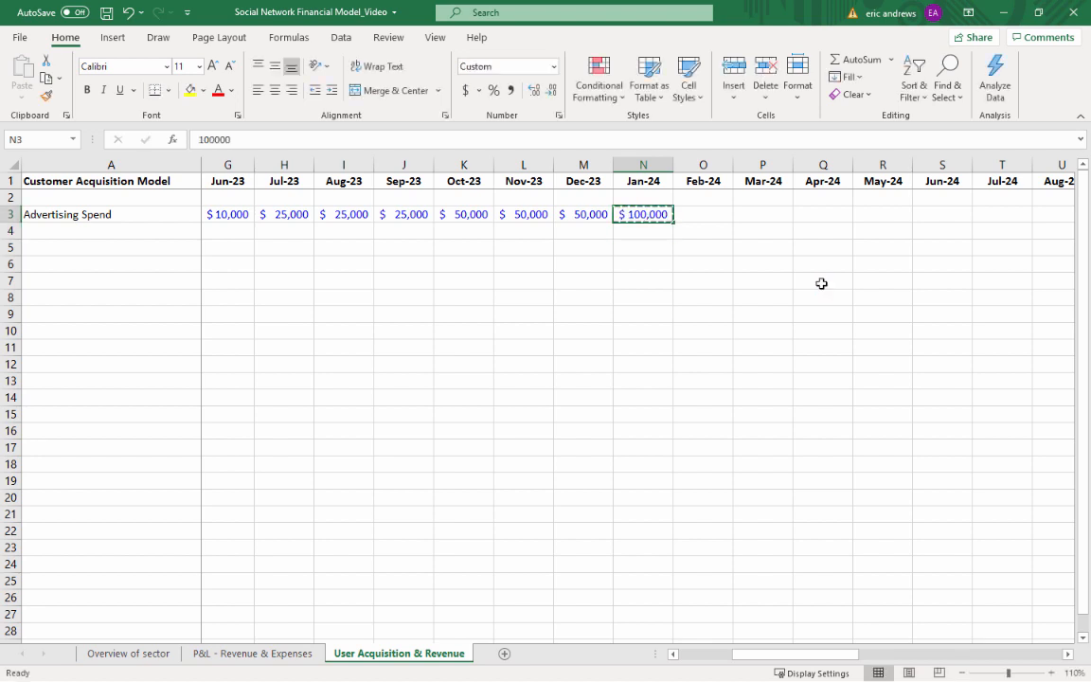
Copy the Jan-24 Advertising Spend value across Feb-24 through Jun-24
{"action": "key", "text": "ctrl+c"}
{"action": "key", "text": "shift+Right"}
{"action": "key", "text": "shift+Right"}
{"action": "key", "text": "shift+Right"}
{"action": "key", "text": "shift+Right"}
{"action": "key", "text": "shift+Right"}
{"action": "key", "text": "ctrl+v"}
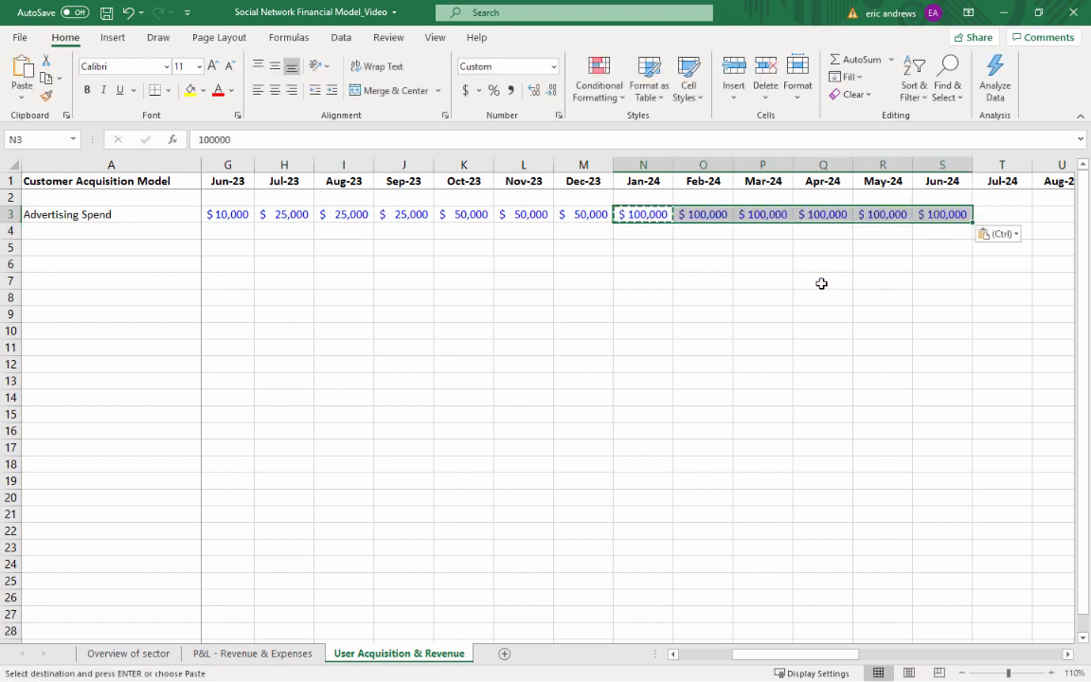
Calculate the Jul-24 Advertising Spend as the Jun-24 spend times 1.2 with the formula =S3*1.2
{"action": "key", "text": "Right"}
{"action": "key", "text": "Right"}
{"action": "key", "text": "Right"}
{"action": "key", "text": "Right"}
{"action": "key", "text": "Right"}
{"action": "key", "text": "Right"}
{"action": "key", "text": "Left"}
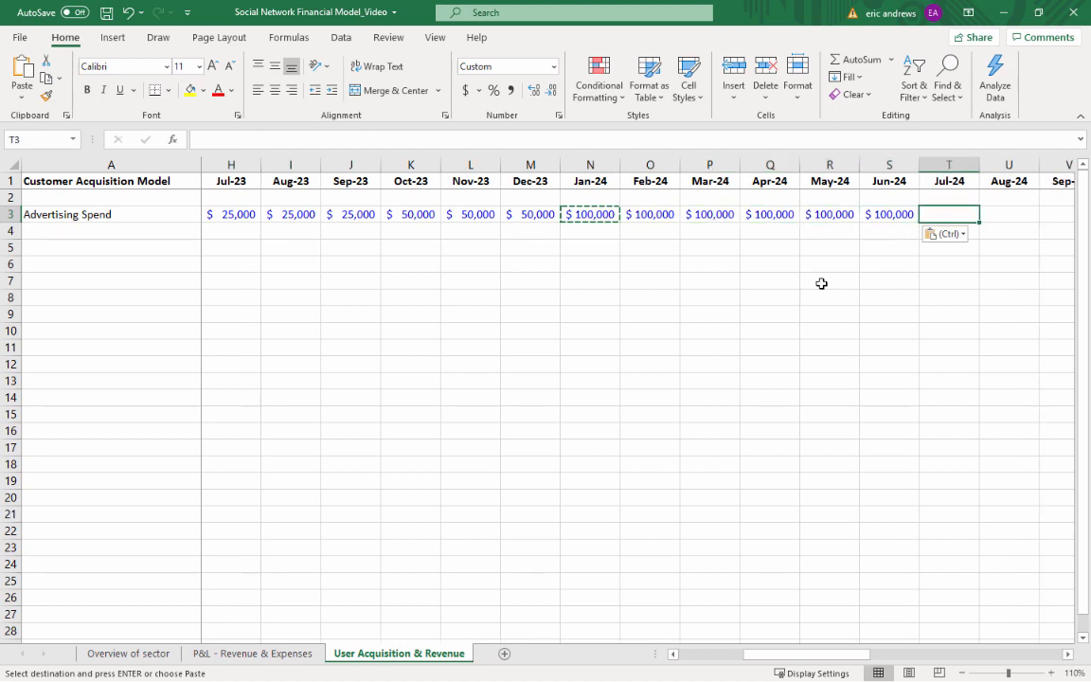
{"action": "type", "text": "="}
{"action": "key", "text": "Left"}
{"action": "type", "text": "*"}
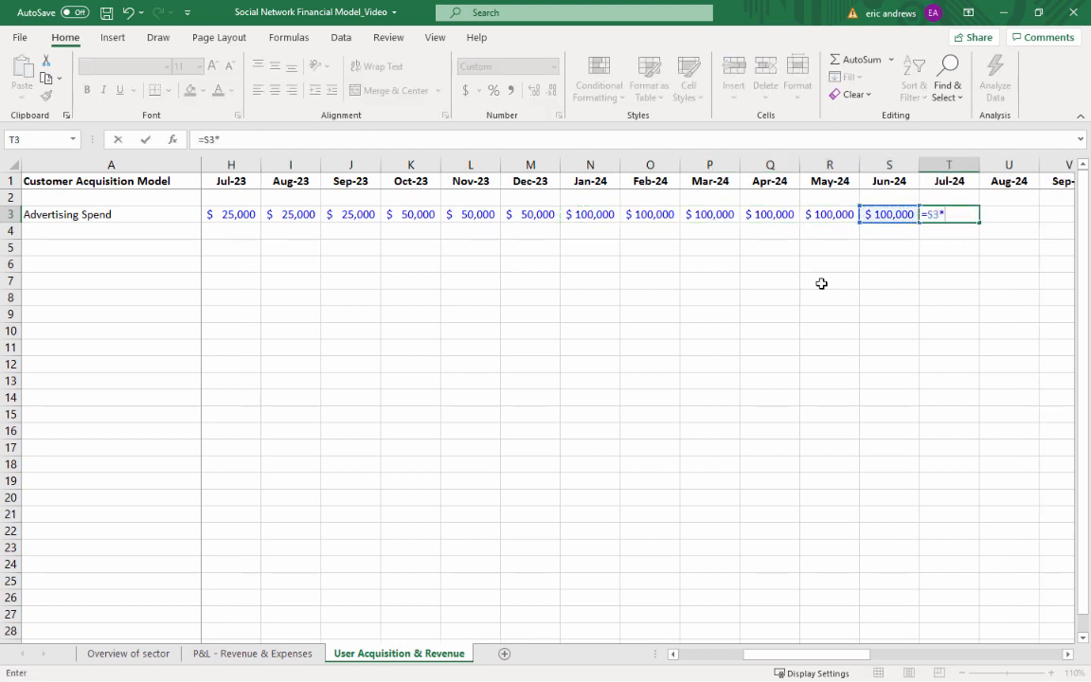
{"action": "type", "text": "1.2"}
{"action": "key", "text": "ctrl+Return"}
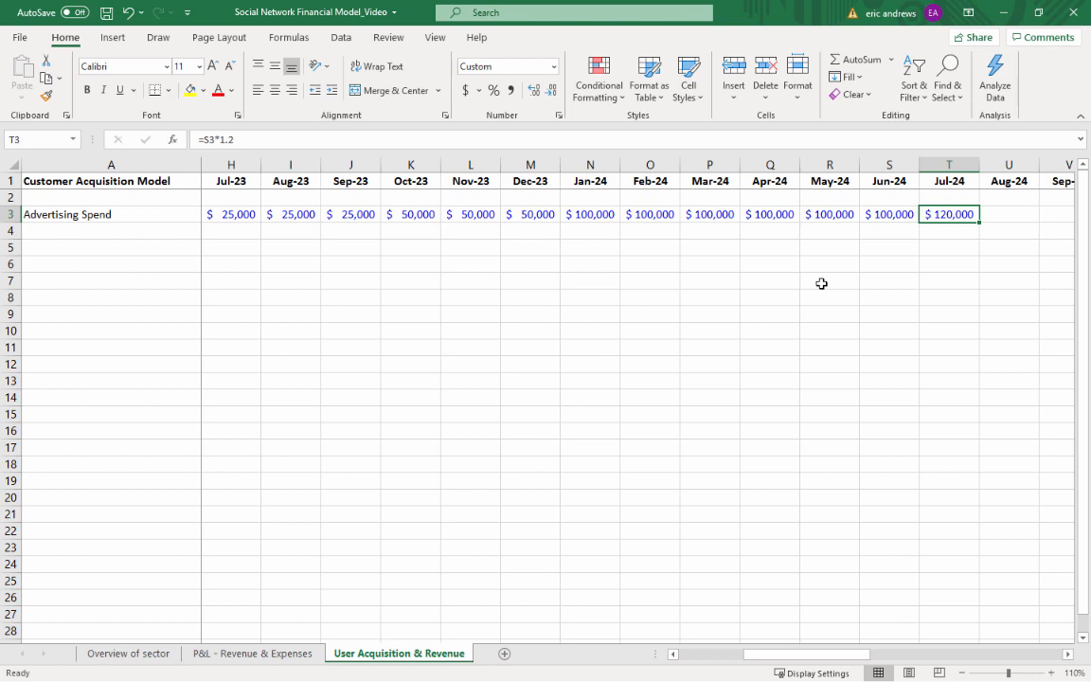
Copy the Jul-24 Advertising Spend growth formula across all months through Dec-25 and check the last month's cell
{"action": "key", "text": "ctrl+c"}
{"action": "key", "text": "shift+Right"}
{"action": "key", "text": "shift+Right"}
{"action": "key", "text": "shift+Right"}
{"action": "key", "text": "shift+Right"}
{"action": "key", "text": "shift+Right"}
{"action": "key", "text": "shift+Right"}
{"action": "key", "text": "shift+Right"}
{"action": "key", "text": "shift+Right"}
{"action": "key", "text": "shift+Right"}
{"action": "key", "text": "shift+Right"}
{"action": "key", "text": "shift+Right"}
{"action": "key", "text": "shift+Right"}
{"action": "key", "text": "shift+Right"}
{"action": "key", "text": "shift+Right"}
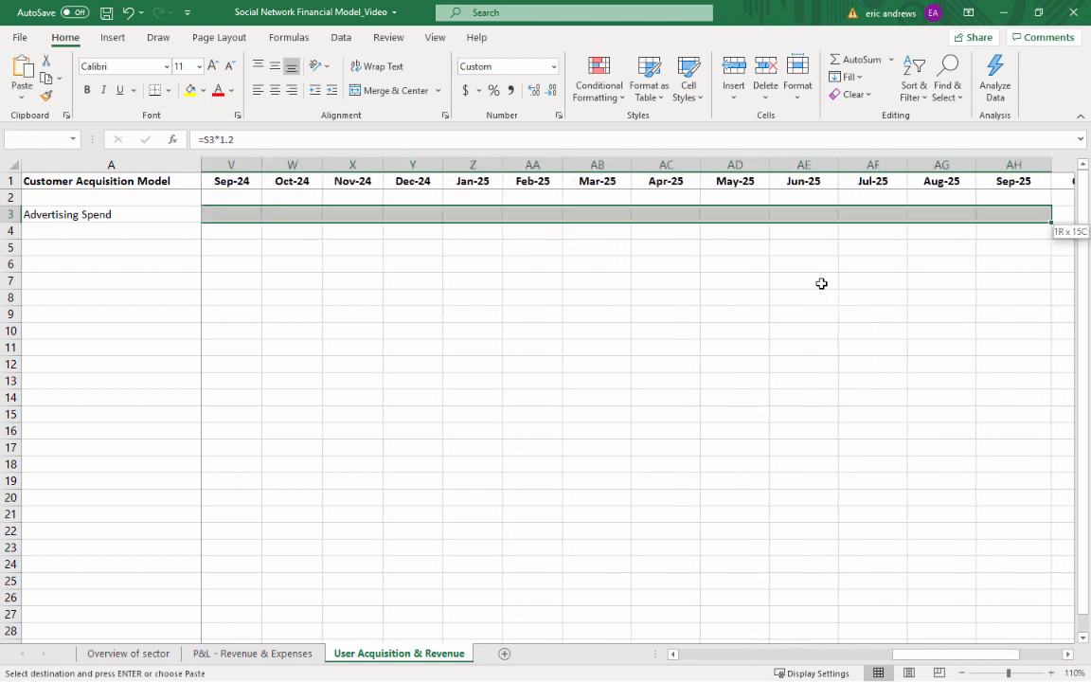
{"action": "key", "text": "shift+Right"}
{"action": "key", "text": "shift+Right"}
{"action": "key", "text": "shift+Right"}
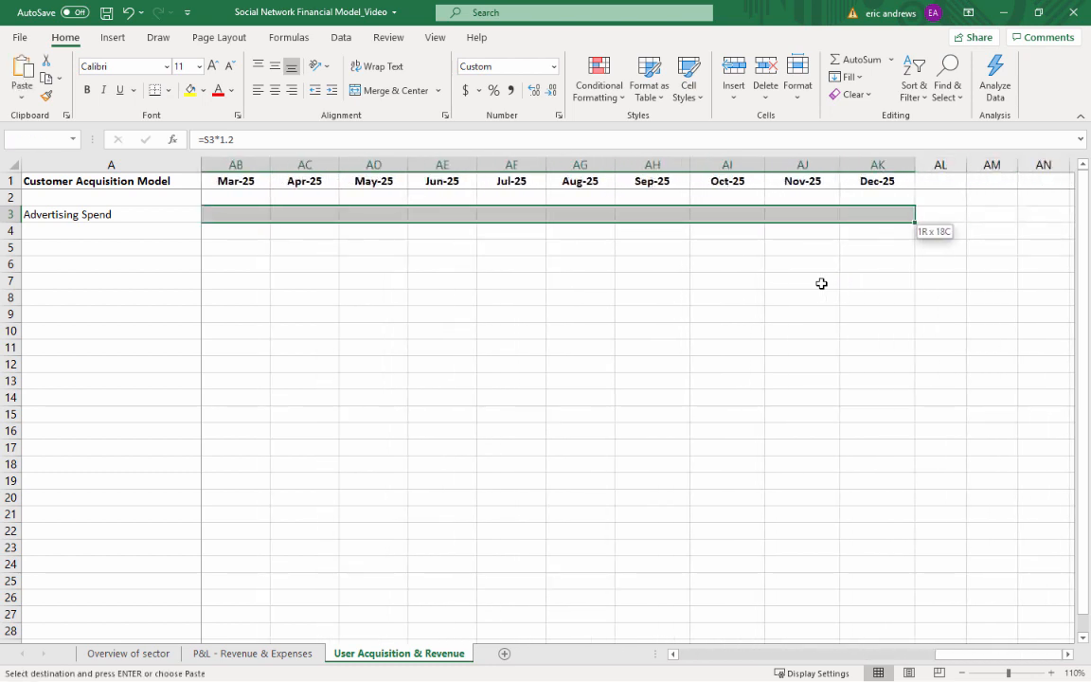
{"action": "key", "text": "ctrl+v"}
{"action": "key", "text": "Left"}
{"action": "key", "text": "Right"}
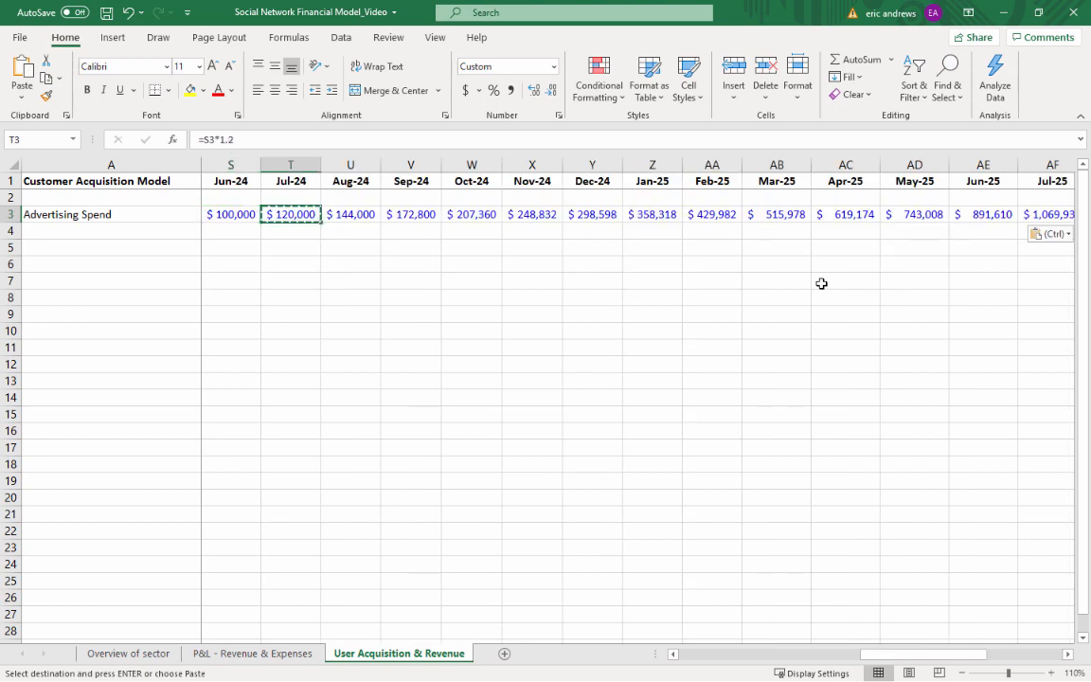
{"action": "key", "text": "ctrl+Right"}
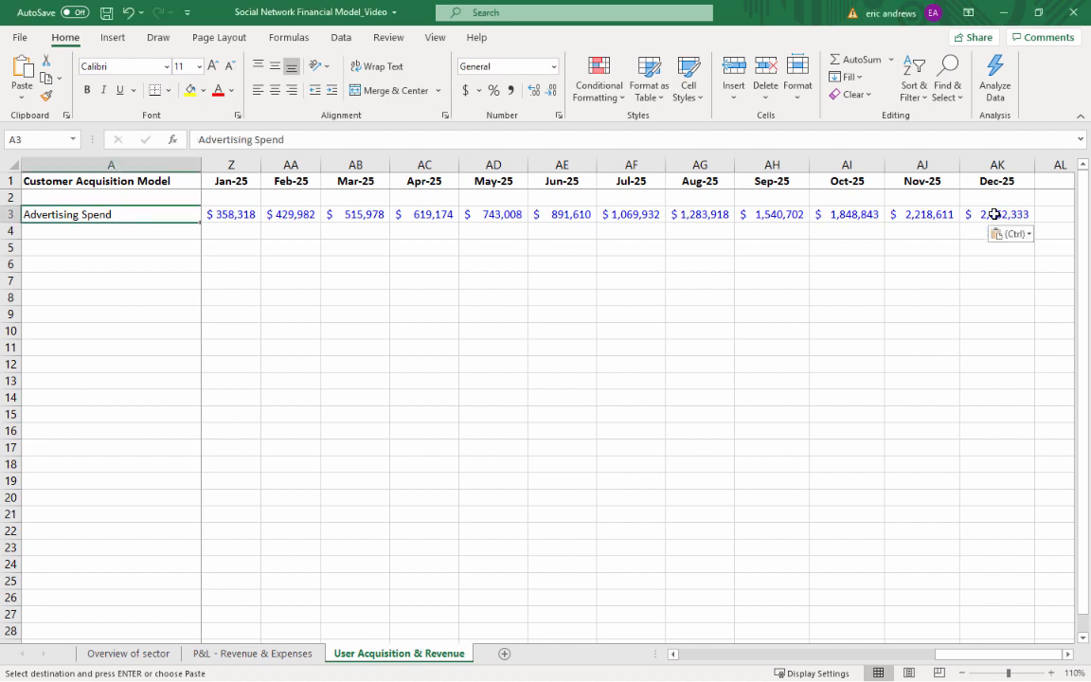
{"action": "left_click", "coordinate": [990, 214]}
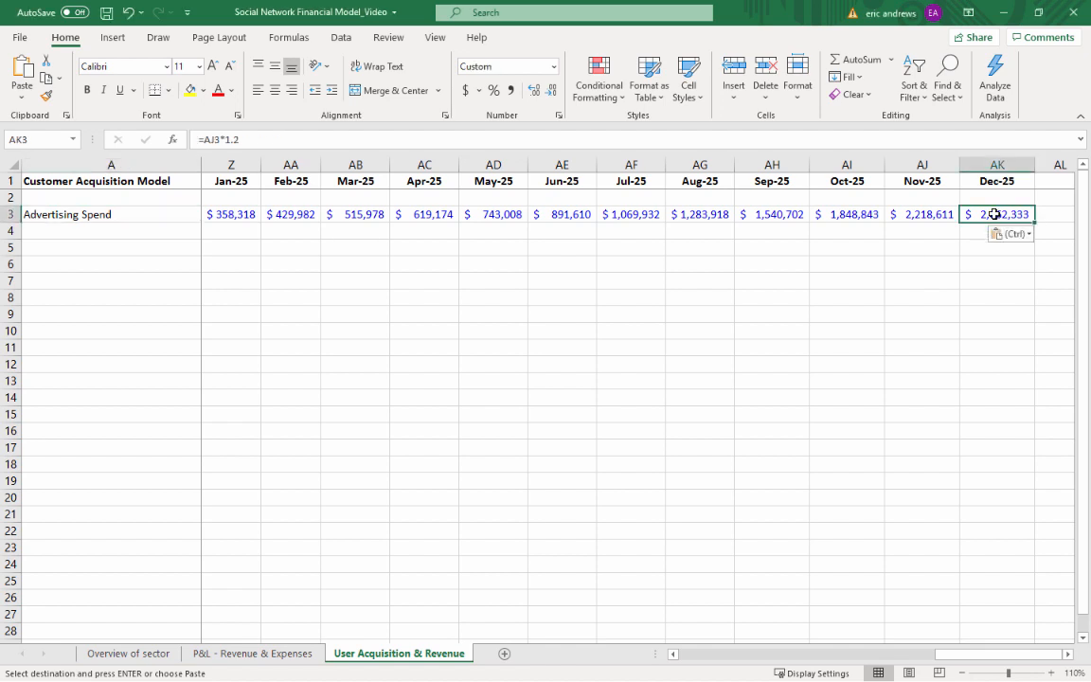
Add the row label "Paid CAC (app downloads)" in cell A4, directly below Advertising Spend
{"action": "left_click", "coordinate": [121, 217]}
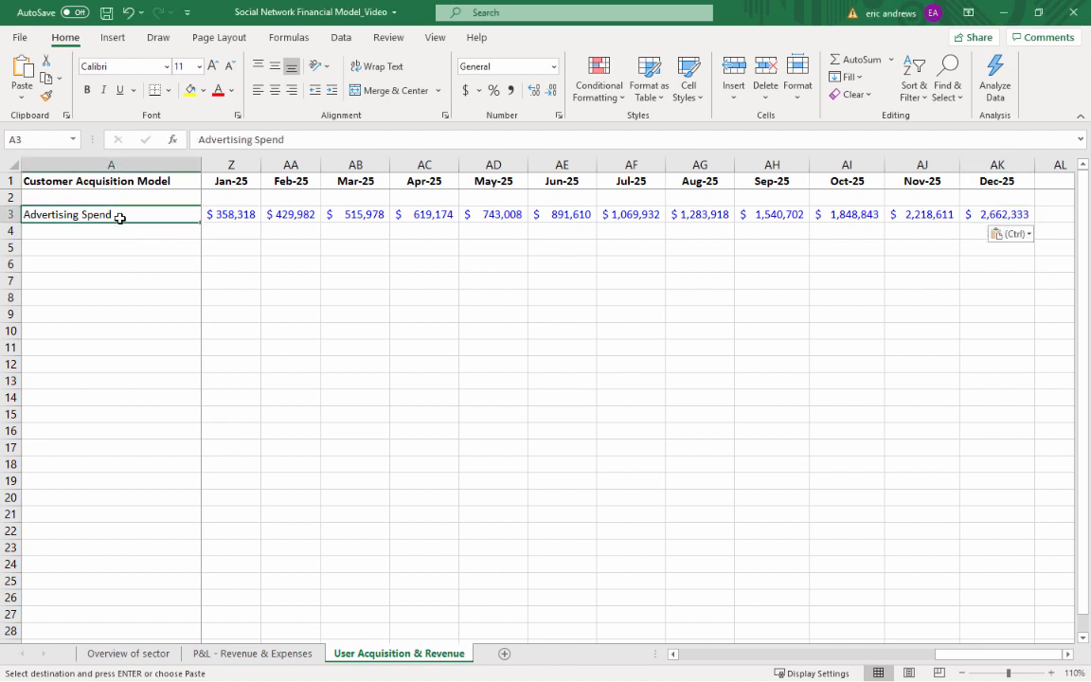
{"action": "key", "text": "Right"}
{"action": "key", "text": "Left"}
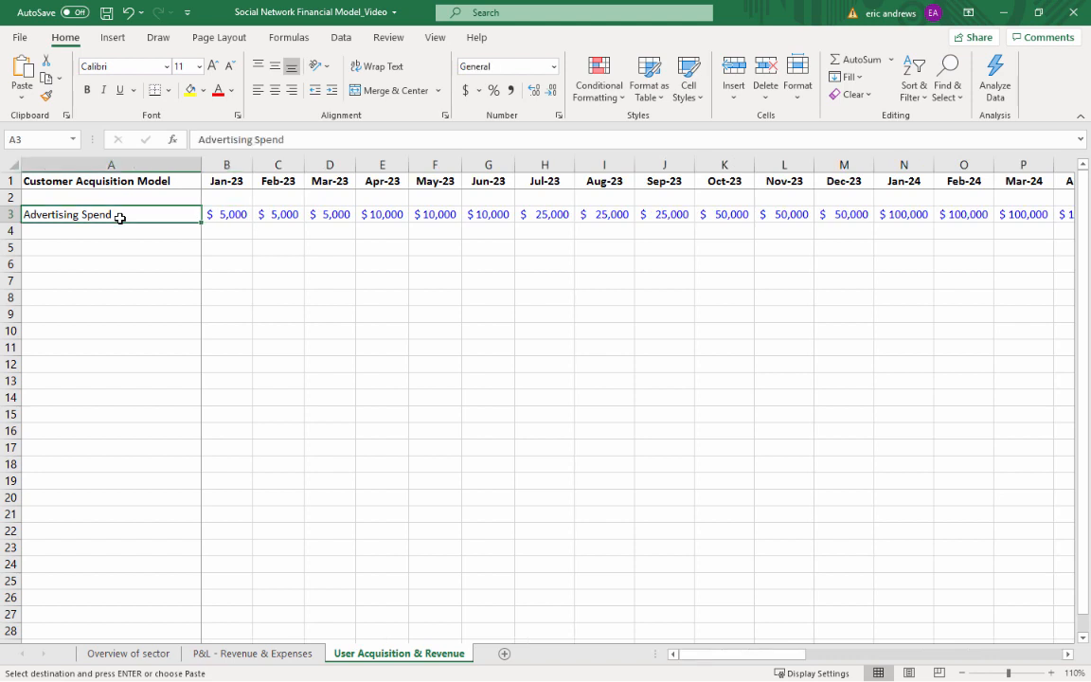
{"action": "key", "text": "Down"}
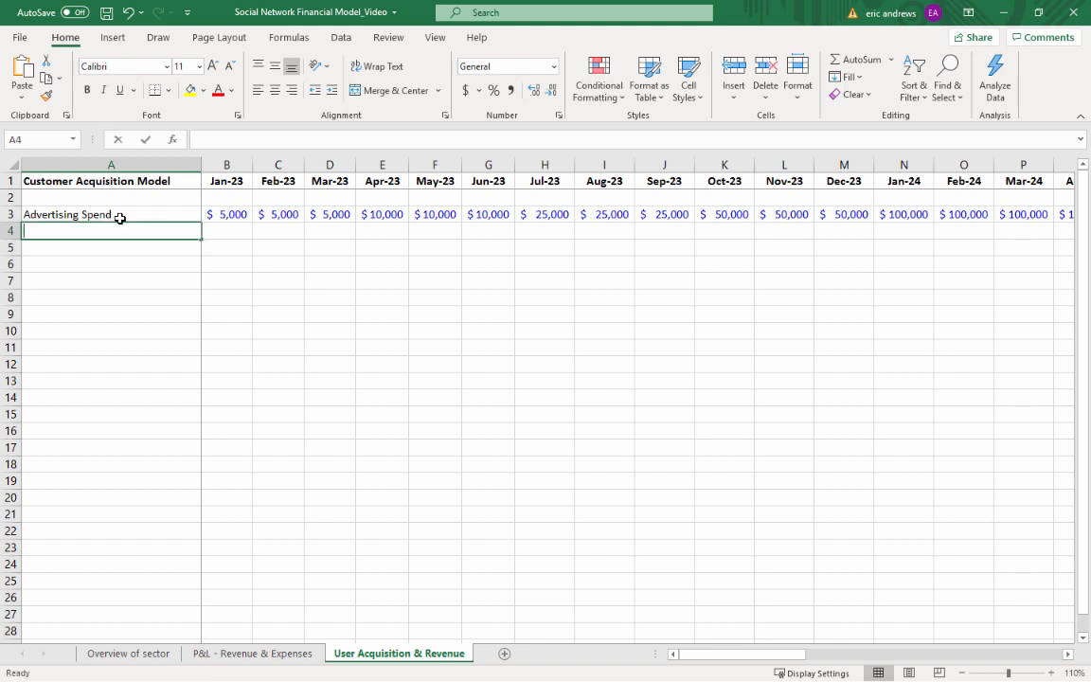
{"action": "type", "text": "Paid CAC"}
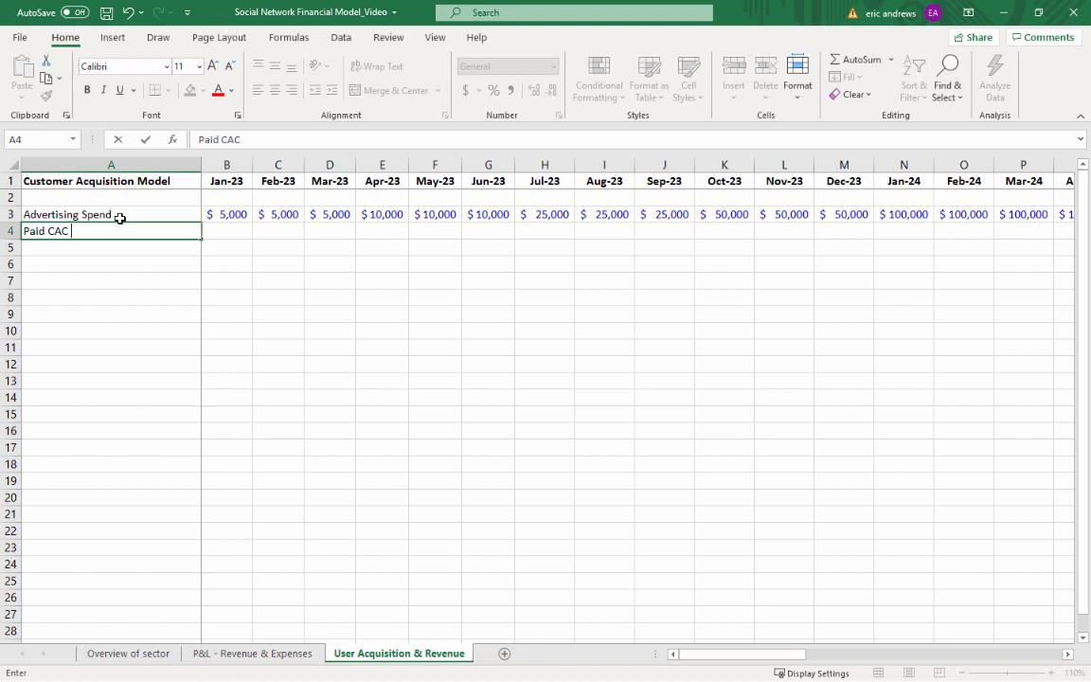
{"action": "type", "text": "(app downloads)"}
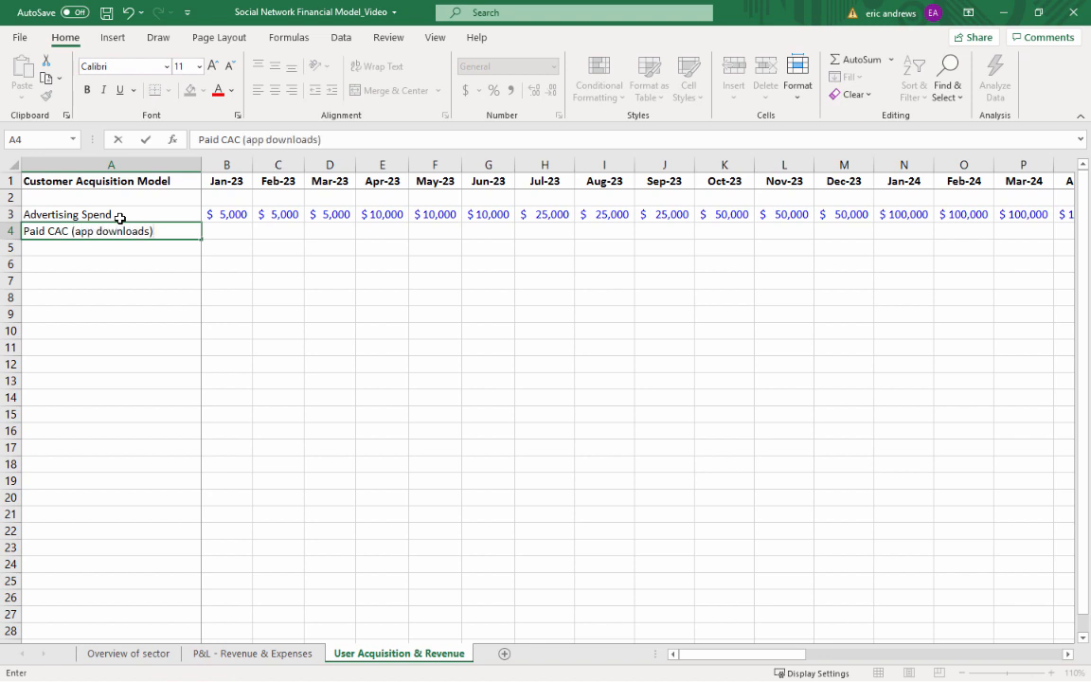
{"action": "key", "text": "Return"}
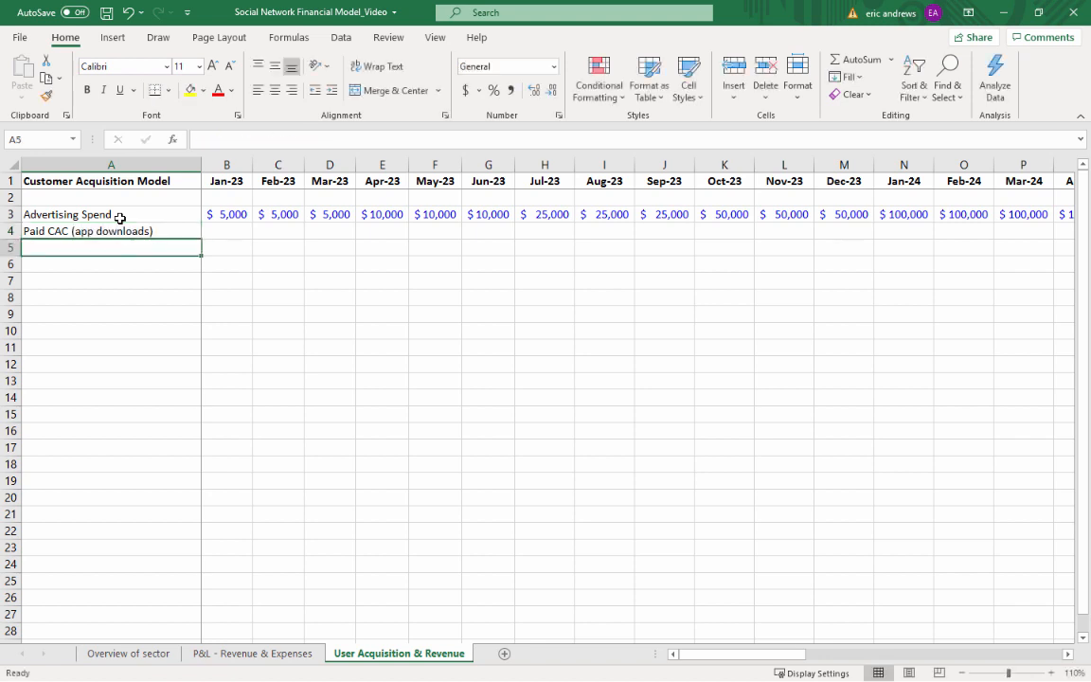
Carry the Jan-23 Advertising Spend formatting into the Paid CAC row and set the Jan-23 Paid CAC to 20
{"action": "key", "text": "Right"}
{"action": "key", "text": "Up"}
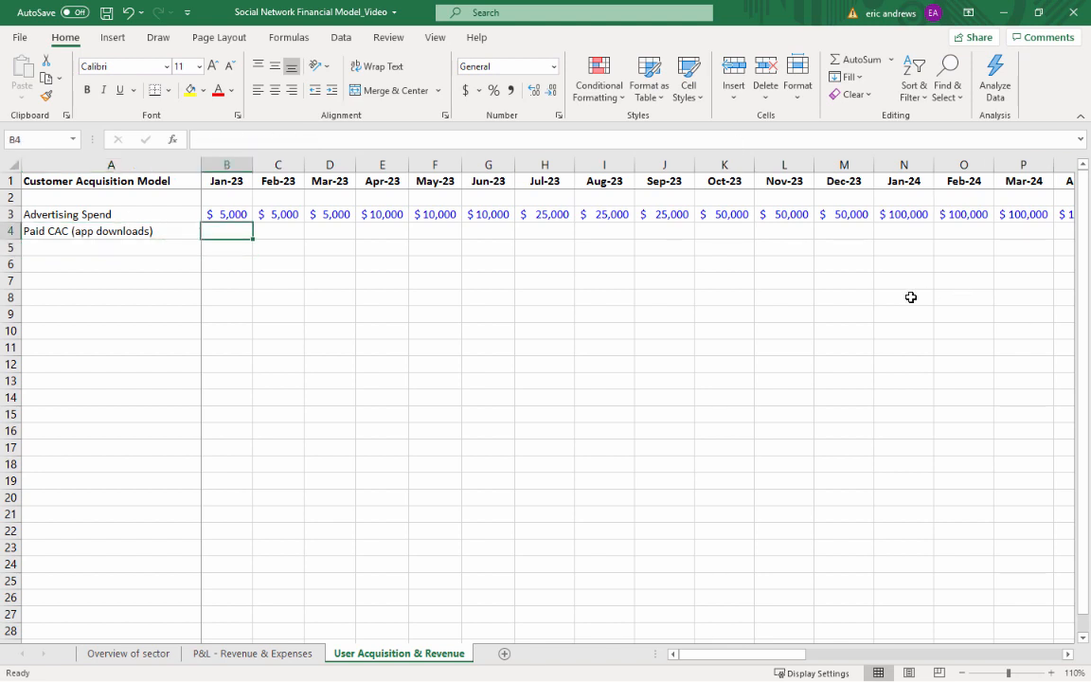
{"action": "type", "text": "20"}
{"action": "key", "text": "Up"}
{"action": "key", "text": "ctrl+c"}
{"action": "key", "text": "Down"}
{"action": "key", "text": "ctrl+v"}
{"action": "type", "text": "20"}
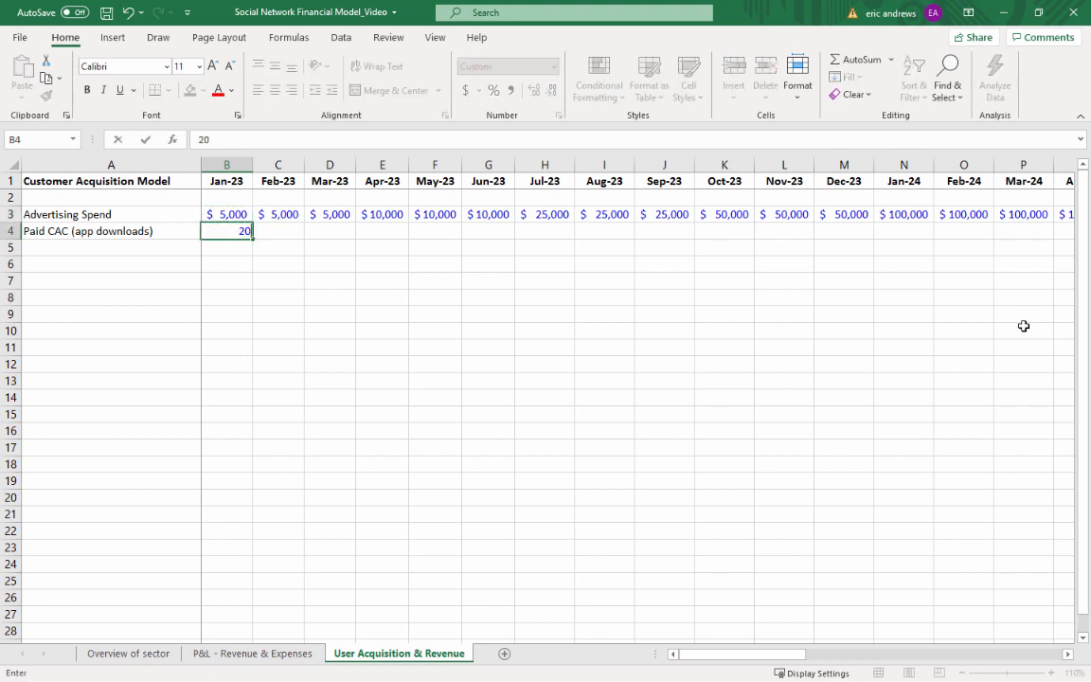
{"action": "key", "text": "Return"}
{"action": "key", "text": "Up"}
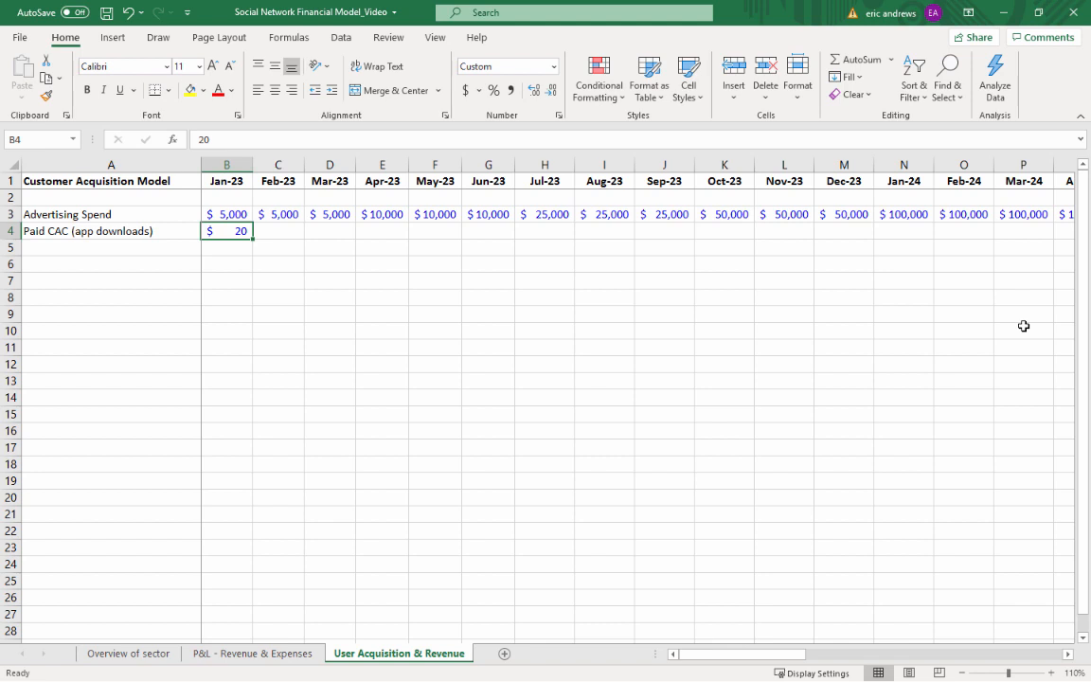
Copy the Jan-23 Paid CAC value across Feb-23 through Dec-23
{"action": "key", "text": "ctrl+c"}
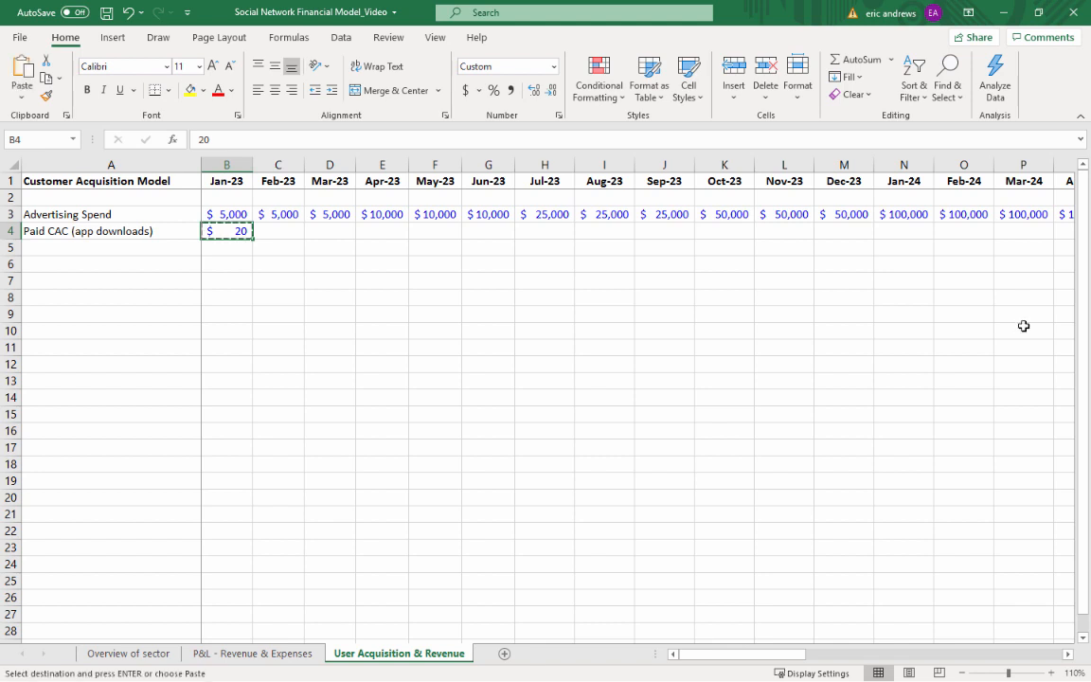
{"action": "key", "text": "shift+Right"}
{"action": "key", "text": "shift+Right"}
{"action": "key", "text": "shift+Right"}
{"action": "key", "text": "shift+Right"}
{"action": "key", "text": "shift+Right"}
{"action": "key", "text": "shift+Right"}
{"action": "key", "text": "shift+Right"}
{"action": "key", "text": "shift+Right"}
{"action": "key", "text": "shift+Right"}
{"action": "key", "text": "shift+Right"}
{"action": "key", "text": "shift+Right"}
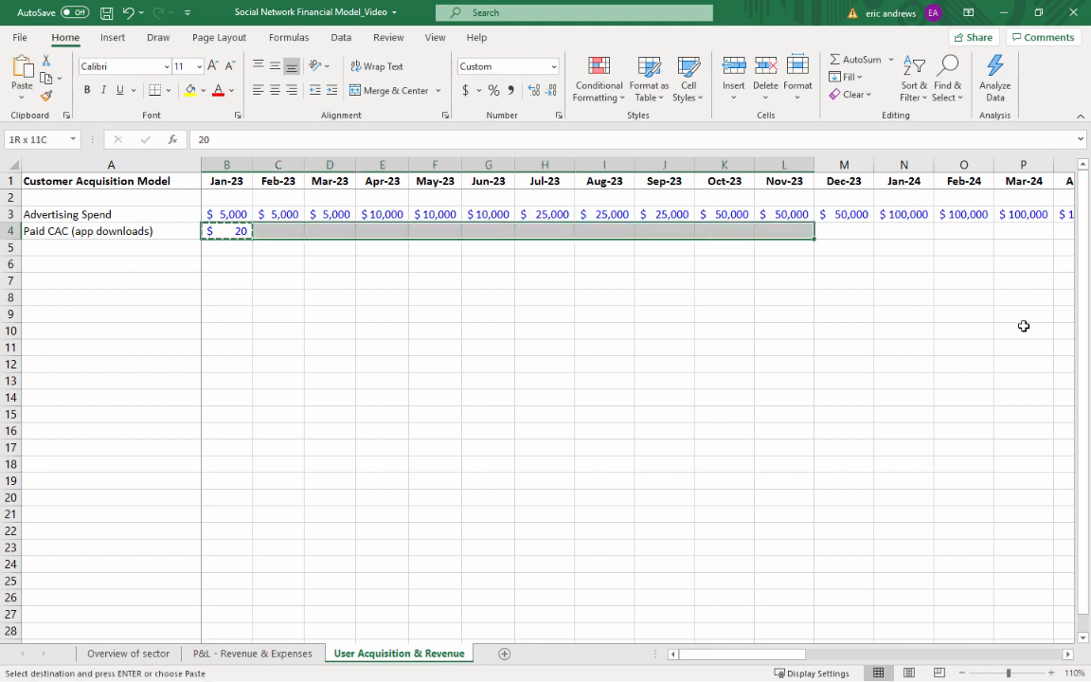
{"action": "key", "text": "ctrl+v"}
{"action": "key", "text": "Right"}
{"action": "key", "text": "Right"}
{"action": "key", "text": "Right"}
{"action": "key", "text": "Right"}
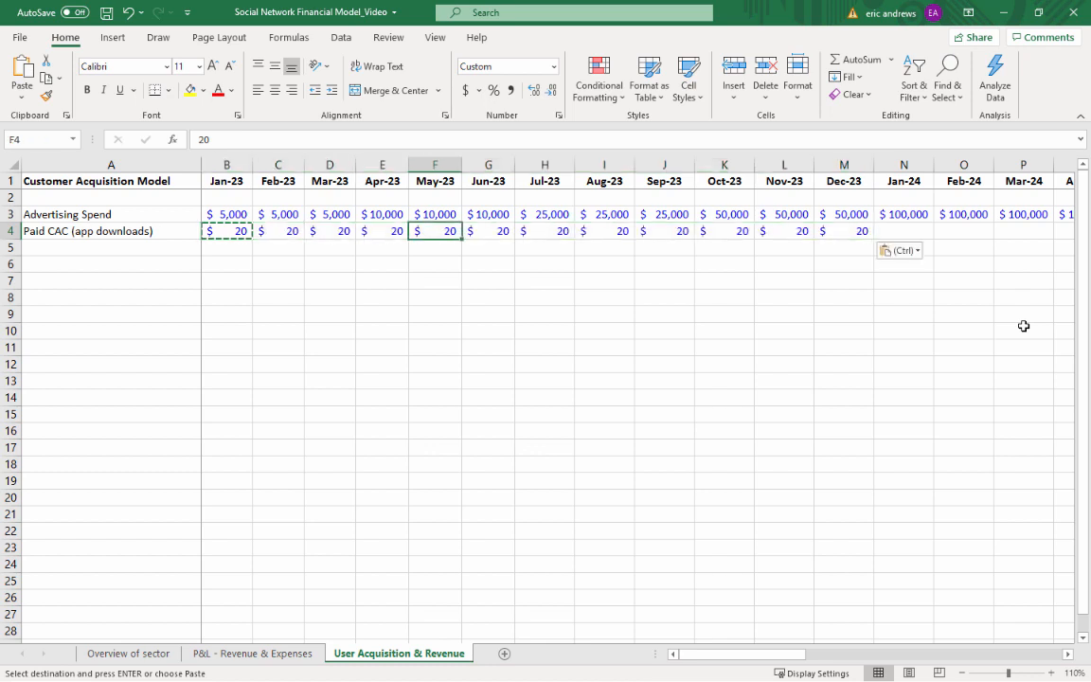
Carry the Dec-23 Paid CAC formatting into Jan-24 and set the Jan-24 Paid CAC to 10
{"action": "key", "text": "ctrl+Right"}
{"action": "key", "text": "ctrl+c"}
{"action": "key", "text": "Right"}
{"action": "key", "text": "ctrl+v"}
{"action": "type", "text": "10"}
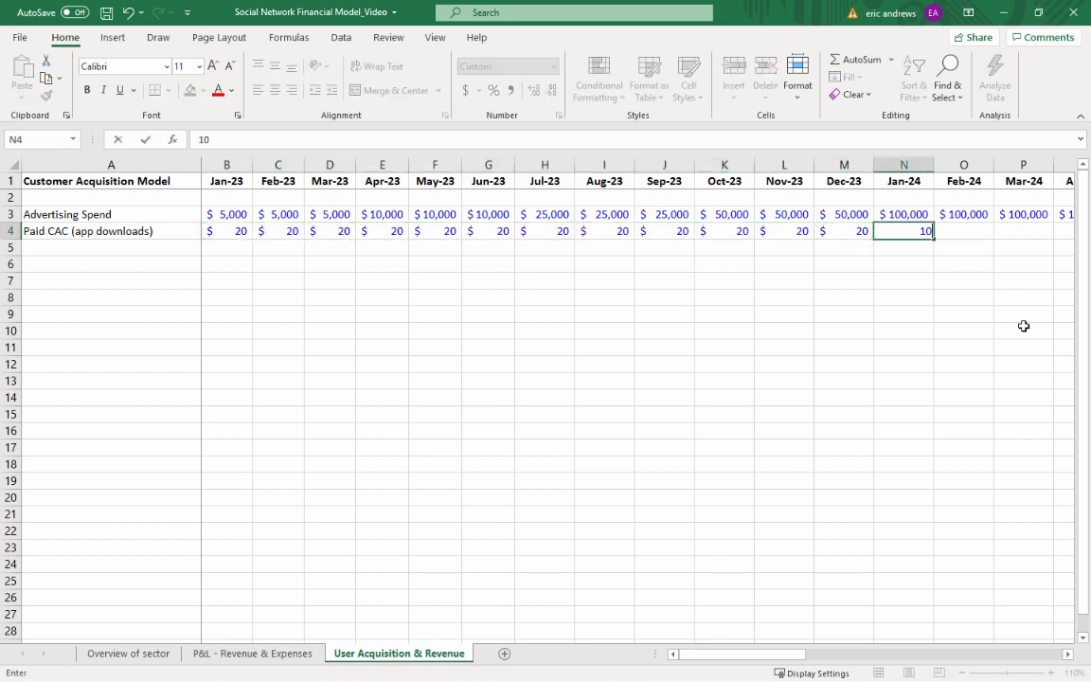
{"action": "key", "text": "Return"}
{"action": "key", "text": "Up"}
Copy the Jan-24 Paid CAC value across the remaining 2024 and 2025 months
{"action": "key", "text": "ctrl+c"}
{"action": "key", "text": "shift+Right"}
{"action": "key", "text": "shift+Right"}
{"action": "key", "text": "shift+Right"}
{"action": "key", "text": "shift+Right"}
{"action": "key", "text": "shift+Right"}
{"action": "key", "text": "shift+Right"}
{"action": "key", "text": "shift+Right"}
{"action": "key", "text": "shift+Right"}
{"action": "key", "text": "shift+Right"}
{"action": "key", "text": "shift+Right"}
{"action": "key", "text": "shift+Right"}
{"action": "key", "text": "shift+Right"}
{"action": "key", "text": "shift+Right"}
{"action": "key", "text": "shift+Right"}
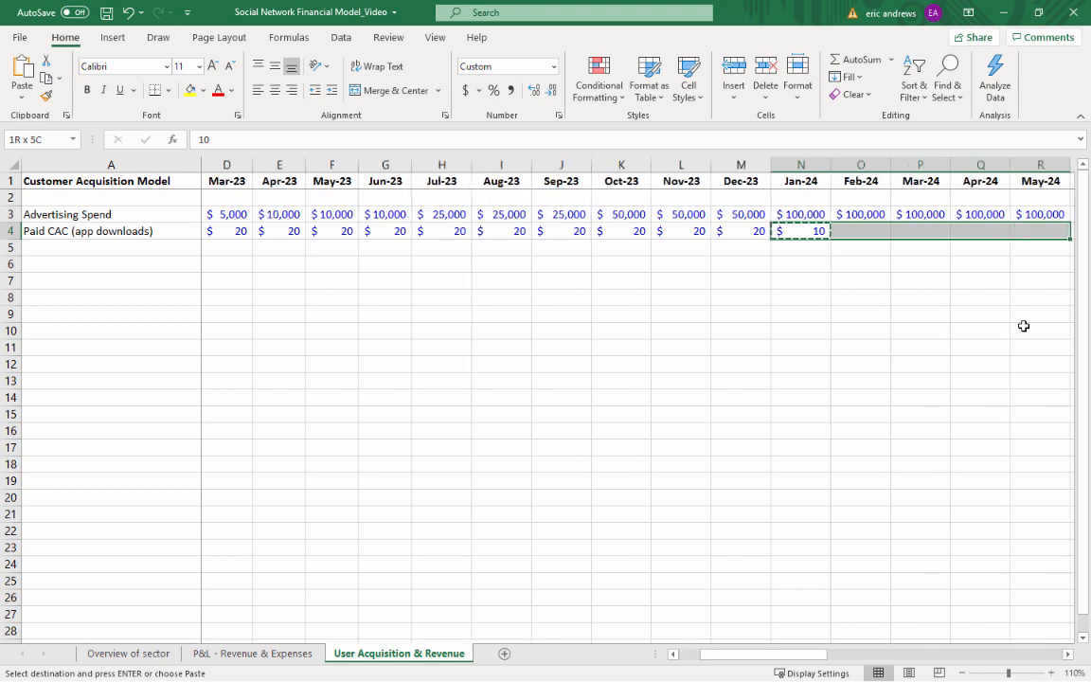
{"action": "key", "text": "shift+Right"}
{"action": "key", "text": "shift+Right"}
{"action": "key", "text": "shift+Right"}
{"action": "key", "text": "shift+Right"}
{"action": "key", "text": "shift+Right"}
{"action": "key", "text": "shift+Right"}
{"action": "key", "text": "shift+Right"}
{"action": "key", "text": "shift+Right"}
{"action": "key", "text": "shift+Right"}
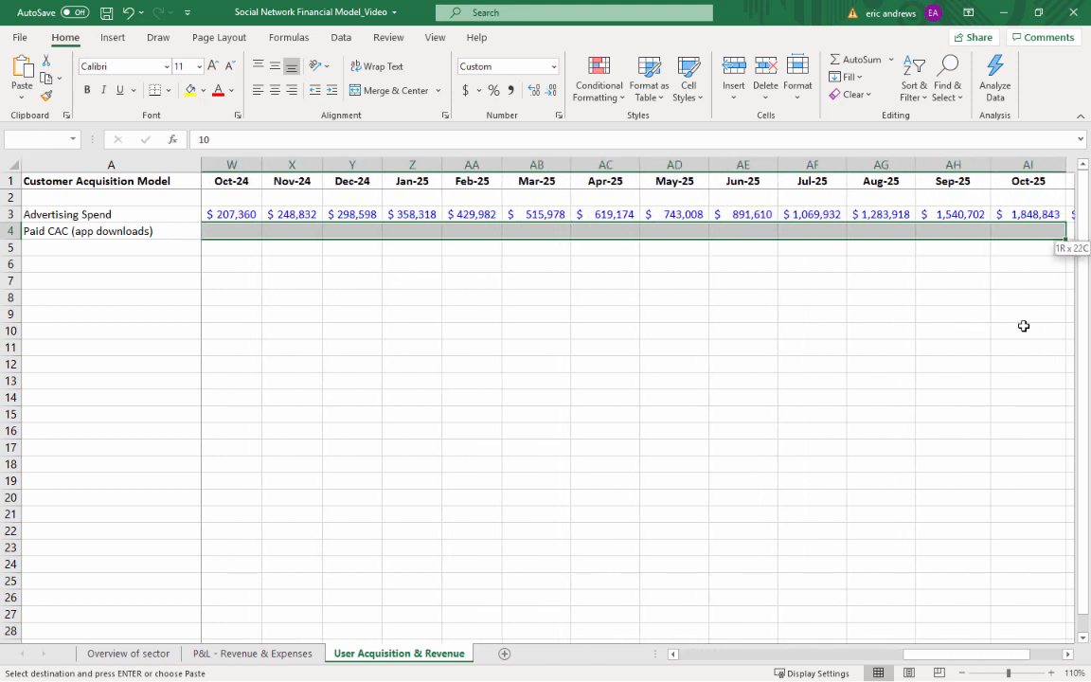
{"action": "key", "text": "ctrl+v"}
Add the row label "New Users (Paid)" in cell A5, below the Paid CAC row
{"action": "key", "text": "Left"}
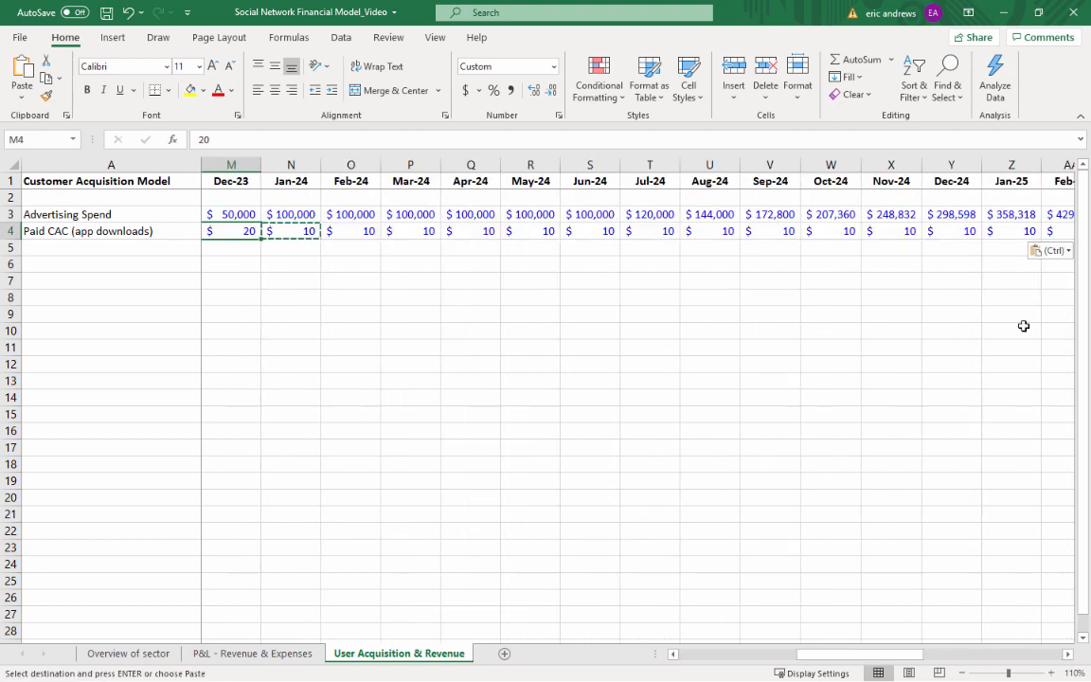
{"action": "key", "text": "Left"}
{"action": "key", "text": "Left"}
{"action": "key", "text": "Left"}
{"action": "key", "text": "Left"}
{"action": "key", "text": "Left"}
{"action": "key", "text": "Left"}
{"action": "key", "text": "Left"}
{"action": "key", "text": "Left"}
{"action": "key", "text": "Left"}
{"action": "key", "text": "Left"}
{"action": "key", "text": "Left"}
{"action": "key", "text": "Left"}
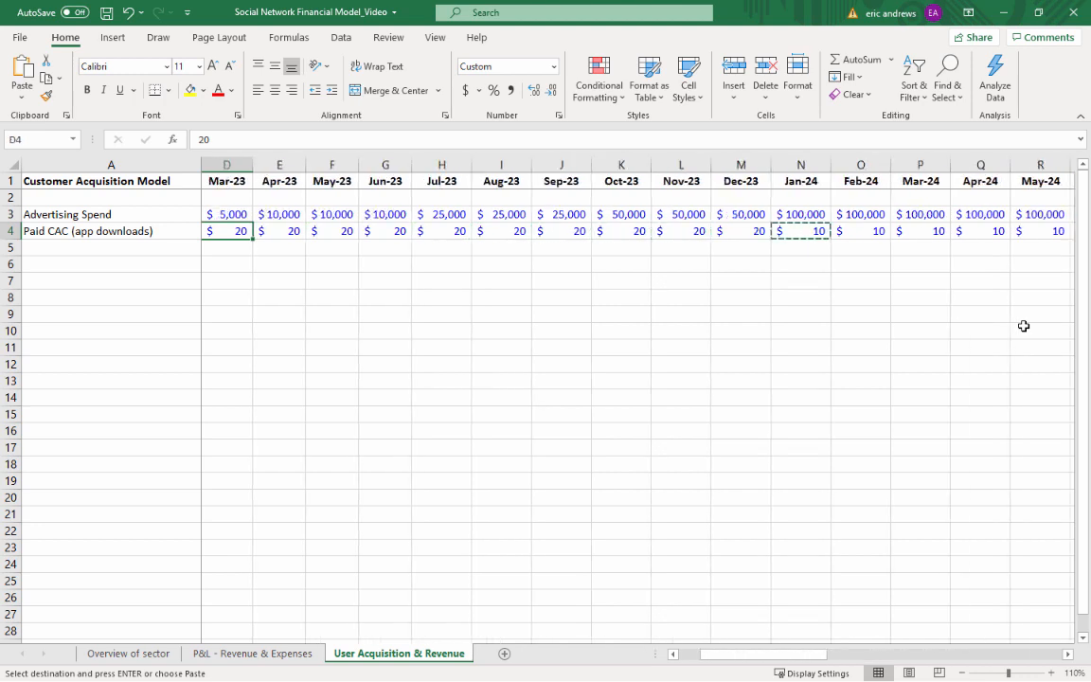
{"action": "key", "text": "Escape"}
{"action": "key", "text": "Down"}
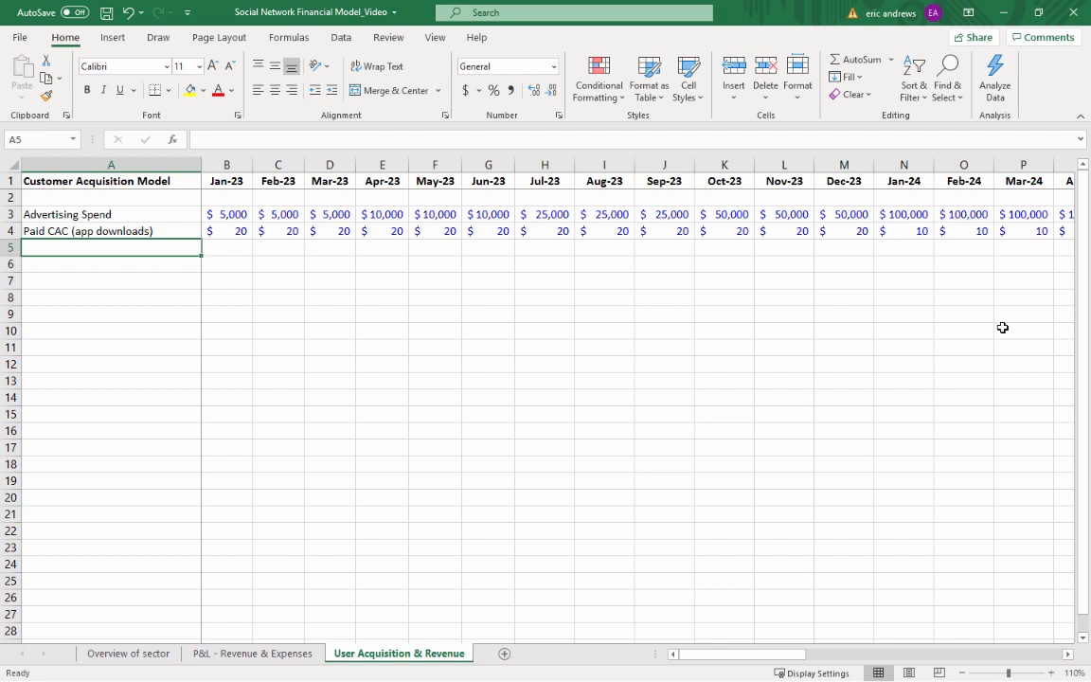
{"action": "type", "text": "New Users "}
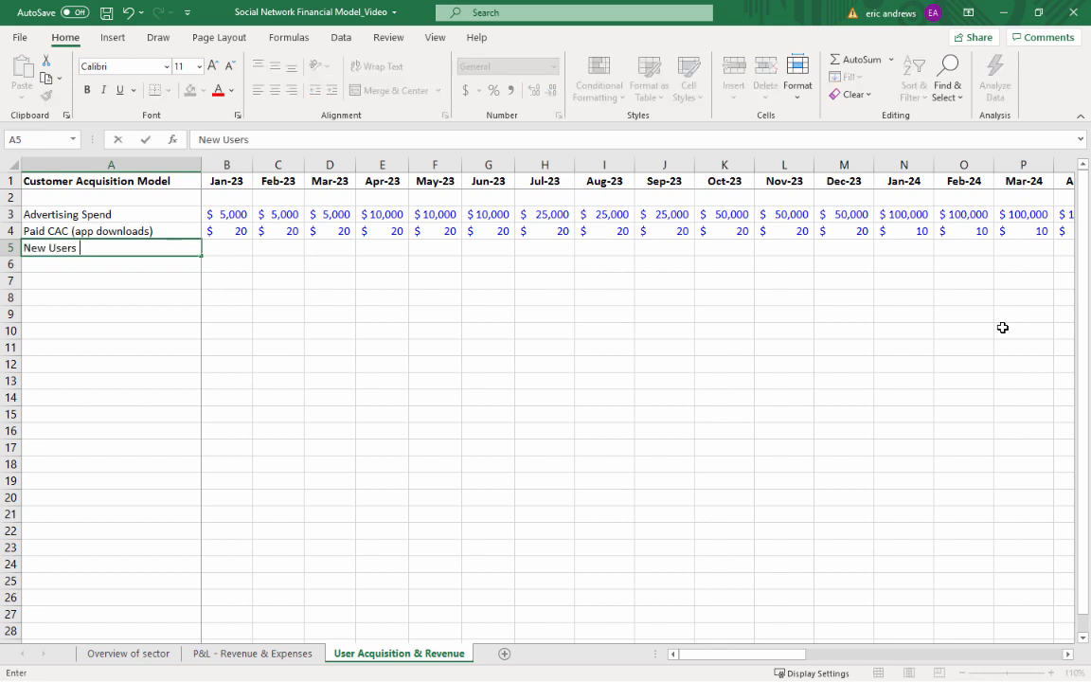
{"action": "type", "text": "(Paid)"}
{"action": "key", "text": "Return"}
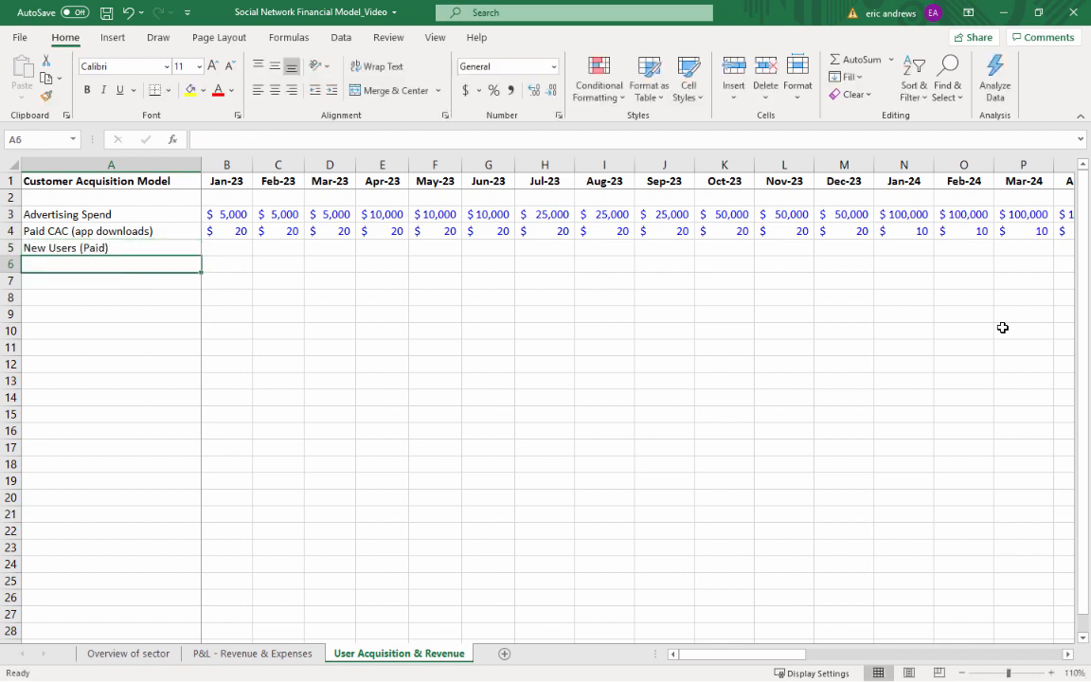
Calculate the Jan-23 New Users (Paid) as Advertising Spend divided by Paid CAC with the formula =B3/B4
{"action": "key", "text": "Up"}
{"action": "key", "text": "Right"}
{"action": "type", "text": "="}
{"action": "key", "text": "Up"}
{"action": "key", "text": "Up"}
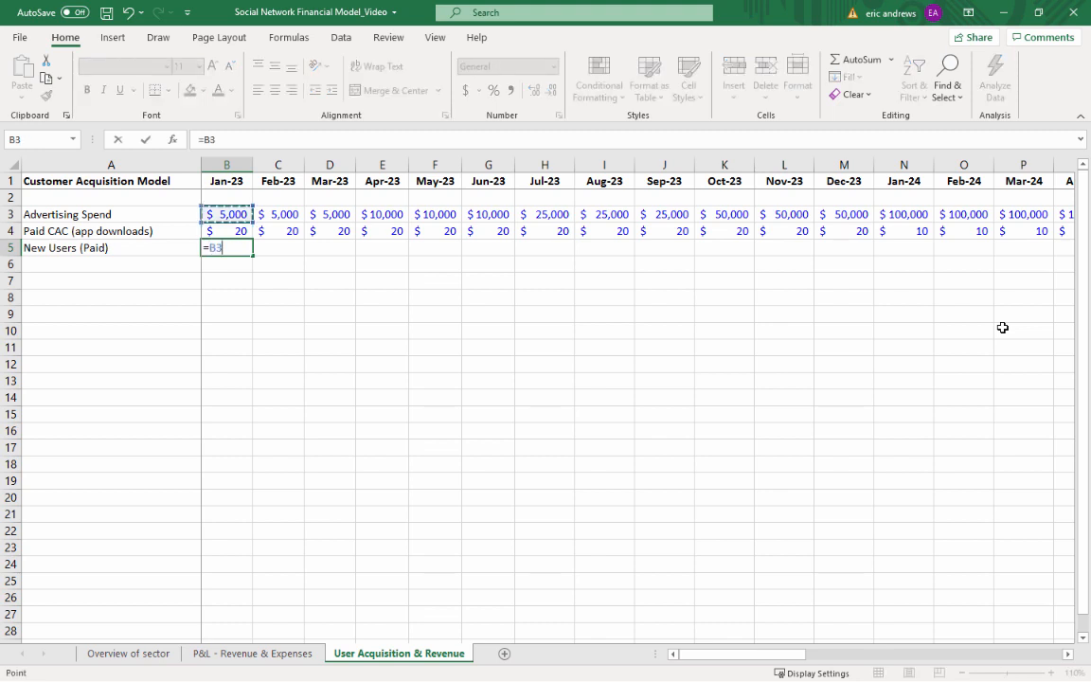
{"action": "type", "text": "/"}
{"action": "key", "text": "Up"}
{"action": "key", "text": "ctrl+Return"}
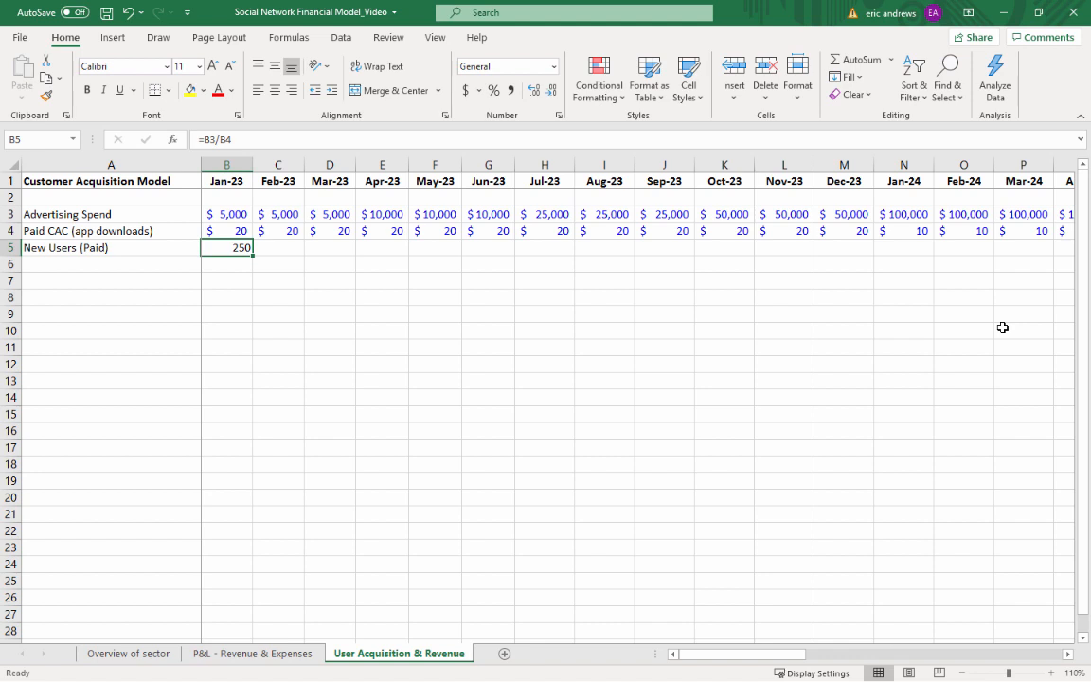
Add the row label "Paid: Organic Ratio" in cell A6 and select its Jan-23 cell
{"action": "key", "text": "Down"}
{"action": "key", "text": "Left"}
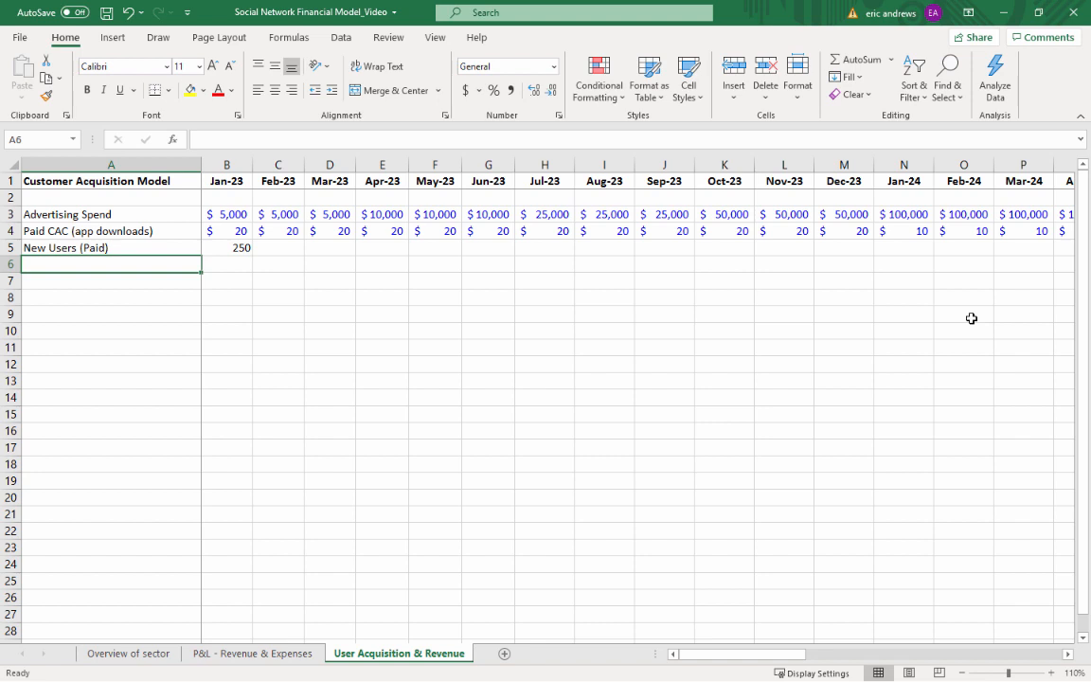
{"action": "type", "text": "Paid: O"}
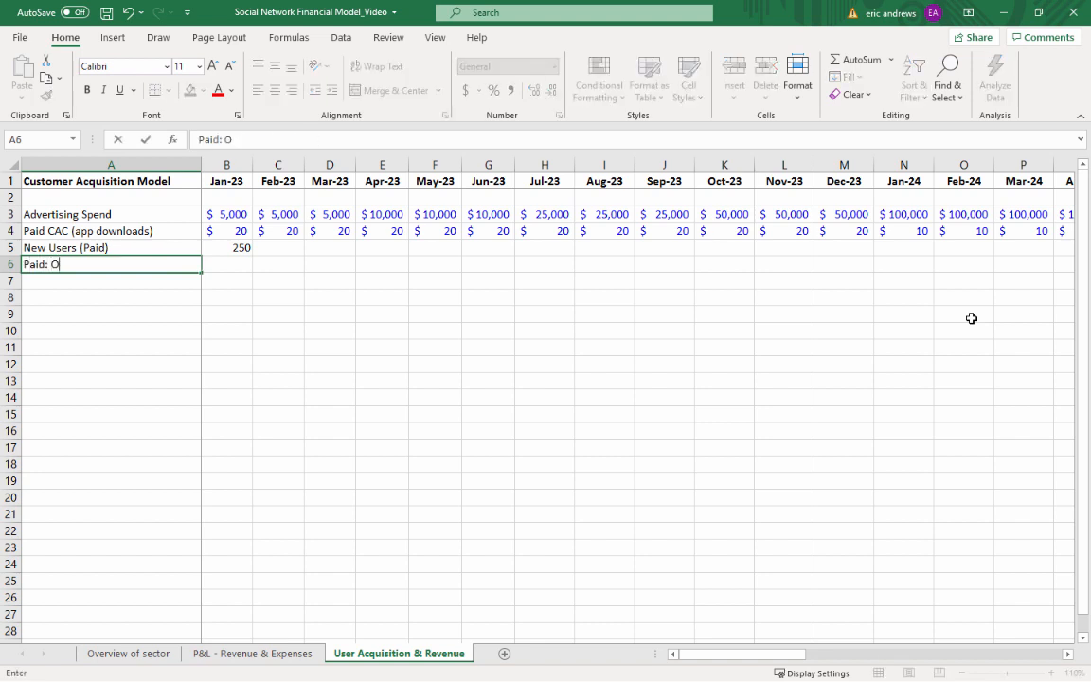
{"action": "type", "text": "rganic Ratio"}
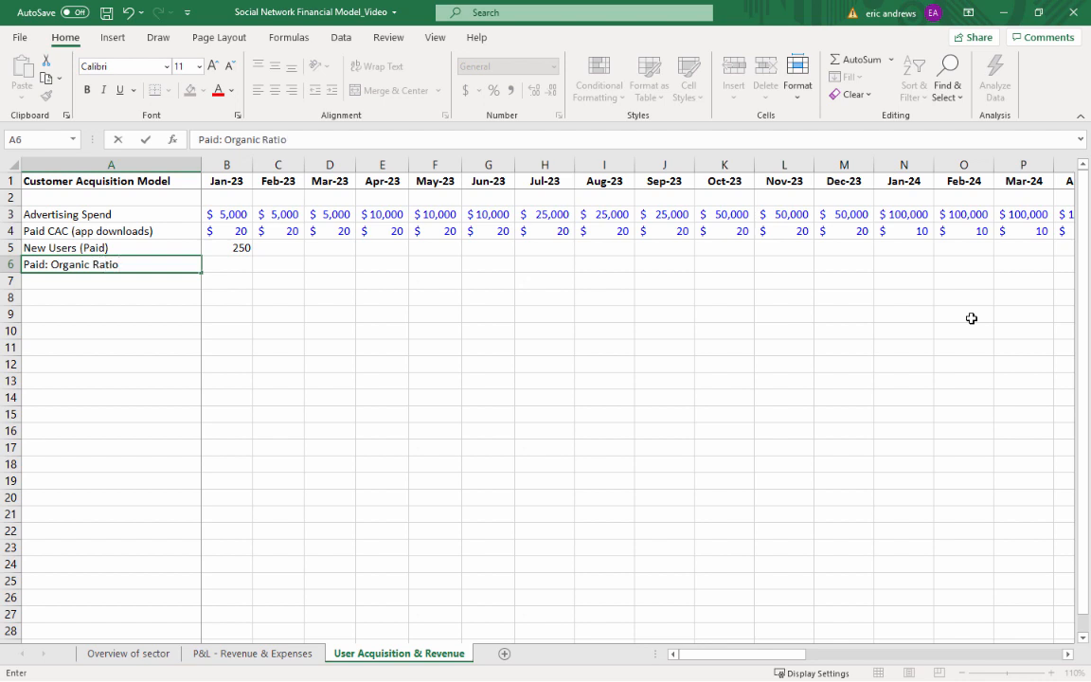
{"action": "key", "text": "Return"}
{"action": "key", "text": "Up"}
{"action": "key", "text": "Right"}
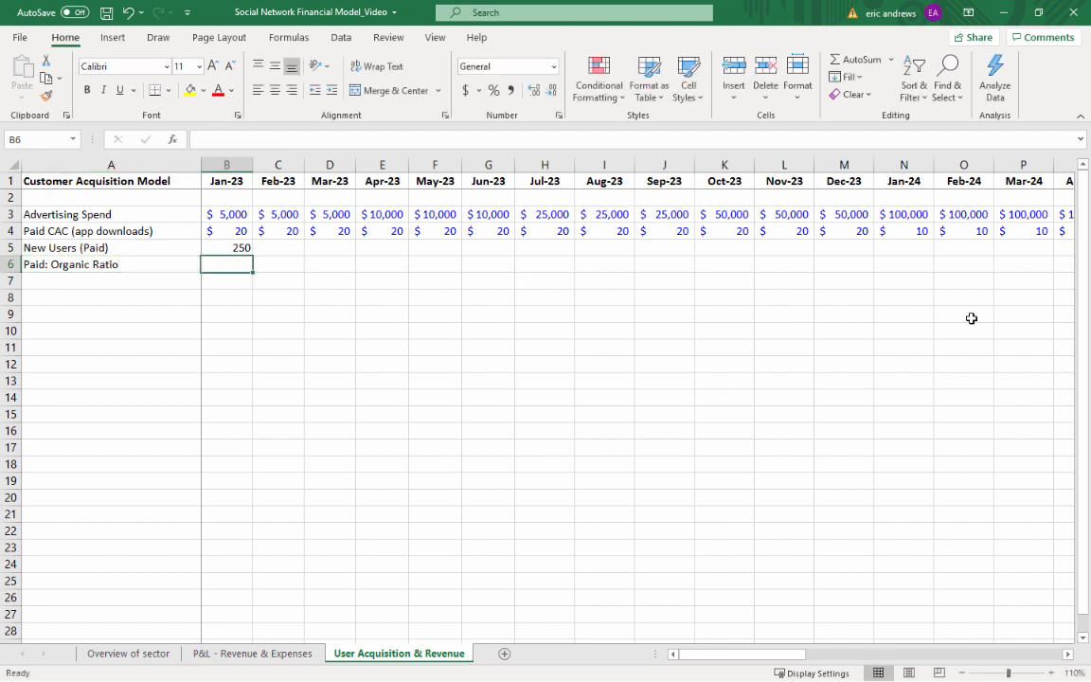
Change the row label in cell A6 to "Organic: Paid Ratio"
{"action": "key", "text": "Left"}
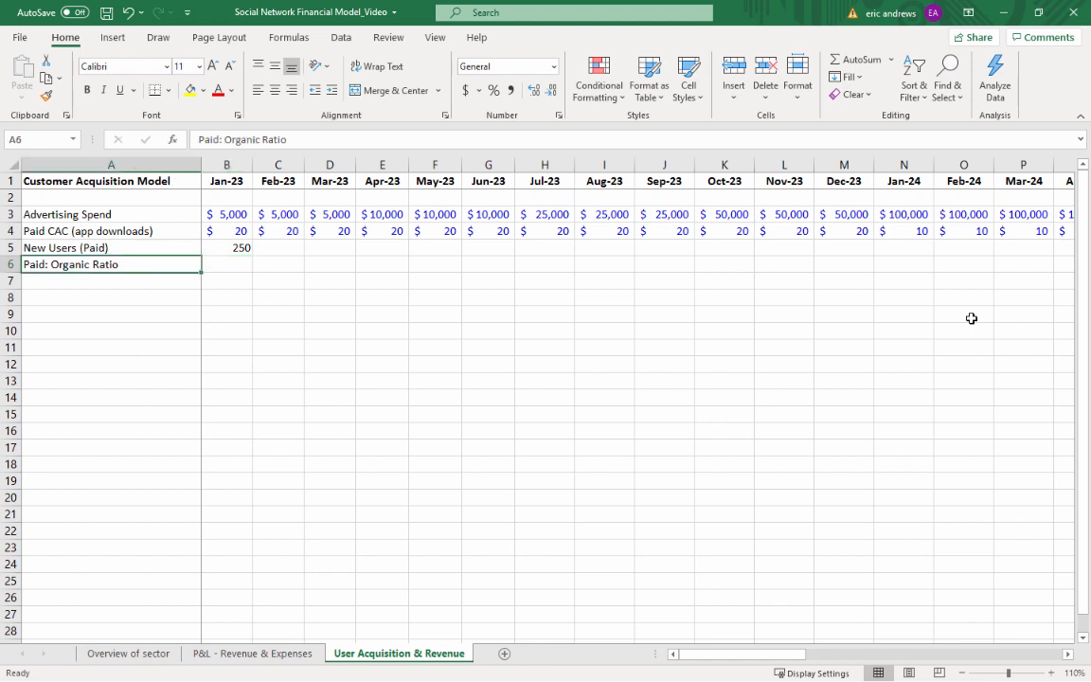
{"action": "type", "text": "Organic L:"}
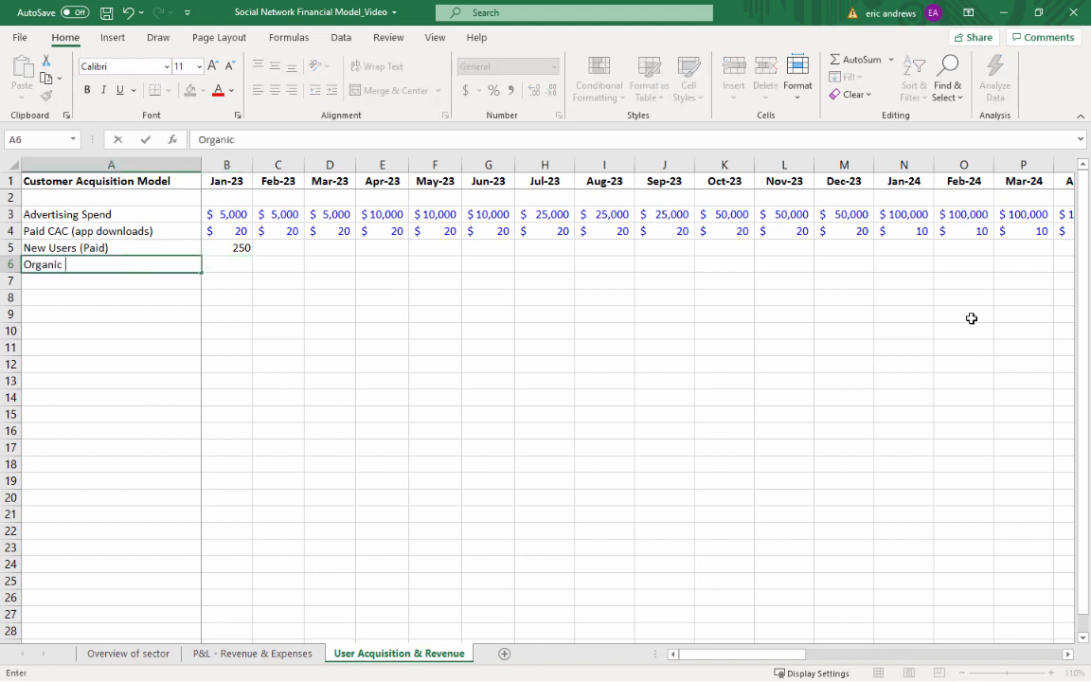
{"action": "key", "text": "BackSpace"}
{"action": "key", "text": "BackSpace"}
{"action": "key", "text": "BackSpace"}
{"action": "type", "text": ": Paid Ratio"}
{"action": "key", "text": "Return"}
{"action": "key", "text": "Up"}
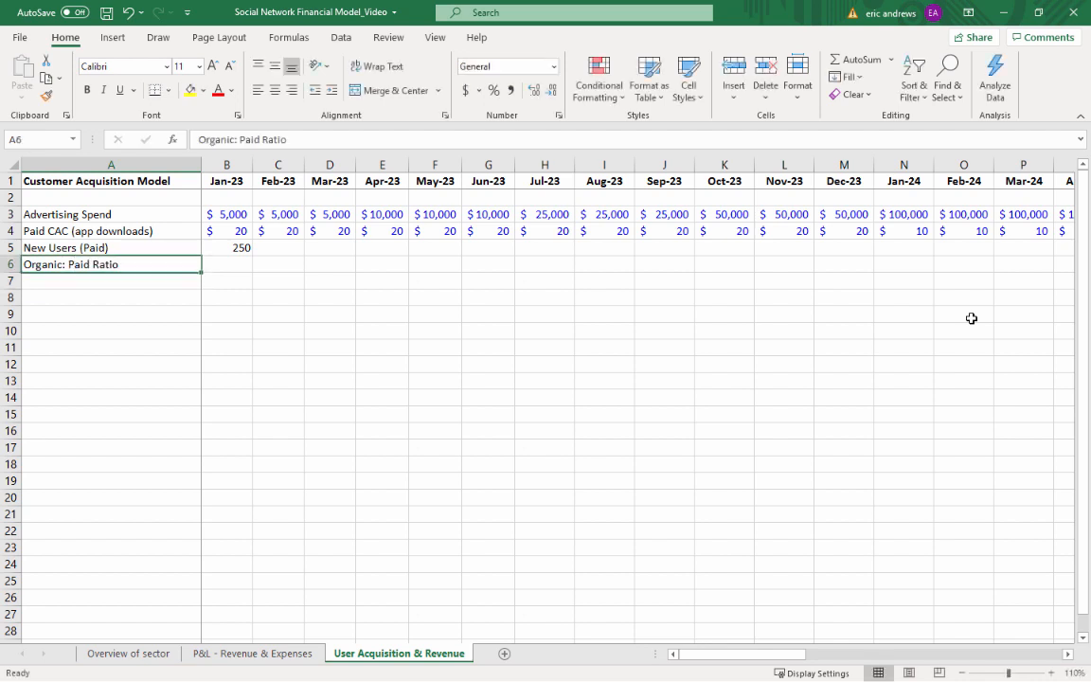
Enter 1 as the Jan-23 Organic: Paid Ratio, formatted in the recently used blue font color with one decimal place
{"action": "key", "text": "Right"}
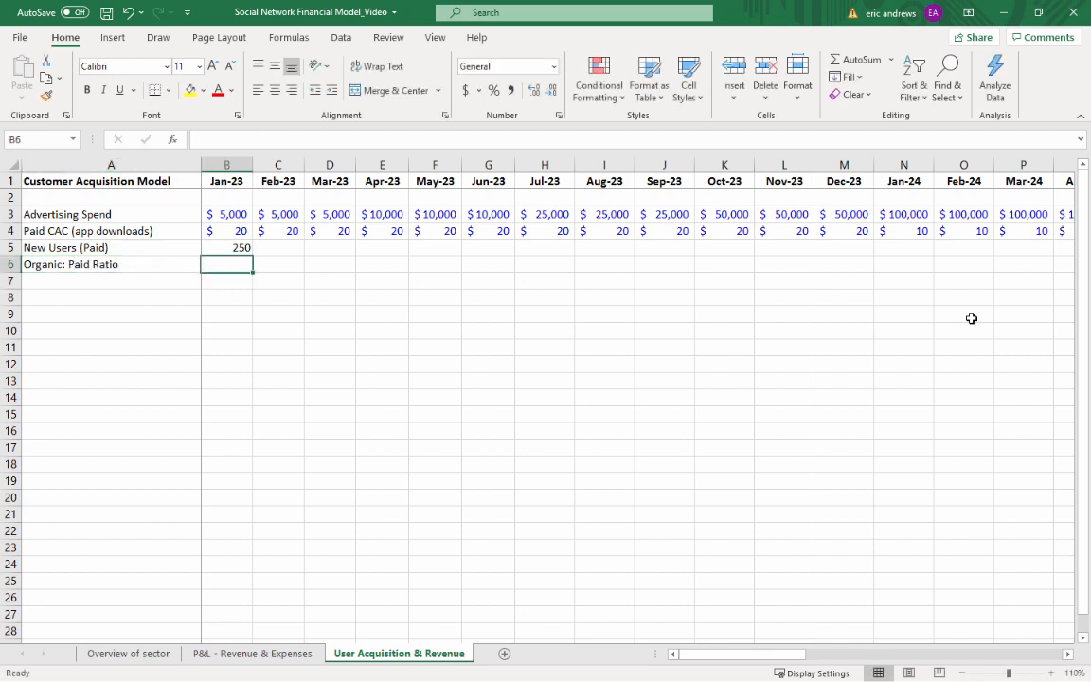
{"action": "type", "text": "1"}
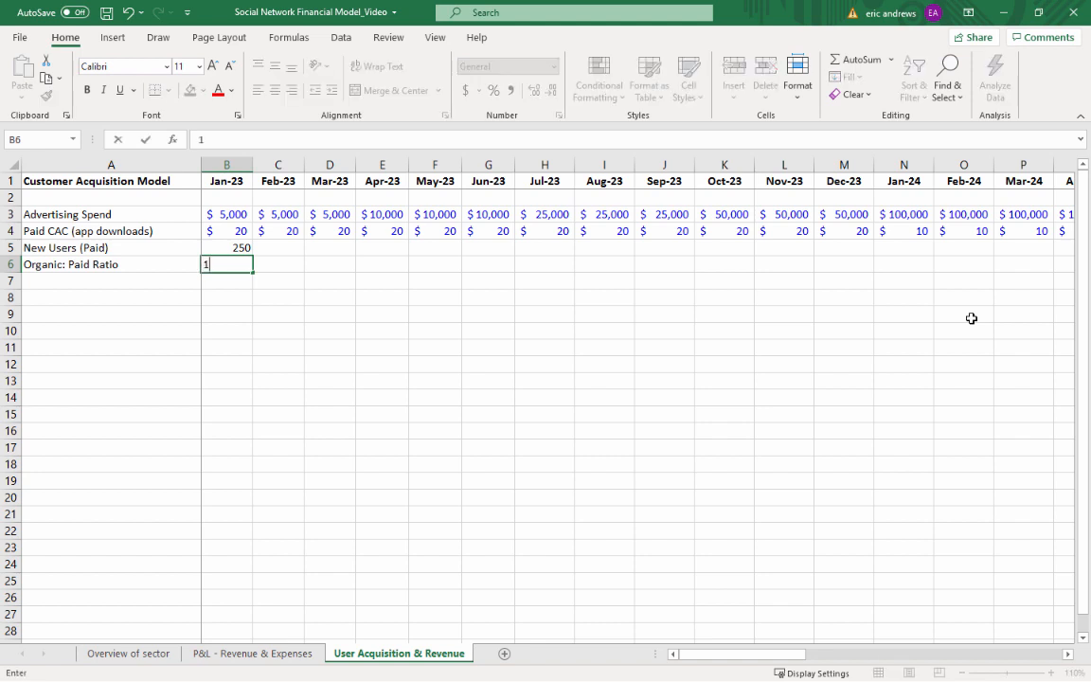
{"action": "key", "text": "ctrl+Return"}
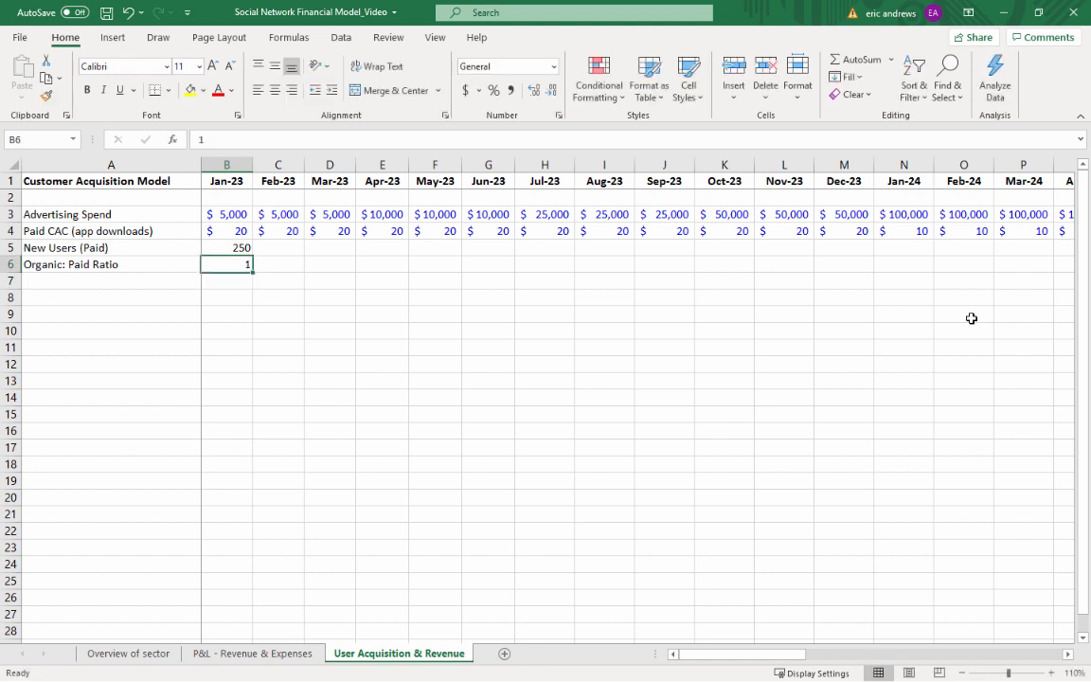
{"action": "left_click", "coordinate": [231, 90]}
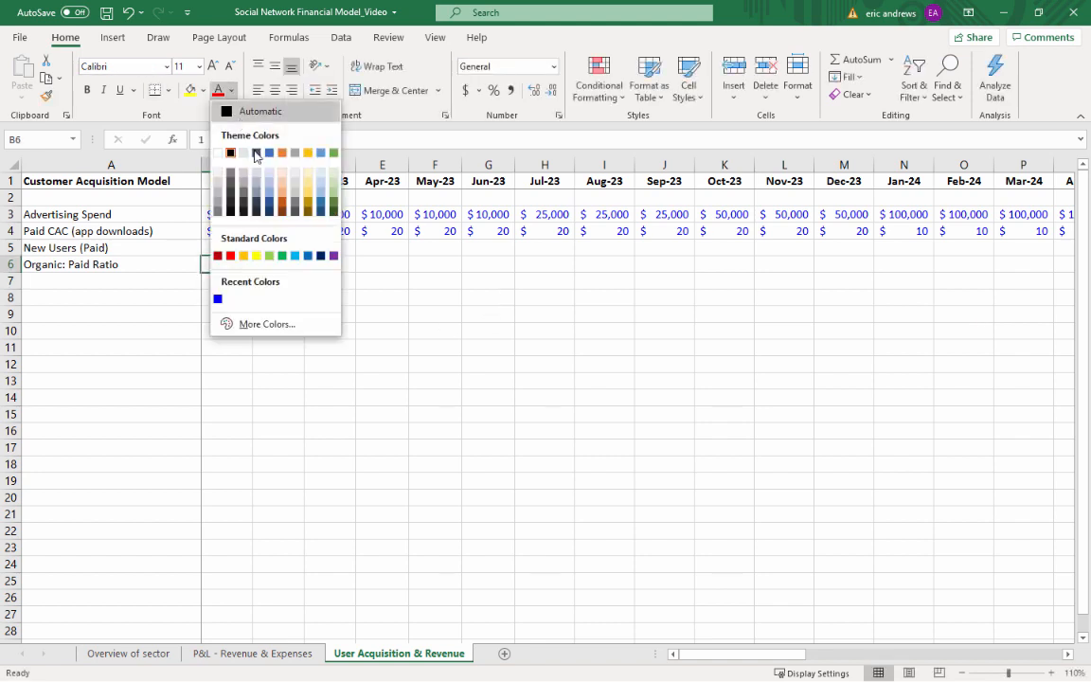
{"action": "left_click", "coordinate": [217, 298]}
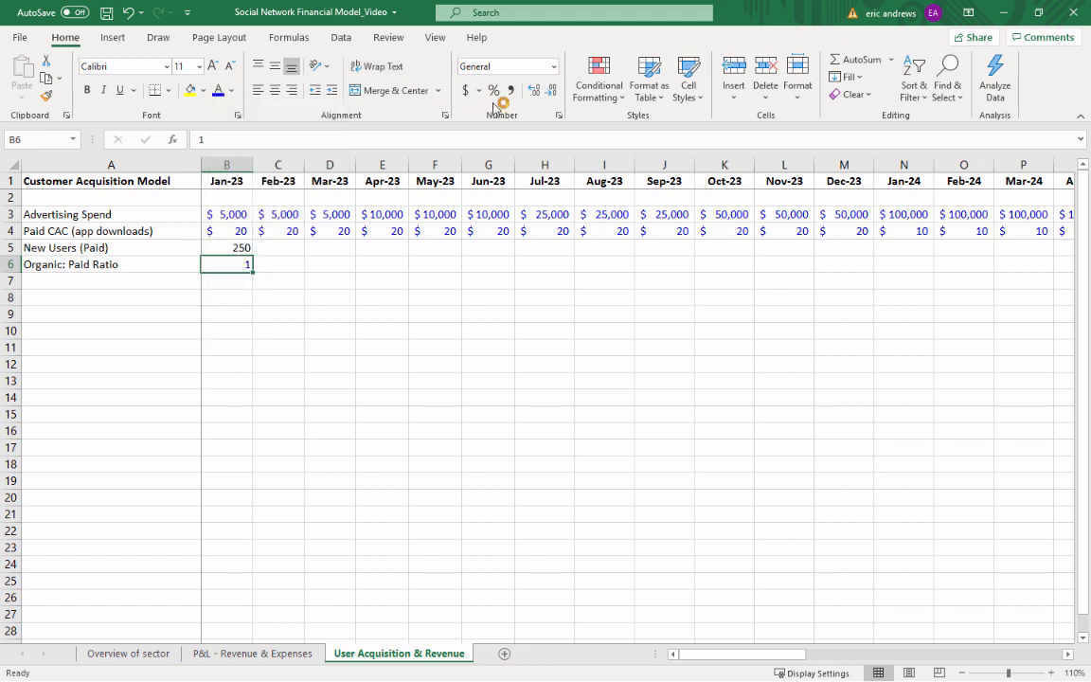
{"action": "left_click", "coordinate": [535, 90]}
{"action": "left_click", "coordinate": [232, 247]}
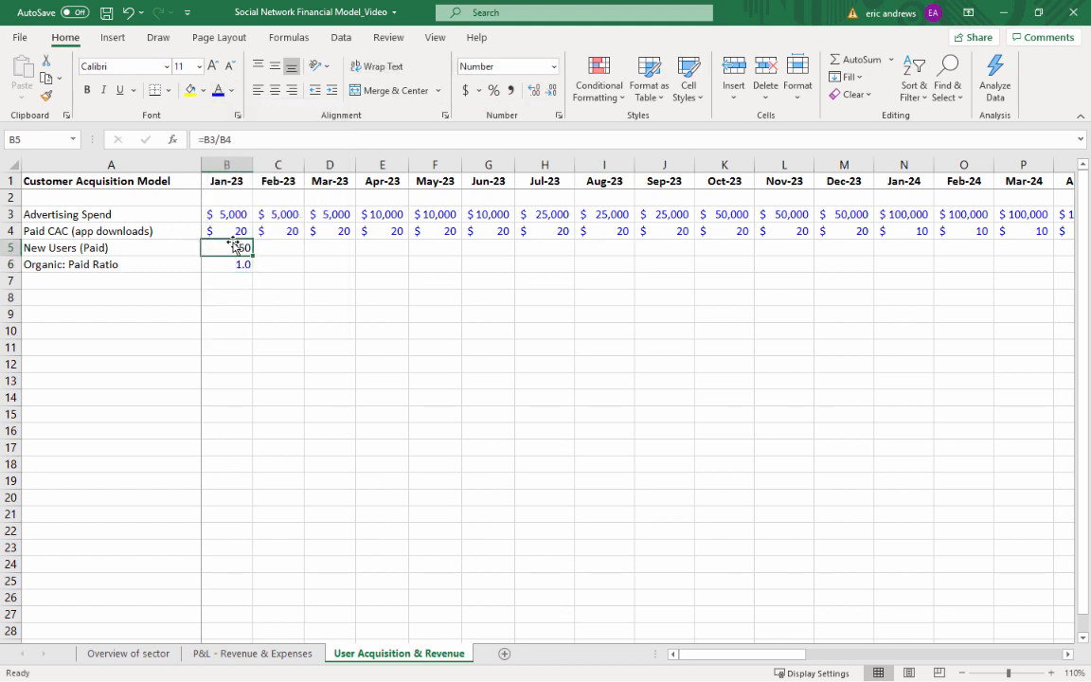
{"action": "left_click", "coordinate": [223, 263]}
{"action": "left_click", "coordinate": [144, 250]}
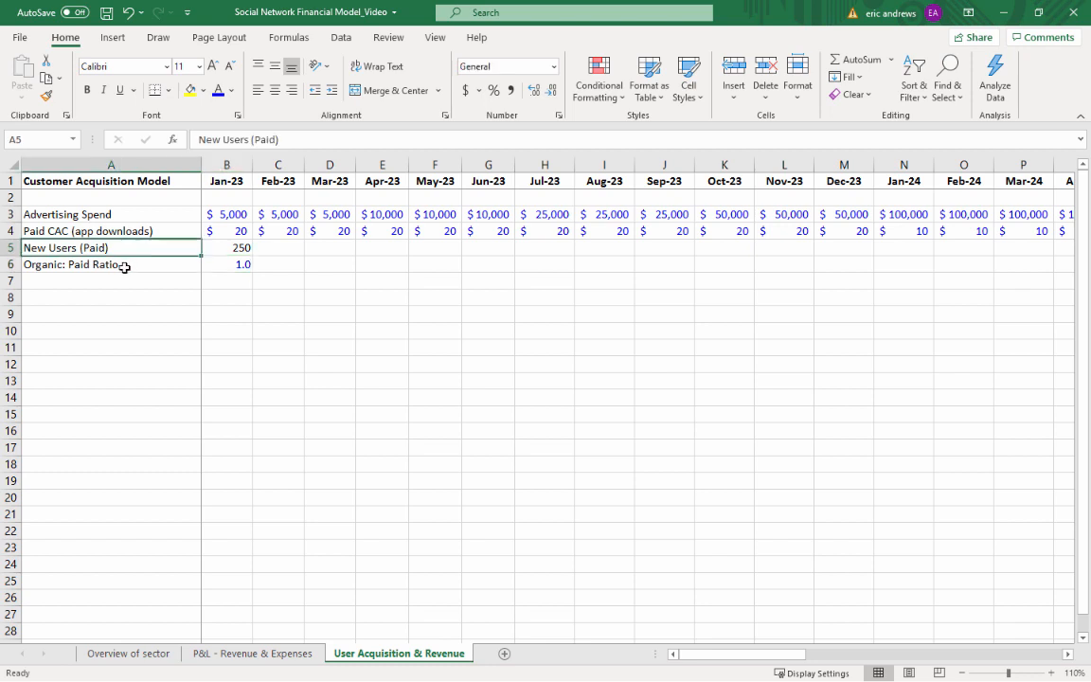
{"action": "left_click", "coordinate": [124, 265]}
{"action": "left_click", "coordinate": [216, 267]}
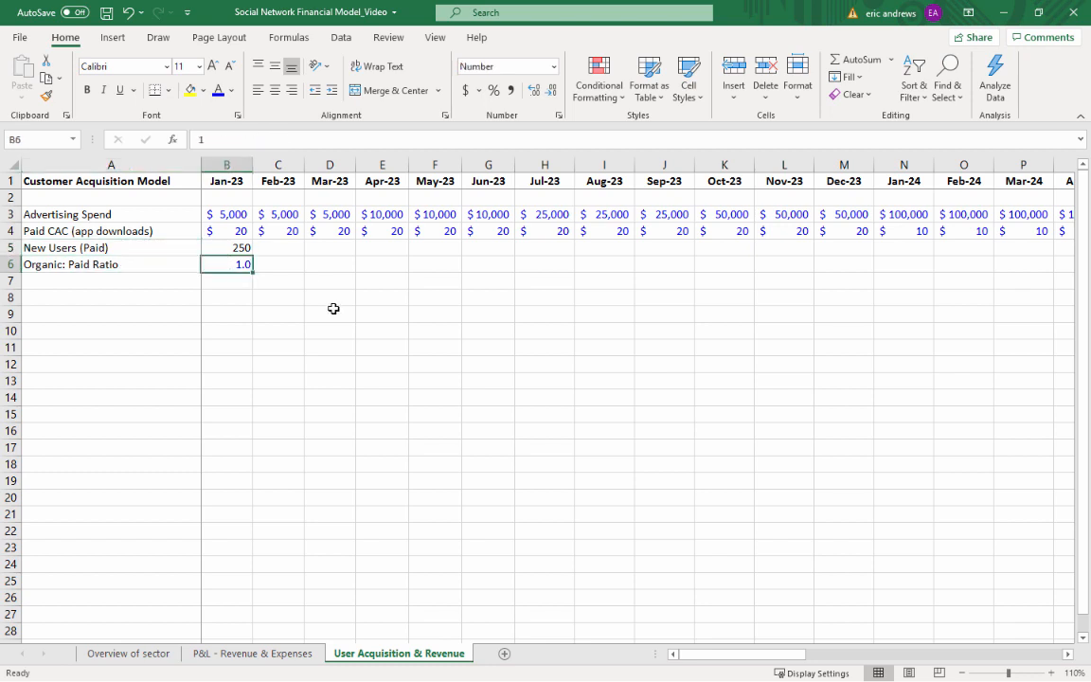
Add the row label "New Users (Organic)" in cell A7, below the Organic: Paid Ratio row
{"action": "key", "text": "Down"}
{"action": "key", "text": "Left"}
{"action": "key", "text": "Up"}
{"action": "key", "text": "Down"}
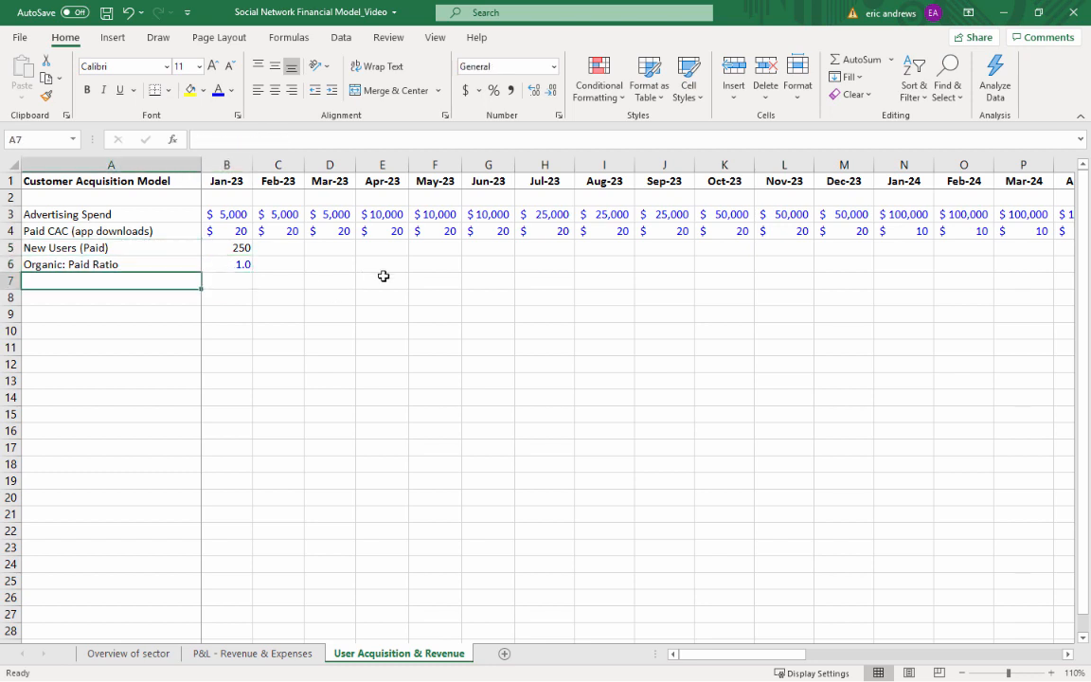
{"action": "type", "text": "New Users "}
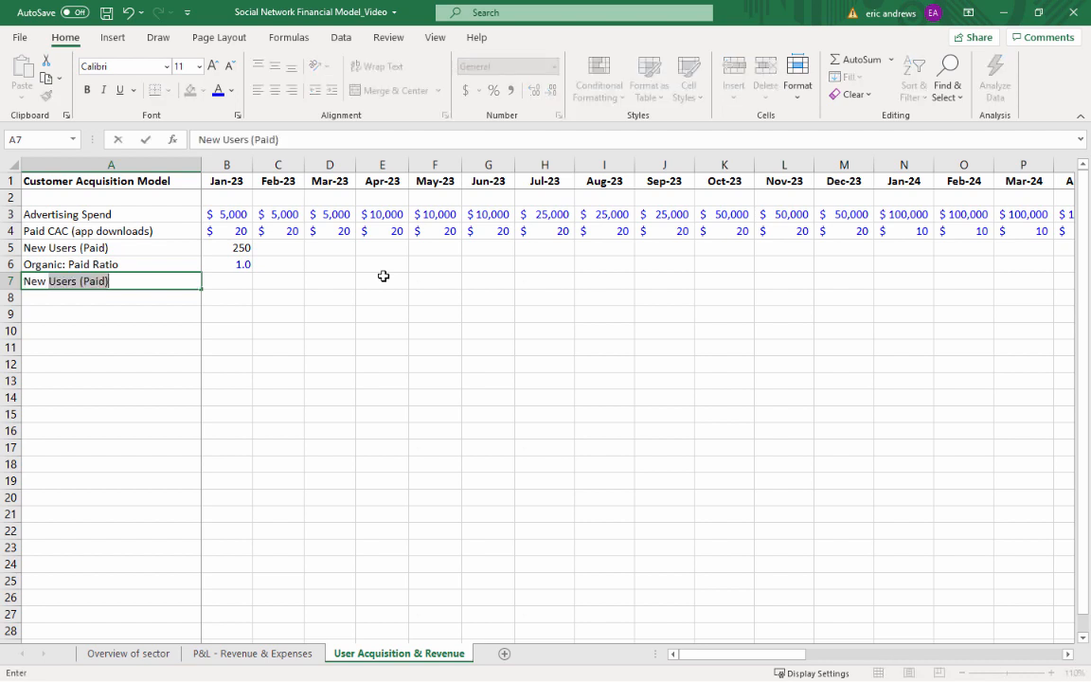
{"action": "type", "text": "(Orag"}
{"action": "key", "text": "BackSpace"}
{"action": "key", "text": "BackSpace"}
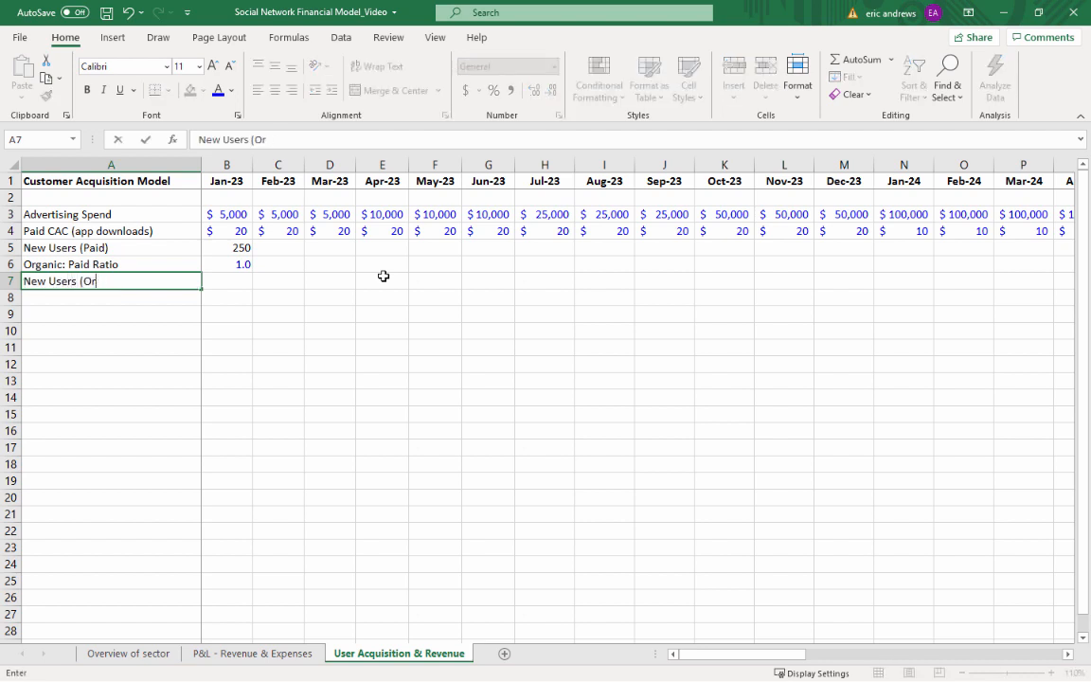
{"action": "type", "text": "ganic)"}
{"action": "key", "text": "ctrl+Return"}
Calculate the Jan-23 New Users (Organic) as paid new users times the organic-to-paid ratio with the formula =B5*B6
{"action": "key", "text": "Tab"}
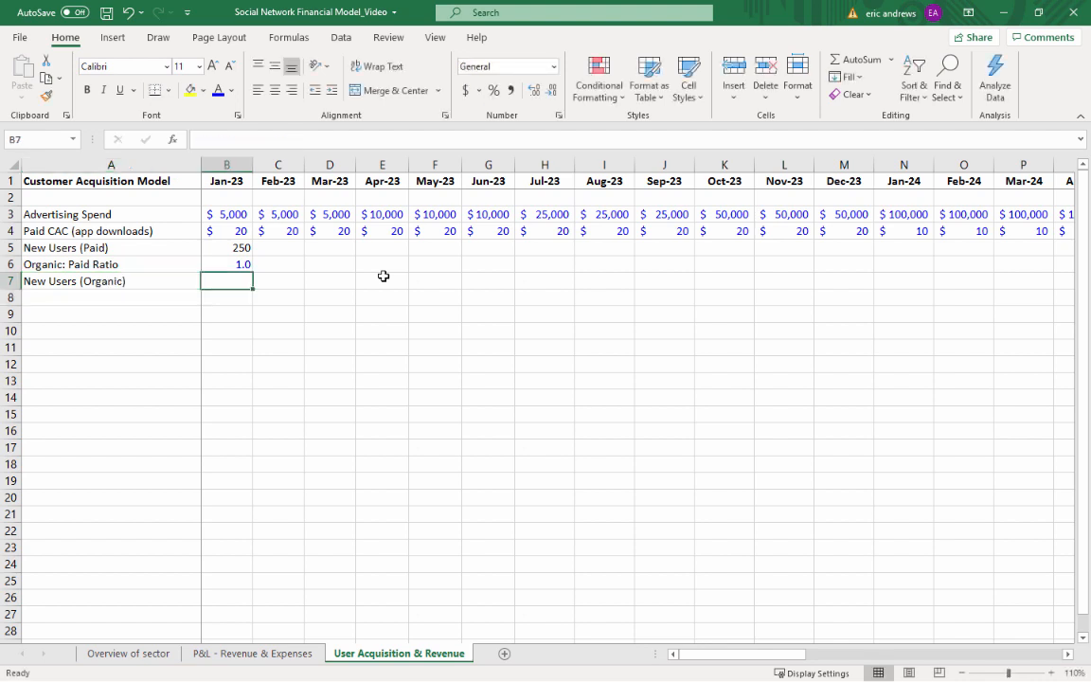
{"action": "type", "text": "="}
{"action": "key", "text": "Up"}
{"action": "key", "text": "Up"}
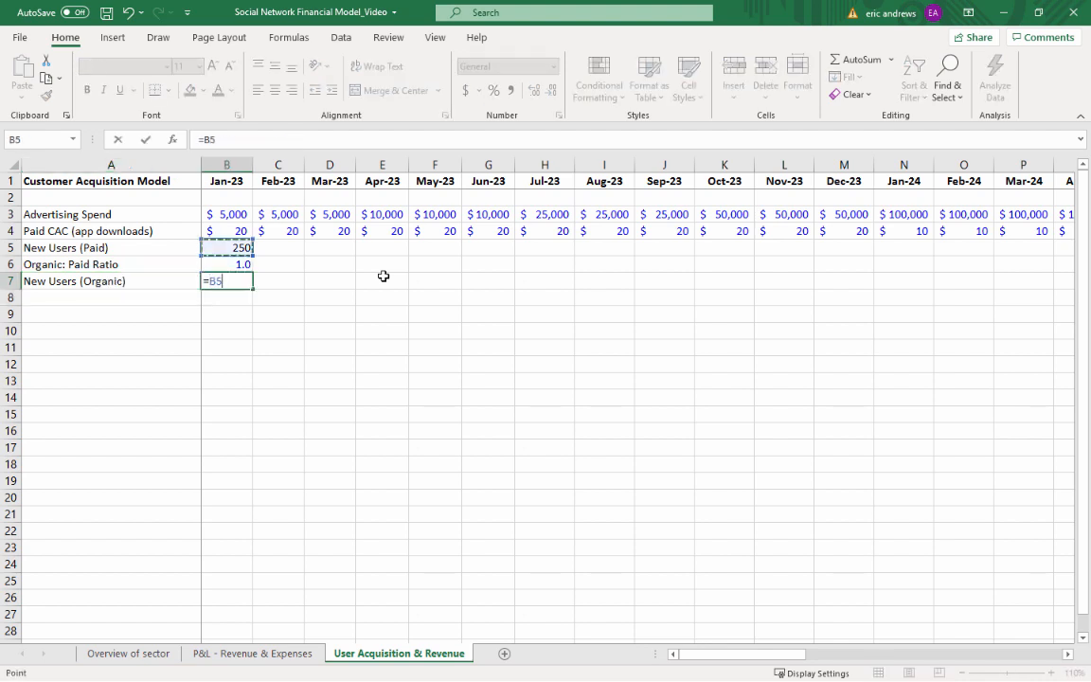
{"action": "type", "text": "*"}
{"action": "key", "text": "Up"}
{"action": "key", "text": "ctrl+Return"}
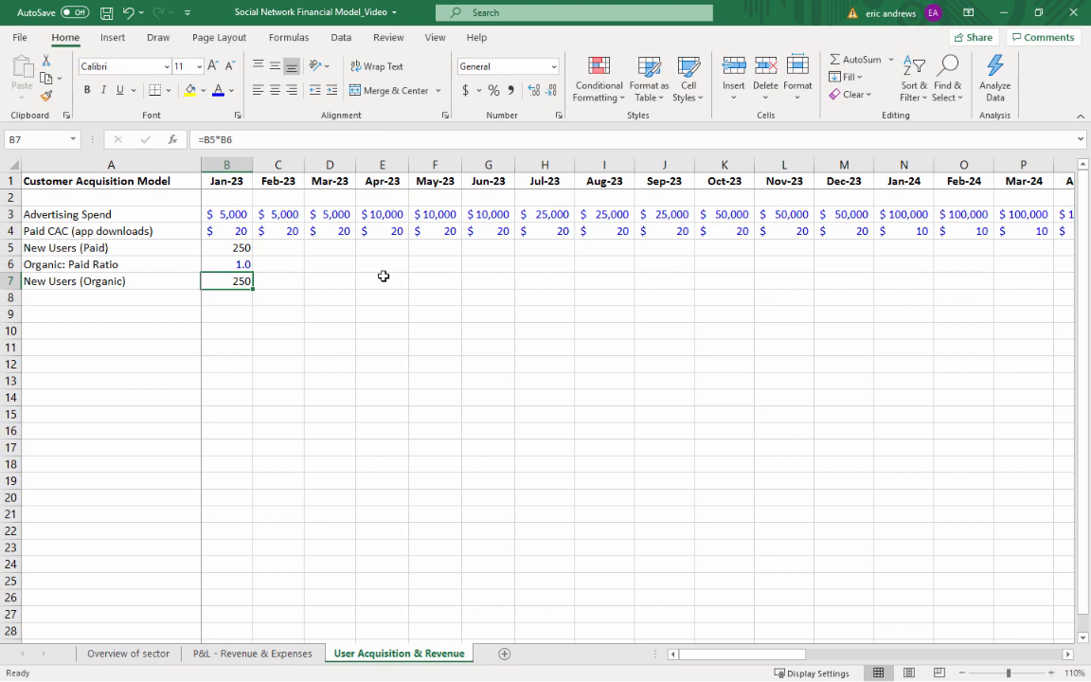
Add the row label "Total New Users" in cell A8, below the New Users (Organic) row
{"action": "key", "text": "Down"}
{"action": "key", "text": "Left"}
{"action": "type", "text": "Tot"}
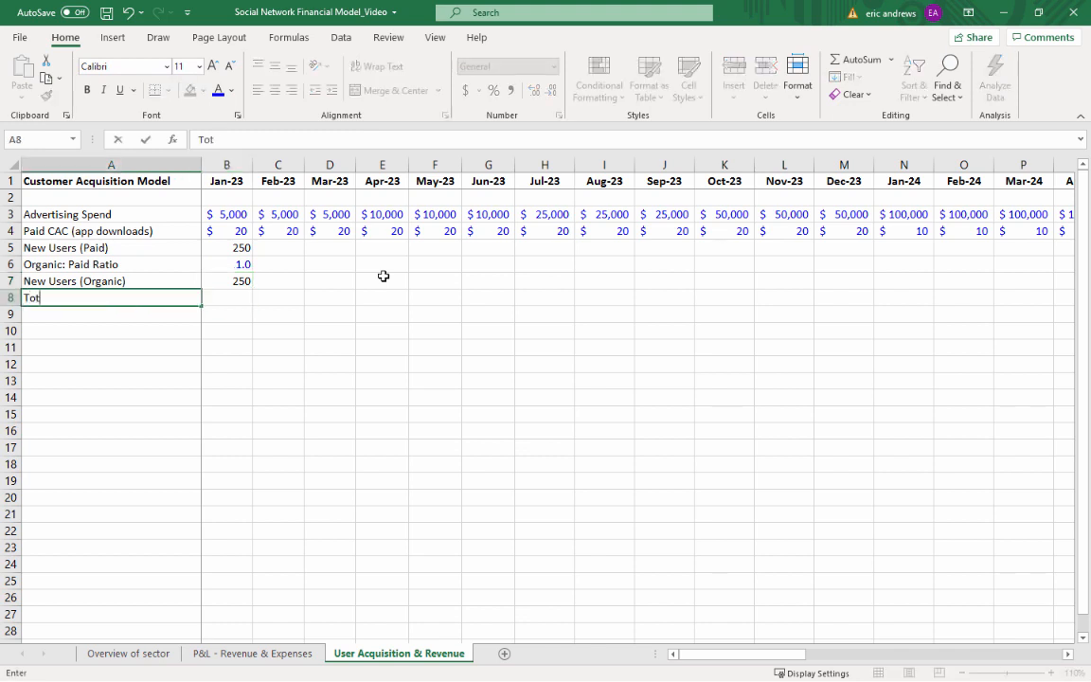
{"action": "type", "text": "al New Users"}
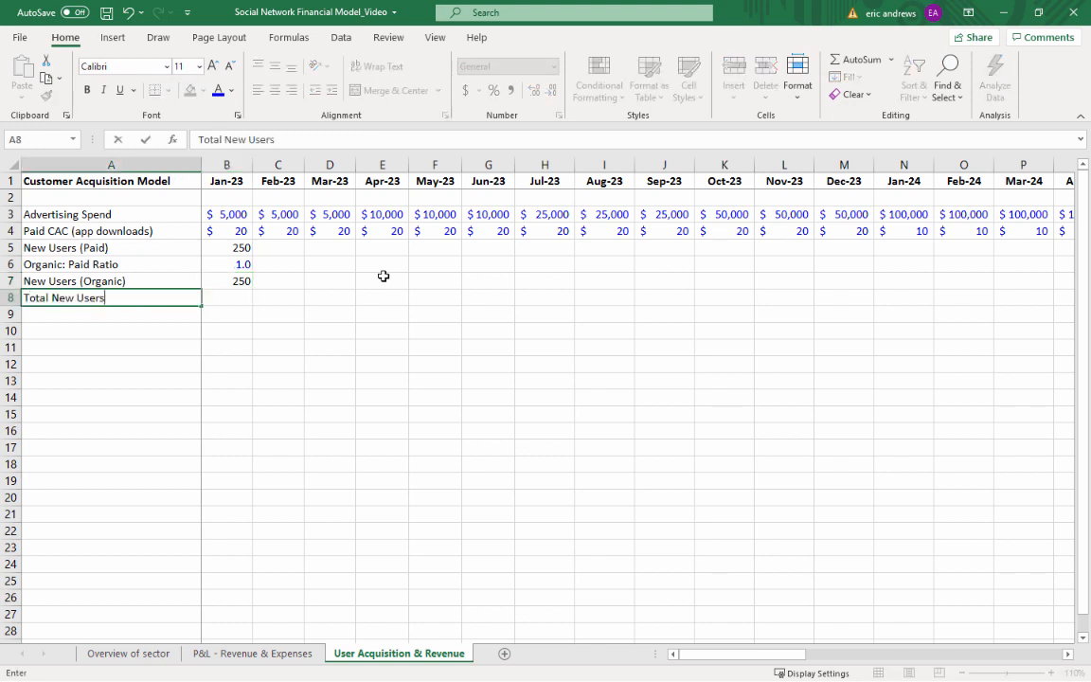
{"action": "key", "text": "Tab"}
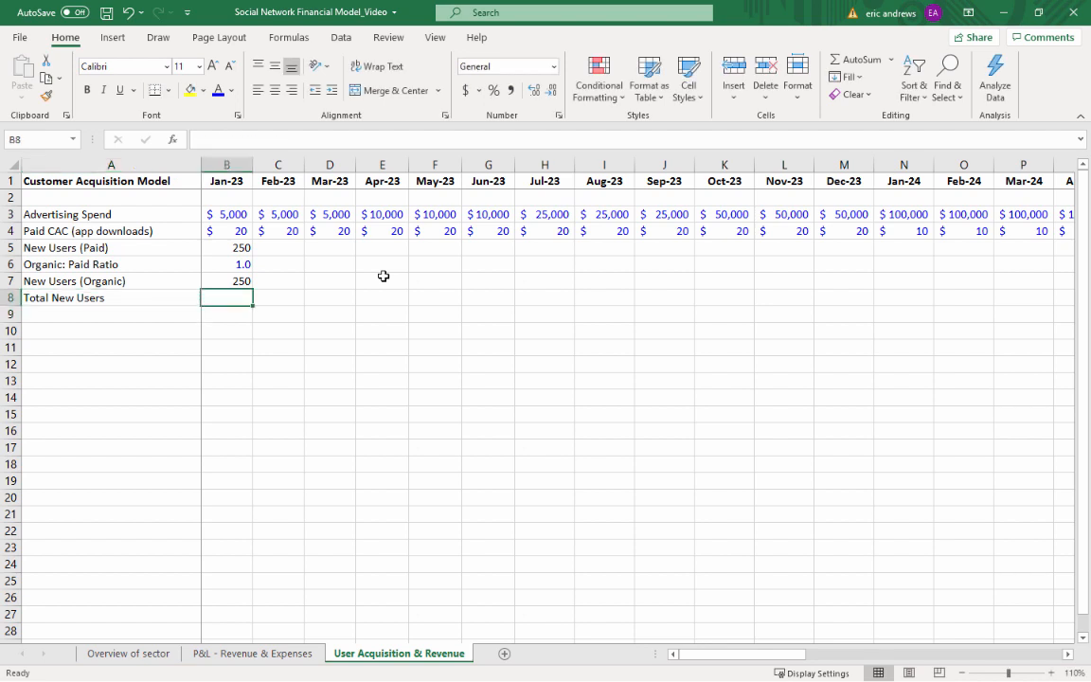
Calculate the Jan-23 Total New Users as paid plus organic new users with the formula =B5+B7
{"action": "type", "text": "="}
{"action": "key", "text": "Up"}
{"action": "key", "text": "Up"}
{"action": "key", "text": "Up"}
{"action": "type", "text": "+"}
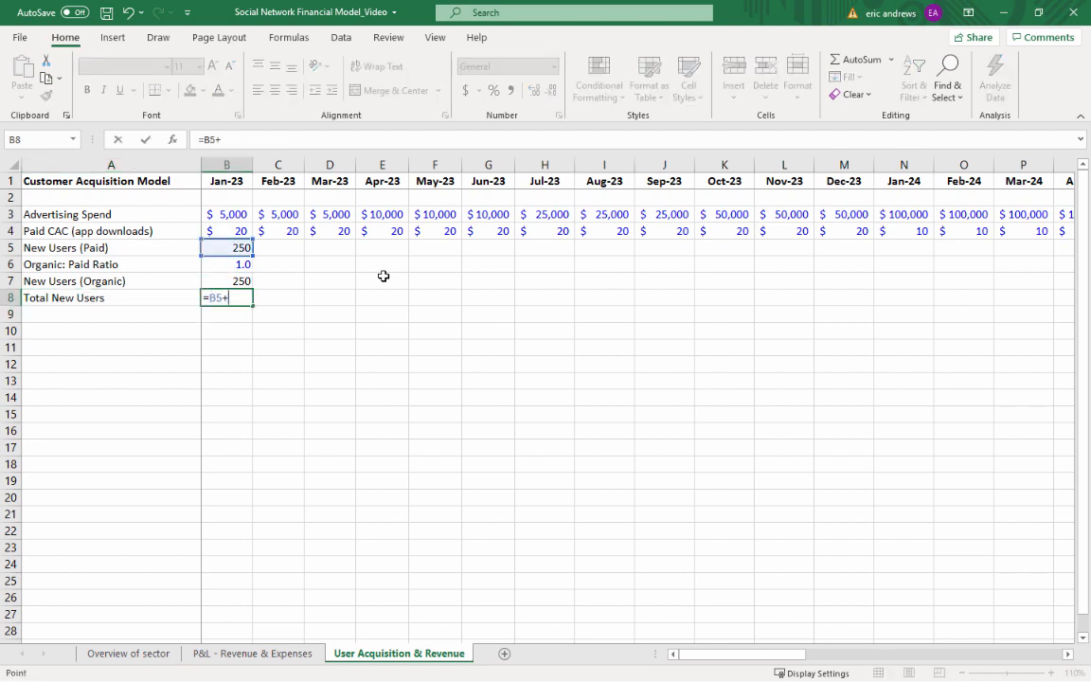
{"action": "key", "text": "Up"}
{"action": "key", "text": "Return"}
Copy the Jan-23 cells B5:B8, from New Users (Paid) to Total New Users, across all months through Dec-25
{"action": "key", "text": "Up"}
{"action": "key", "text": "Up"}
{"action": "key", "text": "Up"}
{"action": "key", "text": "Up"}
{"action": "key", "text": "shift+Down"}
{"action": "key", "text": "shift+Down"}
{"action": "key", "text": "shift+Down"}
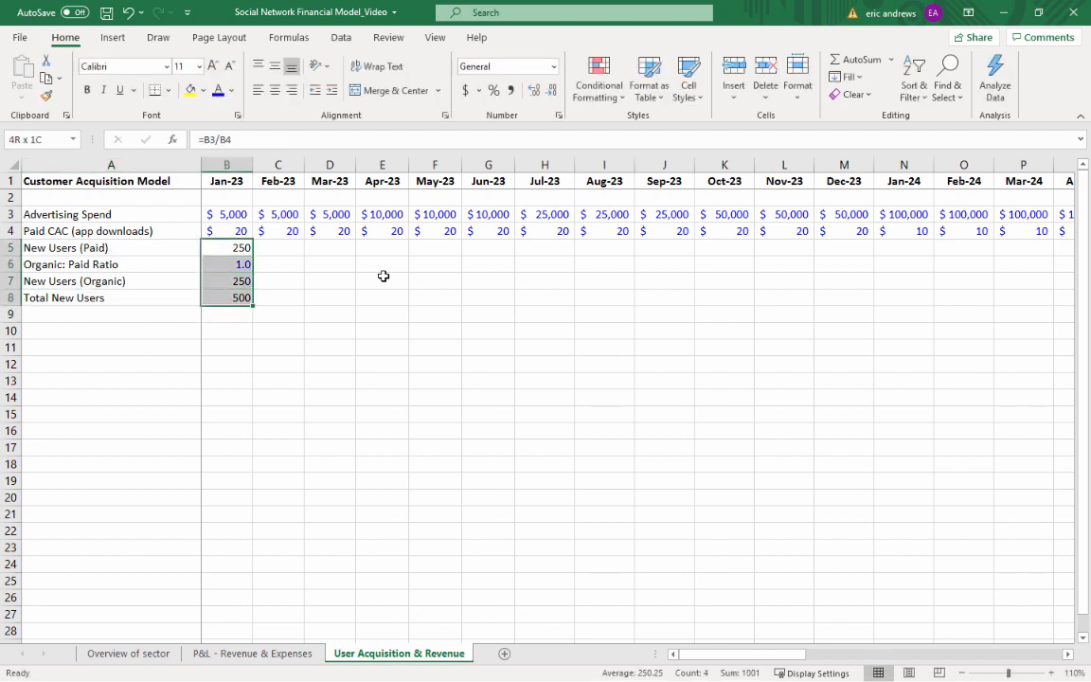
{"action": "key", "text": "ctrl+c"}
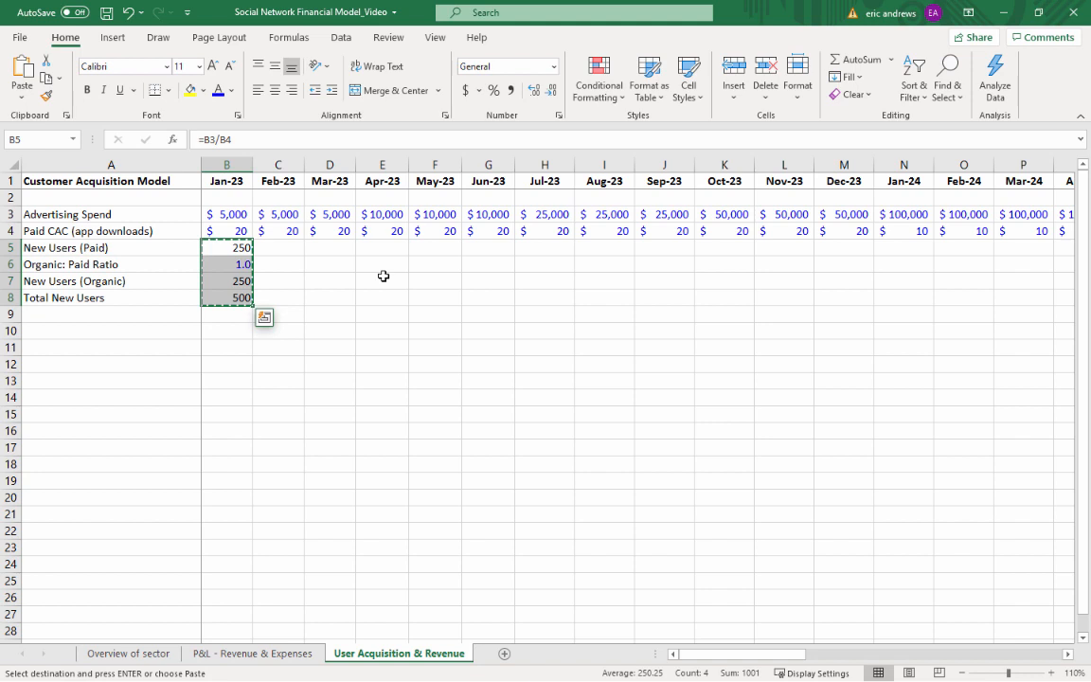
{"action": "key", "text": "shift+Right"}
{"action": "key", "text": "shift+Right"}
{"action": "key", "text": "shift+Right"}
{"action": "key", "text": "shift+Right"}
{"action": "key", "text": "shift+Right"}
{"action": "key", "text": "shift+Right"}
{"action": "key", "text": "shift+Right"}
{"action": "key", "text": "shift+Right"}
{"action": "key", "text": "shift+Right"}
{"action": "key", "text": "shift+Right"}
{"action": "key", "text": "shift+Right"}
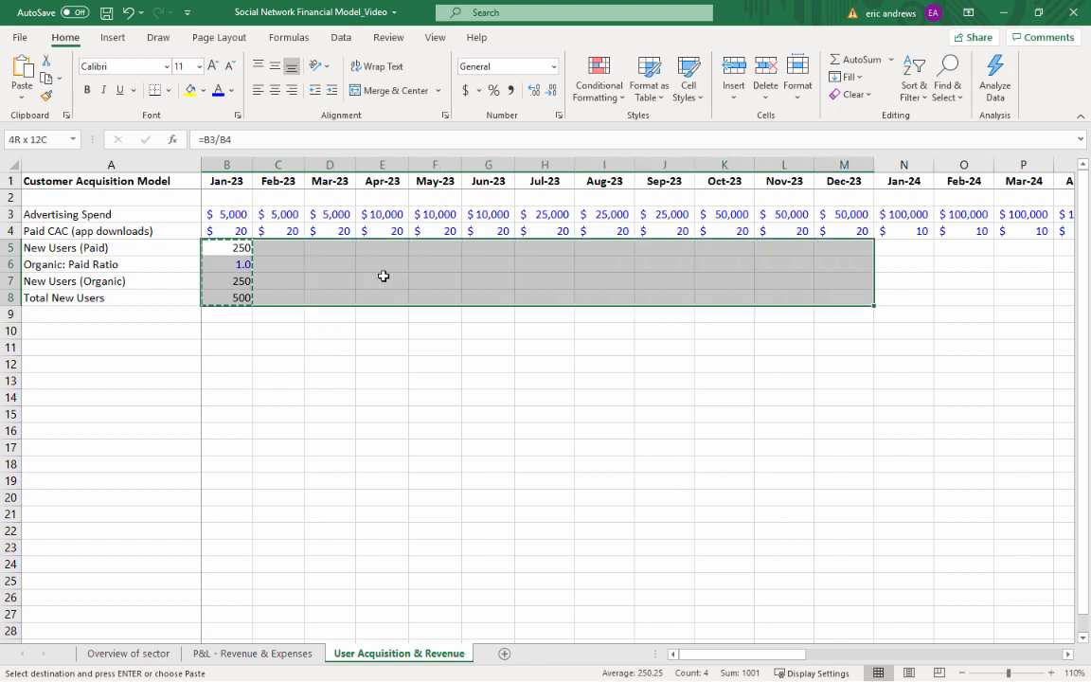
{"action": "key", "text": "shift+Right"}
{"action": "key", "text": "shift+Right"}
{"action": "key", "text": "shift+Right"}
{"action": "key", "text": "shift+Right"}
{"action": "key", "text": "shift+Right"}
{"action": "key", "text": "shift+Right"}
{"action": "key", "text": "shift+Right"}
{"action": "key", "text": "shift+Right"}
{"action": "key", "text": "shift+Right"}
{"action": "key", "text": "shift+Right"}
{"action": "key", "text": "shift+Right"}
{"action": "key", "text": "shift+Right"}
{"action": "key", "text": "shift+Right"}
{"action": "key", "text": "shift+Right"}
{"action": "key", "text": "shift+Right"}
{"action": "key", "text": "shift+Right"}
{"action": "key", "text": "shift+Right"}
{"action": "key", "text": "shift+Right"}
{"action": "key", "text": "shift+Right"}
{"action": "key", "text": "shift+Right"}
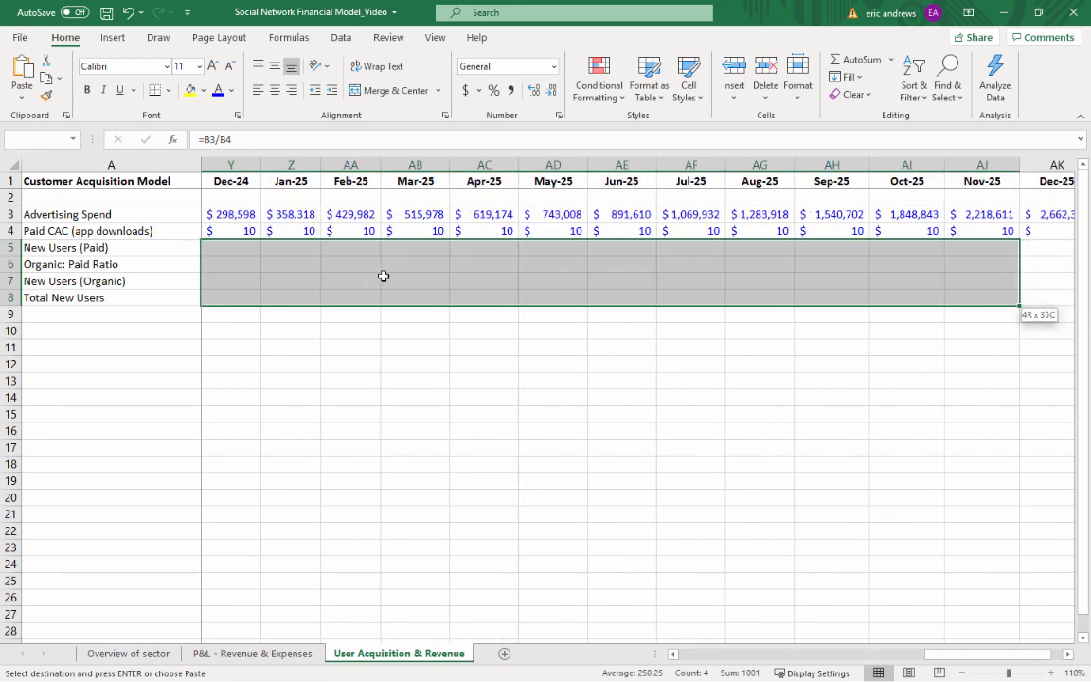
{"action": "key", "text": "shift+Right"}
{"action": "key", "text": "shift+Right"}
{"action": "key", "text": "shift+Right"}
{"action": "key", "text": "shift+Left"}
{"action": "key", "text": "shift+Left"}
{"action": "key", "text": "Return"}
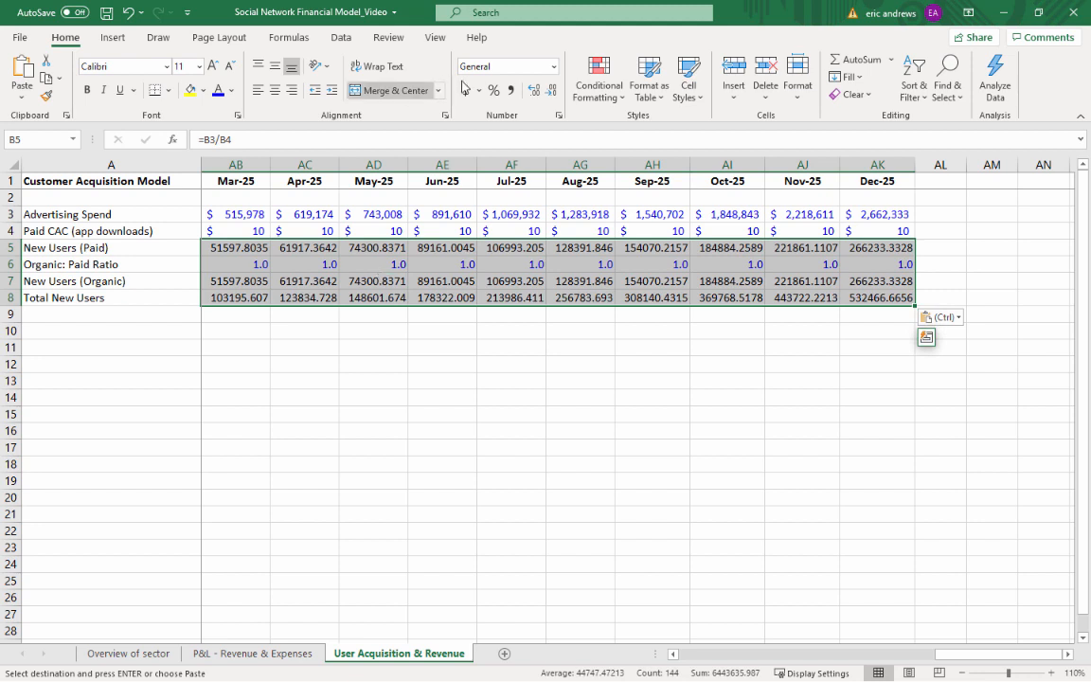
Format the user rows 5 to 8 for all months with thousands separators and no decimal places
{"action": "left_click", "coordinate": [511, 90]}
{"action": "left_click", "coordinate": [552, 90]}
{"action": "left_click", "coordinate": [552, 90]}
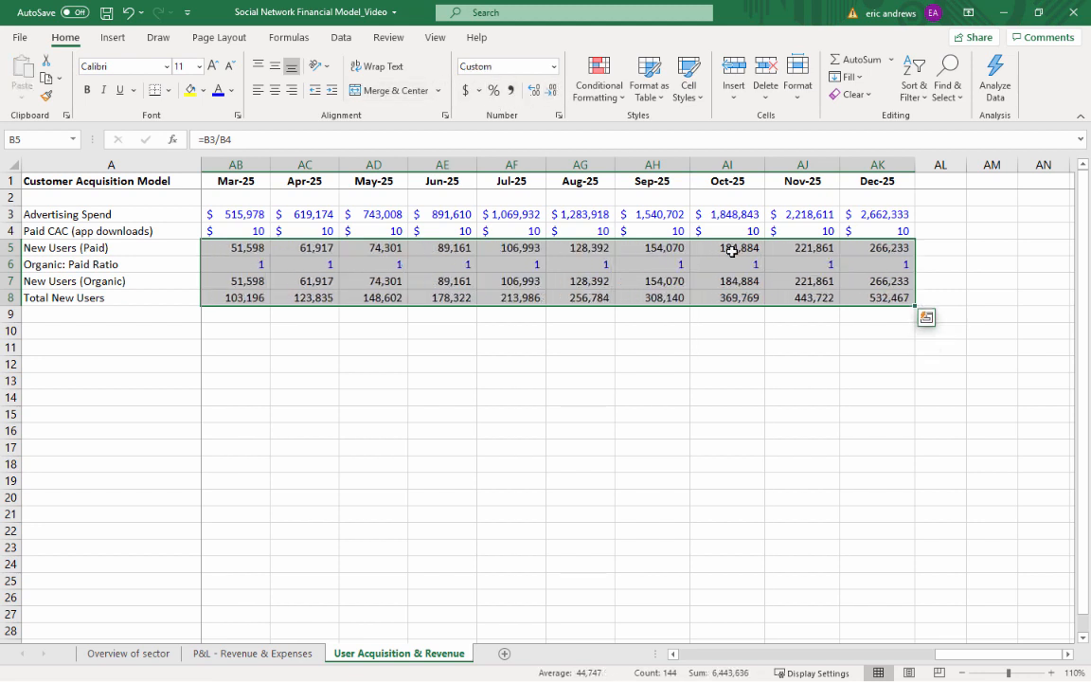
Show the Organic: Paid Ratio row with one decimal place from Jan-23 through Dec-25
{"action": "left_click", "coordinate": [902, 266]}
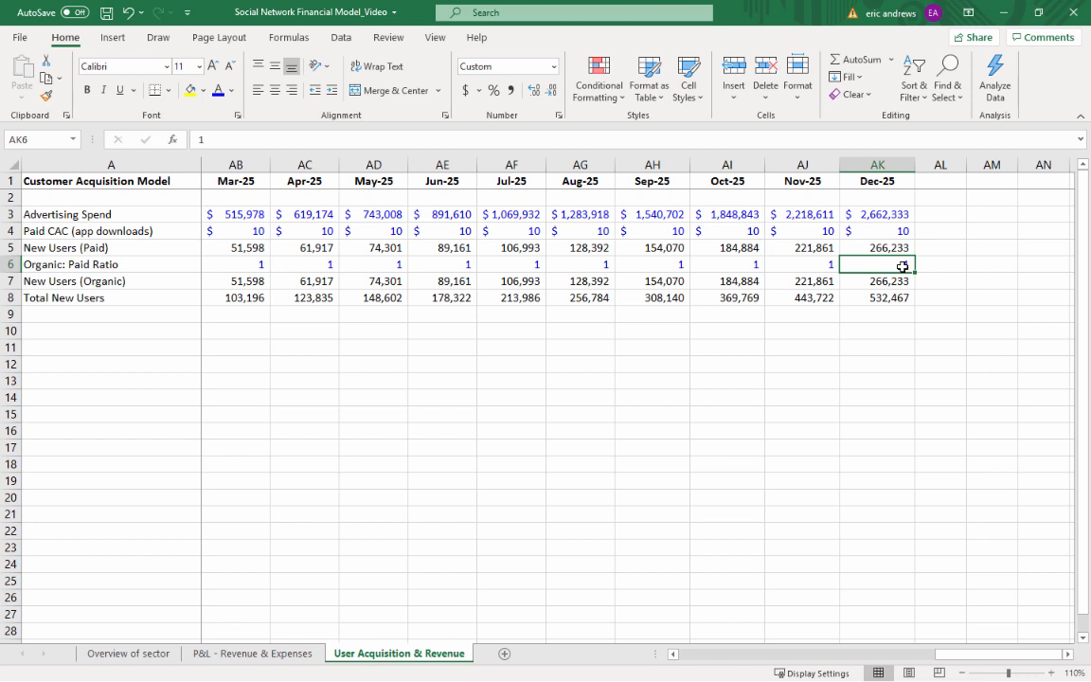
{"action": "key", "text": "ctrl+shift+Left"}
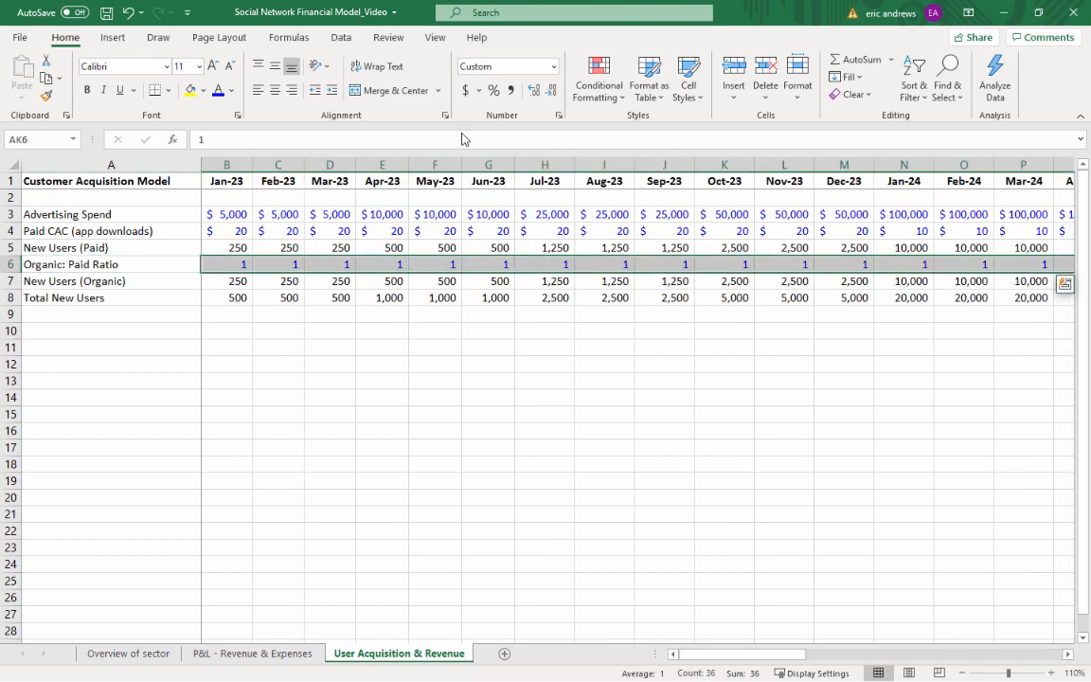
{"action": "left_click", "coordinate": [533, 90]}
Set the Apr-23 Organic: Paid Ratio to 2 and copy it to May-23 and Jun-23
{"action": "left_click", "coordinate": [373, 263]}
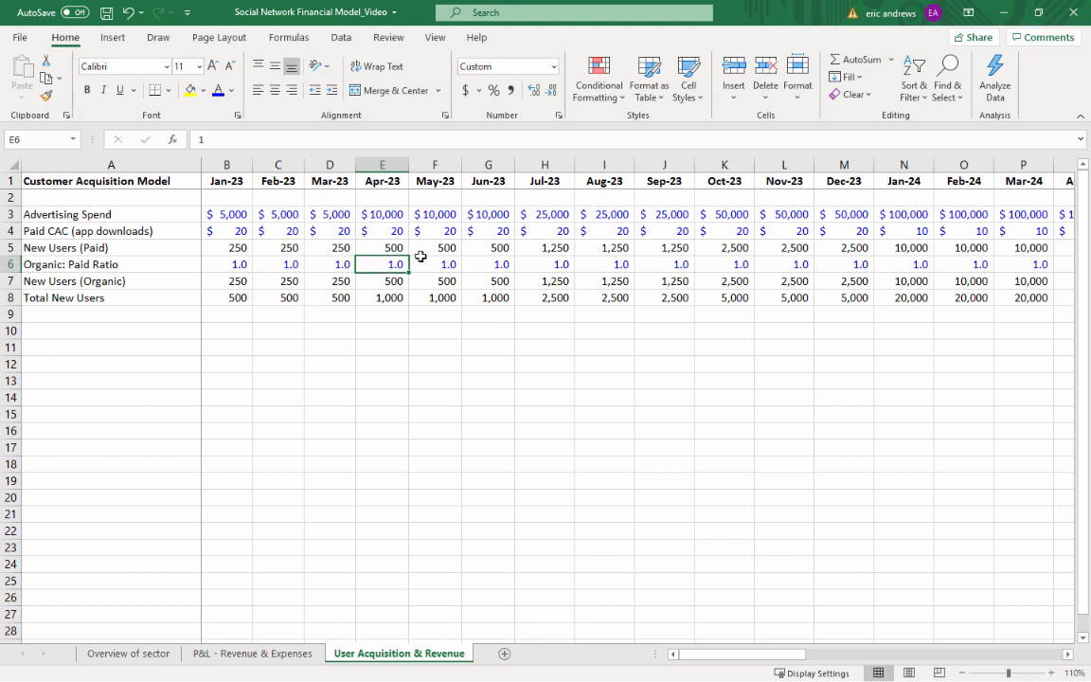
{"action": "type", "text": "2"}
{"action": "key", "text": "ctrl+Return"}
{"action": "key", "text": "ctrl+c"}
{"action": "key", "text": "Right"}
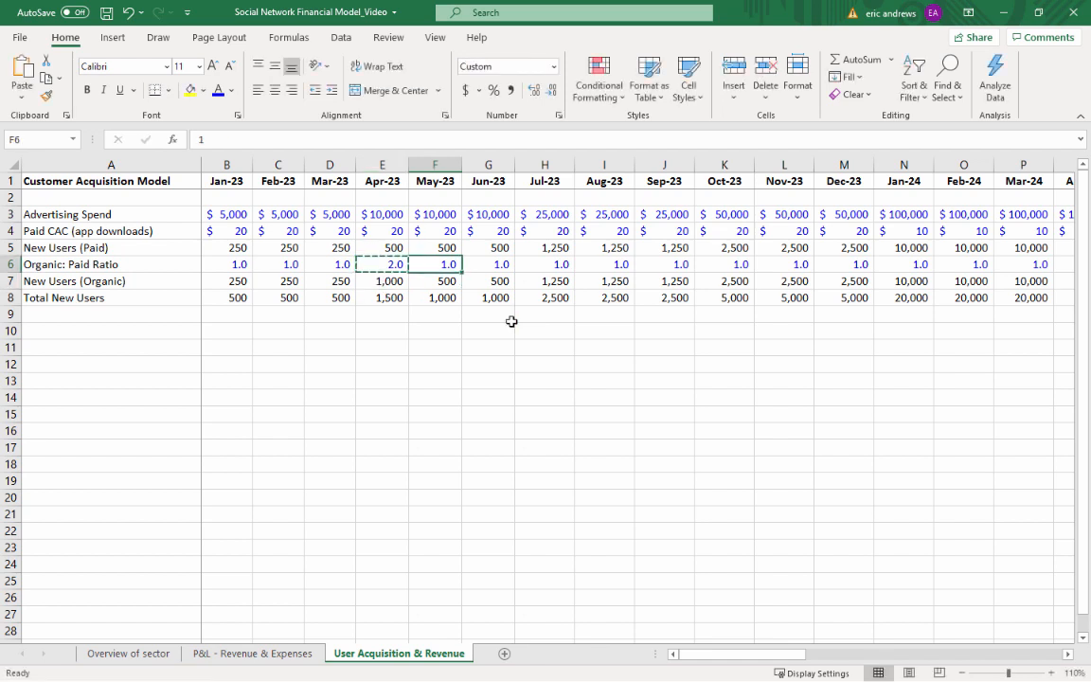
{"action": "key", "text": "ctrl+v"}
{"action": "key", "text": "Right"}
{"action": "key", "text": "ctrl+v"}
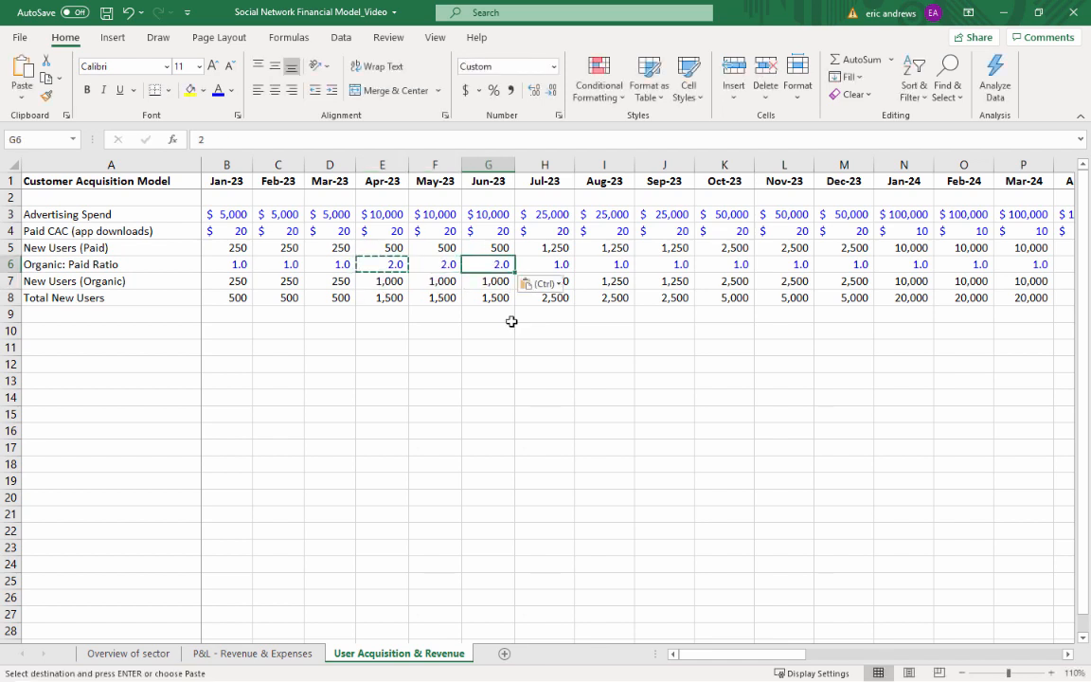
Set the Jul-23 Organic: Paid Ratio to 3 and copy it across each month through Dec-23
{"action": "key", "text": "Right"}
{"action": "type", "text": "3"}
{"action": "key", "text": "Return"}
{"action": "key", "text": "Up"}
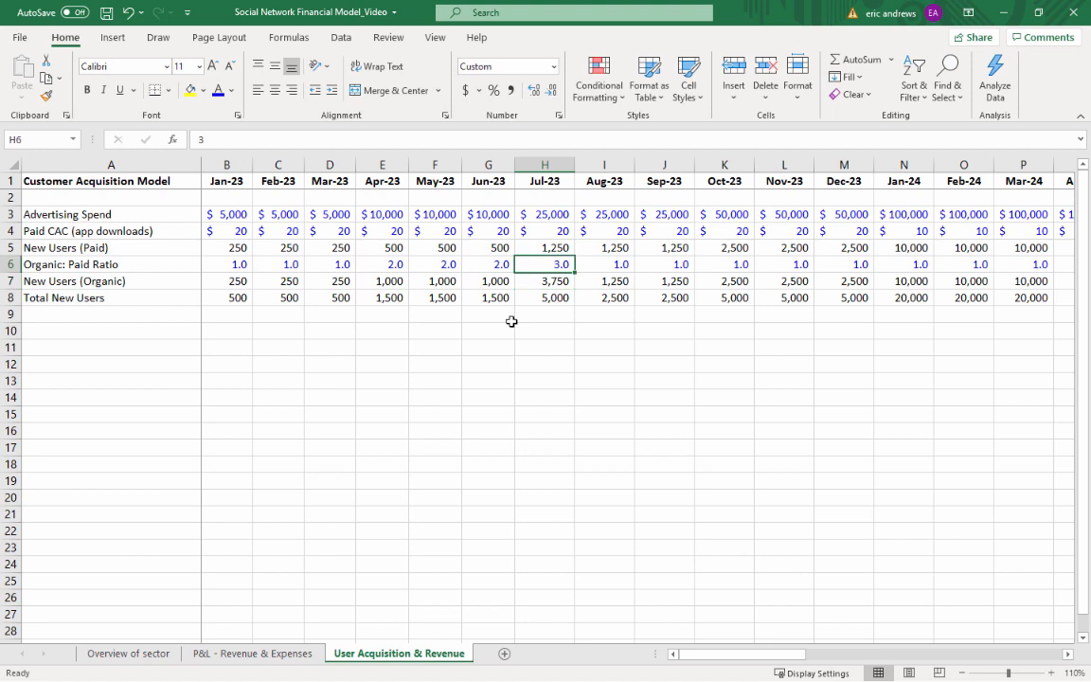
{"action": "key", "text": "ctrl+c"}
{"action": "key", "text": "Right"}
{"action": "key", "text": "ctrl+v"}
{"action": "key", "text": "Right"}
{"action": "key", "text": "ctrl+v"}
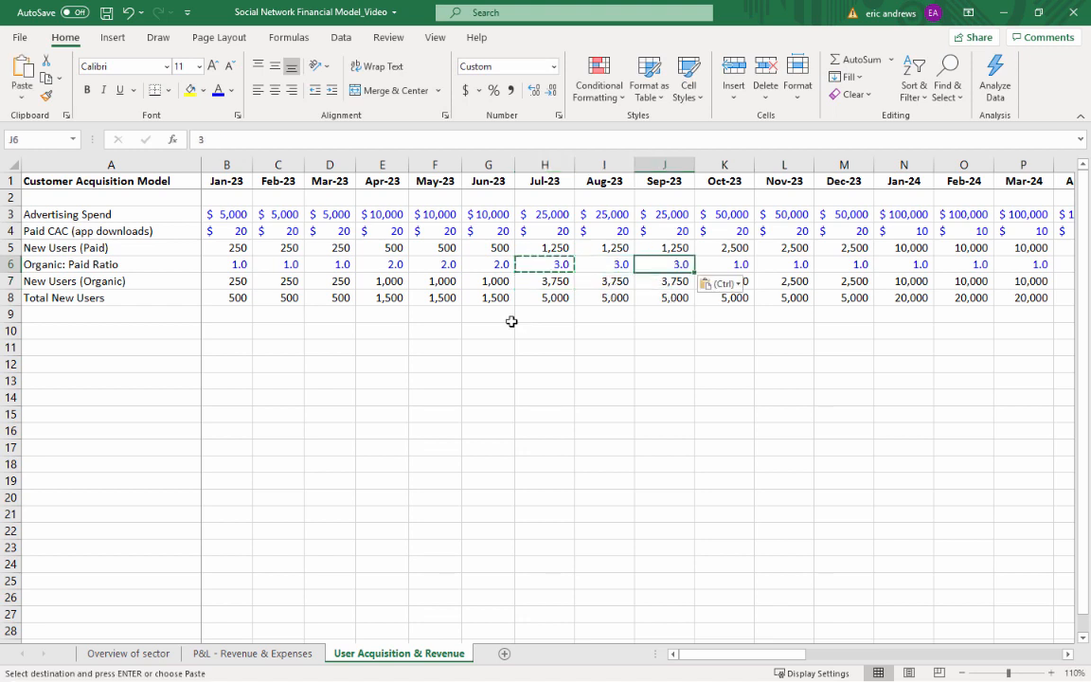
{"action": "key", "text": "Right"}
{"action": "key", "text": "ctrl+v"}
{"action": "key", "text": "Right"}
{"action": "key", "text": "ctrl+v"}
{"action": "key", "text": "Right"}
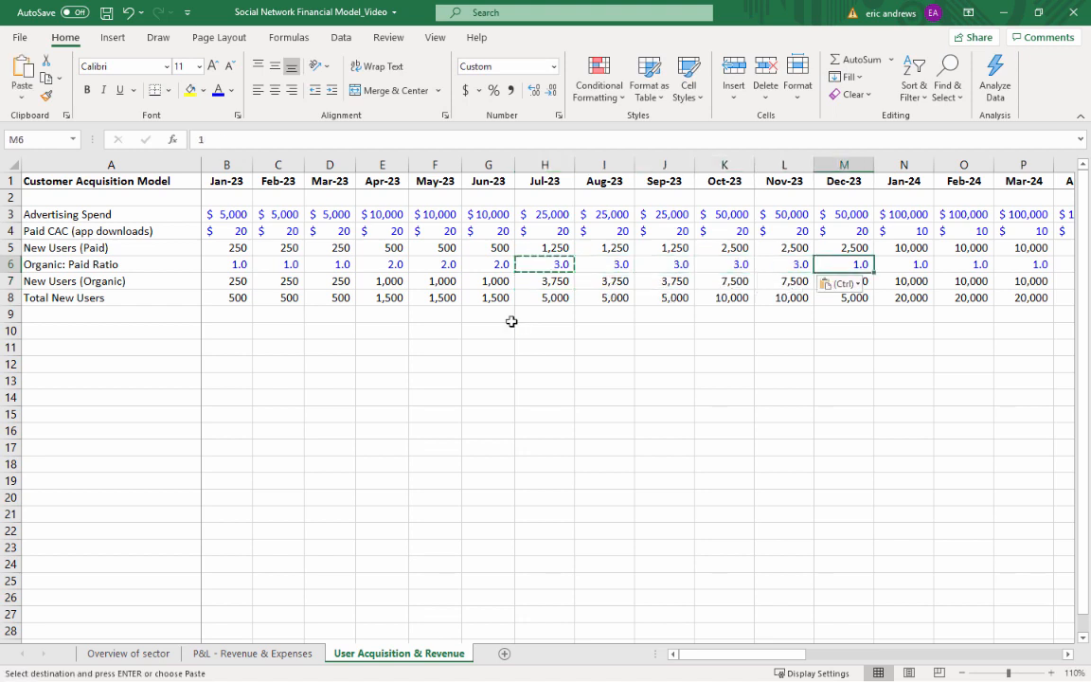
{"action": "key", "text": "ctrl+v"}
Set the Jan-24 Organic: Paid Ratio to 5 and copy it across through Jun-24
{"action": "key", "text": "Right"}
{"action": "key", "text": "ctrl+v"}
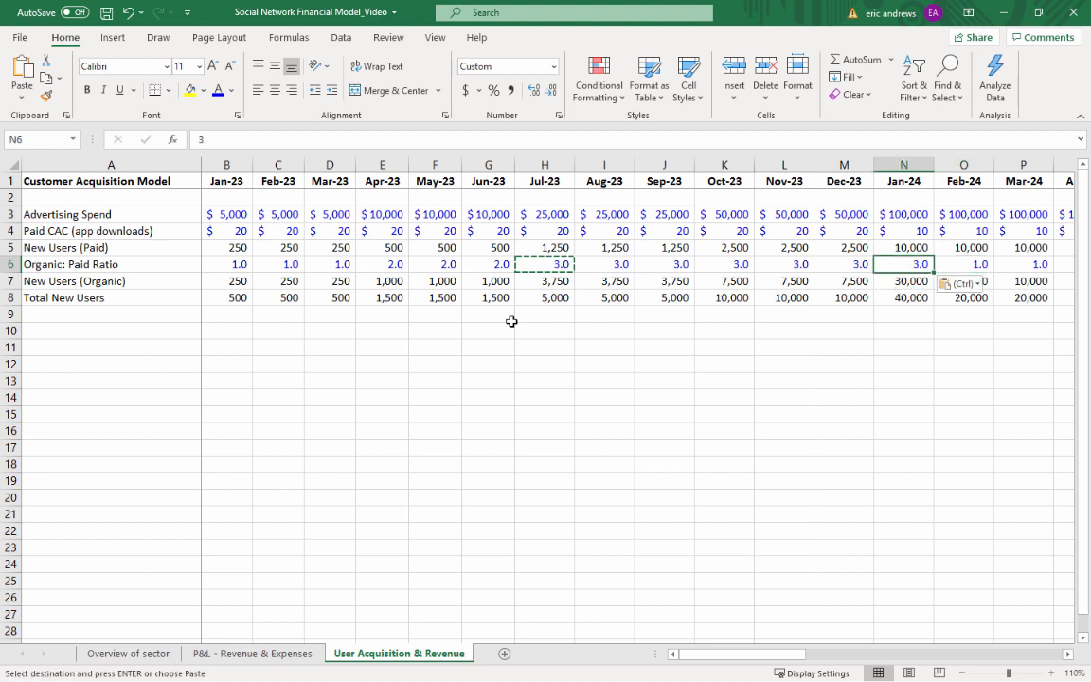
{"action": "type", "text": "5"}
{"action": "key", "text": "Right"}
{"action": "key", "text": "Right"}
{"action": "key", "text": "Right"}
{"action": "key", "text": "Right"}
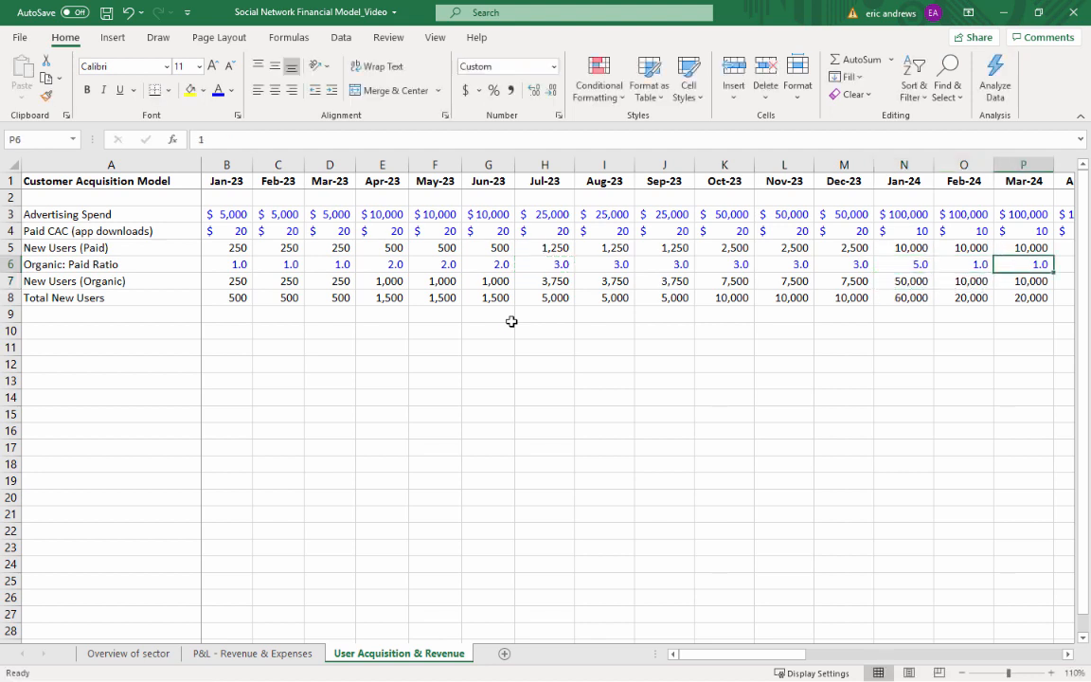
{"action": "key", "text": "Right"}
{"action": "key", "text": "Left"}
{"action": "key", "text": "Left"}
{"action": "key", "text": "Left"}
{"action": "key", "text": "Left"}
{"action": "key", "text": "Left"}
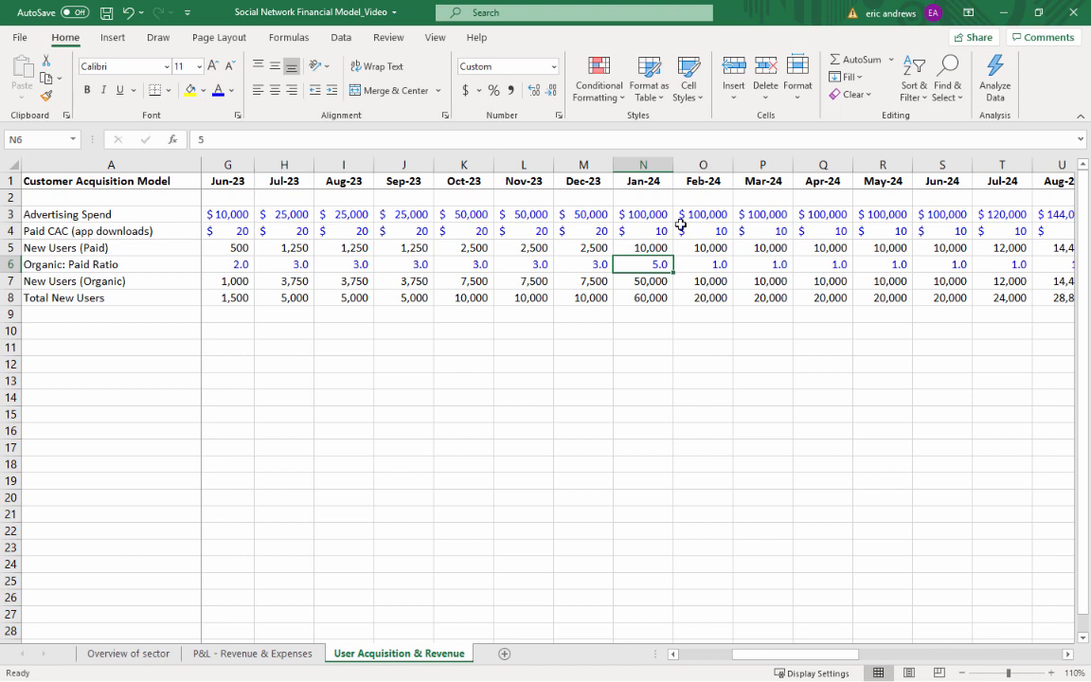
{"action": "key", "text": "ctrl+c"}
{"action": "key", "text": "shift+Right"}
{"action": "key", "text": "shift+Right"}
{"action": "key", "text": "shift+Right"}
{"action": "key", "text": "shift+Right"}
{"action": "key", "text": "shift+Right"}
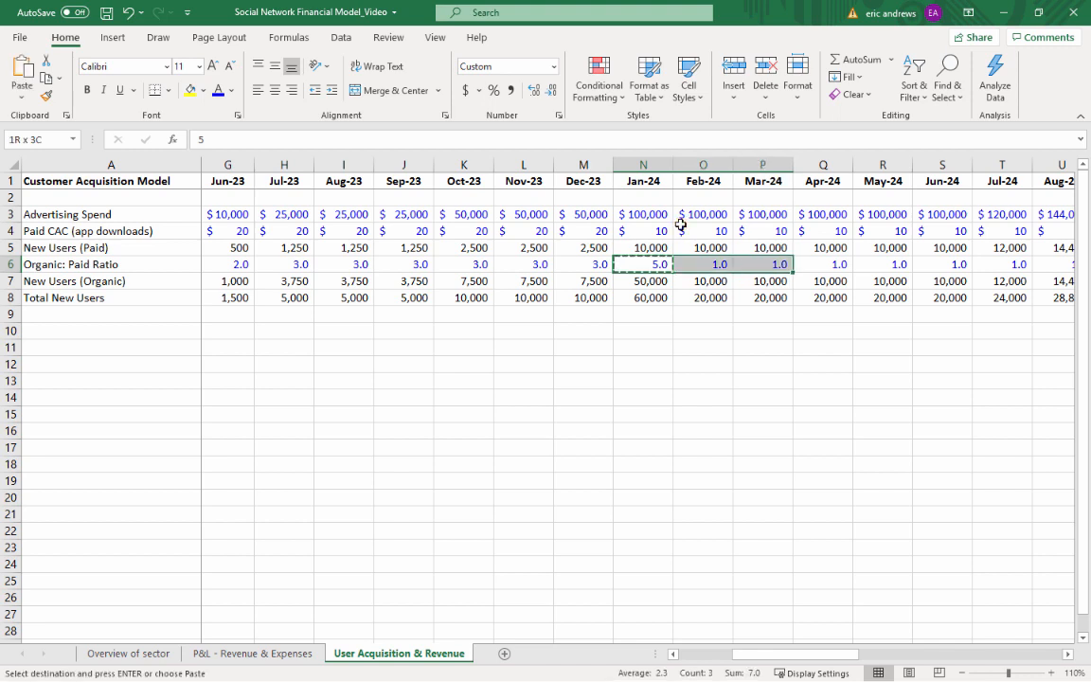
{"action": "key", "text": "ctrl+v"}
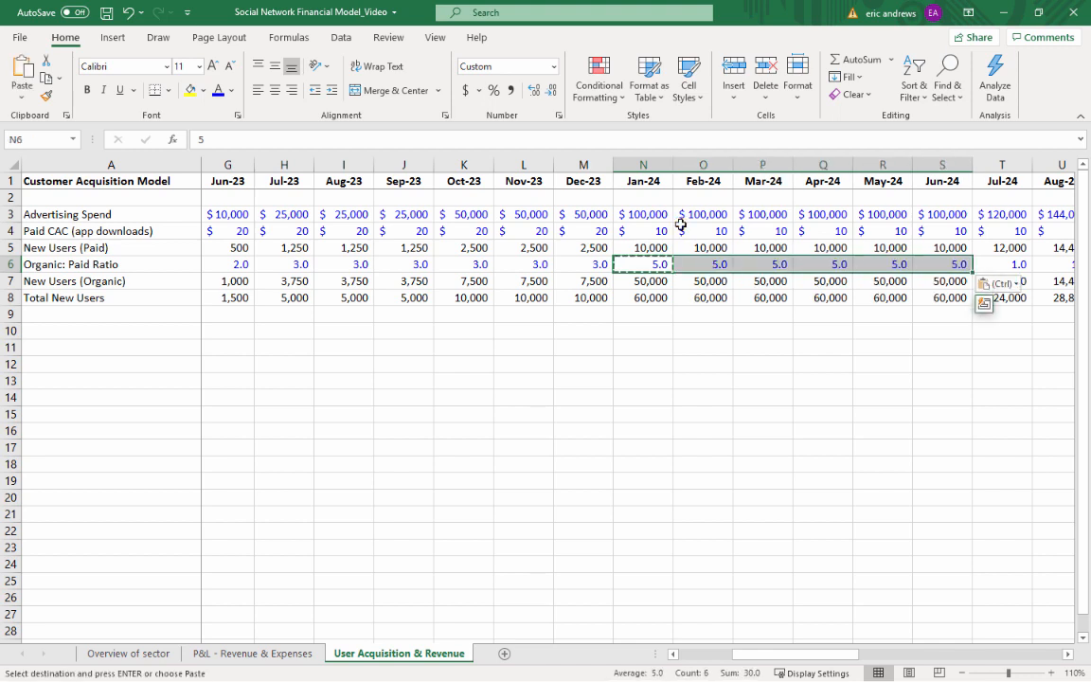
Set the Jul-24 Organic: Paid Ratio to 10 and copy it across through Dec-24
{"action": "key", "text": "Right"}
{"action": "key", "text": "Right"}
{"action": "key", "text": "Right"}
{"action": "key", "text": "Right"}
{"action": "key", "text": "Right"}
{"action": "key", "text": "Right"}
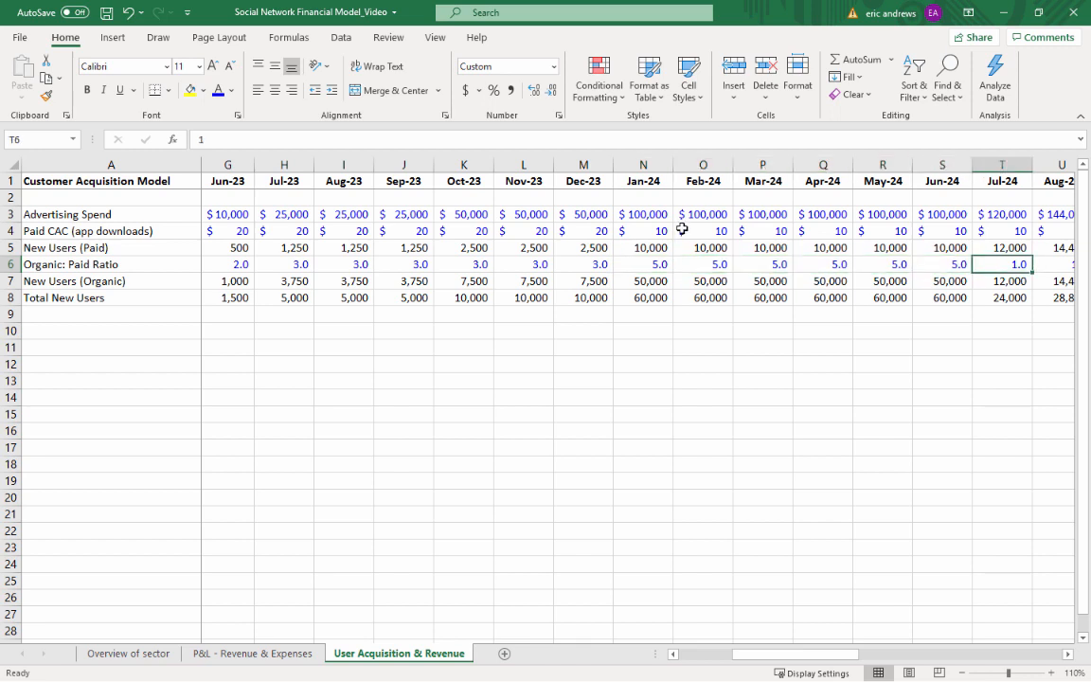
{"action": "type", "text": "10"}
{"action": "key", "text": "ctrl+Return"}
{"action": "key", "text": "ctrl+c"}
{"action": "key", "text": "shift+Right"}
{"action": "key", "text": "shift+Right"}
{"action": "key", "text": "shift+Right"}
{"action": "key", "text": "shift+Right"}
{"action": "key", "text": "shift+Right"}
{"action": "key", "text": "shift+Right"}
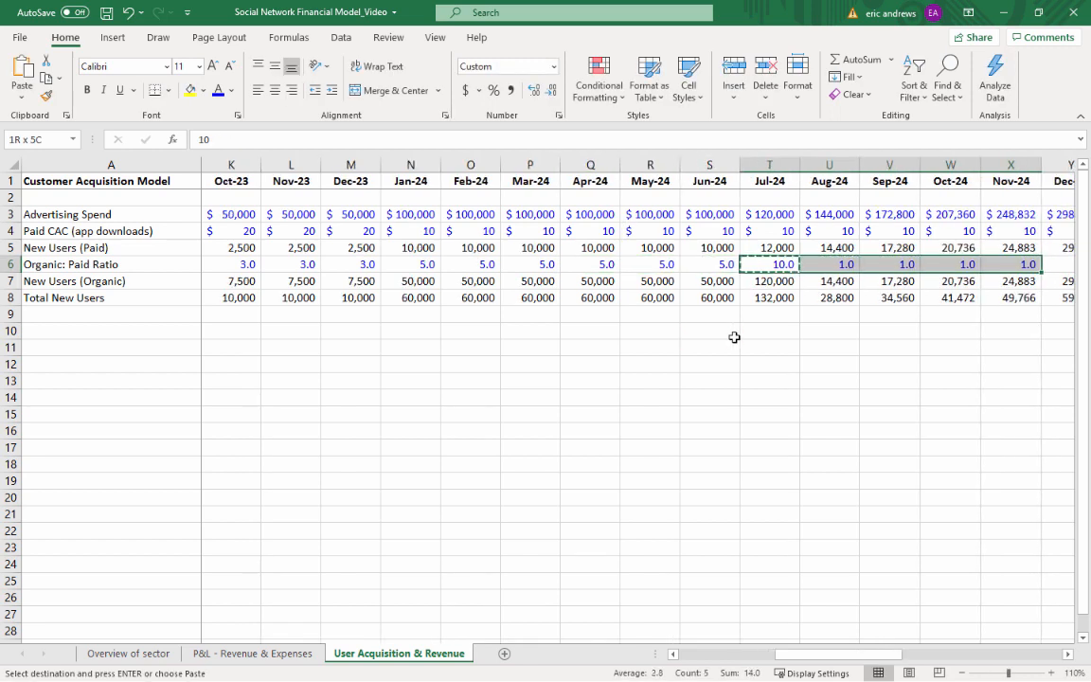
{"action": "key", "text": "shift+Left"}
{"action": "key", "text": "ctrl+v"}
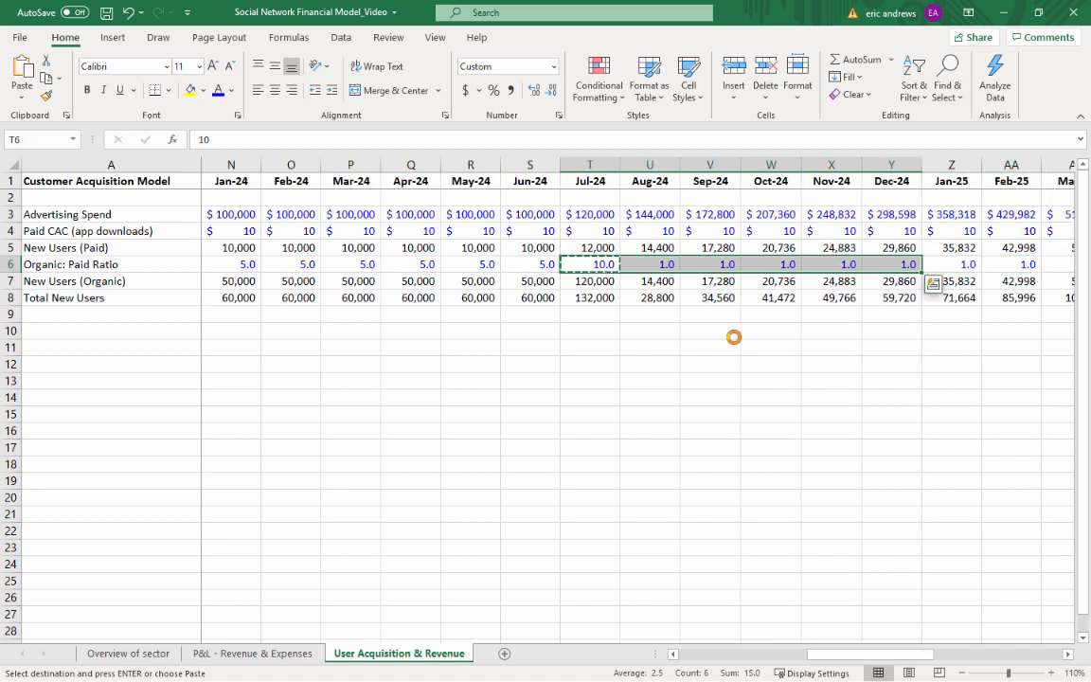
Set the Jan-25 Organic: Paid Ratio to 20 and copy it across through Dec-25
{"action": "key", "text": "Right"}
{"action": "key", "text": "Right"}
{"action": "key", "text": "Right"}
{"action": "key", "text": "Right"}
{"action": "key", "text": "Right"}
{"action": "key", "text": "Right"}
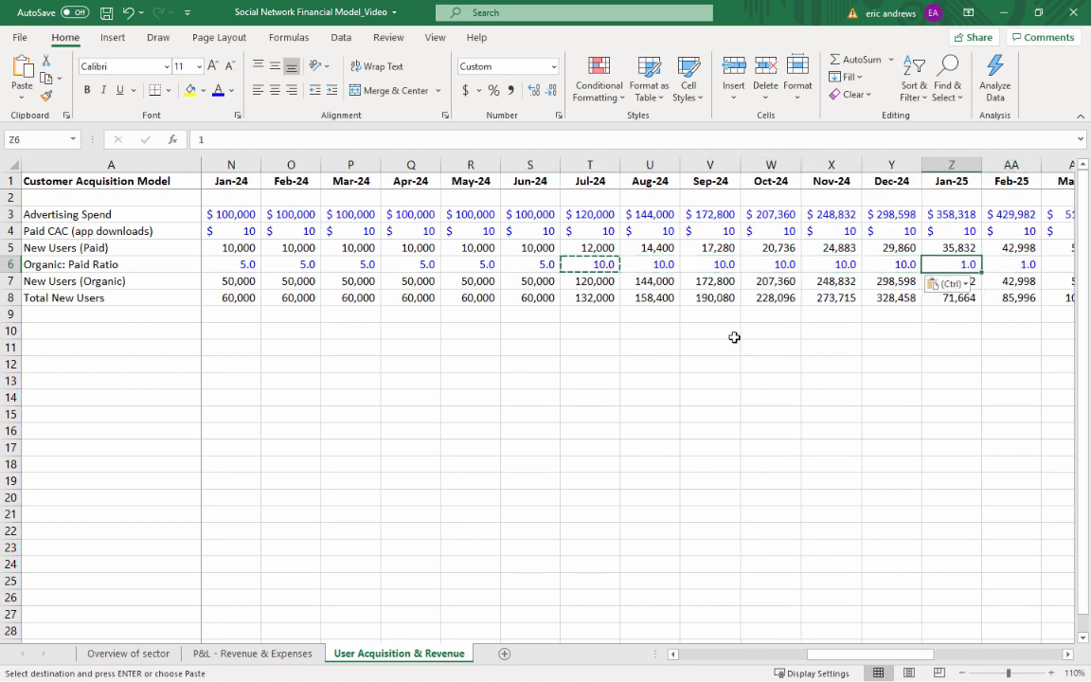
{"action": "type", "text": "20"}
{"action": "key", "text": "ctrl+Return"}
{"action": "key", "text": "ctrl+c"}
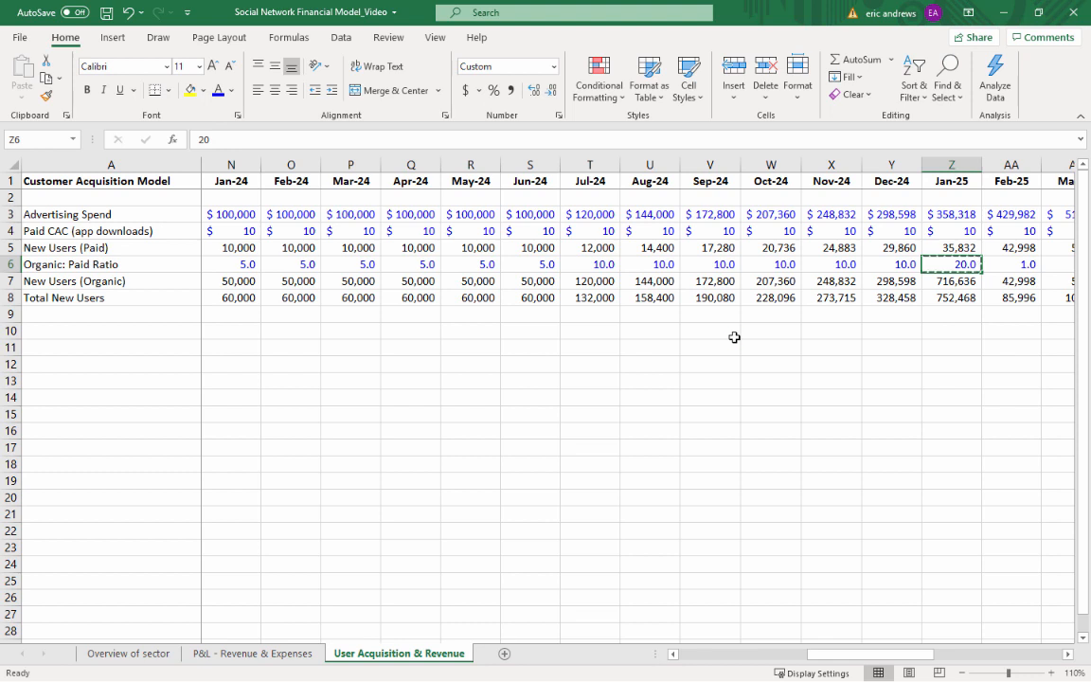
{"action": "key", "text": "ctrl+shift+Right"}
{"action": "key", "text": "ctrl+v"}
{"action": "key", "text": "Down"}
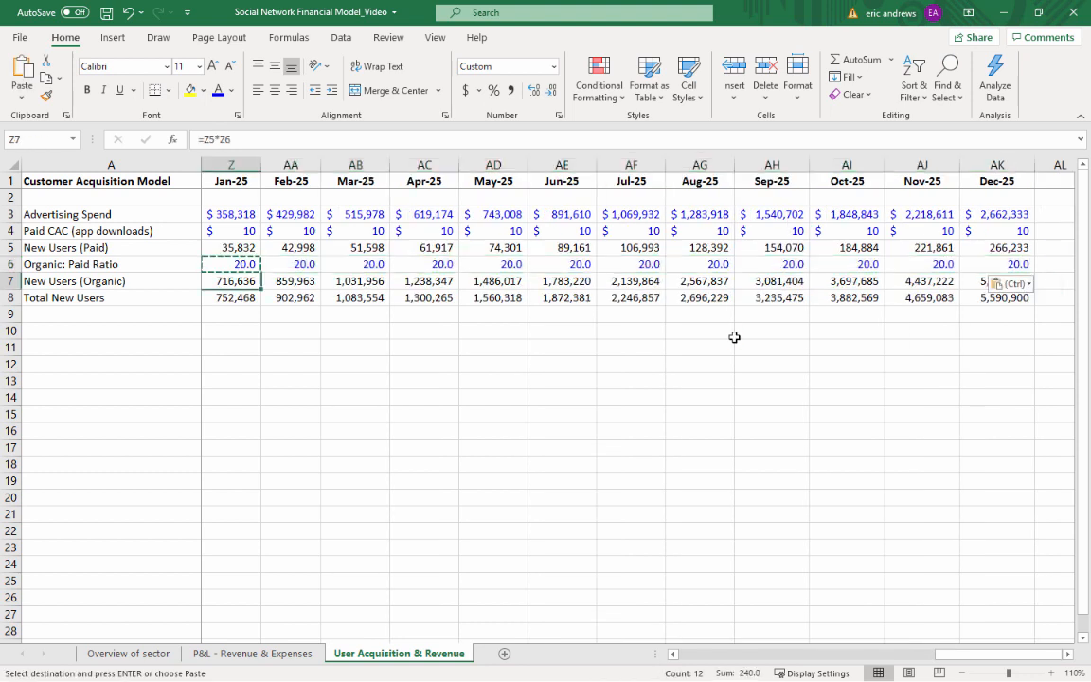
{"action": "key", "text": "Left"}
{"action": "key", "text": "Escape"}
Examine the organic and total new user formulas in Apr-25 and Jan-23
{"action": "left_click", "coordinate": [500, 262]}
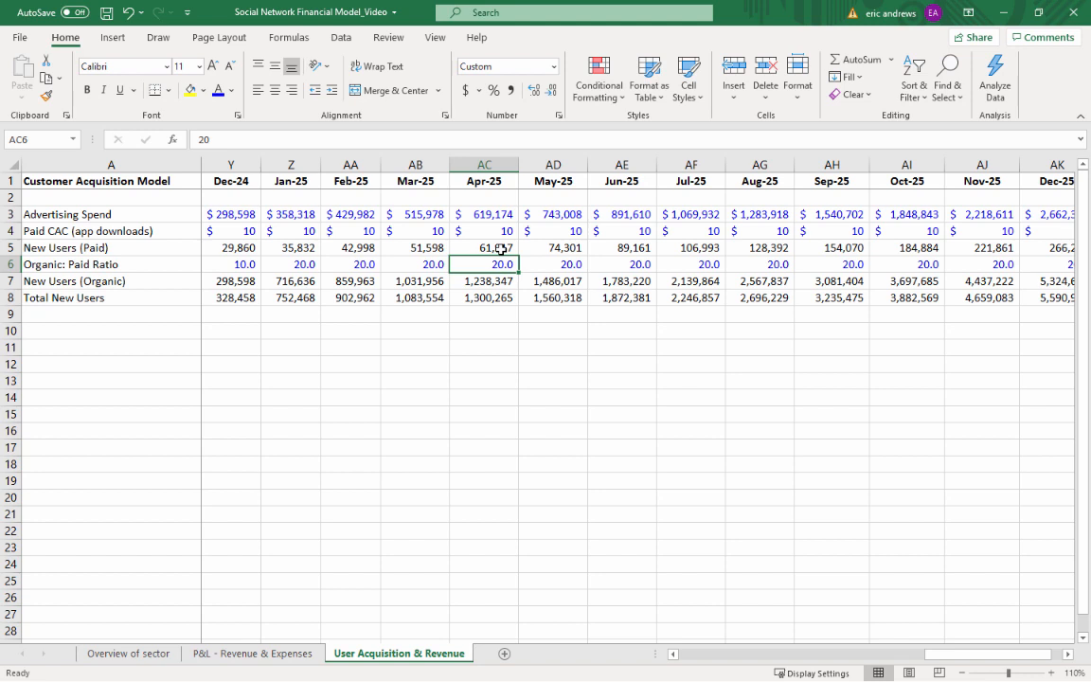
{"action": "key", "text": "Down"}
{"action": "key", "text": "Down"}
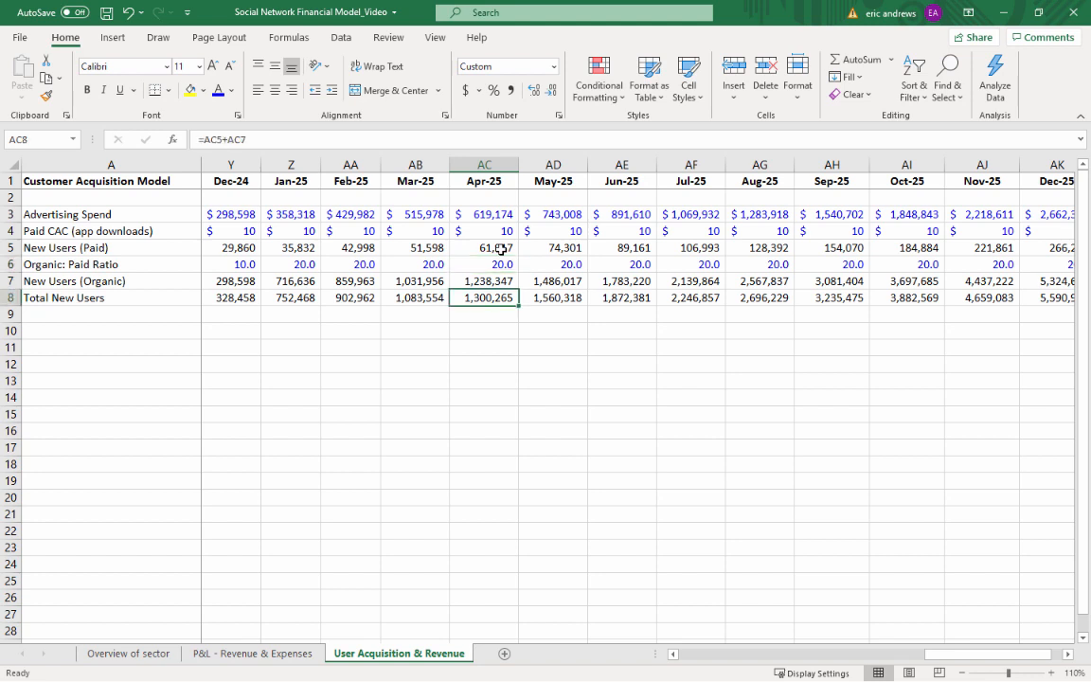
{"action": "key", "text": "Up"}
{"action": "key", "text": "ctrl+Left"}
{"action": "key", "text": "Right"}
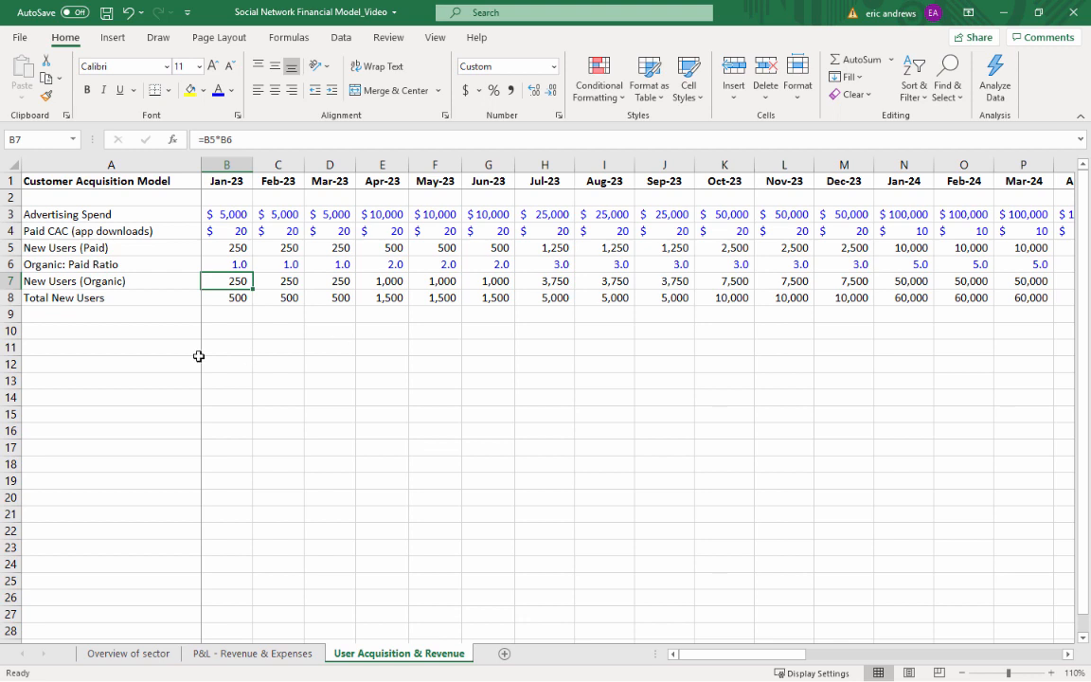
{"action": "left_click", "coordinate": [140, 330]}
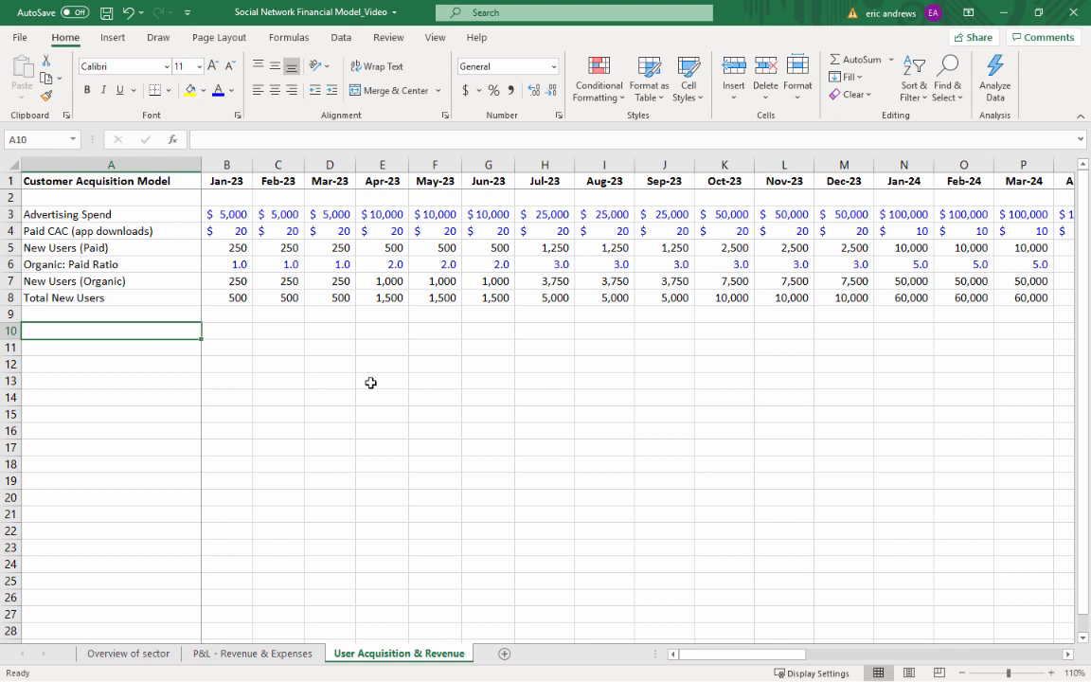
{"action": "key", "text": "Up"}
{"action": "key", "text": "Up"}
{"action": "key", "text": "Right"}
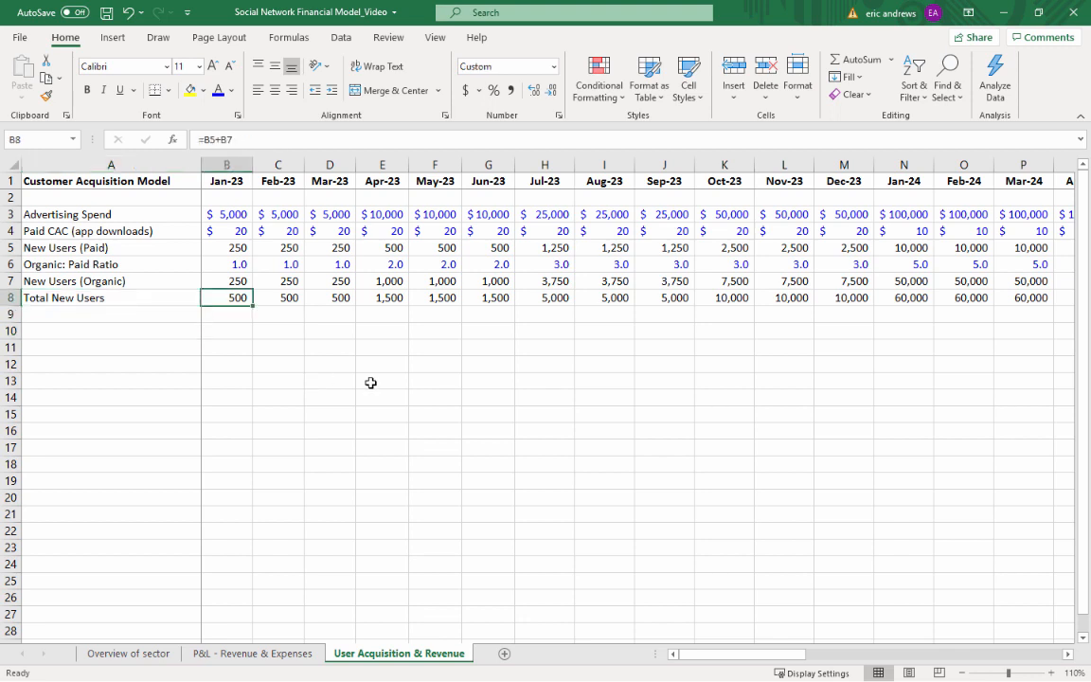
{"action": "key", "text": "Left"}
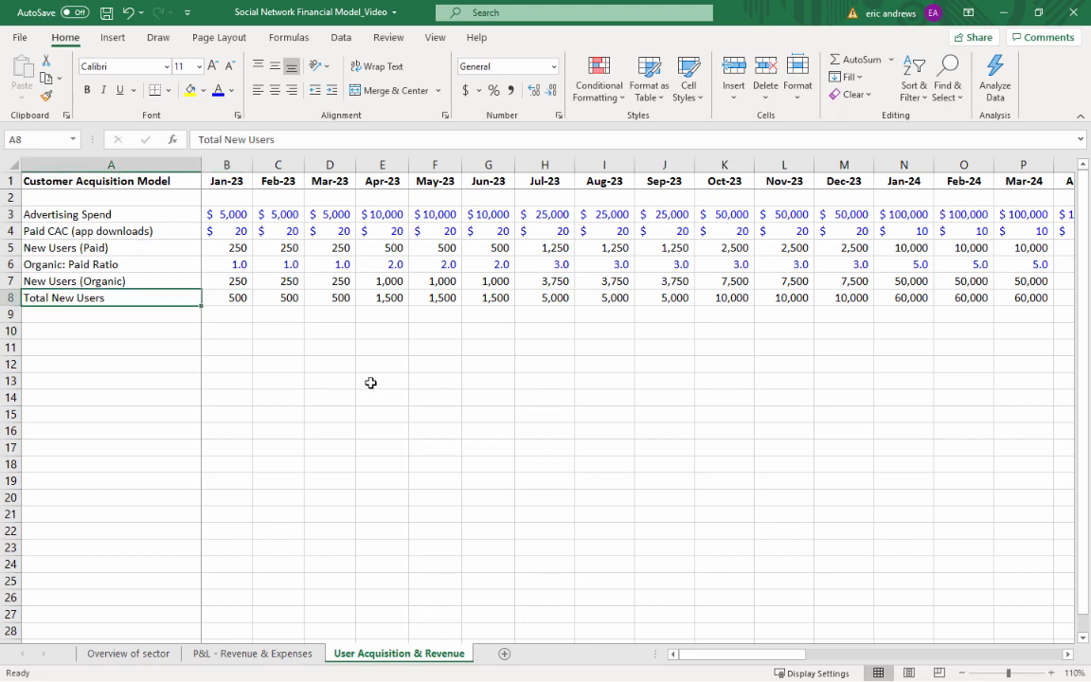
Label cell A10 "Churn Rate, Users (Monthly)", leaving a blank row below Total New Users
{"action": "key", "text": "Down"}
{"action": "key", "text": "Down"}
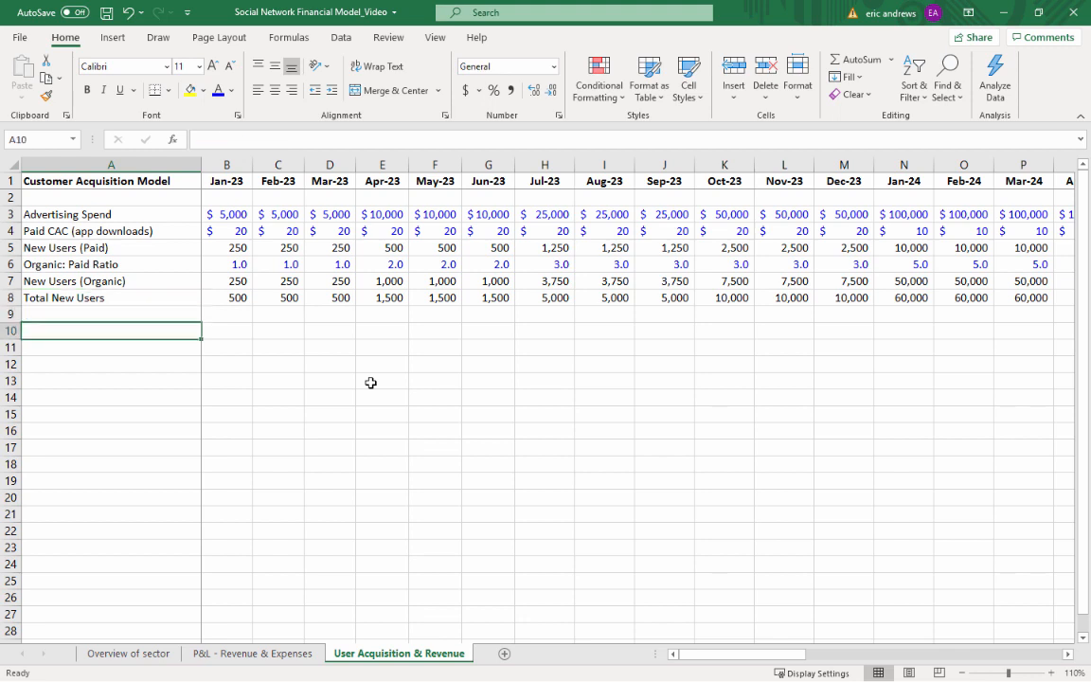
{"action": "type", "text": "Chun"}
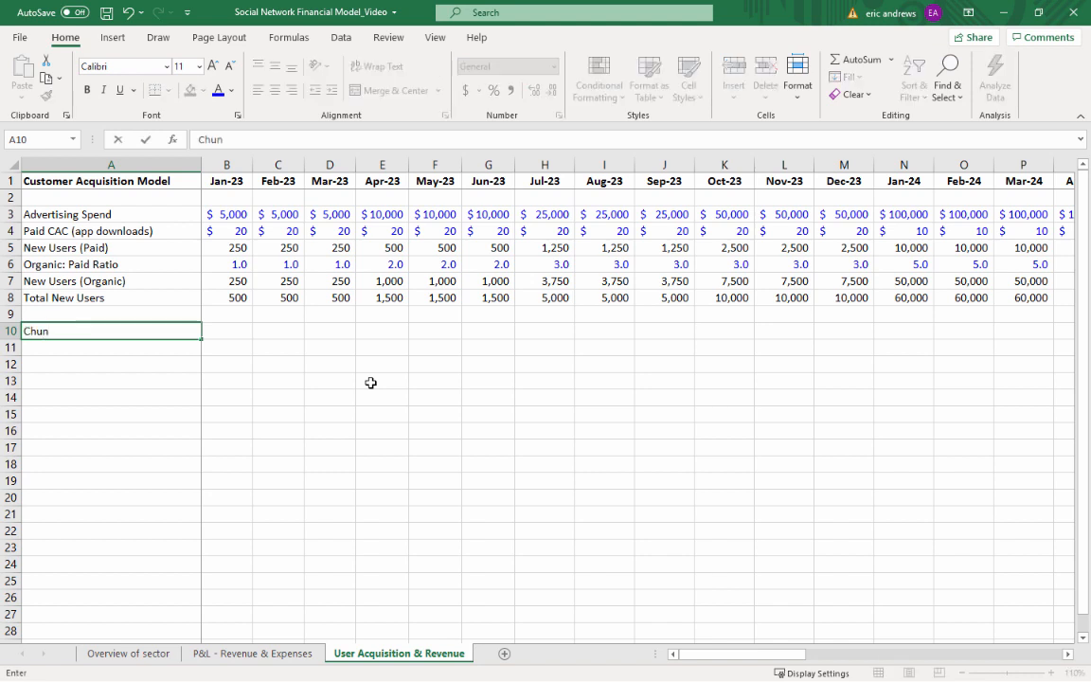
{"action": "key", "text": "BackSpace"}
{"action": "type", "text": "rn Rate, Users (Monthly"}
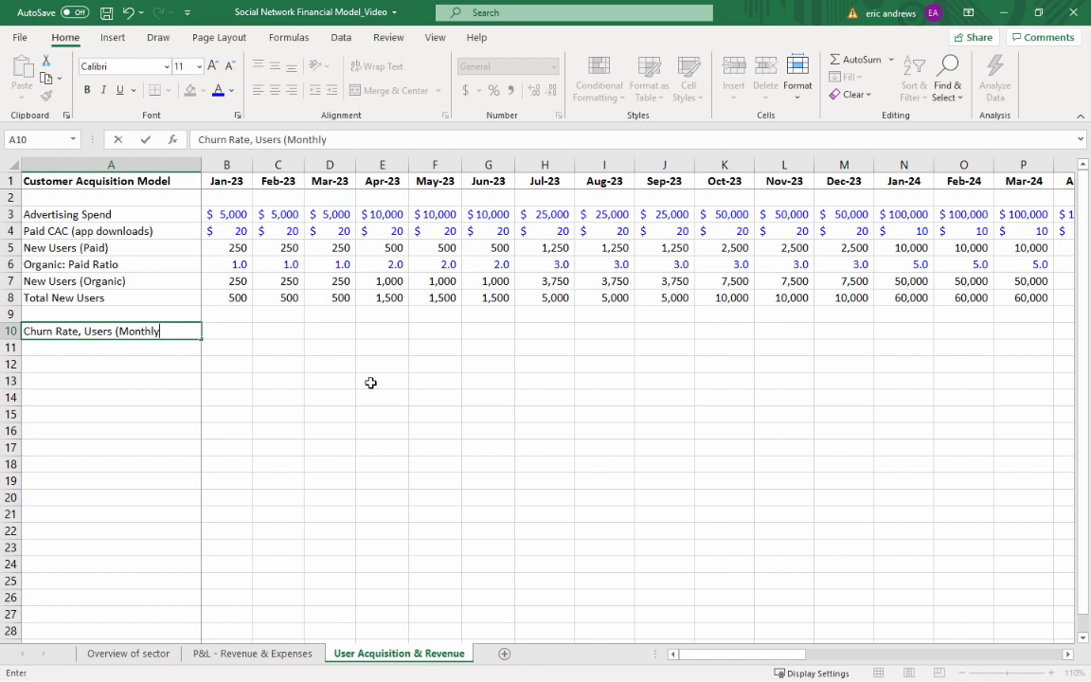
{"action": "type", "text": ")"}
{"action": "key", "text": "ctrl+Return"}
Set the Jan-23 monthly user churn rate in B10 to 10%
{"action": "key", "text": "Up"}
{"action": "key", "text": "Up"}
{"action": "key", "text": "Right"}
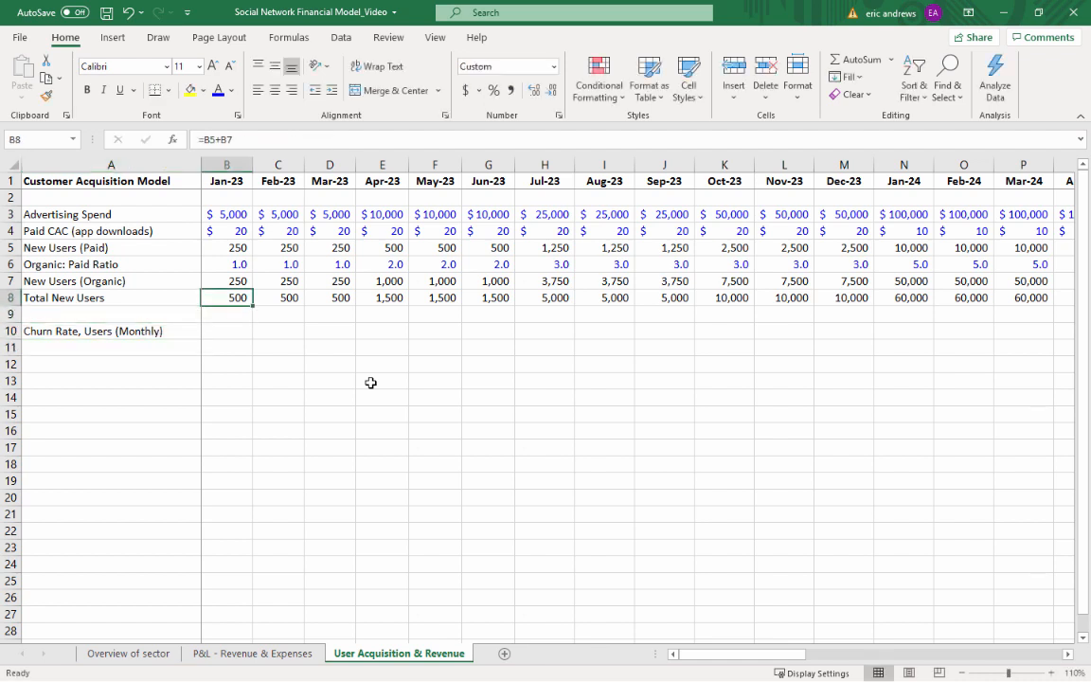
{"action": "key", "text": "Down"}
{"action": "key", "text": "Down"}
{"action": "key", "text": "Right"}
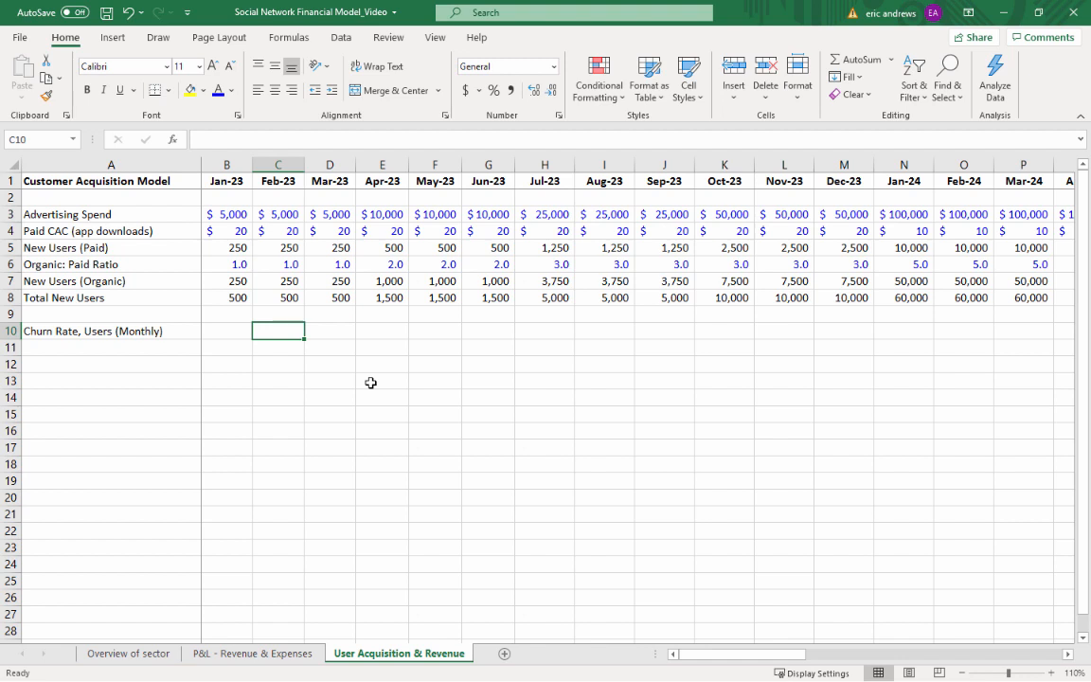
{"action": "key", "text": "Left"}
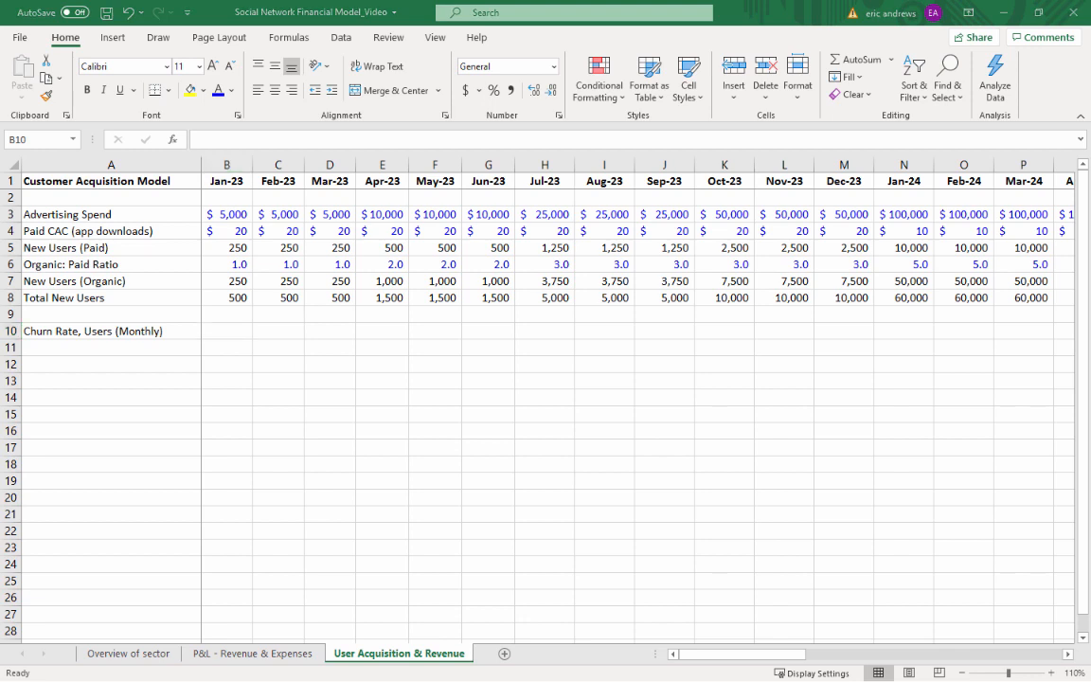
{"action": "left_click", "coordinate": [278, 362]}
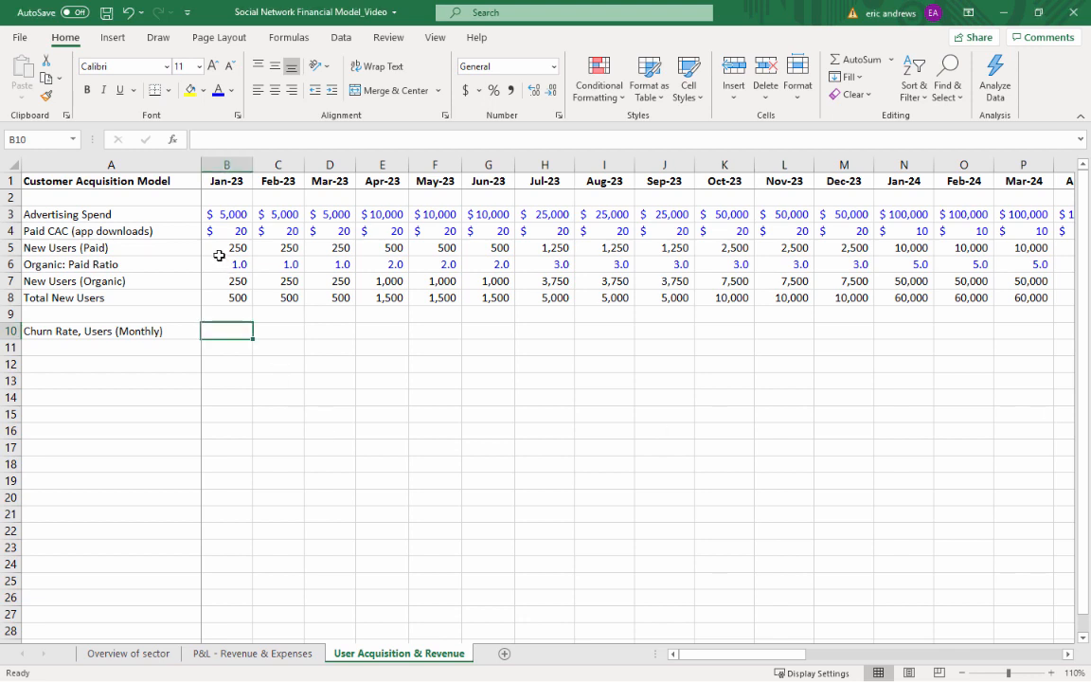
{"action": "type", "text": "10"}
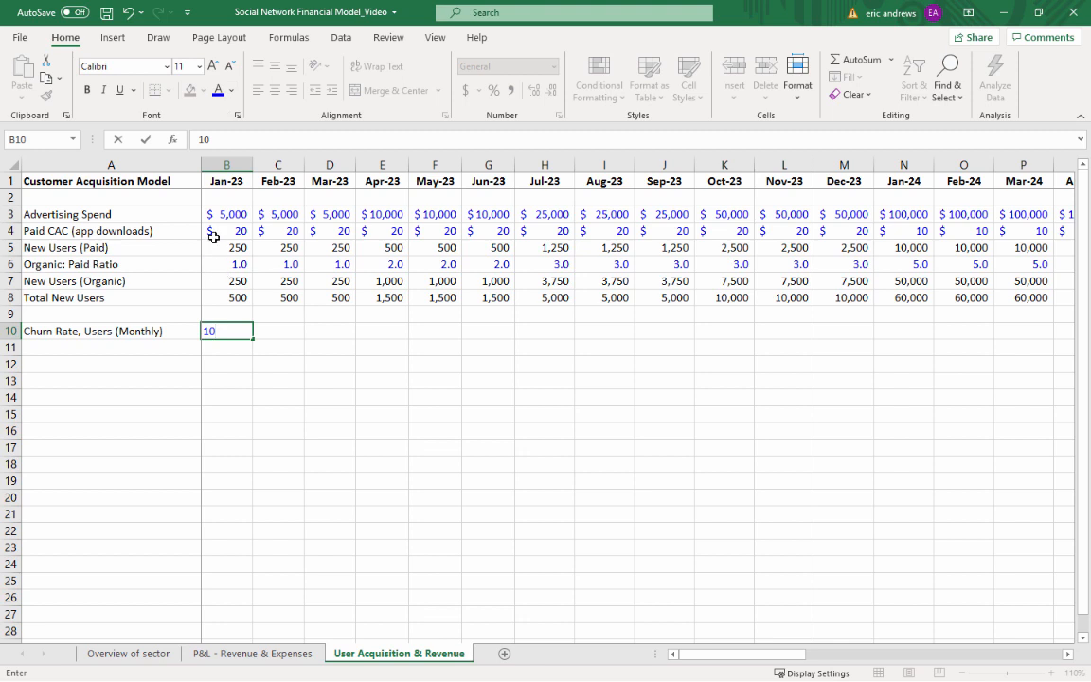
{"action": "type", "text": "%"}
{"action": "key", "text": "ctrl+Return"}
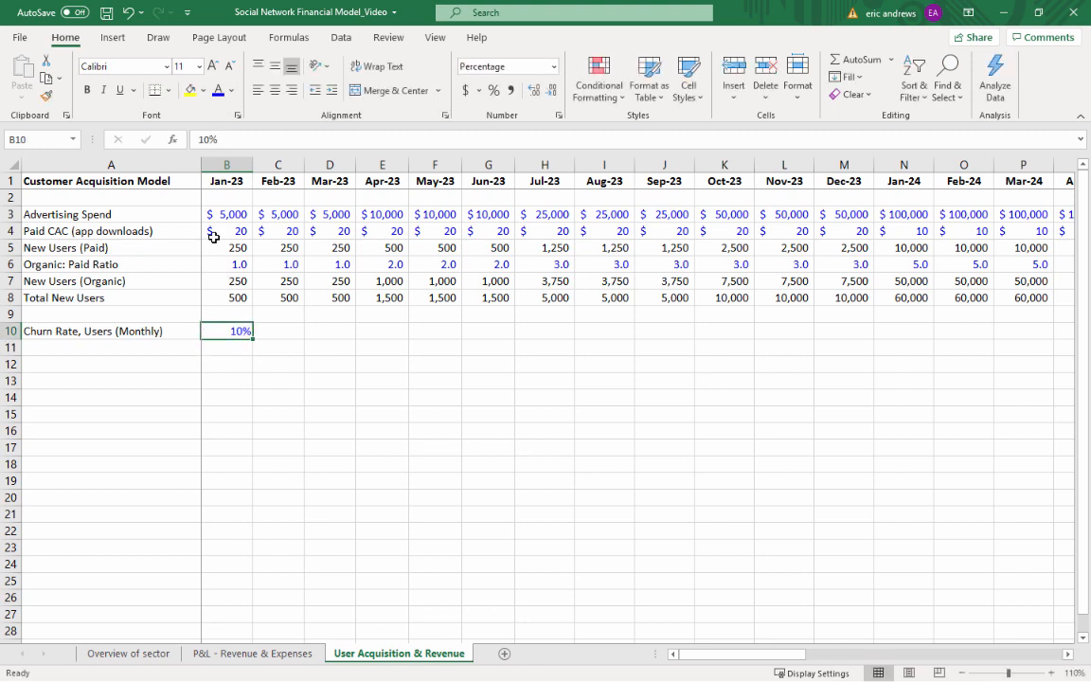
Copy the Jan-23 churn rate across the remaining months of 2023 through Dec-23
{"action": "key", "text": "ctrl+c"}
{"action": "key", "text": "shift+Right"}
{"action": "key", "text": "shift+Right"}
{"action": "key", "text": "shift+Right"}
{"action": "key", "text": "shift+Right"}
{"action": "key", "text": "shift+Right"}
{"action": "key", "text": "shift+Right"}
{"action": "key", "text": "shift+Right"}
{"action": "key", "text": "shift+Right"}
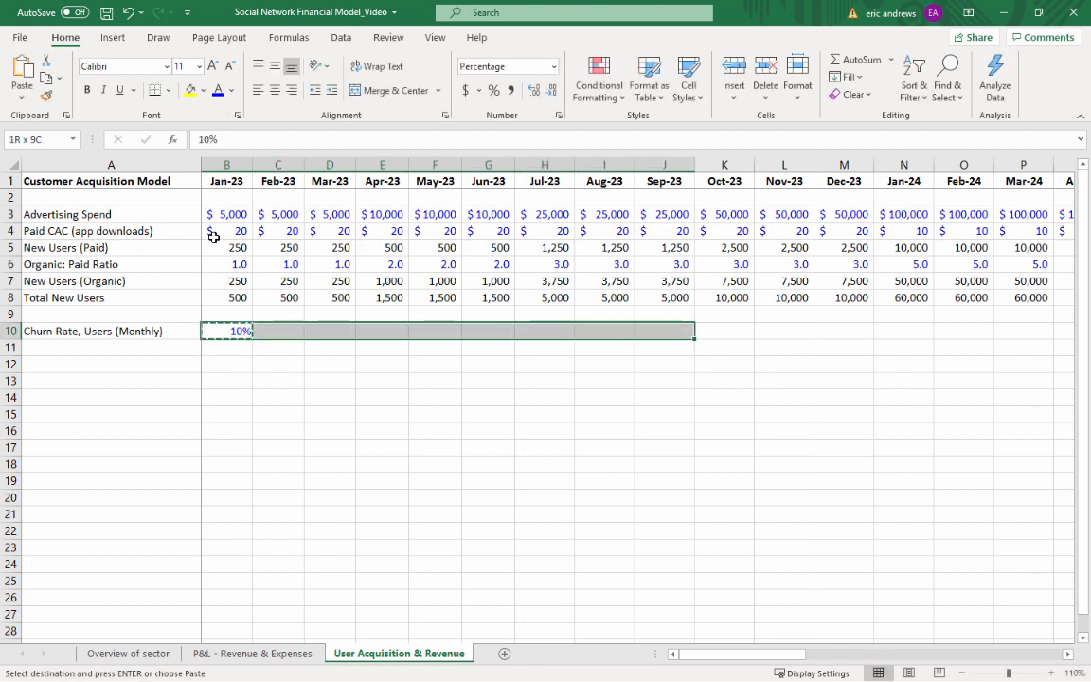
{"action": "key", "text": "shift+Right"}
{"action": "key", "text": "shift+Right"}
{"action": "key", "text": "shift+Right"}
{"action": "key", "text": "shift+Right"}
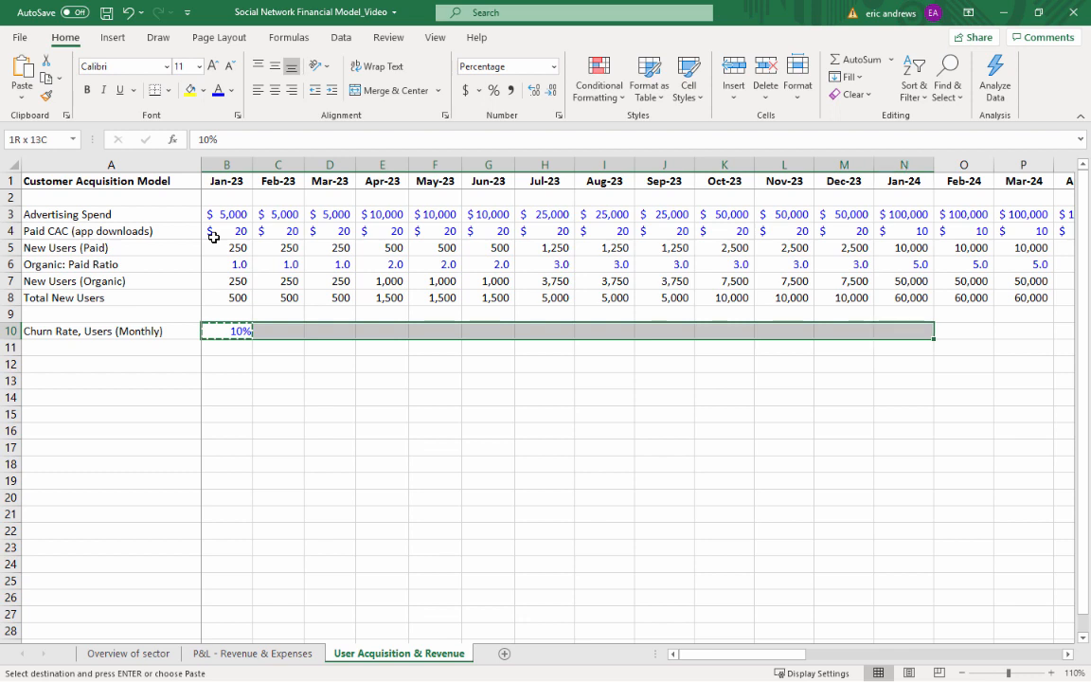
{"action": "key", "text": "shift+Left"}
{"action": "key", "text": "ctrl+v"}
{"action": "key", "text": "Right"}
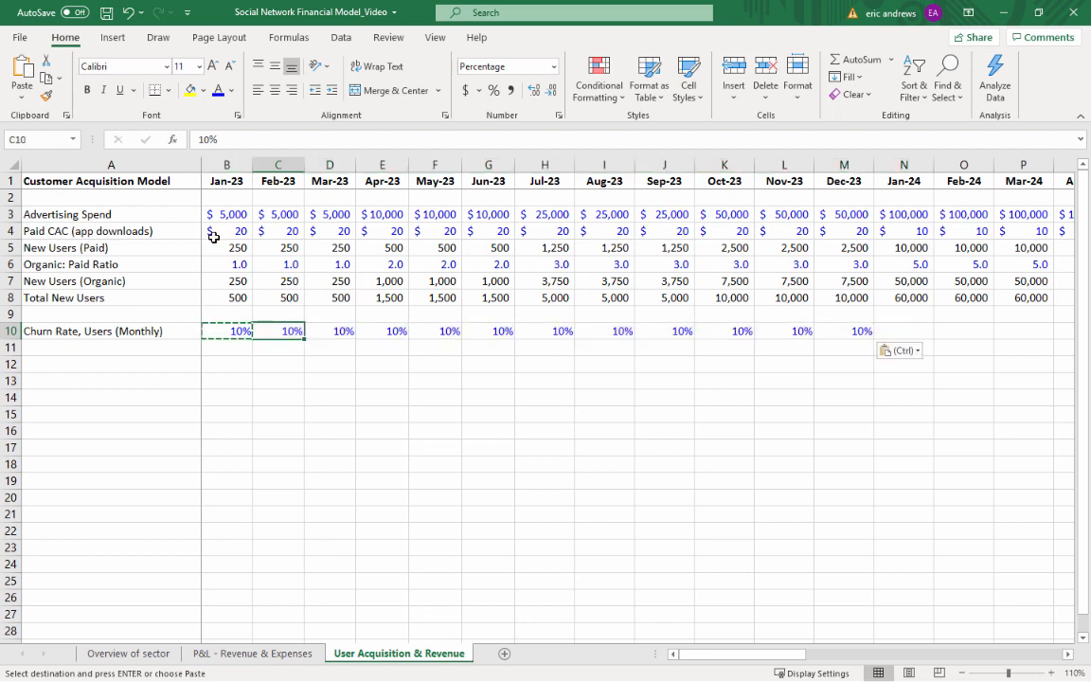
{"action": "key", "text": "Right"}
{"action": "key", "text": "Right"}
{"action": "key", "text": "Escape"}
Set the Jan-24 monthly user churn rate in N10 to 5%, keeping the formatting of the 2023 churn cells
{"action": "key", "text": "Right"}
{"action": "key", "text": "Right"}
{"action": "key", "text": "Right"}
{"action": "key", "text": "Right"}
{"action": "key", "text": "Right"}
{"action": "key", "text": "Right"}
{"action": "key", "text": "Right"}
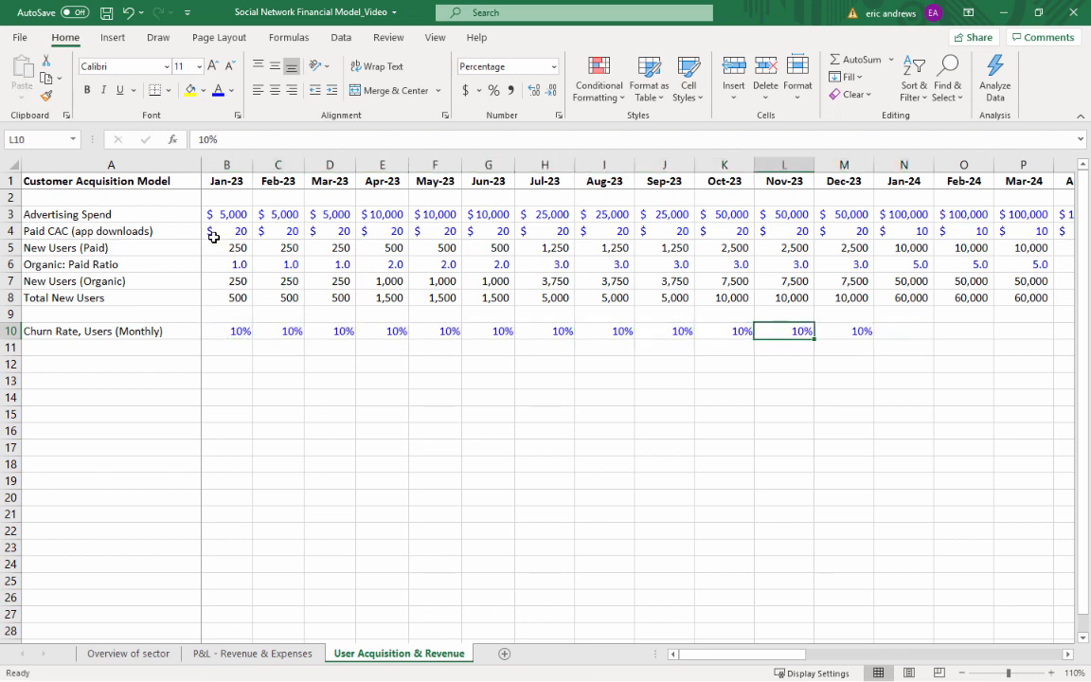
{"action": "key", "text": "Right"}
{"action": "key", "text": "Right"}
{"action": "key", "text": "ctrl+v"}
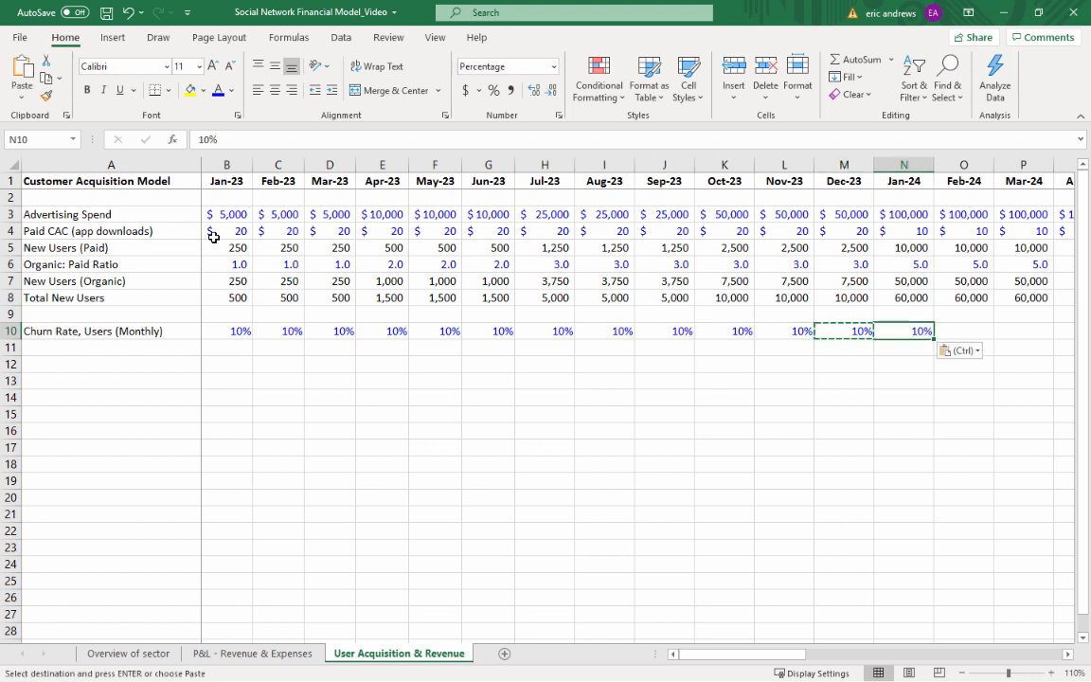
{"action": "type", "text": "5"}
{"action": "key", "text": "Return"}
{"action": "key", "text": "Up"}
Copy the Jan-24 churn rate across the remaining months through Dec-25
{"action": "key", "text": "ctrl+c"}
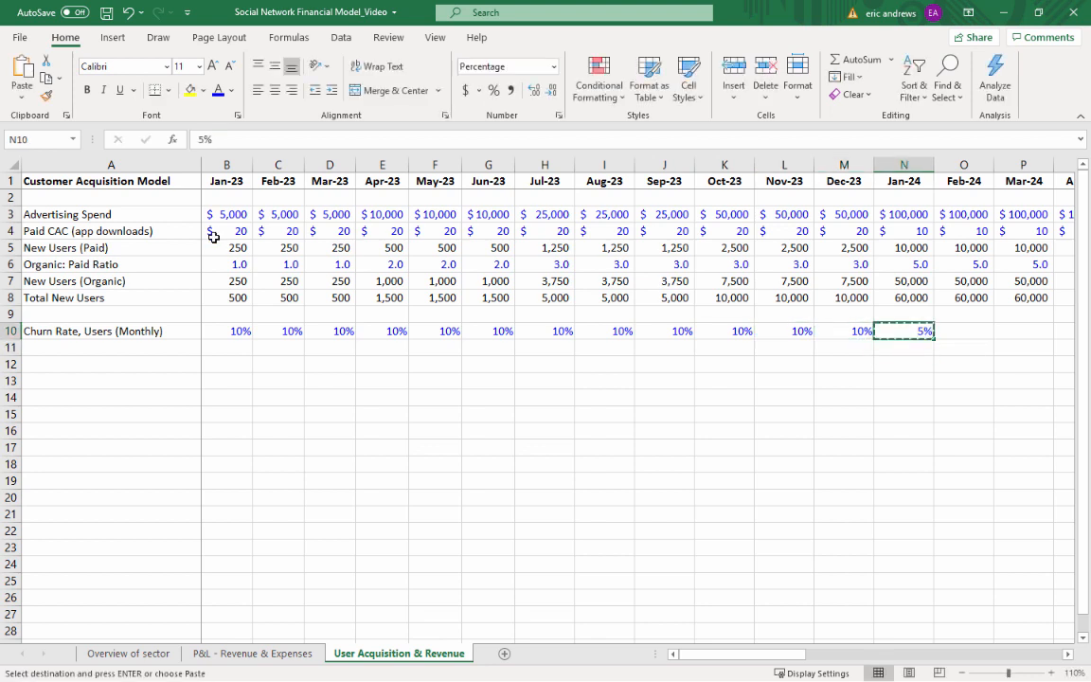
{"action": "key", "text": "shift+Right"}
{"action": "key", "text": "shift+Right"}
{"action": "key", "text": "shift+Right"}
{"action": "key", "text": "shift+Right"}
{"action": "key", "text": "shift+Right"}
{"action": "key", "text": "shift+Right"}
{"action": "key", "text": "shift+Right"}
{"action": "key", "text": "shift+Right"}
{"action": "key", "text": "shift+Right"}
{"action": "key", "text": "shift+Right"}
{"action": "key", "text": "shift+Right"}
{"action": "key", "text": "shift+Right"}
{"action": "key", "text": "shift+Right"}
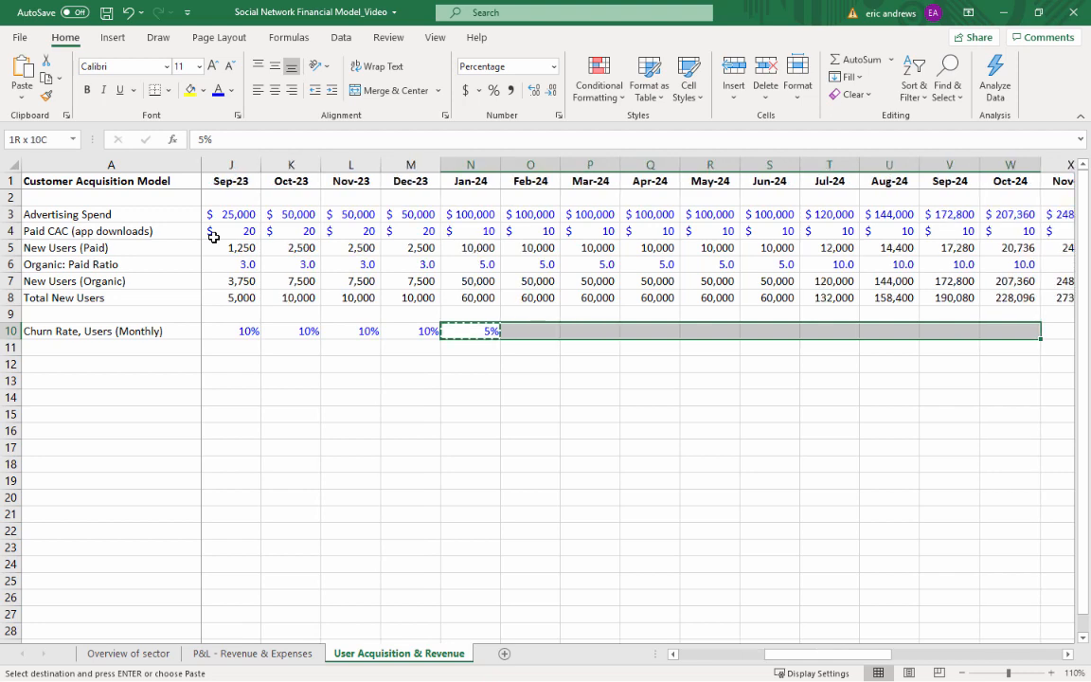
{"action": "key", "text": "shift+Right"}
{"action": "key", "text": "shift+Right"}
{"action": "key", "text": "shift+Right"}
{"action": "key", "text": "shift+Right"}
{"action": "key", "text": "shift+Right"}
{"action": "key", "text": "shift+Right"}
{"action": "key", "text": "shift+Right"}
{"action": "key", "text": "shift+Right"}
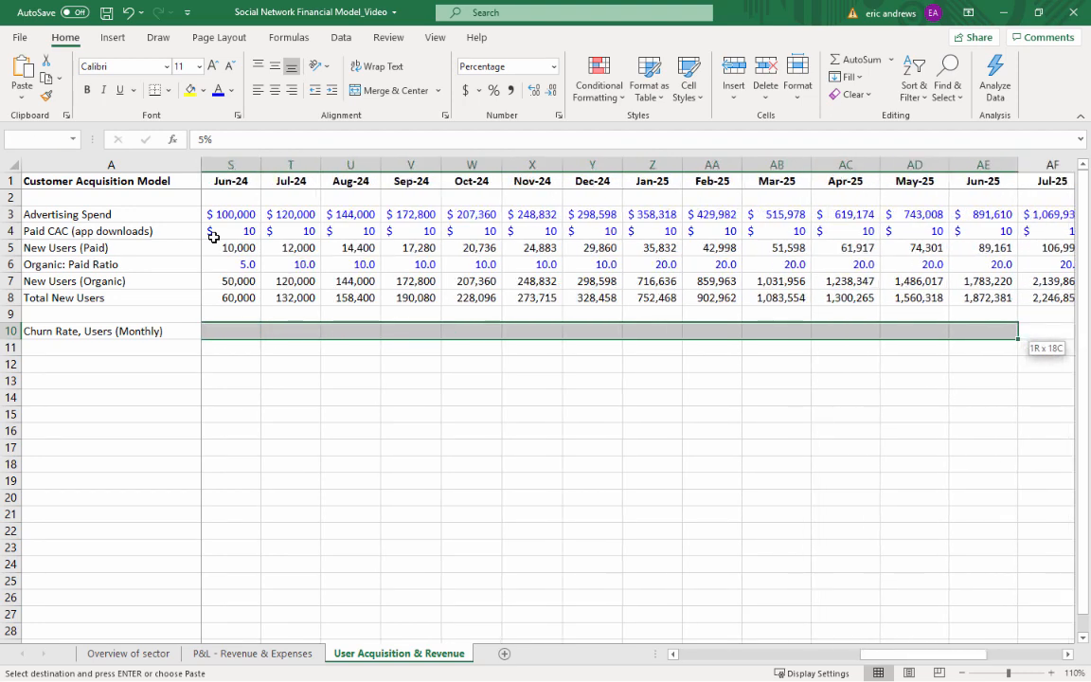
{"action": "key", "text": "shift+Right"}
{"action": "key", "text": "shift+Right"}
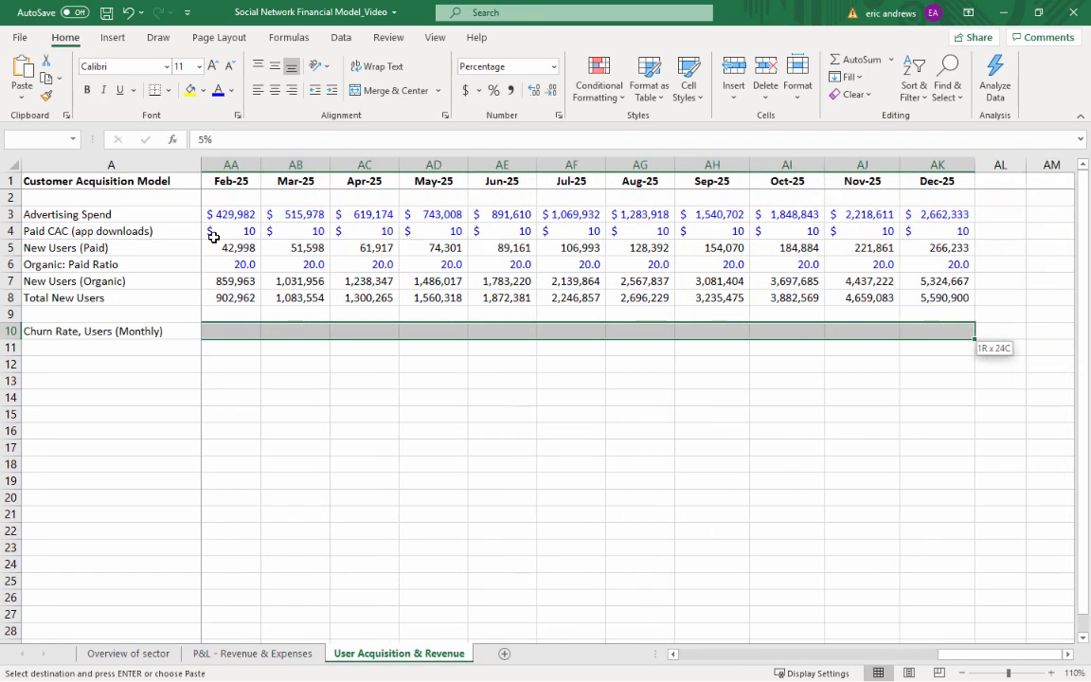
{"action": "key", "text": "ctrl+v"}
{"action": "key", "text": "Left"}
{"action": "key", "text": "Right"}
{"action": "key", "text": "Escape"}
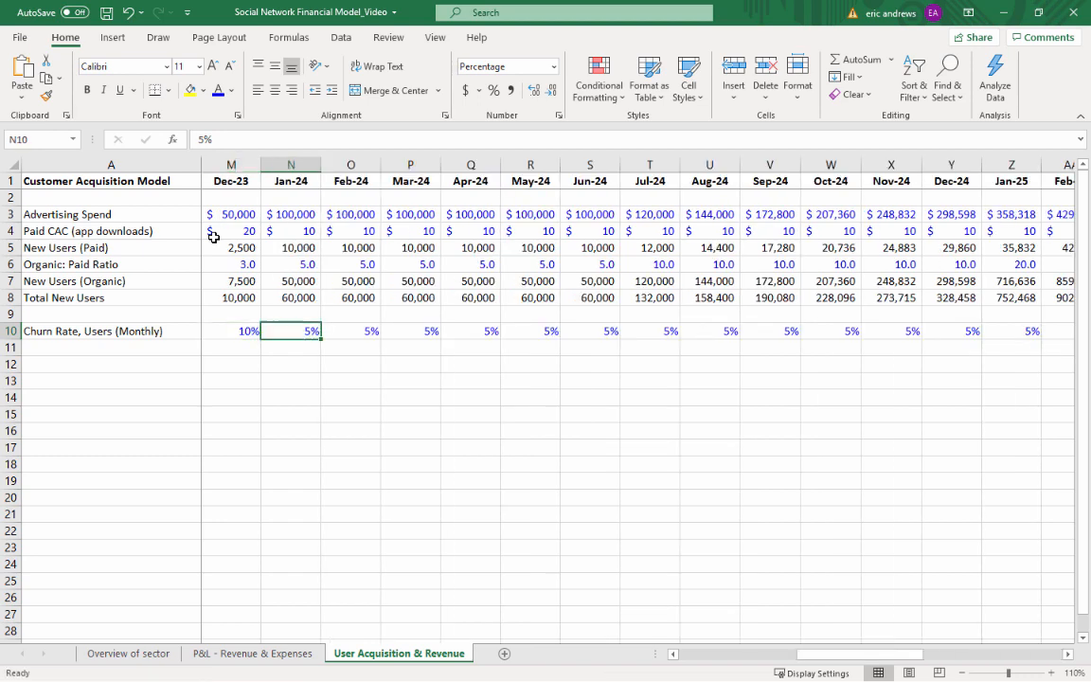
Label cell A11 "Churned Users", directly below the monthly churn rate row
{"action": "key", "text": "Left"}
{"action": "key", "text": "Left"}
{"action": "key", "text": "Left"}
{"action": "key", "text": "Left"}
{"action": "key", "text": "Left"}
{"action": "key", "text": "Left"}
{"action": "key", "text": "Left"}
{"action": "key", "text": "Left"}
{"action": "key", "text": "Left"}
{"action": "key", "text": "Left"}
{"action": "key", "text": "Left"}
{"action": "key", "text": "Left"}
{"action": "key", "text": "Left"}
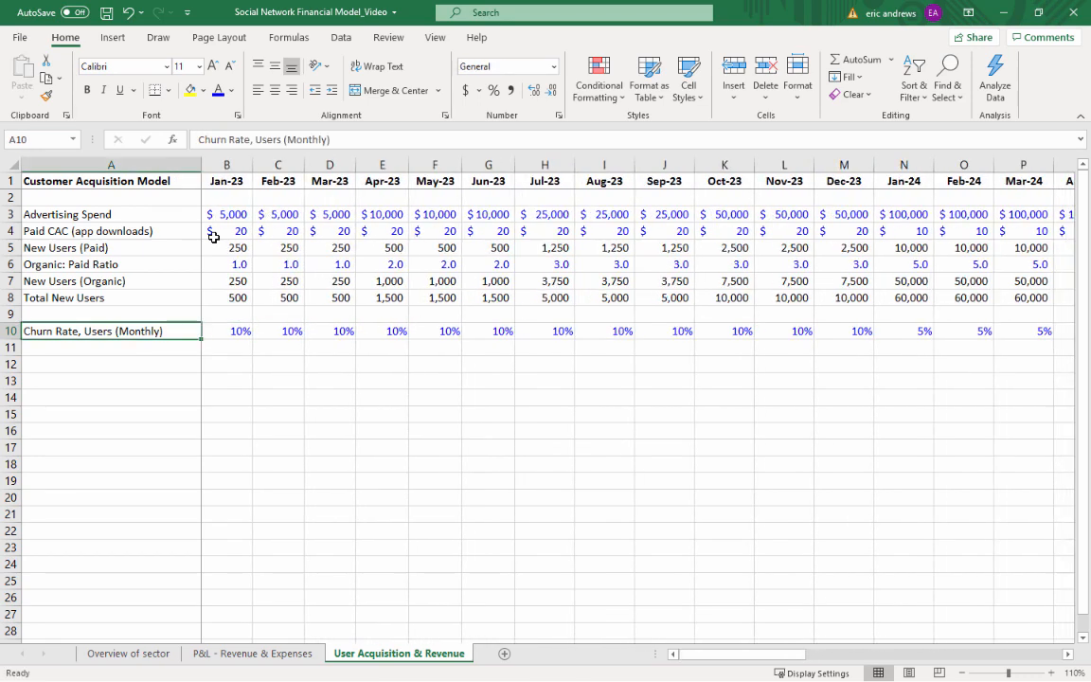
{"action": "key", "text": "Right"}
{"action": "key", "text": "Left"}
{"action": "key", "text": "Down"}
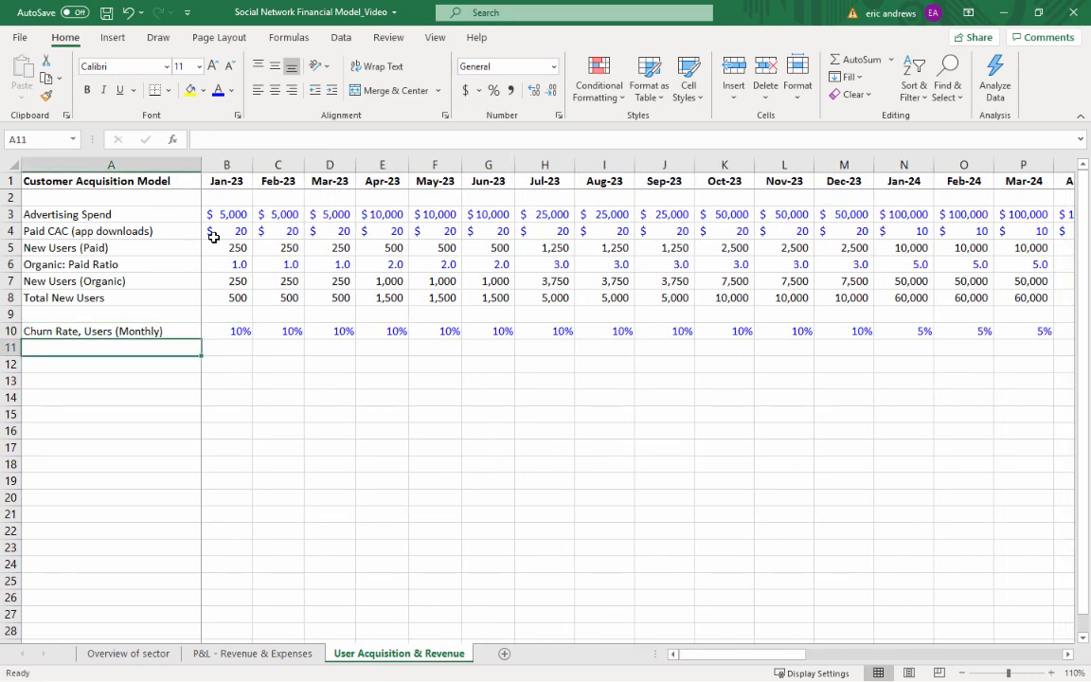
{"action": "type", "text": "Churne"}
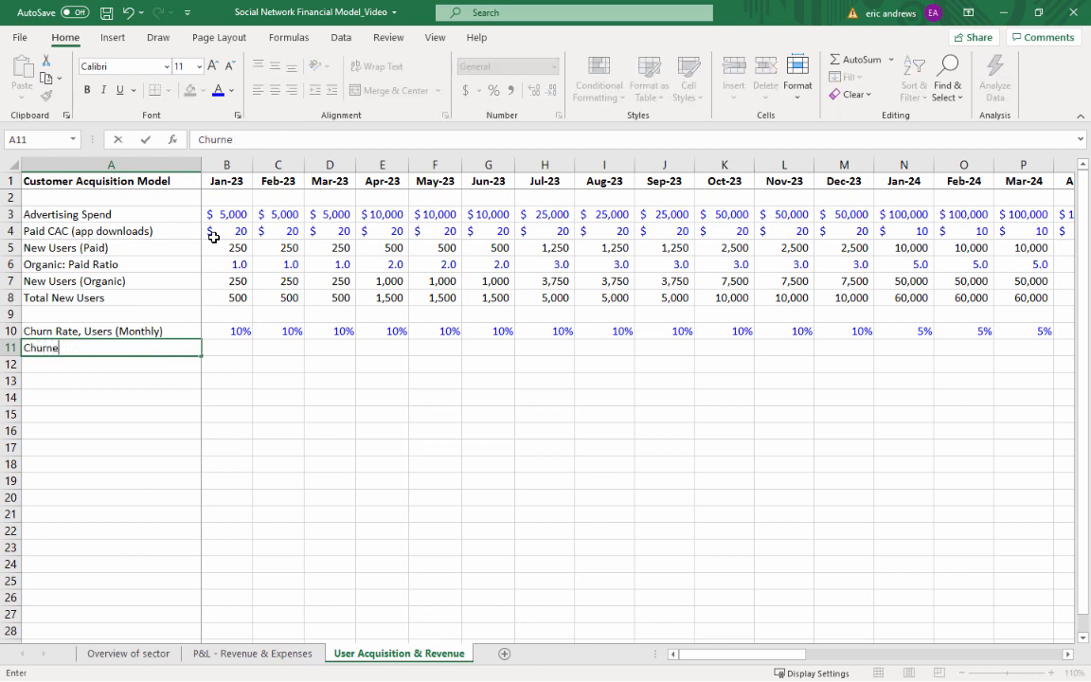
{"action": "type", "text": "d Users"}
{"action": "key", "text": "ctrl+Return"}
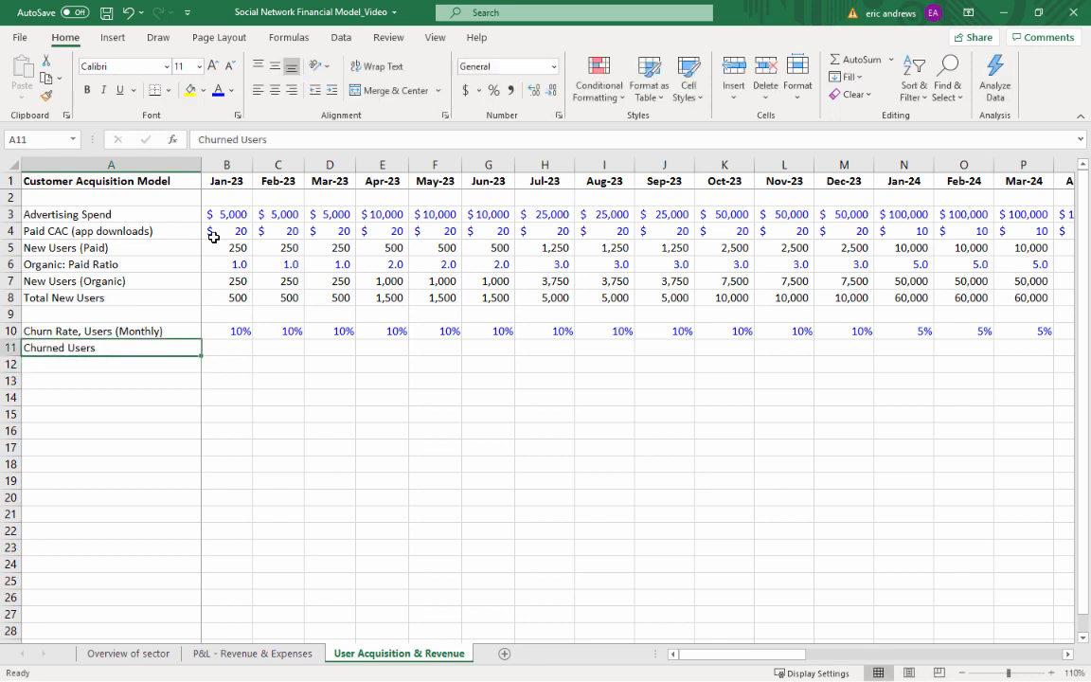
{"action": "key", "text": "Right"}
{"action": "type", "text": "="}
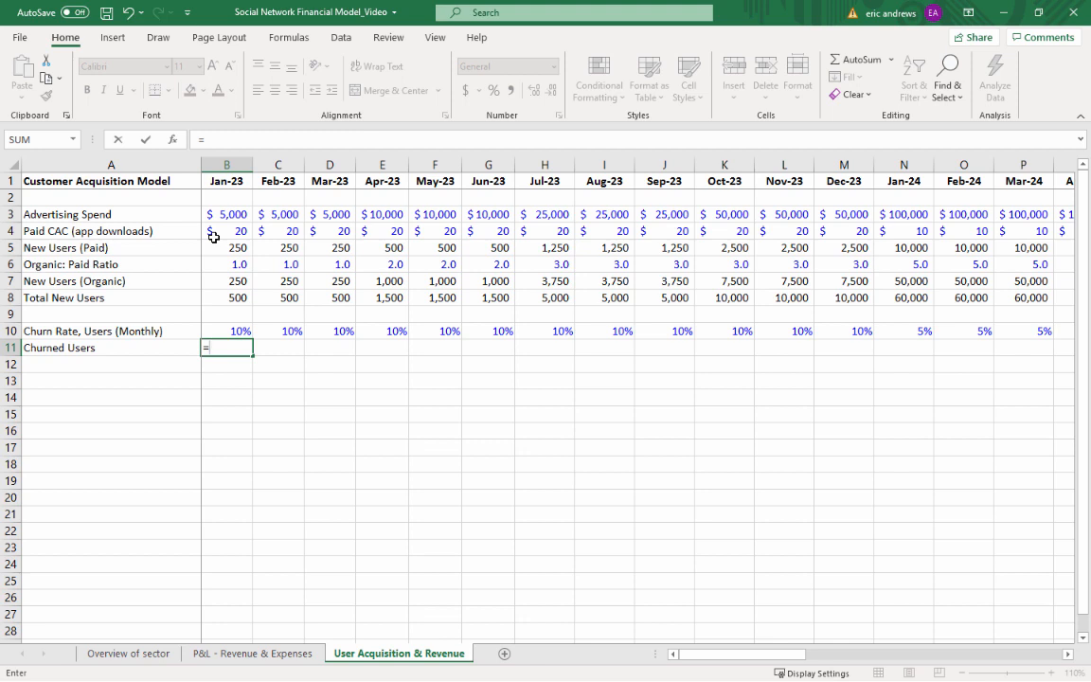
{"action": "key", "text": "Escape"}
Calculate Feb-23 churned users in C11 as a negative number, multiplying Jan-23 total new users by the Feb-23 churn rate (=-B8*C10)
{"action": "key", "text": "Up"}
{"action": "key", "text": "Right"}
{"action": "key", "text": "Down"}
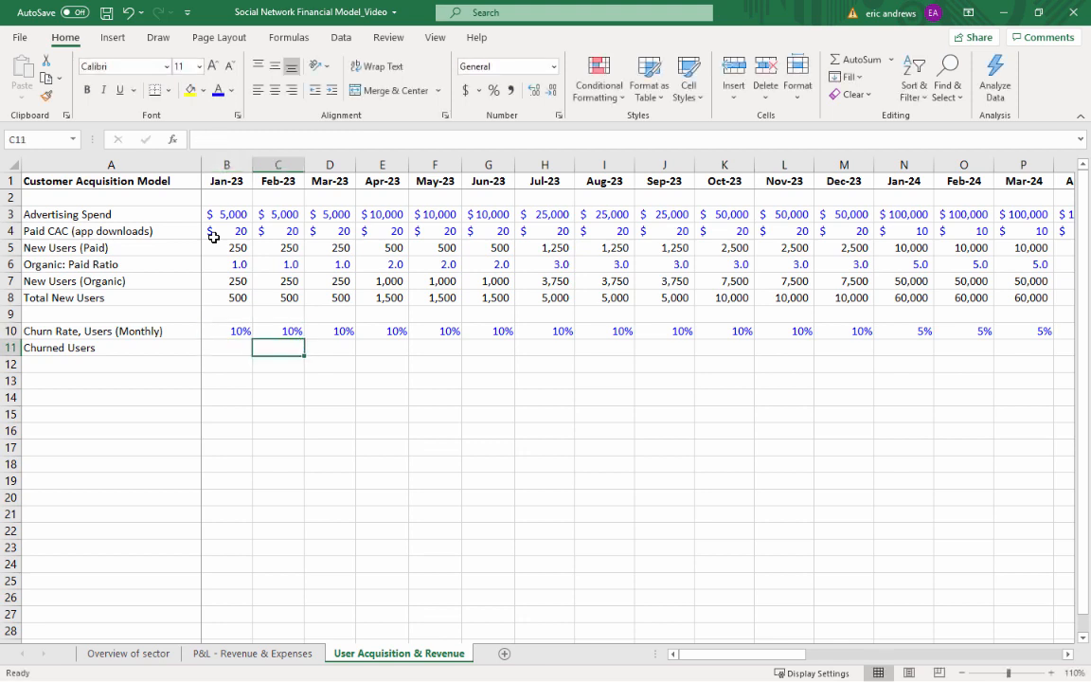
{"action": "type", "text": "="}
{"action": "key", "text": "Left"}
{"action": "key", "text": "Up"}
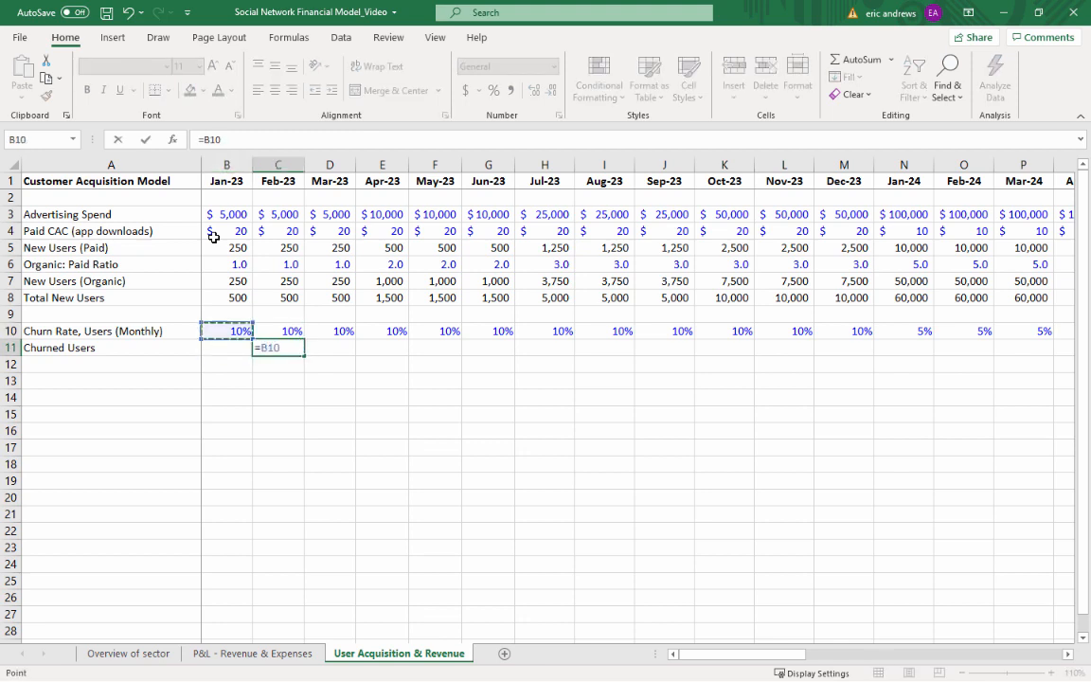
{"action": "key", "text": "Up"}
{"action": "key", "text": "Up"}
{"action": "type", "text": "*"}
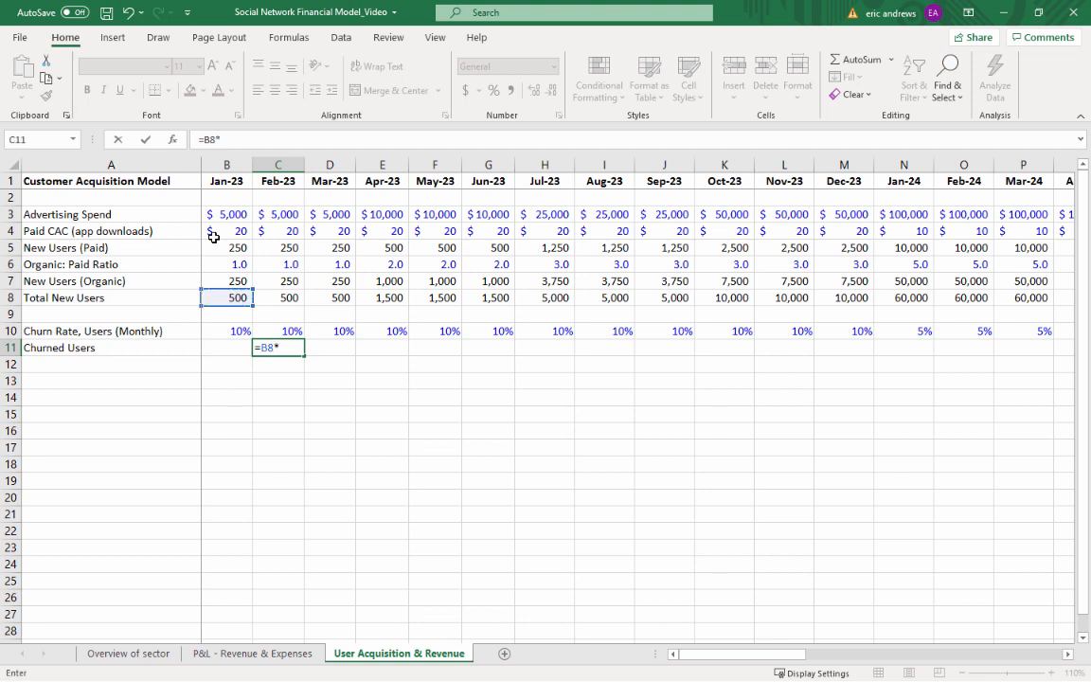
{"action": "key", "text": "Up"}
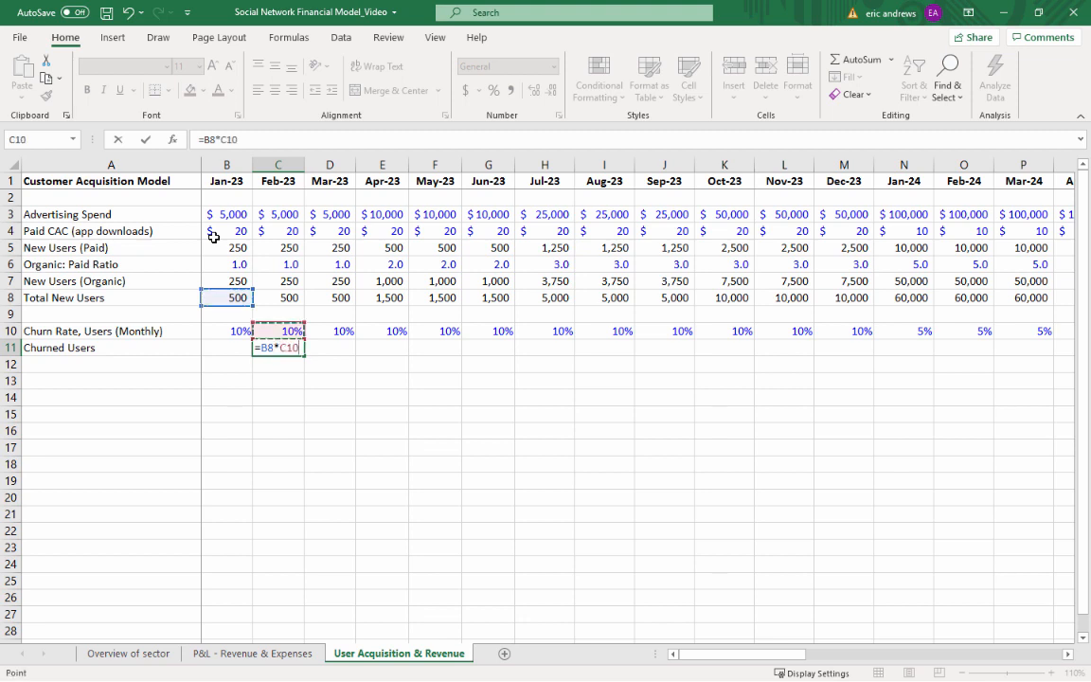
{"action": "left_click", "coordinate": [261, 348]}
{"action": "type", "text": "-"}
{"action": "key", "text": "Return"}
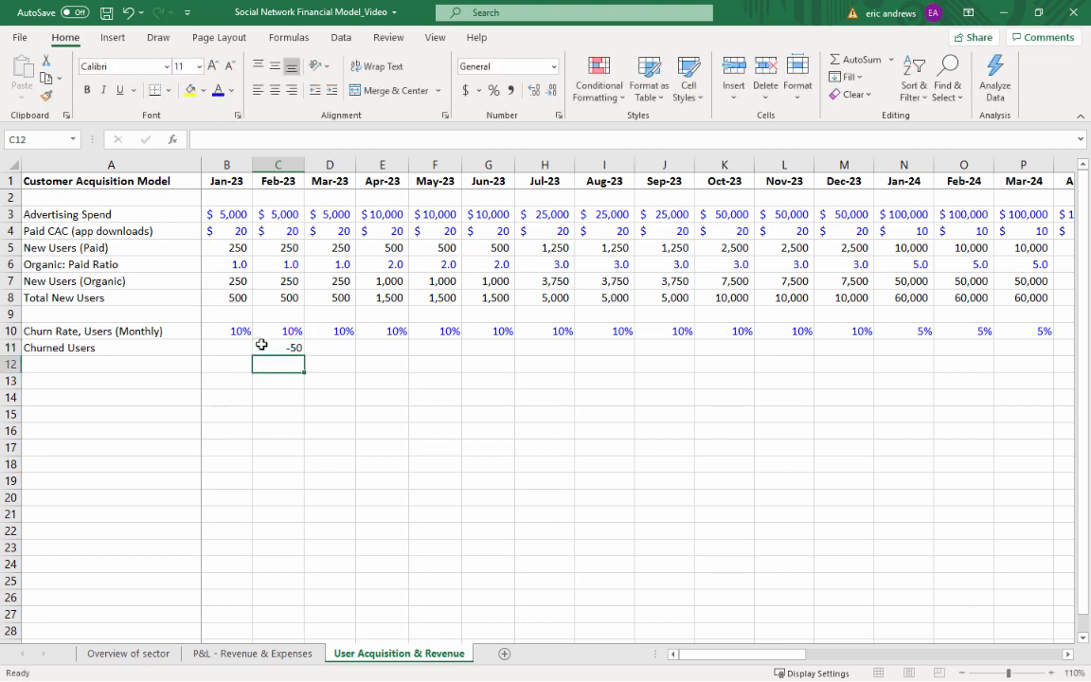
Format the Feb-23 churned users in C11 with the comma number style and no decimals
{"action": "left_click", "coordinate": [261, 346]}
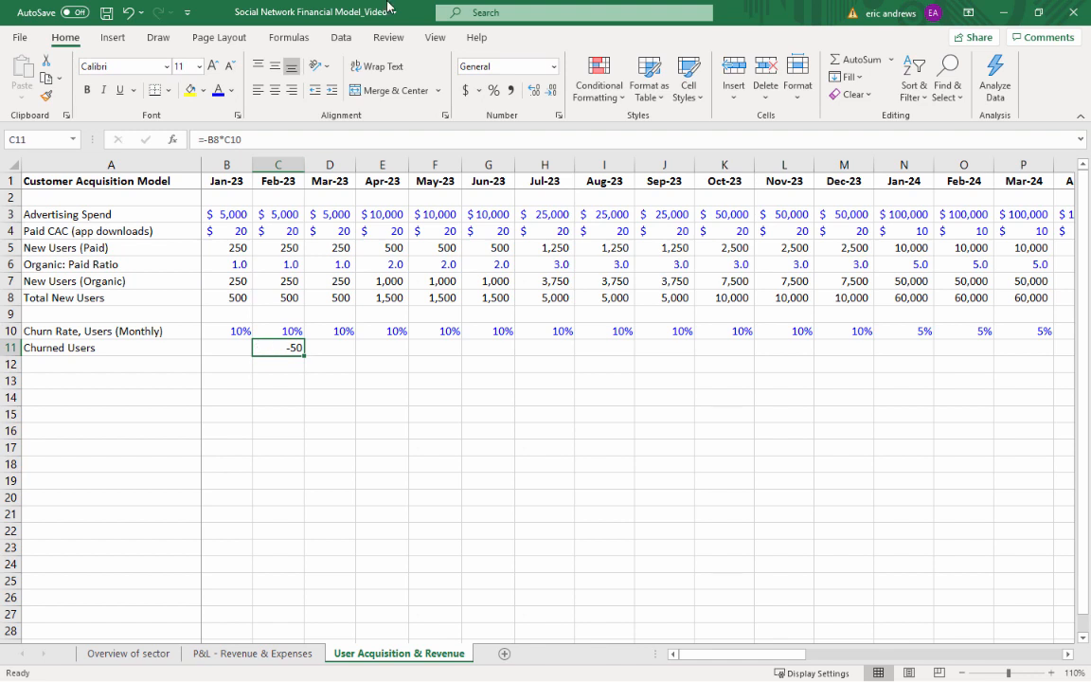
{"action": "left_click", "coordinate": [512, 90]}
{"action": "left_click", "coordinate": [551, 90]}
{"action": "left_click", "coordinate": [551, 90]}
Check the Feb-23 churned users formula and copy it across the months from Mar-23 through Dec-25
{"action": "double_click", "coordinate": [291, 339]}
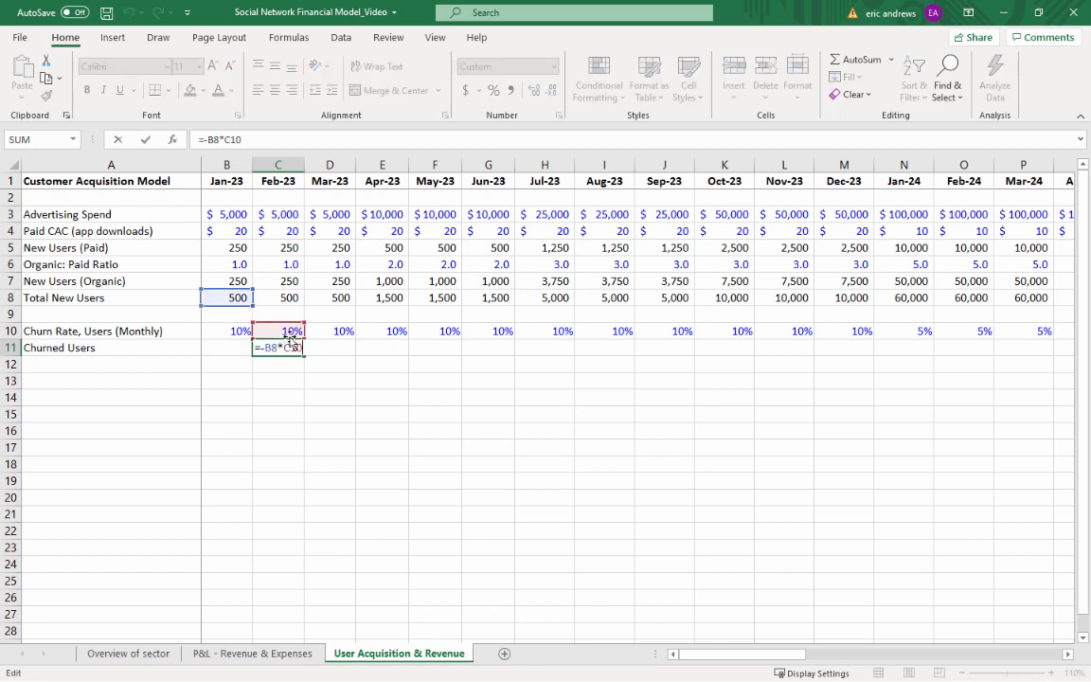
{"action": "key", "text": "Escape"}
{"action": "key", "text": "ctrl+c"}
{"action": "key", "text": "Right"}
{"action": "key", "text": "shift+Right"}
{"action": "key", "text": "shift+Right"}
{"action": "key", "text": "shift+Right"}
{"action": "key", "text": "shift+Right"}
{"action": "key", "text": "shift+Right"}
{"action": "key", "text": "shift+Right"}
{"action": "key", "text": "shift+Right"}
{"action": "key", "text": "shift+Right"}
{"action": "key", "text": "shift+Right"}
{"action": "key", "text": "shift+Right"}
{"action": "key", "text": "shift+Right"}
{"action": "key", "text": "shift+Right"}
{"action": "key", "text": "shift+Right"}
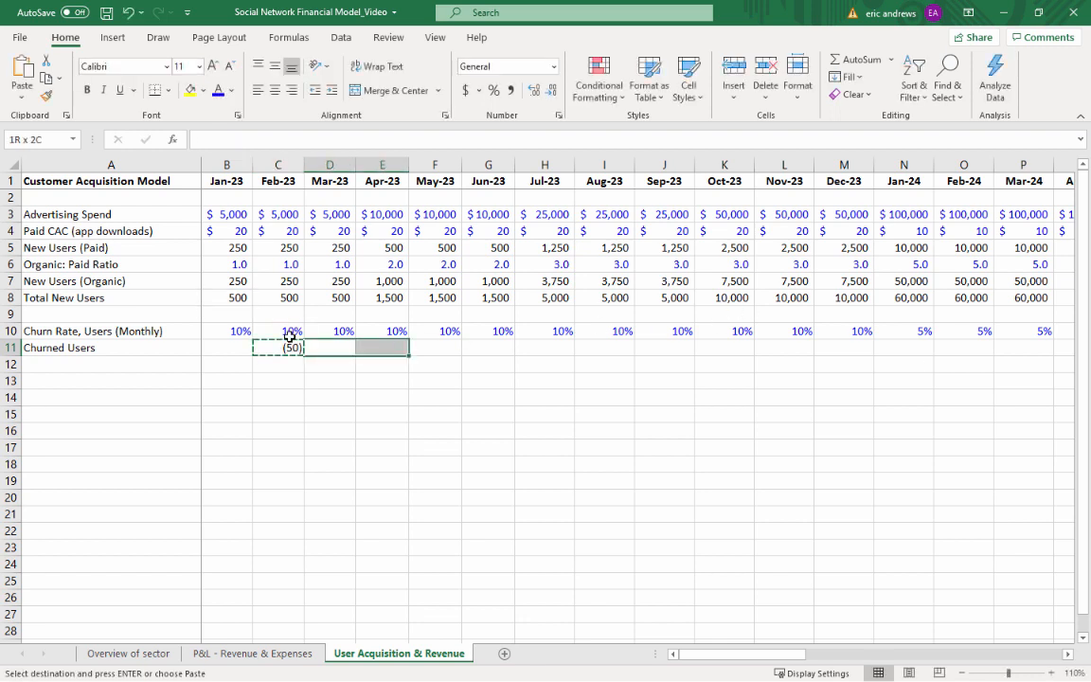
{"action": "key", "text": "shift+Right"}
{"action": "key", "text": "shift+Right"}
{"action": "key", "text": "shift+Right"}
{"action": "key", "text": "shift+Right"}
{"action": "key", "text": "shift+Right"}
{"action": "key", "text": "shift+Right"}
{"action": "key", "text": "shift+Right"}
{"action": "key", "text": "shift+Right"}
{"action": "key", "text": "shift+Right"}
{"action": "key", "text": "shift+Right"}
{"action": "key", "text": "shift+Right"}
{"action": "key", "text": "shift+Right"}
{"action": "key", "text": "shift+Right"}
{"action": "key", "text": "shift+Right"}
{"action": "key", "text": "shift+Right"}
{"action": "key", "text": "shift+Right"}
{"action": "key", "text": "shift+Right"}
{"action": "key", "text": "shift+Right"}
{"action": "key", "text": "shift+Right"}
{"action": "key", "text": "shift+Right"}
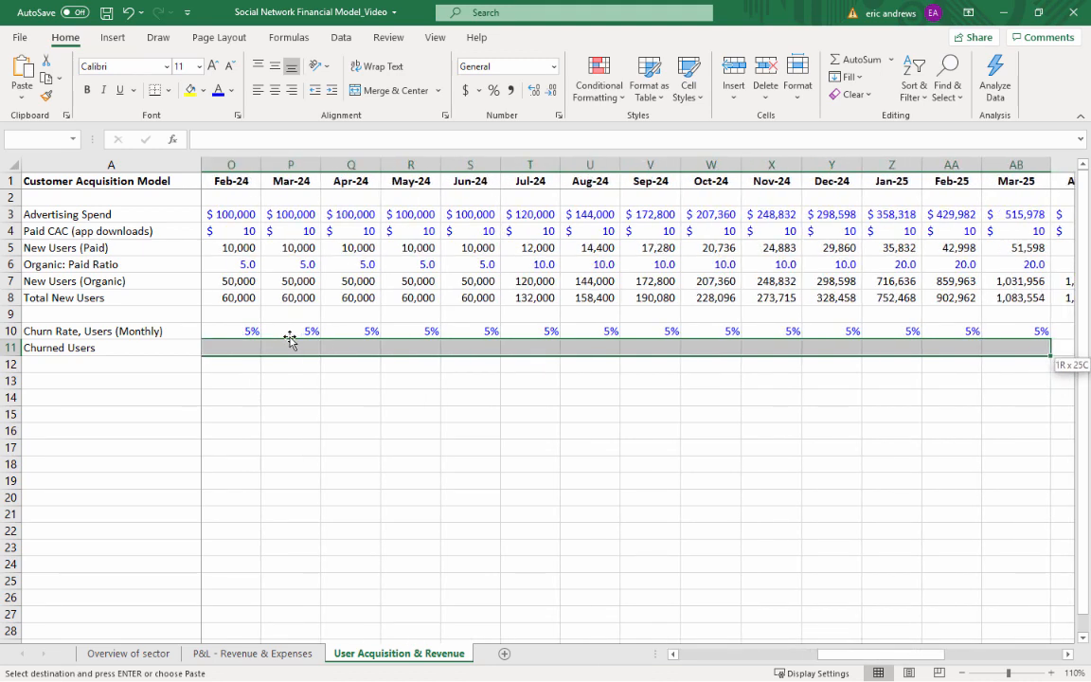
{"action": "key", "text": "shift+Left"}
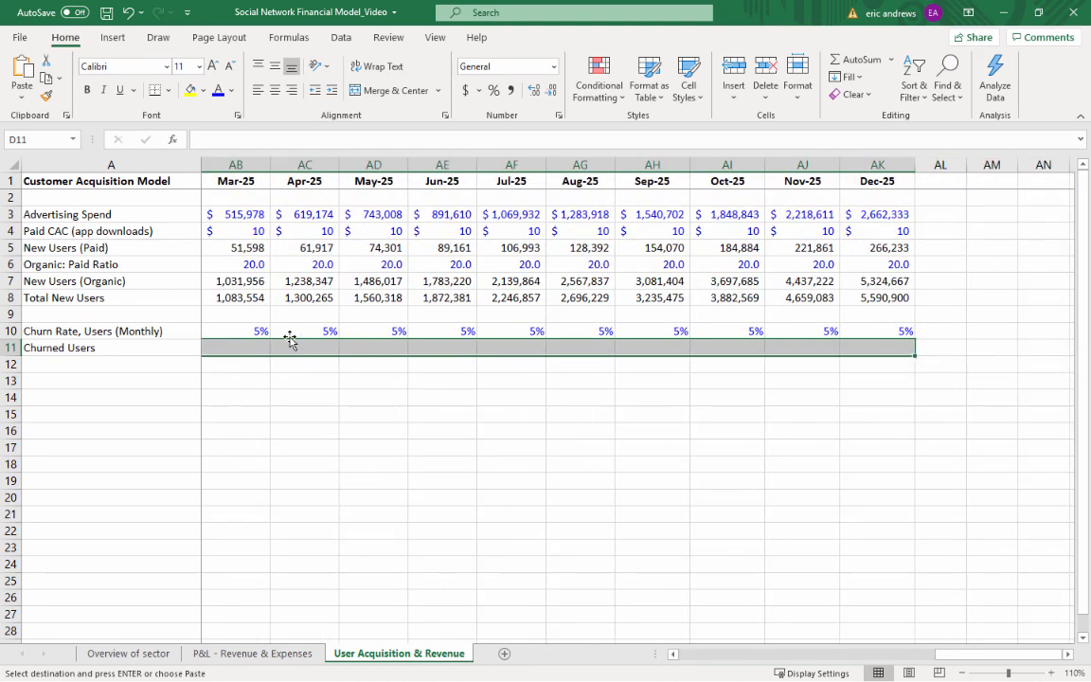
{"action": "key", "text": "ctrl+v"}
{"action": "key", "text": "Right"}
{"action": "key", "text": "Escape"}
Label cell A13 "Total Monthly Active Users (MAU)", leaving a blank row below Churned Users
{"action": "key", "text": "Right"}
{"action": "key", "text": "Right"}
{"action": "key", "text": "Right"}
{"action": "key", "text": "Right"}
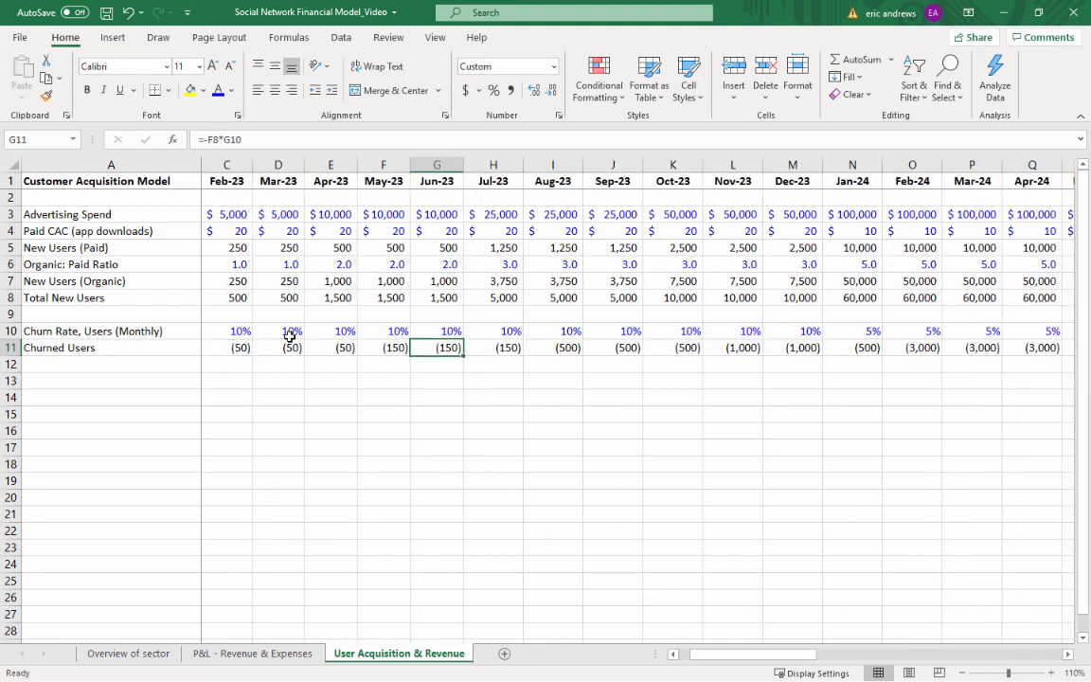
{"action": "key", "text": "Left"}
{"action": "key", "text": "Left"}
{"action": "key", "text": "Left"}
{"action": "key", "text": "Left"}
{"action": "key", "text": "Left"}
{"action": "key", "text": "Left"}
{"action": "key", "text": "Left"}
{"action": "key", "text": "Left"}
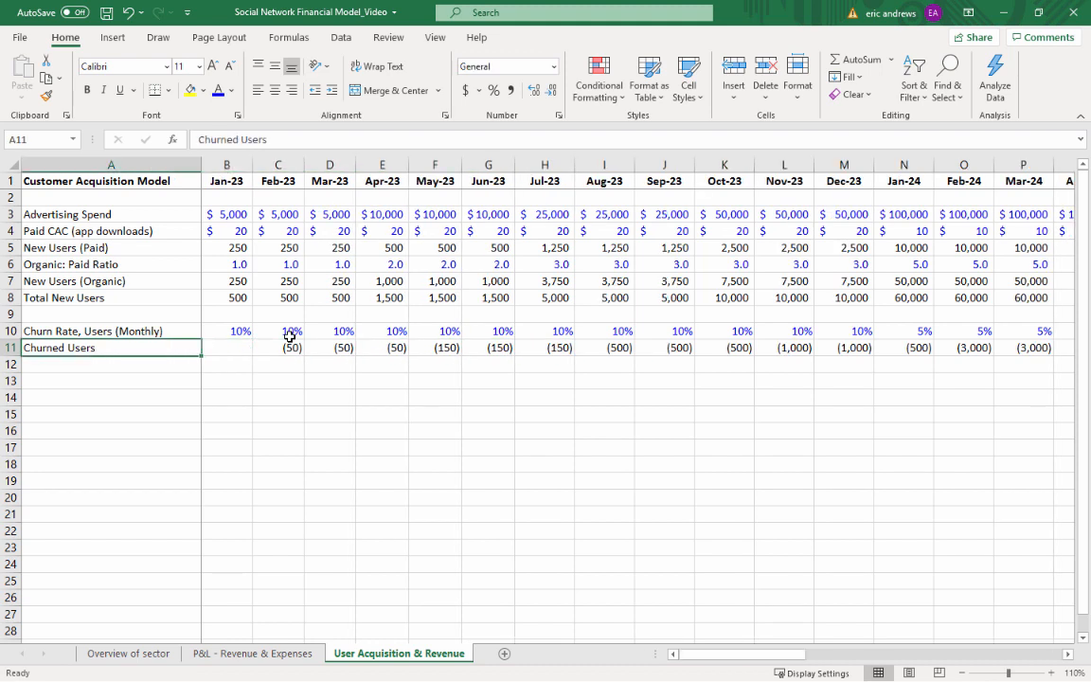
{"action": "key", "text": "Down"}
{"action": "key", "text": "Down"}
{"action": "type", "text": "Total"}
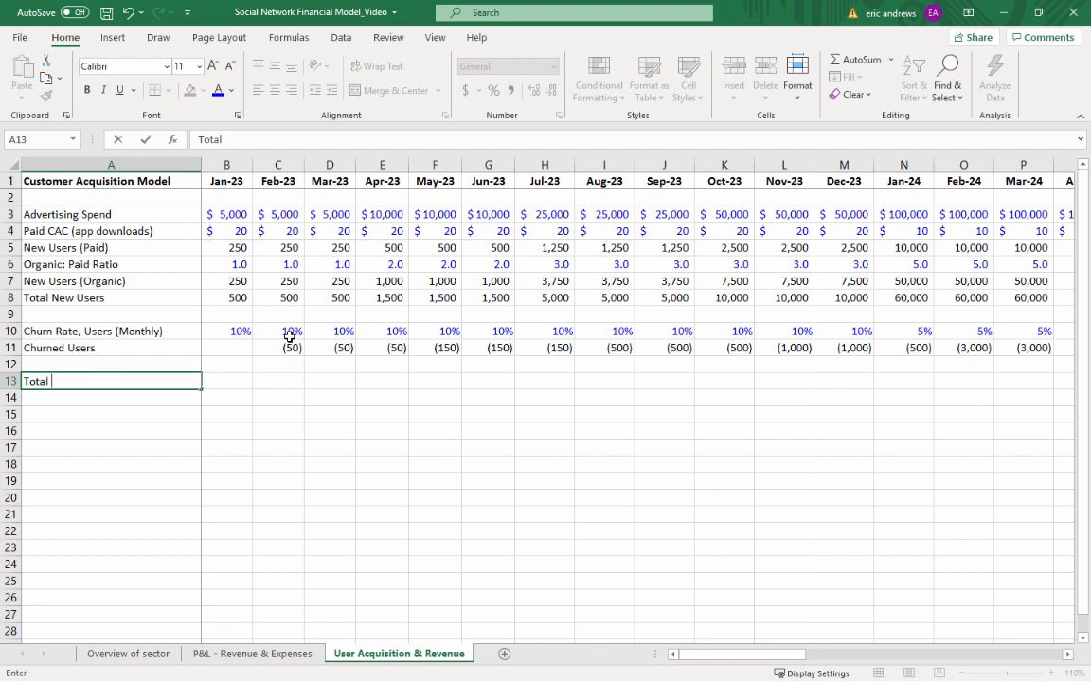
{"action": "type", "text": "Monthly Active Us"}
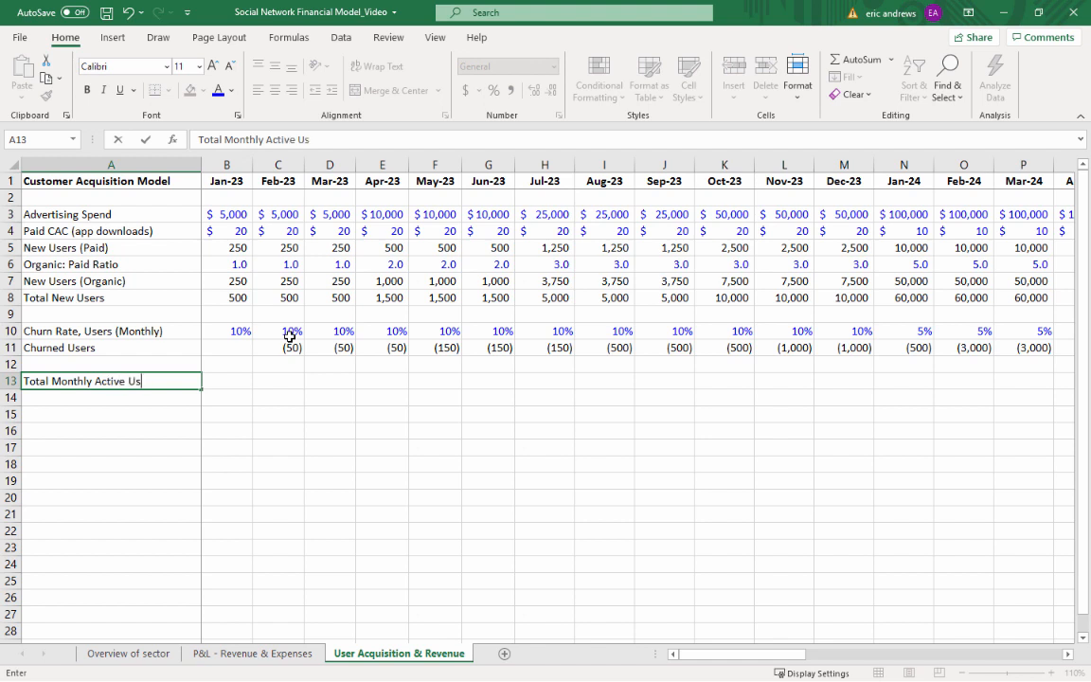
{"action": "type", "text": "ers (MAU)"}
{"action": "key", "text": "Return"}
{"action": "key", "text": "Up"}
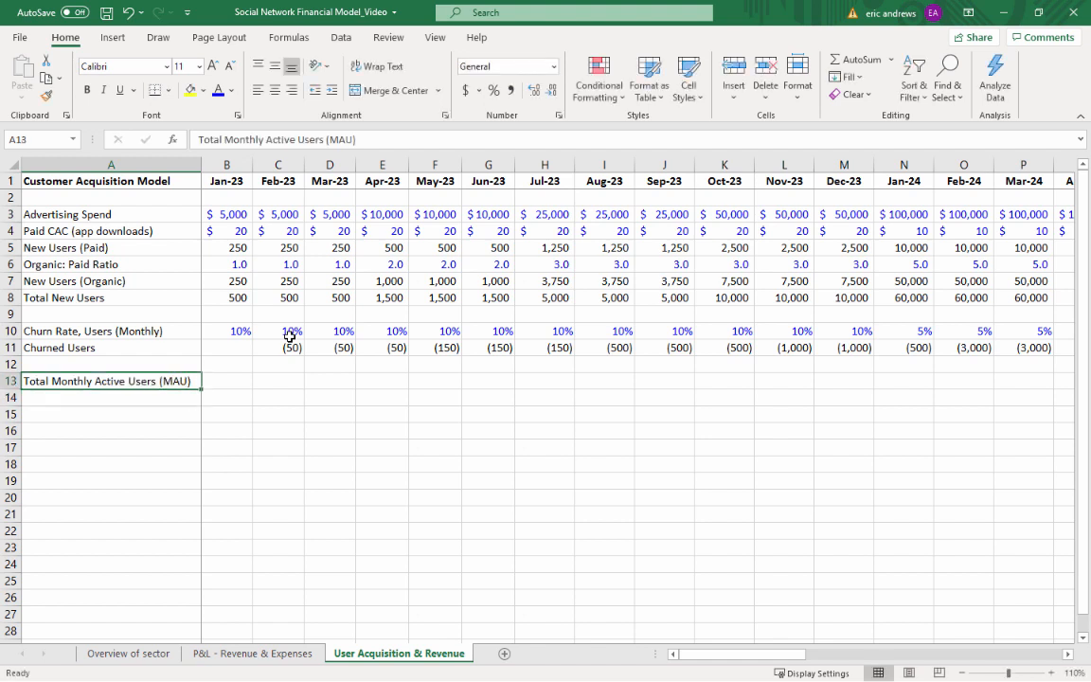
Calculate the Jan-23 monthly active users in B13 as total new users plus churned users (=B8+B11)
{"action": "key", "text": "Right"}
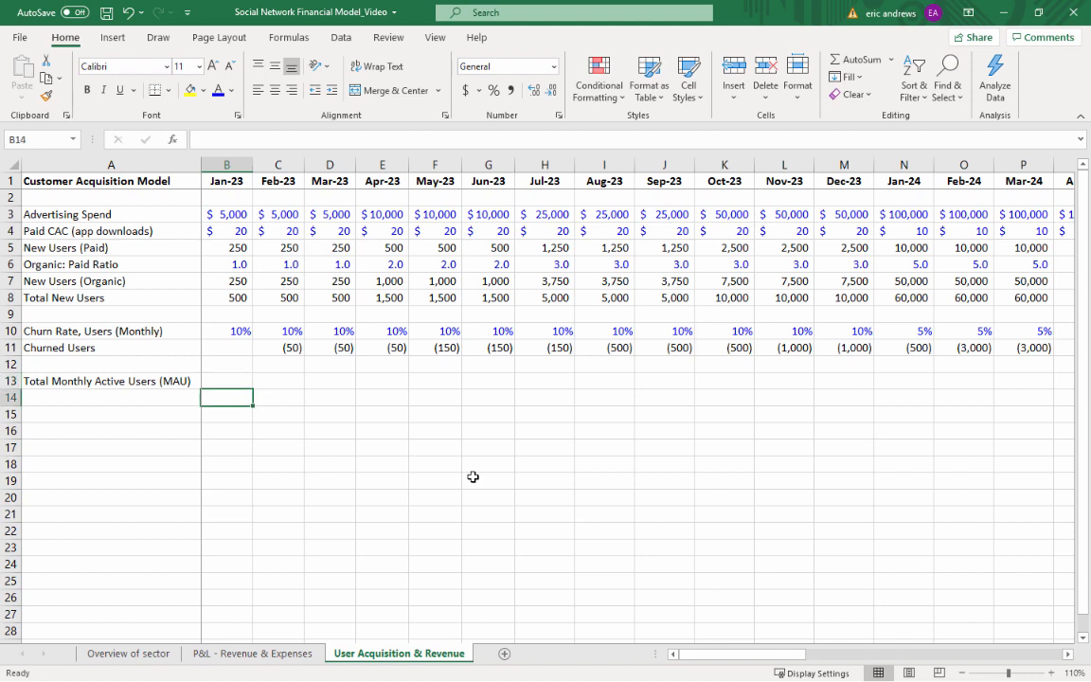
{"action": "type", "text": "="}
{"action": "key", "text": "Up"}
{"action": "key", "text": "Up"}
{"action": "key", "text": "Up"}
{"action": "key", "text": "Up"}
{"action": "key", "text": "Up"}
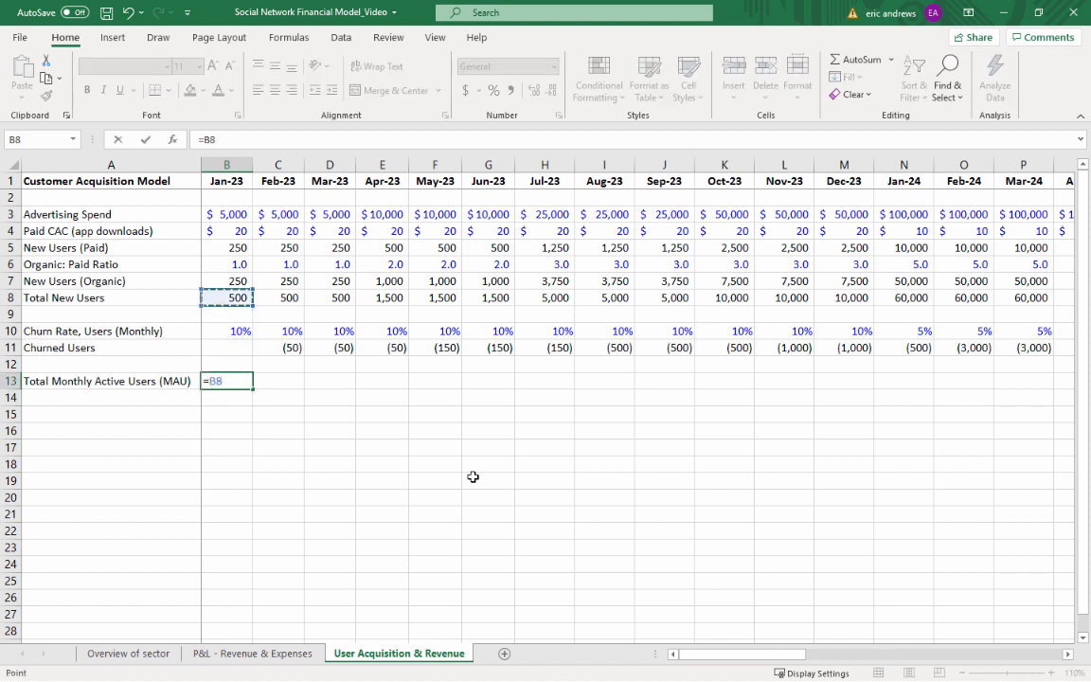
{"action": "type", "text": "+"}
{"action": "key", "text": "Up"}
{"action": "key", "text": "Up"}
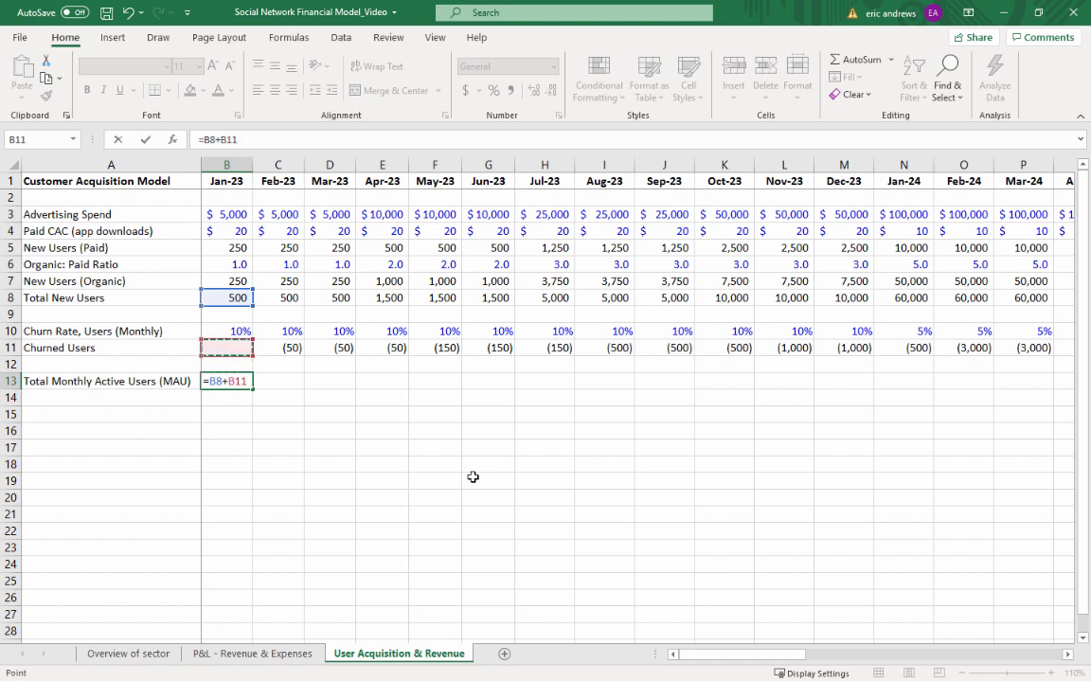
{"action": "key", "text": "Return"}
{"action": "key", "text": "Up"}
Calculate the Feb-23 monthly active users in C13 as prior-month MAU plus total new users plus churned users (=B13+C8+C11)
{"action": "key", "text": "Right"}
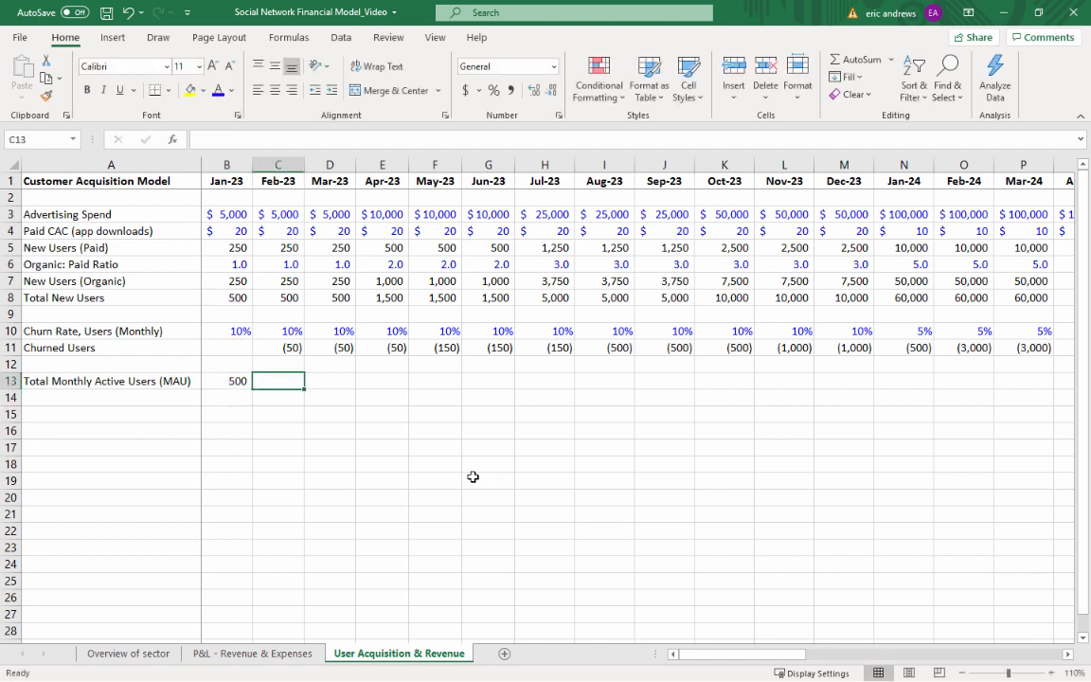
{"action": "type", "text": "="}
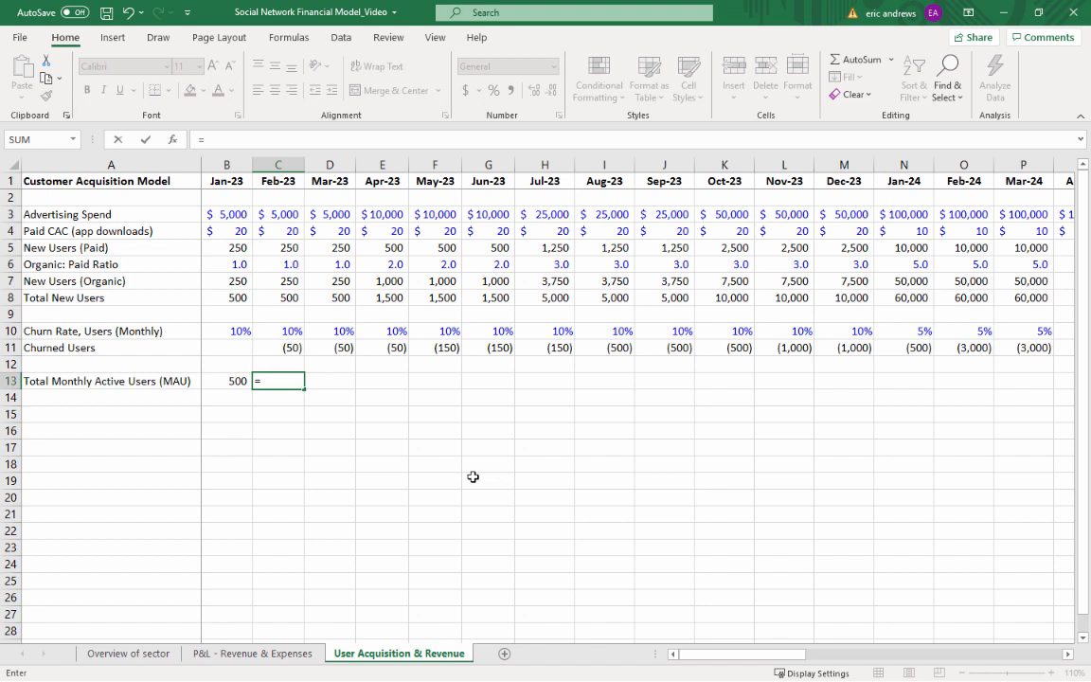
{"action": "key", "text": "Left"}
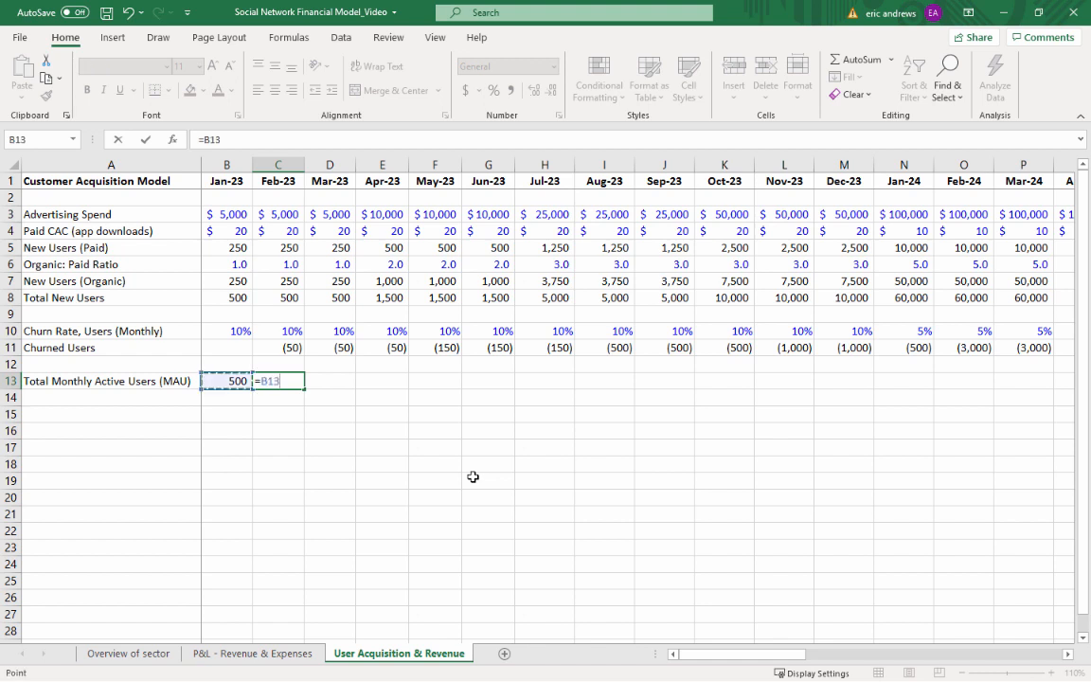
{"action": "type", "text": "+"}
{"action": "key", "text": "Up"}
{"action": "key", "text": "Up"}
{"action": "key", "text": "Up"}
{"action": "key", "text": "Up"}
{"action": "key", "text": "Up"}
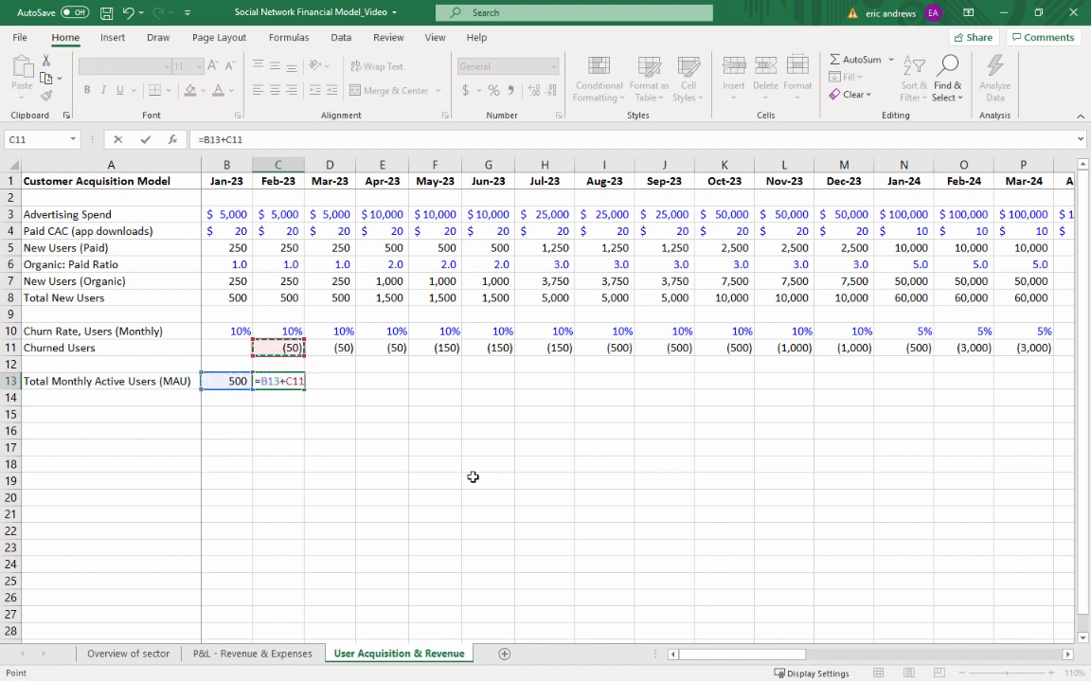
{"action": "type", "text": "+"}
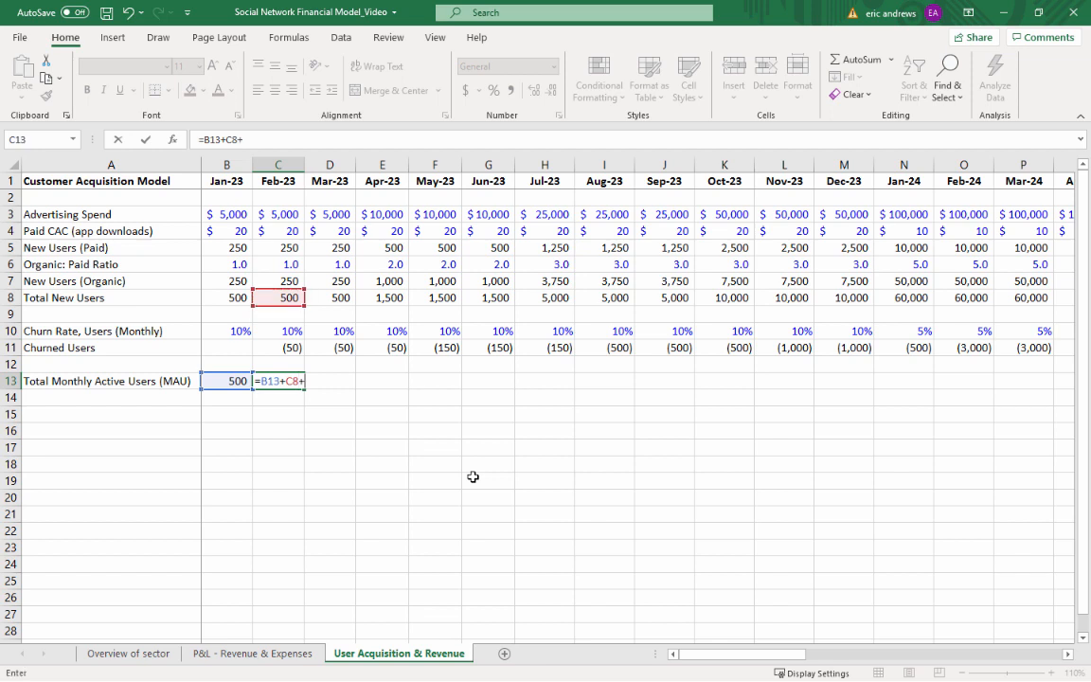
{"action": "key", "text": "Down"}
{"action": "key", "text": "Down"}
{"action": "key", "text": "Down"}
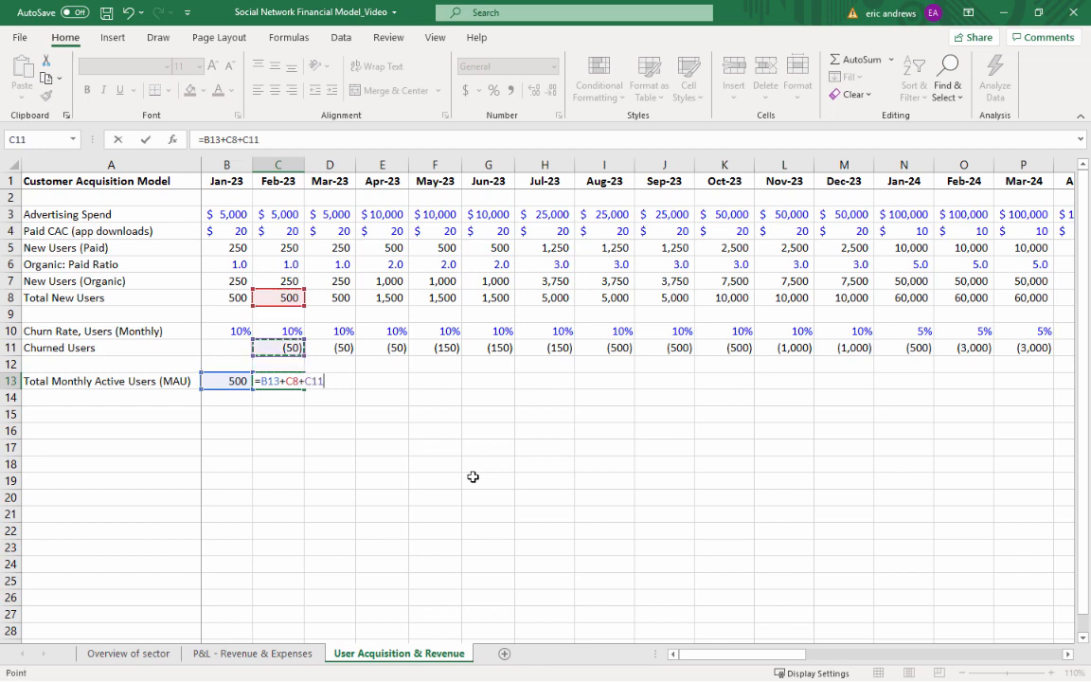
{"action": "key", "text": "Return"}
{"action": "key", "text": "Up"}
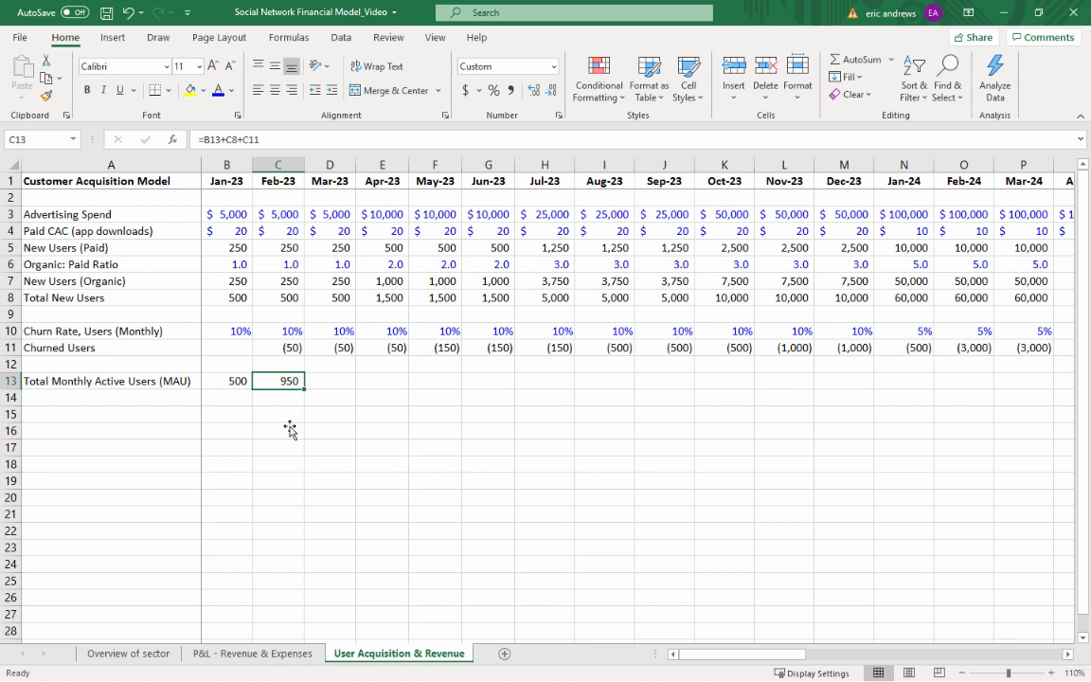
Check the cells feeding the Feb-23 MAU formula and copy it across row 13 from Mar-23 through Dec-25
{"action": "left_click", "coordinate": [232, 295]}
{"action": "left_click", "coordinate": [273, 299]}
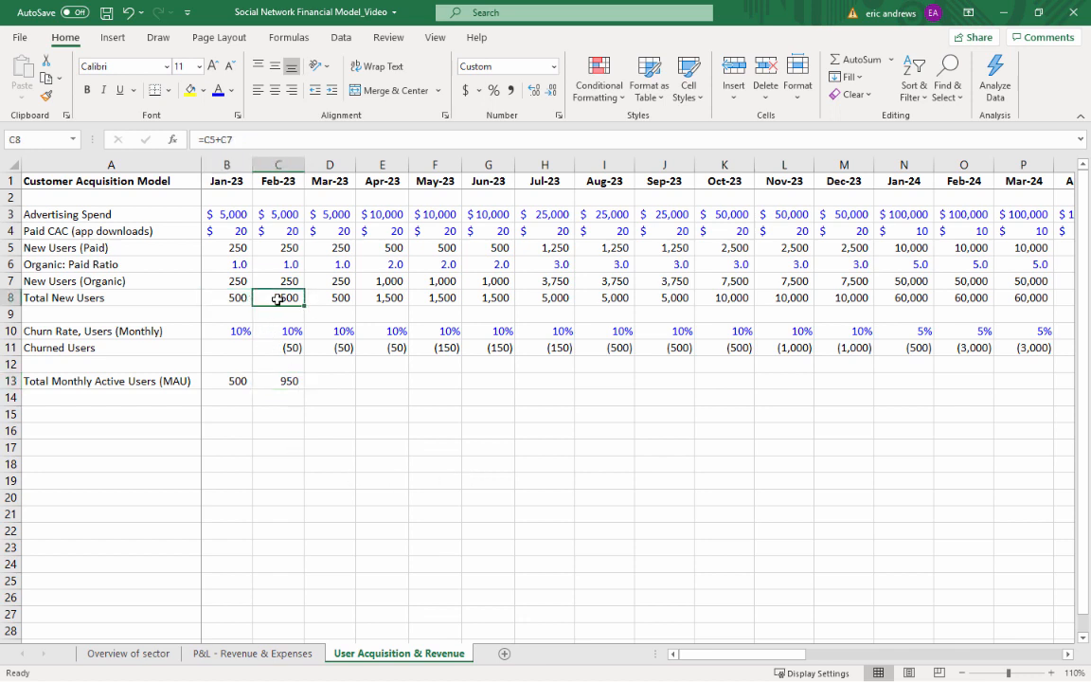
{"action": "left_click", "coordinate": [289, 348]}
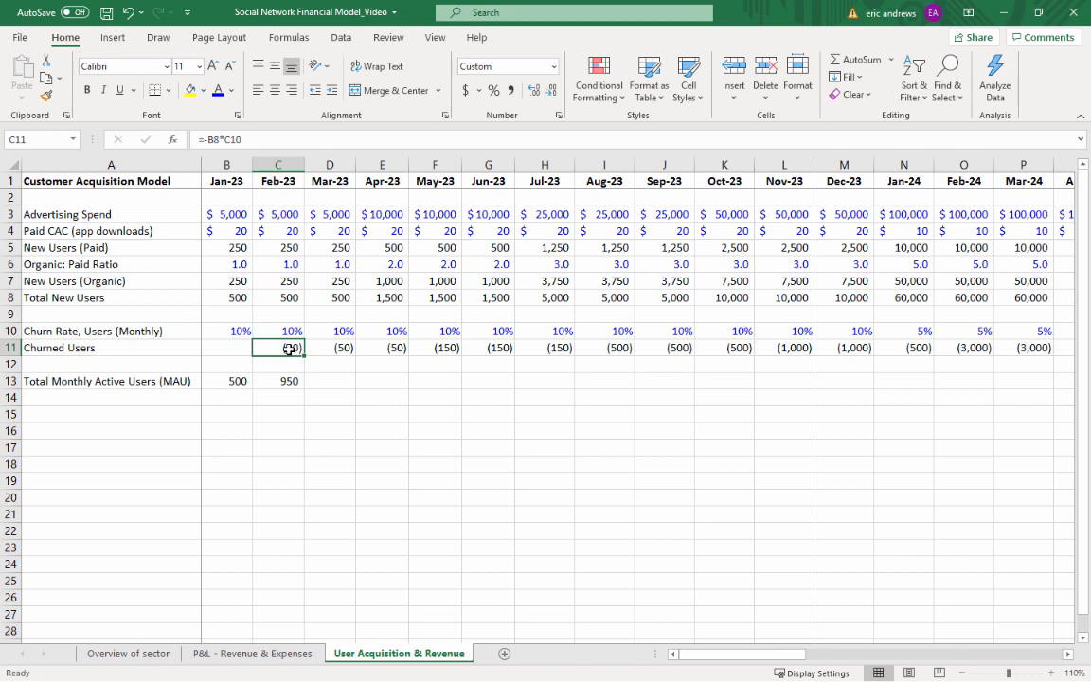
{"action": "left_click", "coordinate": [281, 382]}
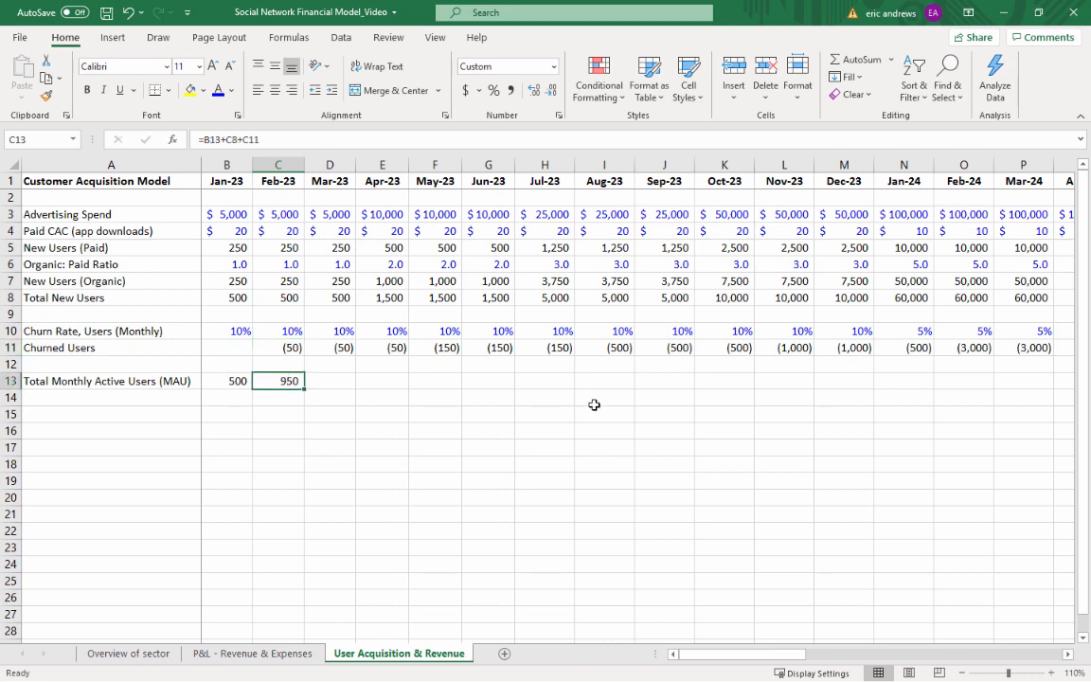
{"action": "key", "text": "ctrl+c"}
{"action": "key", "text": "Right"}
{"action": "key", "text": "shift+Right"}
{"action": "key", "text": "shift+Right"}
{"action": "key", "text": "shift+Right"}
{"action": "key", "text": "shift+Right"}
{"action": "key", "text": "shift+Right"}
{"action": "key", "text": "shift+Right"}
{"action": "key", "text": "shift+Right"}
{"action": "key", "text": "shift+Right"}
{"action": "key", "text": "shift+Right"}
{"action": "key", "text": "shift+Right"}
{"action": "key", "text": "shift+Right"}
{"action": "key", "text": "shift+Right"}
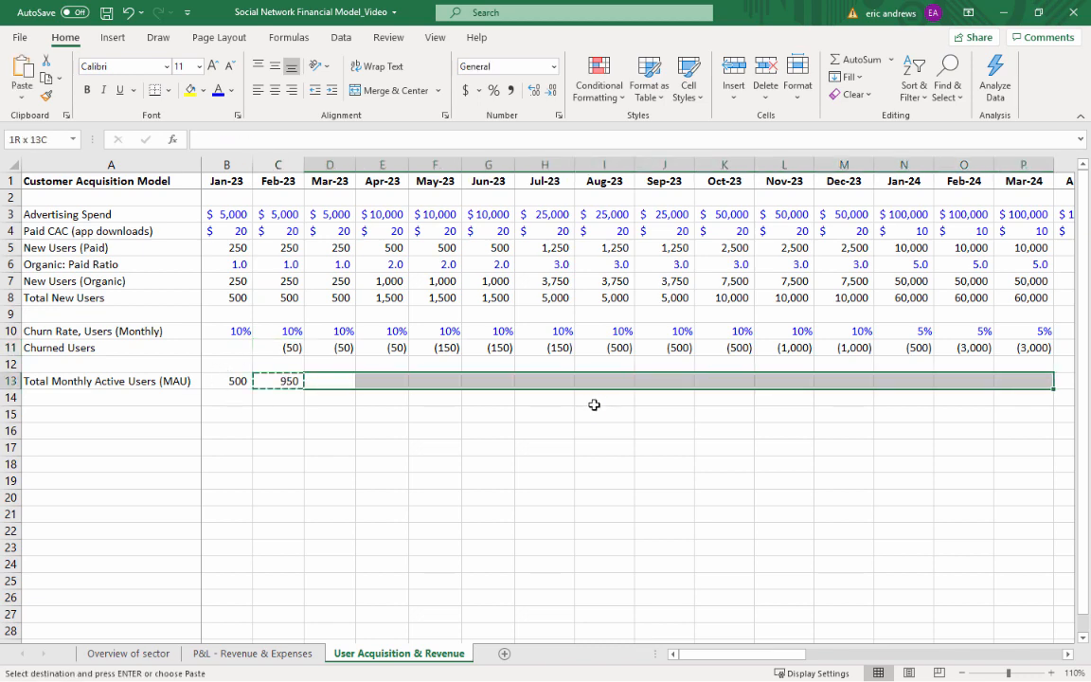
{"action": "key", "text": "shift+Right"}
{"action": "key", "text": "shift+Right"}
{"action": "key", "text": "shift+Right"}
{"action": "key", "text": "shift+Right"}
{"action": "key", "text": "shift+Right"}
{"action": "key", "text": "shift+Right"}
{"action": "key", "text": "shift+Right"}
{"action": "key", "text": "shift+Right"}
{"action": "key", "text": "shift+Right"}
{"action": "key", "text": "shift+Right"}
{"action": "key", "text": "shift+Right"}
{"action": "key", "text": "shift+Right"}
{"action": "key", "text": "shift+Right"}
{"action": "key", "text": "shift+Right"}
{"action": "key", "text": "shift+Right"}
{"action": "key", "text": "shift+Right"}
{"action": "key", "text": "shift+Right"}
{"action": "key", "text": "shift+Right"}
{"action": "key", "text": "shift+Right"}
{"action": "key", "text": "shift+Right"}
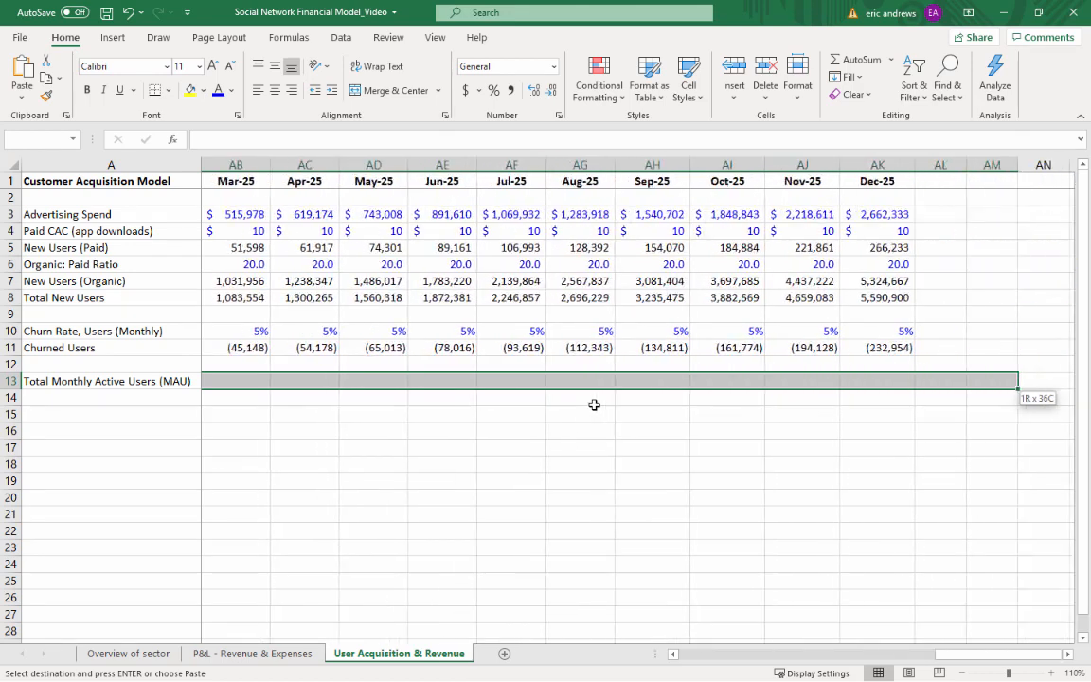
{"action": "key", "text": "shift+Left"}
{"action": "key", "text": "shift+Left"}
{"action": "key", "text": "ctrl+v"}
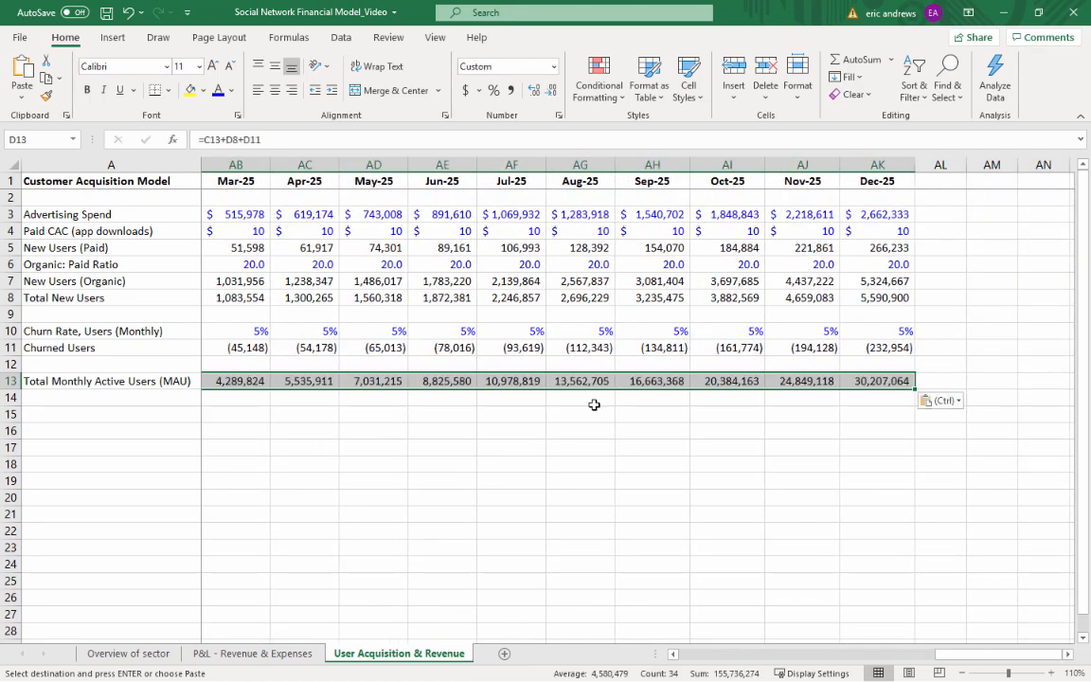
{"action": "key", "text": "Escape"}
Review the projected monthly active users along row 13 through Dec-25
{"action": "key", "text": "Right"}
{"action": "key", "text": "Right"}
{"action": "key", "text": "Right"}
{"action": "key", "text": "Right"}
{"action": "key", "text": "Right"}
{"action": "key", "text": "Right"}
{"action": "key", "text": "Right"}
{"action": "key", "text": "Right"}
{"action": "key", "text": "Right"}
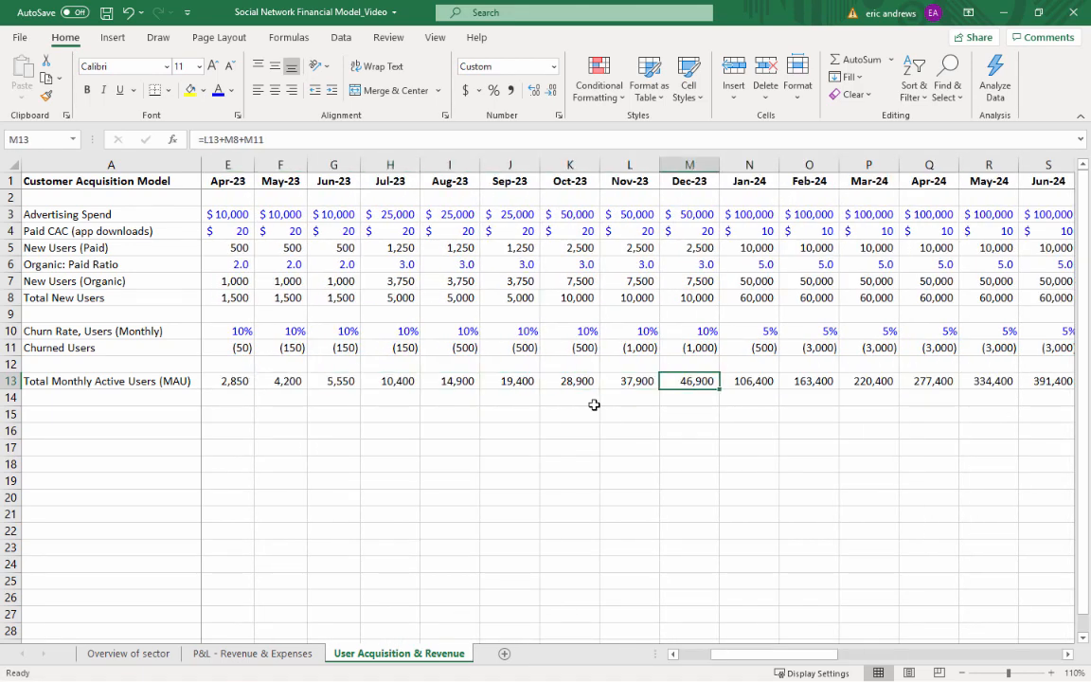
{"action": "key", "text": "Right"}
{"action": "key", "text": "Right"}
{"action": "key", "text": "Right"}
{"action": "key", "text": "Right"}
{"action": "key", "text": "ctrl+Right"}
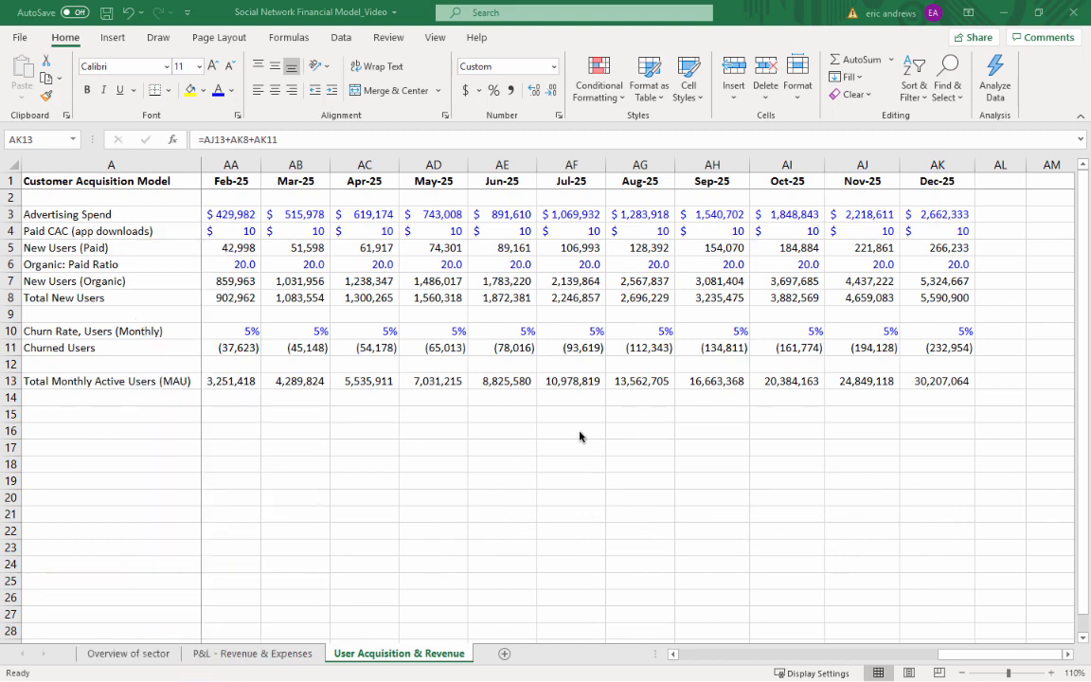
{"action": "left_click", "coordinate": [919, 382]}
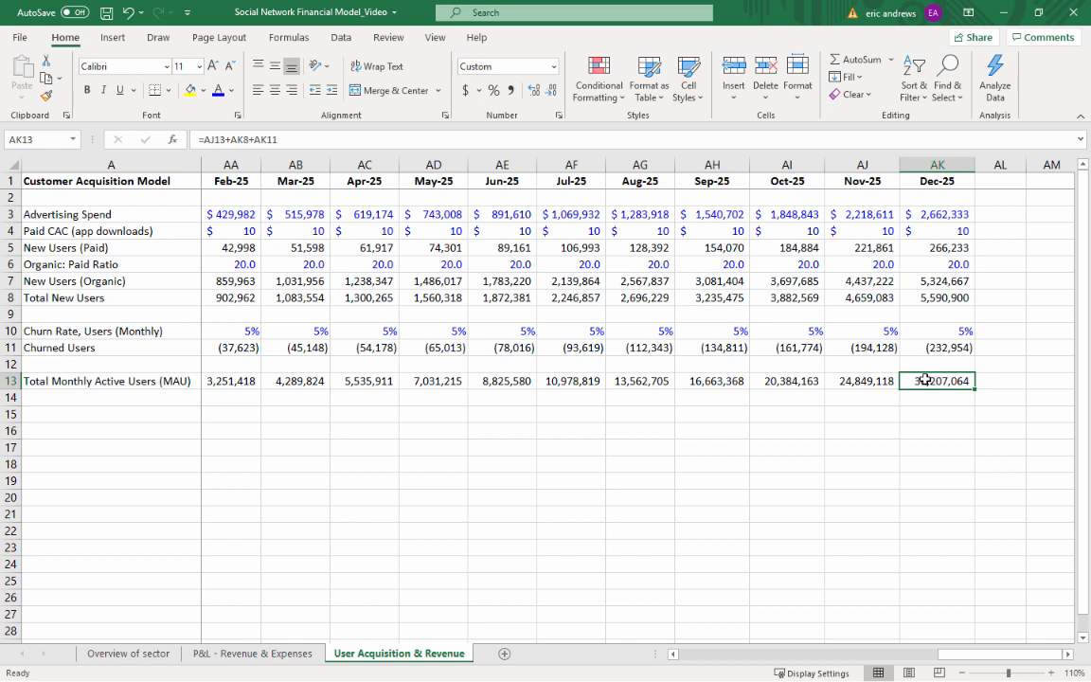
{"action": "left_click", "coordinate": [935, 411]}
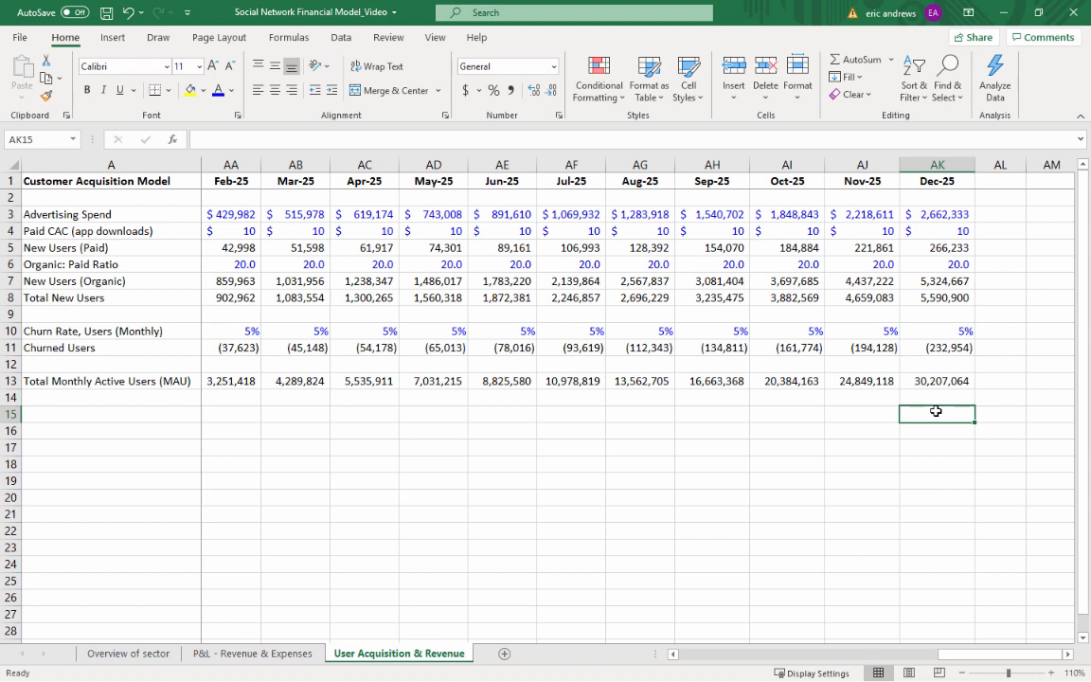
{"action": "left_click", "coordinate": [941, 381]}
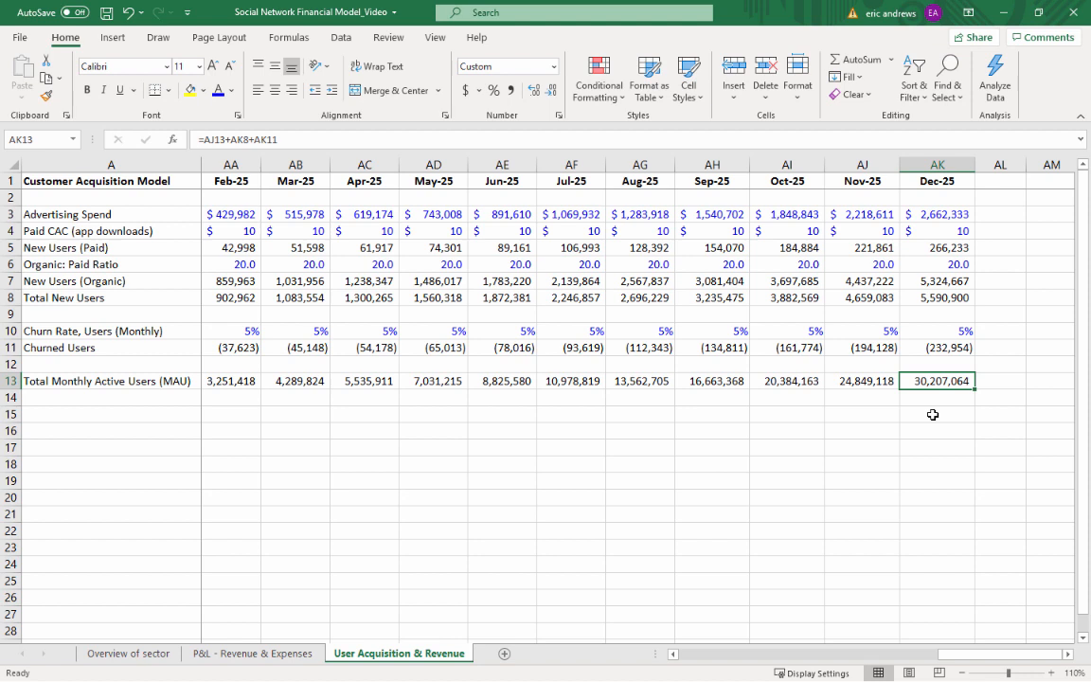
{"action": "key", "text": "Left"}
{"action": "key", "text": "Left"}
{"action": "key", "text": "Left"}
{"action": "key", "text": "Left"}
{"action": "key", "text": "Left"}
{"action": "key", "text": "Left"}
{"action": "key", "text": "Left"}
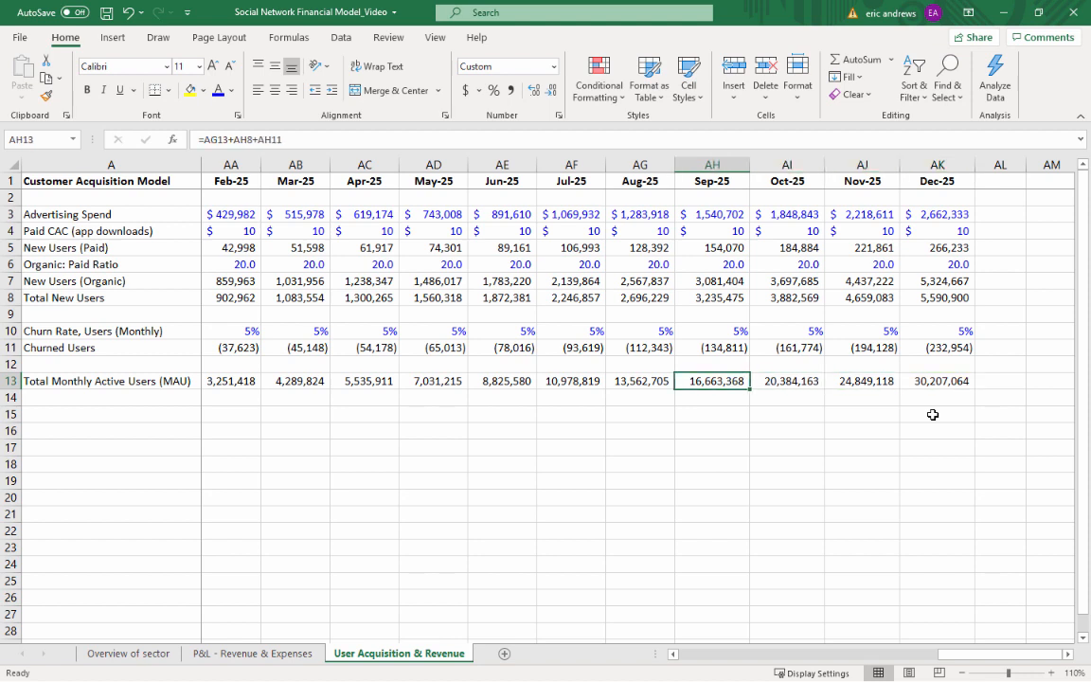
{"action": "key", "text": "Left"}
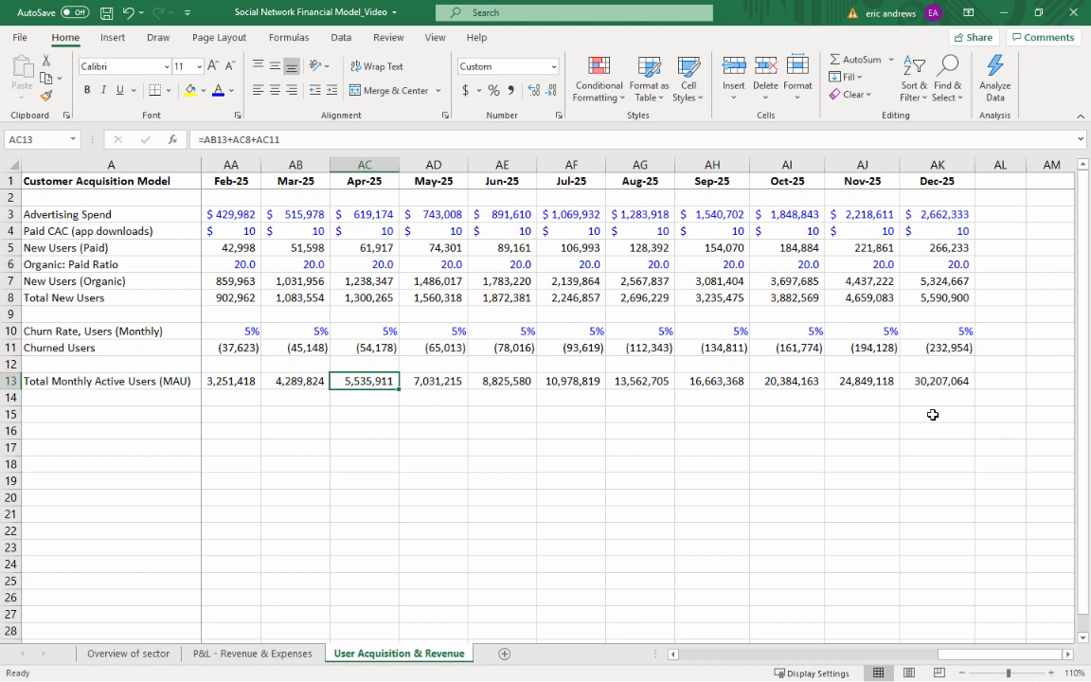
Label cell A15 "Average Log Ins (sessions) / Month", leaving a blank row below Total Monthly Active Users
{"action": "key", "text": "ctrl+Left"}
{"action": "key", "text": "Right"}
{"action": "key", "text": "Down"}
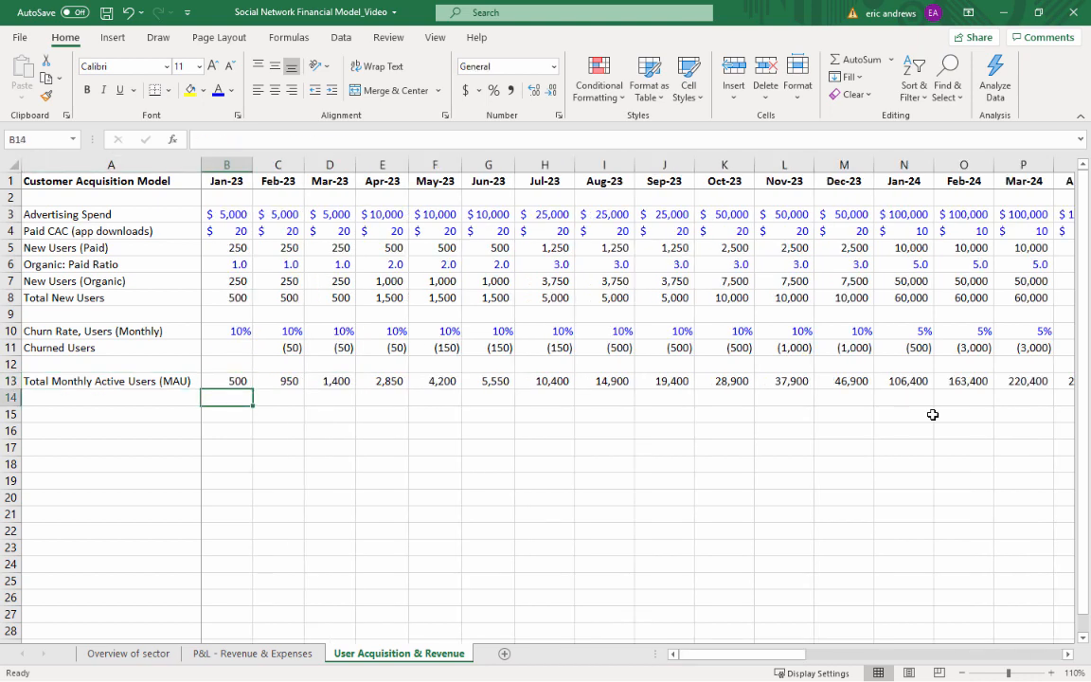
{"action": "key", "text": "Down"}
{"action": "key", "text": "Left"}
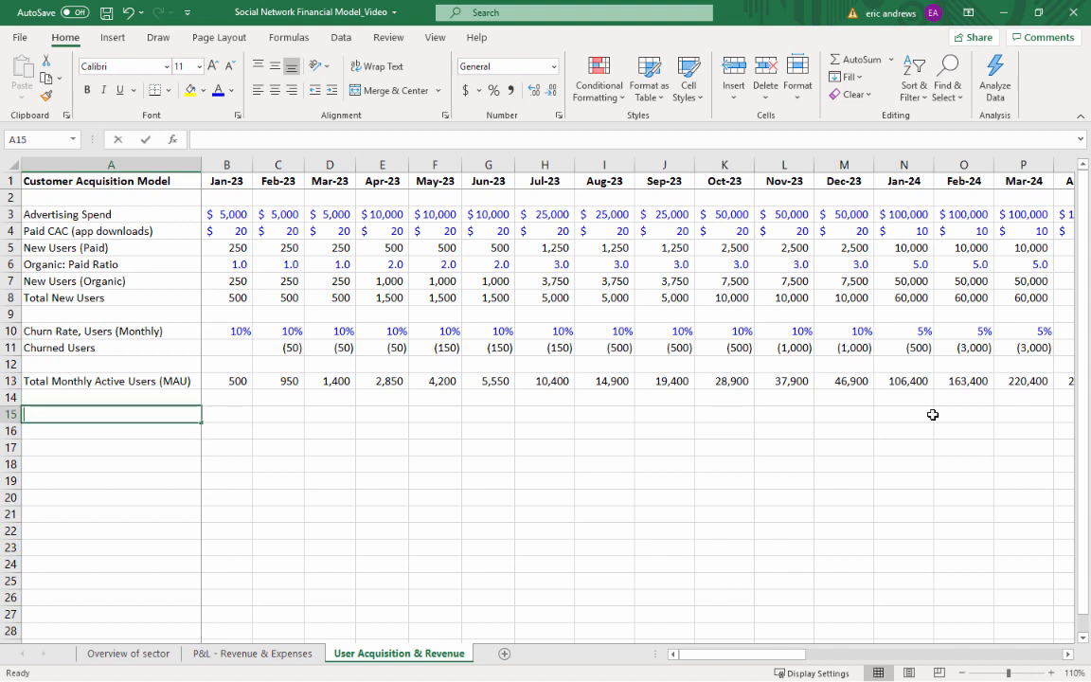
{"action": "type", "text": "Average Lo"}
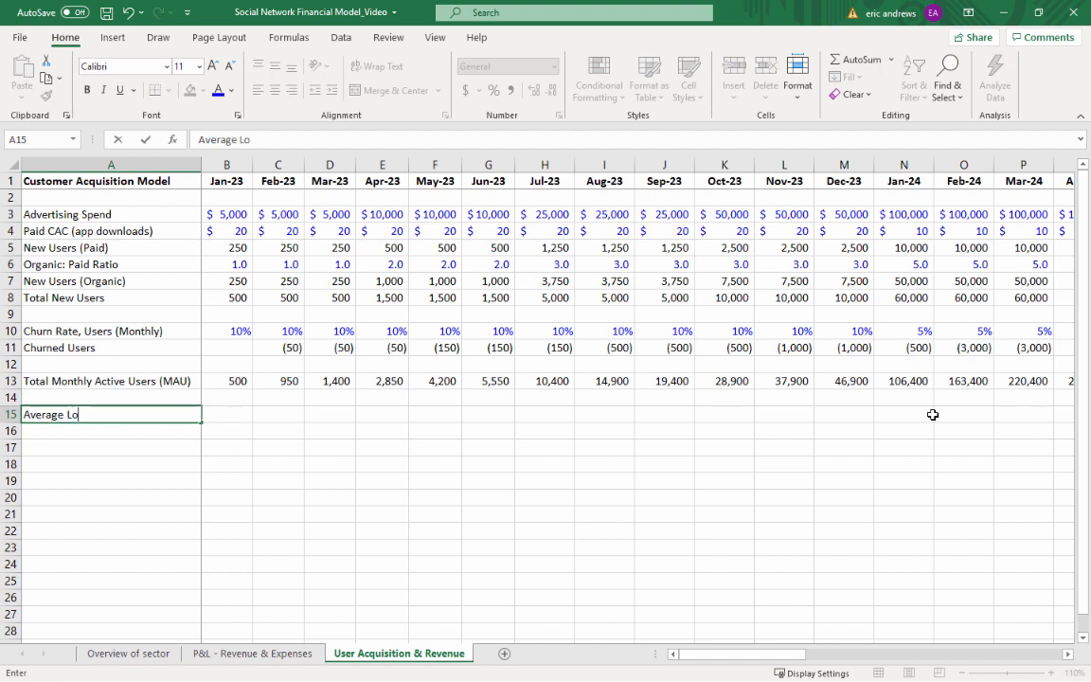
{"action": "type", "text": "g Ins (sessions) / Month"}
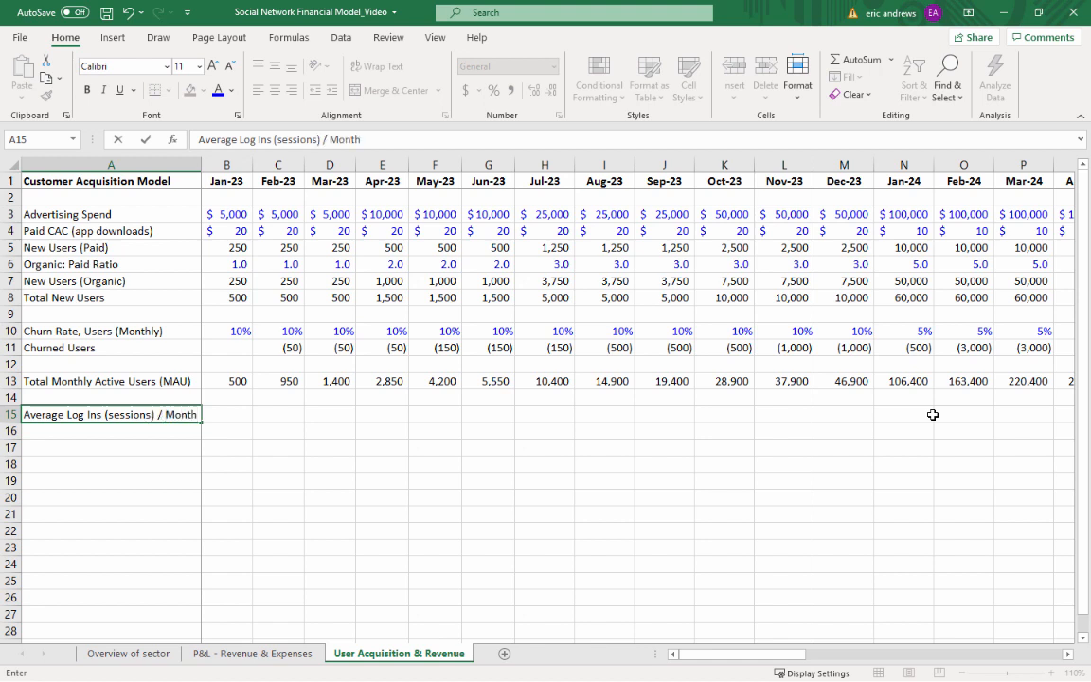
{"action": "key", "text": "Tab"}
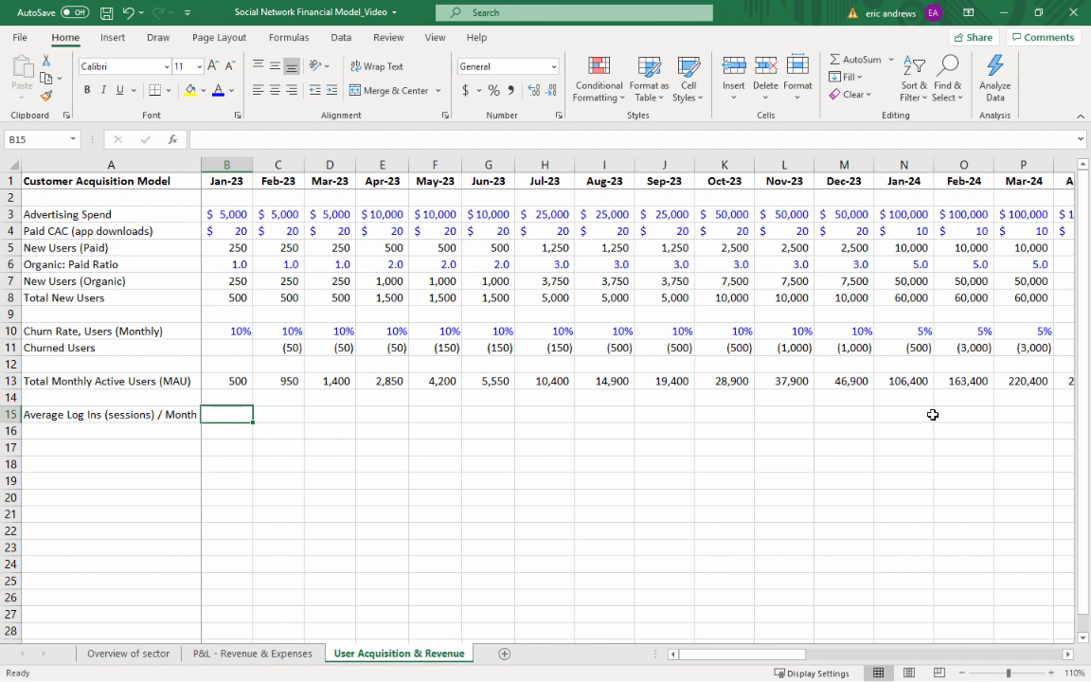
Enter 25 as the Jan-23 average log ins per month in B15 and color it blue as an input
{"action": "type", "text": "25"}
{"action": "key", "text": "ctrl+Return"}
{"action": "left_click", "coordinate": [218, 92]}
Label cell A16 "Average Session Time (minutes)"
{"action": "key", "text": "Left"}
{"action": "key", "text": "Down"}
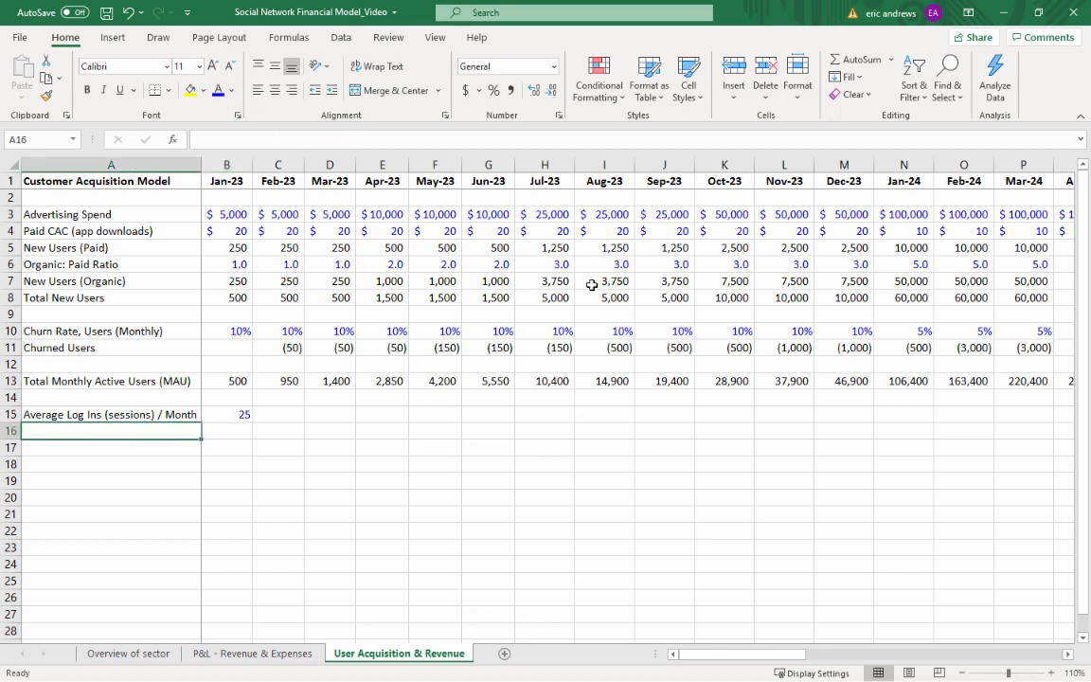
{"action": "type", "text": "Average S"}
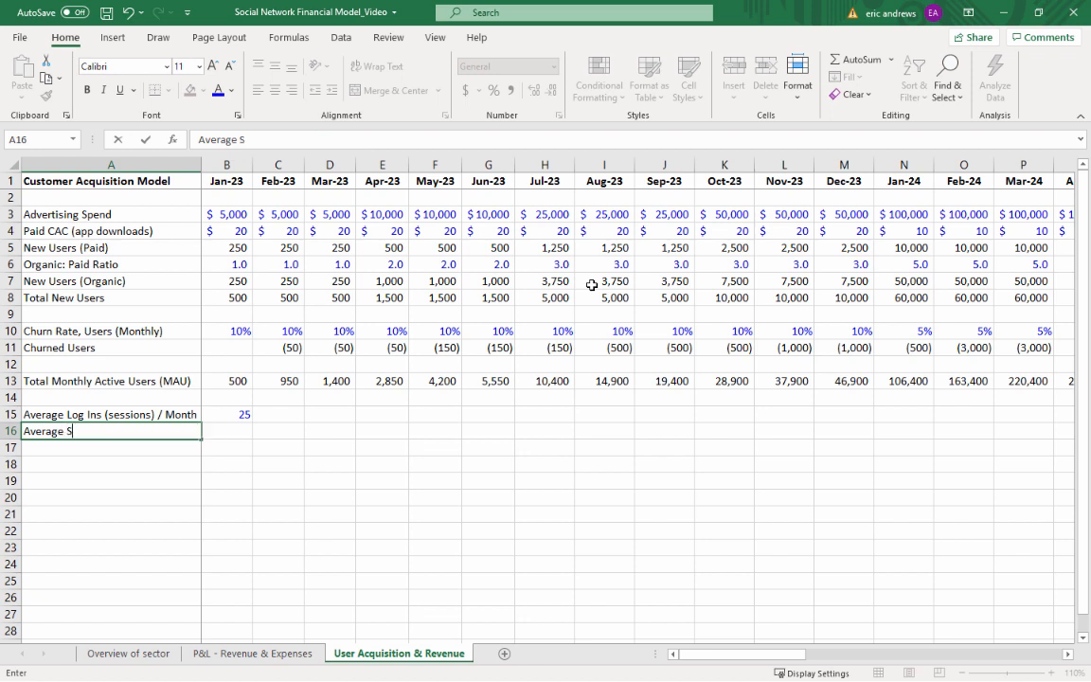
{"action": "type", "text": "ession Time (minutes)"}
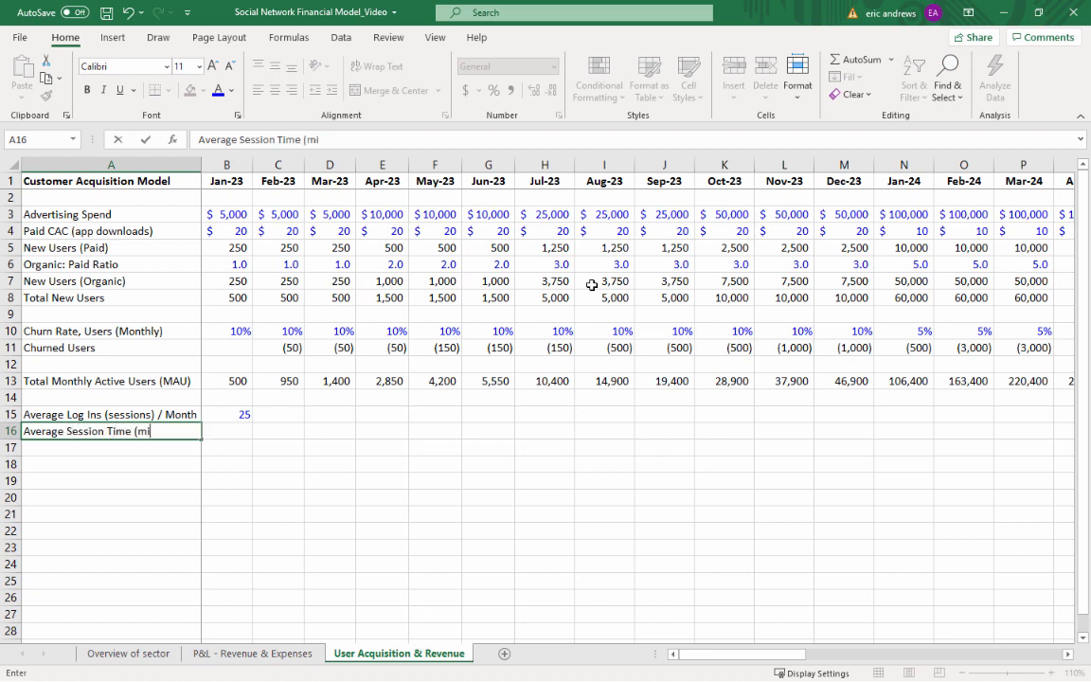
{"action": "key", "text": "Return"}
Enter 20 as the Jan-23 average session time in B16
{"action": "key", "text": "Up"}
{"action": "key", "text": "Up"}
{"action": "key", "text": "Right"}
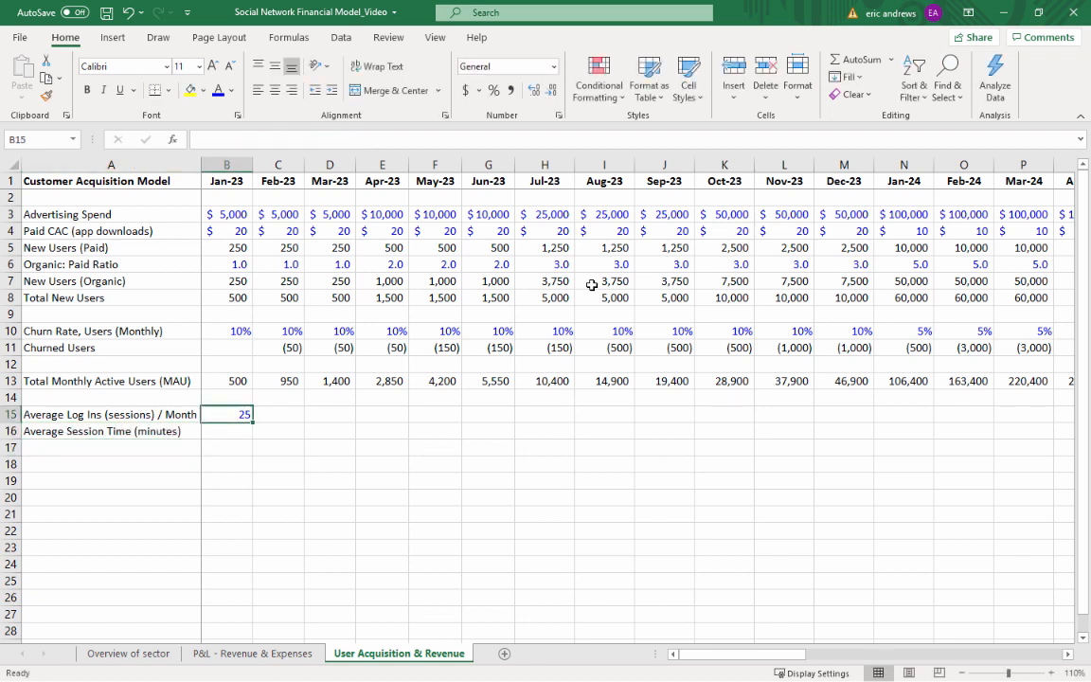
{"action": "key", "text": "Down"}
{"action": "key", "text": "ctrl+c"}
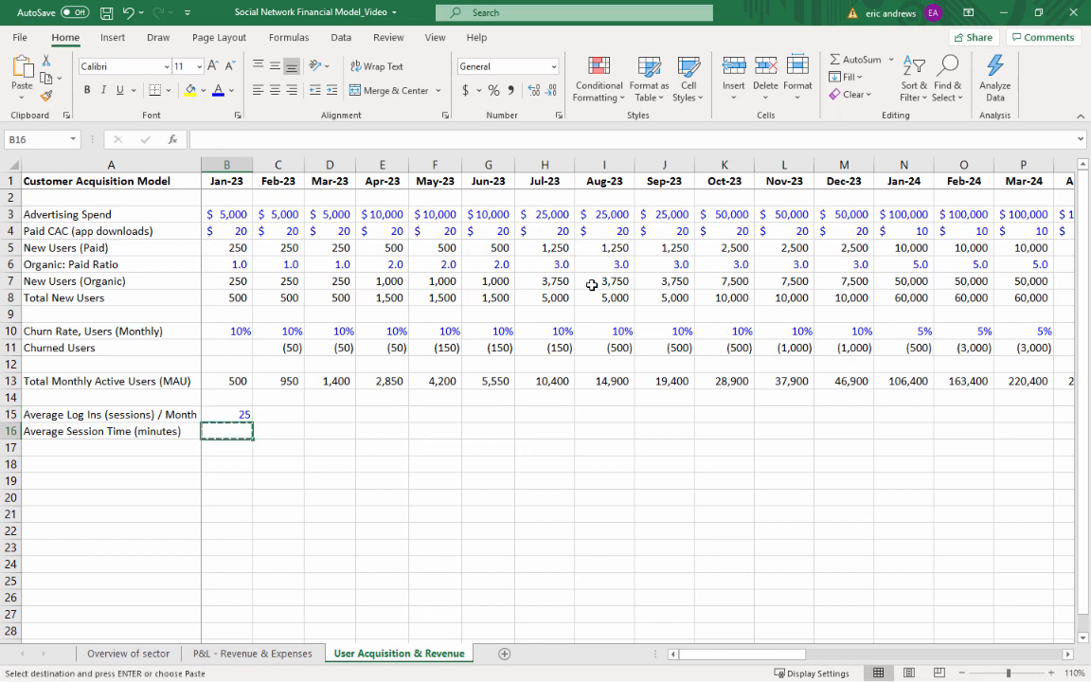
{"action": "key", "text": "ctrl+v"}
{"action": "type", "text": "20"}
{"action": "key", "text": "Return"}
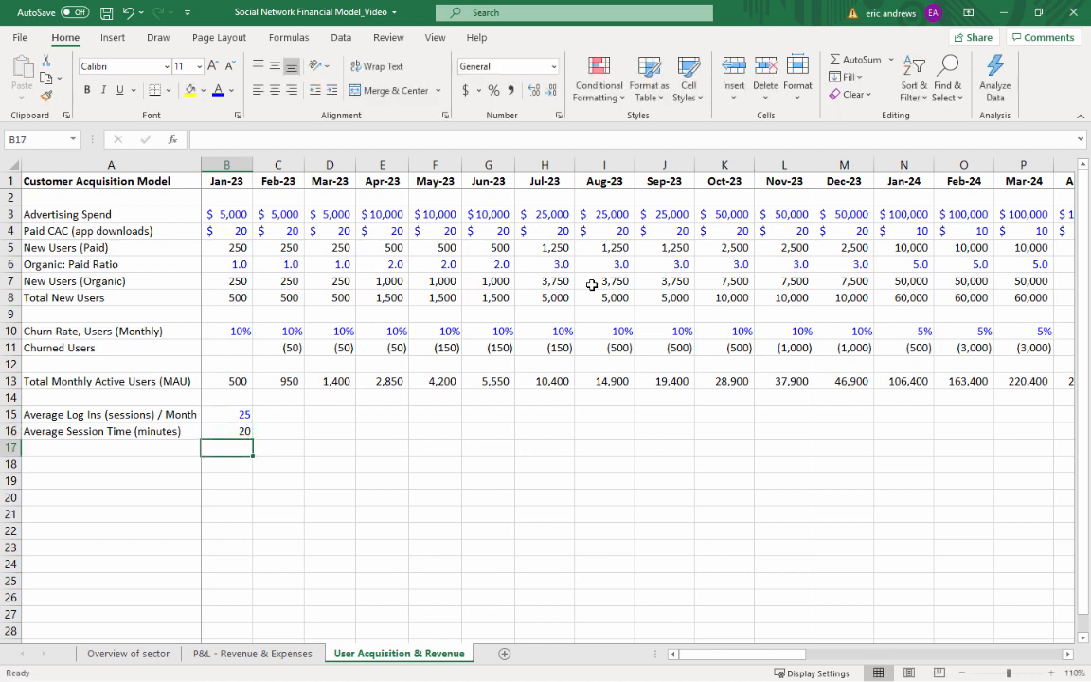
Match B16 to the blue input formatting of B15 while keeping its value of 20
{"action": "key", "text": "Up"}
{"action": "key", "text": "Up"}
{"action": "key", "text": "ctrl+c"}
{"action": "key", "text": "Down"}
{"action": "key", "text": "ctrl+v"}
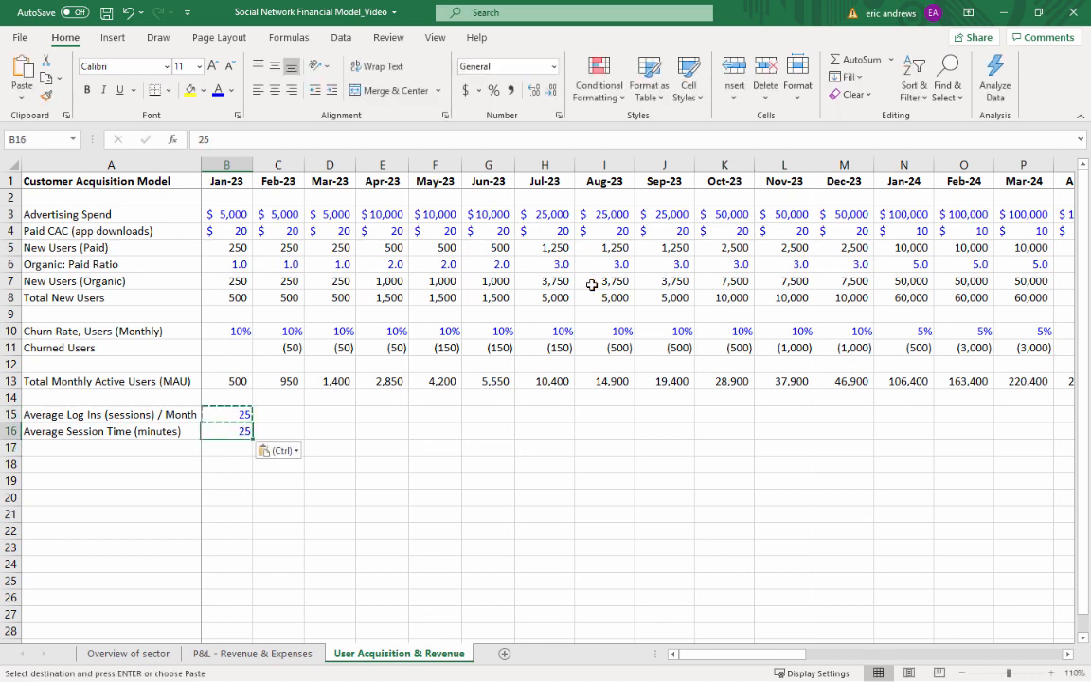
{"action": "key", "text": "ctrl+z"}
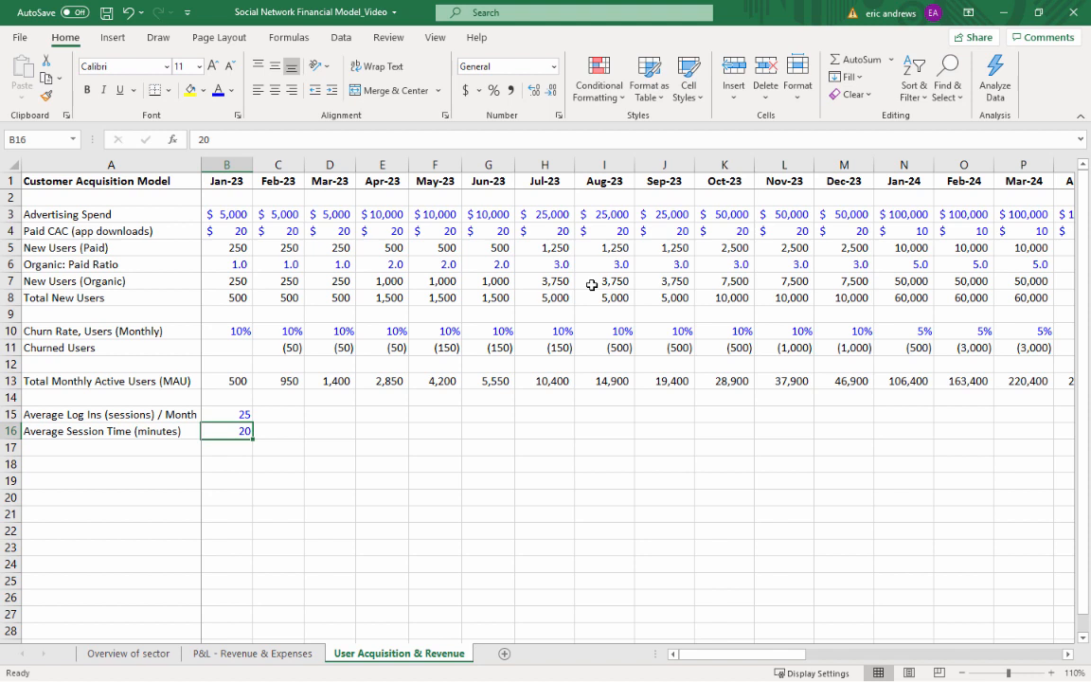
Label cell A17 "Ad impressions / Minute (ad load)"
{"action": "key", "text": "Left"}
{"action": "key", "text": "Right"}
{"action": "key", "text": "Left"}
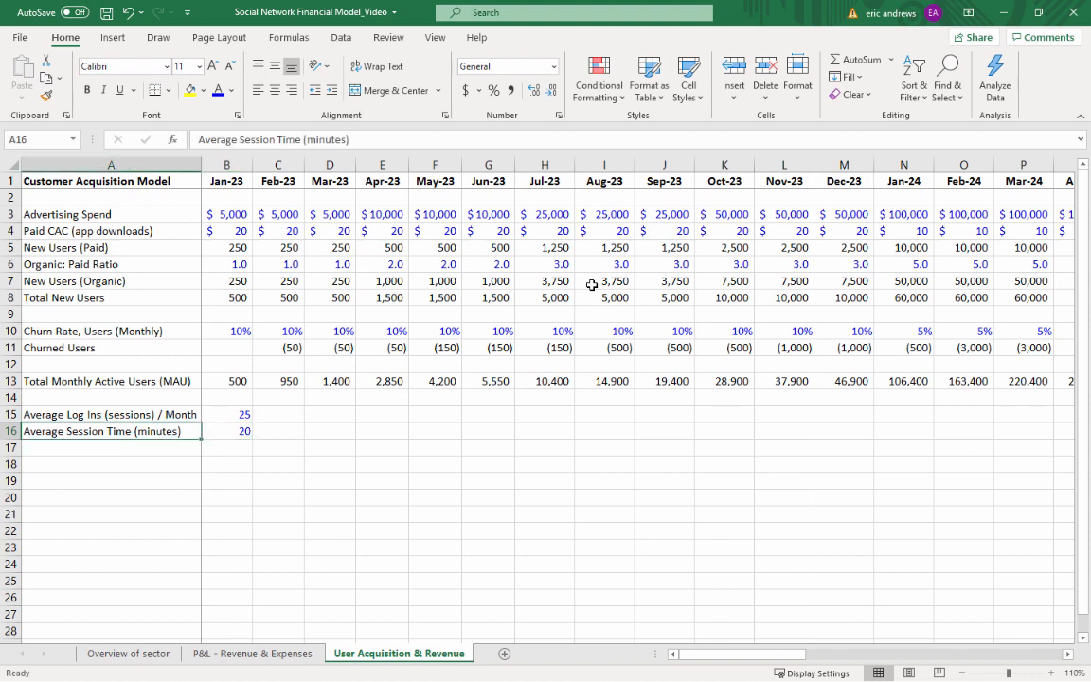
{"action": "key", "text": "Down"}
{"action": "type", "text": "Ad impres"}
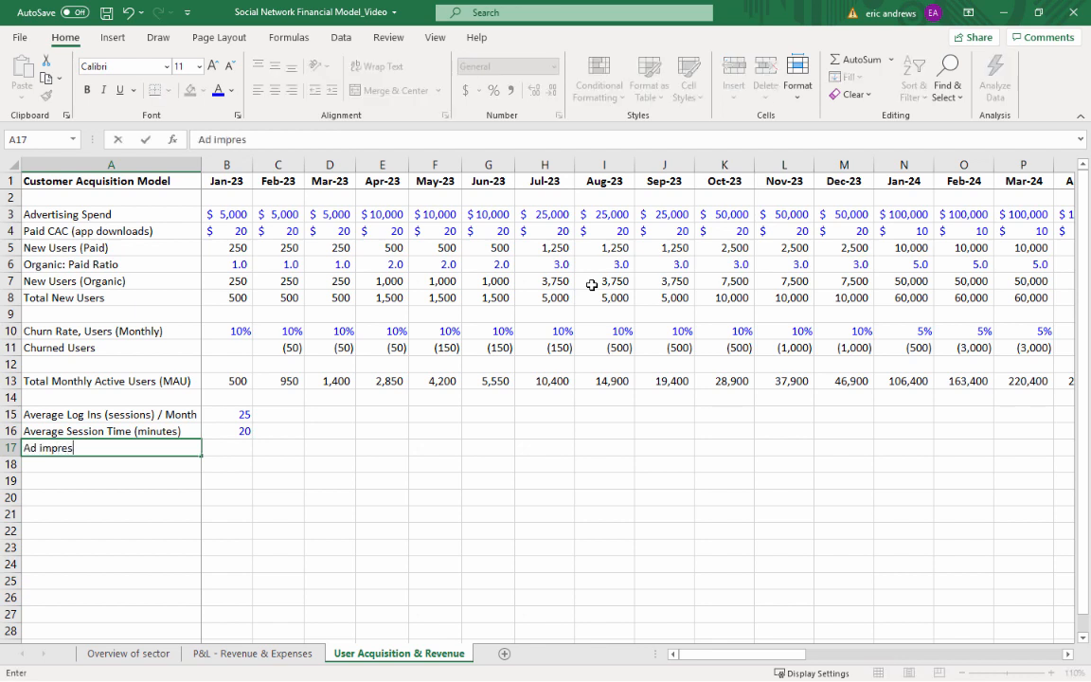
{"action": "type", "text": "sions / Minute "}
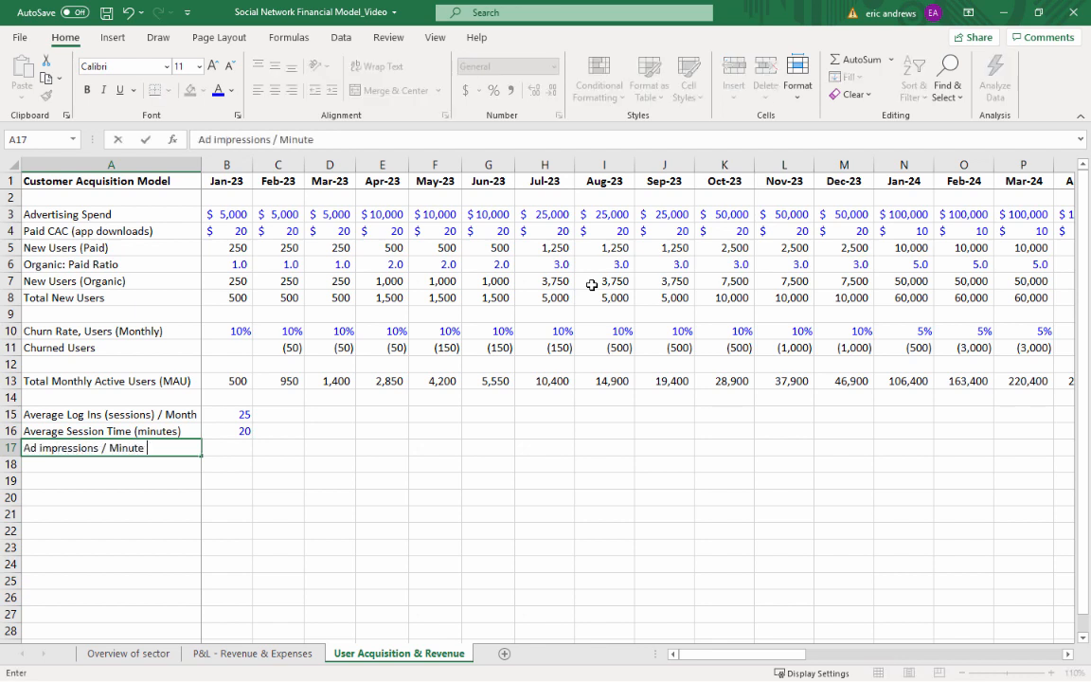
{"action": "type", "text": "(ad load)"}
Copy B16 into B17 to reuse its blue input formatting and enter 0.2 as the Jan-23 ad load
{"action": "key", "text": "Up"}
{"action": "key", "text": "Right"}
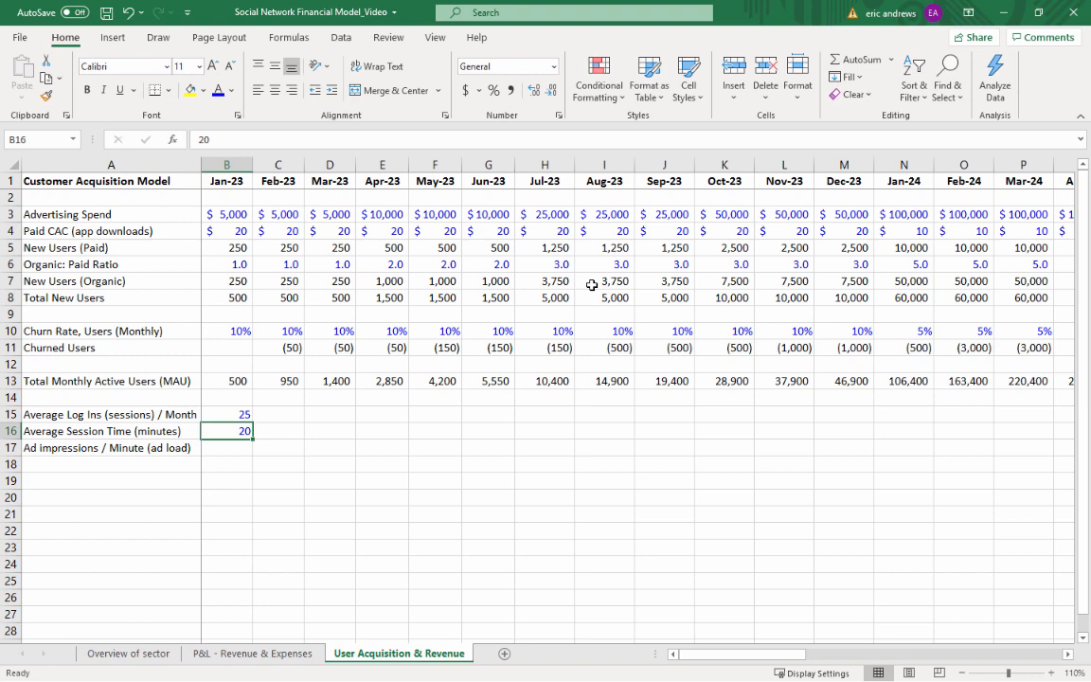
{"action": "key", "text": "Down"}
{"action": "key", "text": "Up"}
{"action": "key", "text": "ctrl+c"}
{"action": "key", "text": "Down"}
{"action": "key", "text": "ctrl+v"}
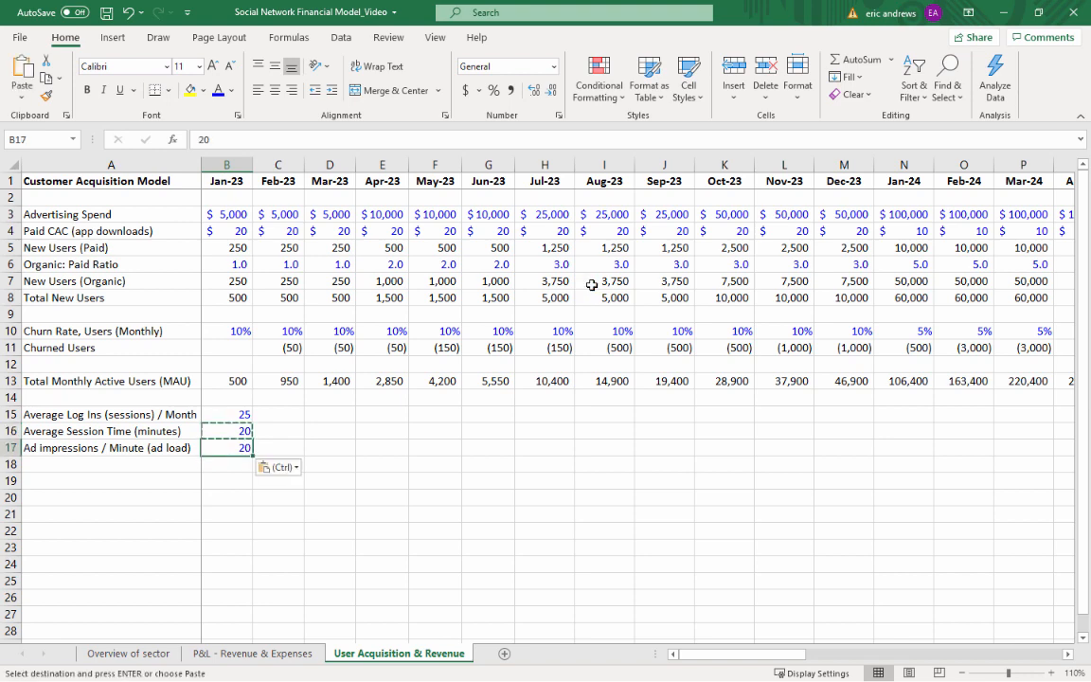
{"action": "type", "text": "0.2"}
{"action": "key", "text": "Return"}
{"action": "key", "text": "Up"}
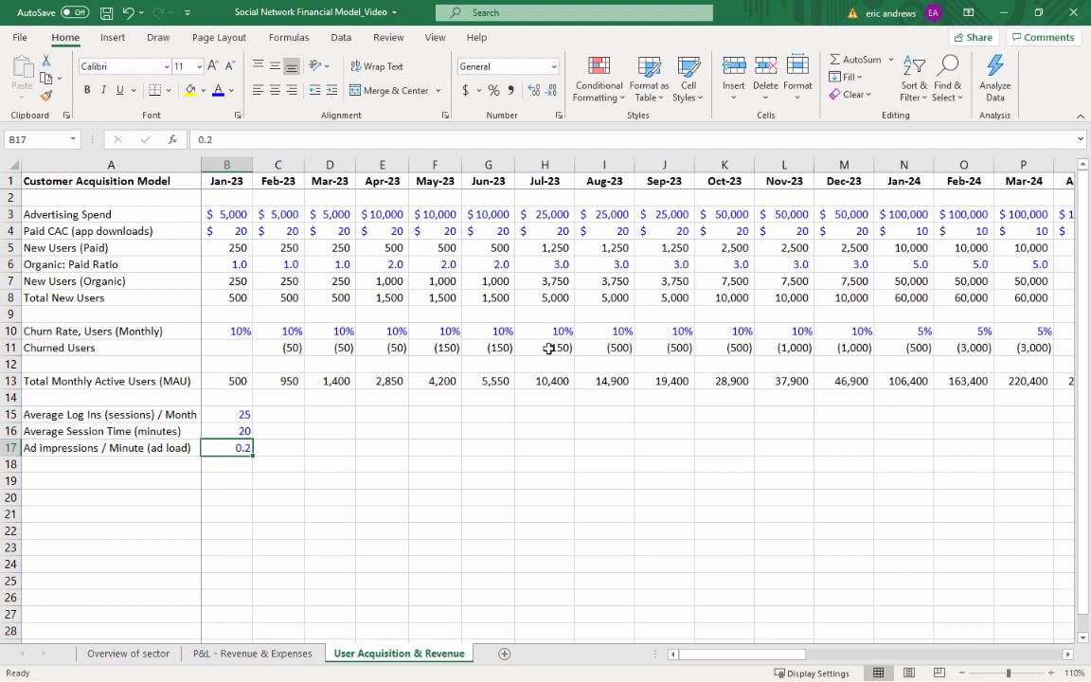
Express the Jan-23 ad load in B17 as the formula =1/5
{"action": "type", "text": "="}
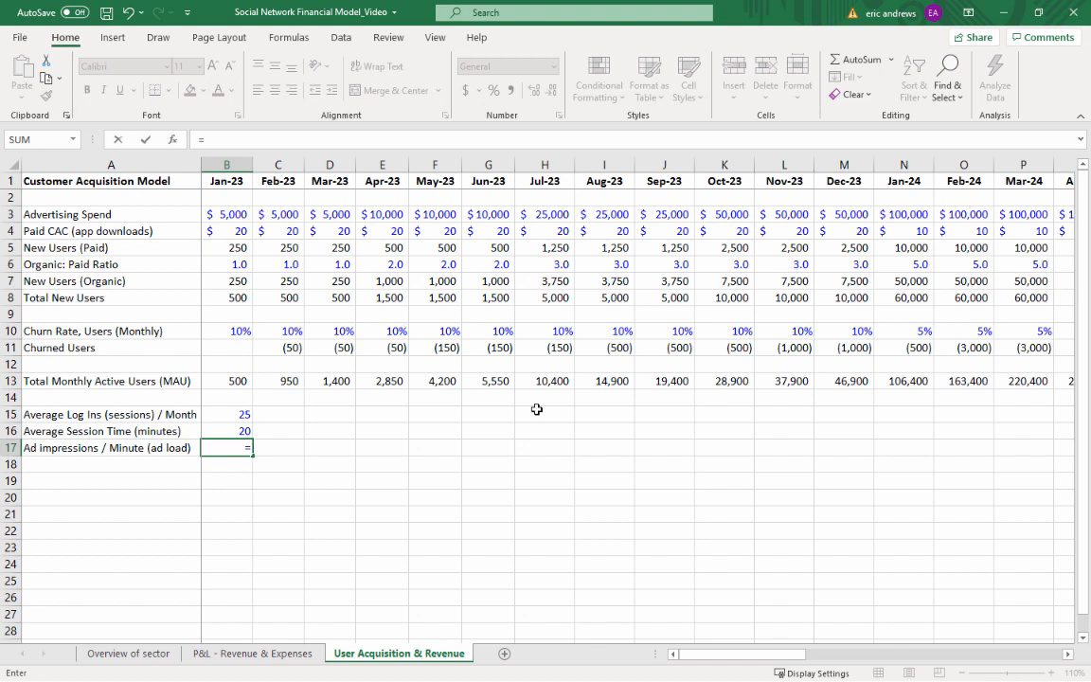
{"action": "type", "text": "1/5"}
{"action": "key", "text": "Return"}
{"action": "key", "text": "Up"}
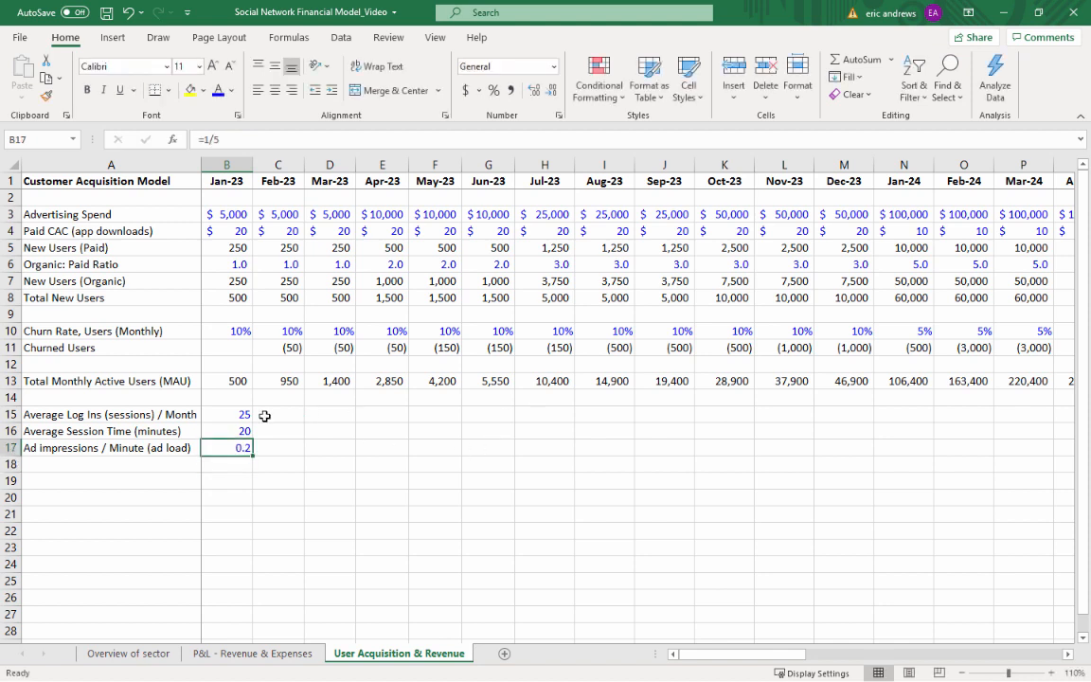
Label cell A18 "Ads Shows / User / Month"
{"action": "left_click", "coordinate": [242, 414]}
{"action": "left_click", "coordinate": [239, 432]}
{"action": "left_click", "coordinate": [228, 451]}
{"action": "key", "text": "Down"}
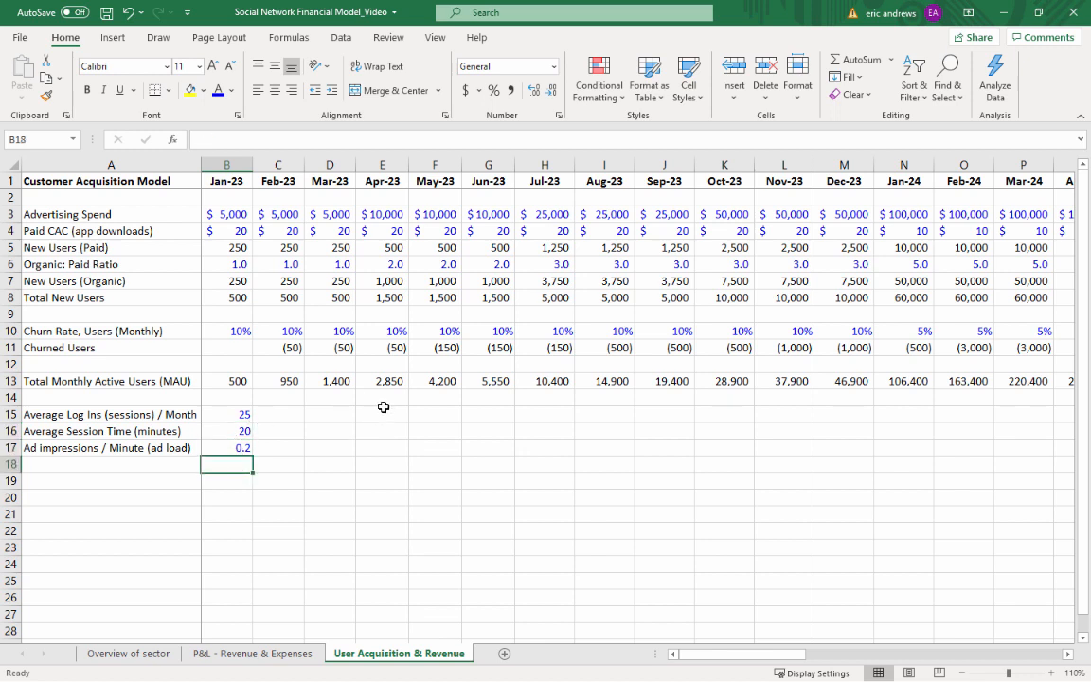
{"action": "key", "text": "Left"}
{"action": "type", "text": "Ads S"}
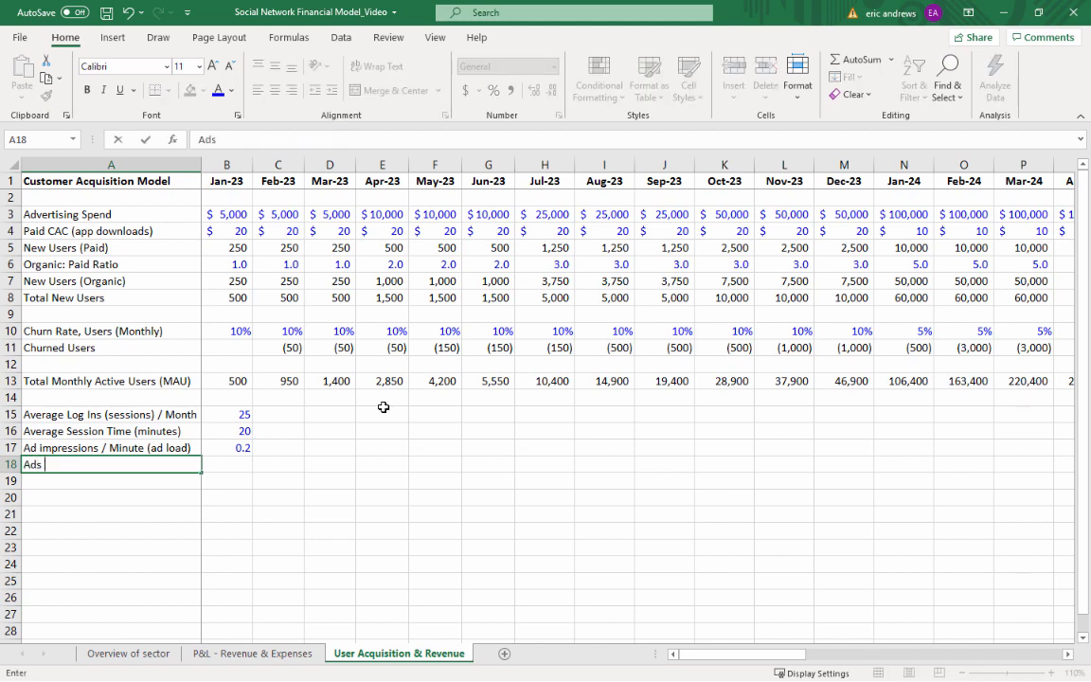
{"action": "type", "text": "s / User / Month"}
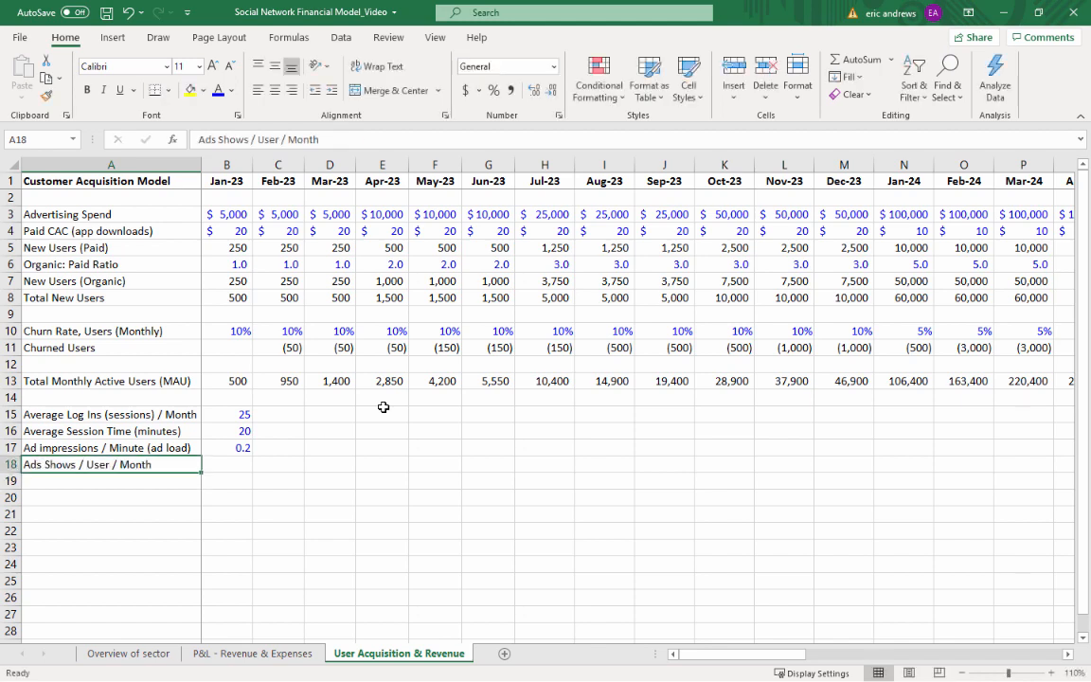
Calculate Jan-23 ads shown per user per month in B18 with the formula =B15*B16*B17
{"action": "key", "text": "Tab"}
{"action": "type", "text": "="}
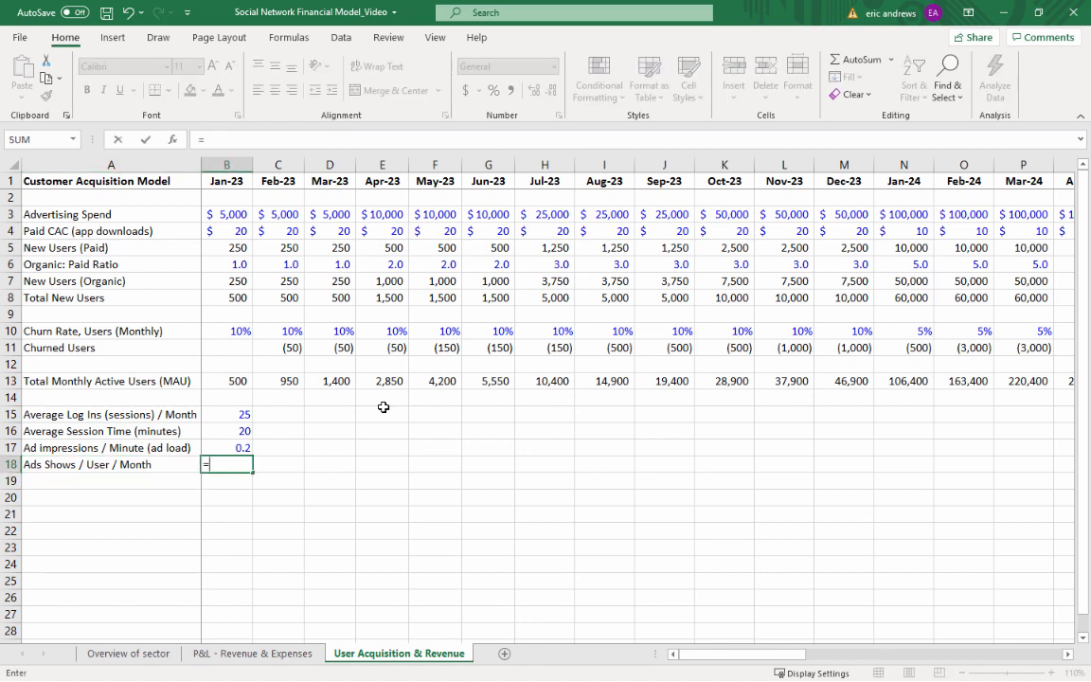
{"action": "key", "text": "Up"}
{"action": "key", "text": "Up"}
{"action": "key", "text": "Up"}
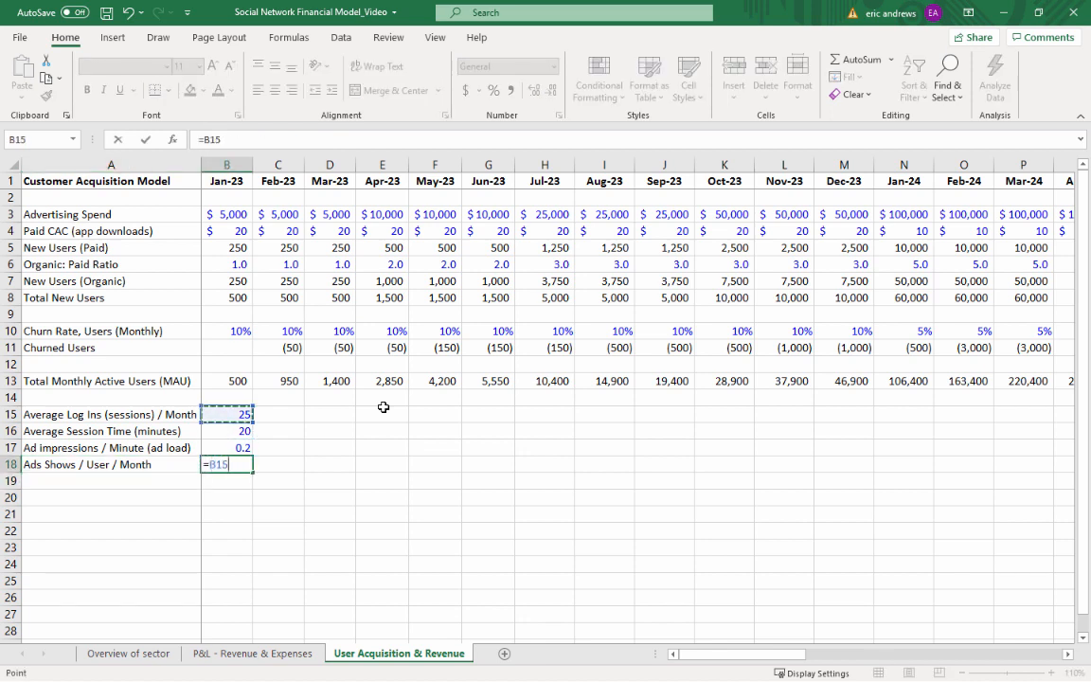
{"action": "type", "text": "*"}
{"action": "key", "text": "Up"}
{"action": "key", "text": "Up"}
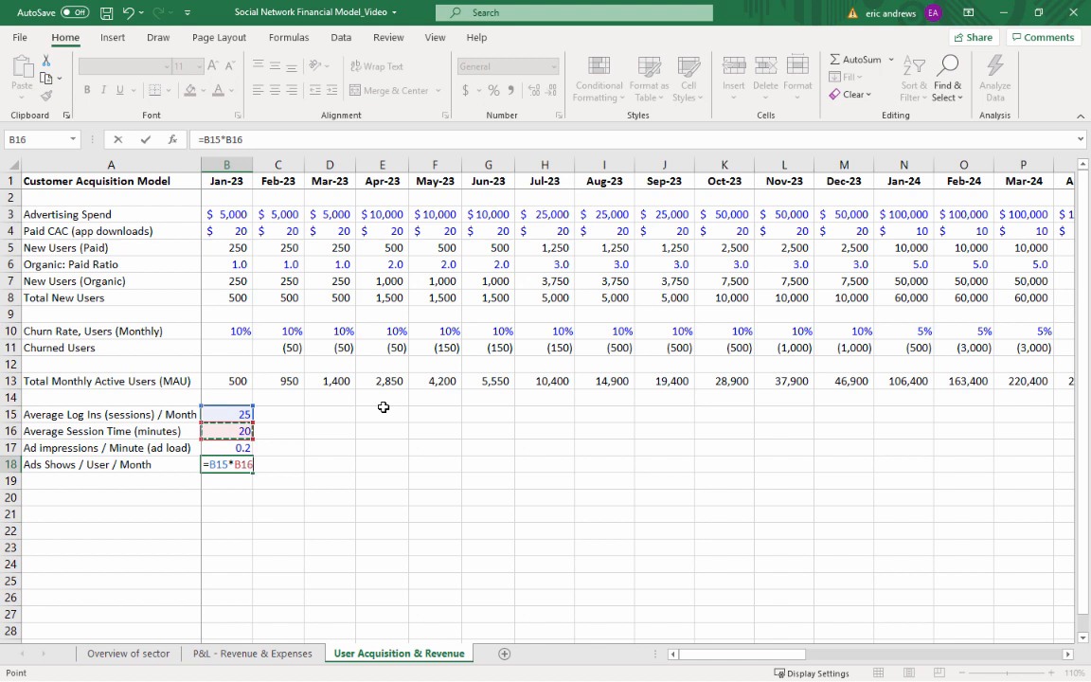
{"action": "type", "text": "*"}
{"action": "key", "text": "Up"}
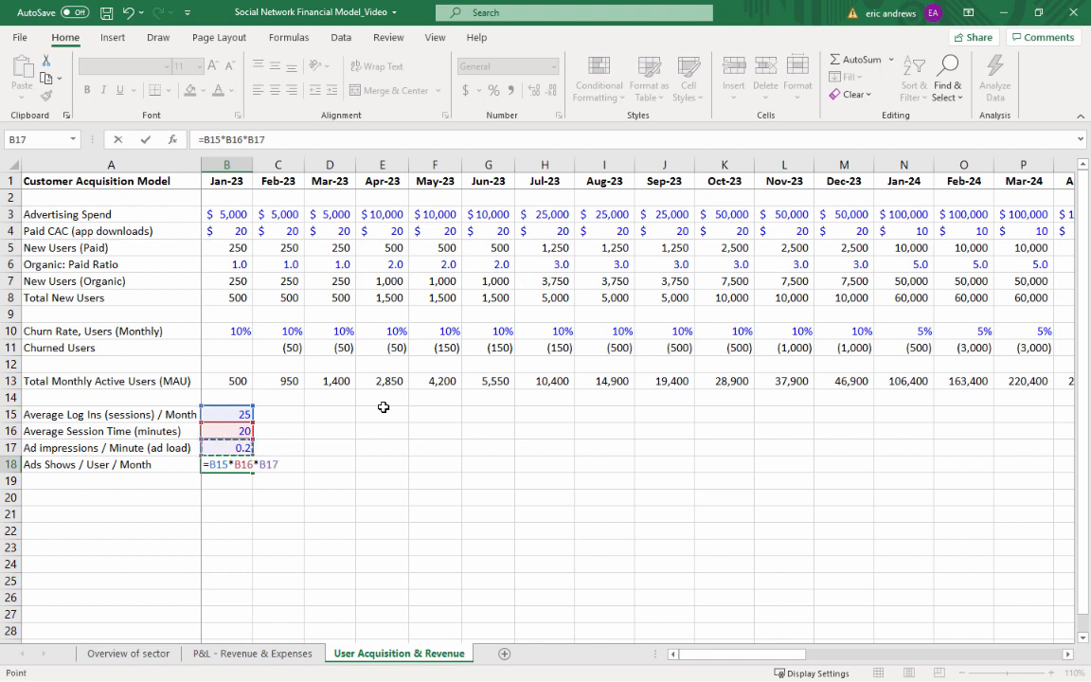
{"action": "key", "text": "ctrl+Return"}
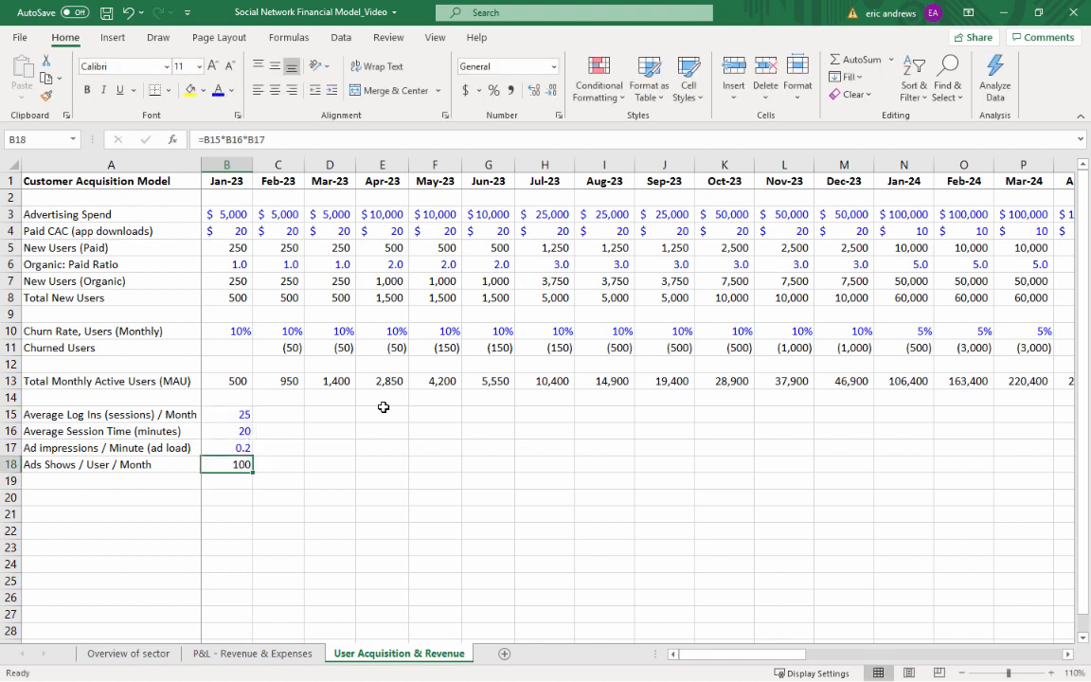
Copy the Jan-23 engagement and ad rows B15:B18 across all monthly columns through Dec-25
{"action": "key", "text": "Up"}
{"action": "key", "text": "Up"}
{"action": "key", "text": "Up"}
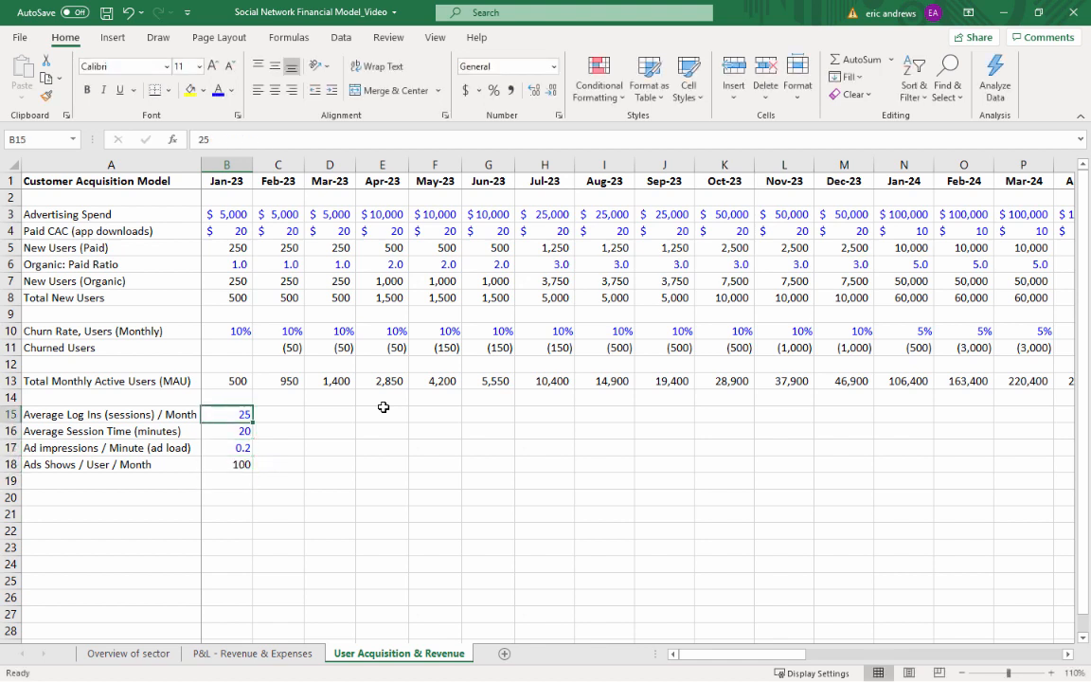
{"action": "key", "text": "shift+Down"}
{"action": "key", "text": "shift+Down"}
{"action": "key", "text": "shift+Down"}
{"action": "key", "text": "ctrl+c"}
{"action": "key", "text": "shift+Right"}
{"action": "key", "text": "shift+Right"}
{"action": "key", "text": "shift+Right"}
{"action": "key", "text": "shift+Right"}
{"action": "key", "text": "shift+Right"}
{"action": "key", "text": "shift+Right"}
{"action": "key", "text": "shift+Right"}
{"action": "key", "text": "shift+Right"}
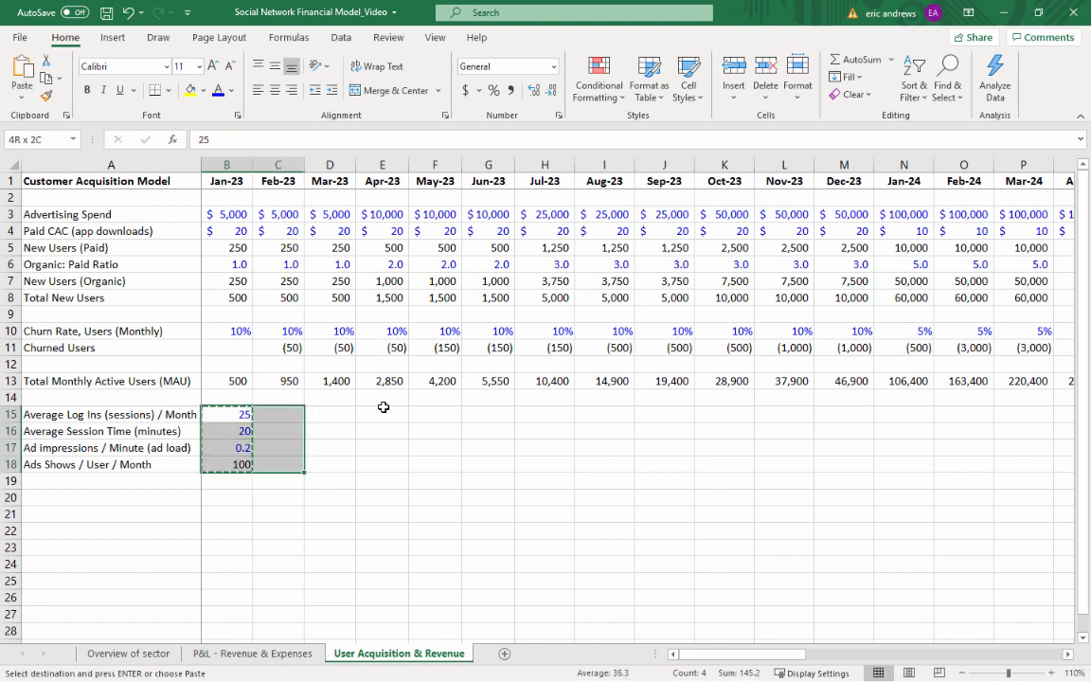
{"action": "key", "text": "shift+Right"}
{"action": "key", "text": "shift+Right"}
{"action": "key", "text": "shift+Right"}
{"action": "key", "text": "shift+Right"}
{"action": "key", "text": "shift+Right"}
{"action": "key", "text": "shift+Right"}
{"action": "key", "text": "shift+Right"}
{"action": "key", "text": "shift+Right"}
{"action": "key", "text": "shift+Right"}
{"action": "key", "text": "shift+Right"}
{"action": "key", "text": "shift+Right"}
{"action": "key", "text": "shift+Right"}
{"action": "key", "text": "shift+Right"}
{"action": "key", "text": "shift+Right"}
{"action": "key", "text": "shift+Right"}
{"action": "key", "text": "shift+Right"}
{"action": "key", "text": "shift+Right"}
{"action": "key", "text": "shift+Right"}
{"action": "key", "text": "shift+Right"}
{"action": "key", "text": "shift+Right"}
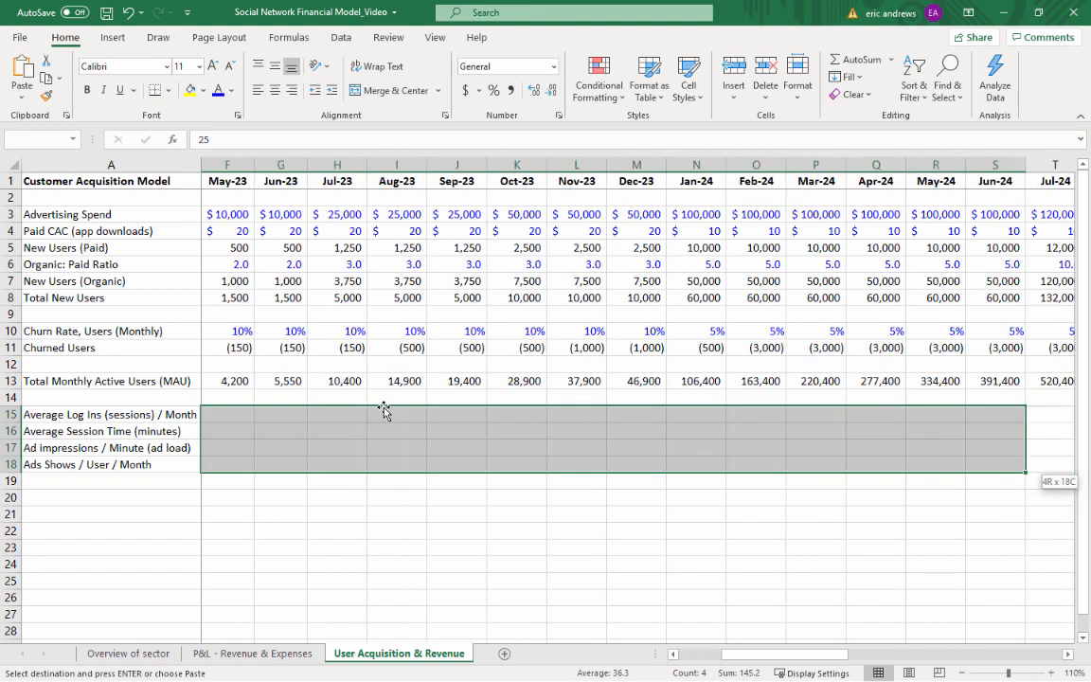
{"action": "key", "text": "shift+Right"}
{"action": "key", "text": "shift+Right"}
{"action": "key", "text": "shift+Right"}
{"action": "key", "text": "shift+Right"}
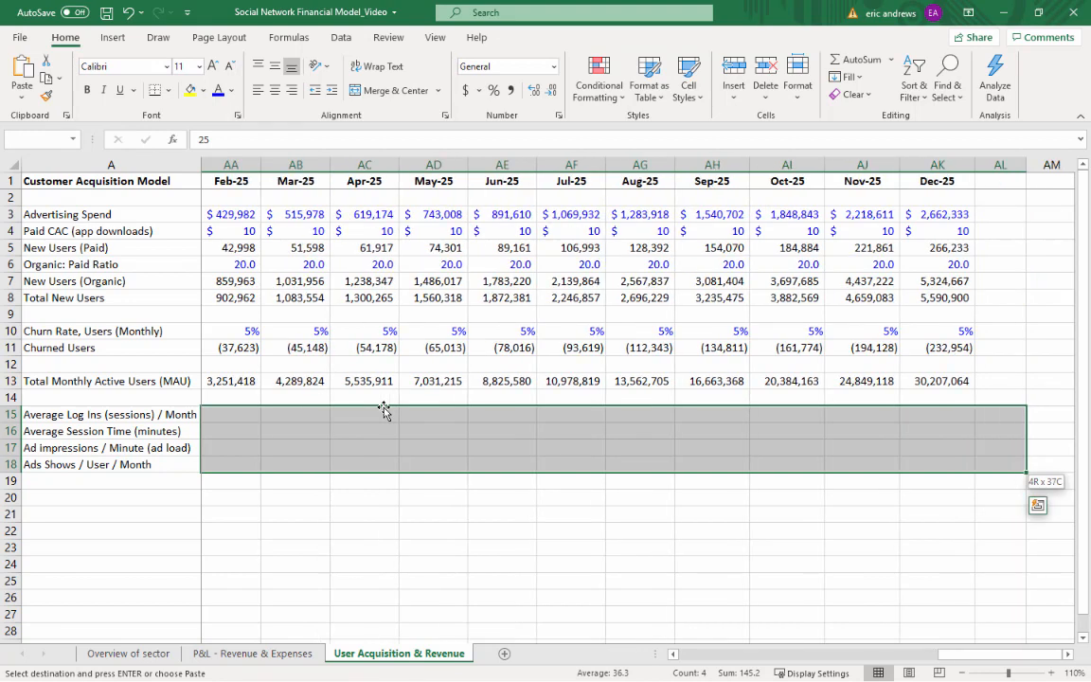
{"action": "key", "text": "Return"}
Set the Jan-24 ad load in N17 to the formula =1/3
{"action": "key", "text": "Left"}
{"action": "key", "text": "Right"}
{"action": "key", "text": "Right"}
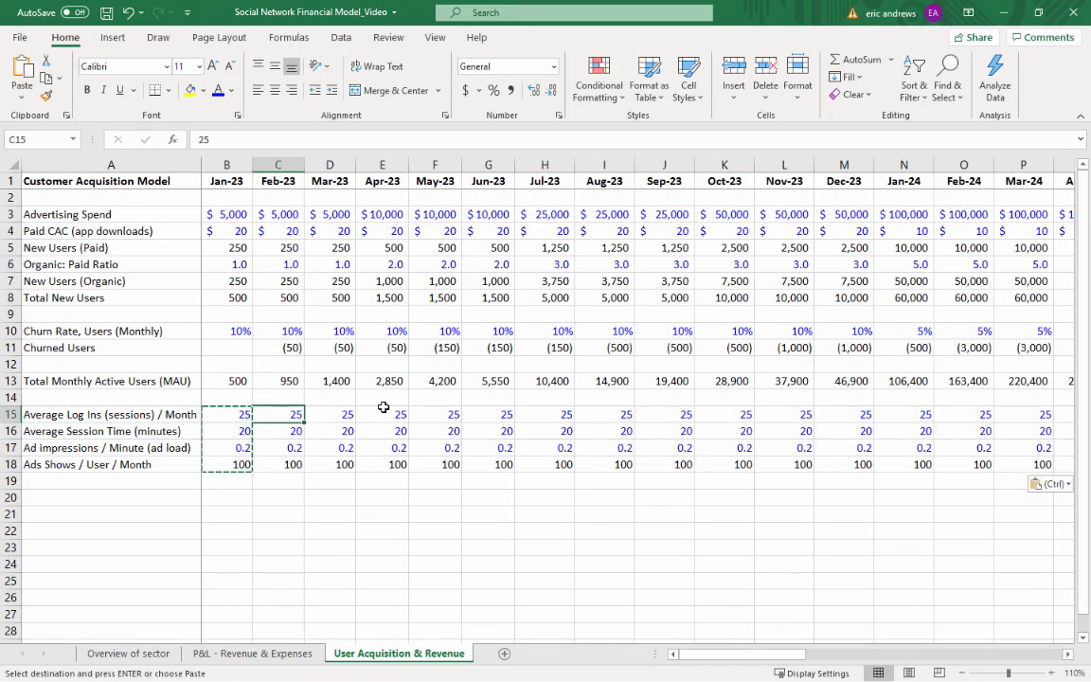
{"action": "key", "text": "Down"}
{"action": "key", "text": "Down"}
{"action": "key", "text": "Down"}
{"action": "key", "text": "Up"}
{"action": "key", "text": "Left"}
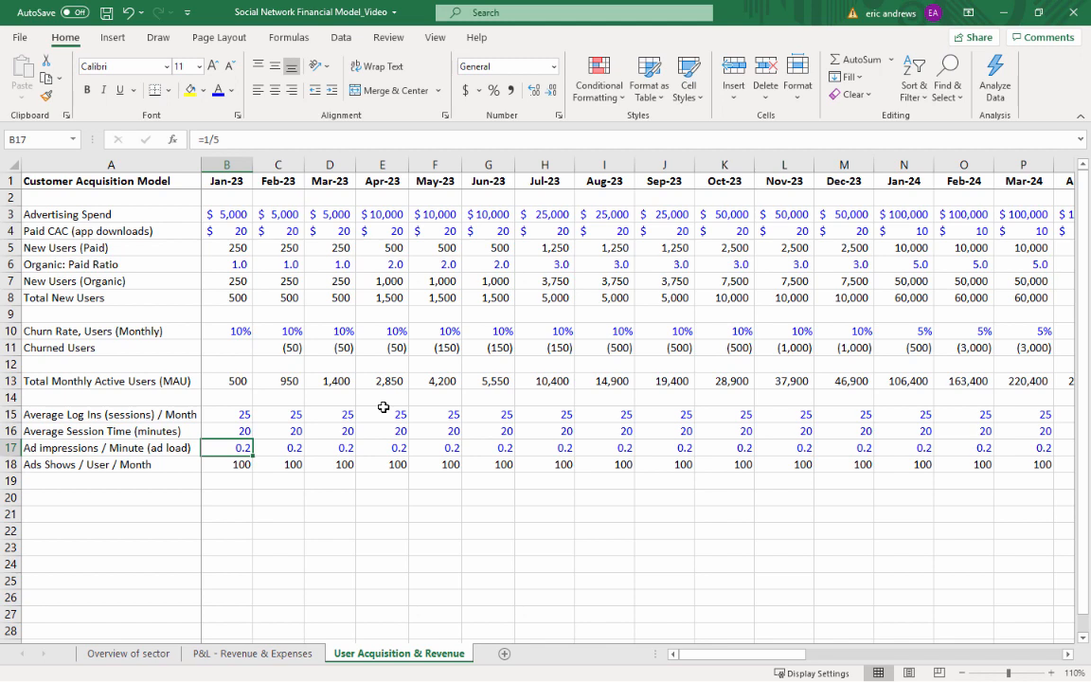
{"action": "key", "text": "Right"}
{"action": "key", "text": "Right"}
{"action": "key", "text": "Right"}
{"action": "key", "text": "Right"}
{"action": "key", "text": "Right"}
{"action": "key", "text": "Right"}
{"action": "key", "text": "Right"}
{"action": "key", "text": "Right"}
{"action": "key", "text": "Right"}
{"action": "key", "text": "Right"}
{"action": "key", "text": "Right"}
{"action": "key", "text": "Right"}
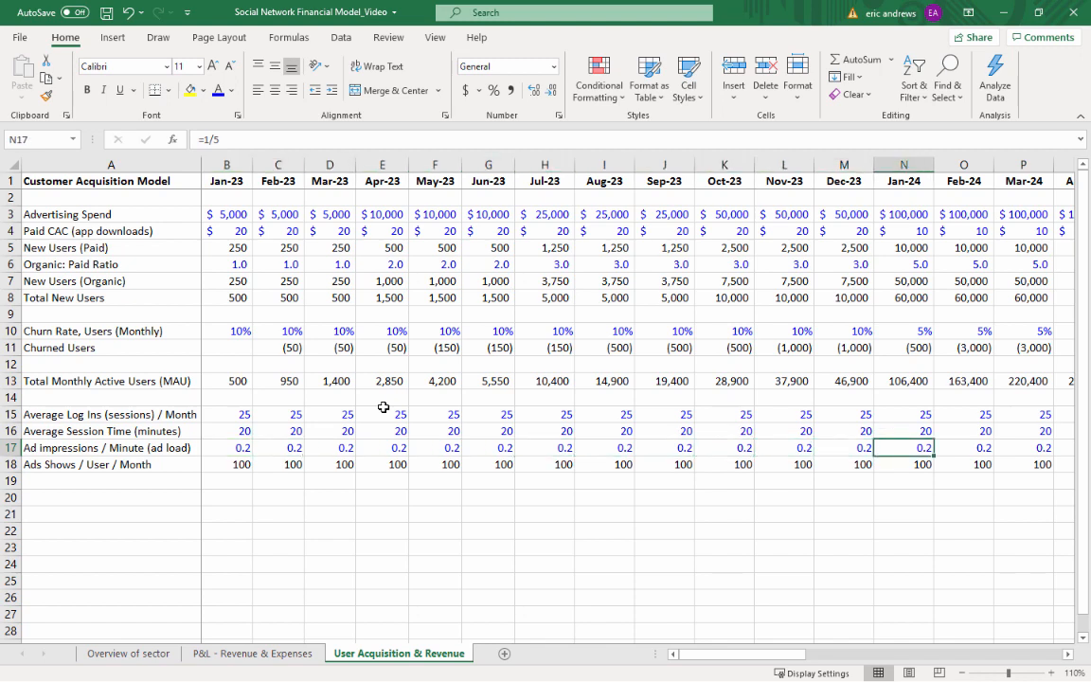
{"action": "type", "text": "="}
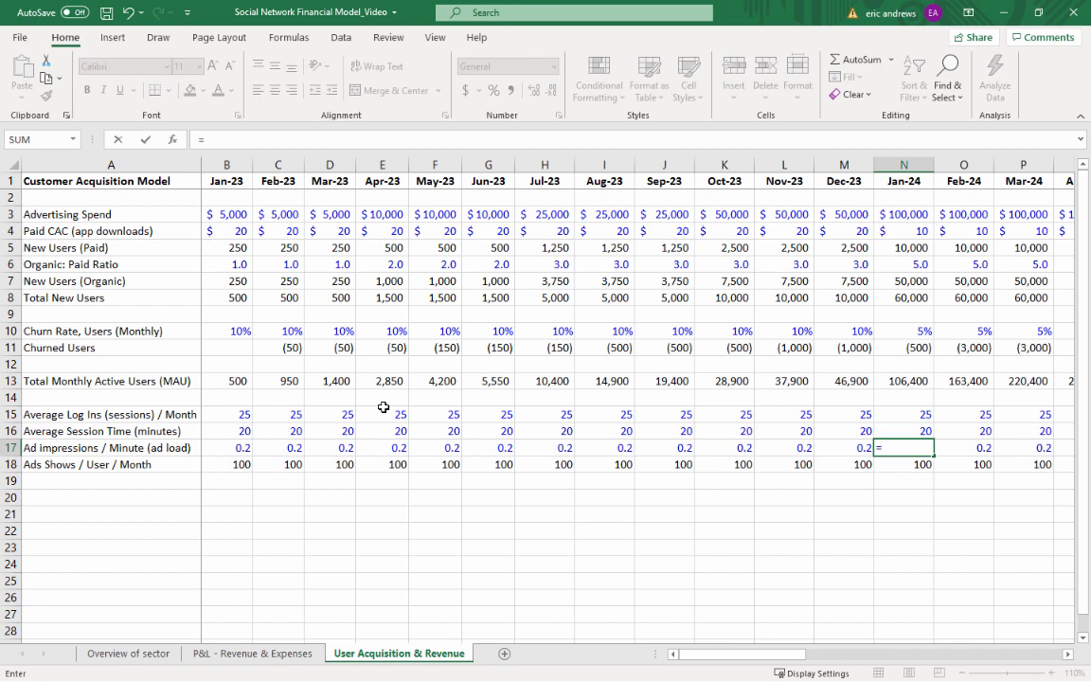
{"action": "type", "text": "1/3"}
{"action": "key", "text": "ctrl+Return"}
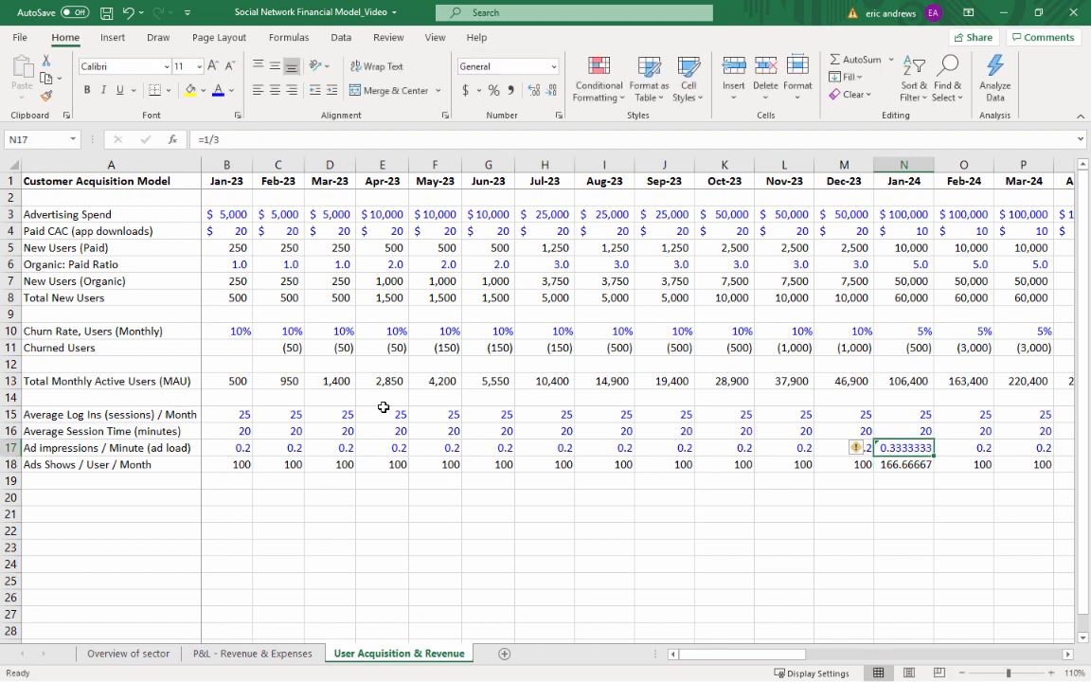
Format N17 to two decimal places and N18 to no decimal places
{"action": "left_click", "coordinate": [552, 91]}
{"action": "left_click", "coordinate": [552, 91]}
{"action": "left_click", "coordinate": [552, 91]}
{"action": "left_click", "coordinate": [552, 91]}
{"action": "left_click", "coordinate": [552, 91]}
{"action": "left_click", "coordinate": [552, 91]}
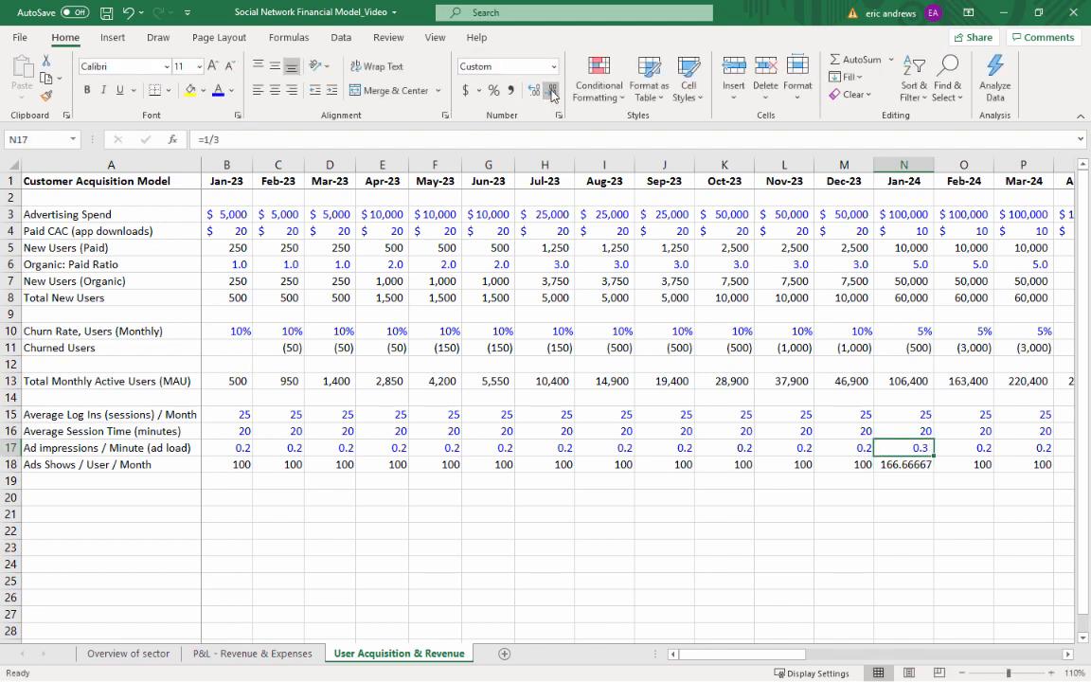
{"action": "left_click", "coordinate": [534, 91]}
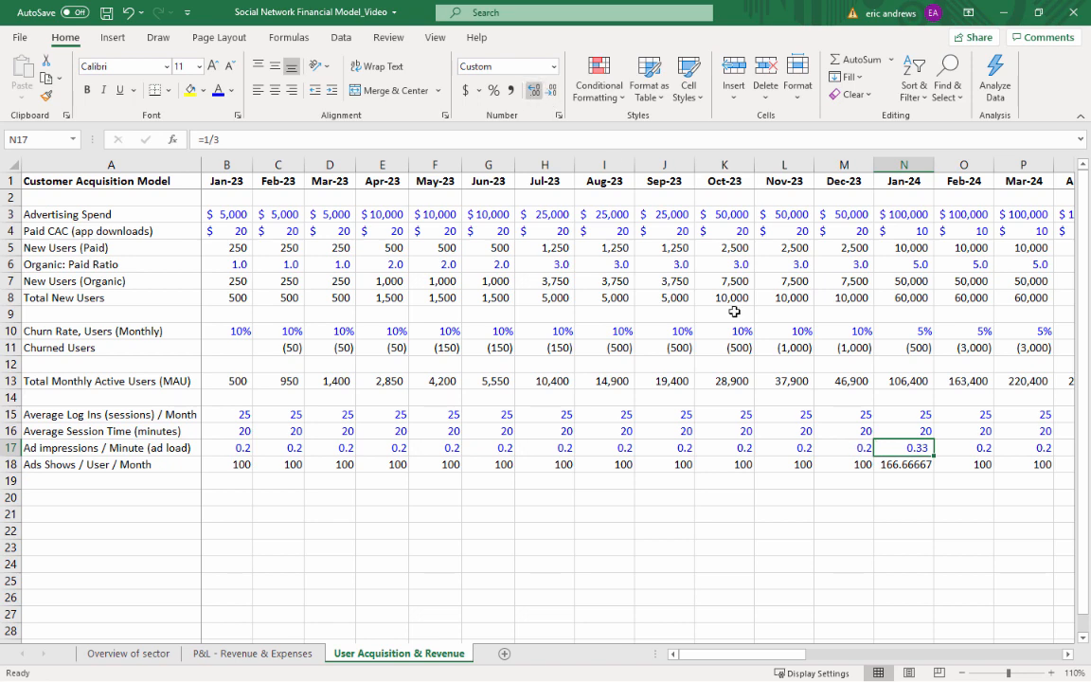
{"action": "left_click", "coordinate": [914, 468]}
{"action": "left_click", "coordinate": [552, 91]}
{"action": "left_click", "coordinate": [552, 91]}
{"action": "left_click", "coordinate": [552, 91]}
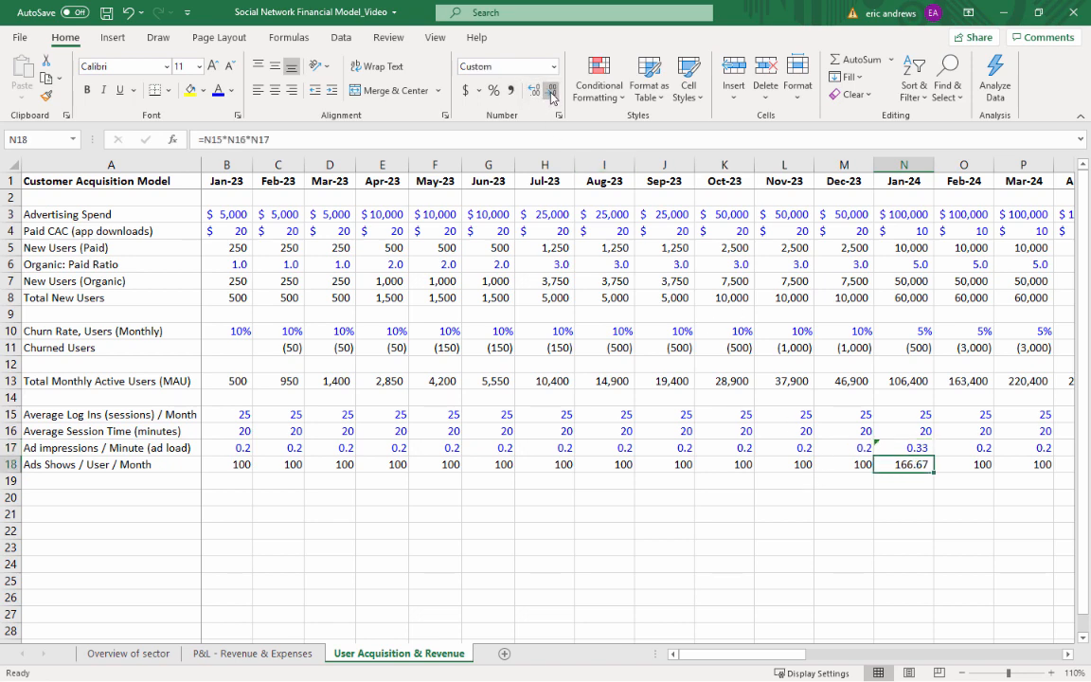
{"action": "left_click", "coordinate": [552, 90]}
{"action": "left_click", "coordinate": [552, 91]}
Copy the Jan-24 ad load and ads shown cells N17:N18 across through Dec-24 in column Y
{"action": "key", "text": "Up"}
{"action": "key", "text": "shift+Down"}
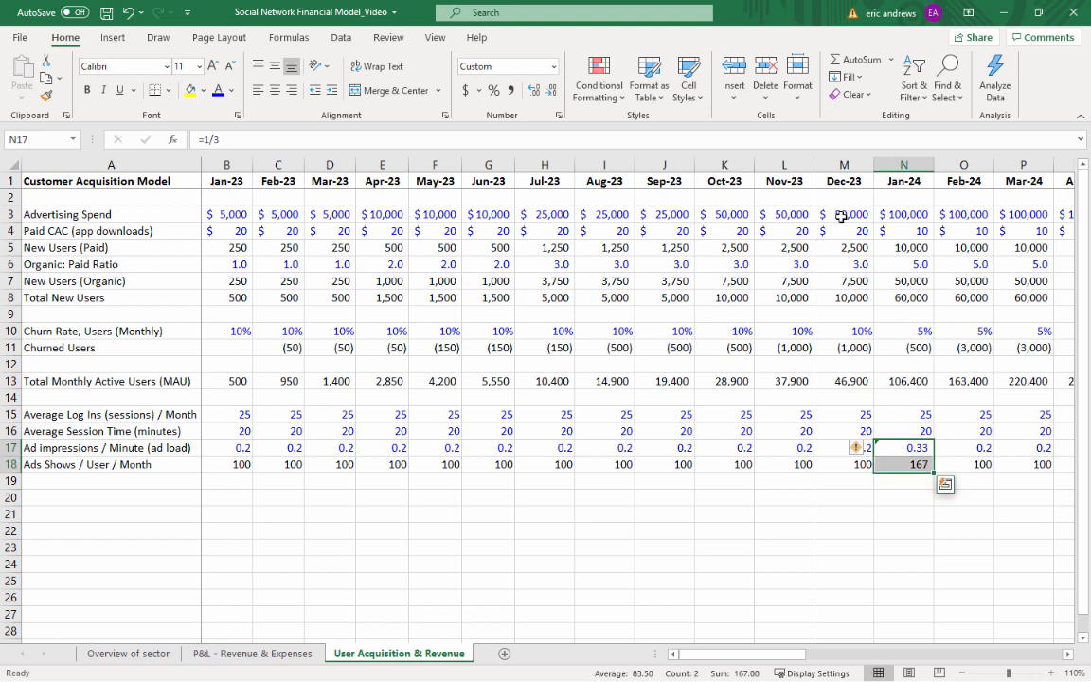
{"action": "key", "text": "ctrl+c"}
{"action": "key", "text": "shift+Right"}
{"action": "key", "text": "shift+Right"}
{"action": "key", "text": "shift+Right"}
{"action": "key", "text": "shift+Right"}
{"action": "key", "text": "shift+Right"}
{"action": "key", "text": "shift+Right"}
{"action": "key", "text": "shift+Right"}
{"action": "key", "text": "shift+Right"}
{"action": "key", "text": "shift+Right"}
{"action": "key", "text": "shift+Right"}
{"action": "key", "text": "shift+Right"}
{"action": "key", "text": "shift+Right"}
{"action": "key", "text": "shift+Right"}
{"action": "key", "text": "shift+Right"}
{"action": "key", "text": "shift+Right"}
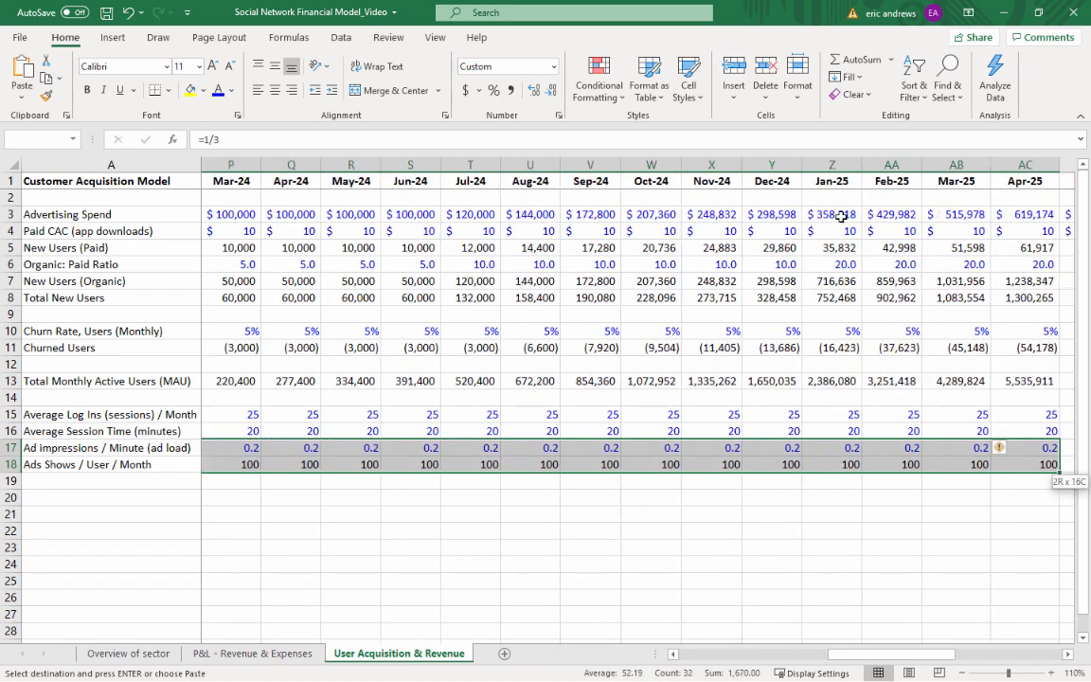
{"action": "key", "text": "shift+Left"}
{"action": "key", "text": "shift+Left"}
{"action": "key", "text": "shift+Left"}
{"action": "key", "text": "shift+Left"}
{"action": "key", "text": "shift+Left"}
{"action": "key", "text": "shift+Right"}
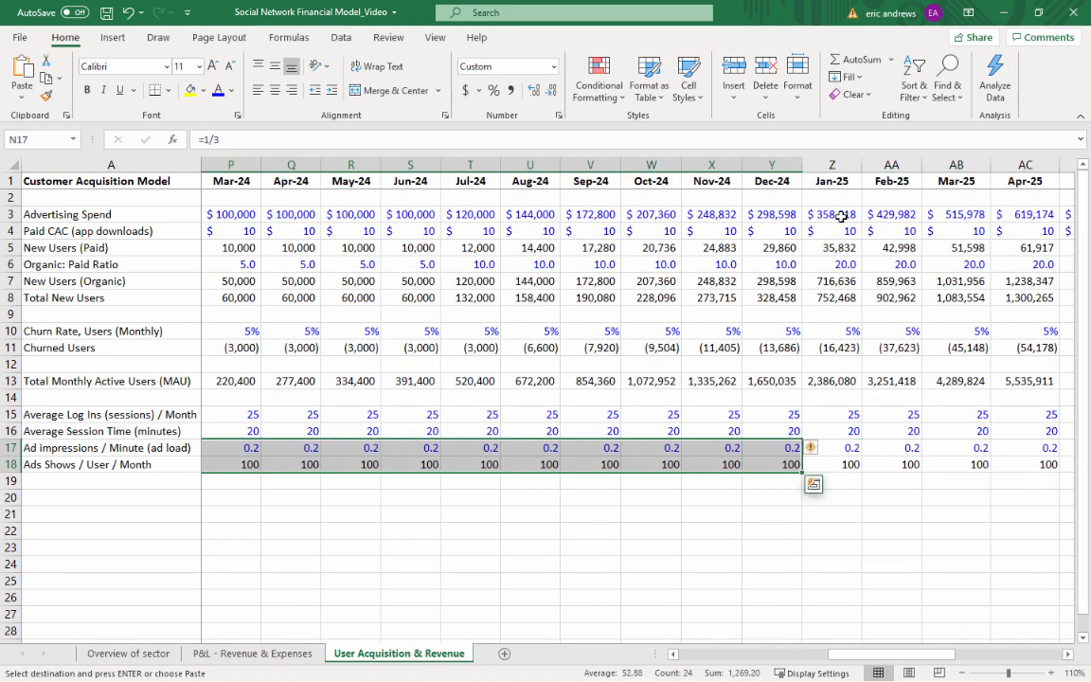
{"action": "key", "text": "ctrl+v"}
Paste the copied ad load and ads shown cells into the Jan-25 column at Z17:Z18
{"action": "key", "text": "Right"}
{"action": "key", "text": "Right"}
{"action": "key", "text": "Right"}
{"action": "key", "text": "Right"}
{"action": "key", "text": "Right"}
{"action": "key", "text": "Right"}
{"action": "key", "text": "Right"}
{"action": "key", "text": "Right"}
{"action": "key", "text": "Right"}
{"action": "key", "text": "Right"}
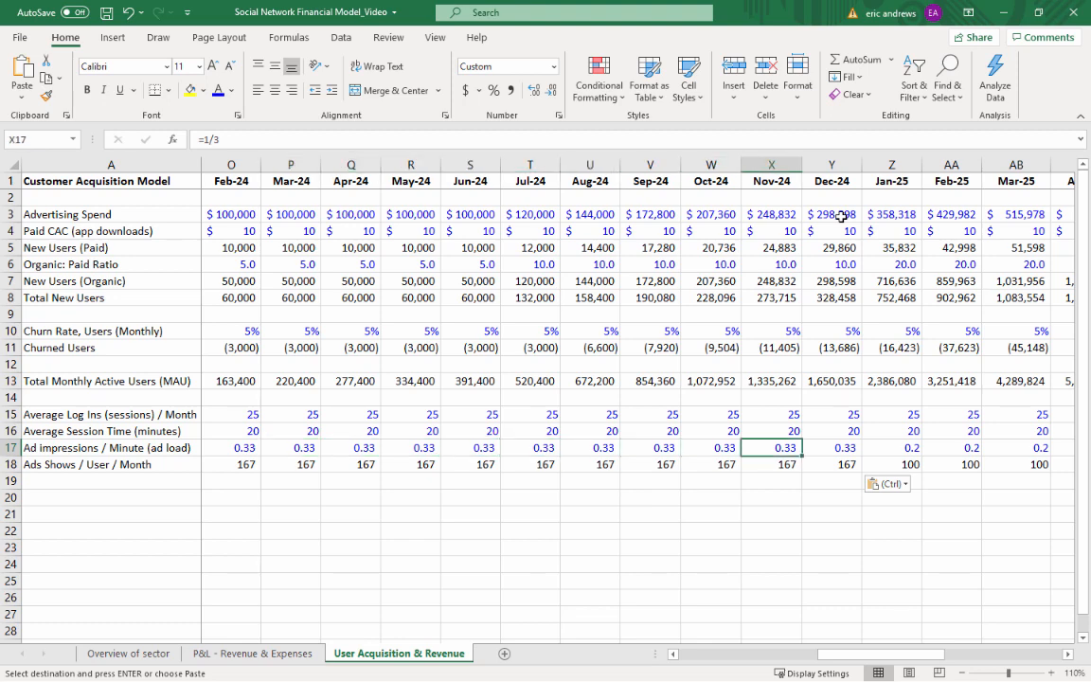
{"action": "key", "text": "Right"}
{"action": "key", "text": "Right"}
{"action": "key", "text": "Right"}
{"action": "key", "text": "Left"}
{"action": "key", "text": "Left"}
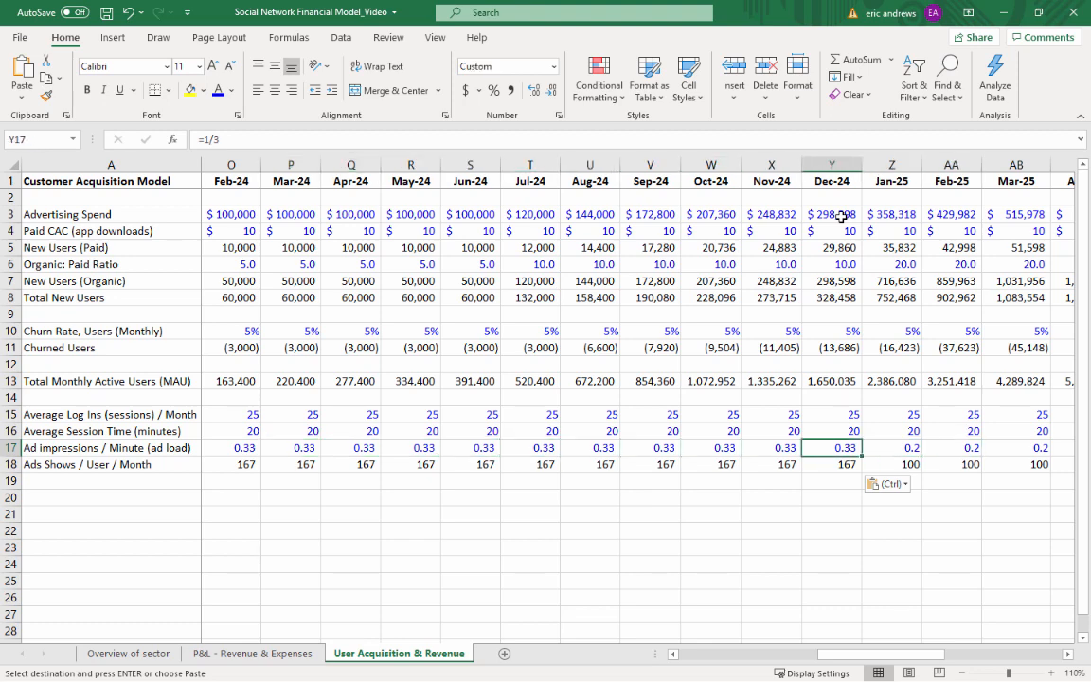
{"action": "key", "text": "Right"}
{"action": "key", "text": "ctrl+v"}
{"action": "key", "text": "Escape"}
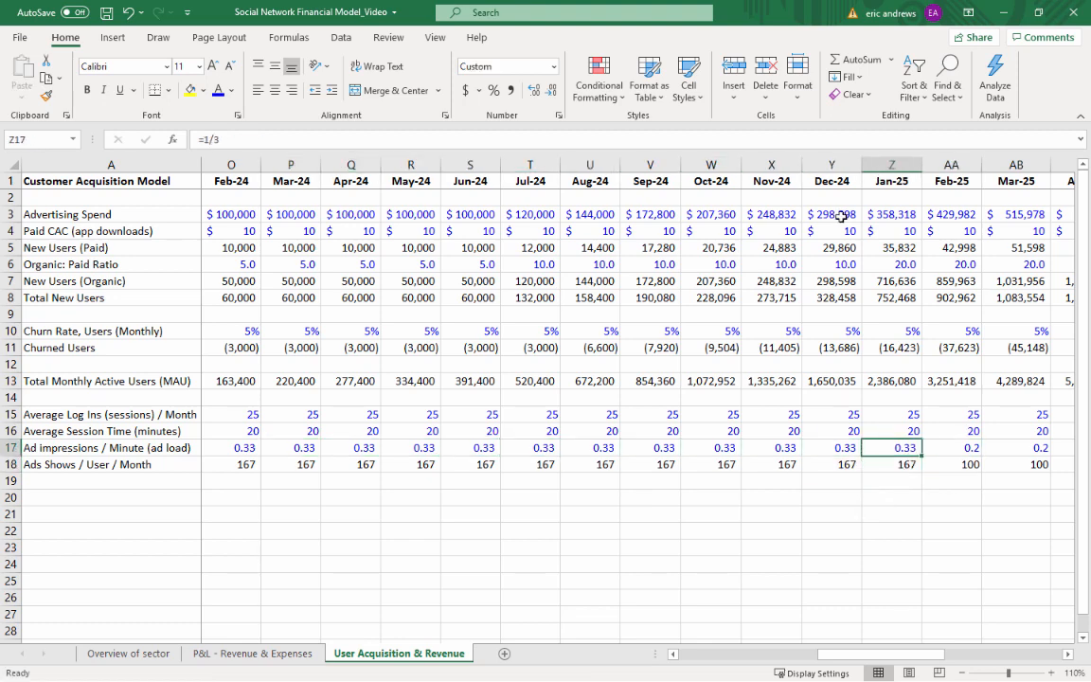
Set the Jan-25 ad load in Z17 to =1/2 and copy Z17:Z18 across through Dec-25 in column AK
{"action": "type", "text": "=1/2"}
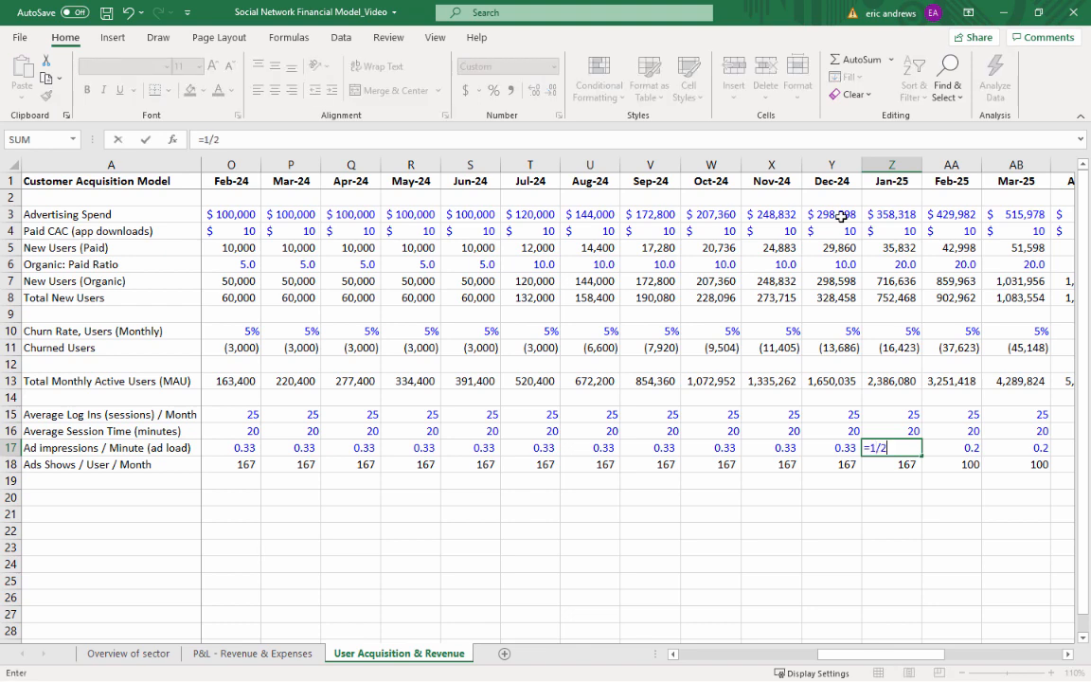
{"action": "key", "text": "ctrl+Return"}
{"action": "key", "text": "shift+Down"}
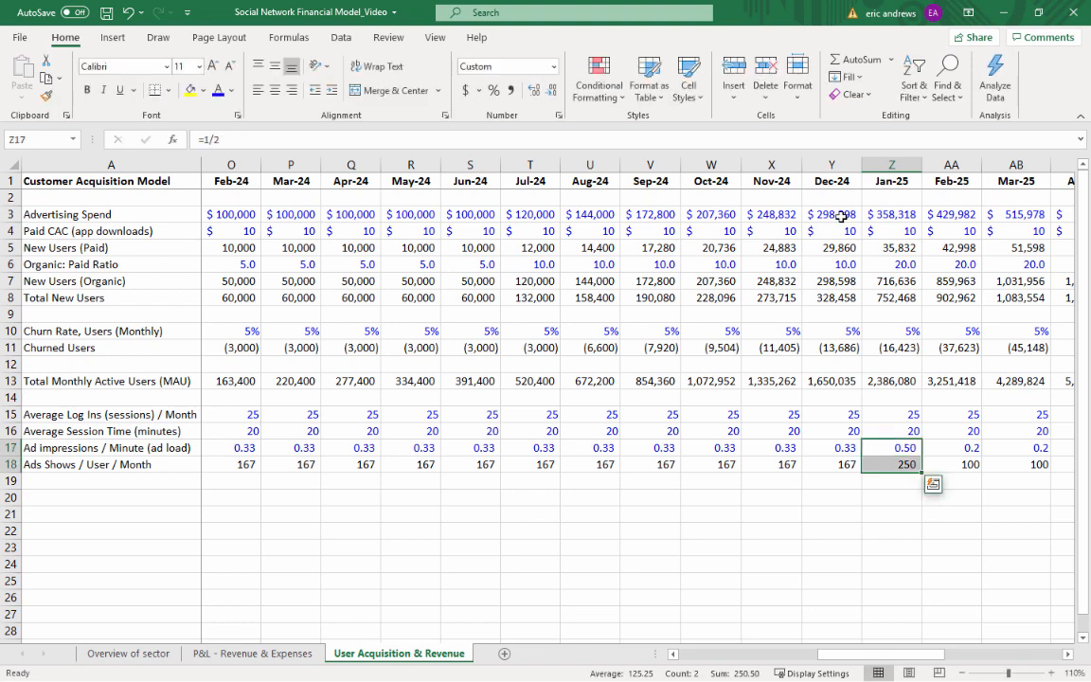
{"action": "key", "text": "ctrl+c"}
{"action": "key", "text": "ctrl+shift+Right"}
{"action": "key", "text": "ctrl+v"}
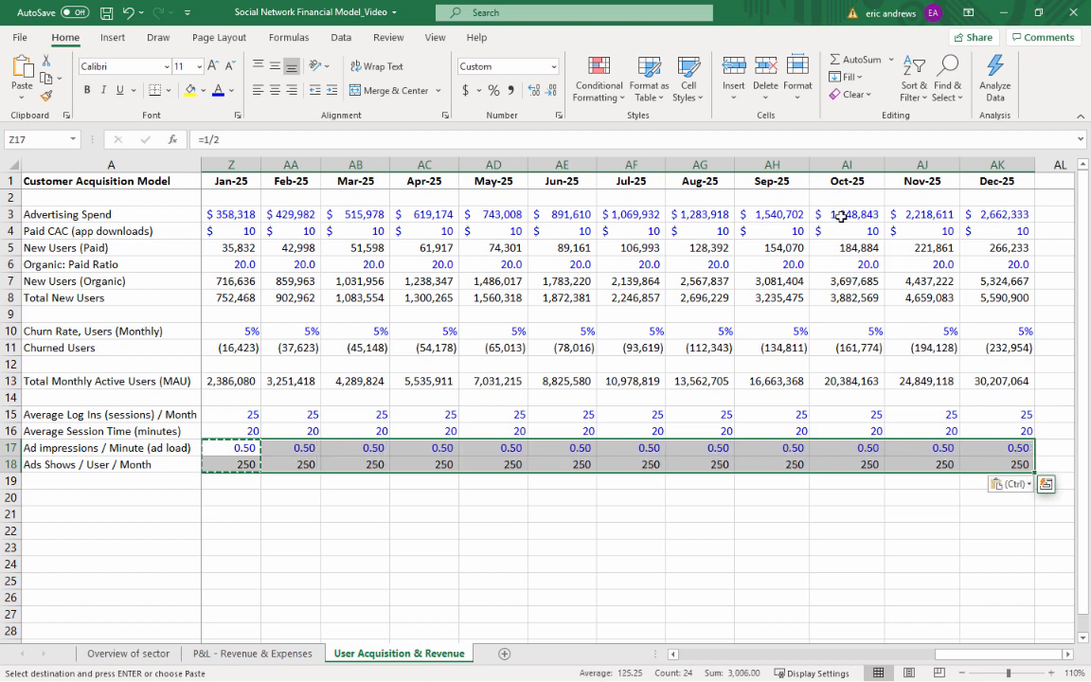
{"action": "key", "text": "Escape"}
{"action": "key", "text": "Left"}
{"action": "key", "text": "Right"}
{"action": "key", "text": "Right"}
{"action": "key", "text": "Right"}
{"action": "key", "text": "Right"}
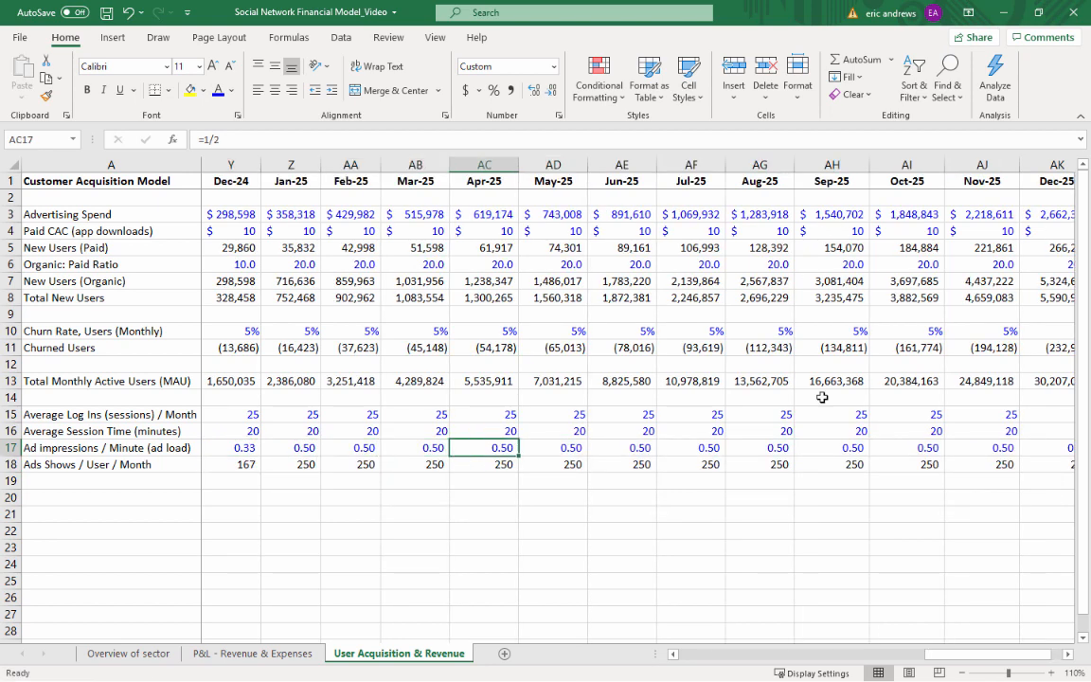
{"action": "left_click", "coordinate": [827, 471]}
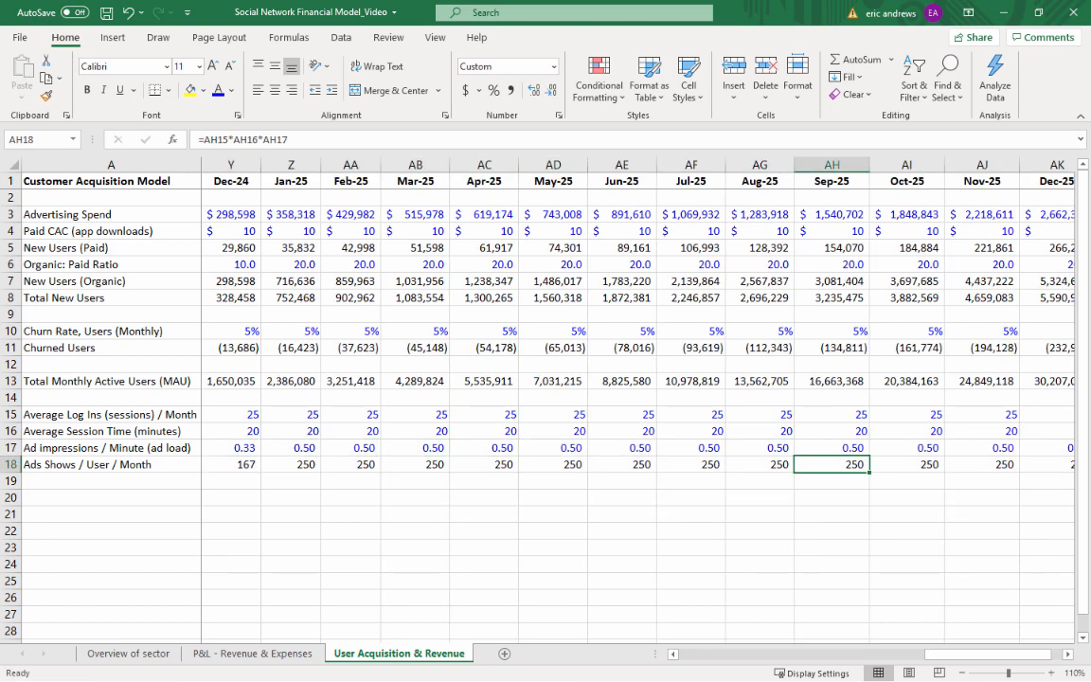
{"action": "key", "text": "alt+Tab"}
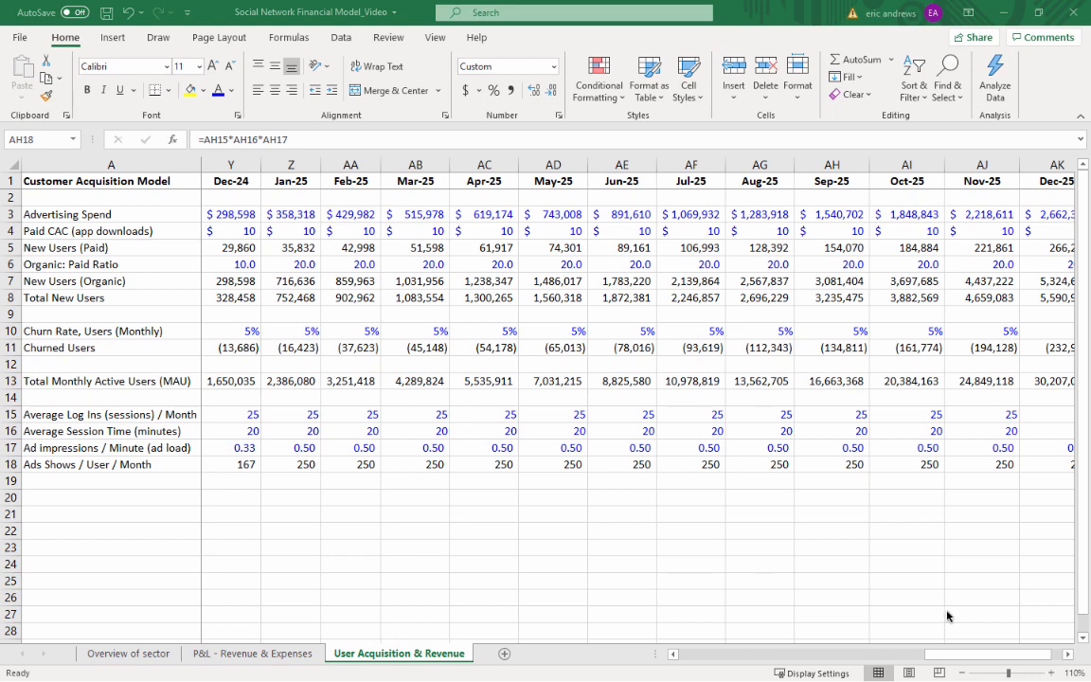
{"action": "key", "text": "alt+Tab"}
Label cell A20 "CPM (cost per 1,000 ad impressions)"
{"action": "left_click", "coordinate": [747, 501]}
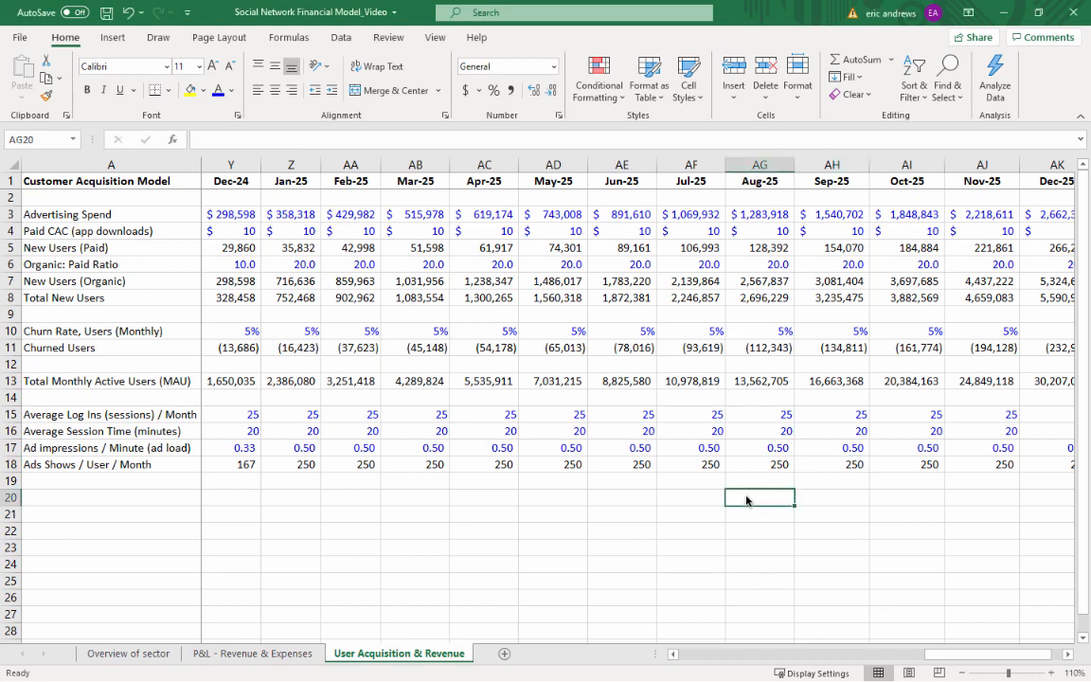
{"action": "key", "text": "Left"}
{"action": "key", "text": "ctrl+Left"}
{"action": "key", "text": "Right"}
{"action": "key", "text": "Left"}
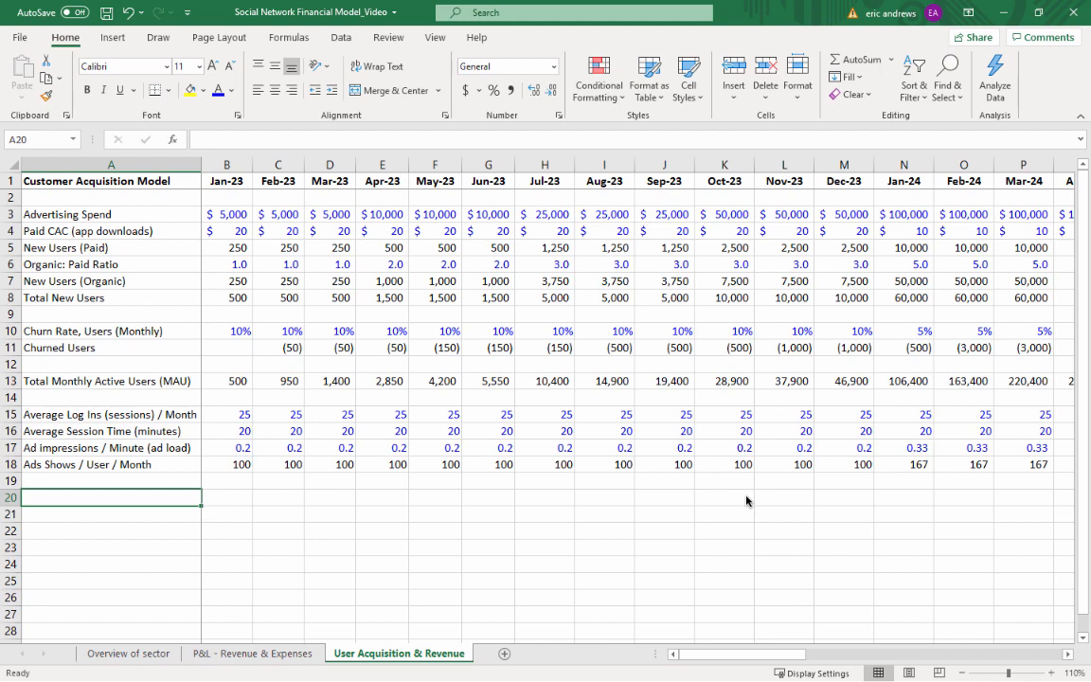
{"action": "type", "text": "CPM "}
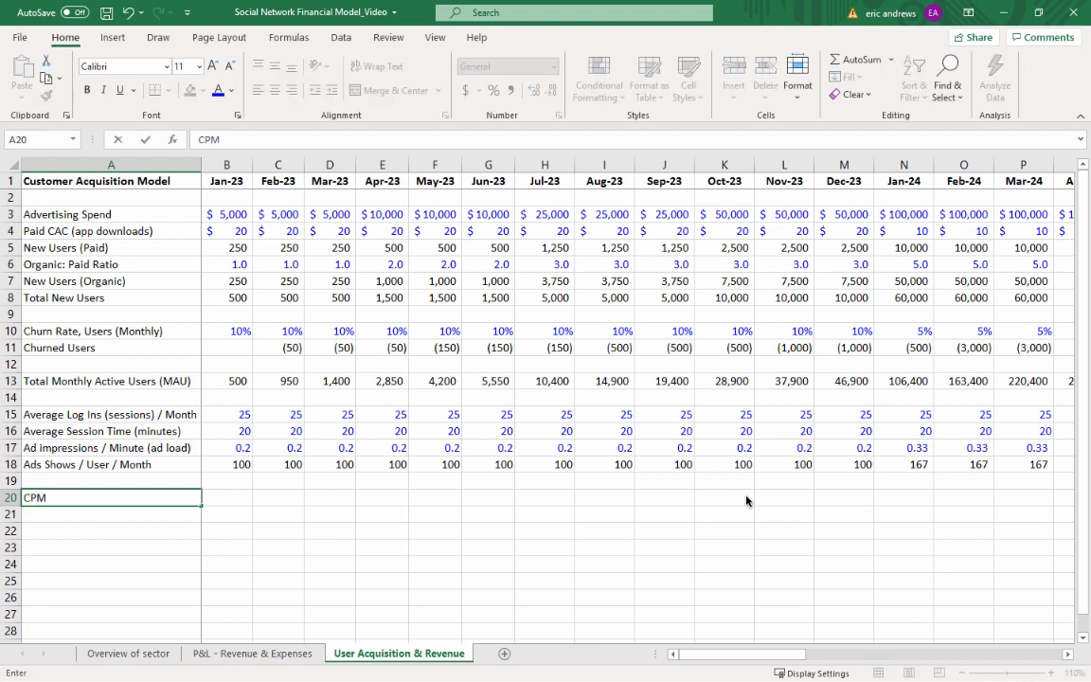
{"action": "type", "text": "(cost per 1,0"}
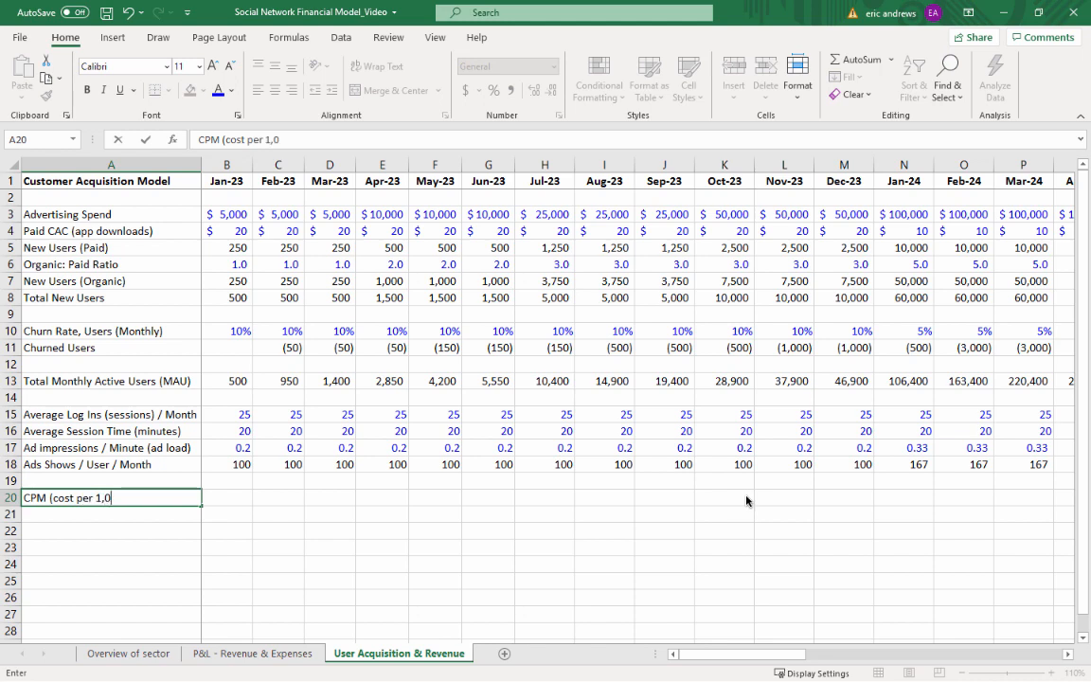
{"action": "type", "text": "00 ad impre"}
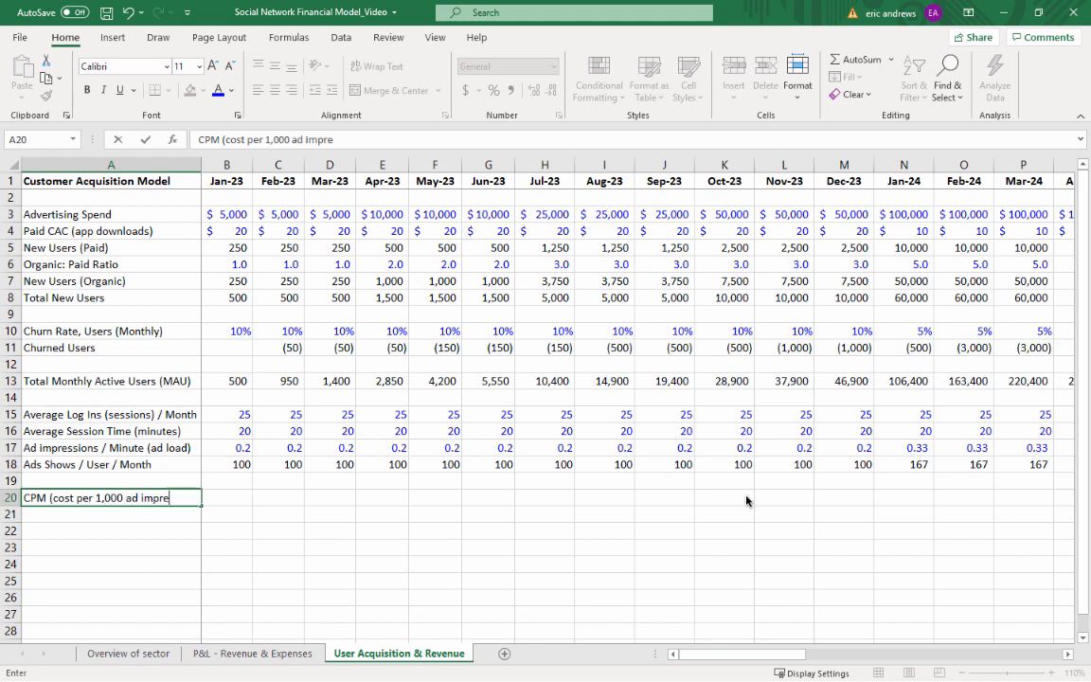
{"action": "type", "text": "ssions)"}
{"action": "key", "text": "Return"}
{"action": "key", "text": "Up"}
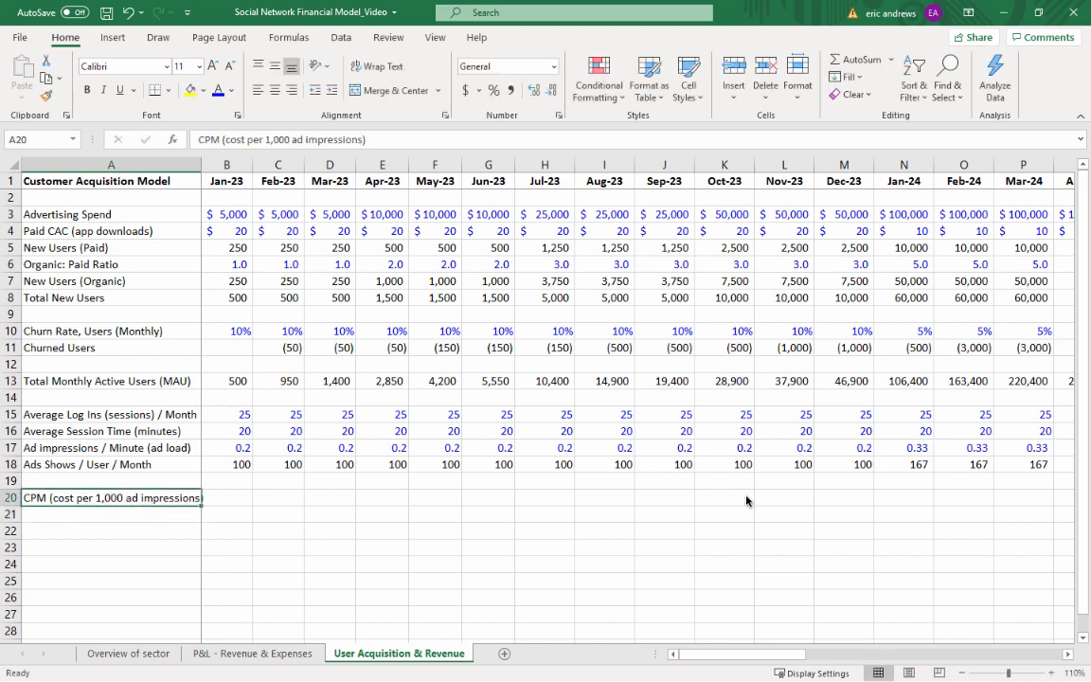
Enter 2.5 as the Jan-23 CPM in B20, formatted as a dollar amount in blue font
{"action": "key", "text": "Right"}
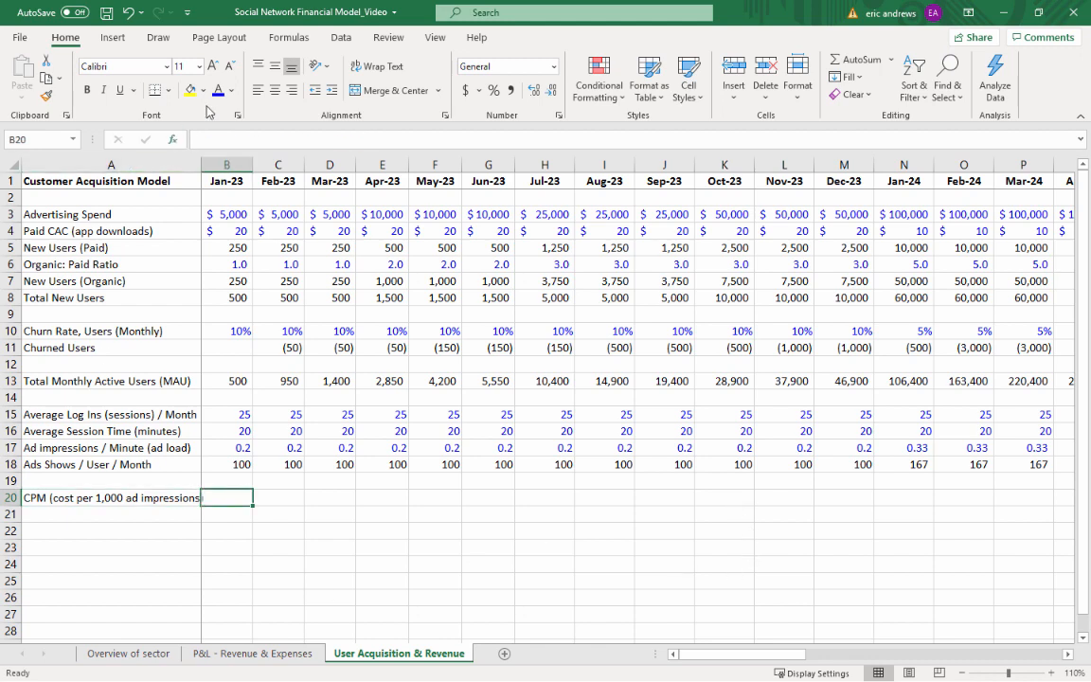
{"action": "left_click", "coordinate": [467, 92]}
{"action": "type", "text": "2.5"}
{"action": "key", "text": "Return"}
{"action": "key", "text": "Up"}
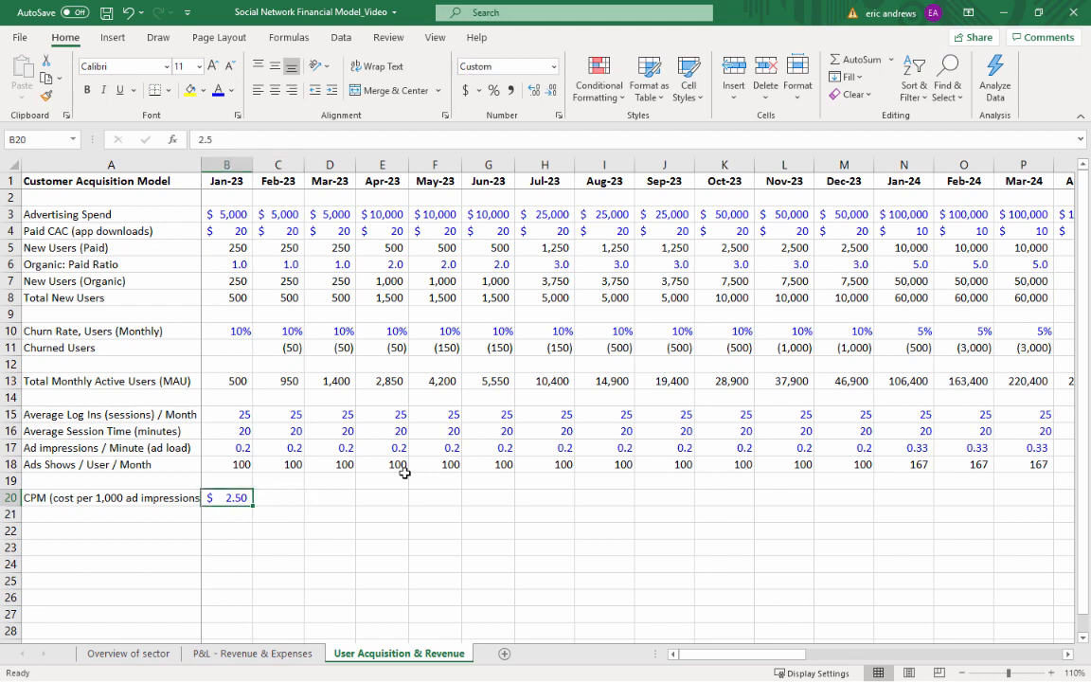
Copy the Jan-23 CPM in B20 across row 20 through Dec-25 in column AK
{"action": "key", "text": "Left"}
{"action": "key", "text": "Right"}
{"action": "key", "text": "ctrl+c"}
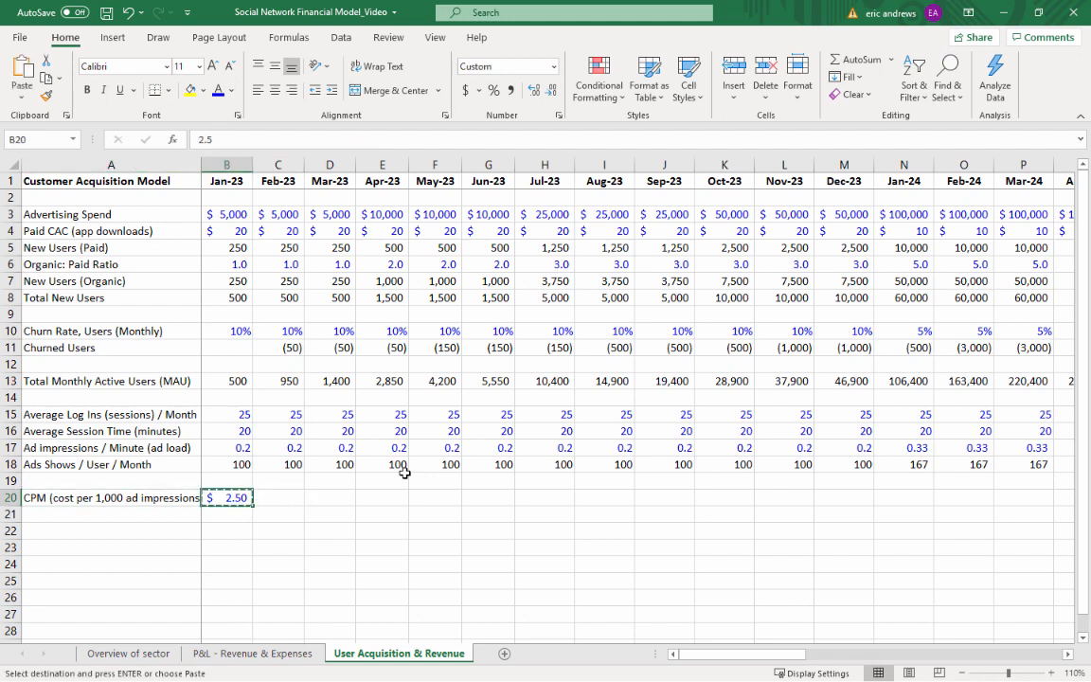
{"action": "key", "text": "Right"}
{"action": "key", "text": "shift+Right"}
{"action": "key", "text": "shift+Right"}
{"action": "key", "text": "shift+Right"}
{"action": "key", "text": "shift+Right"}
{"action": "key", "text": "shift+Right"}
{"action": "key", "text": "shift+Right"}
{"action": "key", "text": "shift+Right"}
{"action": "key", "text": "shift+Right"}
{"action": "key", "text": "shift+Right"}
{"action": "key", "text": "shift+Right"}
{"action": "key", "text": "shift+Right"}
{"action": "key", "text": "shift+Right"}
{"action": "key", "text": "shift+Right"}
{"action": "key", "text": "shift+Right"}
{"action": "key", "text": "shift+Right"}
{"action": "key", "text": "shift+Right"}
{"action": "key", "text": "shift+Right"}
{"action": "key", "text": "shift+Right"}
{"action": "key", "text": "shift+Right"}
{"action": "key", "text": "shift+Right"}
{"action": "key", "text": "shift+Right"}
{"action": "key", "text": "shift+Right"}
{"action": "key", "text": "shift+Right"}
{"action": "key", "text": "shift+Right"}
{"action": "key", "text": "shift+Right"}
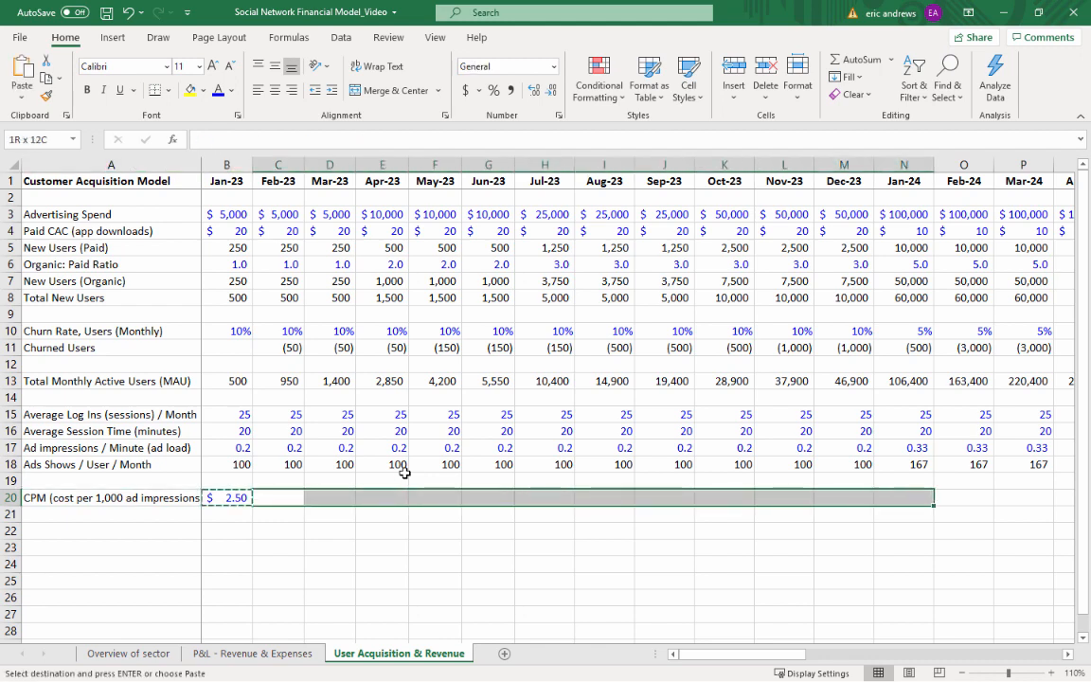
{"action": "key", "text": "shift+Right"}
{"action": "key", "text": "shift+Right"}
{"action": "key", "text": "shift+Right"}
{"action": "key", "text": "shift+Right"}
{"action": "key", "text": "shift+Right"}
{"action": "key", "text": "shift+Right"}
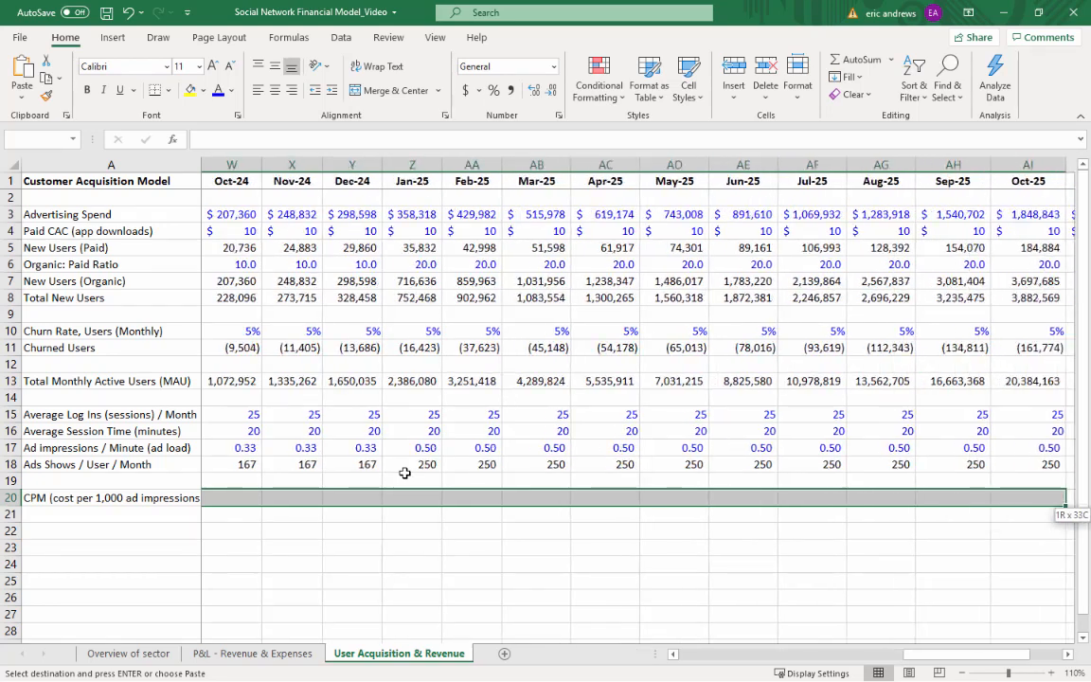
{"action": "key", "text": "ctrl+v"}
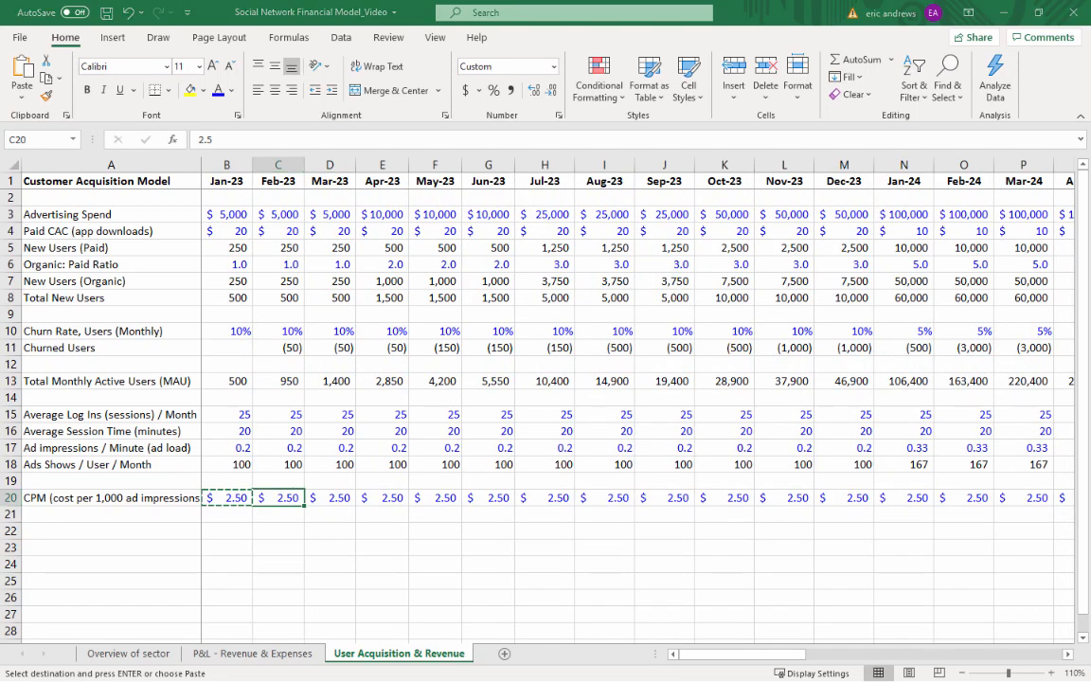
Set the Jan-23 CPM in B20 to 0
{"action": "key", "text": "ctrl+Right"}
{"action": "key", "text": "Left"}
{"action": "type", "text": "0"}
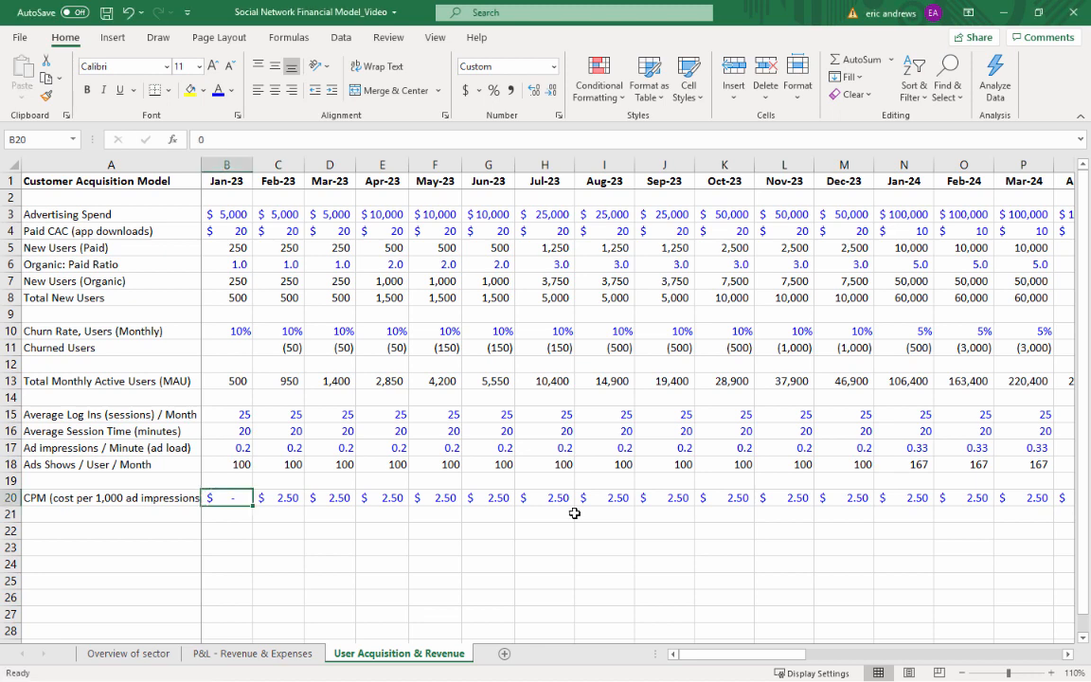
{"action": "key", "text": "Left"}
{"action": "key", "text": "Right"}
Copy the zero CPM from B20 across the 2023 months through Dec-23 in M20
{"action": "key", "text": "ctrl+c"}
{"action": "key", "text": "shift+Right"}
{"action": "key", "text": "shift+Right"}
{"action": "key", "text": "shift+Right"}
{"action": "key", "text": "shift+Right"}
{"action": "key", "text": "shift+Right"}
{"action": "key", "text": "shift+Right"}
{"action": "key", "text": "shift+Right"}
{"action": "key", "text": "shift+Right"}
{"action": "key", "text": "shift+Right"}
{"action": "key", "text": "shift+Right"}
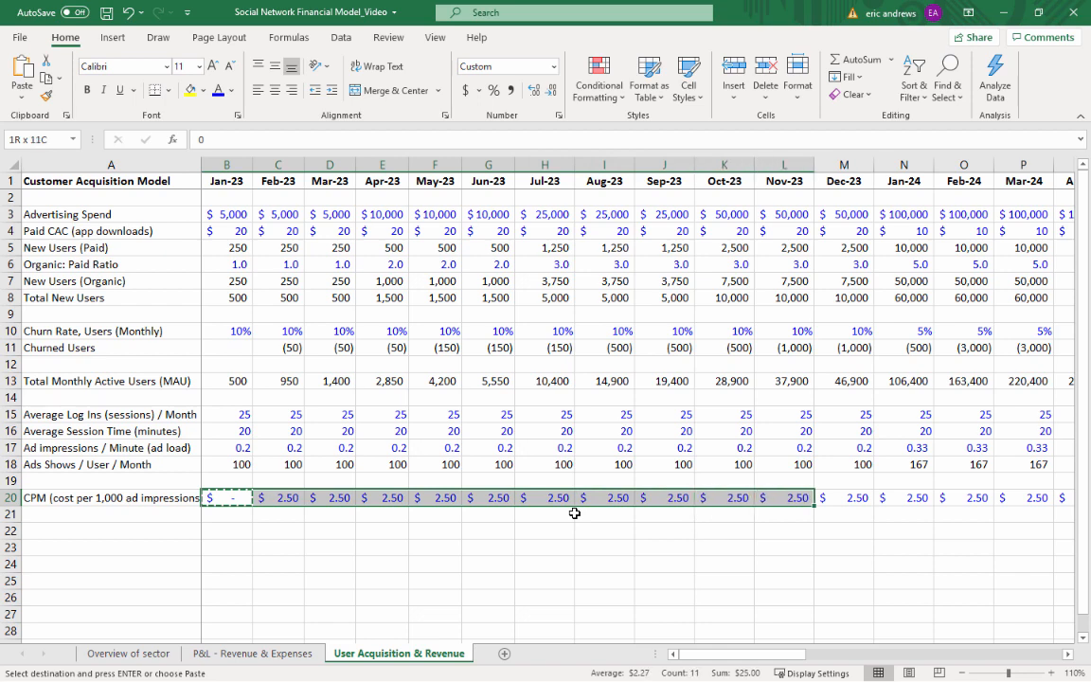
{"action": "key", "text": "shift+Right"}
{"action": "key", "text": "ctrl+v"}
{"action": "key", "text": "ctrl+v"}
{"action": "key", "text": "Left"}
{"action": "key", "text": "Right"}
{"action": "key", "text": "Escape"}
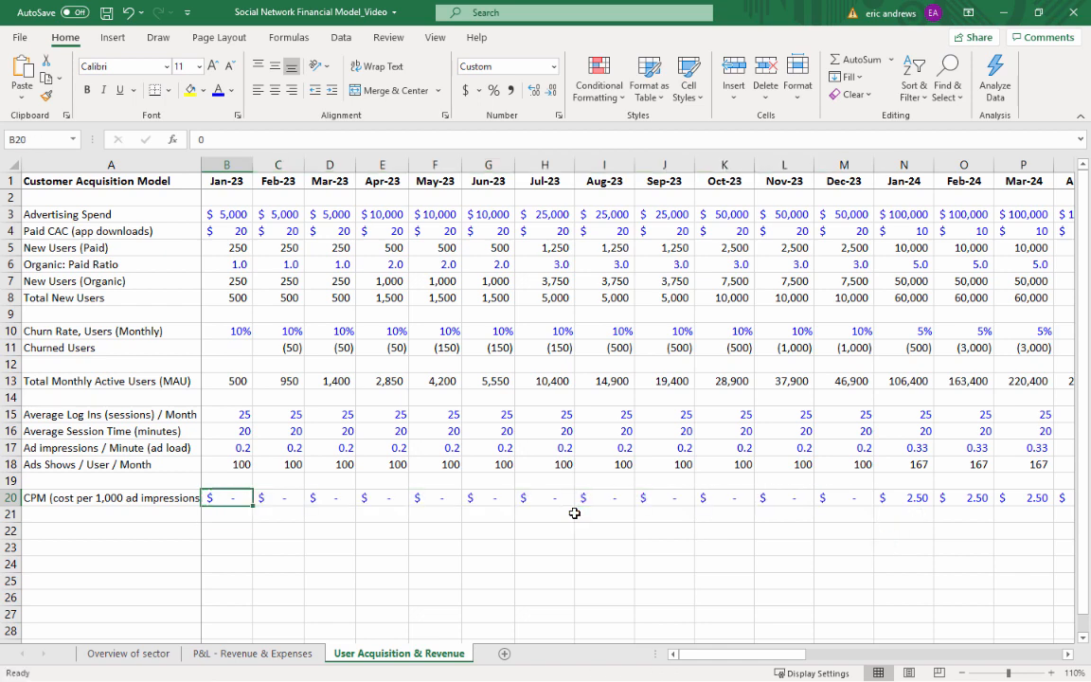
Set the Jan-24 CPM in N20 to 1.5
{"action": "key", "text": "Right"}
{"action": "key", "text": "Right"}
{"action": "key", "text": "Right"}
{"action": "key", "text": "Right"}
{"action": "key", "text": "Right"}
{"action": "key", "text": "Right"}
{"action": "key", "text": "Right"}
{"action": "key", "text": "Right"}
{"action": "key", "text": "Right"}
{"action": "key", "text": "Right"}
{"action": "key", "text": "Right"}
{"action": "key", "text": "Right"}
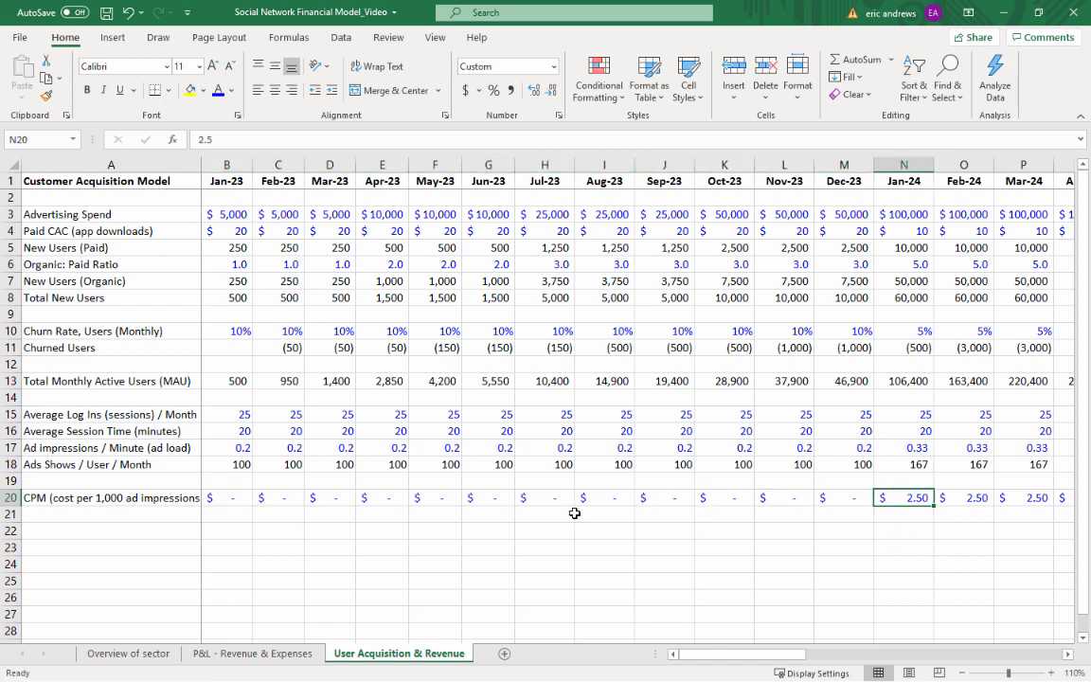
{"action": "type", "text": "1.5"}
{"action": "key", "text": "Return"}
{"action": "key", "text": "Up"}
Copy the Jan-24 CPM in N20 across the 2024 months through Dec-24 in Y20
{"action": "left_click", "coordinate": [847, 380]}
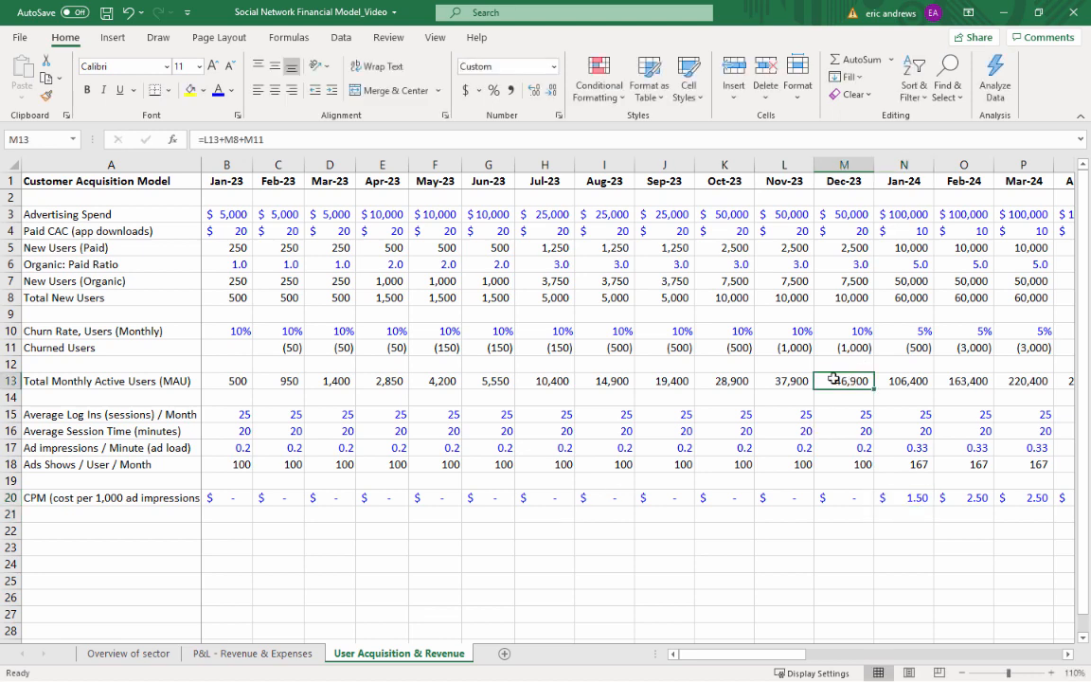
{"action": "left_click", "coordinate": [849, 502]}
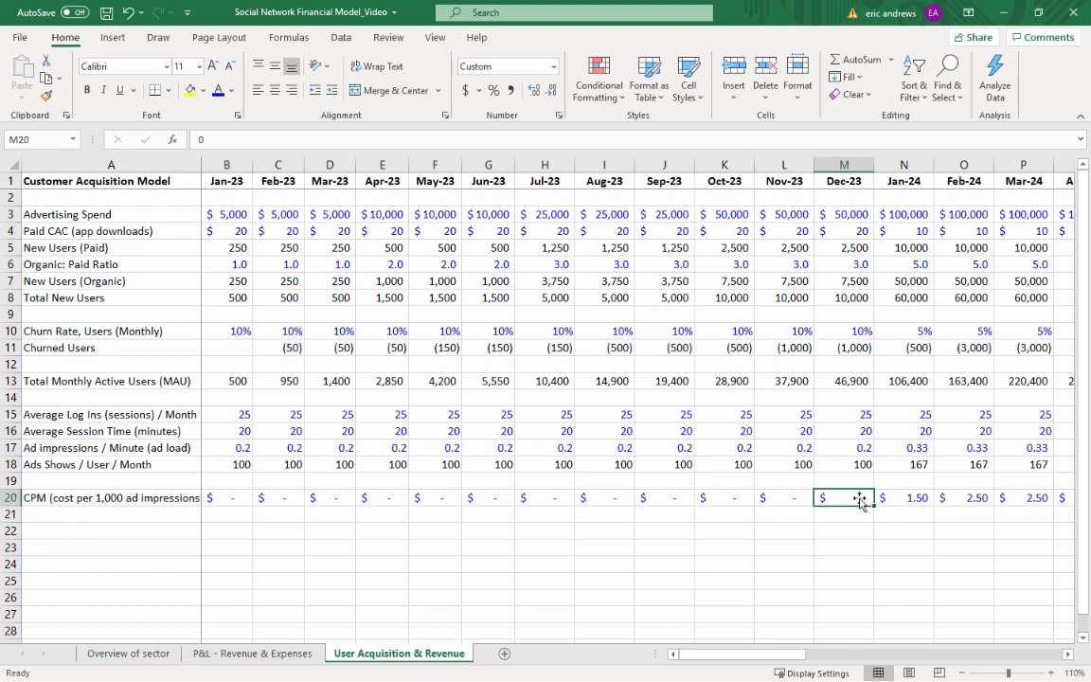
{"action": "key", "text": "Right"}
{"action": "key", "text": "ctrl+c"}
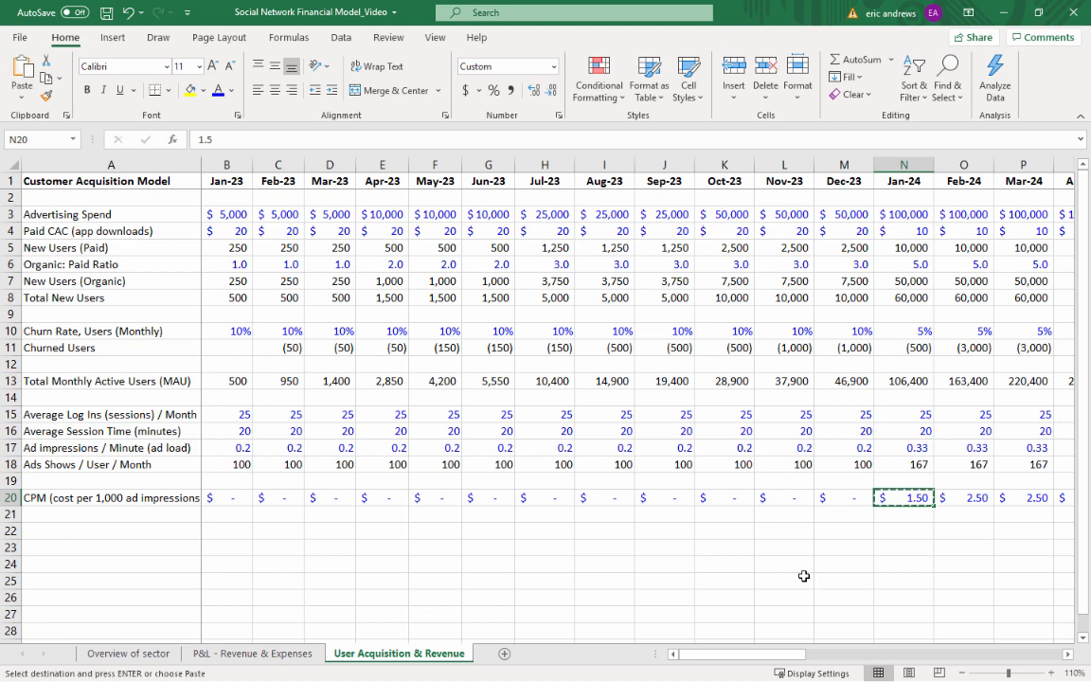
{"action": "key", "text": "shift+Right"}
{"action": "key", "text": "shift+Right"}
{"action": "key", "text": "shift+Right"}
{"action": "key", "text": "shift+Right"}
{"action": "key", "text": "shift+Right"}
{"action": "key", "text": "shift+Right"}
{"action": "key", "text": "shift+Right"}
{"action": "key", "text": "shift+Right"}
{"action": "key", "text": "shift+Right"}
{"action": "key", "text": "shift+Right"}
{"action": "key", "text": "shift+Right"}
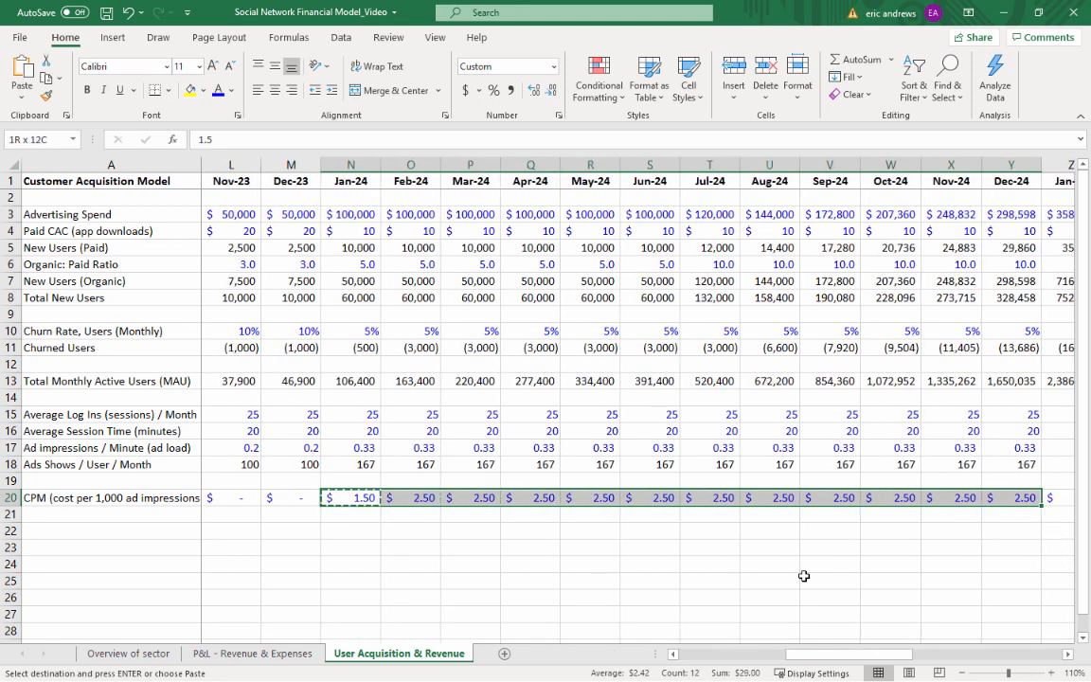
{"action": "key", "text": "ctrl+v"}
{"action": "key", "text": "Down"}
{"action": "key", "text": "Up"}
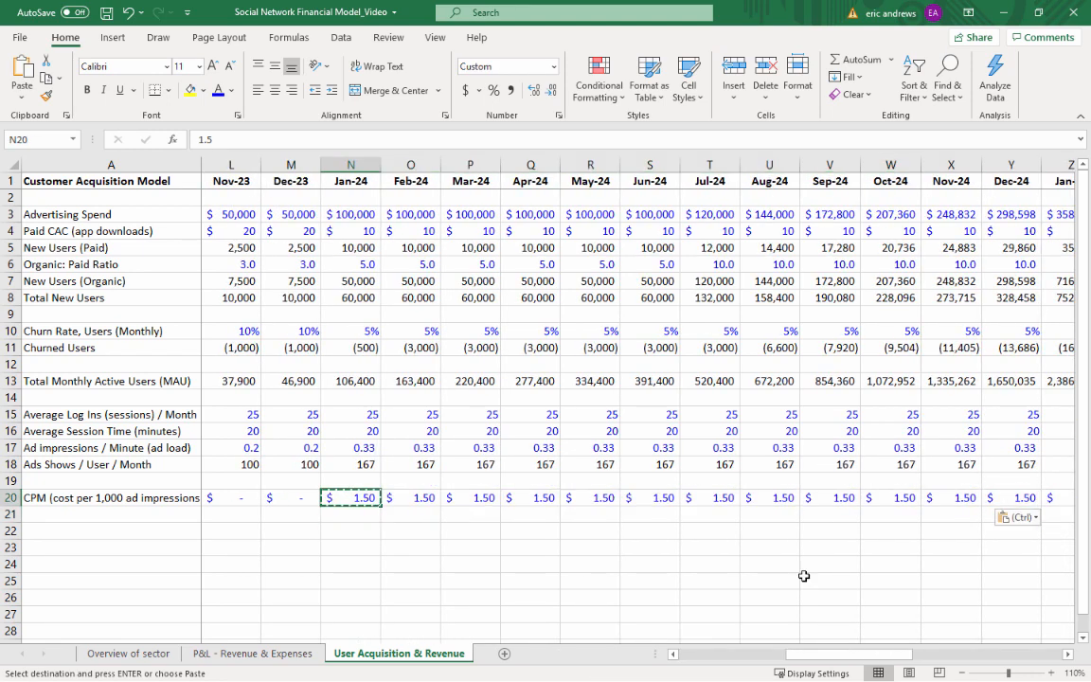
{"action": "key", "text": "Escape"}
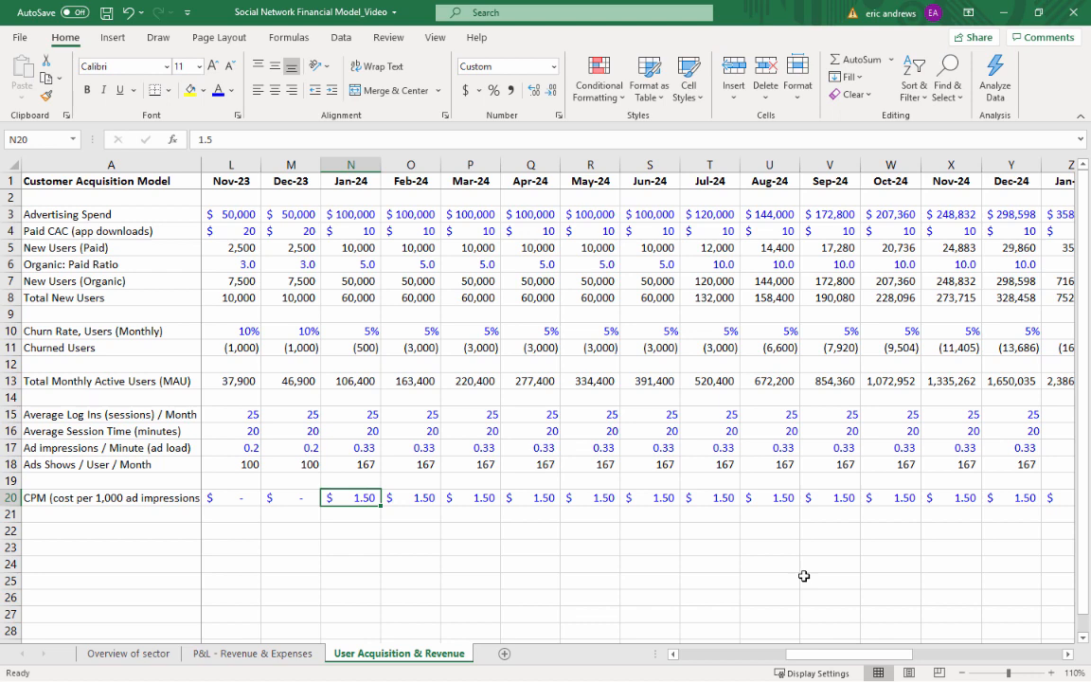
Examine the 2024 monthly active users and the CPM row across to Dec-25
{"action": "left_click", "coordinate": [364, 380]}
{"action": "left_click", "coordinate": [1011, 384]}
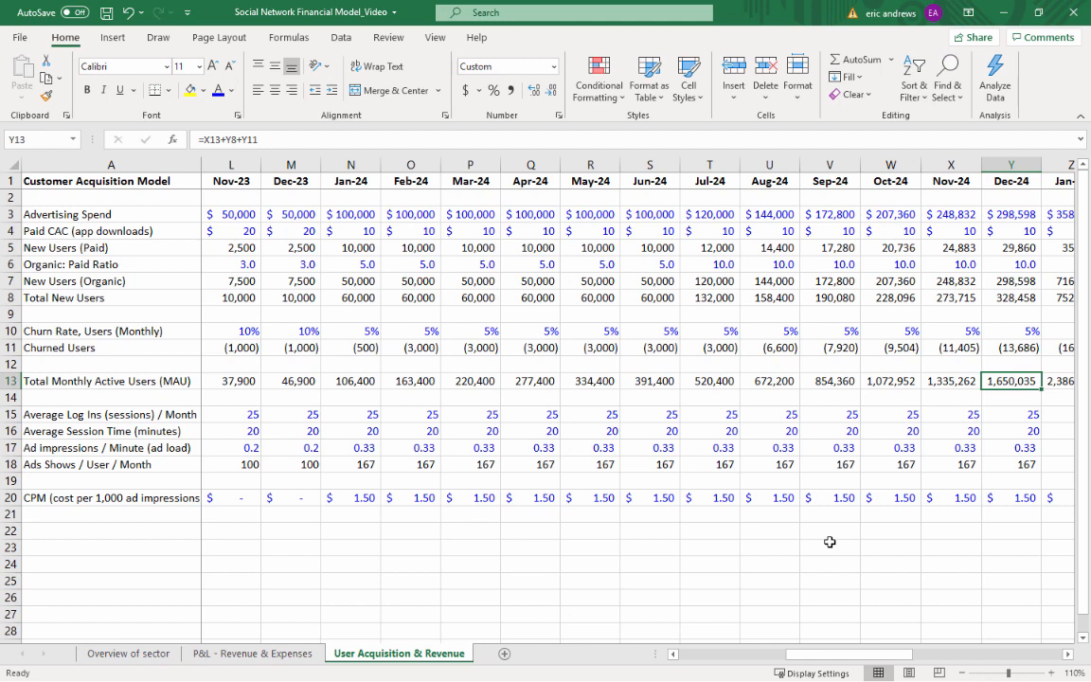
{"action": "key", "text": "Down"}
{"action": "key", "text": "Down"}
{"action": "key", "text": "Down"}
{"action": "key", "text": "Down"}
{"action": "key", "text": "Down"}
{"action": "key", "text": "Down"}
{"action": "key", "text": "Down"}
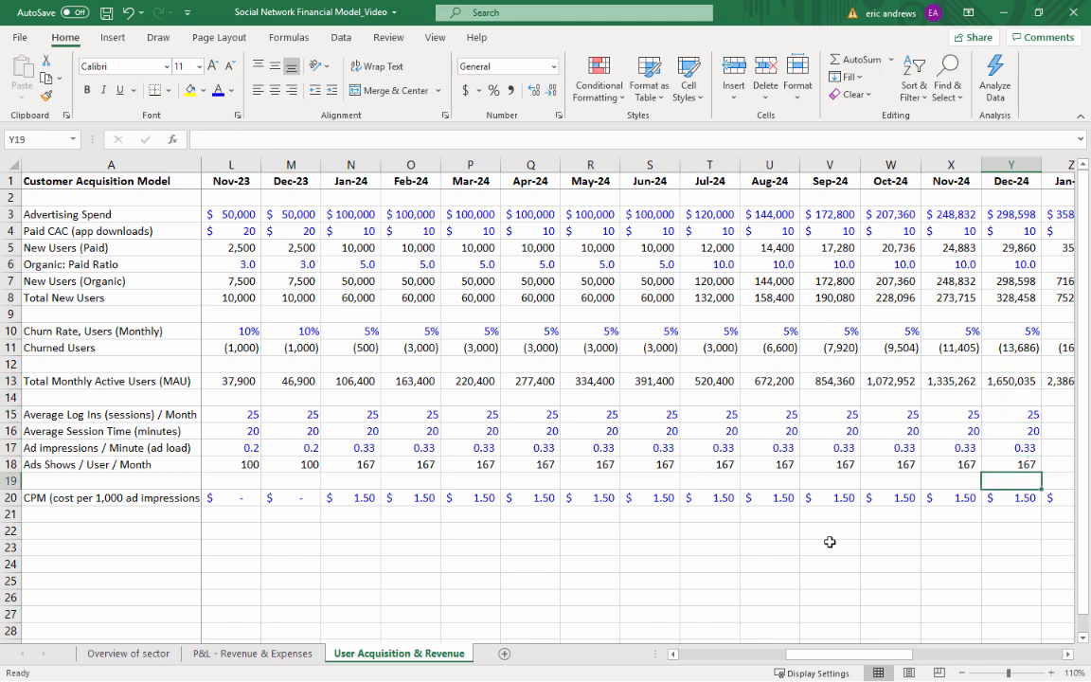
{"action": "key", "text": "Right"}
{"action": "key", "text": "Right"}
{"action": "key", "text": "Right"}
{"action": "key", "text": "Right"}
{"action": "key", "text": "Right"}
{"action": "key", "text": "Right"}
{"action": "key", "text": "Right"}
{"action": "key", "text": "Right"}
{"action": "key", "text": "Right"}
{"action": "key", "text": "Right"}
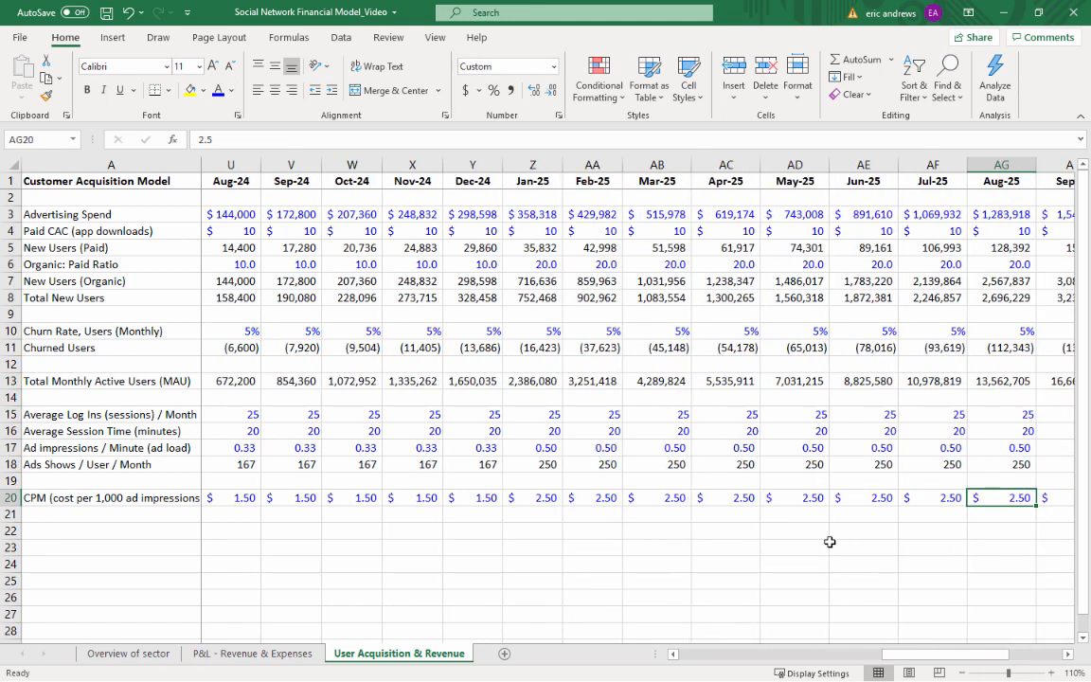
{"action": "key", "text": "Right"}
{"action": "key", "text": "Right"}
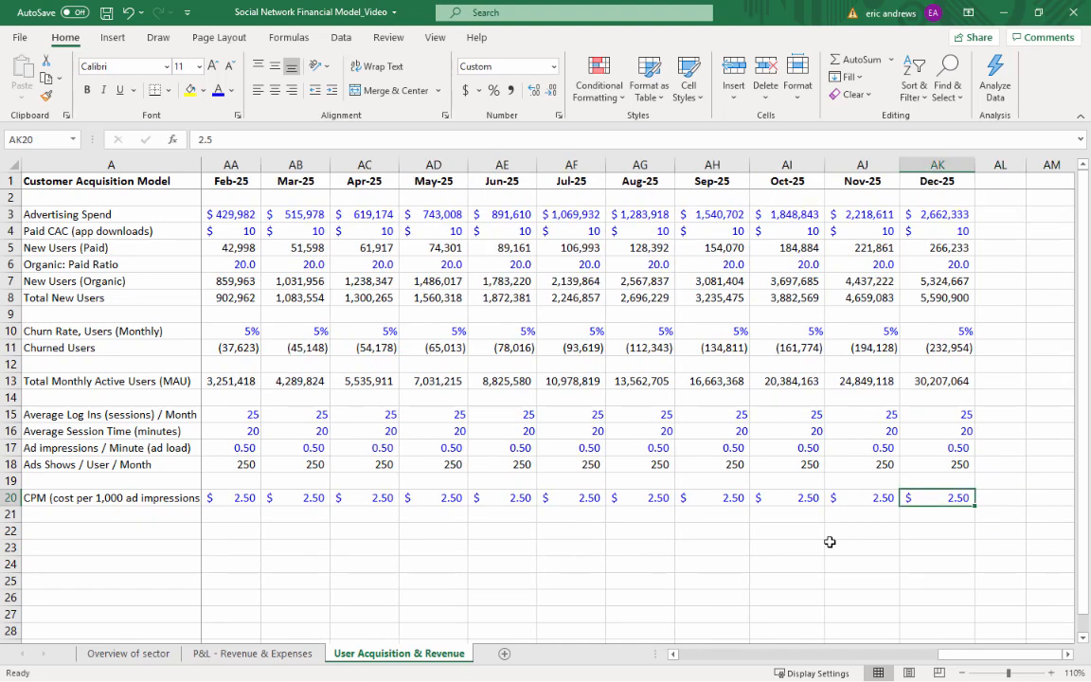
{"action": "key", "text": "Home"}
{"action": "key", "text": "Right"}
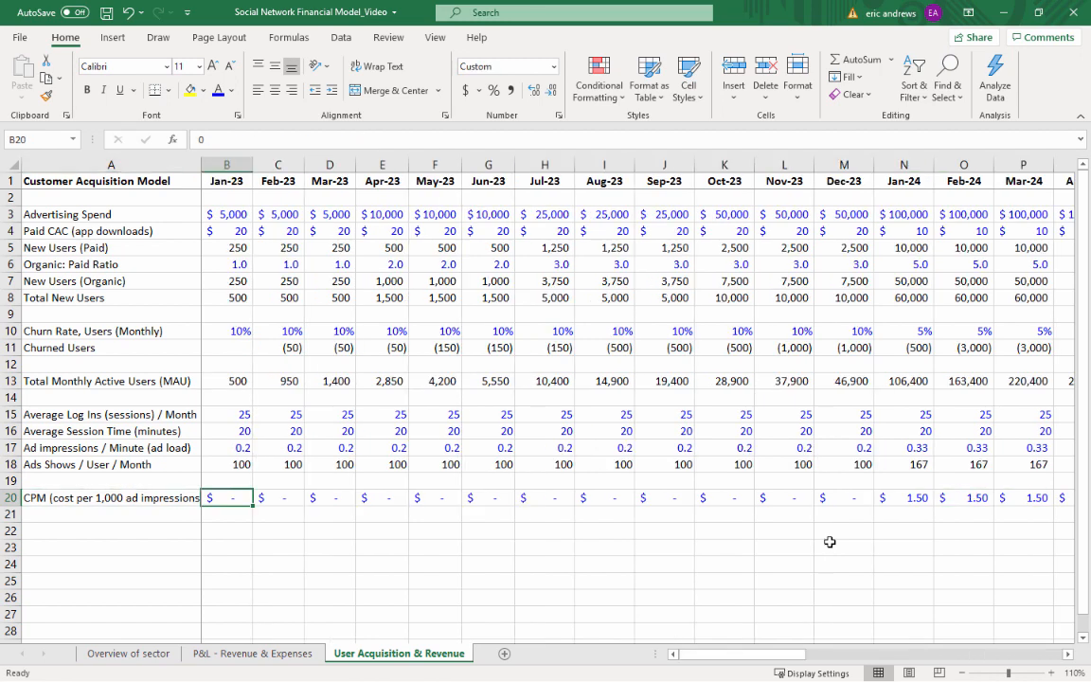
Label cell A22 "Rev / Ad"
{"action": "key", "text": "alt+Tab"}
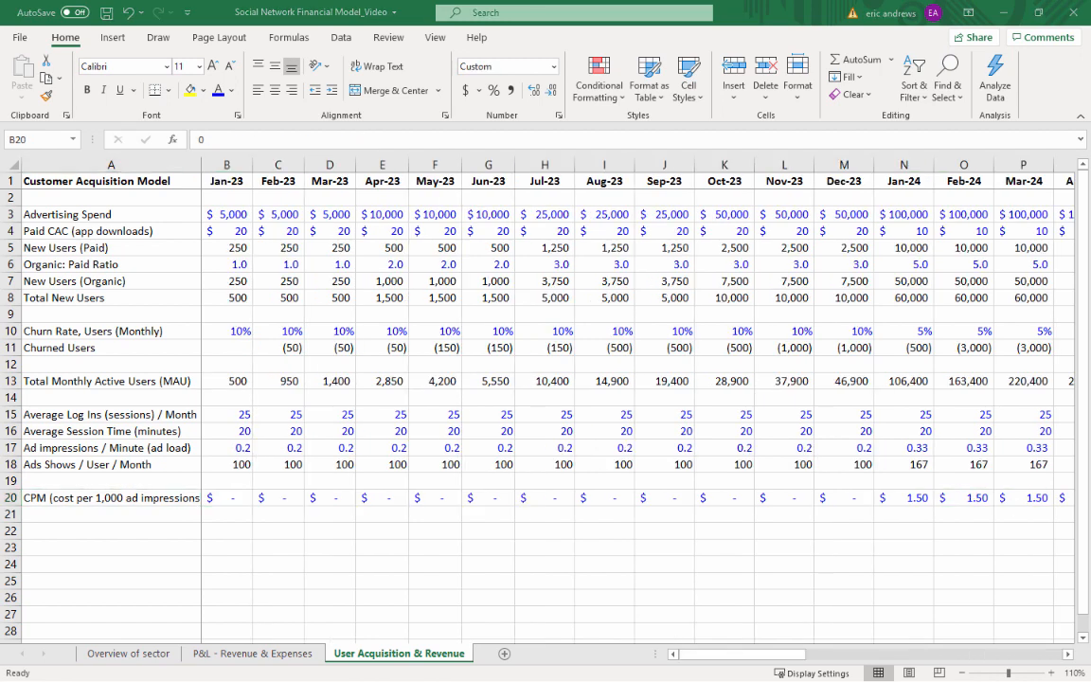
{"action": "left_click", "coordinate": [102, 528]}
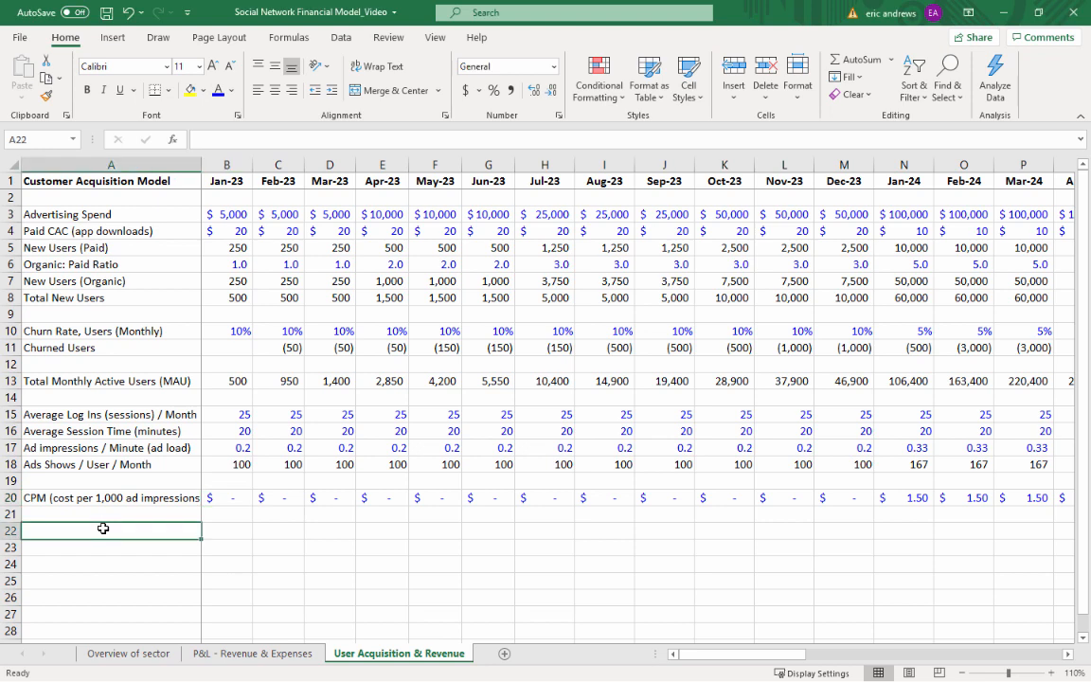
{"action": "type", "text": "Rev / Ad"}
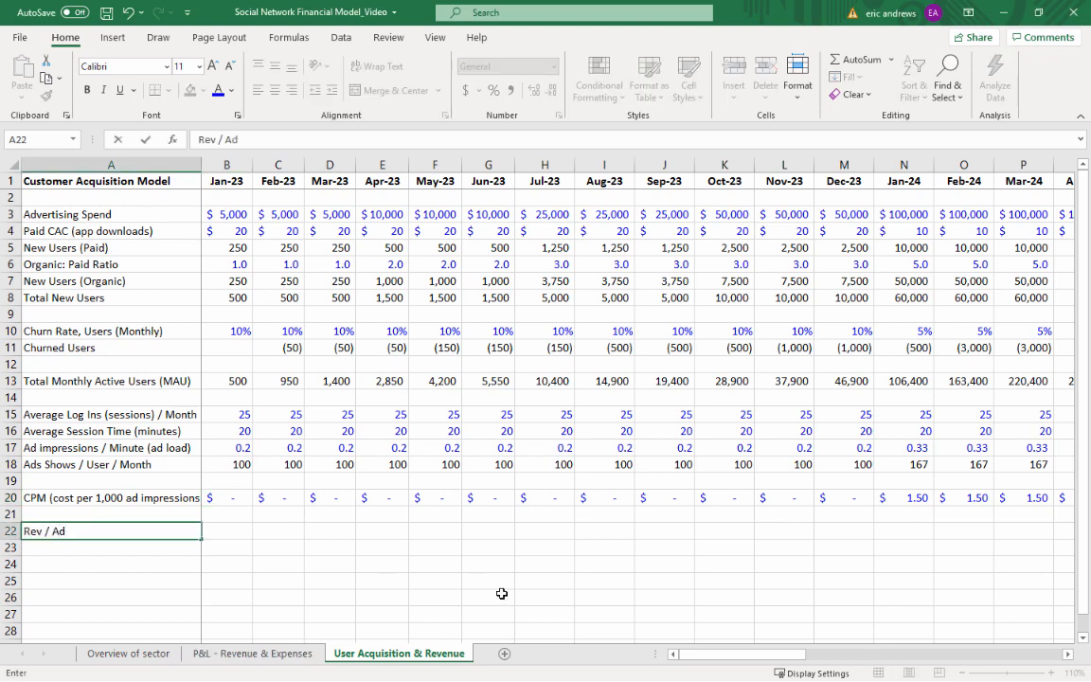
{"action": "key", "text": "ctrl+Return"}
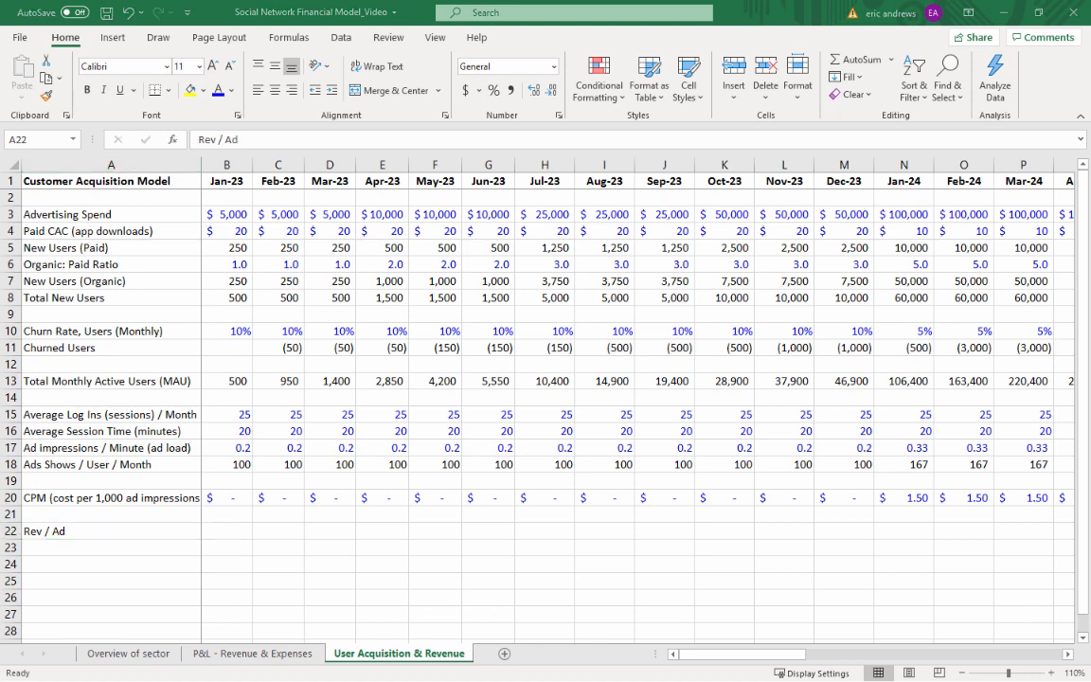
Enter the Jan-23 revenue per ad in B22 as =B20/1000
{"action": "left_click", "coordinate": [226, 528]}
{"action": "type", "text": "]"}
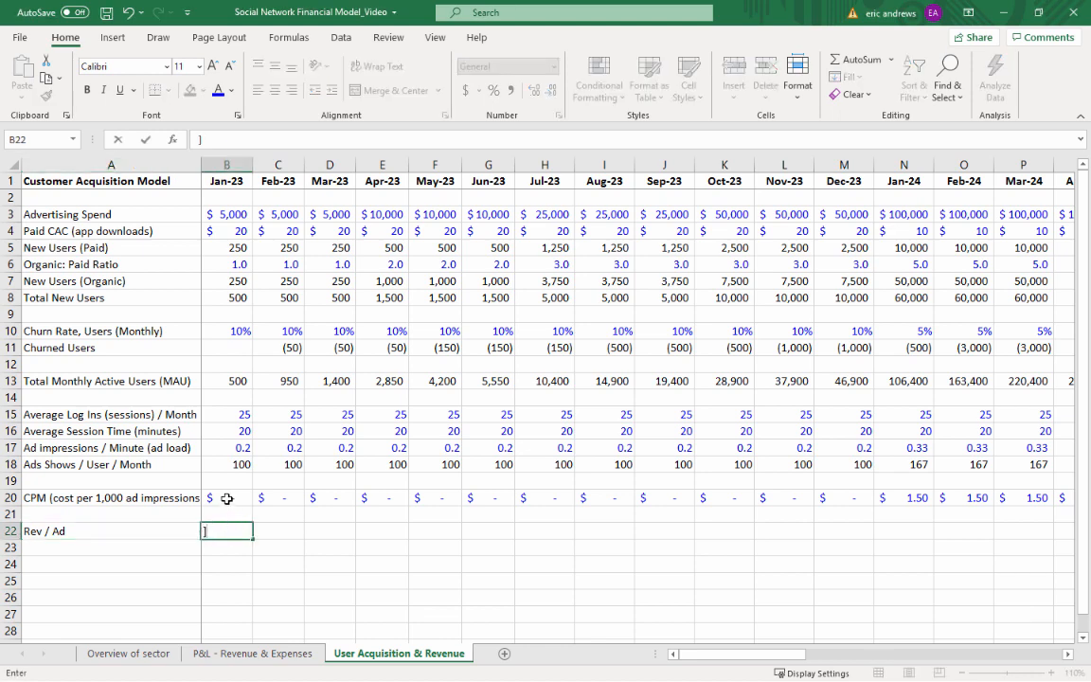
{"action": "key", "text": "BackSpace"}
{"action": "type", "text": "="}
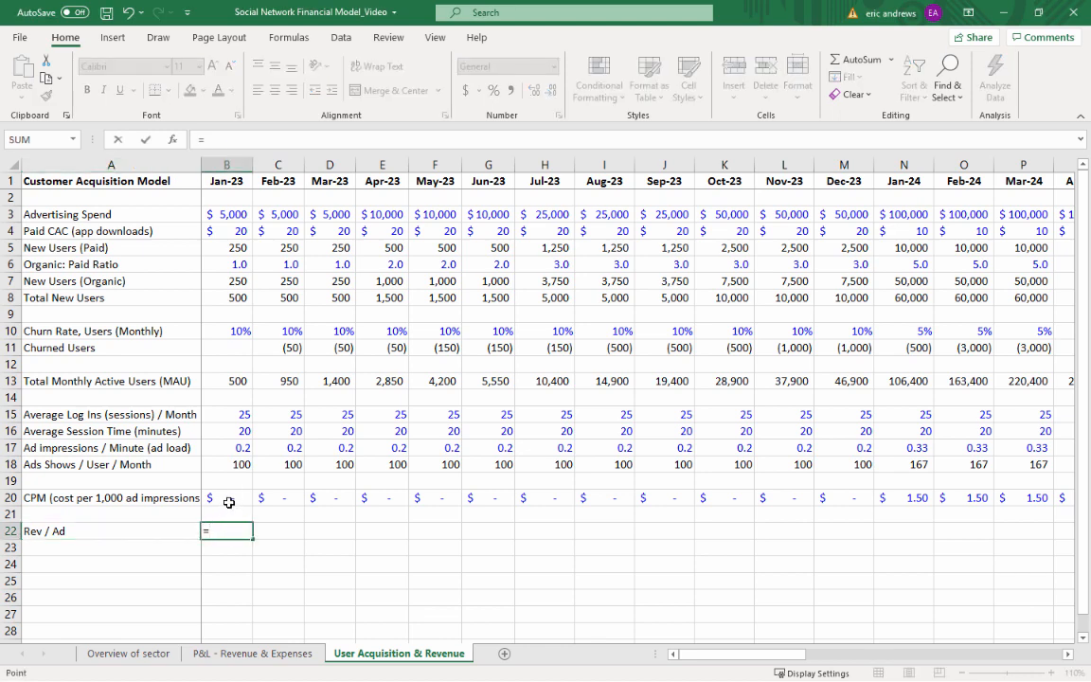
{"action": "left_click", "coordinate": [228, 500]}
{"action": "type", "text": "/10"}
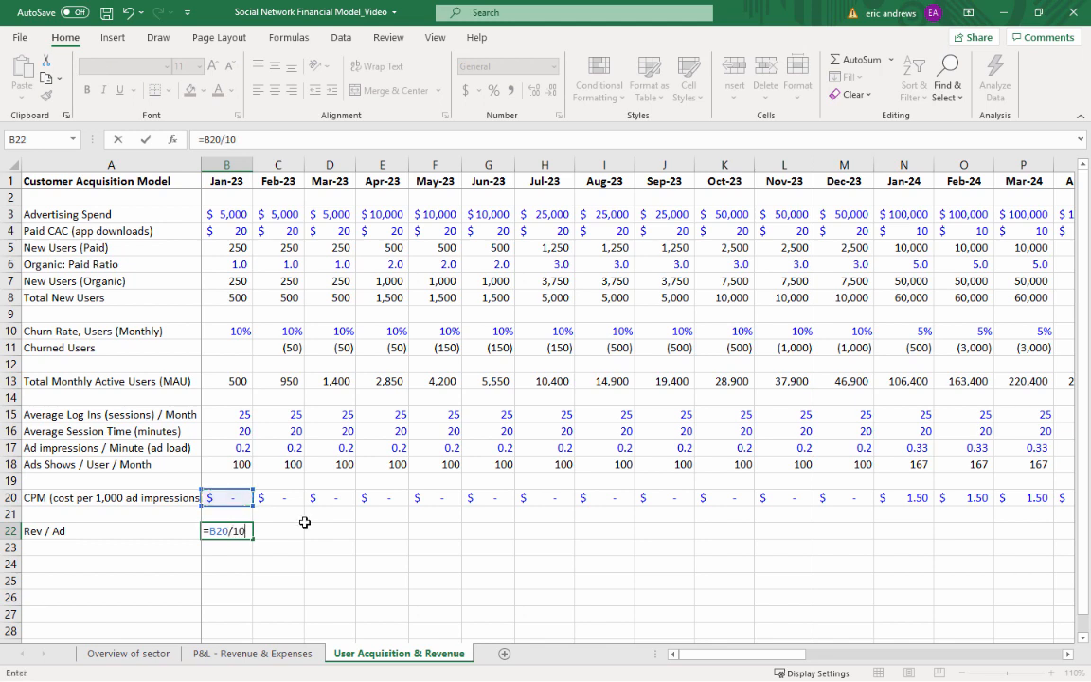
{"action": "type", "text": "00"}
{"action": "key", "text": "ctrl+Return"}
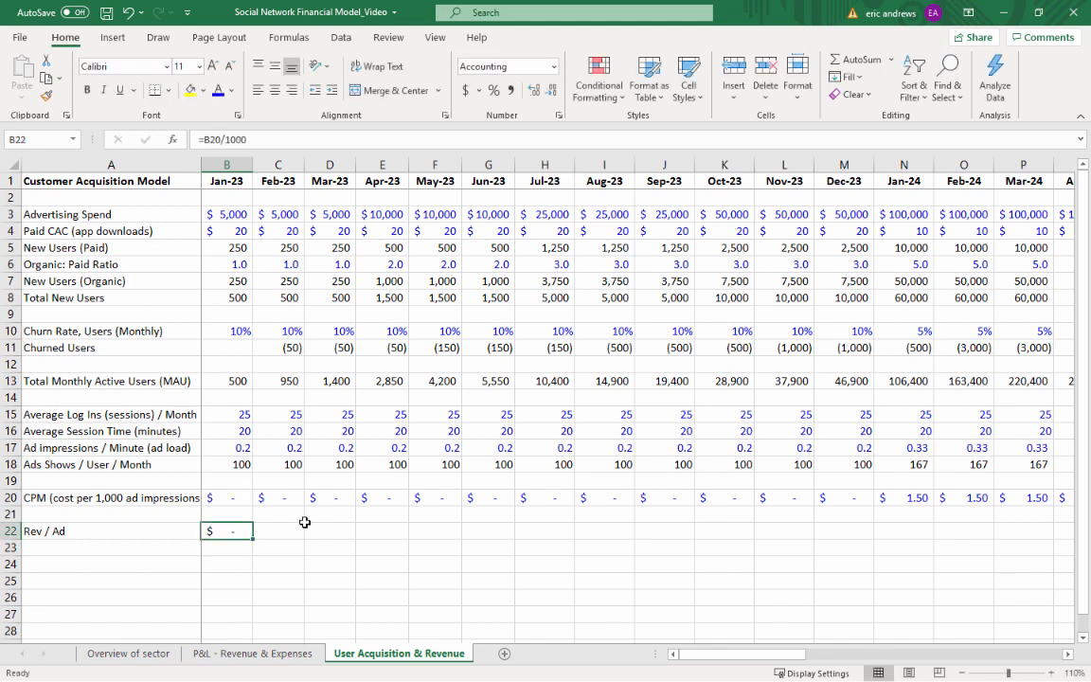
Format the Jan-23 Rev / Ad cell B22 as a dollar amount with four decimal places
{"action": "left_click", "coordinate": [535, 94]}
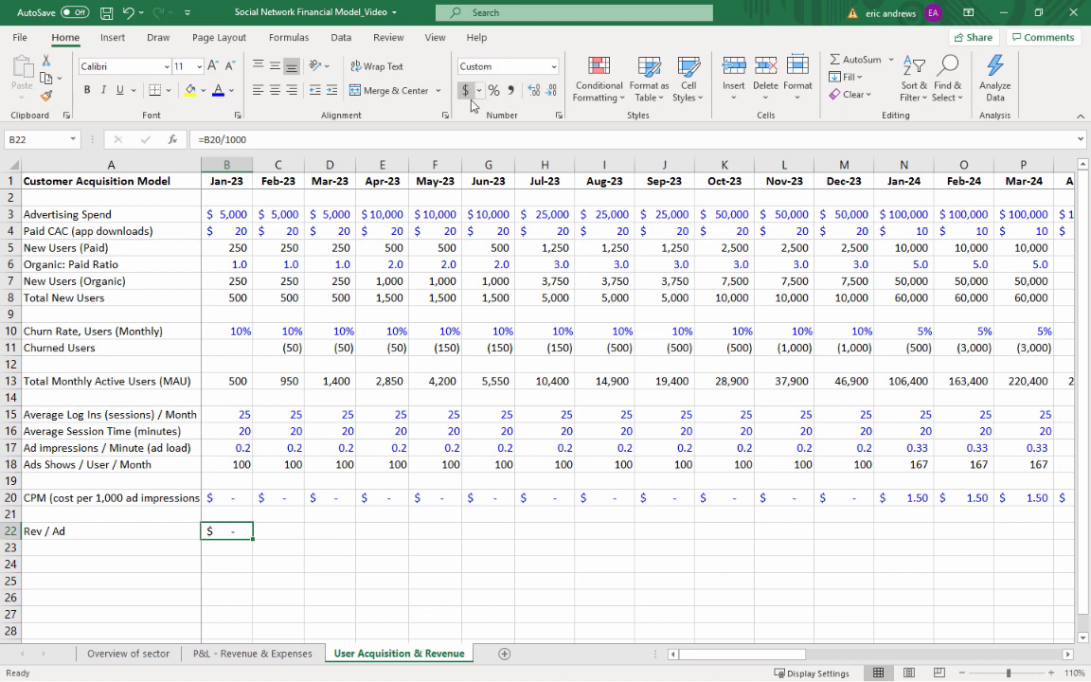
{"action": "left_click", "coordinate": [536, 93]}
{"action": "left_click", "coordinate": [536, 92]}
Copy the Rev / Ad formula from B22 across C22:N22, Feb-23 through Jan-24
{"action": "key", "text": "ctrl+c"}
{"action": "key", "text": "Right"}
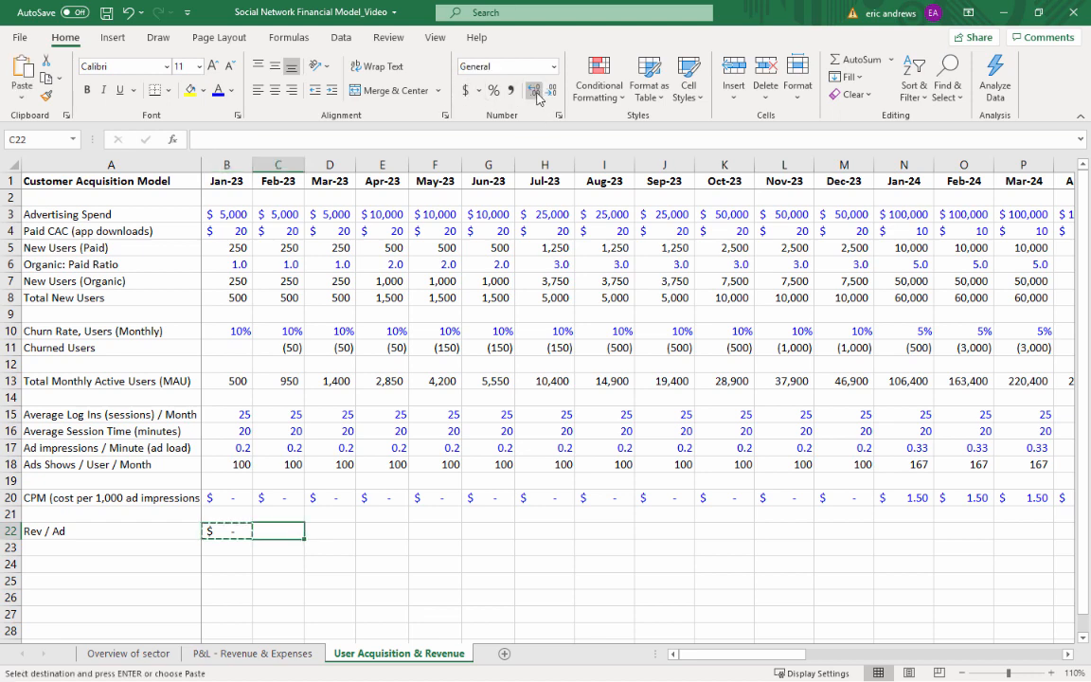
{"action": "key", "text": "shift+Right"}
{"action": "key", "text": "shift+Right"}
{"action": "key", "text": "shift+Right"}
{"action": "key", "text": "shift+Right"}
{"action": "key", "text": "shift+Right"}
{"action": "key", "text": "shift+Right"}
{"action": "key", "text": "shift+Right"}
{"action": "key", "text": "shift+Right"}
{"action": "key", "text": "shift+Right"}
{"action": "key", "text": "shift+Right"}
{"action": "key", "text": "shift+Right"}
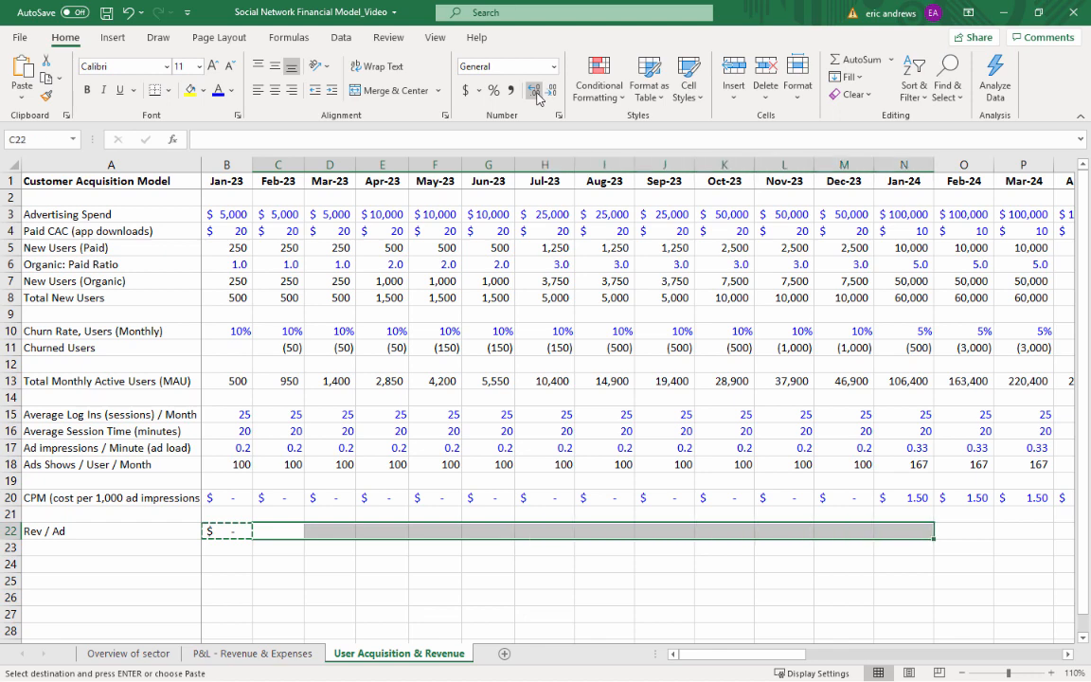
{"action": "key", "text": "ctrl+v"}
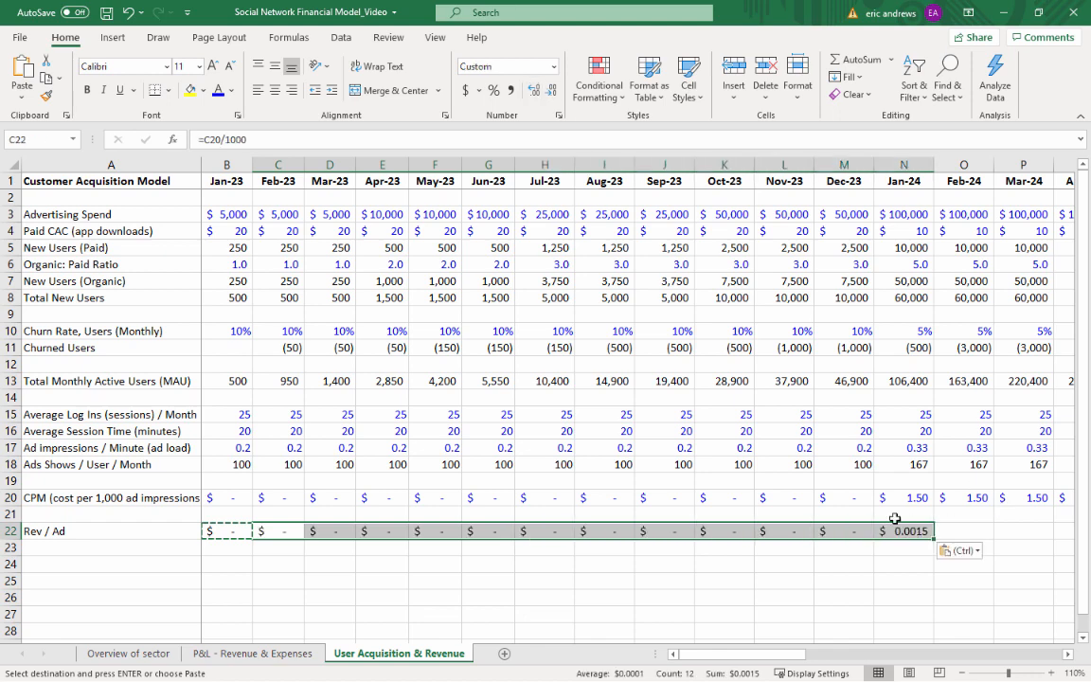
Copy the Jan-24 Rev / Ad formula in N22 across the remaining months through Dec-25 in column AK
{"action": "left_click", "coordinate": [898, 530]}
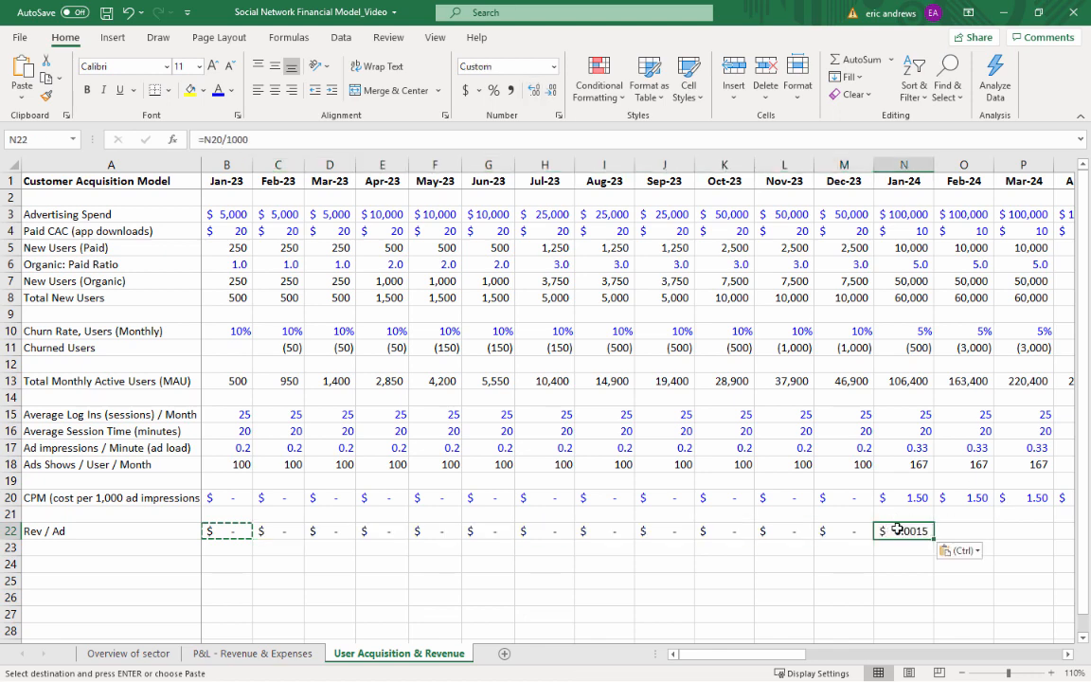
{"action": "key", "text": "ctrl+c"}
{"action": "key", "text": "Right"}
{"action": "key", "text": "shift+Right"}
{"action": "key", "text": "shift+Right"}
{"action": "key", "text": "shift+Right"}
{"action": "key", "text": "shift+Right"}
{"action": "key", "text": "shift+Right"}
{"action": "key", "text": "shift+Right"}
{"action": "key", "text": "shift+Right"}
{"action": "key", "text": "shift+Right"}
{"action": "key", "text": "shift+Right"}
{"action": "key", "text": "shift+Right"}
{"action": "key", "text": "shift+Right"}
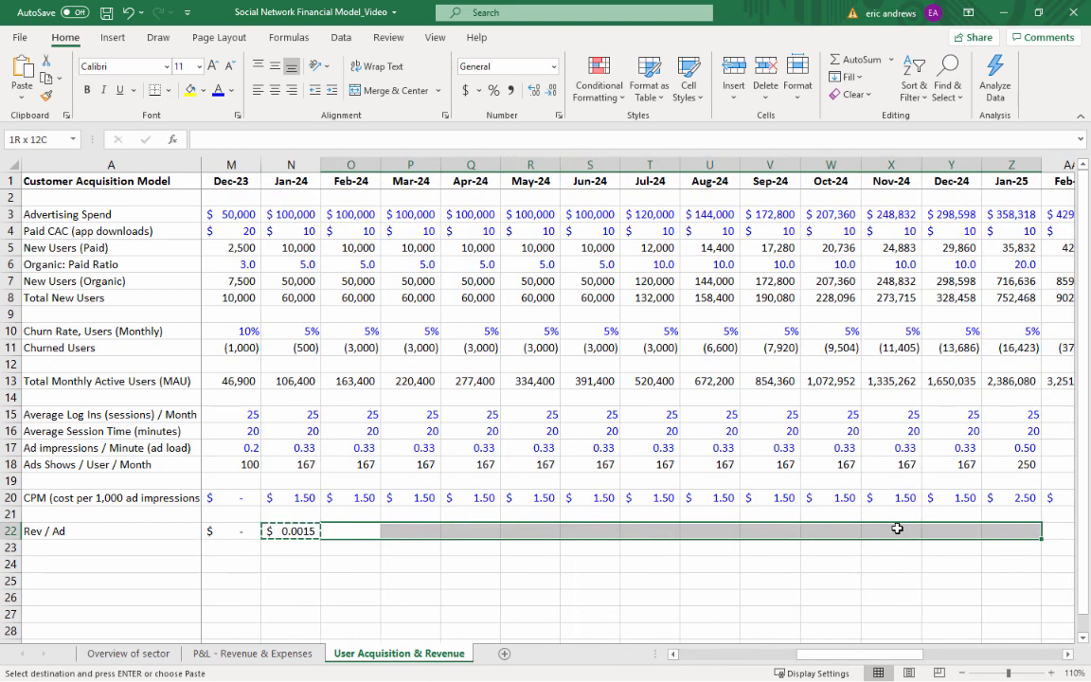
{"action": "key", "text": "shift+Right"}
{"action": "key", "text": "shift+Right"}
{"action": "key", "text": "shift+Right"}
{"action": "key", "text": "shift+Right"}
{"action": "key", "text": "shift+Right"}
{"action": "key", "text": "shift+Right"}
{"action": "key", "text": "shift+Right"}
{"action": "key", "text": "shift+Right"}
{"action": "key", "text": "shift+Right"}
{"action": "key", "text": "shift+Right"}
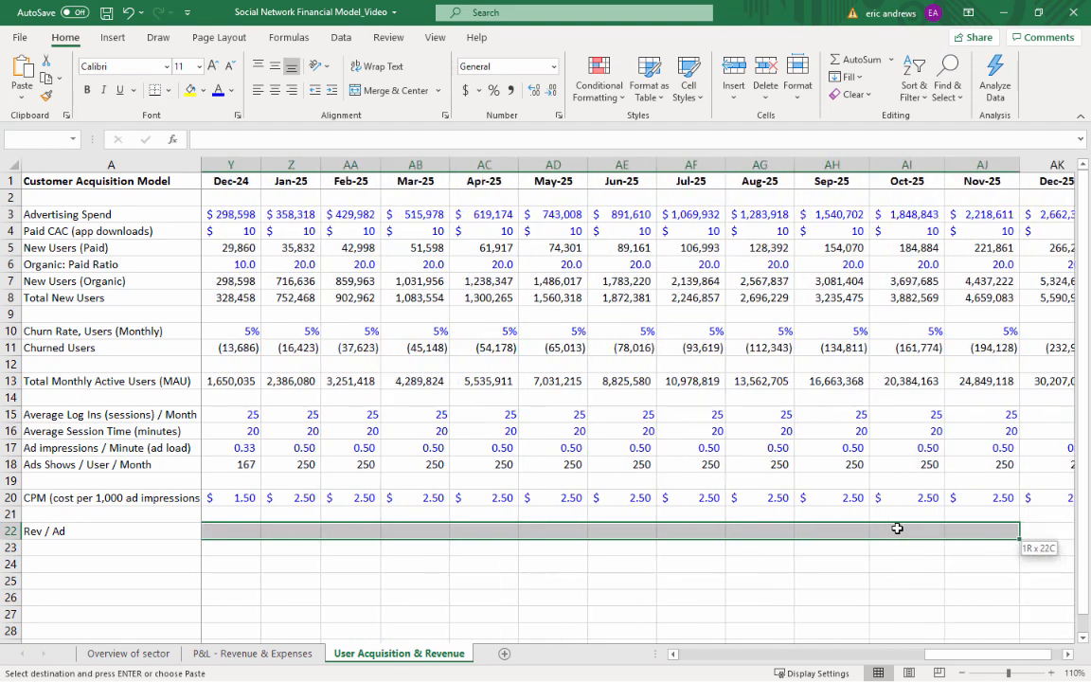
{"action": "key", "text": "shift+Right"}
{"action": "key", "text": "Return"}
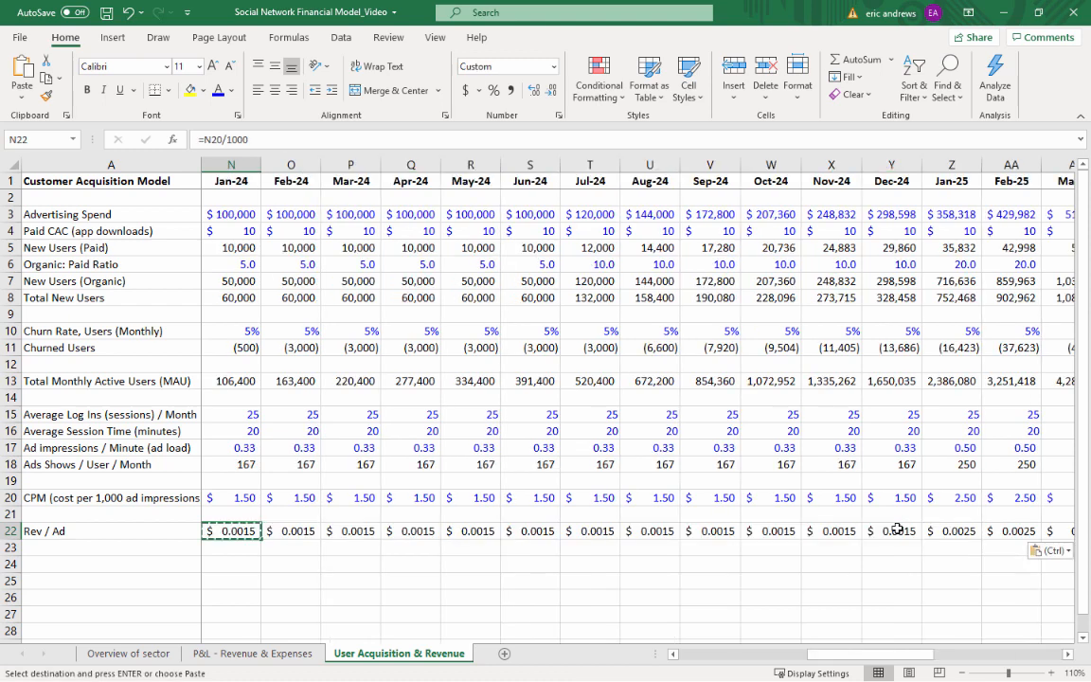
{"action": "key", "text": "Right"}
{"action": "key", "text": "Right"}
{"action": "key", "text": "Right"}
{"action": "key", "text": "Right"}
{"action": "key", "text": "Right"}
{"action": "key", "text": "Home"}
{"action": "key", "text": "Down"}
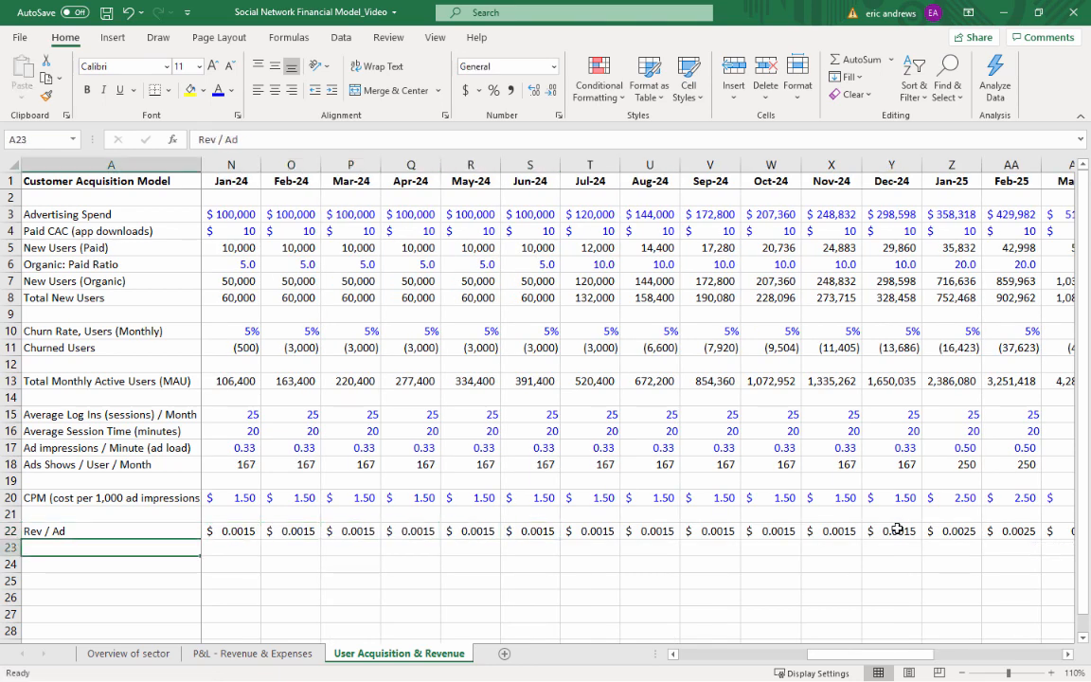
Label row 23 in A23 as "Monthly Revenue / User"
{"action": "type", "text": "Month"}
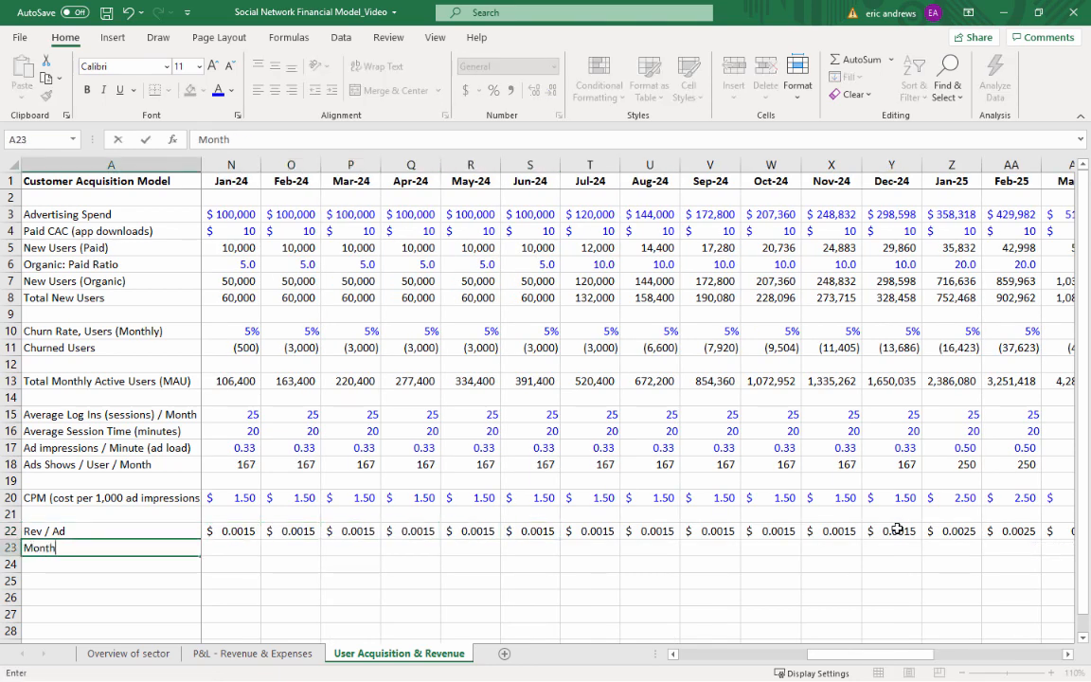
{"action": "type", "text": "ly Revenue /"}
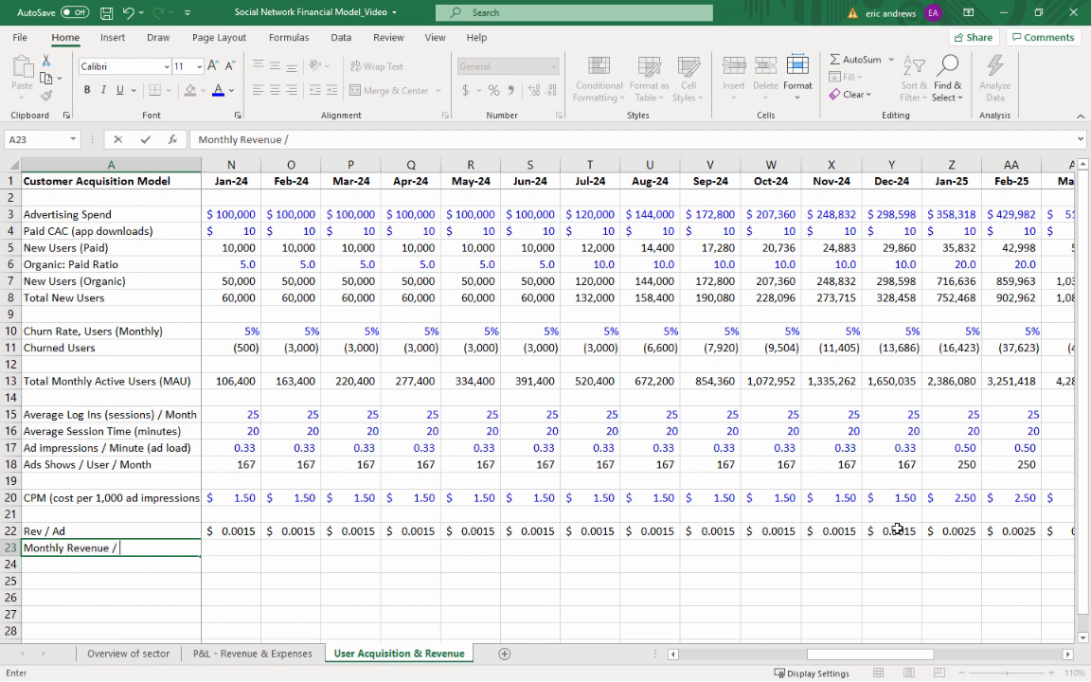
{"action": "type", "text": " User"}
{"action": "key", "text": "Tab"}
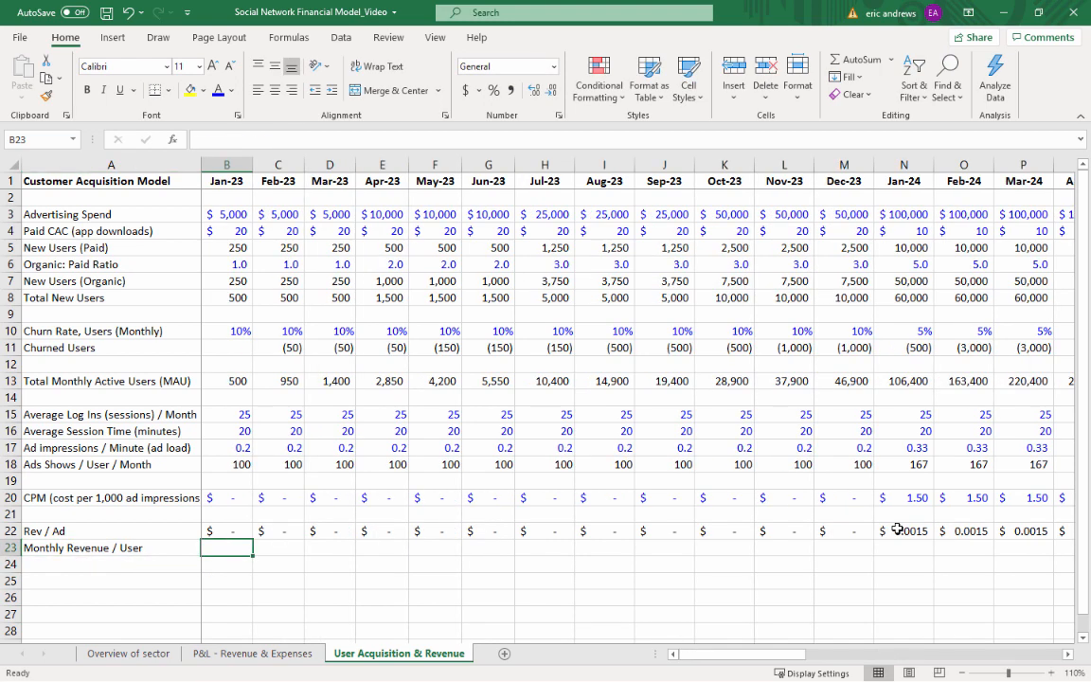
Enter the Jan-23 monthly revenue per user in B23 as =B18*B22 and format it with no decimal places
{"action": "type", "text": "="}
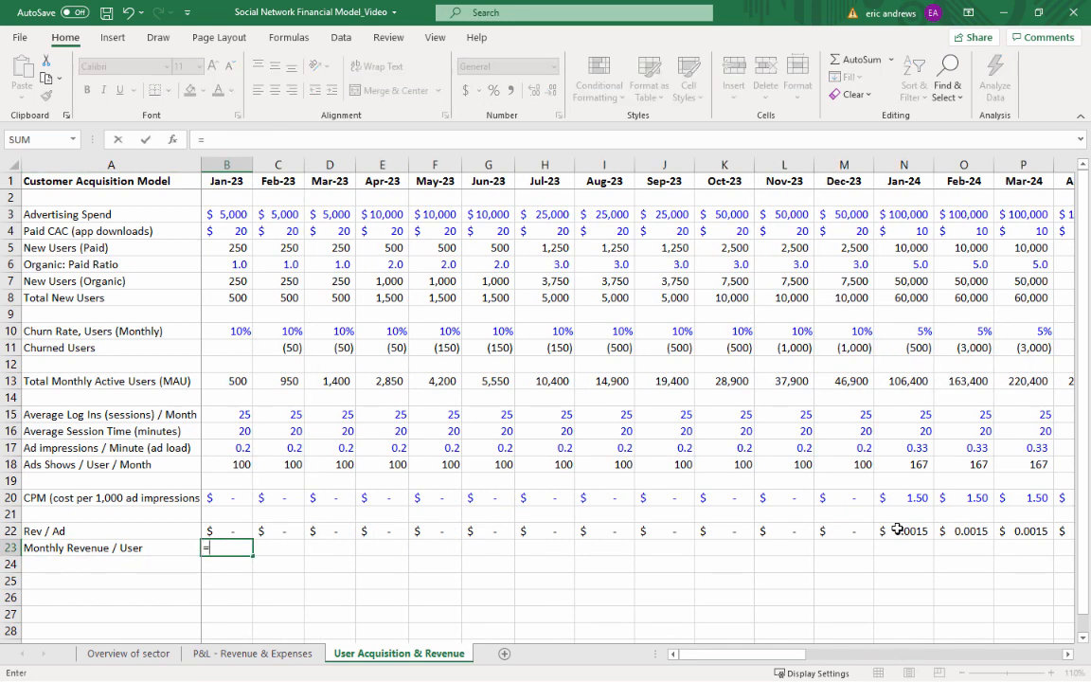
{"action": "left_click", "coordinate": [234, 466]}
{"action": "type", "text": "*"}
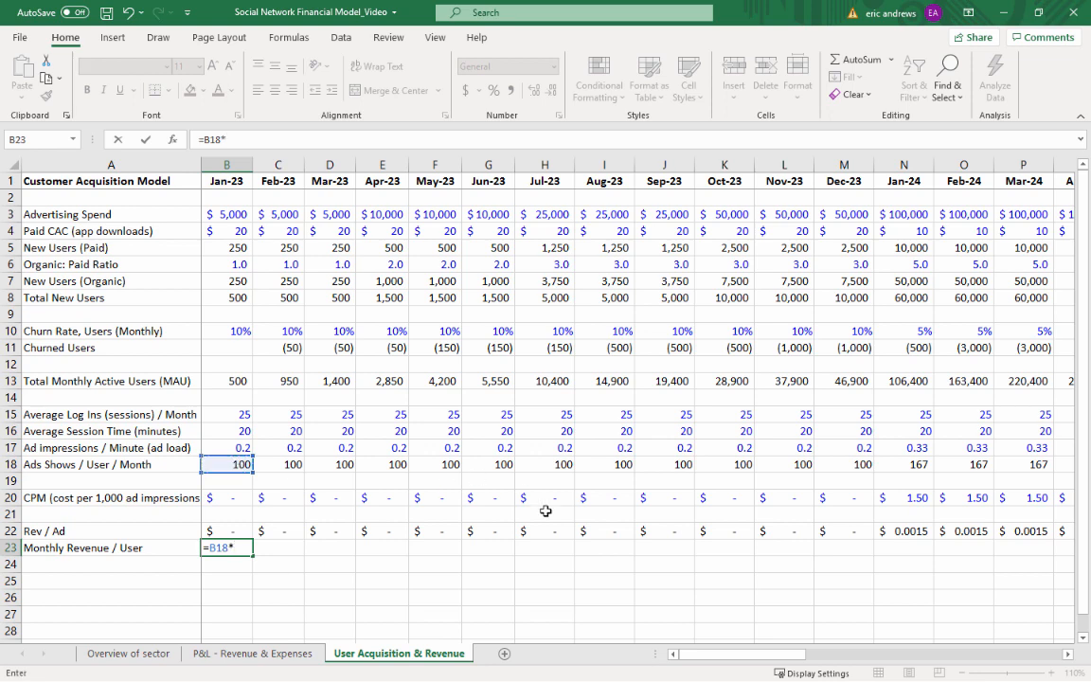
{"action": "left_click", "coordinate": [227, 531]}
{"action": "key", "text": "ctrl+Return"}
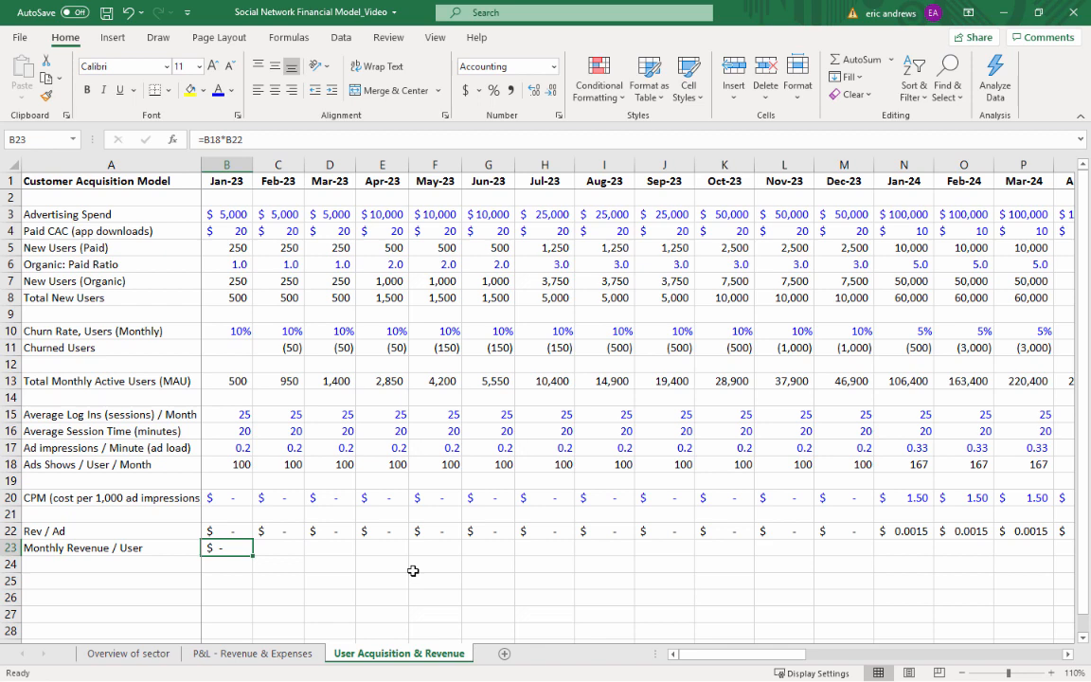
{"action": "left_click", "coordinate": [549, 91]}
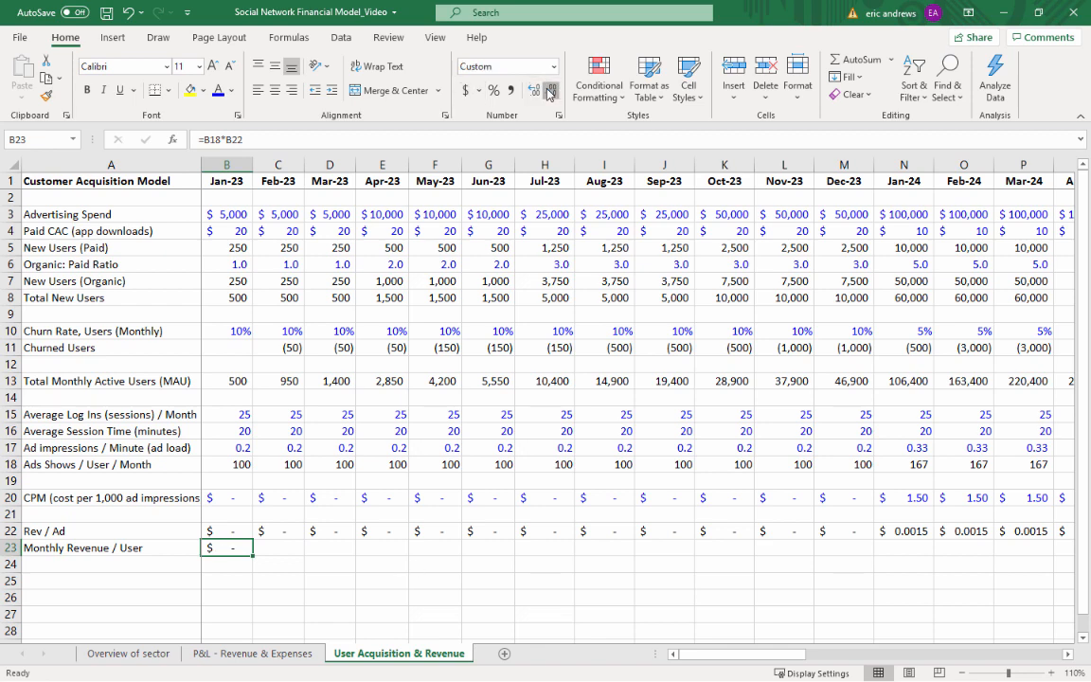
Copy the Monthly Revenue / User formula from B23 across C23:AK23, Feb-23 through Dec-25
{"action": "key", "text": "ctrl+c"}
{"action": "key", "text": "Right"}
{"action": "key", "text": "shift+Right"}
{"action": "key", "text": "shift+Right"}
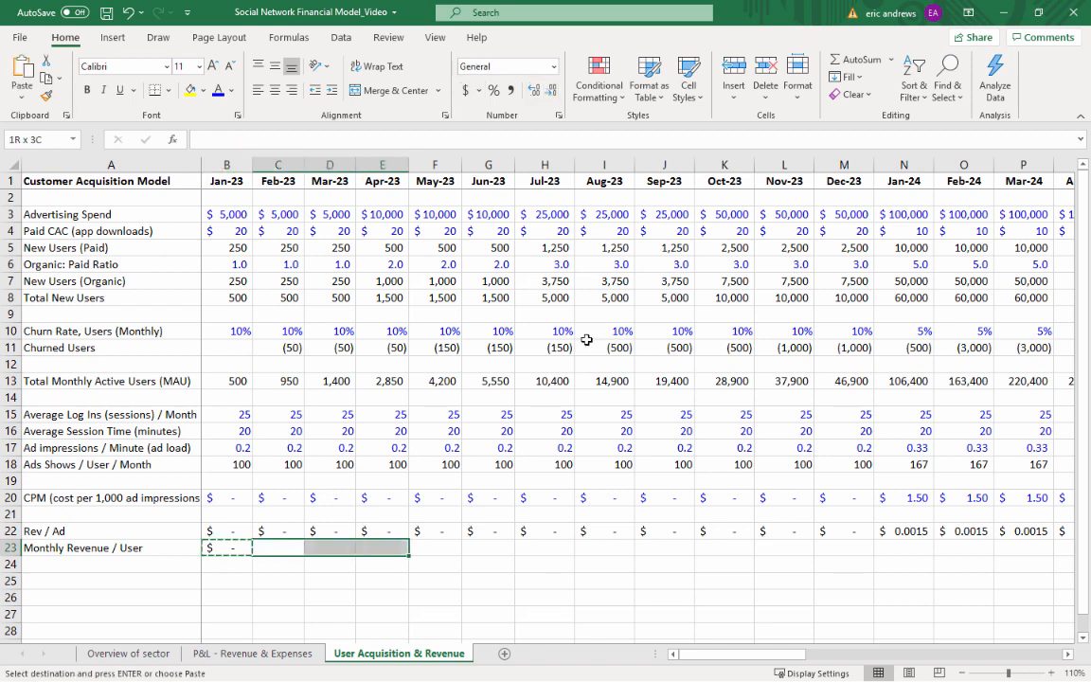
{"action": "key", "text": "shift+Right"}
{"action": "key", "text": "shift+Right"}
{"action": "key", "text": "shift+Right"}
{"action": "key", "text": "shift+Right"}
{"action": "key", "text": "shift+Right"}
{"action": "key", "text": "shift+Right"}
{"action": "key", "text": "shift+Right"}
{"action": "key", "text": "shift+Right"}
{"action": "key", "text": "shift+Right"}
{"action": "key", "text": "shift+Right"}
{"action": "key", "text": "shift+Right"}
{"action": "key", "text": "shift+Right"}
{"action": "key", "text": "shift+Right"}
{"action": "key", "text": "shift+Right"}
{"action": "key", "text": "shift+Right"}
{"action": "key", "text": "shift+Right"}
{"action": "key", "text": "shift+Right"}
{"action": "key", "text": "shift+Right"}
{"action": "key", "text": "shift+Right"}
{"action": "key", "text": "shift+Right"}
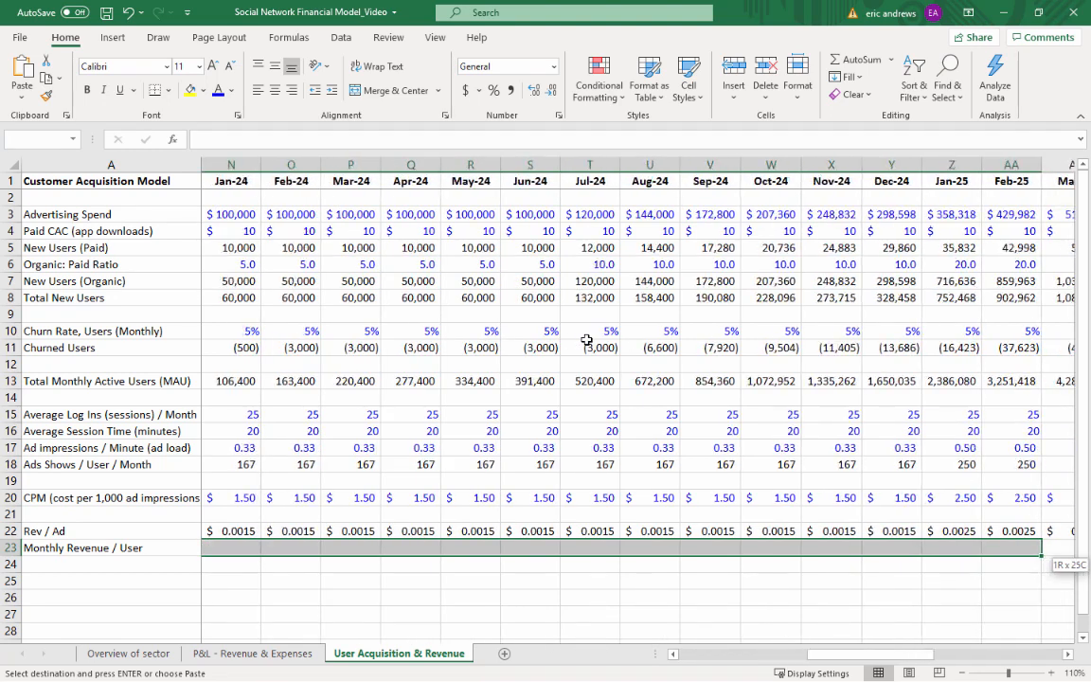
{"action": "key", "text": "shift+Right"}
{"action": "key", "text": "shift+Right"}
{"action": "key", "text": "shift+Right"}
{"action": "key", "text": "shift+Right"}
{"action": "key", "text": "shift+Right"}
{"action": "key", "text": "shift+Right"}
{"action": "key", "text": "shift+Right"}
{"action": "key", "text": "shift+Right"}
{"action": "key", "text": "shift+Right"}
{"action": "key", "text": "shift+Right"}
{"action": "key", "text": "shift+Right"}
{"action": "key", "text": "shift+Right"}
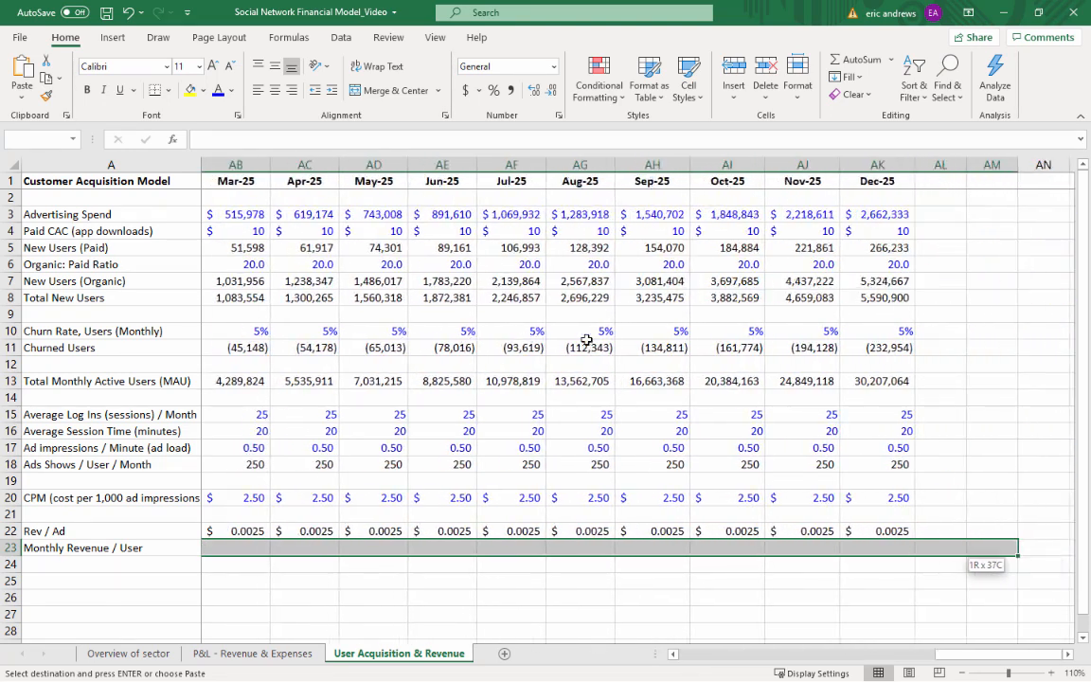
{"action": "key", "text": "shift+Left"}
{"action": "key", "text": "shift+Left"}
{"action": "key", "text": "ctrl+v"}
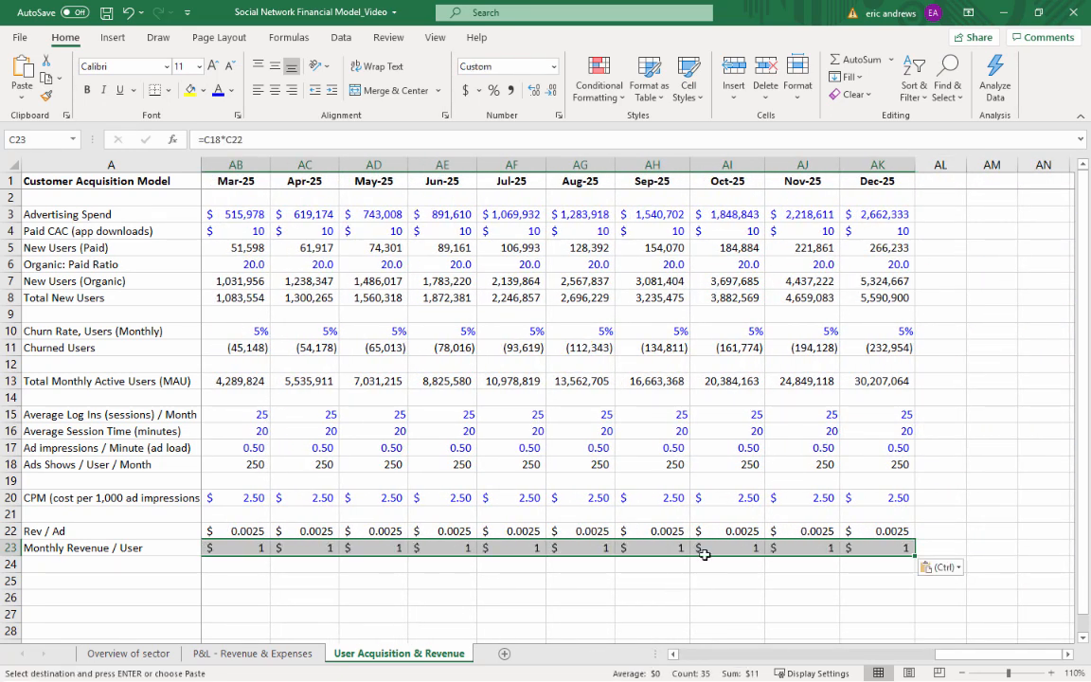
Format Monthly Revenue / User in C23:AK23 with two decimal places
{"action": "left_click", "coordinate": [534, 90]}
{"action": "left_click", "coordinate": [534, 90]}
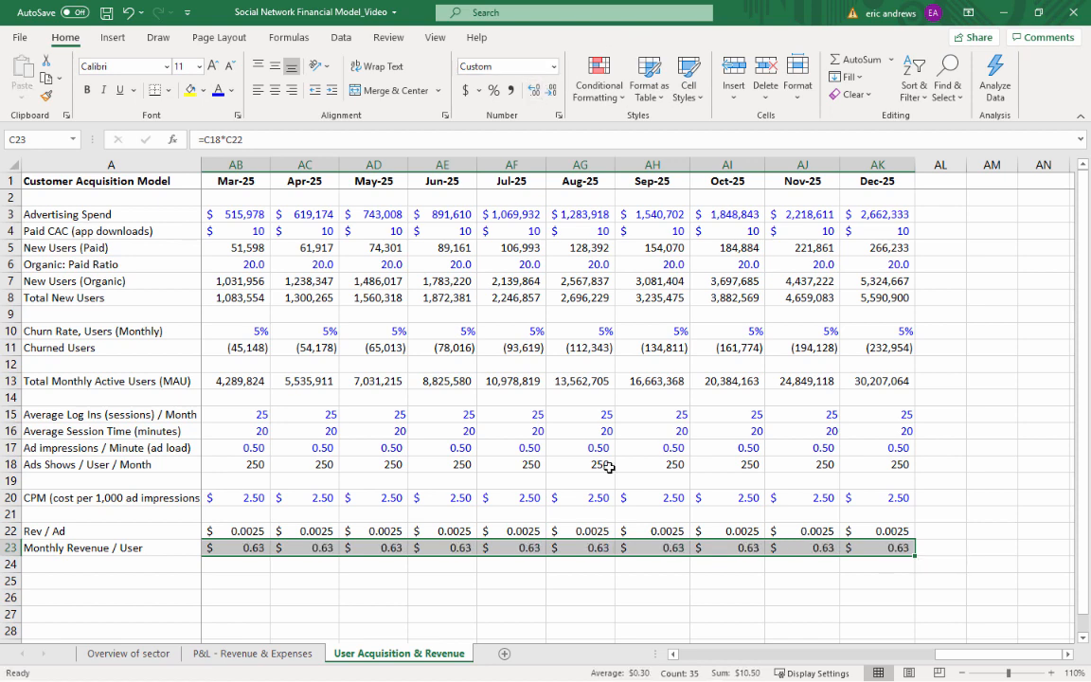
{"action": "left_click", "coordinate": [491, 549]}
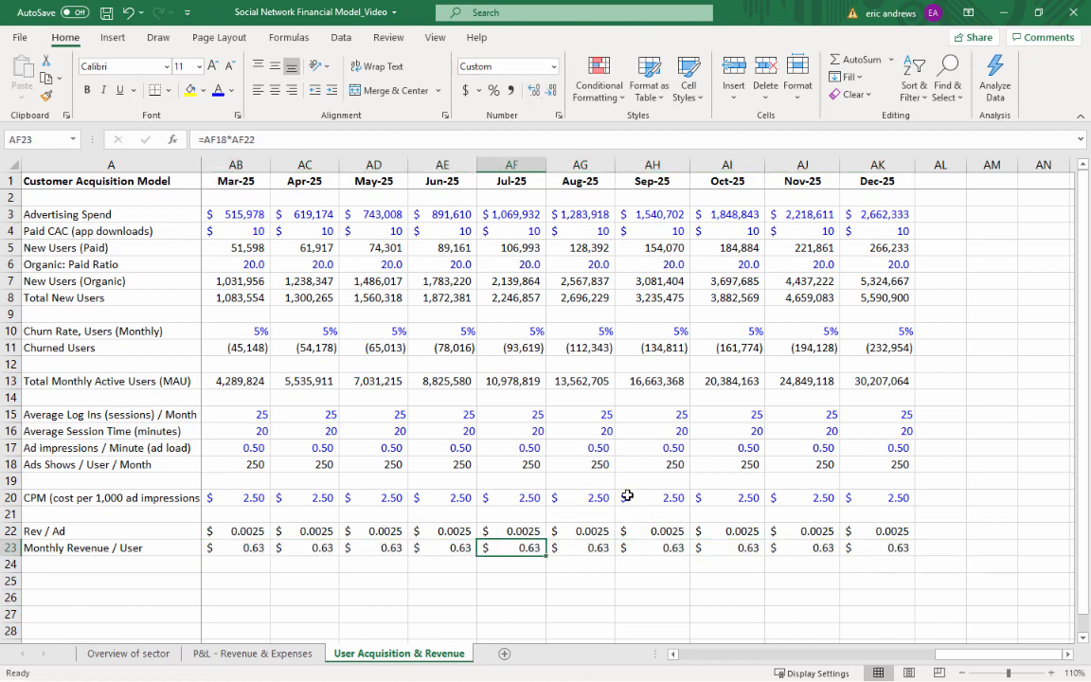
Examine the Monthly Revenue / User figures in row 23 across the months from 2025 back to 2023
{"action": "key", "text": "Right"}
{"action": "key", "text": "Right"}
{"action": "key", "text": "Right"}
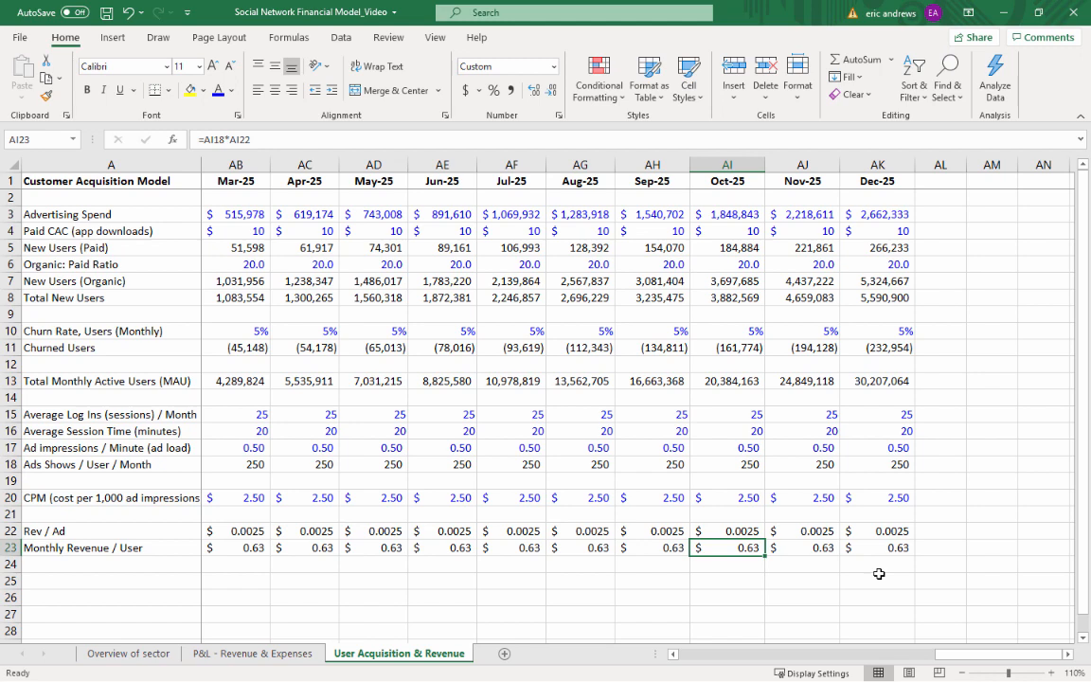
{"action": "key", "text": "Left"}
{"action": "key", "text": "Left"}
{"action": "key", "text": "Left"}
{"action": "key", "text": "Left"}
{"action": "key", "text": "Left"}
{"action": "key", "text": "Left"}
{"action": "key", "text": "Left"}
{"action": "key", "text": "Left"}
{"action": "key", "text": "Left"}
{"action": "key", "text": "Left"}
{"action": "key", "text": "Left"}
{"action": "key", "text": "Left"}
{"action": "key", "text": "Left"}
{"action": "key", "text": "Left"}
{"action": "key", "text": "Left"}
{"action": "key", "text": "Left"}
{"action": "key", "text": "Left"}
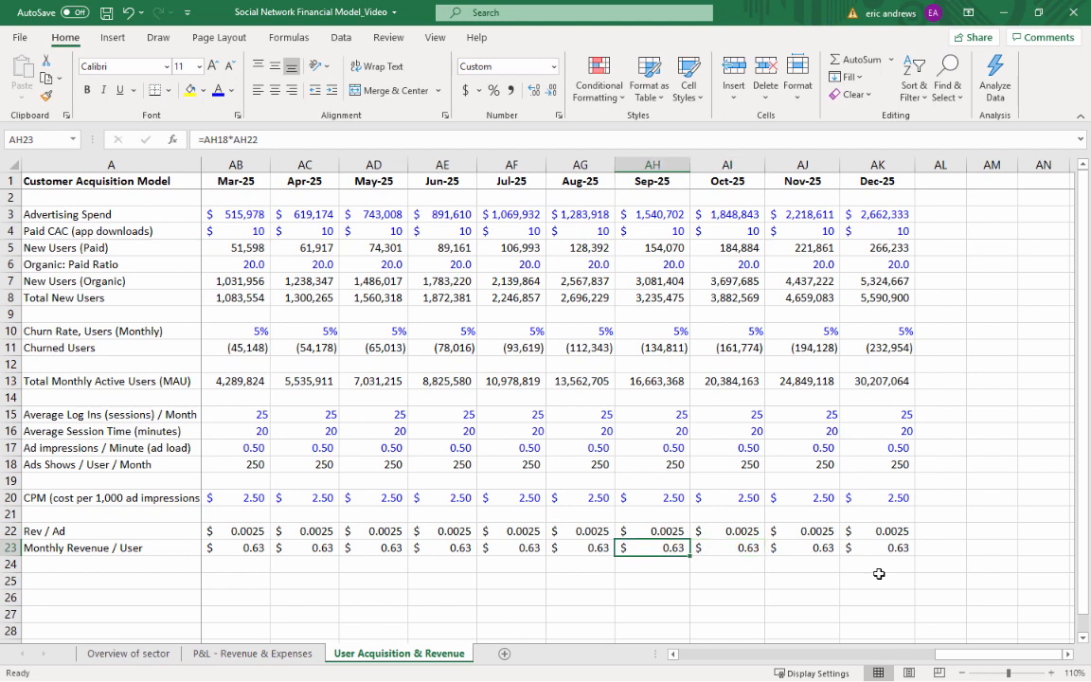
{"action": "key", "text": "Left"}
{"action": "key", "text": "Left"}
{"action": "key", "text": "Left"}
{"action": "key", "text": "Left"}
{"action": "key", "text": "Left"}
{"action": "key", "text": "Left"}
{"action": "key", "text": "Left"}
{"action": "key", "text": "Left"}
{"action": "key", "text": "Left"}
{"action": "key", "text": "Left"}
{"action": "key", "text": "Left"}
{"action": "key", "text": "Left"}
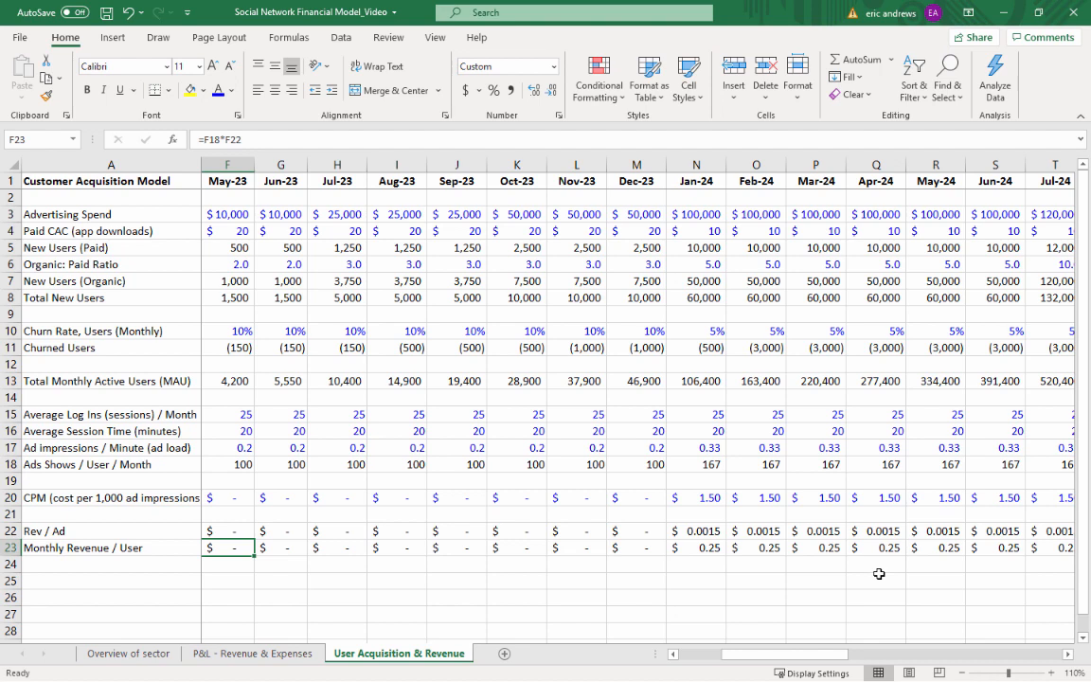
Label row 24 in A24 as "Annual Rev / User"
{"action": "key", "text": "Home"}
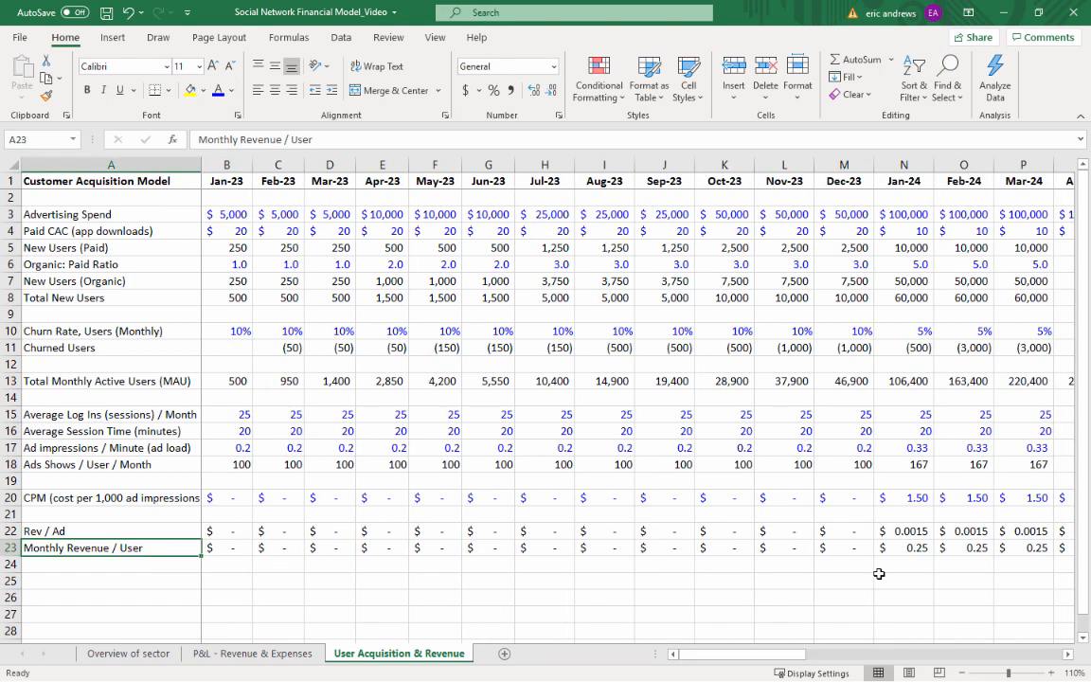
{"action": "key", "text": "Down"}
{"action": "type", "text": "Ann"}
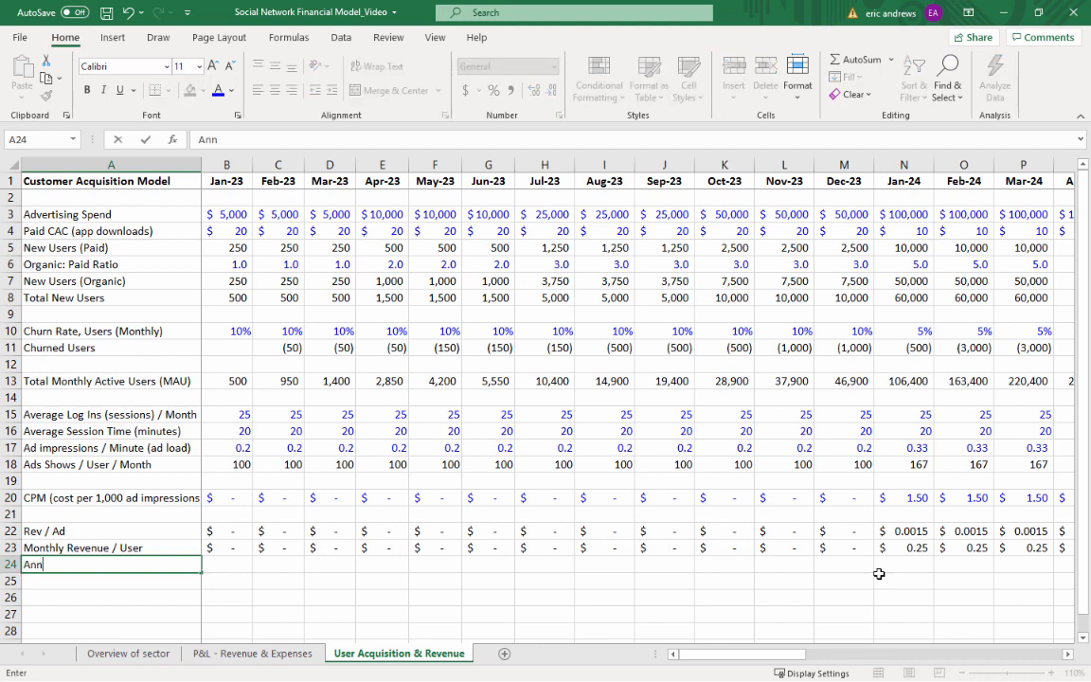
{"action": "type", "text": "ual Rev / User"}
{"action": "key", "text": "Tab"}
Enter the Jan-23 annual revenue per user in B24 as =B23*12
{"action": "type", "text": "="}
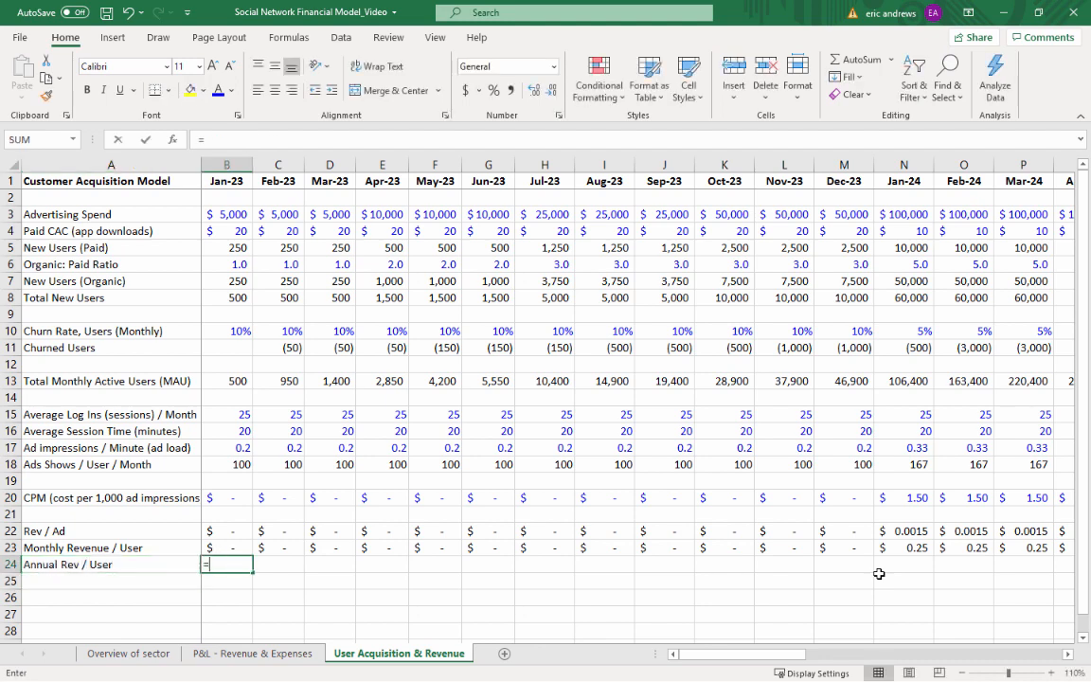
{"action": "key", "text": "Up"}
{"action": "type", "text": "*12"}
{"action": "key", "text": "Return"}
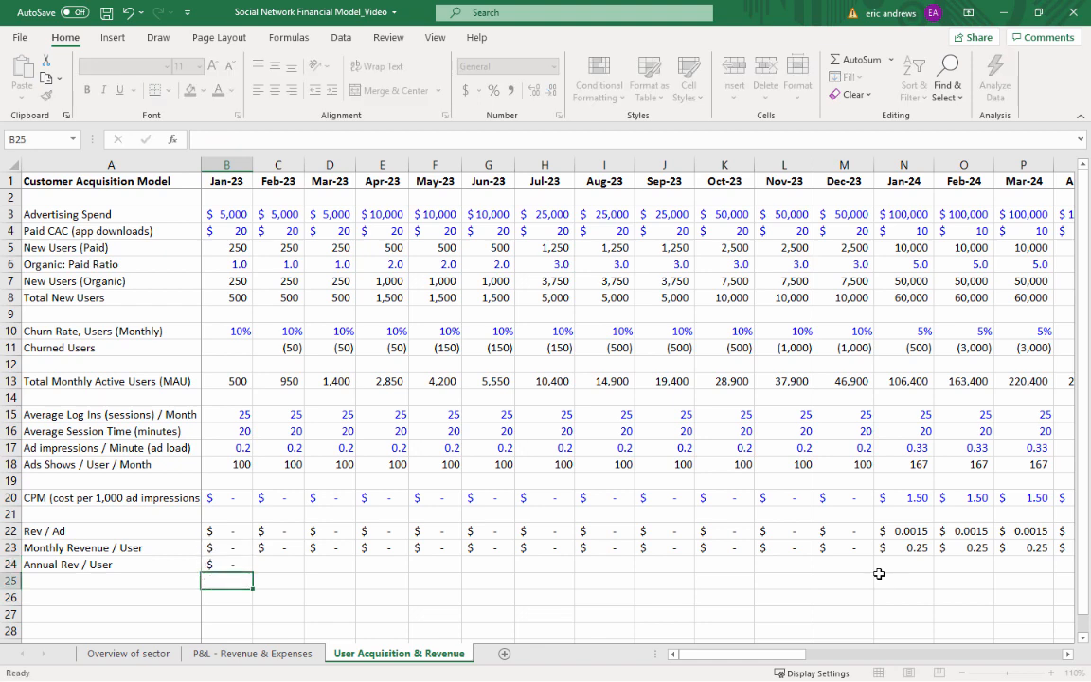
Copy the Annual Rev / User formula from B24 across C24:AK24, Feb-23 through Dec-25
{"action": "key", "text": "Up"}
{"action": "key", "text": "ctrl+c"}
{"action": "key", "text": "shift+Right"}
{"action": "key", "text": "shift+Right"}
{"action": "key", "text": "shift+Right"}
{"action": "key", "text": "shift+Right"}
{"action": "key", "text": "shift+Right"}
{"action": "key", "text": "shift+Right"}
{"action": "key", "text": "shift+Right"}
{"action": "key", "text": "shift+Right"}
{"action": "key", "text": "shift+Right"}
{"action": "key", "text": "shift+Right"}
{"action": "key", "text": "shift+Right"}
{"action": "key", "text": "shift+Right"}
{"action": "key", "text": "shift+Right"}
{"action": "key", "text": "shift+Right"}
{"action": "key", "text": "shift+Right"}
{"action": "key", "text": "shift+Right"}
{"action": "key", "text": "shift+Right"}
{"action": "key", "text": "shift+Right"}
{"action": "key", "text": "shift+Right"}
{"action": "key", "text": "shift+Right"}
{"action": "key", "text": "shift+Right"}
{"action": "key", "text": "shift+Right"}
{"action": "key", "text": "shift+Right"}
{"action": "key", "text": "shift+Right"}
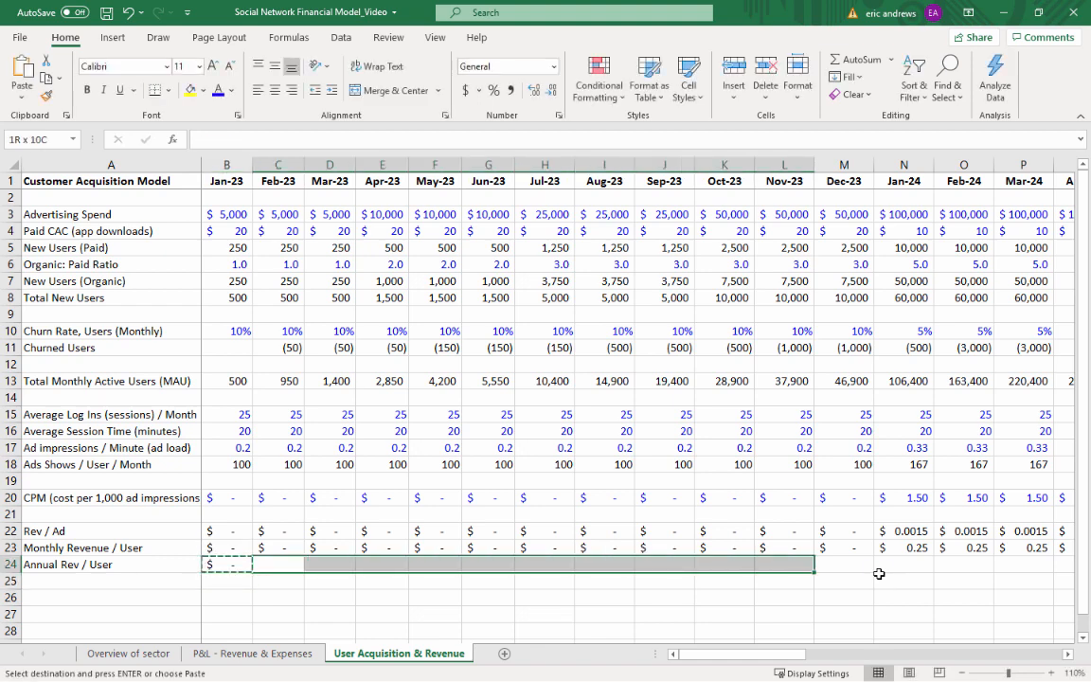
{"action": "key", "text": "shift+Right"}
{"action": "key", "text": "shift+Right"}
{"action": "key", "text": "shift+Right"}
{"action": "key", "text": "shift+Right"}
{"action": "key", "text": "shift+Right"}
{"action": "key", "text": "shift+Right"}
{"action": "key", "text": "shift+Right"}
{"action": "key", "text": "shift+Right"}
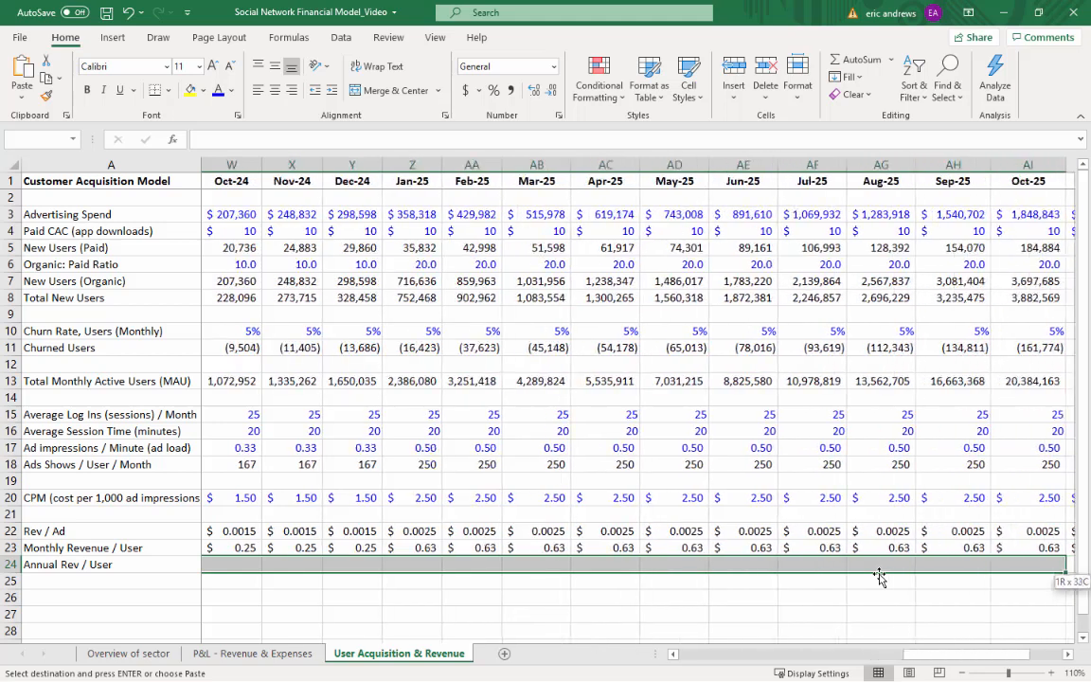
{"action": "key", "text": "ctrl+v"}
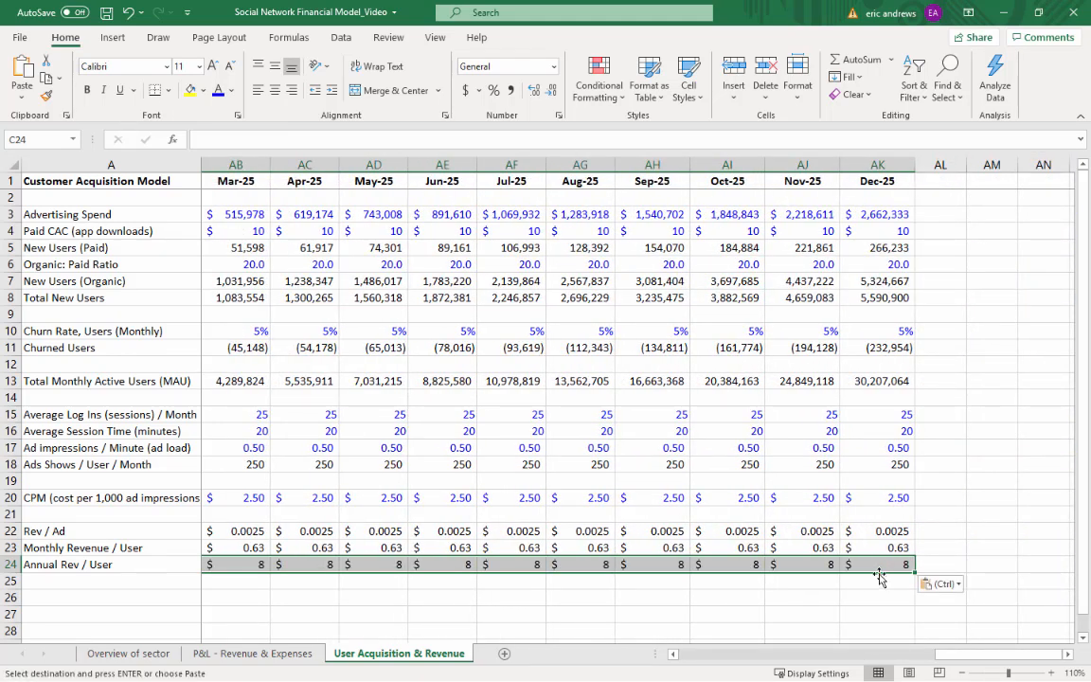
Format Annual Rev / User in C24:AK24 with two decimal places
{"action": "left_click", "coordinate": [535, 91]}
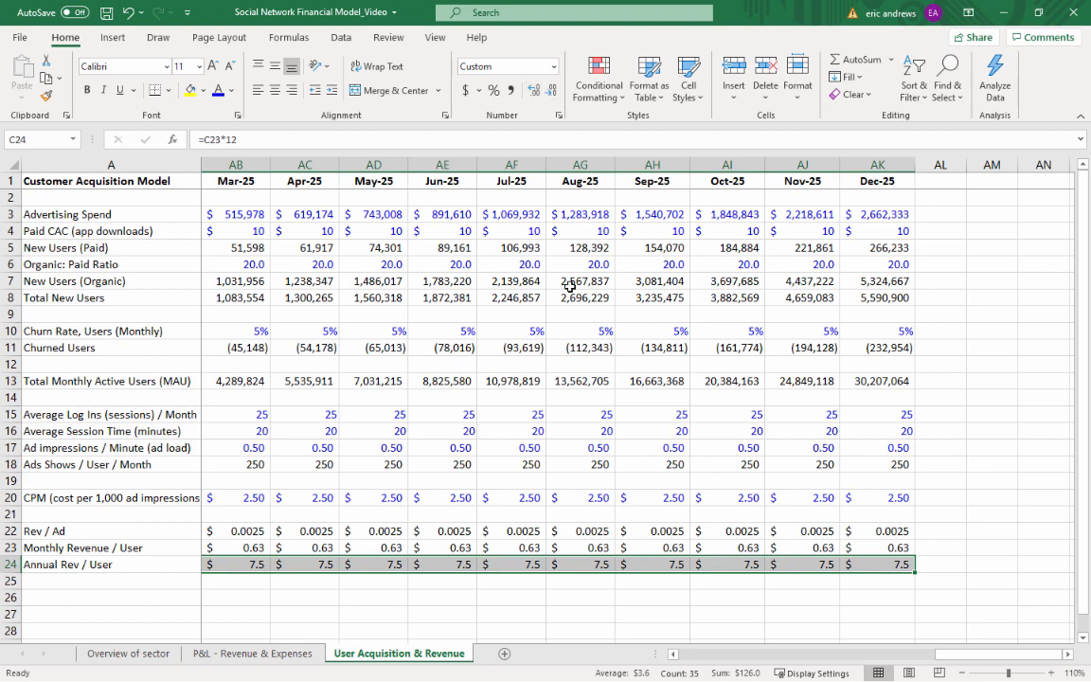
{"action": "left_click", "coordinate": [535, 91]}
{"action": "left_click", "coordinate": [655, 564]}
{"action": "key", "text": "Left"}
{"action": "key", "text": "Left"}
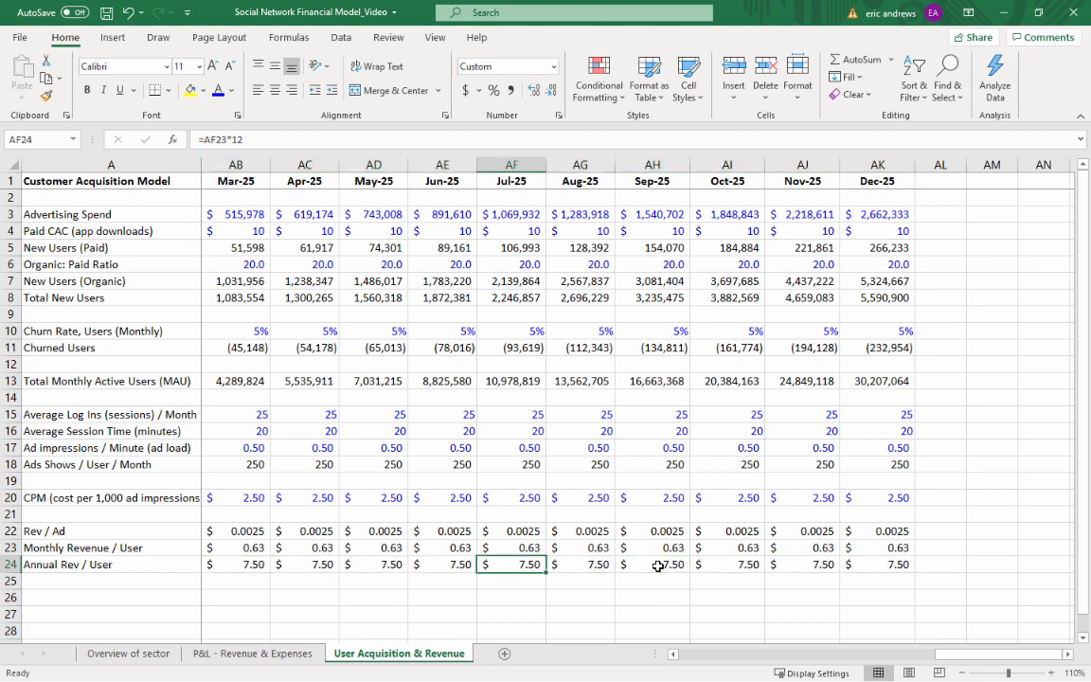
Label row 26 in A26 as "Total Revenue", leaving row 25 blank
{"action": "key", "text": "ctrl+Left"}
{"action": "key", "text": "Down"}
{"action": "key", "text": "Down"}
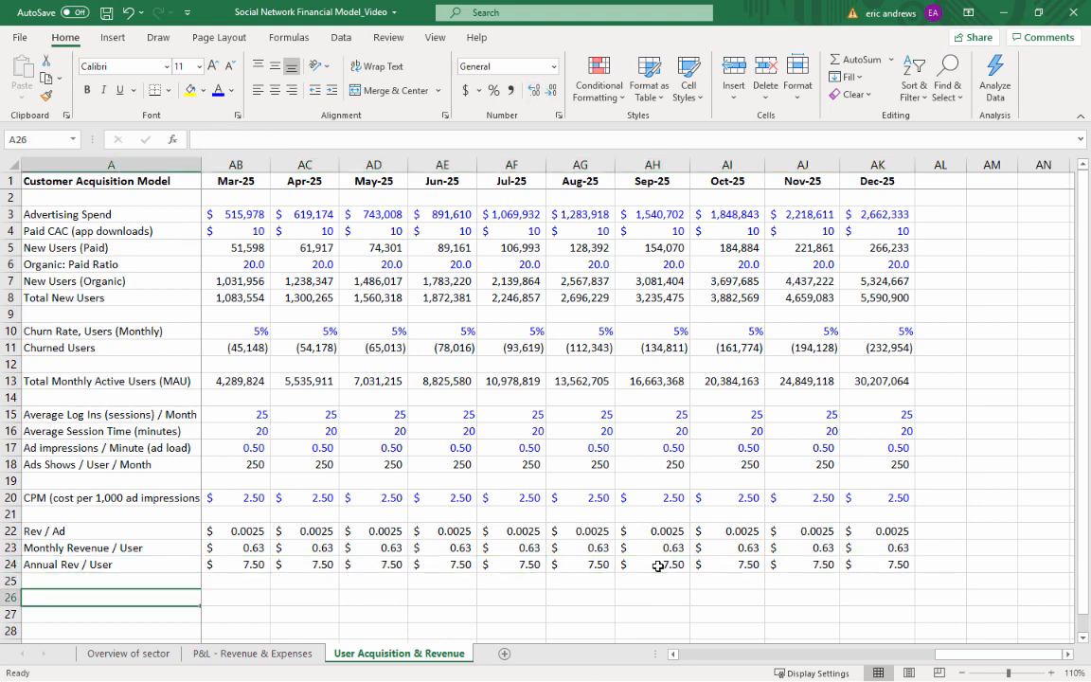
{"action": "type", "text": "Total Rven"}
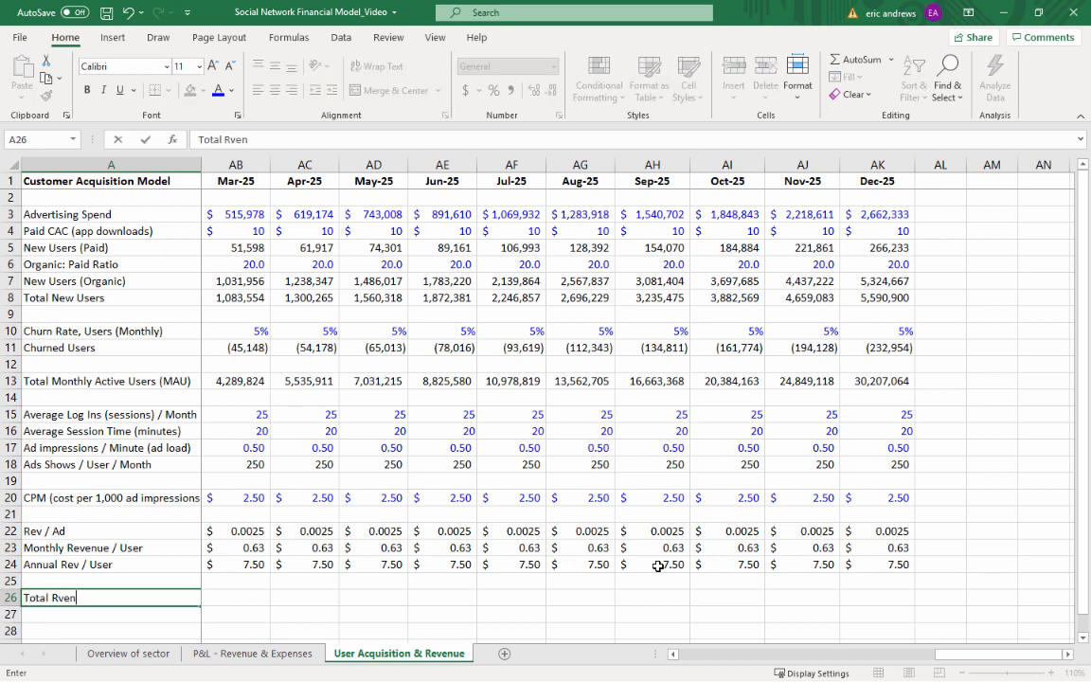
{"action": "key", "text": "BackSpace"}
{"action": "key", "text": "BackSpace"}
{"action": "key", "text": "BackSpace"}
{"action": "type", "text": "evenue"}
{"action": "key", "text": "Tab"}
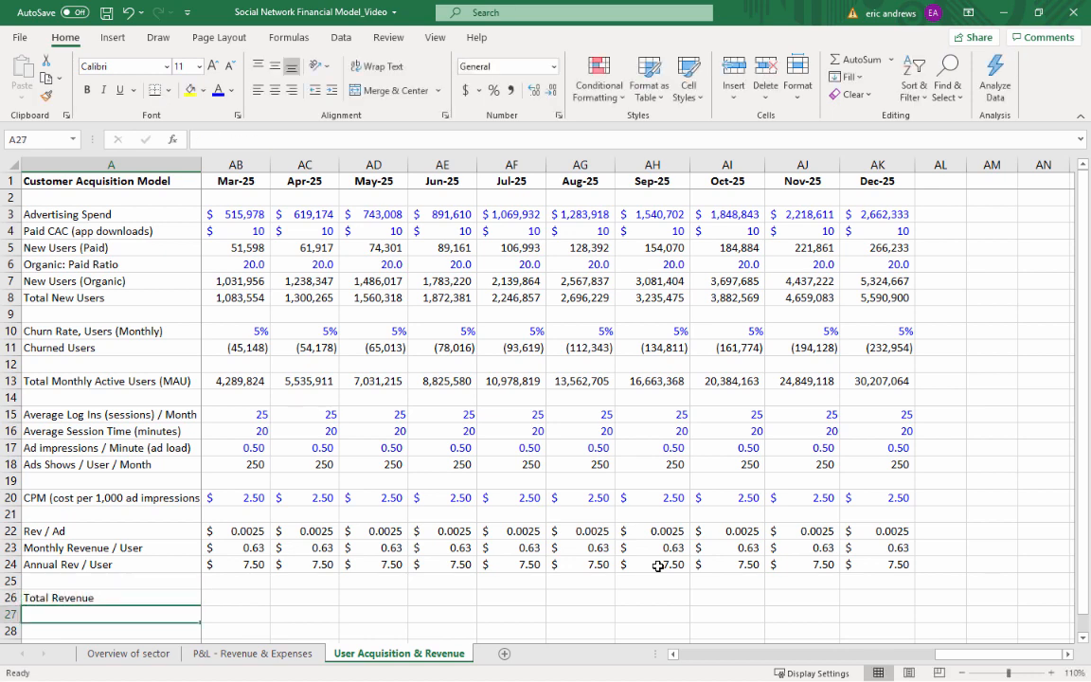
Enter the Jan-23 total revenue in B26 as =B23*B13 and format it as a dollar amount
{"action": "type", "text": "="}
{"action": "key", "text": "Up"}
{"action": "key", "text": "Up"}
{"action": "key", "text": "Up"}
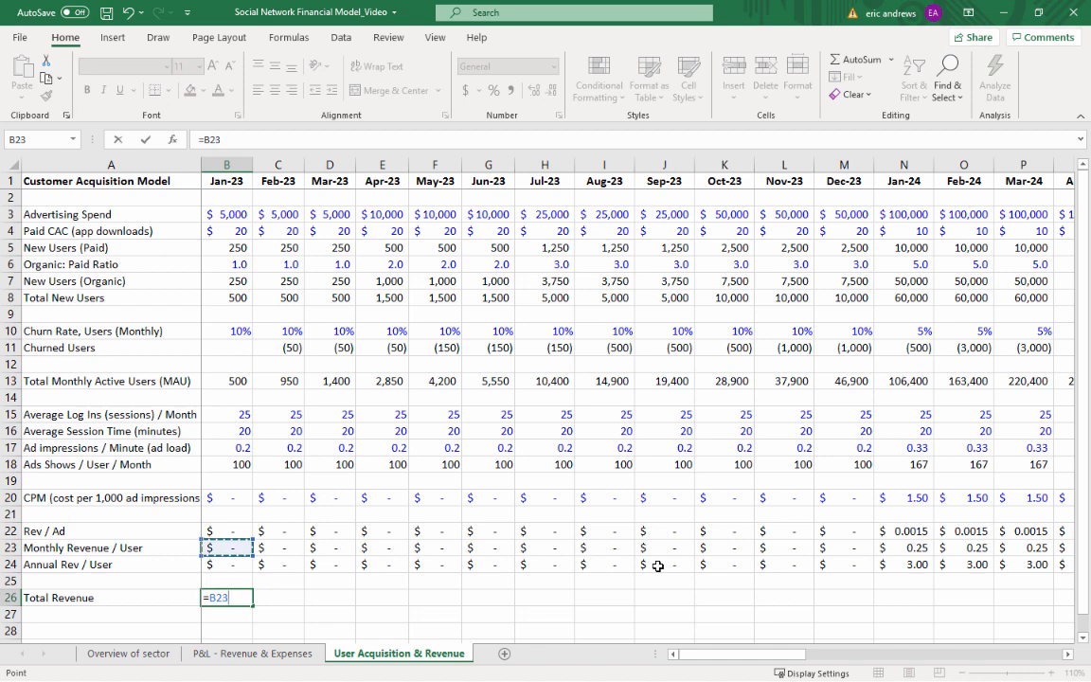
{"action": "type", "text": "*"}
{"action": "key", "text": "Up"}
{"action": "key", "text": "Up"}
{"action": "key", "text": "Up"}
{"action": "key", "text": "Up"}
{"action": "key", "text": "Up"}
{"action": "key", "text": "Up"}
{"action": "key", "text": "Up"}
{"action": "key", "text": "Up"}
{"action": "key", "text": "Up"}
{"action": "key", "text": "Up"}
{"action": "key", "text": "Up"}
{"action": "key", "text": "Up"}
{"action": "key", "text": "Up"}
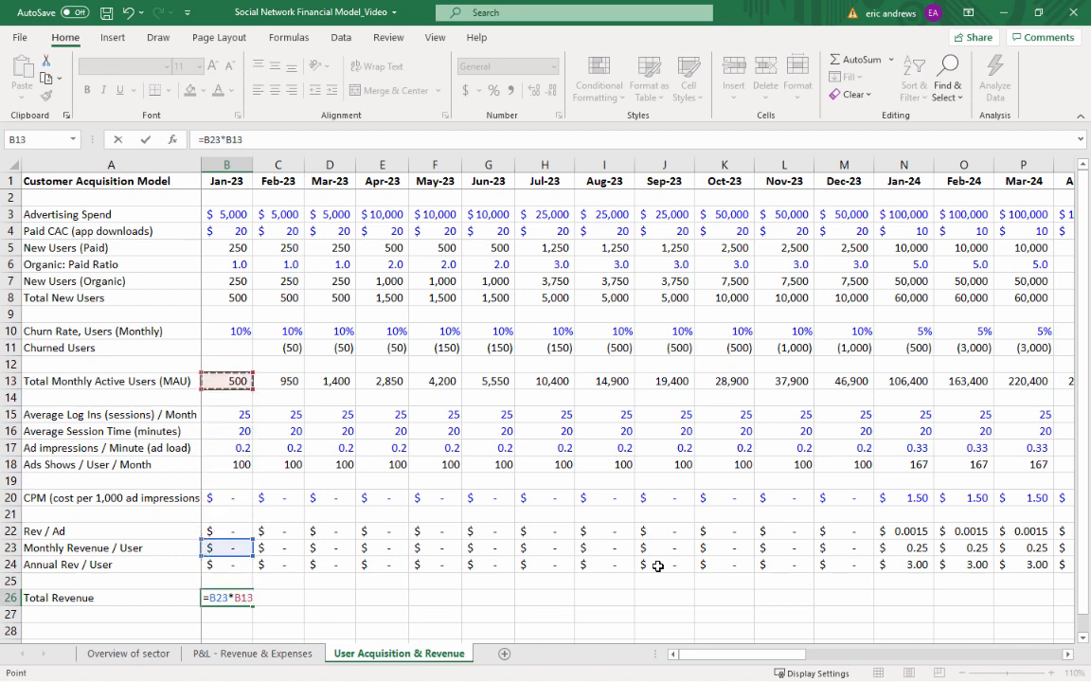
{"action": "key", "text": "ctrl+Return"}
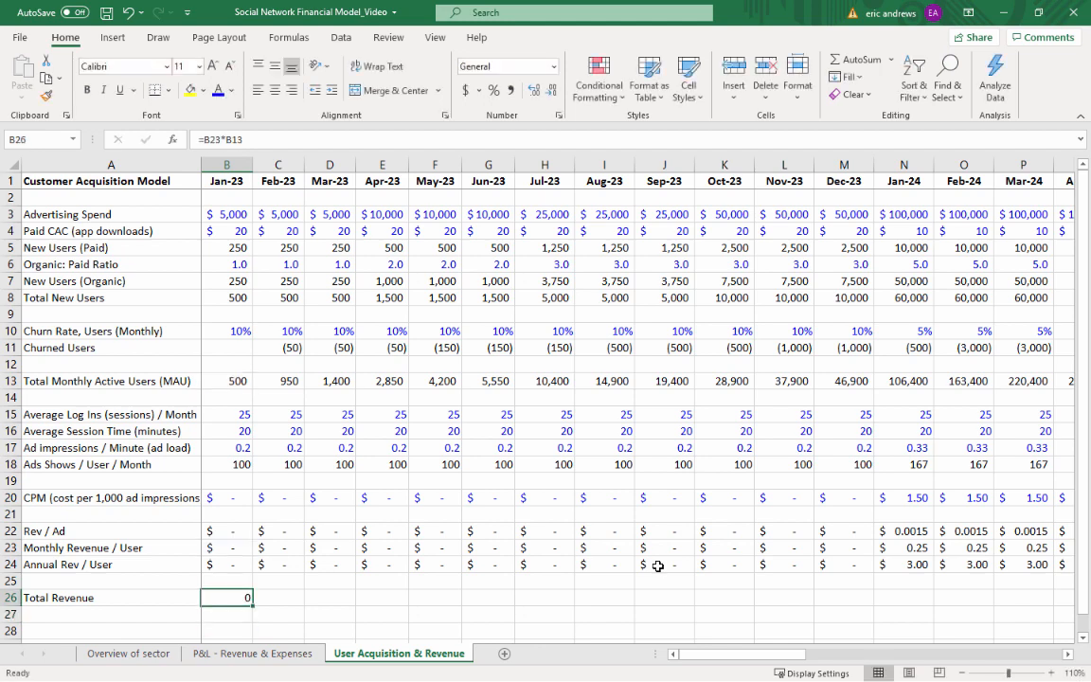
{"action": "left_click", "coordinate": [467, 91]}
Copy the Total Revenue formula from B26 across C26:AK26, Feb-23 through Dec-25
{"action": "key", "text": "ctrl+c"}
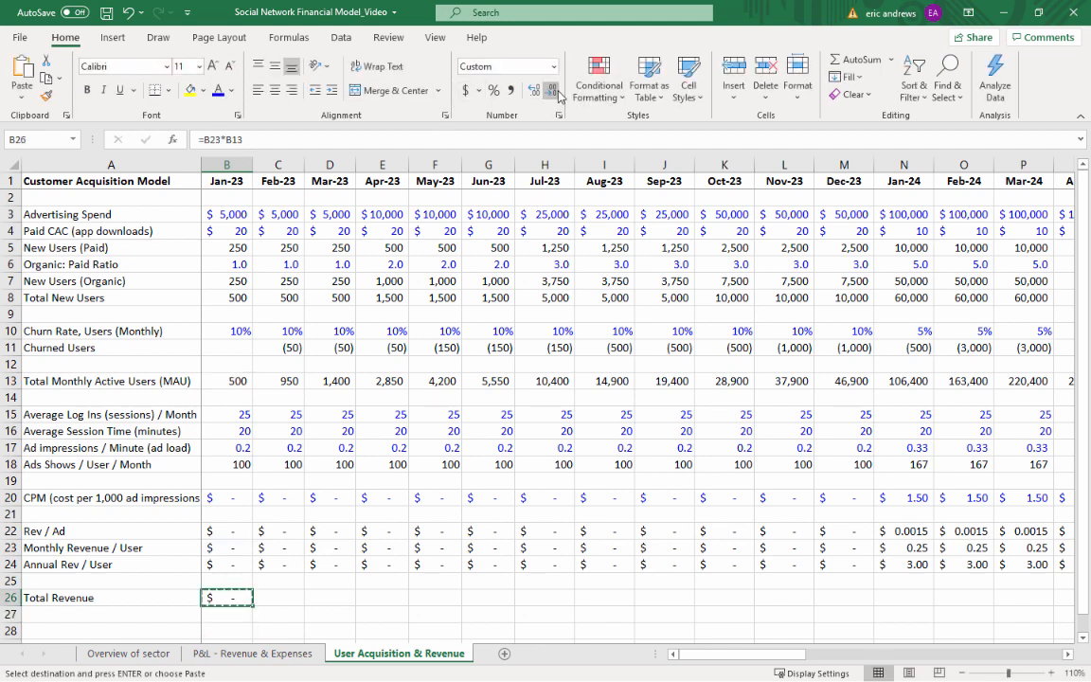
{"action": "key", "text": "Right"}
{"action": "key", "text": "shift+Right"}
{"action": "key", "text": "shift+Right"}
{"action": "key", "text": "shift+Right"}
{"action": "key", "text": "shift+Right"}
{"action": "key", "text": "shift+Right"}
{"action": "key", "text": "shift+Right"}
{"action": "key", "text": "shift+Right"}
{"action": "key", "text": "shift+Right"}
{"action": "key", "text": "shift+Right"}
{"action": "key", "text": "shift+Right"}
{"action": "key", "text": "shift+Right"}
{"action": "key", "text": "shift+Right"}
{"action": "key", "text": "shift+Right"}
{"action": "key", "text": "shift+Right"}
{"action": "key", "text": "shift+Right"}
{"action": "key", "text": "shift+Right"}
{"action": "key", "text": "shift+Right"}
{"action": "key", "text": "shift+Right"}
{"action": "key", "text": "shift+Right"}
{"action": "key", "text": "shift+Right"}
{"action": "key", "text": "shift+Right"}
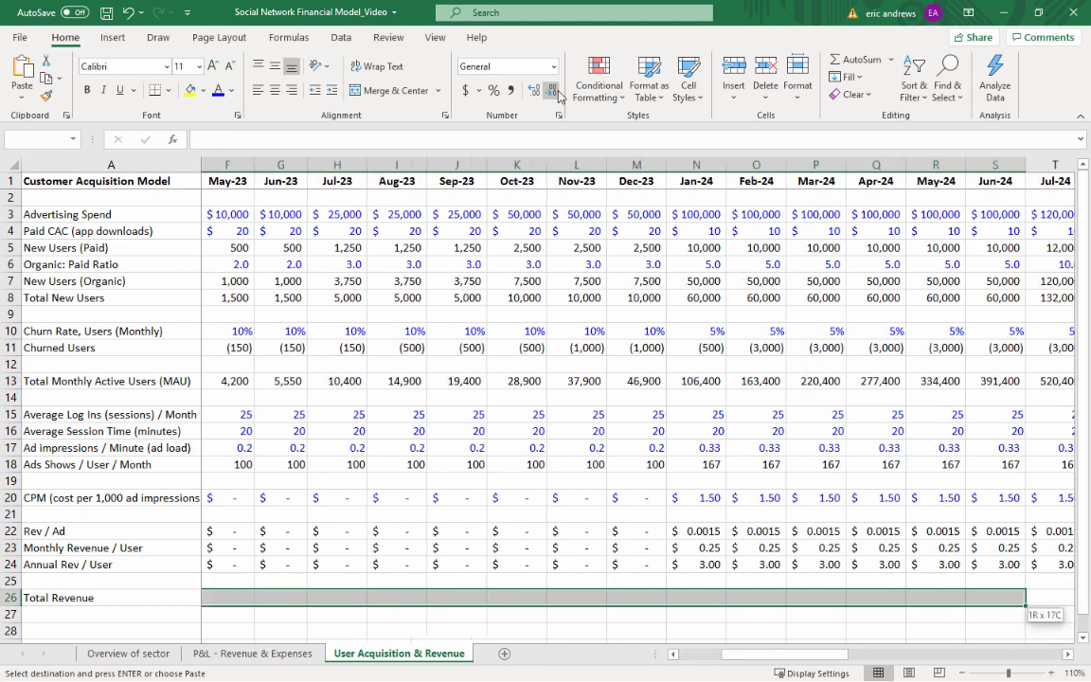
{"action": "key", "text": "shift+Right"}
{"action": "key", "text": "shift+Right"}
{"action": "key", "text": "shift+Right"}
{"action": "key", "text": "shift+Right"}
{"action": "key", "text": "shift+Right"}
{"action": "key", "text": "shift+Right"}
{"action": "key", "text": "shift+Right"}
{"action": "key", "text": "shift+Right"}
{"action": "key", "text": "shift+Right"}
{"action": "key", "text": "shift+Right"}
{"action": "key", "text": "shift+Right"}
{"action": "key", "text": "shift+Right"}
{"action": "key", "text": "shift+Right"}
{"action": "key", "text": "shift+Right"}
{"action": "key", "text": "shift+Right"}
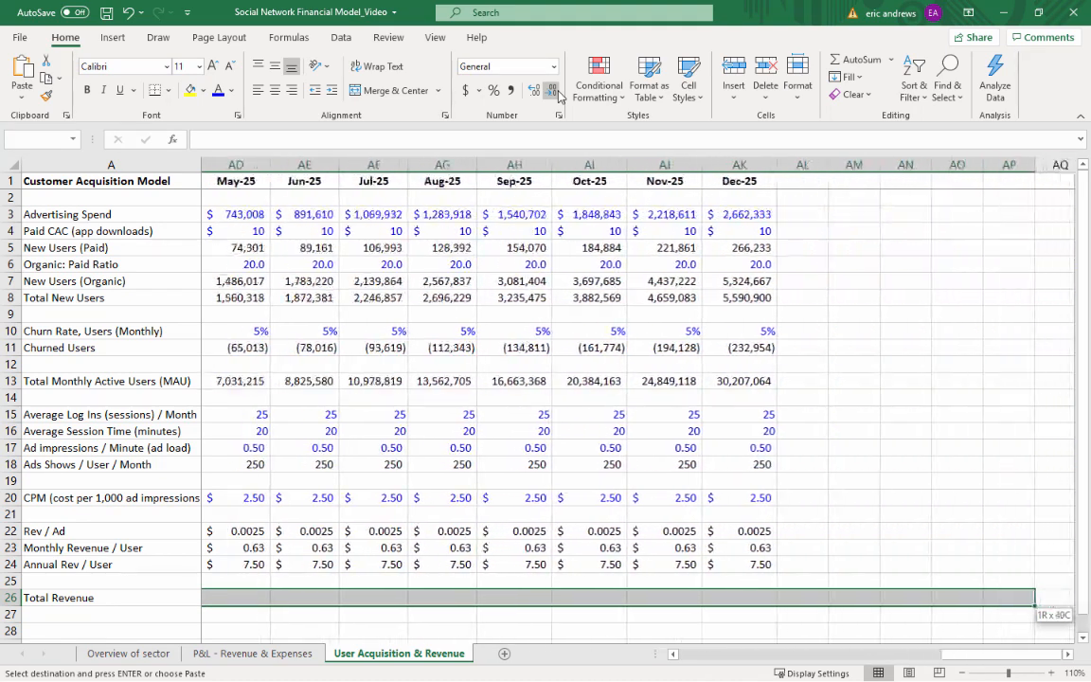
{"action": "key", "text": "shift+Left"}
{"action": "key", "text": "shift+Left"}
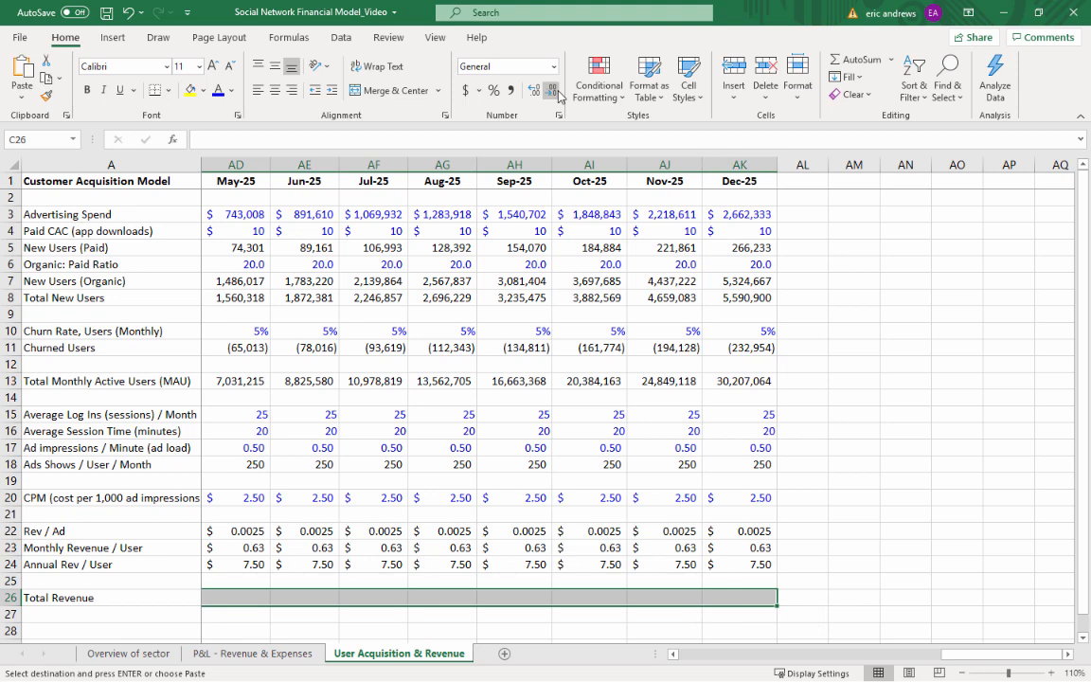
{"action": "key", "text": "ctrl+v"}
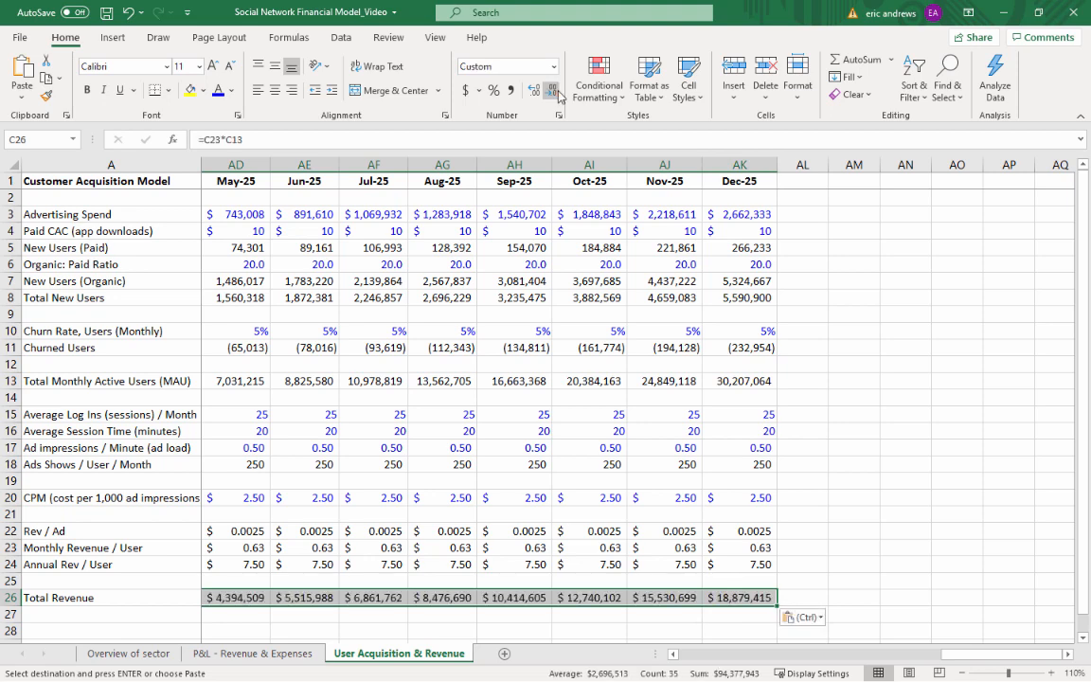
Review the Dec-25 column, comparing its monthly active users with its total revenue
{"action": "left_click", "coordinate": [732, 597]}
{"action": "left_click", "coordinate": [739, 165]}
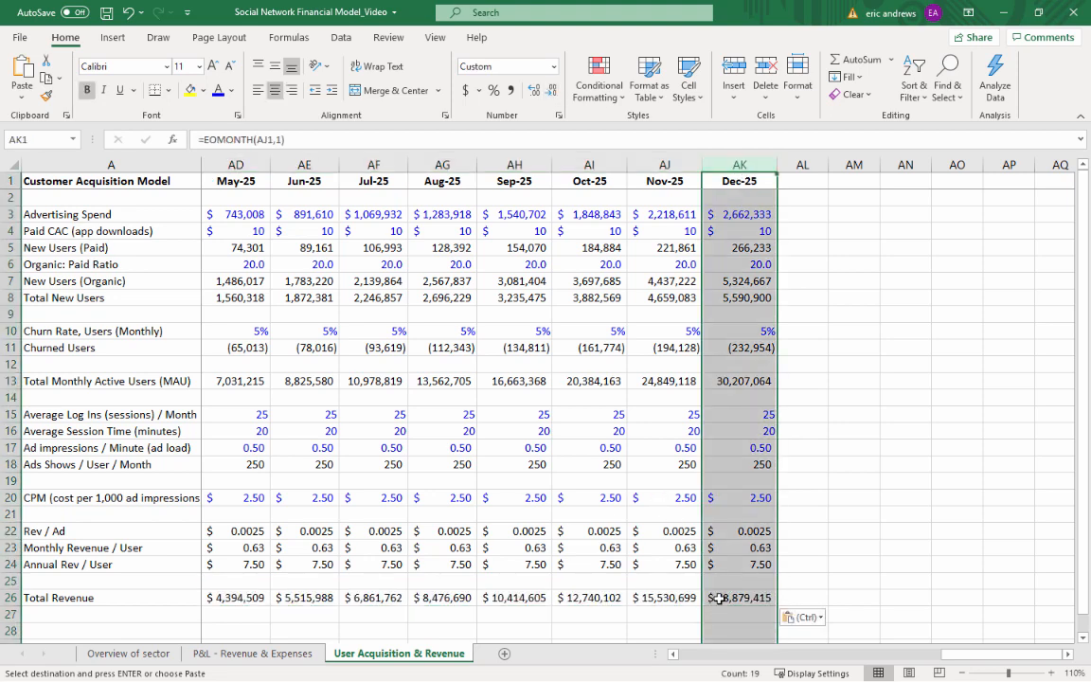
{"action": "left_click", "coordinate": [727, 376]}
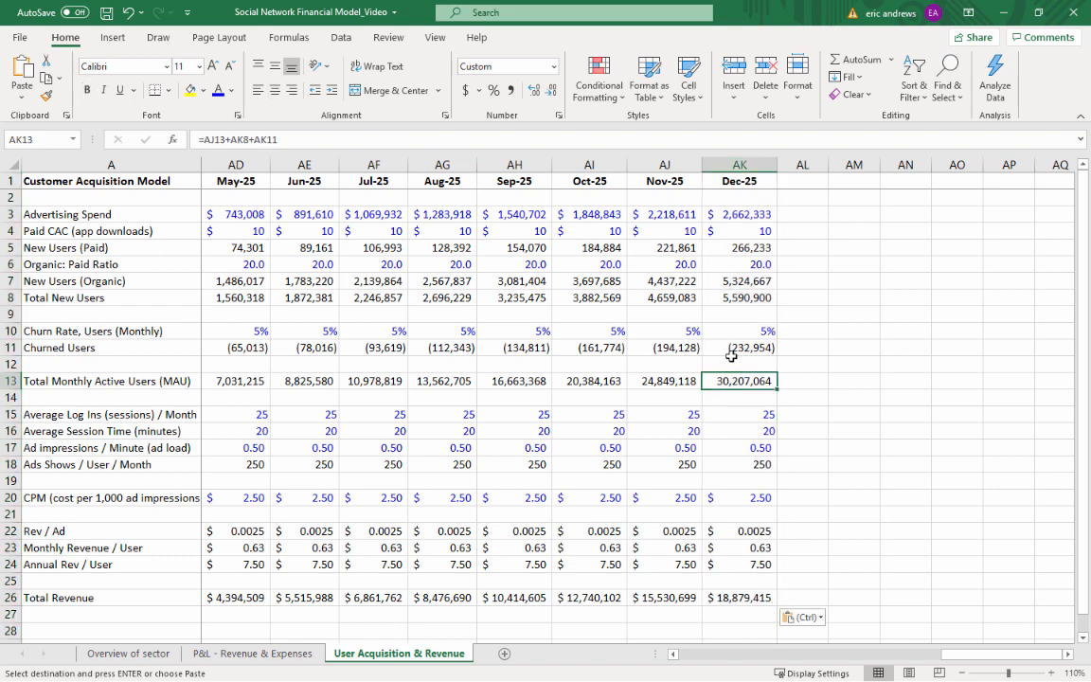
{"action": "left_click", "coordinate": [737, 595]}
{"action": "key", "text": "ctrl+Page_Up"}
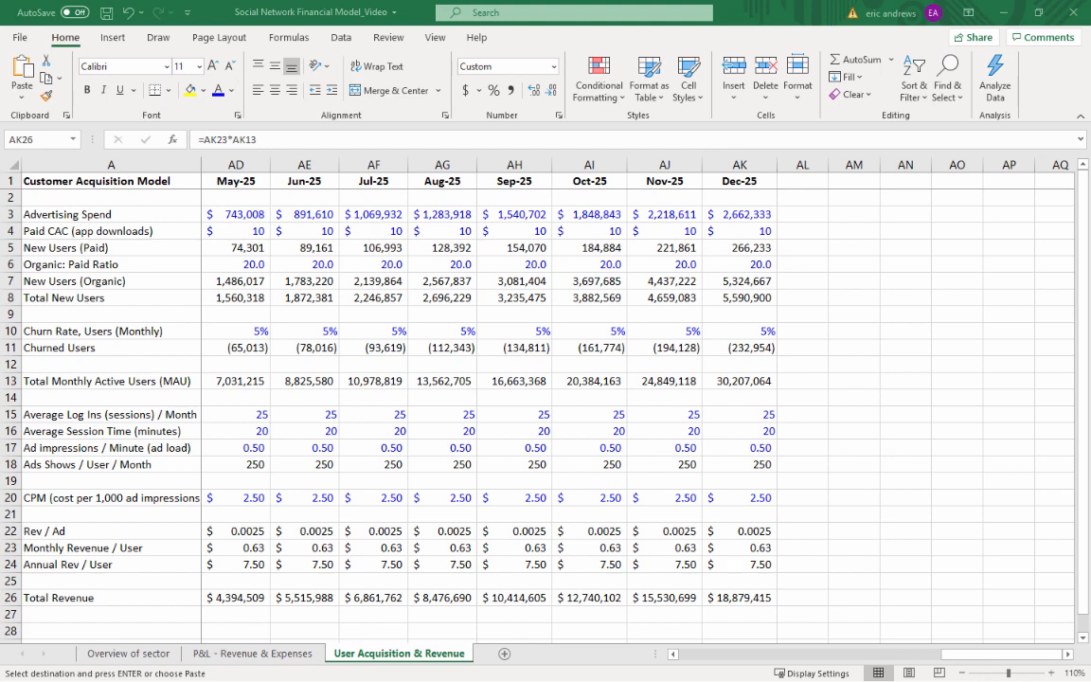
{"action": "left_click", "coordinate": [741, 597]}
{"action": "key", "text": "ctrl+v"}
{"action": "key", "text": "Left"}
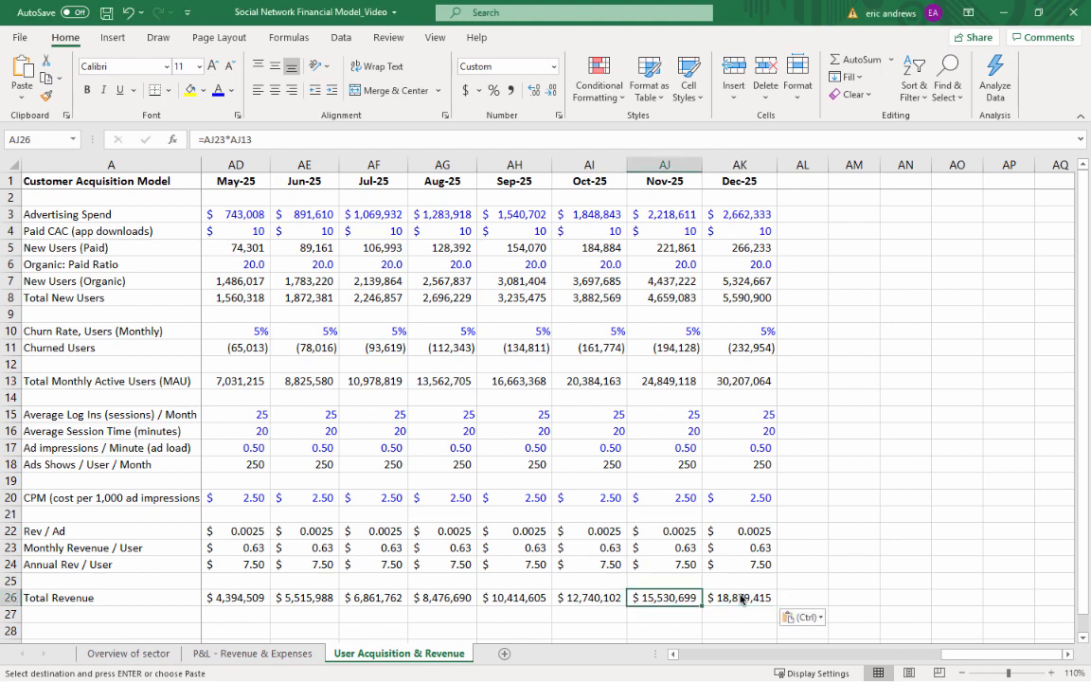
Widen the Jan-25 and Feb-25 columns (Z:AA) so their total revenue figures fit
{"action": "key", "text": "Left"}
{"action": "key", "text": "Left"}
{"action": "key", "text": "Left"}
{"action": "key", "text": "Left"}
{"action": "key", "text": "Left"}
{"action": "key", "text": "Left"}
{"action": "key", "text": "Left"}
{"action": "key", "text": "Left"}
{"action": "key", "text": "Left"}
{"action": "key", "text": "Left"}
{"action": "key", "text": "Left"}
{"action": "key", "text": "Left"}
{"action": "key", "text": "Left"}
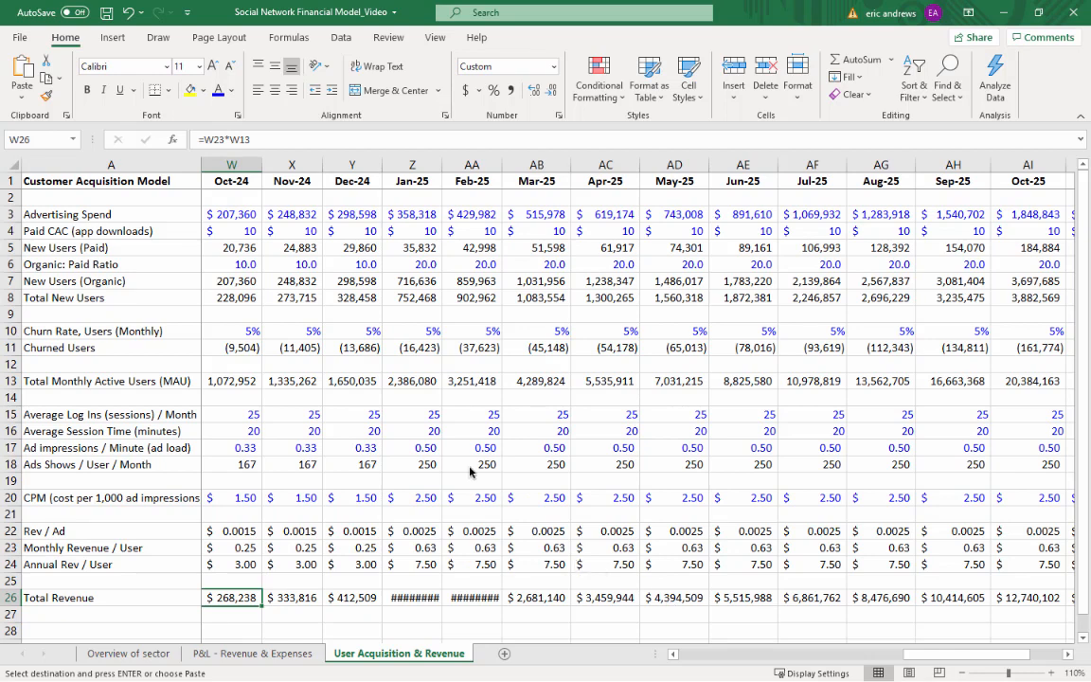
{"action": "left_click_drag", "start_coordinate": [412, 165], "coordinate": [450, 164]}
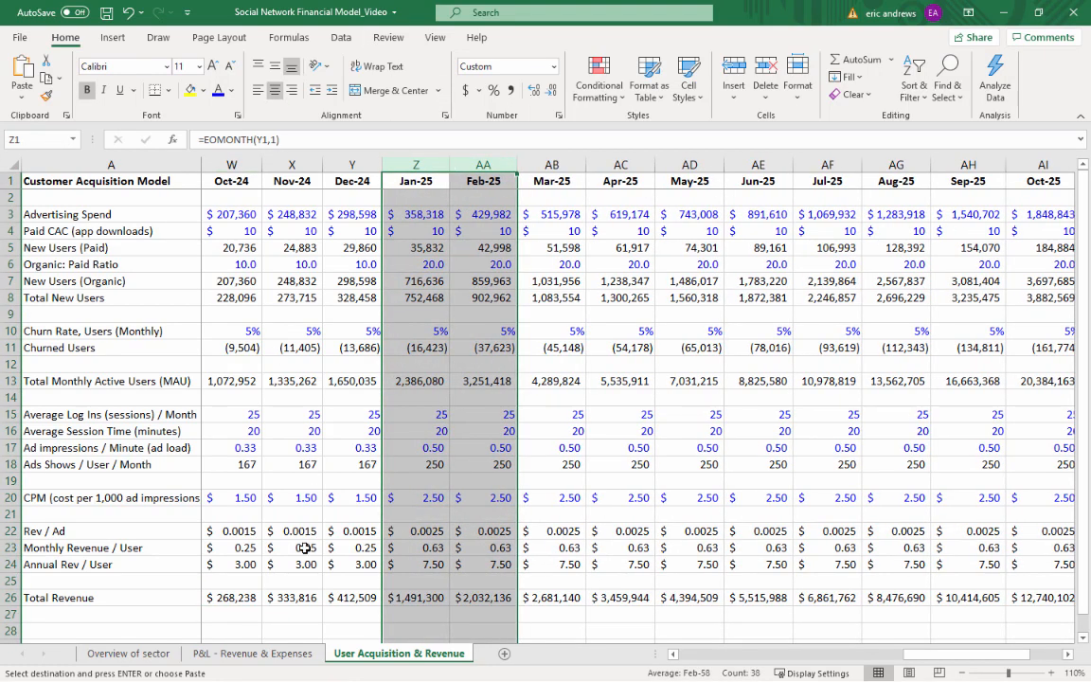
Examine the Total Revenue row month by month, from the start of monetization in Jan-24 through the end of 2025
{"action": "key", "text": "Left"}
{"action": "key", "text": "Left"}
{"action": "left_click", "coordinate": [333, 601]}
{"action": "key", "text": "Left"}
{"action": "key", "text": "Left"}
{"action": "key", "text": "Left"}
{"action": "key", "text": "Left"}
{"action": "key", "text": "Left"}
{"action": "key", "text": "Left"}
{"action": "key", "text": "Left"}
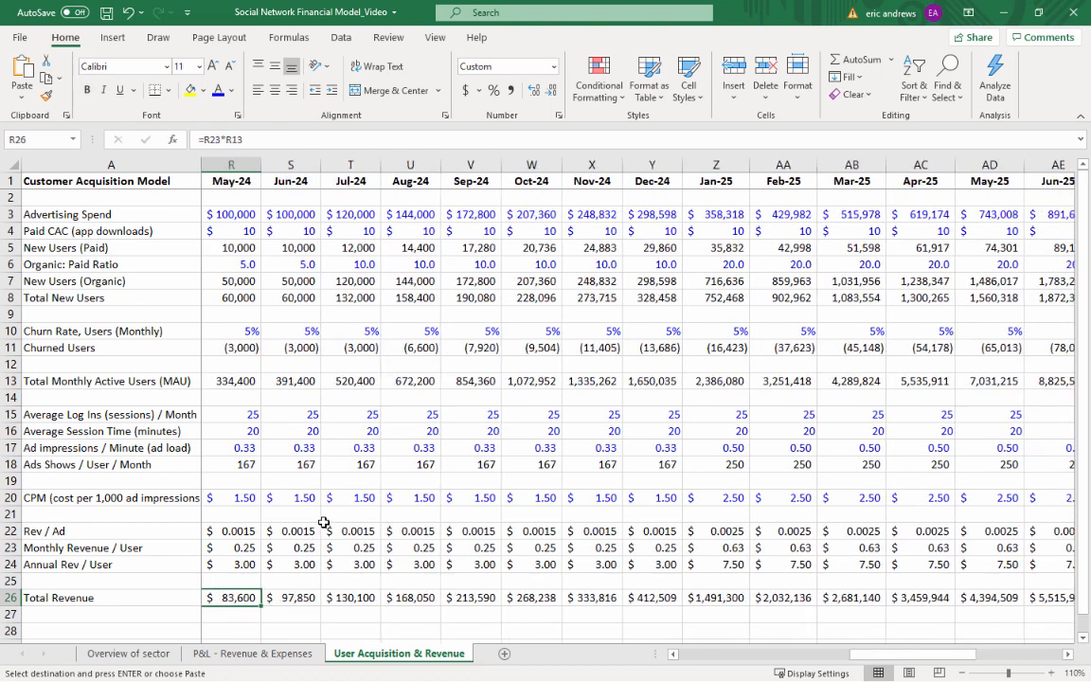
{"action": "key", "text": "Left"}
{"action": "key", "text": "Left"}
{"action": "key", "text": "Left"}
{"action": "key", "text": "Left"}
{"action": "key", "text": "Left"}
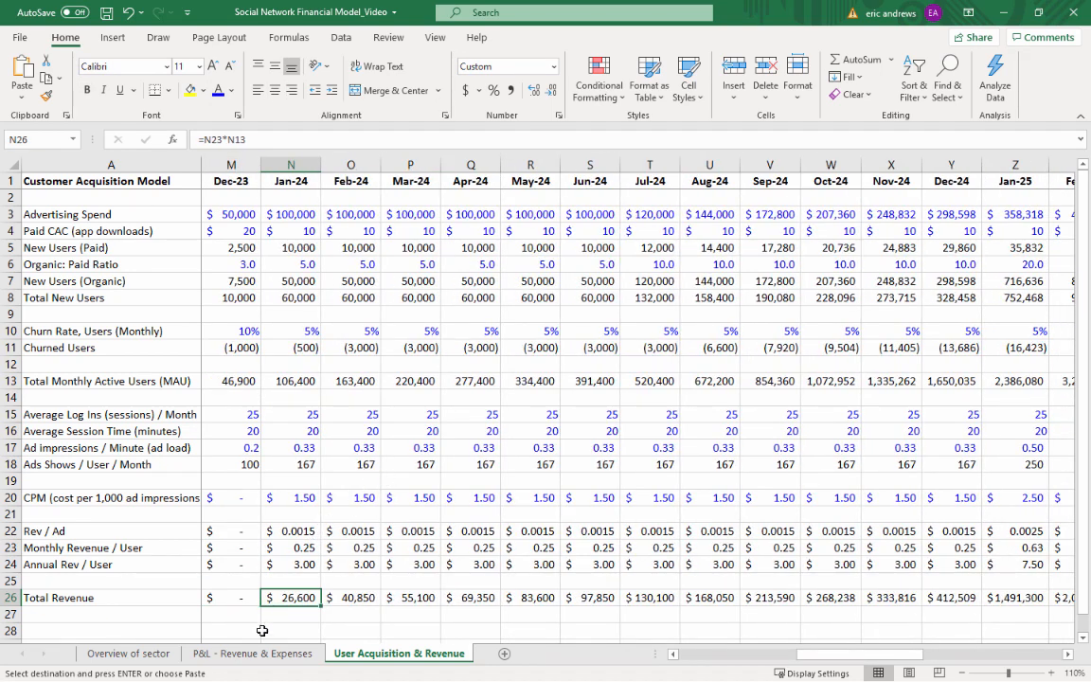
{"action": "left_click", "coordinate": [239, 597]}
{"action": "left_click", "coordinate": [295, 596]}
{"action": "key", "text": "Right"}
{"action": "key", "text": "Right"}
{"action": "key", "text": "Right"}
{"action": "key", "text": "Right"}
{"action": "key", "text": "Right"}
{"action": "key", "text": "Right"}
{"action": "key", "text": "Right"}
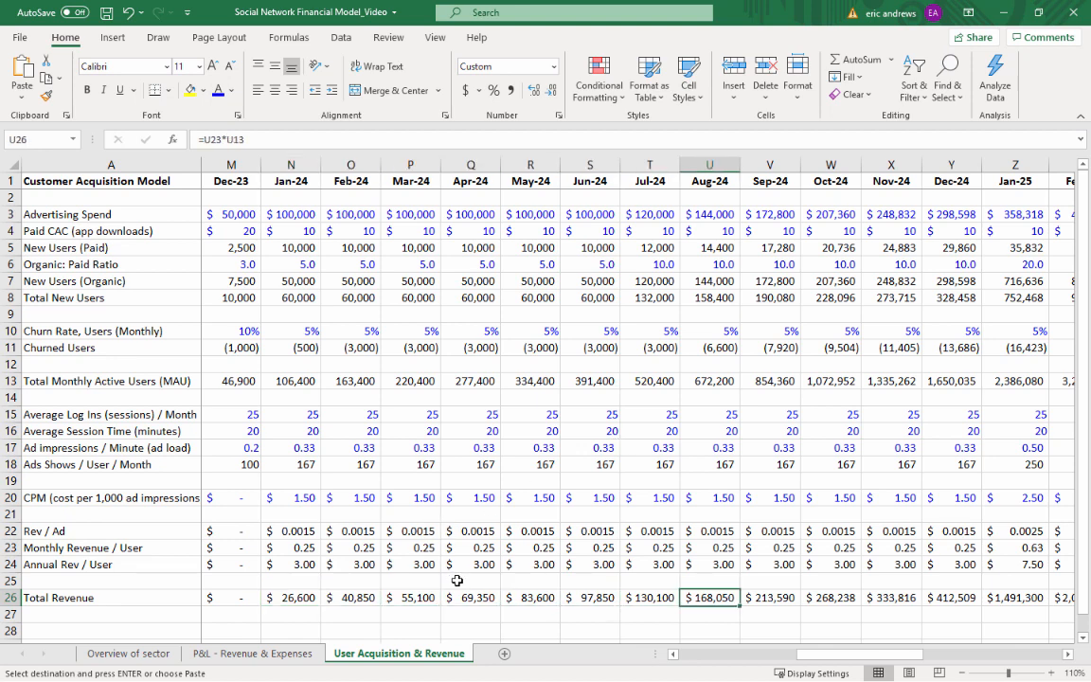
{"action": "key", "text": "Right"}
{"action": "key", "text": "Right"}
{"action": "key", "text": "Right"}
{"action": "key", "text": "Right"}
{"action": "key", "text": "Right"}
{"action": "key", "text": "Right"}
{"action": "key", "text": "Right"}
{"action": "key", "text": "Right"}
{"action": "key", "text": "Right"}
{"action": "key", "text": "Right"}
{"action": "key", "text": "Right"}
{"action": "key", "text": "Right"}
{"action": "key", "text": "Right"}
{"action": "key", "text": "Right"}
{"action": "key", "text": "Right"}
{"action": "key", "text": "Right"}
{"action": "key", "text": "Right"}
{"action": "key", "text": "Right"}
{"action": "key", "text": "Right"}
{"action": "key", "text": "Right"}
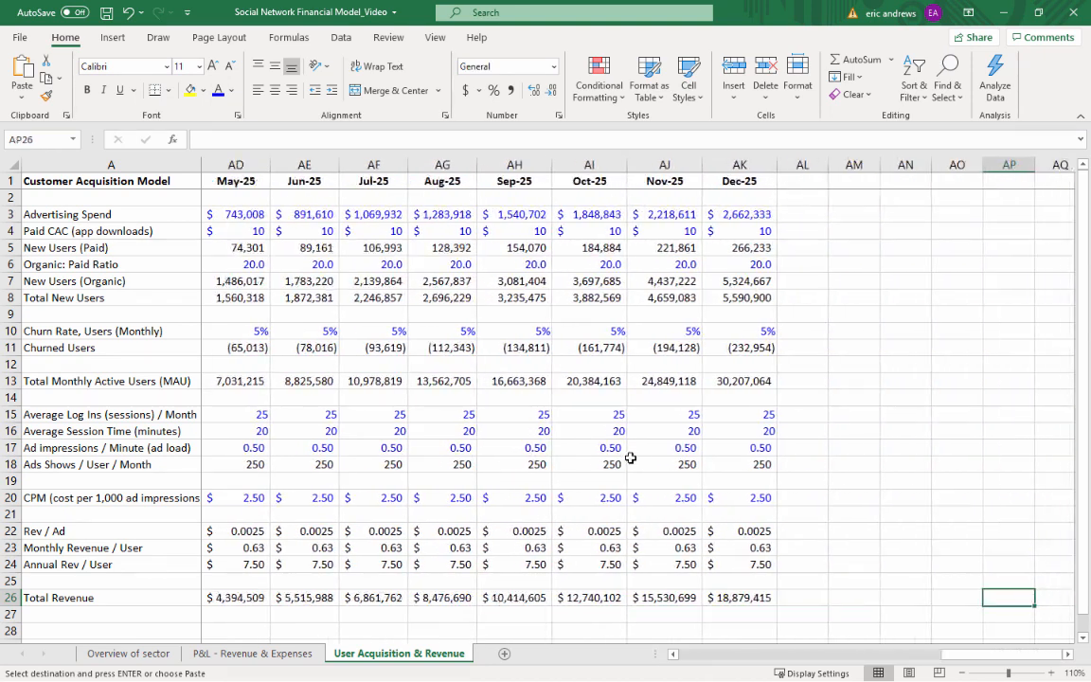
Examine the Dec-25 drivers of total revenue: MAU, CPM, organic-to-paid ratio, churn rate and ad load
{"action": "left_click", "coordinate": [733, 379]}
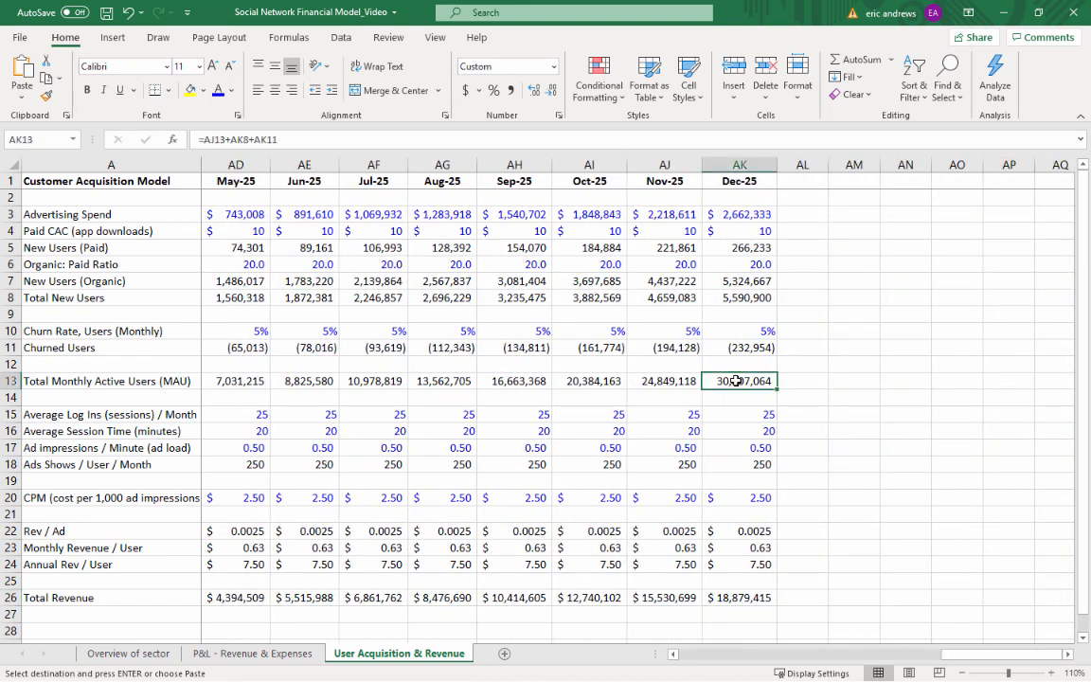
{"action": "left_click", "coordinate": [748, 500]}
{"action": "left_click", "coordinate": [743, 264]}
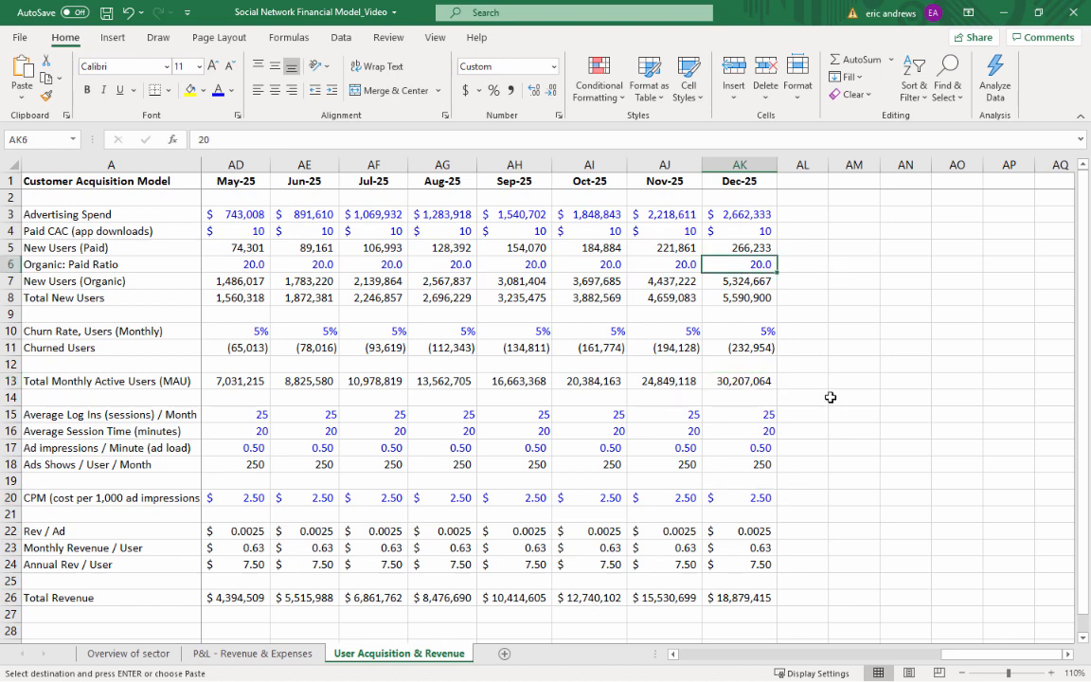
{"action": "left_click", "coordinate": [759, 332]}
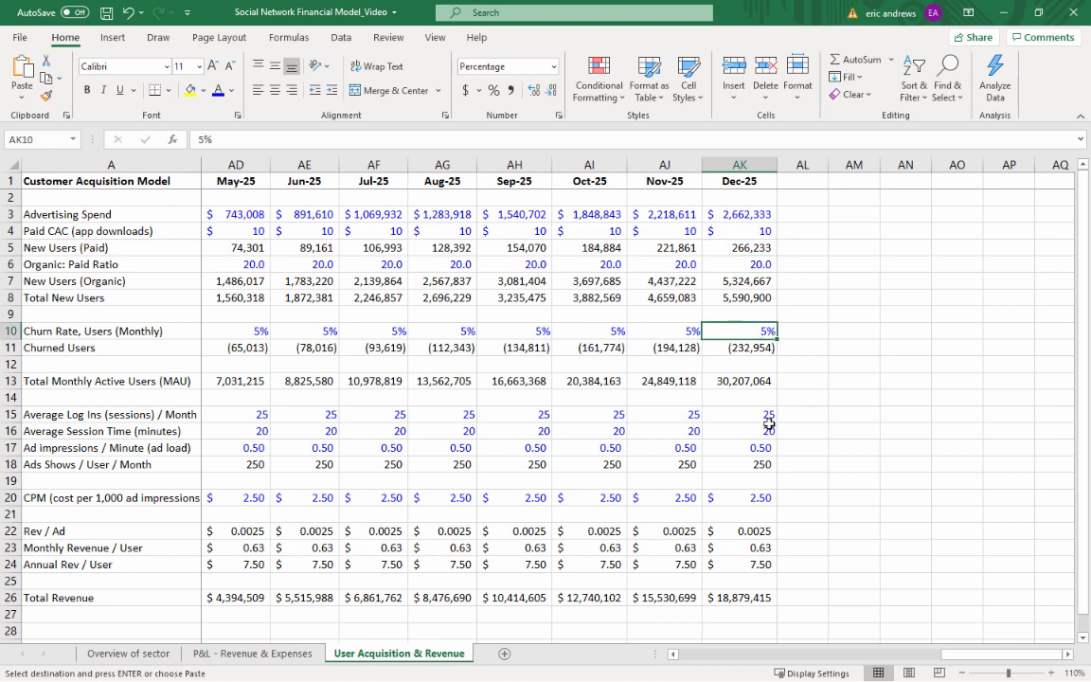
{"action": "left_click", "coordinate": [748, 447]}
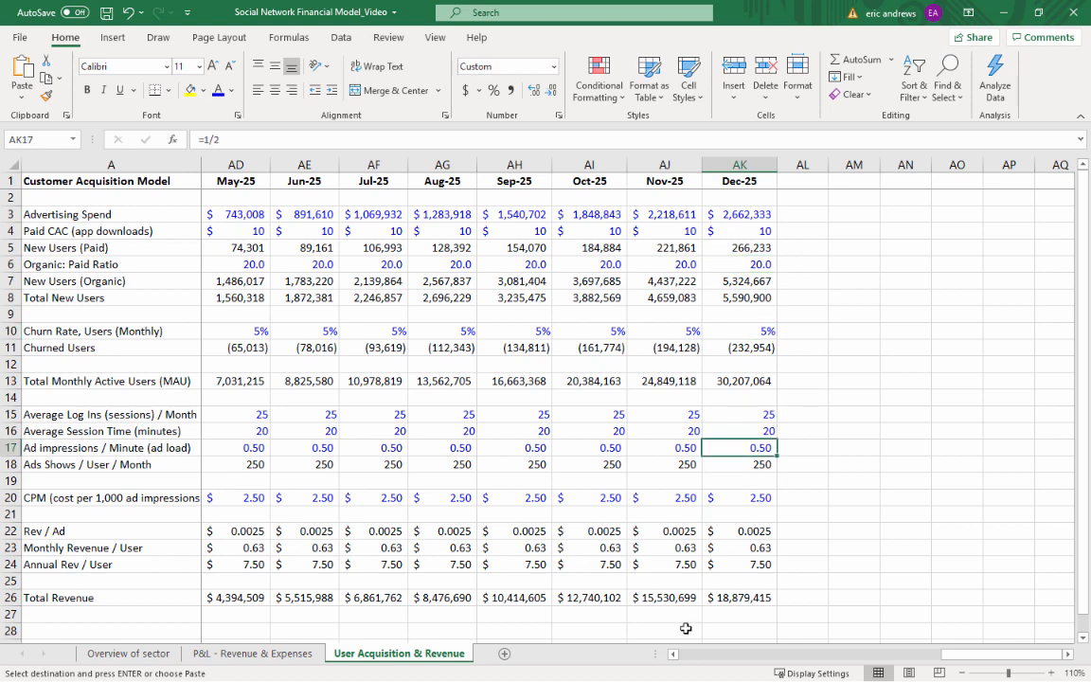
{"action": "left_click", "coordinate": [737, 598]}
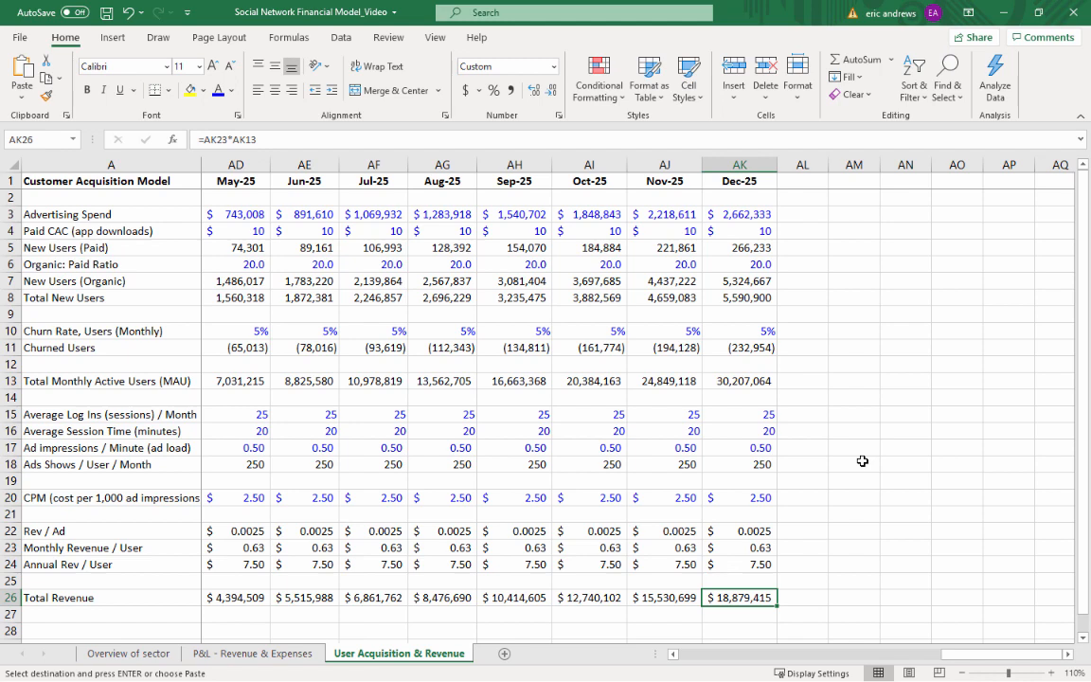
{"action": "key", "text": "Left"}
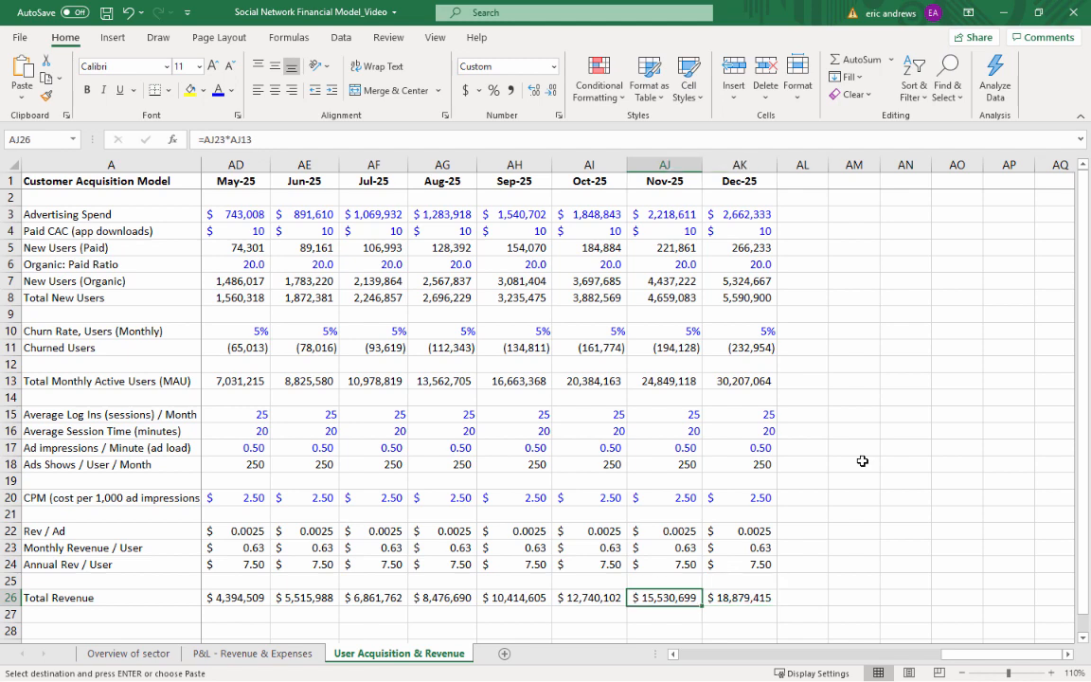
{"action": "key", "text": "ctrl+Left"}
{"action": "key", "text": "Right"}
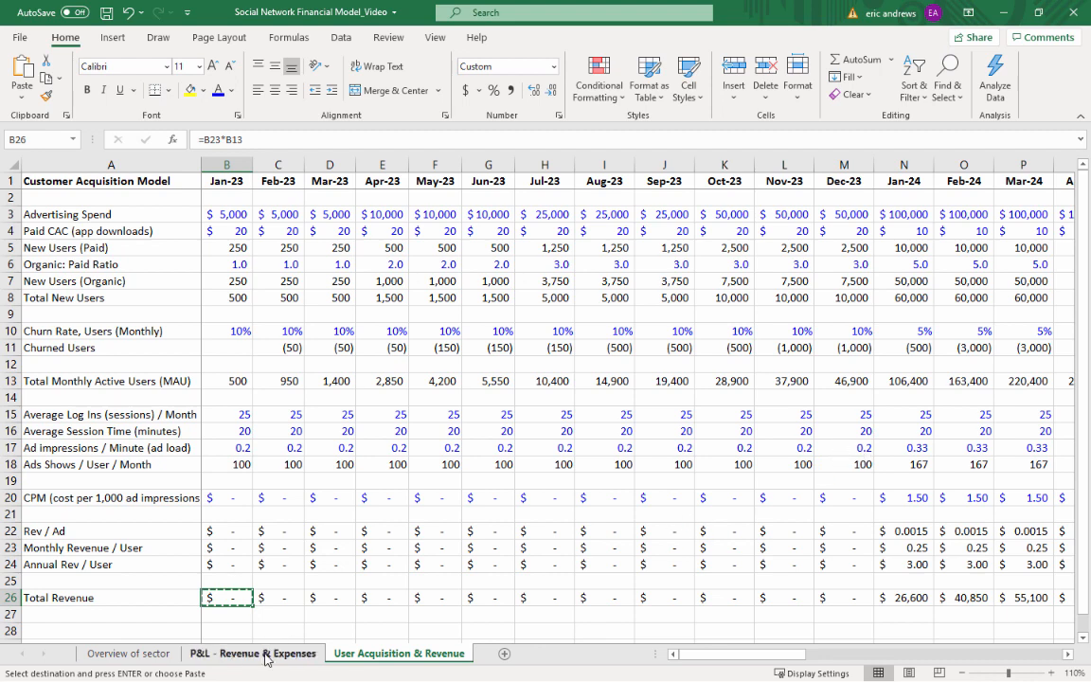
Open the P&L - Revenue & Expenses sheet and examine its Revenue section, the 2022 month headers and the Jan-23 column
{"action": "left_click", "coordinate": [266, 660]}
{"action": "left_click", "coordinate": [275, 272]}
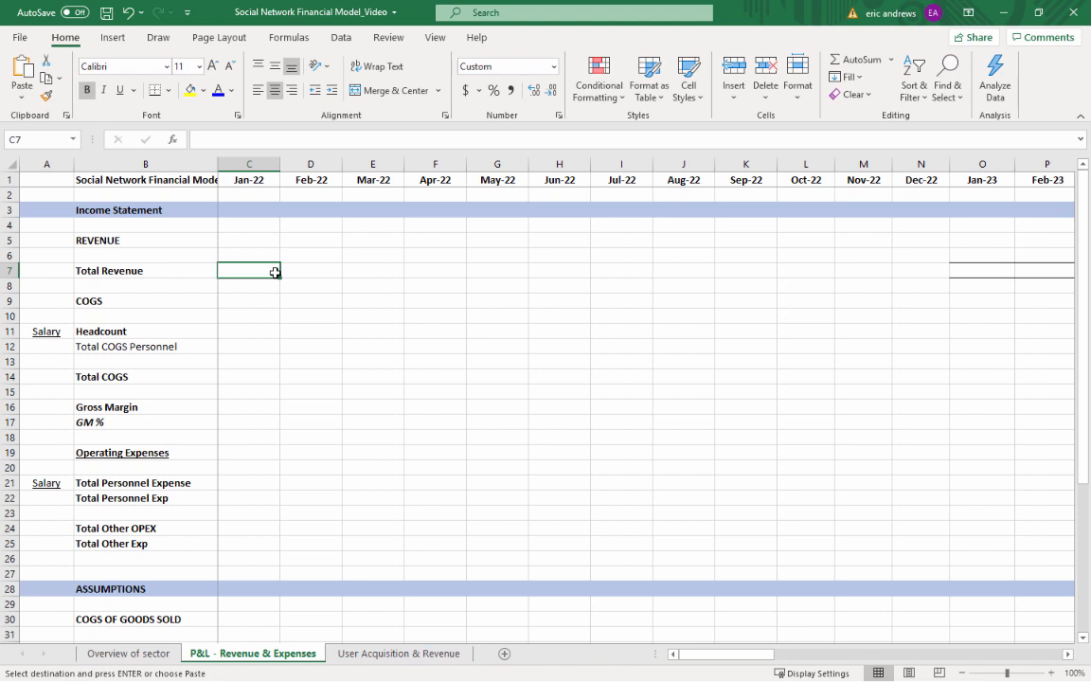
{"action": "key", "text": "Up"}
{"action": "key", "text": "Up"}
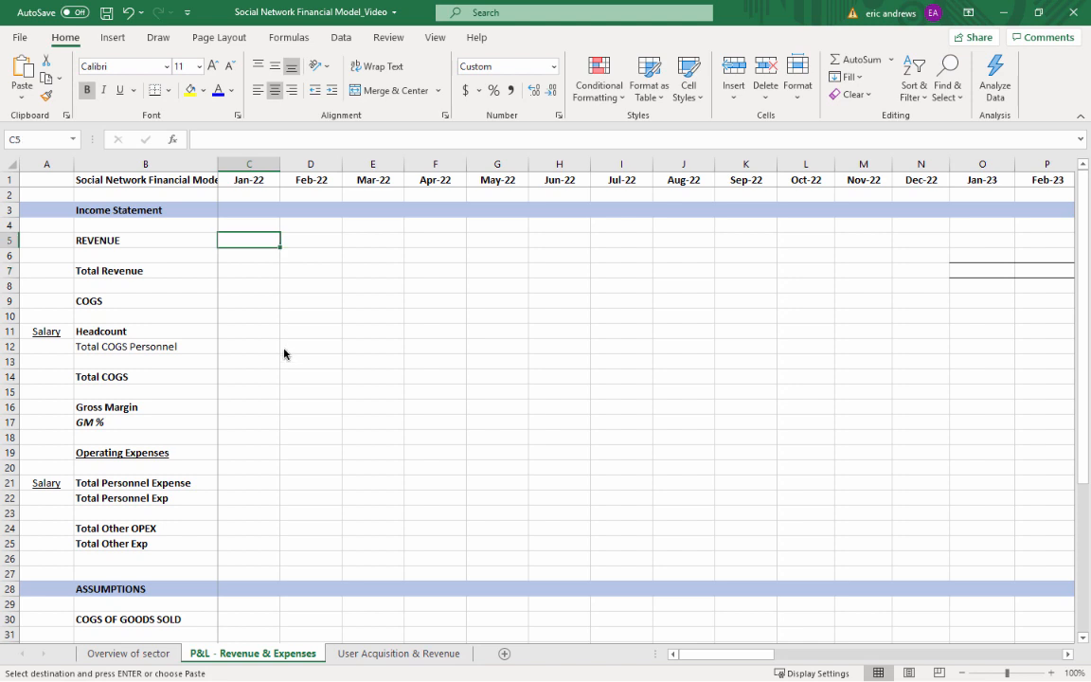
{"action": "key", "text": "Down"}
{"action": "key", "text": "Down"}
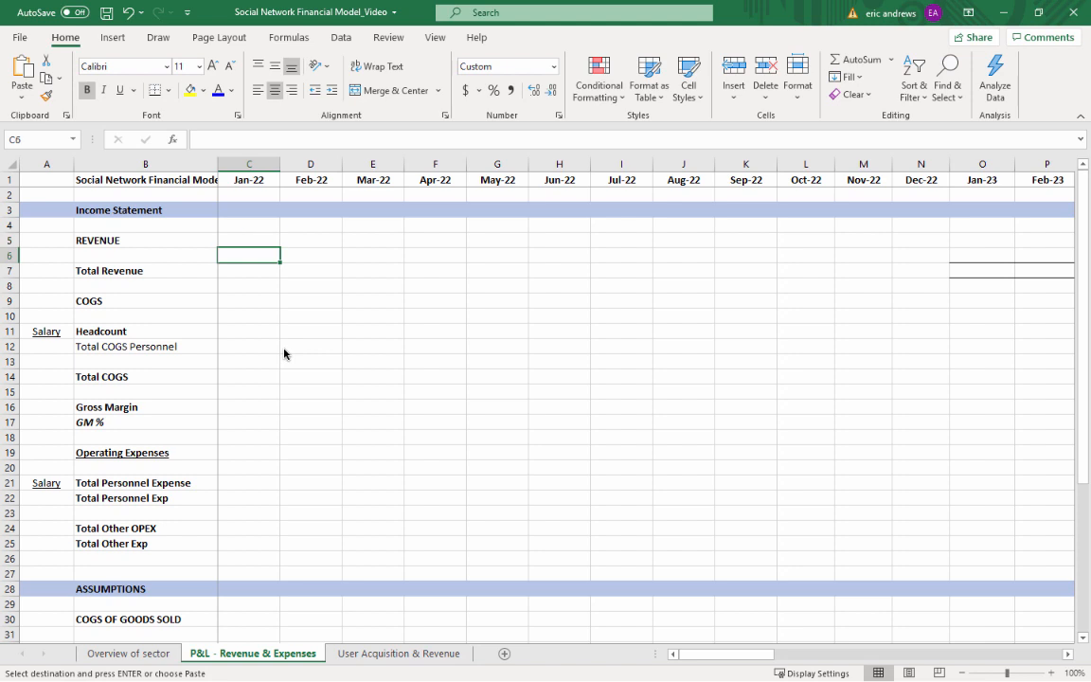
{"action": "key", "text": "shift+space"}
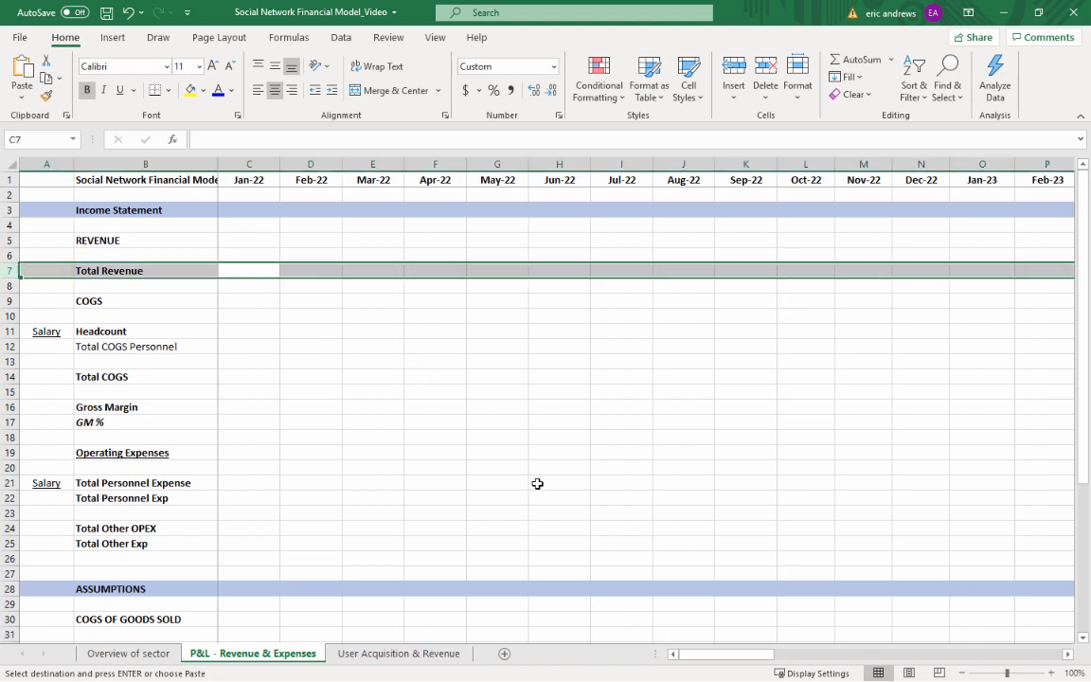
{"action": "left_click", "coordinate": [238, 180]}
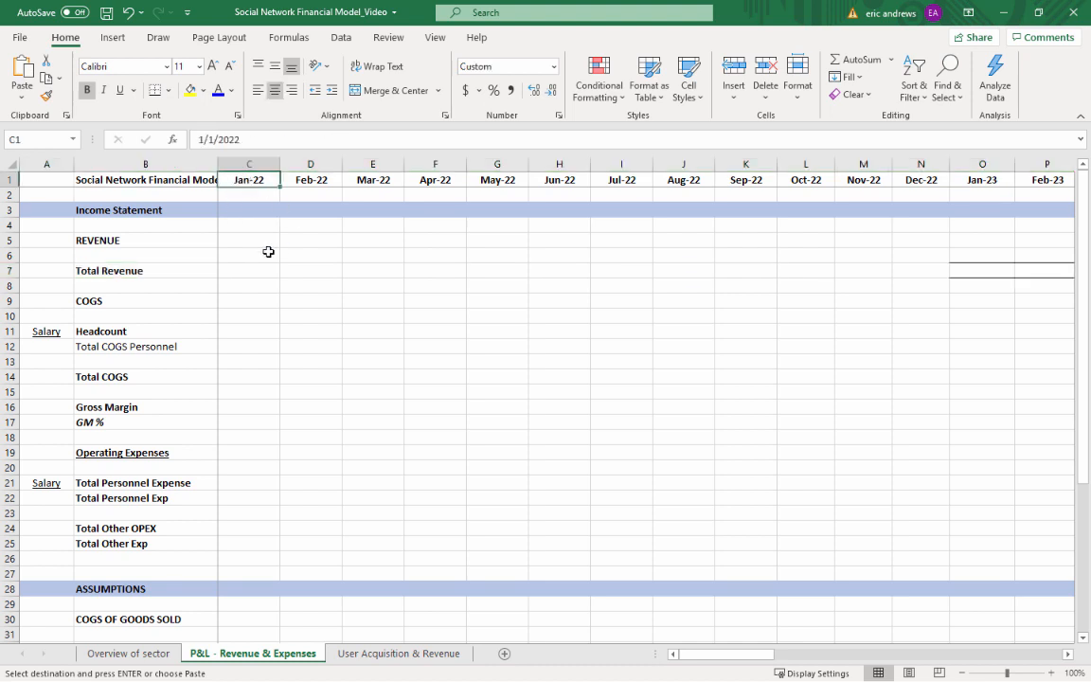
{"action": "left_click_drag", "start_coordinate": [245, 177], "coordinate": [921, 180]}
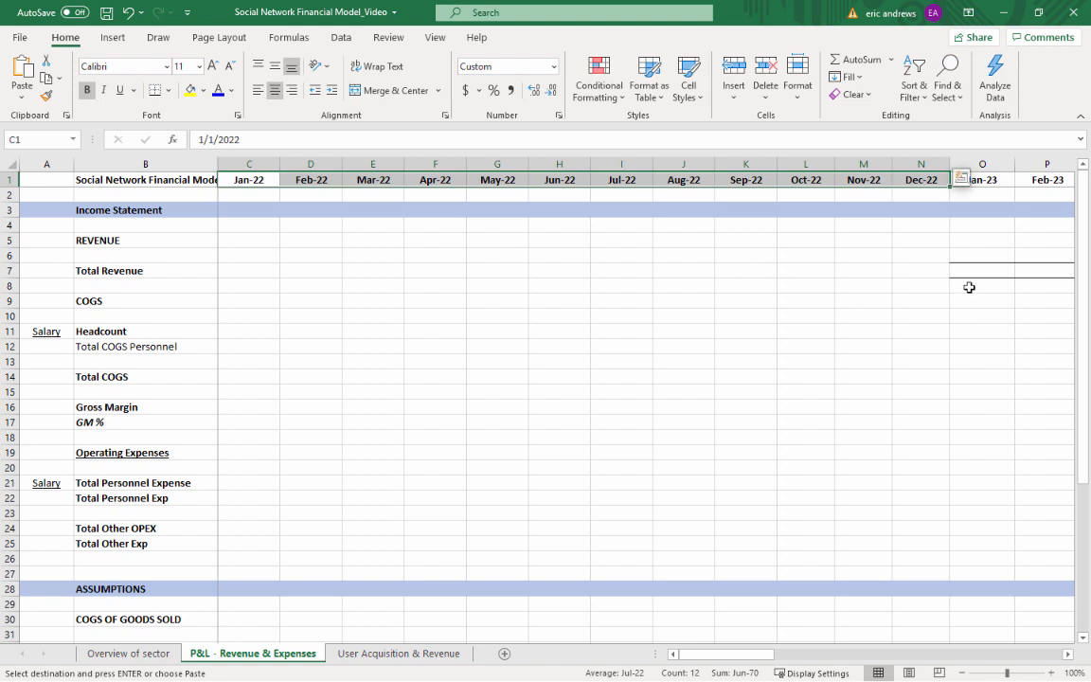
{"action": "left_click", "coordinate": [970, 163]}
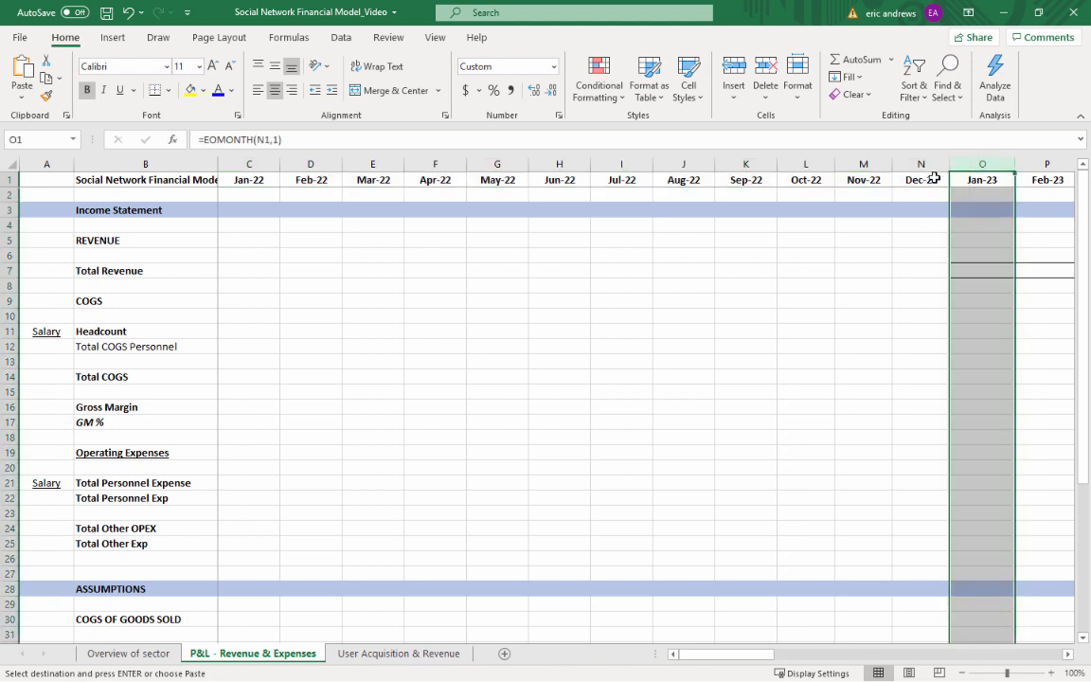
{"action": "left_click_drag", "start_coordinate": [932, 178], "coordinate": [251, 180]}
{"action": "left_click", "coordinate": [985, 283]}
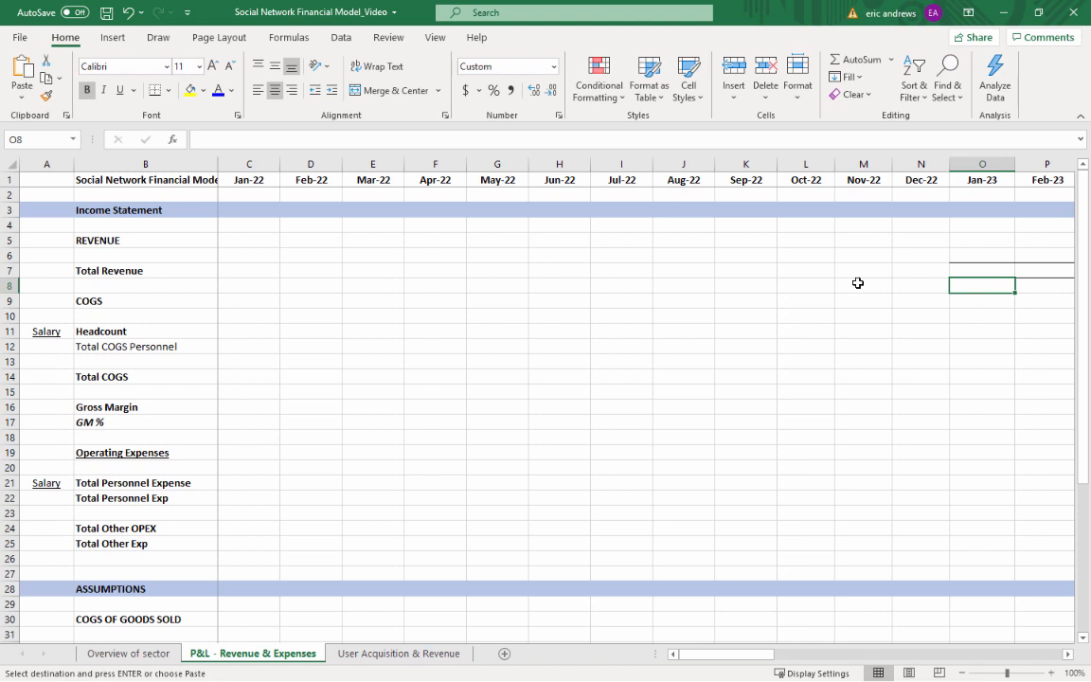
Insert two blank rows at row 6, between the REVENUE heading and Total Revenue
{"action": "left_click", "coordinate": [227, 270]}
{"action": "left_click", "coordinate": [9, 255]}
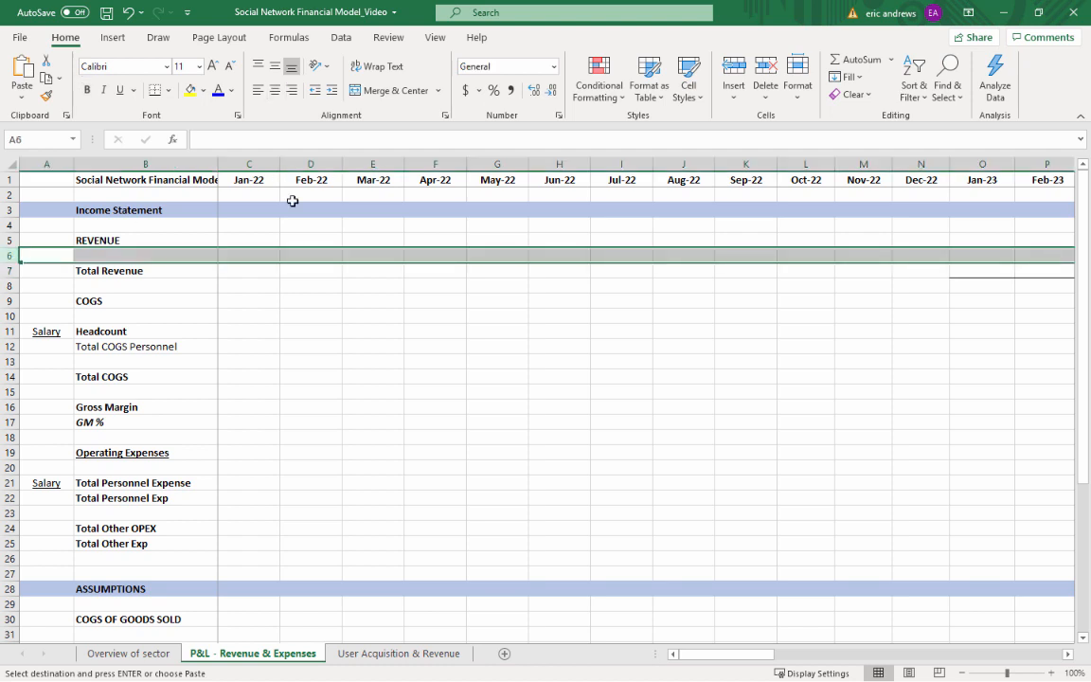
{"action": "left_click", "coordinate": [732, 68]}
Label row 7 in B7 as "Monthly Active Users" and set the whole row to regular, non-bold text
{"action": "left_click", "coordinate": [104, 272]}
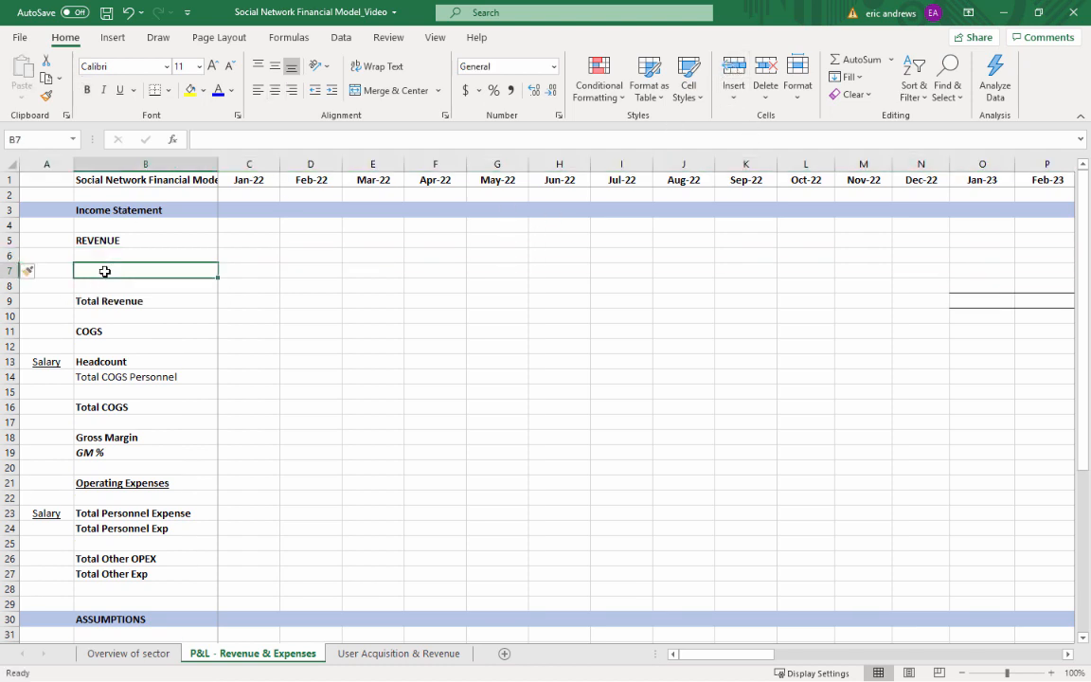
{"action": "key", "text": "ctrl+b"}
{"action": "type", "text": "Monthly Activ"}
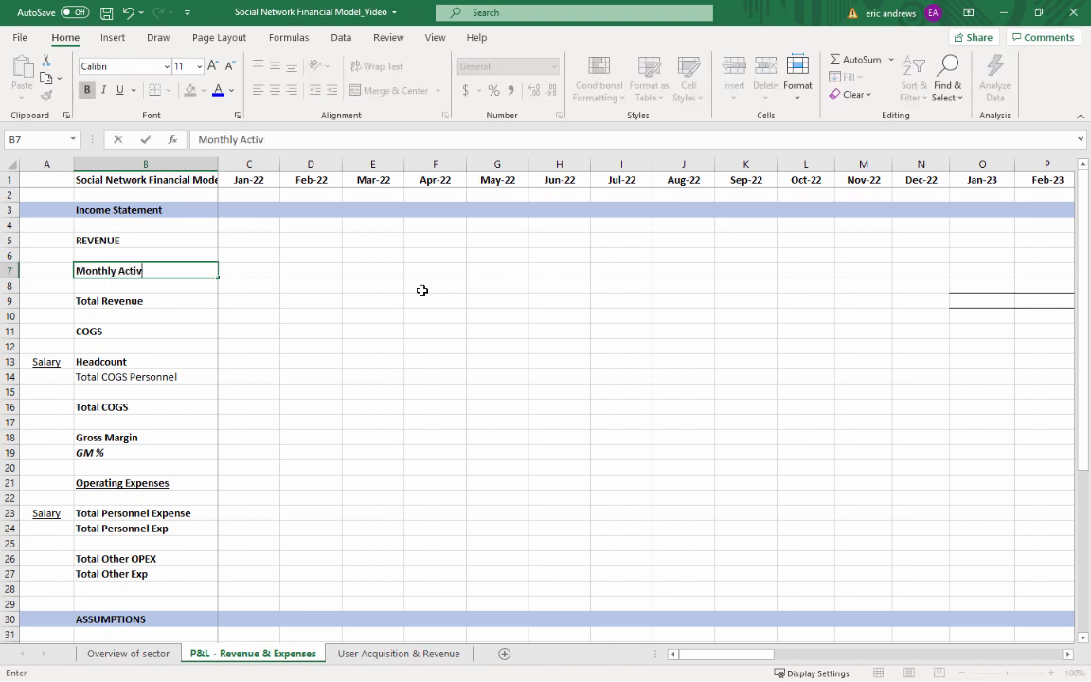
{"action": "type", "text": "e Users"}
{"action": "key", "text": "Return"}
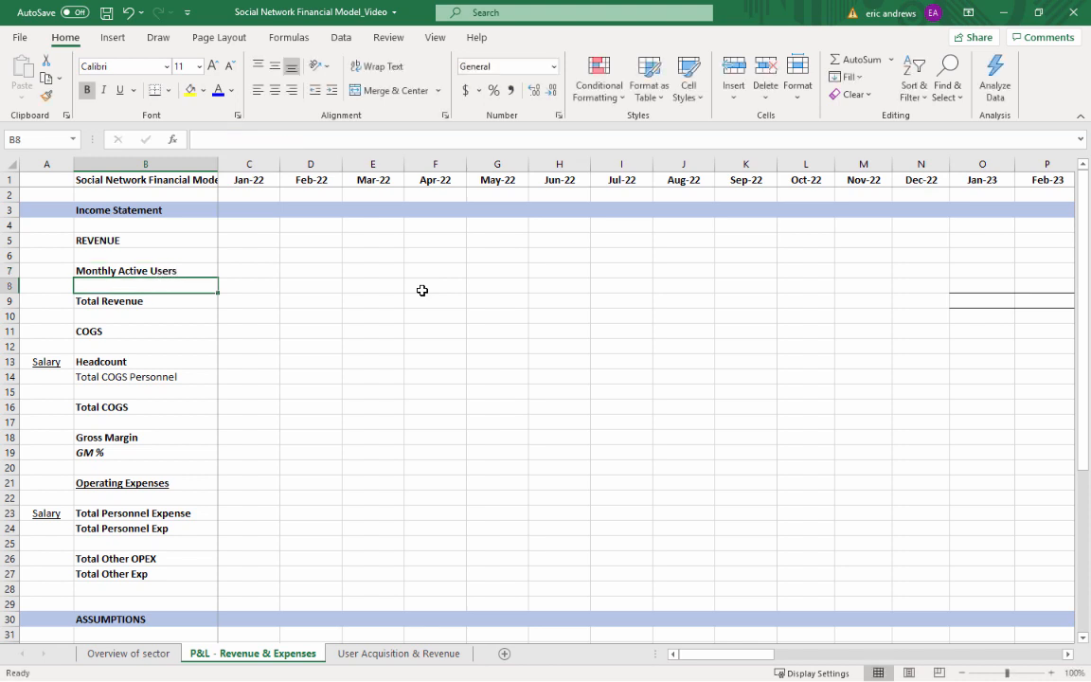
{"action": "key", "text": "Up"}
{"action": "key", "text": "shift+space"}
{"action": "key", "text": "ctrl+b"}
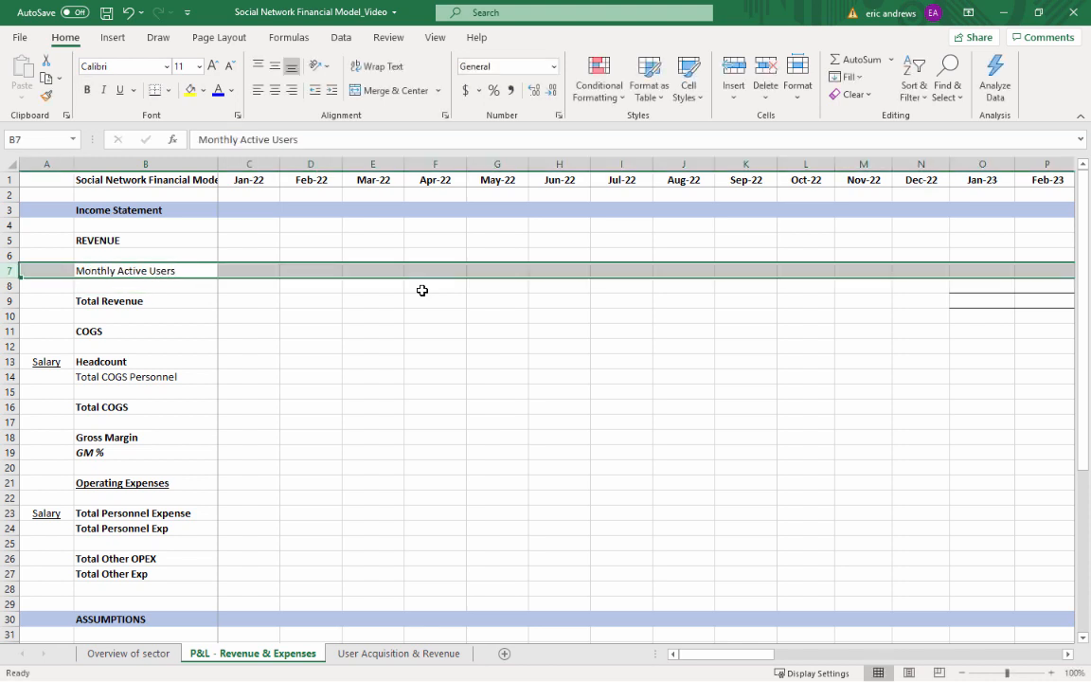
Link the Jan-23 Monthly Active Users cell O7 to the Jan-23 Total MAU in 'User Acquisition & Revenue'!B13
{"action": "key", "text": "Right"}
{"action": "key", "text": "Right"}
{"action": "key", "text": "Right"}
{"action": "key", "text": "Right"}
{"action": "key", "text": "Right"}
{"action": "key", "text": "Right"}
{"action": "key", "text": "Right"}
{"action": "key", "text": "Right"}
{"action": "key", "text": "Right"}
{"action": "key", "text": "Right"}
{"action": "key", "text": "Right"}
{"action": "key", "text": "Right"}
{"action": "key", "text": "Right"}
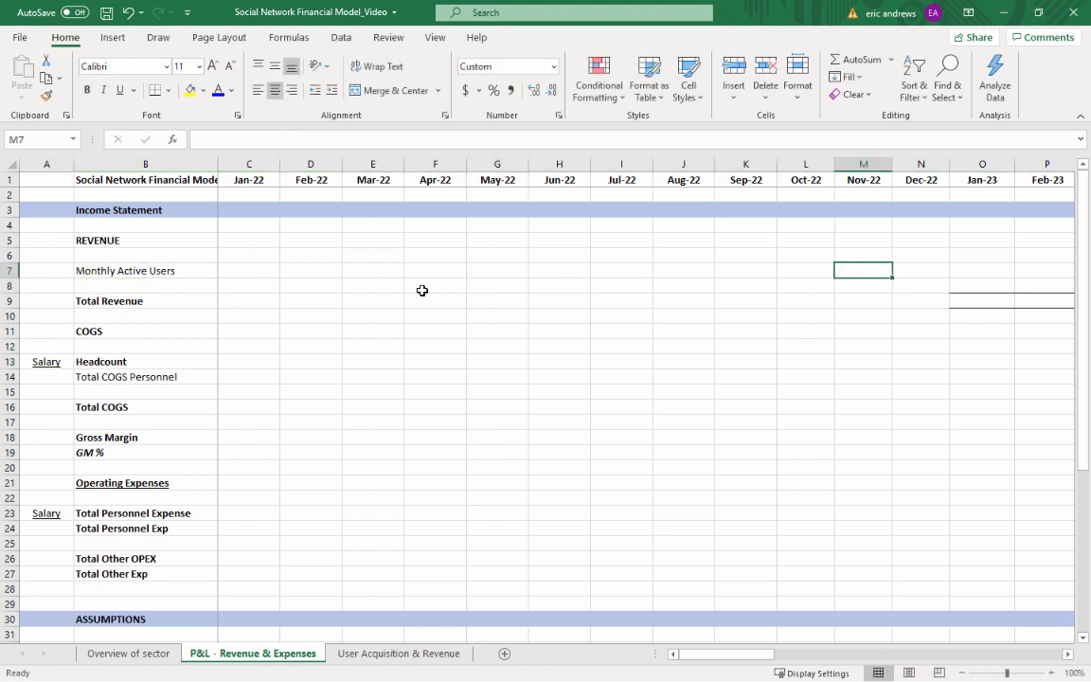
{"action": "type", "text": "="}
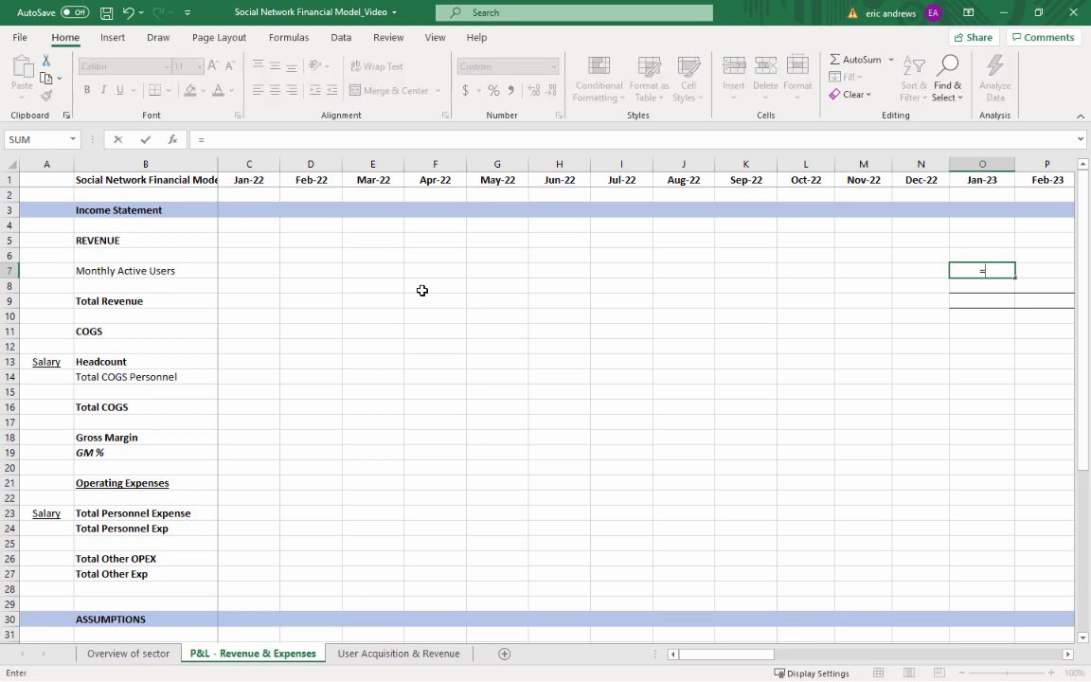
{"action": "left_click", "coordinate": [385, 655]}
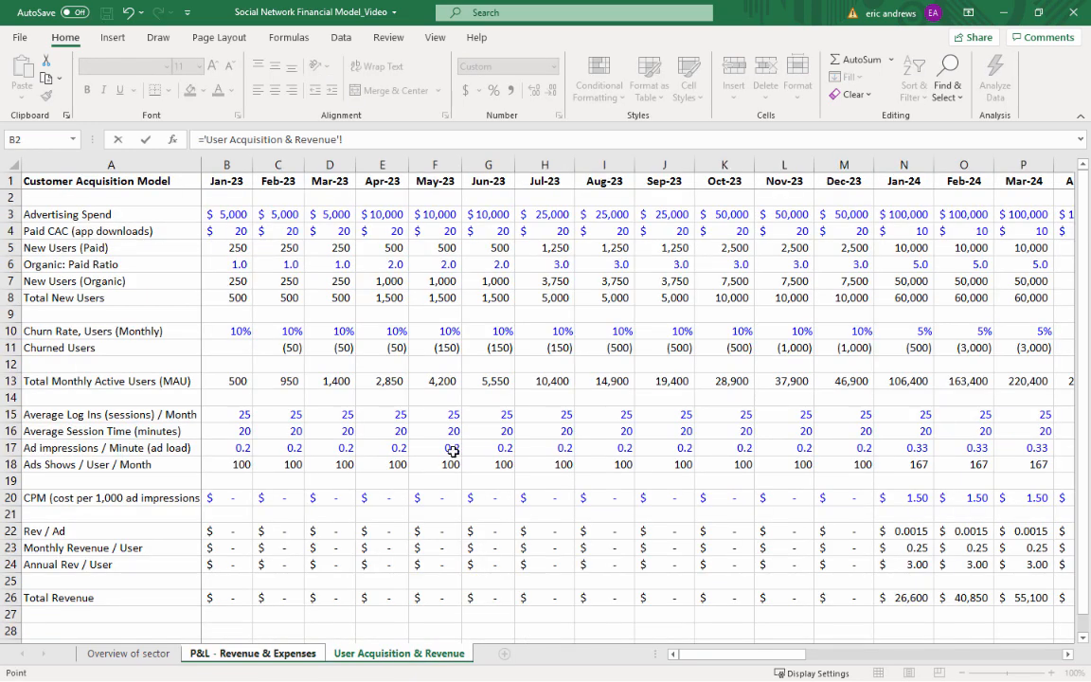
{"action": "left_click", "coordinate": [223, 380]}
{"action": "key", "text": "Left"}
{"action": "key", "text": "Right"}
{"action": "key", "text": "Right"}
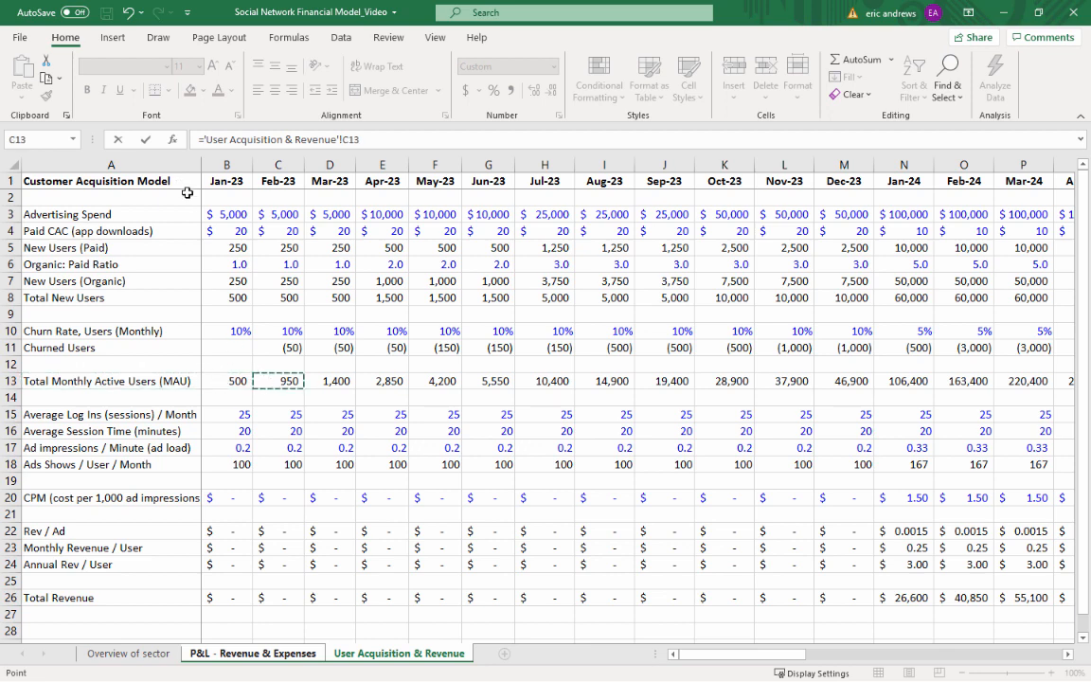
{"action": "left_click", "coordinate": [227, 380]}
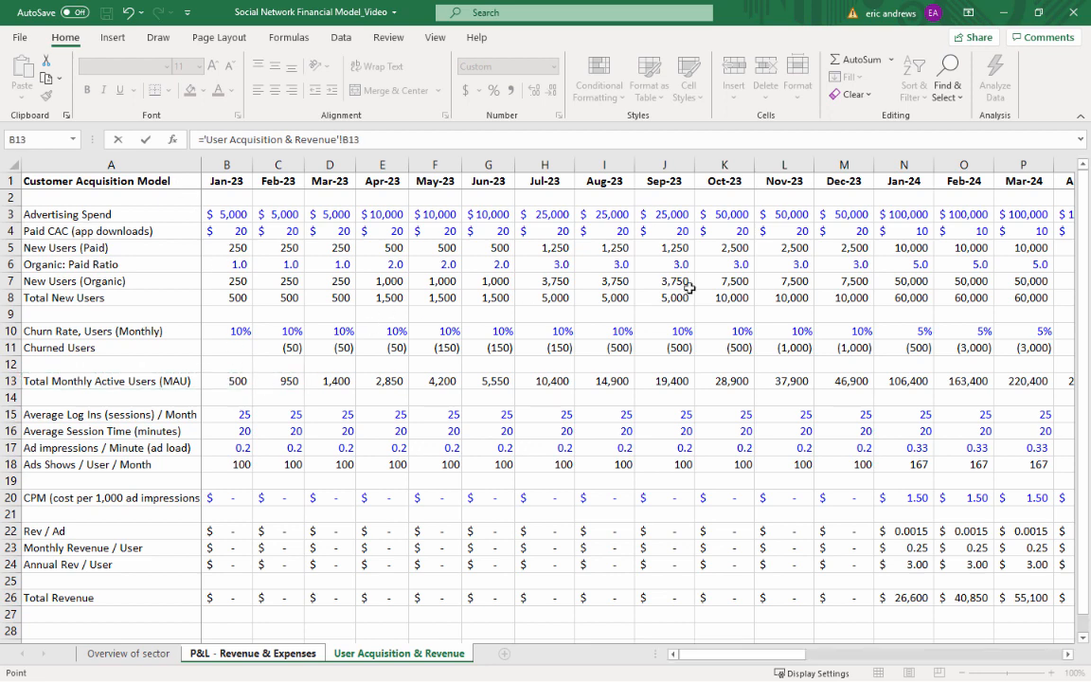
{"action": "key", "text": "Return"}
Format the Jan-23 Monthly Active Users value in O7 as a comma-separated number with no decimals
{"action": "left_click", "coordinate": [973, 270]}
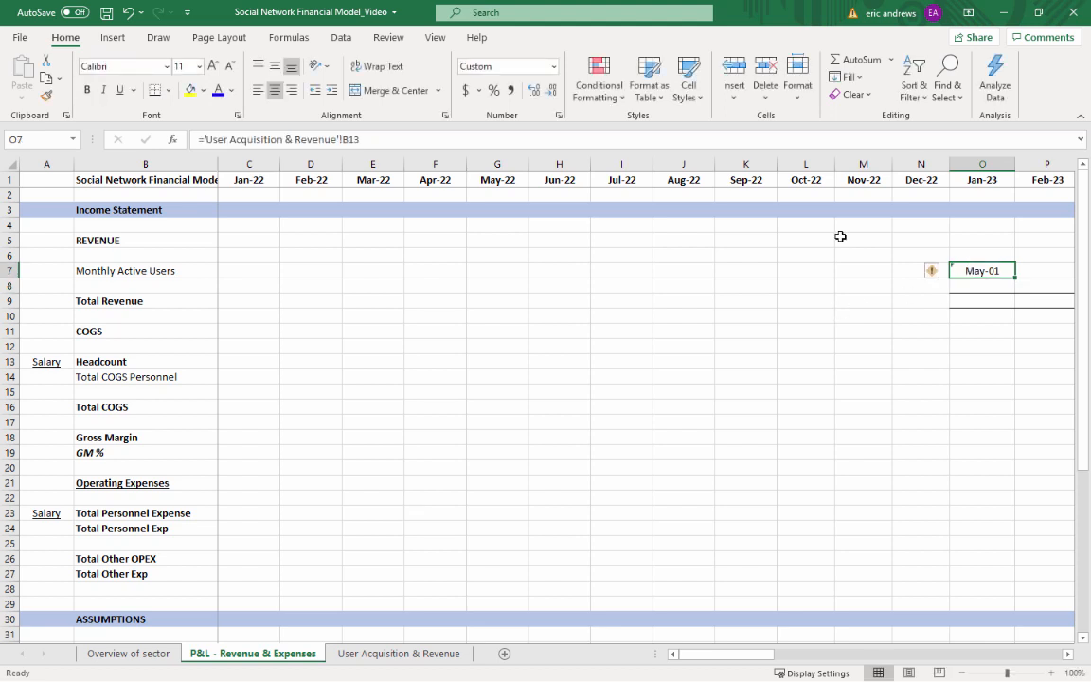
{"action": "left_click", "coordinate": [512, 90]}
{"action": "double_click", "coordinate": [551, 91]}
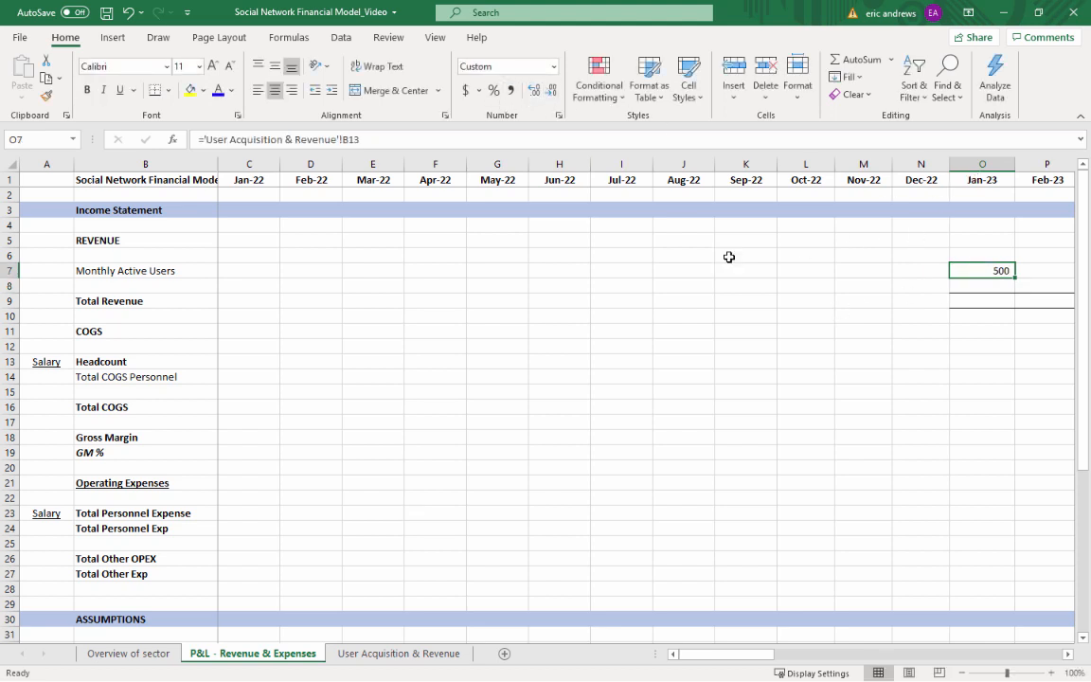
Copy the Monthly Active Users formula from O7 across row 7 through Dec-25 in column AX
{"action": "key", "text": "ctrl+c"}
{"action": "key", "text": "shift+Right"}
{"action": "key", "text": "shift+Right"}
{"action": "key", "text": "shift+Right"}
{"action": "key", "text": "shift+Right"}
{"action": "key", "text": "shift+Right"}
{"action": "key", "text": "shift+Right"}
{"action": "key", "text": "shift+Right"}
{"action": "key", "text": "shift+Right"}
{"action": "key", "text": "shift+Right"}
{"action": "key", "text": "shift+Right"}
{"action": "key", "text": "shift+Right"}
{"action": "key", "text": "shift+Right"}
{"action": "key", "text": "shift+Right"}
{"action": "key", "text": "shift+Right"}
{"action": "key", "text": "shift+Right"}
{"action": "key", "text": "shift+Right"}
{"action": "key", "text": "shift+Right"}
{"action": "key", "text": "shift+Right"}
{"action": "key", "text": "shift+Right"}
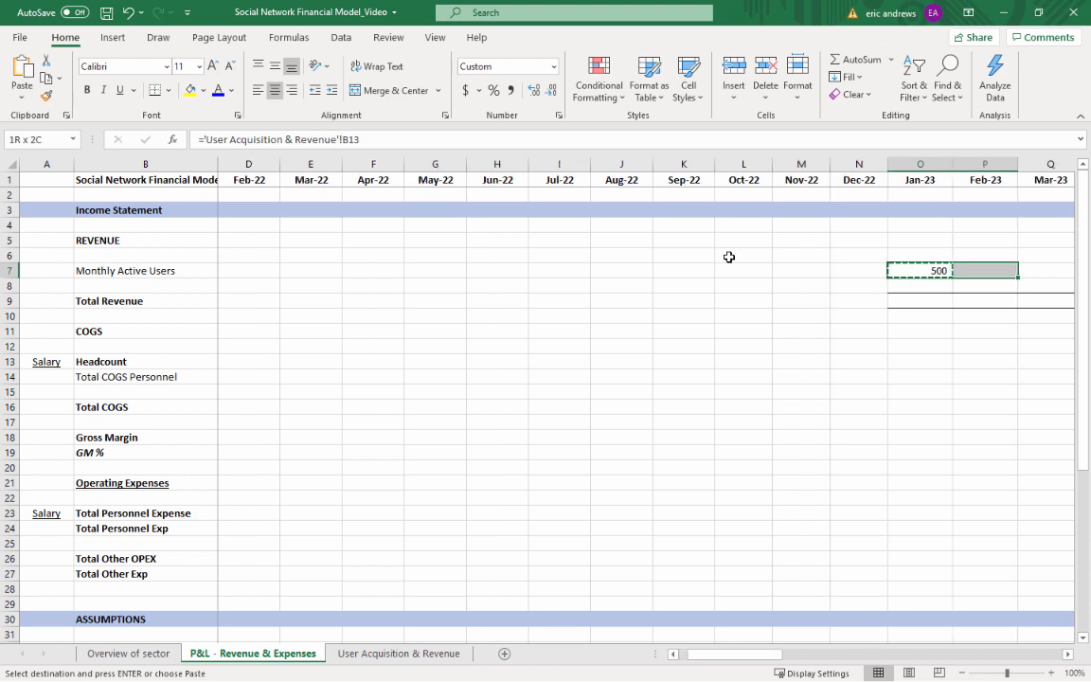
{"action": "key", "text": "shift+Right"}
{"action": "key", "text": "shift+Right"}
{"action": "key", "text": "shift+Right"}
{"action": "key", "text": "shift+Right"}
{"action": "key", "text": "shift+Right"}
{"action": "key", "text": "shift+Right"}
{"action": "key", "text": "shift+Right"}
{"action": "key", "text": "shift+Right"}
{"action": "key", "text": "shift+Right"}
{"action": "key", "text": "shift+Right"}
{"action": "key", "text": "shift+Right"}
{"action": "key", "text": "shift+Right"}
{"action": "key", "text": "shift+Right"}
{"action": "key", "text": "shift+Right"}
{"action": "key", "text": "shift+Right"}
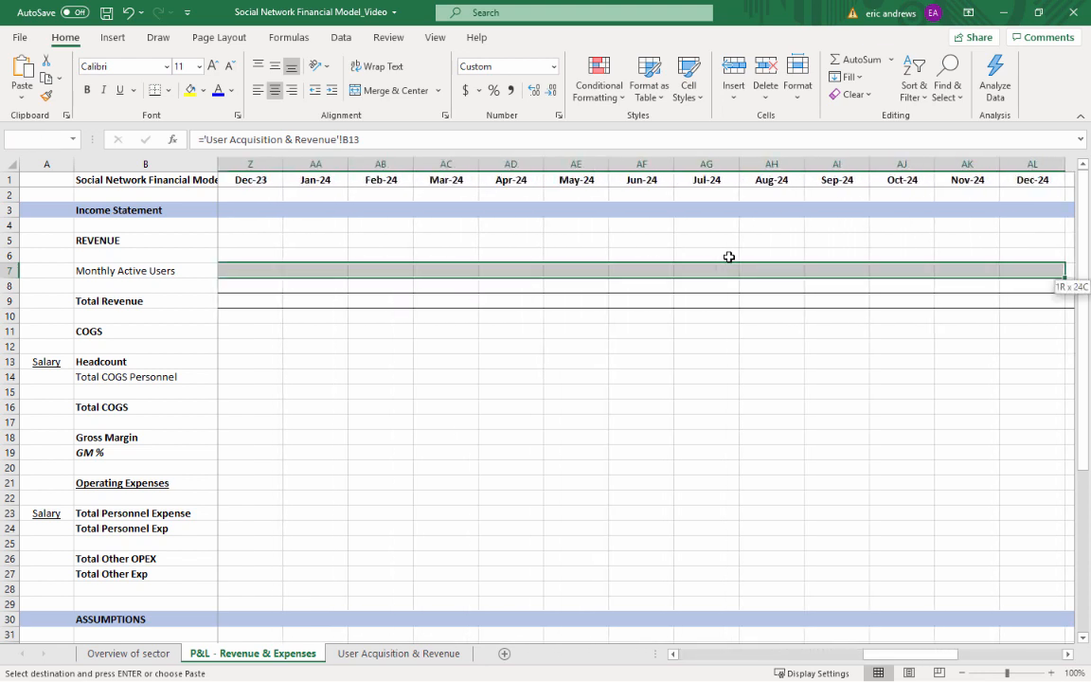
{"action": "key", "text": "shift+Right"}
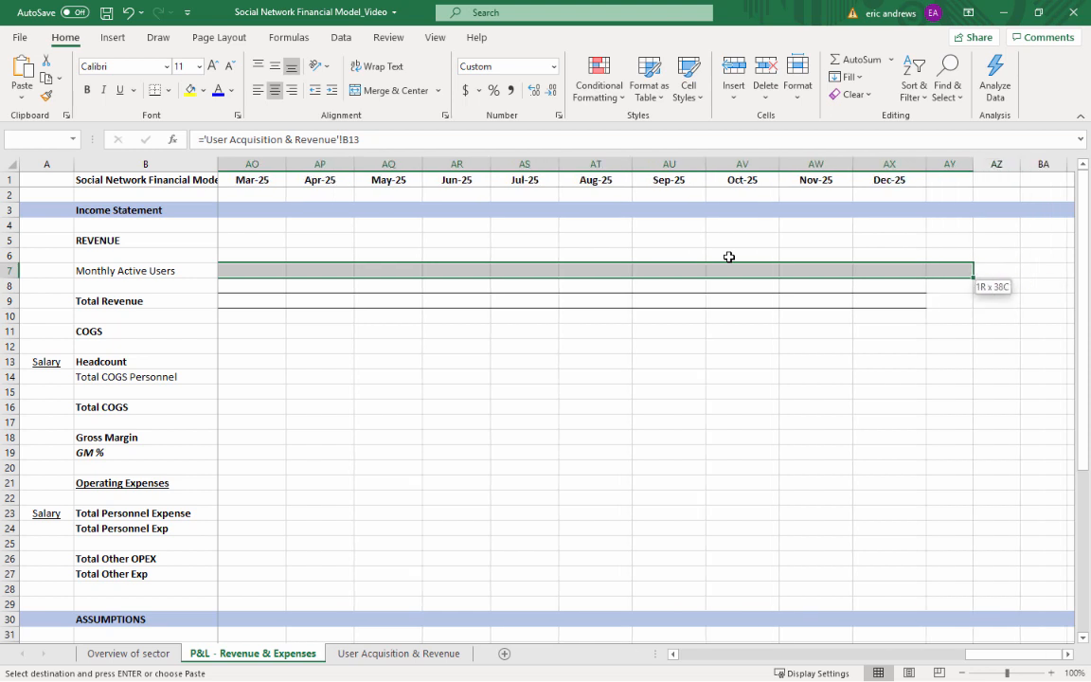
{"action": "key", "text": "ctrl+v"}
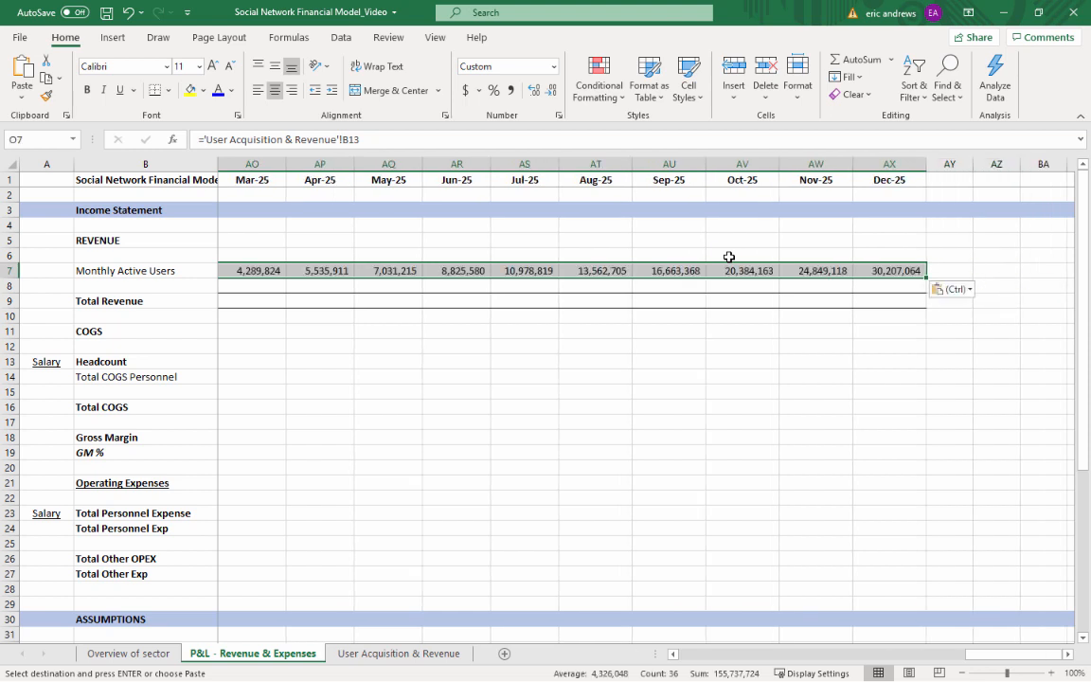
{"action": "key", "text": "Left"}
{"action": "key", "text": "Left"}
{"action": "key", "text": "Left"}
{"action": "key", "text": "Left"}
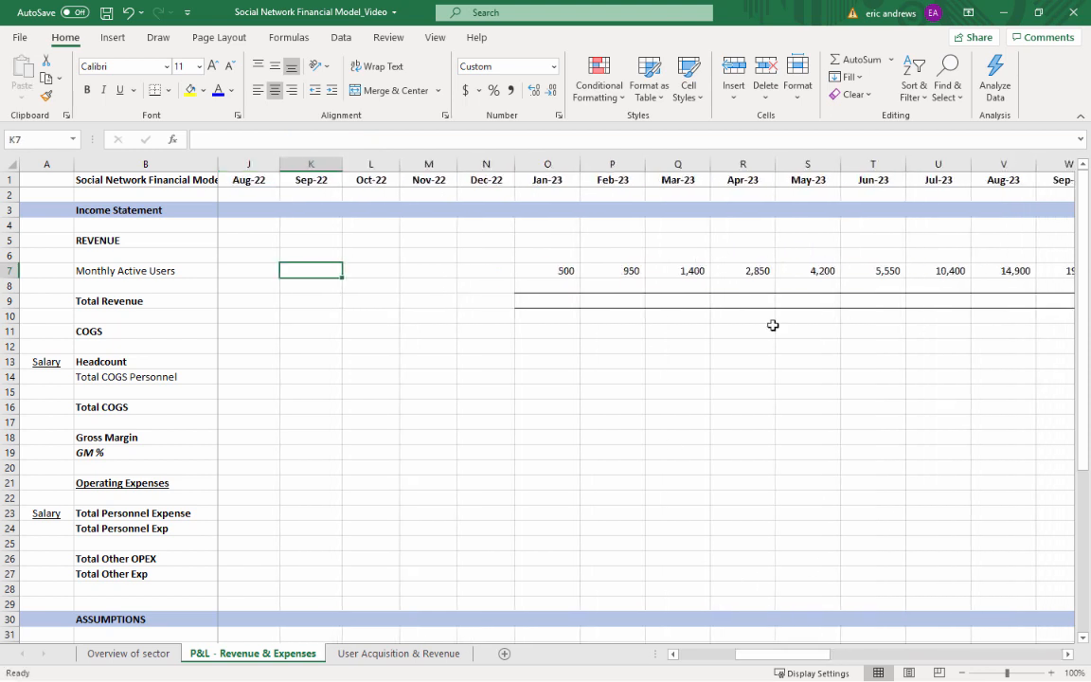
Link the Jan-23 Total Revenue cell O9 to the Jan-23 Total Revenue in 'User Acquisition & Revenue'!B26
{"action": "left_click", "coordinate": [564, 270]}
{"action": "left_click", "coordinate": [561, 302]}
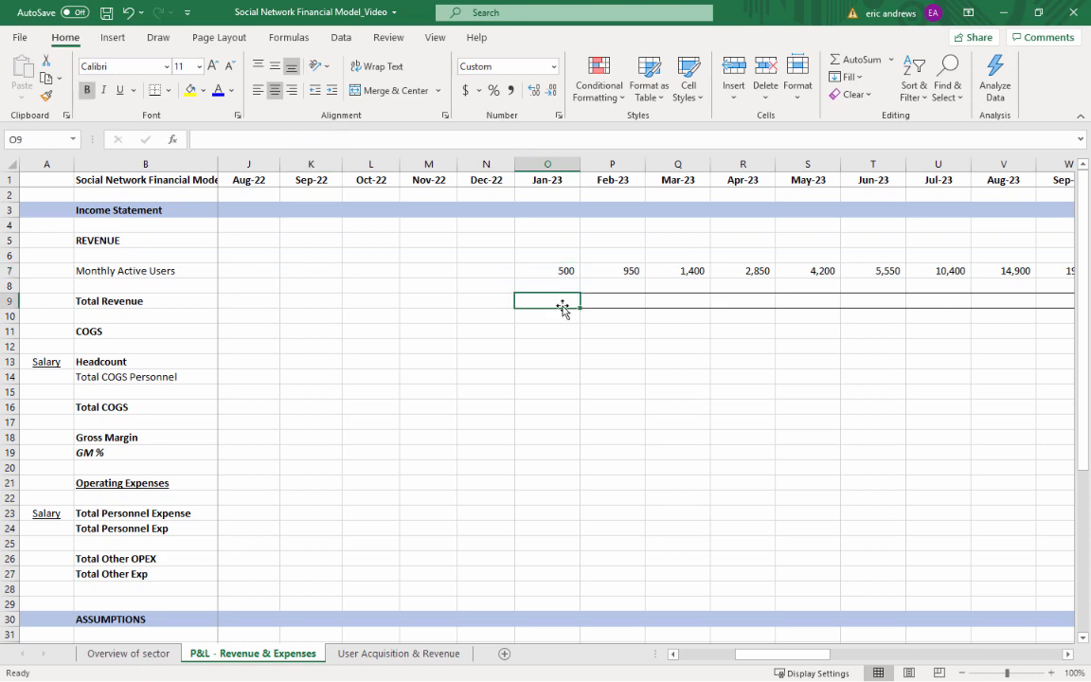
{"action": "type", "text": "="}
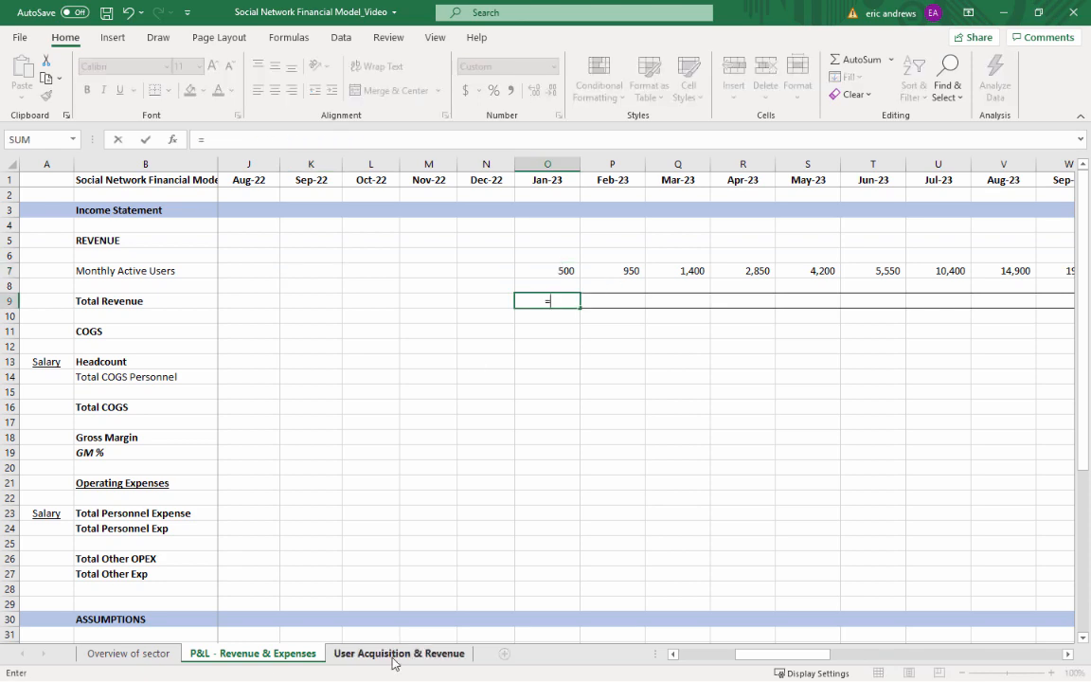
{"action": "left_click", "coordinate": [393, 660]}
{"action": "scroll", "coordinate": [370, 508], "scroll_direction": "down", "scroll_amount": 9}
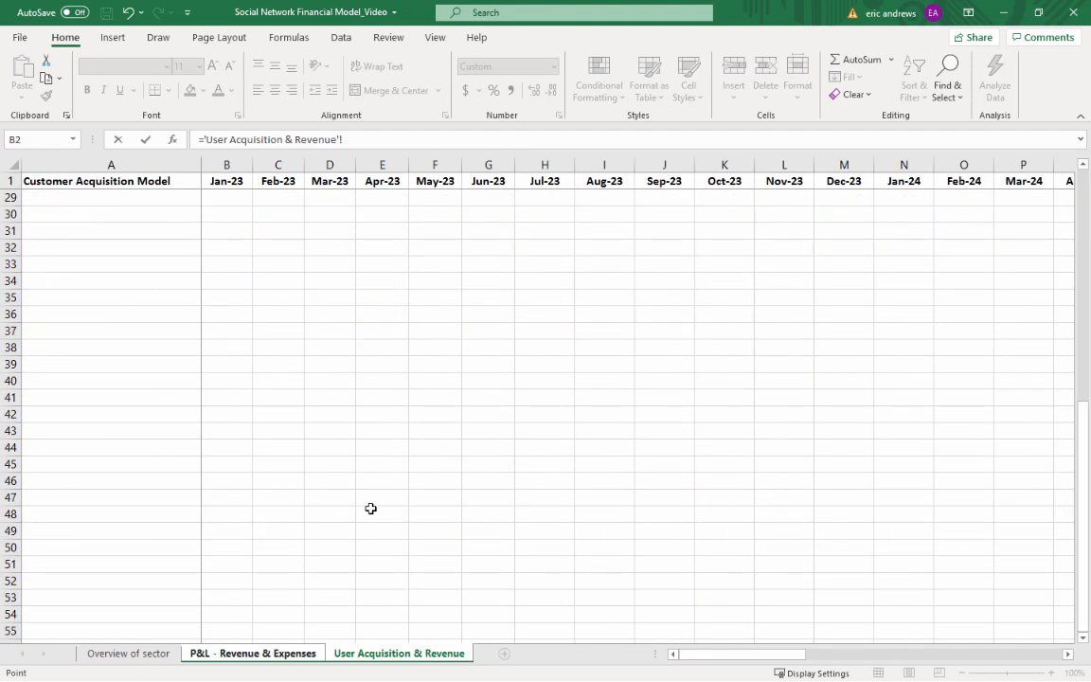
{"action": "scroll", "coordinate": [374, 506], "scroll_direction": "up", "scroll_amount": 9}
{"action": "scroll", "coordinate": [387, 504], "scroll_direction": "down", "scroll_amount": 1}
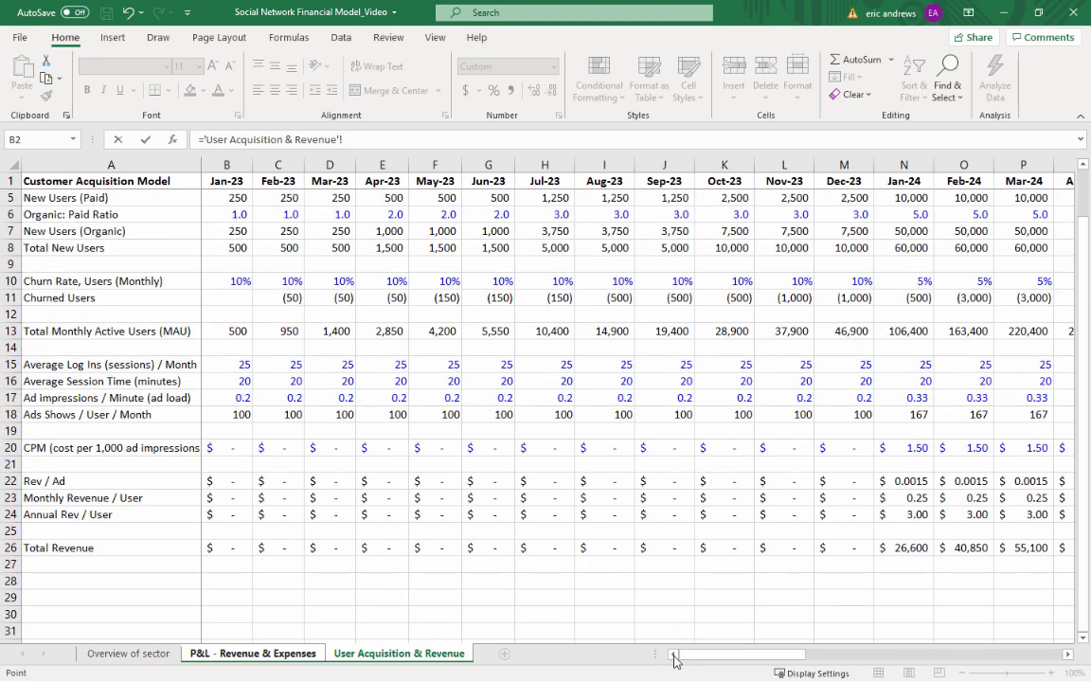
{"action": "left_click", "coordinate": [407, 553]}
{"action": "key", "text": "Left"}
{"action": "key", "text": "Left"}
{"action": "key", "text": "Left"}
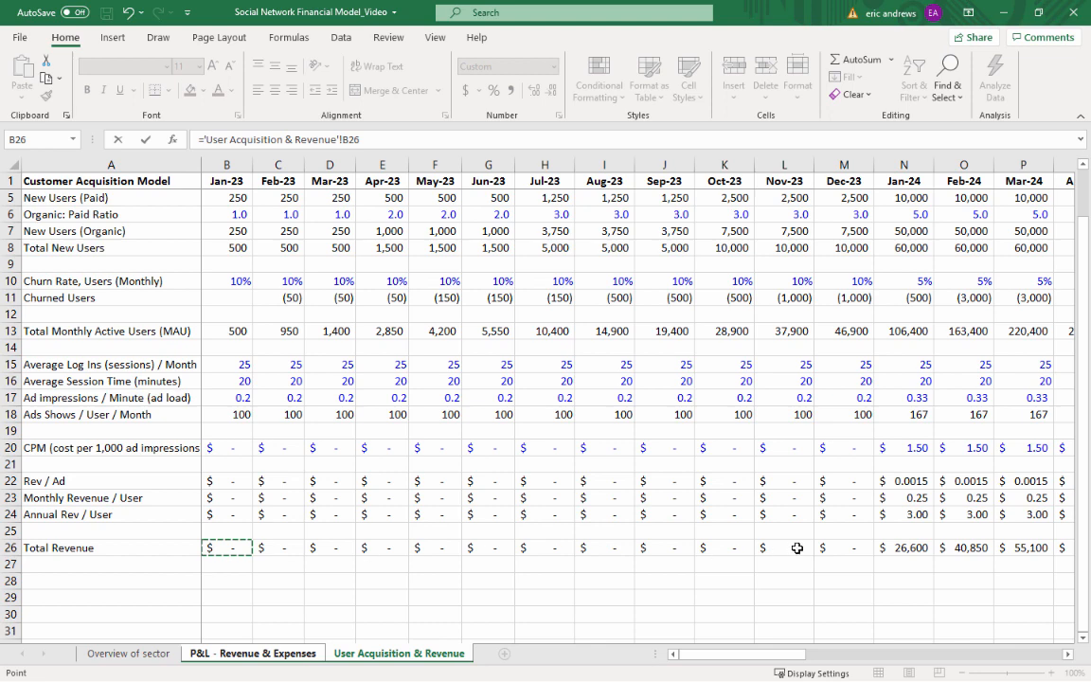
{"action": "key", "text": "Return"}
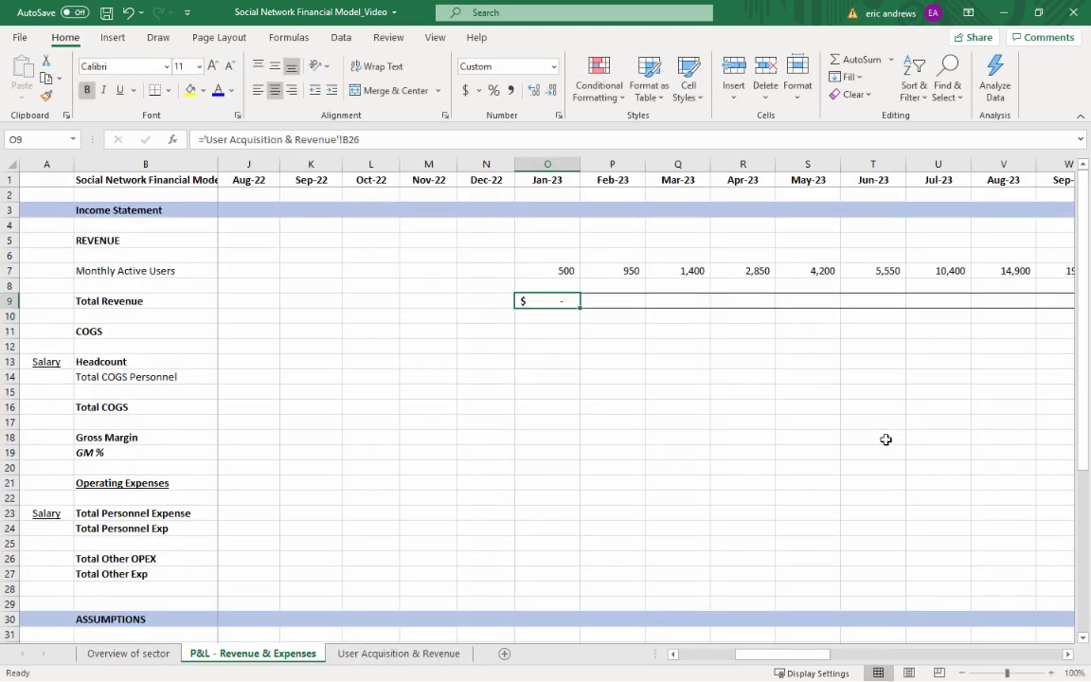
Copy the Total Revenue formula from O9 to Feb-23 through Dec-25, cells P9:AX9
{"action": "key", "text": "ctrl+c"}
{"action": "key", "text": "Right"}
{"action": "key", "text": "shift+Right"}
{"action": "key", "text": "shift+Right"}
{"action": "key", "text": "shift+Right"}
{"action": "key", "text": "shift+Right"}
{"action": "key", "text": "shift+Right"}
{"action": "key", "text": "shift+Right"}
{"action": "key", "text": "shift+Right"}
{"action": "key", "text": "shift+Right"}
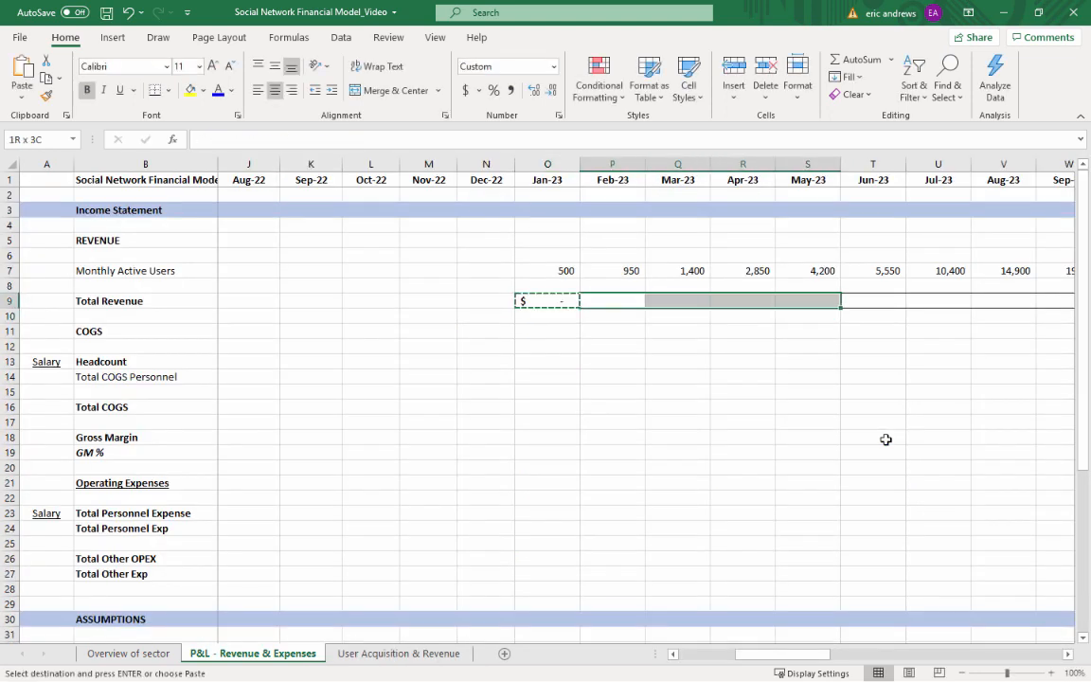
{"action": "key", "text": "shift+Right"}
{"action": "key", "text": "shift+Right"}
{"action": "key", "text": "shift+Right"}
{"action": "key", "text": "shift+Right"}
{"action": "key", "text": "shift+Right"}
{"action": "key", "text": "shift+Right"}
{"action": "key", "text": "shift+Right"}
{"action": "key", "text": "shift+Right"}
{"action": "key", "text": "shift+Right"}
{"action": "key", "text": "shift+Right"}
{"action": "key", "text": "shift+Right"}
{"action": "key", "text": "shift+Right"}
{"action": "key", "text": "shift+Right"}
{"action": "key", "text": "shift+Right"}
{"action": "key", "text": "shift+Right"}
{"action": "key", "text": "shift+Right"}
{"action": "key", "text": "shift+Right"}
{"action": "key", "text": "shift+Right"}
{"action": "key", "text": "shift+Right"}
{"action": "key", "text": "shift+Right"}
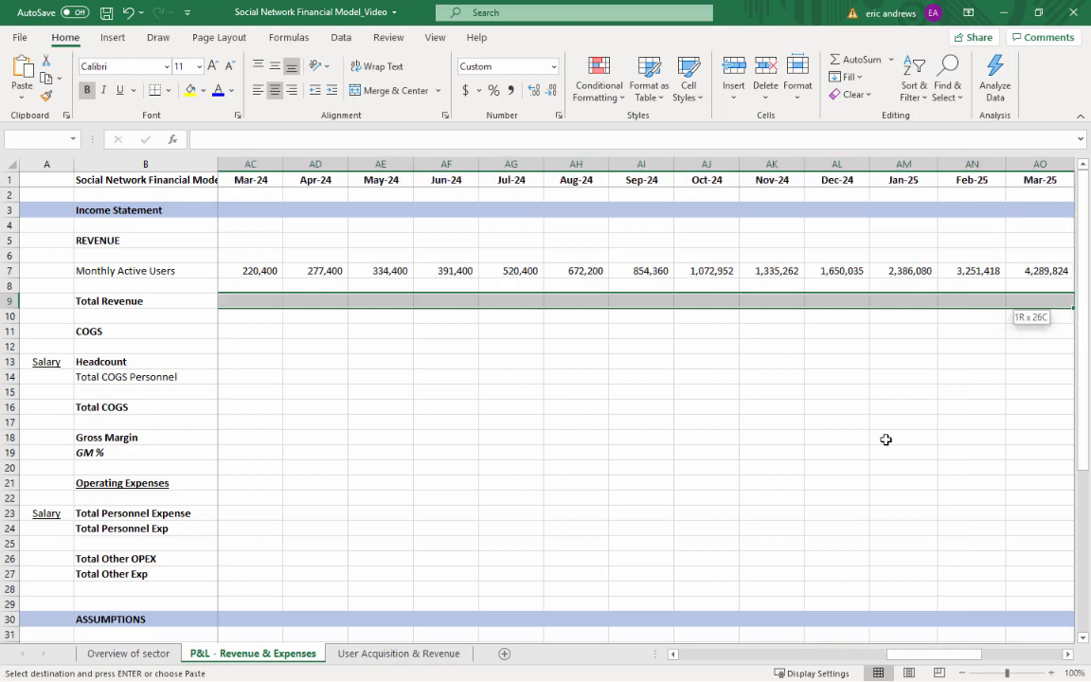
{"action": "key", "text": "shift+Right"}
{"action": "key", "text": "shift+Right"}
{"action": "key", "text": "shift+Right"}
{"action": "key", "text": "shift+Right"}
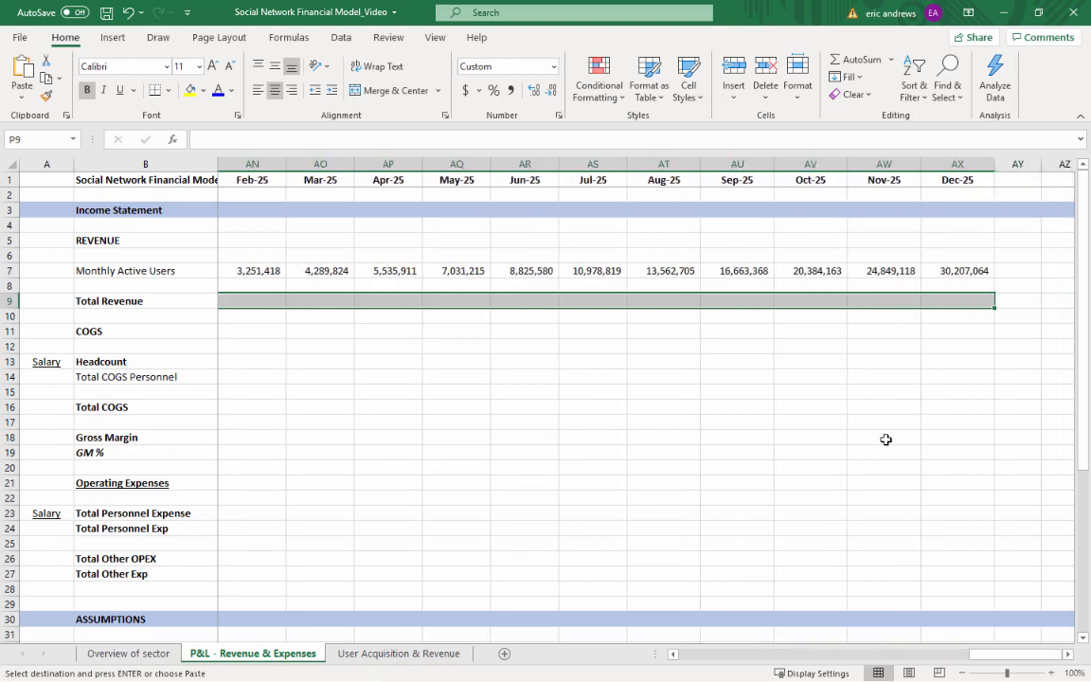
{"action": "key", "text": "ctrl+v"}
{"action": "key", "text": "Left"}
{"action": "key", "text": "Right"}
{"action": "key", "text": "Escape"}
Examine the monthly Total Revenue figures in row 9 from Jan-23 through Dec-25
{"action": "key", "text": "Right"}
{"action": "key", "text": "Right"}
{"action": "key", "text": "Right"}
{"action": "key", "text": "Right"}
{"action": "key", "text": "Right"}
{"action": "key", "text": "Right"}
{"action": "key", "text": "Right"}
{"action": "key", "text": "Right"}
{"action": "key", "text": "Right"}
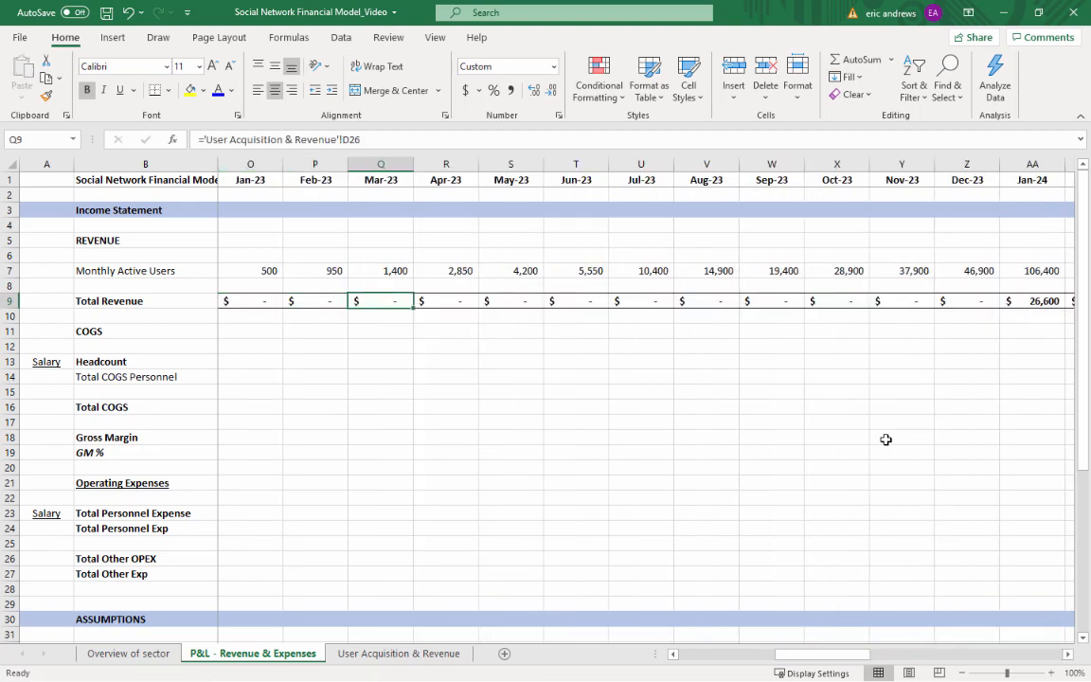
{"action": "key", "text": "Right"}
{"action": "key", "text": "Right"}
{"action": "key", "text": "Right"}
{"action": "key", "text": "Right"}
{"action": "key", "text": "Right"}
{"action": "key", "text": "Right"}
{"action": "key", "text": "Right"}
{"action": "key", "text": "Right"}
{"action": "key", "text": "Right"}
{"action": "key", "text": "Right"}
{"action": "key", "text": "Right"}
{"action": "key", "text": "Right"}
{"action": "key", "text": "Right"}
{"action": "key", "text": "Right"}
{"action": "key", "text": "Right"}
{"action": "key", "text": "Right"}
{"action": "key", "text": "Right"}
{"action": "key", "text": "Right"}
{"action": "key", "text": "Right"}
{"action": "key", "text": "Right"}
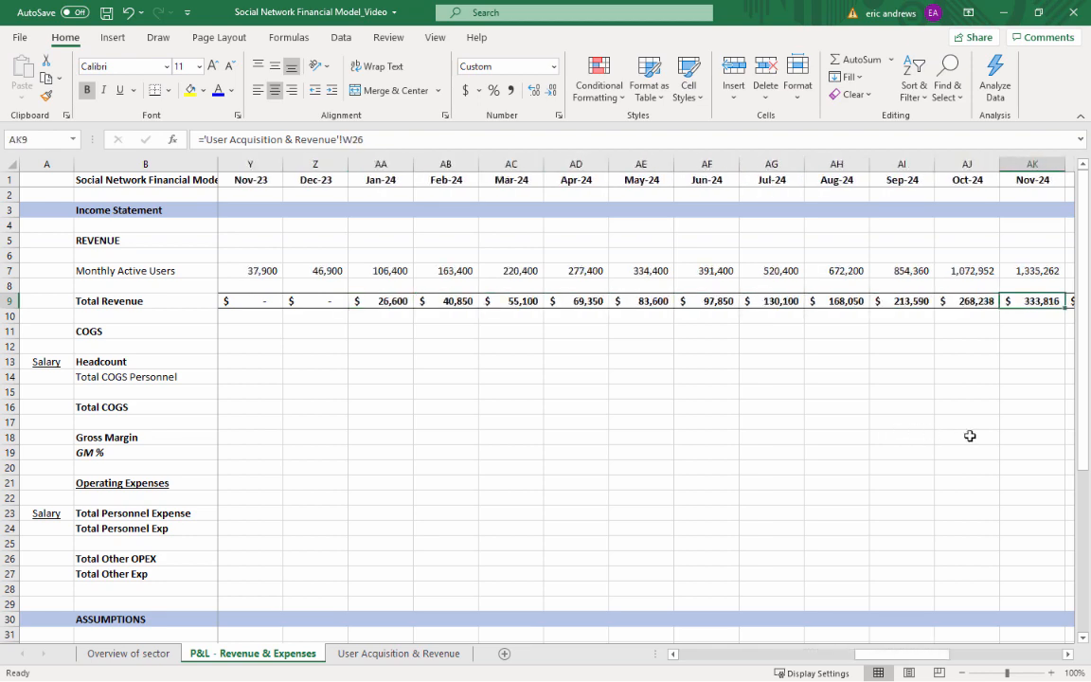
{"action": "key", "text": "Right"}
{"action": "key", "text": "Right"}
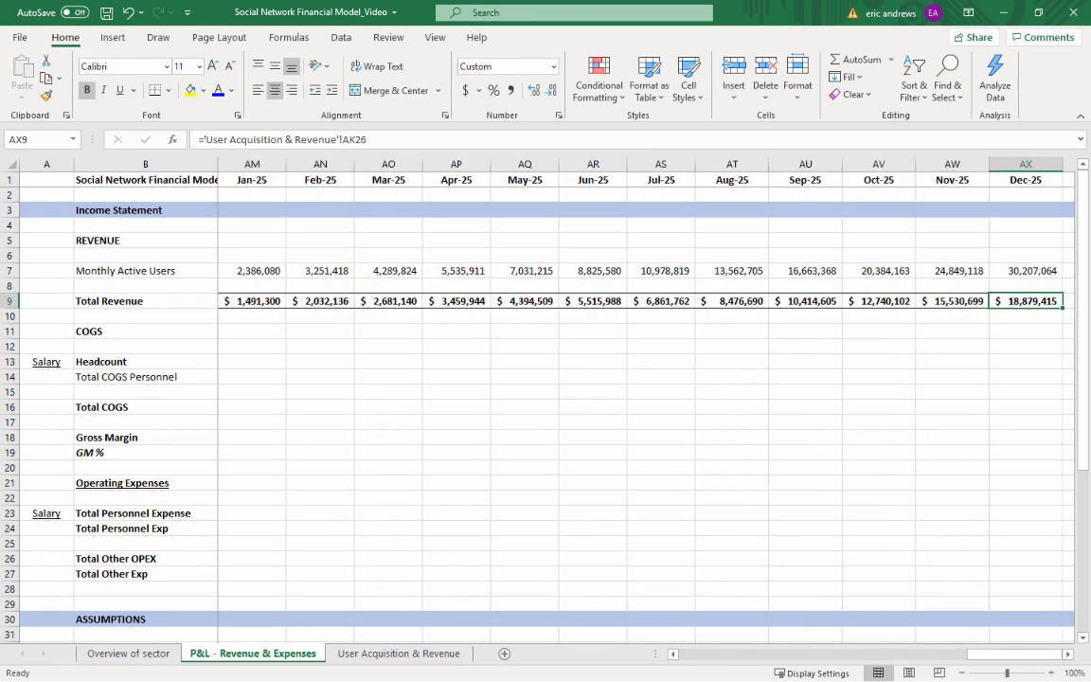
Insert two blank rows at row 10, between Total Revenue and the COGS heading
{"action": "left_click", "coordinate": [10, 316]}
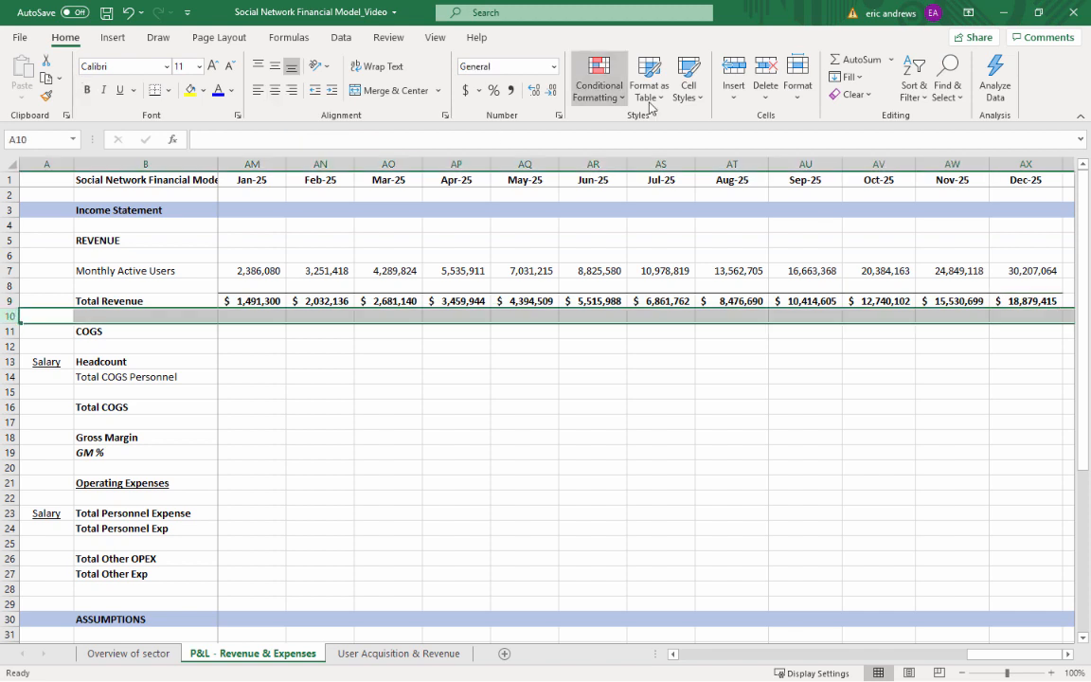
{"action": "left_click", "coordinate": [735, 71]}
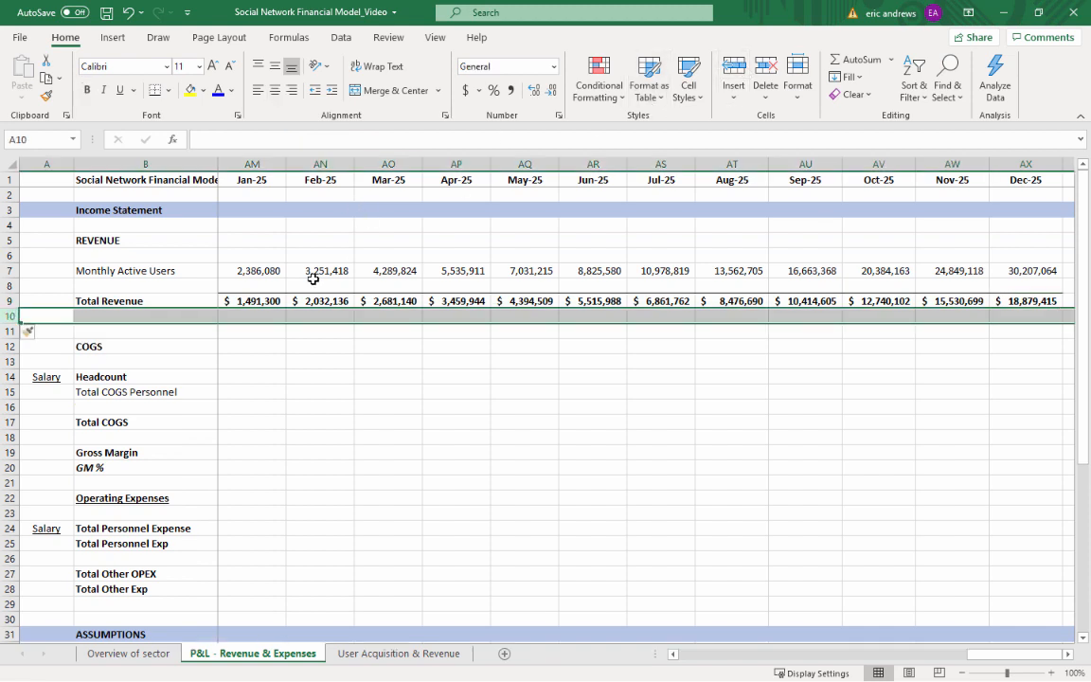
{"action": "left_click", "coordinate": [735, 68]}
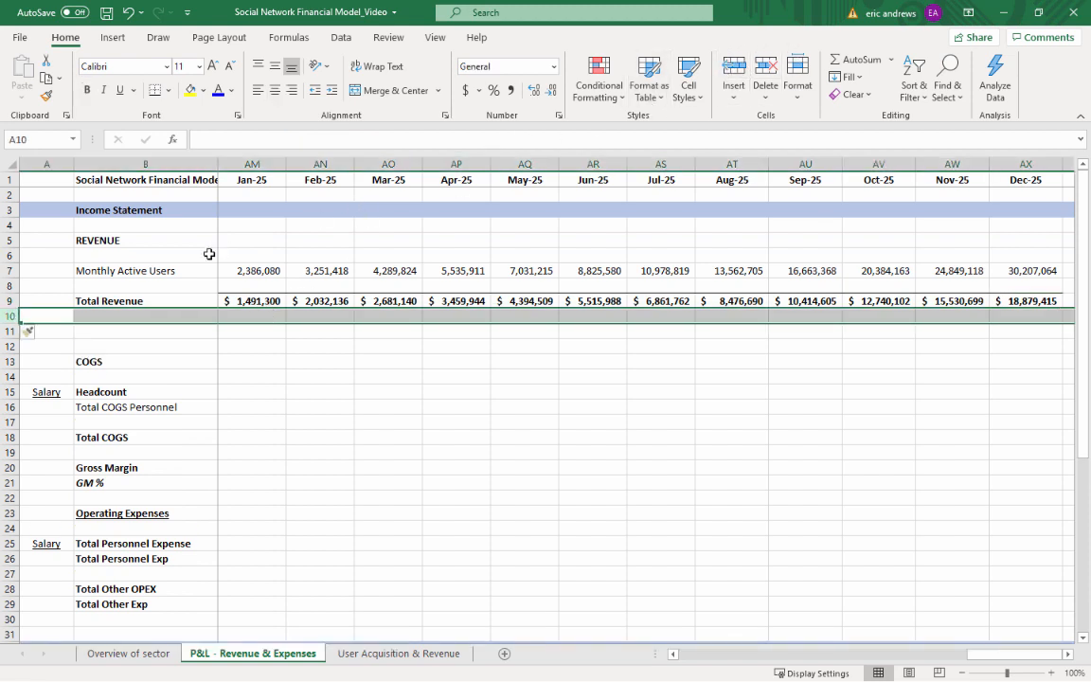
Label row 11 in B11 as "Annual Run Rate (ARR)"
{"action": "left_click", "coordinate": [131, 327]}
{"action": "key", "text": "Right"}
{"action": "key", "text": "Right"}
{"action": "key", "text": "Left"}
{"action": "key", "text": "Left"}
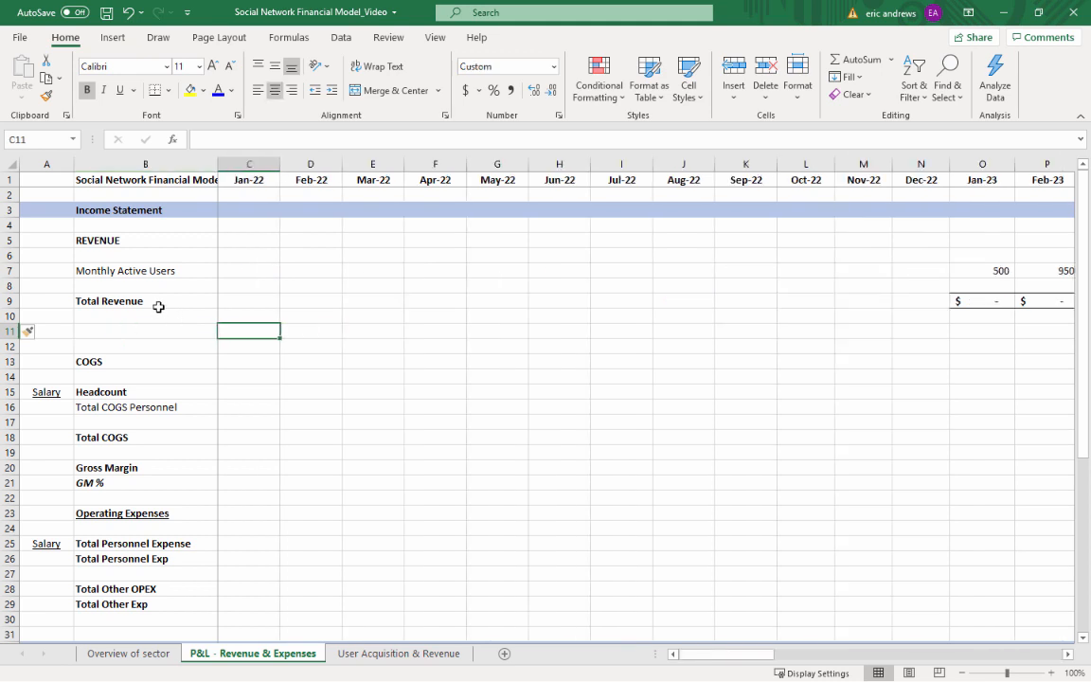
{"action": "type", "text": "An"}
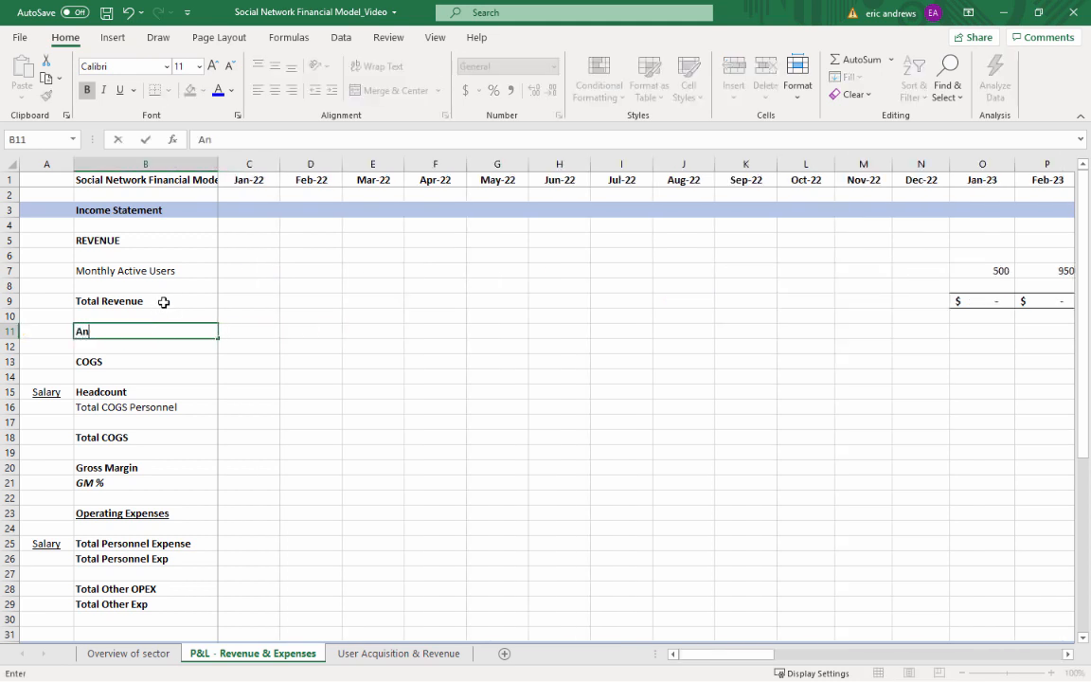
{"action": "type", "text": "nual Run Rate"}
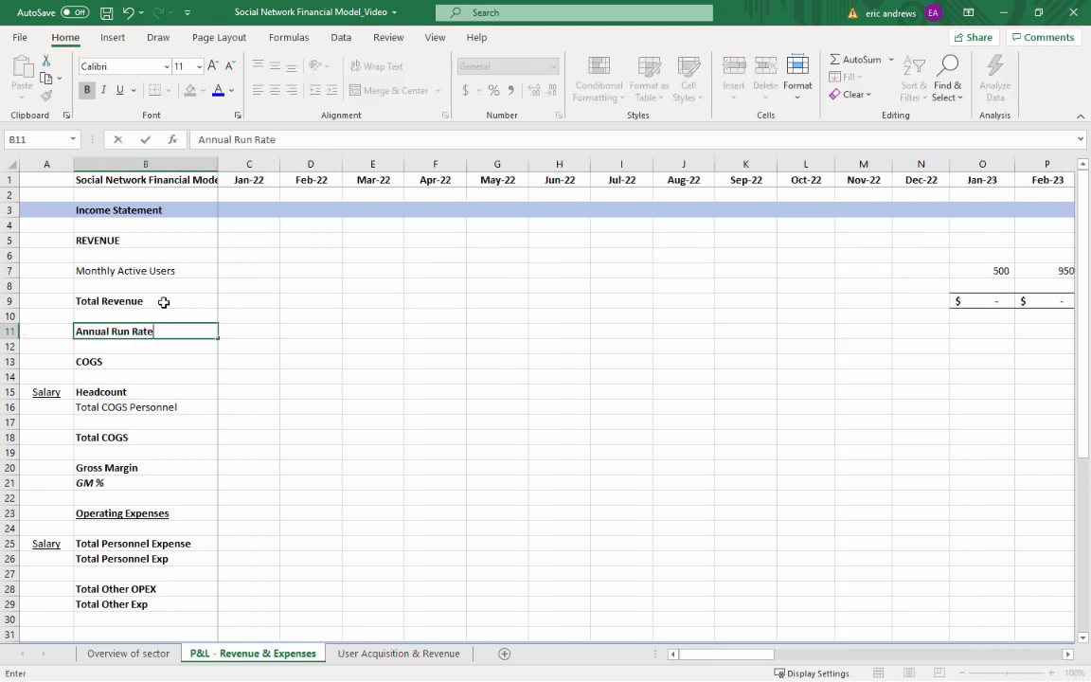
{"action": "type", "text": " (ARR"}
Calculate the Jan-23 annual run rate in O11 as monthly Total Revenue times twelve, =O9*12
{"action": "key", "text": "Right"}
{"action": "key", "text": "Right"}
{"action": "key", "text": "Right"}
{"action": "key", "text": "Right"}
{"action": "key", "text": "Right"}
{"action": "key", "text": "Right"}
{"action": "key", "text": "Right"}
{"action": "key", "text": "Right"}
{"action": "key", "text": "Right"}
{"action": "key", "text": "Right"}
{"action": "key", "text": "Right"}
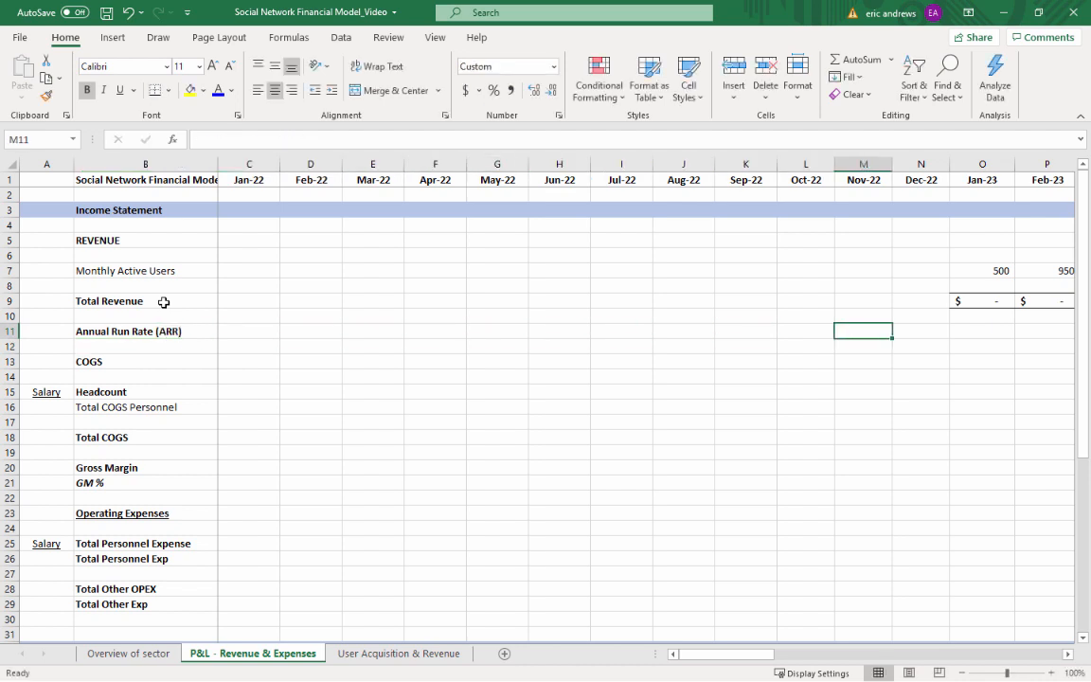
{"action": "key", "text": "Right"}
{"action": "key", "text": "Right"}
{"action": "key", "text": "Right"}
{"action": "key", "text": "Right"}
{"action": "key", "text": "Right"}
{"action": "key", "text": "Right"}
{"action": "key", "text": "Left"}
{"action": "key", "text": "Left"}
{"action": "key", "text": "Left"}
{"action": "key", "text": "Left"}
{"action": "type", "text": "="}
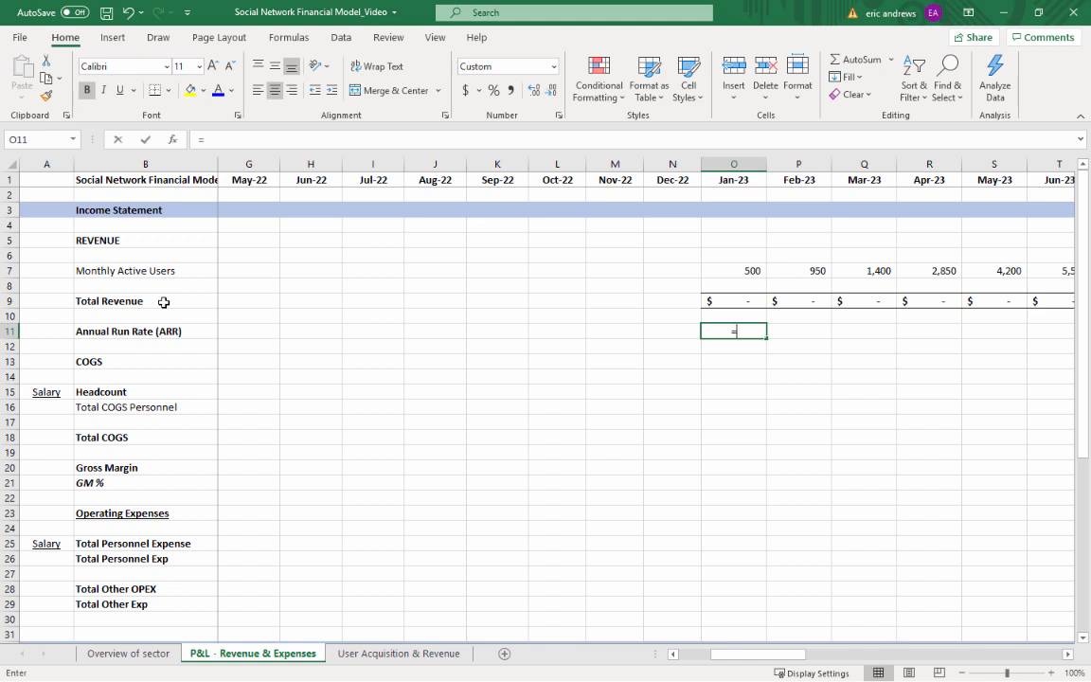
{"action": "key", "text": "Up"}
{"action": "key", "text": "Up"}
{"action": "type", "text": "*"}
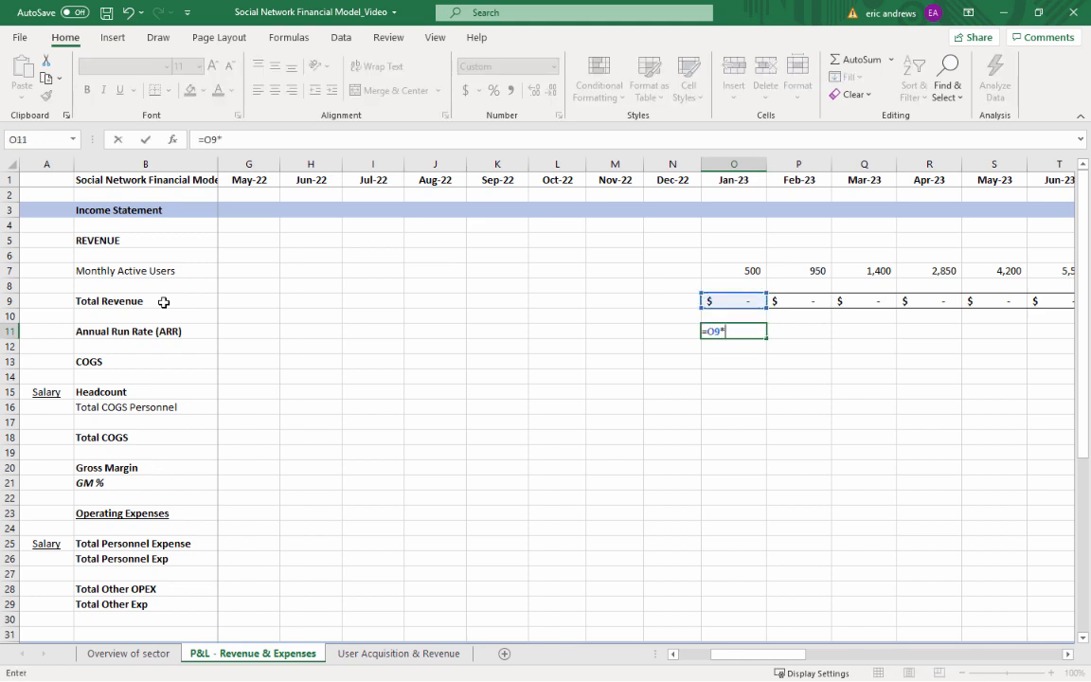
{"action": "type", "text": "12"}
{"action": "key", "text": "ctrl+Return"}
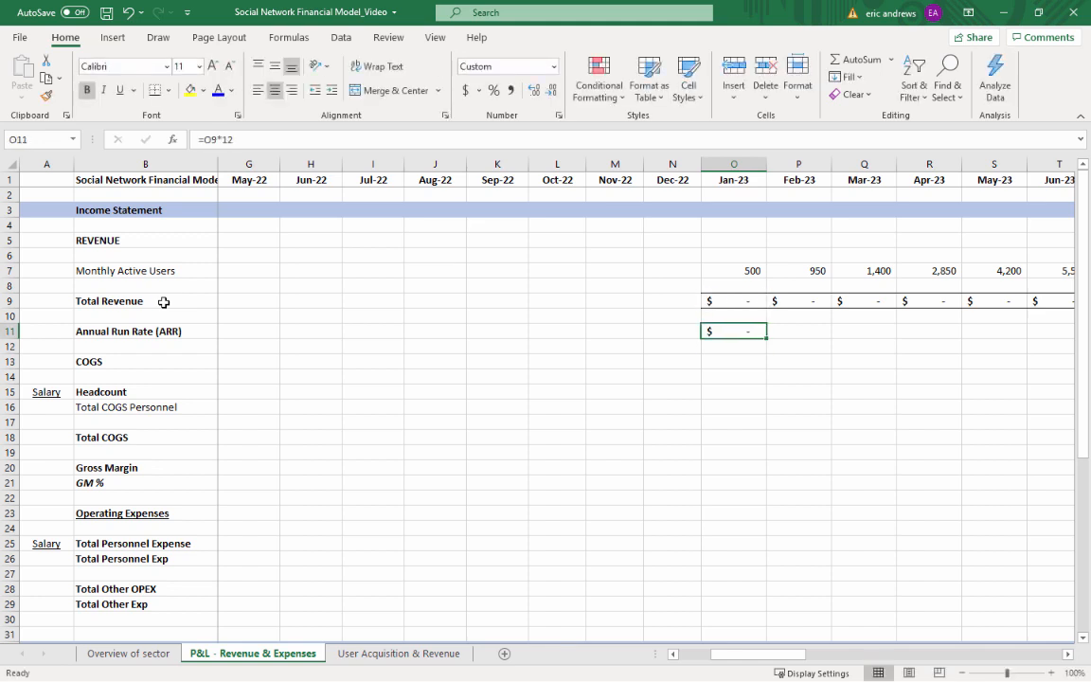
Copy the annual run rate formula from O11 across row 11 through Dec-25 in AX11
{"action": "key", "text": "ctrl+c"}
{"action": "key", "text": "shift+Right"}
{"action": "key", "text": "shift+Right"}
{"action": "key", "text": "shift+Right"}
{"action": "key", "text": "shift+Right"}
{"action": "key", "text": "shift+Right"}
{"action": "key", "text": "shift+Right"}
{"action": "key", "text": "shift+Right"}
{"action": "key", "text": "shift+Right"}
{"action": "key", "text": "shift+Right"}
{"action": "key", "text": "shift+Right"}
{"action": "key", "text": "shift+Right"}
{"action": "key", "text": "shift+Right"}
{"action": "key", "text": "shift+Right"}
{"action": "key", "text": "shift+Right"}
{"action": "key", "text": "shift+Right"}
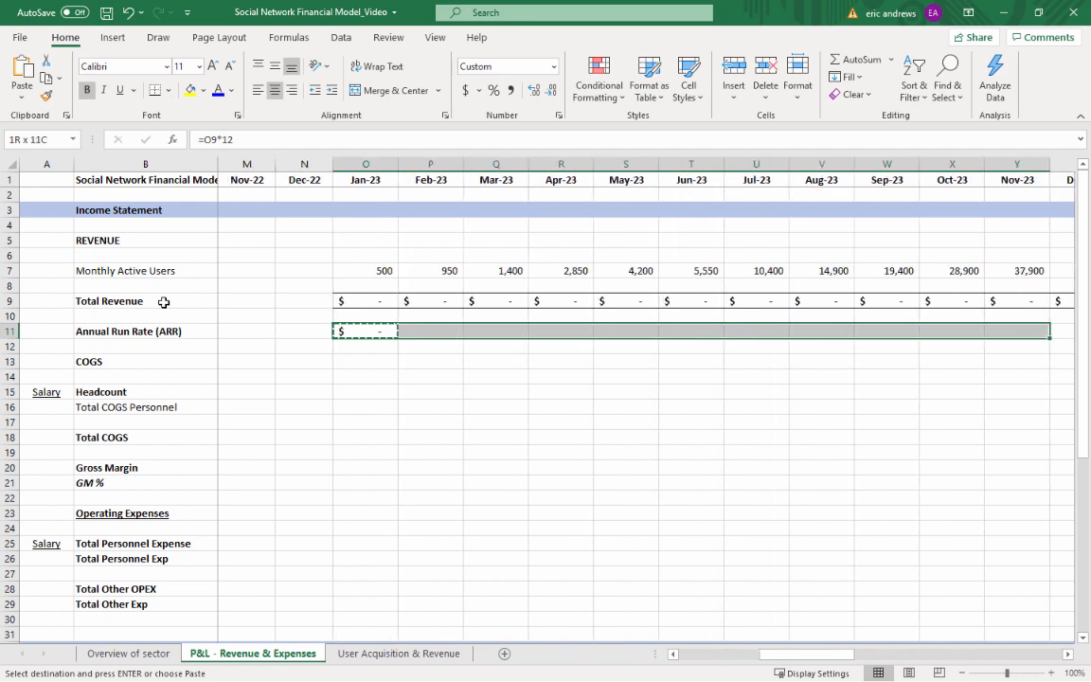
{"action": "key", "text": "shift+Right"}
{"action": "key", "text": "shift+Right"}
{"action": "key", "text": "shift+Right"}
{"action": "key", "text": "shift+Right"}
{"action": "key", "text": "shift+Right"}
{"action": "key", "text": "shift+Right"}
{"action": "key", "text": "shift+Right"}
{"action": "key", "text": "shift+Right"}
{"action": "key", "text": "shift+Right"}
{"action": "key", "text": "shift+Right"}
{"action": "key", "text": "shift+Right"}
{"action": "key", "text": "shift+Right"}
{"action": "key", "text": "shift+Right"}
{"action": "key", "text": "shift+Right"}
{"action": "key", "text": "shift+Right"}
{"action": "key", "text": "shift+Right"}
{"action": "key", "text": "shift+Right"}
{"action": "key", "text": "shift+Right"}
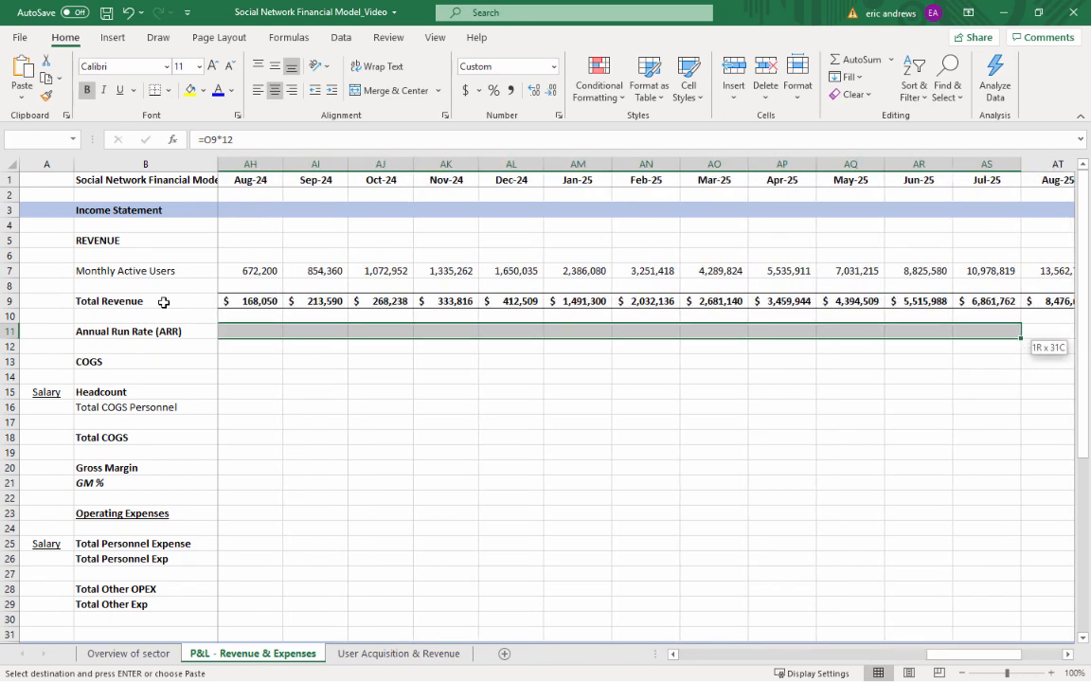
{"action": "key", "text": "shift+Right"}
{"action": "key", "text": "shift+Right"}
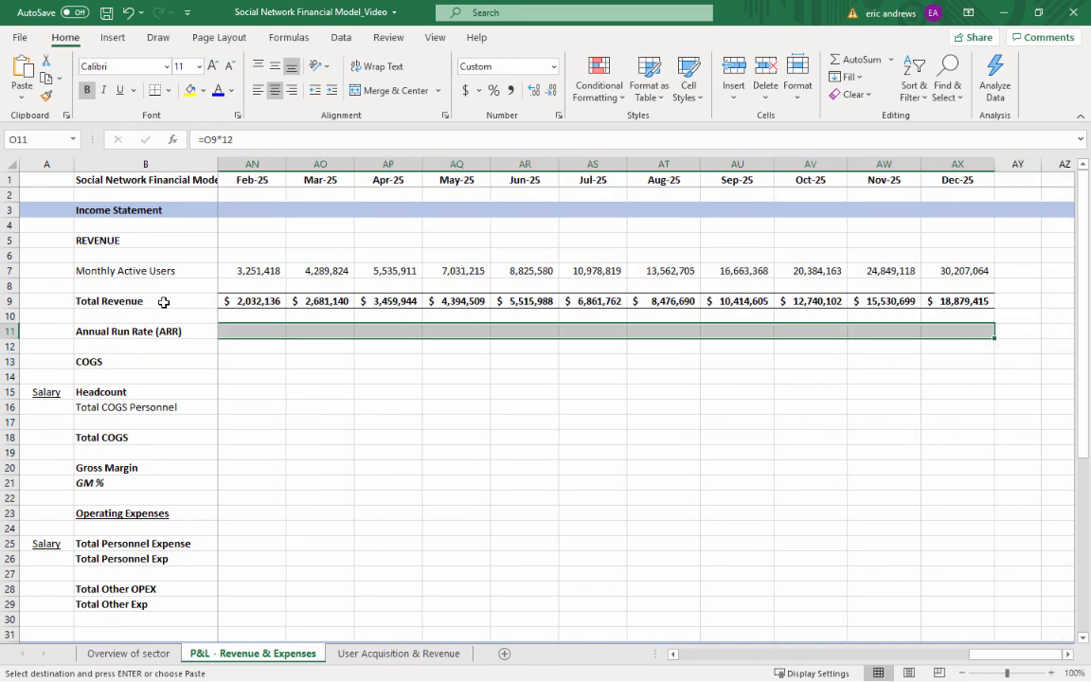
{"action": "key", "text": "ctrl+v"}
{"action": "key", "text": "Escape"}
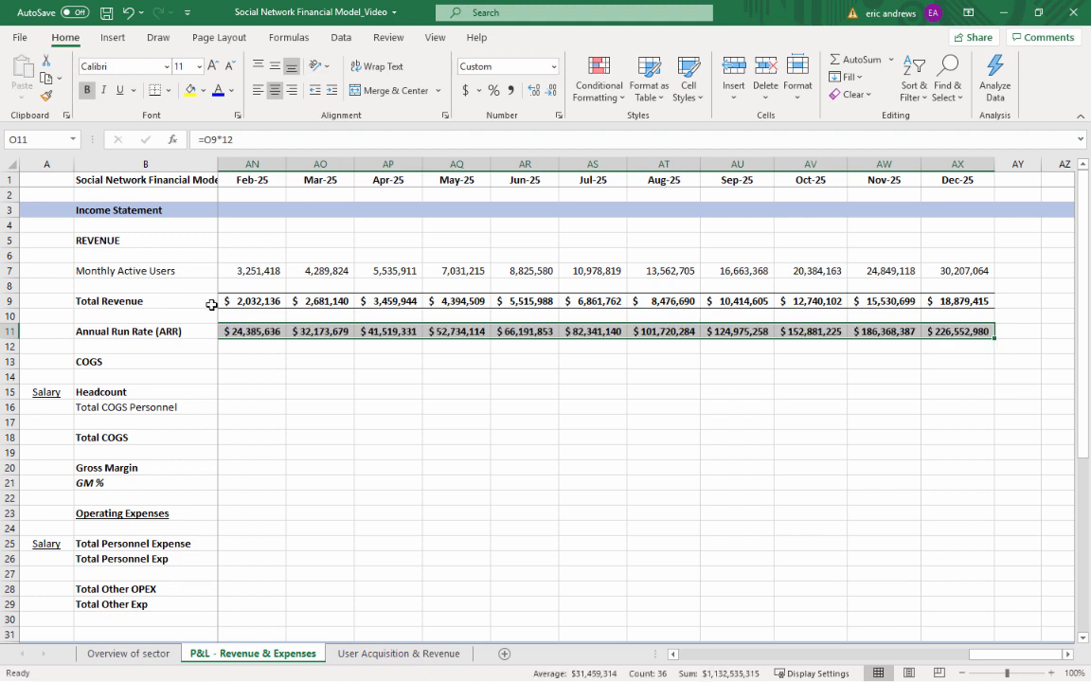
Compare the Jul-25 Total Revenue in AS9 with its annual run rate formula in AS11
{"action": "left_click", "coordinate": [595, 330]}
{"action": "left_click", "coordinate": [582, 303]}
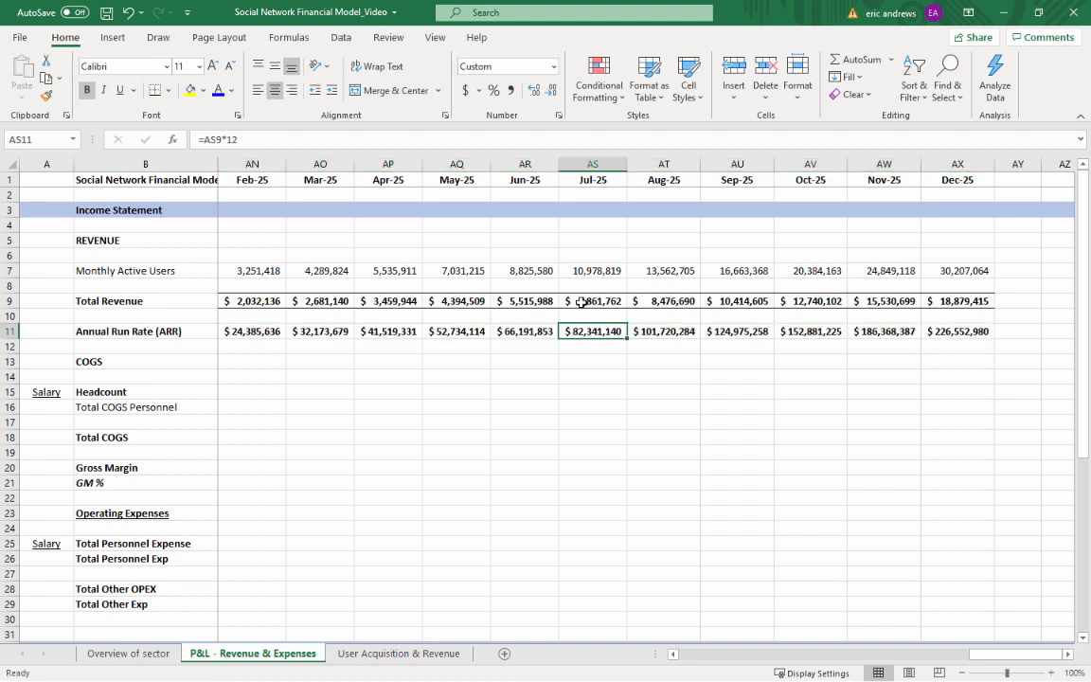
{"action": "left_click", "coordinate": [591, 331]}
{"action": "key", "text": "F2"}
{"action": "key", "text": "Escape"}
{"action": "left_click", "coordinate": [594, 165]}
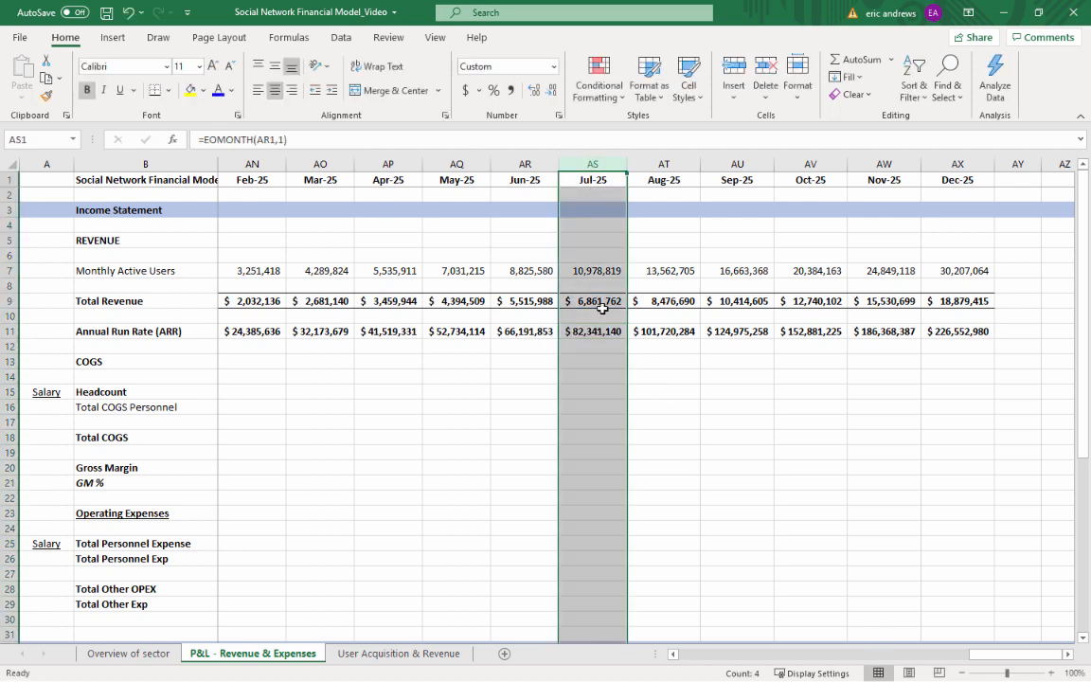
{"action": "left_click_drag", "start_coordinate": [594, 316], "coordinate": [596, 305]}
{"action": "left_click", "coordinate": [594, 301]}
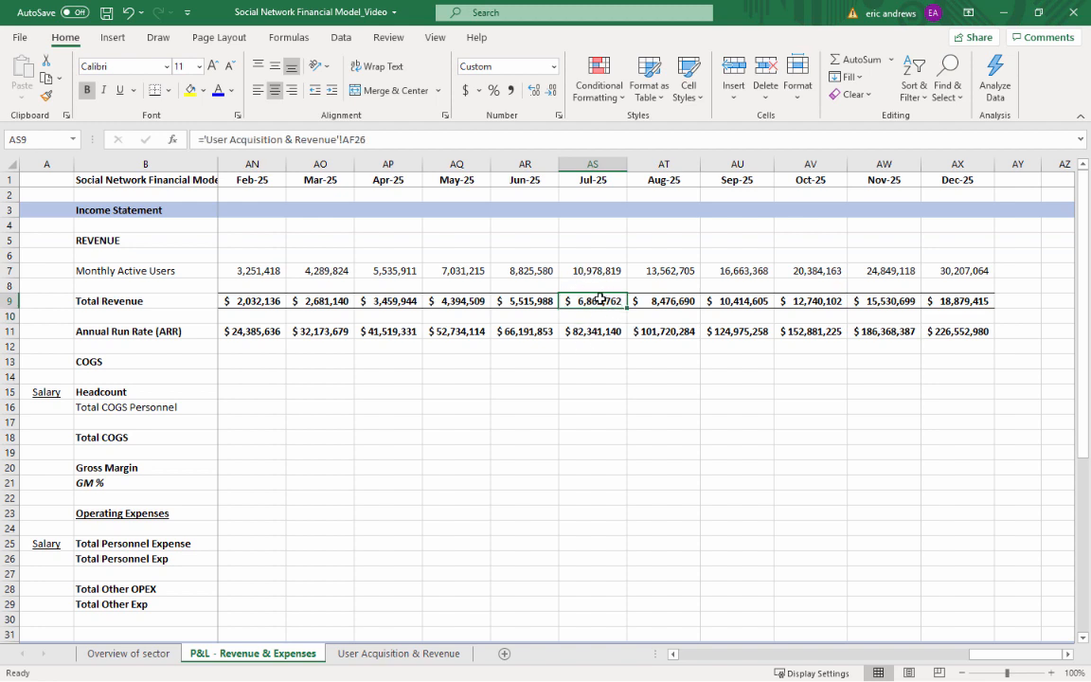
{"action": "left_click", "coordinate": [594, 332]}
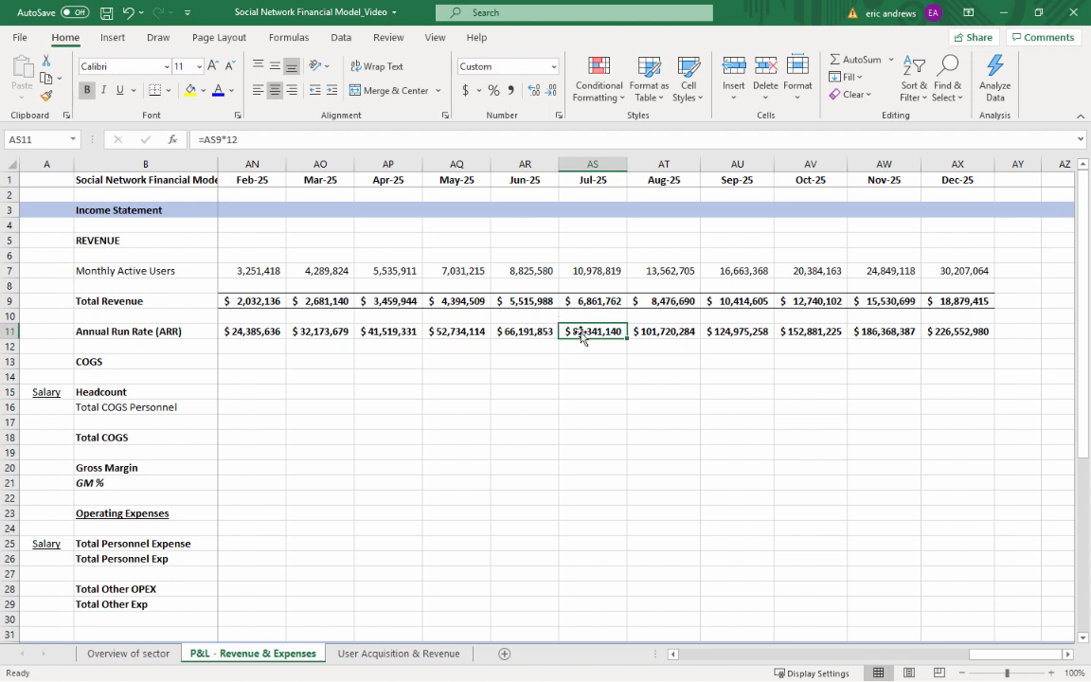
{"action": "left_click", "coordinate": [582, 165]}
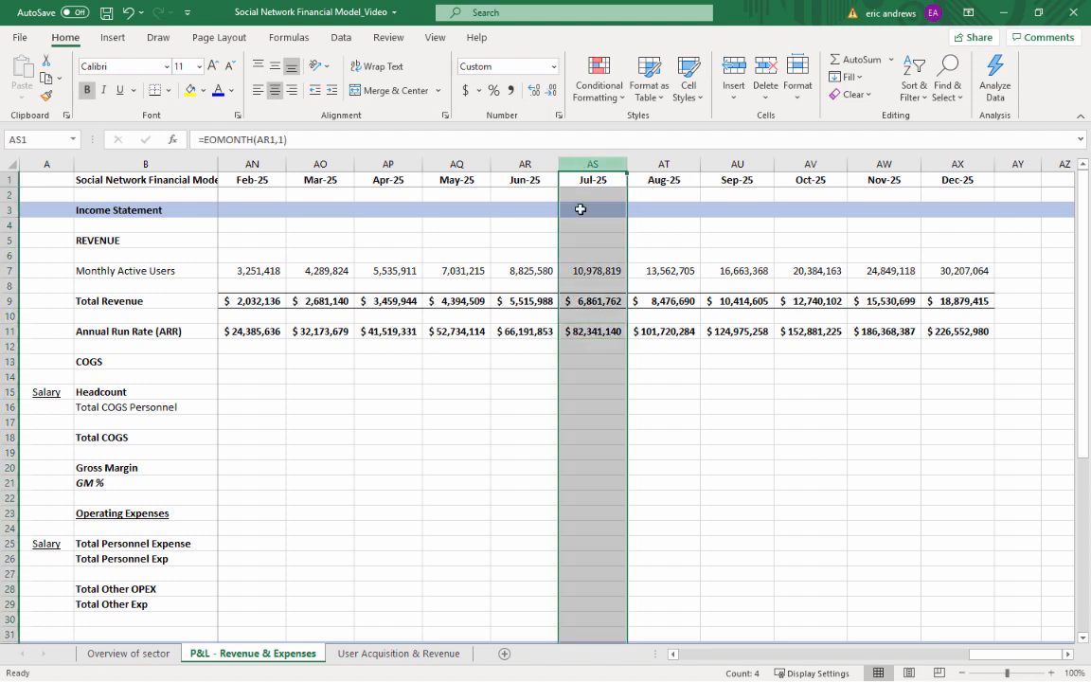
{"action": "left_click", "coordinate": [577, 329]}
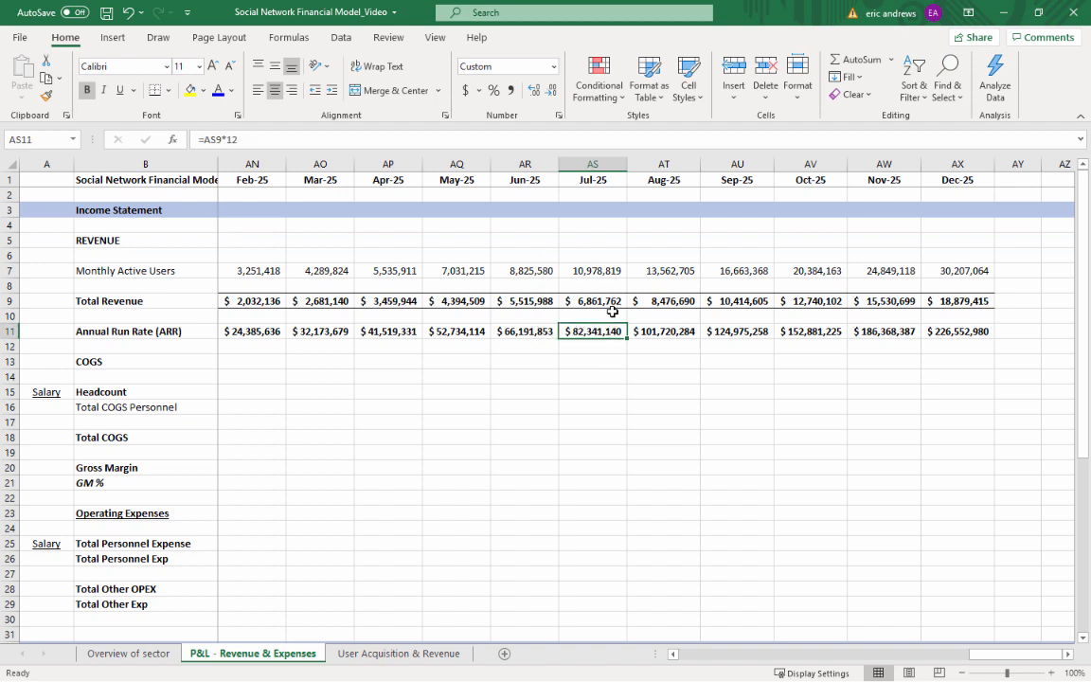
Review the annual run rate values along row 11 out to Dec-25 and back to Jan-23
{"action": "key", "text": "Right"}
{"action": "key", "text": "Right"}
{"action": "key", "text": "Right"}
{"action": "key", "text": "Right"}
{"action": "key", "text": "Right"}
{"action": "key", "text": "Right"}
{"action": "key", "text": "Left"}
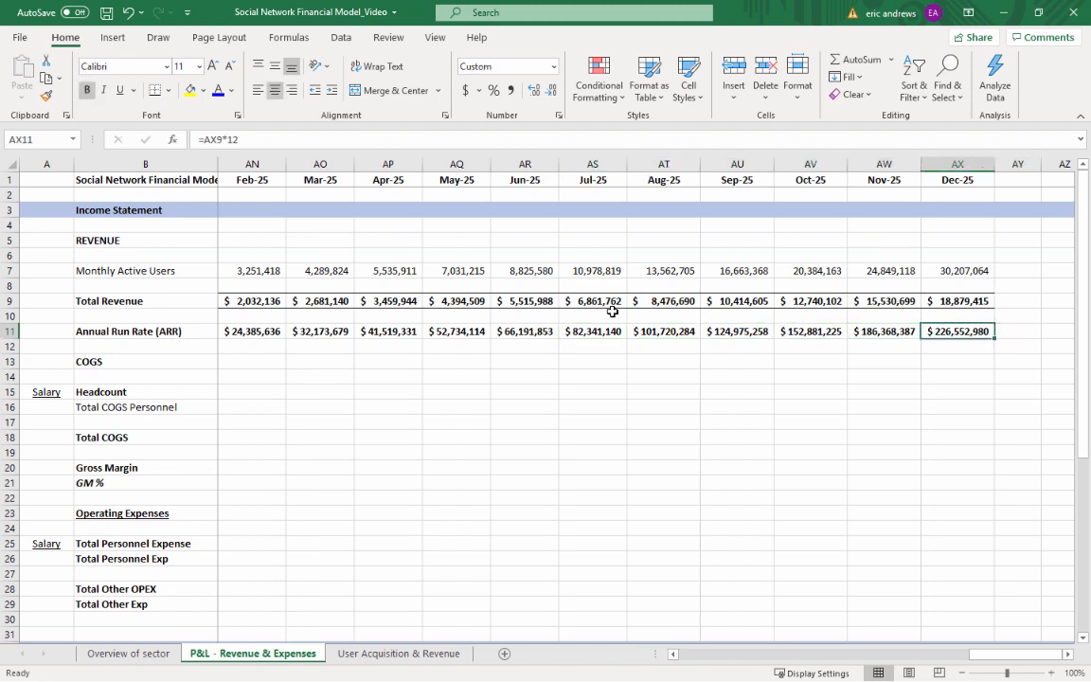
{"action": "key", "text": "Left"}
{"action": "key", "text": "Left"}
{"action": "key", "text": "ctrl+Left"}
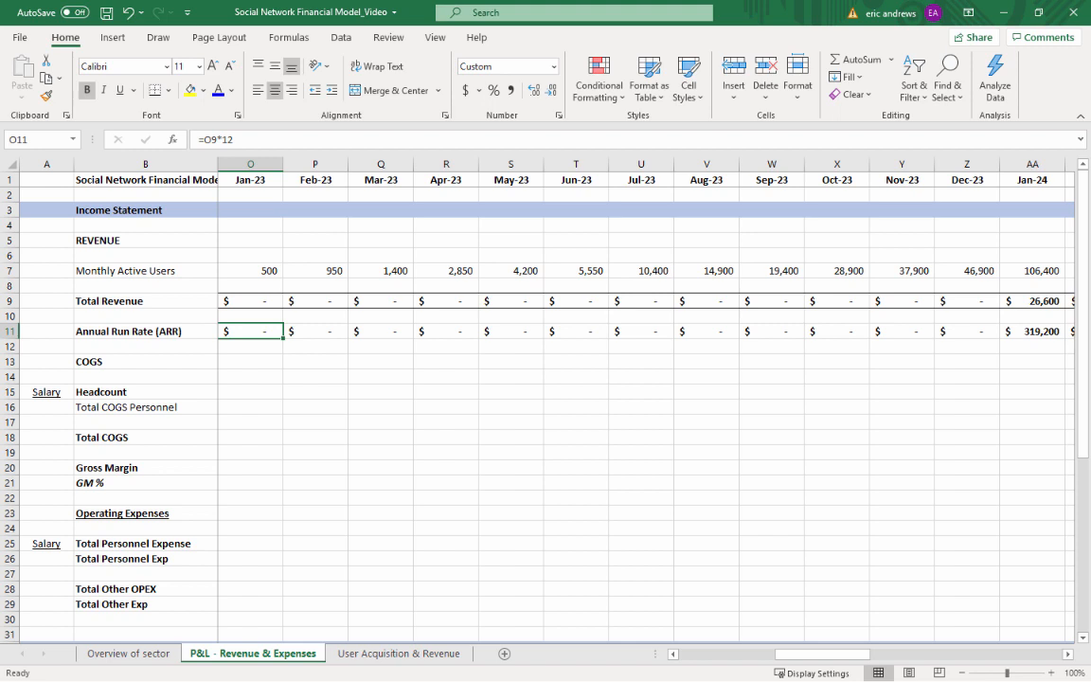
Insert two blank rows at row 35, directly below the COGS OF GOODS SOLD heading in the assumptions section
{"action": "left_click", "coordinate": [373, 418]}
{"action": "left_click", "coordinate": [95, 380]}
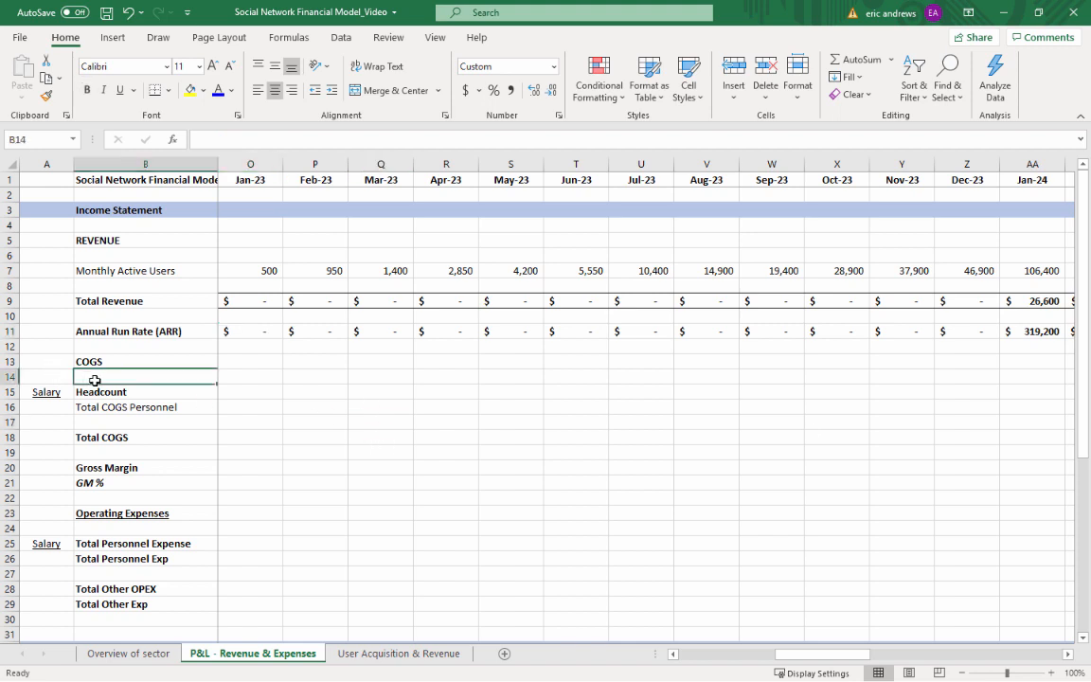
{"action": "scroll", "coordinate": [304, 377], "scroll_direction": "down", "scroll_amount": 4}
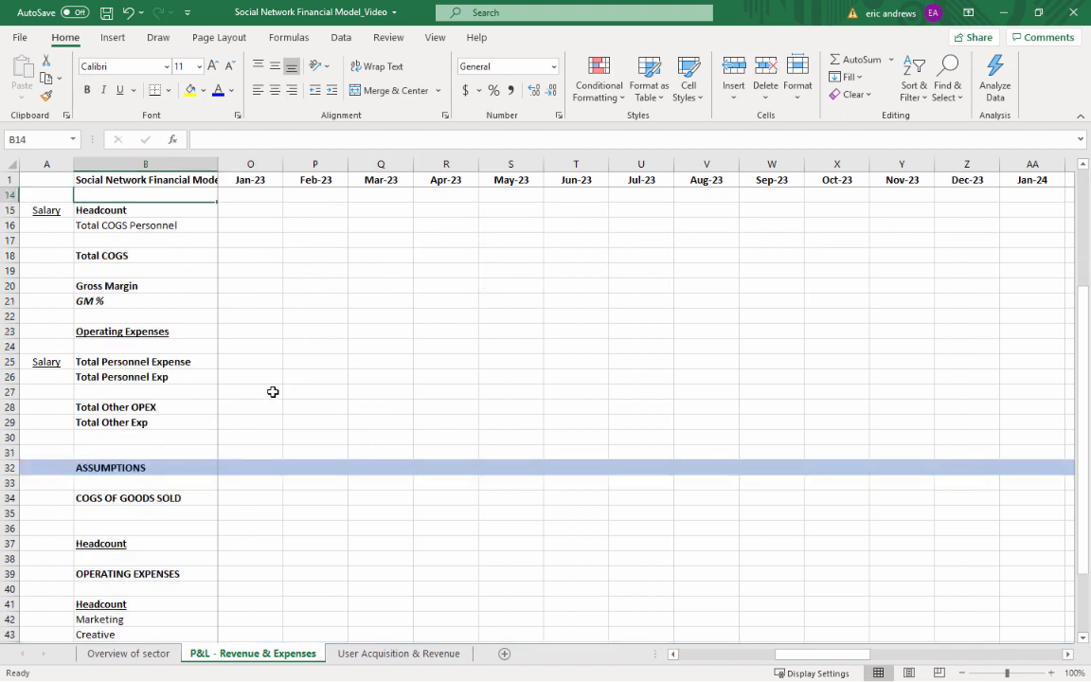
{"action": "left_click", "coordinate": [117, 513]}
{"action": "scroll", "coordinate": [429, 397], "scroll_direction": "down", "scroll_amount": 3}
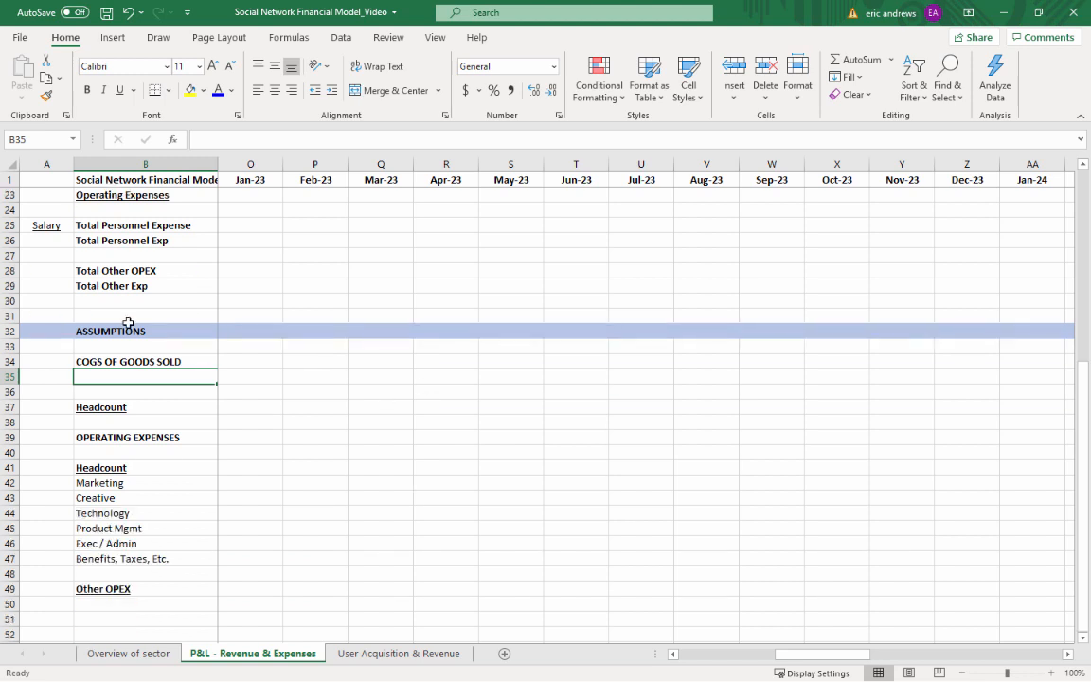
{"action": "left_click", "coordinate": [10, 376]}
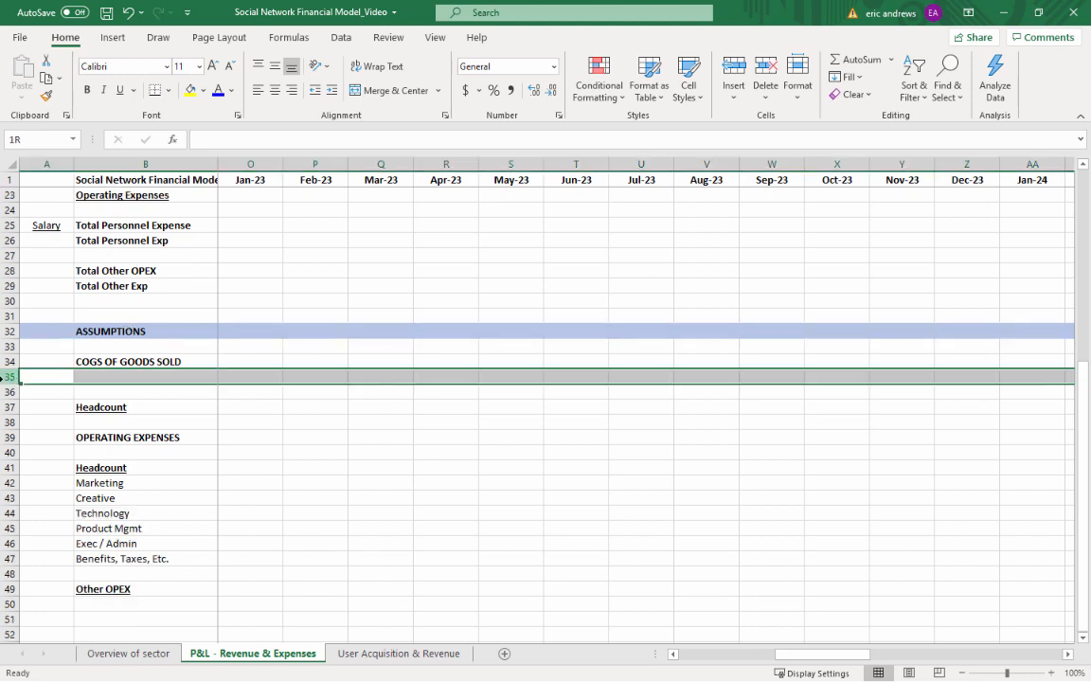
{"action": "left_click", "coordinate": [734, 69]}
Label B36 as "Creator Revenue Share" and remove the bold formatting from rows 36 and 37
{"action": "left_click", "coordinate": [151, 393]}
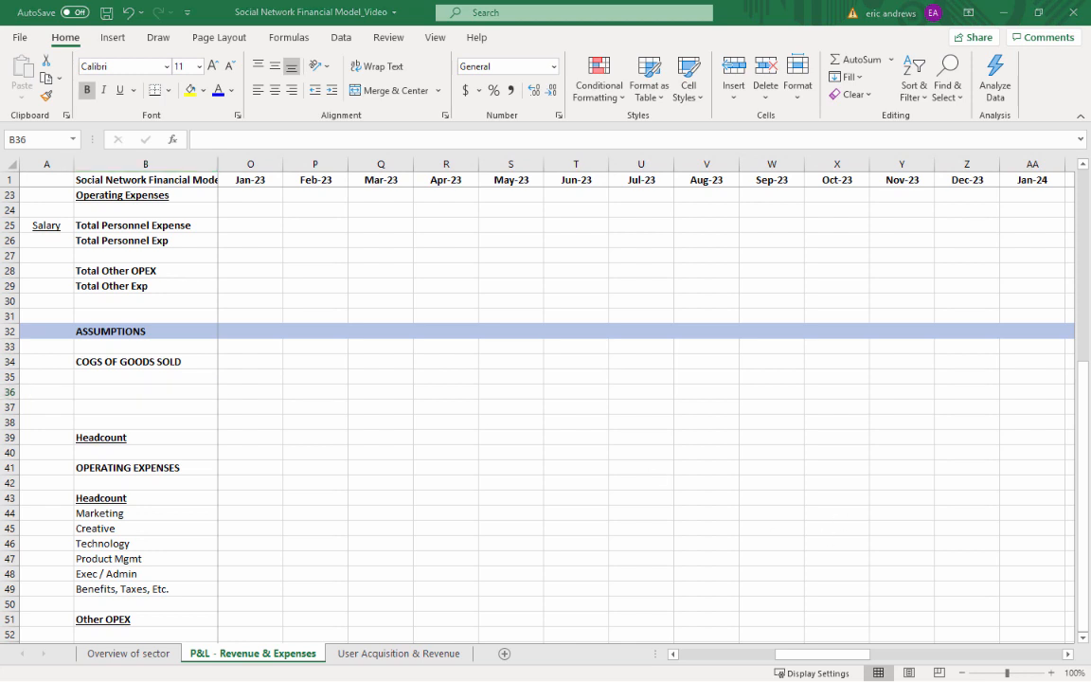
{"action": "left_click", "coordinate": [208, 391]}
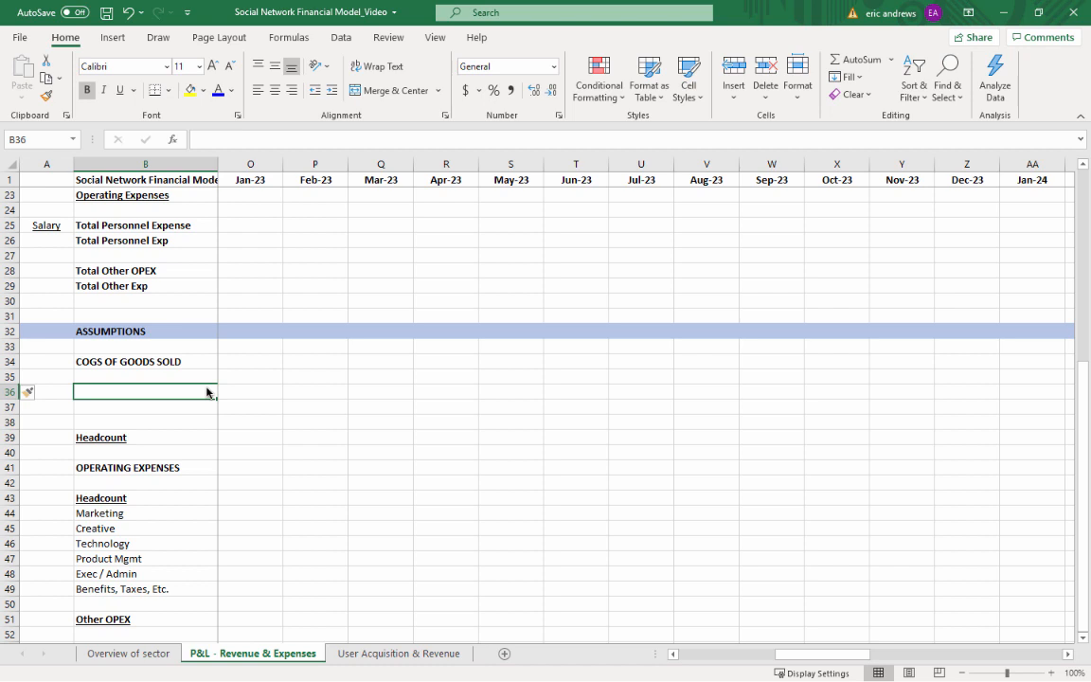
{"action": "type", "text": "Creator Revenue"}
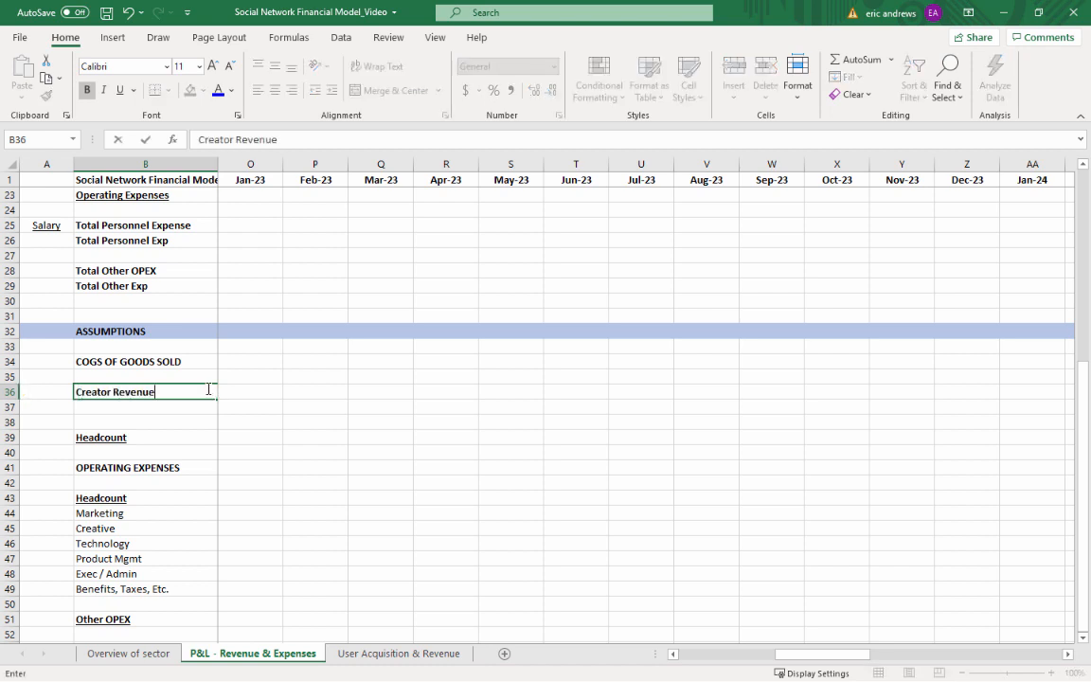
{"action": "type", "text": " Share"}
{"action": "key", "text": "Return"}
{"action": "key", "text": "Up"}
{"action": "key", "text": "shift+space"}
{"action": "key", "text": "shift+Down"}
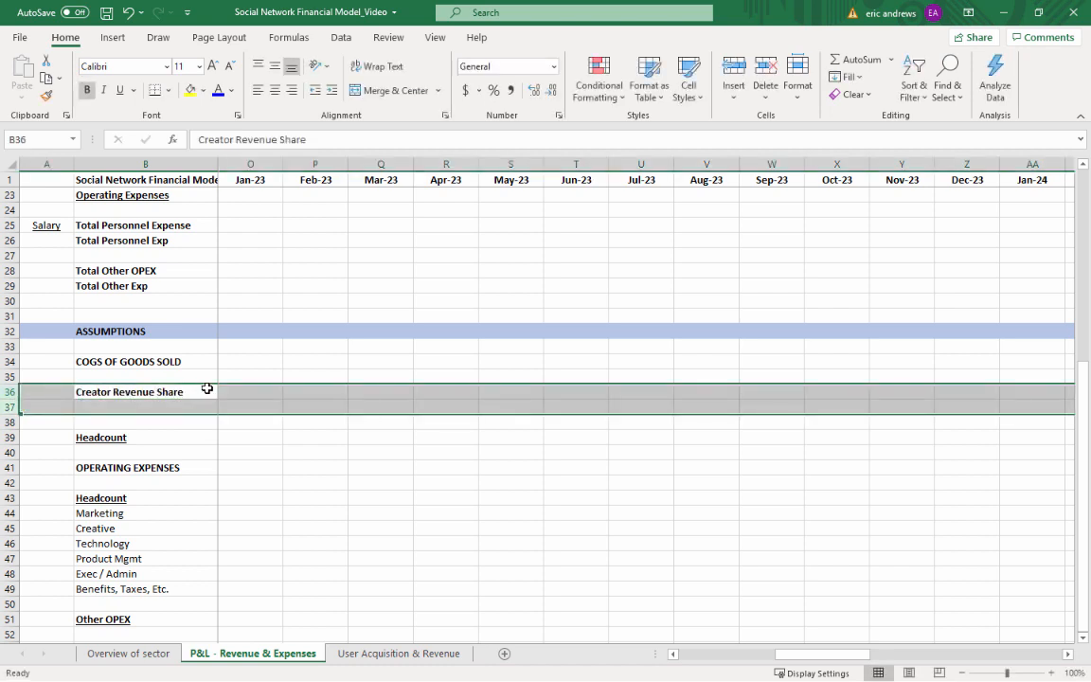
{"action": "left_click", "coordinate": [207, 390]}
Enter a Creator Revenue Share of 55% for Jan-22 in C36 and color it blue as an input
{"action": "key", "text": "Right"}
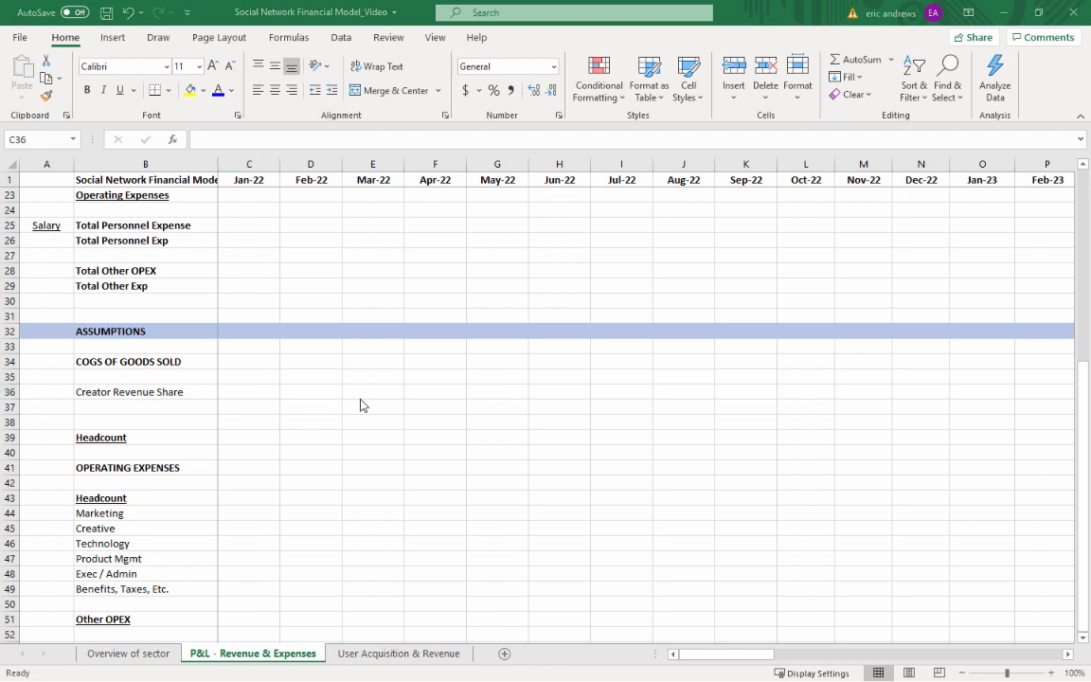
{"action": "left_click", "coordinate": [235, 394]}
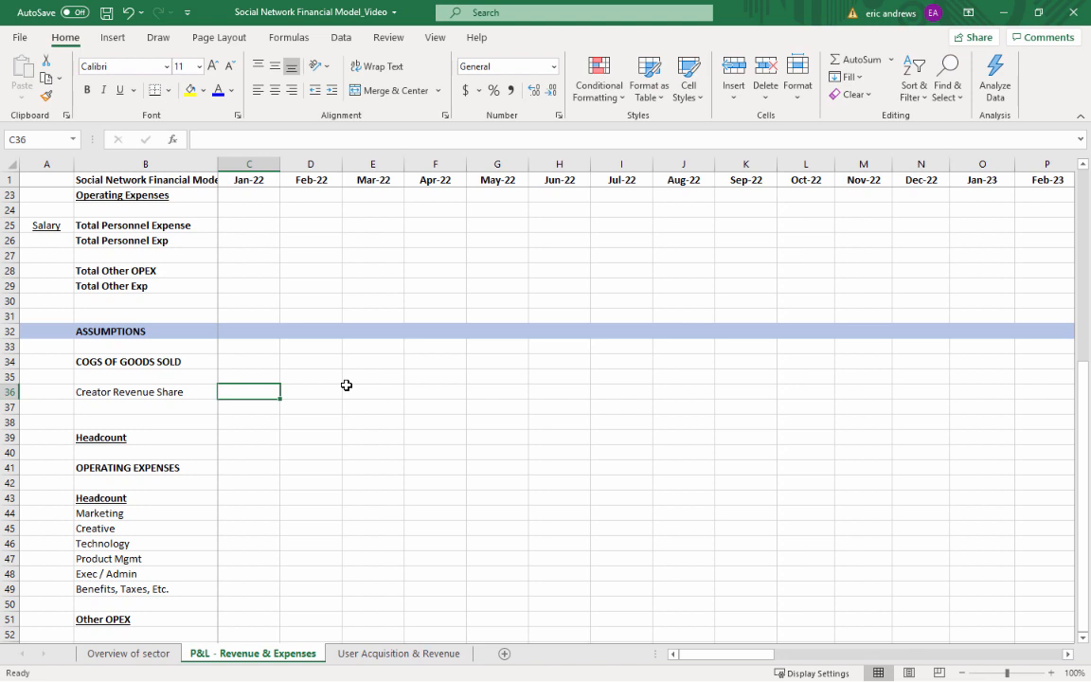
{"action": "type", "text": "55%"}
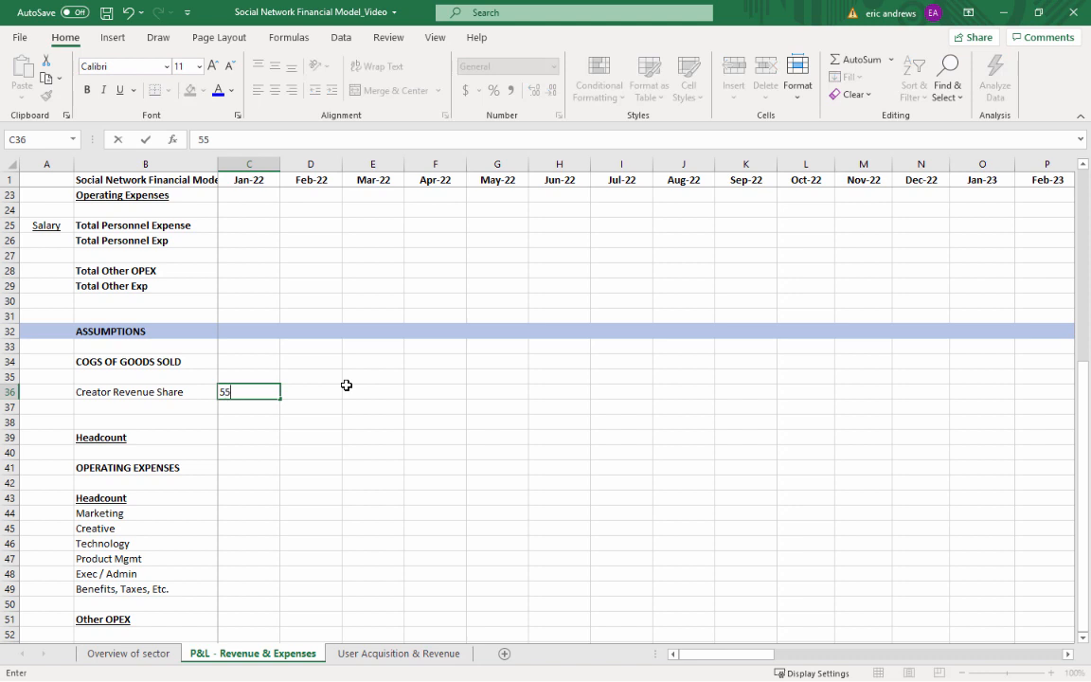
{"action": "key", "text": "Return"}
{"action": "key", "text": "Up"}
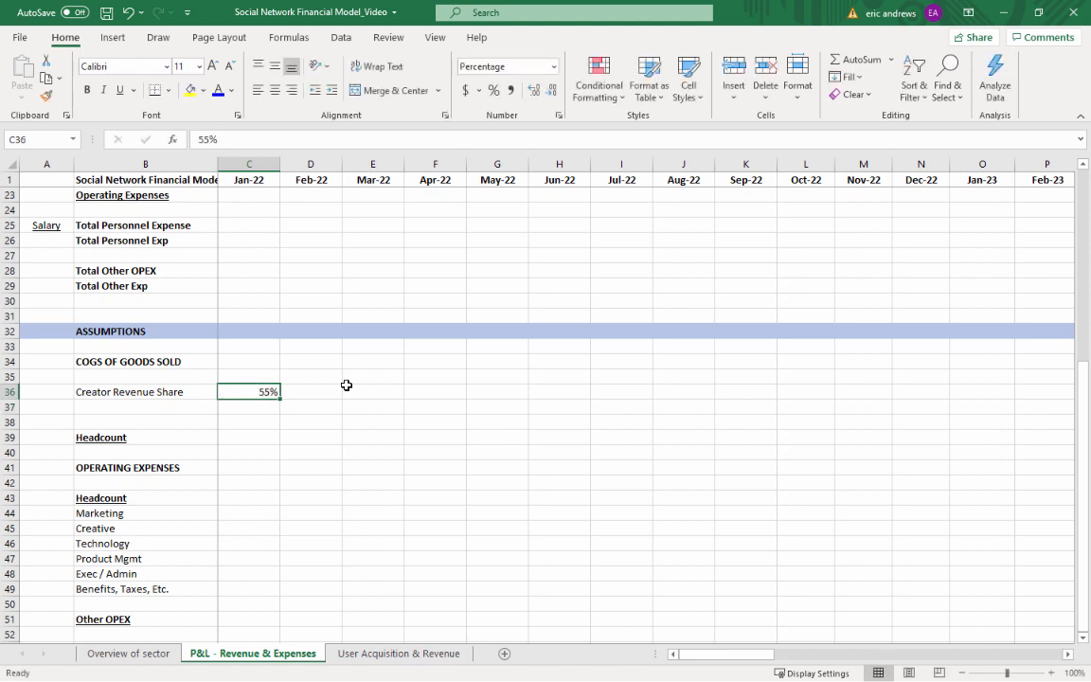
{"action": "left_click", "coordinate": [218, 90]}
{"action": "key", "text": "Left"}
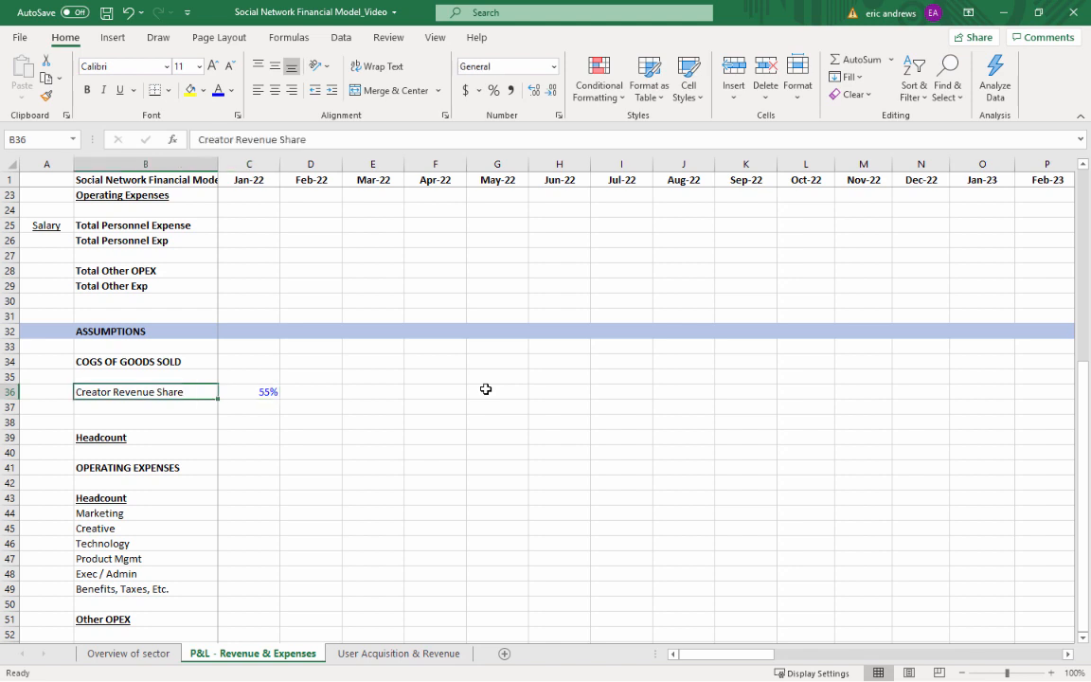
{"action": "key", "text": "Right"}
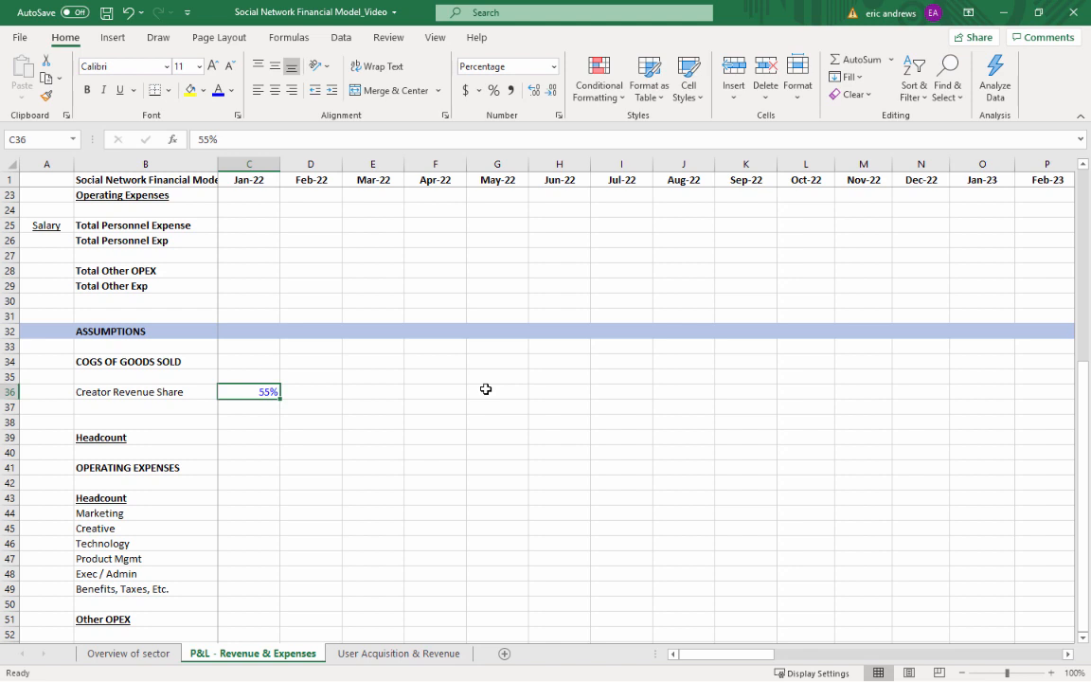
{"action": "left_click", "coordinate": [114, 392]}
{"action": "left_click", "coordinate": [124, 407]}
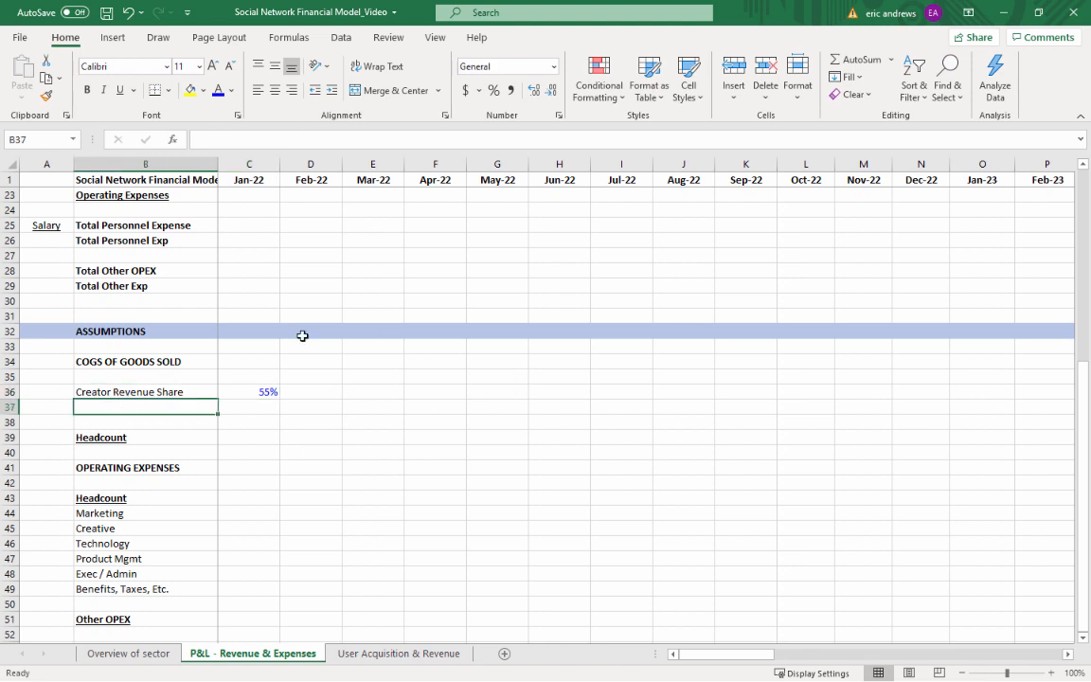
{"action": "left_click", "coordinate": [255, 390]}
{"action": "left_click", "coordinate": [146, 397]}
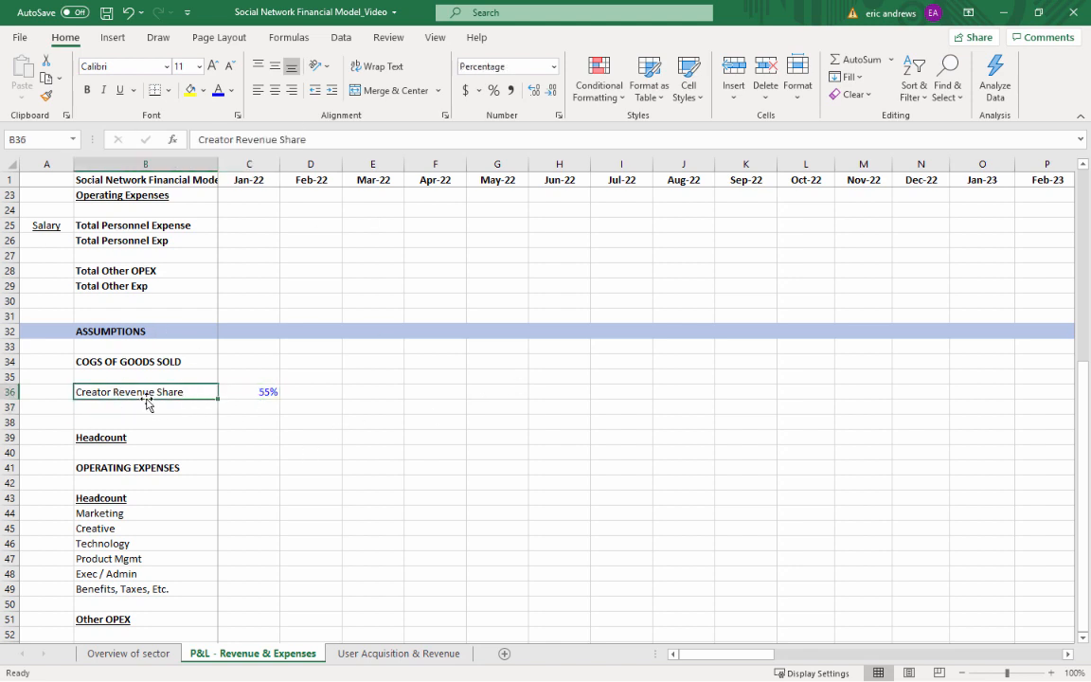
Copy the 55% Creator Revenue Share from C36 across row 36 for Feb-22 through Dec-25, D36:AX36
{"action": "left_click", "coordinate": [269, 391]}
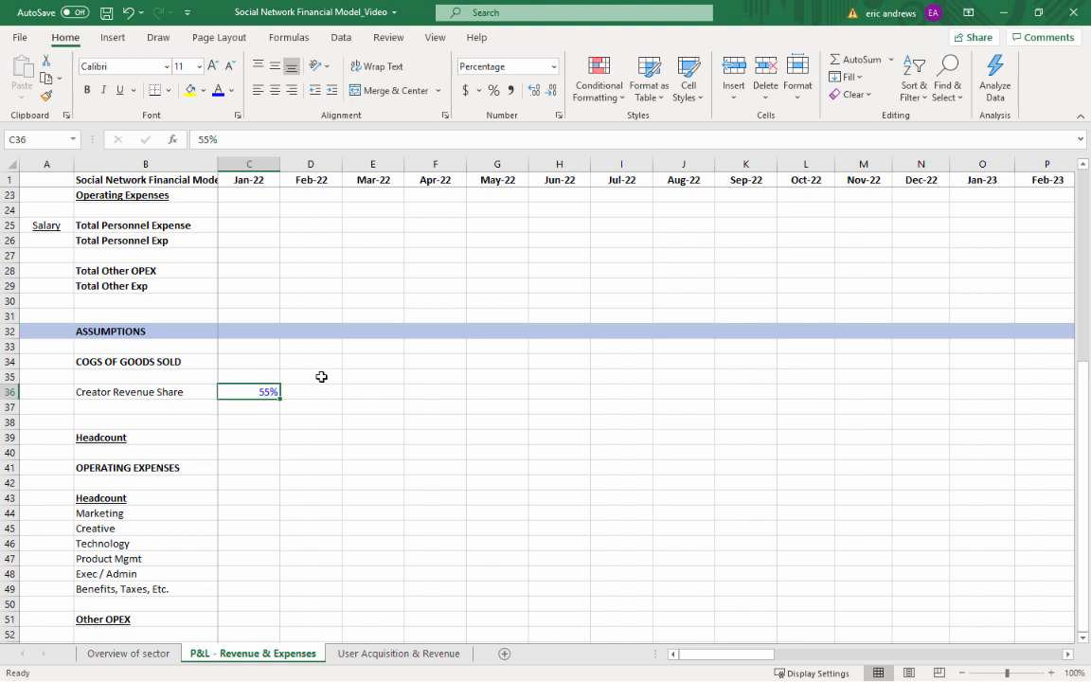
{"action": "scroll", "coordinate": [280, 389], "scroll_direction": "up", "scroll_amount": 1}
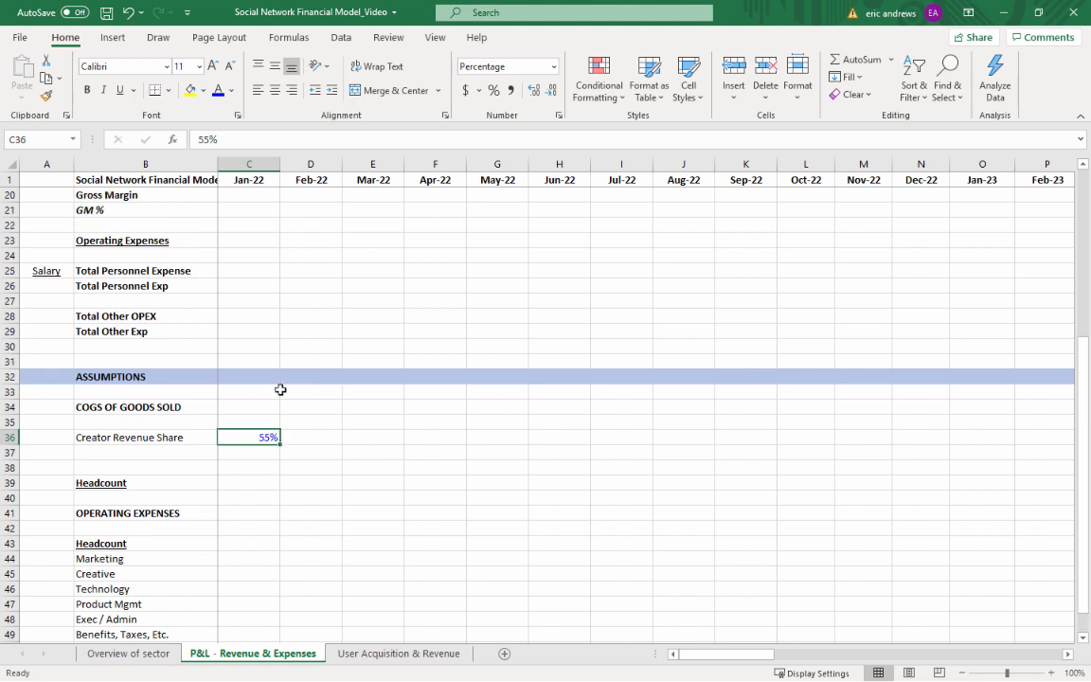
{"action": "key", "text": "ctrl+c"}
{"action": "key", "text": "Right"}
{"action": "key", "text": "shift+Right"}
{"action": "key", "text": "shift+Right"}
{"action": "key", "text": "shift+Right"}
{"action": "key", "text": "shift+Right"}
{"action": "key", "text": "shift+Right"}
{"action": "key", "text": "shift+Right"}
{"action": "key", "text": "shift+Right"}
{"action": "key", "text": "shift+Right"}
{"action": "key", "text": "shift+Right"}
{"action": "key", "text": "shift+Right"}
{"action": "key", "text": "shift+Right"}
{"action": "key", "text": "shift+Right"}
{"action": "key", "text": "shift+Right"}
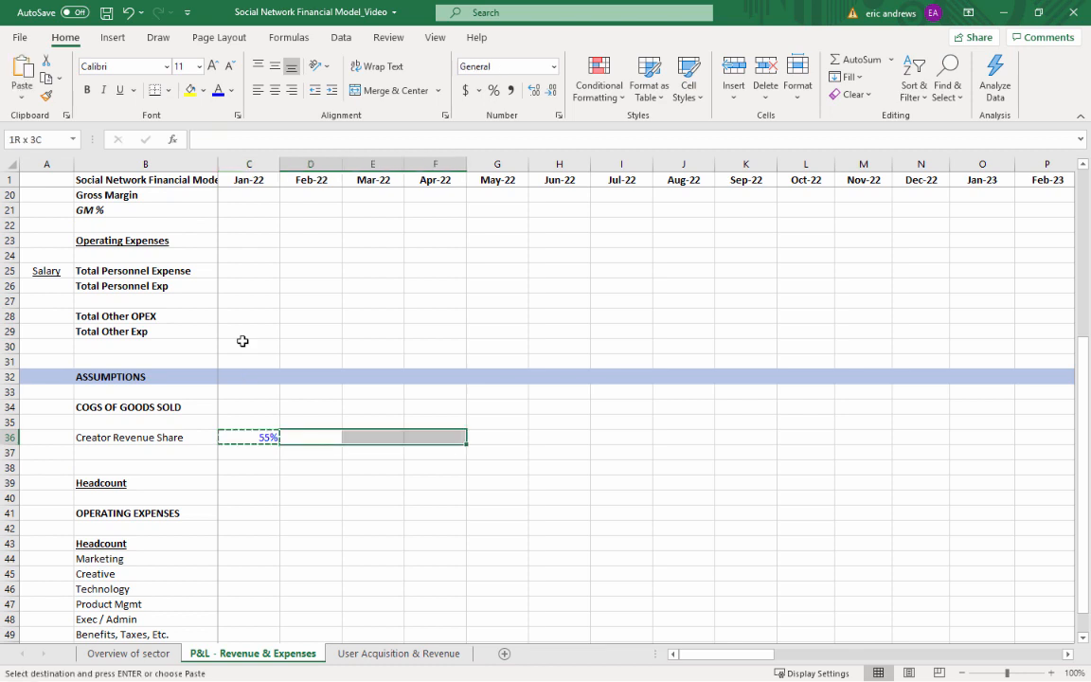
{"action": "key", "text": "shift+Right"}
{"action": "key", "text": "shift+Right"}
{"action": "key", "text": "shift+Right"}
{"action": "key", "text": "shift+Right"}
{"action": "key", "text": "shift+Right"}
{"action": "key", "text": "shift+Right"}
{"action": "key", "text": "shift+Right"}
{"action": "key", "text": "shift+Right"}
{"action": "key", "text": "shift+Right"}
{"action": "key", "text": "shift+Right"}
{"action": "key", "text": "shift+Right"}
{"action": "key", "text": "shift+Right"}
{"action": "key", "text": "shift+Right"}
{"action": "key", "text": "shift+Right"}
{"action": "key", "text": "shift+Right"}
{"action": "key", "text": "shift+Right"}
{"action": "key", "text": "shift+Right"}
{"action": "key", "text": "shift+Right"}
{"action": "key", "text": "shift+Right"}
{"action": "key", "text": "shift+Right"}
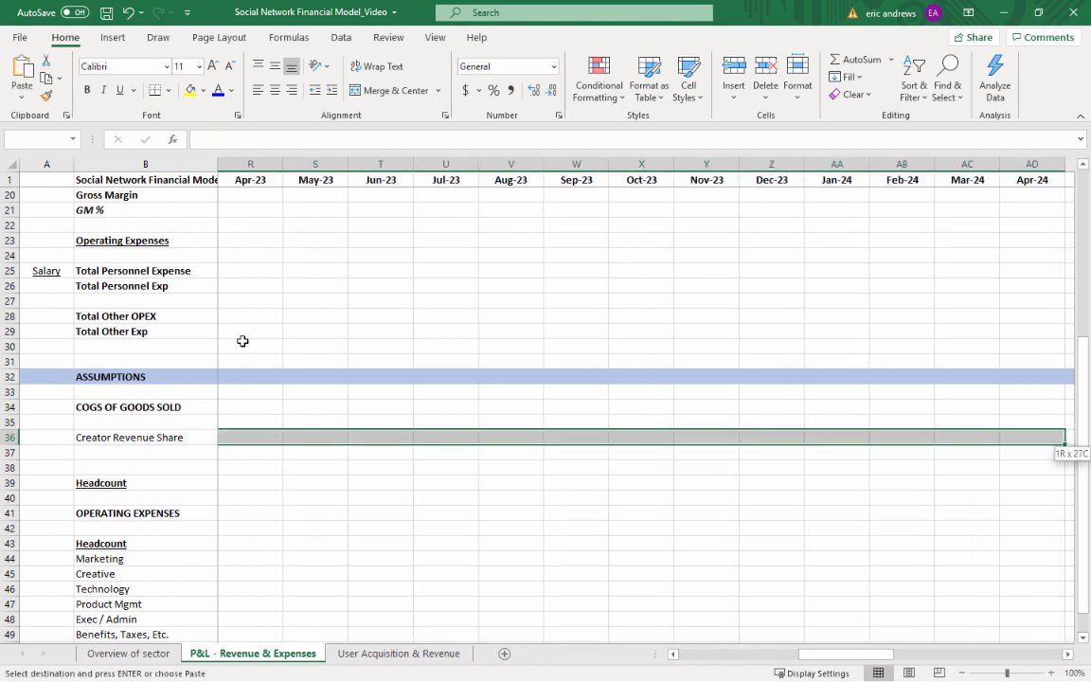
{"action": "key", "text": "shift+Right"}
{"action": "key", "text": "shift+Right"}
{"action": "key", "text": "shift+Right"}
{"action": "key", "text": "shift+Right"}
{"action": "key", "text": "shift+Right"}
{"action": "key", "text": "shift+Right"}
{"action": "key", "text": "shift+Right"}
{"action": "key", "text": "shift+Right"}
{"action": "key", "text": "shift+Right"}
{"action": "key", "text": "shift+Right"}
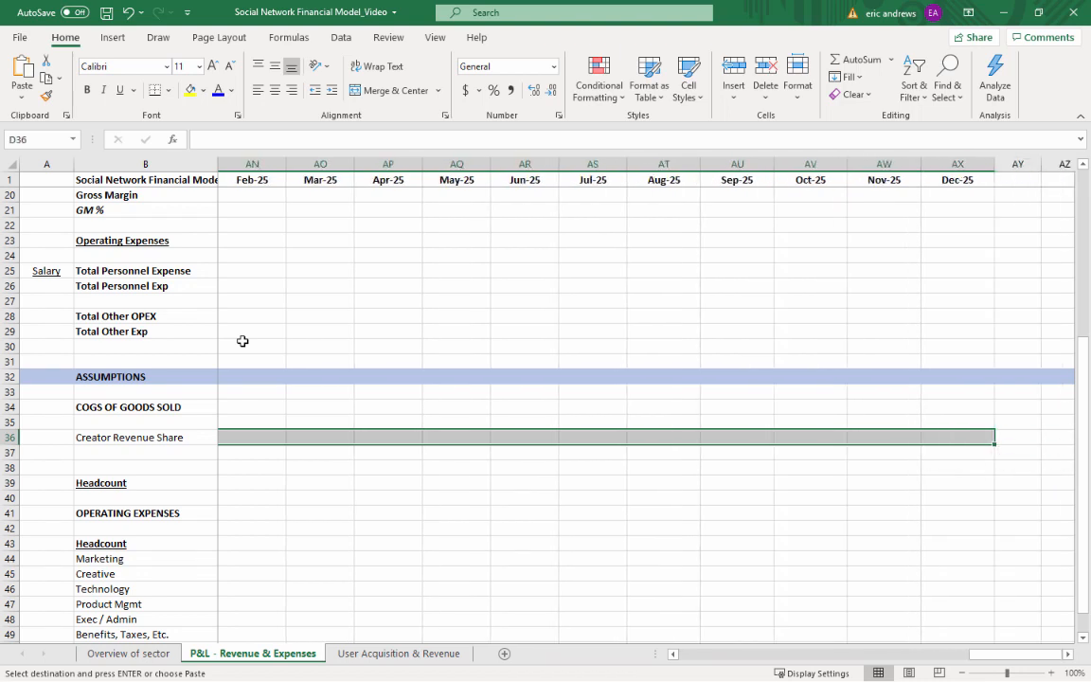
{"action": "key", "text": "ctrl+v"}
{"action": "key", "text": "Left"}
{"action": "key", "text": "Left"}
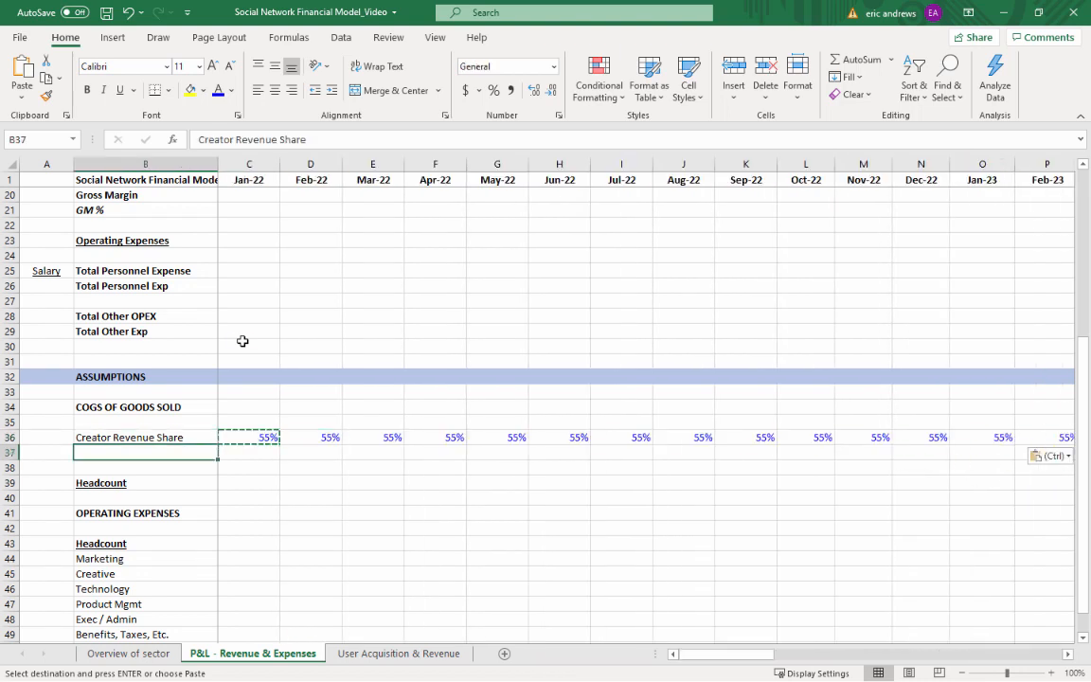
{"action": "key", "text": "Down"}
{"action": "key", "text": "Escape"}
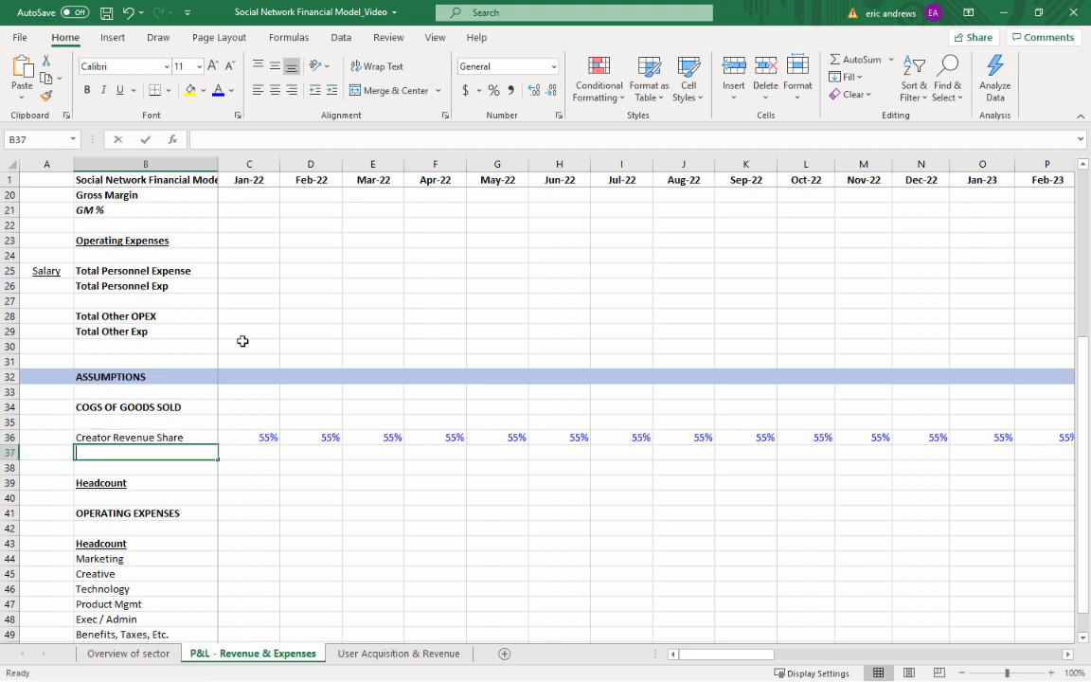
Label B37 as "Hosting (AWS)" directly below Creator Revenue Share
{"action": "type", "text": "Hosting (AWS)"}
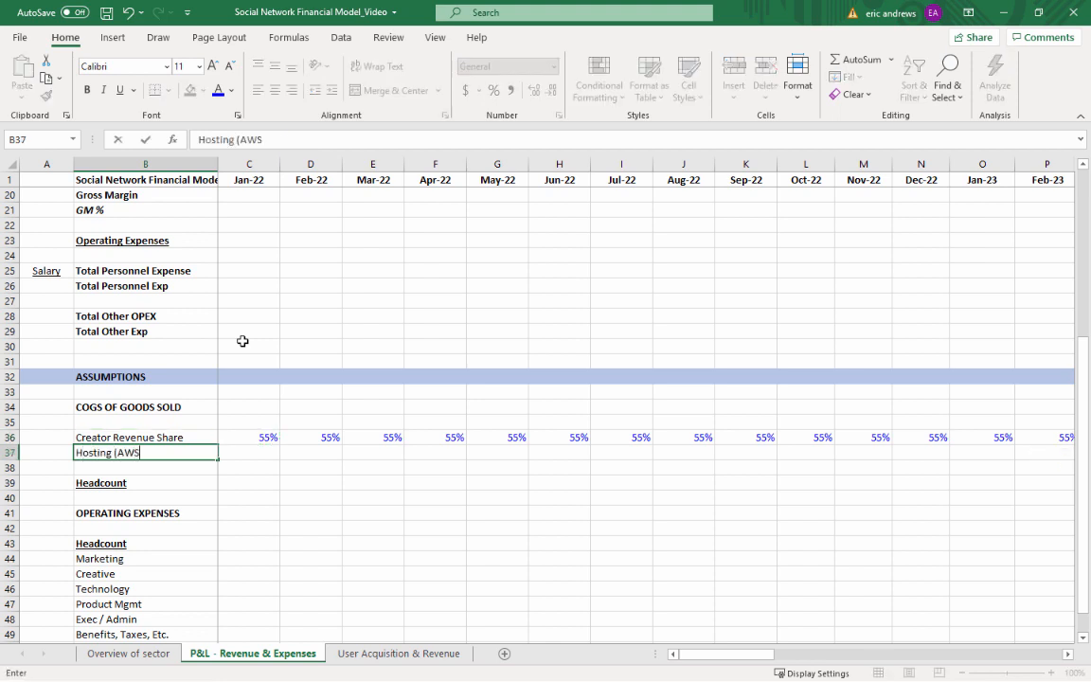
{"action": "key", "text": "ctrl+Return"}
Enter a Hosting (AWS) cost of 10,000 for Jan-22 in C37, formatted as currency without decimals and colored blue
{"action": "key", "text": "Right"}
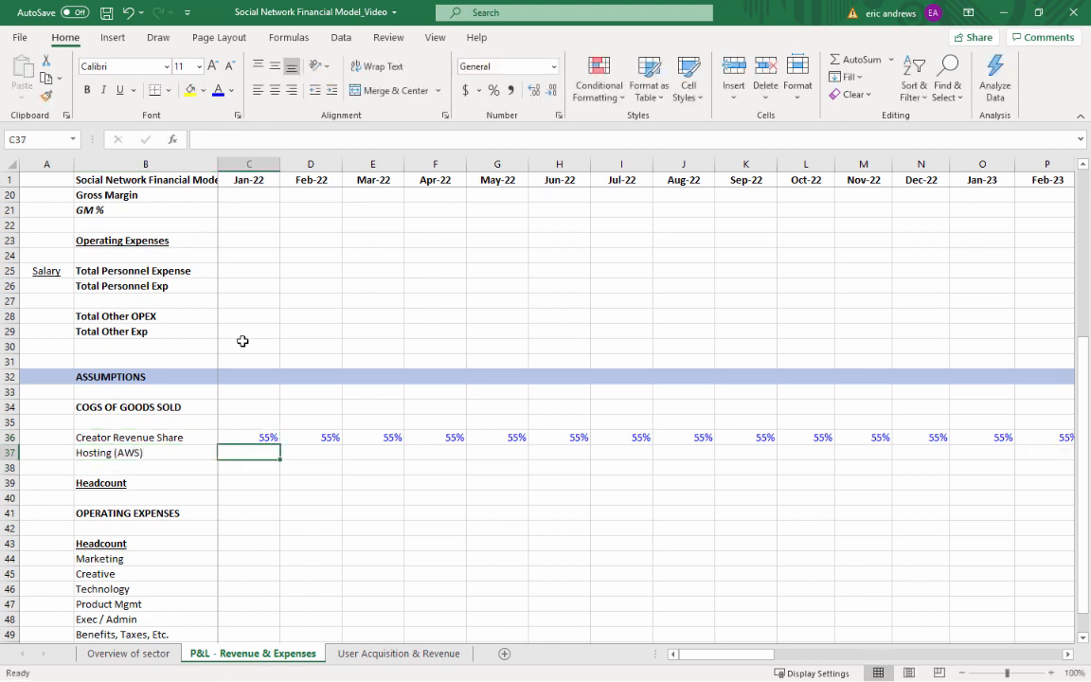
{"action": "type", "text": "1000000"}
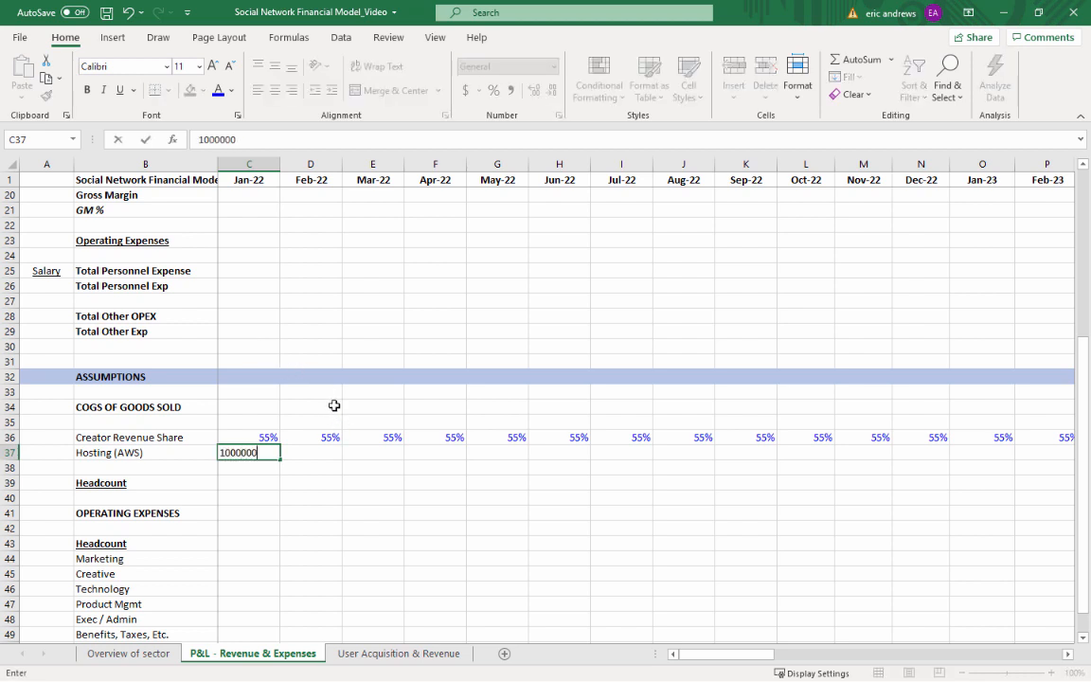
{"action": "key", "text": "BackSpace"}
{"action": "key", "text": "ctrl+Return"}
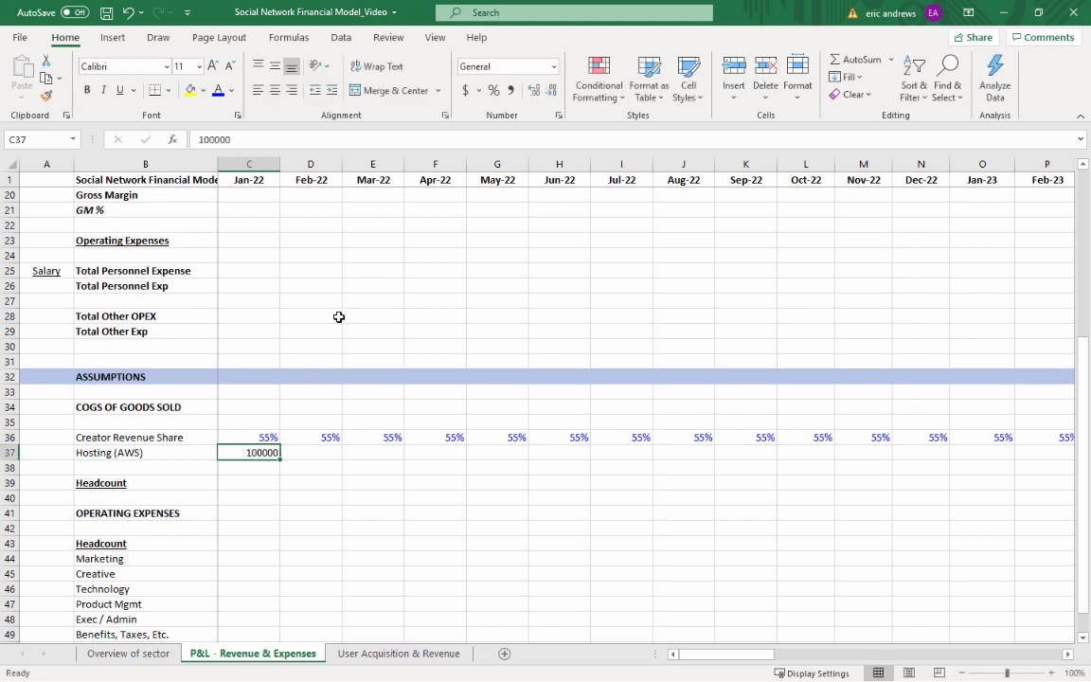
{"action": "left_click", "coordinate": [286, 141]}
{"action": "key", "text": "BackSpace"}
{"action": "key", "text": "Return"}
{"action": "key", "text": "Up"}
{"action": "left_click", "coordinate": [467, 90]}
{"action": "left_click", "coordinate": [553, 89]}
{"action": "left_click", "coordinate": [553, 90]}
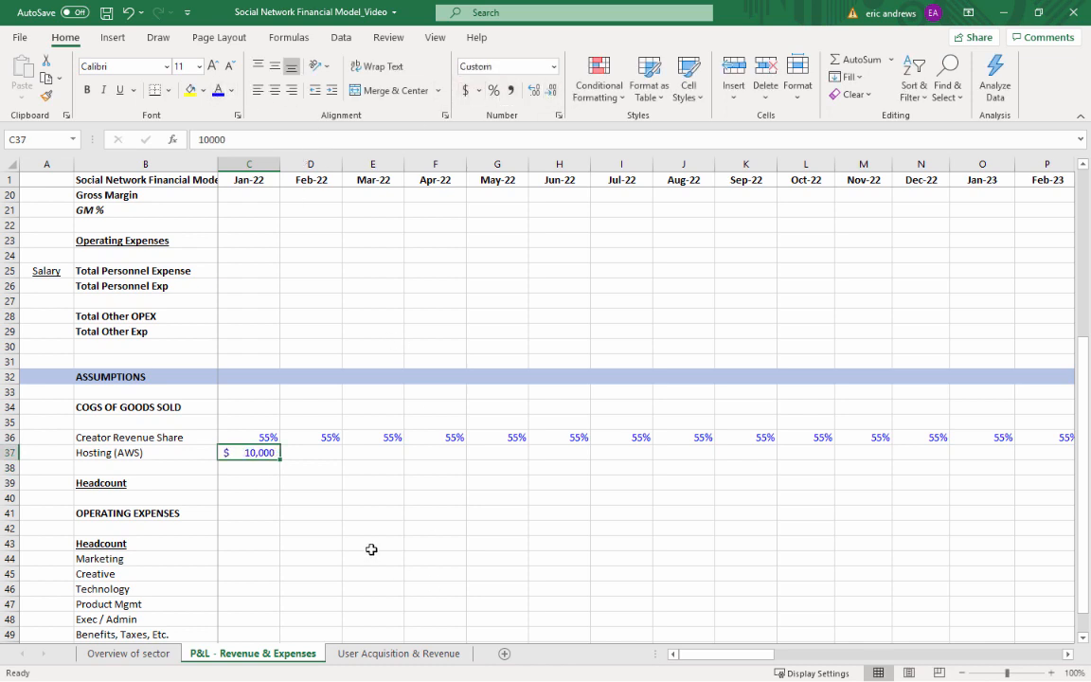
Copy the $10,000 hosting cost from C37 across Feb-22 through Dec-22, D37:N37
{"action": "key", "text": "ctrl+c"}
{"action": "key", "text": "shift+Right"}
{"action": "key", "text": "shift+Right"}
{"action": "key", "text": "shift+Right"}
{"action": "key", "text": "shift+Right"}
{"action": "key", "text": "shift+Right"}
{"action": "key", "text": "shift+Right"}
{"action": "key", "text": "shift+Right"}
{"action": "key", "text": "shift+Right"}
{"action": "key", "text": "shift+Right"}
{"action": "key", "text": "shift+Right"}
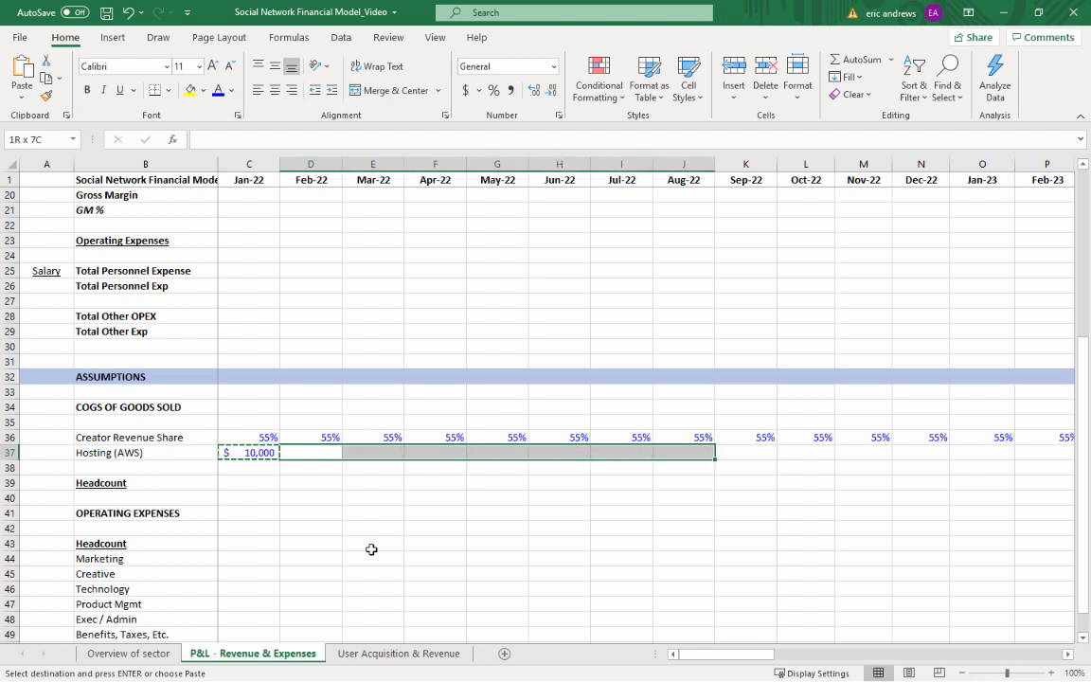
{"action": "key", "text": "shift+Left"}
{"action": "key", "text": "shift+Right"}
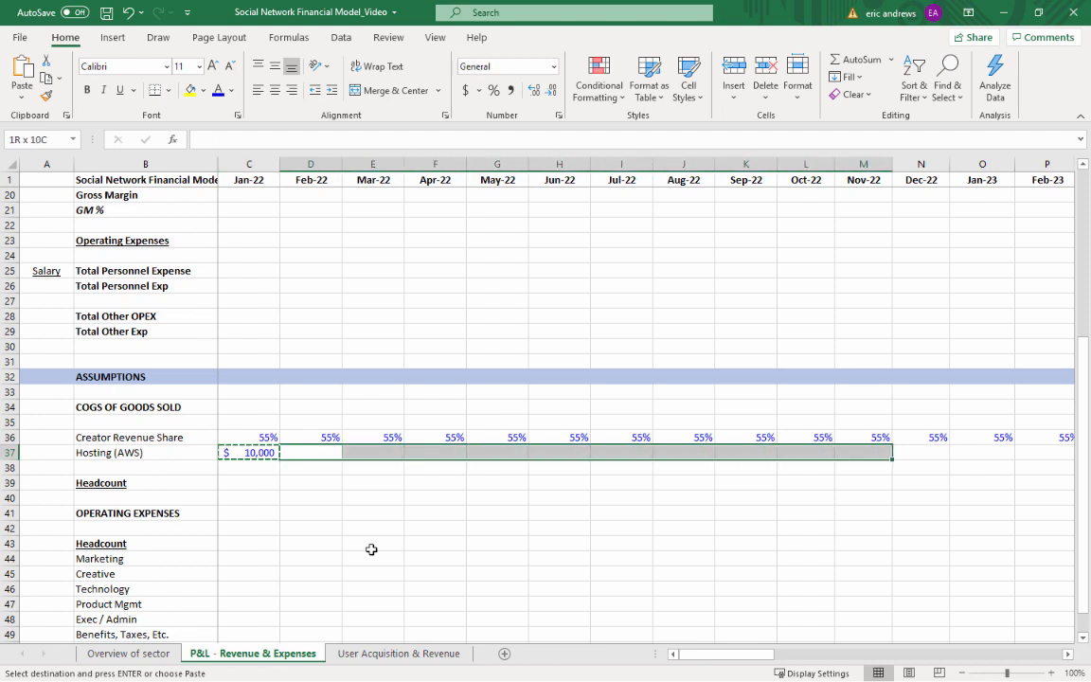
{"action": "key", "text": "shift+Right"}
{"action": "key", "text": "ctrl+v"}
Set the Jan-23 hosting cost in O37 to 20,000, reusing the currency format of the Dec-22 cell
{"action": "key", "text": "Right"}
{"action": "key", "text": "Right"}
{"action": "key", "text": "Right"}
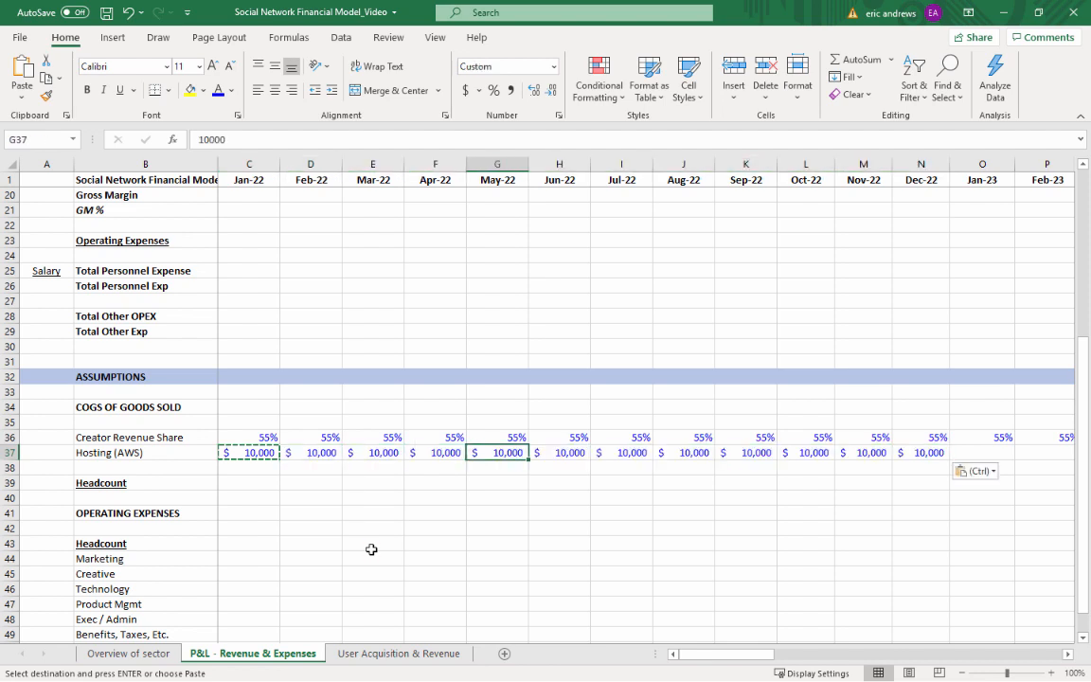
{"action": "key", "text": "Right"}
{"action": "key", "text": "Right"}
{"action": "key", "text": "Right"}
{"action": "key", "text": "Right"}
{"action": "key", "text": "Right"}
{"action": "key", "text": "Right"}
{"action": "key", "text": "Right"}
{"action": "key", "text": "ctrl+c"}
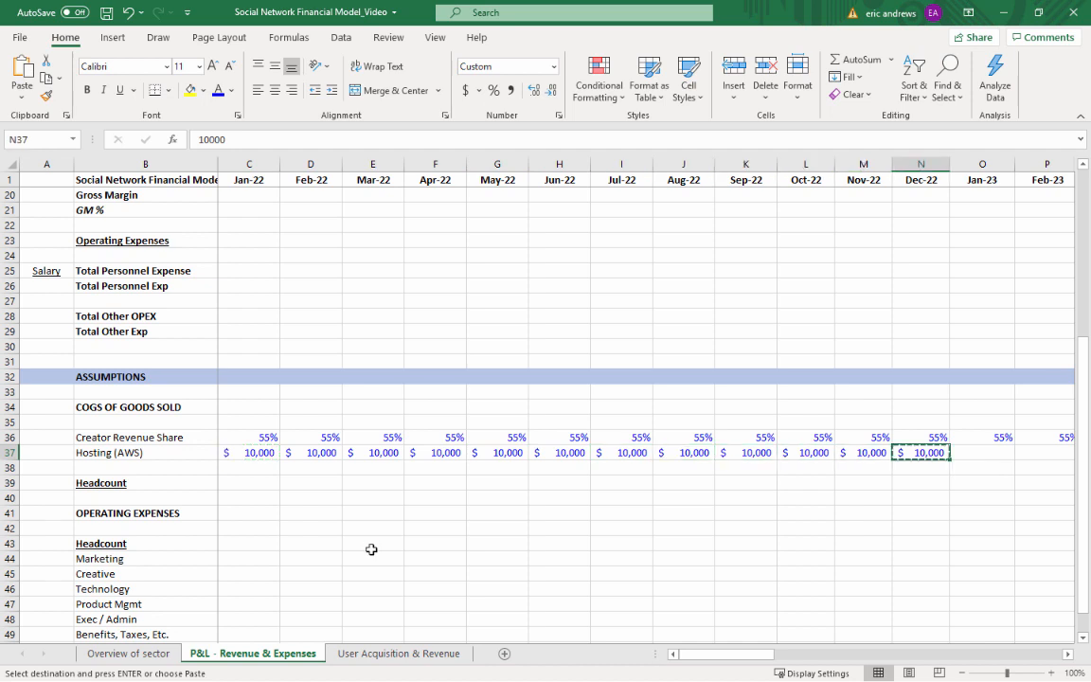
{"action": "key", "text": "Right"}
{"action": "key", "text": "ctrl+v"}
{"action": "key", "text": "Right"}
{"action": "key", "text": "Right"}
{"action": "key", "text": "Left"}
{"action": "key", "text": "Left"}
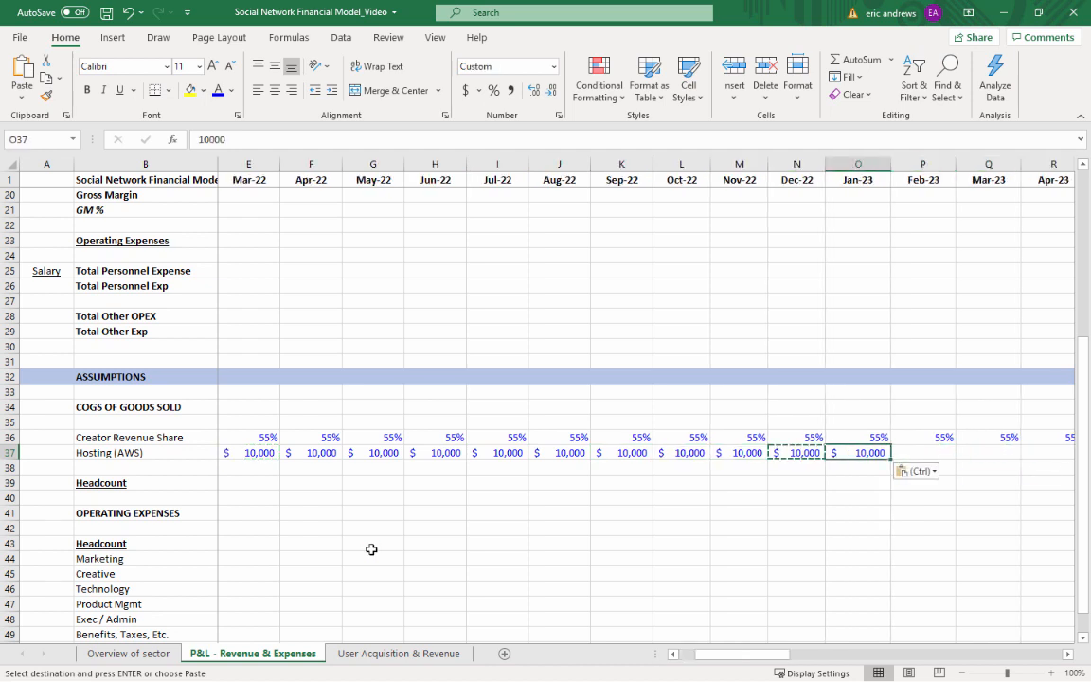
{"action": "type", "text": "20000"}
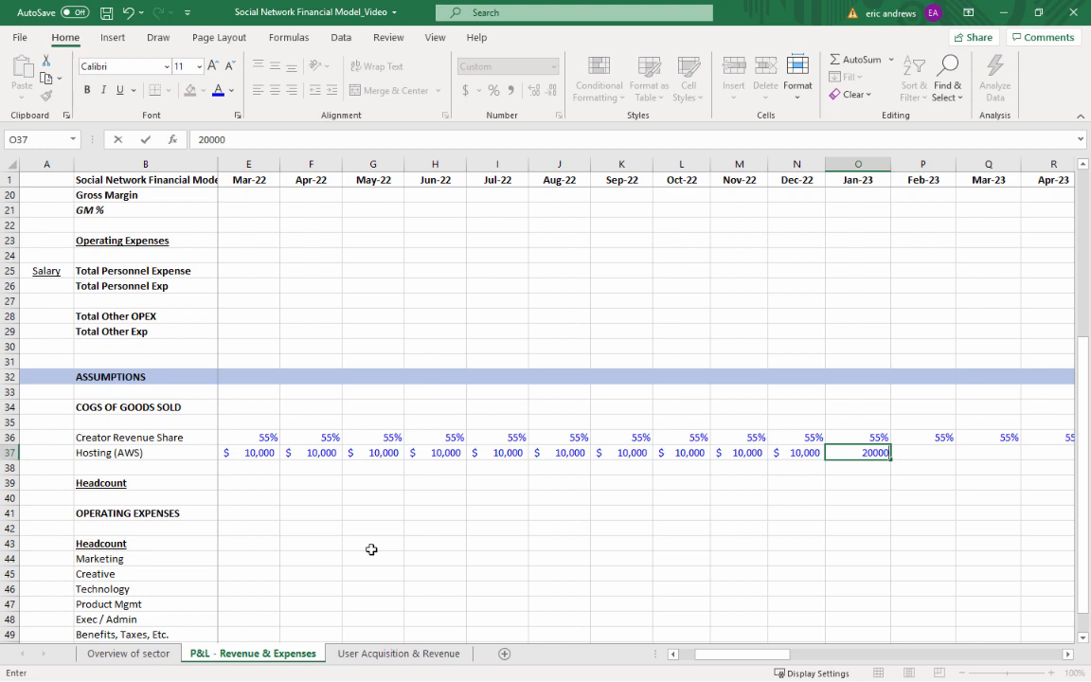
{"action": "key", "text": "ctrl+Return"}
Copy the $20,000 hosting cost from O37 across Feb-23 through Dec-23, P37:Z37
{"action": "key", "text": "ctrl+c"}
{"action": "key", "text": "shift+Right"}
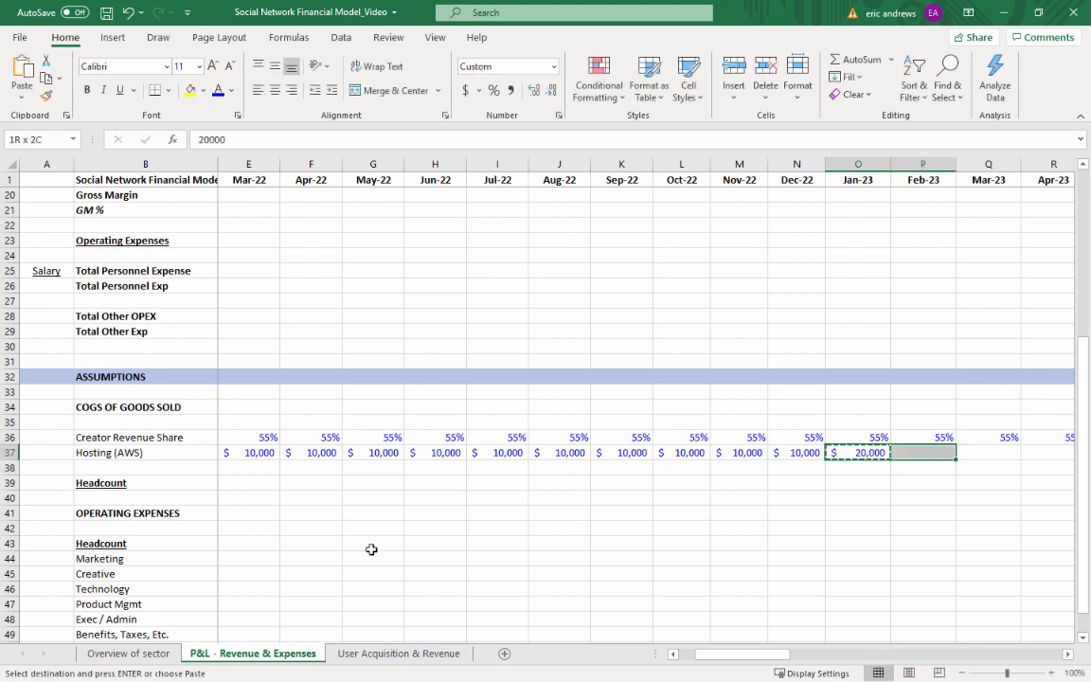
{"action": "key", "text": "shift+Right"}
{"action": "key", "text": "shift+Right"}
{"action": "key", "text": "shift+Right"}
{"action": "key", "text": "shift+Right"}
{"action": "key", "text": "shift+Right"}
{"action": "key", "text": "shift+Right"}
{"action": "key", "text": "shift+Right"}
{"action": "key", "text": "shift+Right"}
{"action": "key", "text": "shift+Right"}
{"action": "key", "text": "shift+Right"}
{"action": "key", "text": "shift+Right"}
{"action": "key", "text": "shift+Right"}
{"action": "key", "text": "shift+Left"}
{"action": "key", "text": "shift+Left"}
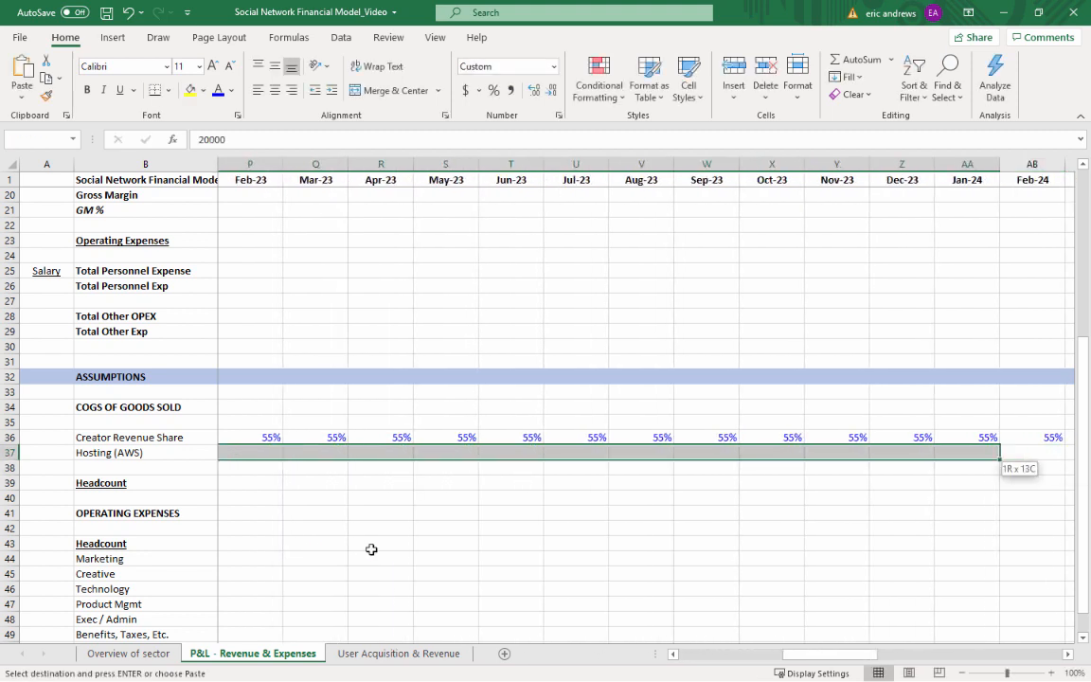
{"action": "key", "text": "ctrl+v"}
{"action": "key", "text": "Right"}
{"action": "key", "text": "Right"}
{"action": "key", "text": "Right"}
{"action": "key", "text": "Right"}
{"action": "key", "text": "Right"}
{"action": "key", "text": "Right"}
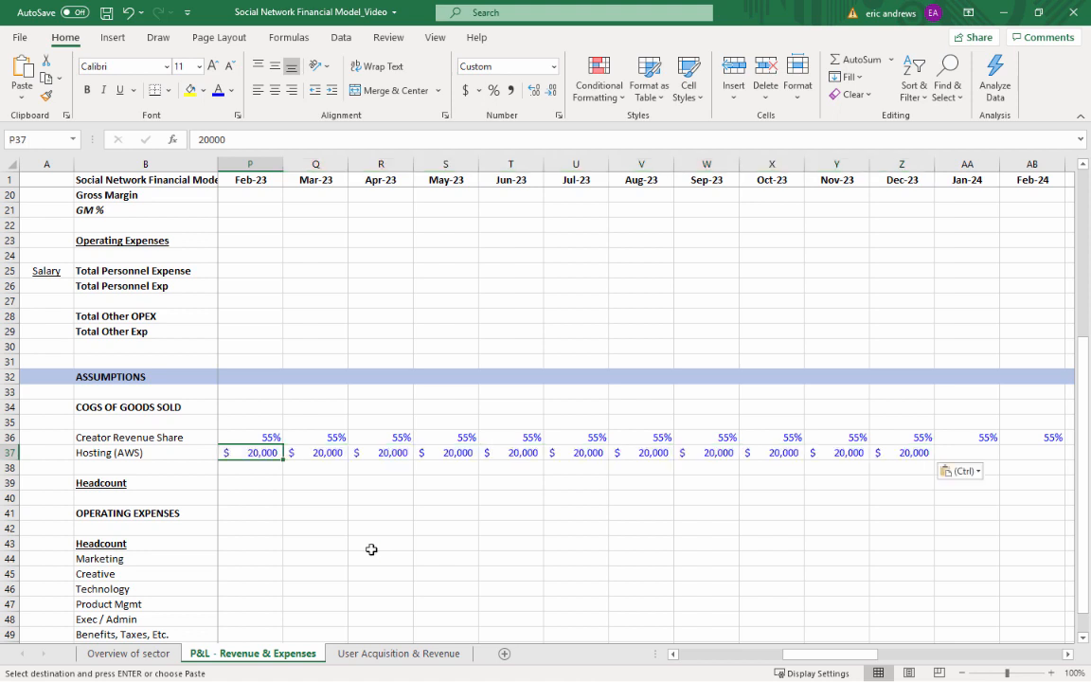
{"action": "key", "text": "Right"}
{"action": "key", "text": "Right"}
{"action": "key", "text": "Right"}
{"action": "key", "text": "Right"}
{"action": "key", "text": "Right"}
{"action": "key", "text": "Right"}
{"action": "key", "text": "Left"}
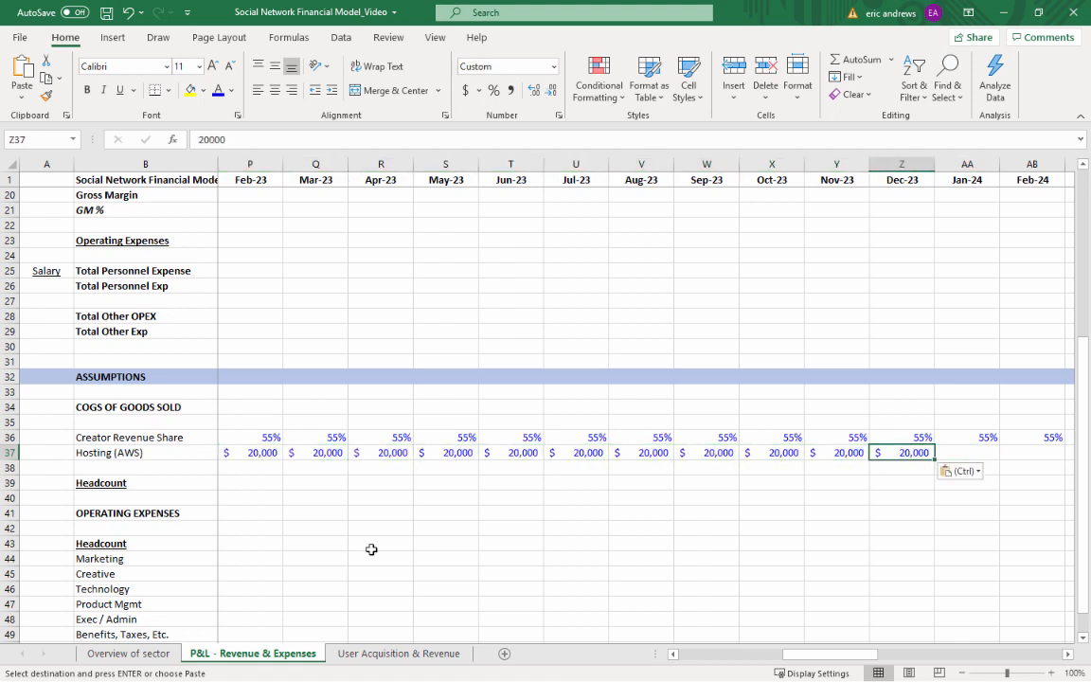
{"action": "key", "text": "ctrl+c"}
{"action": "key", "text": "Right"}
{"action": "key", "text": "shift+Right"}
{"action": "key", "text": "shift+Right"}
{"action": "key", "text": "shift+Right"}
{"action": "key", "text": "shift+Right"}
{"action": "key", "text": "shift+Right"}
{"action": "key", "text": "shift+Right"}
{"action": "key", "text": "shift+Right"}
{"action": "key", "text": "shift+Right"}
{"action": "key", "text": "shift+Right"}
{"action": "key", "text": "shift+Right"}
{"action": "key", "text": "shift+Right"}
{"action": "key", "text": "shift+Right"}
{"action": "key", "text": "shift+Right"}
{"action": "key", "text": "shift+Right"}
{"action": "key", "text": "shift+Right"}
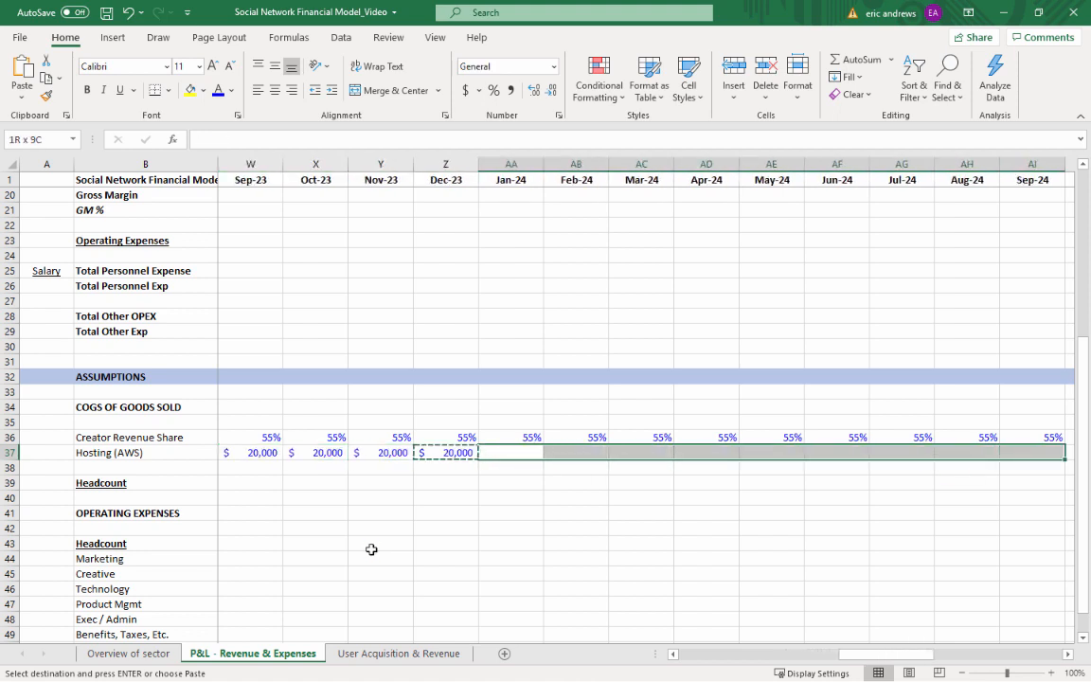
{"action": "key", "text": "shift+Right"}
{"action": "key", "text": "shift+Right"}
{"action": "key", "text": "shift+Right"}
{"action": "key", "text": "shift+Right"}
{"action": "key", "text": "shift+Right"}
{"action": "key", "text": "shift+Right"}
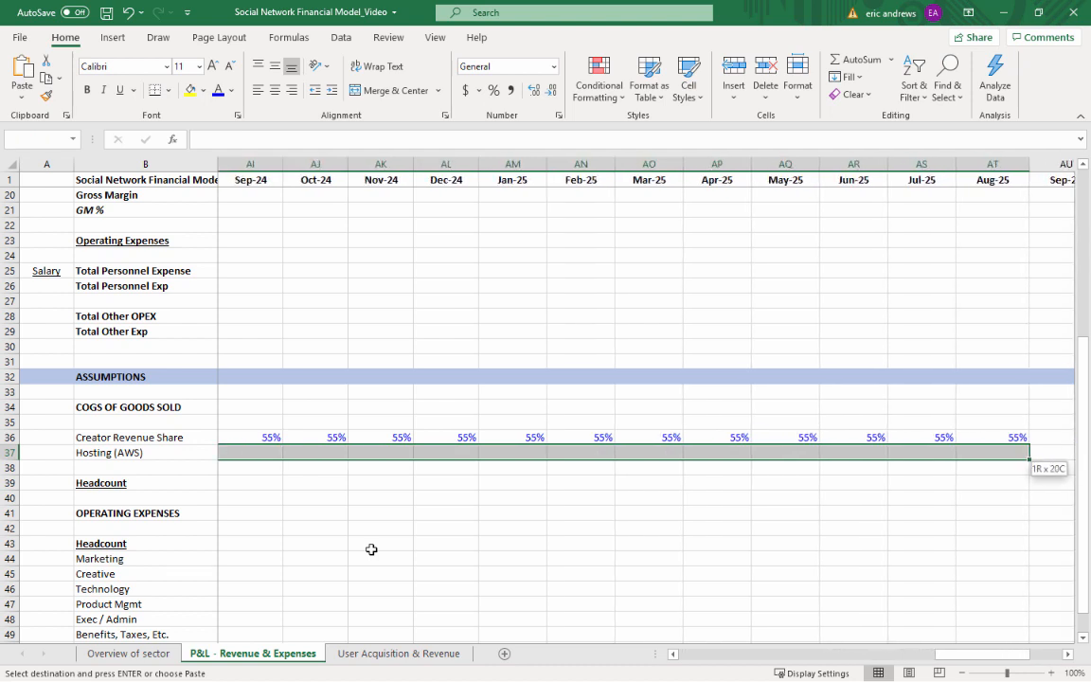
{"action": "key", "text": "shift+Right"}
{"action": "key", "text": "ctrl+shift+Left"}
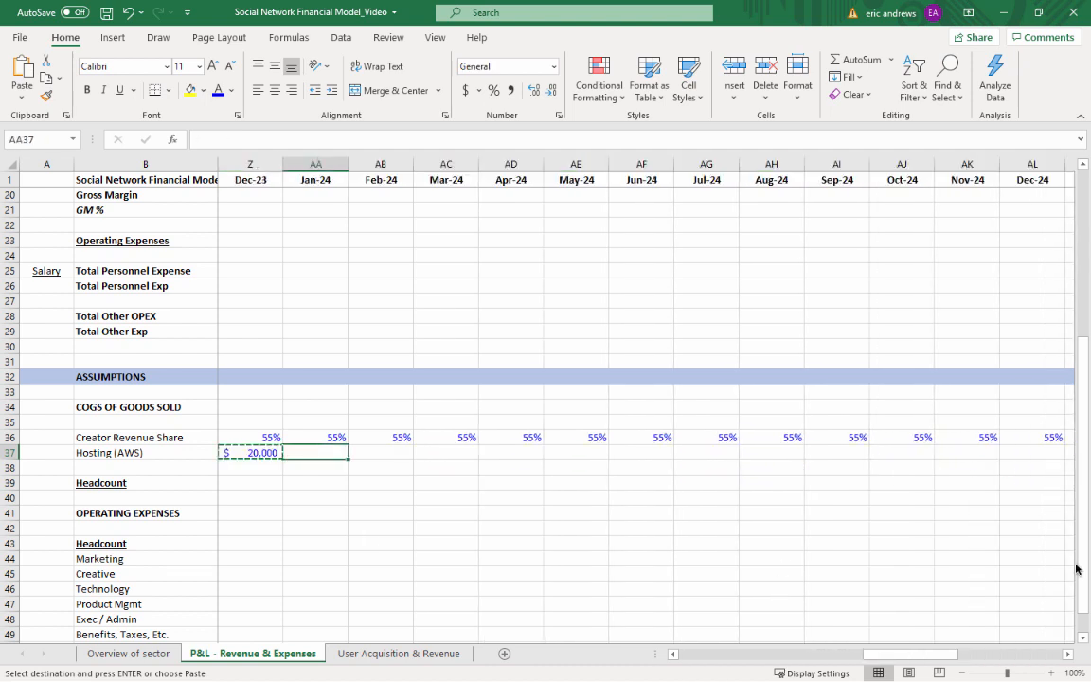
{"action": "key", "text": "alt+Tab"}
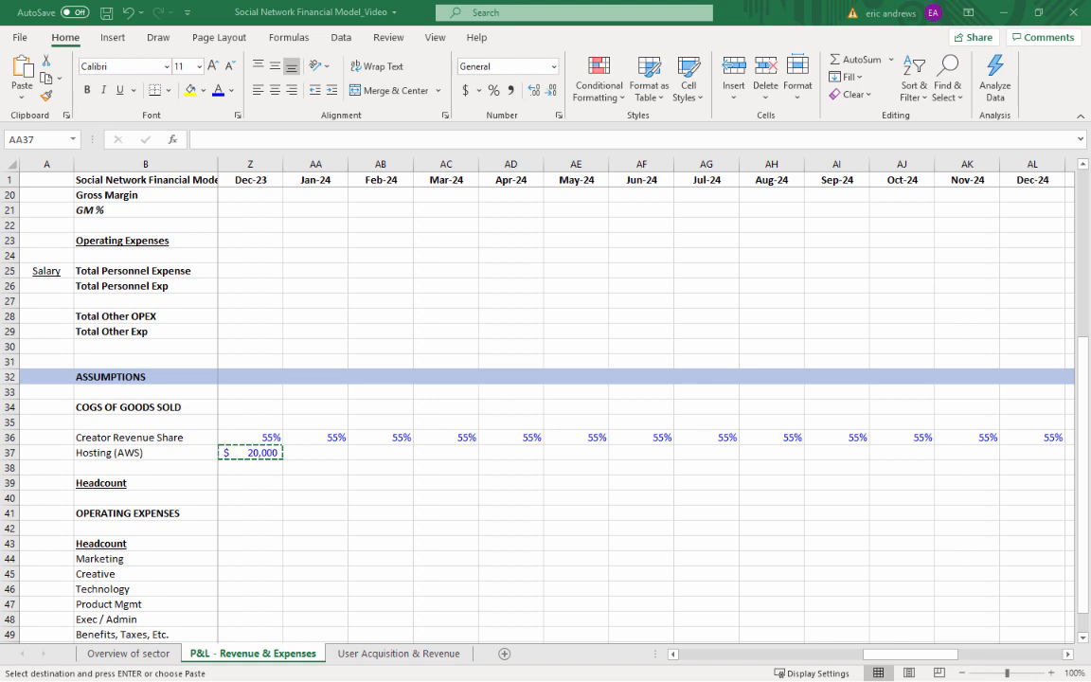
Set the Jan-24 hosting cost in AA37 to 50,000 with the same currency format as the 2023 months
{"action": "left_click", "coordinate": [264, 453]}
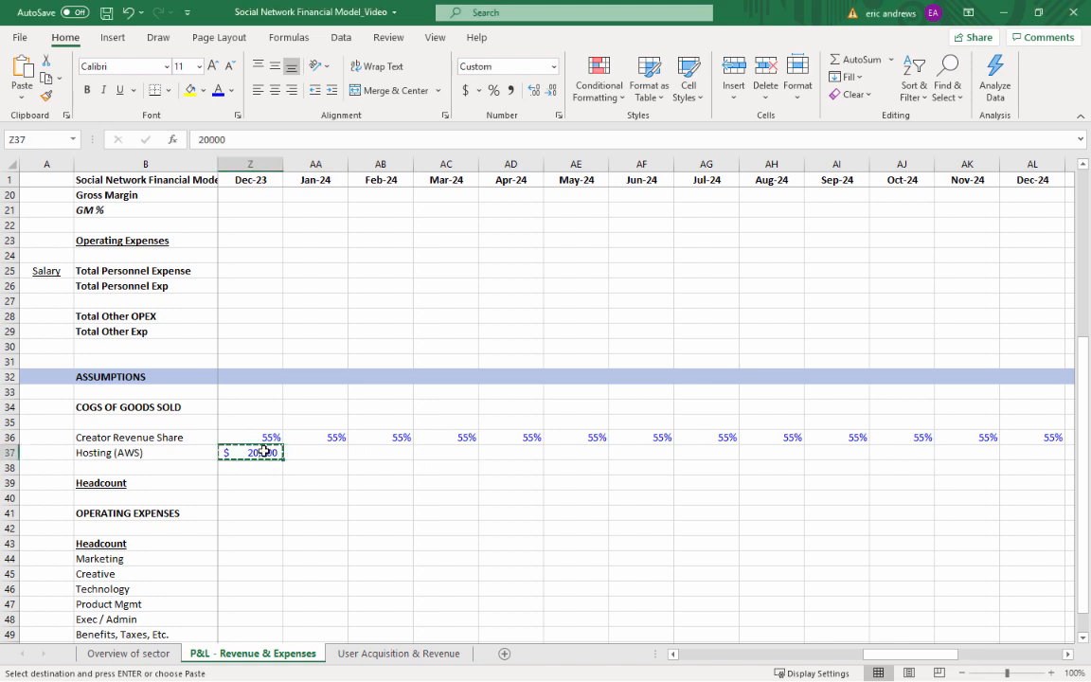
{"action": "key", "text": "Right"}
{"action": "key", "text": "ctrl+v"}
{"action": "type", "text": "50"}
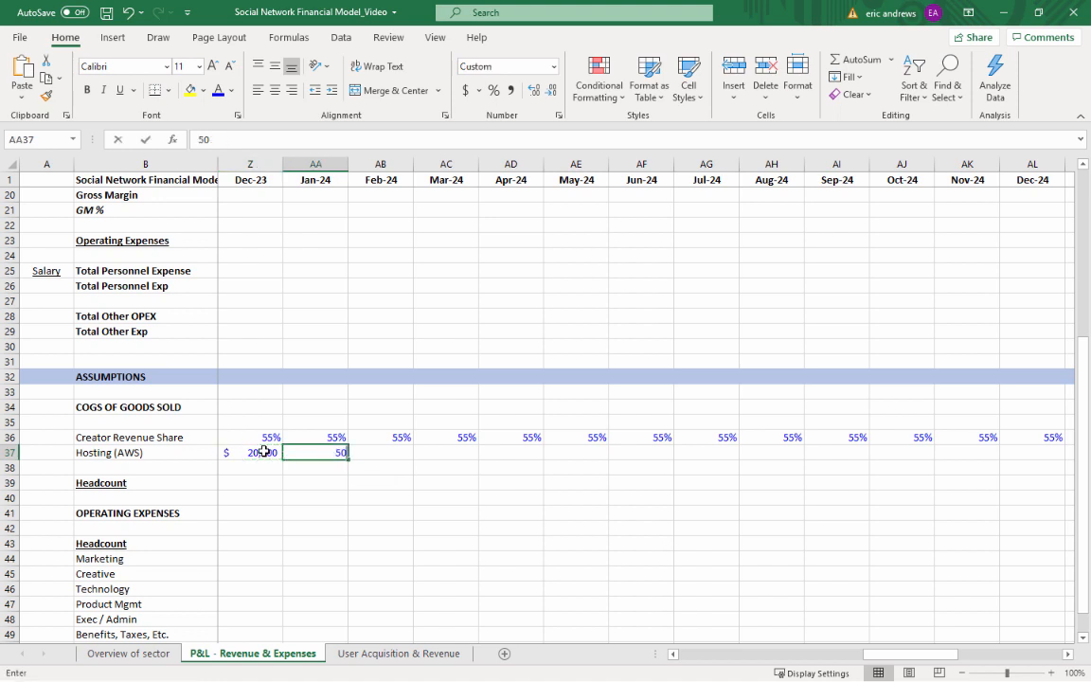
{"action": "type", "text": "000"}
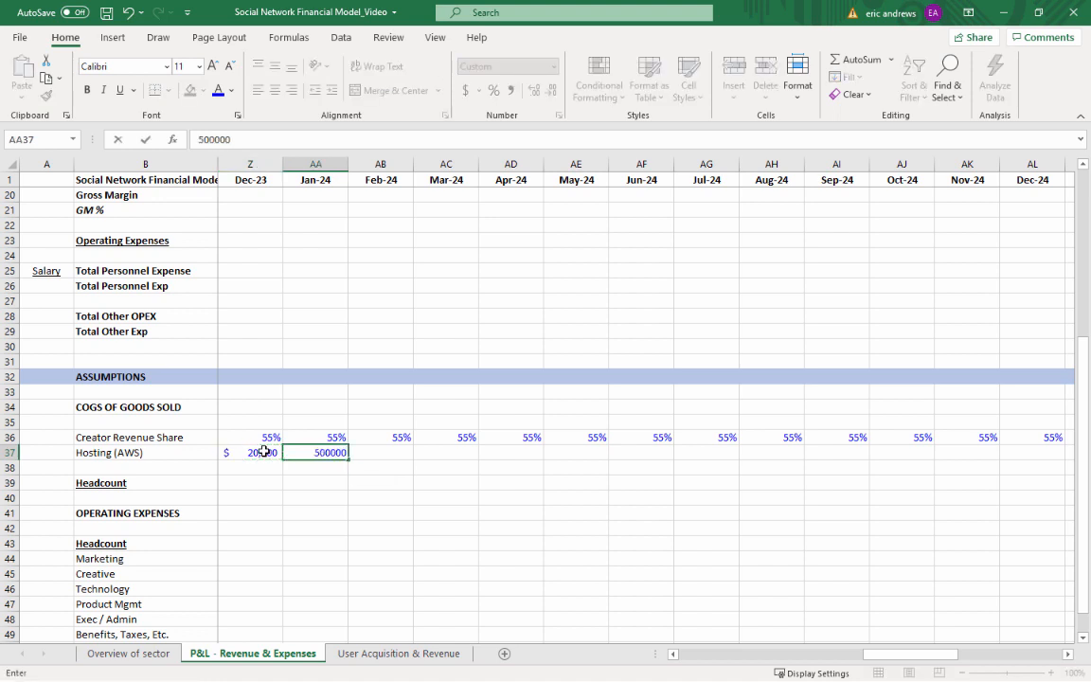
{"action": "type", "text": "0"}
{"action": "key", "text": "BackSpace"}
{"action": "key", "text": "Return"}
{"action": "key", "text": "Up"}
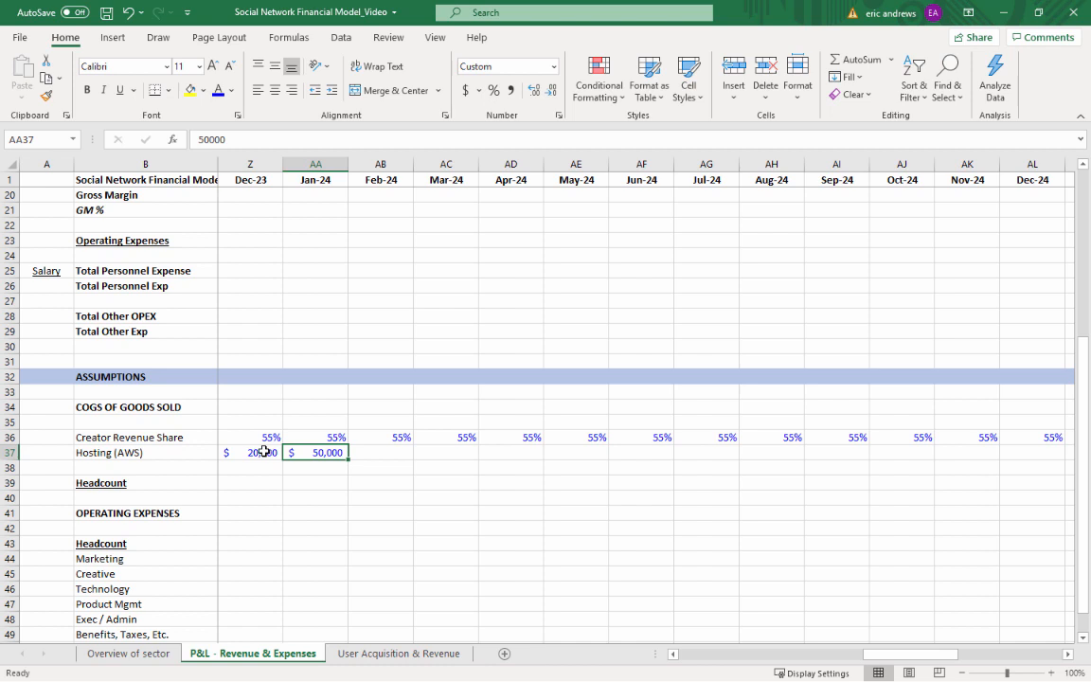
Copy the $50,000 hosting cost from AA37 across Feb-24 through Dec-25, AB37:AX37
{"action": "key", "text": "ctrl+c"}
{"action": "key", "text": "Right"}
{"action": "key", "text": "shift+Right"}
{"action": "key", "text": "shift+Right"}
{"action": "key", "text": "shift+Right"}
{"action": "key", "text": "shift+Right"}
{"action": "key", "text": "shift+Right"}
{"action": "key", "text": "shift+Right"}
{"action": "key", "text": "shift+Right"}
{"action": "key", "text": "shift+Right"}
{"action": "key", "text": "shift+Right"}
{"action": "key", "text": "shift+Right"}
{"action": "key", "text": "shift+Right"}
{"action": "key", "text": "shift+Right"}
{"action": "key", "text": "shift+Right"}
{"action": "key", "text": "shift+Right"}
{"action": "key", "text": "shift+Right"}
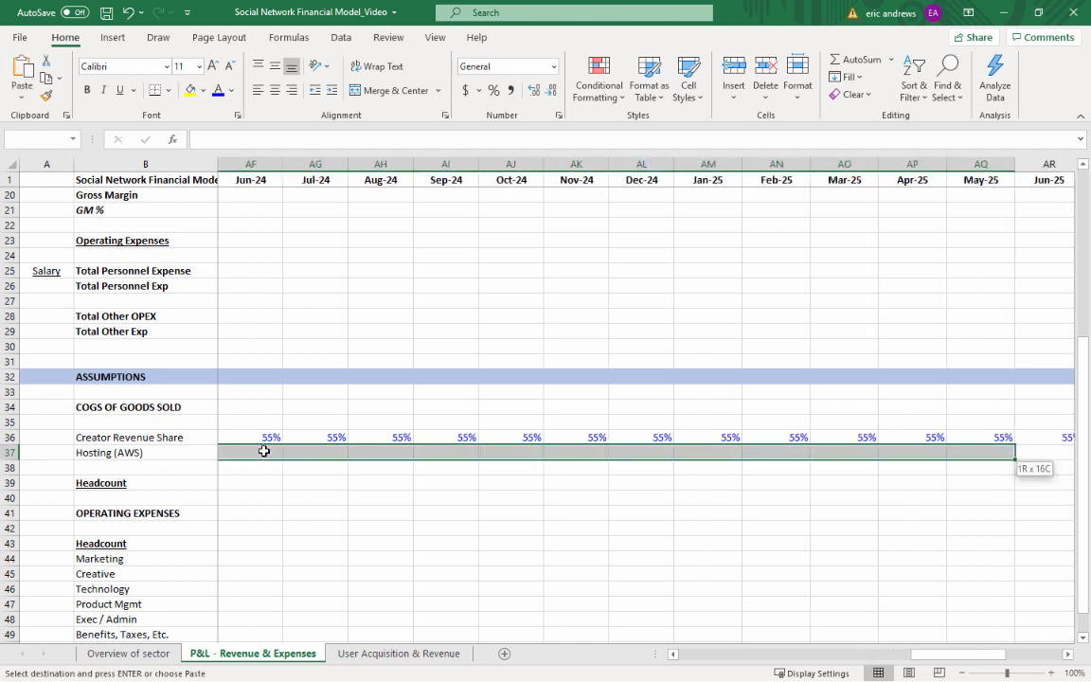
{"action": "key", "text": "shift+Right"}
{"action": "key", "text": "shift+Right"}
{"action": "key", "text": "shift+Right"}
{"action": "key", "text": "shift+Right"}
{"action": "key", "text": "shift+Right"}
{"action": "key", "text": "shift+Right"}
{"action": "key", "text": "shift+Right"}
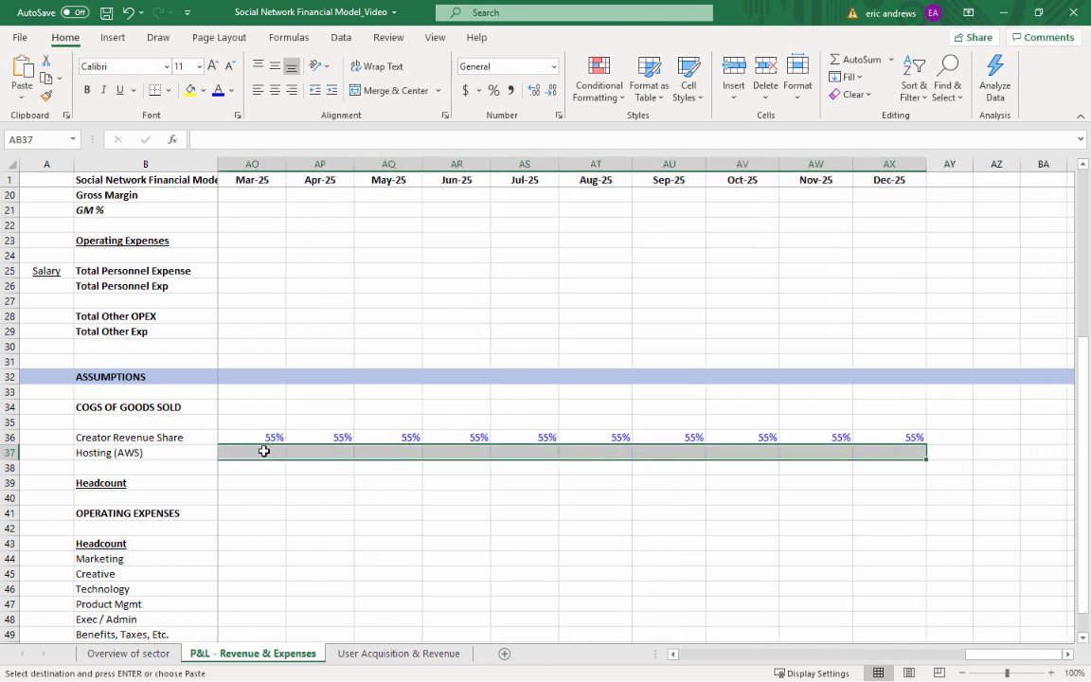
{"action": "key", "text": "ctrl+v"}
{"action": "key", "text": "Left"}
{"action": "key", "text": "Right"}
{"action": "key", "text": "Escape"}
Review the Hosting (AWS) costs along row 37 and the Creator Revenue Share inputs in row 36
{"action": "key", "text": "Right"}
{"action": "key", "text": "Right"}
{"action": "key", "text": "Left"}
{"action": "key", "text": "Left"}
{"action": "key", "text": "Left"}
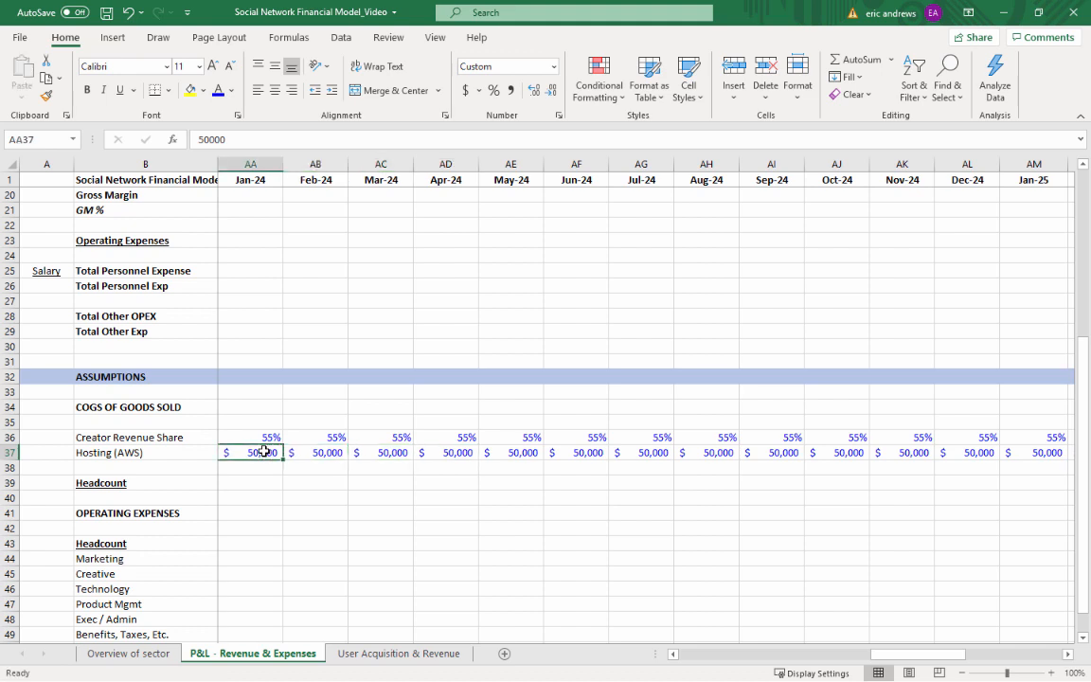
{"action": "key", "text": "ctrl+Left"}
{"action": "key", "text": "Right"}
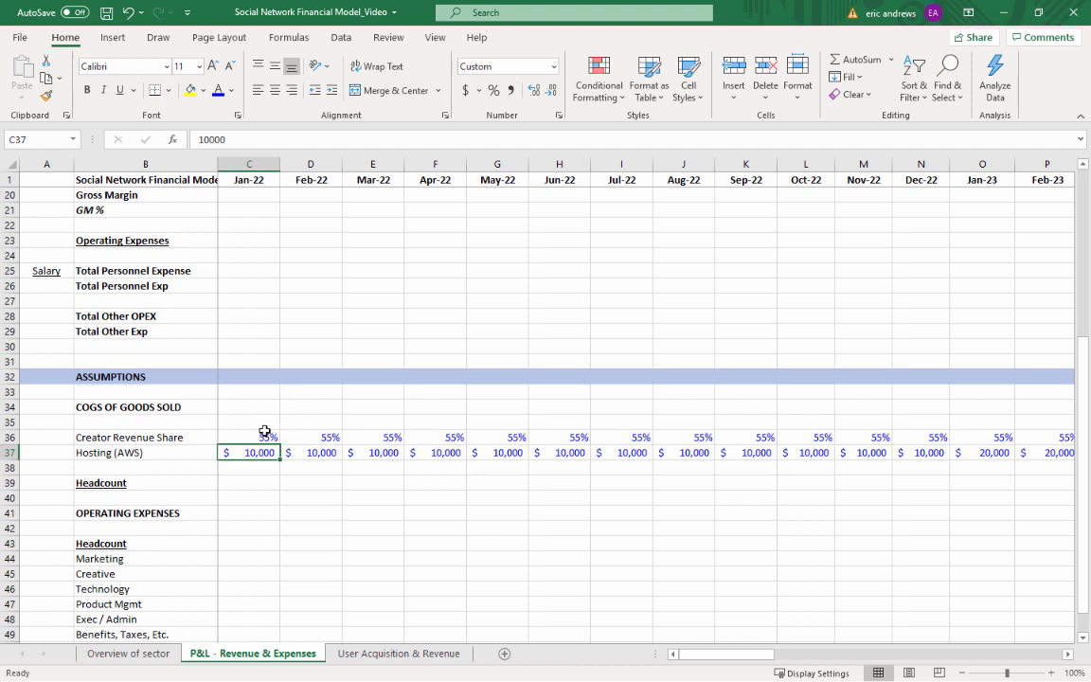
{"action": "key", "text": "Up"}
{"action": "key", "text": "Up"}
{"action": "key", "text": "Down"}
{"action": "key", "text": "Down"}
{"action": "key", "text": "Up"}
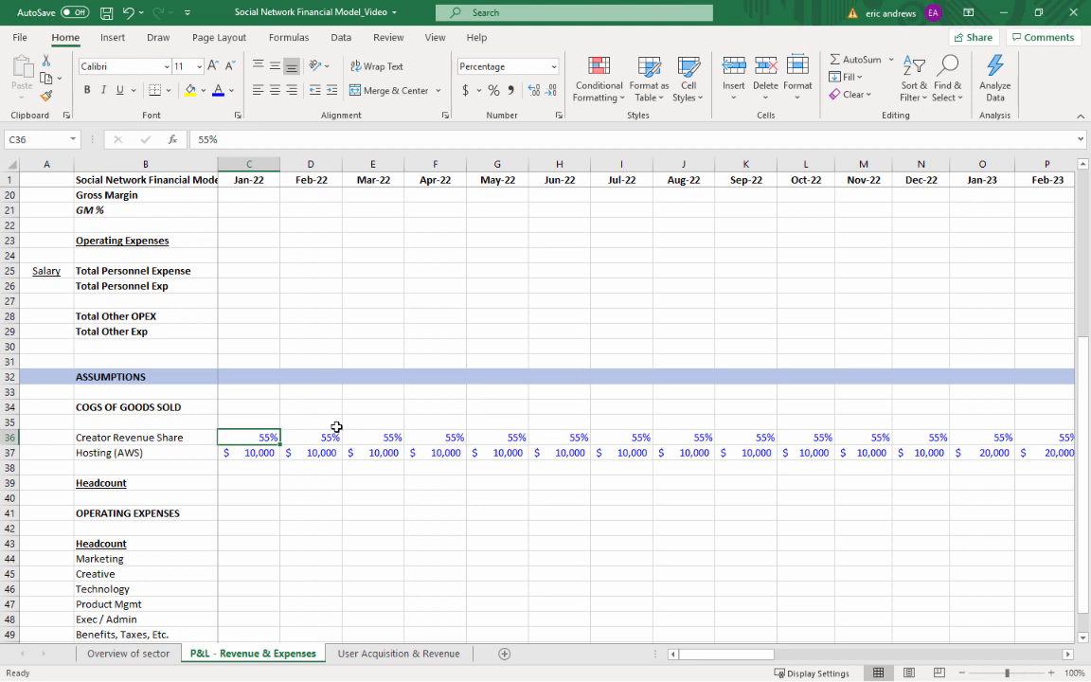
{"action": "left_click", "coordinate": [256, 452]}
Insert four blank rows at row 40, directly below the Headcount heading of the COGS assumptions
{"action": "scroll", "coordinate": [132, 379], "scroll_direction": "down", "scroll_amount": 2}
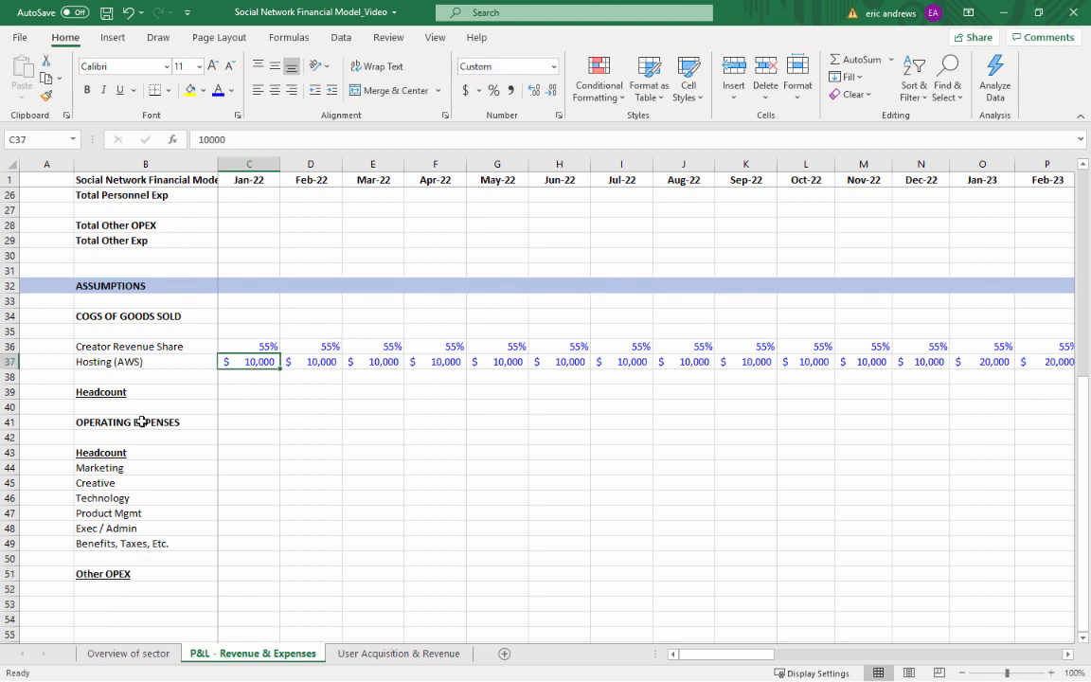
{"action": "left_click", "coordinate": [130, 407]}
{"action": "left_click", "coordinate": [9, 407]}
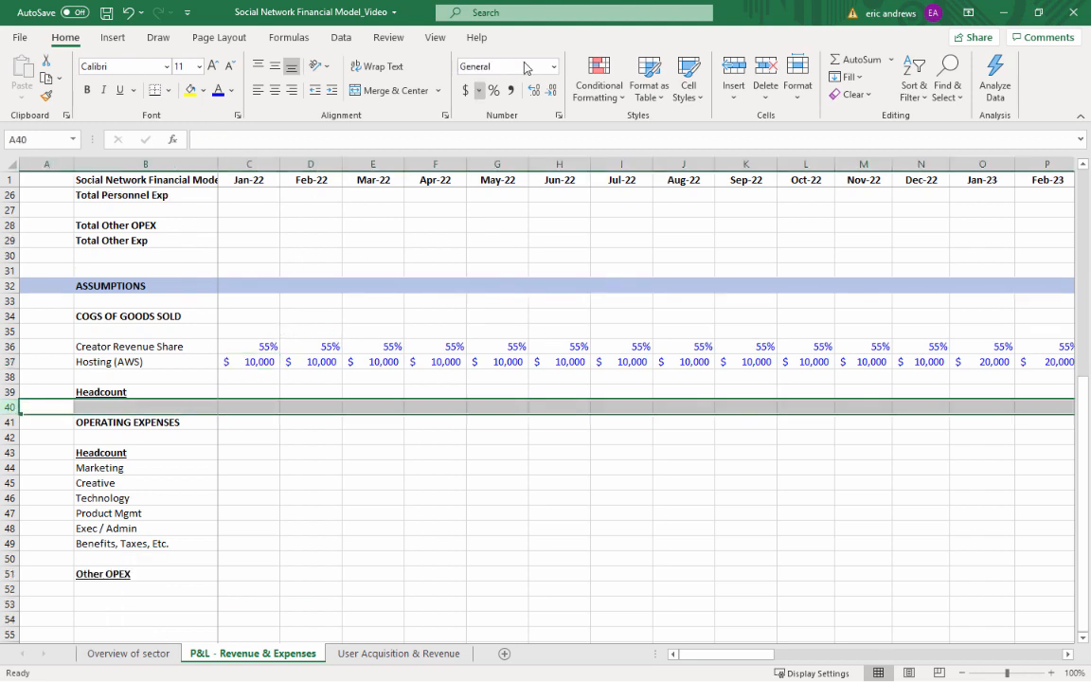
{"action": "left_click", "coordinate": [730, 73]}
{"action": "left_click", "coordinate": [730, 73]}
{"action": "left_click", "coordinate": [730, 73]}
{"action": "left_click", "coordinate": [730, 72]}
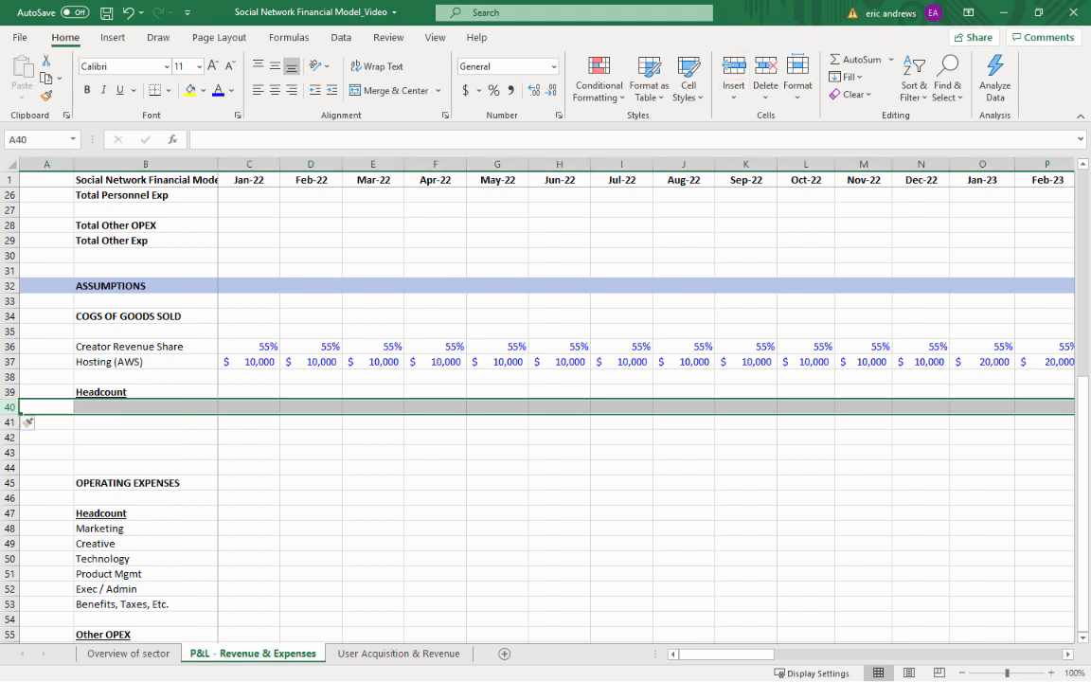
Enter the label Users / Advertisers in B40, directly below the Headcount heading of the COGS assumptions
{"action": "left_click", "coordinate": [130, 407]}
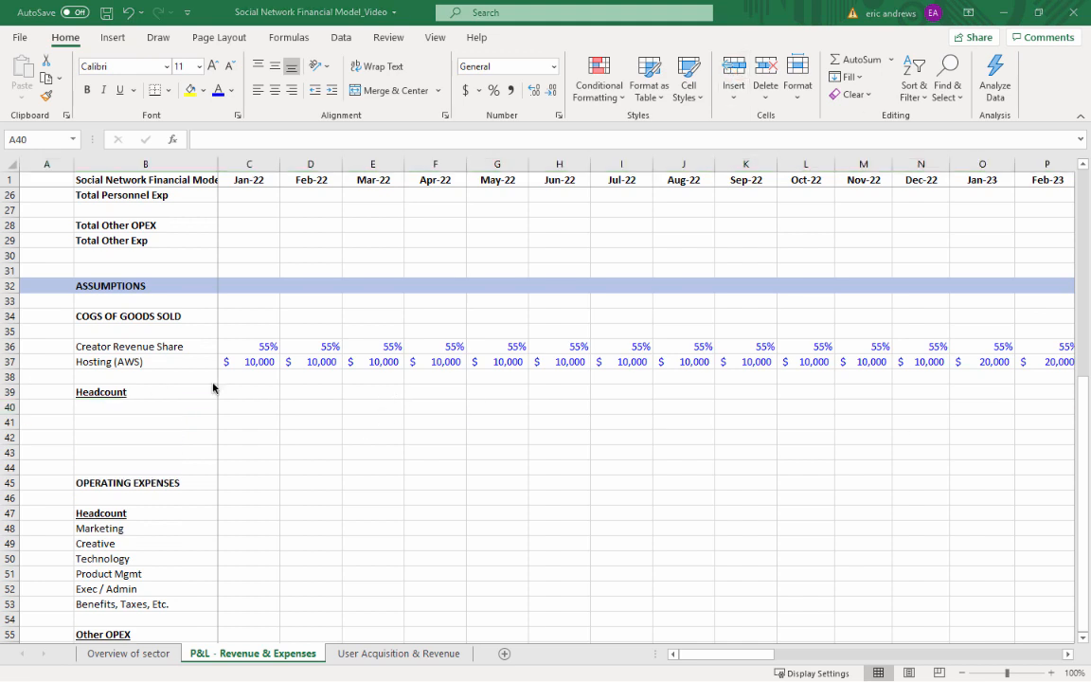
{"action": "left_click", "coordinate": [159, 408]}
{"action": "key", "text": "ctrl+b"}
{"action": "key", "text": "ctrl+u"}
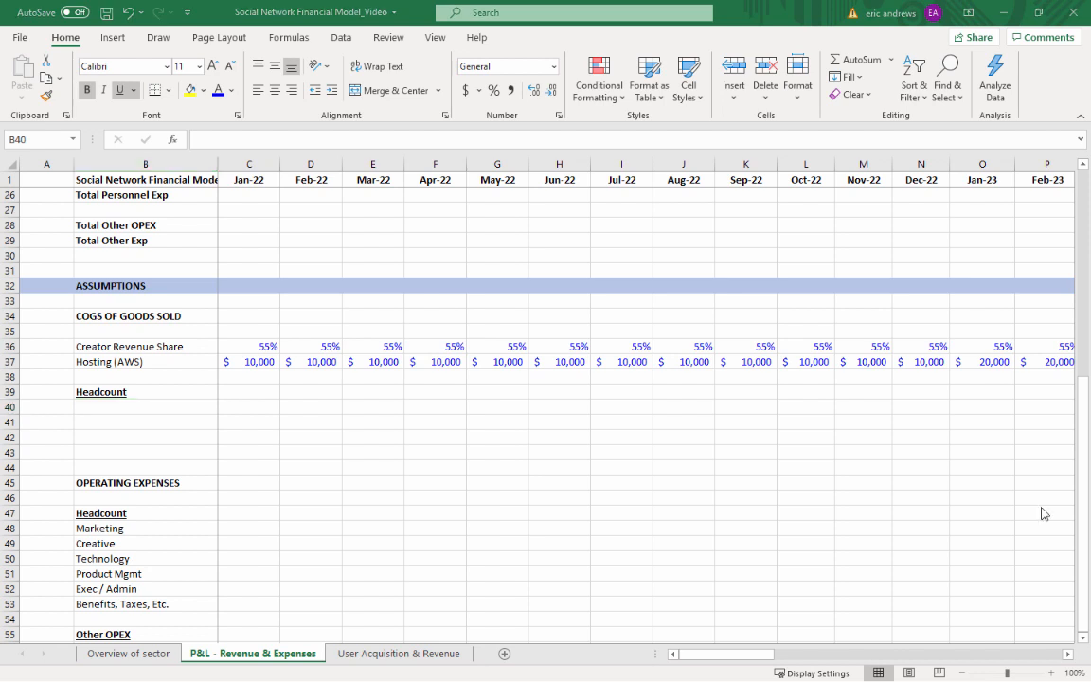
{"action": "left_click", "coordinate": [164, 405]}
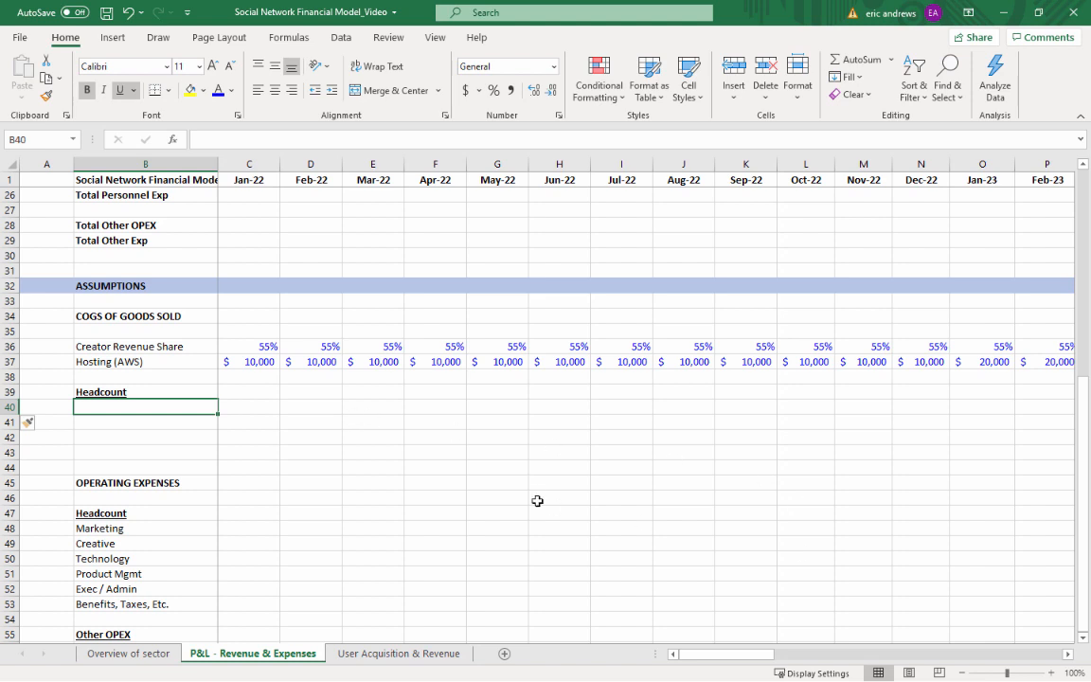
{"action": "type", "text": "U"}
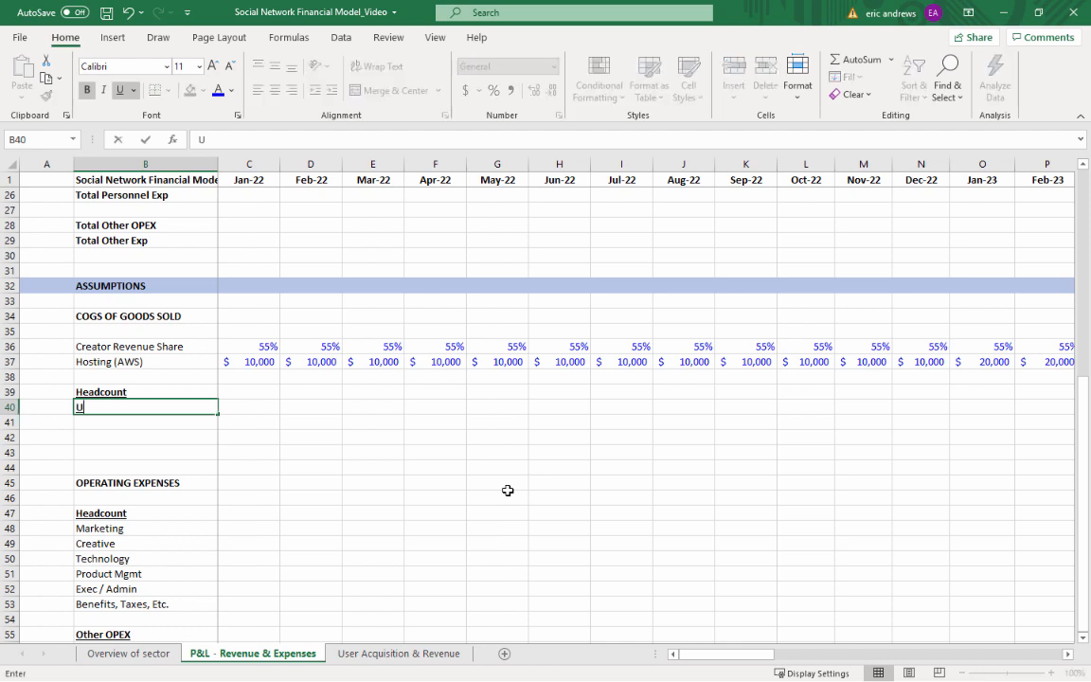
{"action": "type", "text": "sers / Advertisers"}
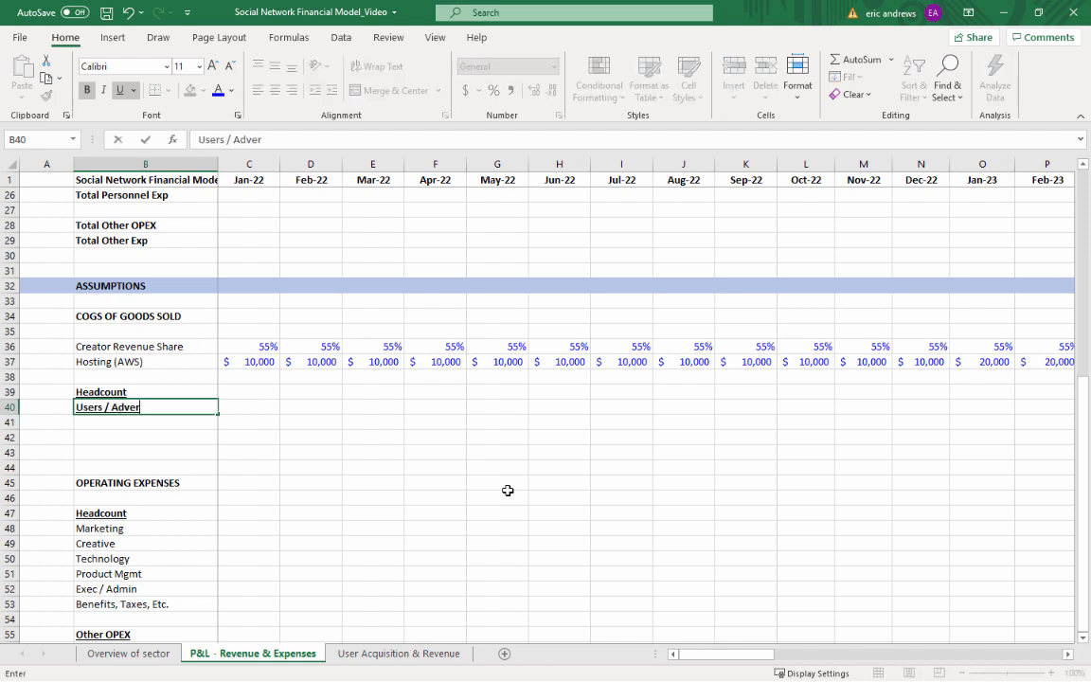
{"action": "key", "text": "Return"}
Clear the bold from rows 40 to 43 and the underline from B40, and reword the B40 label to Users / Advertiser
{"action": "key", "text": "Up"}
{"action": "key", "text": "shift+space"}
{"action": "key", "text": "shift+Down"}
{"action": "key", "text": "shift+Down"}
{"action": "key", "text": "shift+Down"}
{"action": "key", "text": "shift+Down"}
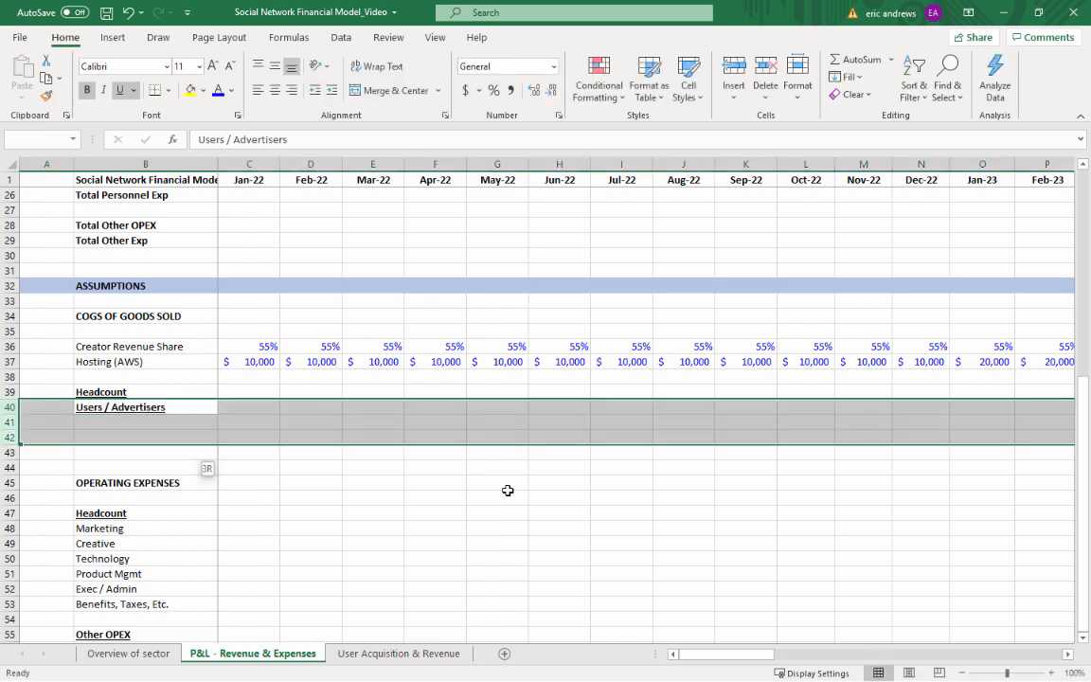
{"action": "key", "text": "Up"}
{"action": "key", "text": "Down"}
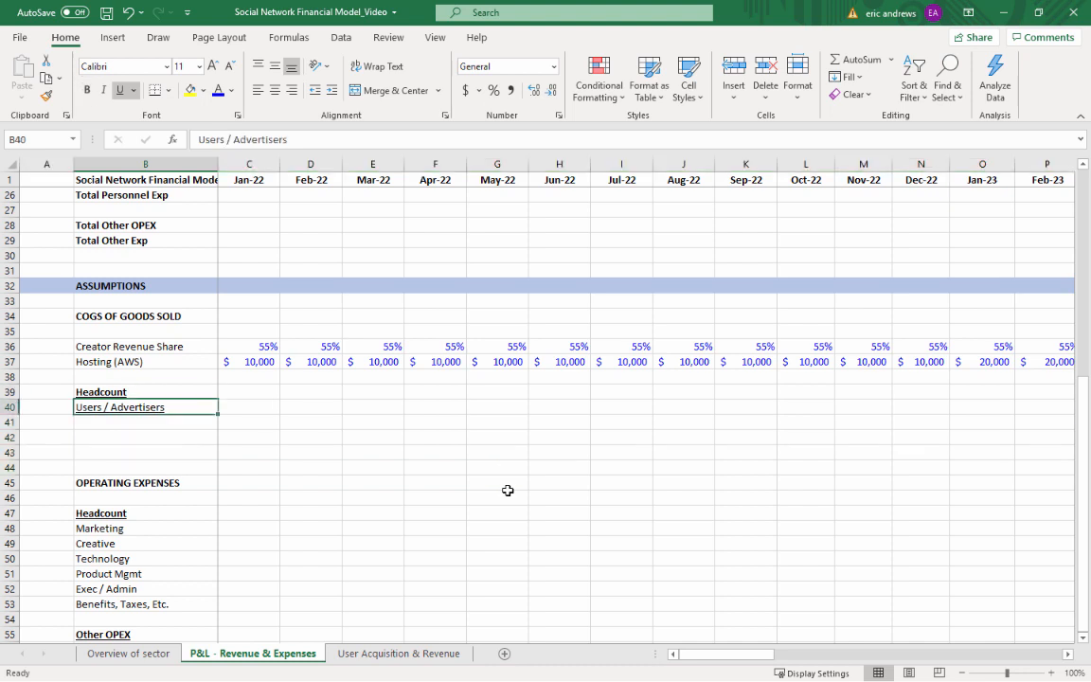
{"action": "key", "text": "ctrl+u"}
{"action": "key", "text": "F2"}
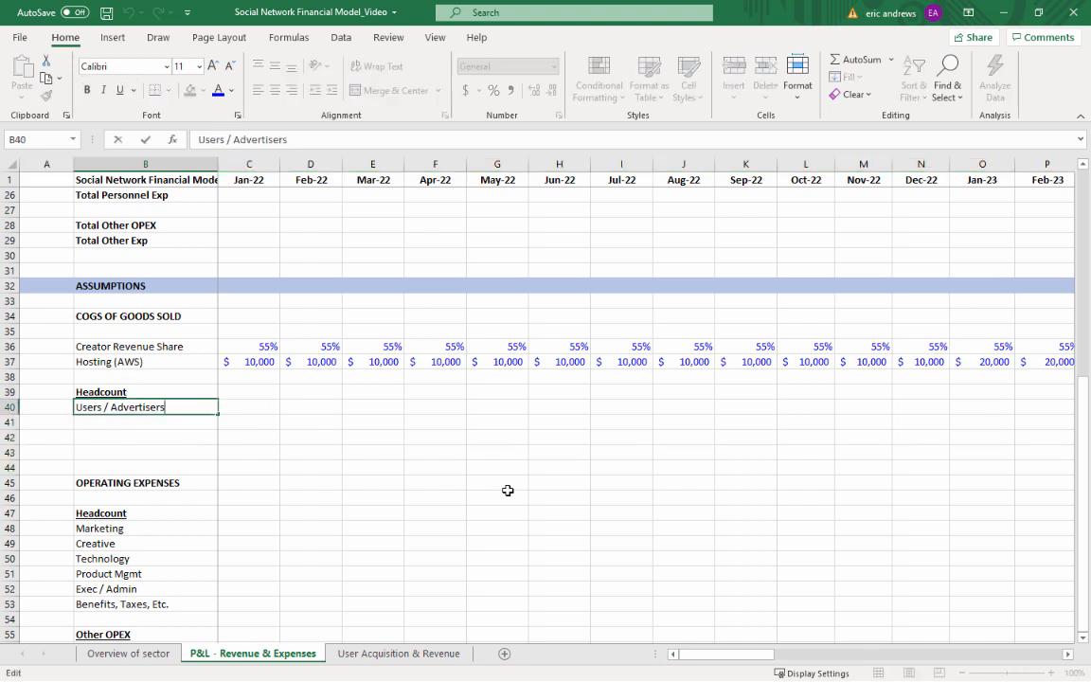
{"action": "key", "text": "BackSpace"}
{"action": "key", "text": "Return"}
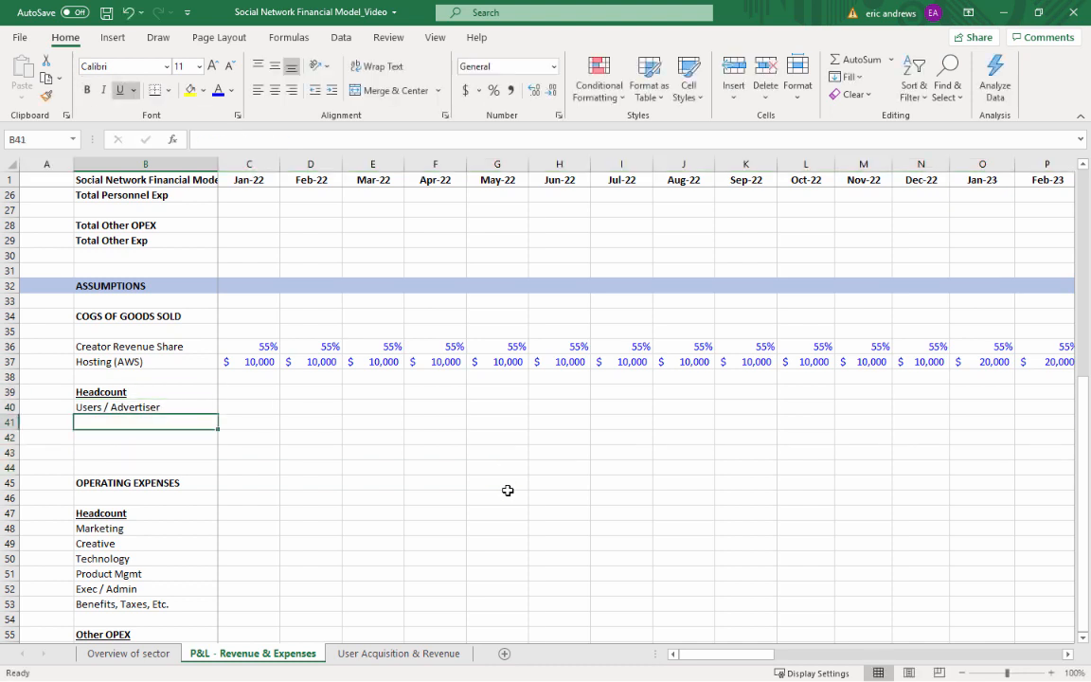
Label B41 Total Advertisers and remove the underline from rows 41 to 44
{"action": "type", "text": "Total"}
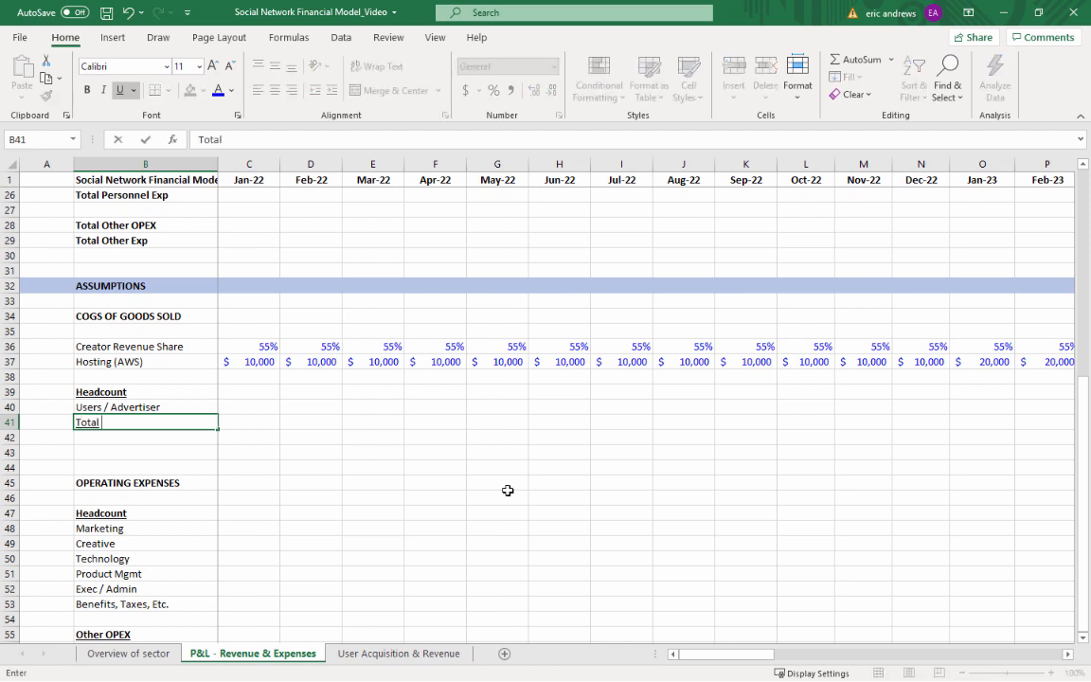
{"action": "type", "text": " Advertisers"}
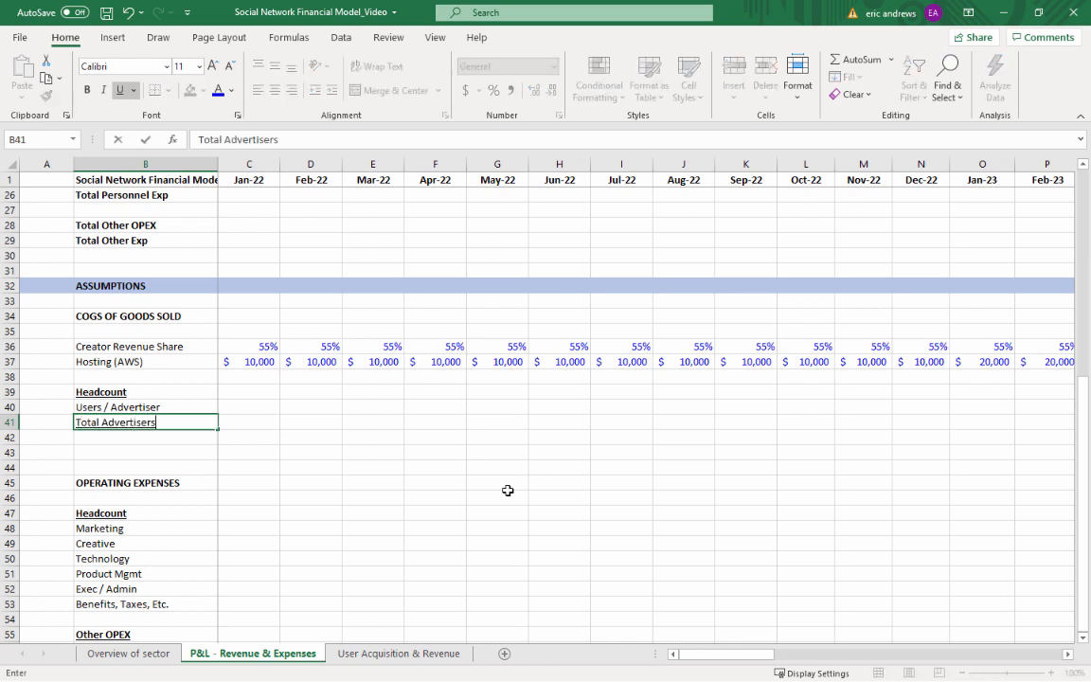
{"action": "key", "text": "ctrl+Return"}
{"action": "key", "text": "shift+space"}
{"action": "key", "text": "shift+Down"}
{"action": "key", "text": "shift+Down"}
{"action": "key", "text": "shift+Down"}
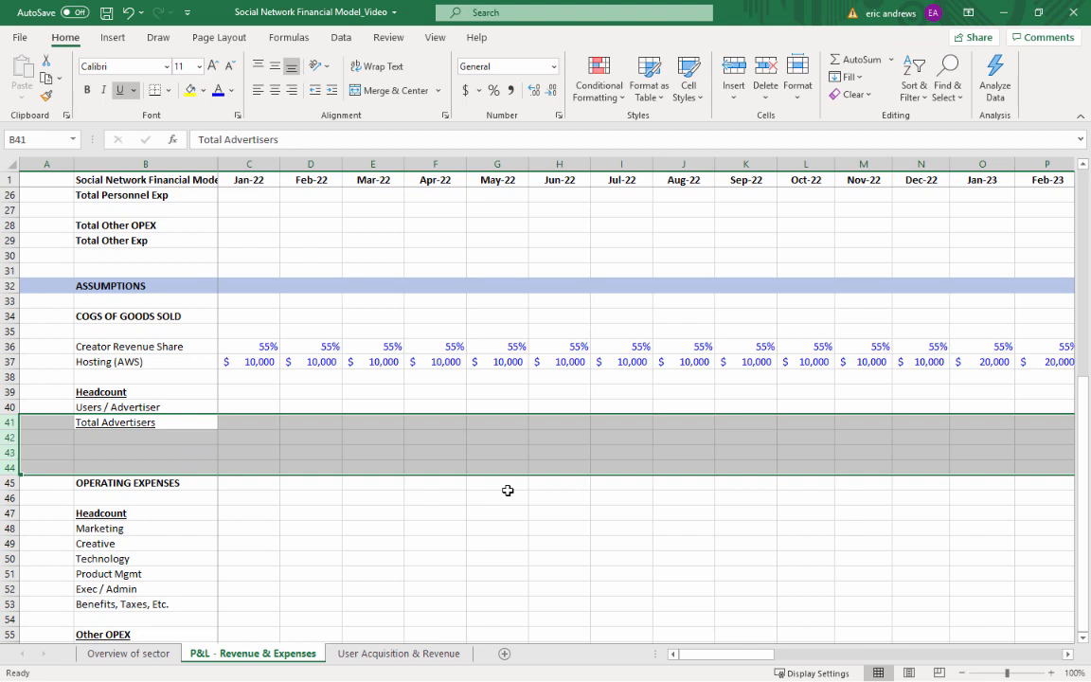
{"action": "key", "text": "ctrl+u"}
Insert one blank row at row 42, directly below Total Advertisers
{"action": "key", "text": "Down"}
{"action": "key", "text": "shift+space"}
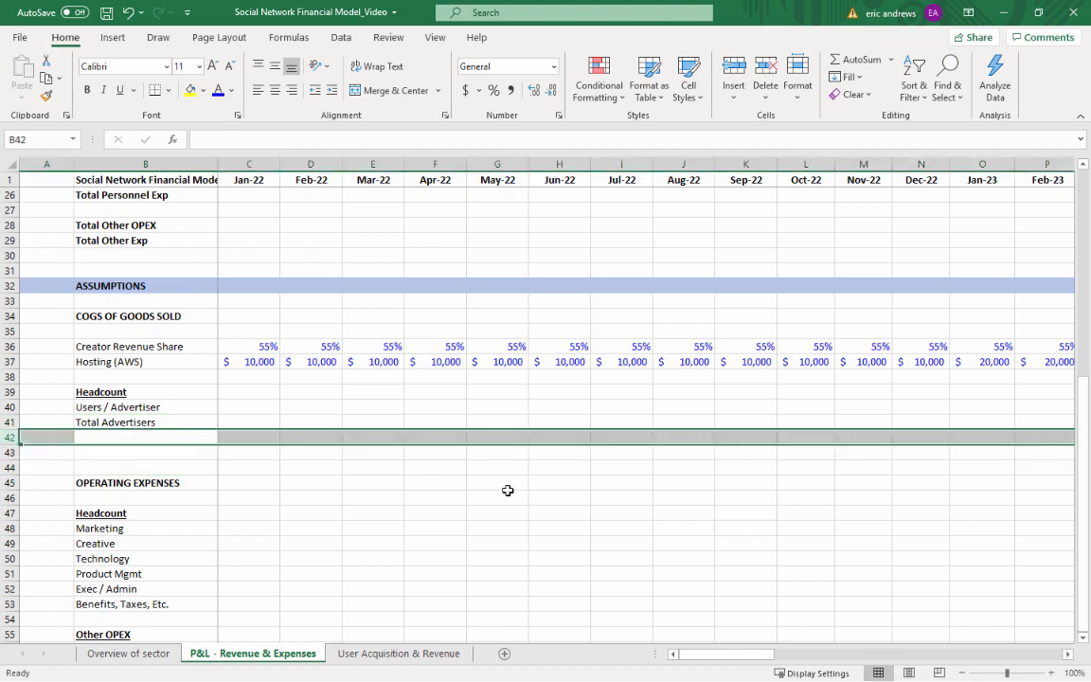
{"action": "key", "text": "alt+h"}
{"action": "key", "text": "i"}
{"action": "key", "text": "r"}
{"action": "key", "text": "Down"}
{"action": "key", "text": "Up"}
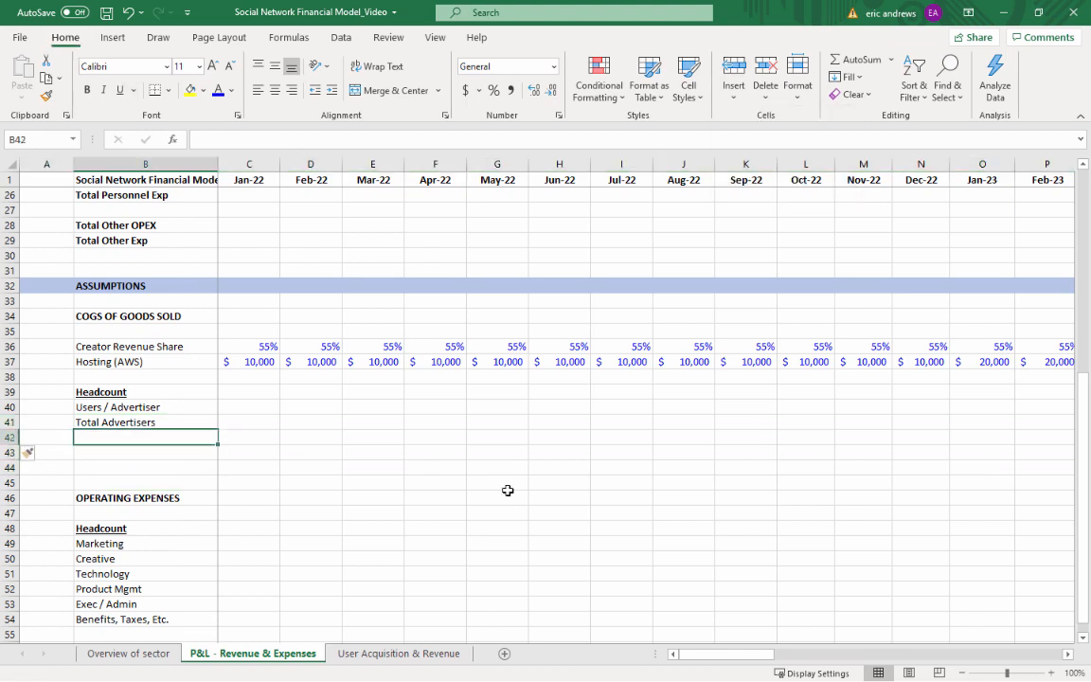
Enter the labels Advertisers / Support Rep in B42 and Customer Support in B43
{"action": "type", "text": "A"}
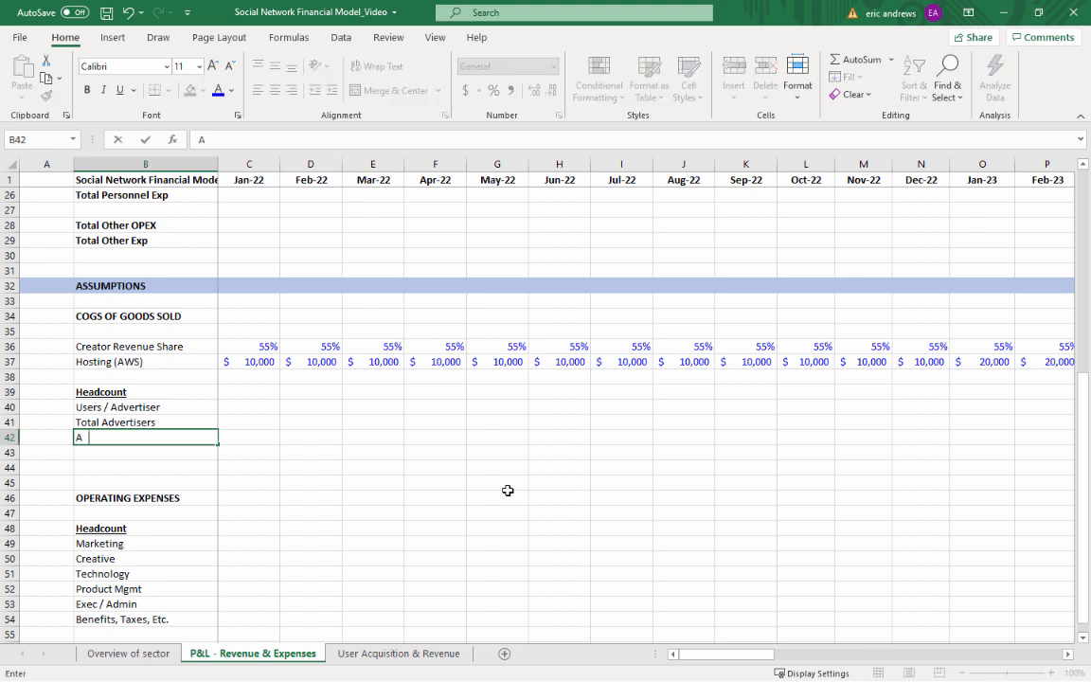
{"action": "type", "text": "dvertisers / Su"}
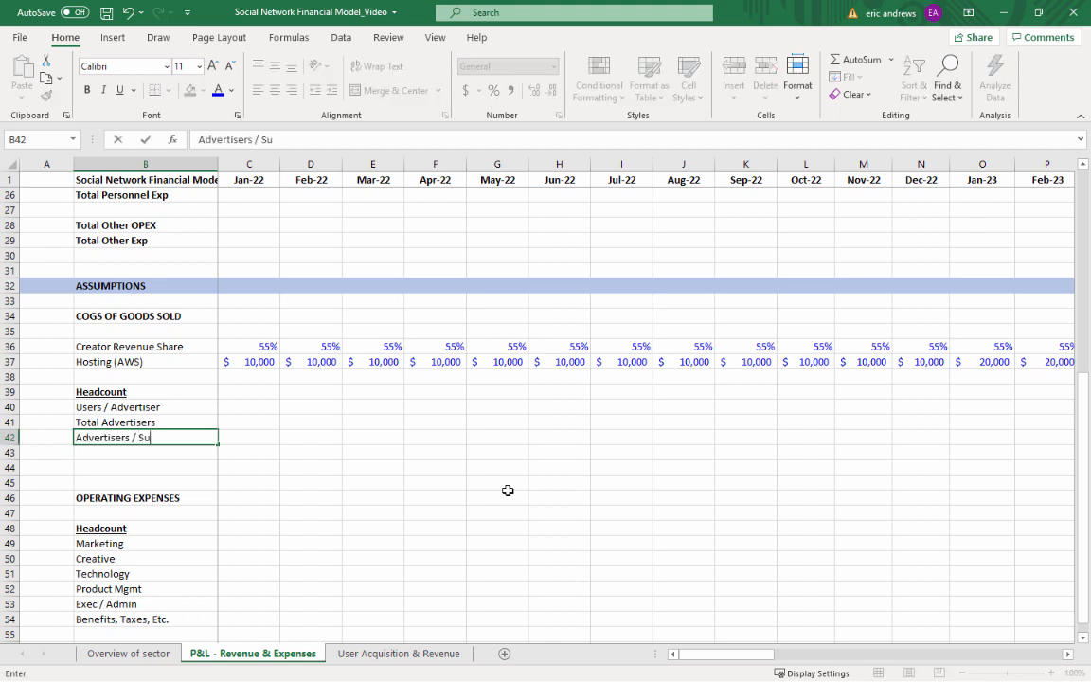
{"action": "type", "text": "pport Rep"}
{"action": "key", "text": "Return"}
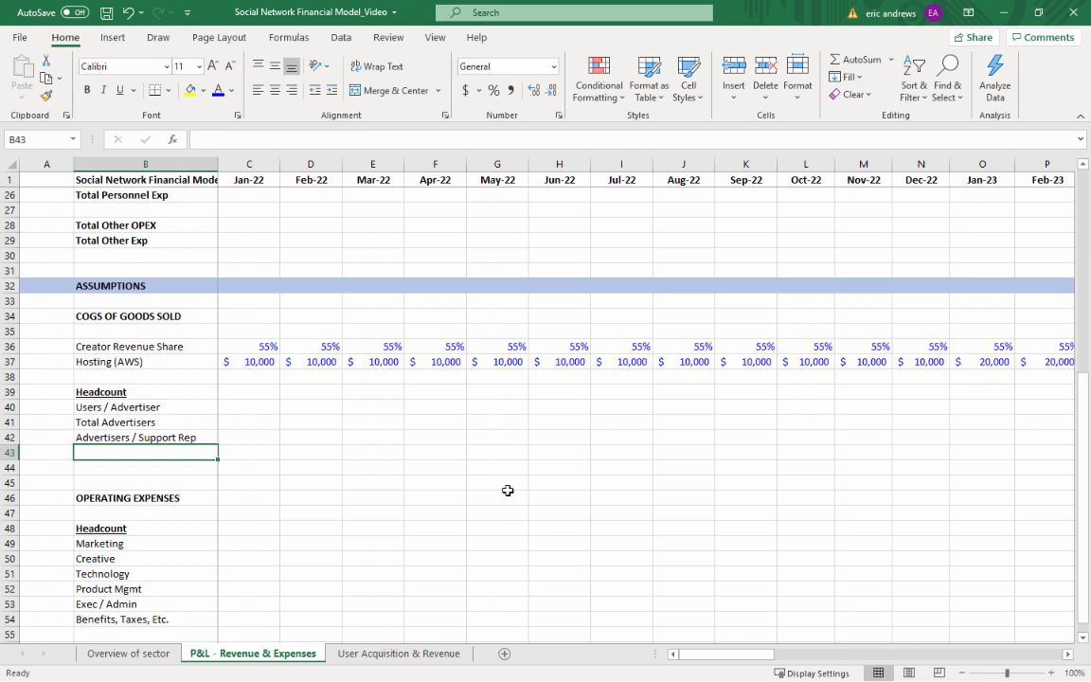
{"action": "type", "text": "Customer S"}
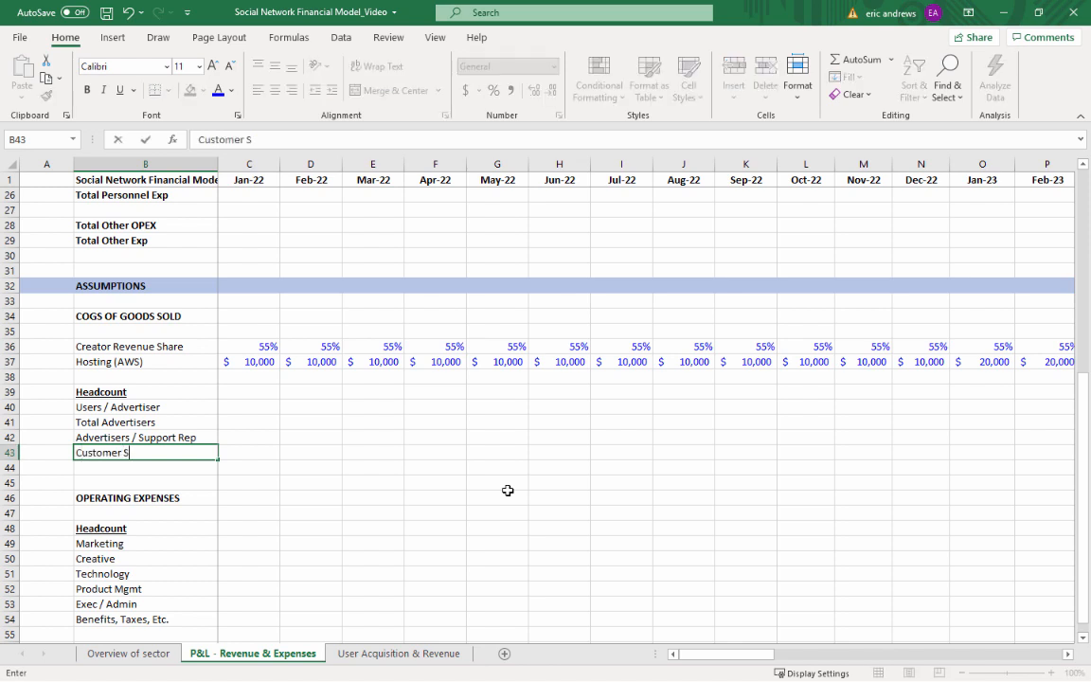
{"action": "type", "text": "upport"}
{"action": "key", "text": "Return"}
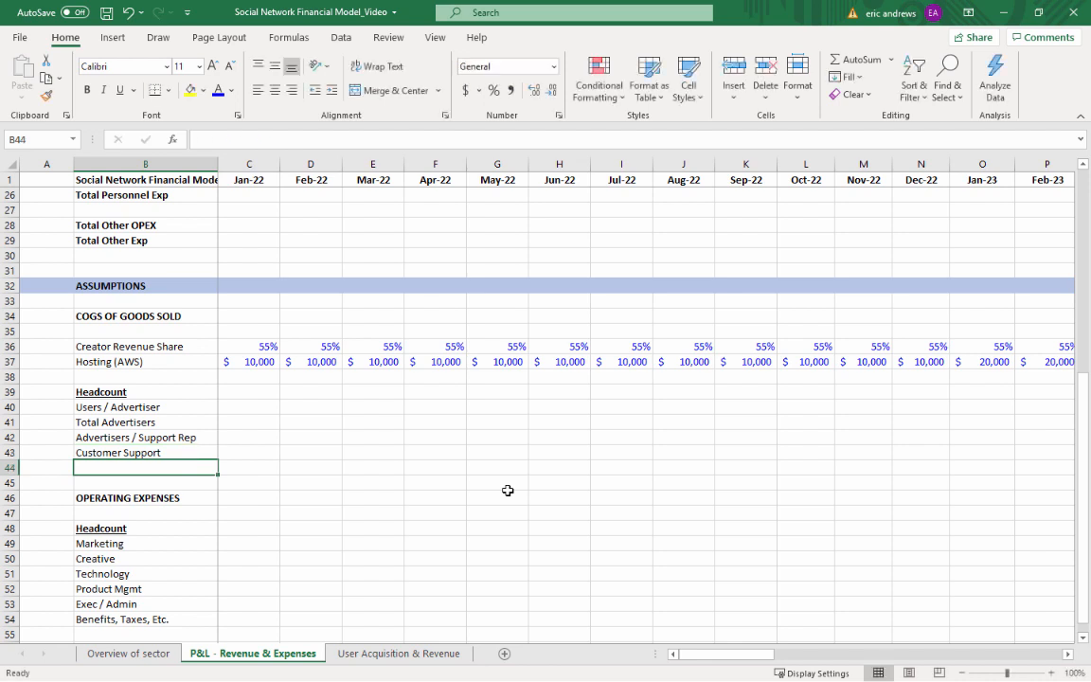
Insert two blank rows at row 44, below the Customer Support line
{"action": "key", "text": "shift+space"}
{"action": "key", "text": "shift+Down"}
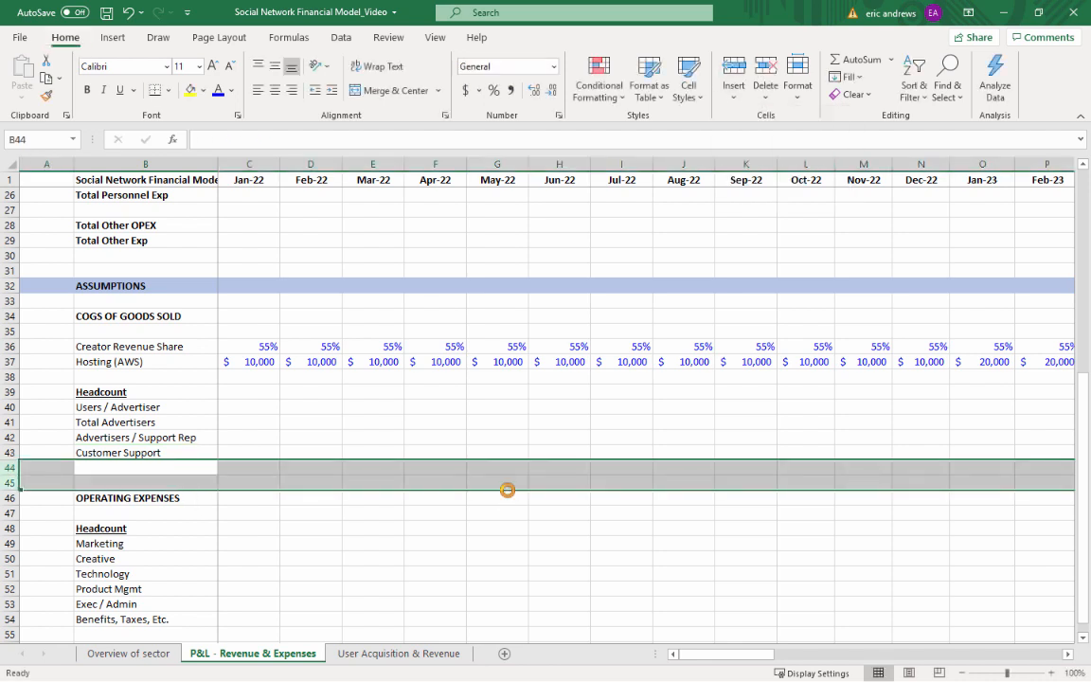
{"action": "key", "text": "ctrl+shift+plus"}
Enter 200000 as the Jan-24 Users / Advertiser assumption in AA40
{"action": "key", "text": "Up"}
{"action": "key", "text": "Up"}
{"action": "key", "text": "Up"}
{"action": "key", "text": "Up"}
{"action": "key", "text": "Right"}
{"action": "key", "text": "Right"}
{"action": "key", "text": "Right"}
{"action": "key", "text": "Right"}
{"action": "key", "text": "Right"}
{"action": "key", "text": "Right"}
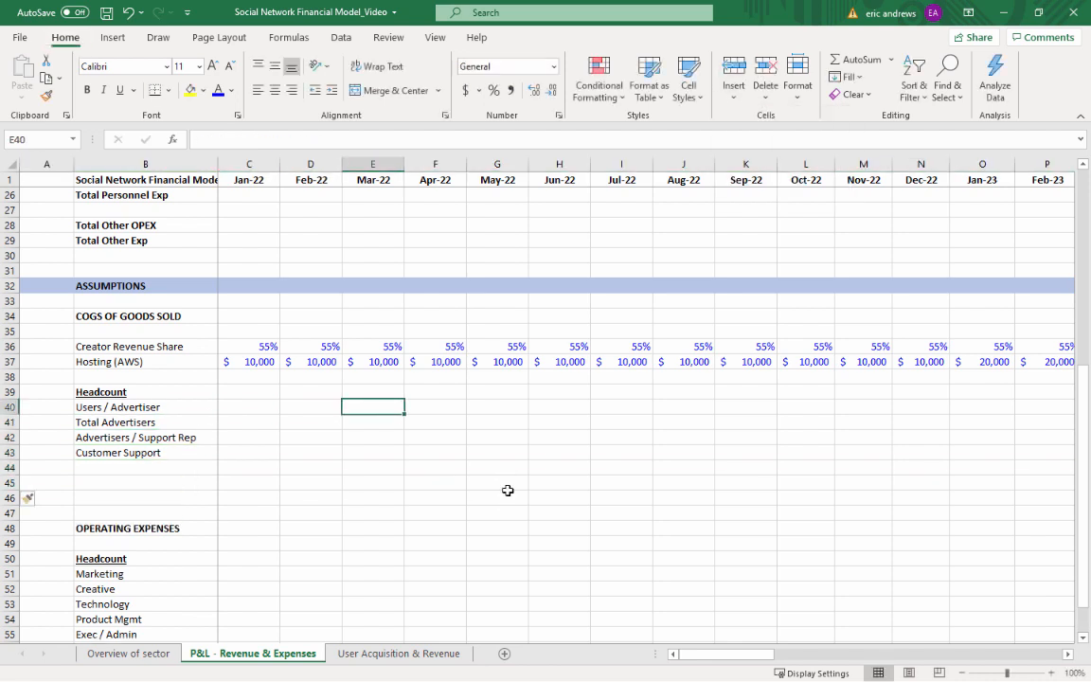
{"action": "key", "text": "Right"}
{"action": "key", "text": "Right"}
{"action": "key", "text": "Right"}
{"action": "key", "text": "Right"}
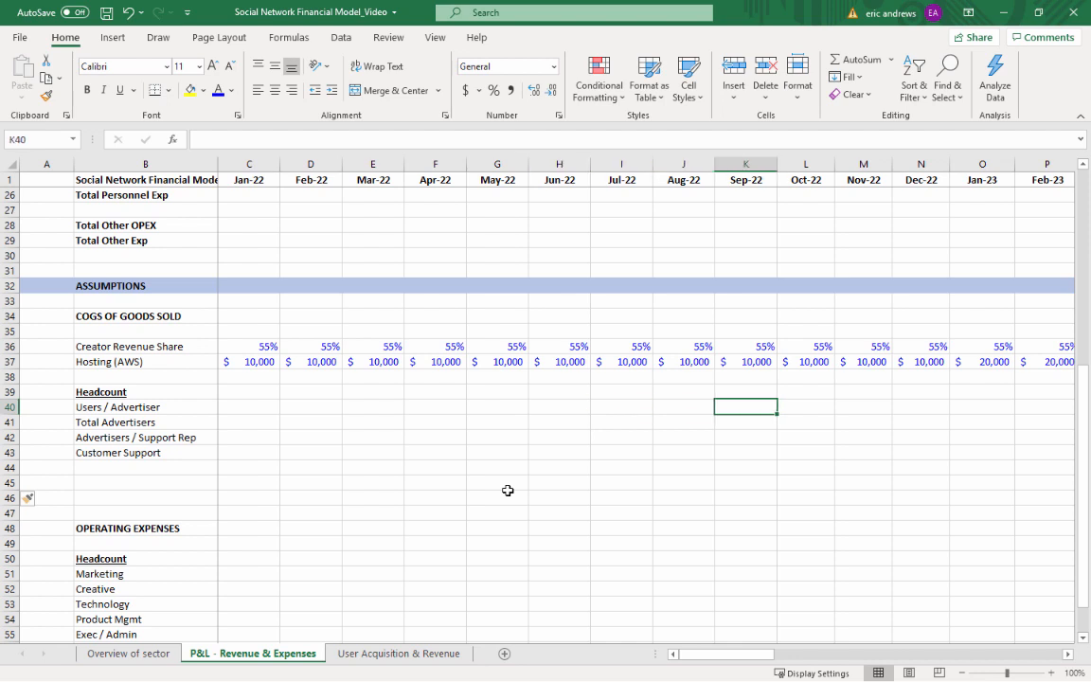
{"action": "key", "text": "Right"}
{"action": "key", "text": "Right"}
{"action": "key", "text": "Right"}
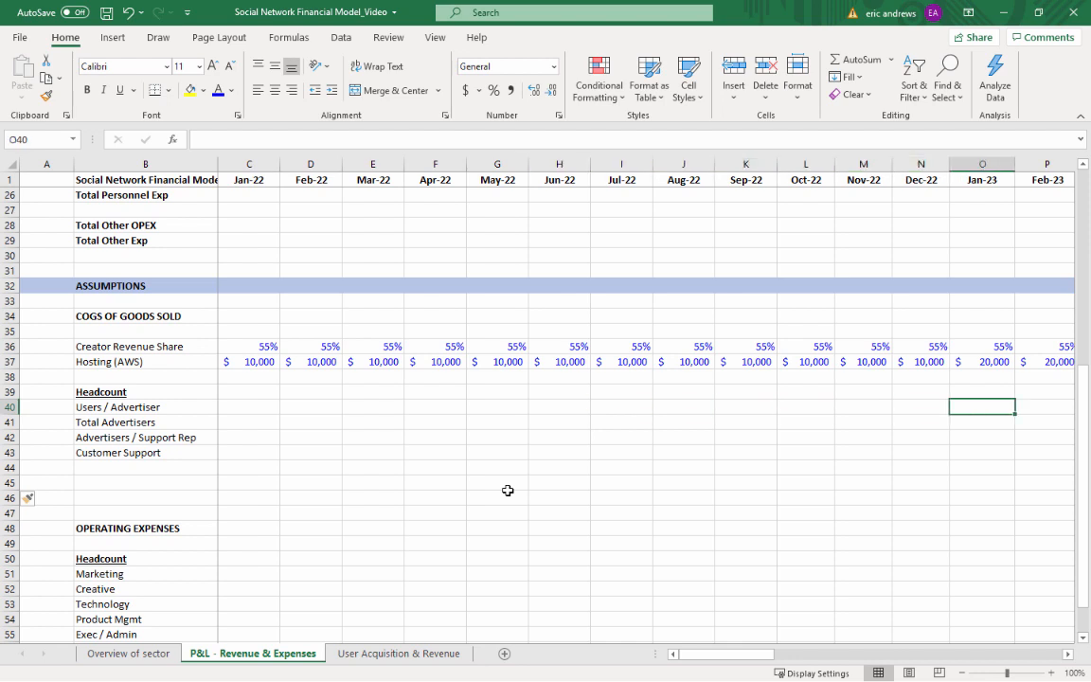
{"action": "key", "text": "Right"}
{"action": "key", "text": "Right"}
{"action": "key", "text": "Right"}
{"action": "key", "text": "Right"}
{"action": "key", "text": "Right"}
{"action": "key", "text": "Right"}
{"action": "key", "text": "Right"}
{"action": "key", "text": "Right"}
{"action": "key", "text": "Right"}
{"action": "key", "text": "Right"}
{"action": "key", "text": "Right"}
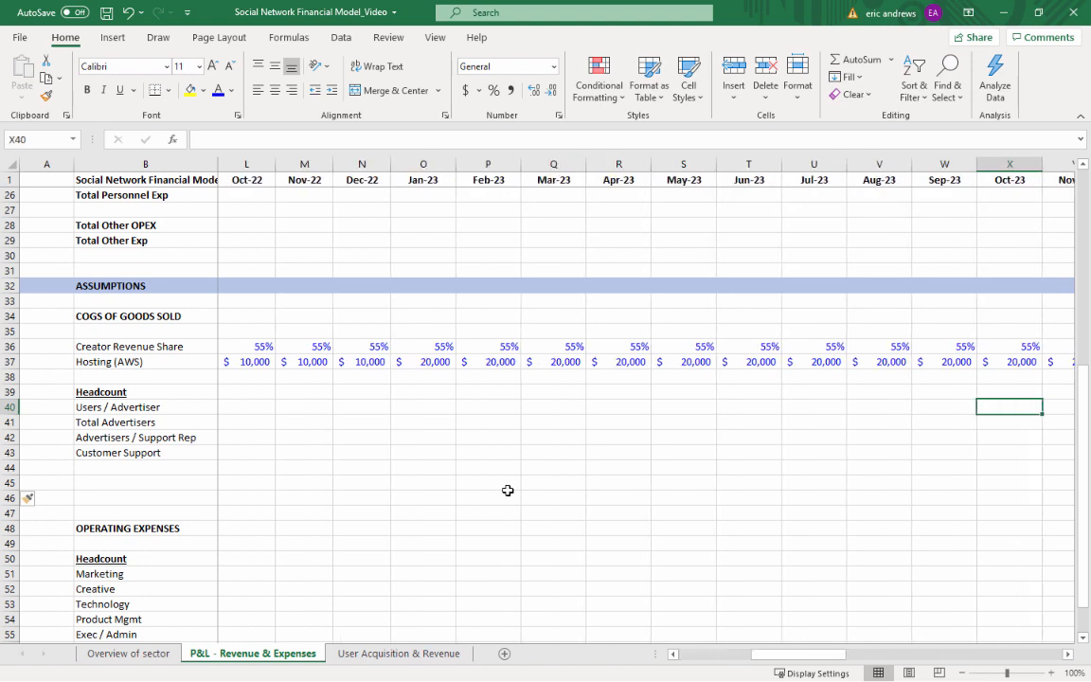
{"action": "key", "text": "Right"}
{"action": "key", "text": "Right"}
{"action": "key", "text": "Right"}
{"action": "key", "text": "Left"}
{"action": "key", "text": "Left"}
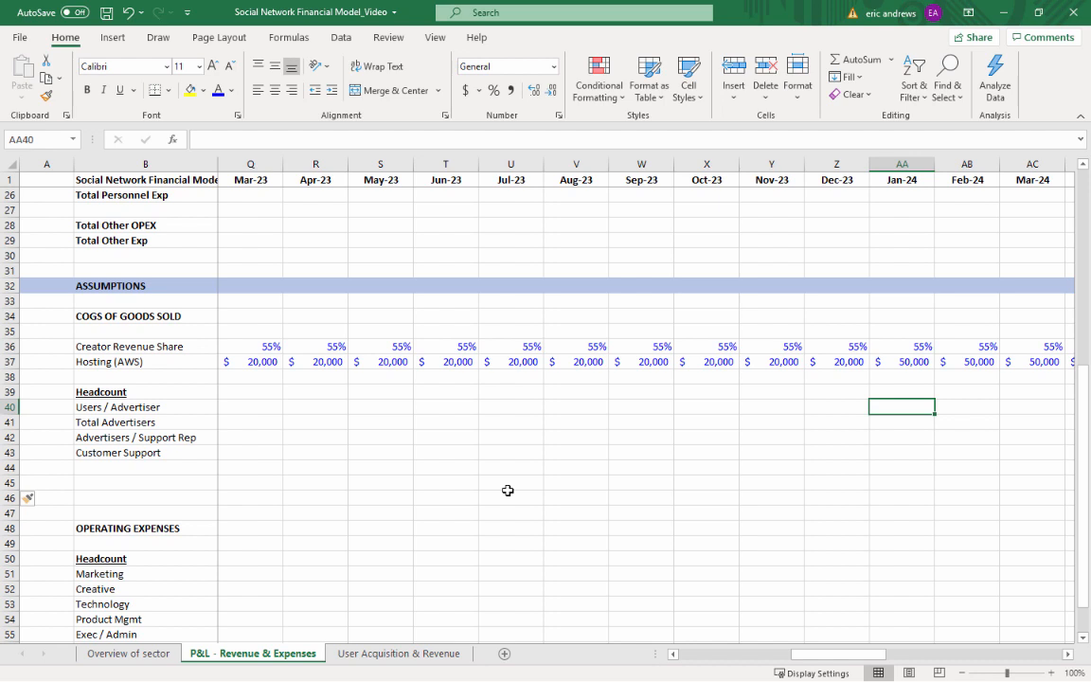
{"action": "type", "text": "200000"}
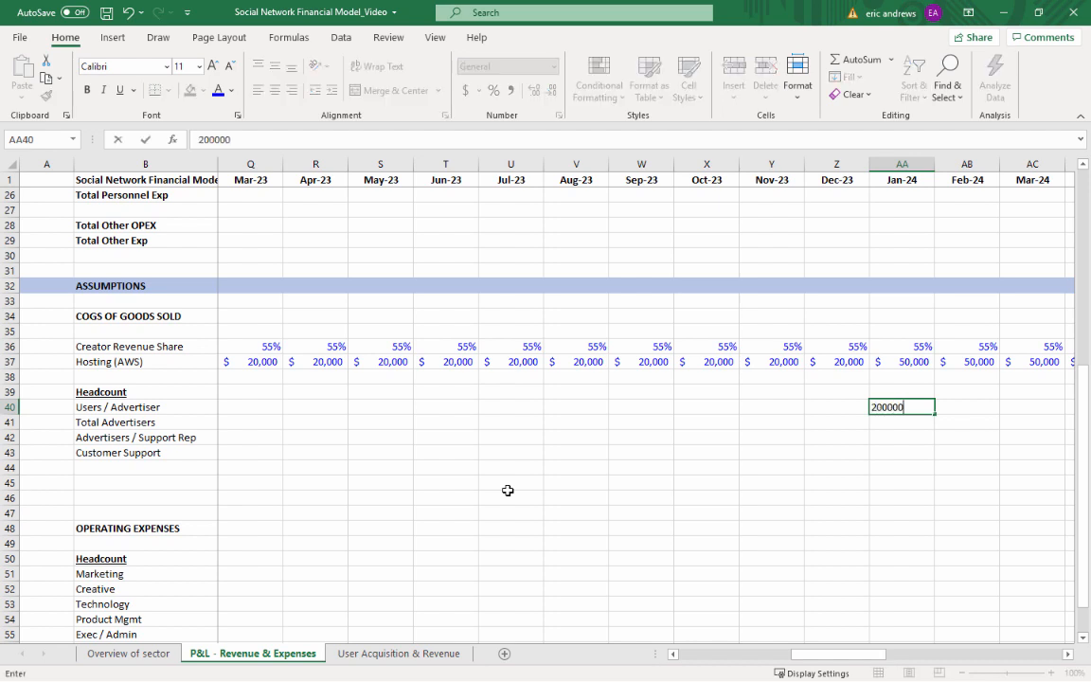
{"action": "key", "text": "ctrl+Return"}
Correct the Jan-24 Users / Advertiser value in AA40 to 20000 and format it with a thousands separator and no decimals
{"action": "left_click", "coordinate": [221, 140]}
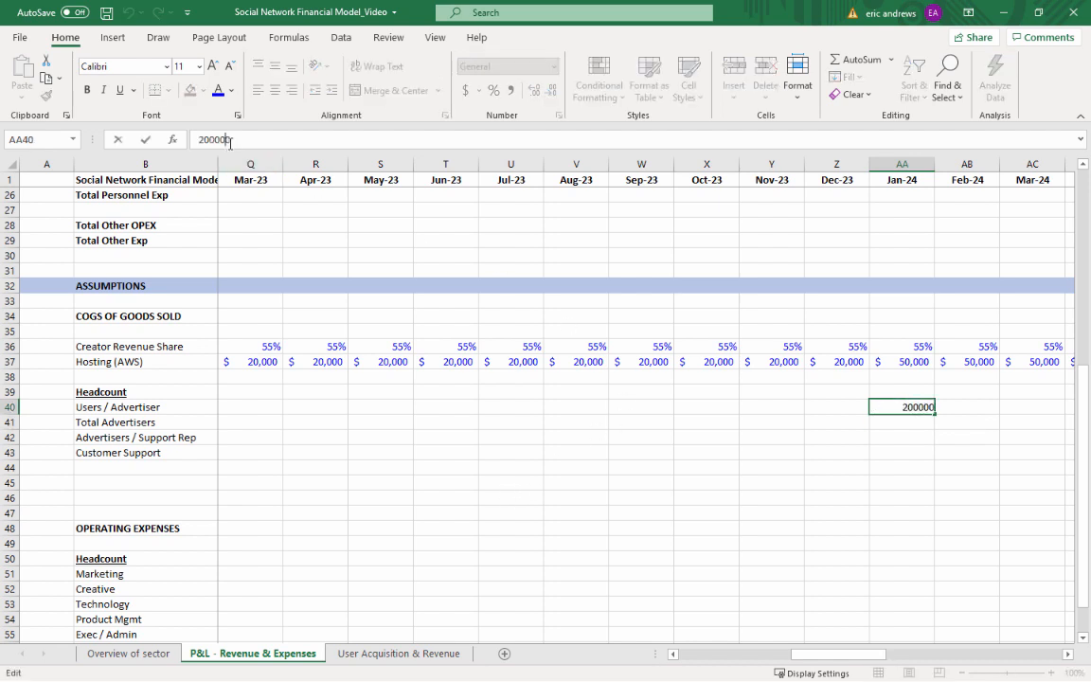
{"action": "key", "text": "BackSpace"}
{"action": "key", "text": "Return"}
{"action": "key", "text": "Up"}
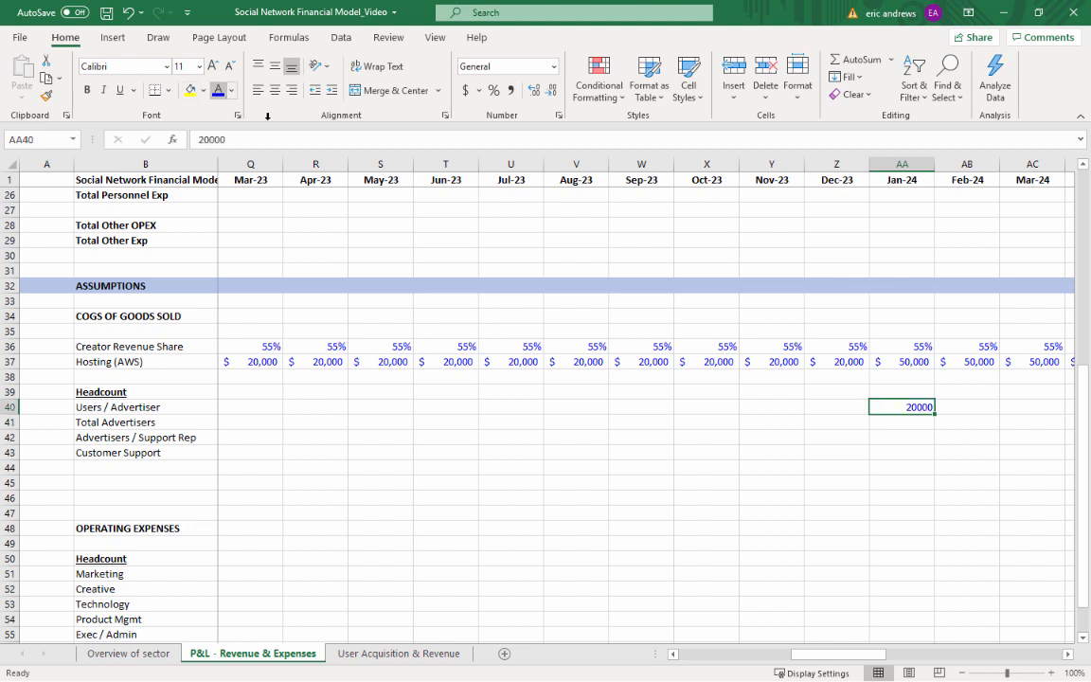
{"action": "left_click", "coordinate": [512, 90]}
{"action": "left_click", "coordinate": [550, 90]}
{"action": "left_click", "coordinate": [550, 90]}
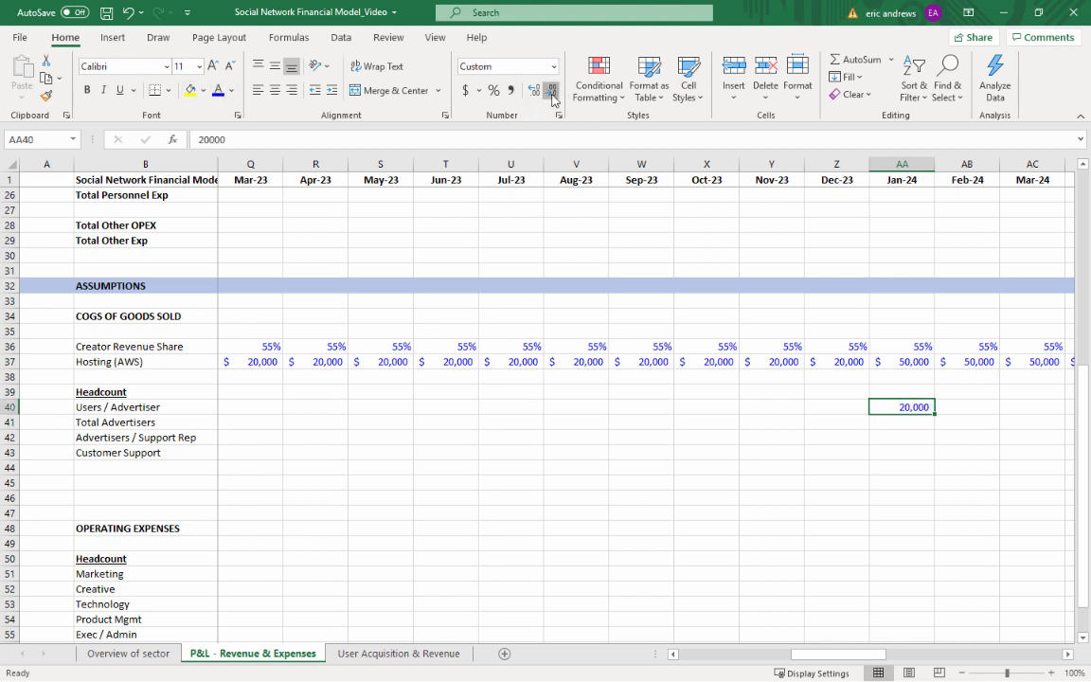
Enter 20 as the Jan-24 Advertisers / Support Rep assumption in AA42
{"action": "left_click", "coordinate": [915, 428]}
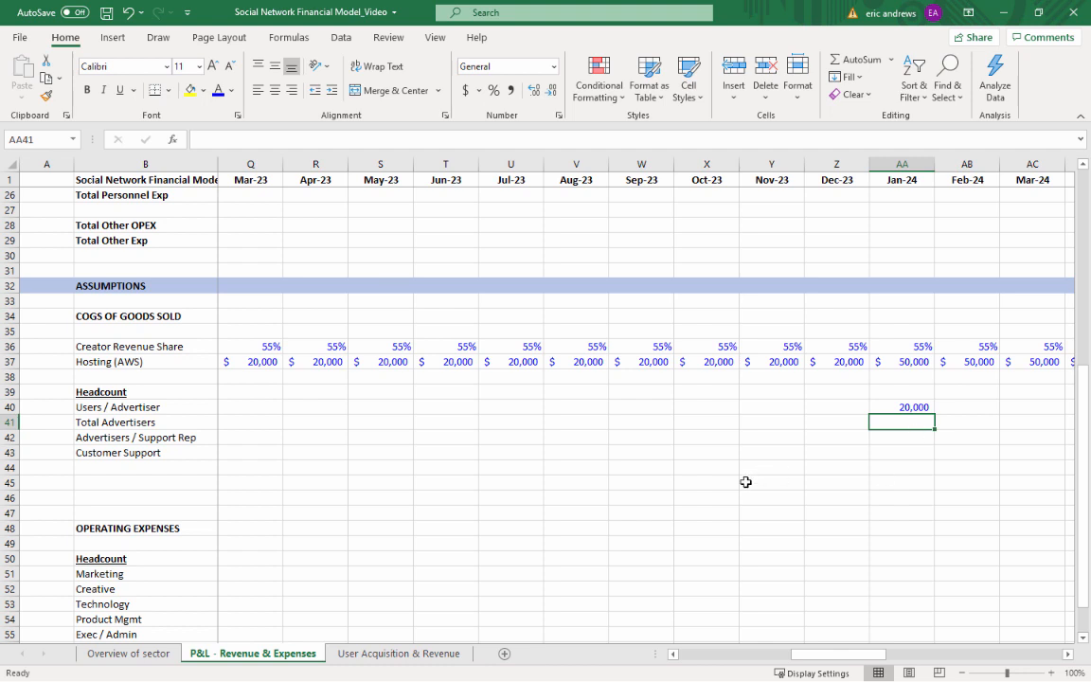
{"action": "left_click", "coordinate": [896, 437]}
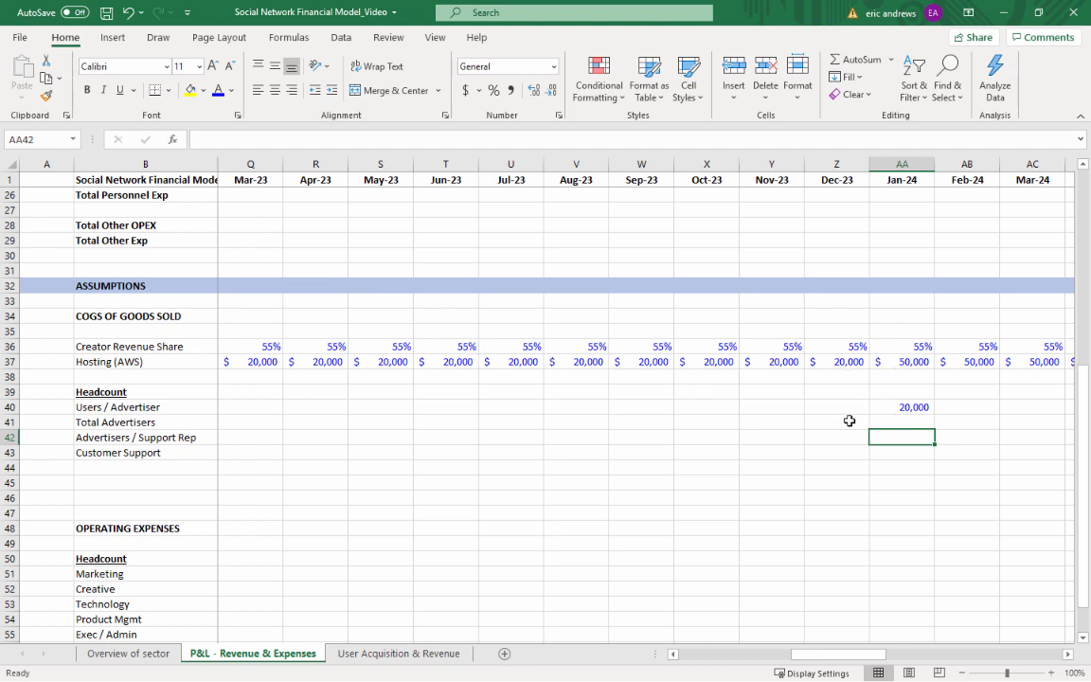
{"action": "type", "text": "20"}
{"action": "key", "text": "ctrl+Return"}
Copy only the blue number formatting of AA40 onto the Advertisers / Support Rep value in AA42
{"action": "key", "text": "Up"}
{"action": "key", "text": "Up"}
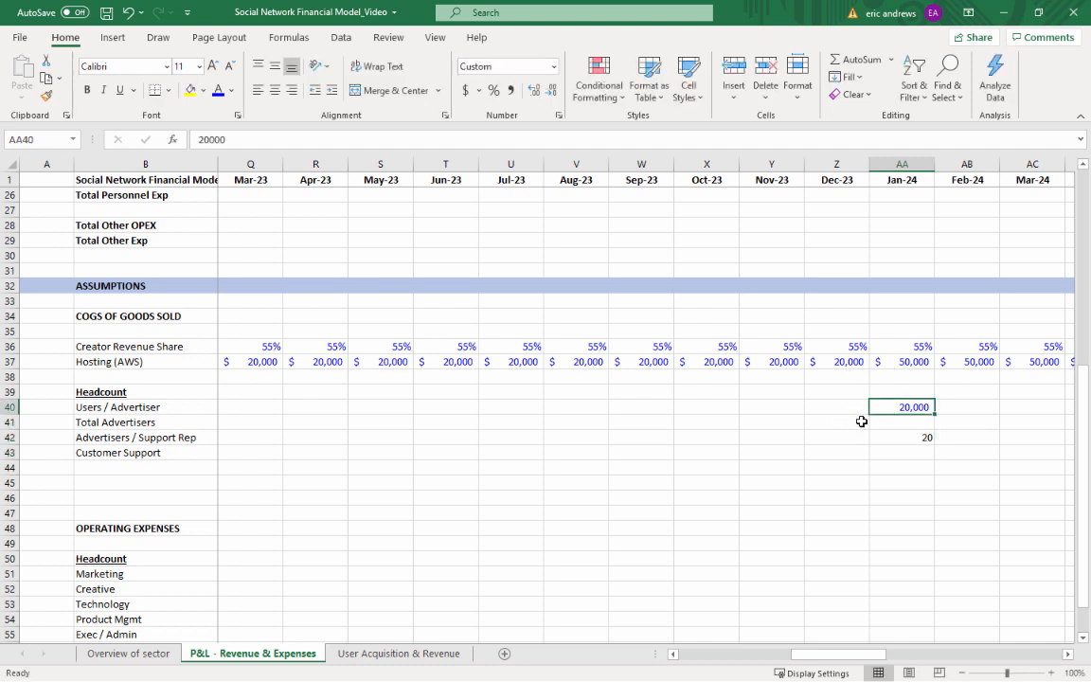
{"action": "key", "text": "ctrl+c"}
{"action": "key", "text": "Down"}
{"action": "key", "text": "Down"}
{"action": "key", "text": "ctrl+v"}
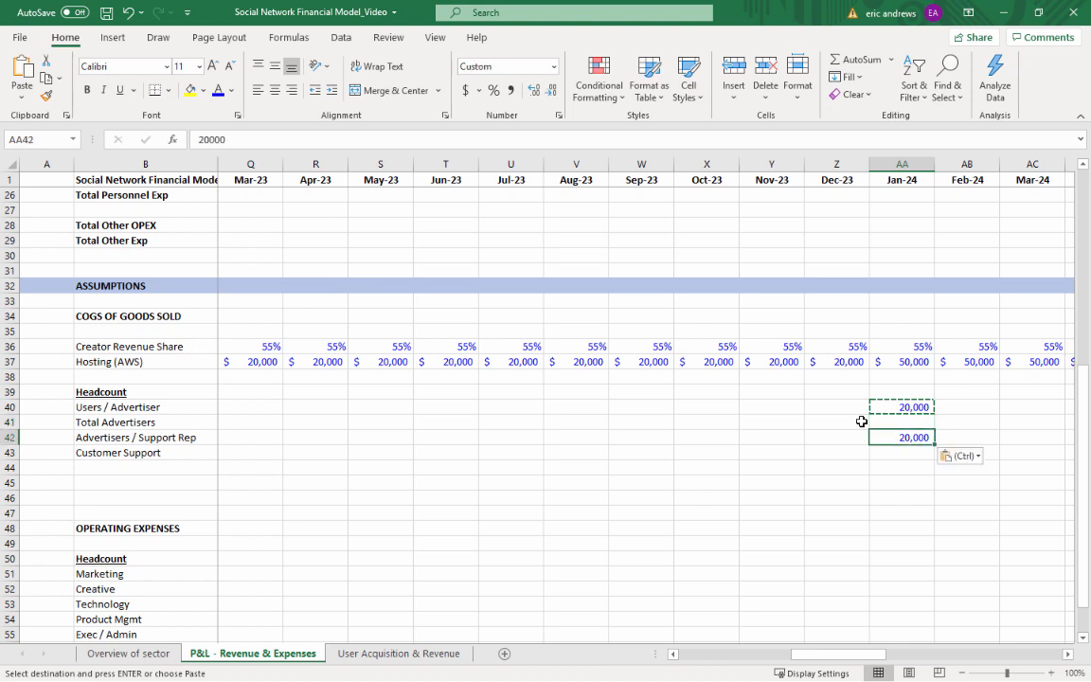
{"action": "key", "text": "ctrl+z"}
Enter =ROUND(AA7,AA40) as the Jan-24 Total Advertisers formula in AA41, referencing Monthly Active Users and Users / Advertiser
{"action": "key", "text": "Up"}
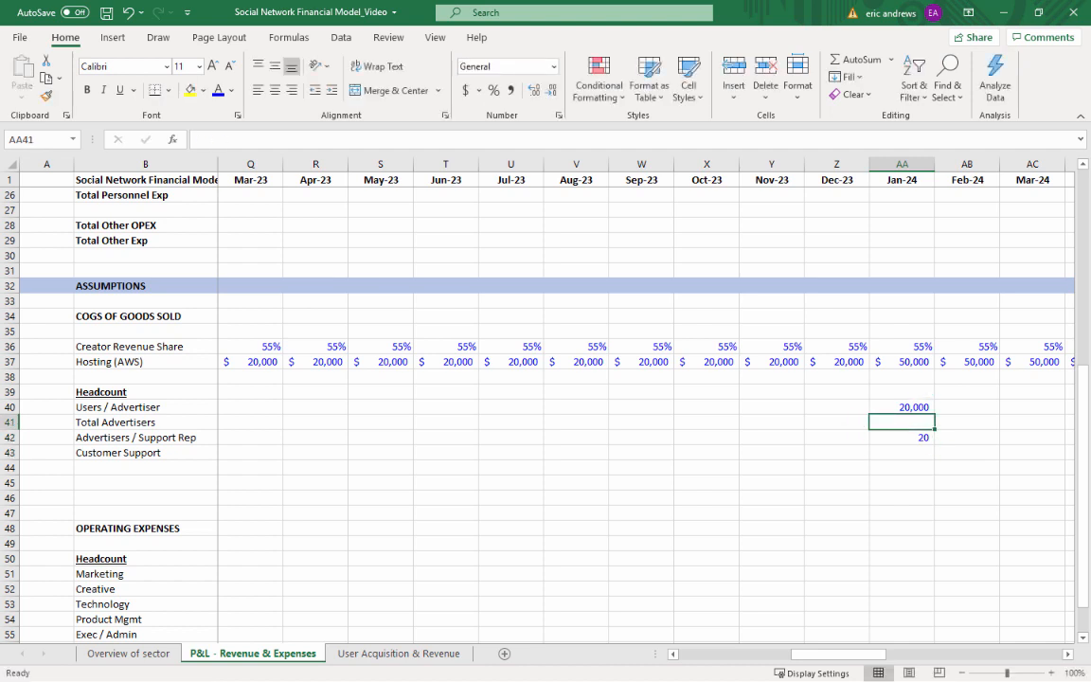
{"action": "type", "text": "=ROUNDU"}
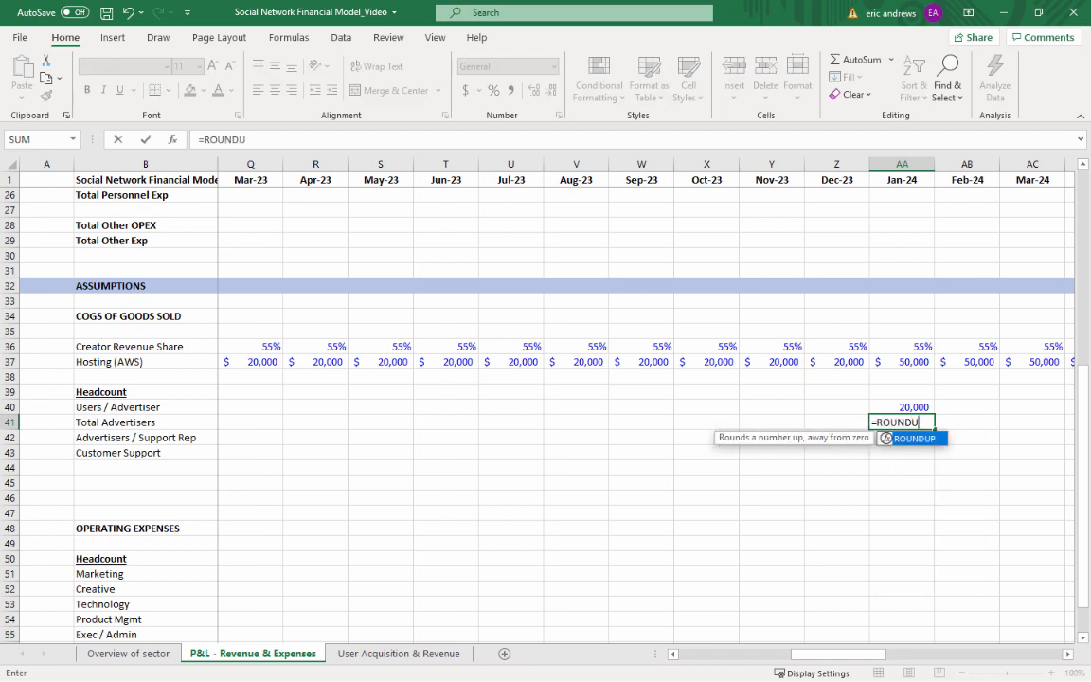
{"action": "key", "text": "BackSpace"}
{"action": "type", "text": "("}
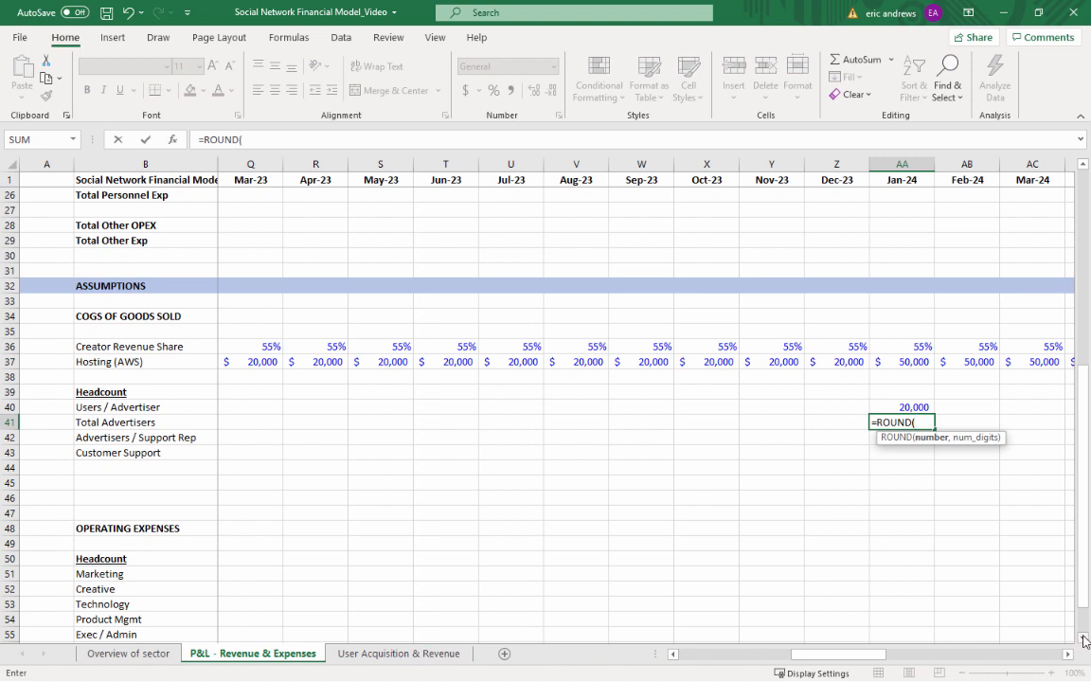
{"action": "scroll", "coordinate": [900, 359], "scroll_direction": "up", "scroll_amount": 8}
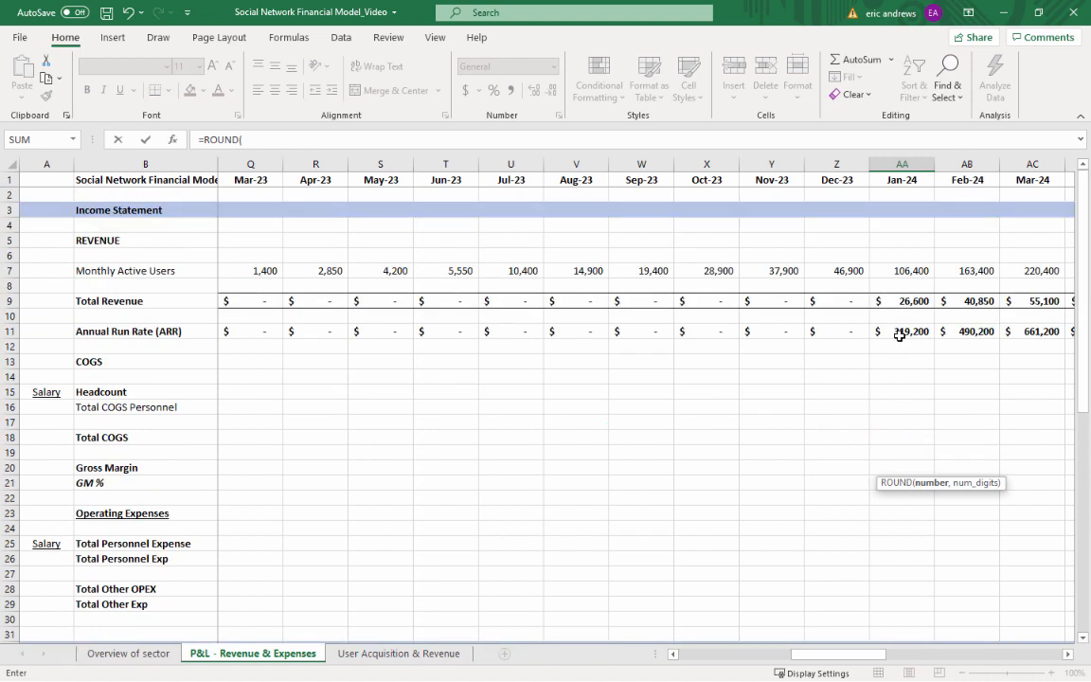
{"action": "left_click", "coordinate": [901, 258]}
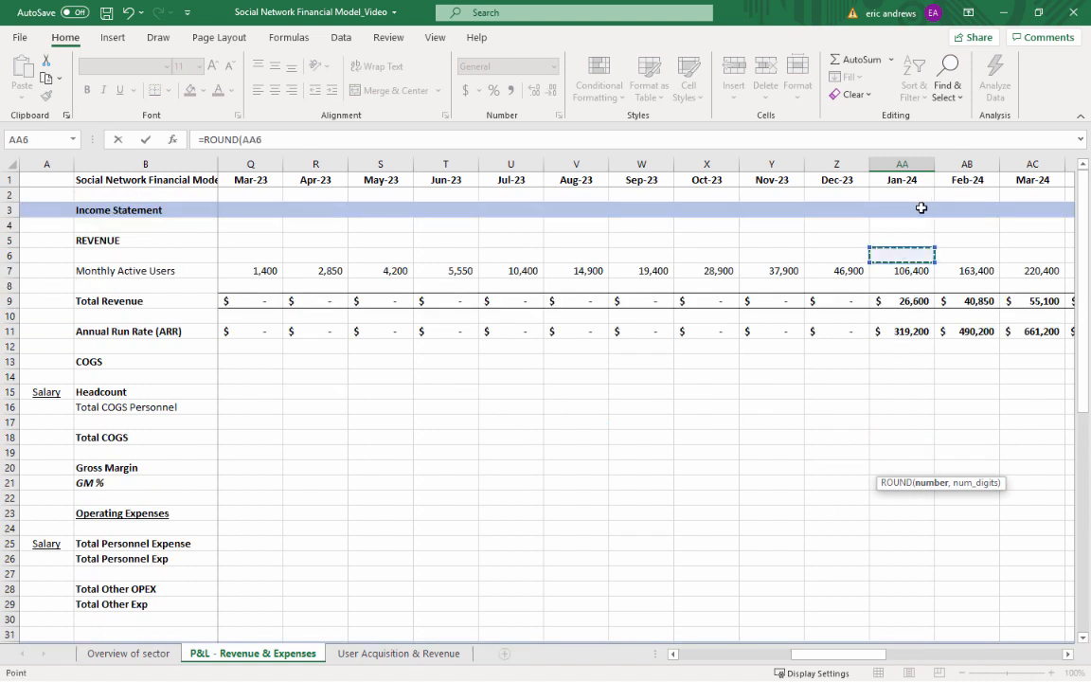
{"action": "left_click", "coordinate": [901, 270]}
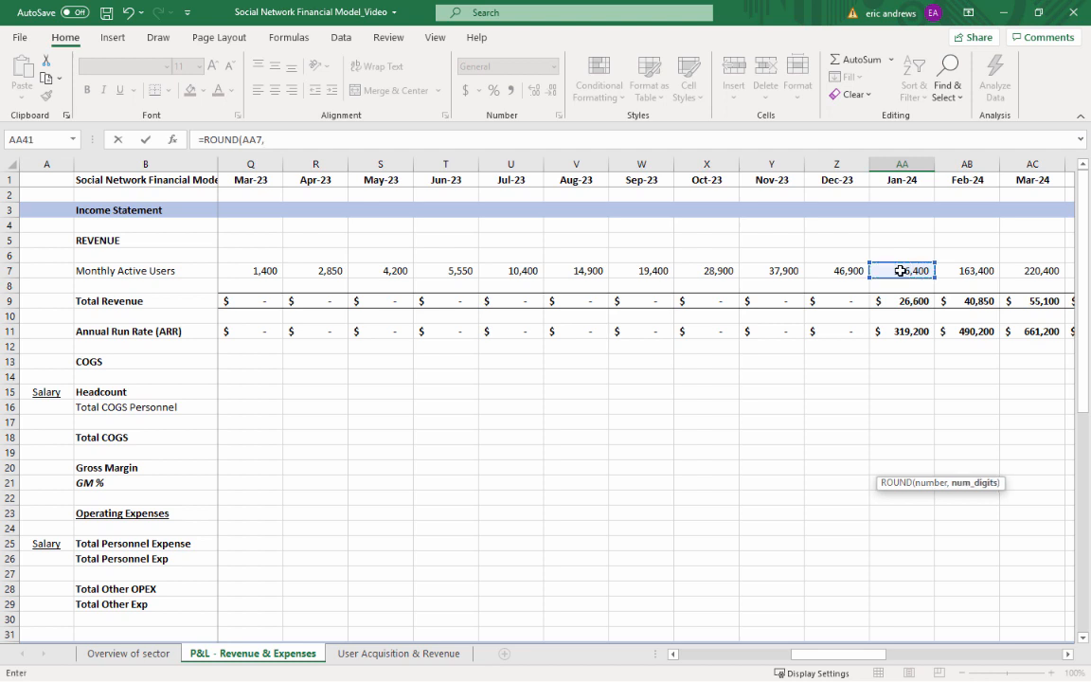
{"action": "type", "text": ","}
{"action": "key", "text": "Down"}
{"action": "key", "text": "Down"}
{"action": "key", "text": "Down"}
{"action": "key", "text": "Up"}
{"action": "key", "text": "Up"}
{"action": "key", "text": "Up"}
{"action": "key", "text": "Up"}
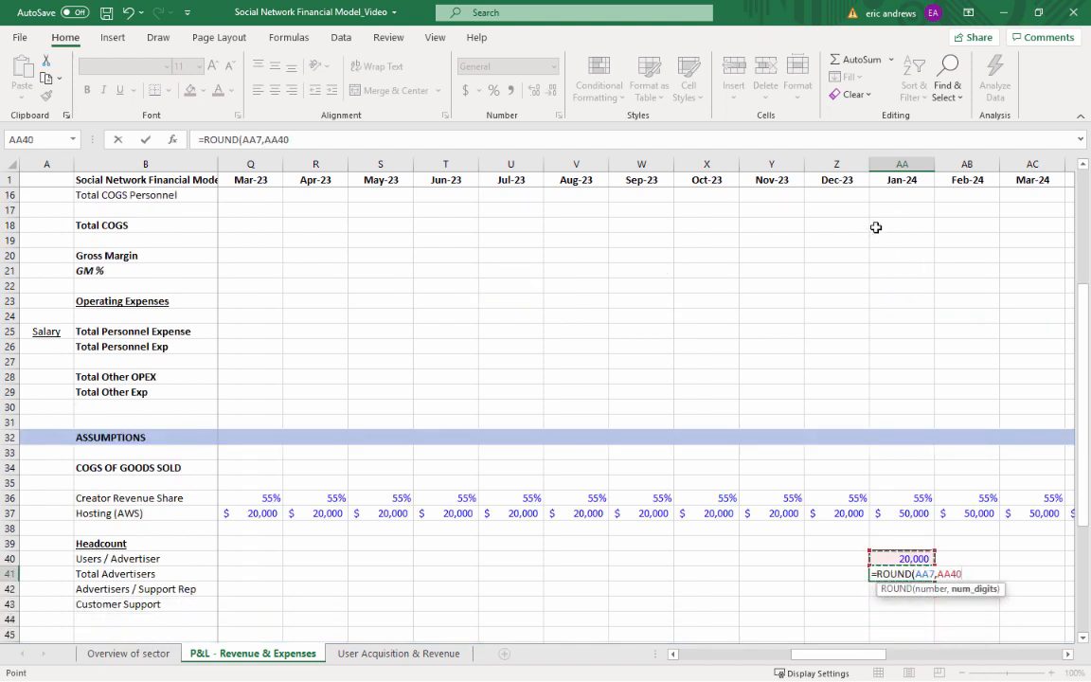
{"action": "type", "text": ")"}
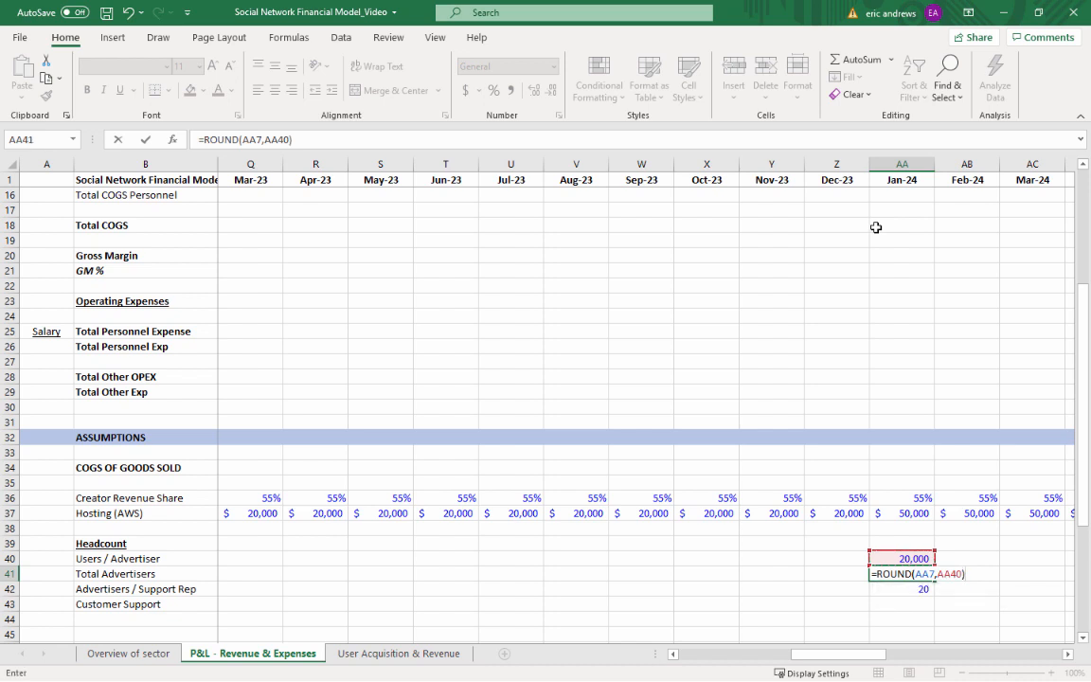
{"action": "key", "text": "ctrl+Return"}
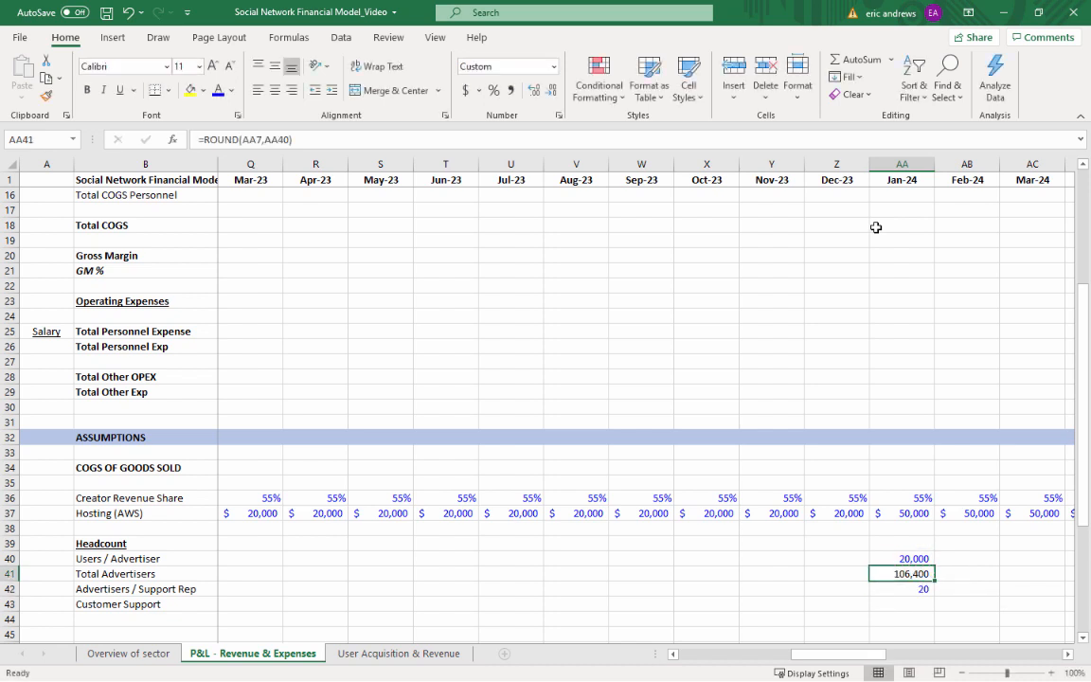
Correct the Total Advertisers formula in AA41 to =ROUND(AA7/AA40,0)
{"action": "left_click", "coordinate": [242, 139]}
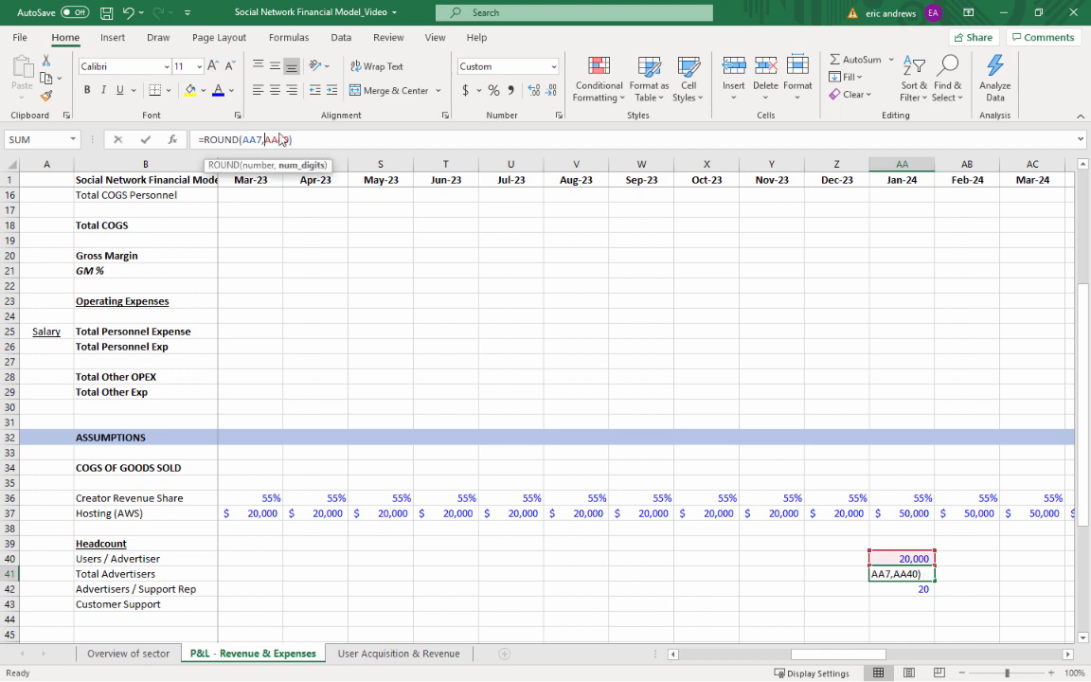
{"action": "key", "text": "BackSpace"}
{"action": "type", "text": "/"}
{"action": "left_click", "coordinate": [325, 141]}
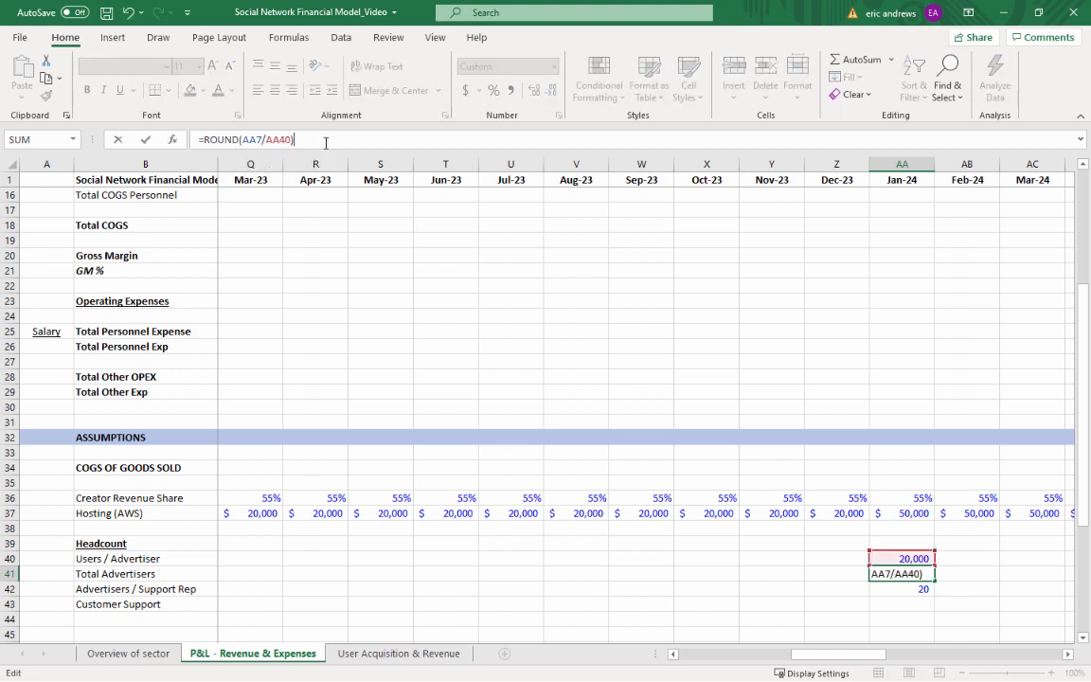
{"action": "key", "text": "BackSpace"}
{"action": "type", "text": ","}
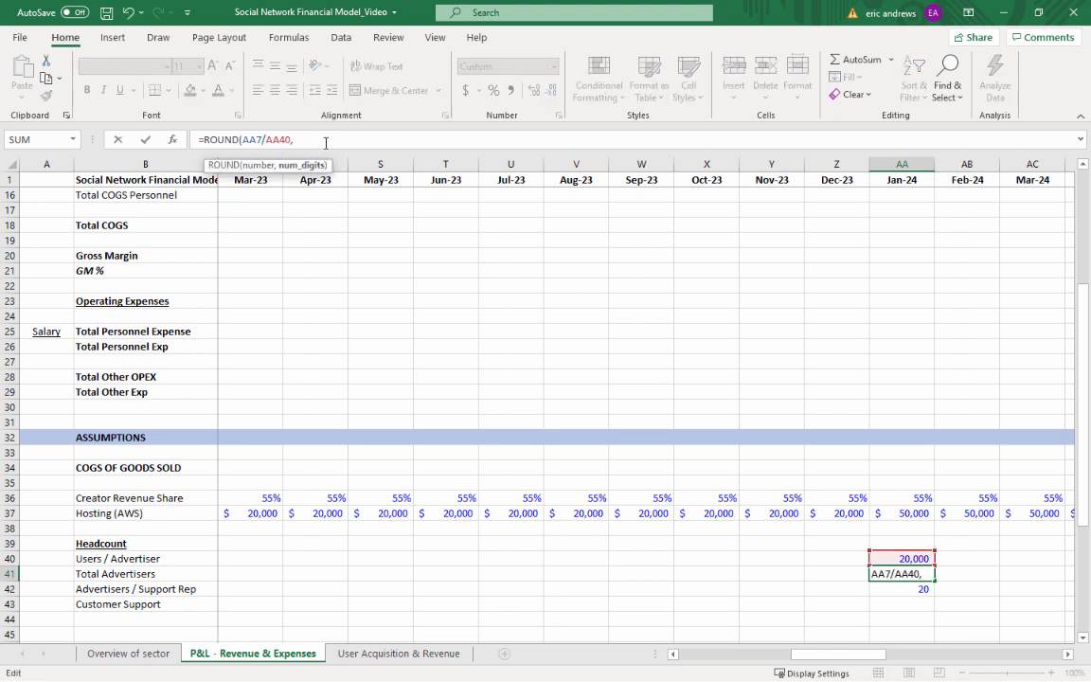
{"action": "type", "text": "0"}
{"action": "key", "text": "ctrl+Return"}
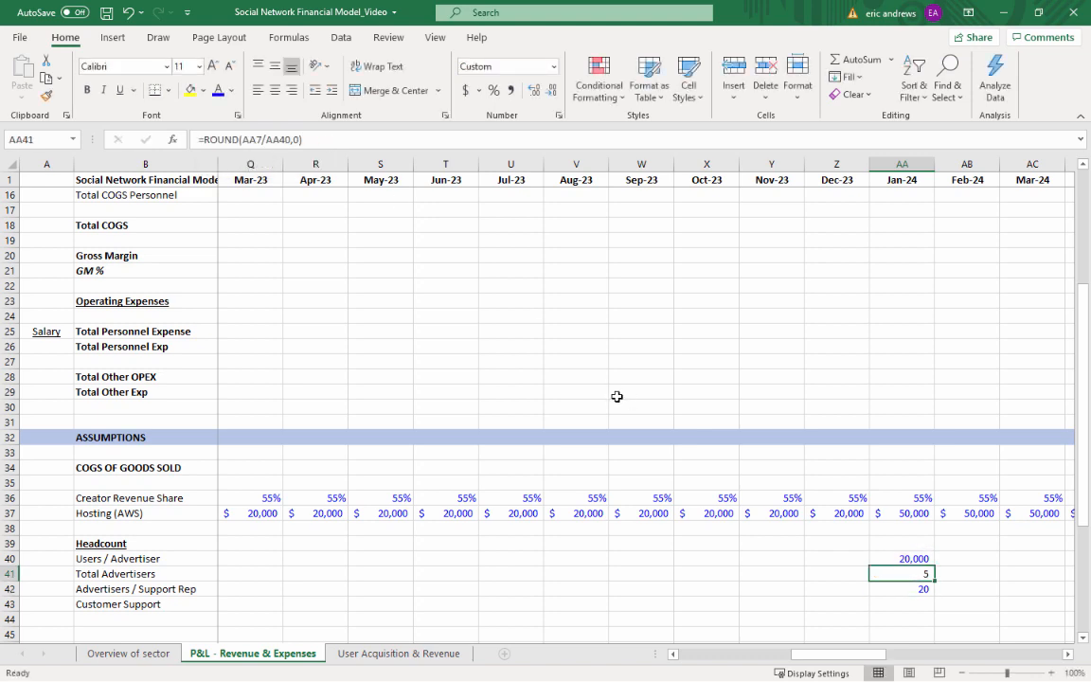
Check the Jan-24 Total Advertisers result against Monthly Active Users and the headcount assumptions in AA40 and AA42
{"action": "scroll", "coordinate": [808, 397], "scroll_direction": "down", "scroll_amount": 2}
{"action": "scroll", "coordinate": [910, 458], "scroll_direction": "up", "scroll_amount": 7}
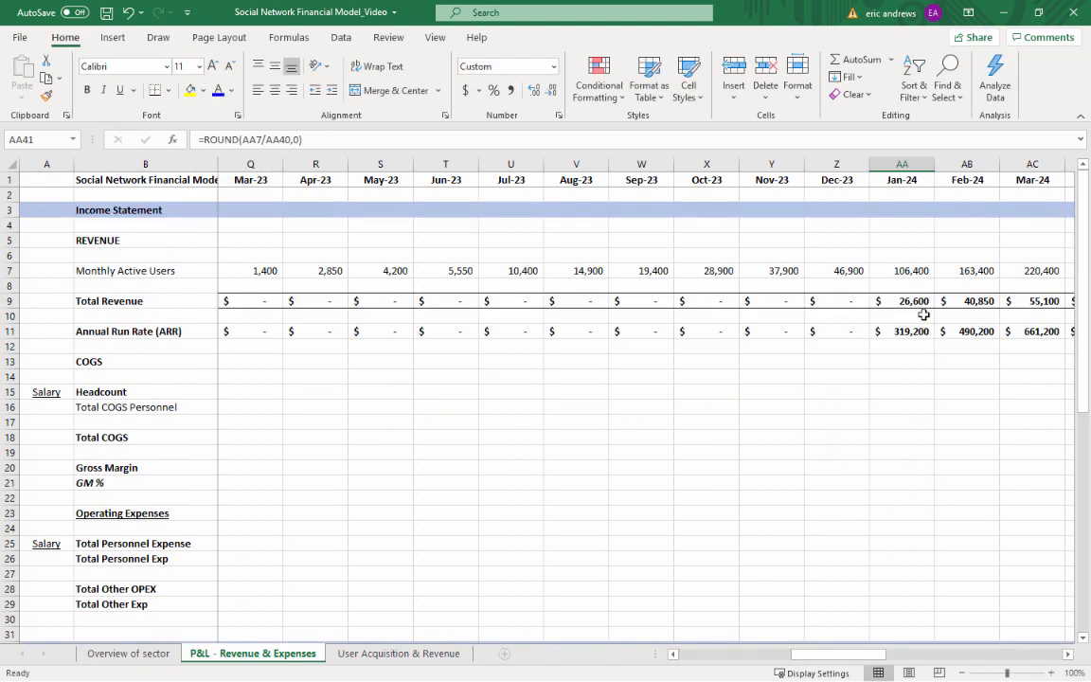
{"action": "scroll", "coordinate": [907, 398], "scroll_direction": "down", "scroll_amount": 17}
{"action": "scroll", "coordinate": [907, 518], "scroll_direction": "up", "scroll_amount": 9}
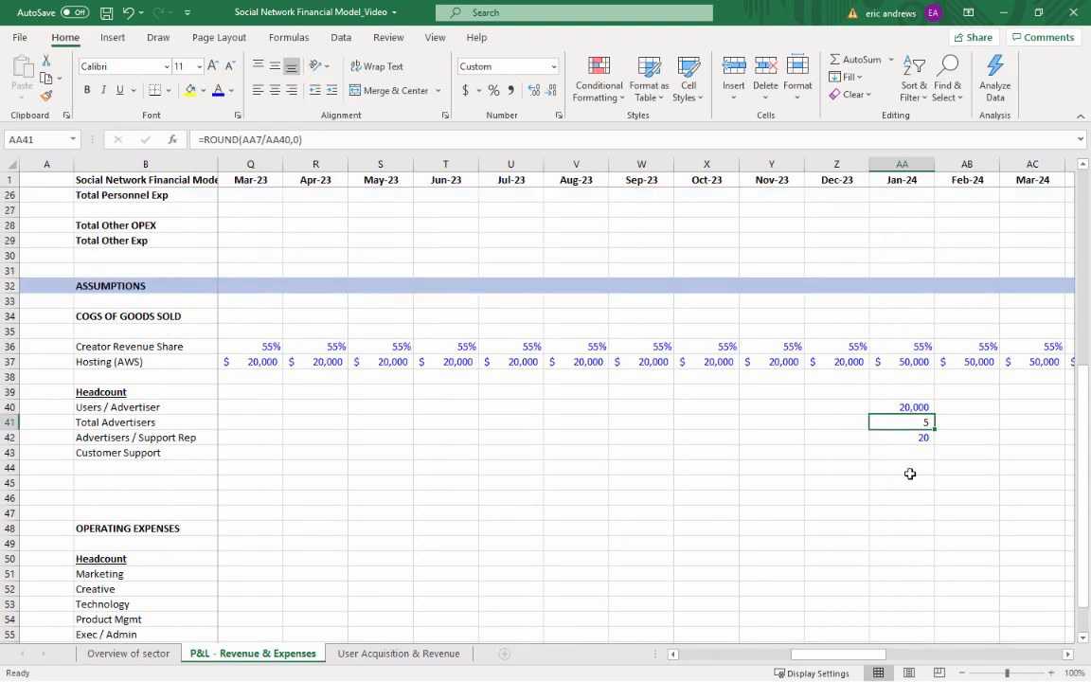
{"action": "left_click", "coordinate": [904, 408]}
{"action": "left_click", "coordinate": [902, 420]}
{"action": "left_click", "coordinate": [926, 439]}
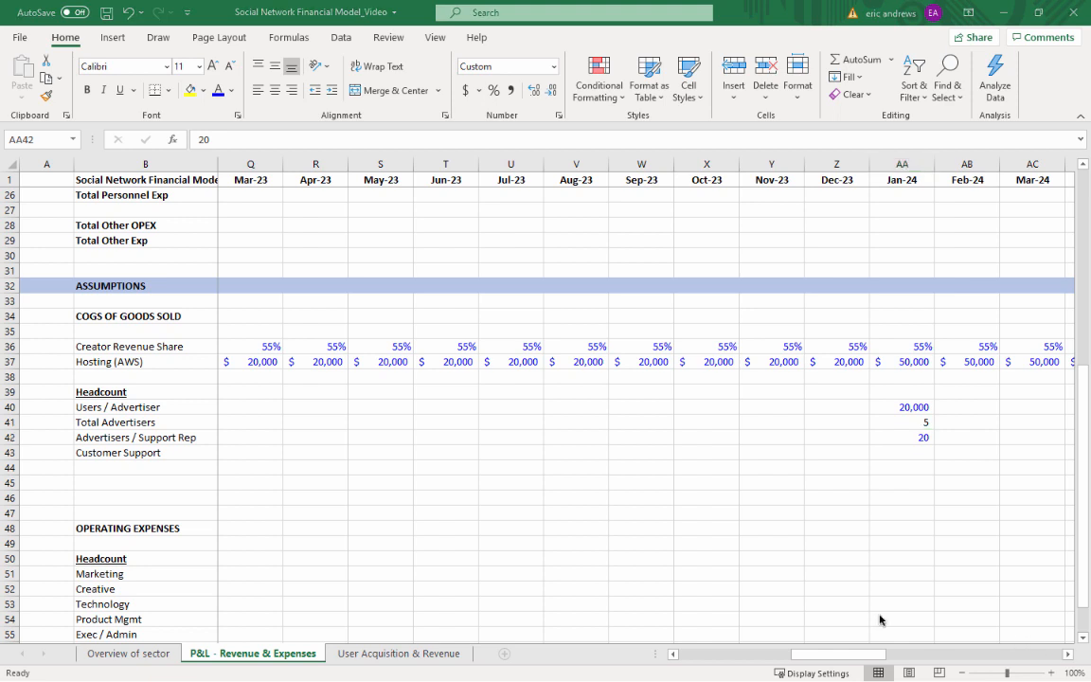
Calculate Jan-24 Customer Support headcount in AA43 with =ROUNDUP(AA41/AA42,0) and format it as a number without decimals
{"action": "left_click", "coordinate": [885, 456]}
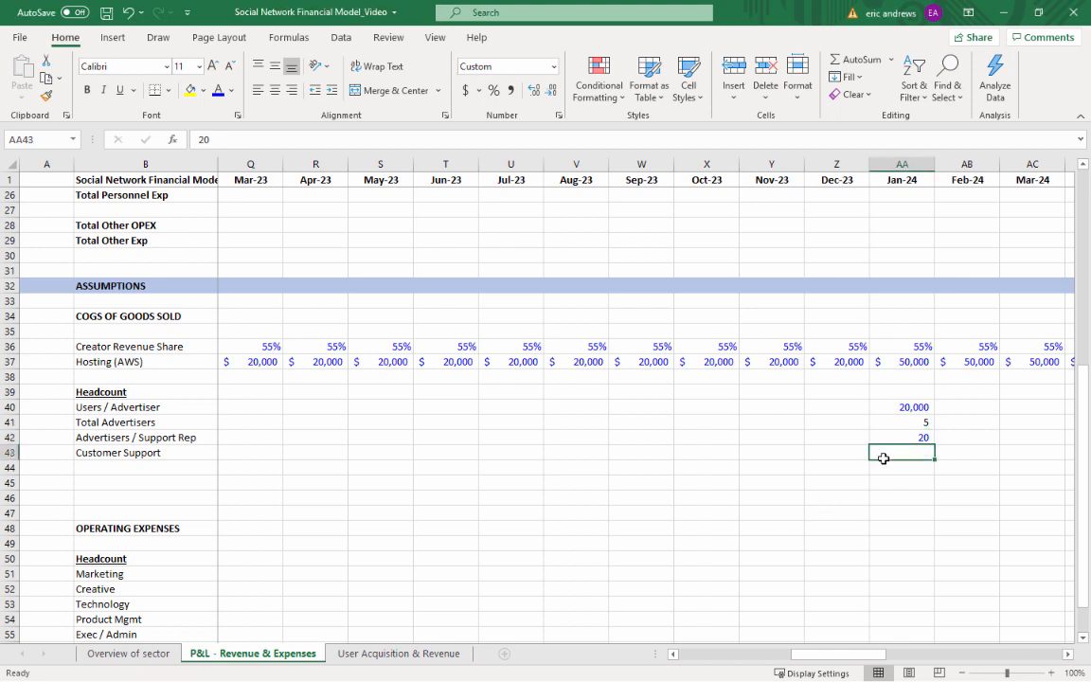
{"action": "type", "text": "=ROUNDUP("}
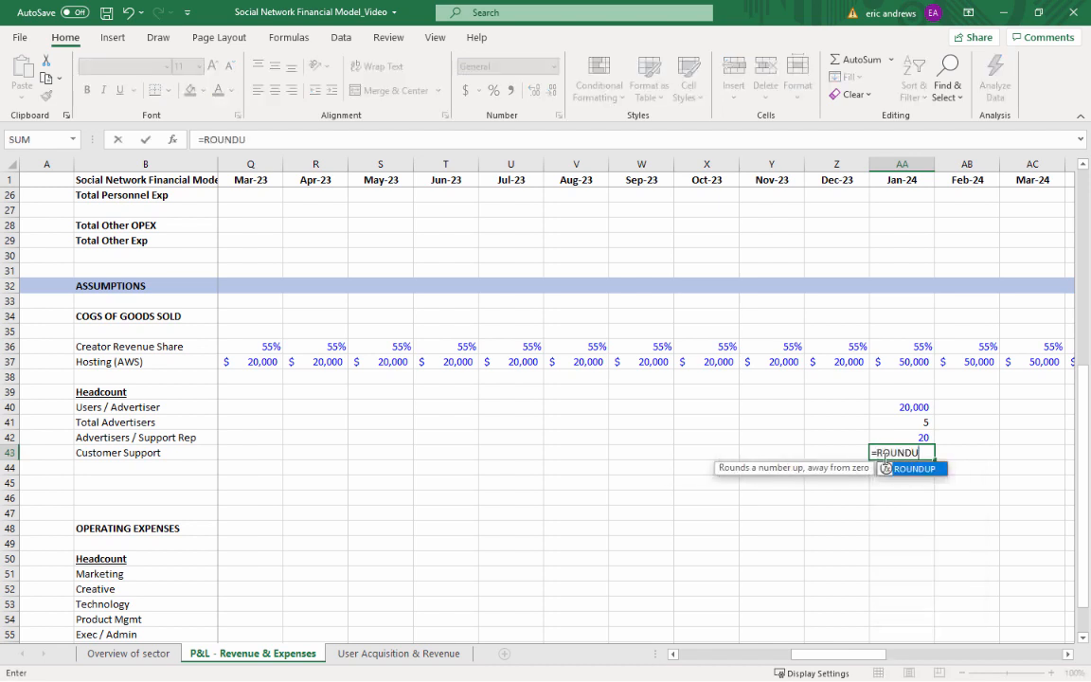
{"action": "key", "text": "Up"}
{"action": "key", "text": "Up"}
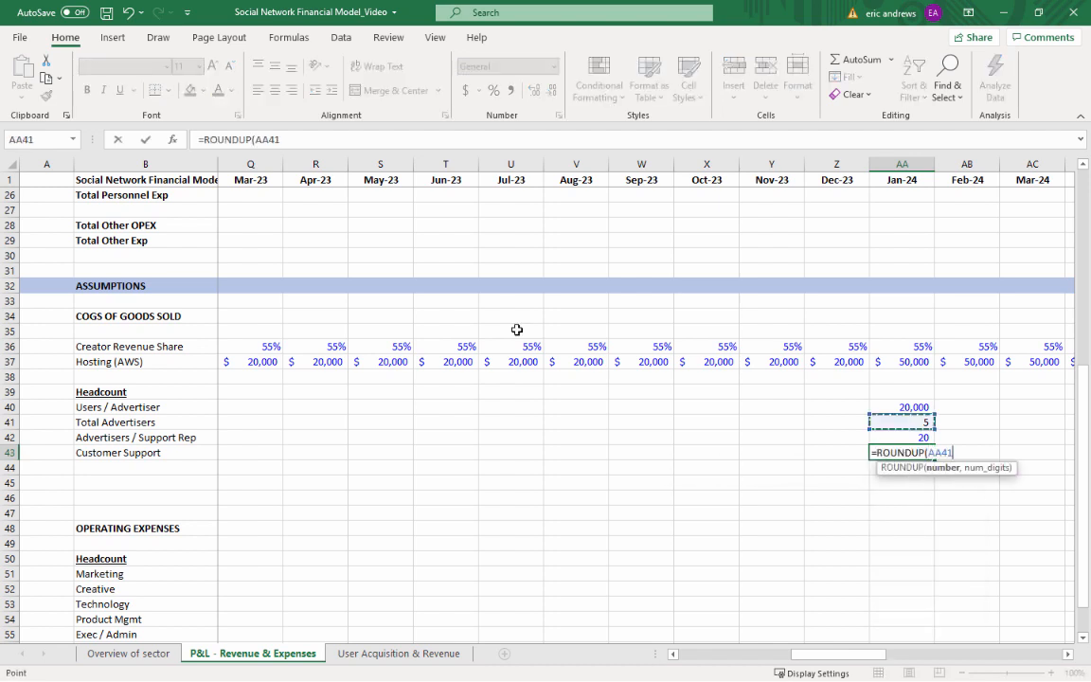
{"action": "type", "text": "/"}
{"action": "key", "text": "Up"}
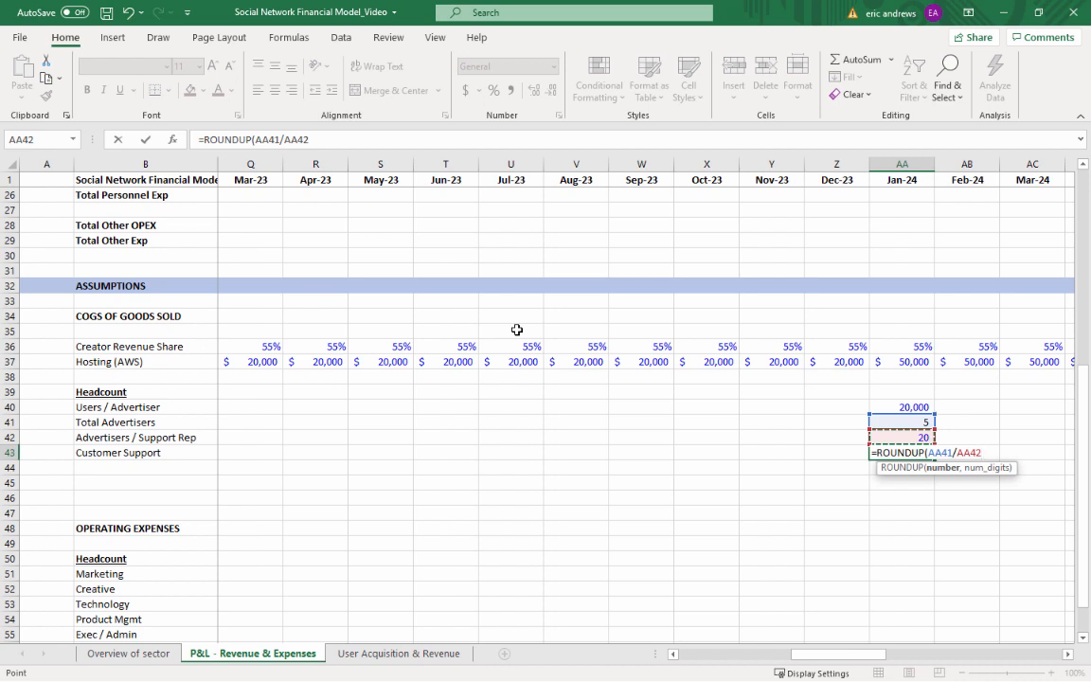
{"action": "type", "text": ",0"}
{"action": "type", "text": ")"}
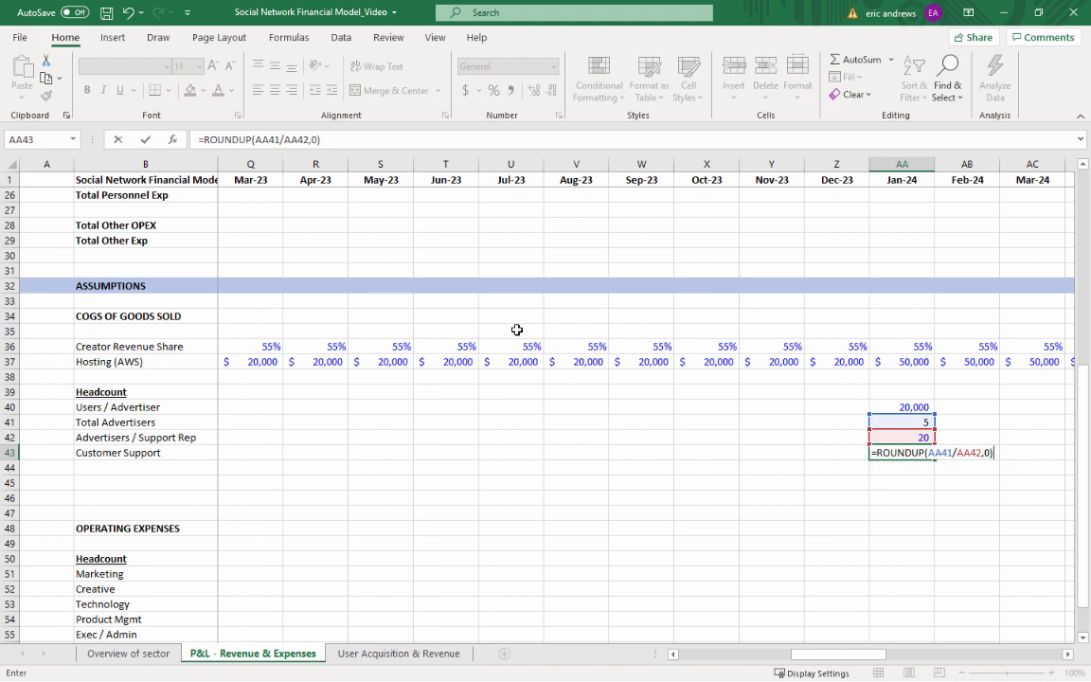
{"action": "key", "text": "ctrl+Return"}
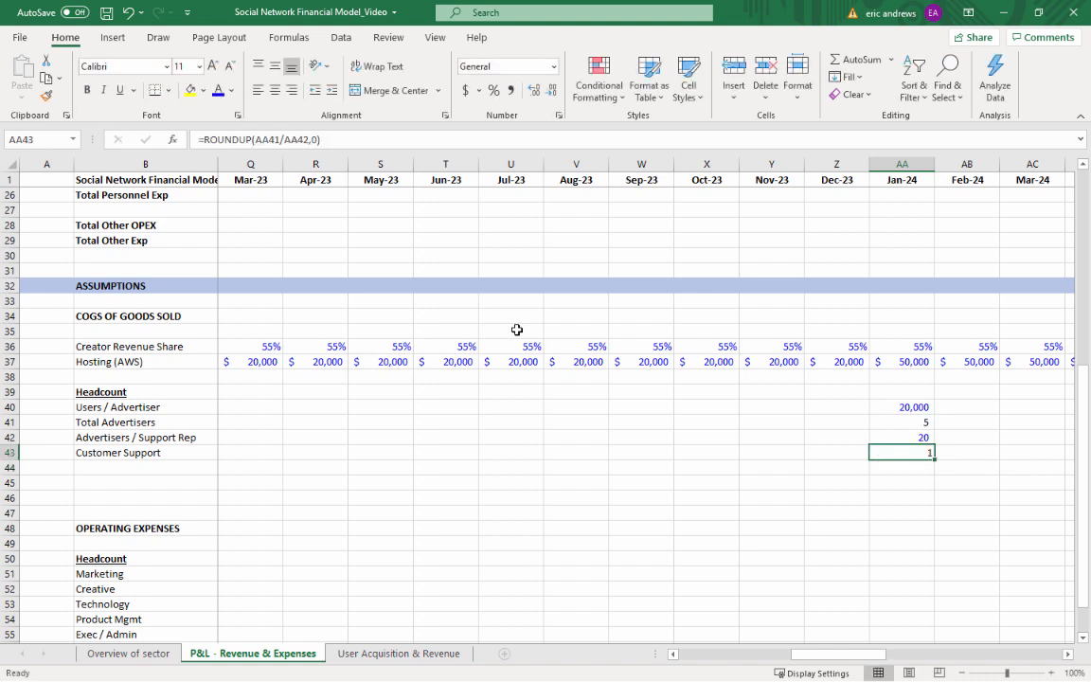
{"action": "left_click", "coordinate": [534, 90]}
{"action": "left_click", "coordinate": [534, 90]}
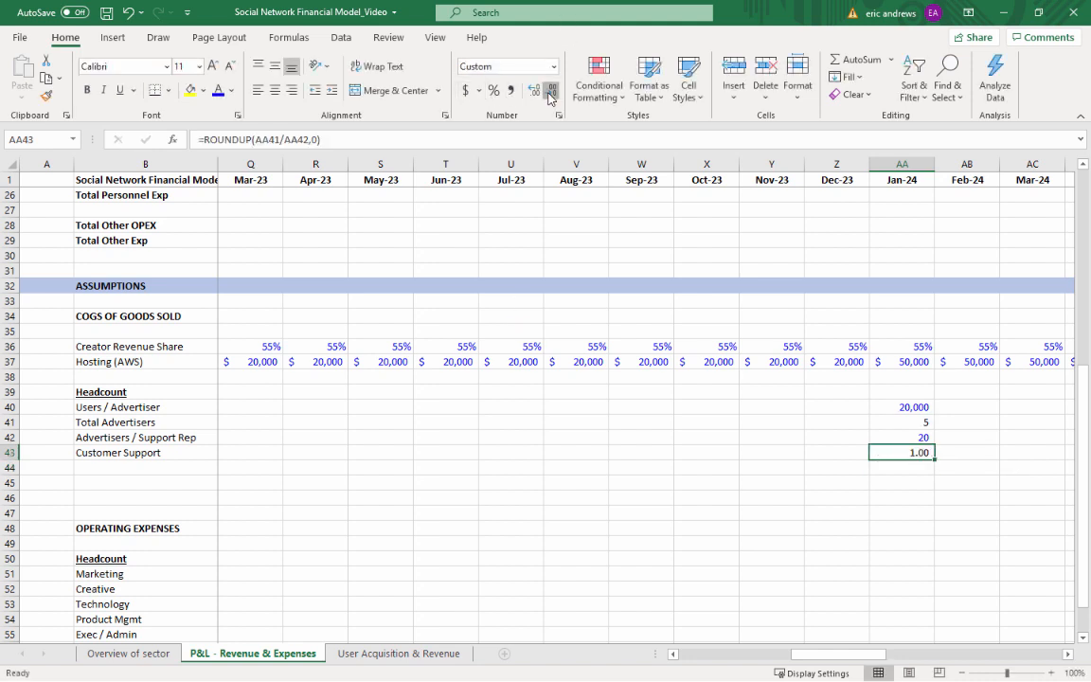
{"action": "left_click", "coordinate": [549, 93]}
{"action": "left_click", "coordinate": [549, 93]}
Copy the Jan-24 headcount block AA40:AA43 across all months through Dec-25 in column AX
{"action": "left_click_drag", "start_coordinate": [920, 409], "coordinate": [921, 449]}
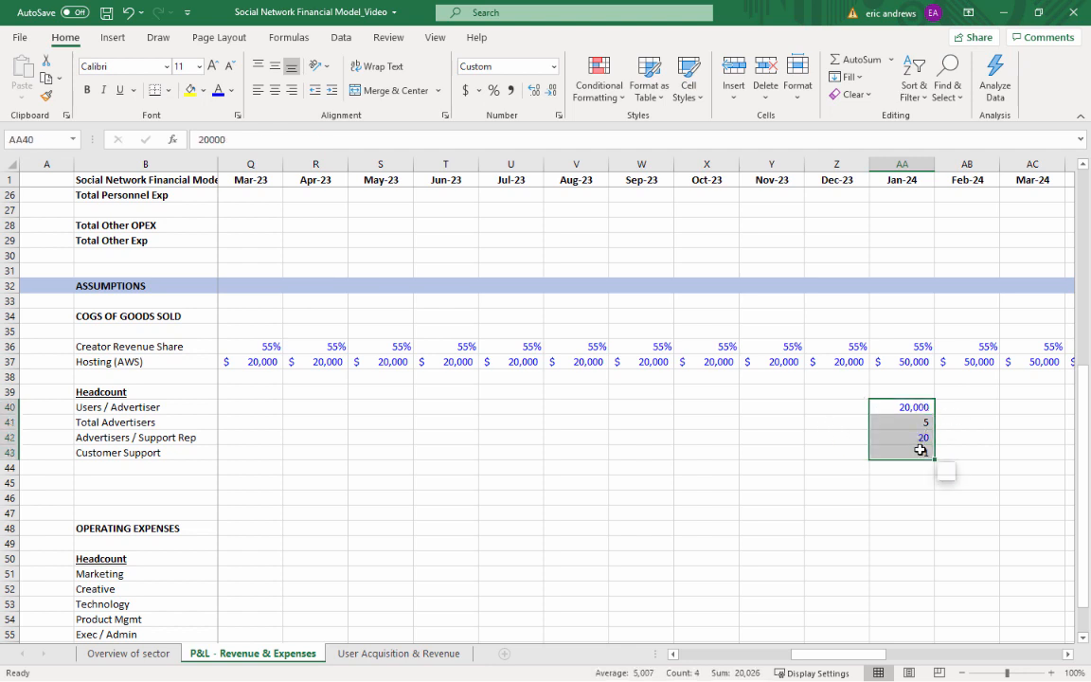
{"action": "key", "text": "ctrl+c"}
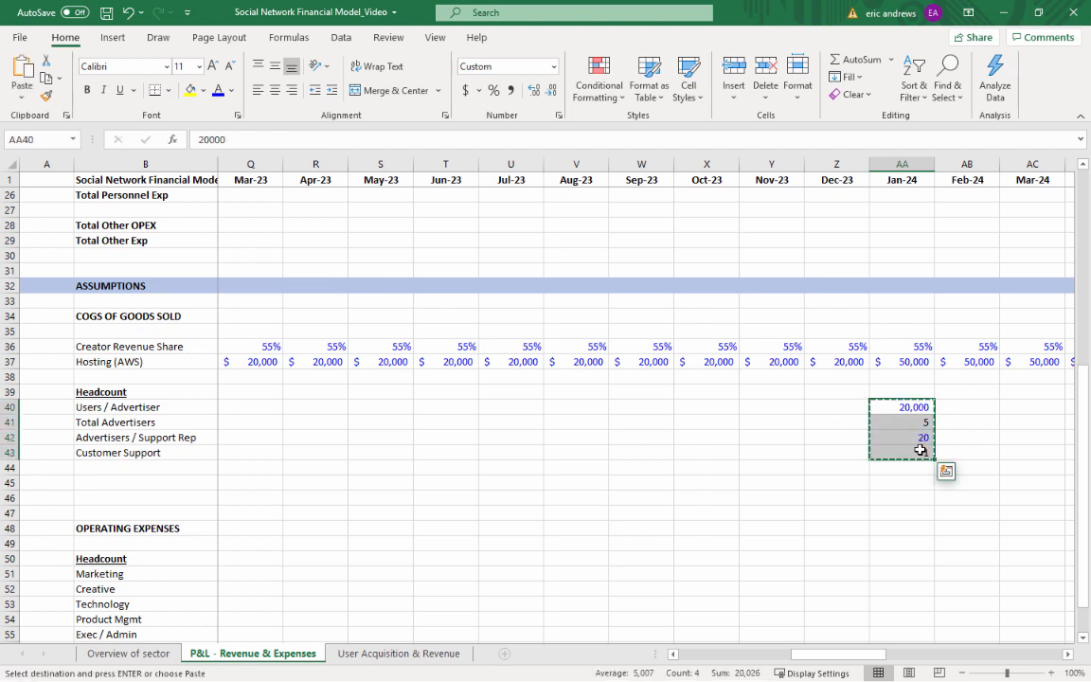
{"action": "key", "text": "shift+Right"}
{"action": "key", "text": "shift+Right"}
{"action": "key", "text": "shift+Right"}
{"action": "key", "text": "shift+Right"}
{"action": "key", "text": "shift+Right"}
{"action": "key", "text": "shift+Right"}
{"action": "key", "text": "shift+Right"}
{"action": "key", "text": "shift+Right"}
{"action": "key", "text": "shift+Right"}
{"action": "key", "text": "shift+Right"}
{"action": "key", "text": "shift+Right"}
{"action": "key", "text": "shift+Right"}
{"action": "key", "text": "shift+Right"}
{"action": "key", "text": "shift+Right"}
{"action": "key", "text": "shift+Right"}
{"action": "key", "text": "shift+Right"}
{"action": "key", "text": "shift+Right"}
{"action": "key", "text": "shift+Right"}
{"action": "key", "text": "shift+Right"}
{"action": "key", "text": "shift+Right"}
{"action": "key", "text": "shift+Right"}
{"action": "key", "text": "shift+Right"}
{"action": "key", "text": "shift+Right"}
{"action": "key", "text": "shift+Right"}
{"action": "key", "text": "shift+Right"}
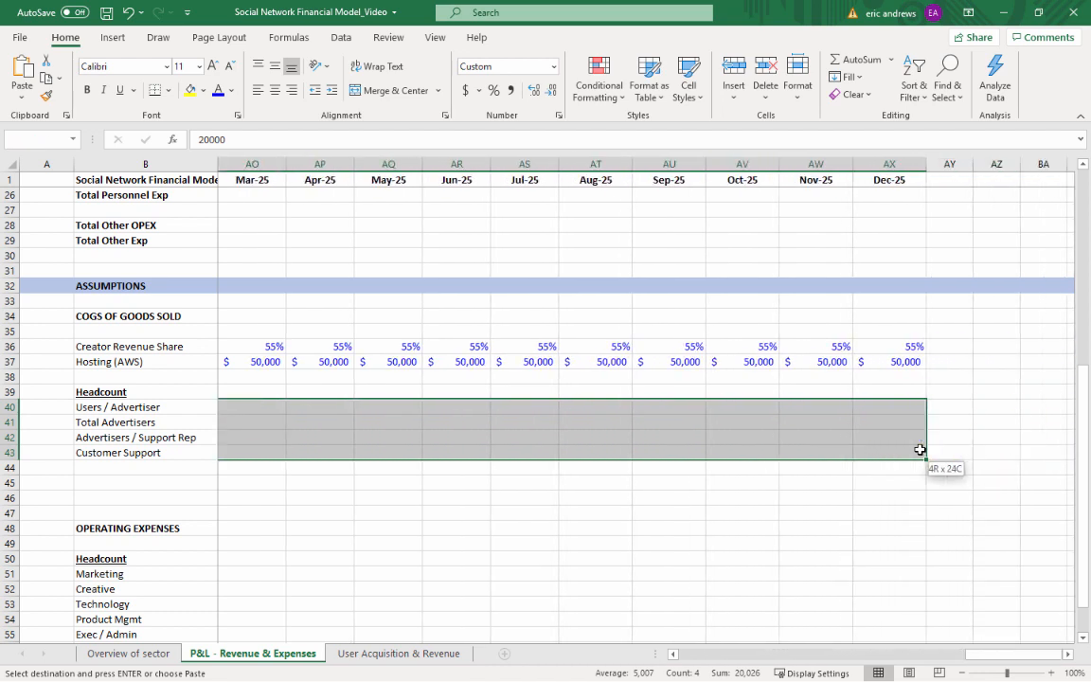
{"action": "key", "text": "ctrl+v"}
{"action": "key", "text": "Escape"}
Review the filled headcount rows from Jan-24 onward, including the Total Advertisers and Advertisers / Support Rep cells AA41 and AA42
{"action": "key", "text": "Left"}
{"action": "key", "text": "Left"}
{"action": "key", "text": "Left"}
{"action": "key", "text": "Left"}
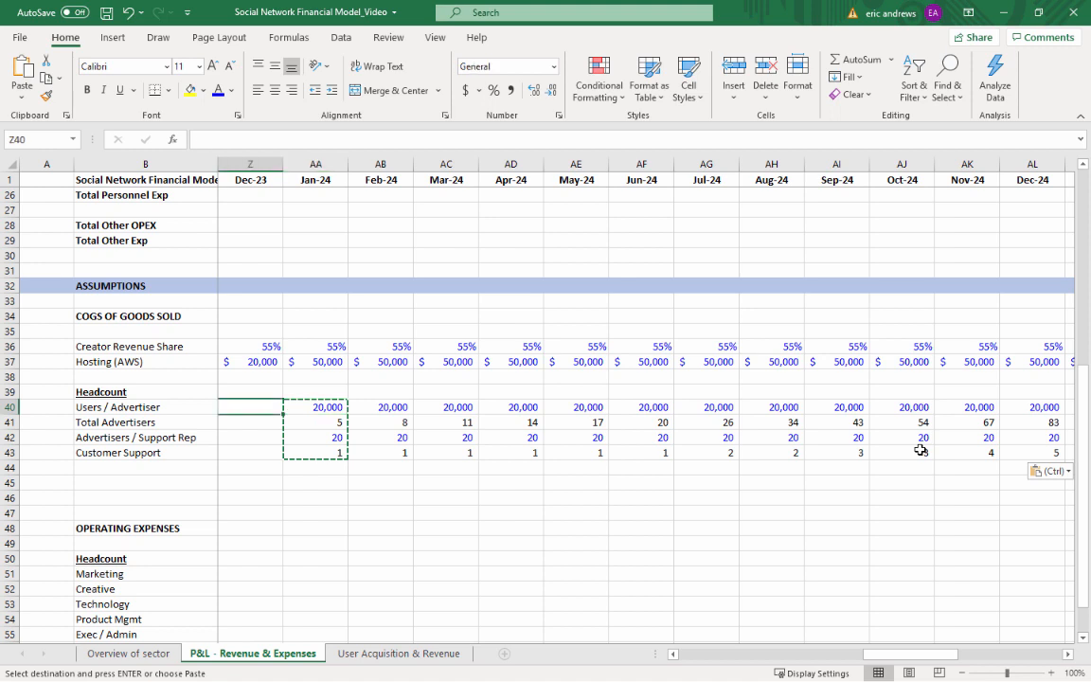
{"action": "key", "text": "Left"}
{"action": "key", "text": "Left"}
{"action": "key", "text": "Left"}
{"action": "key", "text": "Left"}
{"action": "key", "text": "Left"}
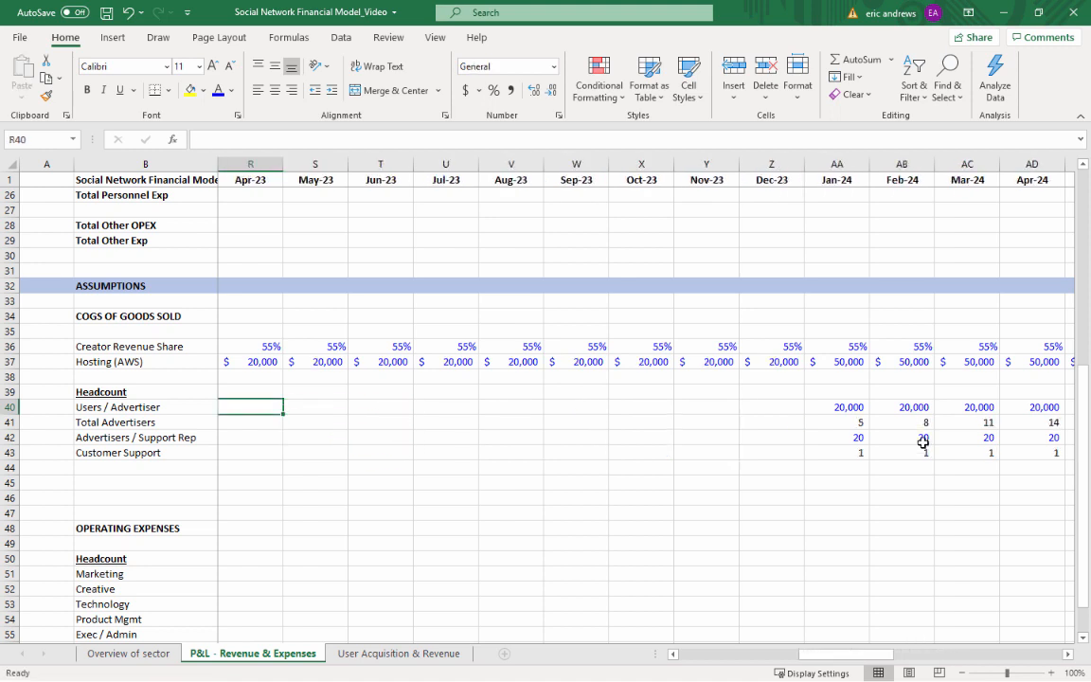
{"action": "key", "text": "Right"}
{"action": "key", "text": "Right"}
{"action": "key", "text": "Right"}
{"action": "key", "text": "Right"}
{"action": "key", "text": "Right"}
{"action": "key", "text": "Right"}
{"action": "key", "text": "Right"}
{"action": "key", "text": "Right"}
{"action": "key", "text": "Right"}
{"action": "key", "text": "Right"}
{"action": "scroll", "coordinate": [838, 442], "scroll_direction": "down", "scroll_amount": 1}
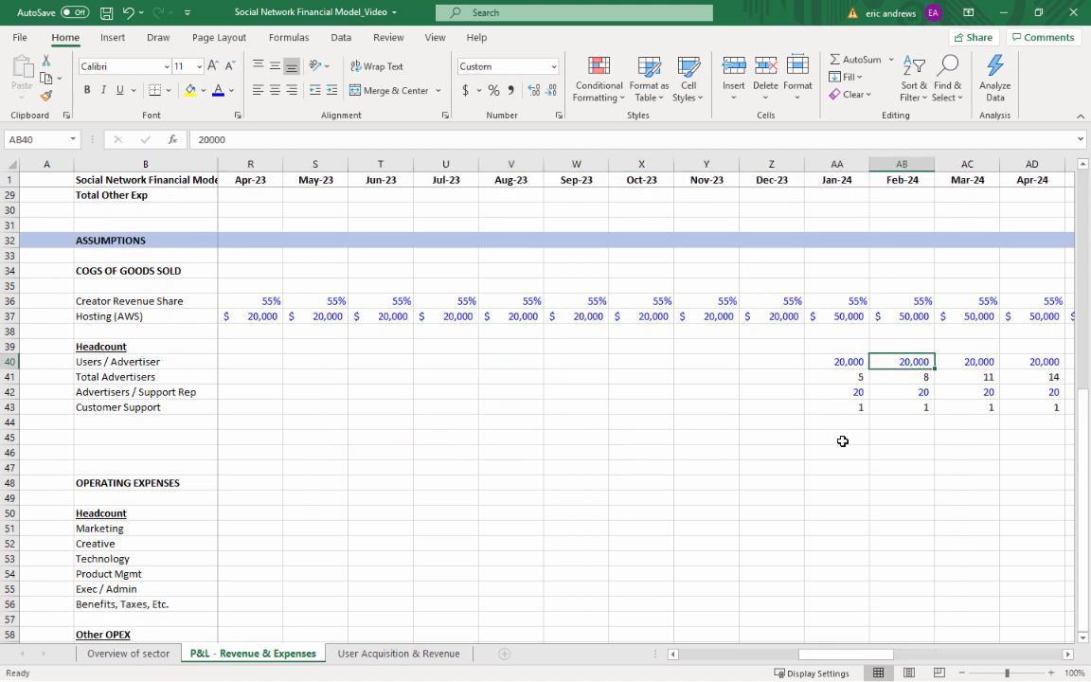
{"action": "left_click_drag", "start_coordinate": [846, 655], "coordinate": [884, 655]}
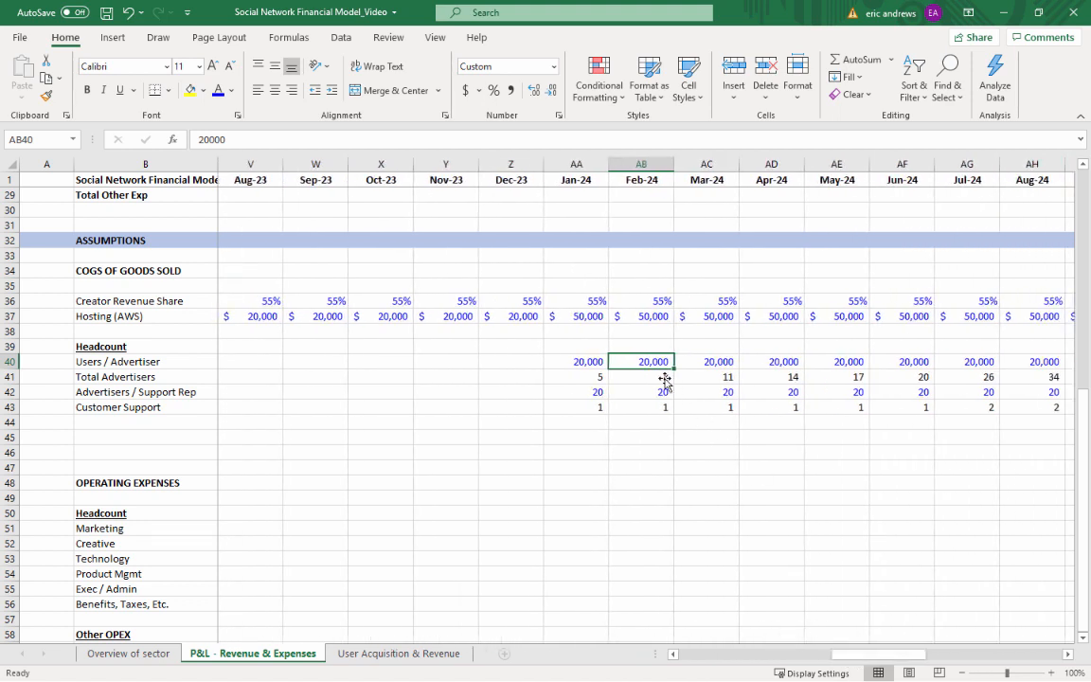
{"action": "left_click", "coordinate": [594, 374]}
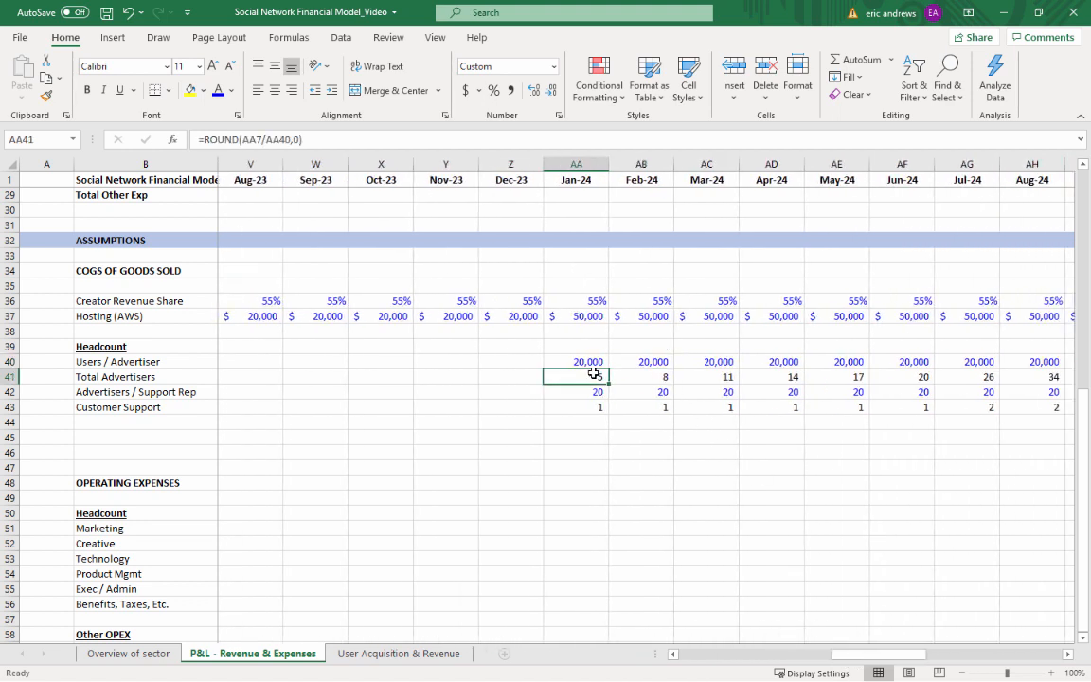
{"action": "left_click", "coordinate": [597, 389]}
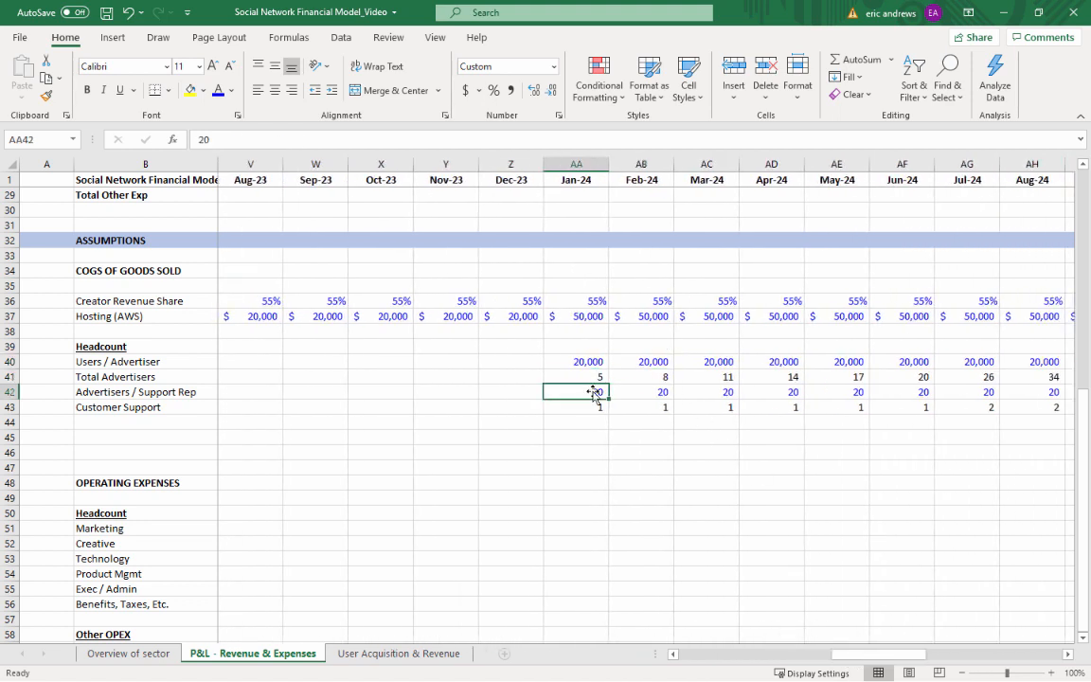
{"action": "left_click", "coordinate": [159, 424]}
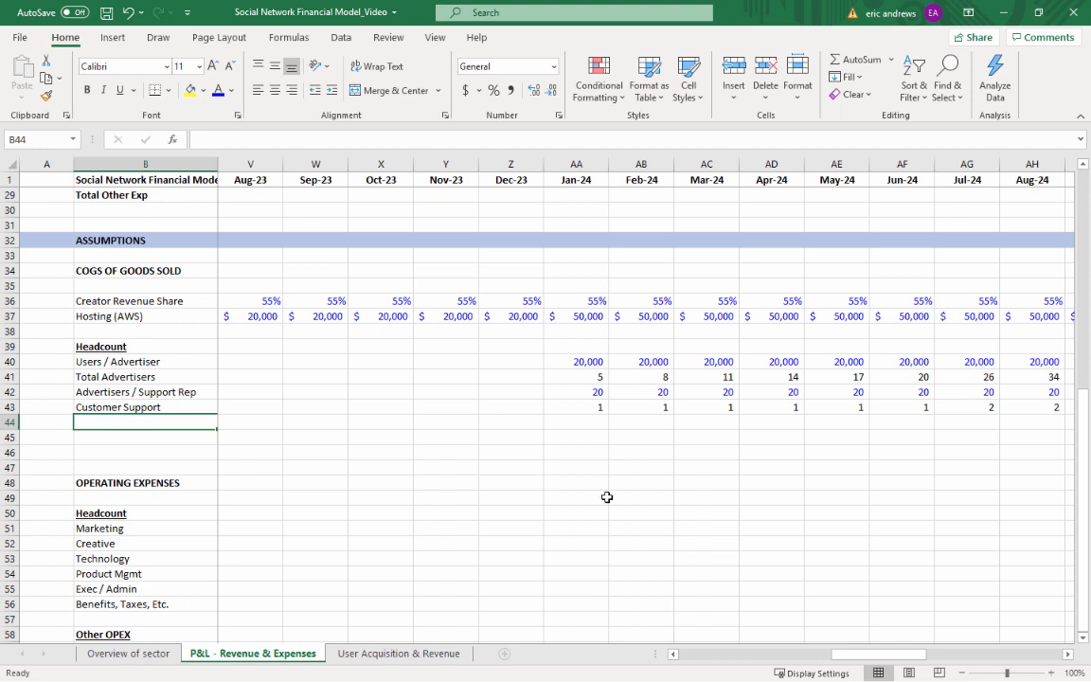
Label the row below Customer Support in B44 as Users / Content Review Rep
{"action": "type", "text": "Users "}
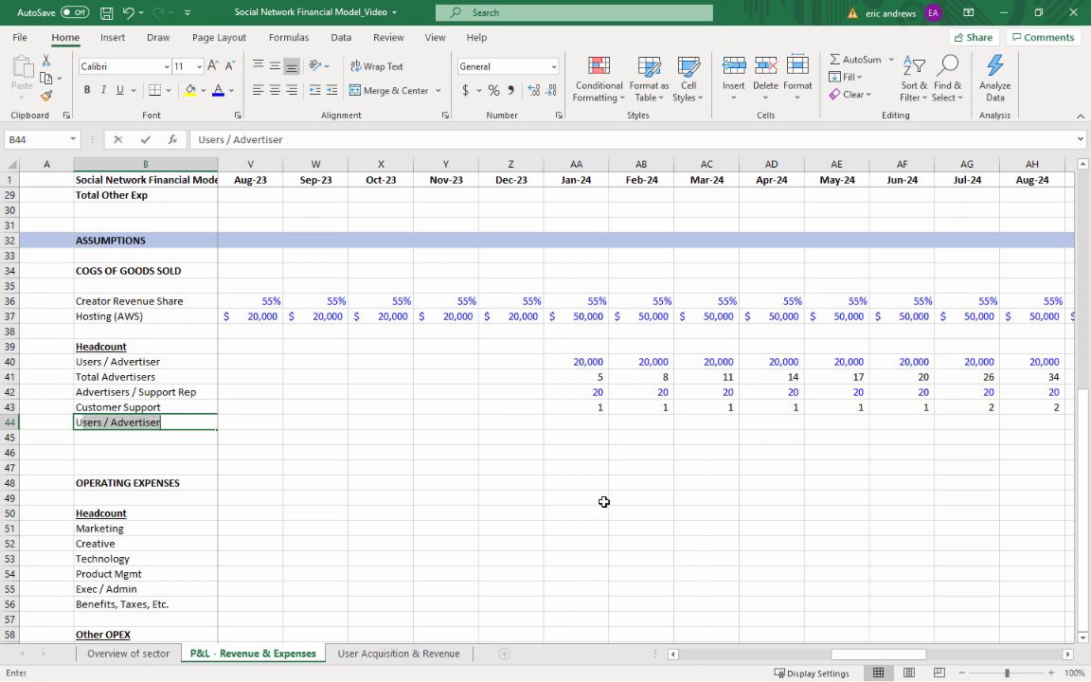
{"action": "type", "text": "/ Cont"}
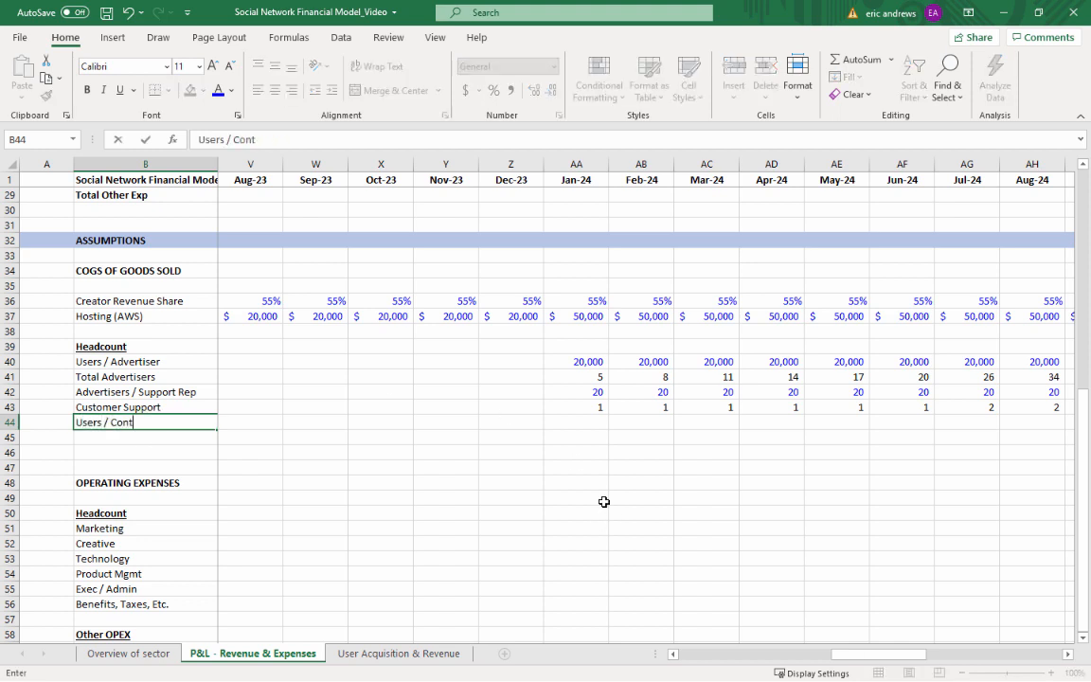
{"action": "type", "text": "ent Review"}
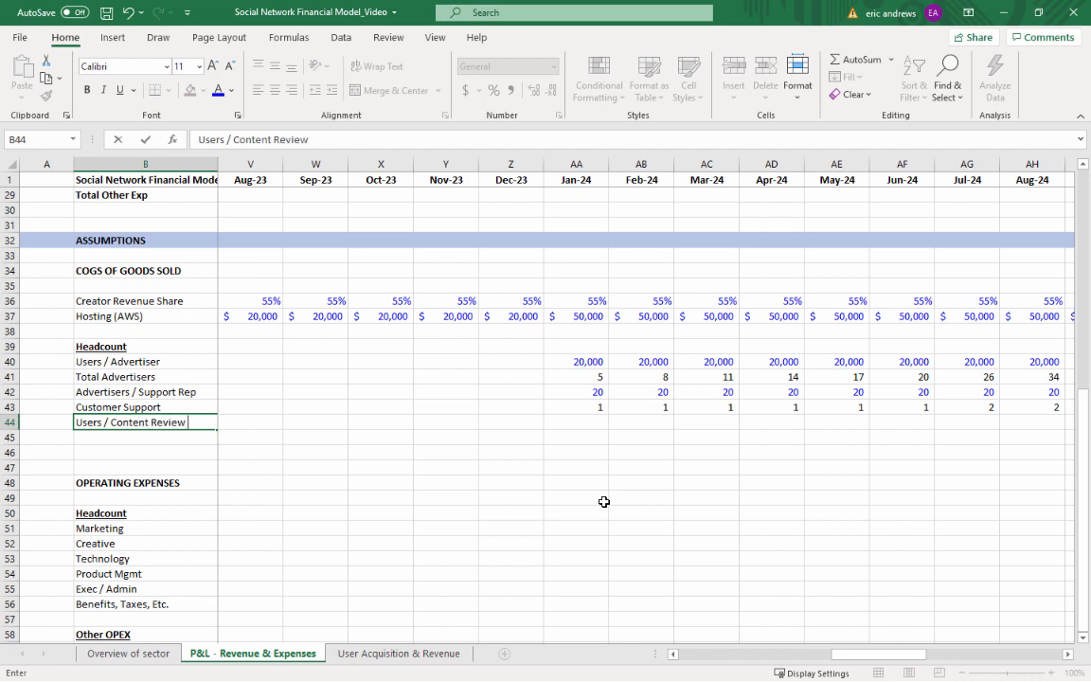
{"action": "type", "text": " Rep"}
{"action": "key", "text": "Return"}
{"action": "key", "text": "Up"}
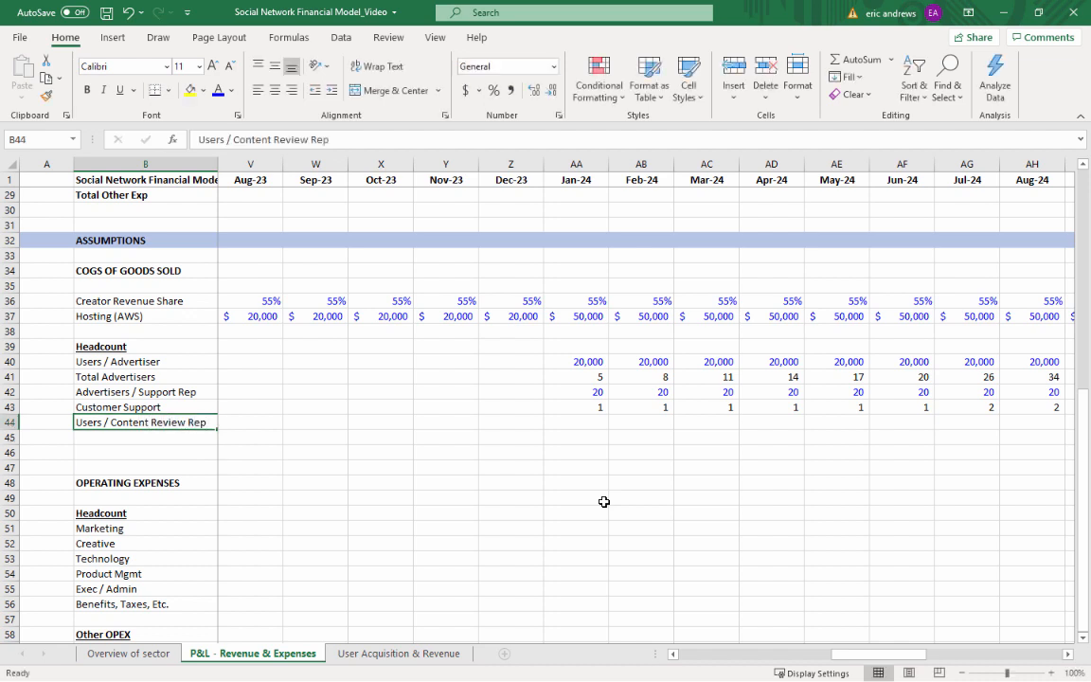
Set Jan-23 Users / Content Review Rep in O44 to 50,000, in blue with a thousands separator and no decimals
{"action": "key", "text": "Right"}
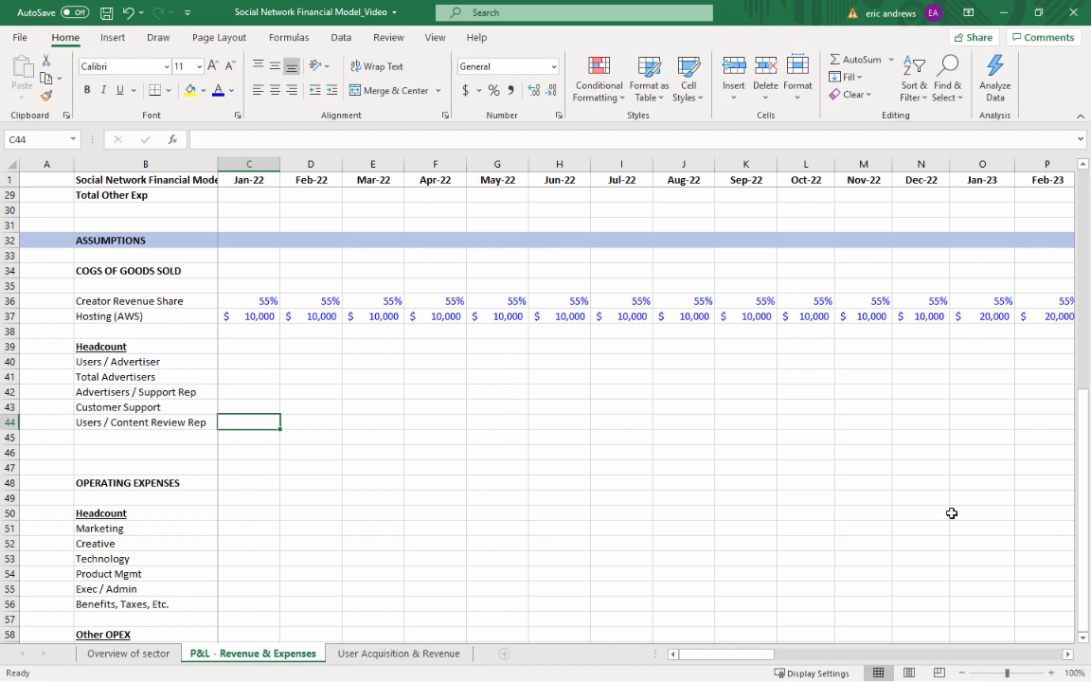
{"action": "left_click", "coordinate": [358, 440]}
{"action": "key", "text": "Right"}
{"action": "key", "text": "Right"}
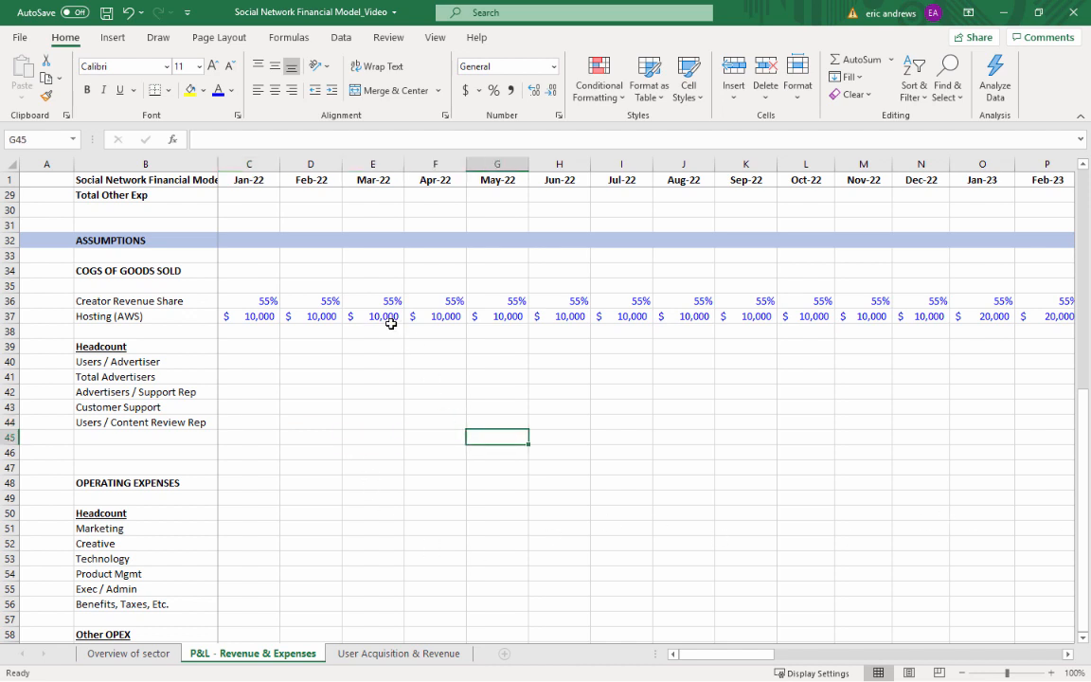
{"action": "left_click", "coordinate": [354, 423]}
{"action": "key", "text": "Right"}
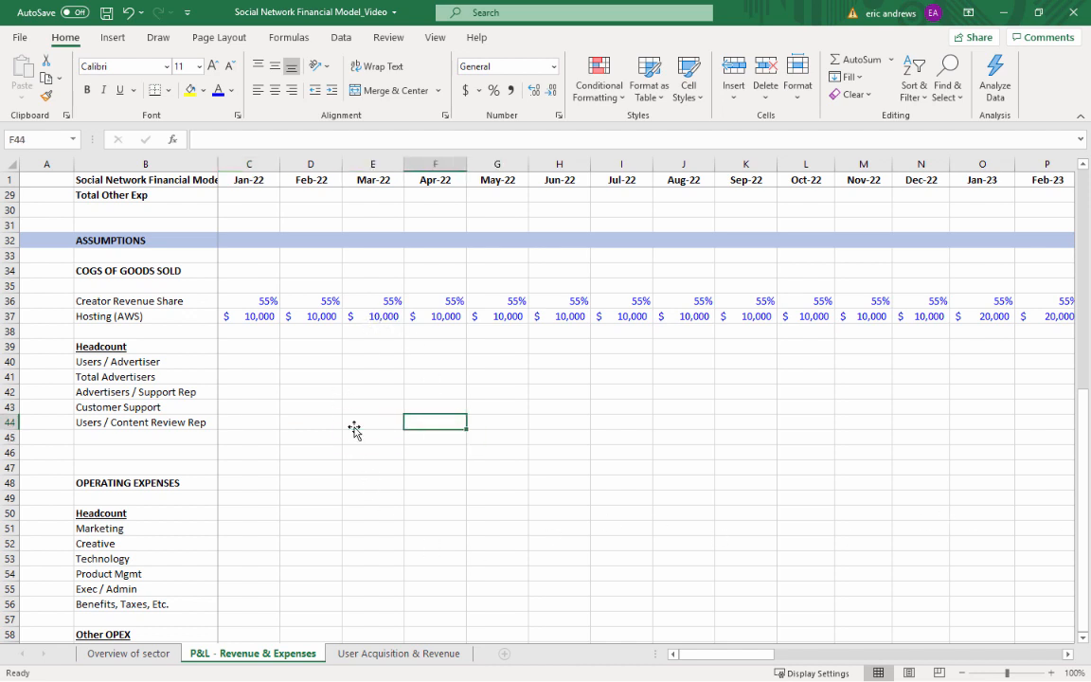
{"action": "key", "text": "Right"}
{"action": "key", "text": "Right"}
{"action": "key", "text": "Right"}
{"action": "key", "text": "Right"}
{"action": "key", "text": "Right"}
{"action": "key", "text": "Right"}
{"action": "key", "text": "Right"}
{"action": "key", "text": "Right"}
{"action": "key", "text": "Right"}
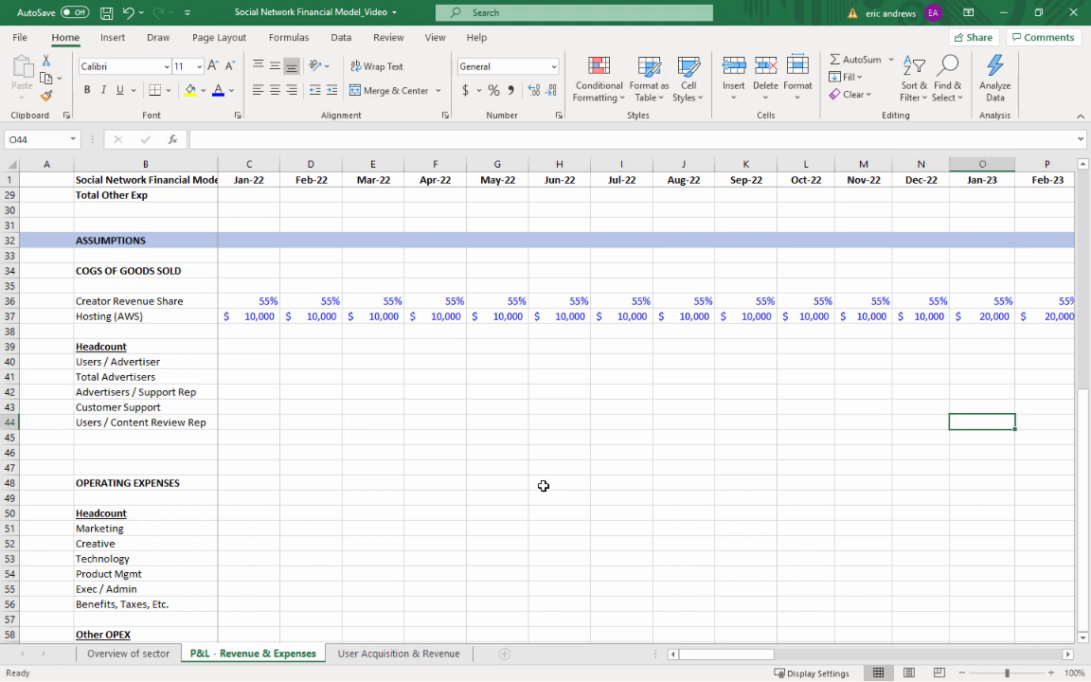
{"action": "type", "text": "500000"}
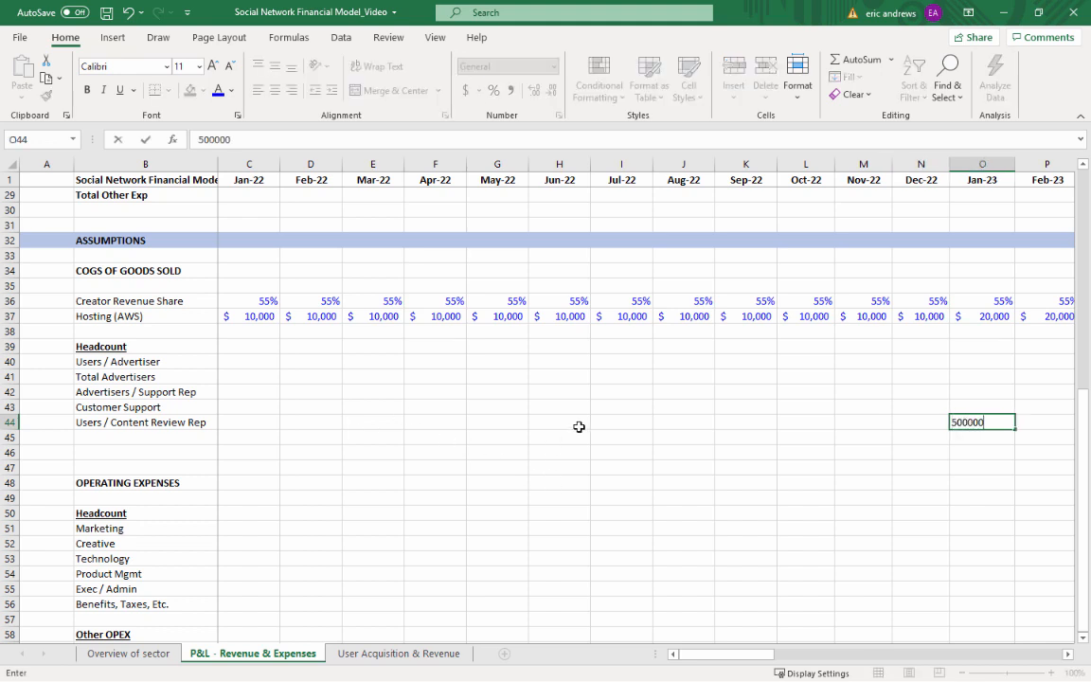
{"action": "key", "text": "Return"}
{"action": "key", "text": "Up"}
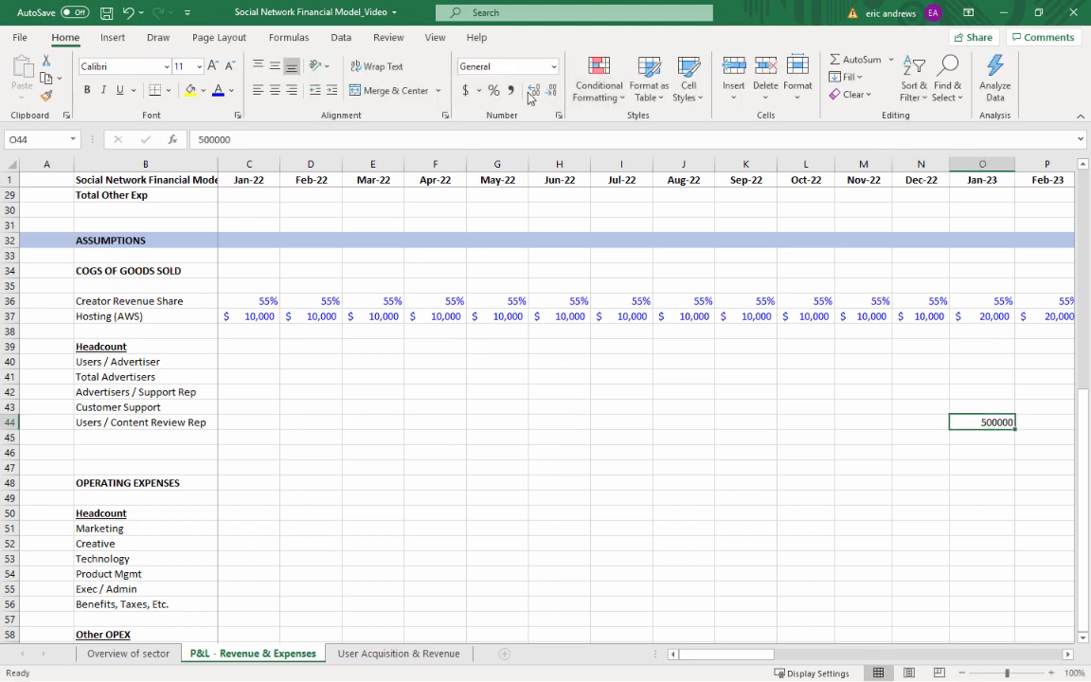
{"action": "left_click", "coordinate": [409, 138]}
{"action": "key", "text": "BackSpace"}
{"action": "key", "text": "ctrl+Return"}
{"action": "left_click", "coordinate": [512, 91]}
{"action": "double_click", "coordinate": [550, 97]}
Copy the Jan-23 Users / Content Review Rep assumption across Feb-23 through Dec-23, P44:Z44
{"action": "key", "text": "ctrl+c"}
{"action": "key", "text": "Right"}
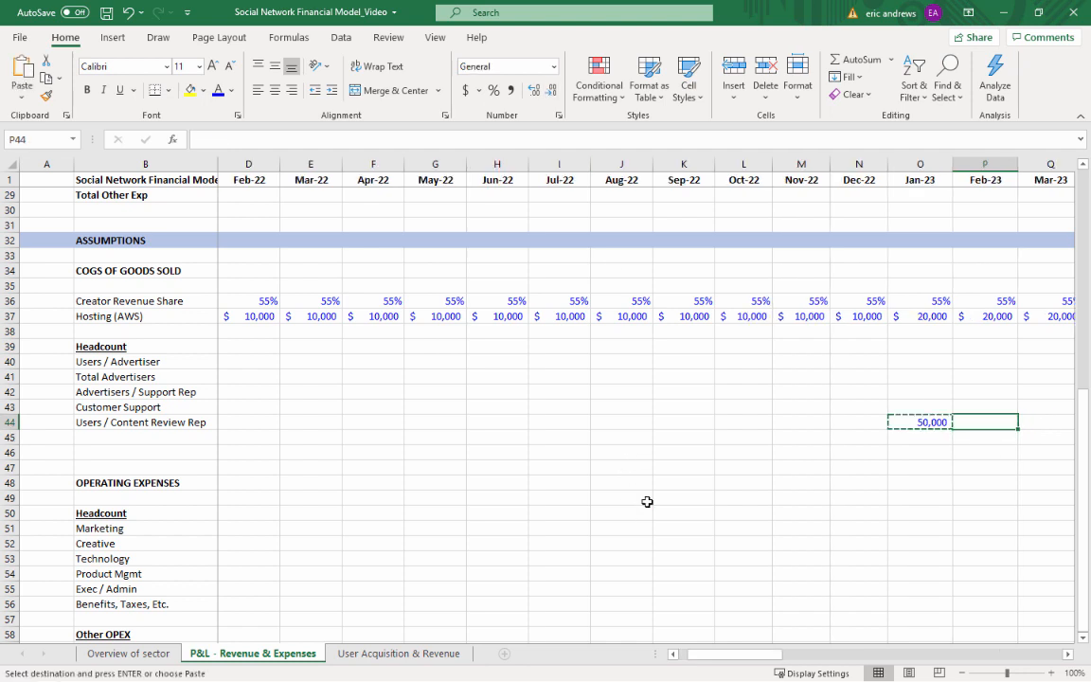
{"action": "key", "text": "shift+Right"}
{"action": "key", "text": "shift+Right"}
{"action": "key", "text": "shift+Right"}
{"action": "key", "text": "shift+Right"}
{"action": "key", "text": "shift+Right"}
{"action": "key", "text": "shift+Right"}
{"action": "key", "text": "shift+Right"}
{"action": "key", "text": "shift+Right"}
{"action": "key", "text": "shift+Right"}
{"action": "key", "text": "shift+Right"}
{"action": "key", "text": "shift+Right"}
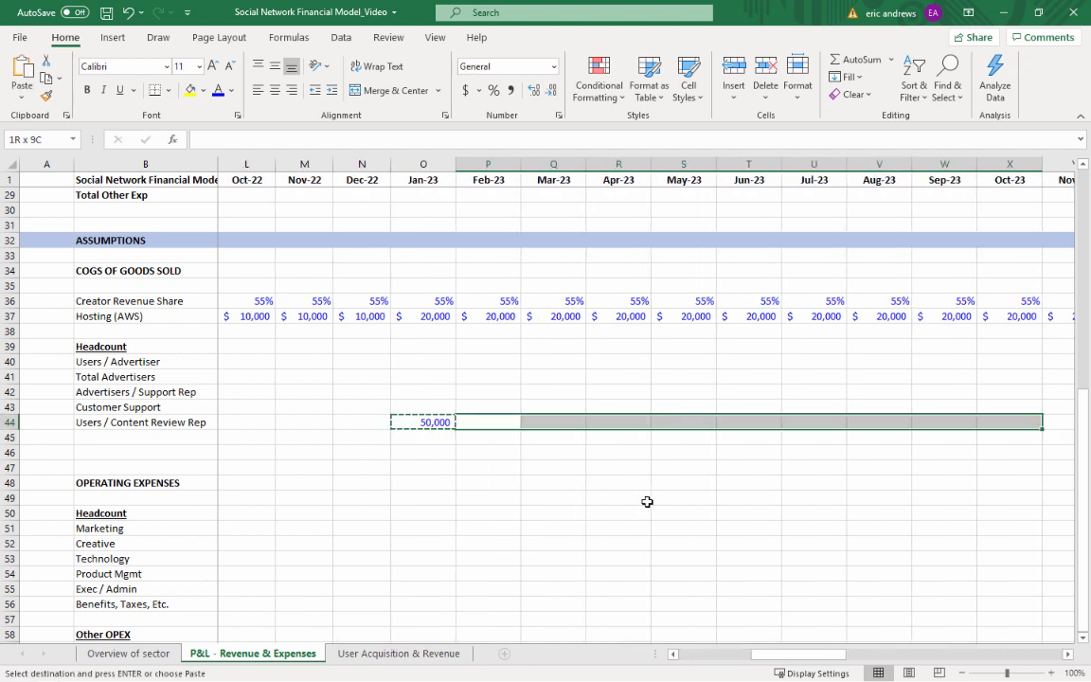
{"action": "key", "text": "shift+Left"}
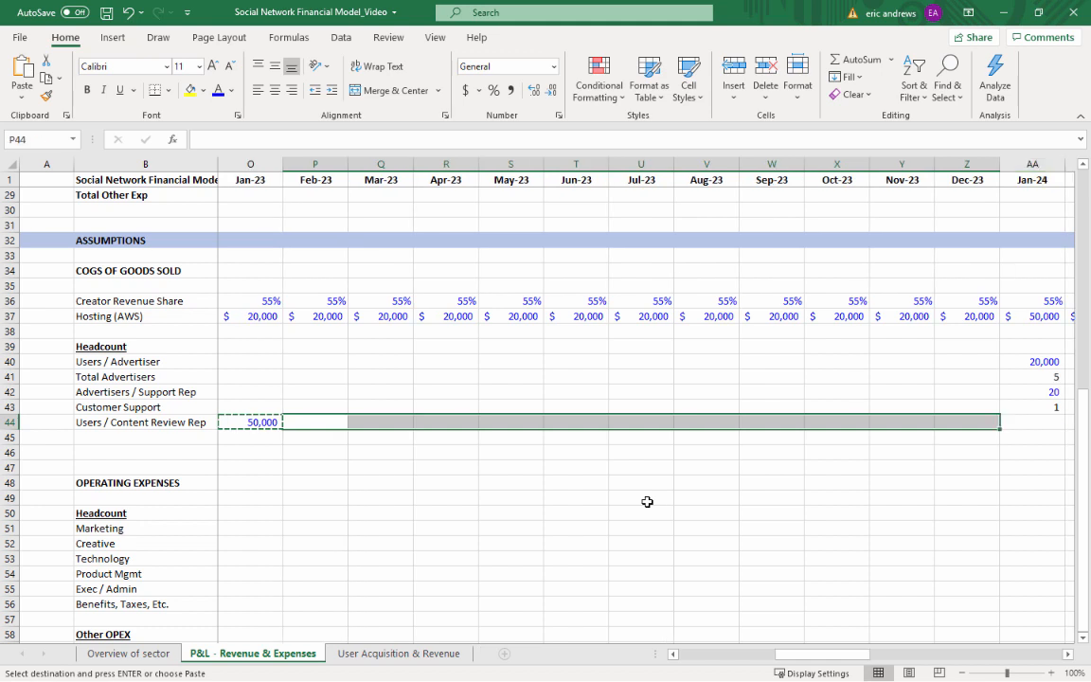
{"action": "key", "text": "ctrl+v"}
Carry the Dec-23 cell formatting over to Jan-24 in AA44 and set its Users / Content Review Rep value to 100,000
{"action": "key", "text": "Right"}
{"action": "key", "text": "Right"}
{"action": "key", "text": "Right"}
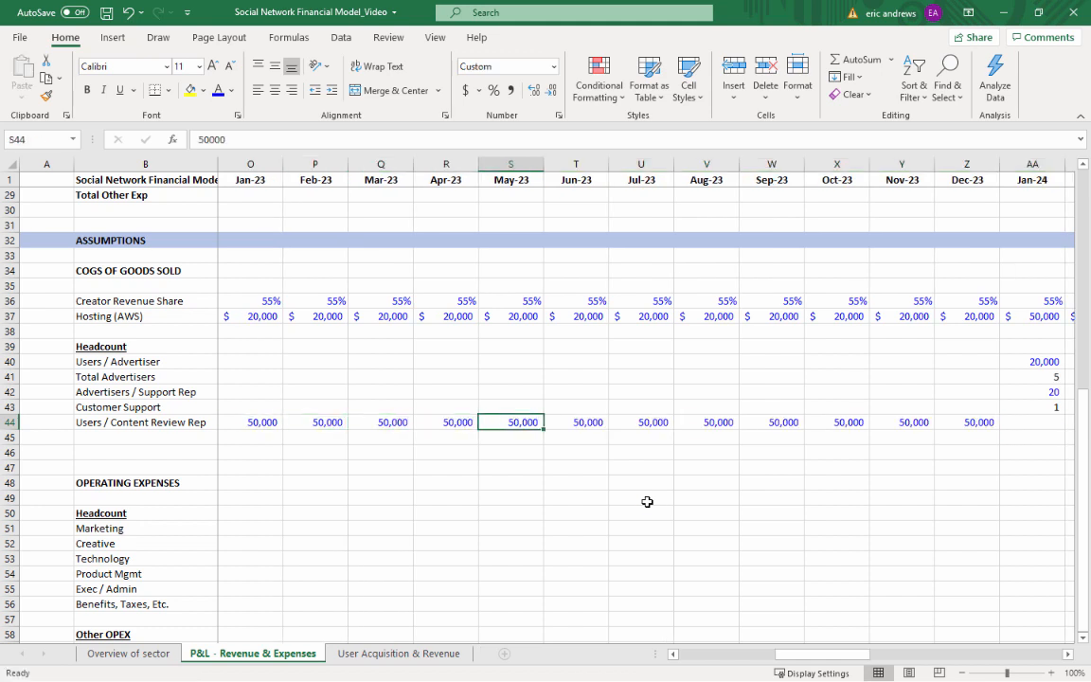
{"action": "key", "text": "Escape"}
{"action": "key", "text": "ctrl+Right"}
{"action": "key", "text": "ctrl+c"}
{"action": "key", "text": "Right"}
{"action": "key", "text": "shift+Right"}
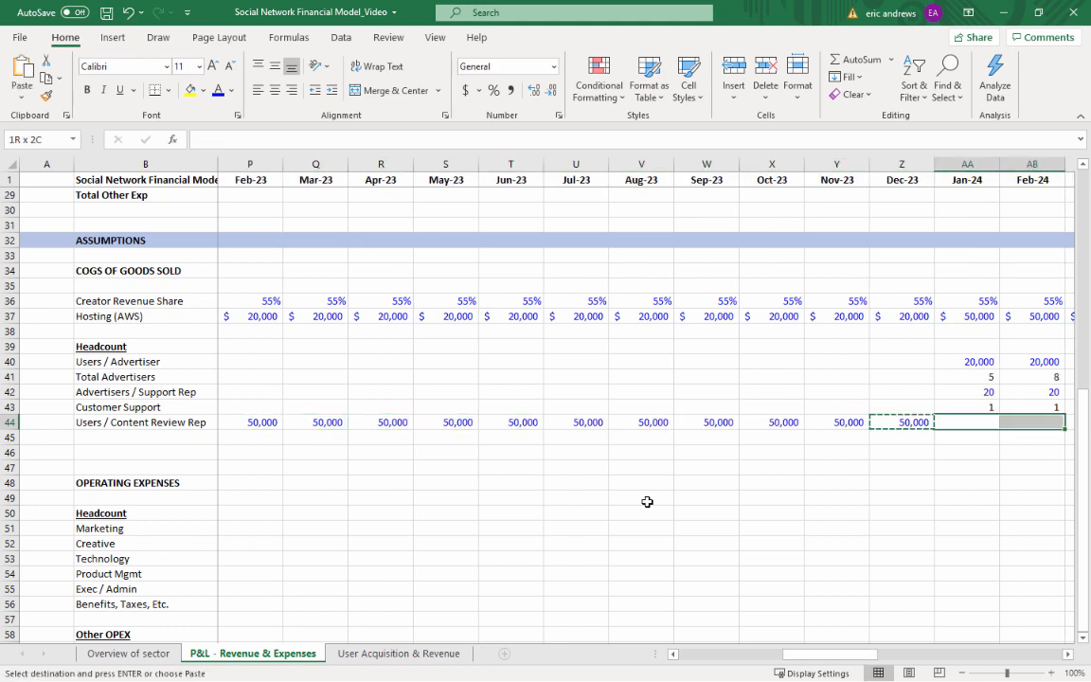
{"action": "key", "text": "Left"}
{"action": "key", "text": "Right"}
{"action": "key", "text": "Left"}
{"action": "key", "text": "Right"}
{"action": "key", "text": "ctrl+v"}
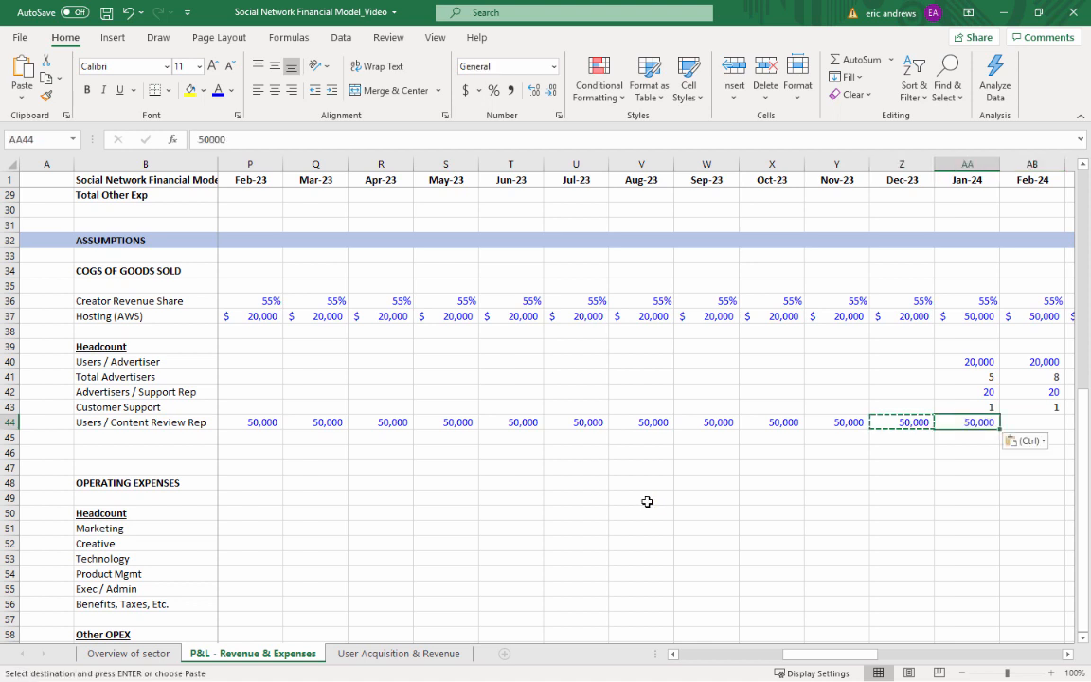
{"action": "type", "text": "100"}
{"action": "key", "text": "ctrl+Return"}
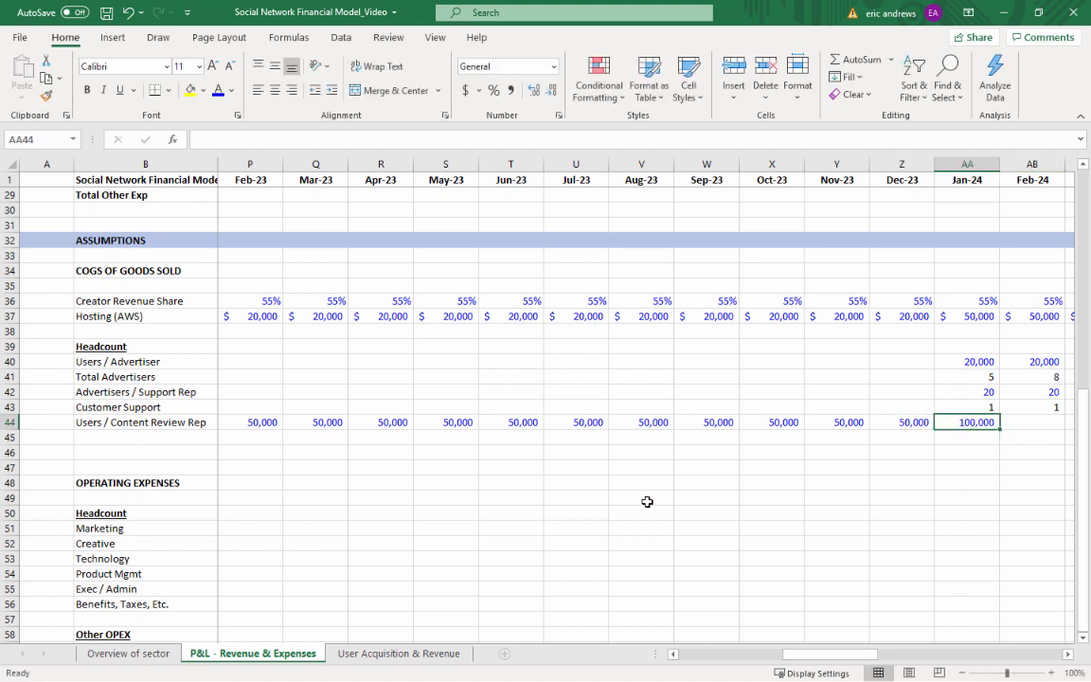
Copy the Jan-24 Users / Content Review Rep assumption across Feb-24 through Dec-25, AB44:AX44
{"action": "key", "text": "ctrl+c"}
{"action": "key", "text": "Right"}
{"action": "key", "text": "shift+Right"}
{"action": "key", "text": "shift+Right"}
{"action": "key", "text": "shift+Right"}
{"action": "key", "text": "shift+Right"}
{"action": "key", "text": "shift+Right"}
{"action": "key", "text": "shift+Right"}
{"action": "key", "text": "shift+Right"}
{"action": "key", "text": "shift+Right"}
{"action": "key", "text": "shift+Right"}
{"action": "key", "text": "shift+Right"}
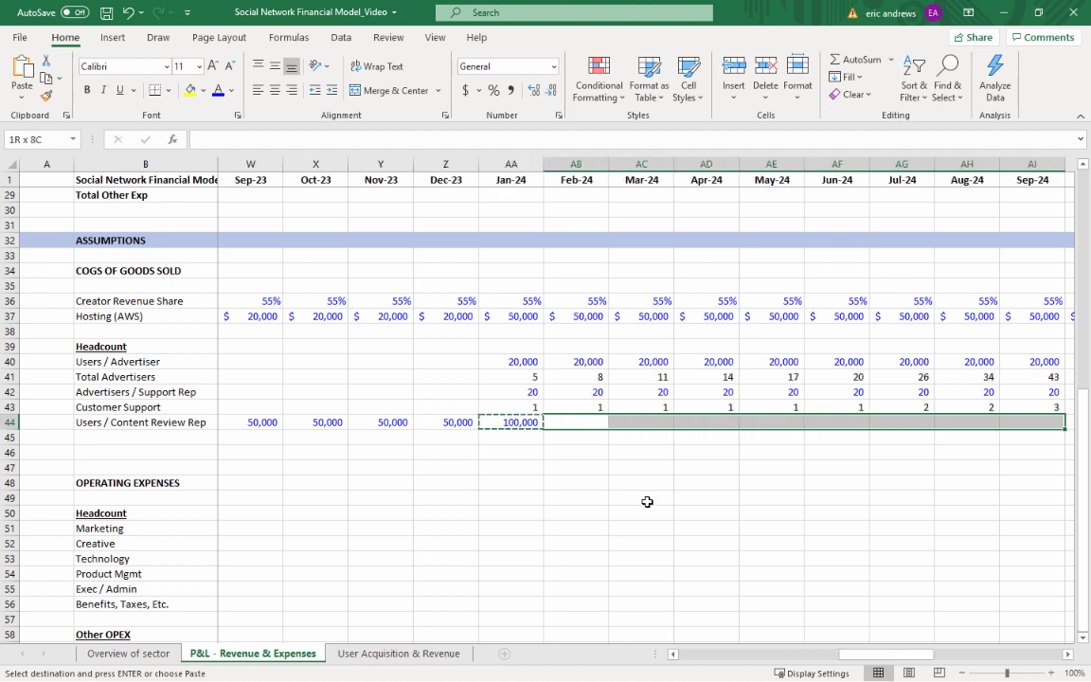
{"action": "key", "text": "shift+Right"}
{"action": "key", "text": "shift+Right"}
{"action": "key", "text": "shift+Right"}
{"action": "key", "text": "shift+Right"}
{"action": "key", "text": "shift+Right"}
{"action": "key", "text": "shift+Right"}
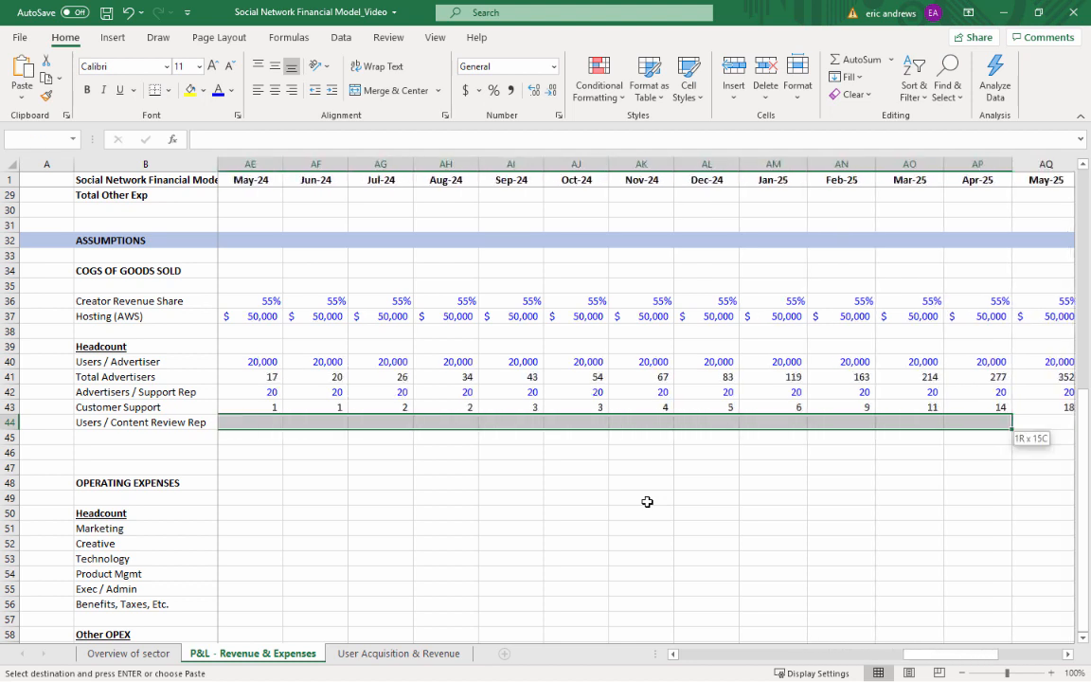
{"action": "key", "text": "shift+Right"}
{"action": "key", "text": "shift+Right"}
{"action": "key", "text": "shift+Right"}
{"action": "key", "text": "shift+Right"}
{"action": "key", "text": "shift+Right"}
{"action": "key", "text": "shift+Right"}
{"action": "key", "text": "shift+Right"}
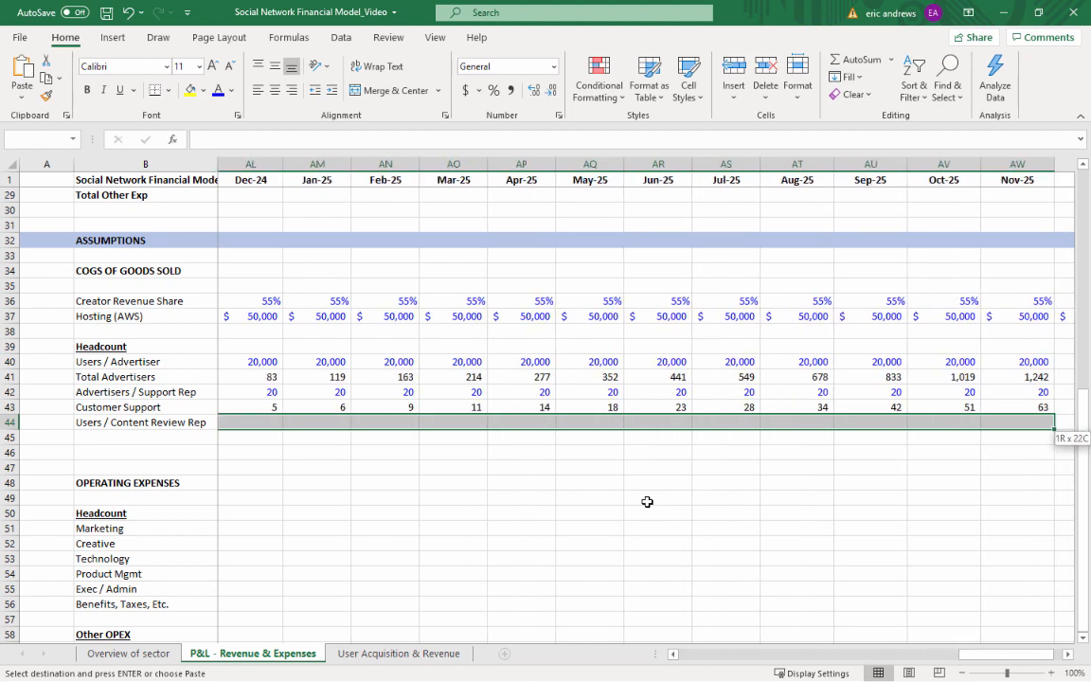
{"action": "key", "text": "shift+Left"}
{"action": "key", "text": "ctrl+v"}
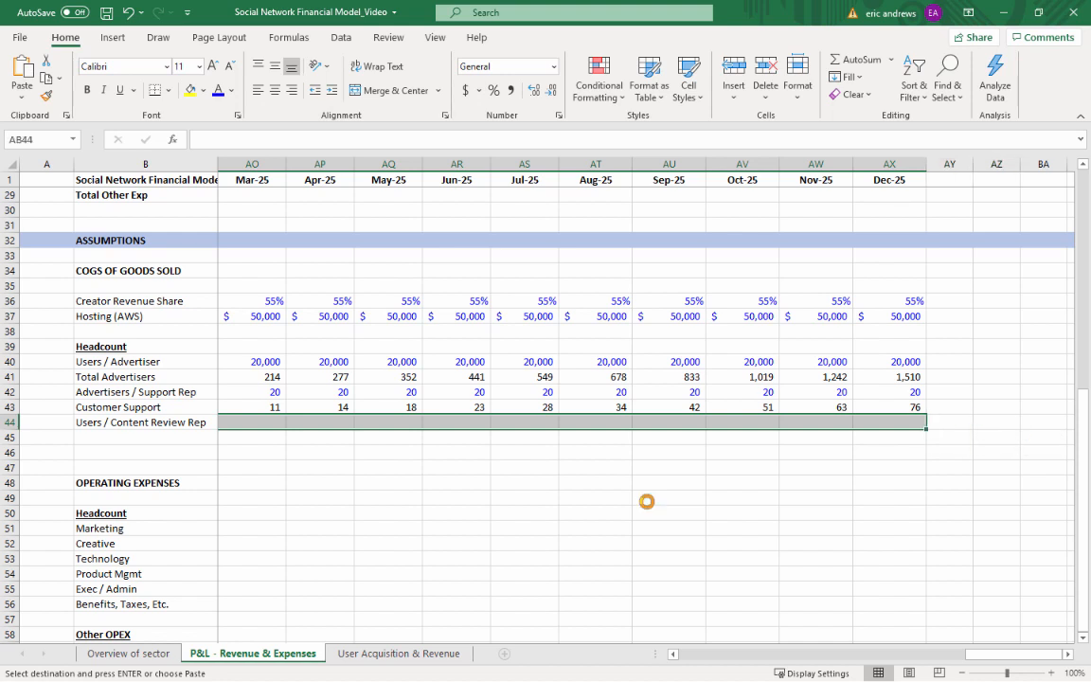
{"action": "key", "text": "shift+BackSpace"}
{"action": "key", "text": "Escape"}
Label the row below Users / Content Review Rep in B45 as Content Review
{"action": "key", "text": "Down"}
{"action": "key", "text": "Left"}
{"action": "key", "text": "Left"}
{"action": "key", "text": "Left"}
{"action": "key", "text": "Left"}
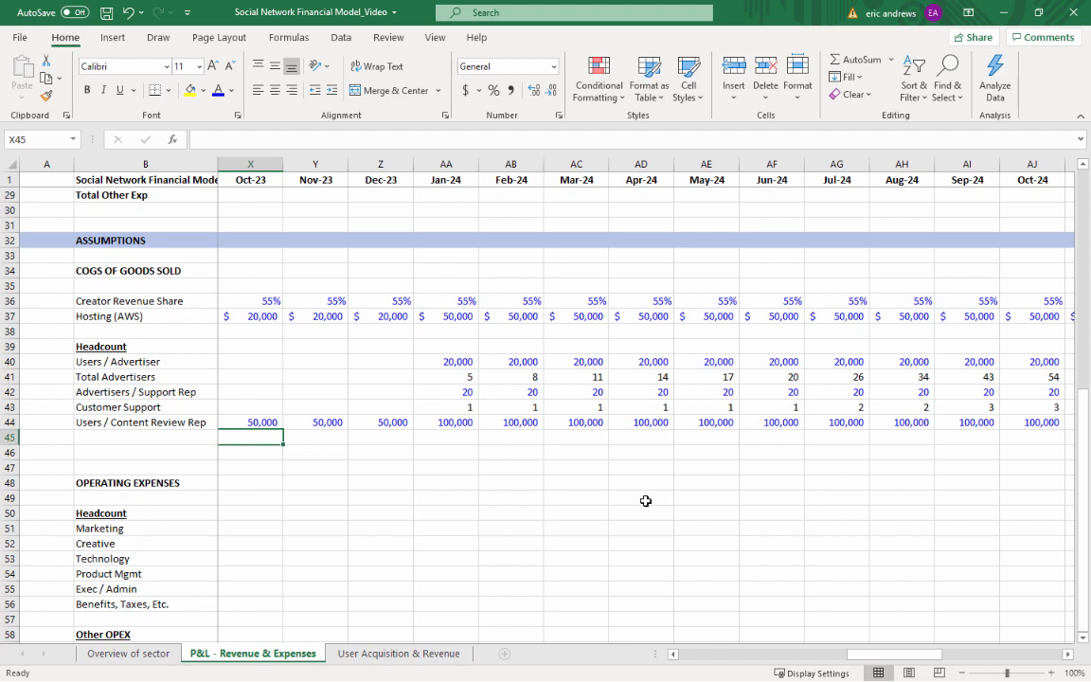
{"action": "left_click", "coordinate": [114, 438]}
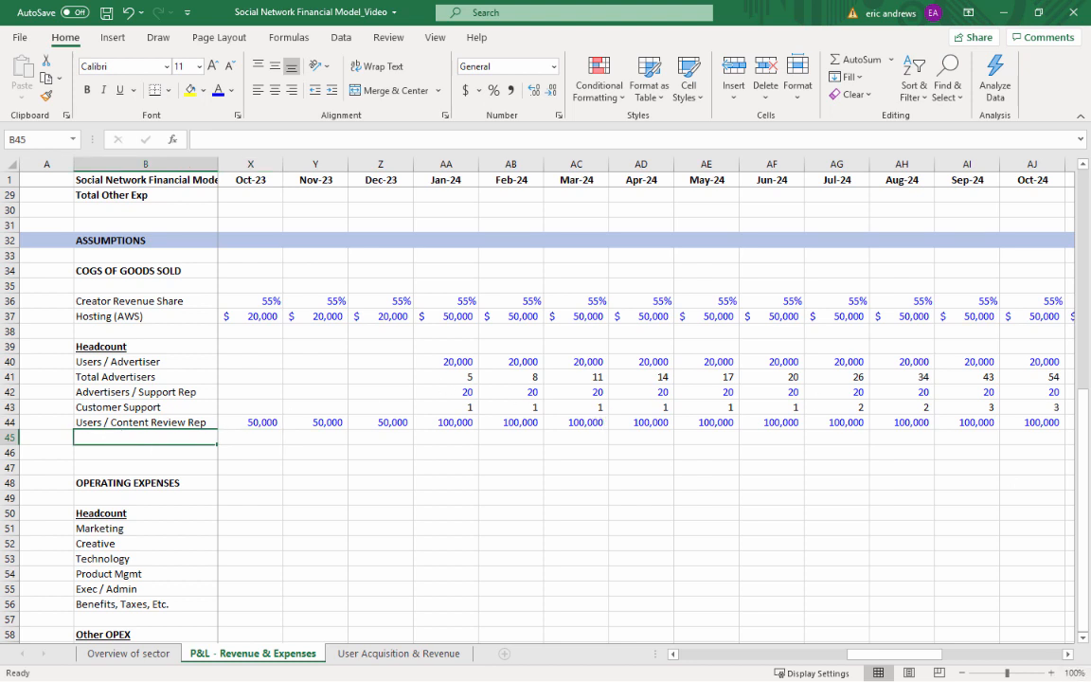
{"action": "type", "text": "Conrtew"}
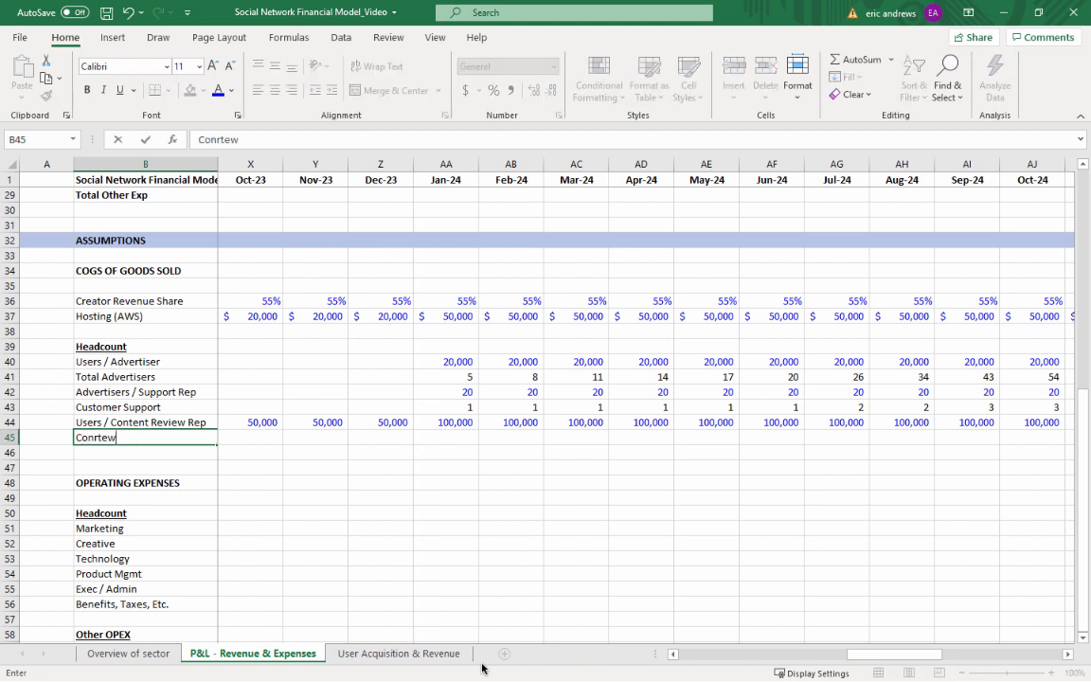
{"action": "type", "text": "tent Revie"}
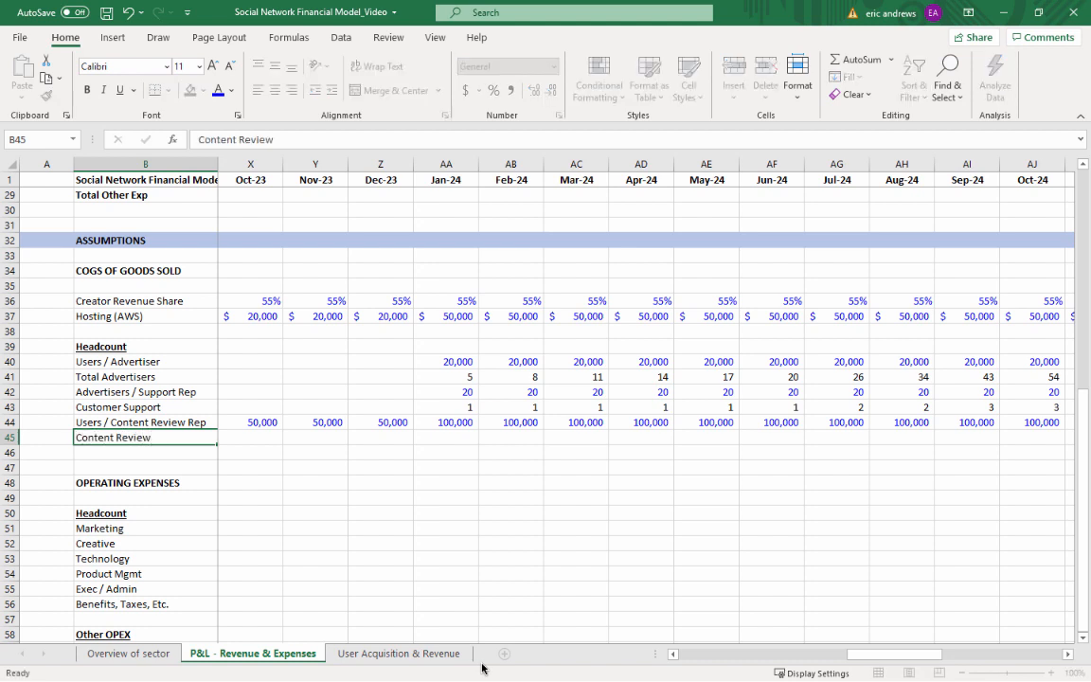
{"action": "type", "text": "w"}
Calculate Jan-23 Content Review headcount in O45 from Monthly Active Users with =ROUNDUP(O7/O44,0)
{"action": "key", "text": "Tab"}
{"action": "key", "text": "Right"}
{"action": "key", "text": "Right"}
{"action": "key", "text": "Right"}
{"action": "key", "text": "Right"}
{"action": "key", "text": "Right"}
{"action": "key", "text": "Right"}
{"action": "key", "text": "Right"}
{"action": "key", "text": "Right"}
{"action": "key", "text": "Right"}
{"action": "key", "text": "Right"}
{"action": "key", "text": "Right"}
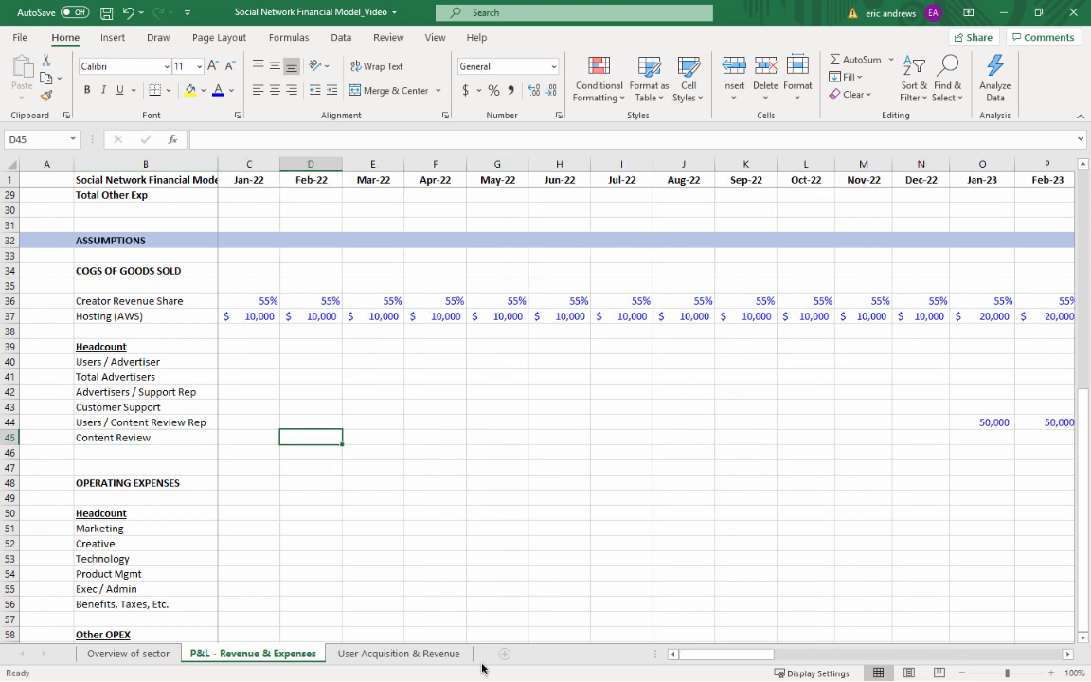
{"action": "key", "text": "Right"}
{"action": "key", "text": "Right"}
{"action": "key", "text": "Right"}
{"action": "key", "text": "Right"}
{"action": "key", "text": "Right"}
{"action": "key", "text": "Right"}
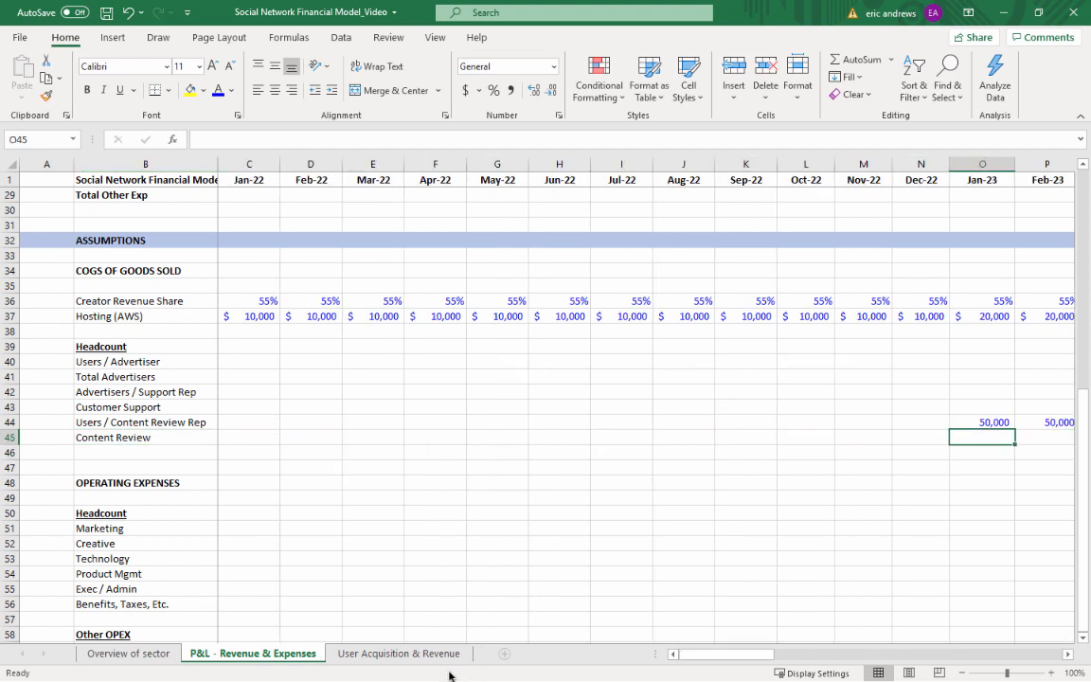
{"action": "key", "text": "Left"}
{"action": "key", "text": "Left"}
{"action": "key", "text": "Left"}
{"action": "key", "text": "Left"}
{"action": "key", "text": "Left"}
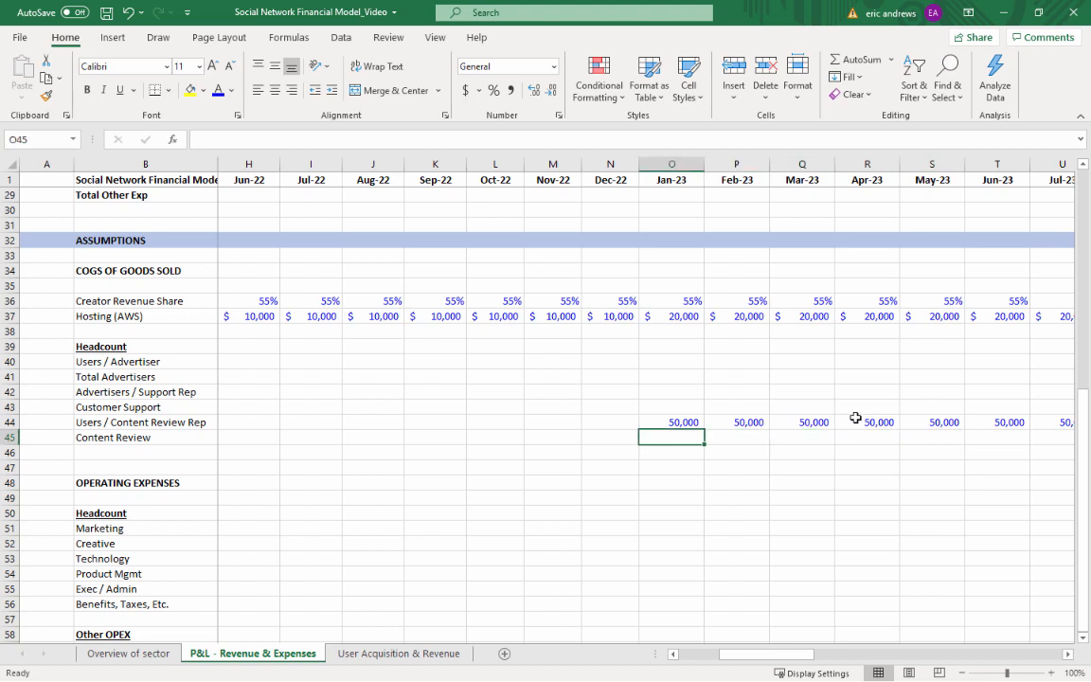
{"action": "type", "text": "="}
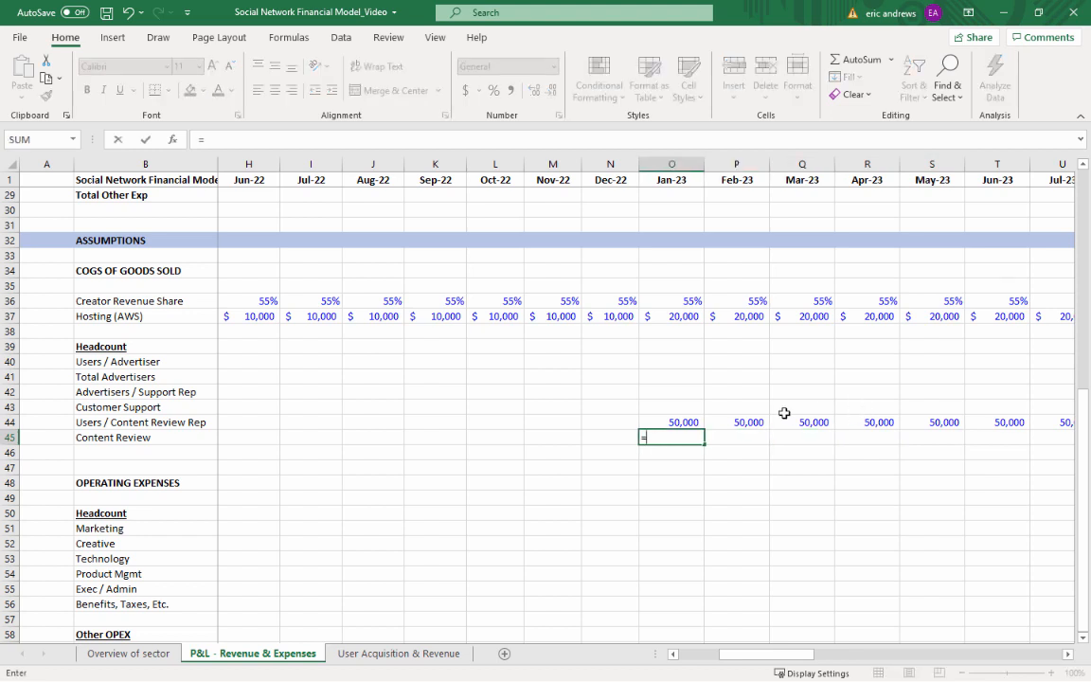
{"action": "type", "text": "roundu"}
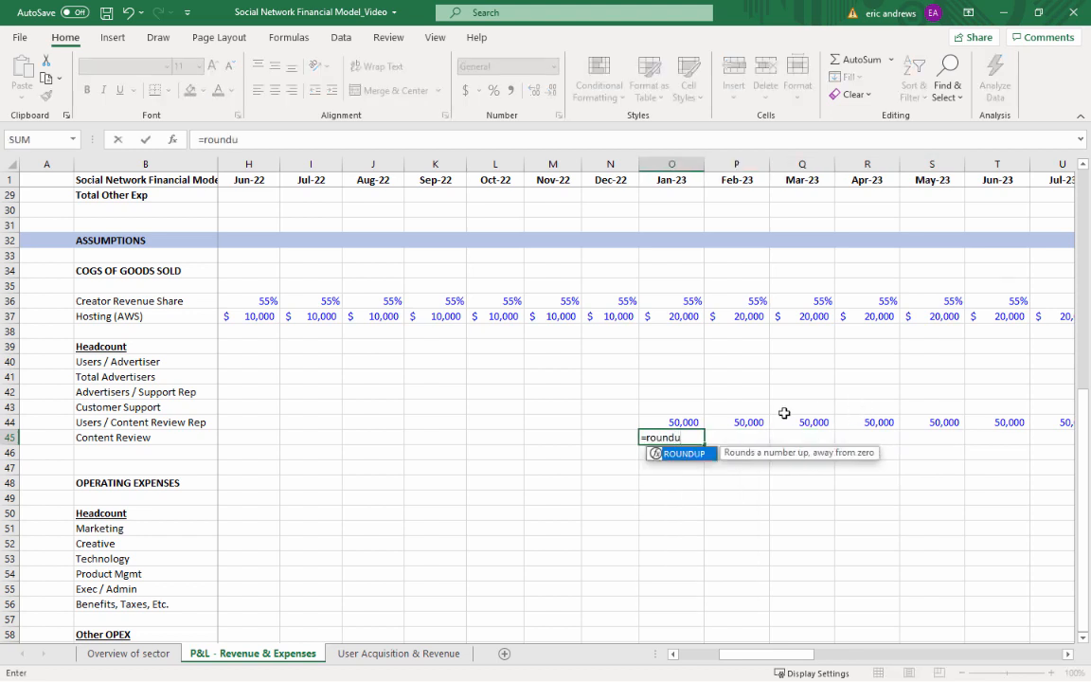
{"action": "type", "text": "p("}
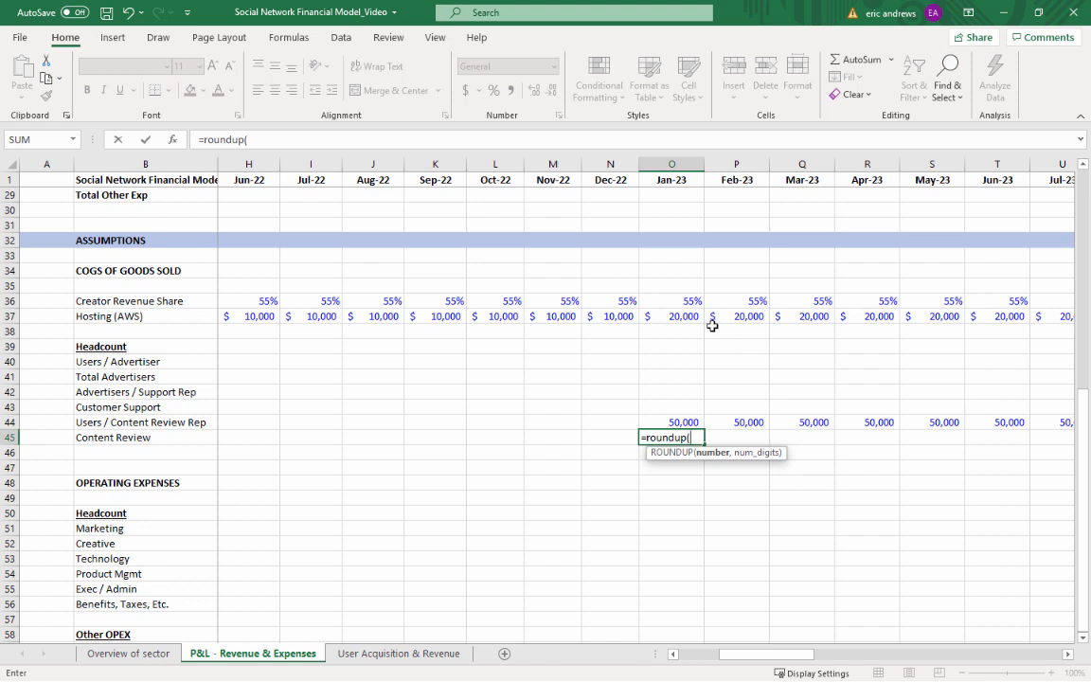
{"action": "scroll", "coordinate": [711, 326], "scroll_direction": "up", "scroll_amount": 9}
{"action": "left_click", "coordinate": [674, 272]}
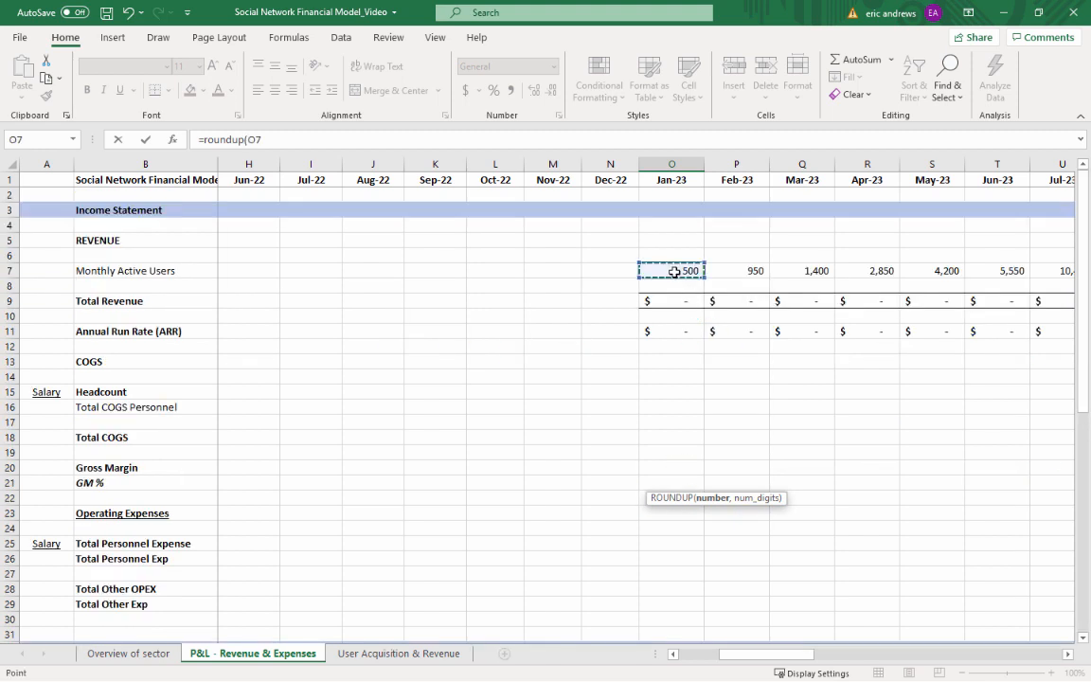
{"action": "type", "text": "/"}
{"action": "key", "text": "Up"}
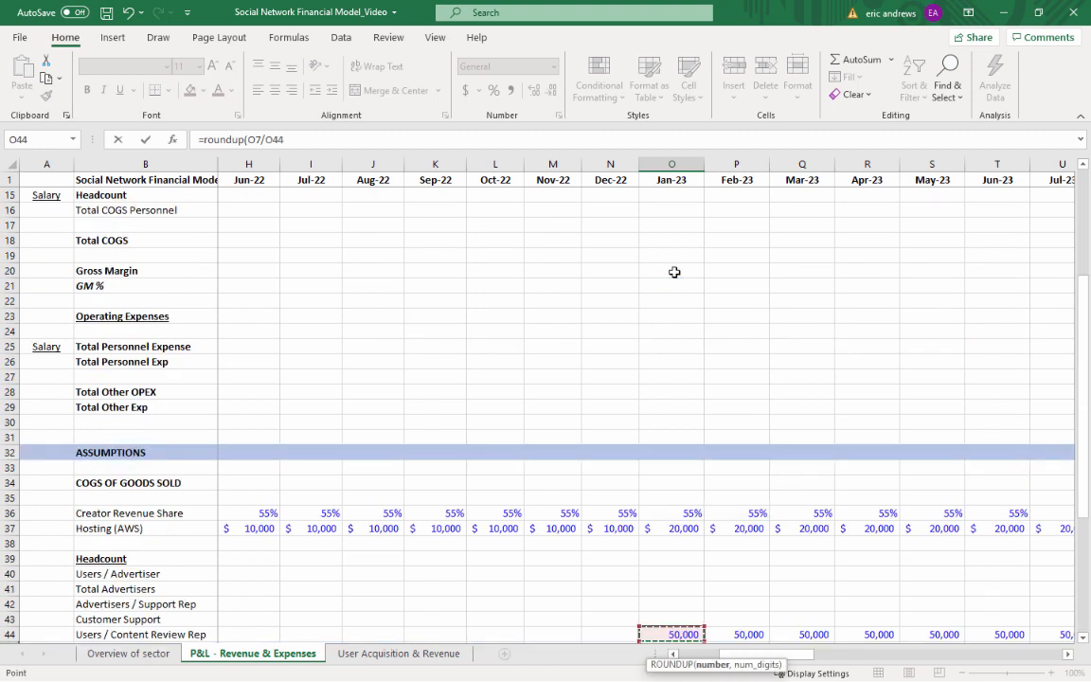
{"action": "type", "text": ",0"}
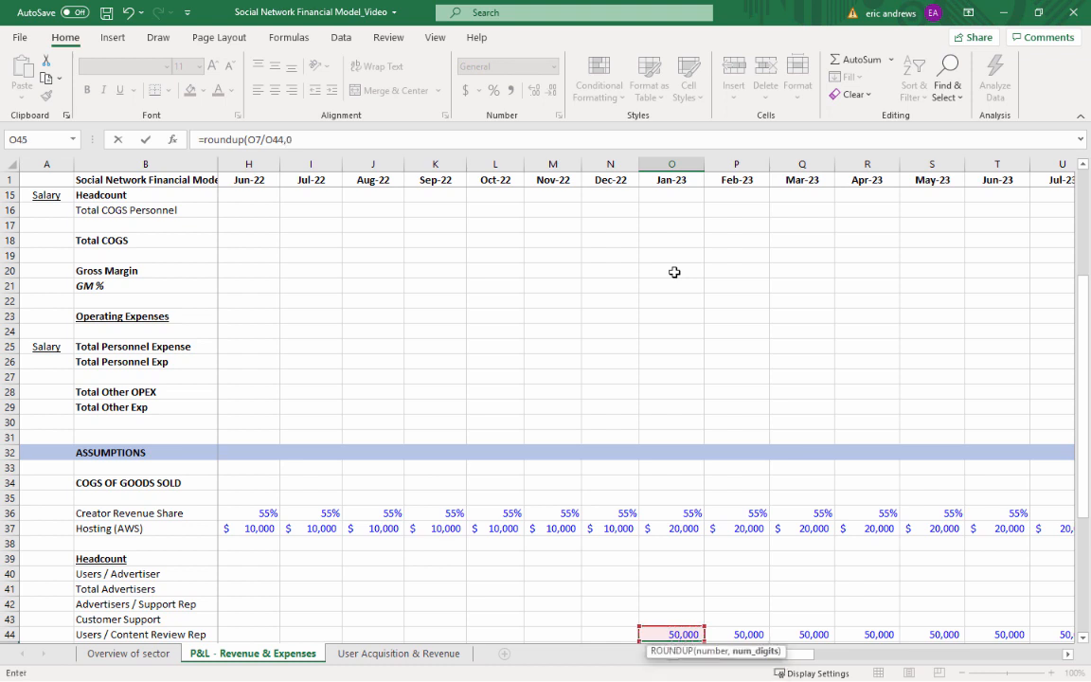
{"action": "key", "text": "Return"}
{"action": "key", "text": "Up"}
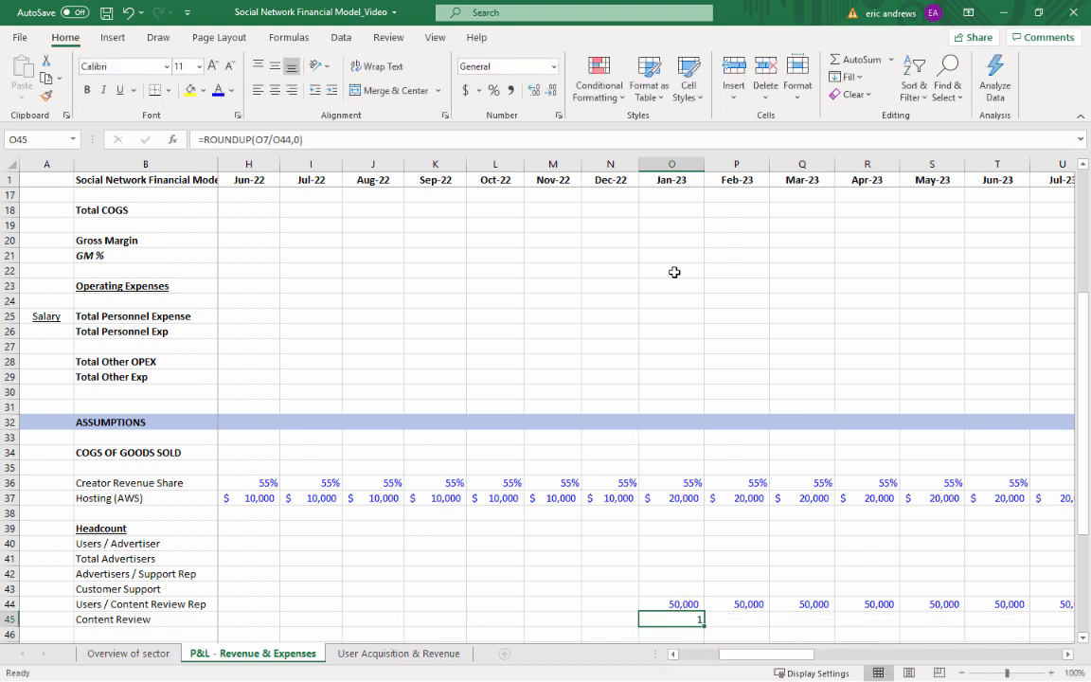
Copy the Jan-23 Content Review headcount formula across Feb-23 through Dec-25, P45:AX45
{"action": "key", "text": "ctrl+c"}
{"action": "key", "text": "Right"}
{"action": "key", "text": "shift+Right"}
{"action": "key", "text": "shift+Right"}
{"action": "key", "text": "shift+Right"}
{"action": "key", "text": "shift+Right"}
{"action": "key", "text": "shift+Right"}
{"action": "key", "text": "shift+Right"}
{"action": "key", "text": "shift+Right"}
{"action": "key", "text": "shift+Right"}
{"action": "key", "text": "shift+Right"}
{"action": "key", "text": "shift+Right"}
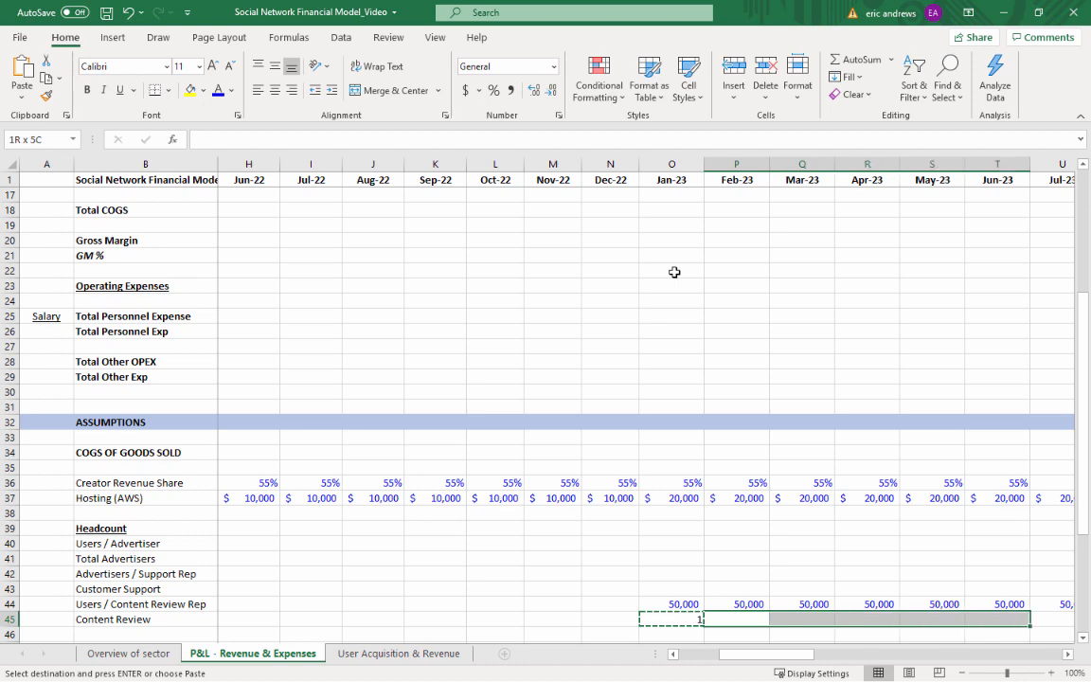
{"action": "key", "text": "shift+Right"}
{"action": "key", "text": "shift+Right"}
{"action": "key", "text": "shift+Right"}
{"action": "key", "text": "shift+Right"}
{"action": "key", "text": "shift+Right"}
{"action": "key", "text": "shift+Right"}
{"action": "key", "text": "shift+Right"}
{"action": "key", "text": "shift+Right"}
{"action": "key", "text": "shift+Right"}
{"action": "key", "text": "shift+Right"}
{"action": "key", "text": "shift+Right"}
{"action": "key", "text": "shift+Right"}
{"action": "key", "text": "shift+Right"}
{"action": "key", "text": "shift+Right"}
{"action": "key", "text": "shift+Right"}
{"action": "key", "text": "shift+Right"}
{"action": "key", "text": "shift+Right"}
{"action": "key", "text": "shift+Right"}
{"action": "key", "text": "shift+Right"}
{"action": "key", "text": "shift+Right"}
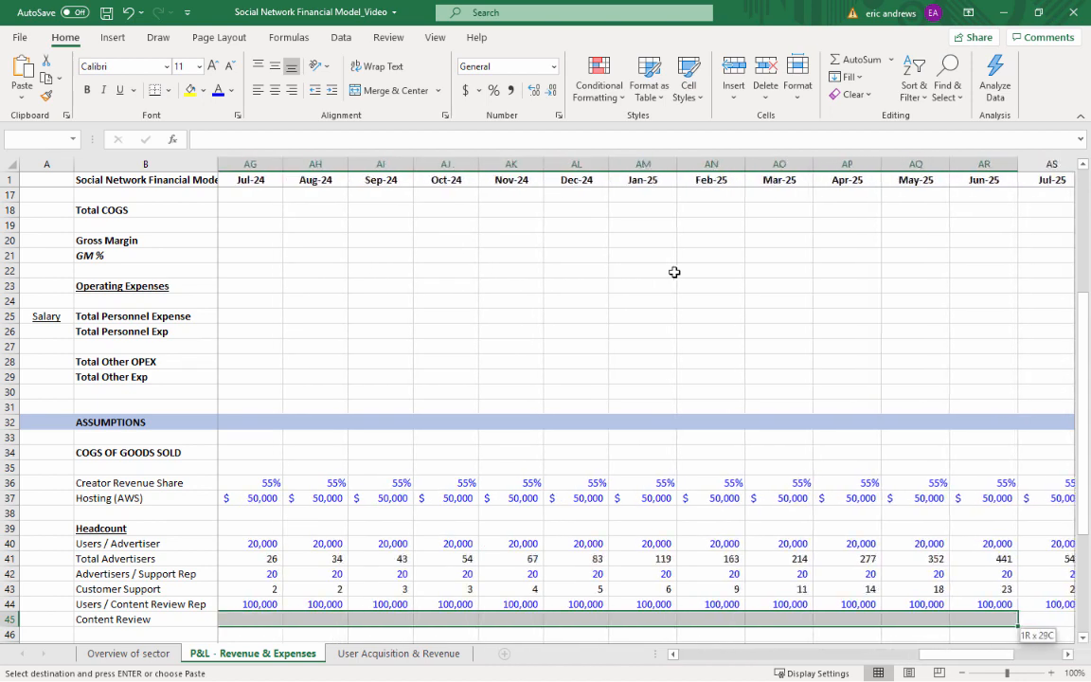
{"action": "key", "text": "shift+Right"}
{"action": "key", "text": "shift+Right"}
{"action": "key", "text": "shift+Right"}
{"action": "key", "text": "shift+Right"}
{"action": "key", "text": "shift+Right"}
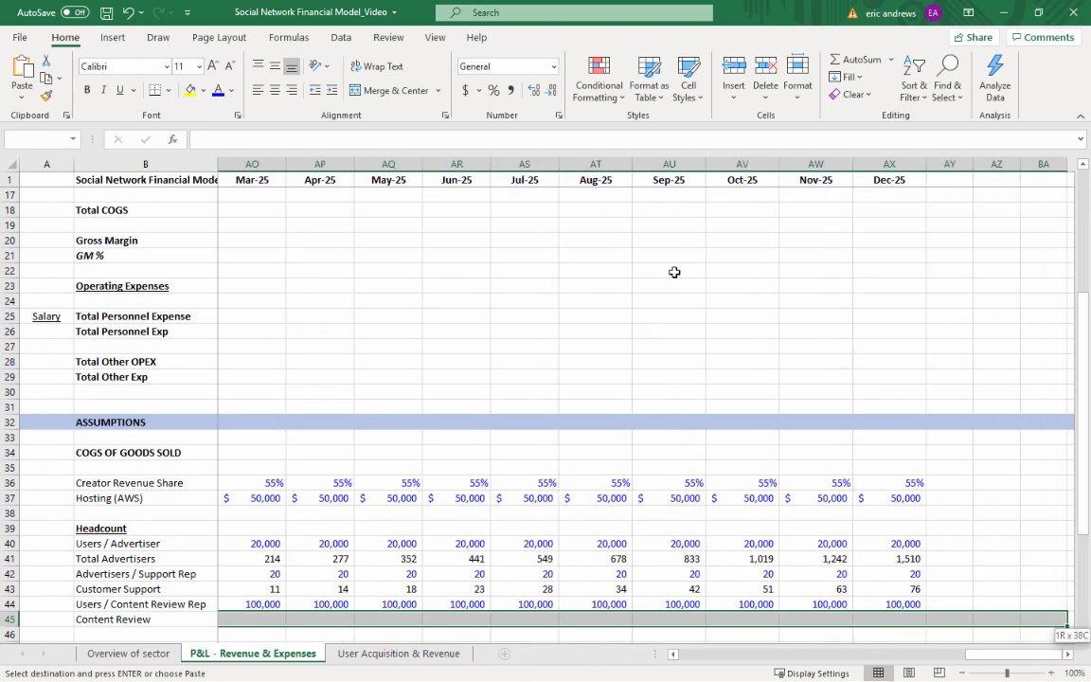
{"action": "key", "text": "shift+Left"}
{"action": "key", "text": "ctrl+v"}
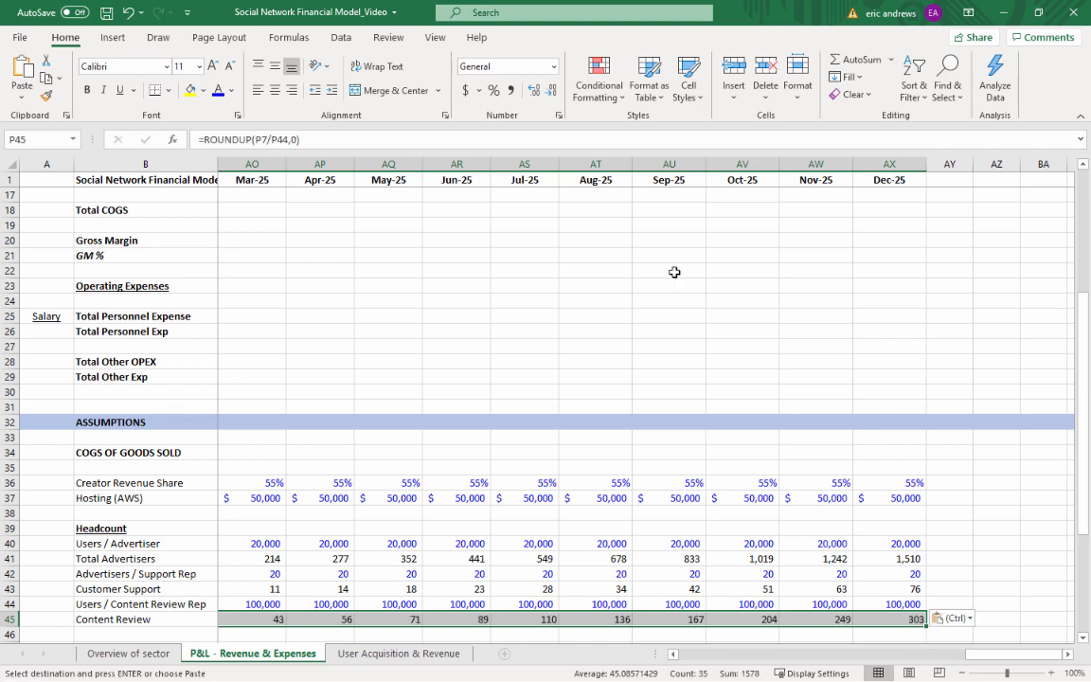
Examine the Dec-25 Total Advertisers, Customer Support and Content Review headcount figures in column AX
{"action": "scroll", "coordinate": [811, 362], "scroll_direction": "down", "scroll_amount": 9}
{"action": "scroll", "coordinate": [883, 306], "scroll_direction": "up", "scroll_amount": 3}
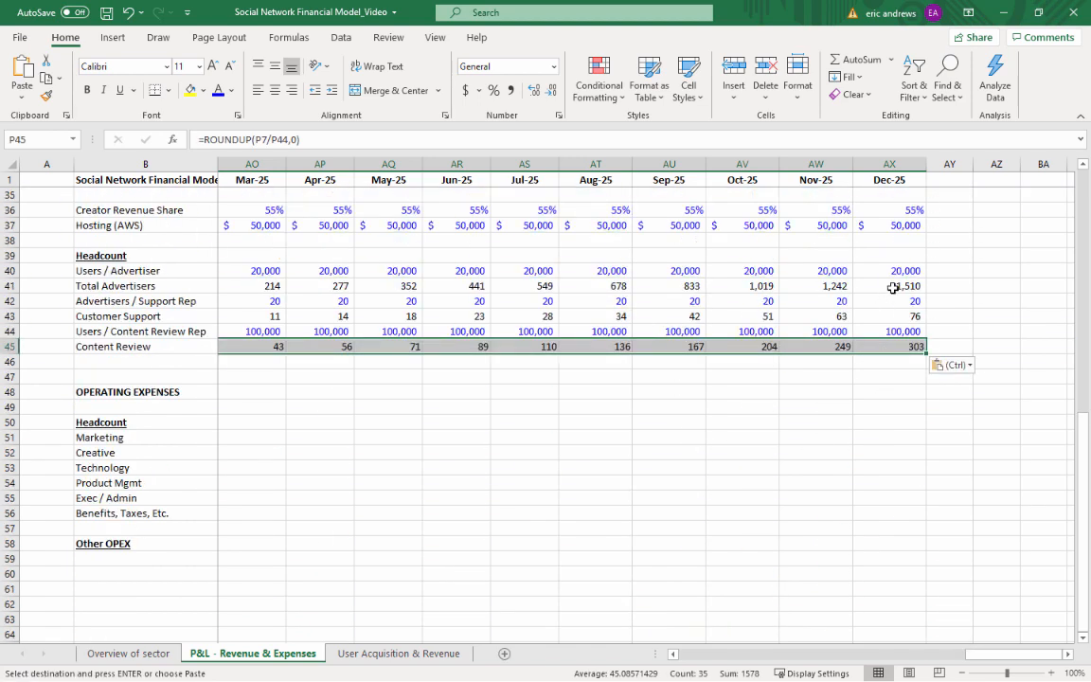
{"action": "left_click", "coordinate": [895, 286]}
{"action": "left_click", "coordinate": [888, 313]}
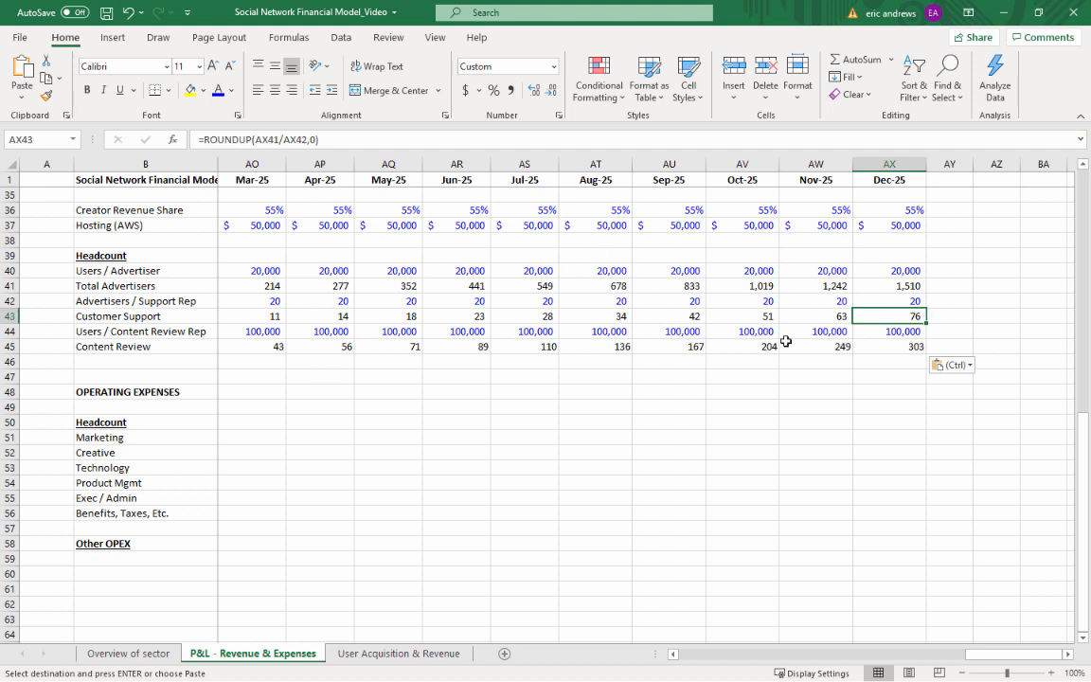
{"action": "left_click", "coordinate": [907, 285]}
{"action": "left_click", "coordinate": [910, 343]}
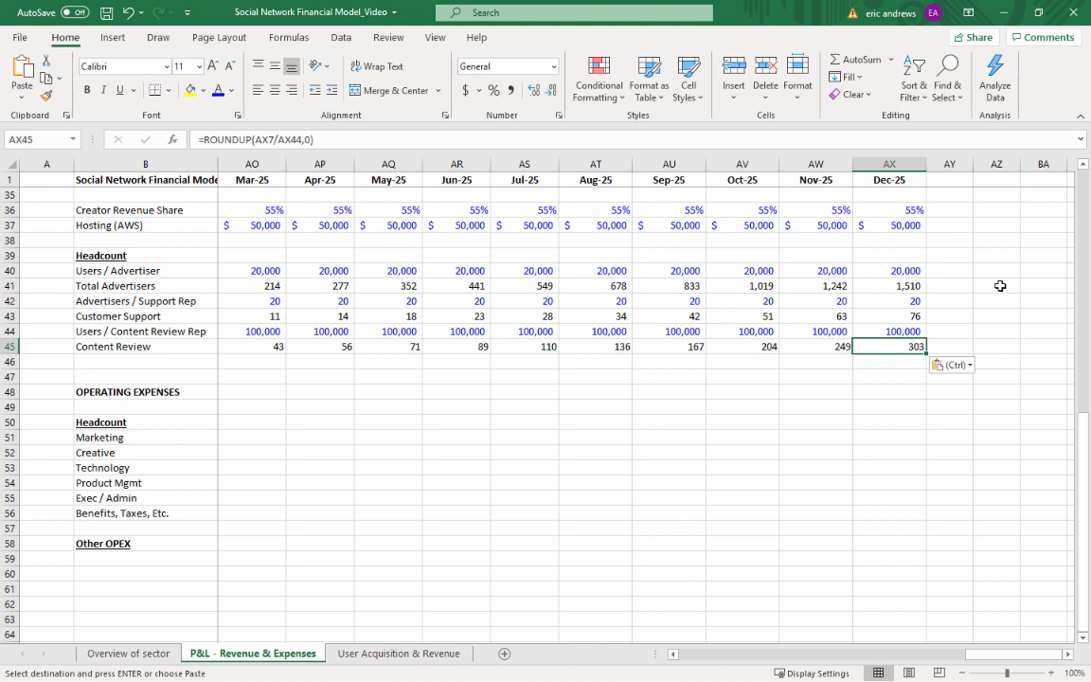
{"action": "key", "text": "Left"}
{"action": "key", "text": "Left"}
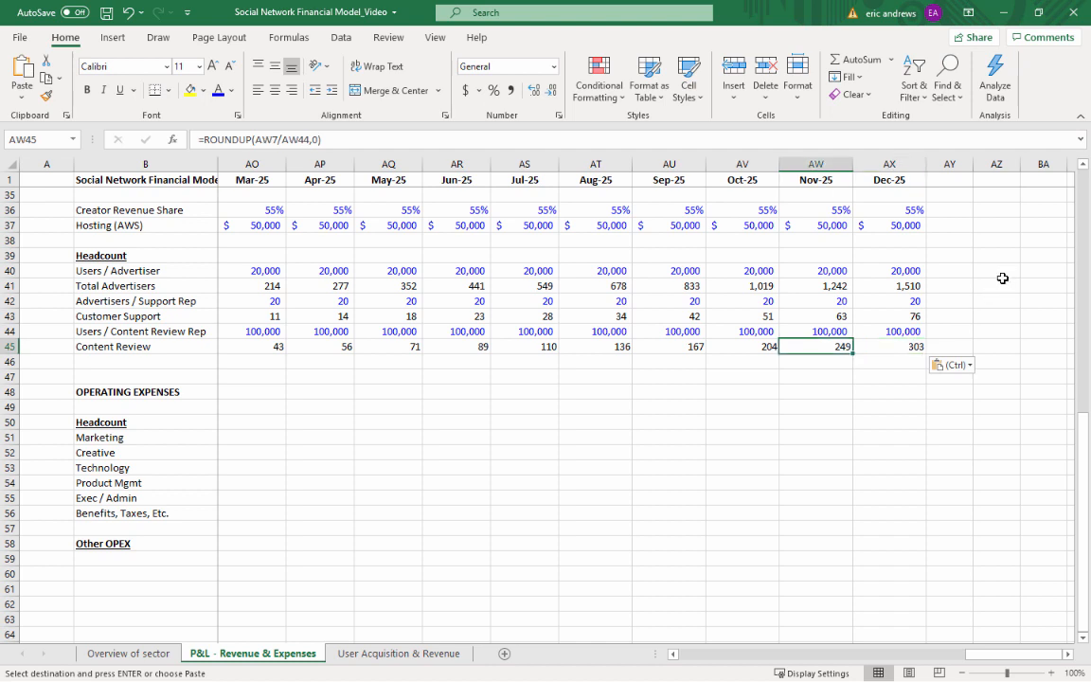
Label the row below Content Review in B46 as Benefits, Taxes, Etc
{"action": "key", "text": "ctrl+Left"}
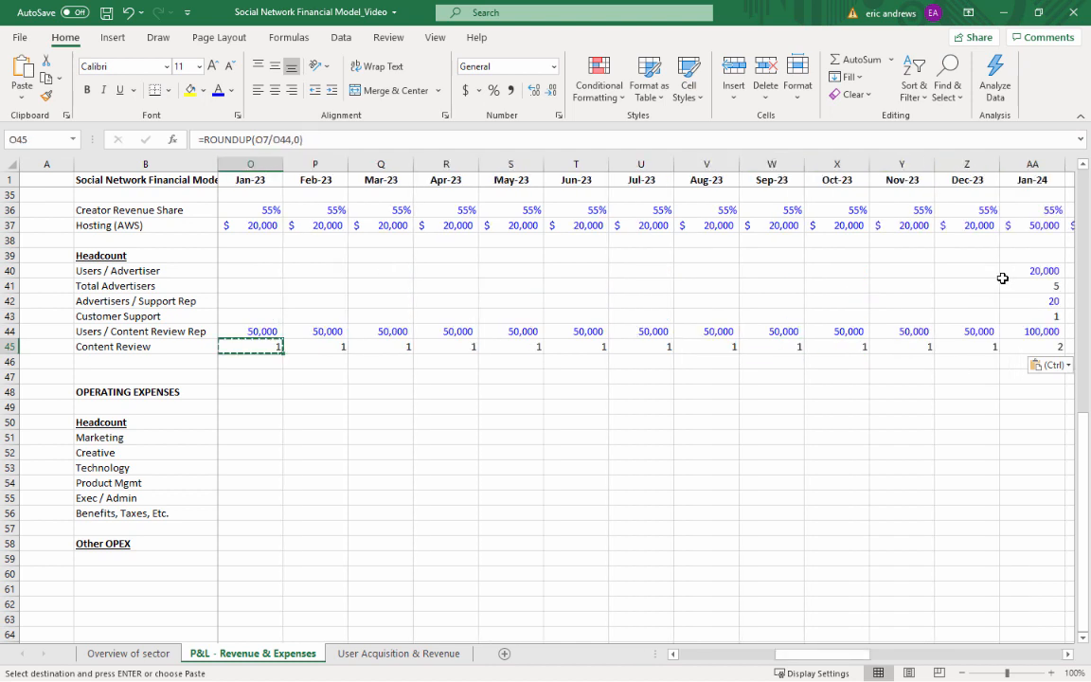
{"action": "key", "text": "Left"}
{"action": "key", "text": "Left"}
{"action": "key", "text": "Left"}
{"action": "key", "text": "ctrl+Left"}
{"action": "key", "text": "Down"}
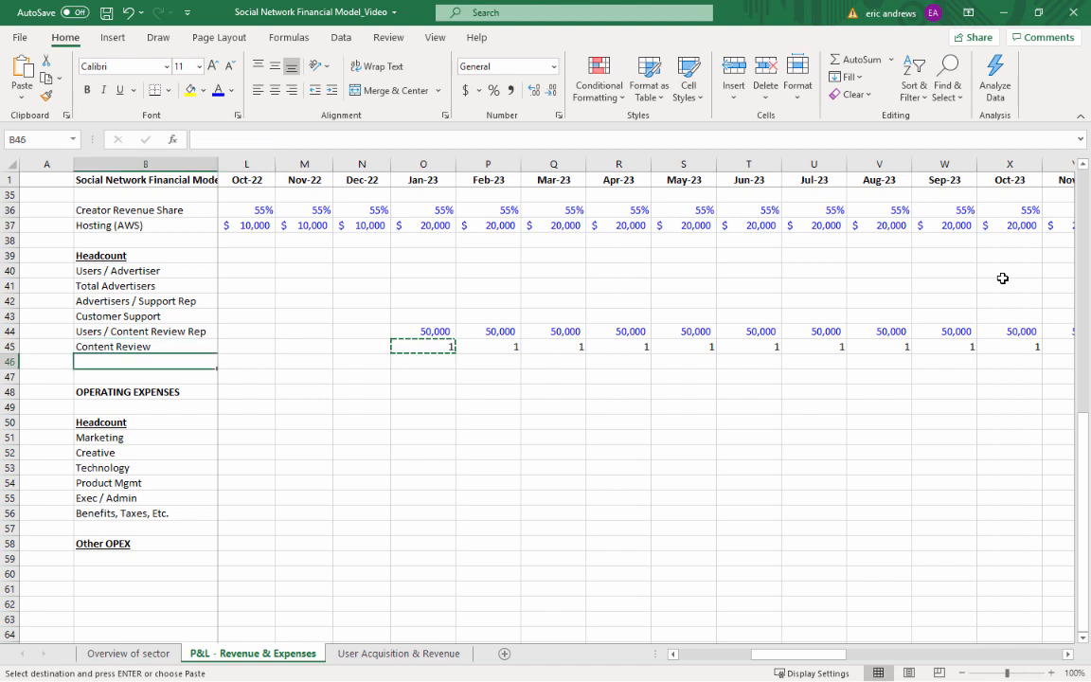
{"action": "type", "text": "Benefits, Taxes, Et"}
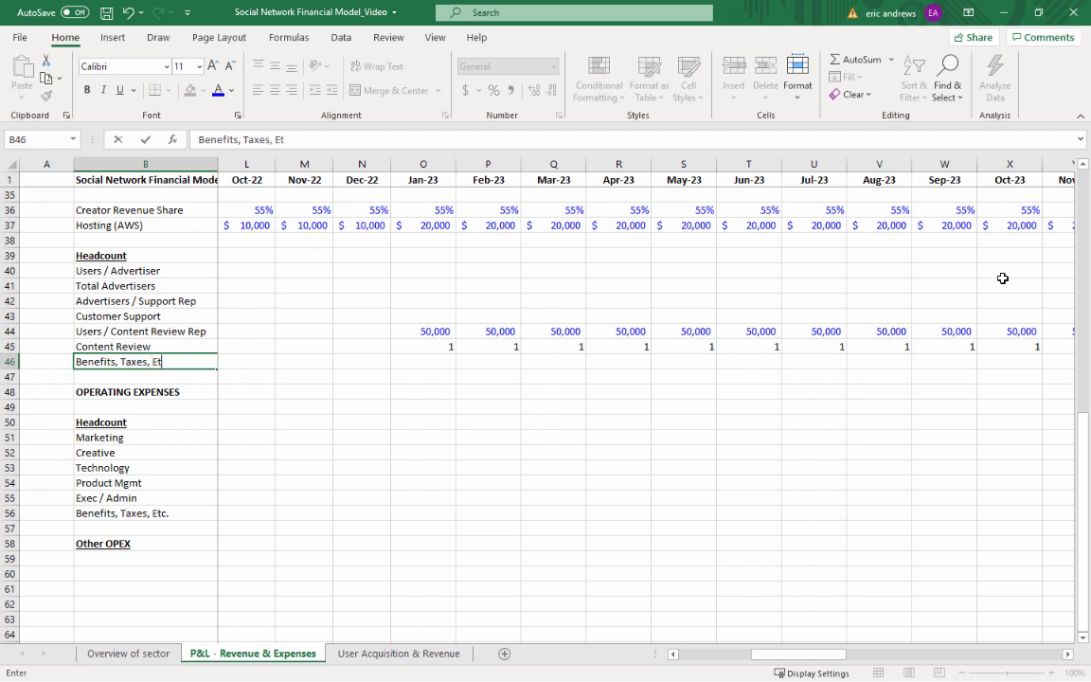
{"action": "type", "text": "c."}
{"action": "key", "text": "Return"}
Set the Jan-23 Benefits, Taxes, Etc. assumption in O46 to 25% with blue font
{"action": "key", "text": "Up"}
{"action": "key", "text": "Right"}
{"action": "key", "text": "Right"}
{"action": "key", "text": "Right"}
{"action": "key", "text": "Right"}
{"action": "key", "text": "Right"}
{"action": "key", "text": "Right"}
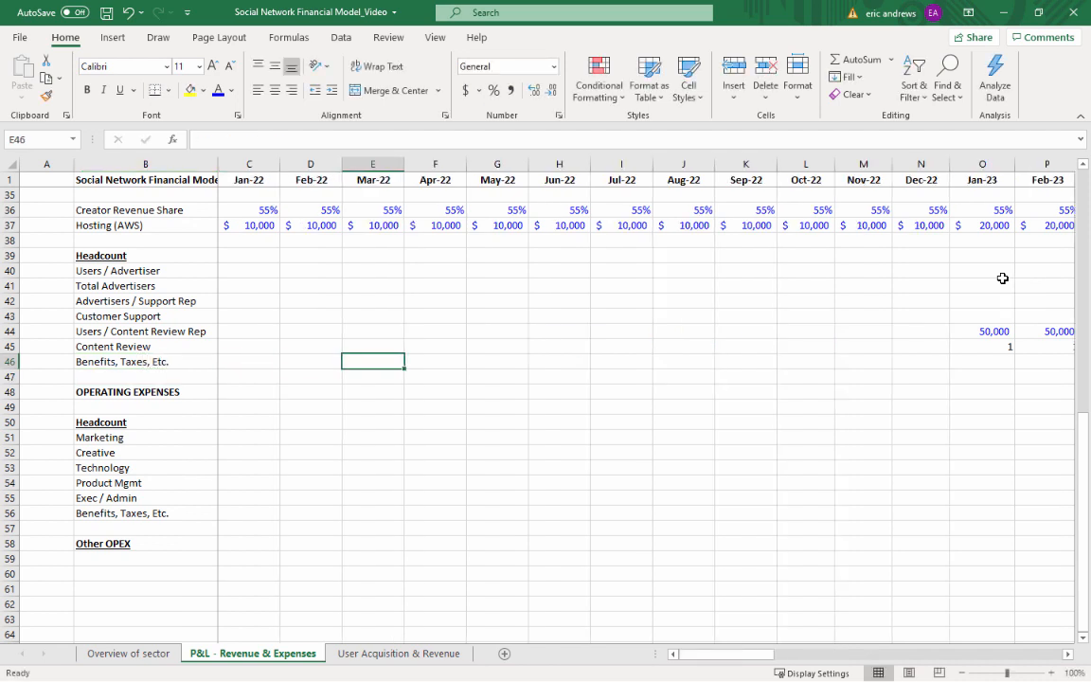
{"action": "key", "text": "Right"}
{"action": "key", "text": "Right"}
{"action": "key", "text": "Right"}
{"action": "key", "text": "Right"}
{"action": "key", "text": "Right"}
{"action": "key", "text": "Right"}
{"action": "key", "text": "Right"}
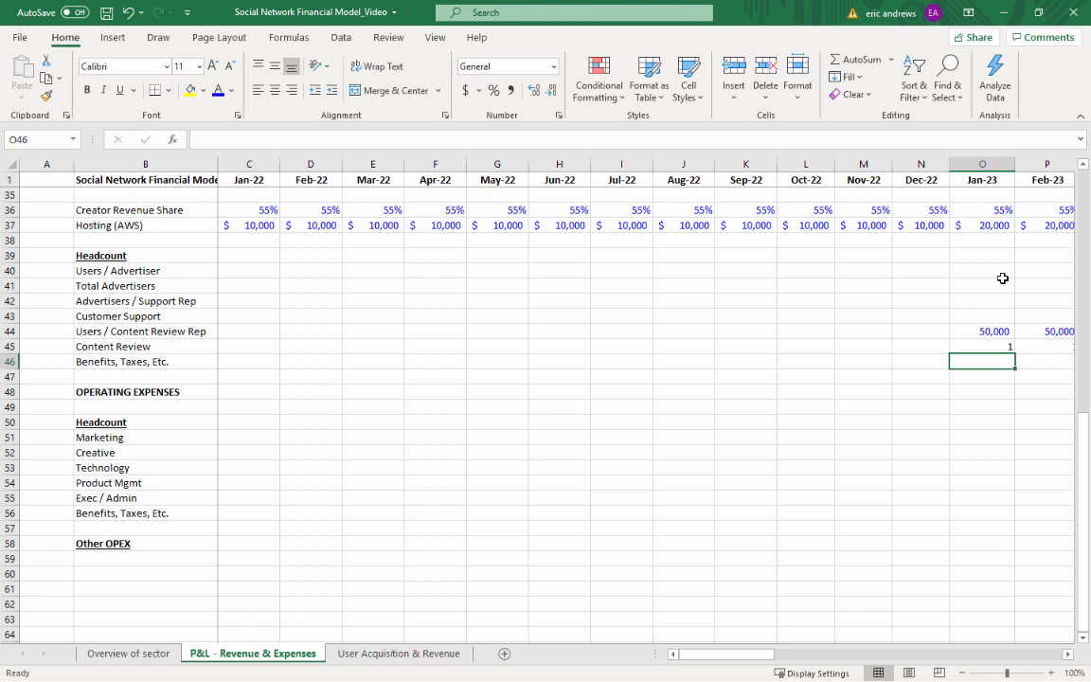
{"action": "type", "text": "25%"}
{"action": "key", "text": "ctrl+Return"}
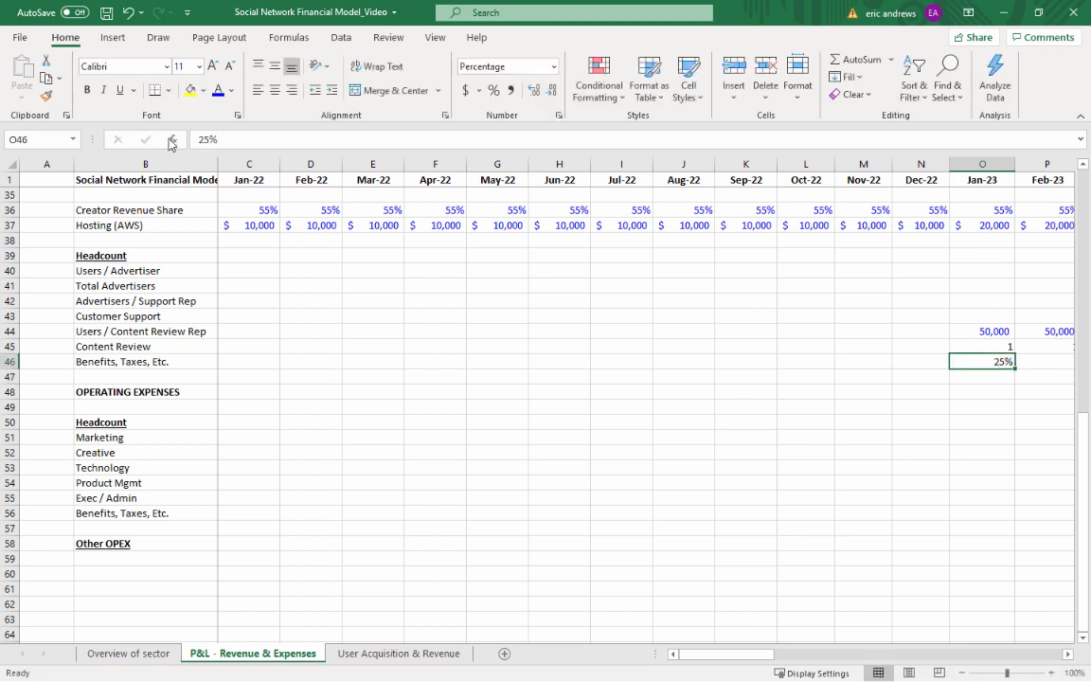
{"action": "key", "text": "Right"}
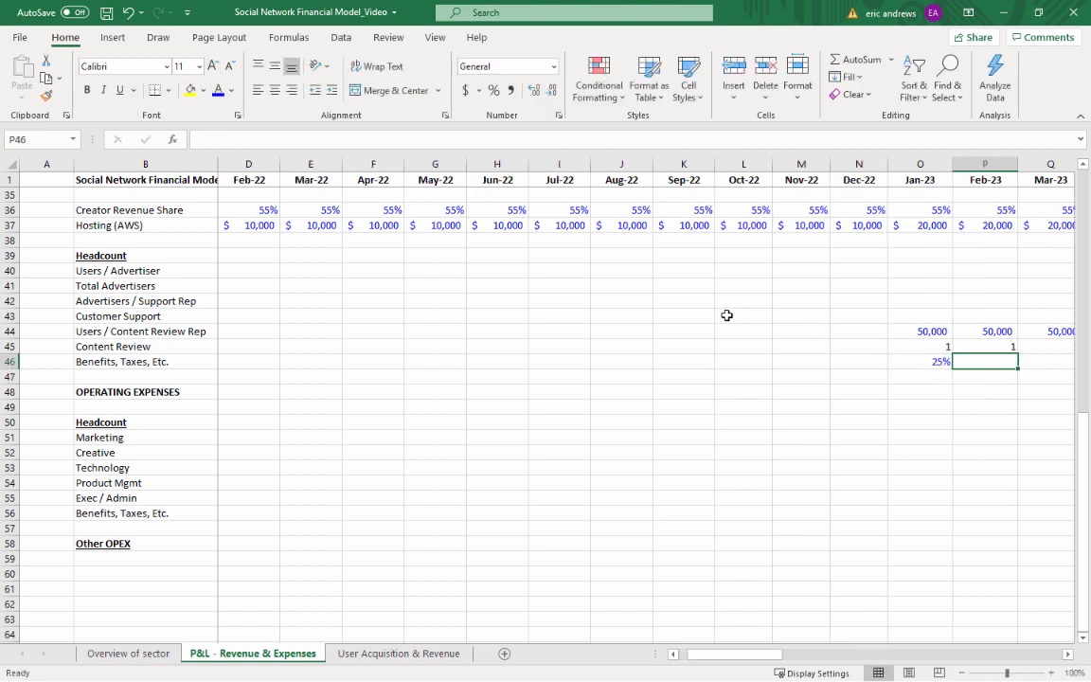
Copy the Jan-23 Benefits, Taxes, Etc. rate across Feb-23 through Dec-25, P46:AX46
{"action": "key", "text": "Left"}
{"action": "key", "text": "ctrl+c"}
{"action": "key", "text": "Right"}
{"action": "key", "text": "shift+Right"}
{"action": "key", "text": "shift+Right"}
{"action": "key", "text": "shift+Right"}
{"action": "key", "text": "shift+Right"}
{"action": "key", "text": "shift+Right"}
{"action": "key", "text": "shift+Right"}
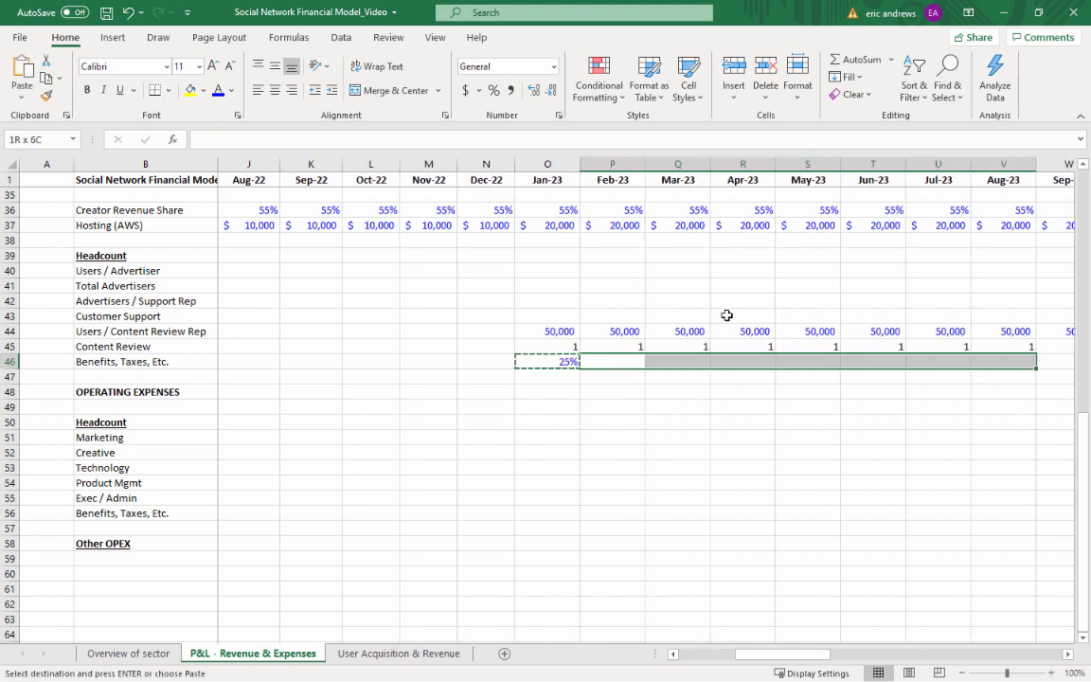
{"action": "key", "text": "shift+Right"}
{"action": "key", "text": "shift+Right"}
{"action": "key", "text": "shift+Right"}
{"action": "key", "text": "shift+Right"}
{"action": "key", "text": "shift+Right"}
{"action": "key", "text": "shift+Right"}
{"action": "key", "text": "shift+Right"}
{"action": "key", "text": "shift+Right"}
{"action": "key", "text": "shift+Right"}
{"action": "key", "text": "shift+Right"}
{"action": "key", "text": "shift+Right"}
{"action": "key", "text": "shift+Right"}
{"action": "key", "text": "shift+Right"}
{"action": "key", "text": "shift+Right"}
{"action": "key", "text": "shift+Right"}
{"action": "key", "text": "shift+Right"}
{"action": "key", "text": "shift+Right"}
{"action": "key", "text": "shift+Right"}
{"action": "key", "text": "shift+Right"}
{"action": "key", "text": "shift+Right"}
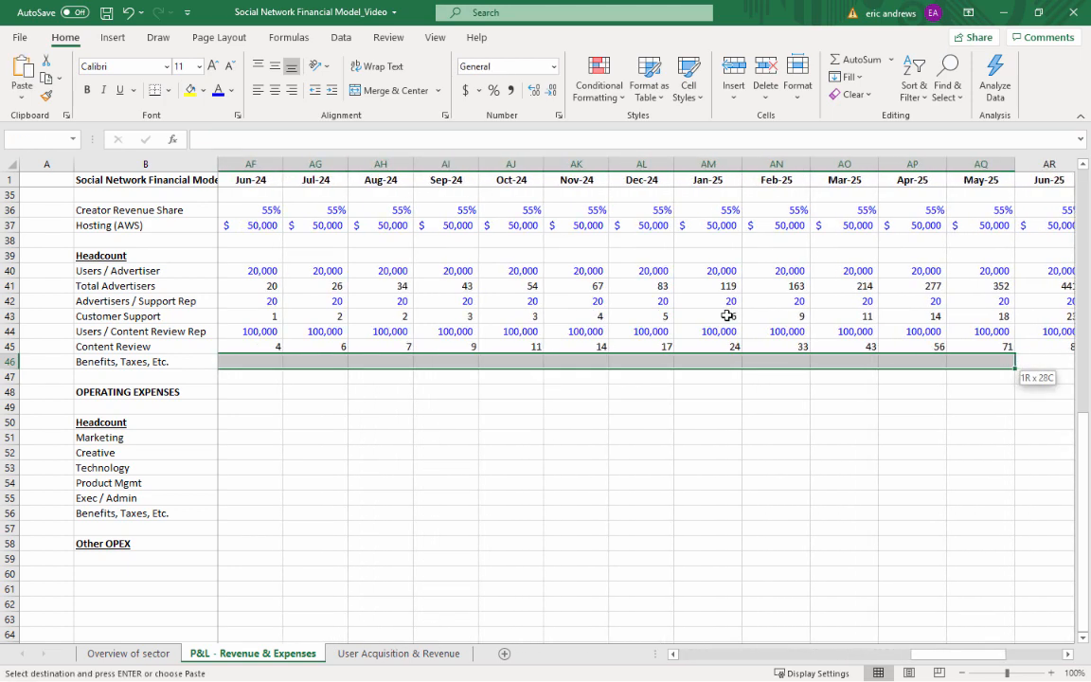
{"action": "key", "text": "shift+Right"}
{"action": "key", "text": "shift+Right"}
{"action": "key", "text": "shift+Right"}
{"action": "key", "text": "shift+Right"}
{"action": "key", "text": "shift+Right"}
{"action": "key", "text": "shift+Right"}
{"action": "key", "text": "shift+Right"}
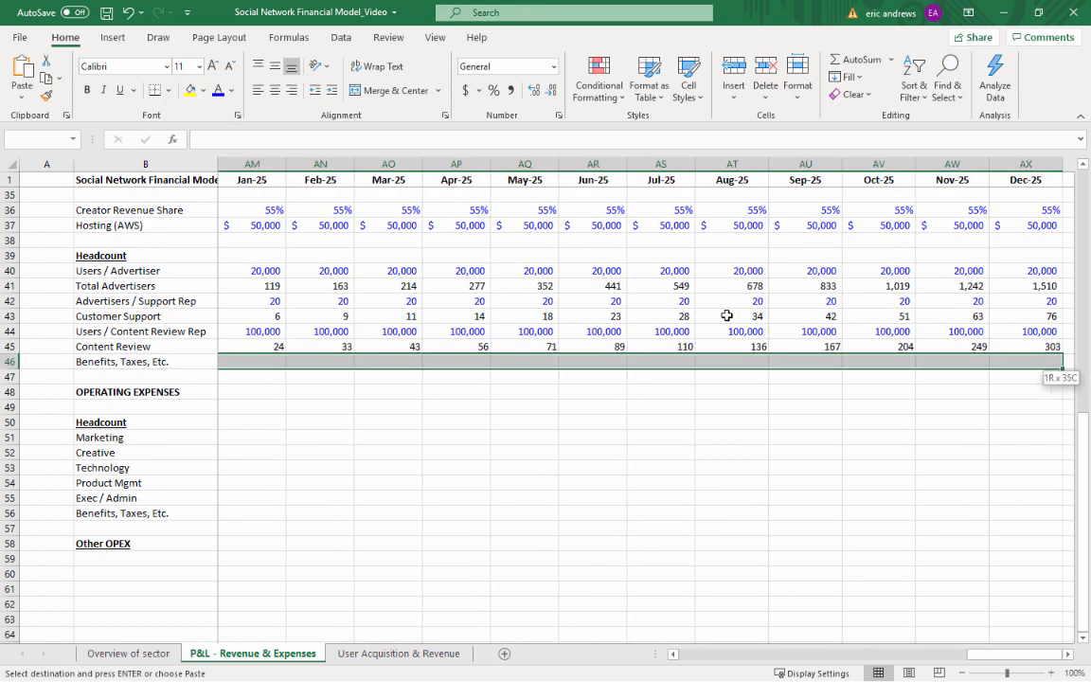
{"action": "key", "text": "shift+Right"}
{"action": "key", "text": "shift+Right"}
{"action": "key", "text": "shift+Left"}
{"action": "key", "text": "shift+Left"}
{"action": "key", "text": "ctrl+v"}
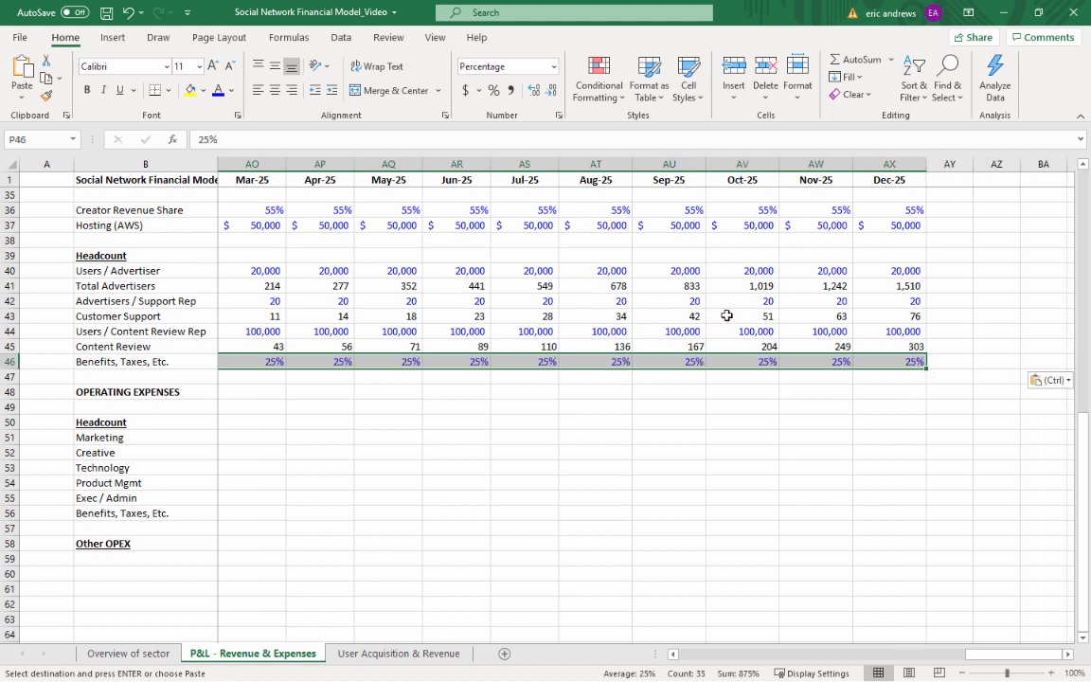
{"action": "key", "text": "Left"}
{"action": "key", "text": "Right"}
{"action": "key", "text": "Escape"}
Insert three blank rows at row 14, between the COGS heading and the Headcount section of the income statement
{"action": "key", "text": "Left"}
{"action": "key", "text": "Left"}
{"action": "key", "text": "Left"}
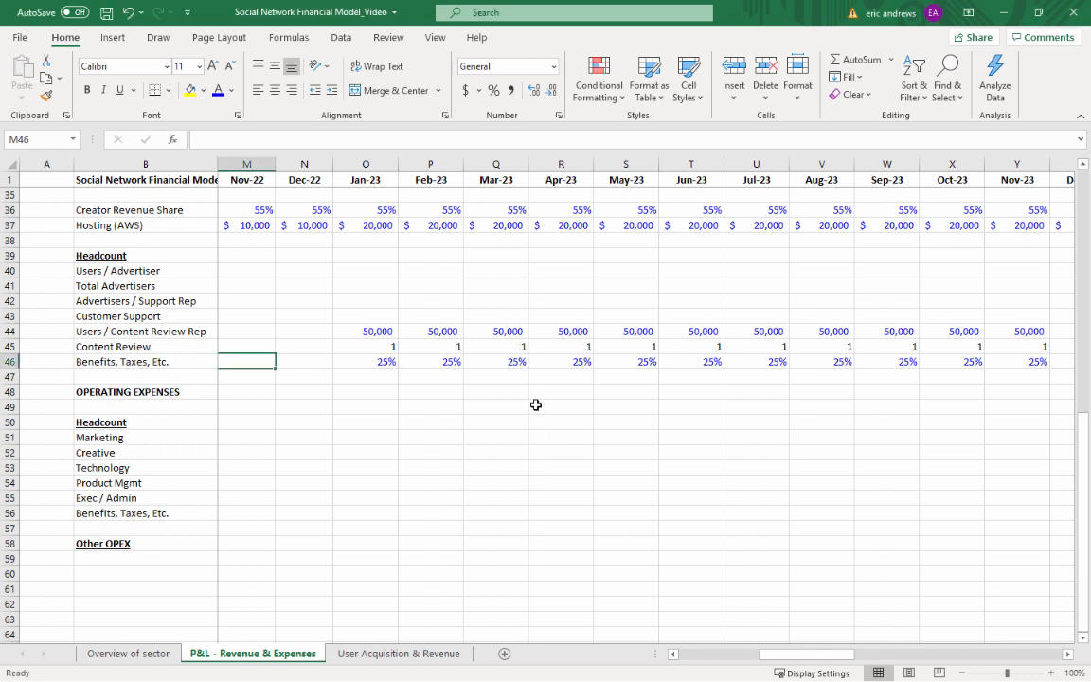
{"action": "scroll", "coordinate": [535, 405], "scroll_direction": "up", "scroll_amount": 7}
{"action": "scroll", "coordinate": [524, 420], "scroll_direction": "down", "scroll_amount": 2}
{"action": "scroll", "coordinate": [523, 417], "scroll_direction": "up", "scroll_amount": 5}
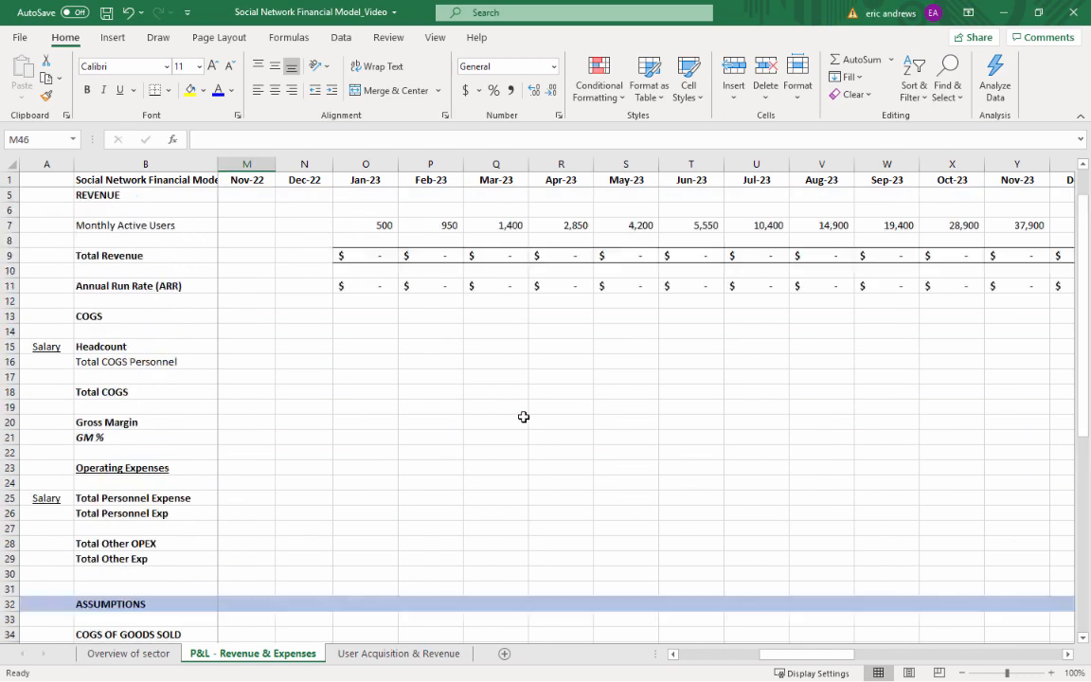
{"action": "scroll", "coordinate": [524, 417], "scroll_direction": "up", "scroll_amount": 1}
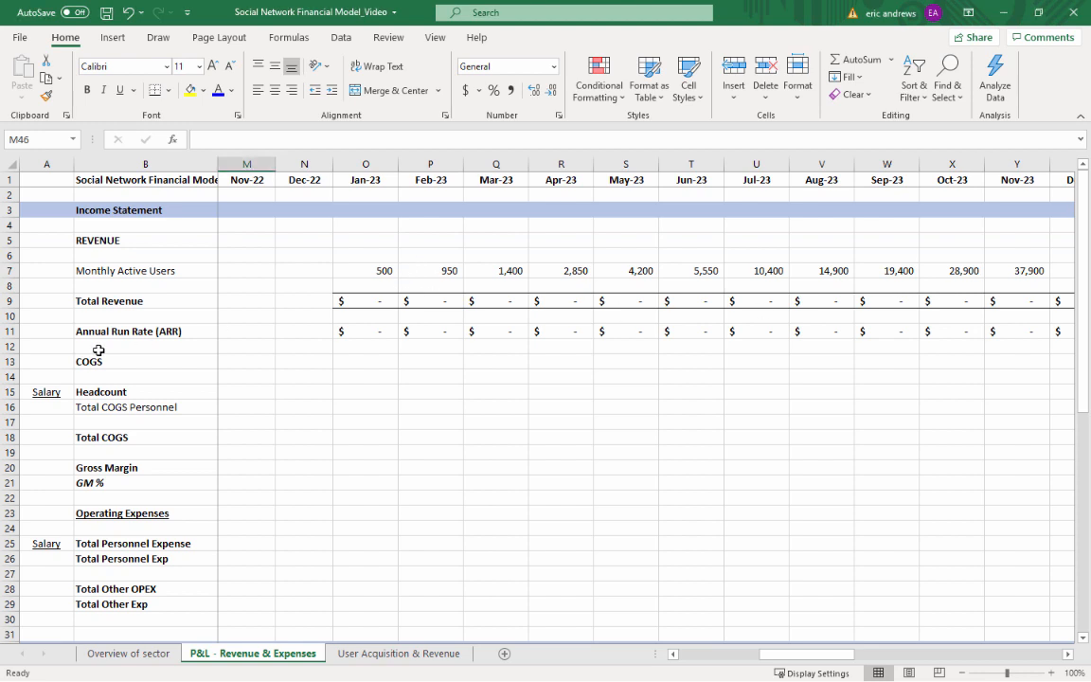
{"action": "left_click", "coordinate": [15, 377]}
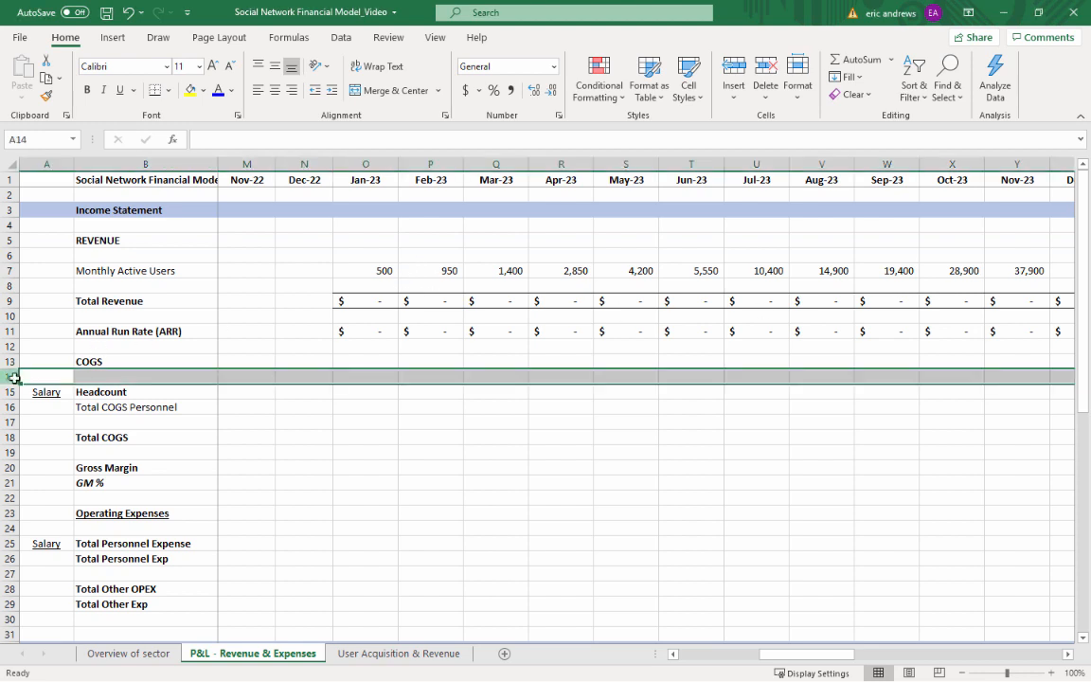
{"action": "left_click", "coordinate": [734, 70]}
{"action": "left_click", "coordinate": [734, 70]}
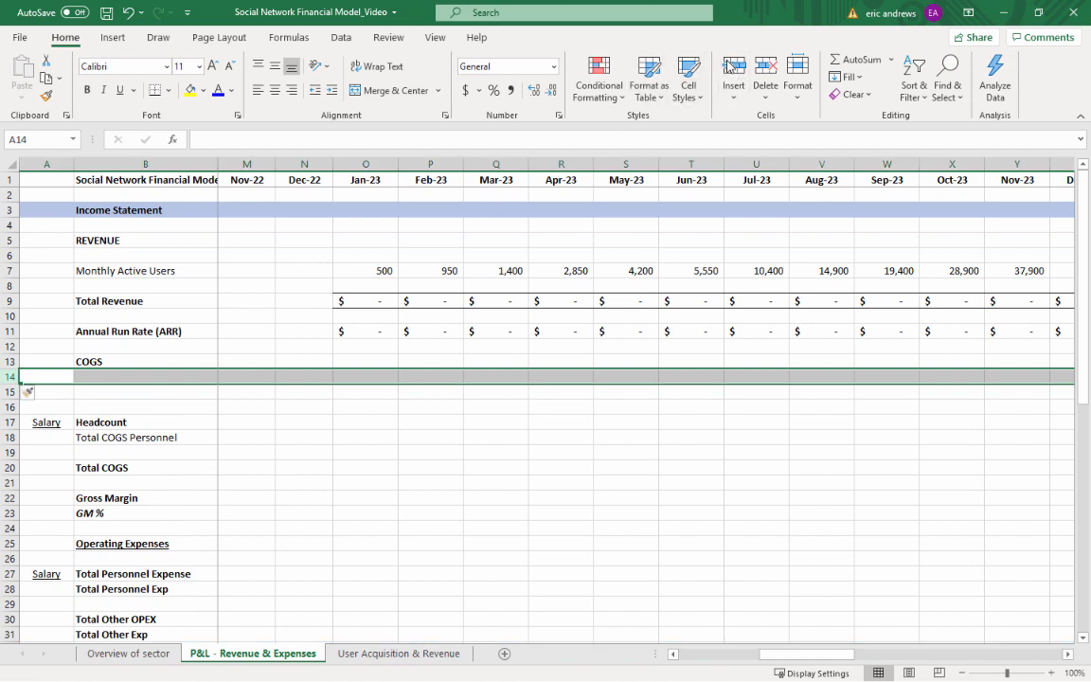
Label B15 under COGS as Creator Payments and remove the bold formatting from row 15
{"action": "left_click", "coordinate": [110, 396]}
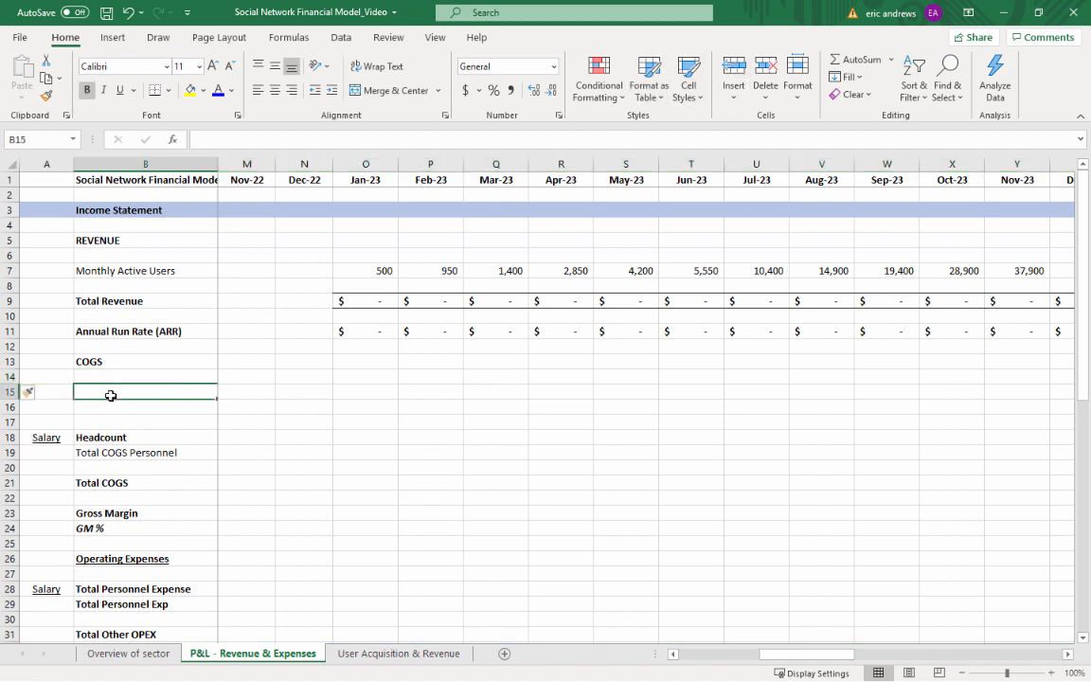
{"action": "type", "text": "Creator Pa"}
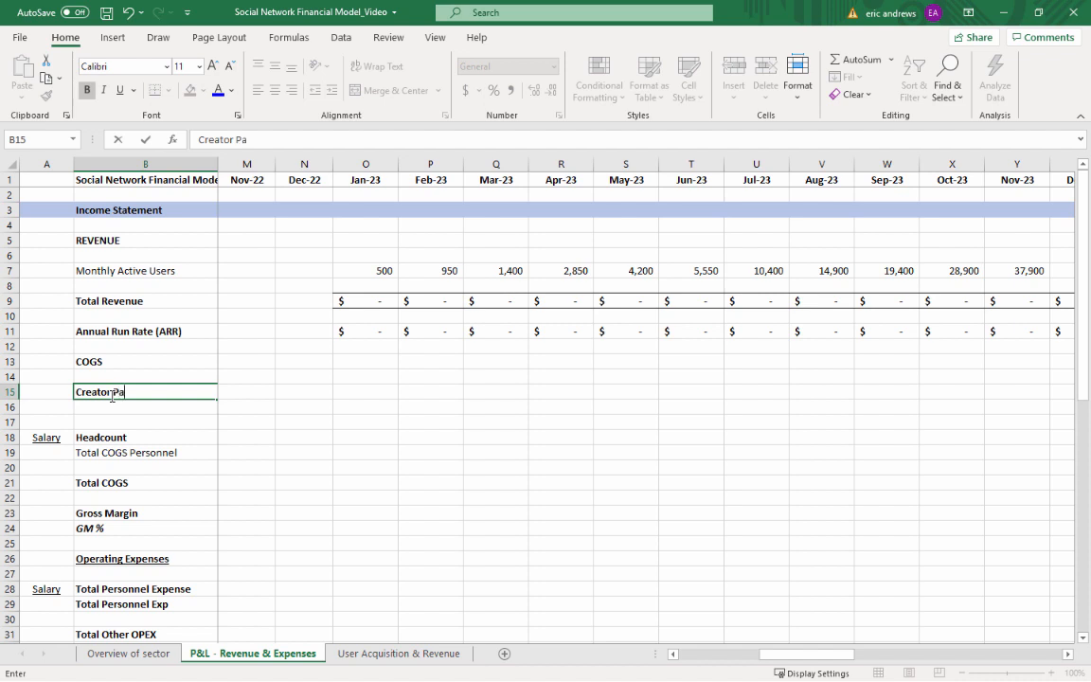
{"action": "type", "text": "yments"}
{"action": "key", "text": "Return"}
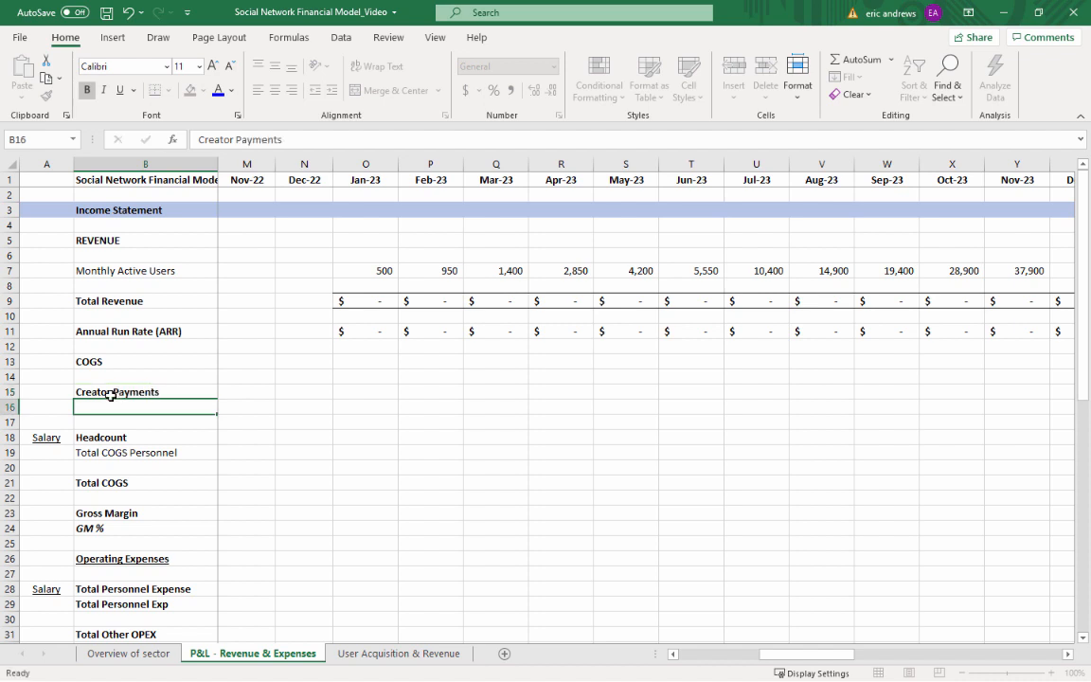
{"action": "left_click", "coordinate": [110, 396]}
{"action": "key", "text": "shift+space"}
{"action": "key", "text": "ctrl+b"}
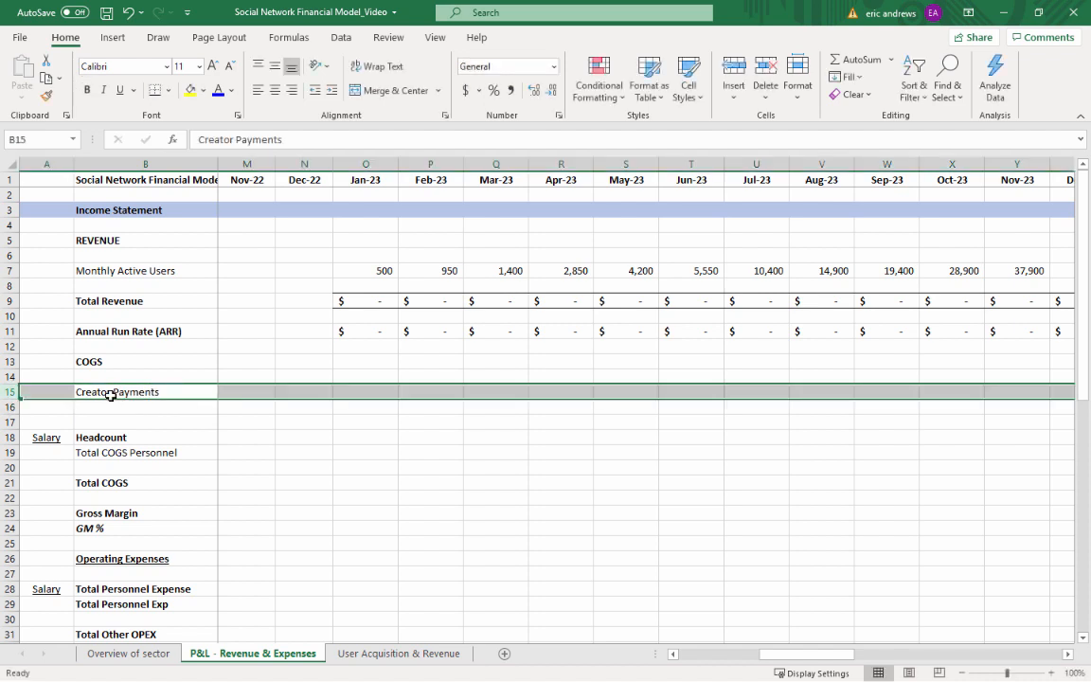
Calculate Jan-23 Creator Payments in O15 from Total Revenue and Creator Revenue Share with =O9*O39, in dollar accounting format without decimals
{"action": "key", "text": "Right"}
{"action": "key", "text": "Right"}
{"action": "key", "text": "Right"}
{"action": "key", "text": "Right"}
{"action": "key", "text": "Right"}
{"action": "key", "text": "Right"}
{"action": "key", "text": "Right"}
{"action": "key", "text": "Right"}
{"action": "key", "text": "Right"}
{"action": "key", "text": "Right"}
{"action": "key", "text": "Right"}
{"action": "key", "text": "Right"}
{"action": "key", "text": "Right"}
{"action": "key", "text": "Right"}
{"action": "key", "text": "Right"}
{"action": "key", "text": "Right"}
{"action": "key", "text": "Right"}
{"action": "key", "text": "Right"}
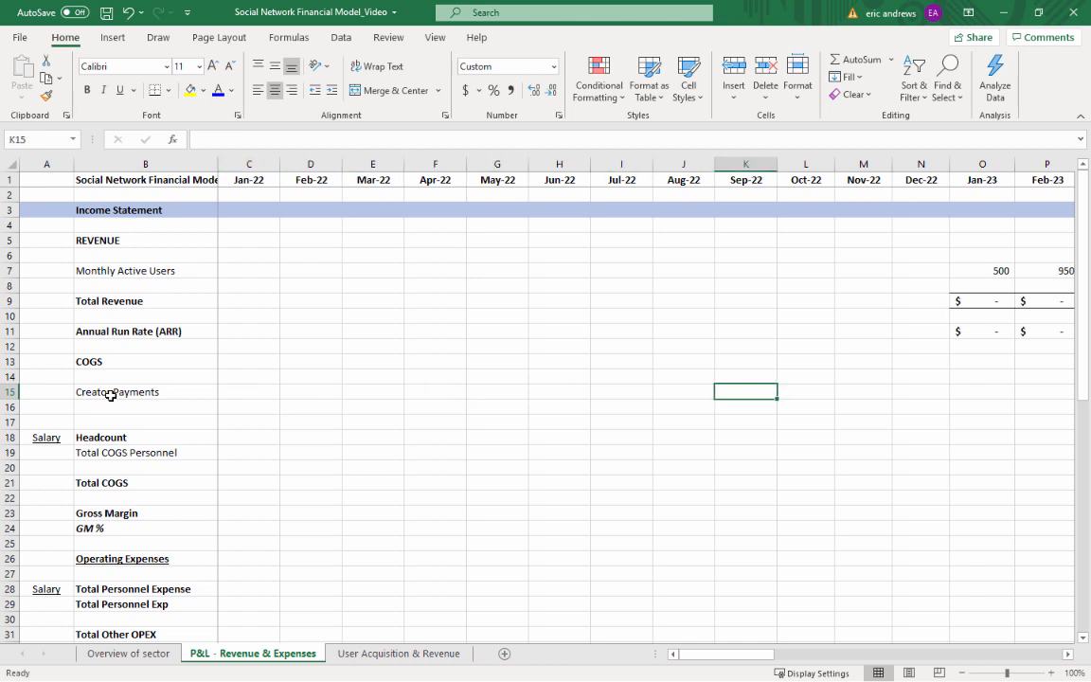
{"action": "key", "text": "Left"}
{"action": "key", "text": "Left"}
{"action": "key", "text": "Left"}
{"action": "key", "text": "Left"}
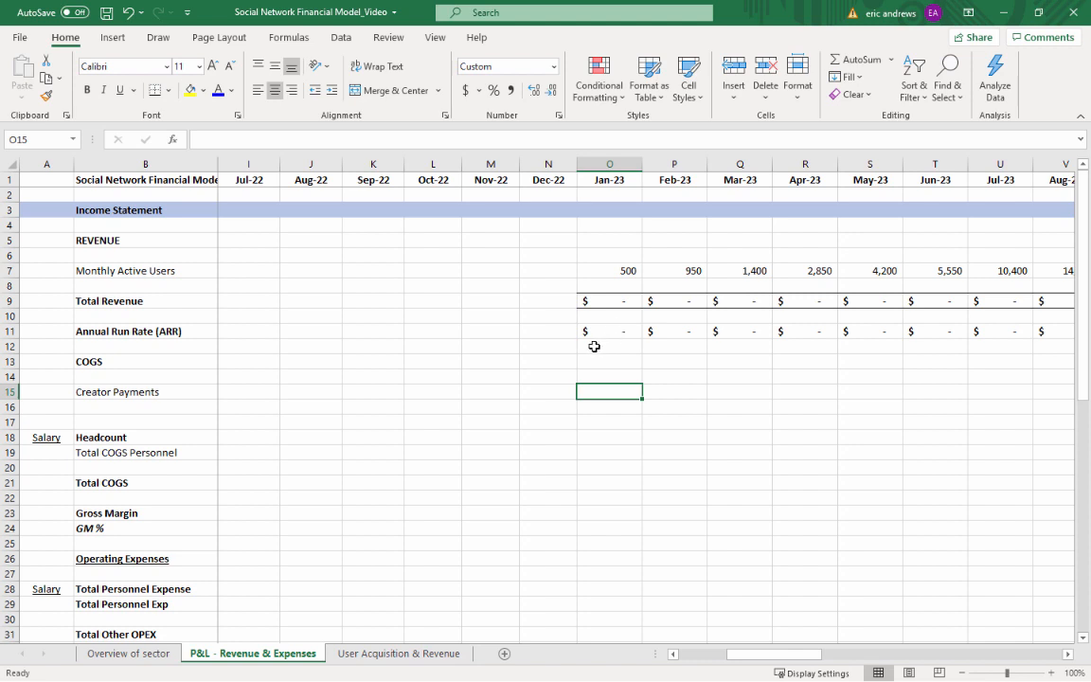
{"action": "type", "text": "="}
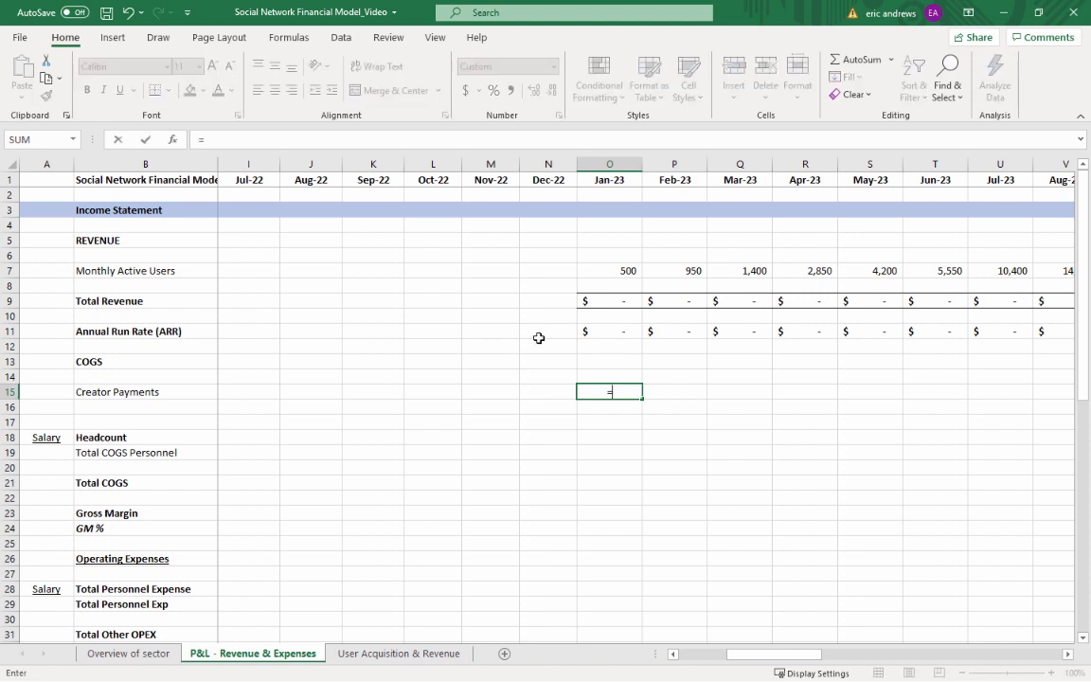
{"action": "left_click", "coordinate": [603, 303]}
{"action": "type", "text": "*"}
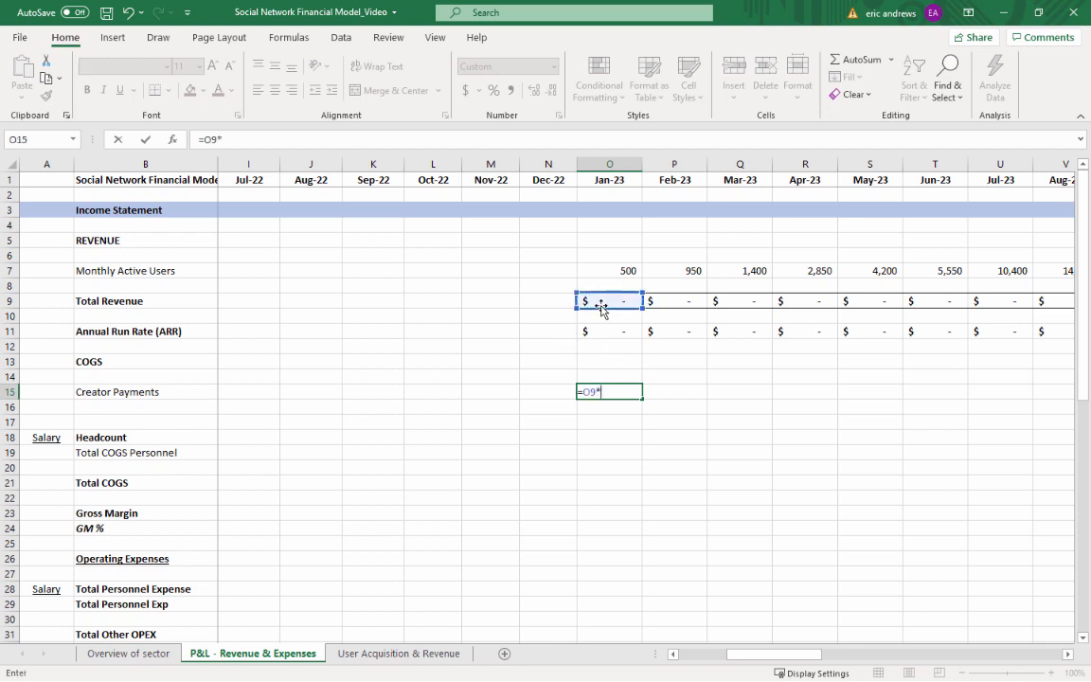
{"action": "scroll", "coordinate": [601, 305], "scroll_direction": "down", "scroll_amount": 10}
{"action": "scroll", "coordinate": [600, 306], "scroll_direction": "down", "scroll_amount": 2}
{"action": "scroll", "coordinate": [601, 306], "scroll_direction": "up", "scroll_amount": 4}
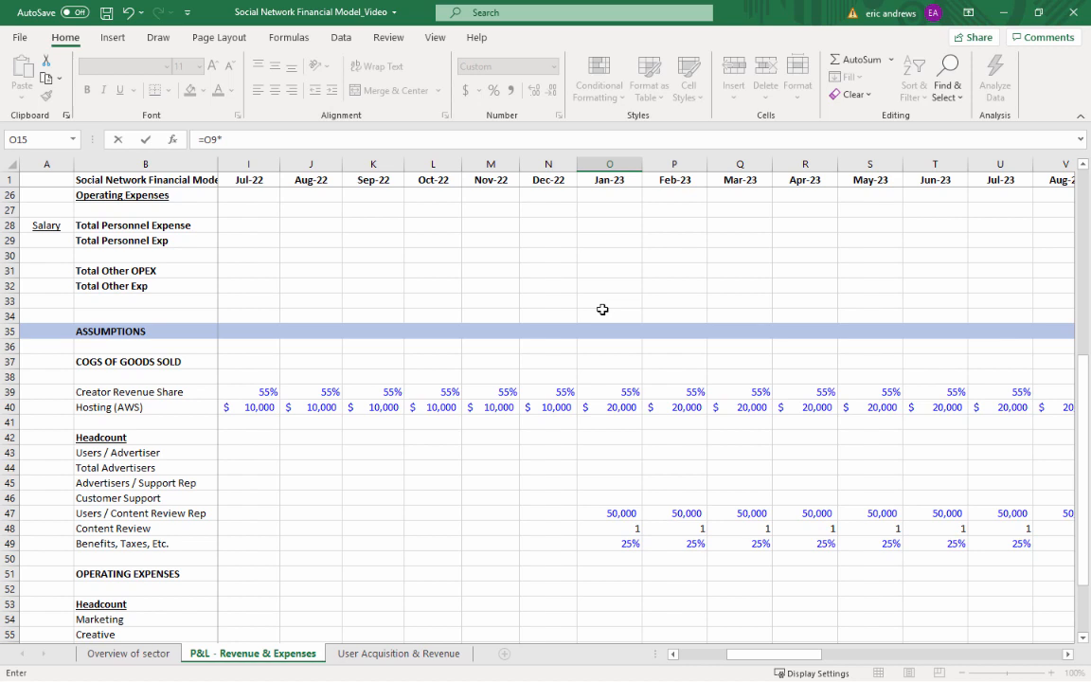
{"action": "left_click", "coordinate": [611, 390]}
{"action": "key", "text": "ctrl+Return"}
{"action": "scroll", "coordinate": [565, 244], "scroll_direction": "up", "scroll_amount": 2}
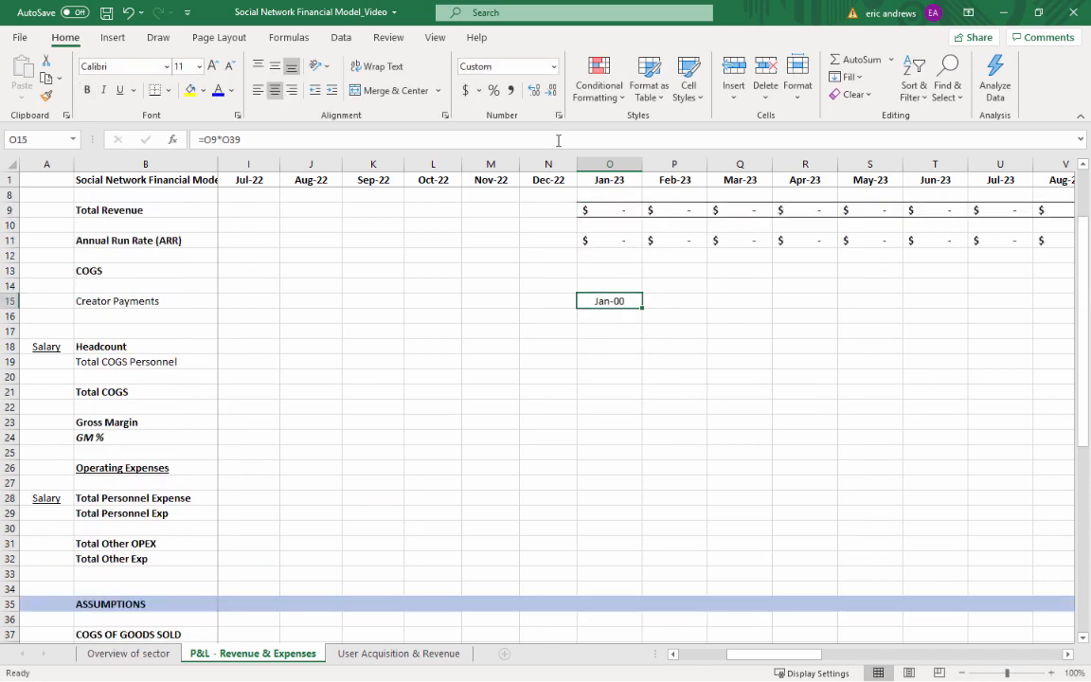
{"action": "left_click", "coordinate": [465, 90]}
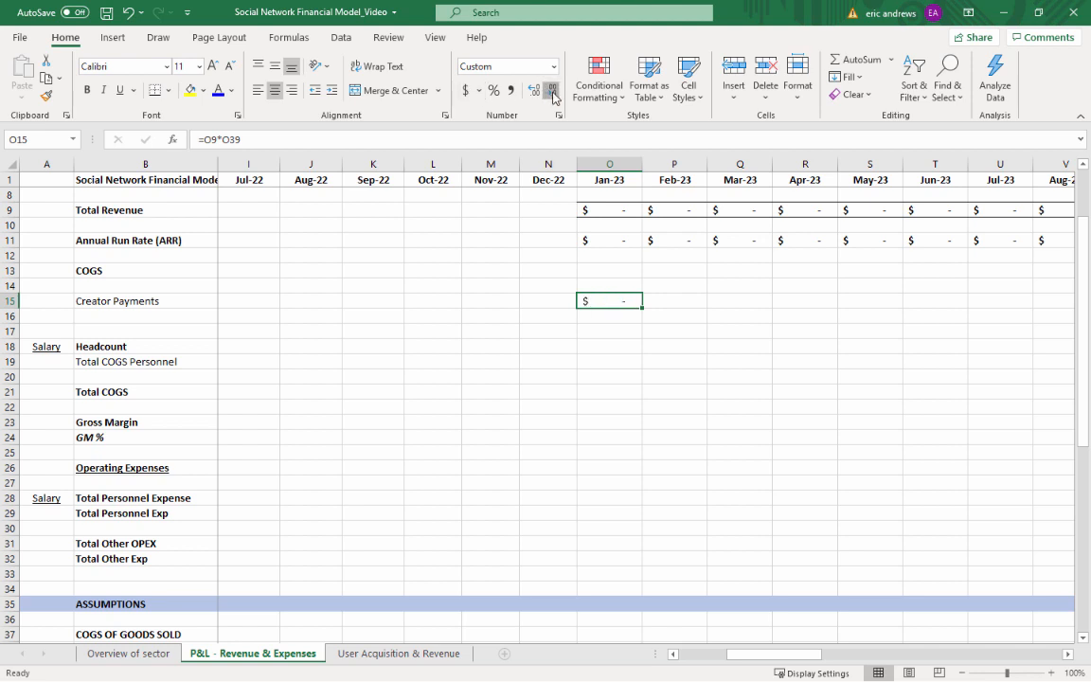
Copy the Jan-23 Creator Payments formula across Feb-23 through Dec-25, P15:AX15
{"action": "key", "text": "ctrl+c"}
{"action": "key", "text": "Right"}
{"action": "key", "text": "shift+Right"}
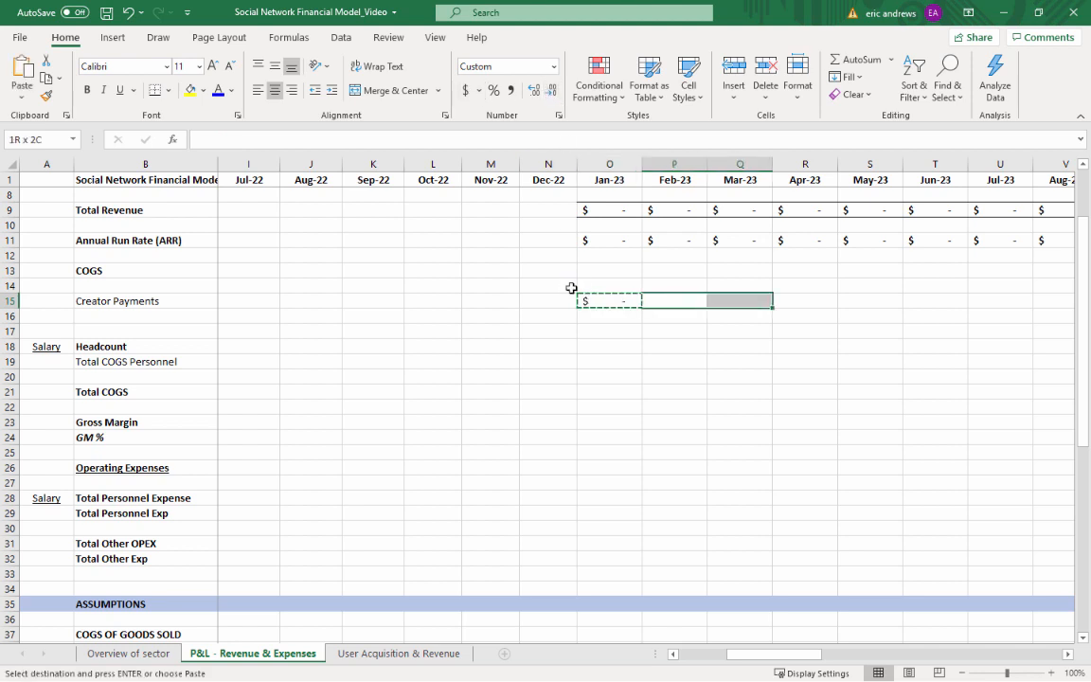
{"action": "key", "text": "shift+Right"}
{"action": "key", "text": "shift+Right"}
{"action": "key", "text": "shift+Right"}
{"action": "key", "text": "shift+Right"}
{"action": "key", "text": "shift+Right"}
{"action": "key", "text": "shift+Right"}
{"action": "key", "text": "shift+Right"}
{"action": "key", "text": "shift+Right"}
{"action": "key", "text": "shift+Right"}
{"action": "key", "text": "shift+Right"}
{"action": "key", "text": "shift+Right"}
{"action": "key", "text": "shift+Right"}
{"action": "key", "text": "shift+Right"}
{"action": "key", "text": "shift+Right"}
{"action": "key", "text": "shift+Right"}
{"action": "key", "text": "shift+Right"}
{"action": "key", "text": "shift+Right"}
{"action": "key", "text": "shift+Right"}
{"action": "key", "text": "shift+Right"}
{"action": "key", "text": "shift+Right"}
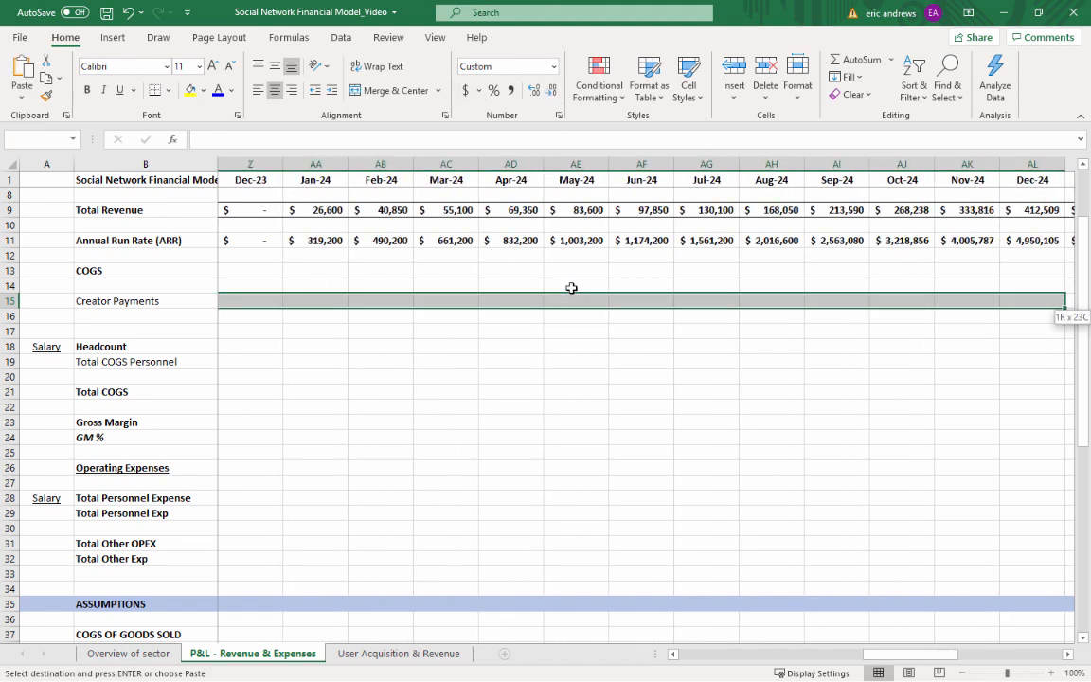
{"action": "key", "text": "shift+Right"}
{"action": "key", "text": "shift+Right"}
{"action": "key", "text": "shift+Right"}
{"action": "key", "text": "shift+Right"}
{"action": "key", "text": "shift+Right"}
{"action": "key", "text": "shift+Right"}
{"action": "key", "text": "shift+Right"}
{"action": "key", "text": "shift+Right"}
{"action": "key", "text": "shift+Right"}
{"action": "key", "text": "shift+Right"}
{"action": "key", "text": "shift+Right"}
{"action": "key", "text": "shift+Right"}
{"action": "key", "text": "shift+Right"}
{"action": "key", "text": "shift+Right"}
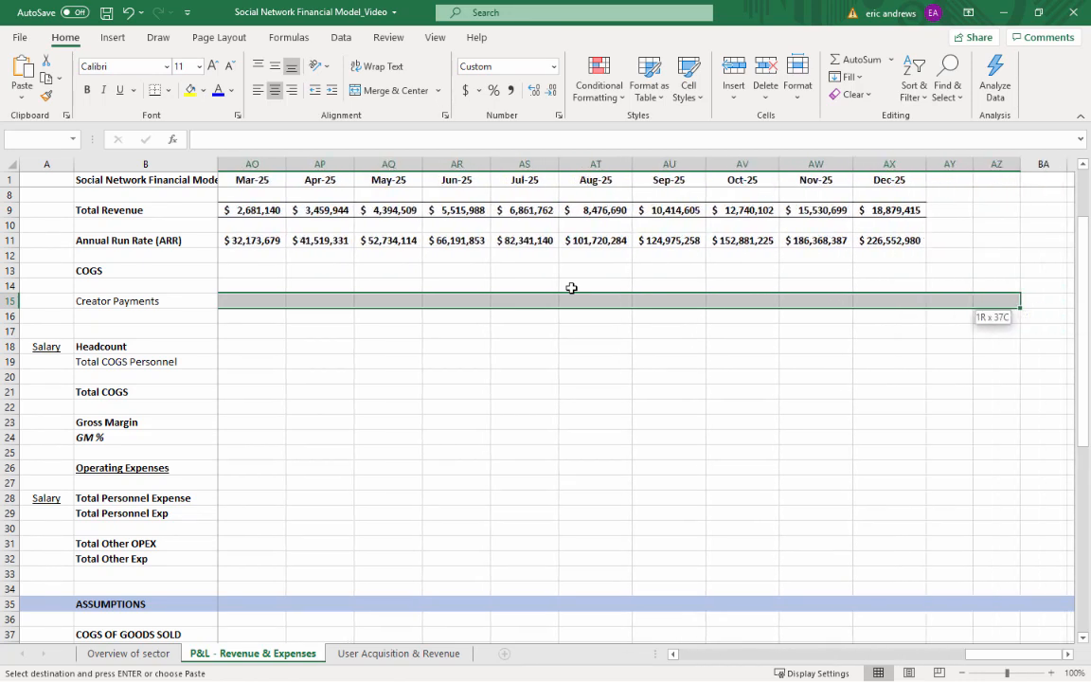
{"action": "key", "text": "shift+Left"}
{"action": "key", "text": "shift+Left"}
{"action": "key", "text": "Return"}
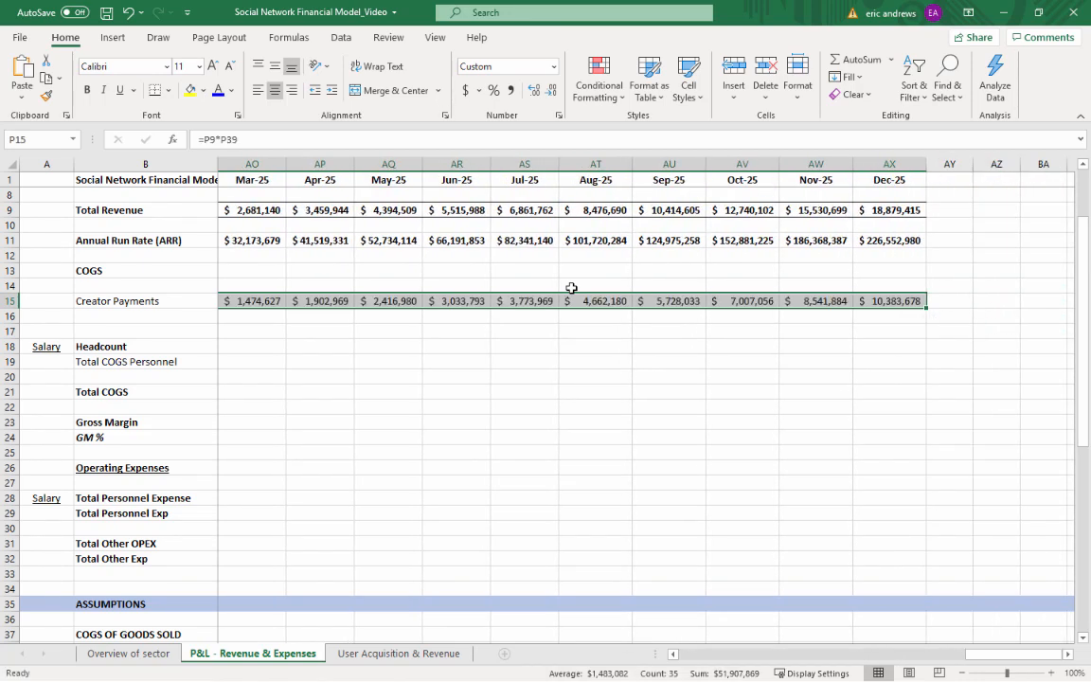
Compare Total Revenue with Creator Payments for Dec-25 and check the Creator Payments formulas in the neighbouring months
{"action": "left_click", "coordinate": [872, 208]}
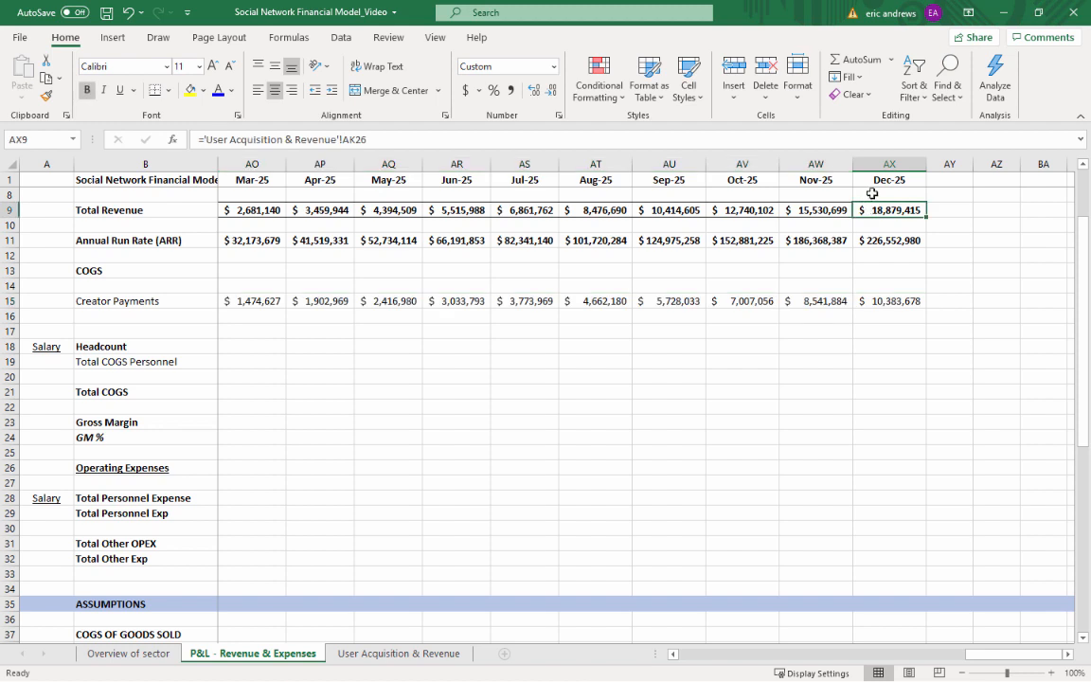
{"action": "left_click", "coordinate": [881, 299]}
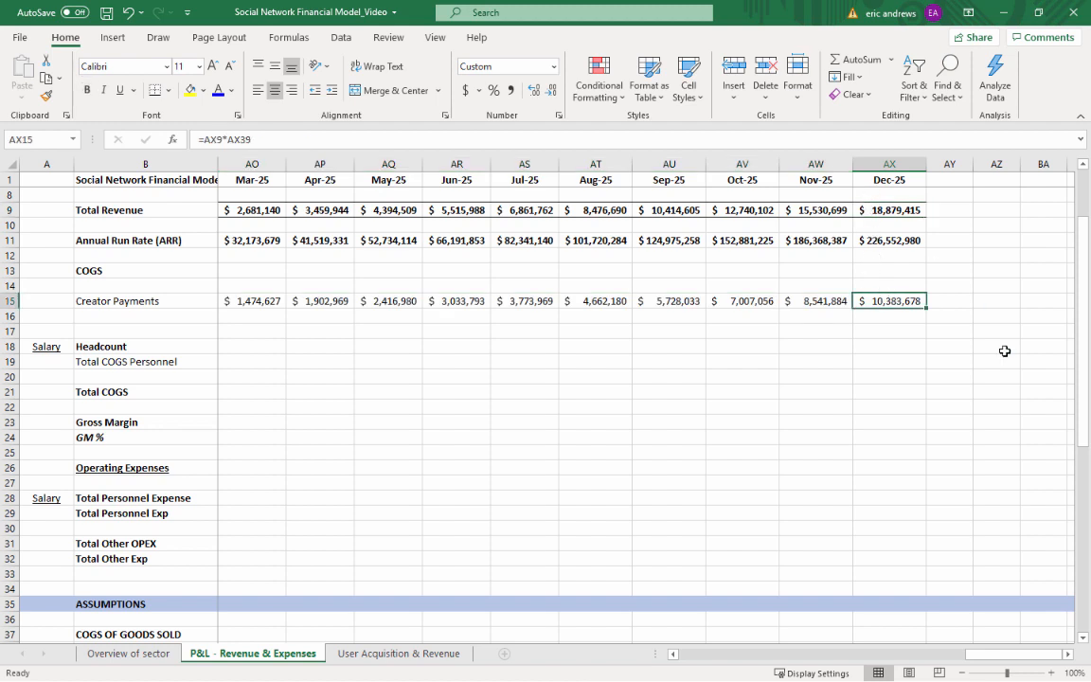
{"action": "key", "text": "Left"}
{"action": "key", "text": "Left"}
{"action": "key", "text": "Left"}
{"action": "key", "text": "Right"}
{"action": "key", "text": "Right"}
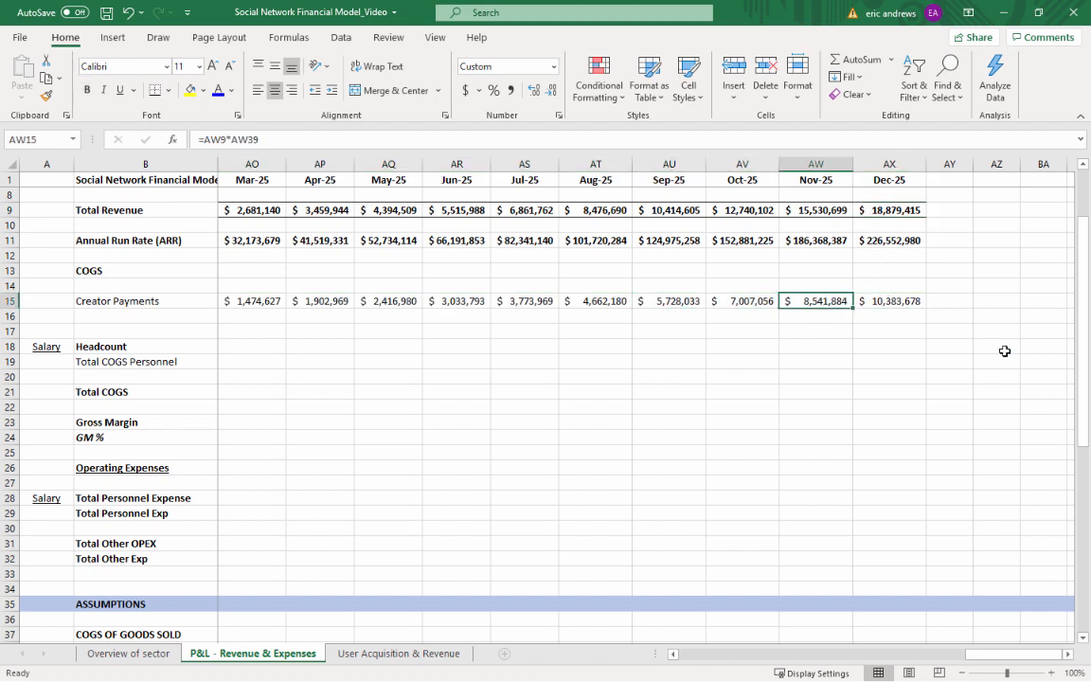
{"action": "key", "text": "Right"}
Label B16 below Creator Payments as Hosting and remove the bold formatting from row 16
{"action": "key", "text": "Left"}
{"action": "key", "text": "Left"}
{"action": "key", "text": "ctrl+Left"}
{"action": "key", "text": "Left"}
{"action": "key", "text": "Left"}
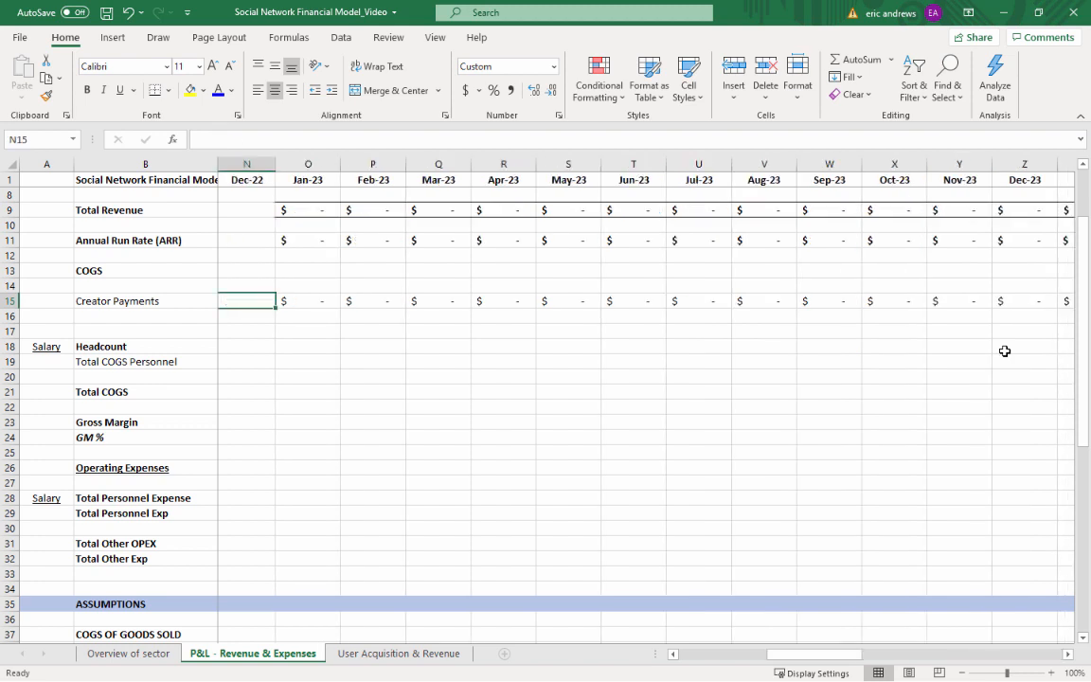
{"action": "key", "text": "ctrl+Left"}
{"action": "key", "text": "Down"}
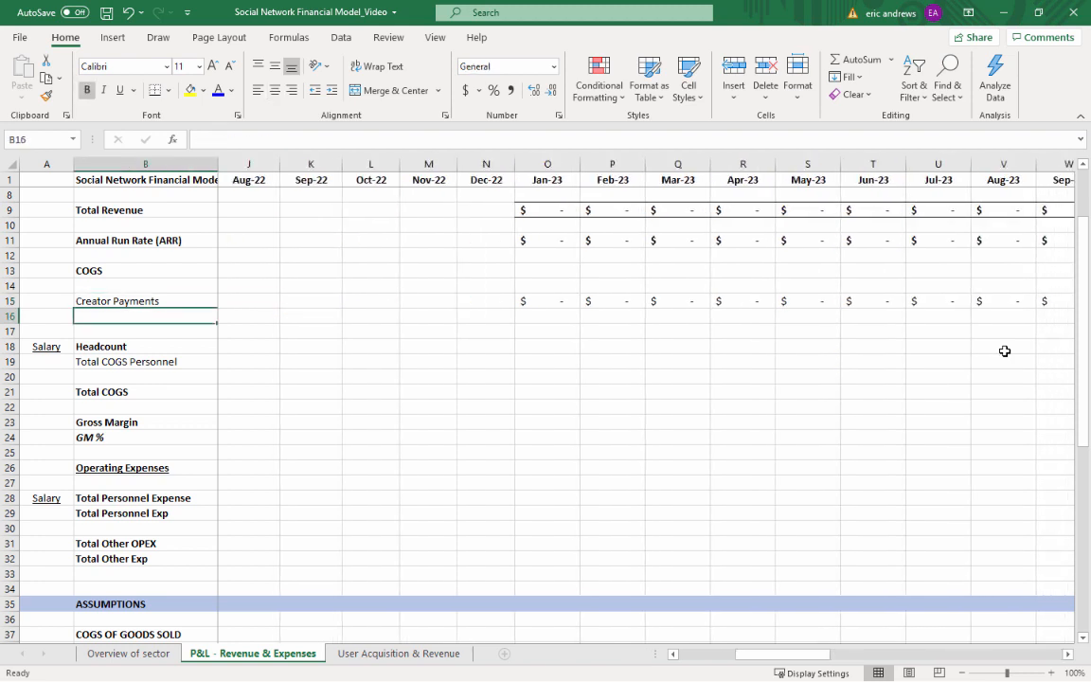
{"action": "type", "text": "Hostin"}
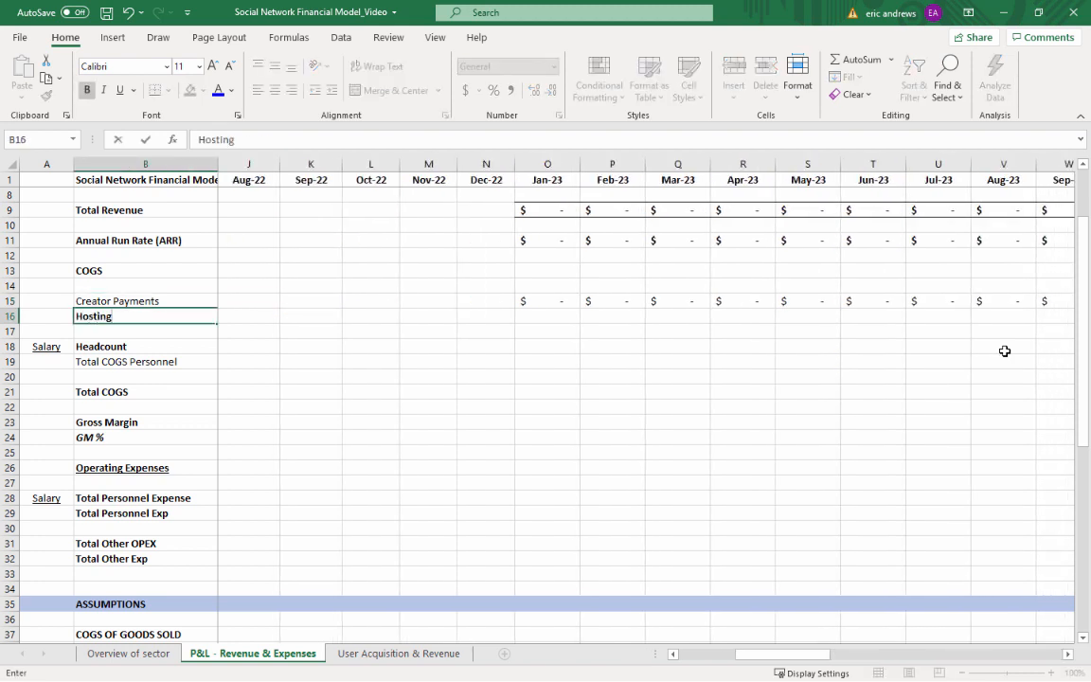
{"action": "type", "text": "g"}
{"action": "key", "text": "ctrl+Return"}
{"action": "key", "text": "ctrl+shift+Right"}
{"action": "key", "text": "ctrl+b"}
{"action": "key", "text": "Right"}
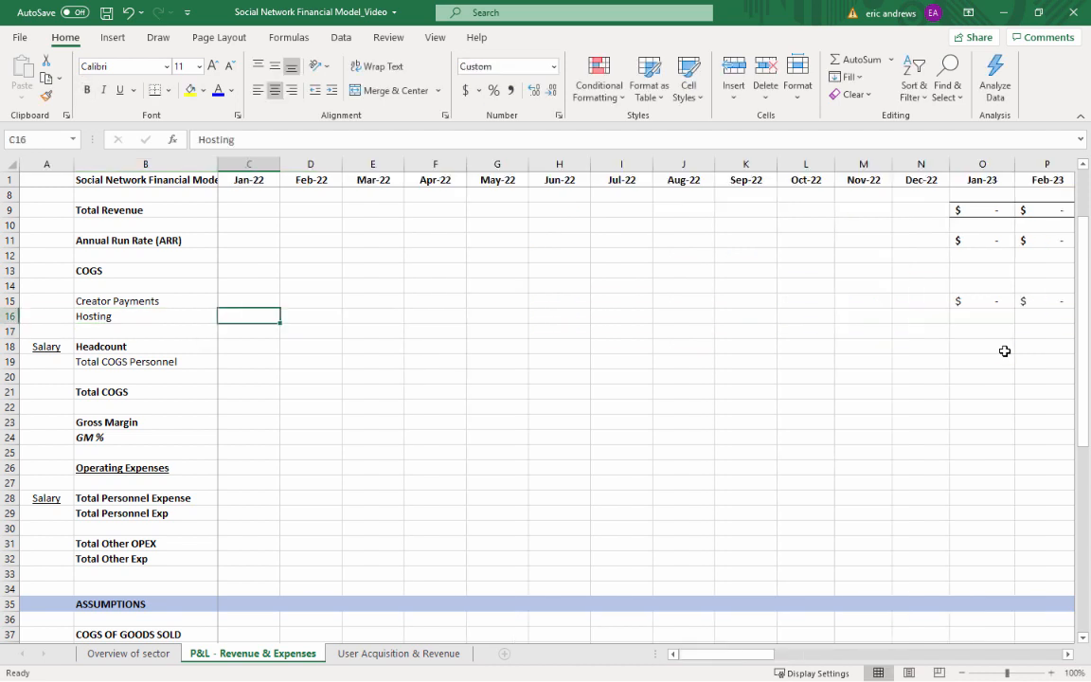
Link Jan-22 Hosting in C16 to the Hosting (AWS) assumption with =C40
{"action": "key", "text": "Right"}
{"action": "key", "text": "Right"}
{"action": "key", "text": "Right"}
{"action": "key", "text": "Right"}
{"action": "key", "text": "Left"}
{"action": "key", "text": "Left"}
{"action": "key", "text": "Left"}
{"action": "key", "text": "Left"}
{"action": "type", "text": "="}
{"action": "scroll", "coordinate": [387, 292], "scroll_direction": "down", "scroll_amount": 17}
{"action": "scroll", "coordinate": [331, 362], "scroll_direction": "up", "scroll_amount": 7}
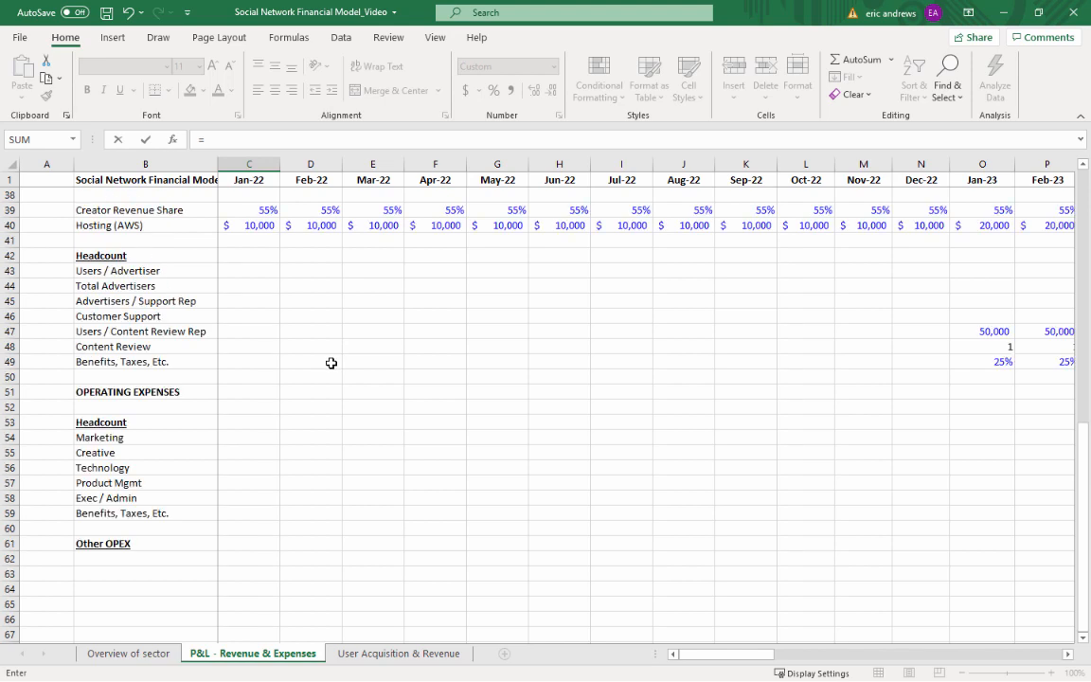
{"action": "scroll", "coordinate": [331, 363], "scroll_direction": "up", "scroll_amount": 1}
{"action": "left_click", "coordinate": [253, 270]}
{"action": "key", "text": "Return"}
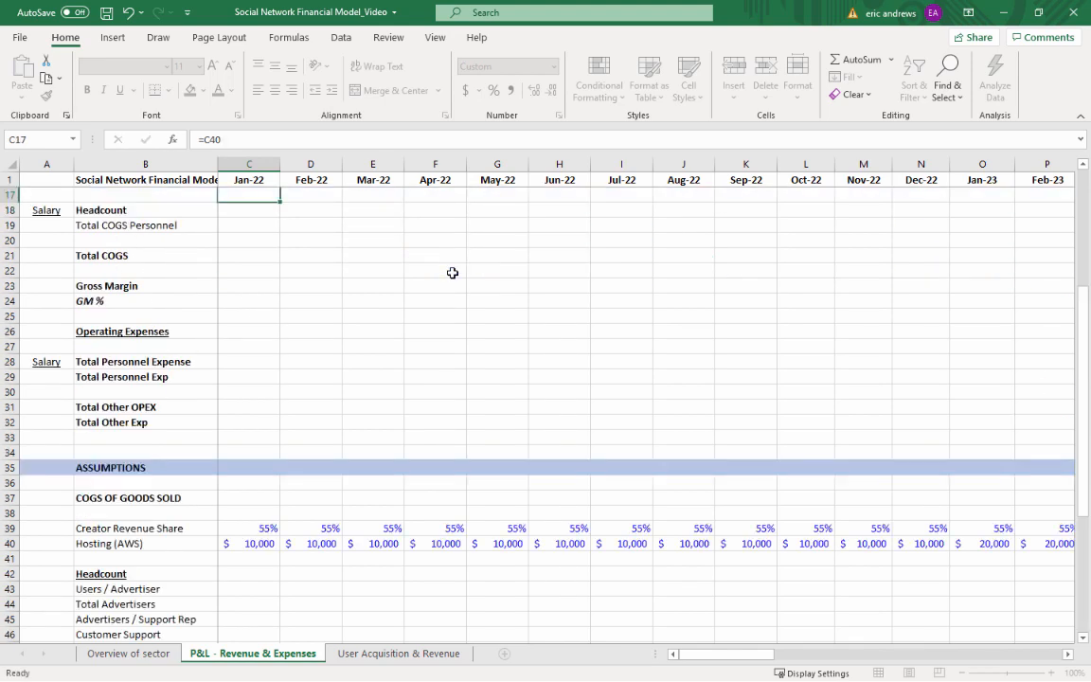
Format the Jan-22 Hosting amount in C16 in comma style without decimals
{"action": "key", "text": "Up"}
{"action": "key", "text": "Up"}
{"action": "key", "text": "Up"}
{"action": "key", "text": "Down"}
{"action": "key", "text": "Down"}
{"action": "left_click", "coordinate": [511, 91]}
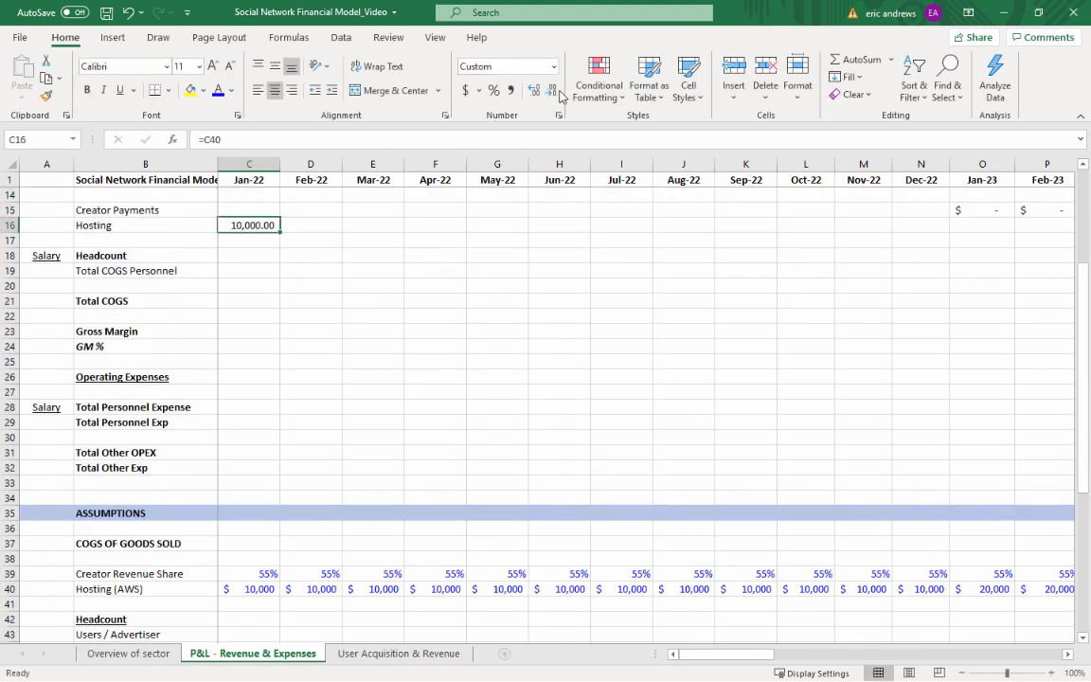
{"action": "left_click", "coordinate": [551, 90]}
{"action": "left_click", "coordinate": [551, 91]}
{"action": "scroll", "coordinate": [547, 258], "scroll_direction": "up", "scroll_amount": 4}
Copy the Jan-22 Hosting formula across Feb-22 through Dec-25, D16:AX16
{"action": "key", "text": "ctrl+c"}
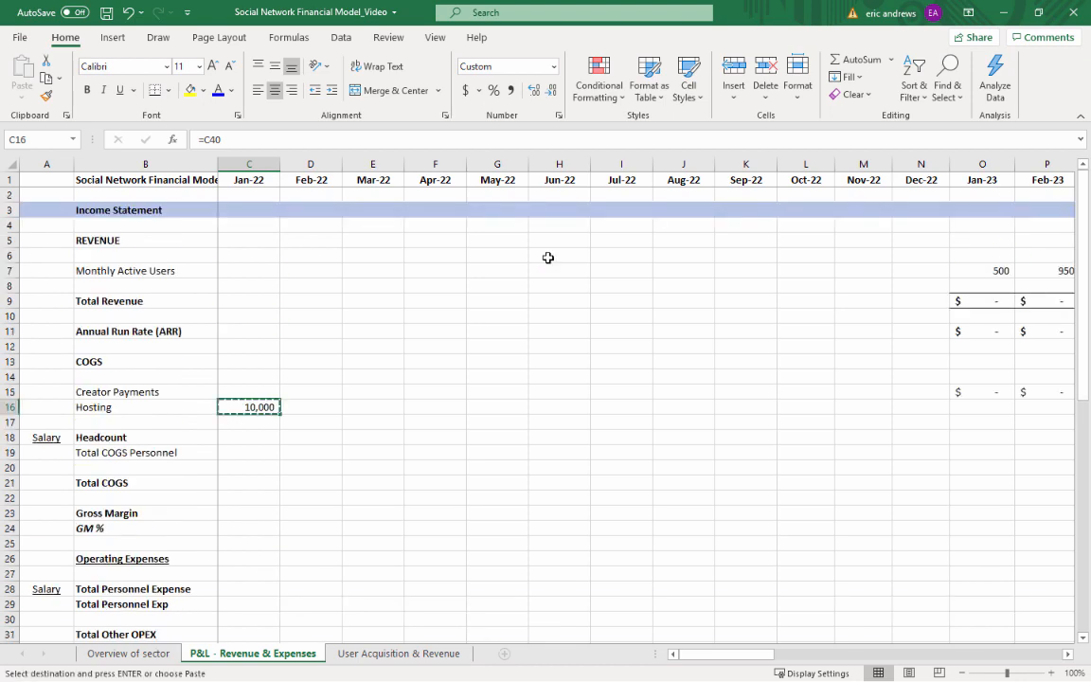
{"action": "key", "text": "Right"}
{"action": "key", "text": "shift+Right"}
{"action": "key", "text": "shift+Right"}
{"action": "key", "text": "shift+Right"}
{"action": "key", "text": "shift+Right"}
{"action": "key", "text": "shift+Right"}
{"action": "key", "text": "shift+Right"}
{"action": "key", "text": "shift+Right"}
{"action": "key", "text": "shift+Right"}
{"action": "key", "text": "shift+Right"}
{"action": "key", "text": "shift+Right"}
{"action": "key", "text": "shift+Right"}
{"action": "key", "text": "shift+Right"}
{"action": "key", "text": "shift+Right"}
{"action": "key", "text": "shift+Right"}
{"action": "key", "text": "shift+Right"}
{"action": "key", "text": "shift+Right"}
{"action": "key", "text": "shift+Right"}
{"action": "key", "text": "shift+Right"}
{"action": "key", "text": "shift+Right"}
{"action": "key", "text": "shift+Right"}
{"action": "key", "text": "shift+Right"}
{"action": "key", "text": "shift+Right"}
{"action": "key", "text": "shift+Right"}
{"action": "key", "text": "shift+Right"}
{"action": "key", "text": "shift+Right"}
{"action": "key", "text": "shift+Right"}
{"action": "key", "text": "shift+Right"}
{"action": "key", "text": "shift+Right"}
{"action": "key", "text": "shift+Right"}
{"action": "key", "text": "shift+Right"}
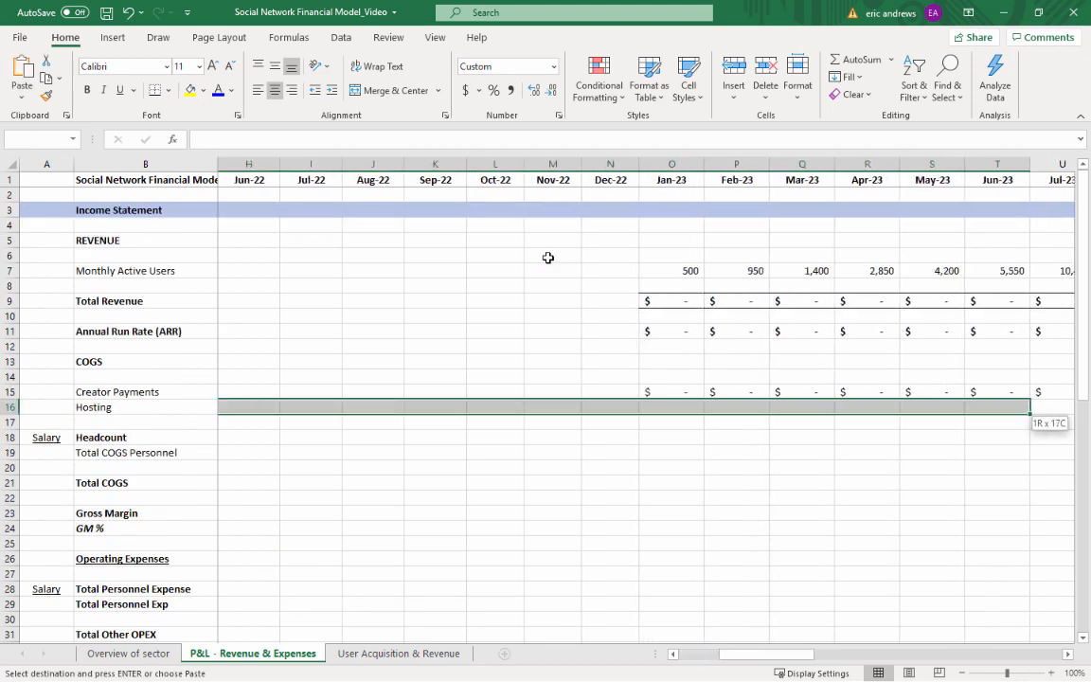
{"action": "key", "text": "shift+Right"}
{"action": "key", "text": "shift+Right"}
{"action": "key", "text": "shift+Right"}
{"action": "key", "text": "shift+Right"}
{"action": "key", "text": "shift+Right"}
{"action": "key", "text": "shift+Right"}
{"action": "key", "text": "shift+Right"}
{"action": "key", "text": "shift+Right"}
{"action": "key", "text": "shift+Right"}
{"action": "key", "text": "shift+Right"}
{"action": "key", "text": "shift+Right"}
{"action": "key", "text": "shift+Right"}
{"action": "key", "text": "shift+Right"}
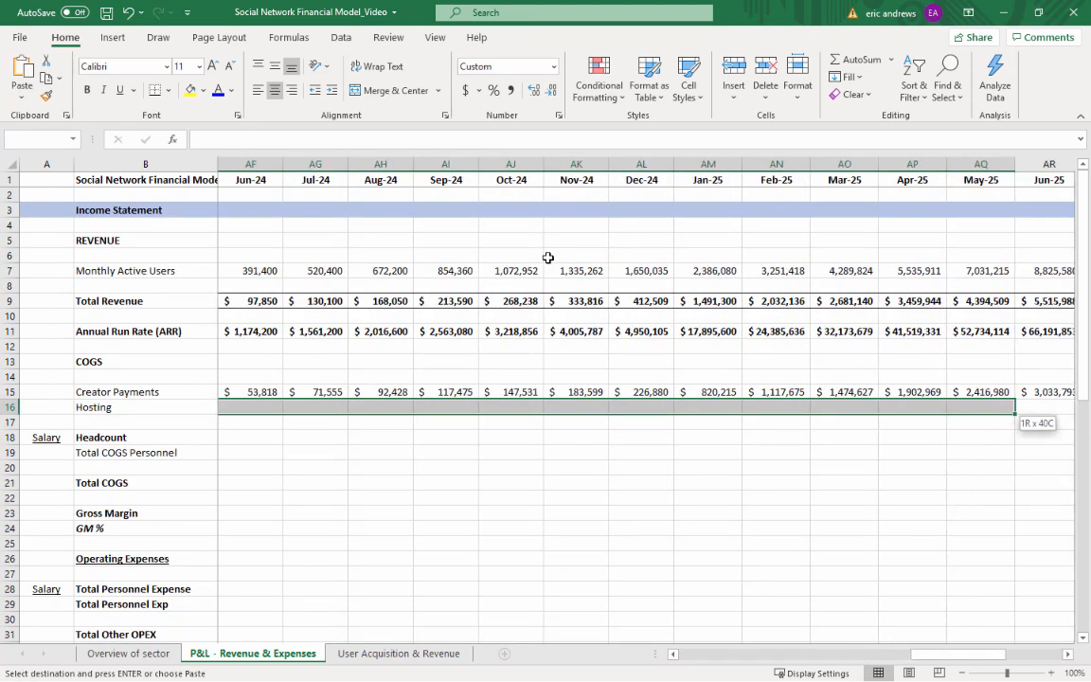
{"action": "key", "text": "shift+Right"}
{"action": "key", "text": "shift+Left"}
{"action": "key", "text": "shift+Left"}
{"action": "key", "text": "shift+Left"}
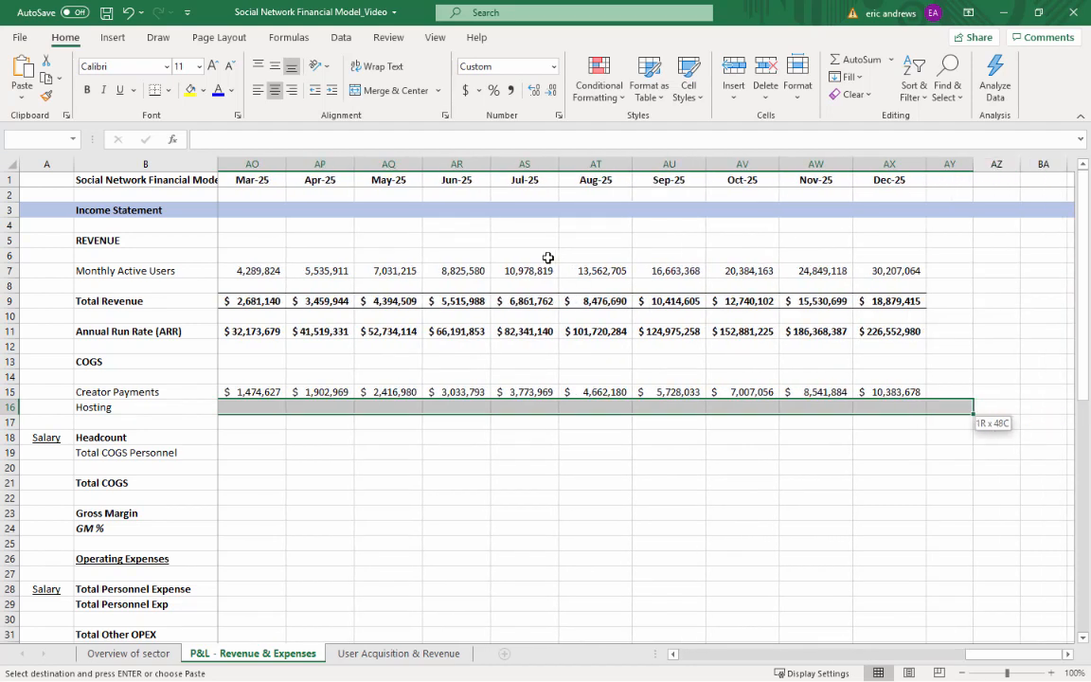
{"action": "key", "text": "shift+Right"}
{"action": "key", "text": "ctrl+v"}
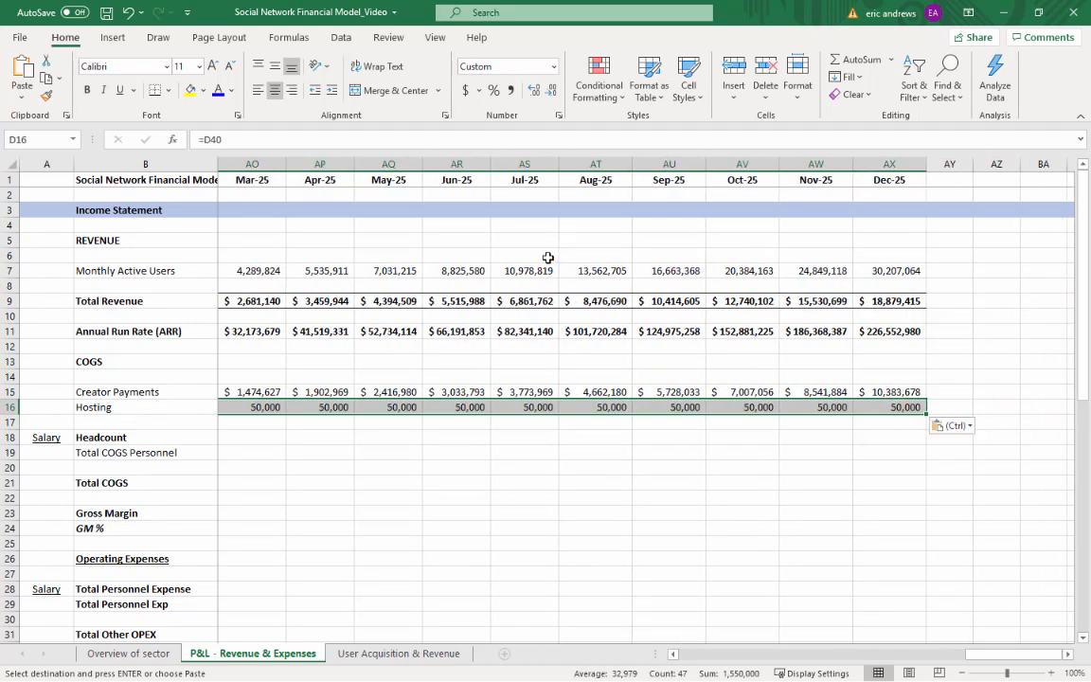
Copy the Jan-23 Creator Payments formula back across Jan-22 through Dec-22, C15:N15
{"action": "key", "text": "Up"}
{"action": "key", "text": "Right"}
{"action": "key", "text": "Right"}
{"action": "key", "text": "Right"}
{"action": "key", "text": "Right"}
{"action": "key", "text": "Right"}
{"action": "key", "text": "Right"}
{"action": "key", "text": "Right"}
{"action": "key", "text": "Right"}
{"action": "key", "text": "Right"}
{"action": "key", "text": "Right"}
{"action": "key", "text": "Right"}
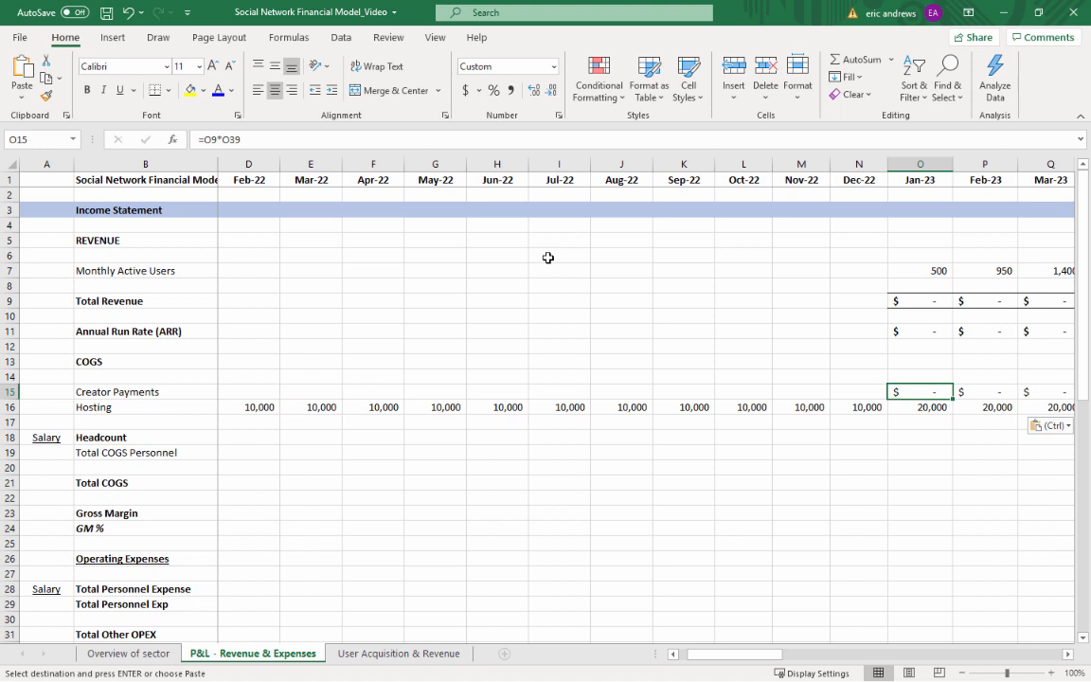
{"action": "key", "text": "ctrl+c"}
{"action": "key", "text": "Left"}
{"action": "key", "text": "shift+Left"}
{"action": "key", "text": "shift+Left"}
{"action": "key", "text": "shift+Left"}
{"action": "key", "text": "shift+Left"}
{"action": "key", "text": "shift+Left"}
{"action": "key", "text": "shift+Left"}
{"action": "key", "text": "shift+Left"}
{"action": "key", "text": "shift+Left"}
{"action": "key", "text": "shift+Left"}
{"action": "key", "text": "shift+Left"}
{"action": "key", "text": "shift+Left"}
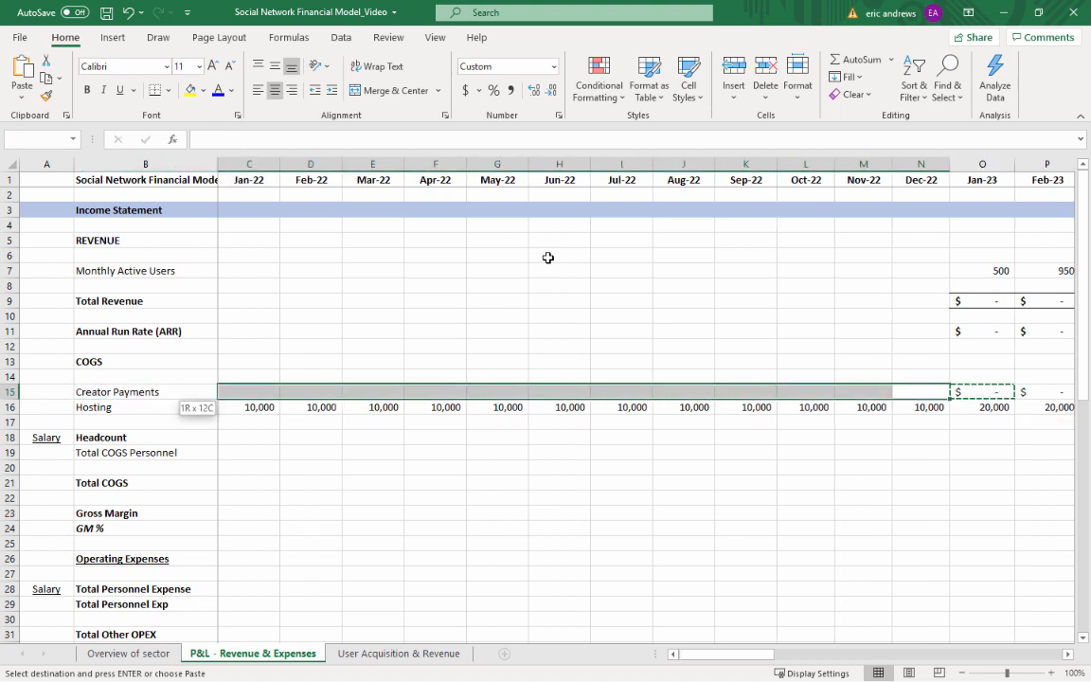
{"action": "key", "text": "ctrl+v"}
{"action": "key", "text": "Down"}
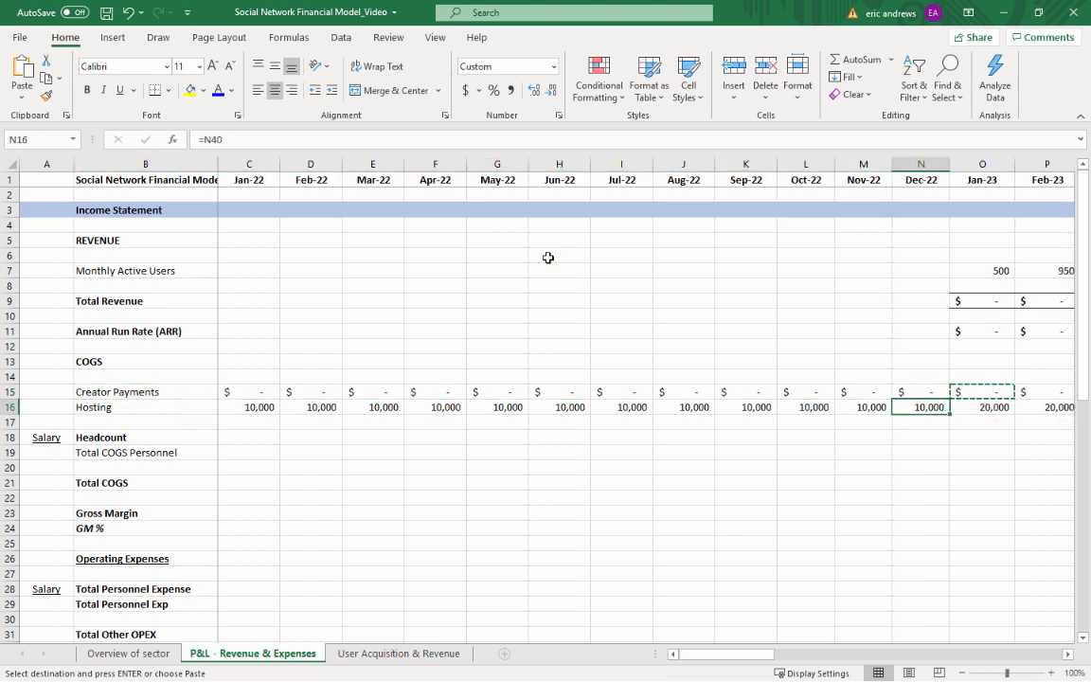
{"action": "key", "text": "Escape"}
{"action": "key", "text": "Up"}
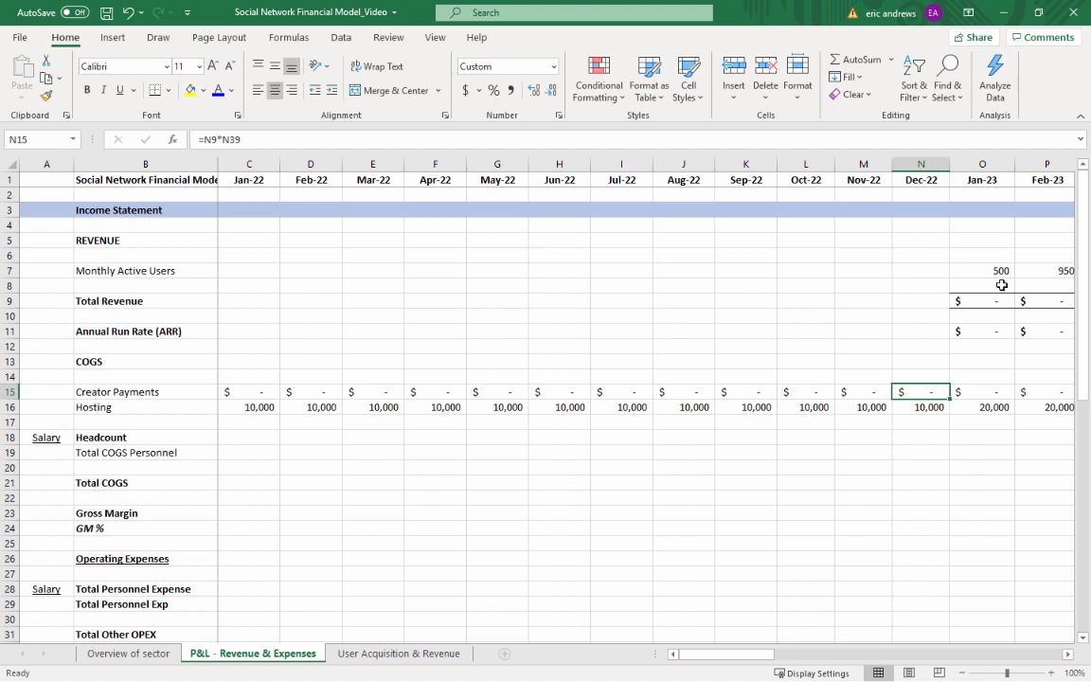
Review the Jan-23 Annual Run Rate, Creator Payments and Hosting cells, and the Hosting formulas in the following months
{"action": "left_click", "coordinate": [994, 259]}
{"action": "left_click", "coordinate": [975, 331]}
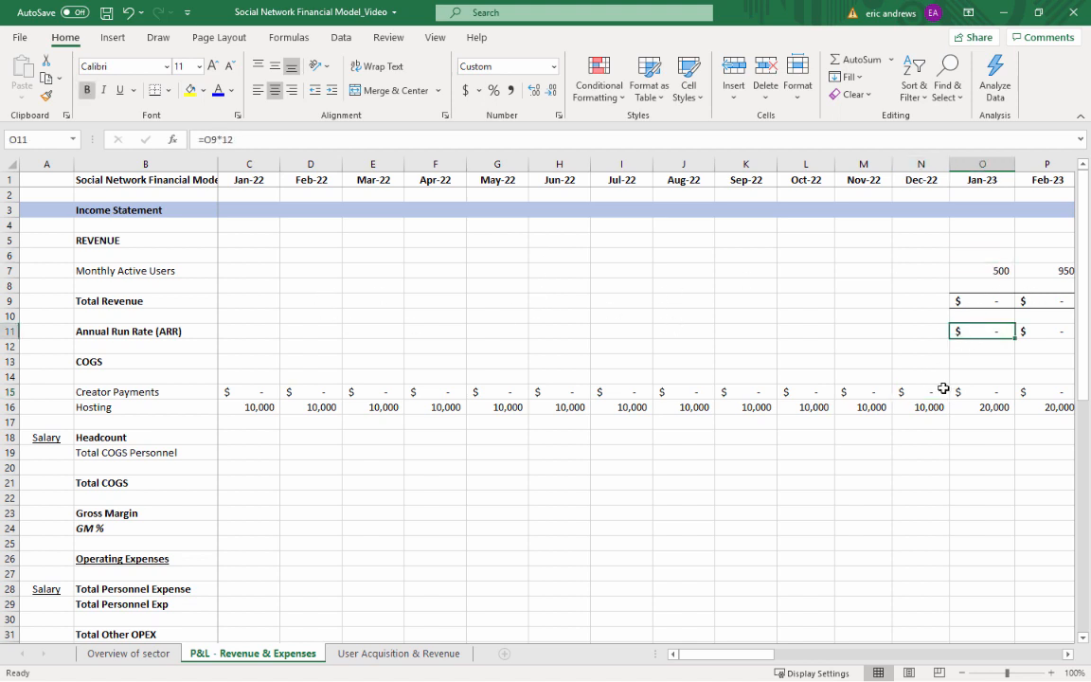
{"action": "left_click", "coordinate": [976, 392]}
{"action": "left_click", "coordinate": [981, 408]}
{"action": "key", "text": "Right"}
{"action": "key", "text": "Right"}
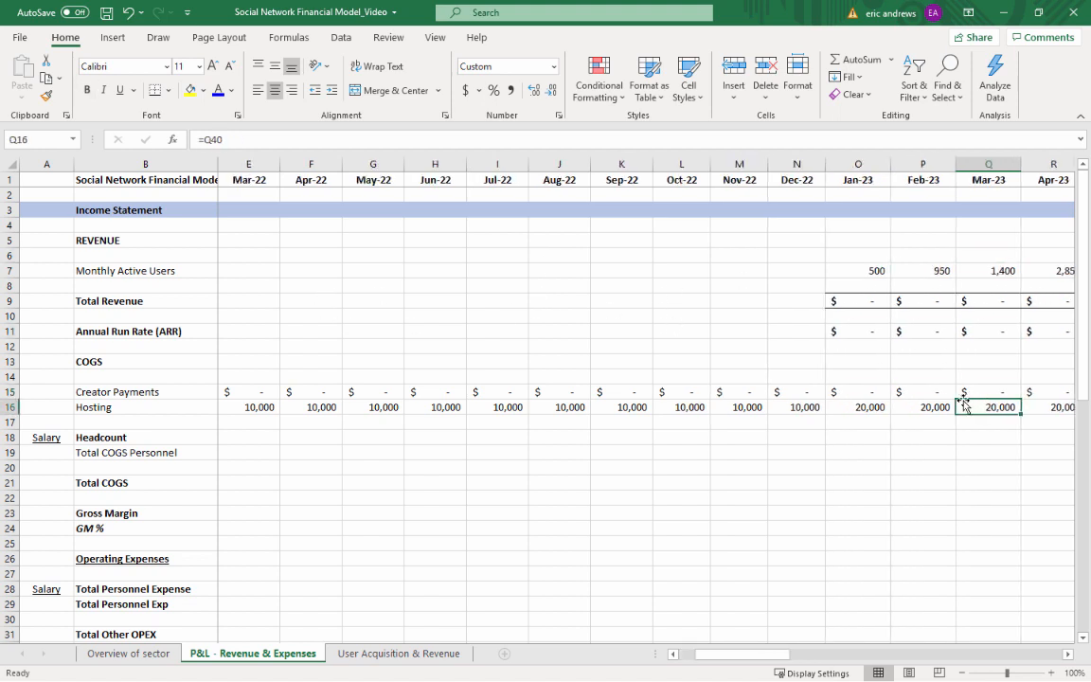
{"action": "key", "text": "Right"}
{"action": "key", "text": "Right"}
Insert two blank rows at row 19, between the COGS Headcount heading and Total COGS Personnel
{"action": "left_click", "coordinate": [738, 451]}
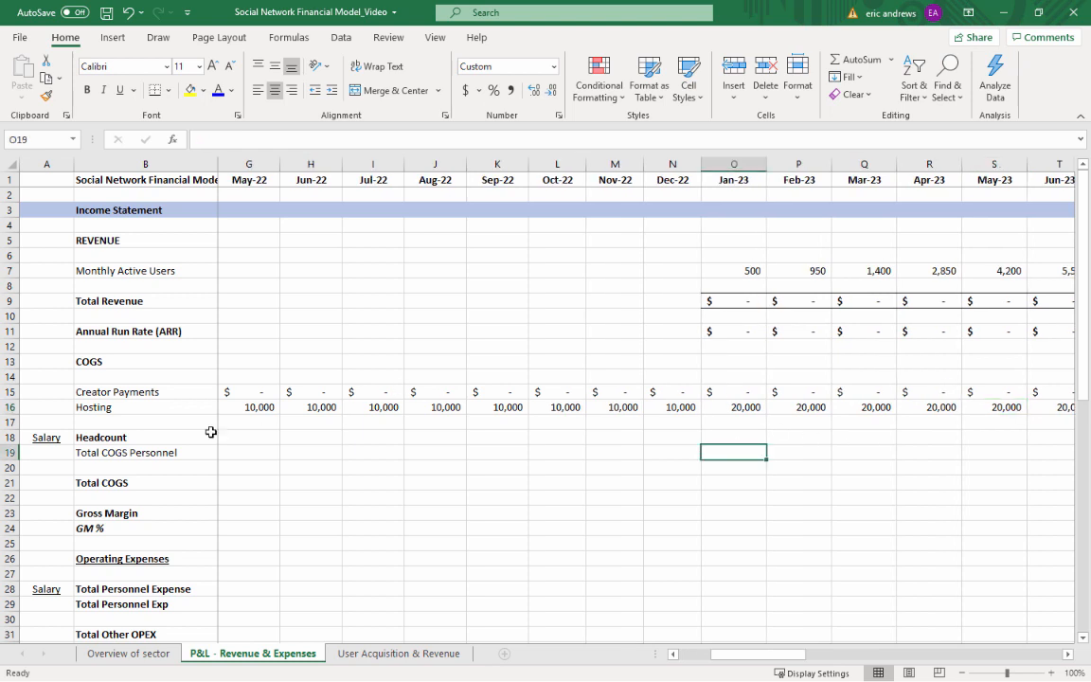
{"action": "left_click", "coordinate": [121, 452]}
{"action": "left_click", "coordinate": [8, 452]}
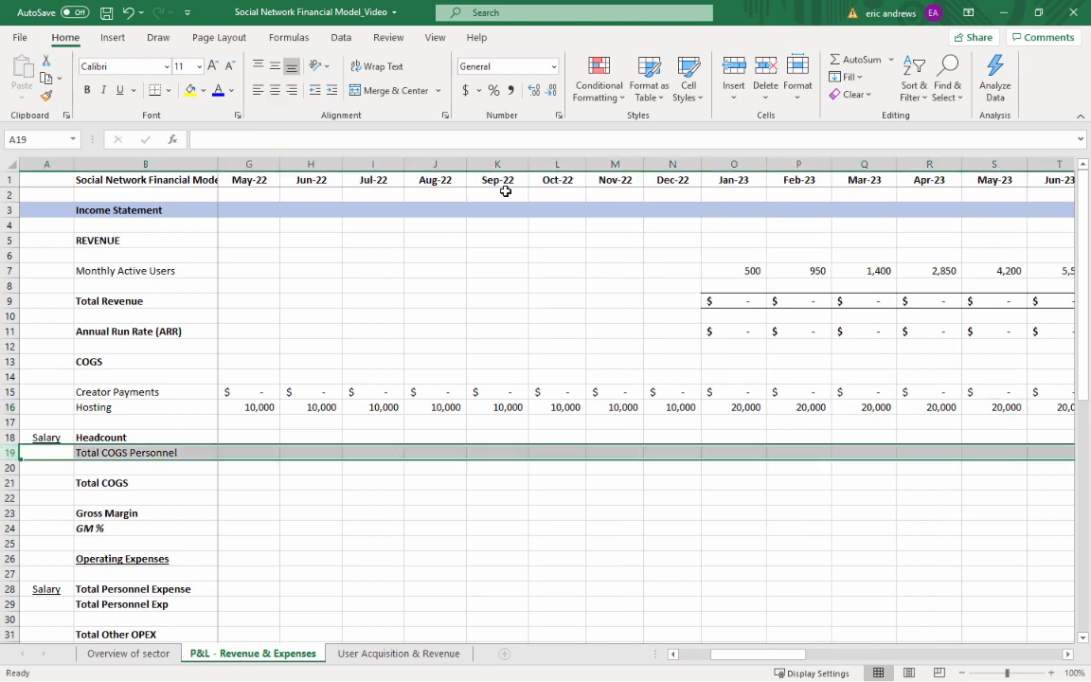
{"action": "left_click", "coordinate": [735, 68]}
{"action": "left_click", "coordinate": [735, 68]}
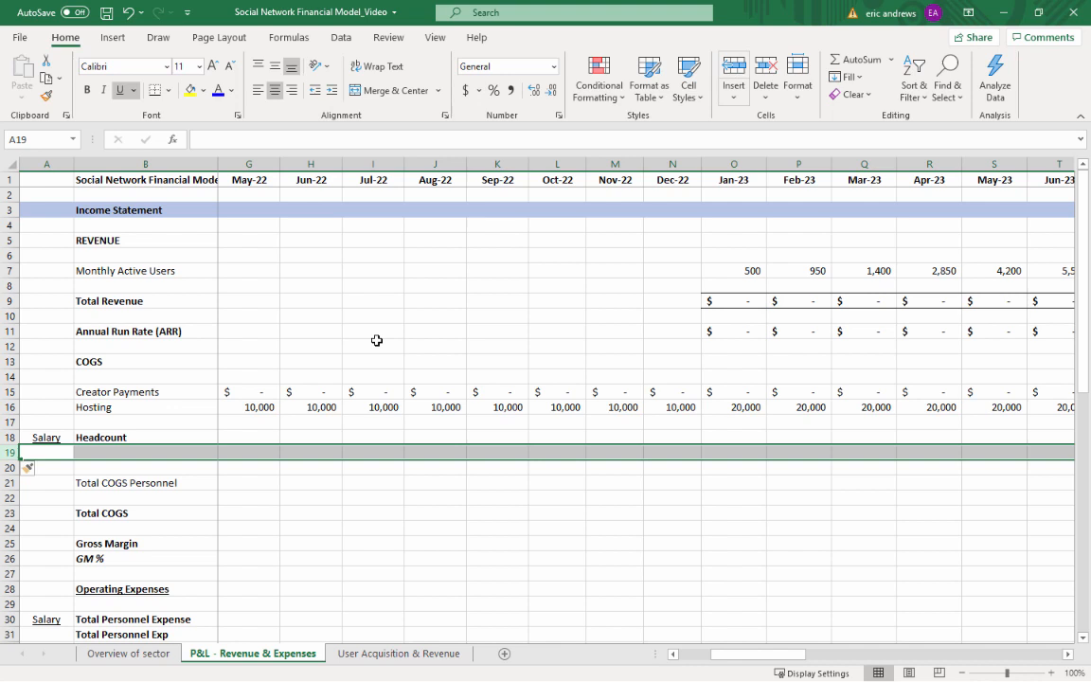
Label B19 under the COGS Headcount heading as Customer Supports
{"action": "left_click", "coordinate": [171, 451]}
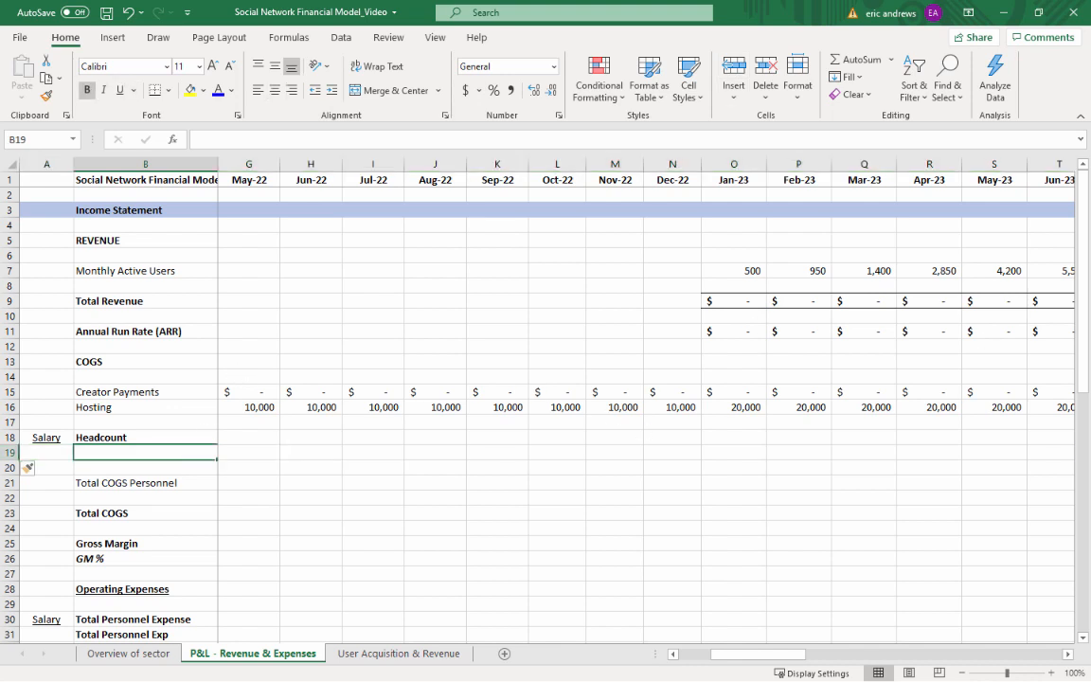
{"action": "type", "text": "Customer S"}
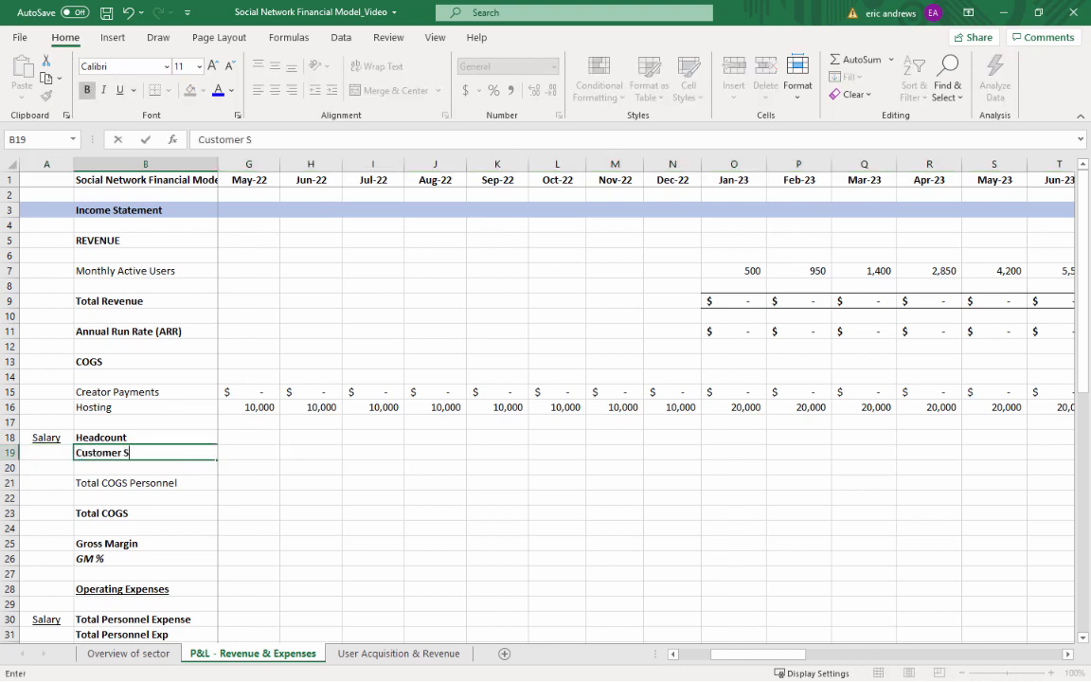
{"action": "type", "text": "upports"}
{"action": "key", "text": "Return"}
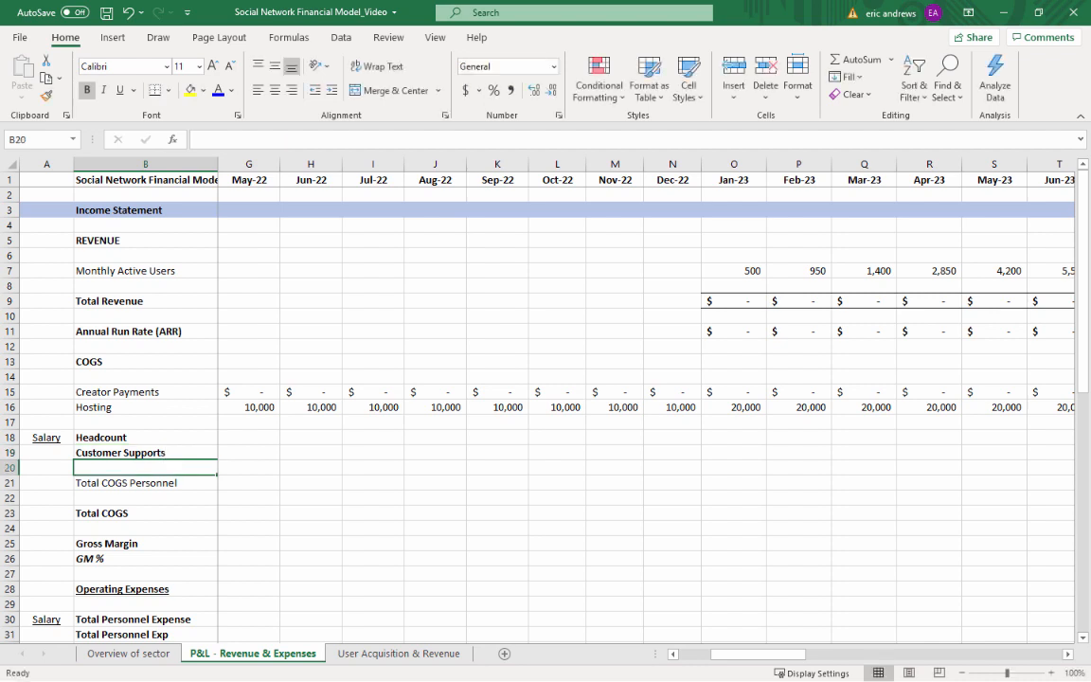
Insert another blank row at row 20 and label B20 as Content Review
{"action": "key", "text": "shift+space"}
{"action": "key", "text": "alt+h"}
{"action": "key", "text": "i"}
{"action": "key", "text": "r"}
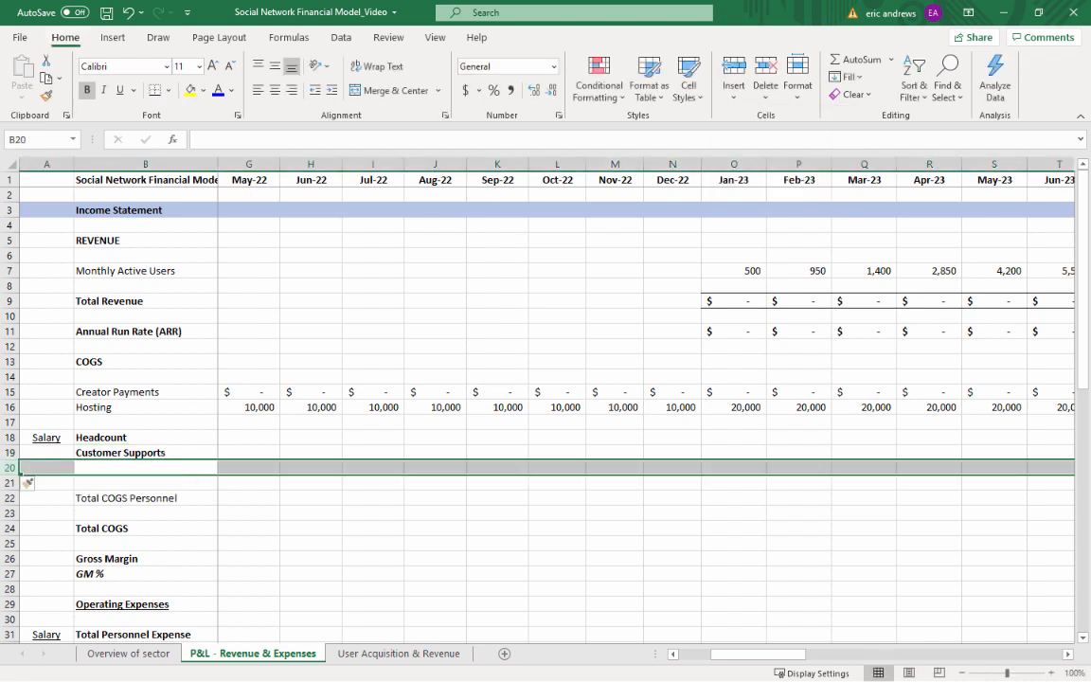
{"action": "type", "text": "Content"}
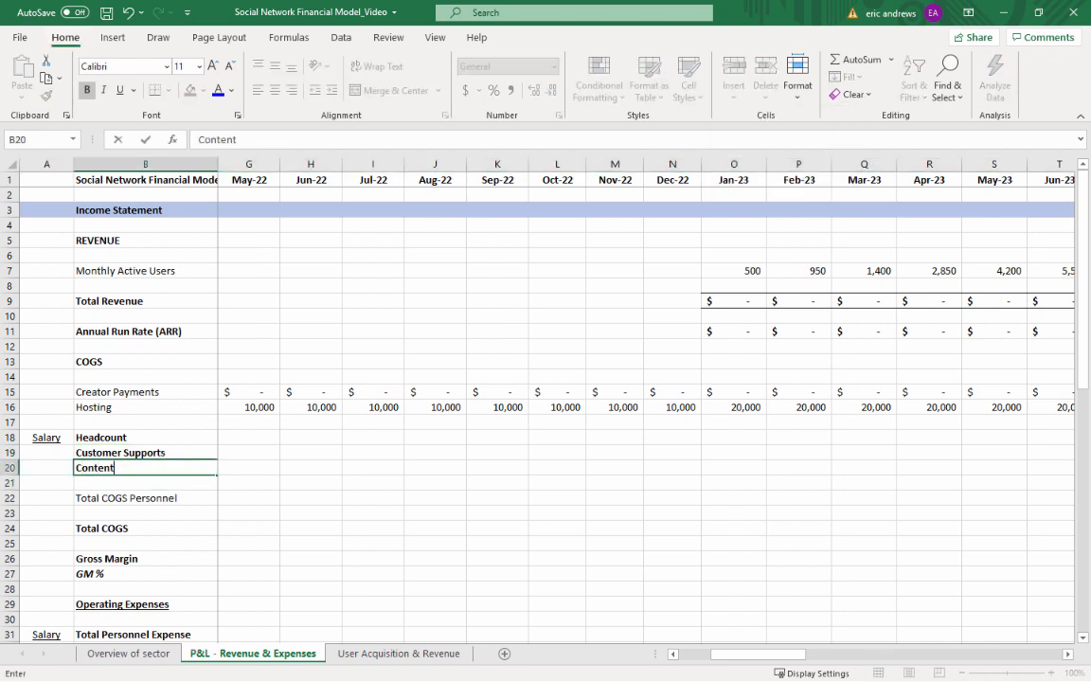
{"action": "type", "text": " Review"}
{"action": "key", "text": "Return"}
Correct the label in B19 to read Customer Support
{"action": "key", "text": "Up"}
{"action": "key", "text": "Up"}
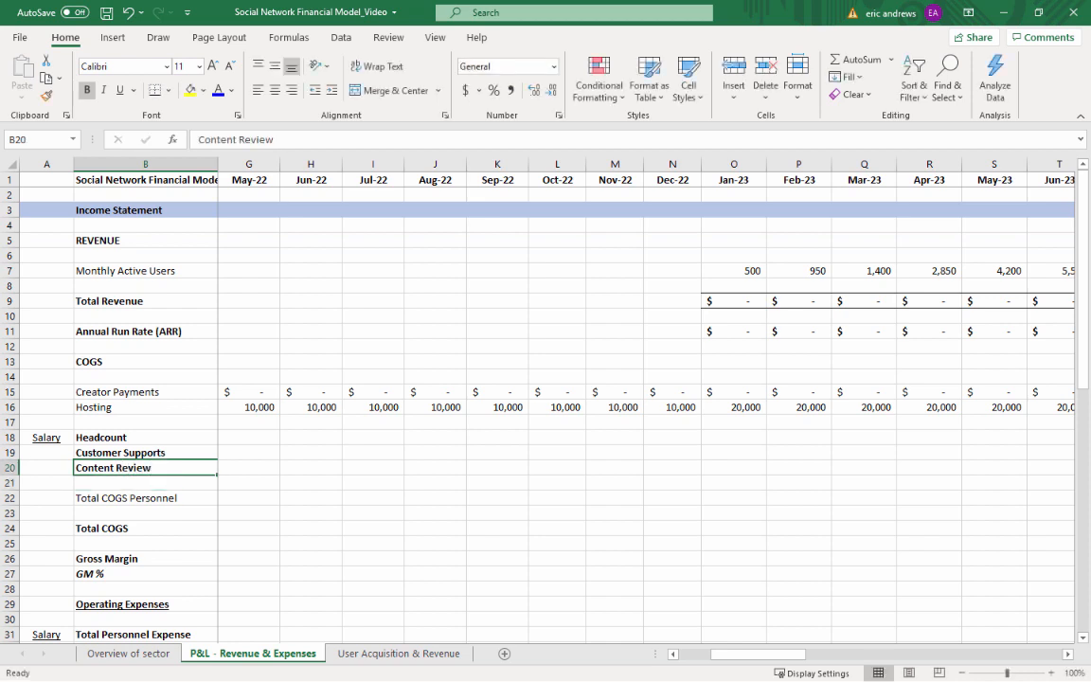
{"action": "key", "text": "F2"}
{"action": "key", "text": "BackSpace"}
{"action": "key", "text": "Return"}
{"action": "key", "text": "Down"}
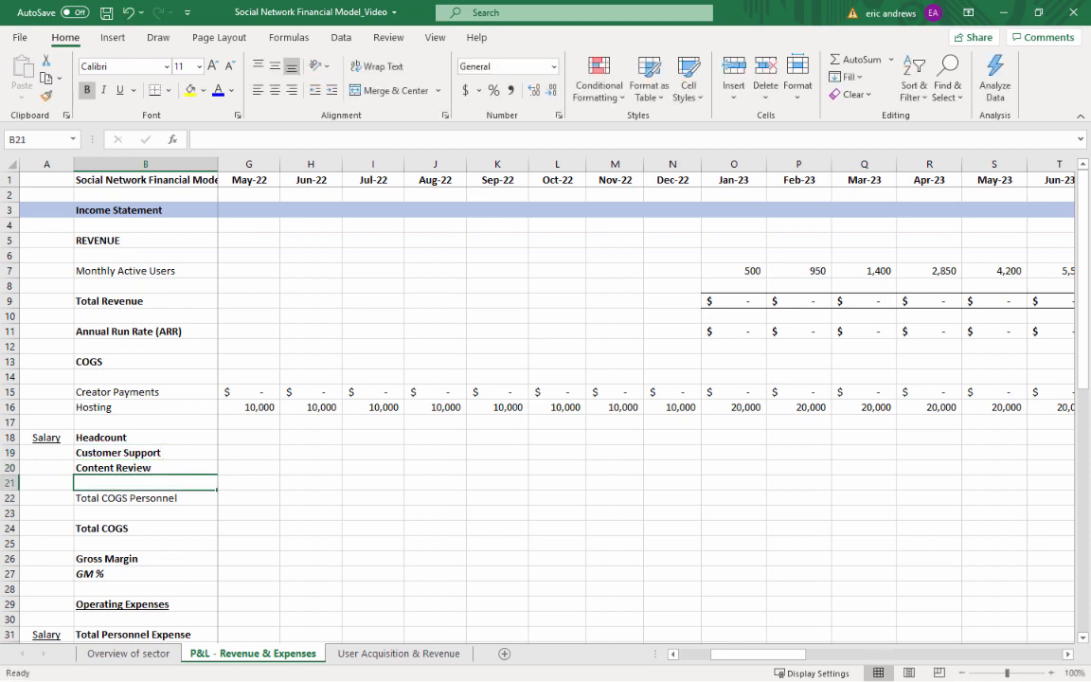
Label B21, below Content Review, as Benefits, Taxes, Etc
{"action": "type", "text": "Benefits, Tax"}
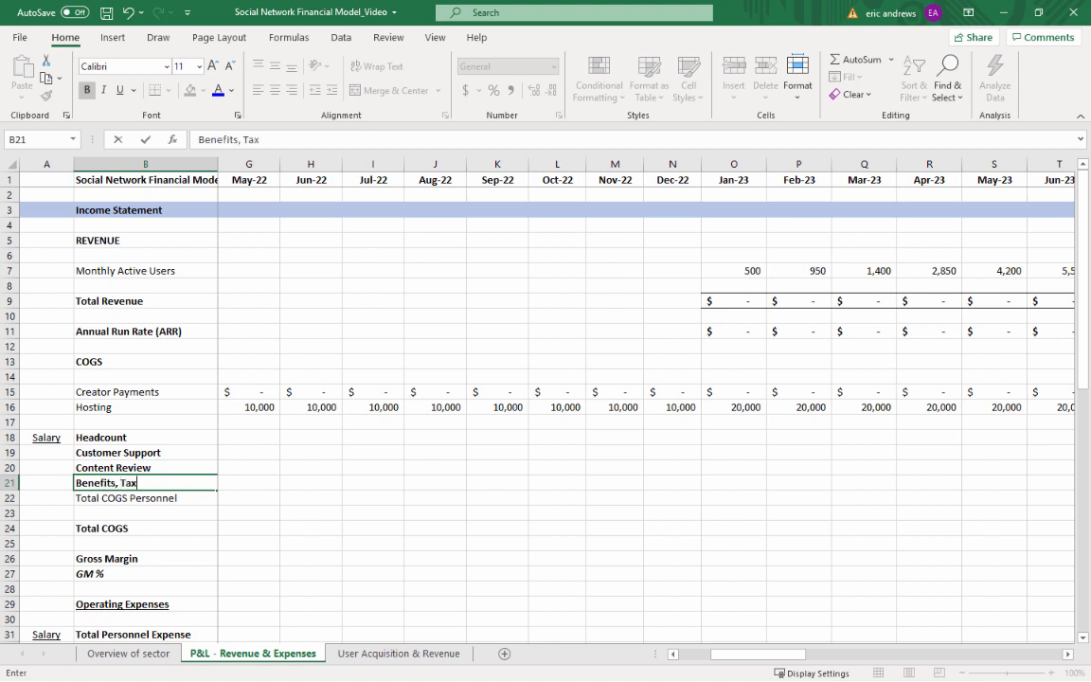
{"action": "type", "text": "es, Etc"}
{"action": "key", "text": "Return"}
{"action": "key", "text": "Up"}
{"action": "key", "text": "Right"}
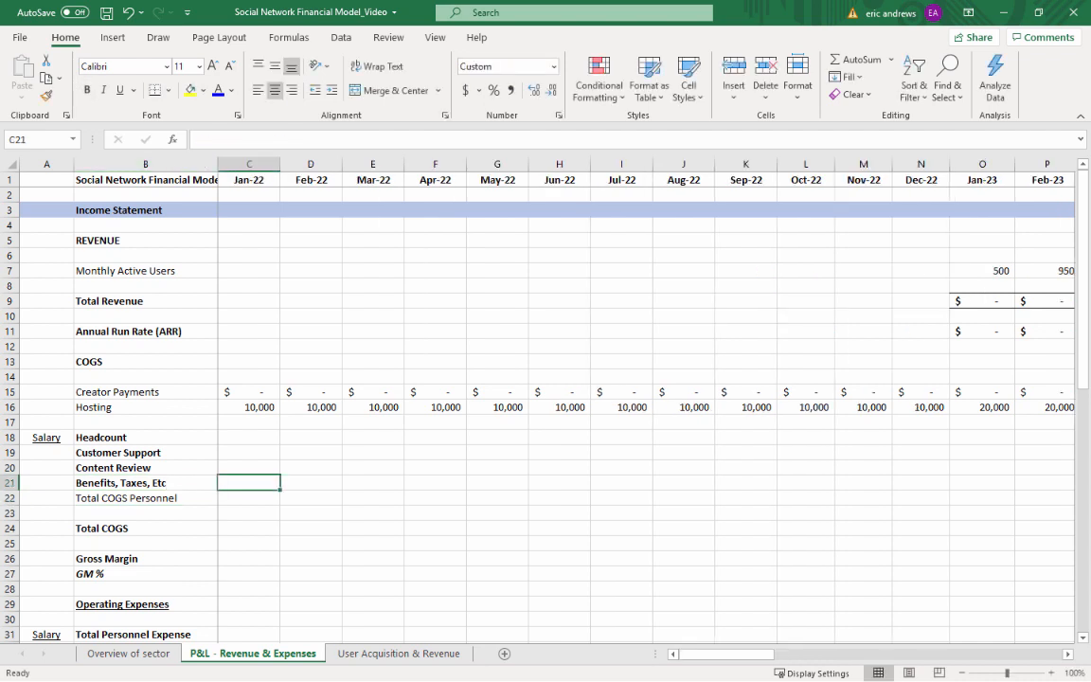
Remove the bold formatting from rows 19 to 21, the Customer Support, Content Review and Benefits lines
{"action": "key", "text": "shift+space"}
{"action": "key", "text": "shift+Up"}
{"action": "key", "text": "shift+Up"}
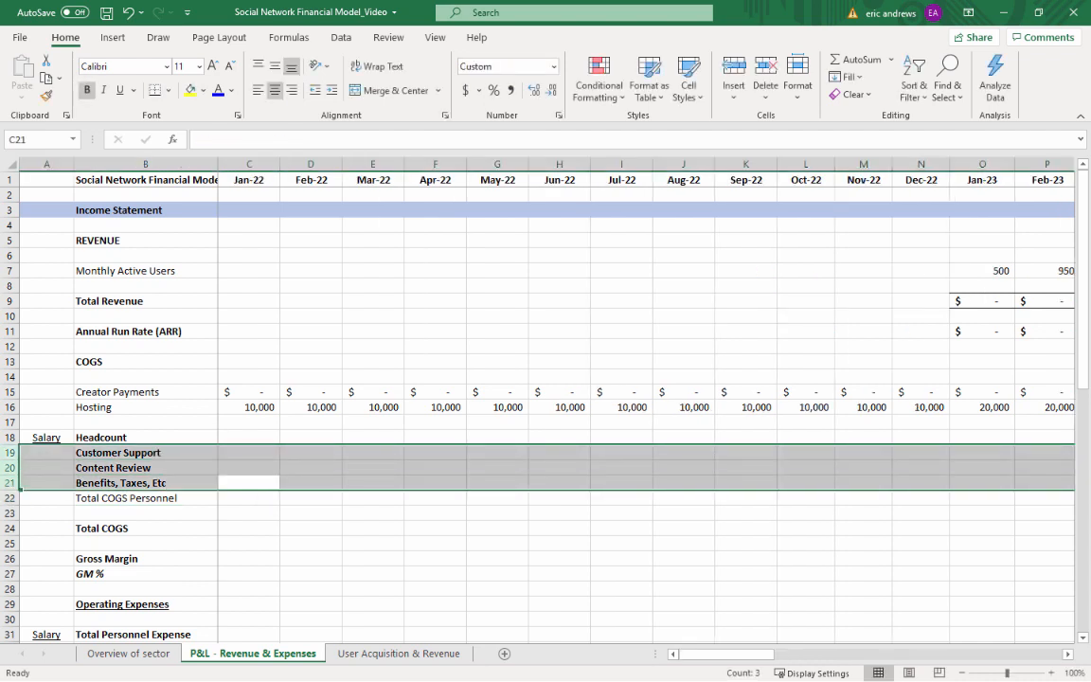
{"action": "key", "text": "ctrl+b"}
{"action": "key", "text": "Right"}
{"action": "key", "text": "Up"}
{"action": "key", "text": "Up"}
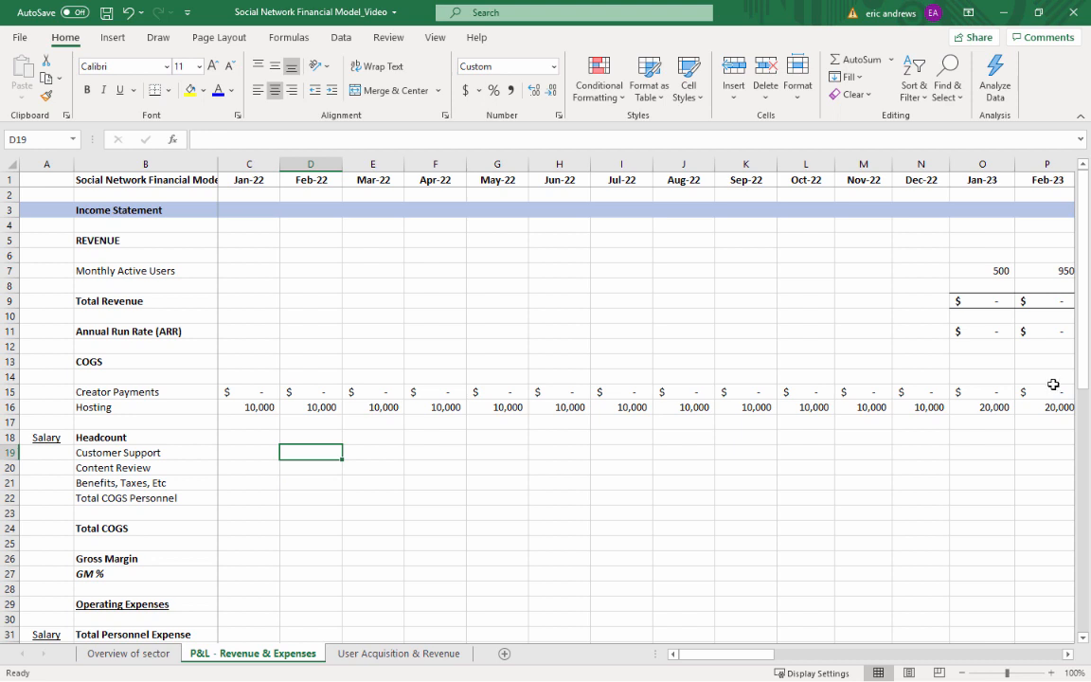
Format the Customer Support salary cell A19 as currency without decimals in a blue font
{"action": "left_click", "coordinate": [57, 452]}
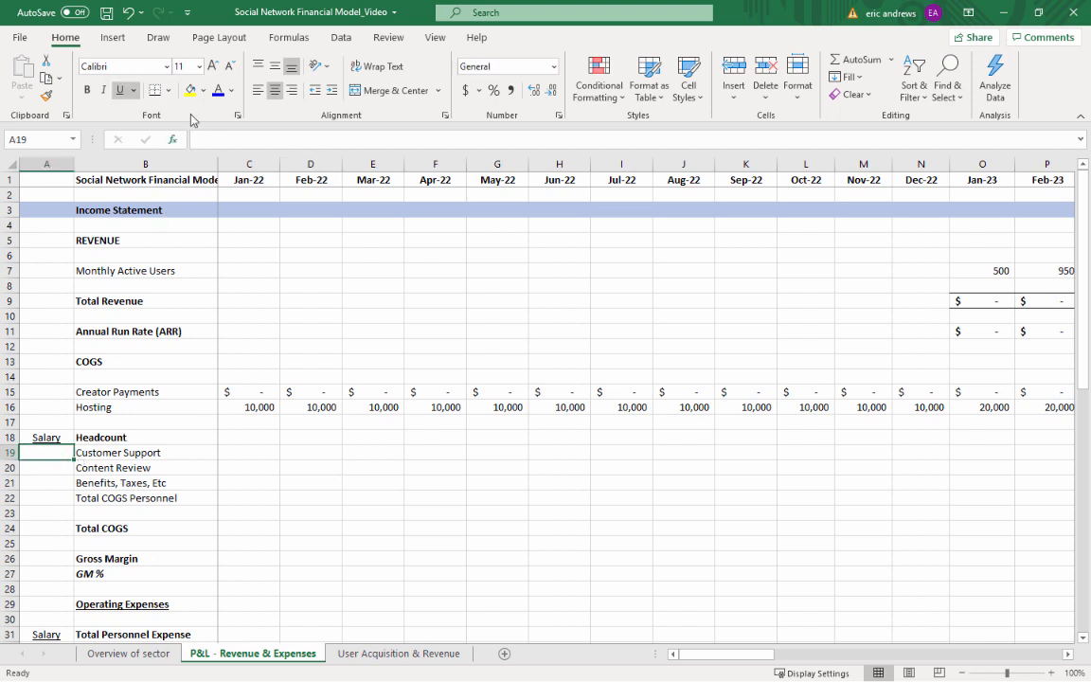
{"action": "left_click", "coordinate": [549, 92]}
Examine the Content Review headcount assumptions in row 51 across the 2023 months
{"action": "scroll", "coordinate": [369, 409], "scroll_direction": "down", "scroll_amount": 1}
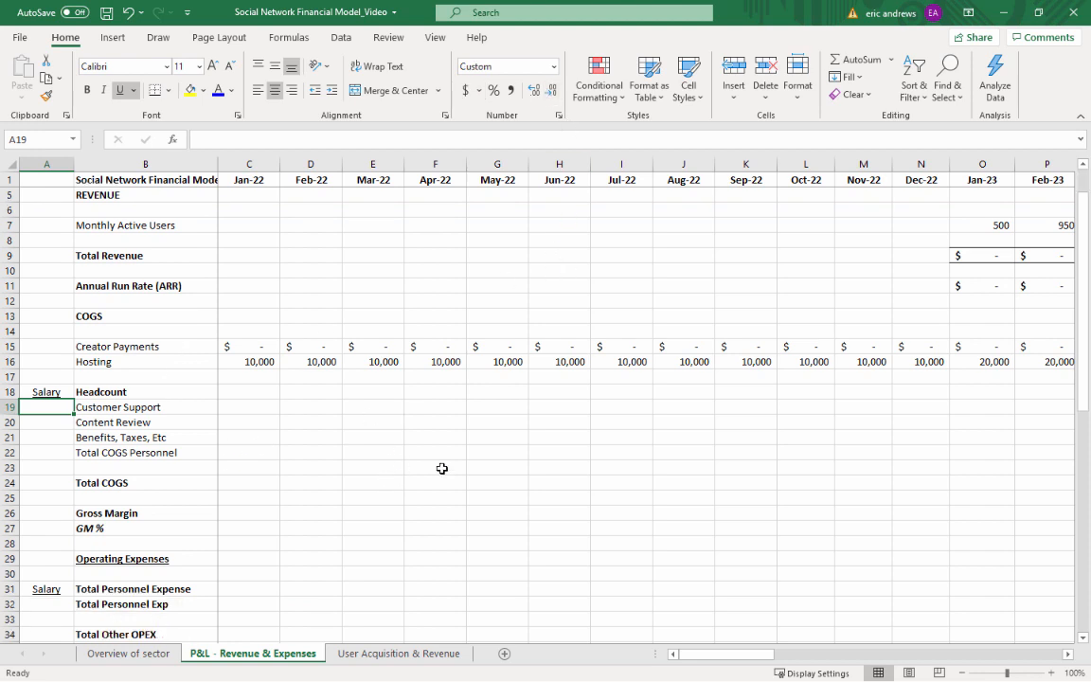
{"action": "scroll", "coordinate": [441, 467], "scroll_direction": "down", "scroll_amount": 11}
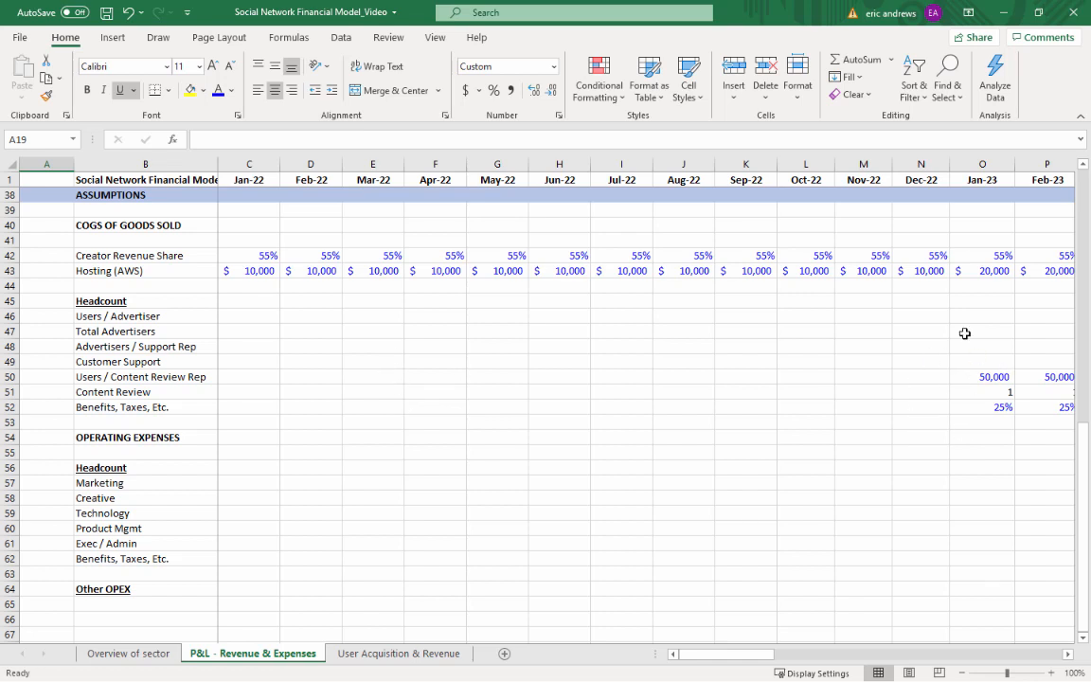
{"action": "left_click", "coordinate": [992, 393]}
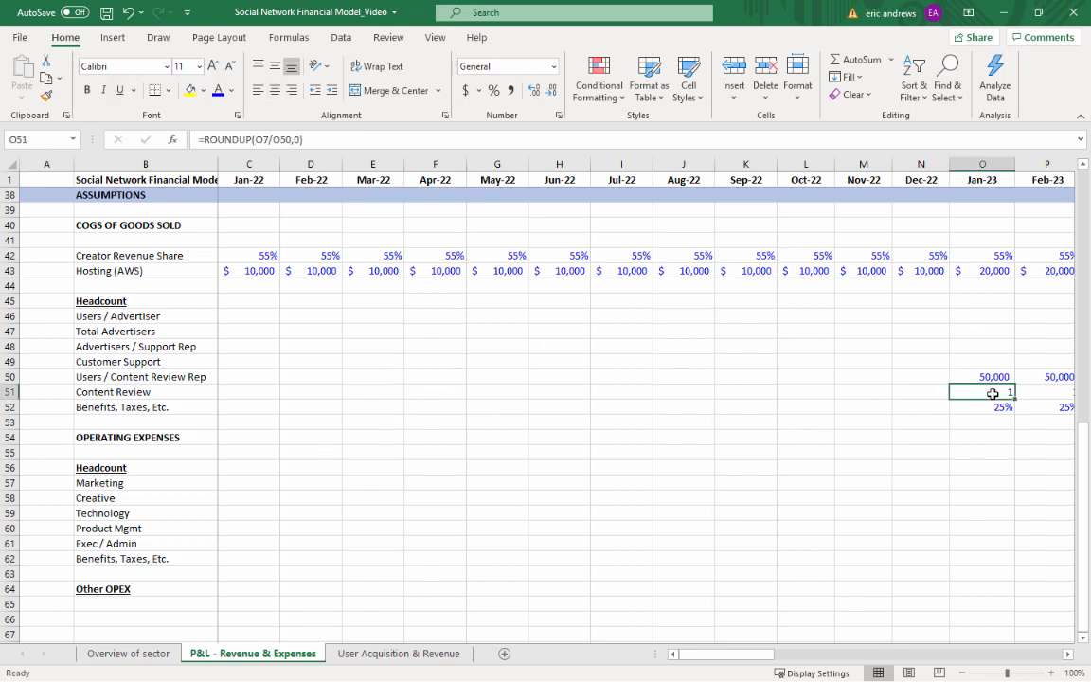
{"action": "key", "text": "Right"}
{"action": "key", "text": "Right"}
{"action": "key", "text": "Right"}
{"action": "key", "text": "Right"}
{"action": "key", "text": "Right"}
{"action": "key", "text": "Right"}
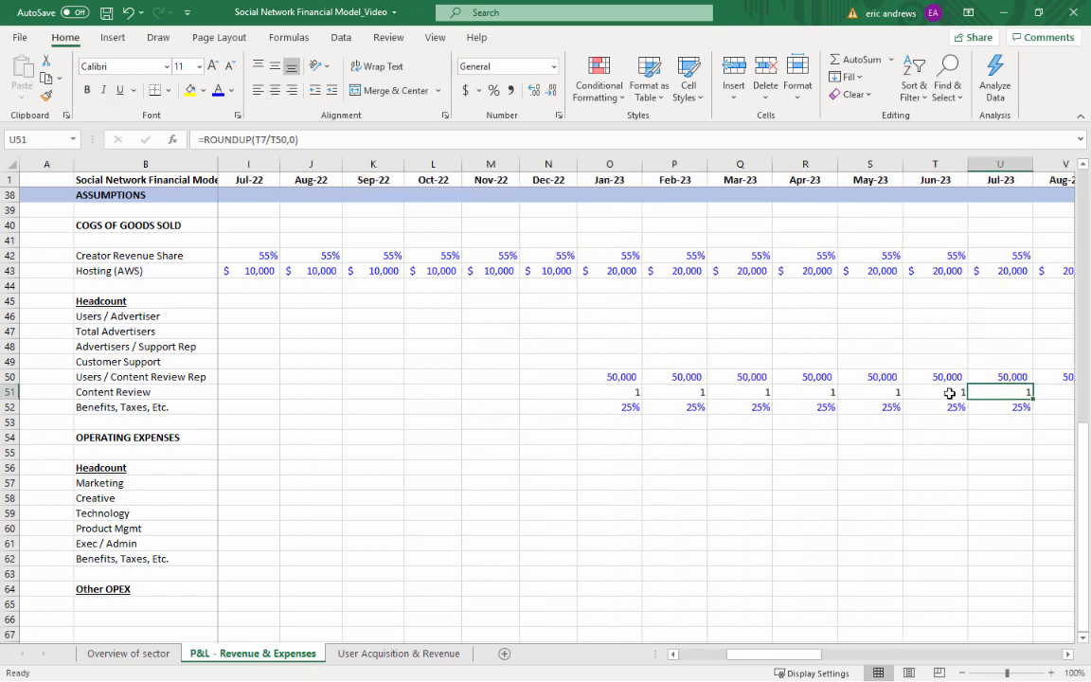
{"action": "key", "text": "Right"}
{"action": "key", "text": "Right"}
{"action": "key", "text": "Right"}
{"action": "key", "text": "Right"}
{"action": "key", "text": "Right"}
{"action": "key", "text": "Left"}
{"action": "key", "text": "Left"}
{"action": "key", "text": "Left"}
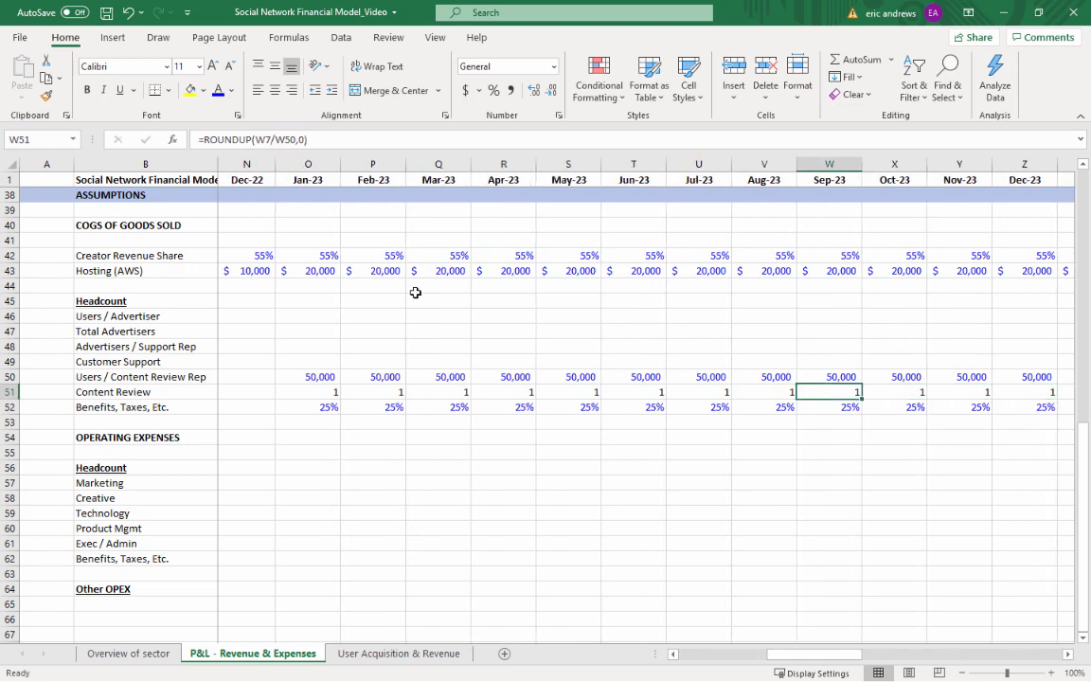
{"action": "key", "text": "Left"}
{"action": "key", "text": "Left"}
{"action": "key", "text": "Left"}
{"action": "key", "text": "Left"}
{"action": "key", "text": "Left"}
{"action": "key", "text": "Left"}
{"action": "key", "text": "Left"}
{"action": "key", "text": "Left"}
{"action": "key", "text": "Left"}
{"action": "scroll", "coordinate": [284, 350], "scroll_direction": "up", "scroll_amount": 11}
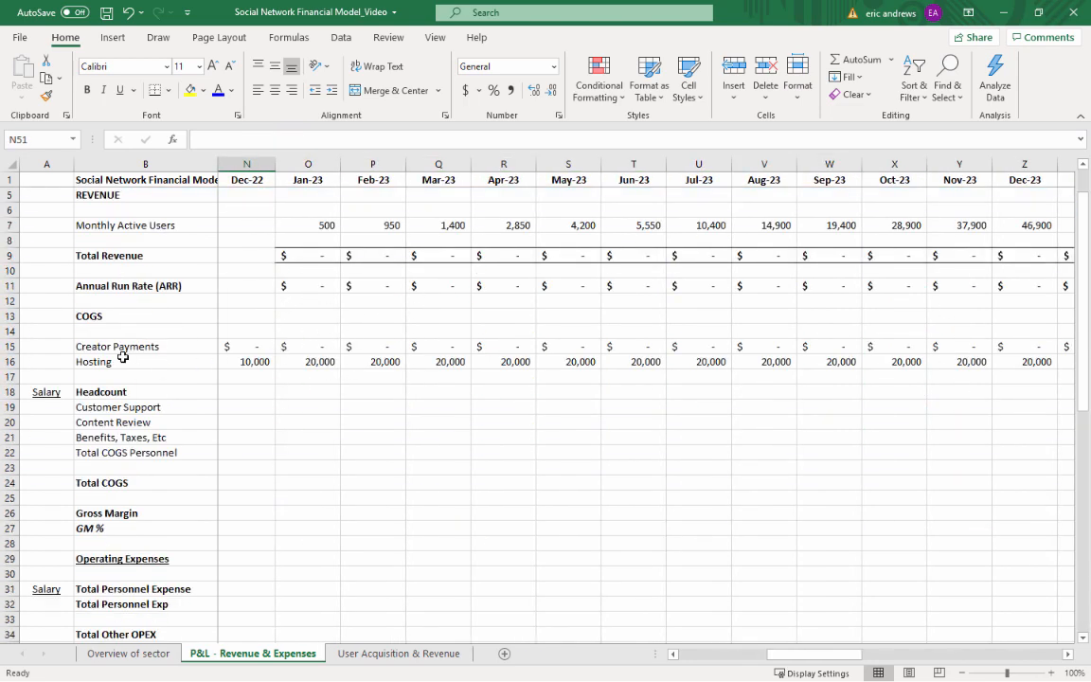
Enter 50000 as the Customer Support salary in A19 and remove the cell's underline
{"action": "left_click", "coordinate": [47, 407]}
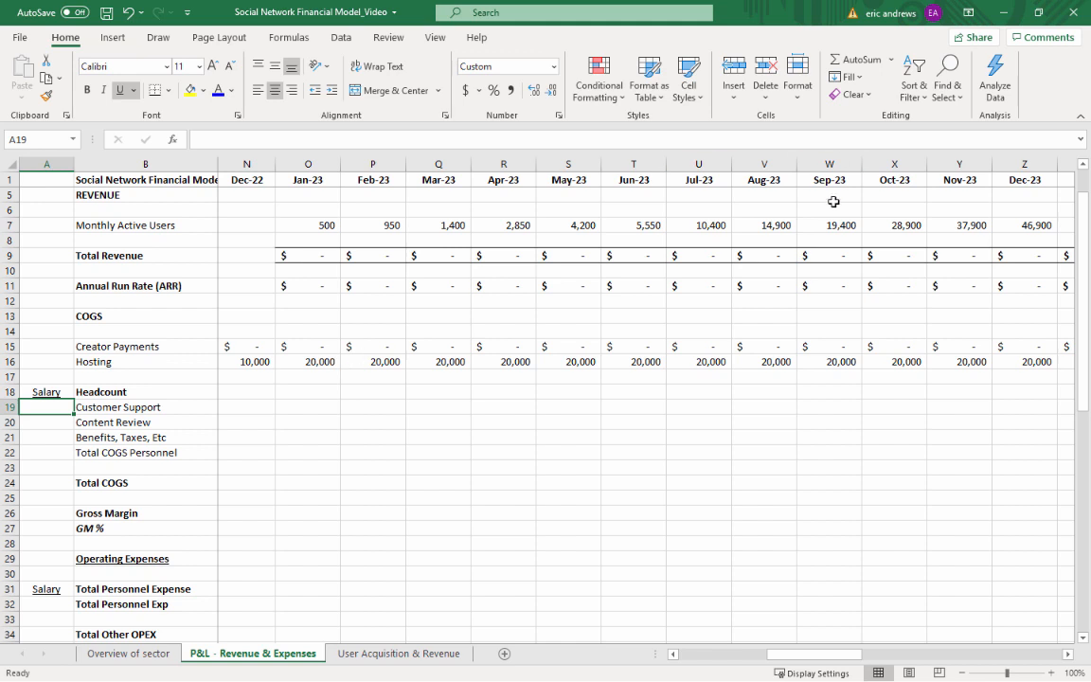
{"action": "scroll", "coordinate": [326, 428], "scroll_direction": "left", "scroll_amount": 4}
{"action": "type", "text": "50"}
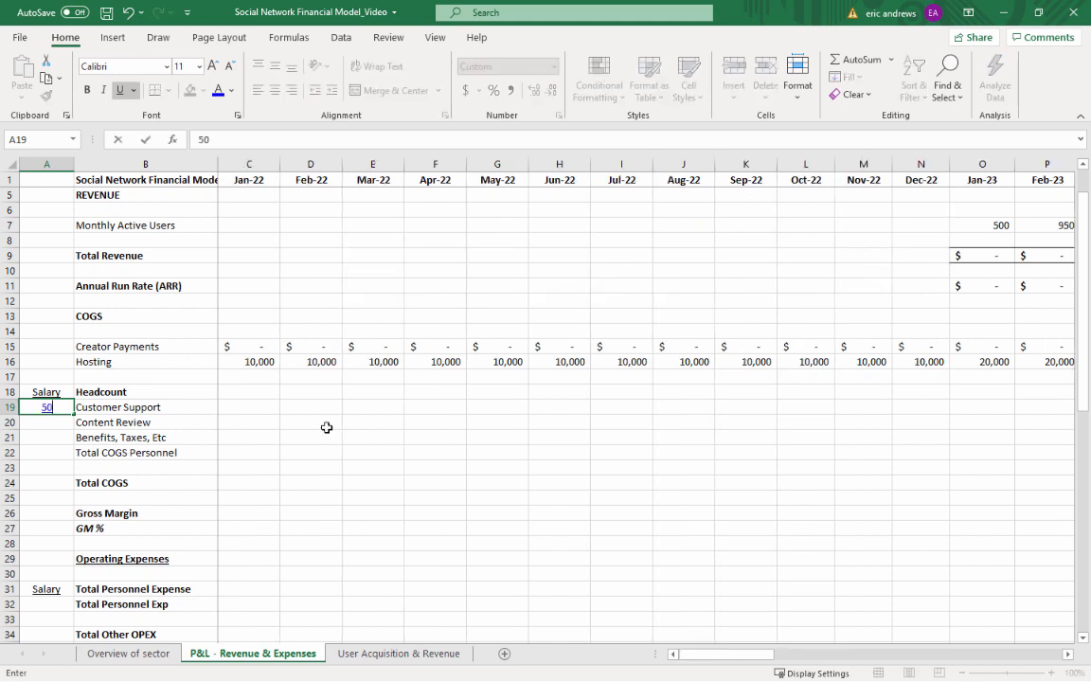
{"action": "type", "text": "000"}
{"action": "key", "text": "ctrl+Return"}
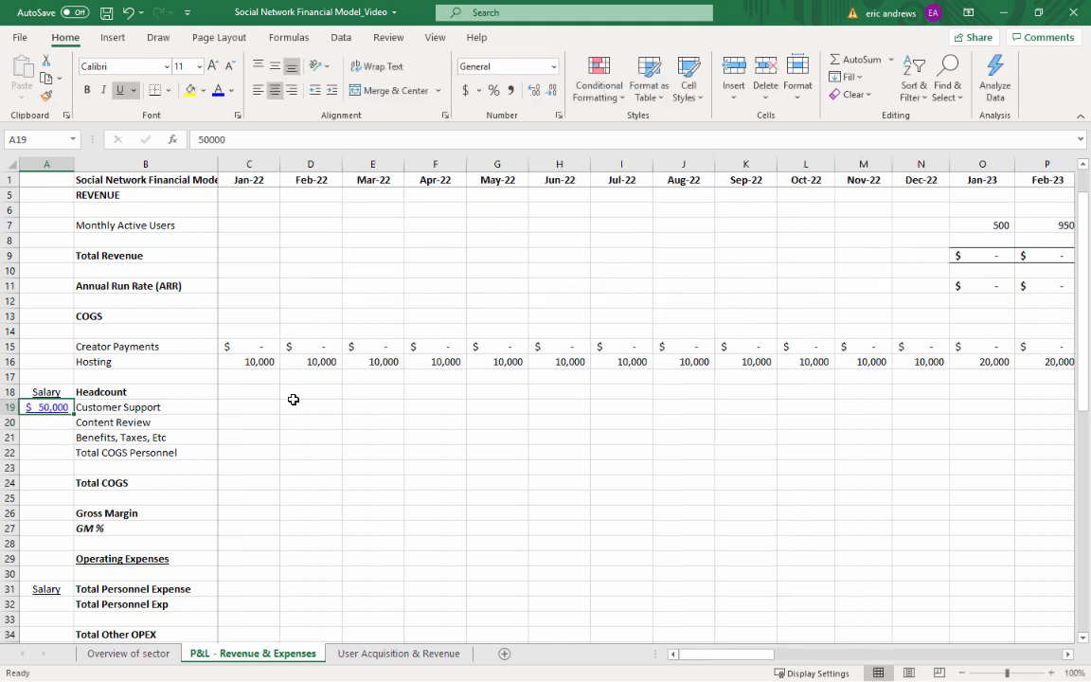
{"action": "left_click", "coordinate": [119, 91]}
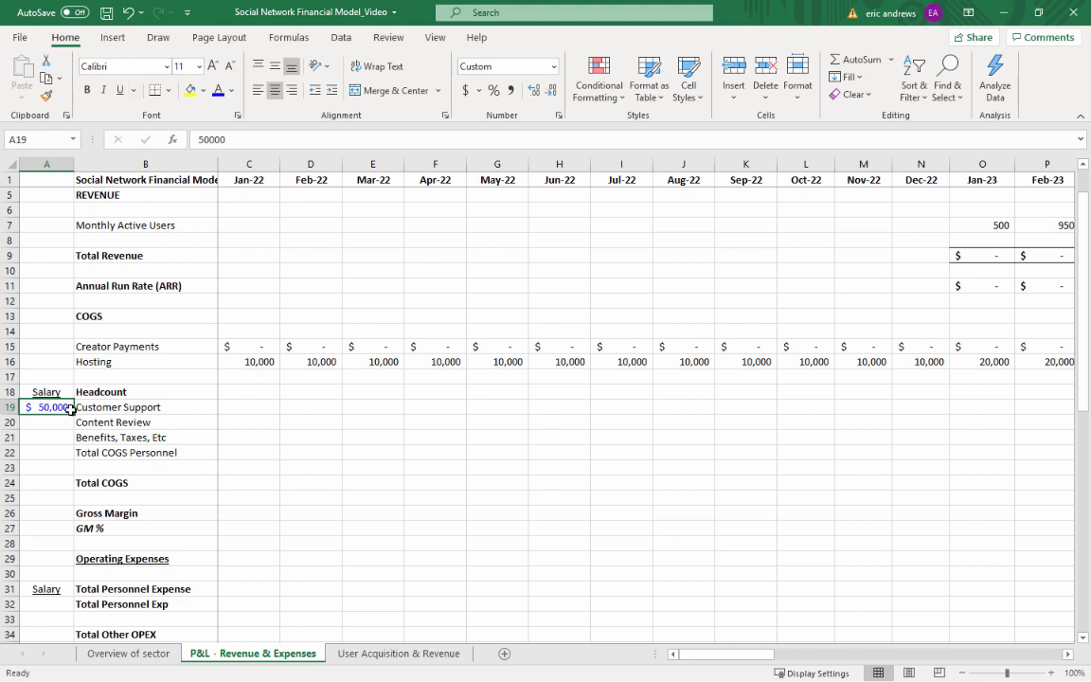
Copy the Customer Support salary cell to A20 and set the Content Review salary to 15000
{"action": "key", "text": "ctrl+c"}
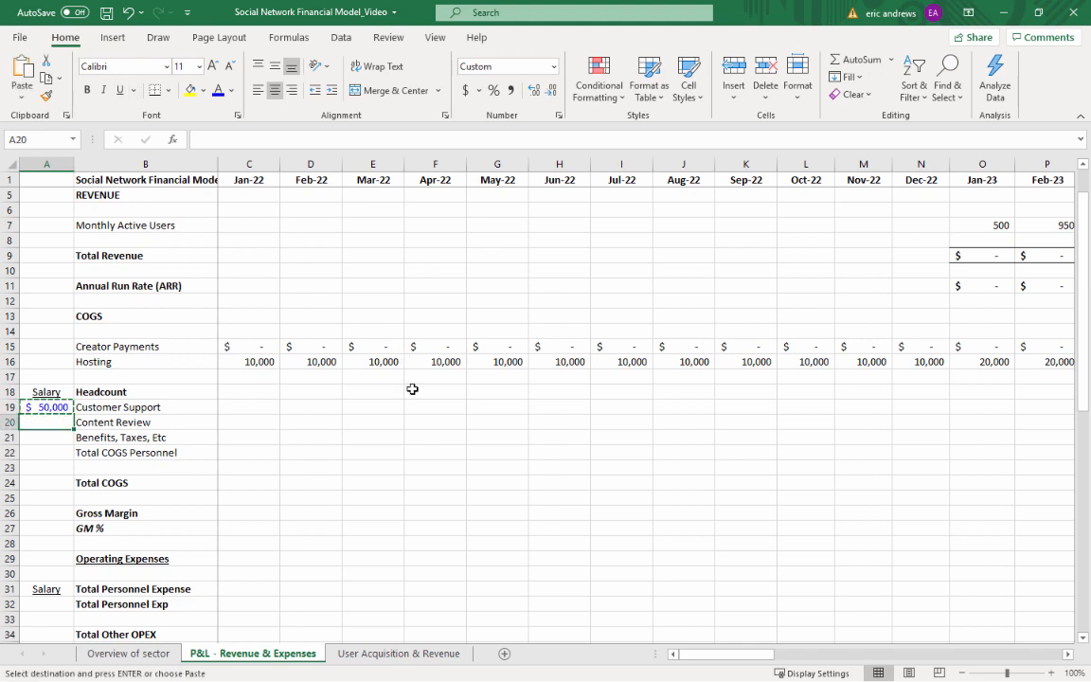
{"action": "key", "text": "Down"}
{"action": "key", "text": "ctrl+v"}
{"action": "key", "text": "Escape"}
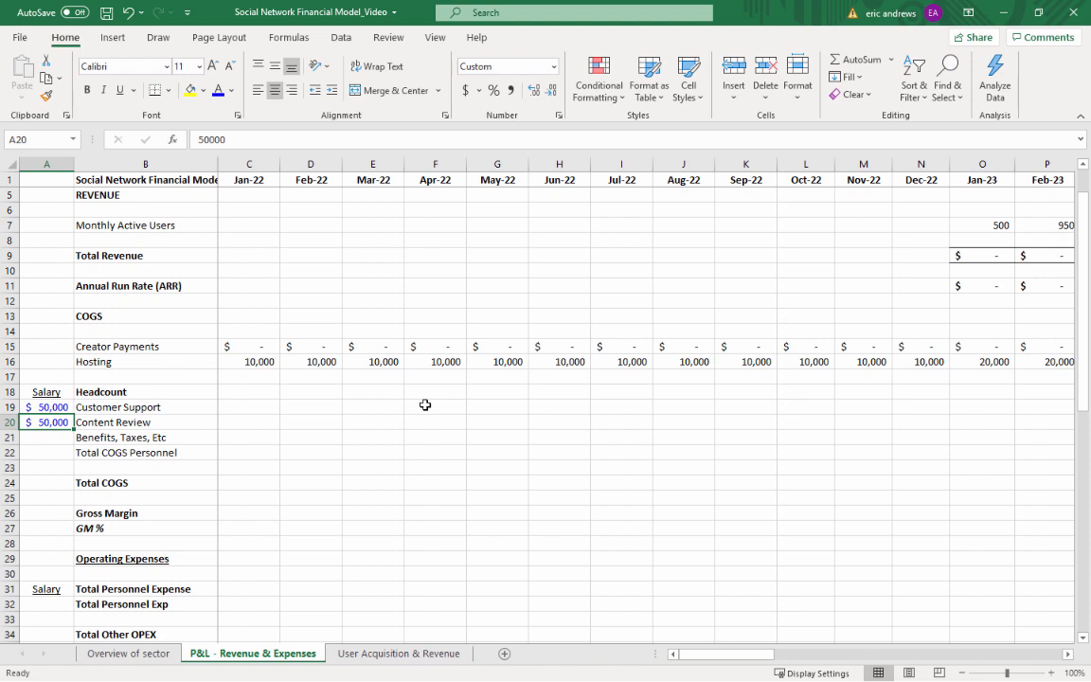
{"action": "type", "text": "15000"}
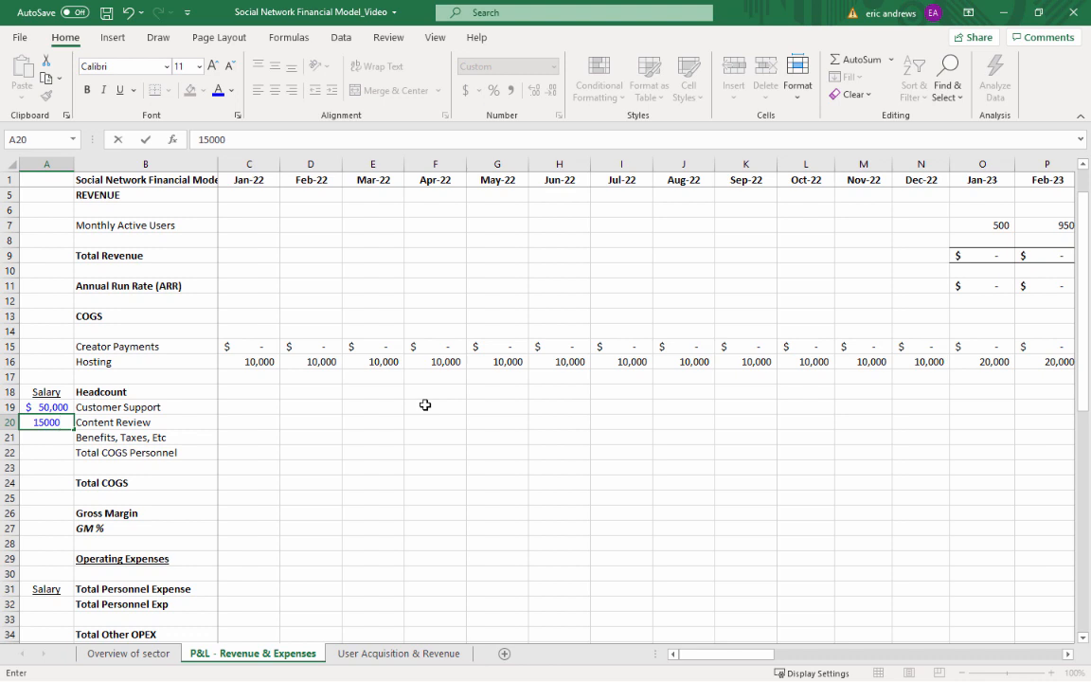
{"action": "key", "text": "ctrl+Return"}
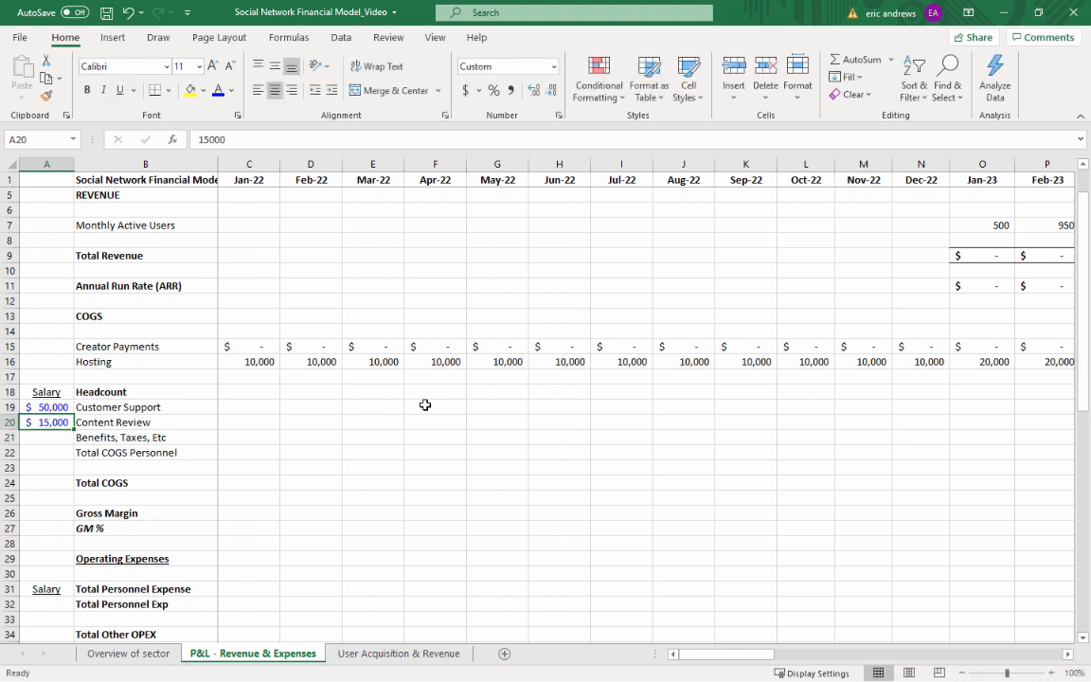
Calculate the Jan-23 Customer Support cost in O19 with =$A19/12*O49 and format it as currency without decimals
{"action": "key", "text": "Right"}
{"action": "key", "text": "Right"}
{"action": "key", "text": "Right"}
{"action": "key", "text": "Right"}
{"action": "key", "text": "Right"}
{"action": "key", "text": "Right"}
{"action": "key", "text": "Right"}
{"action": "key", "text": "Right"}
{"action": "key", "text": "Right"}
{"action": "key", "text": "Right"}
{"action": "key", "text": "Right"}
{"action": "key", "text": "Right"}
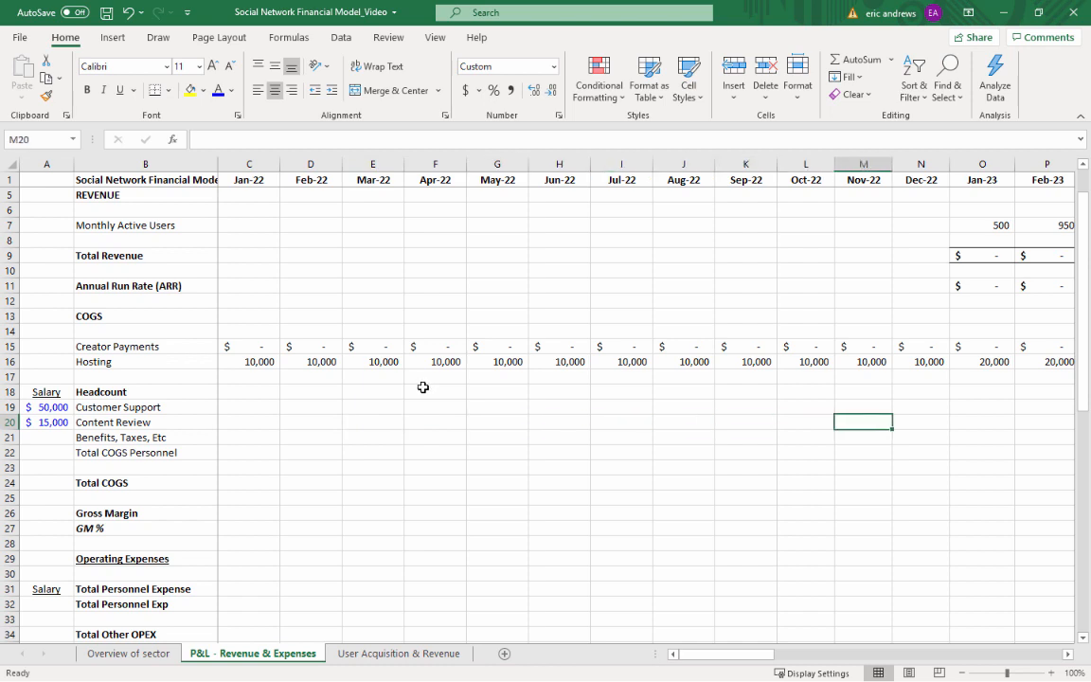
{"action": "key", "text": "Right"}
{"action": "key", "text": "Right"}
{"action": "key", "text": "Right"}
{"action": "key", "text": "Right"}
{"action": "key", "text": "Right"}
{"action": "key", "text": "Right"}
{"action": "key", "text": "Right"}
{"action": "key", "text": "Right"}
{"action": "key", "text": "Right"}
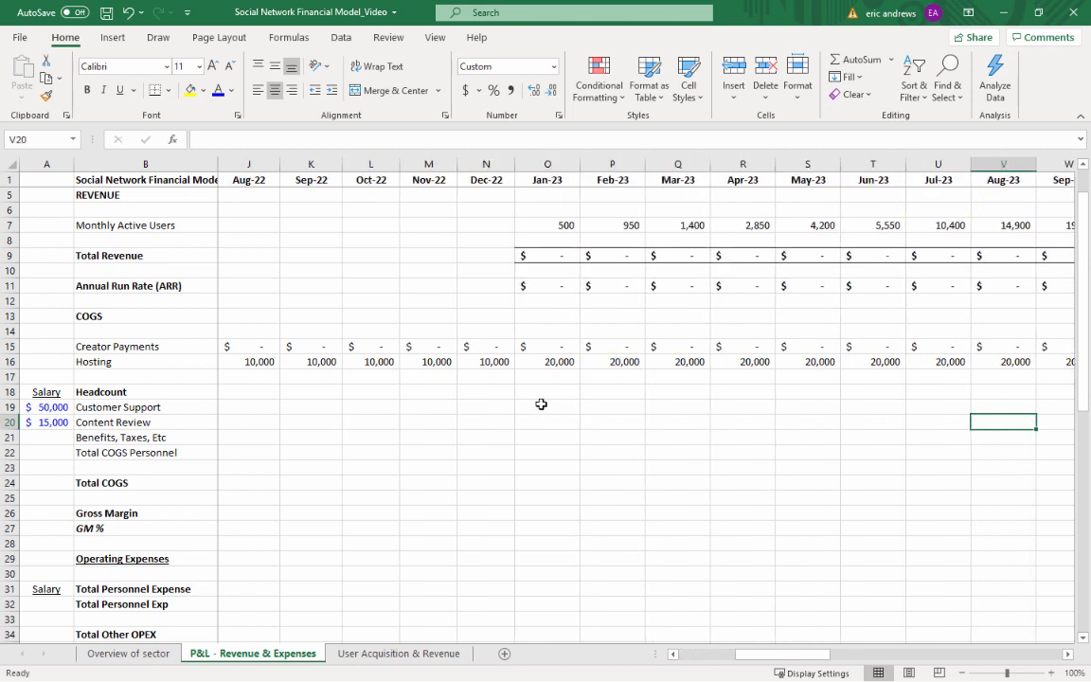
{"action": "left_click", "coordinate": [540, 407]}
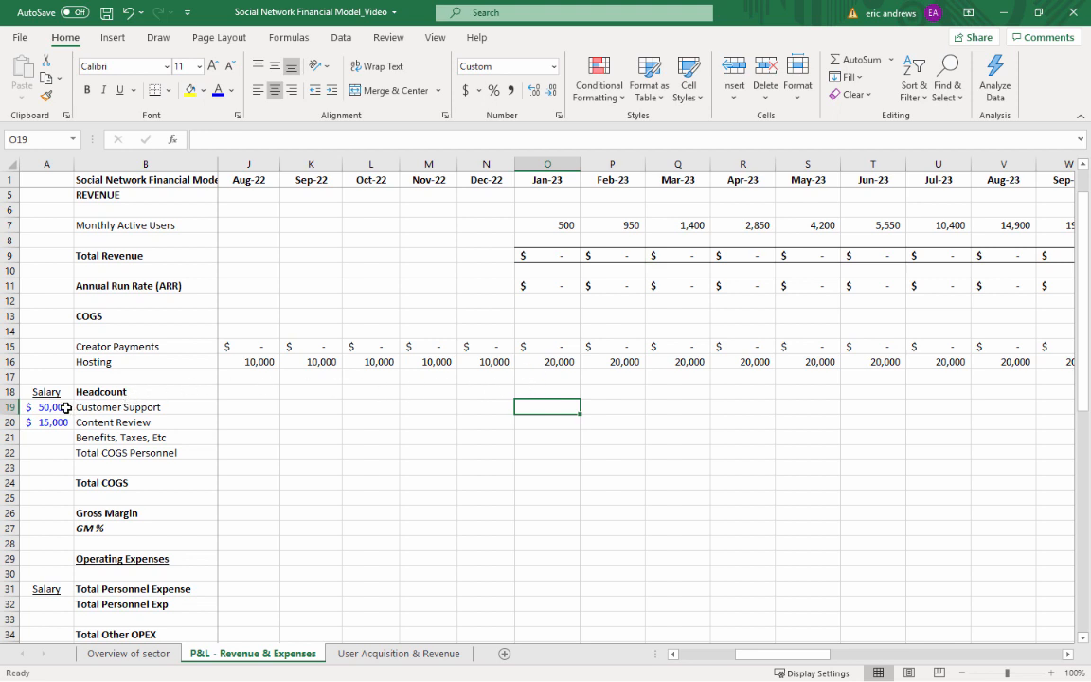
{"action": "type", "text": "="}
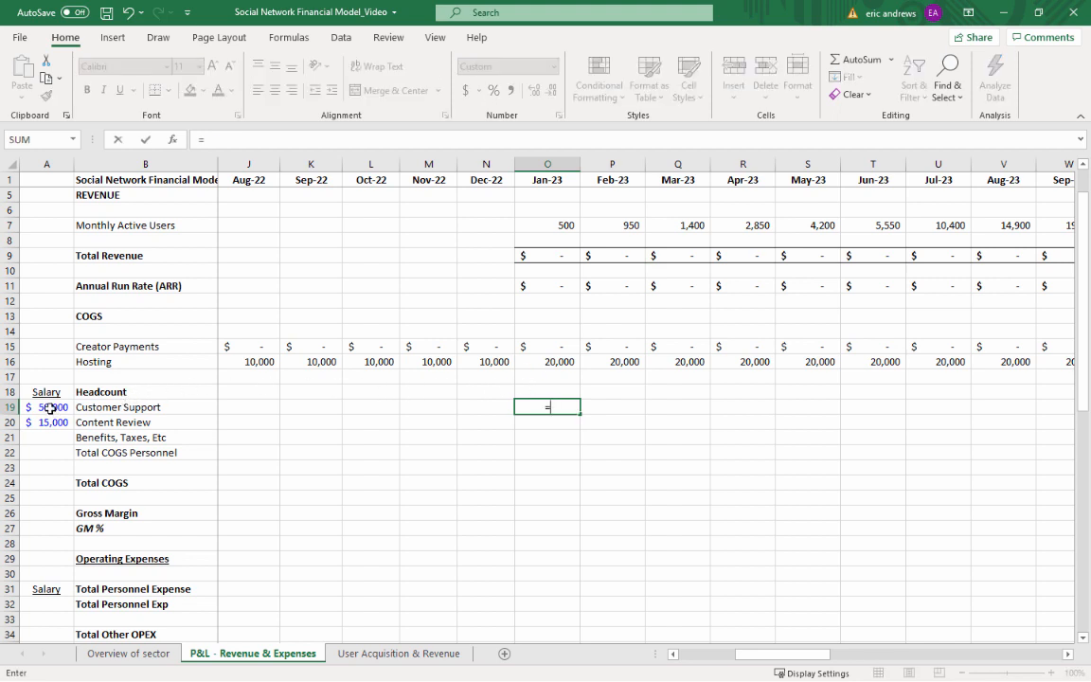
{"action": "left_click", "coordinate": [49, 407]}
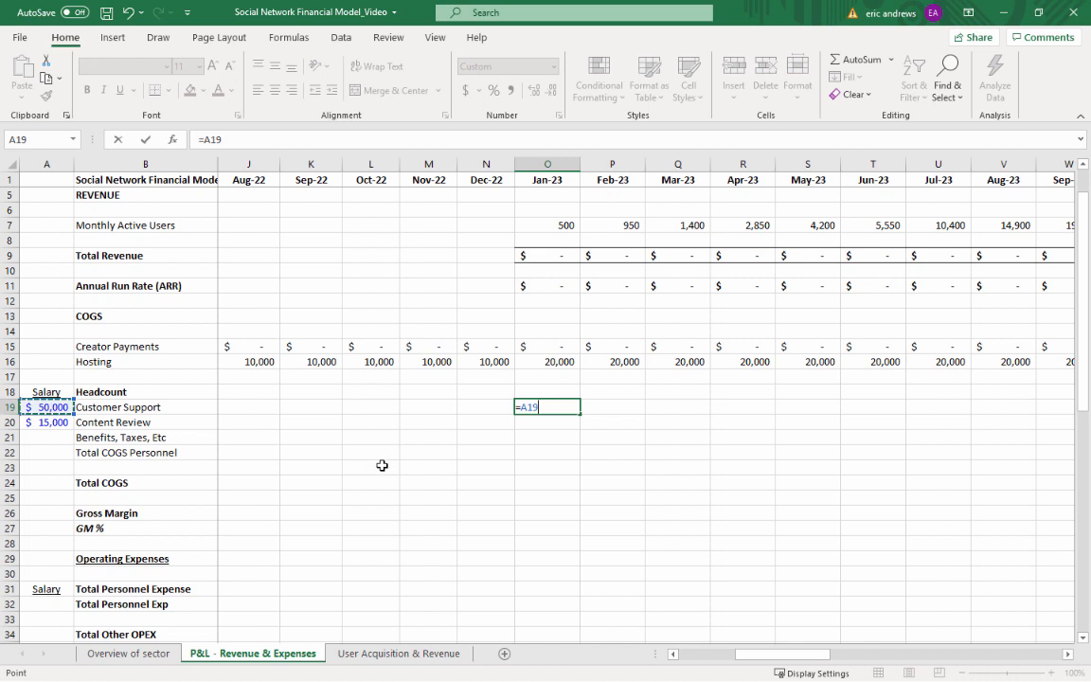
{"action": "key", "text": "F4"}
{"action": "key", "text": "F4"}
{"action": "key", "text": "F4"}
{"action": "type", "text": "/12*"}
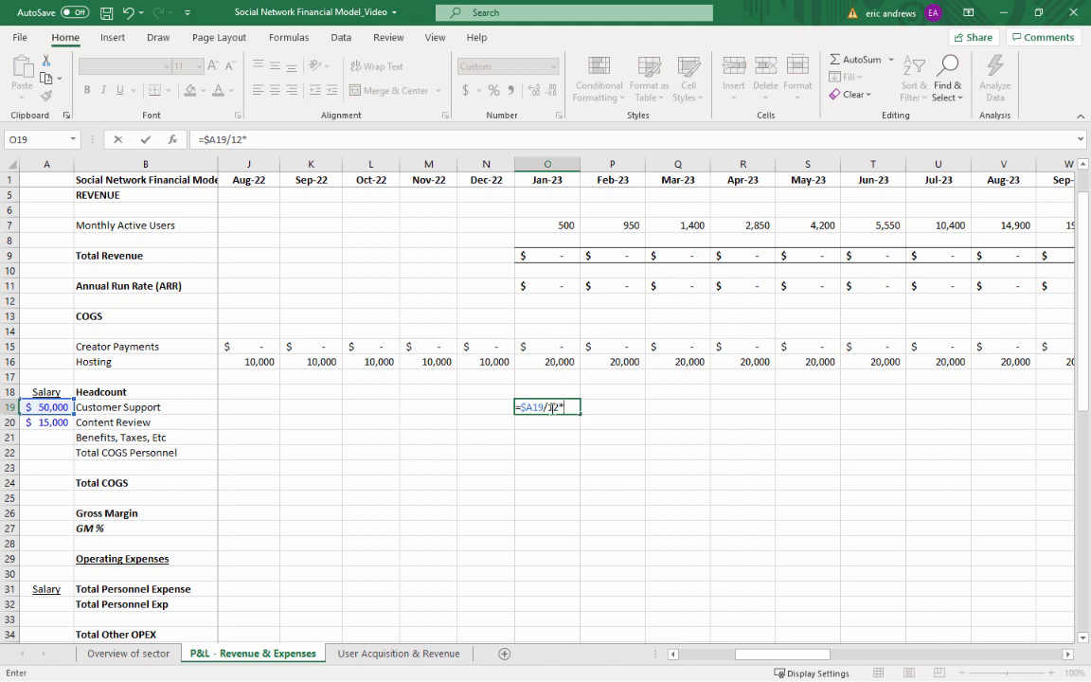
{"action": "scroll", "coordinate": [551, 408], "scroll_direction": "down", "scroll_amount": 2}
{"action": "scroll", "coordinate": [546, 414], "scroll_direction": "down", "scroll_amount": 5}
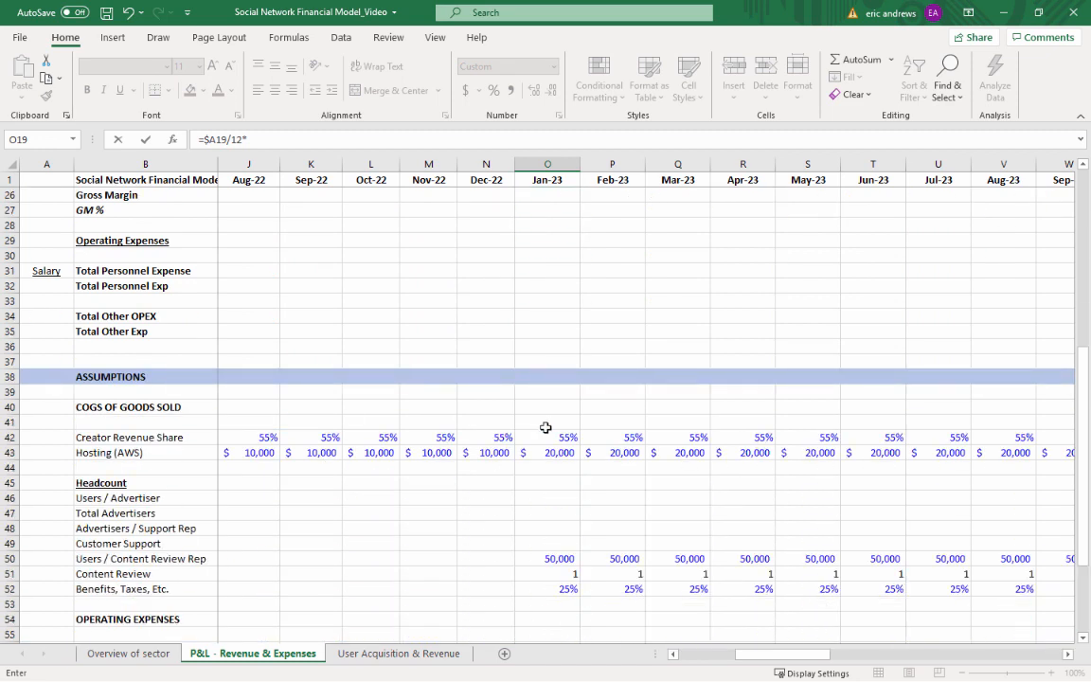
{"action": "left_click", "coordinate": [540, 541]}
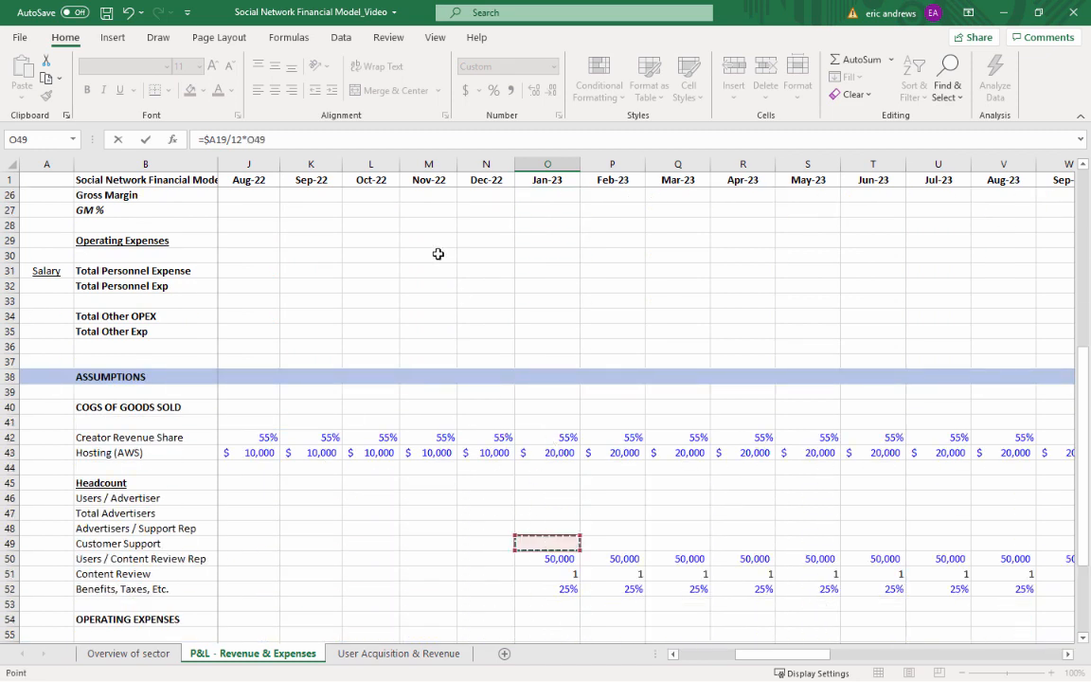
{"action": "key", "text": "ctrl+Return"}
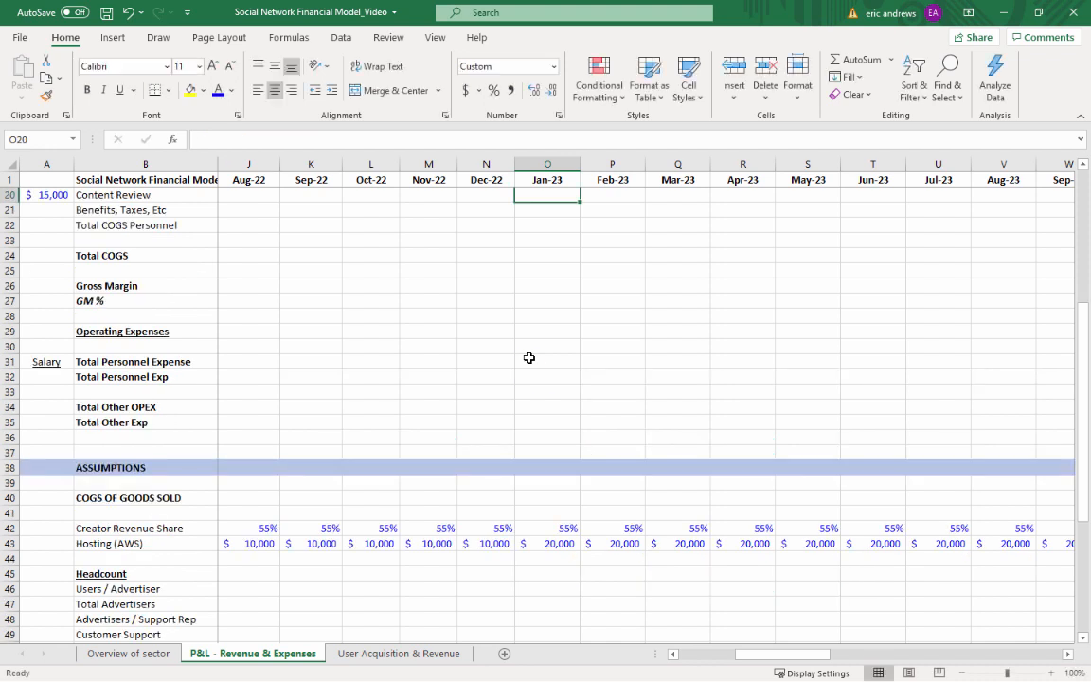
{"action": "left_click", "coordinate": [458, 92]}
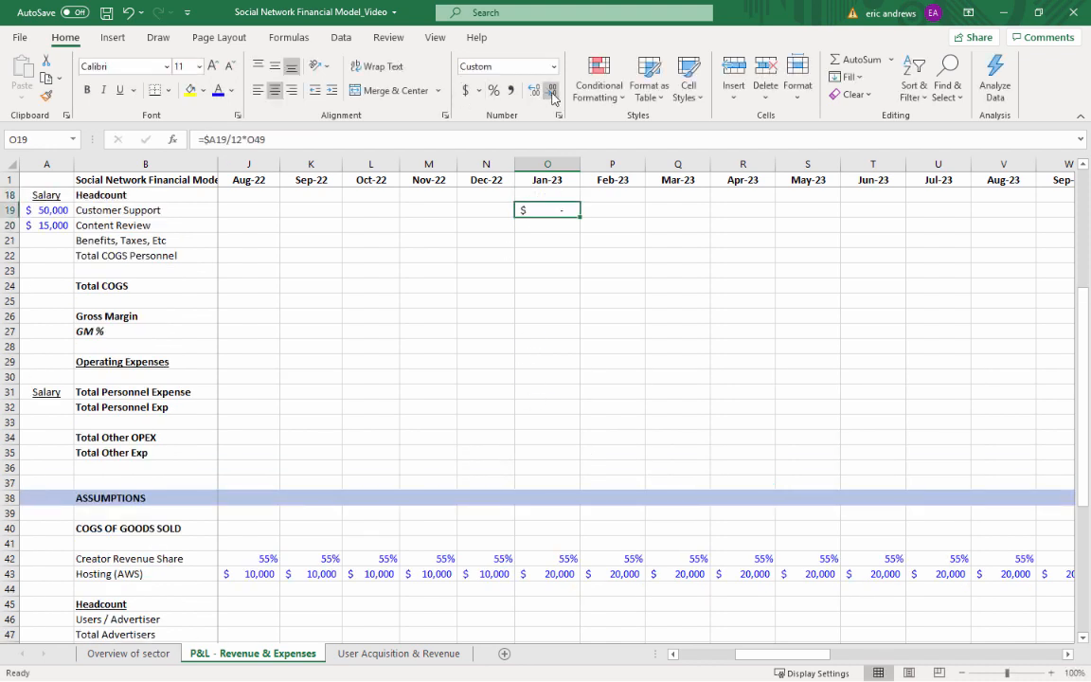
Copy the Customer Support formula to O20 and point its headcount reference to O51, giving =$A20/12*O51
{"action": "key", "text": "ctrl+c"}
{"action": "key", "text": "Down"}
{"action": "key", "text": "ctrl+v"}
{"action": "key", "text": "F2"}
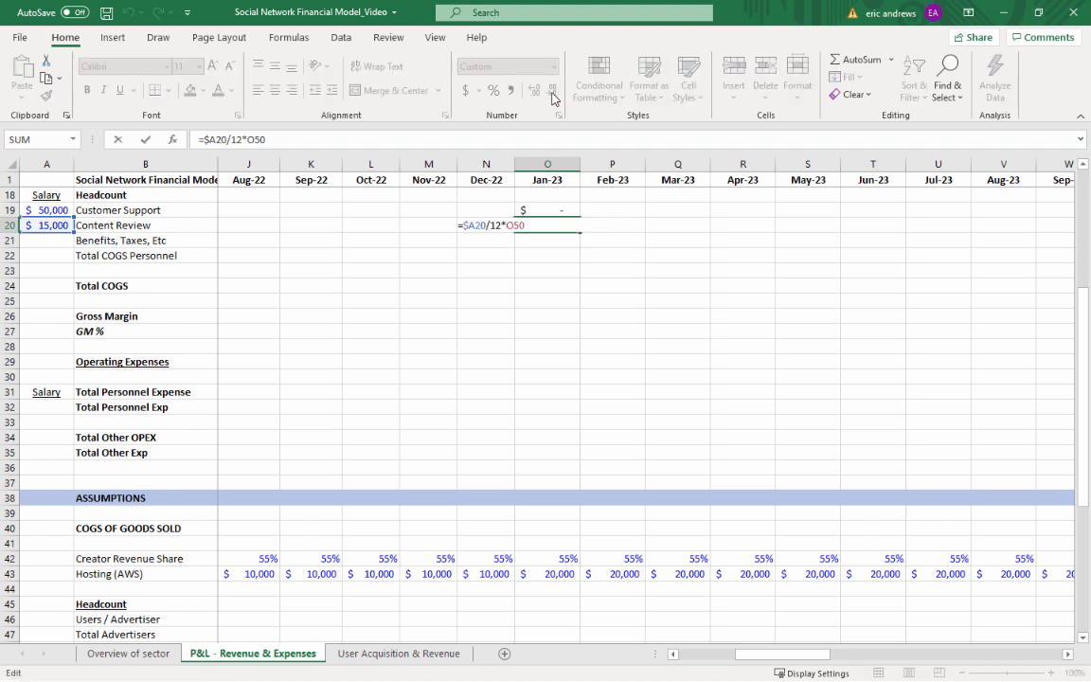
{"action": "key", "text": "BackSpace"}
{"action": "key", "text": "BackSpace"}
{"action": "key", "text": "BackSpace"}
{"action": "scroll", "coordinate": [569, 281], "scroll_direction": "down", "scroll_amount": 1}
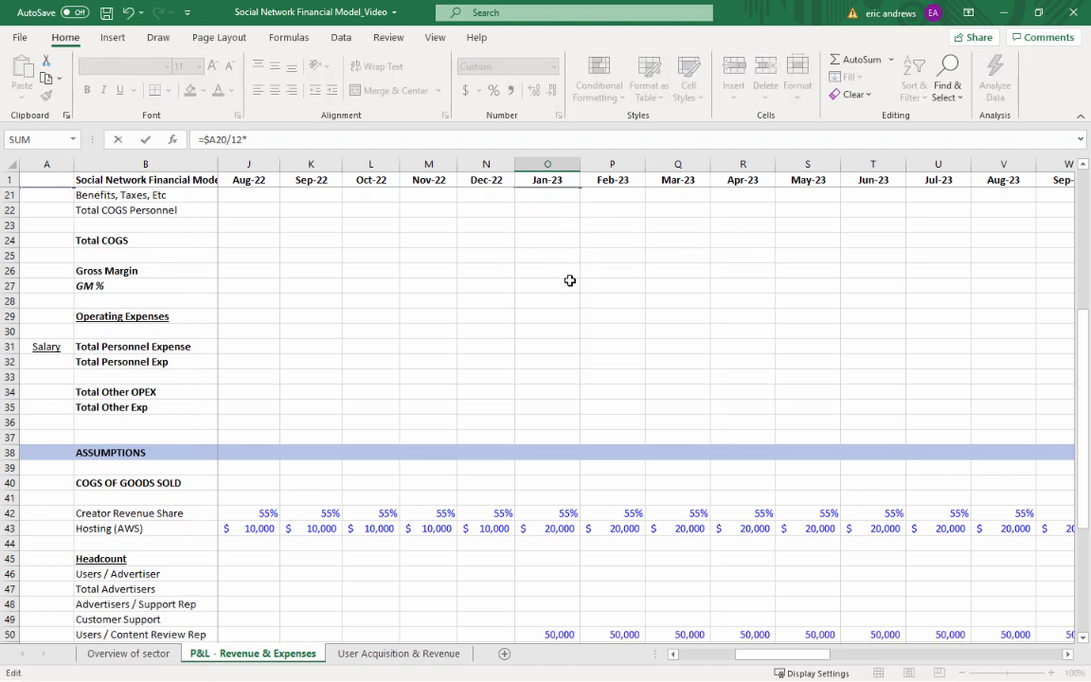
{"action": "scroll", "coordinate": [569, 281], "scroll_direction": "down", "scroll_amount": 5}
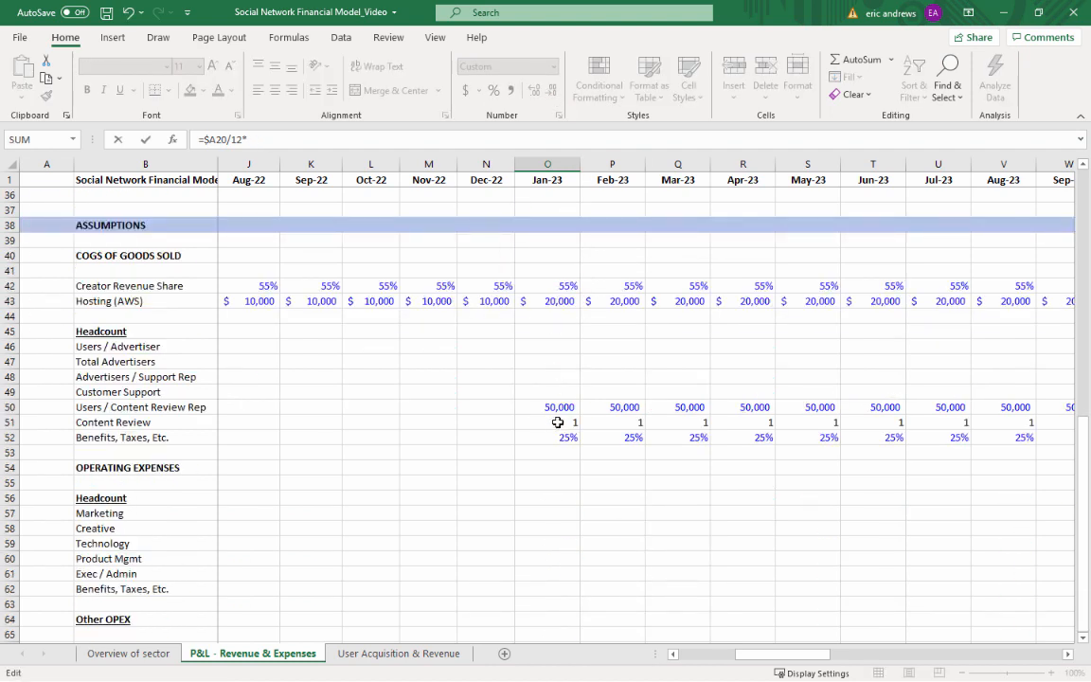
{"action": "left_click", "coordinate": [558, 421]}
{"action": "key", "text": "ctrl+Return"}
Calculate the Jan-23 Benefits, Taxes, Etc cost in O21 with =SUM(O19:O20)*O52 and format it in comma style without decimals
{"action": "key", "text": "Up"}
{"action": "key", "text": "Up"}
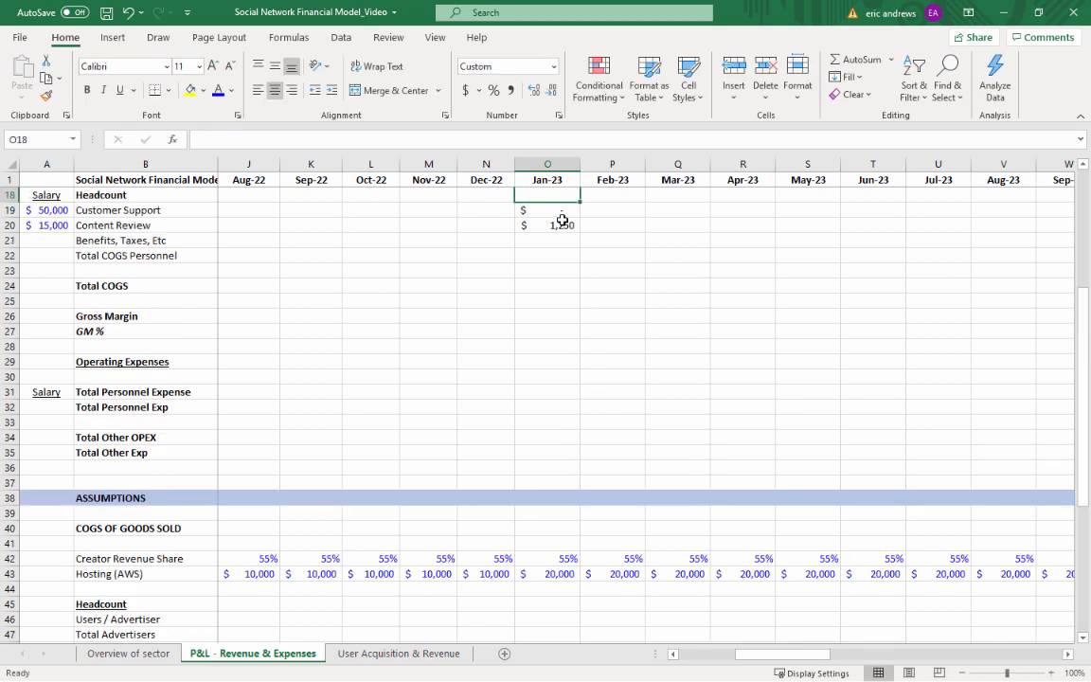
{"action": "key", "text": "Up"}
{"action": "key", "text": "Up"}
{"action": "key", "text": "Down"}
{"action": "key", "text": "Down"}
{"action": "key", "text": "Down"}
{"action": "key", "text": "Down"}
{"action": "key", "text": "Down"}
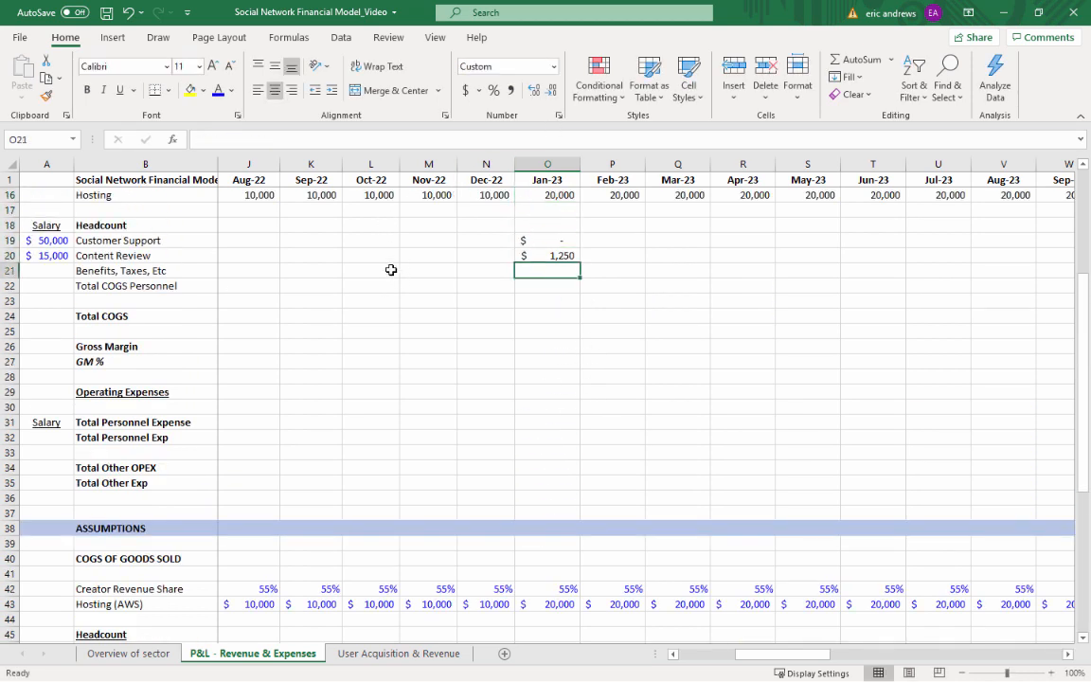
{"action": "type", "text": "=sum"}
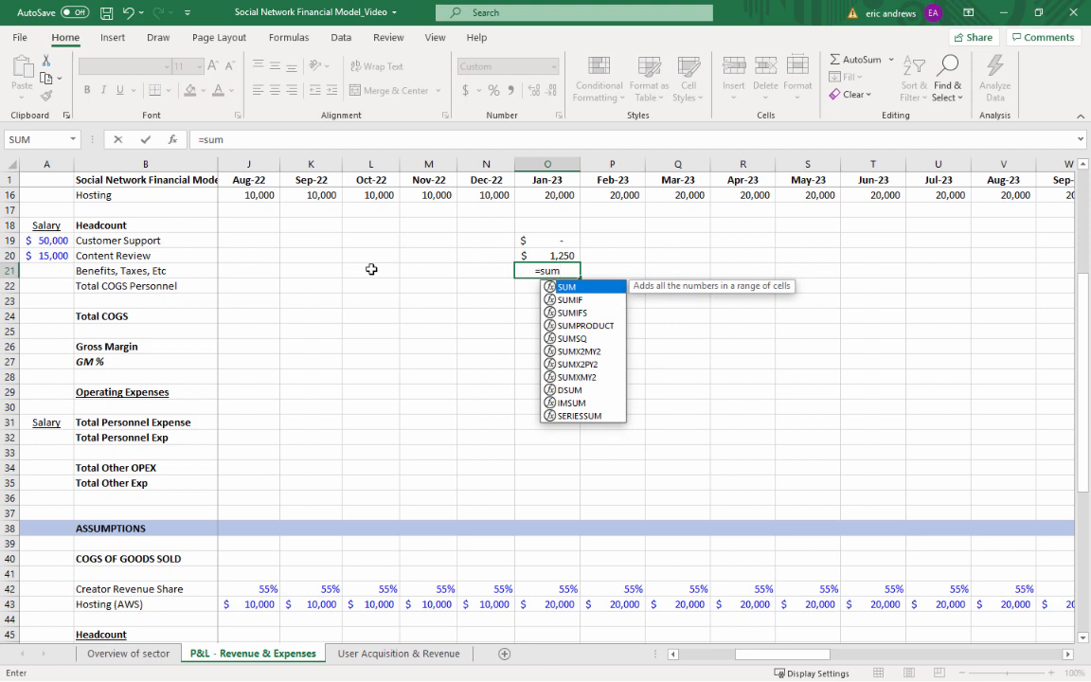
{"action": "type", "text": "("}
{"action": "key", "text": "Up"}
{"action": "key", "text": "shift+Up"}
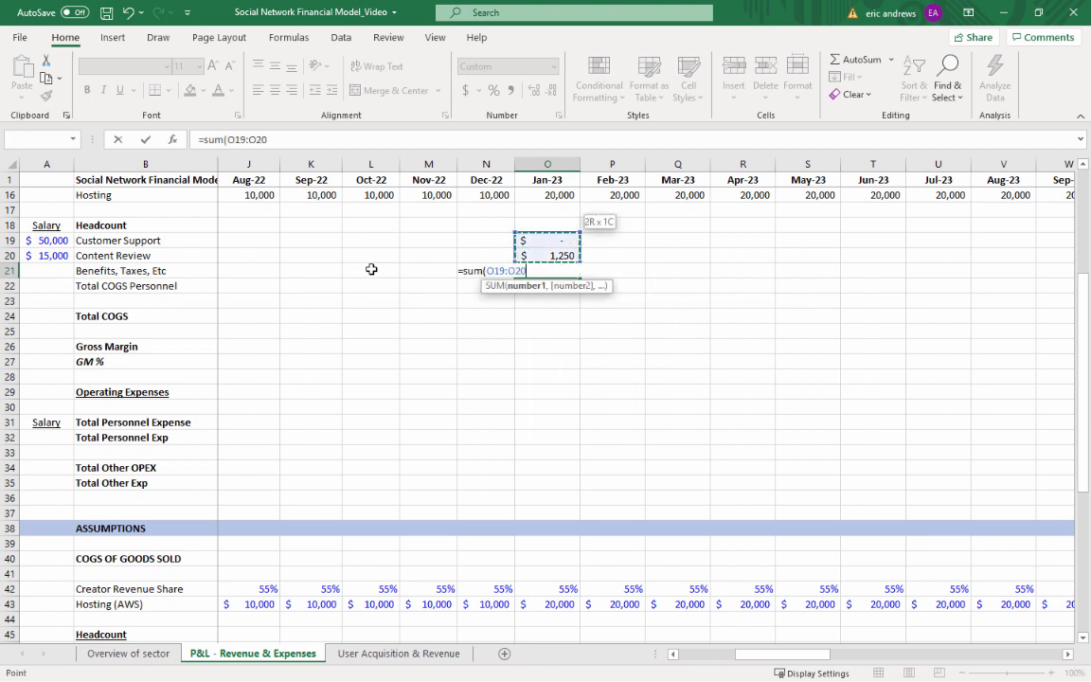
{"action": "type", "text": ")*"}
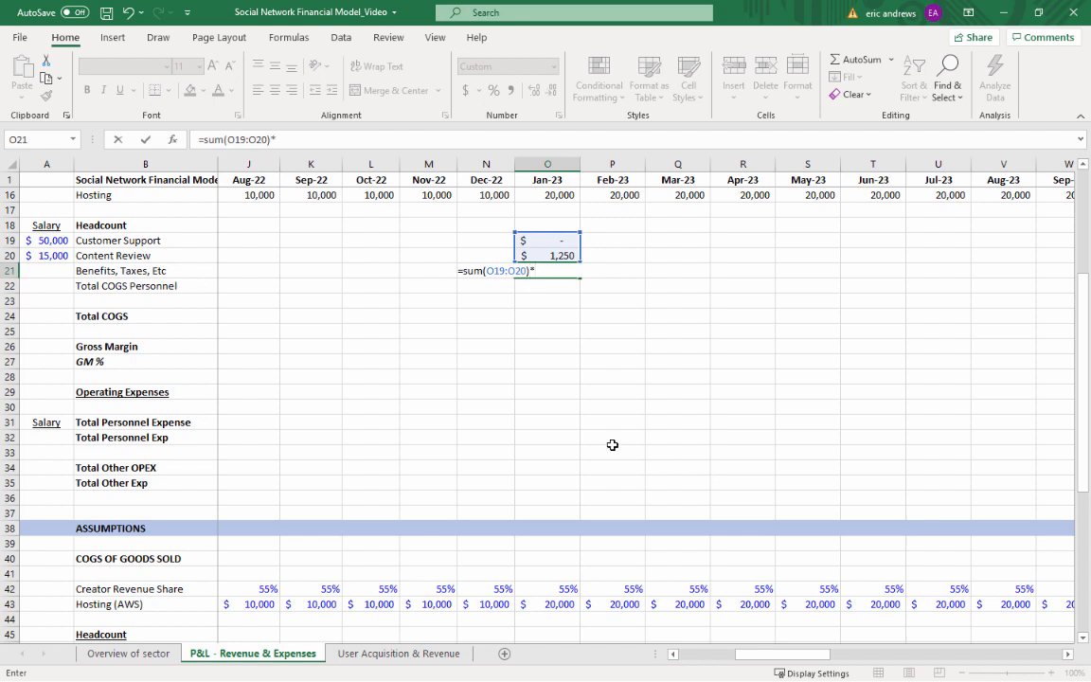
{"action": "scroll", "coordinate": [597, 436], "scroll_direction": "down", "scroll_amount": 8}
{"action": "left_click", "coordinate": [558, 379]}
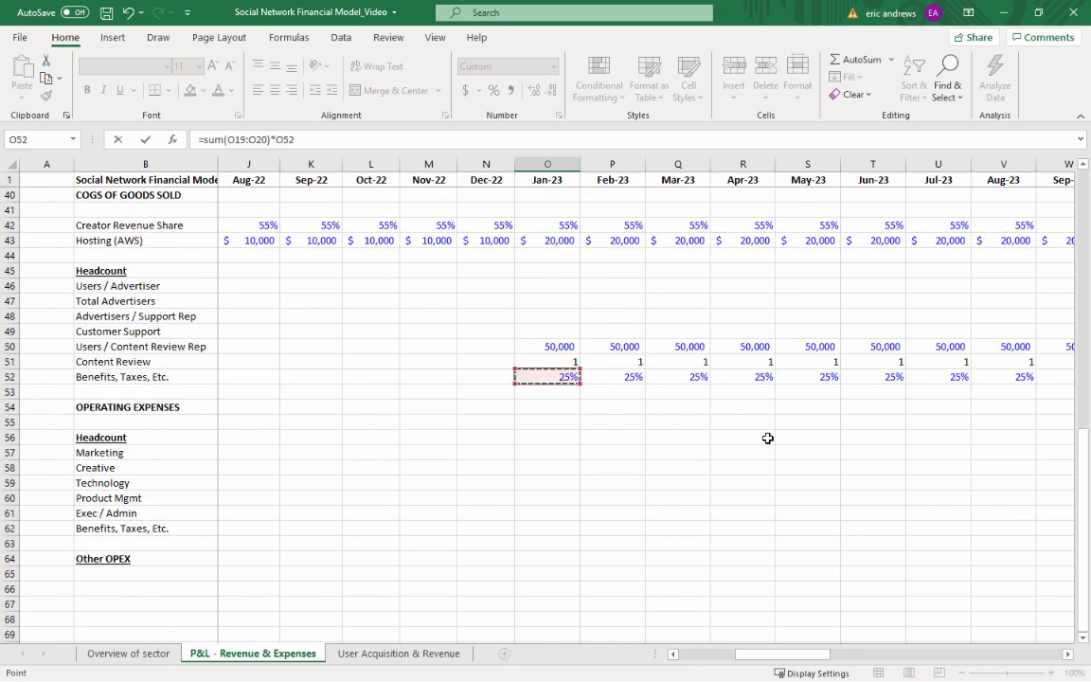
{"action": "scroll", "coordinate": [767, 438], "scroll_direction": "up", "scroll_amount": 13}
{"action": "key", "text": "Return"}
{"action": "key", "text": "Up"}
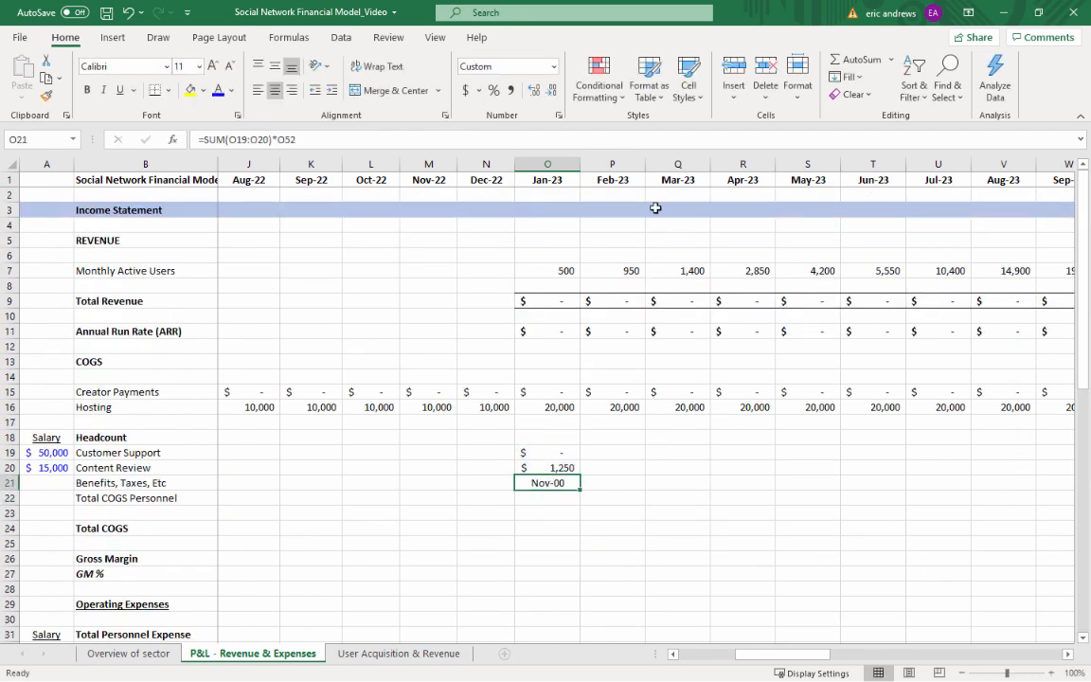
{"action": "left_click", "coordinate": [512, 90]}
{"action": "left_click", "coordinate": [550, 90]}
{"action": "left_click", "coordinate": [550, 90]}
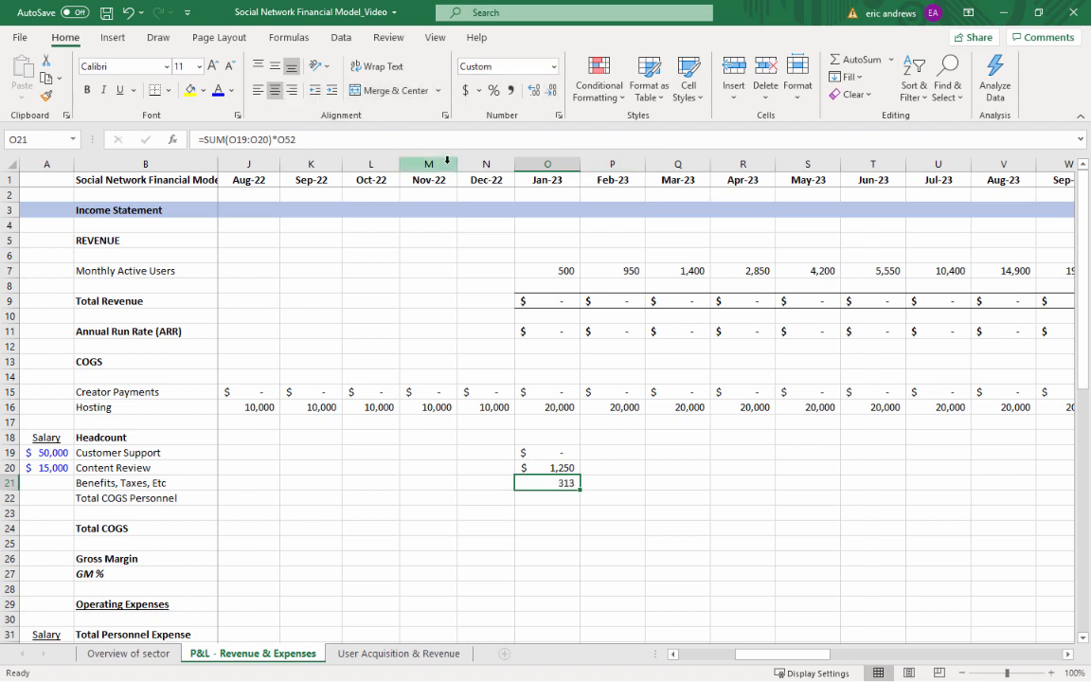
Total the Jan-23 COGS personnel costs in O22 with =SUM(O19:O21)
{"action": "key", "text": "Down"}
{"action": "type", "text": "="}
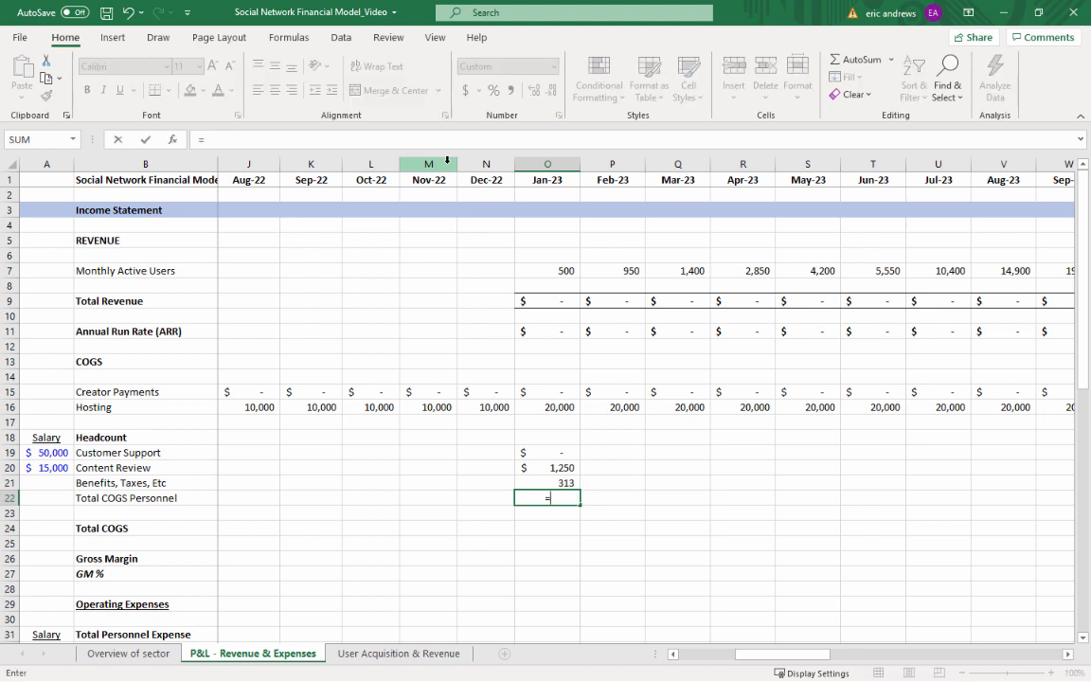
{"action": "type", "text": "sum("}
{"action": "key", "text": "Up"}
{"action": "key", "text": "shift+Up"}
{"action": "key", "text": "shift+Up"}
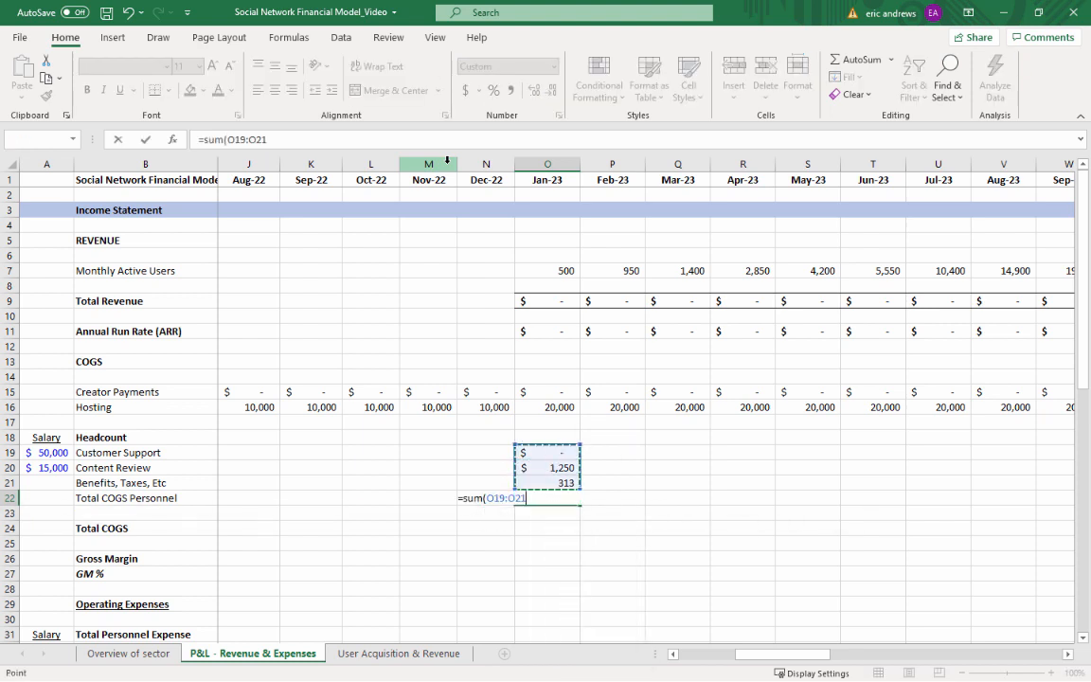
{"action": "key", "text": "ctrl+Return"}
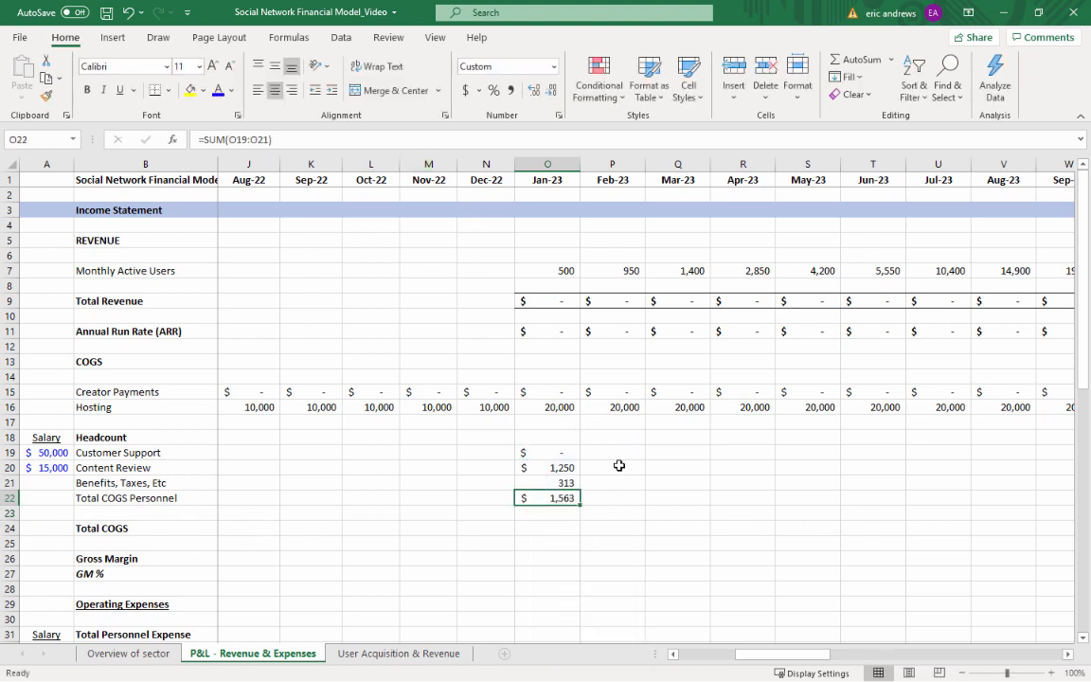
Format the Jan-23 Content Review cost in O20 in comma style without decimals
{"action": "left_click", "coordinate": [552, 470]}
{"action": "left_click", "coordinate": [549, 483]}
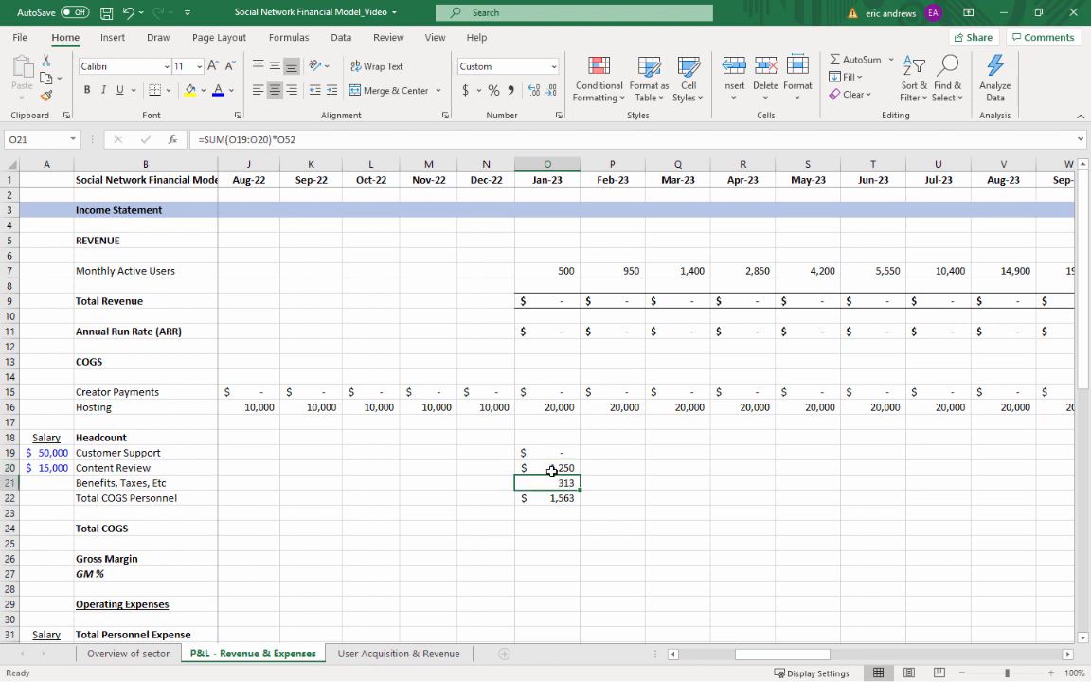
{"action": "left_click", "coordinate": [553, 470]}
{"action": "left_click", "coordinate": [511, 90]}
{"action": "left_click", "coordinate": [550, 90]}
{"action": "left_click", "coordinate": [550, 90]}
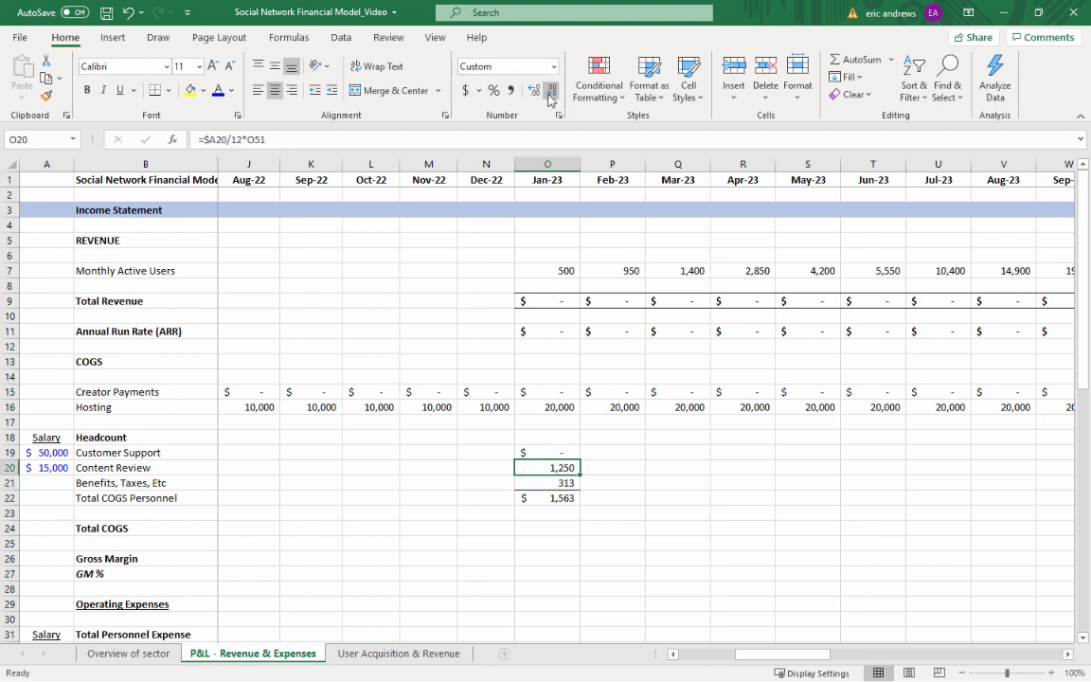
Copy the Jan-23 headcount formulas in O19:O22 across every month through Dec-25 and check the formulas in column AX
{"action": "key", "text": "Up"}
{"action": "key", "text": "shift+Down"}
{"action": "key", "text": "shift+Down"}
{"action": "key", "text": "shift+Down"}
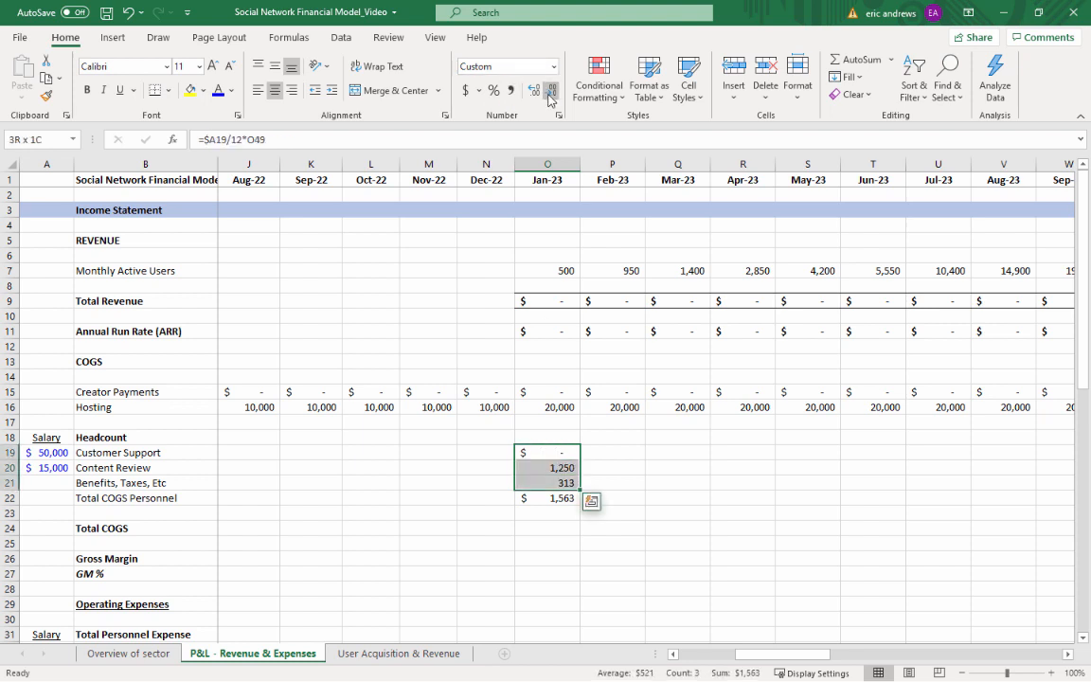
{"action": "key", "text": "ctrl+c"}
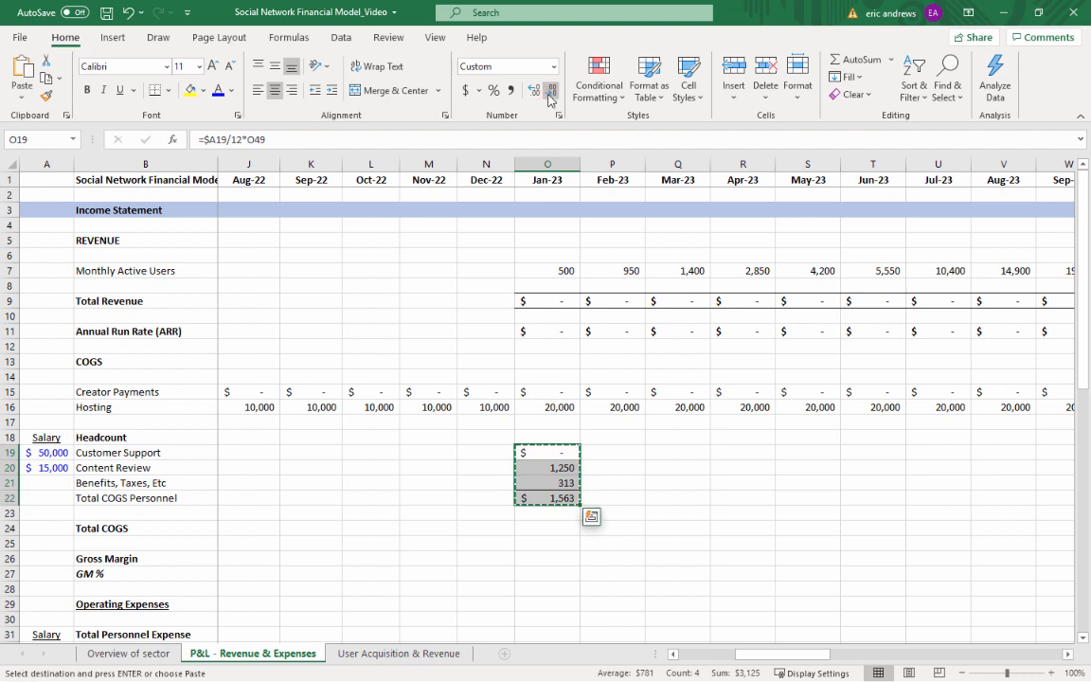
{"action": "key", "text": "shift+Right"}
{"action": "key", "text": "shift+Right"}
{"action": "key", "text": "shift+Right"}
{"action": "key", "text": "shift+Right"}
{"action": "key", "text": "shift+Right"}
{"action": "key", "text": "shift+Right"}
{"action": "key", "text": "shift+Right"}
{"action": "key", "text": "shift+Right"}
{"action": "key", "text": "shift+Right"}
{"action": "key", "text": "shift+Right"}
{"action": "key", "text": "shift+Right"}
{"action": "key", "text": "shift+Right"}
{"action": "key", "text": "shift+Right"}
{"action": "key", "text": "shift+Right"}
{"action": "key", "text": "shift+Right"}
{"action": "key", "text": "shift+Right"}
{"action": "key", "text": "shift+Right"}
{"action": "key", "text": "shift+Right"}
{"action": "key", "text": "shift+Right"}
{"action": "key", "text": "shift+Right"}
{"action": "key", "text": "shift+Right"}
{"action": "key", "text": "shift+Right"}
{"action": "key", "text": "shift+Right"}
{"action": "key", "text": "shift+Right"}
{"action": "key", "text": "shift+Right"}
{"action": "key", "text": "shift+Right"}
{"action": "key", "text": "shift+Right"}
{"action": "key", "text": "shift+Right"}
{"action": "key", "text": "shift+Right"}
{"action": "key", "text": "shift+Right"}
{"action": "key", "text": "shift+Right"}
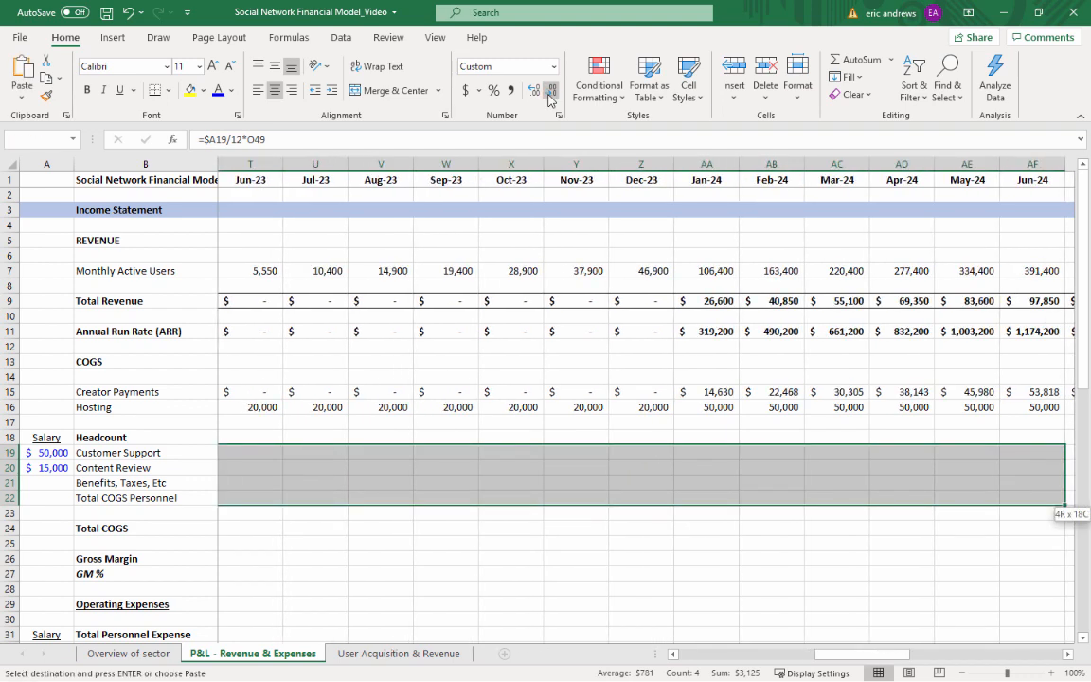
{"action": "key", "text": "shift+Right"}
{"action": "key", "text": "shift+Right"}
{"action": "key", "text": "shift+Right"}
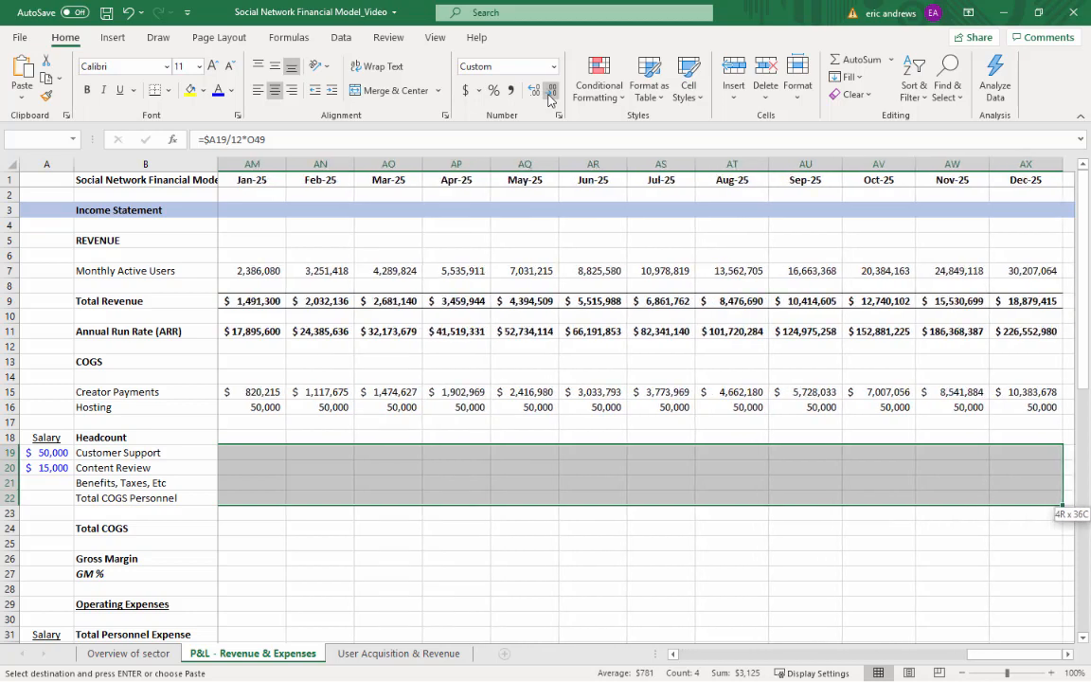
{"action": "key", "text": "ctrl+v"}
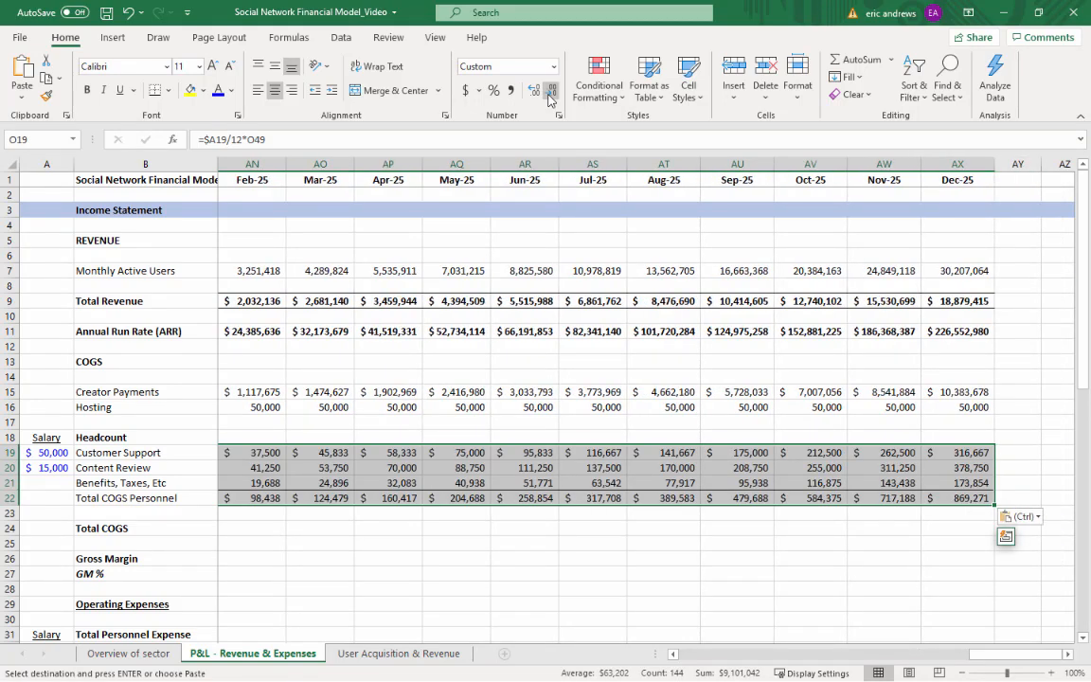
{"action": "left_click", "coordinate": [924, 445]}
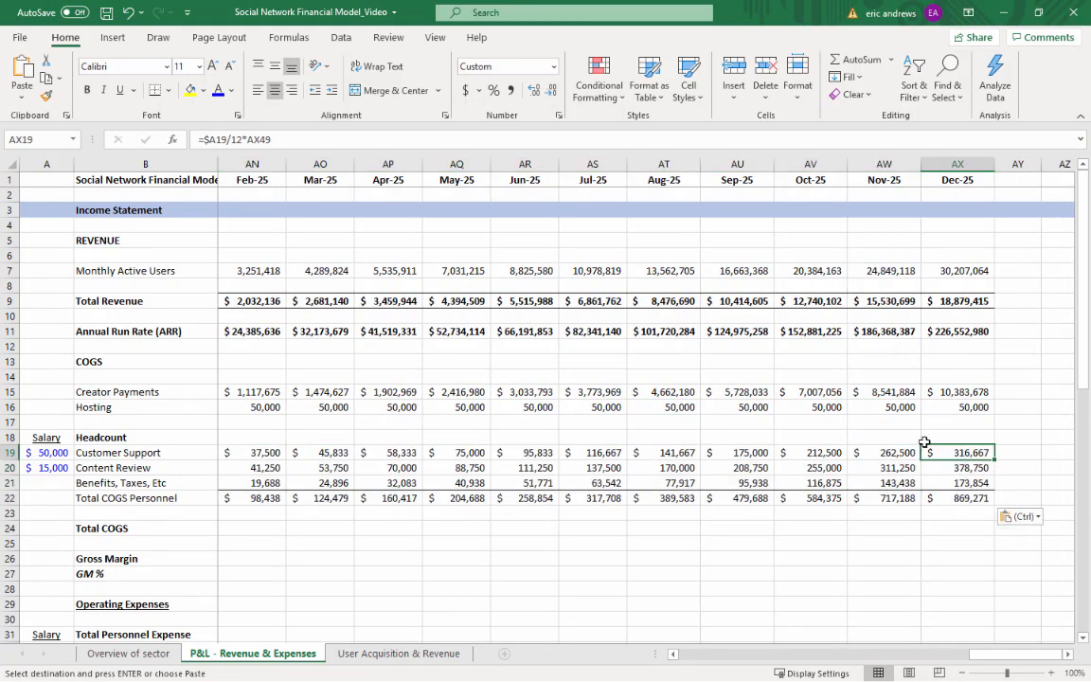
{"action": "left_click", "coordinate": [964, 469]}
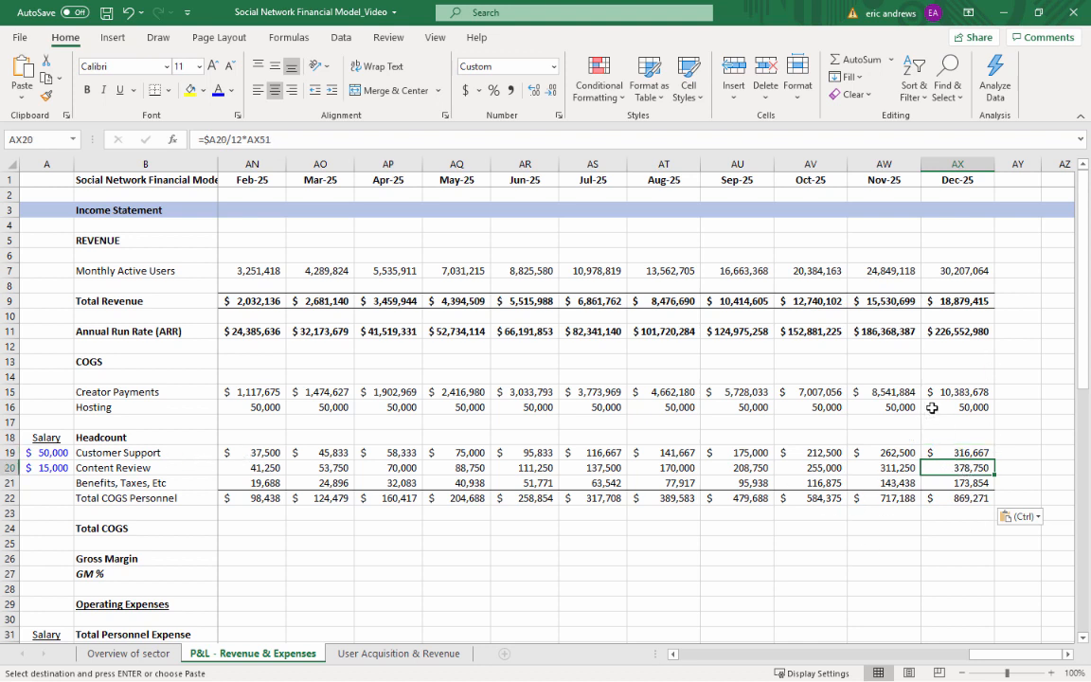
{"action": "left_click", "coordinate": [962, 482]}
{"action": "left_click", "coordinate": [962, 498]}
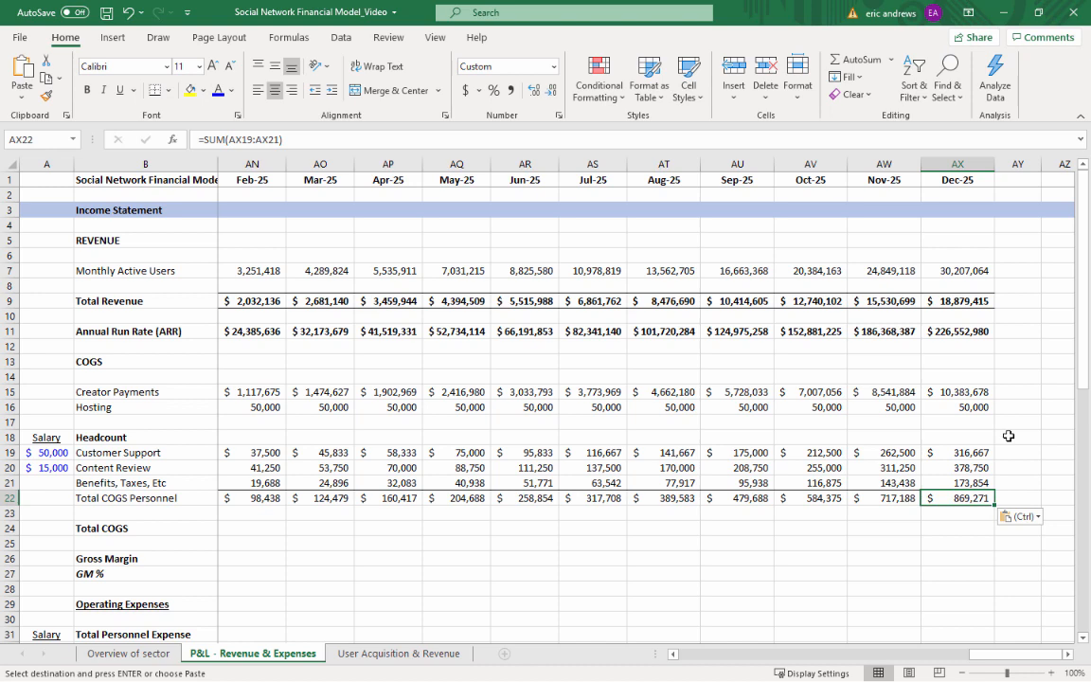
Calculate the Jan-22 Total COGS in C24 with =SUM(C15:C16,C22)
{"action": "key", "text": "Left"}
{"action": "key", "text": "ctrl+Left"}
{"action": "key", "text": "Down"}
{"action": "key", "text": "Down"}
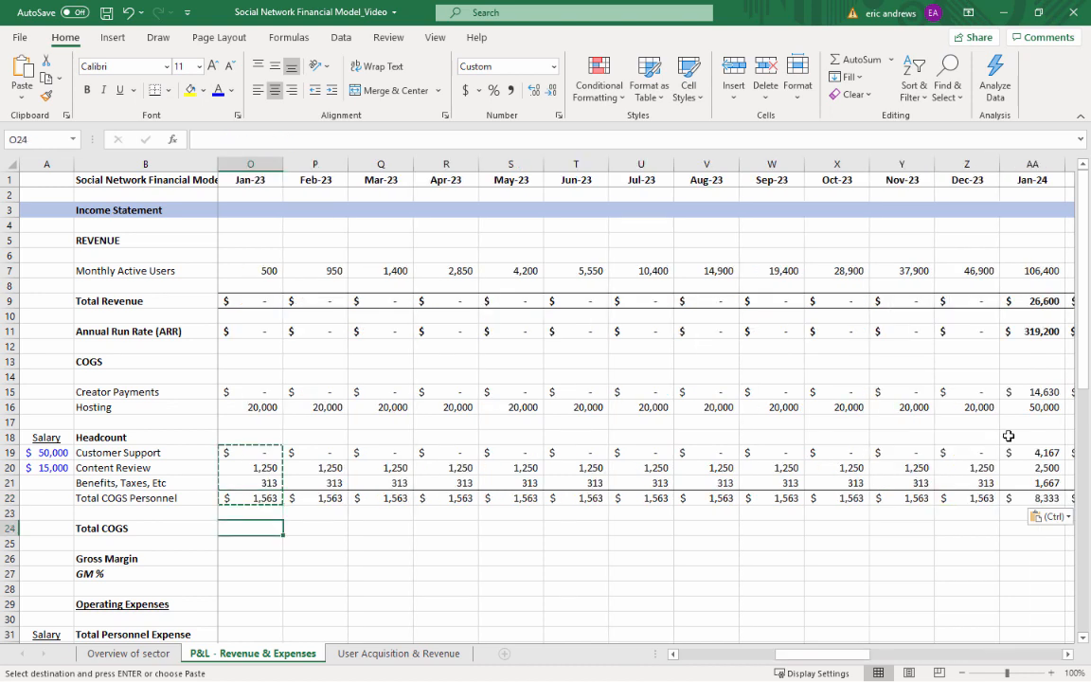
{"action": "key", "text": "Left"}
{"action": "key", "text": "Left"}
{"action": "key", "text": "Left"}
{"action": "key", "text": "Left"}
{"action": "key", "text": "Left"}
{"action": "key", "text": "Left"}
{"action": "key", "text": "Left"}
{"action": "key", "text": "Left"}
{"action": "key", "text": "Left"}
{"action": "key", "text": "Left"}
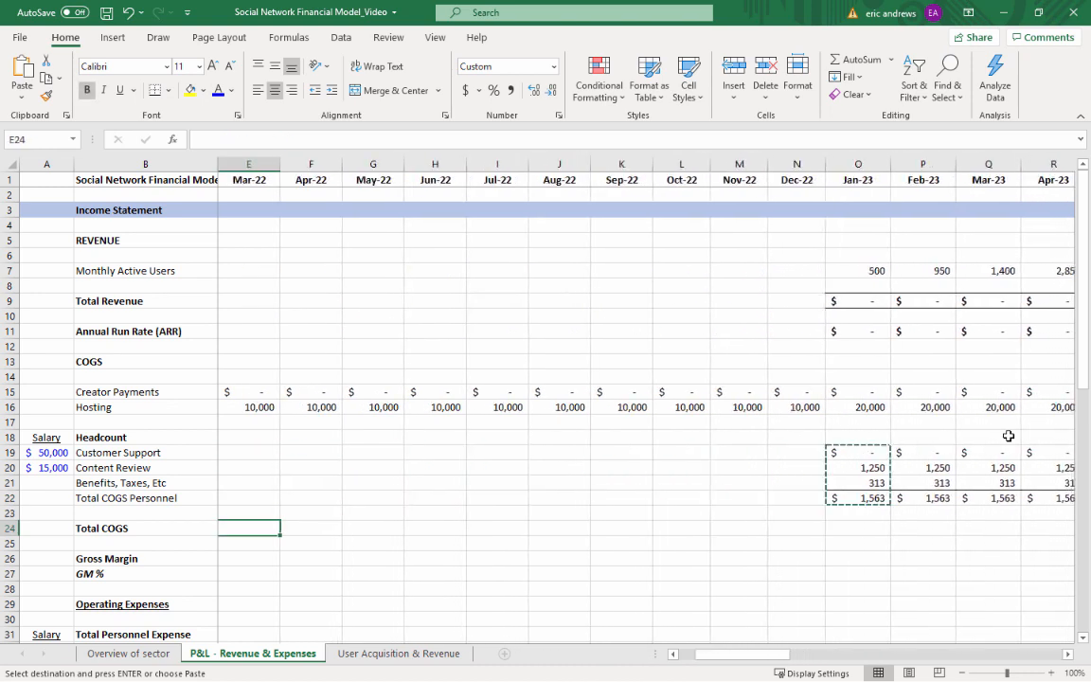
{"action": "key", "text": "Left"}
{"action": "key", "text": "Left"}
{"action": "type", "text": "="}
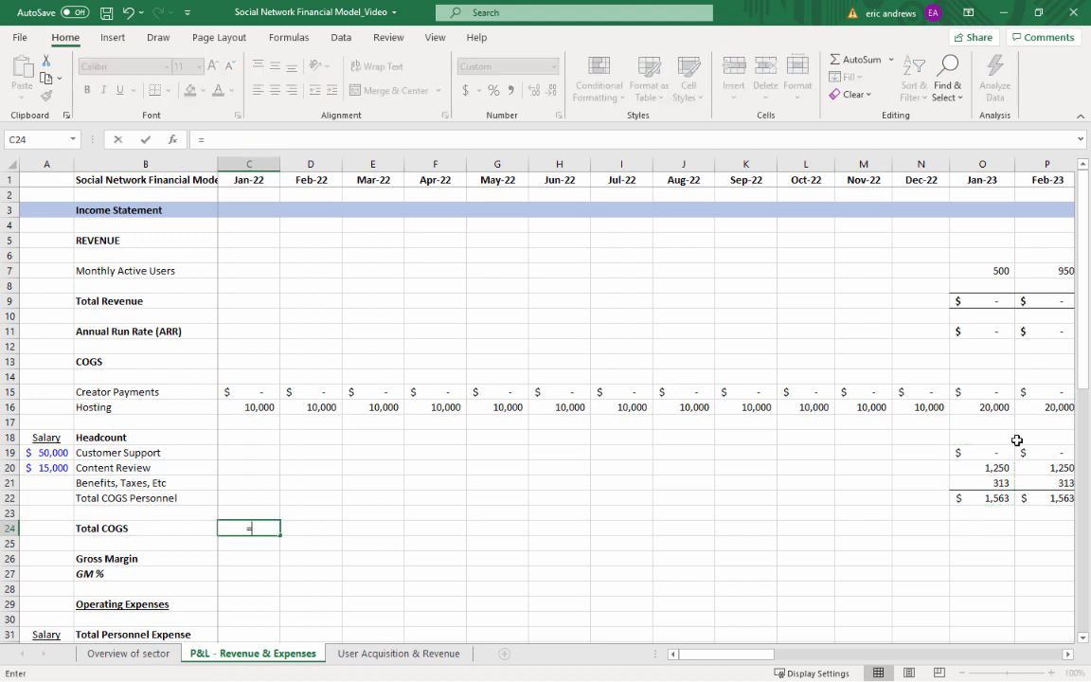
{"action": "left_click", "coordinate": [302, 346]}
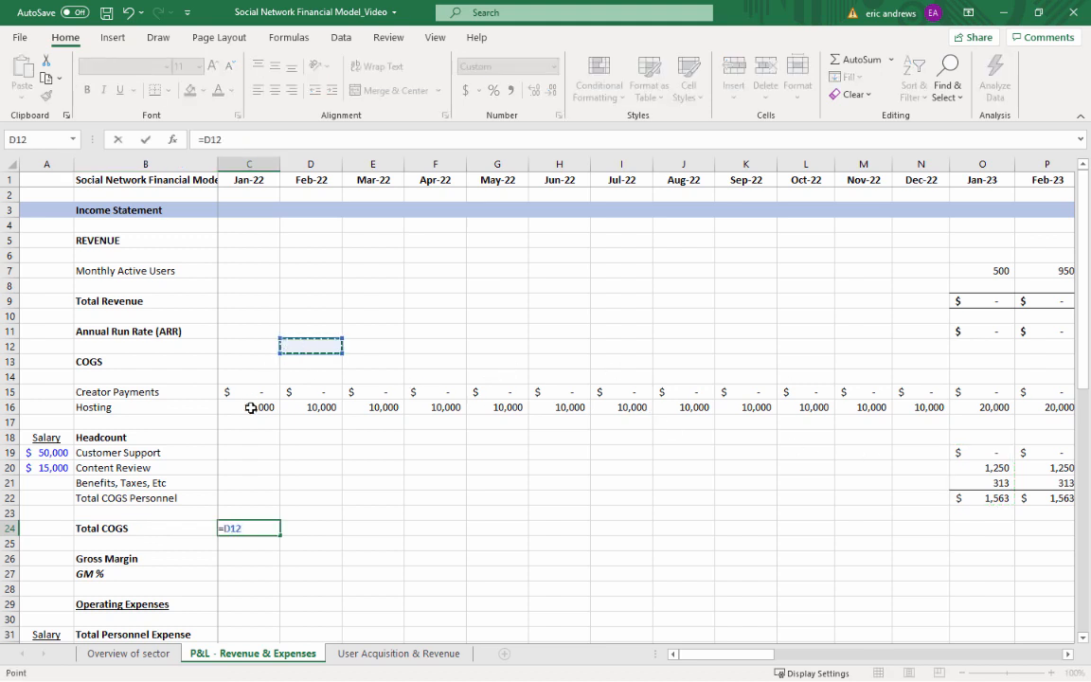
{"action": "key", "text": "BackSpace"}
{"action": "key", "text": "BackSpace"}
{"action": "key", "text": "BackSpace"}
{"action": "type", "text": "sum("}
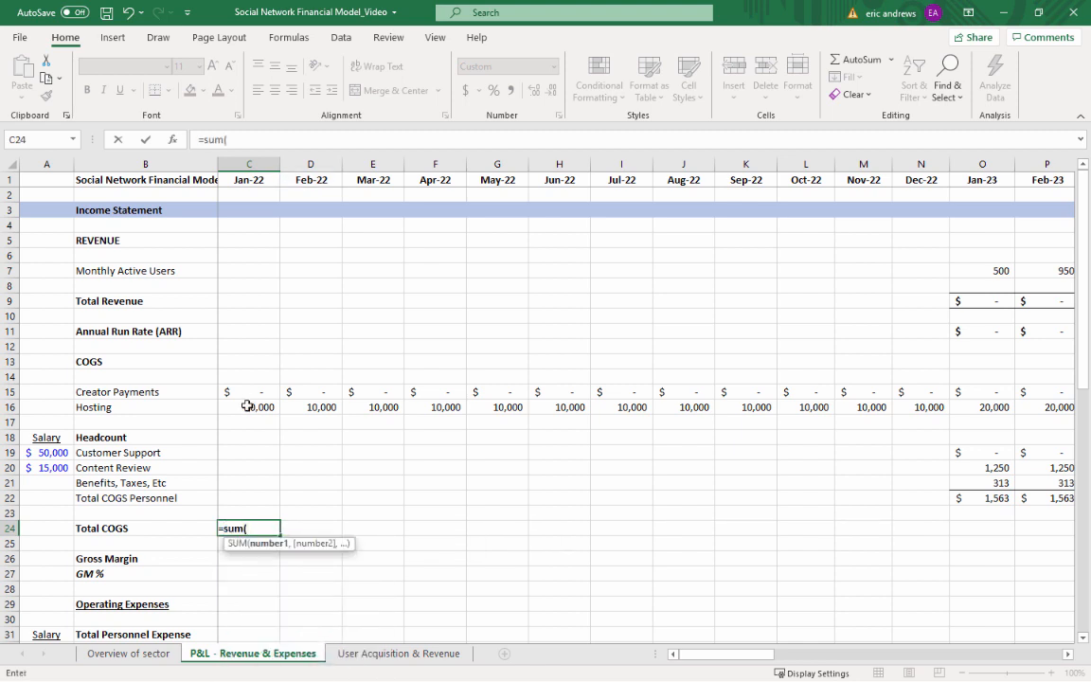
{"action": "left_click_drag", "start_coordinate": [243, 390], "coordinate": [247, 405]}
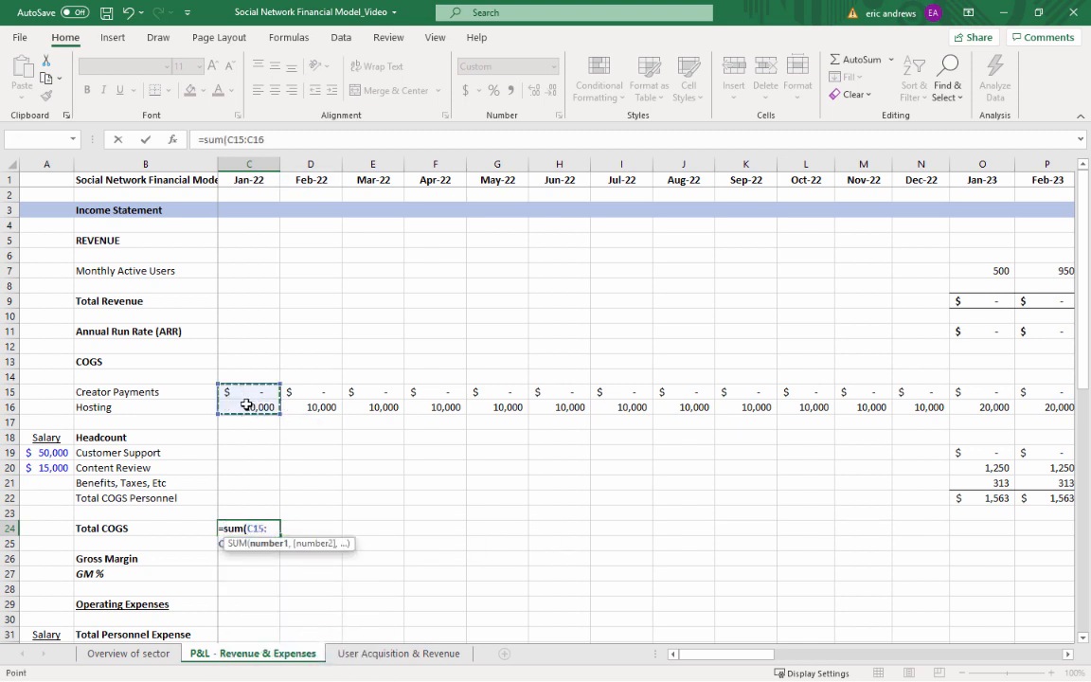
{"action": "type", "text": ","}
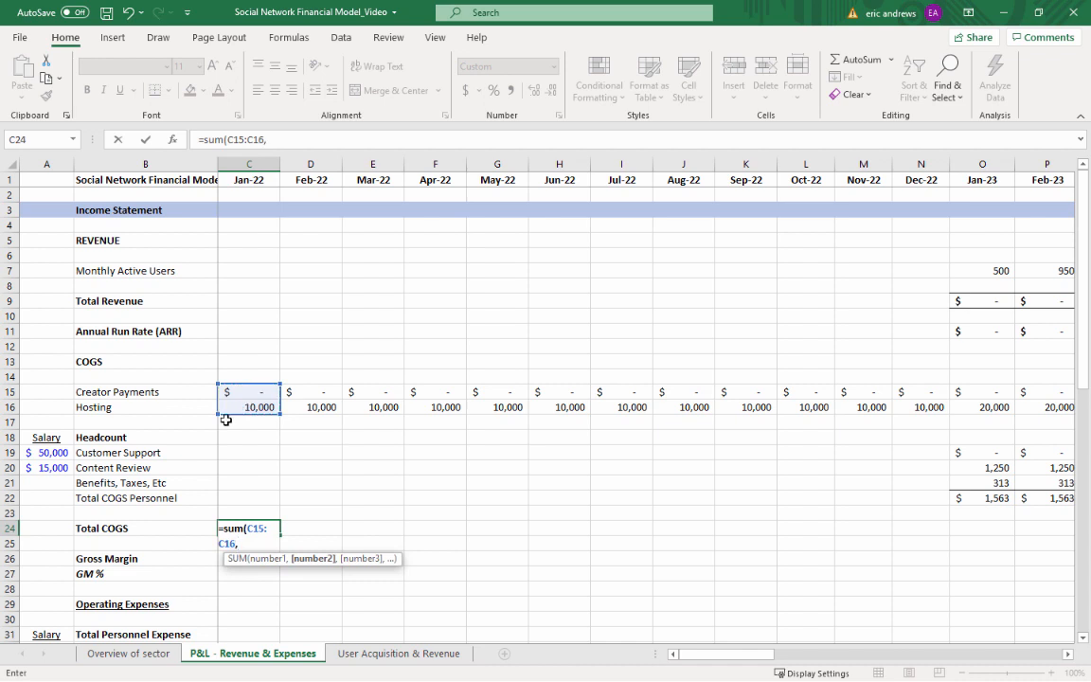
{"action": "left_click", "coordinate": [241, 497]}
{"action": "key", "text": "ctrl+Return"}
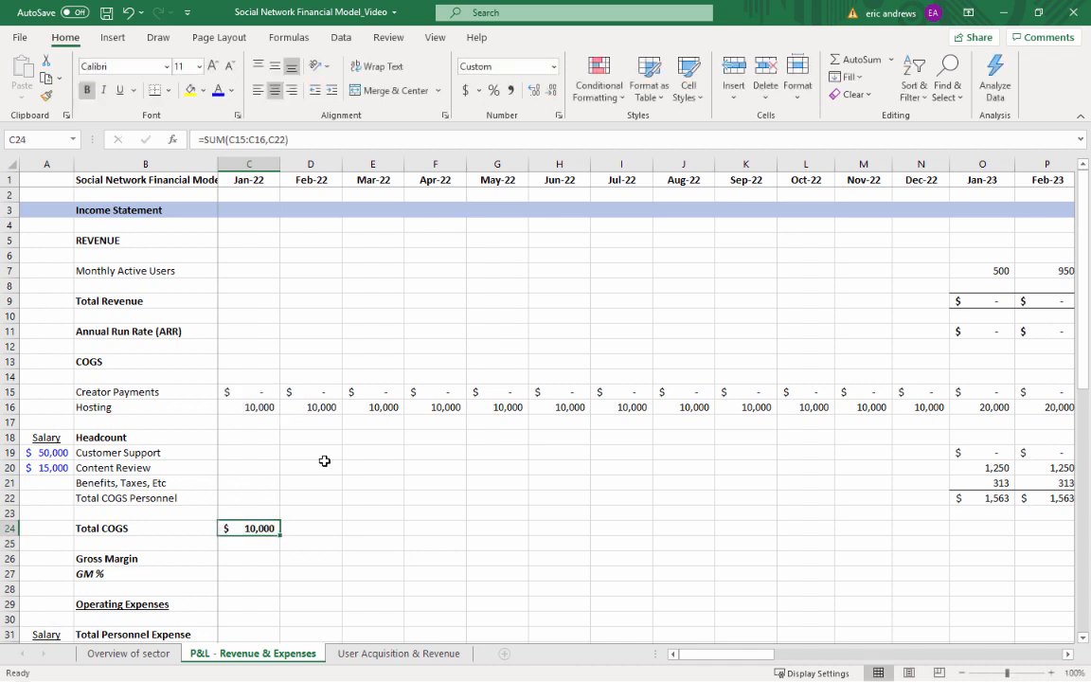
Copy the Total COGS formula from C24 across D24:AX24, covering Feb-22 through Dec-25
{"action": "key", "text": "ctrl+c"}
{"action": "key", "text": "shift+Right"}
{"action": "key", "text": "shift+Right"}
{"action": "key", "text": "shift+Right"}
{"action": "key", "text": "shift+Right"}
{"action": "key", "text": "shift+Right"}
{"action": "key", "text": "shift+Right"}
{"action": "key", "text": "shift+Right"}
{"action": "key", "text": "shift+Right"}
{"action": "key", "text": "shift+Right"}
{"action": "key", "text": "shift+Right"}
{"action": "key", "text": "shift+Right"}
{"action": "key", "text": "shift+Right"}
{"action": "key", "text": "shift+Right"}
{"action": "key", "text": "shift+Right"}
{"action": "key", "text": "shift+Right"}
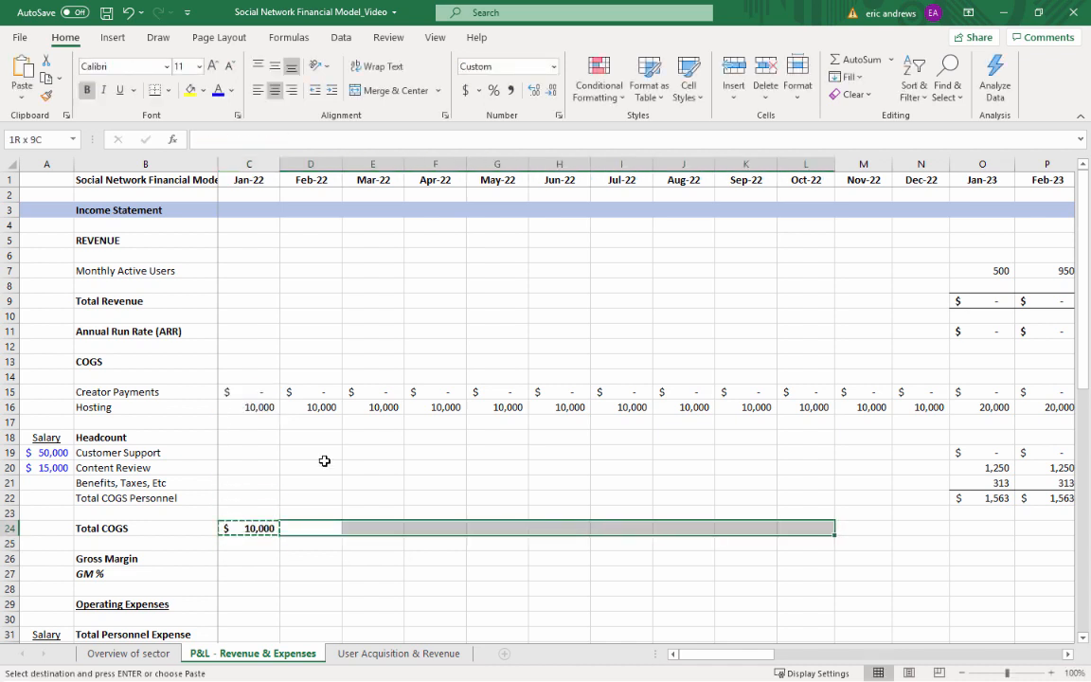
{"action": "key", "text": "shift+Right"}
{"action": "key", "text": "shift+Right"}
{"action": "key", "text": "shift+Right"}
{"action": "key", "text": "shift+Right"}
{"action": "key", "text": "shift+Right"}
{"action": "key", "text": "shift+Right"}
{"action": "key", "text": "shift+Right"}
{"action": "key", "text": "shift+Right"}
{"action": "key", "text": "shift+Right"}
{"action": "key", "text": "shift+Right"}
{"action": "key", "text": "shift+Right"}
{"action": "key", "text": "shift+Right"}
{"action": "key", "text": "shift+Right"}
{"action": "key", "text": "shift+Right"}
{"action": "key", "text": "shift+Right"}
{"action": "key", "text": "shift+Right"}
{"action": "key", "text": "shift+Right"}
{"action": "key", "text": "shift+Right"}
{"action": "key", "text": "shift+Right"}
{"action": "key", "text": "shift+Right"}
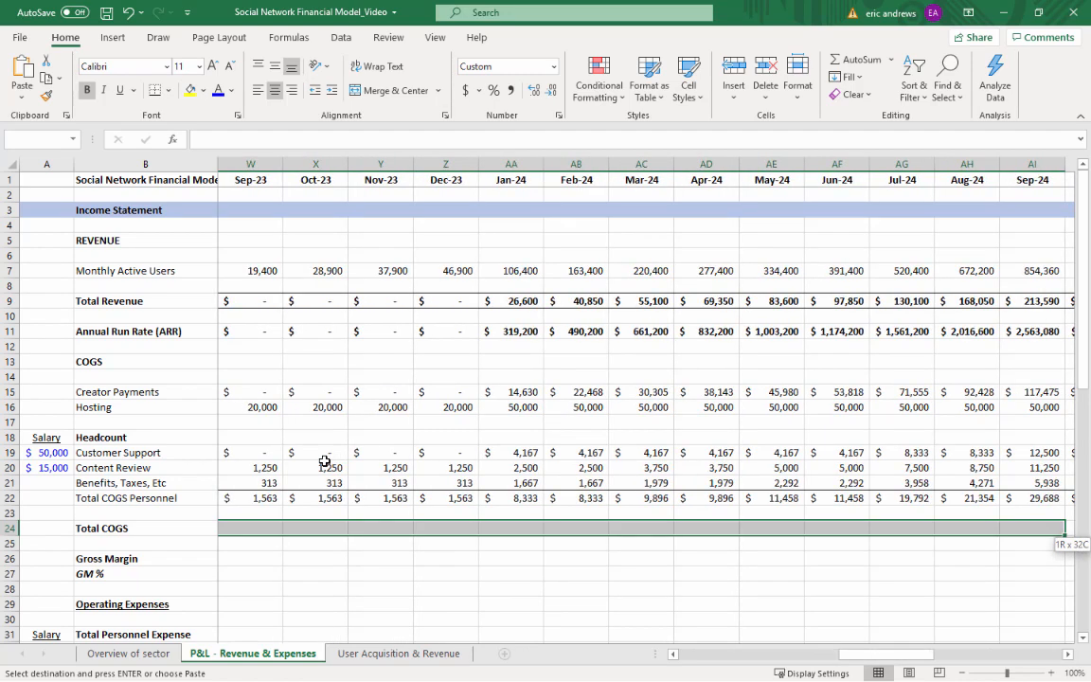
{"action": "key", "text": "shift+Right"}
{"action": "key", "text": "shift+Right"}
{"action": "key", "text": "shift+Right"}
{"action": "key", "text": "shift+Right"}
{"action": "key", "text": "shift+Right"}
{"action": "key", "text": "shift+Right"}
{"action": "key", "text": "shift+Right"}
{"action": "key", "text": "shift+Right"}
{"action": "key", "text": "shift+Right"}
{"action": "key", "text": "shift+Right"}
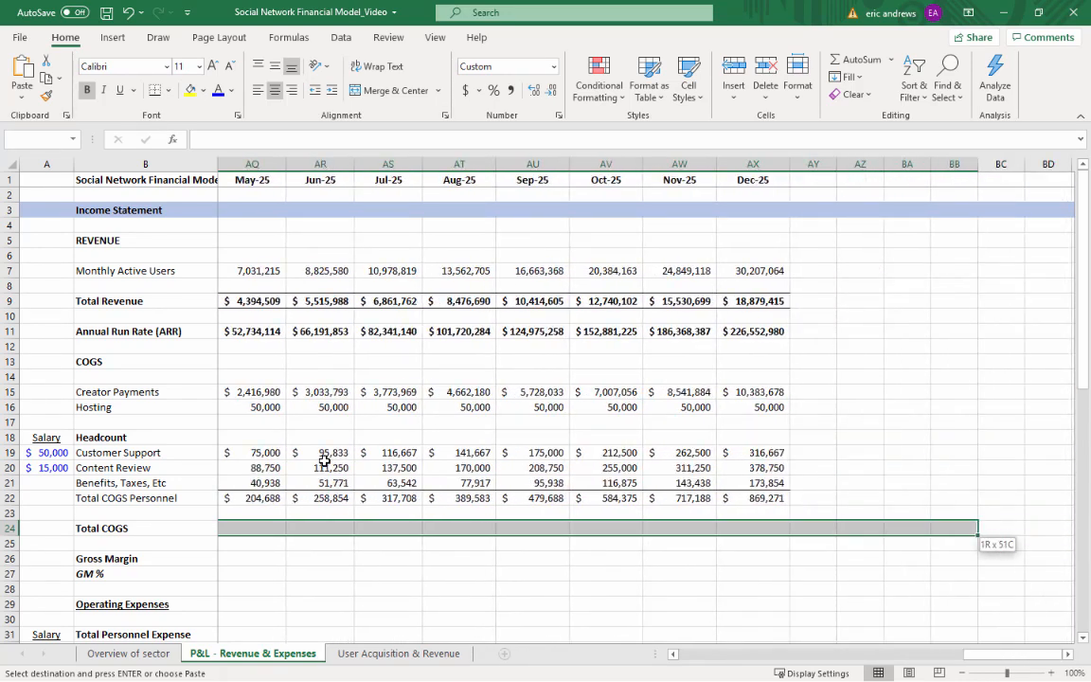
{"action": "key", "text": "shift+Left"}
{"action": "key", "text": "shift+Left"}
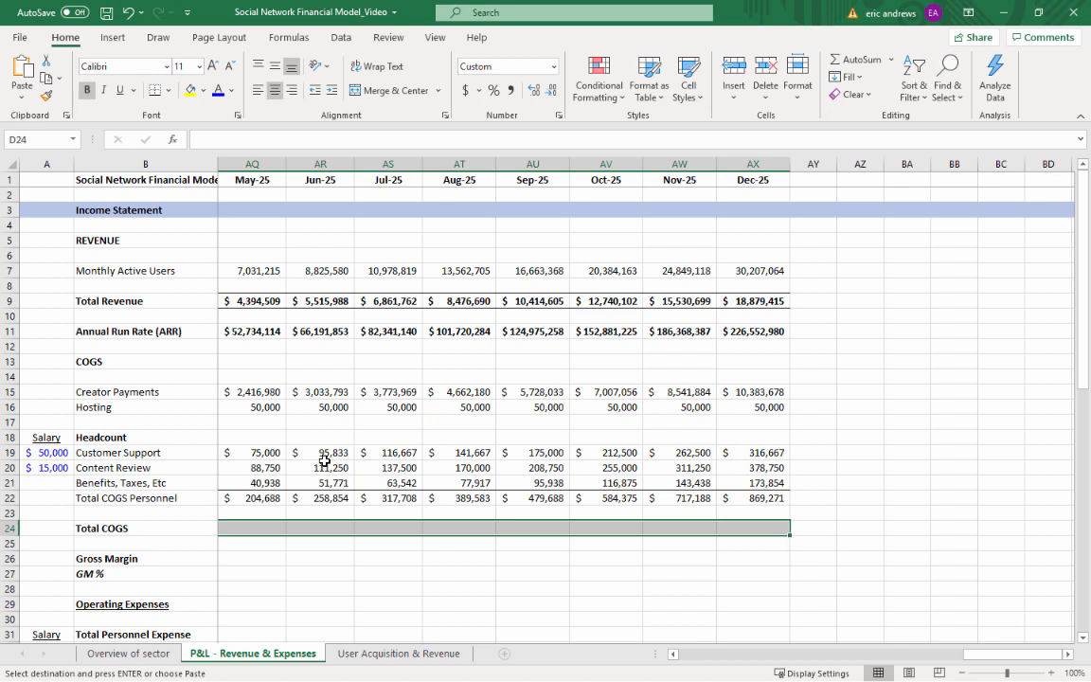
{"action": "key", "text": "ctrl+v"}
{"action": "key", "text": "Escape"}
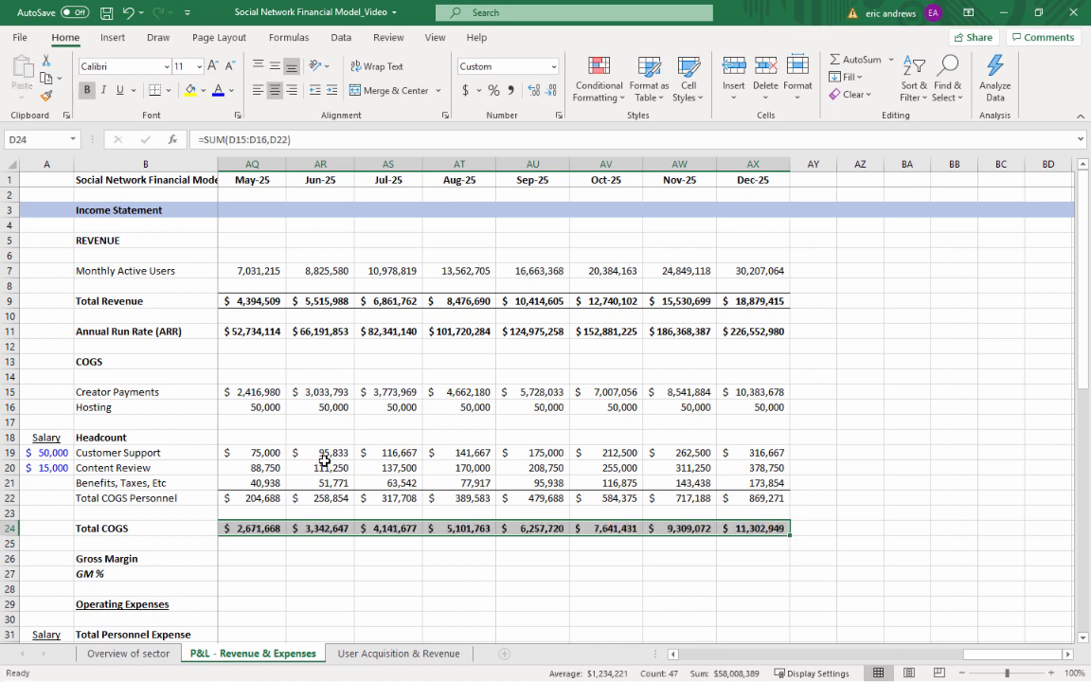
Calculate the Feb-22 Gross Margin in D26 with =D9-D24
{"action": "key", "text": "Down"}
{"action": "key", "text": "Down"}
{"action": "key", "text": "Down"}
{"action": "key", "text": "Up"}
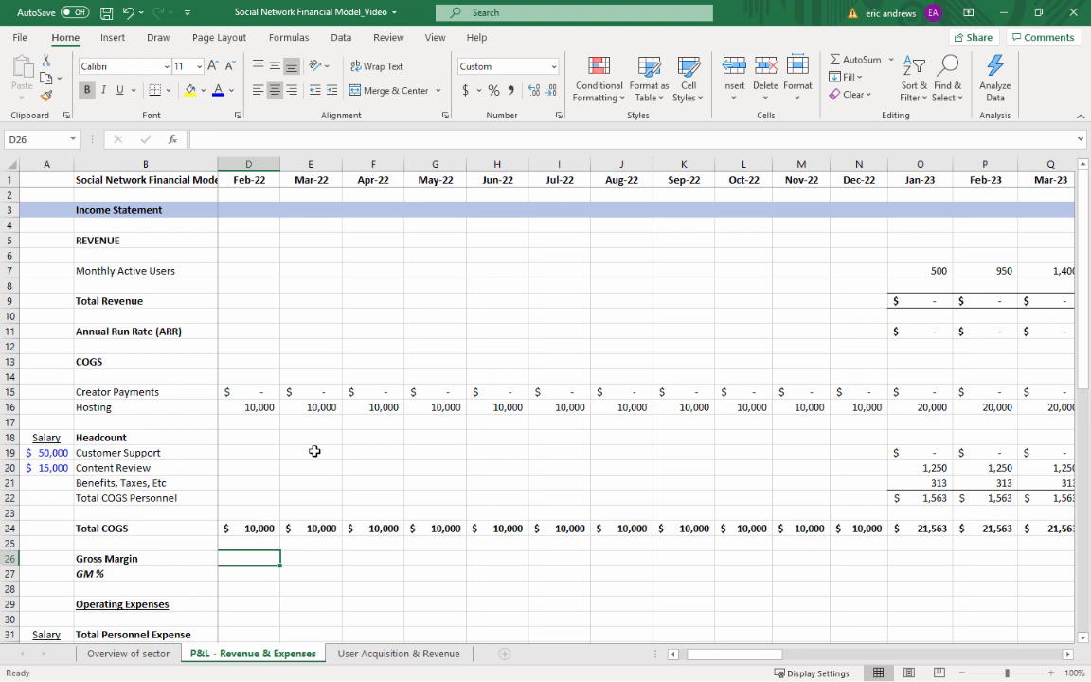
{"action": "type", "text": "="}
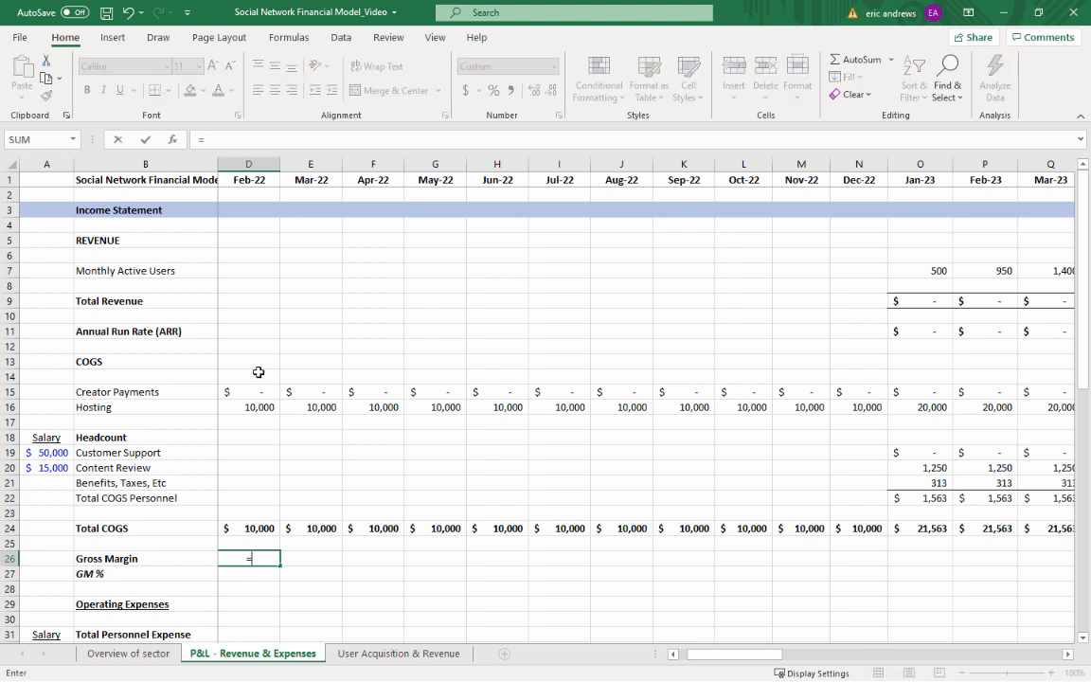
{"action": "left_click", "coordinate": [251, 303]}
{"action": "type", "text": "-"}
{"action": "left_click", "coordinate": [258, 528]}
{"action": "key", "text": "ctrl+Return"}
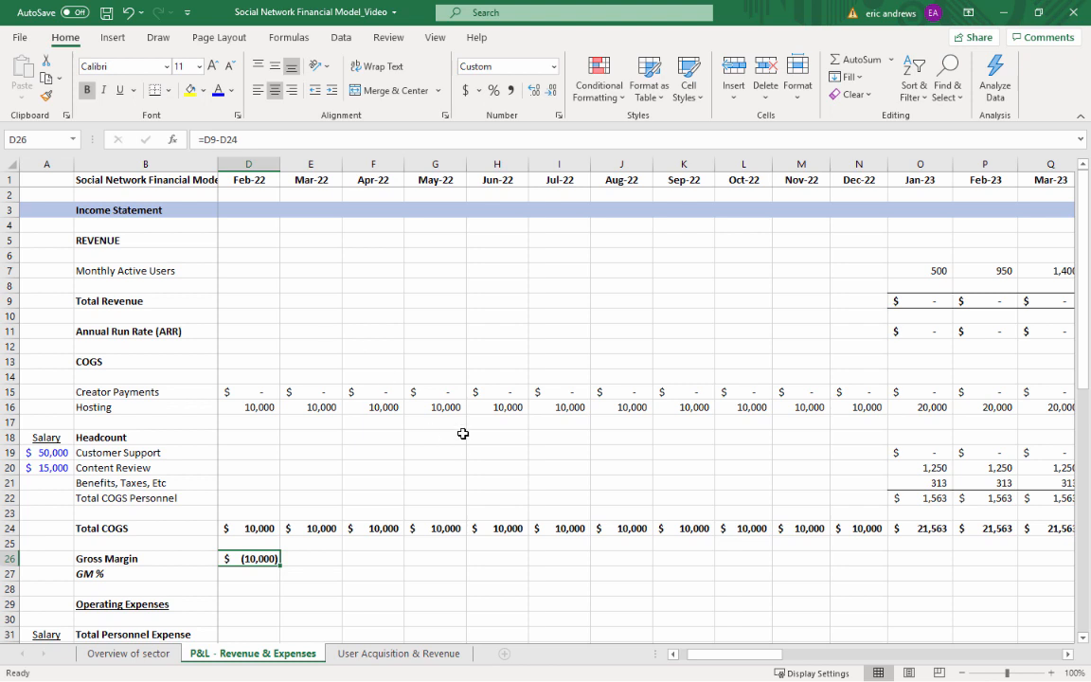
Copy the Gross Margin formula from D26 across row 26 through Dec-25 in column AX
{"action": "key", "text": "ctrl+c"}
{"action": "key", "text": "shift+Right"}
{"action": "key", "text": "shift+Right"}
{"action": "key", "text": "shift+Right"}
{"action": "key", "text": "shift+Right"}
{"action": "key", "text": "shift+Right"}
{"action": "key", "text": "shift+Right"}
{"action": "key", "text": "shift+Right"}
{"action": "key", "text": "shift+Right"}
{"action": "key", "text": "shift+Right"}
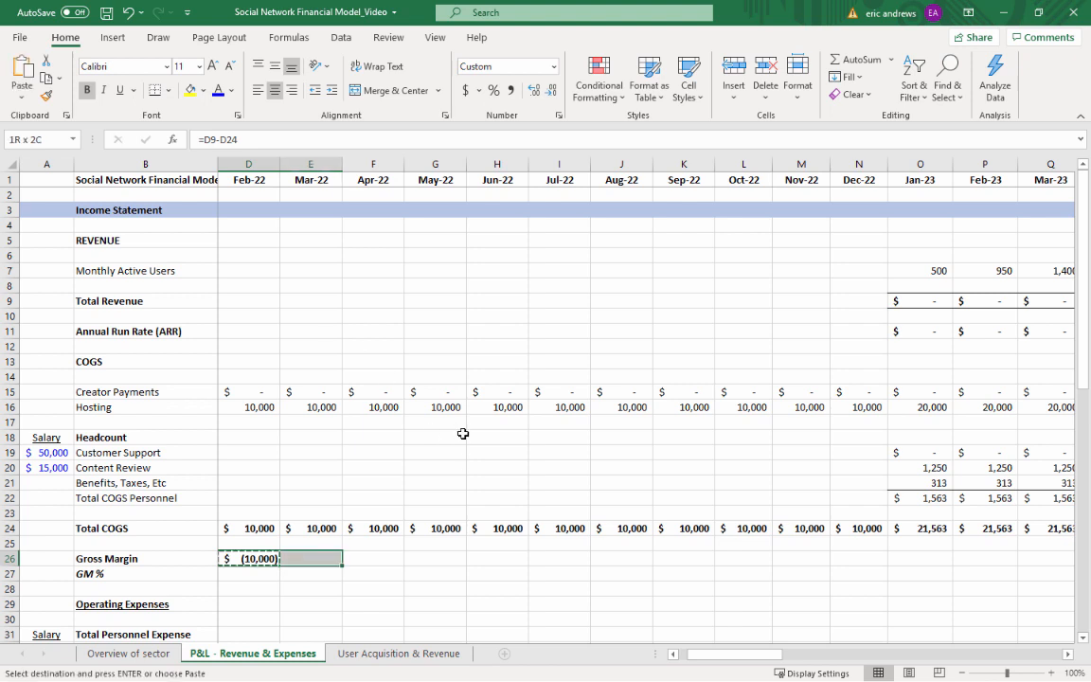
{"action": "key", "text": "shift+Right"}
{"action": "key", "text": "shift+Right"}
{"action": "key", "text": "shift+Right"}
{"action": "key", "text": "shift+Right"}
{"action": "key", "text": "shift+Right"}
{"action": "key", "text": "shift+Right"}
{"action": "key", "text": "shift+Right"}
{"action": "key", "text": "shift+Right"}
{"action": "key", "text": "shift+Right"}
{"action": "key", "text": "shift+Right"}
{"action": "key", "text": "shift+Right"}
{"action": "key", "text": "shift+Right"}
{"action": "key", "text": "shift+Right"}
{"action": "key", "text": "shift+Right"}
{"action": "key", "text": "shift+Right"}
{"action": "key", "text": "shift+Right"}
{"action": "key", "text": "shift+Right"}
{"action": "key", "text": "shift+Right"}
{"action": "key", "text": "shift+Right"}
{"action": "key", "text": "shift+Right"}
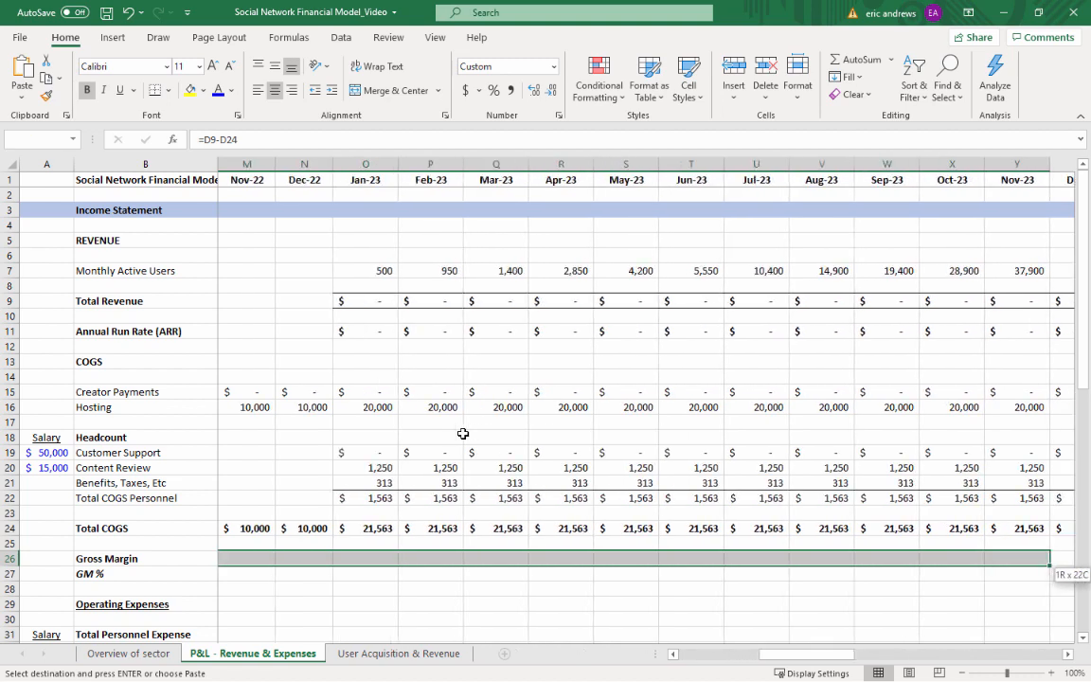
{"action": "key", "text": "shift+Right"}
{"action": "key", "text": "shift+Right"}
{"action": "key", "text": "shift+Right"}
{"action": "key", "text": "shift+Right"}
{"action": "key", "text": "shift+Right"}
{"action": "key", "text": "shift+Right"}
{"action": "key", "text": "shift+Right"}
{"action": "key", "text": "shift+Right"}
{"action": "key", "text": "shift+Right"}
{"action": "key", "text": "shift+Right"}
{"action": "key", "text": "shift+Right"}
{"action": "key", "text": "shift+Right"}
{"action": "key", "text": "shift+Right"}
{"action": "key", "text": "shift+Right"}
{"action": "key", "text": "shift+Right"}
{"action": "key", "text": "shift+Right"}
{"action": "key", "text": "shift+Right"}
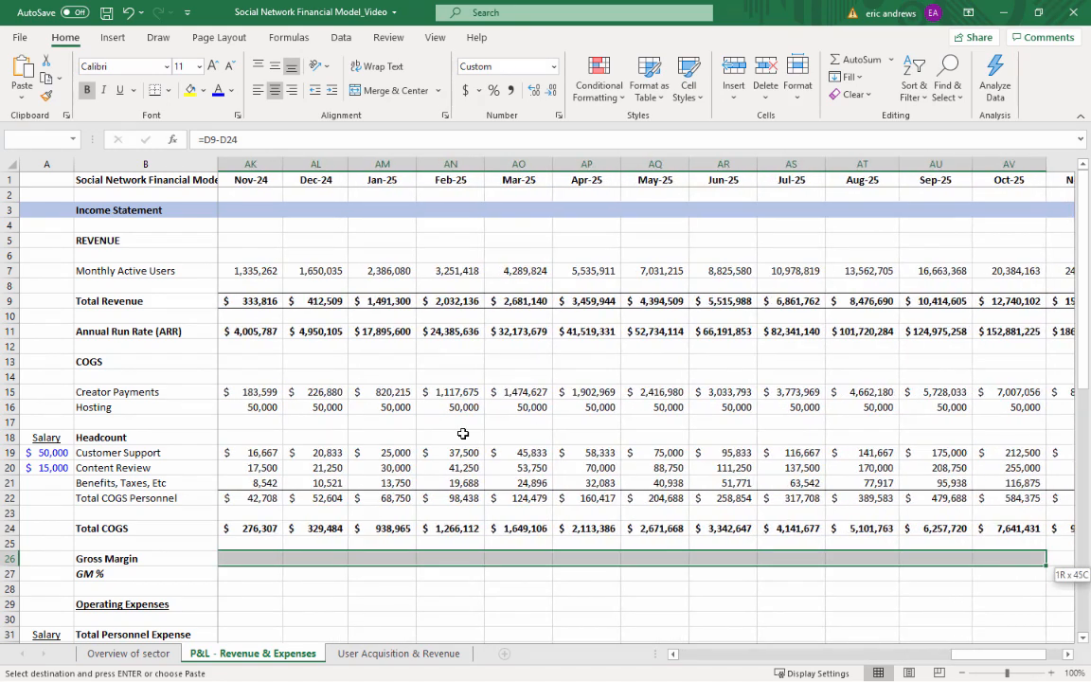
{"action": "key", "text": "shift+Left"}
{"action": "key", "text": "shift+Left"}
{"action": "key", "text": "shift+Left"}
{"action": "key", "text": "shift+Left"}
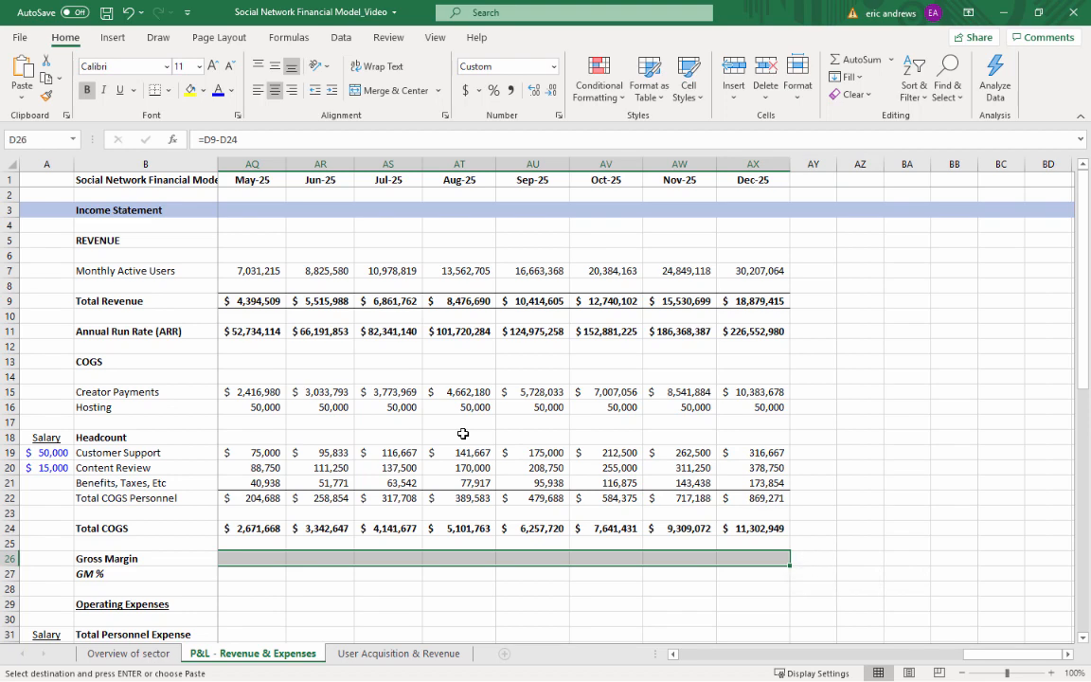
{"action": "key", "text": "ctrl+v"}
Review the Gross Margin results in row 26 across the months of 2022 through 2025
{"action": "key", "text": "Right"}
{"action": "key", "text": "Right"}
{"action": "key", "text": "Right"}
{"action": "key", "text": "Right"}
{"action": "key", "text": "Right"}
{"action": "key", "text": "Right"}
{"action": "key", "text": "Right"}
{"action": "key", "text": "Right"}
{"action": "key", "text": "Right"}
{"action": "key", "text": "Right"}
{"action": "key", "text": "Right"}
{"action": "key", "text": "Right"}
{"action": "key", "text": "Right"}
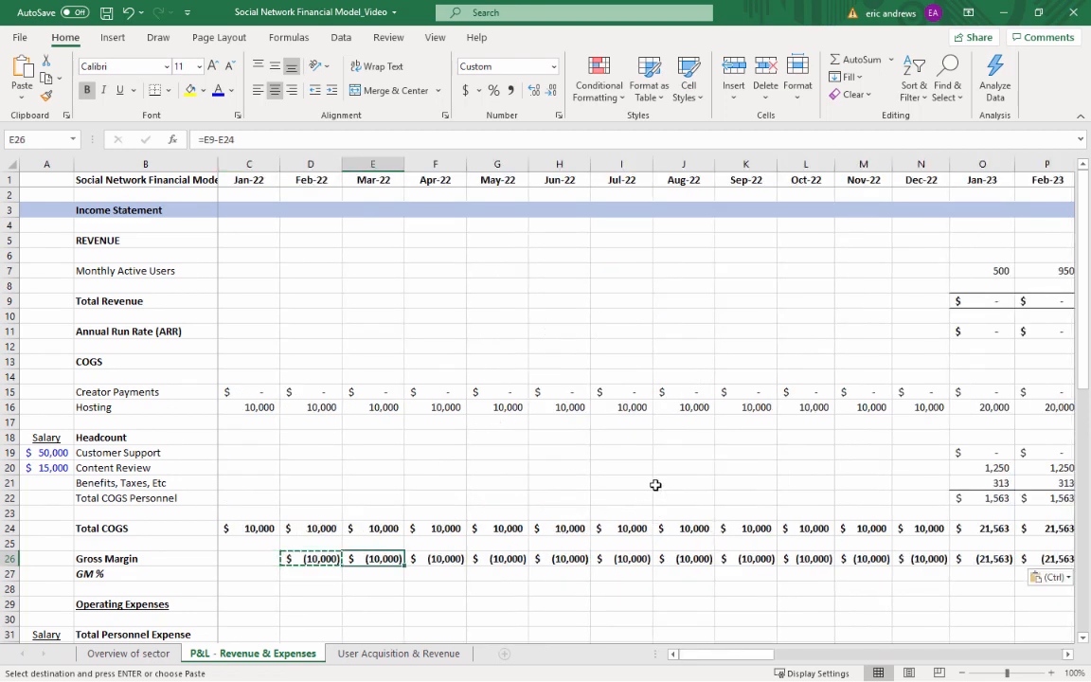
{"action": "key", "text": "Right"}
{"action": "key", "text": "Right"}
{"action": "key", "text": "Right"}
{"action": "key", "text": "Right"}
{"action": "key", "text": "Right"}
{"action": "key", "text": "Right"}
{"action": "key", "text": "Right"}
{"action": "key", "text": "Right"}
{"action": "key", "text": "Right"}
{"action": "key", "text": "Right"}
{"action": "key", "text": "Right"}
{"action": "key", "text": "Right"}
{"action": "key", "text": "Right"}
{"action": "key", "text": "Right"}
{"action": "key", "text": "Right"}
{"action": "key", "text": "Right"}
{"action": "key", "text": "Right"}
{"action": "key", "text": "Right"}
{"action": "key", "text": "Right"}
{"action": "key", "text": "Right"}
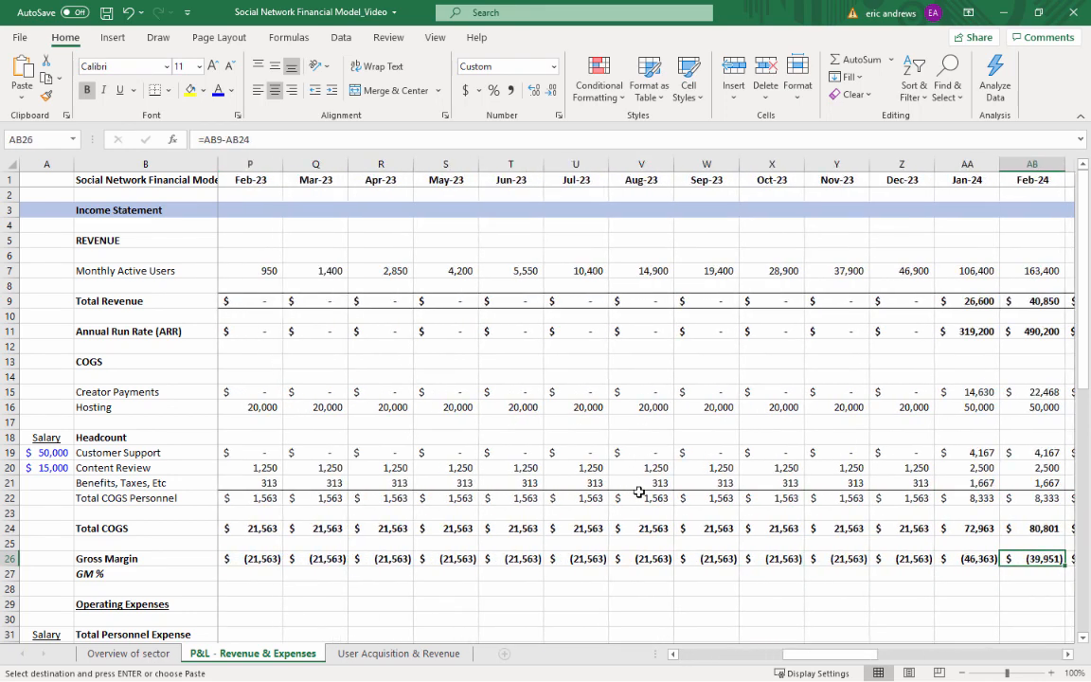
{"action": "key", "text": "Right"}
{"action": "key", "text": "Right"}
{"action": "key", "text": "Right"}
{"action": "key", "text": "Right"}
{"action": "key", "text": "Right"}
{"action": "key", "text": "Right"}
{"action": "key", "text": "Right"}
{"action": "key", "text": "Right"}
{"action": "key", "text": "Right"}
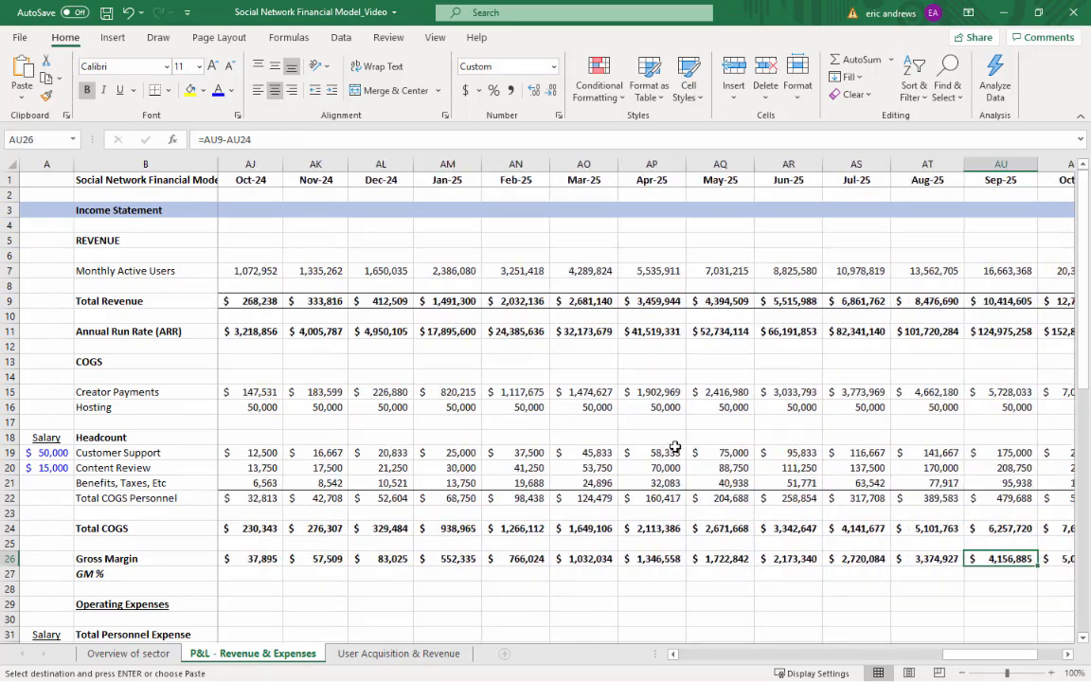
Try to calculate the Dec-25 GM % in AX27 with =iferror(AX26,AX9,"")
{"action": "left_click", "coordinate": [102, 574]}
{"action": "key", "text": "Right"}
{"action": "key", "text": "Right"}
{"action": "key", "text": "Right"}
{"action": "left_click", "coordinate": [535, 557]}
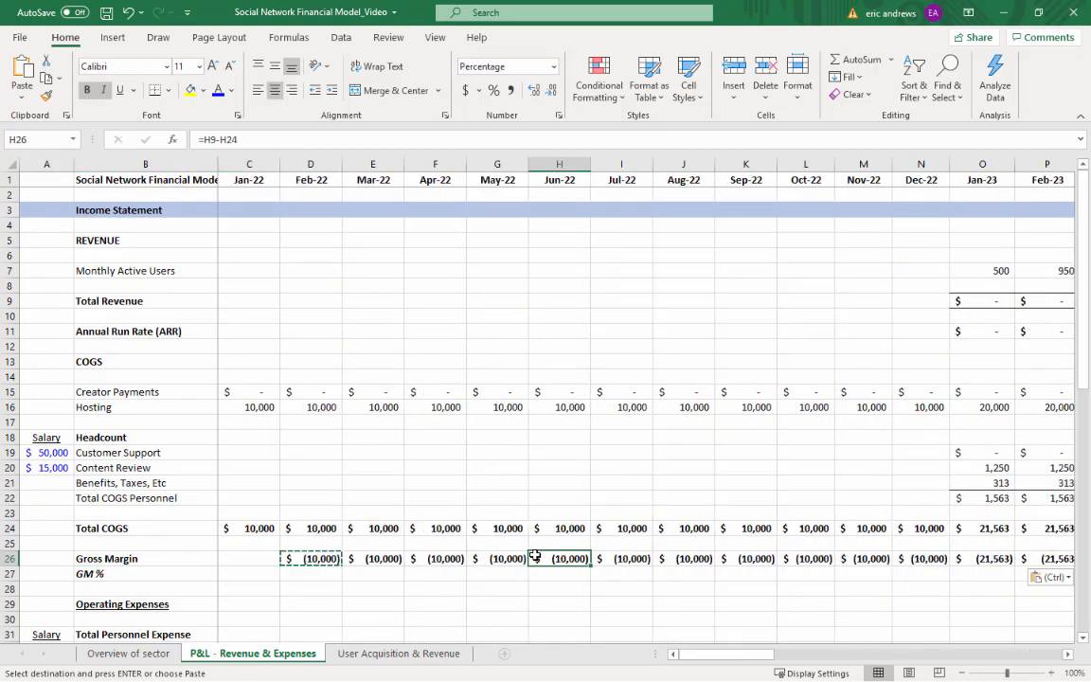
{"action": "key", "text": "Right"}
{"action": "key", "text": "Right"}
{"action": "key", "text": "ctrl+Right"}
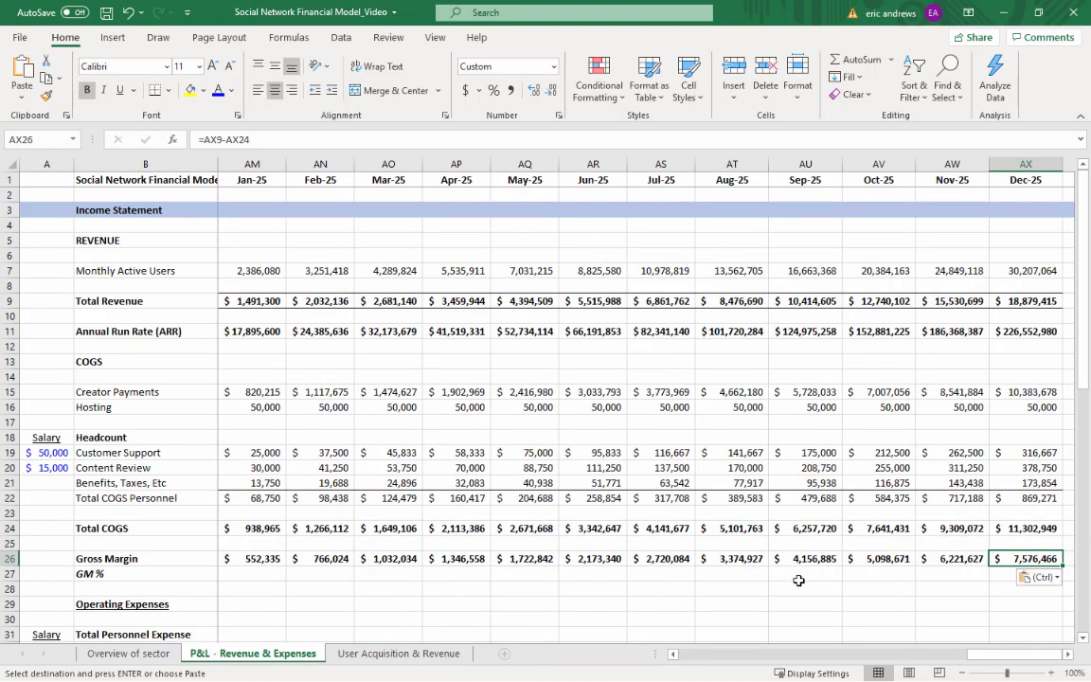
{"action": "key", "text": "Down"}
{"action": "type", "text": "="}
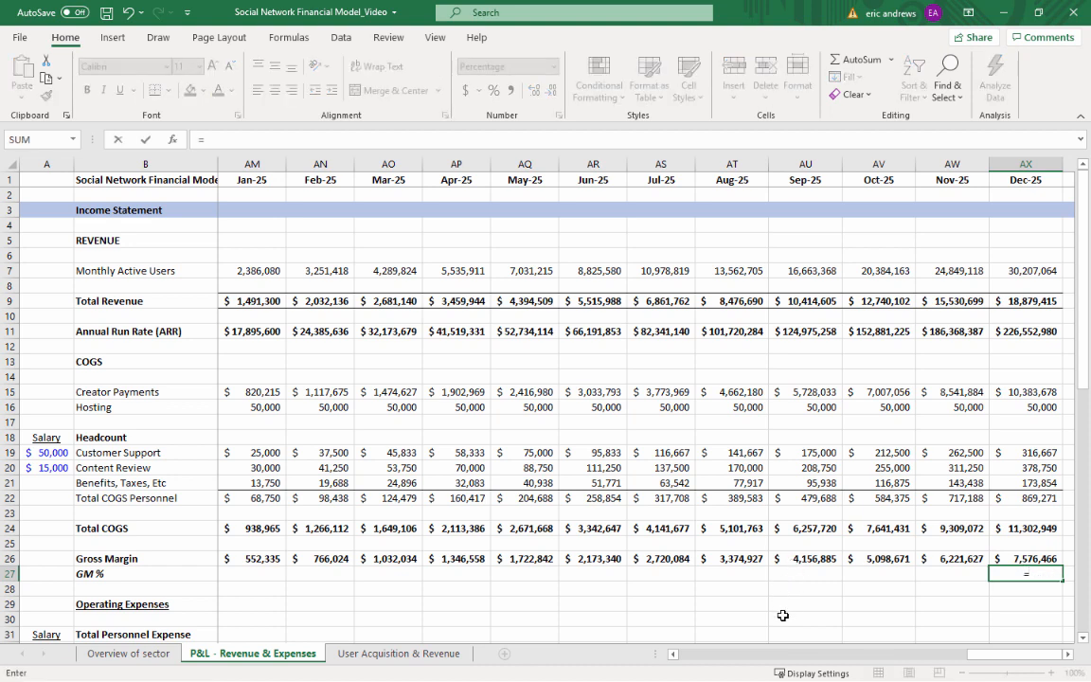
{"action": "type", "text": "ifer"}
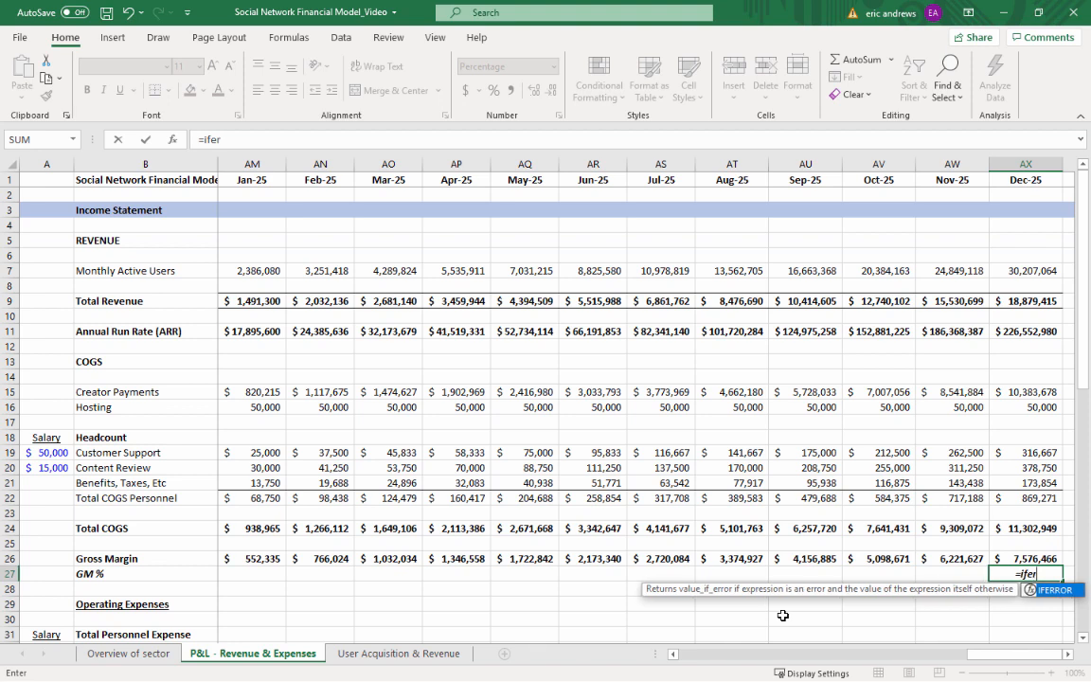
{"action": "type", "text": "ror("}
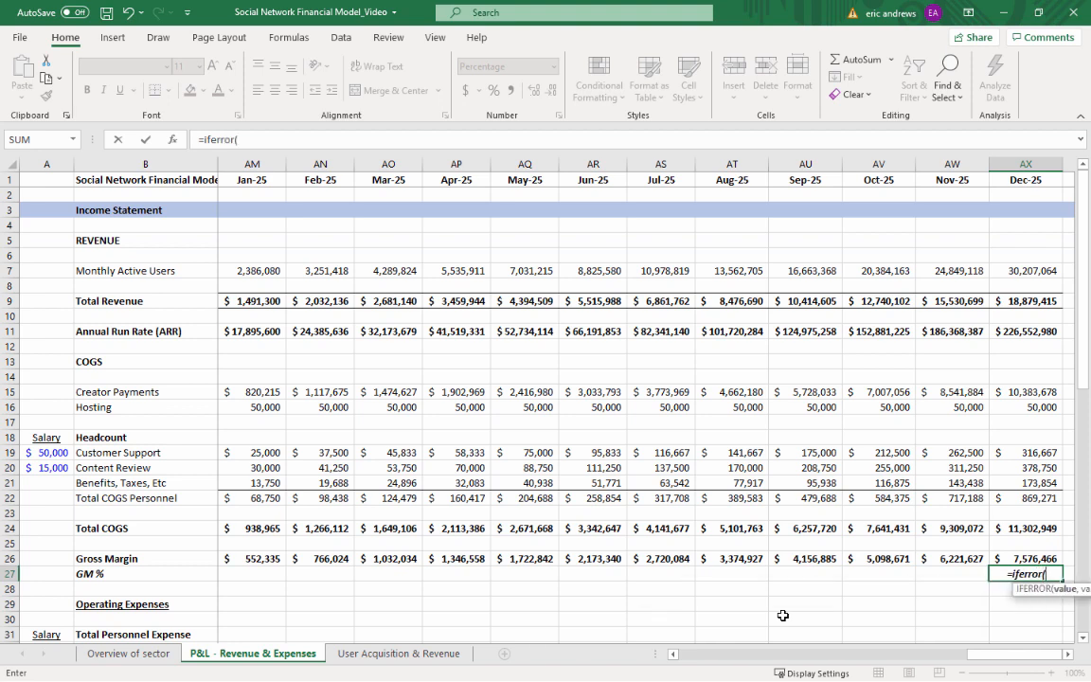
{"action": "key", "text": "Up"}
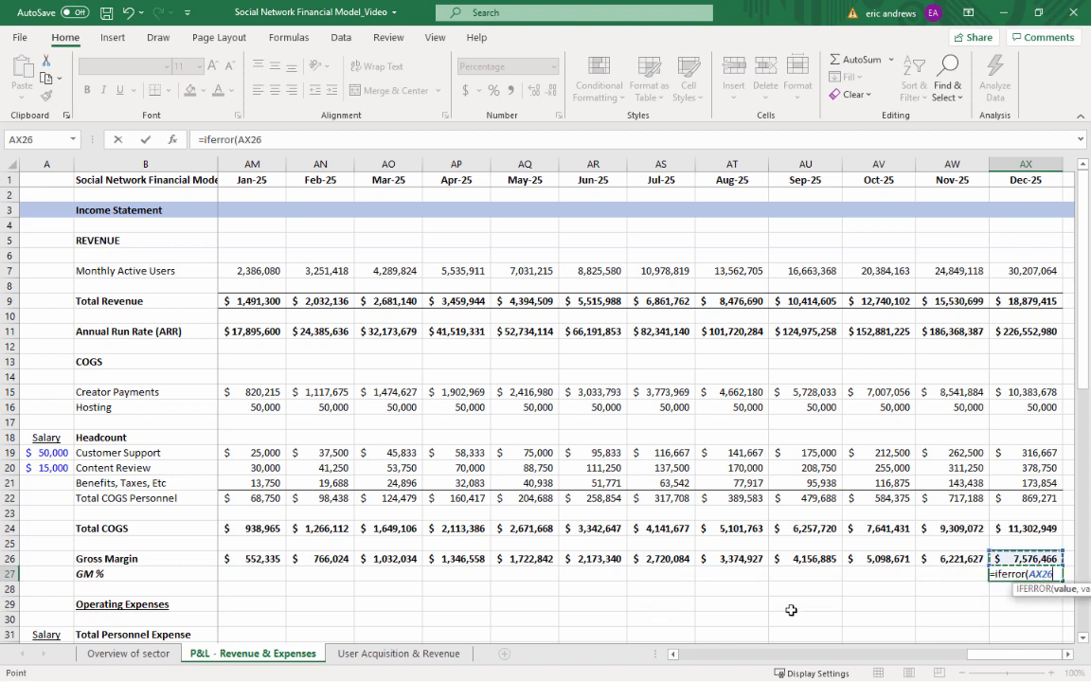
{"action": "type", "text": ","}
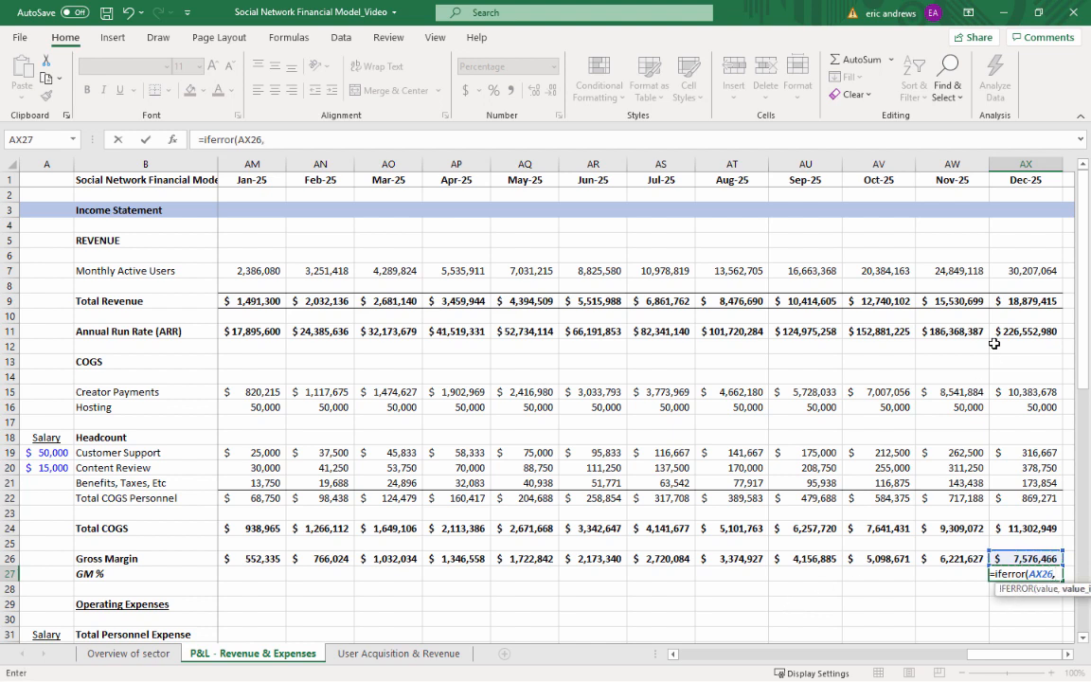
{"action": "left_click", "coordinate": [1037, 300]}
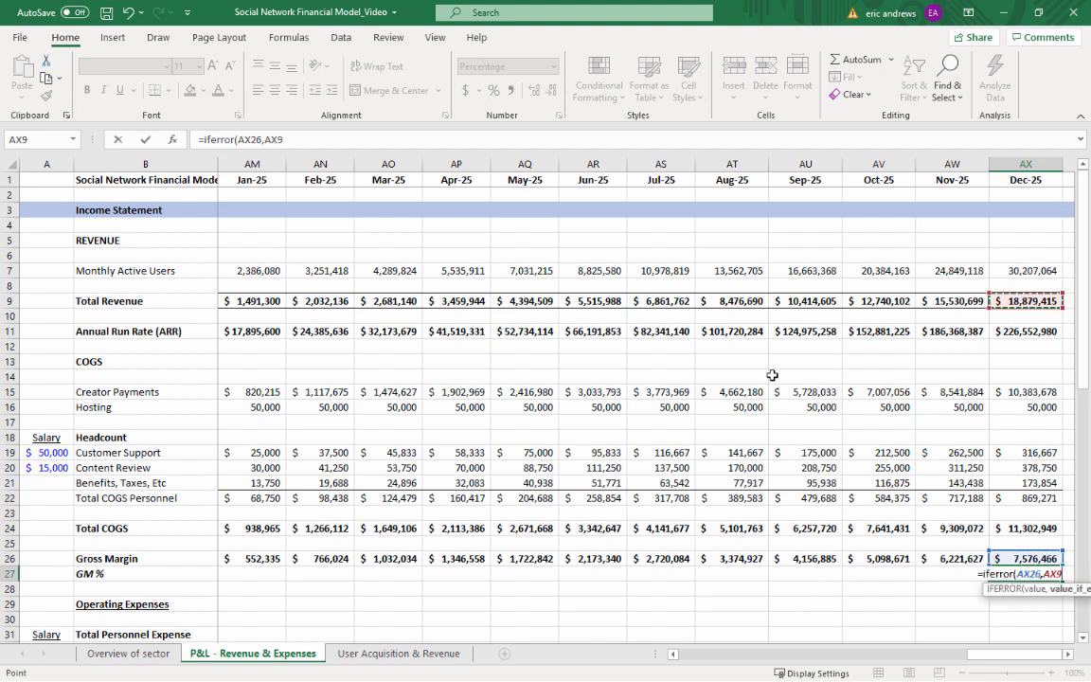
{"action": "type", "text": ",\""}
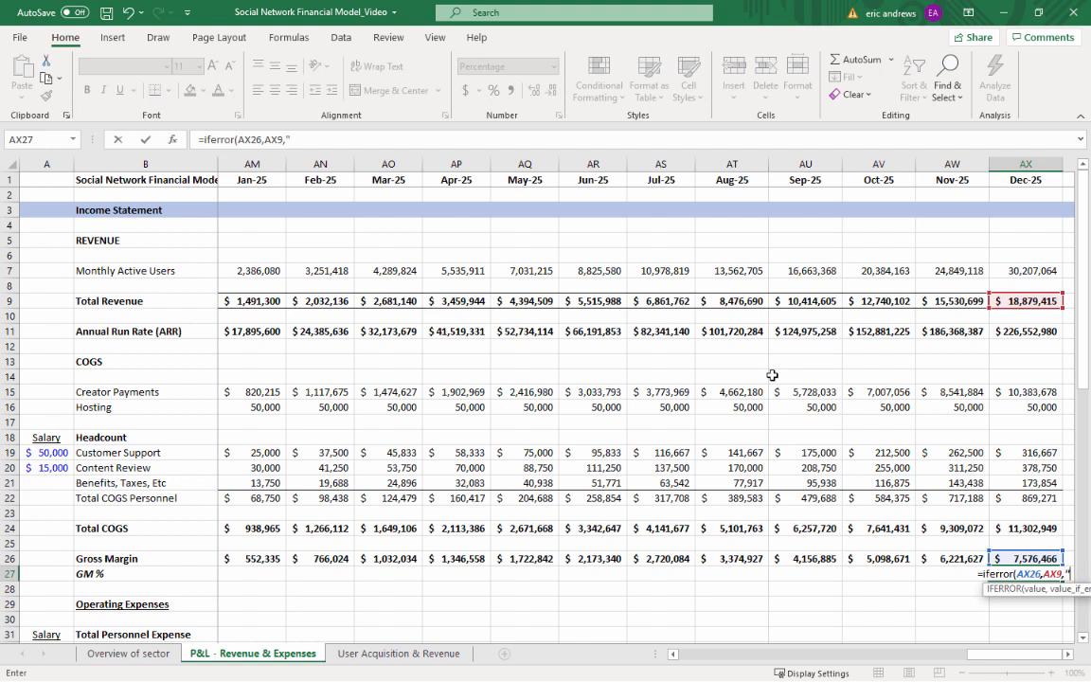
{"action": "type", "text": "\""}
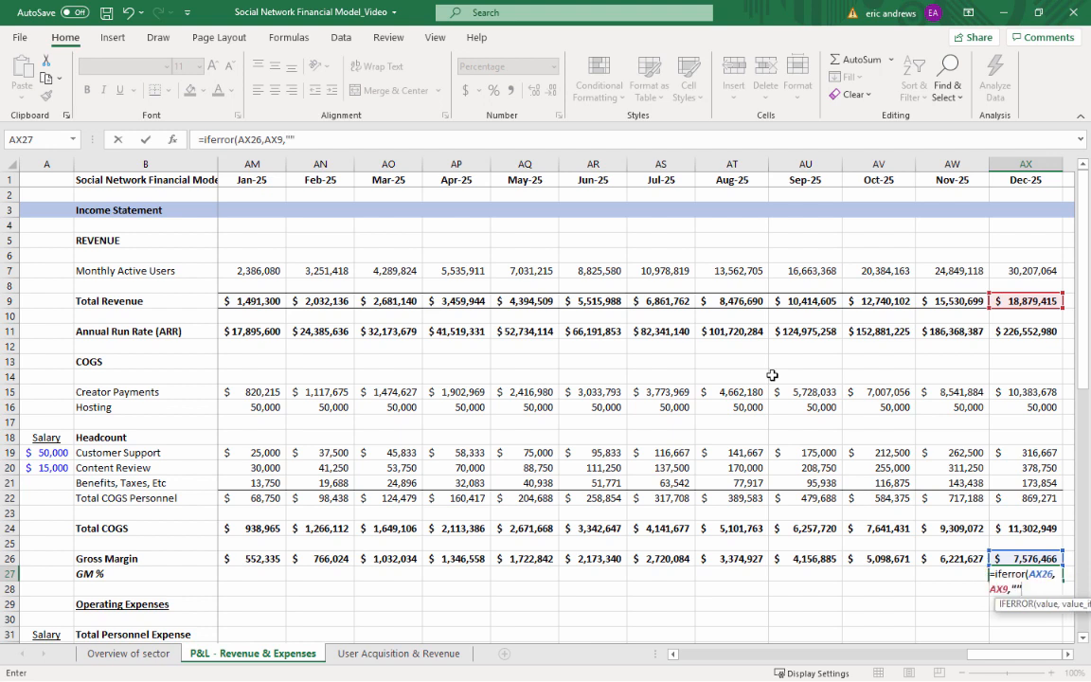
{"action": "type", "text": ")"}
{"action": "key", "text": "Return"}
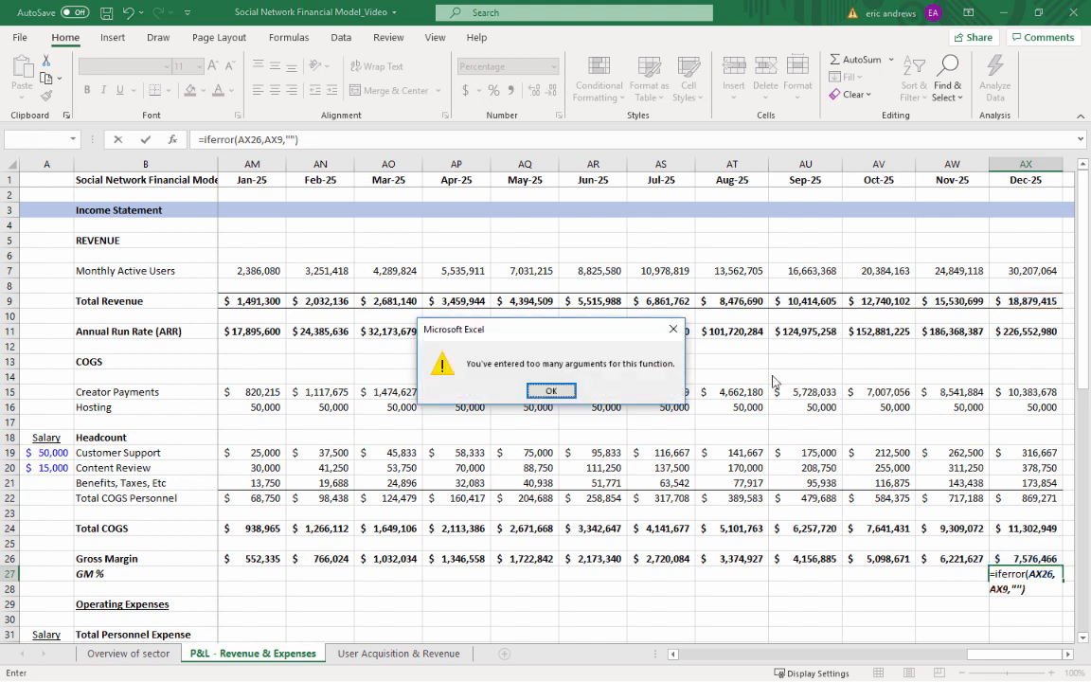
{"action": "key", "text": "Return"}
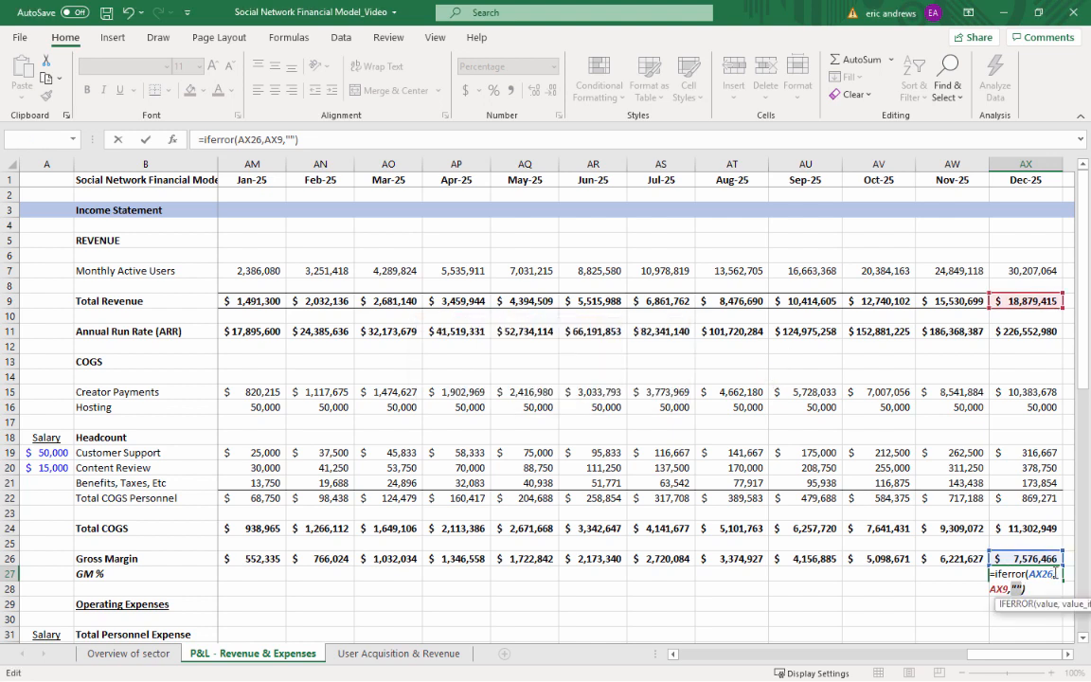
Correct the Dec-25 GM % formula in AX27 to =IFERROR(AX26/AX9,"") and right-align the cell
{"action": "left_click_drag", "start_coordinate": [1054, 574], "coordinate": [1063, 575]}
{"action": "type", "text": "/"}
{"action": "key", "text": "ctrl+Return"}
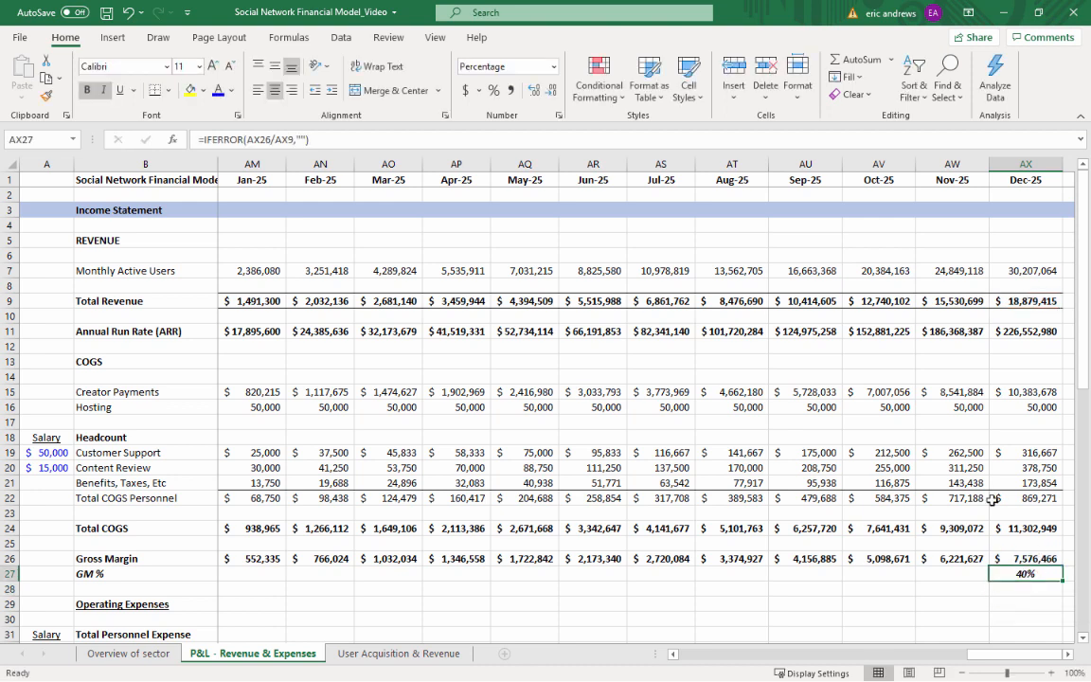
{"action": "left_click", "coordinate": [291, 90]}
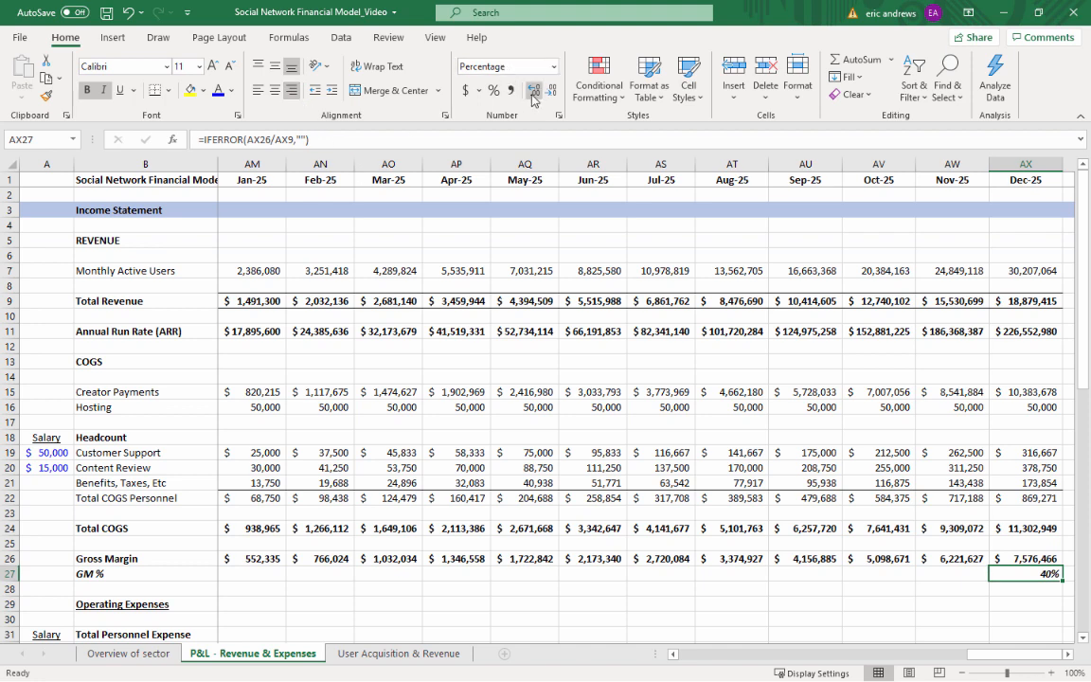
Copy the GM % formula from AX27 back across C27:AW27, covering Jan-22 through Nov-25
{"action": "key", "text": "ctrl+c"}
{"action": "key", "text": "shift+Left"}
{"action": "key", "text": "shift+Left"}
{"action": "key", "text": "shift+Left"}
{"action": "key", "text": "shift+Left"}
{"action": "key", "text": "shift+Left"}
{"action": "key", "text": "shift+Left"}
{"action": "key", "text": "shift+Left"}
{"action": "key", "text": "shift+Left"}
{"action": "key", "text": "shift+Left"}
{"action": "key", "text": "shift+Left"}
{"action": "key", "text": "shift+Left"}
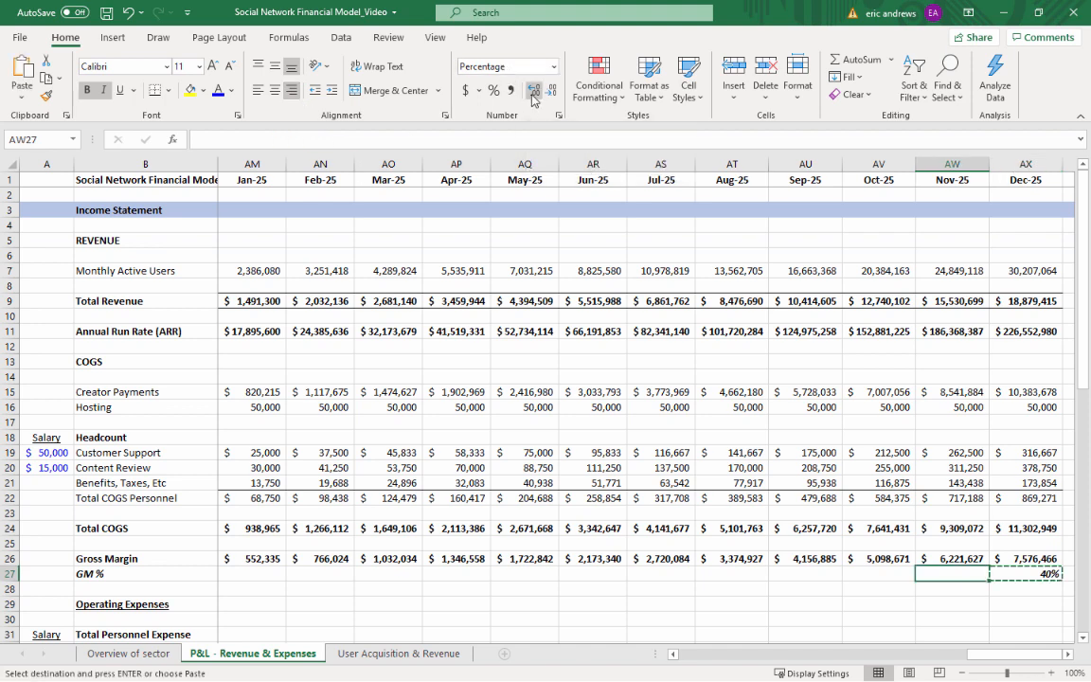
{"action": "key", "text": "shift+Left"}
{"action": "key", "text": "shift+Left"}
{"action": "key", "text": "shift+Left"}
{"action": "key", "text": "shift+Left"}
{"action": "key", "text": "shift+Left"}
{"action": "key", "text": "shift+Left"}
{"action": "key", "text": "shift+Left"}
{"action": "key", "text": "shift+Left"}
{"action": "key", "text": "shift+Left"}
{"action": "key", "text": "shift+Left"}
{"action": "key", "text": "shift+Left"}
{"action": "key", "text": "shift+Left"}
{"action": "key", "text": "shift+Left"}
{"action": "key", "text": "shift+Left"}
{"action": "key", "text": "shift+Left"}
{"action": "key", "text": "shift+Left"}
{"action": "key", "text": "shift+Left"}
{"action": "key", "text": "shift+Left"}
{"action": "key", "text": "shift+Left"}
{"action": "key", "text": "shift+Left"}
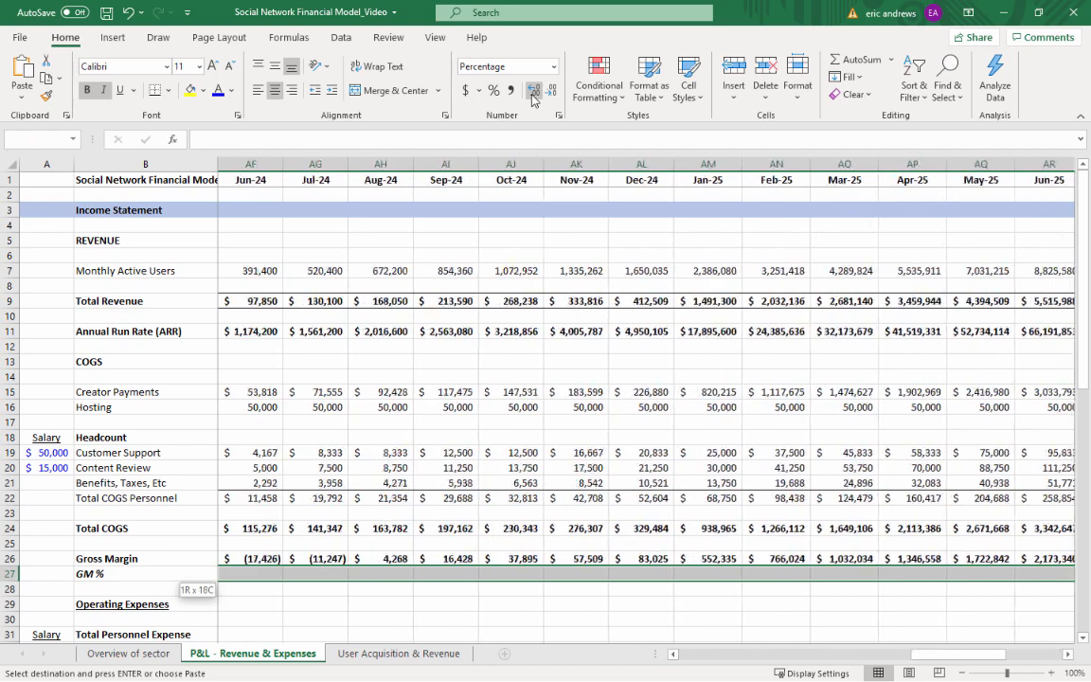
{"action": "key", "text": "shift+Left"}
{"action": "key", "text": "shift+Left"}
{"action": "key", "text": "shift+Left"}
{"action": "key", "text": "shift+Left"}
{"action": "key", "text": "shift+Left"}
{"action": "key", "text": "shift+Left"}
{"action": "key", "text": "shift+Left"}
{"action": "key", "text": "shift+Left"}
{"action": "key", "text": "shift+Left"}
{"action": "key", "text": "shift+Left"}
{"action": "key", "text": "shift+Left"}
{"action": "key", "text": "shift+Left"}
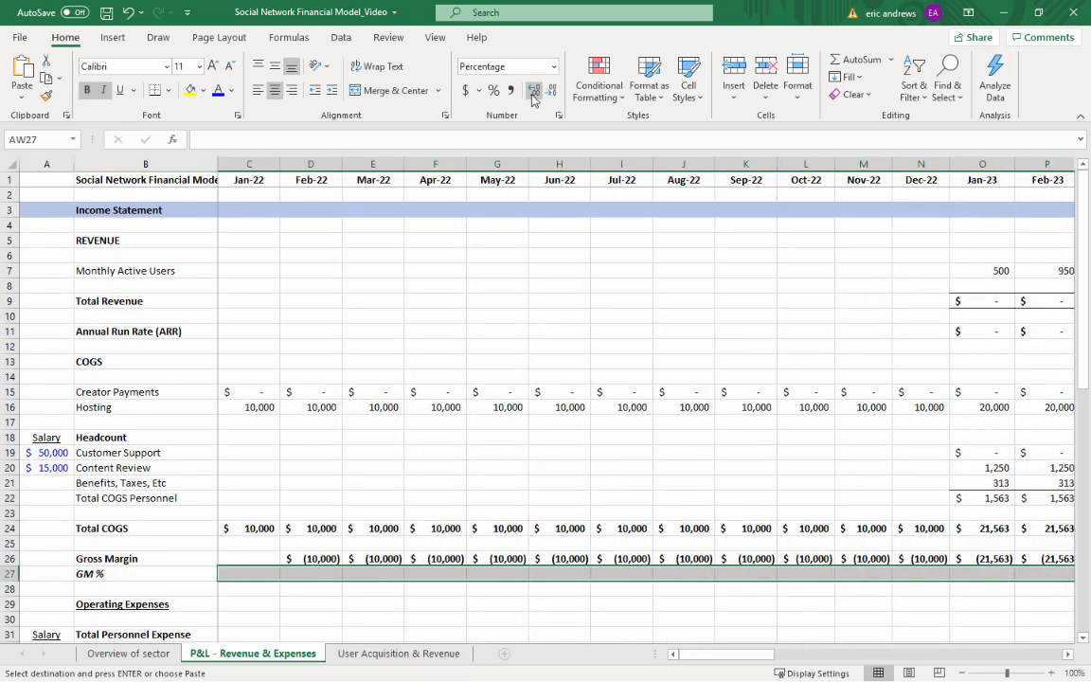
{"action": "key", "text": "ctrl+v"}
Copy the Feb-22 Gross Margin formula from D26 into the empty Jan-22 cell C26
{"action": "key", "text": "Up"}
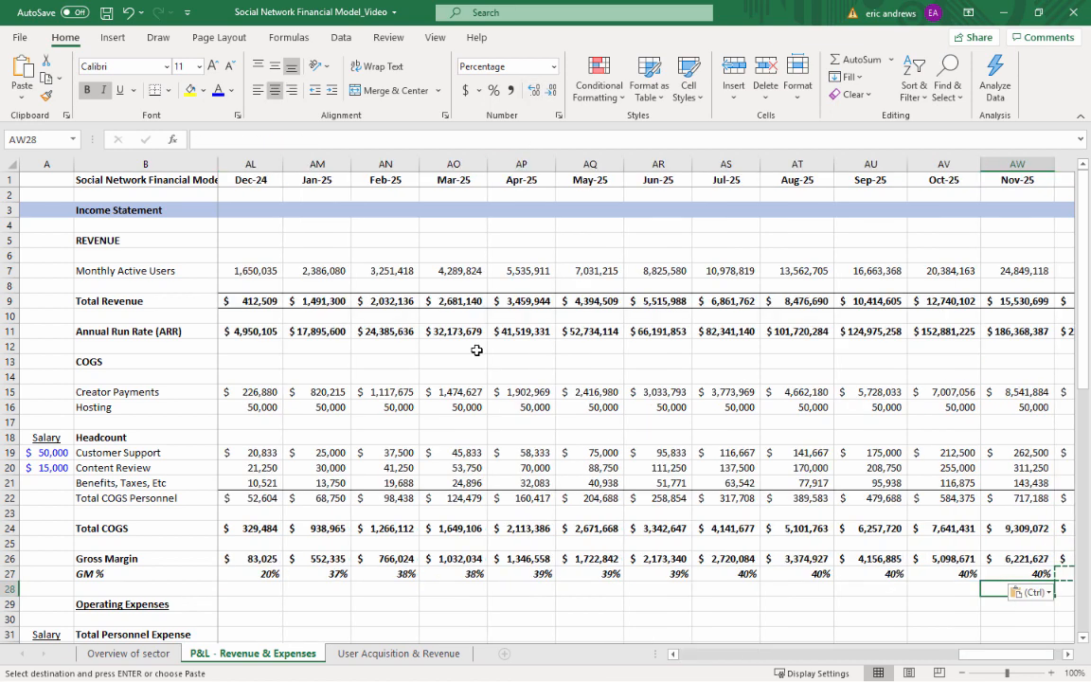
{"action": "key", "text": "ctrl+Left"}
{"action": "key", "text": "Right"}
{"action": "key", "text": "Right"}
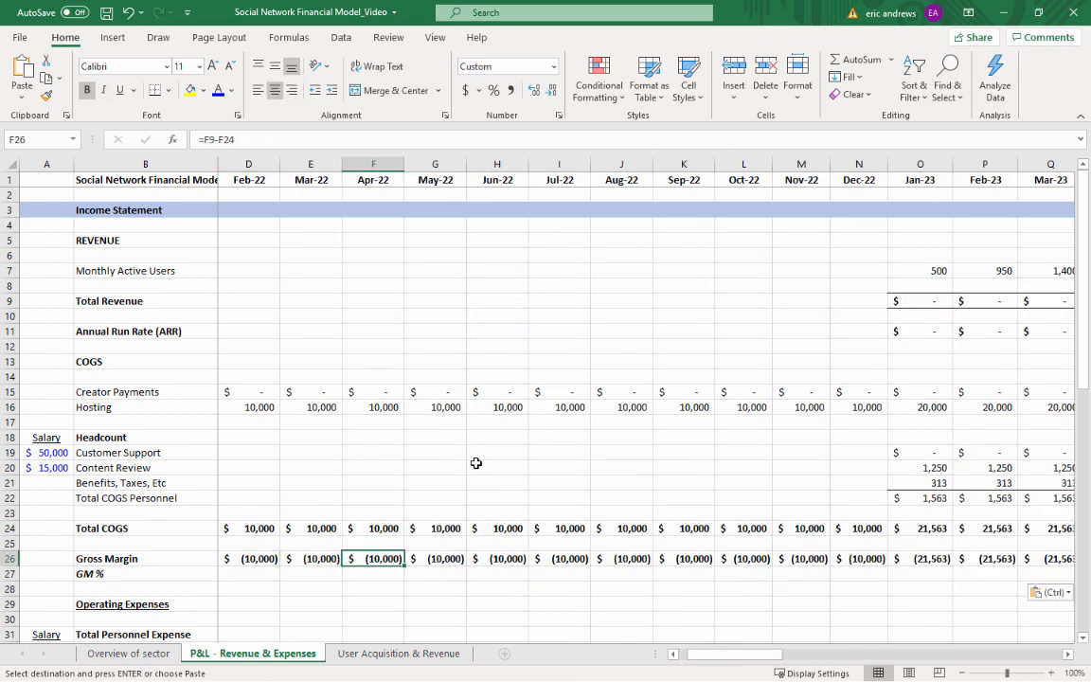
{"action": "key", "text": "Left"}
{"action": "key", "text": "Left"}
{"action": "key", "text": "Left"}
{"action": "key", "text": "Left"}
{"action": "key", "text": "Right"}
{"action": "key", "text": "Right"}
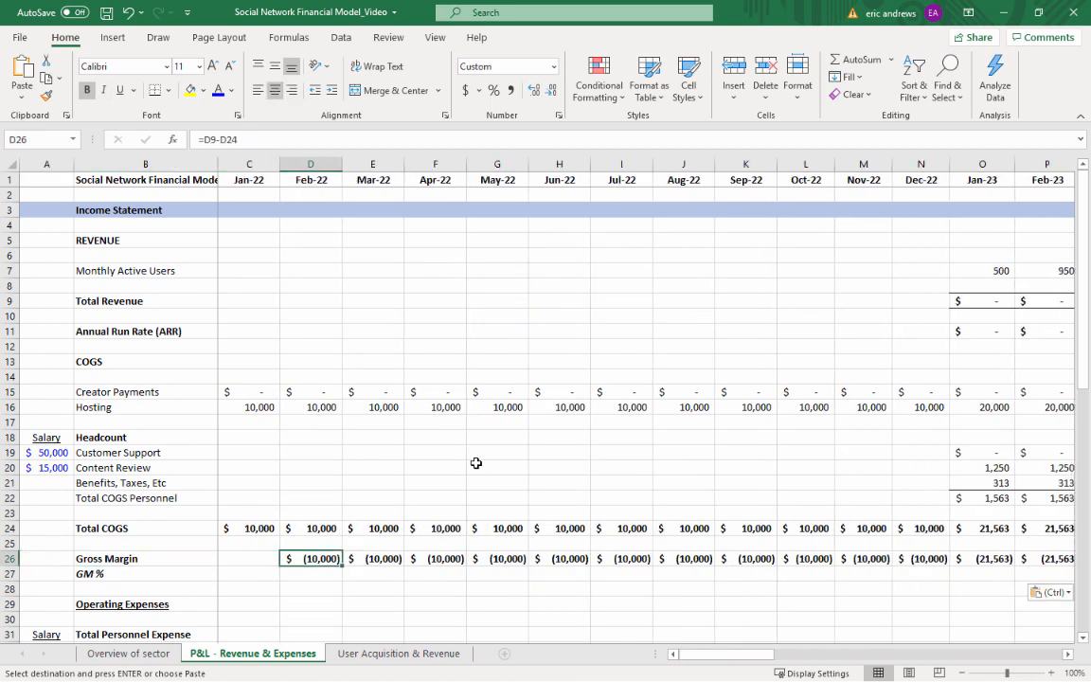
{"action": "key", "text": "ctrl+c"}
{"action": "key", "text": "Left"}
{"action": "key", "text": "ctrl+v"}
Check the cell references of the Jan-22 GM % formula in C27
{"action": "key", "text": "Down"}
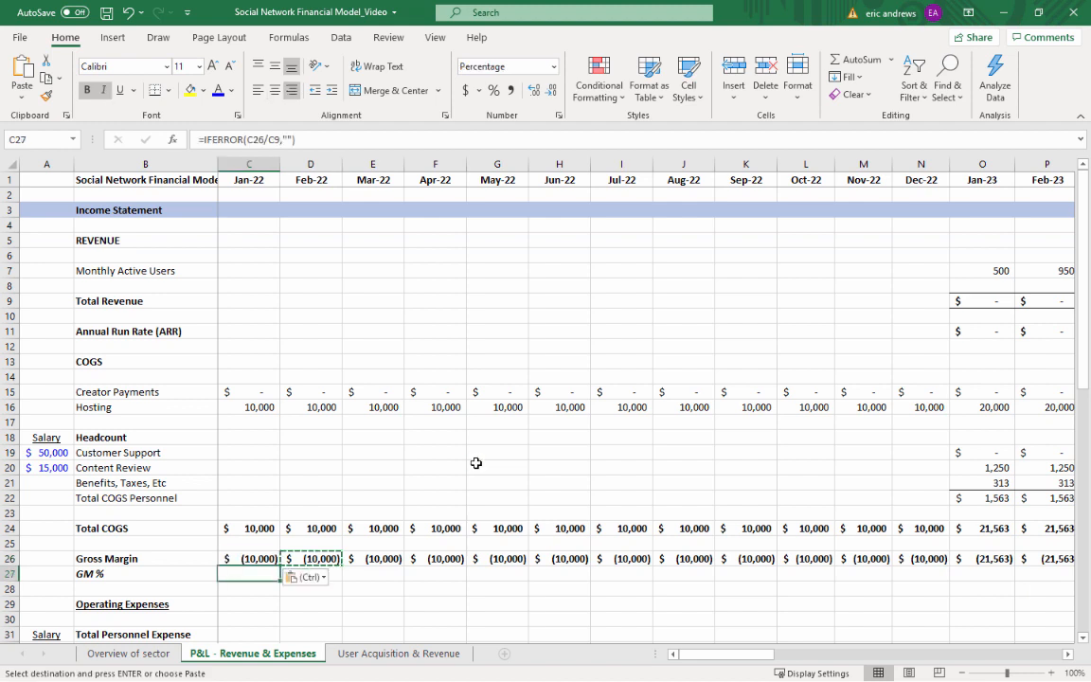
{"action": "key", "text": "F2"}
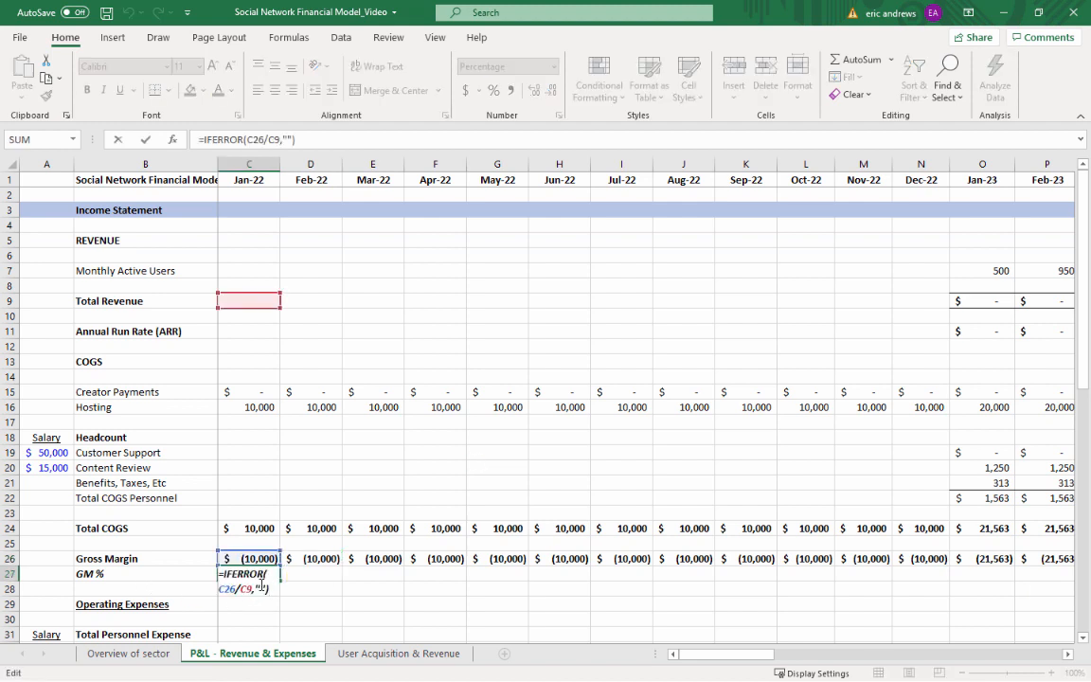
{"action": "key", "text": "ctrl+Return"}
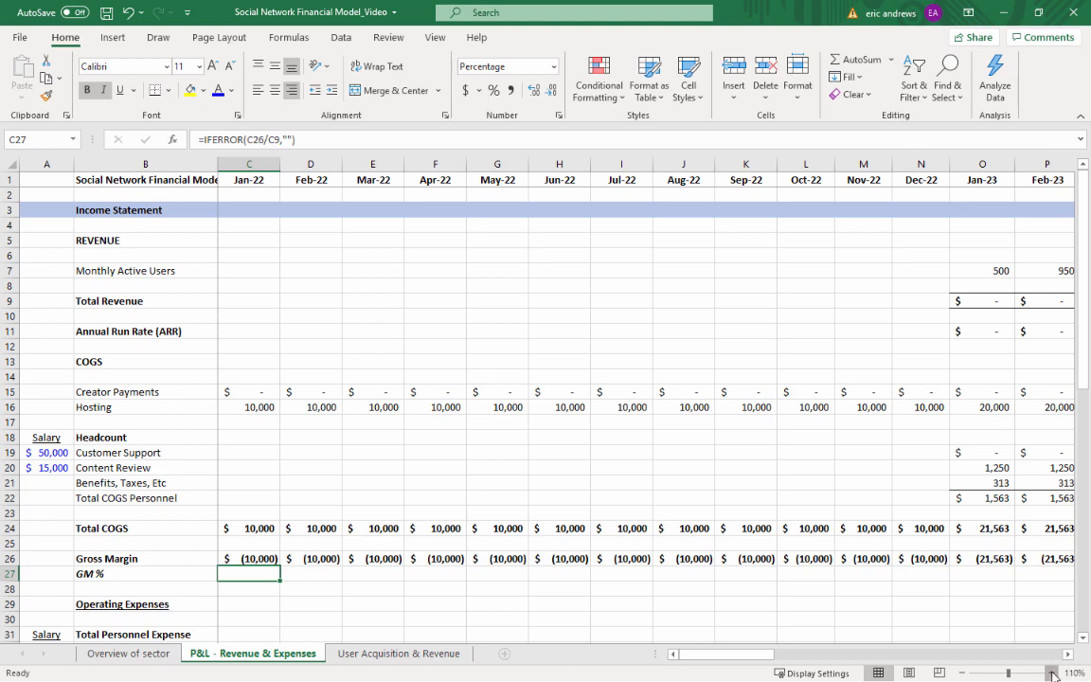
Zoom the sheet to 110% and select C29 in the Operating Expenses row
{"action": "left_click", "coordinate": [1053, 674]}
{"action": "scroll", "coordinate": [806, 285], "scroll_direction": "down", "scroll_amount": 3}
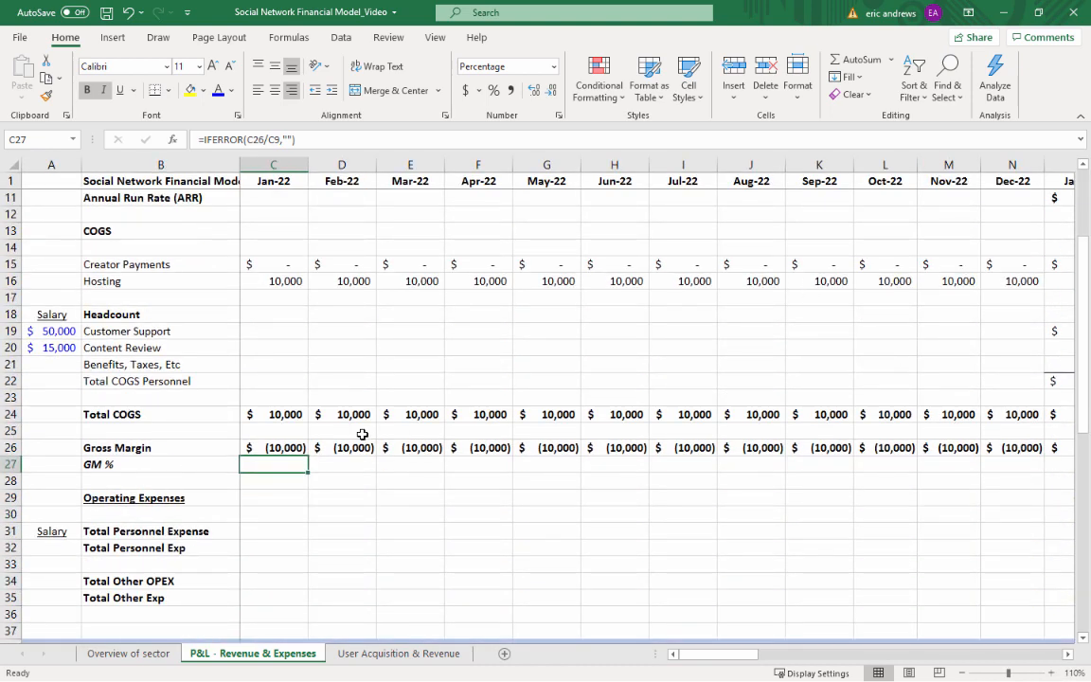
{"action": "left_click", "coordinate": [251, 495]}
{"action": "scroll", "coordinate": [458, 502], "scroll_direction": "down", "scroll_amount": 1}
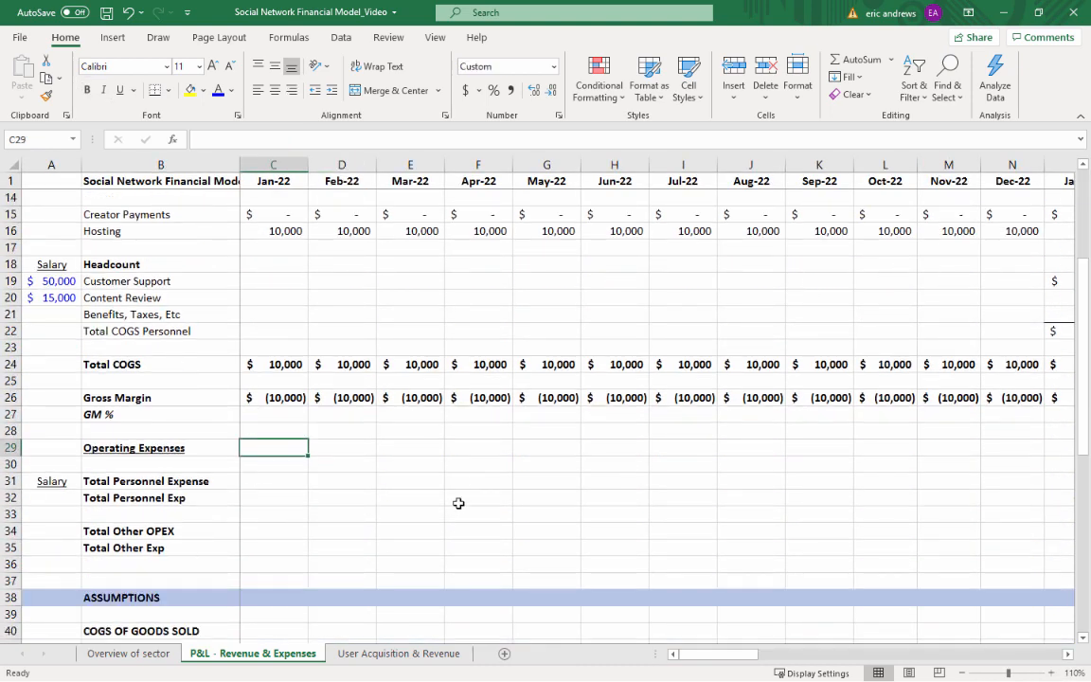
Compare the P&L's cost and Operating Expenses rows with the COGS and operating headcount rows in the Assumptions section
{"action": "key", "text": "alt+Tab"}
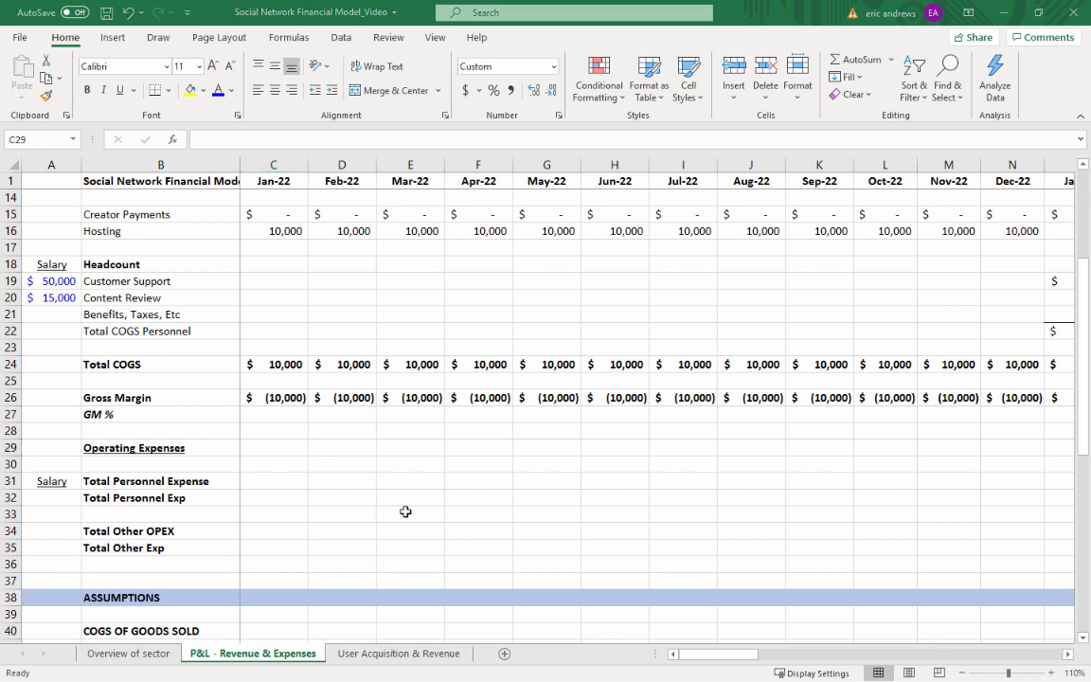
{"action": "key", "text": "alt+Tab"}
{"action": "scroll", "coordinate": [398, 503], "scroll_direction": "down", "scroll_amount": 7}
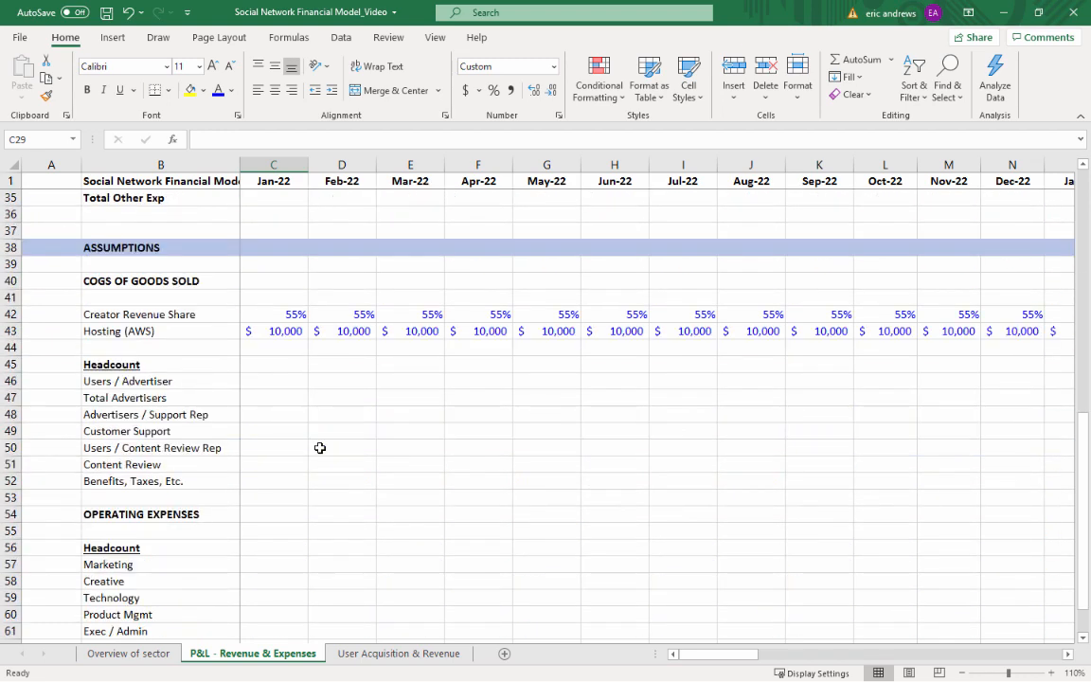
{"action": "scroll", "coordinate": [308, 447], "scroll_direction": "down", "scroll_amount": 2}
{"action": "left_click", "coordinate": [312, 465]}
{"action": "scroll", "coordinate": [355, 344], "scroll_direction": "up", "scroll_amount": 3}
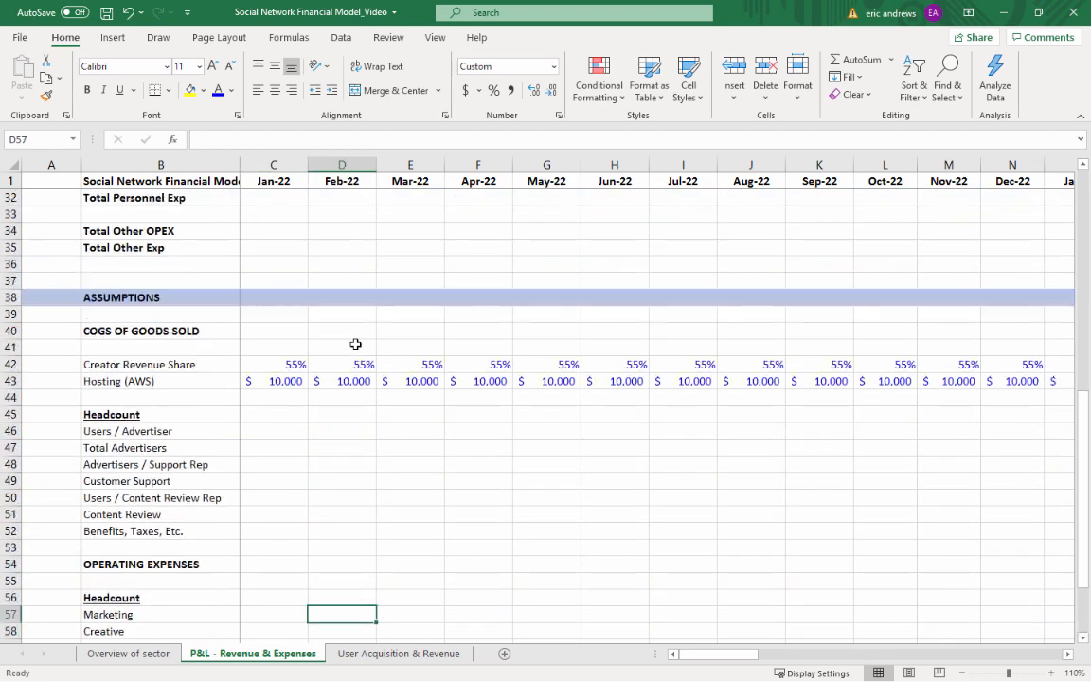
{"action": "scroll", "coordinate": [317, 374], "scroll_direction": "down", "scroll_amount": 3}
{"action": "left_click", "coordinate": [305, 344]}
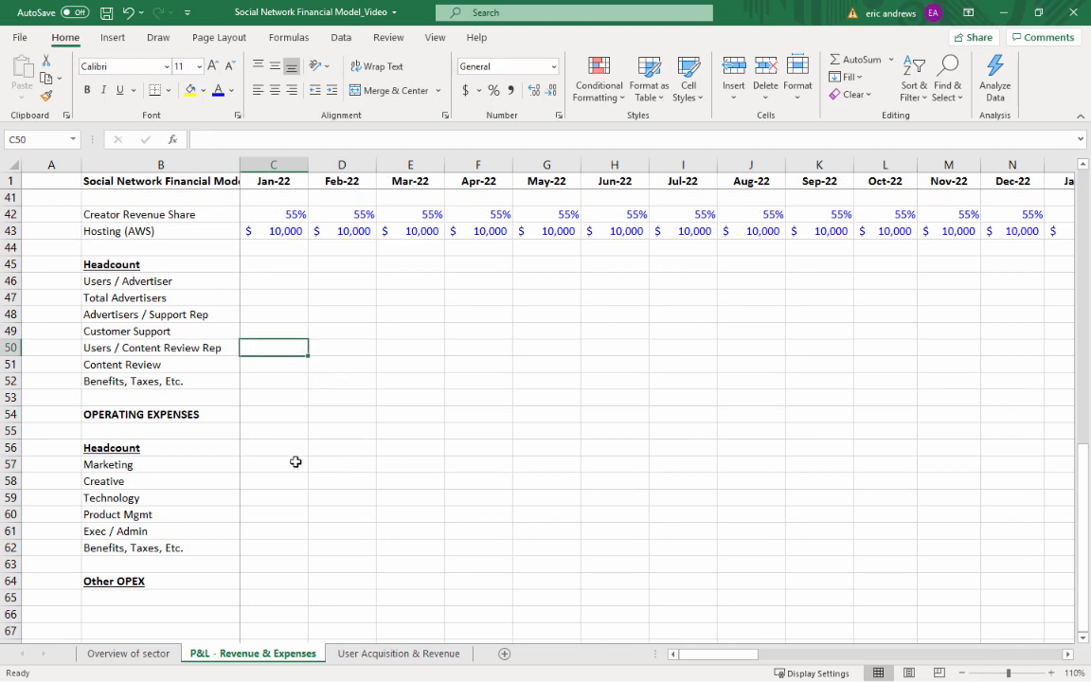
{"action": "left_click", "coordinate": [279, 479]}
{"action": "left_click", "coordinate": [295, 531]}
{"action": "scroll", "coordinate": [293, 455], "scroll_direction": "up", "scroll_amount": 12}
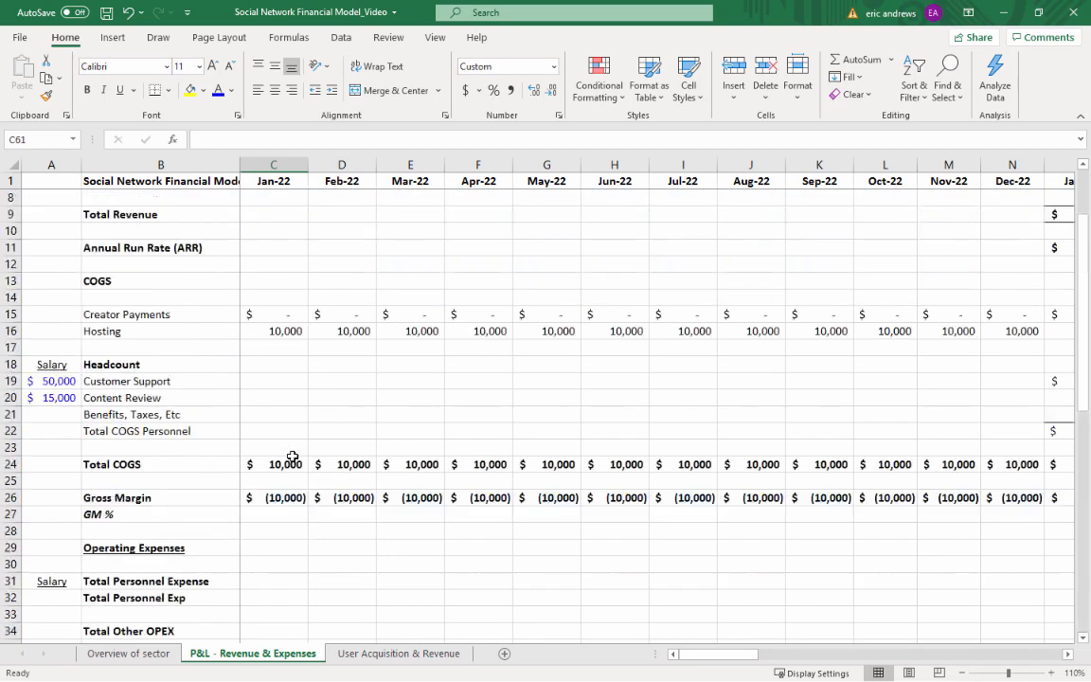
{"action": "scroll", "coordinate": [219, 439], "scroll_direction": "down", "scroll_amount": 2}
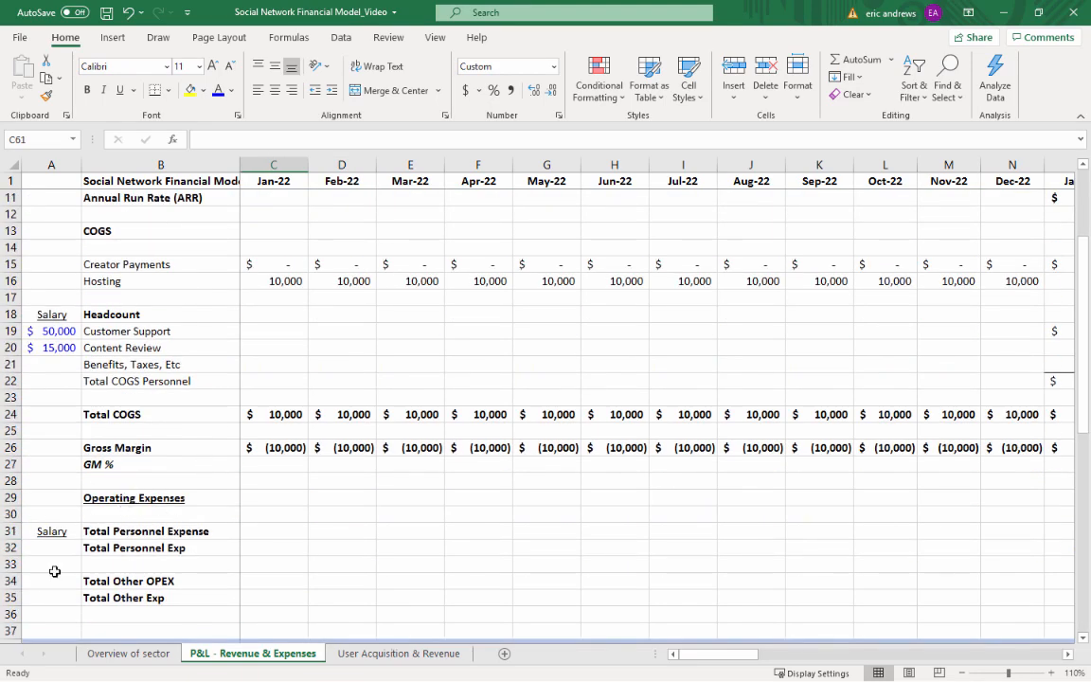
{"action": "scroll", "coordinate": [324, 341], "scroll_direction": "down", "scroll_amount": 10}
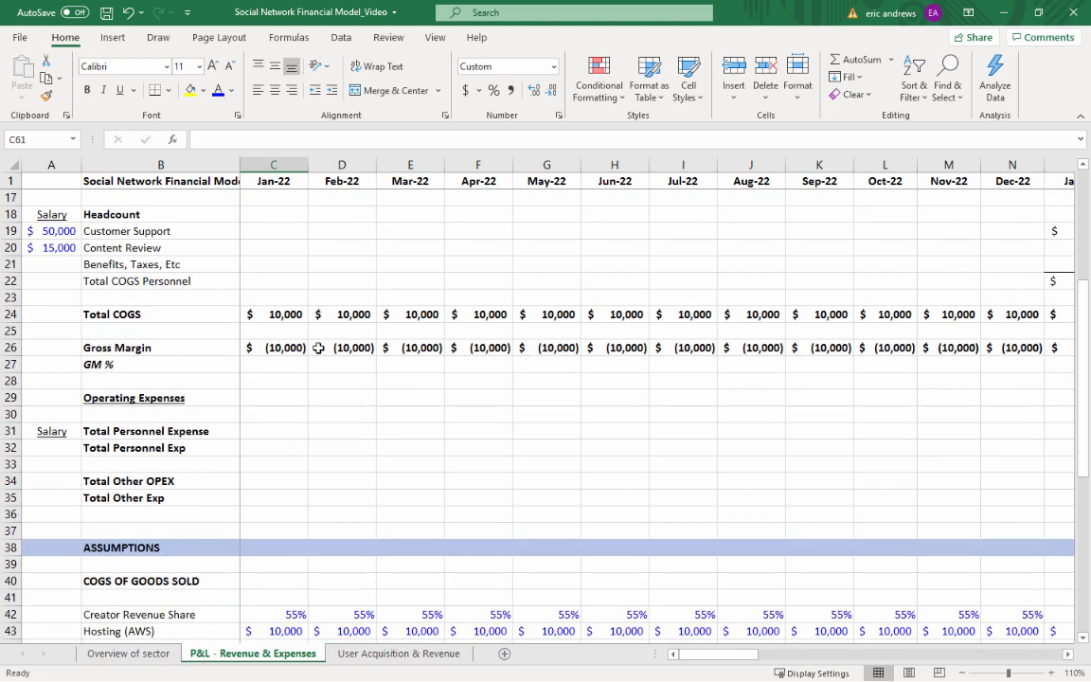
Review the Operating Expenses headcount assumptions in rows 57 to 62, selecting the role labels Marketing through Exec / Admin in B57:B61
{"action": "left_click", "coordinate": [270, 464]}
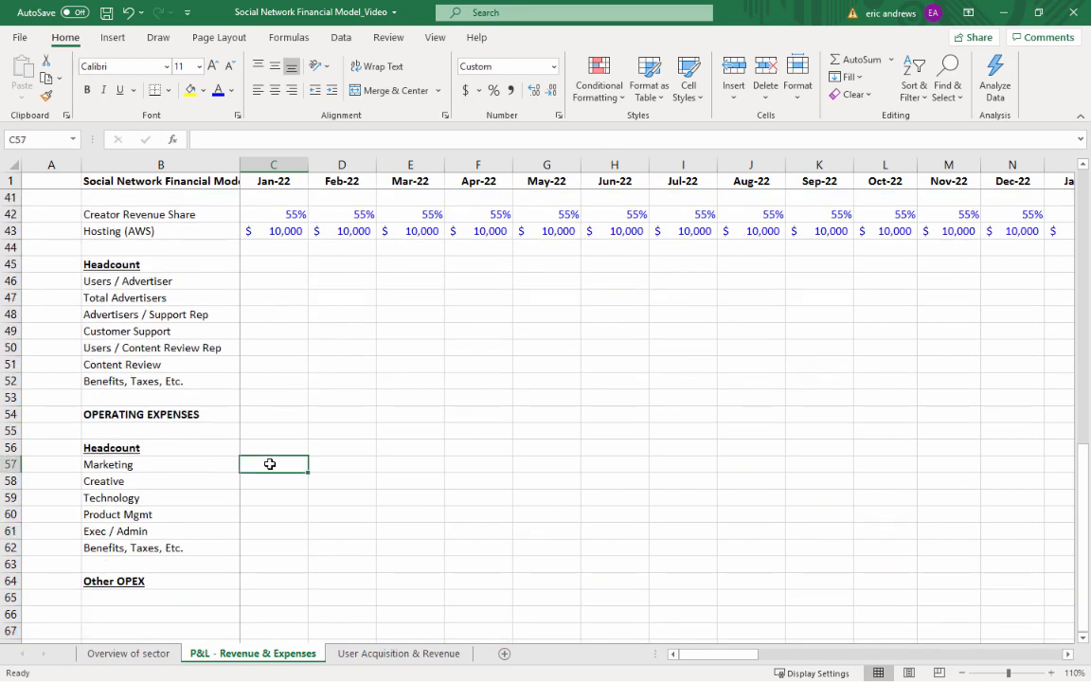
{"action": "key", "text": "alt+Tab"}
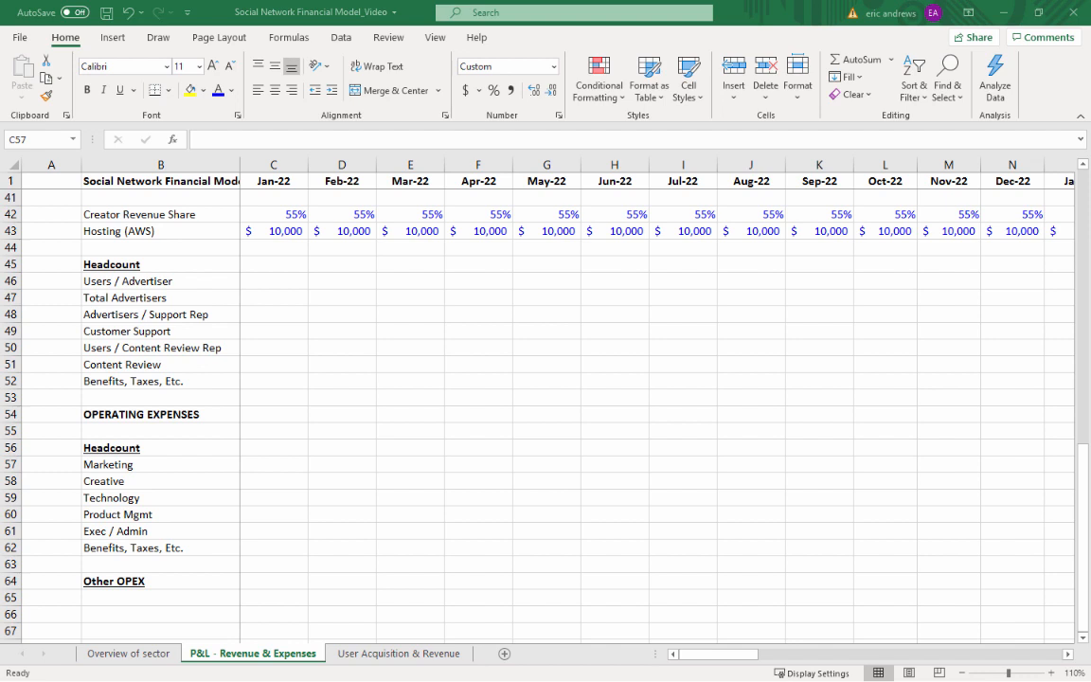
{"action": "key", "text": "alt+Tab"}
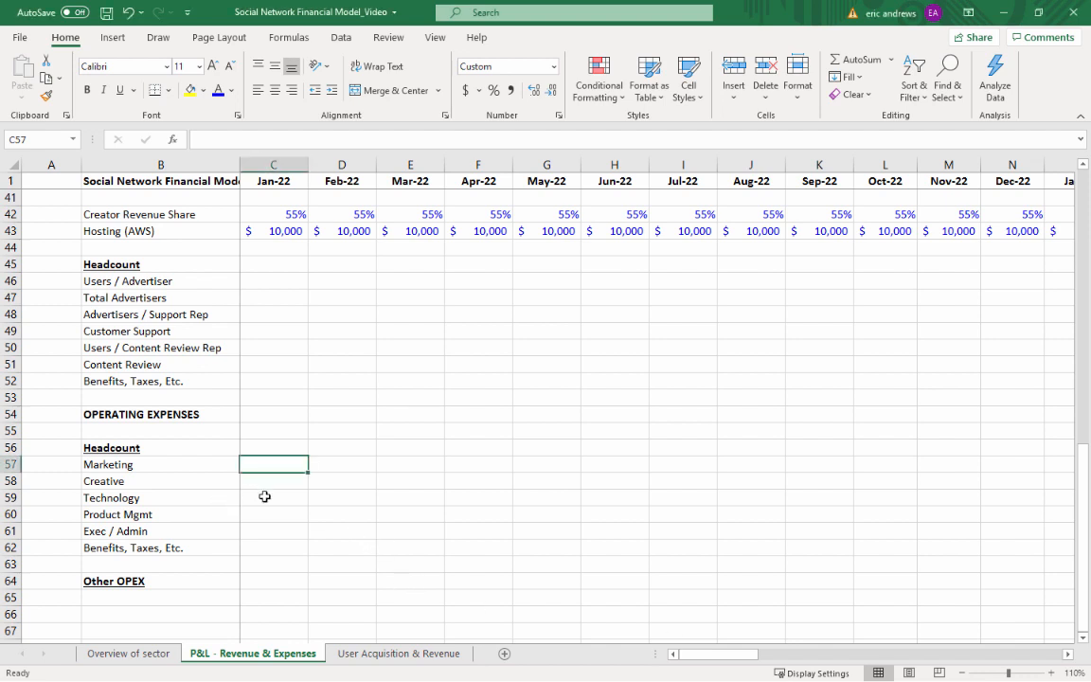
{"action": "left_click", "coordinate": [264, 497]}
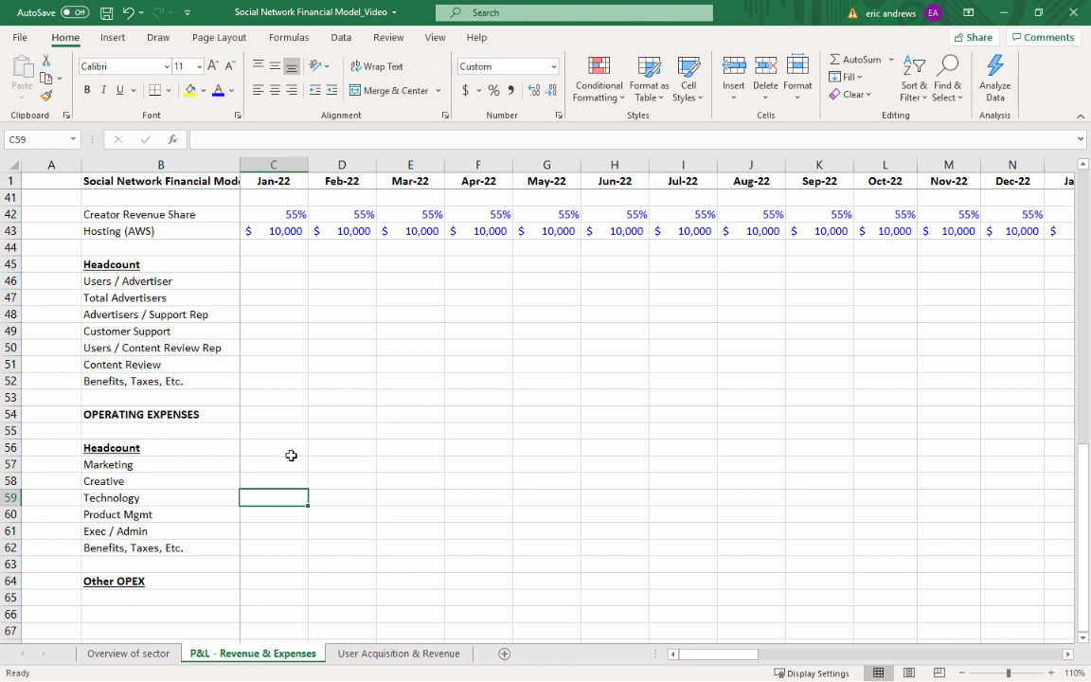
{"action": "left_click_drag", "start_coordinate": [290, 459], "coordinate": [277, 542]}
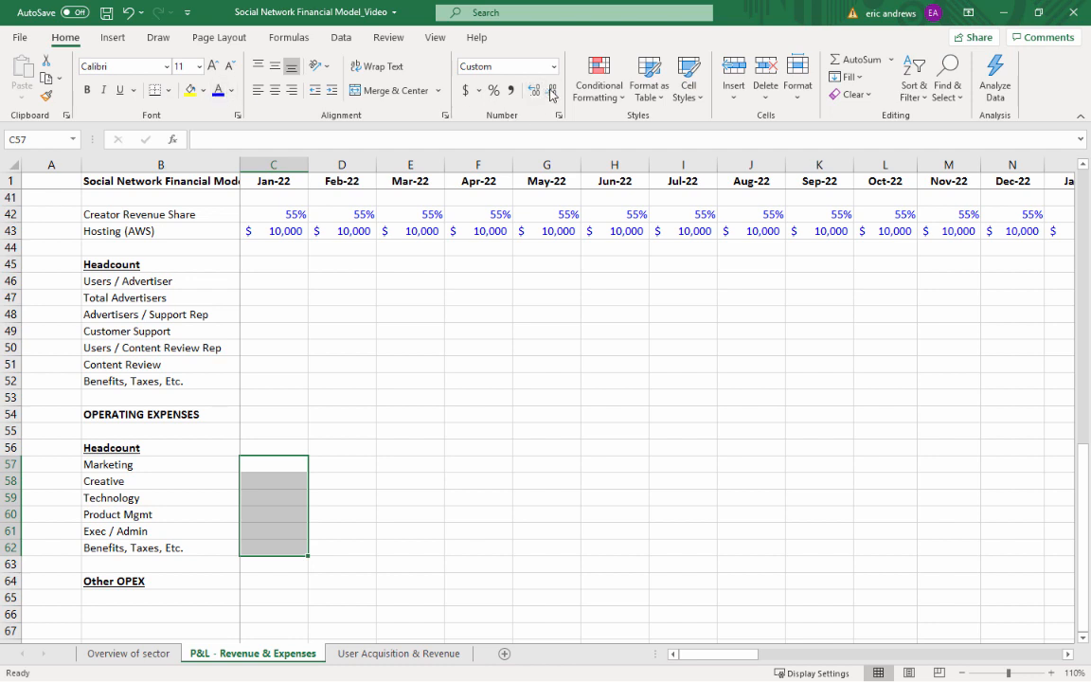
{"action": "left_click", "coordinate": [293, 499]}
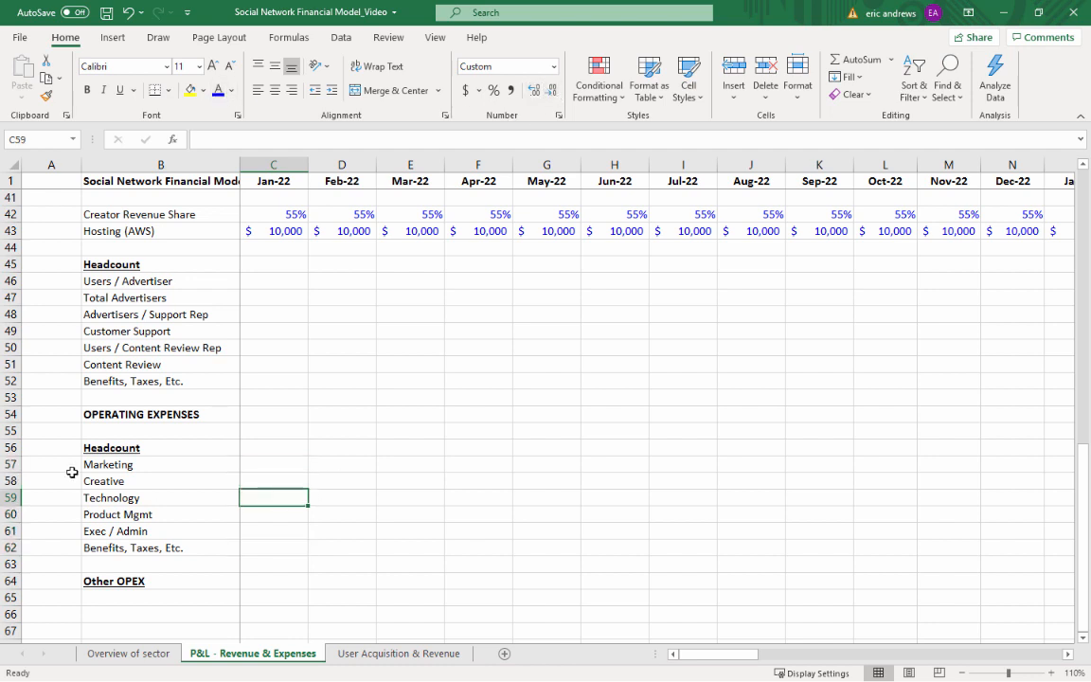
{"action": "left_click_drag", "start_coordinate": [95, 464], "coordinate": [100, 531]}
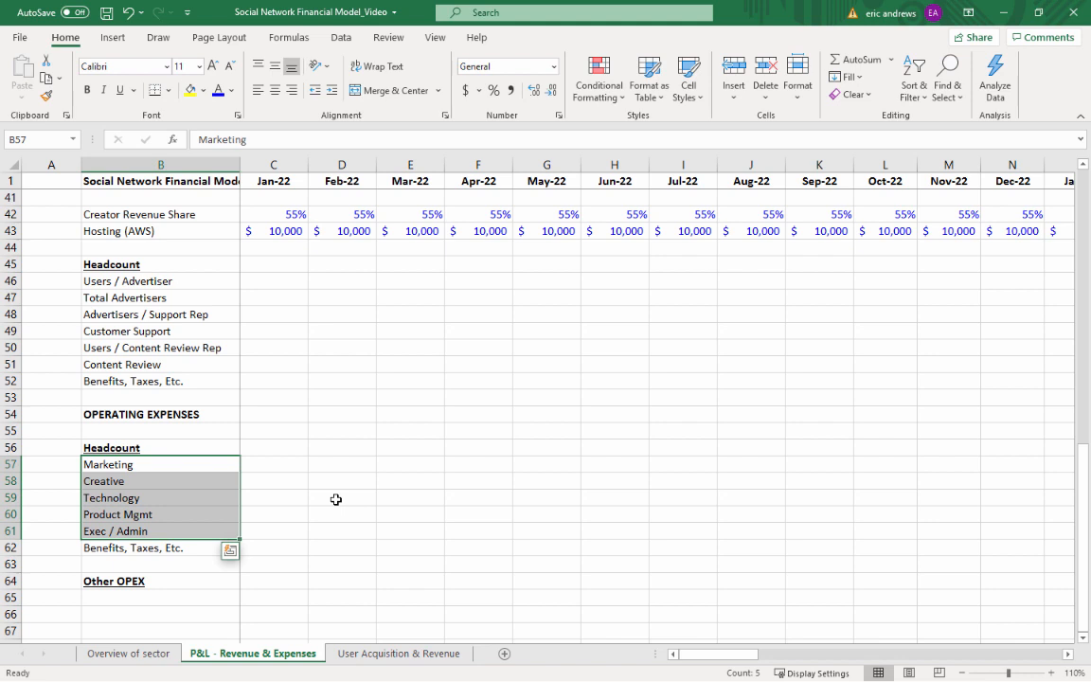
Enter Jan-22 Operating Expenses headcounts of 20 for Technology, 5 for Creative and 1 for Marketing in C57:C59
{"action": "left_click", "coordinate": [257, 513]}
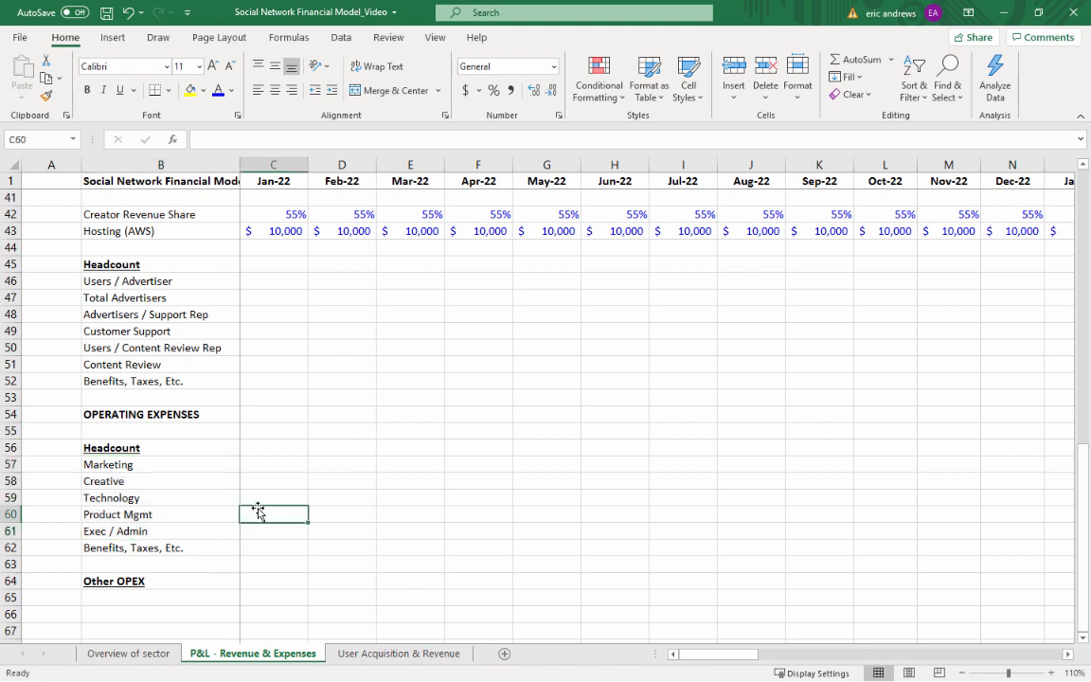
{"action": "key", "text": "Up"}
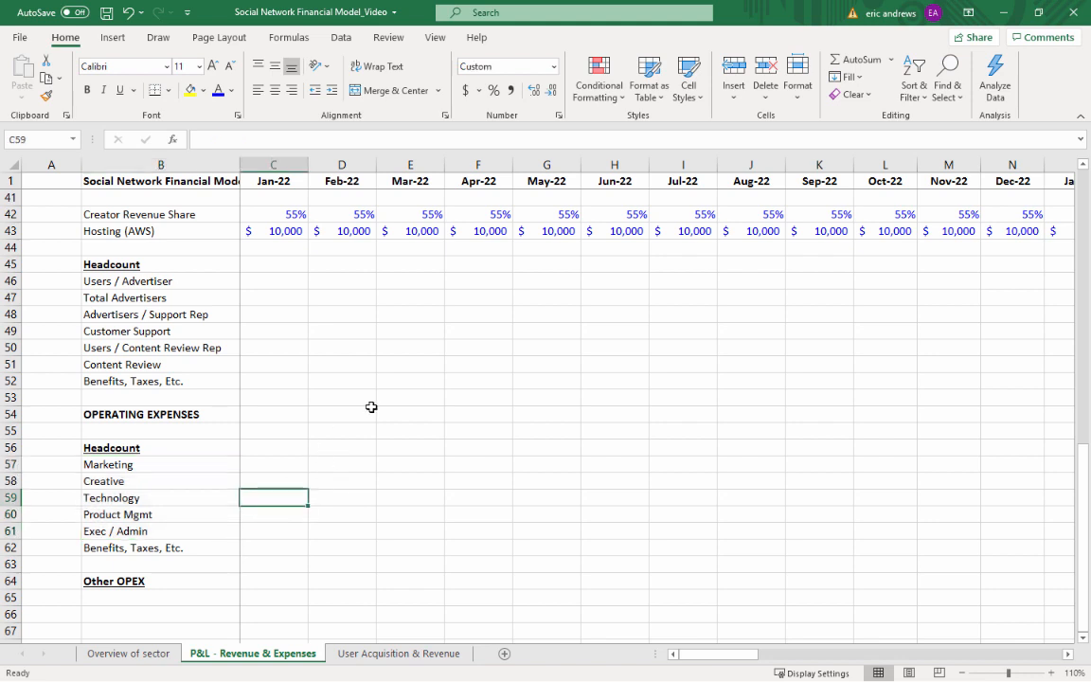
{"action": "key", "text": "alt+Tab"}
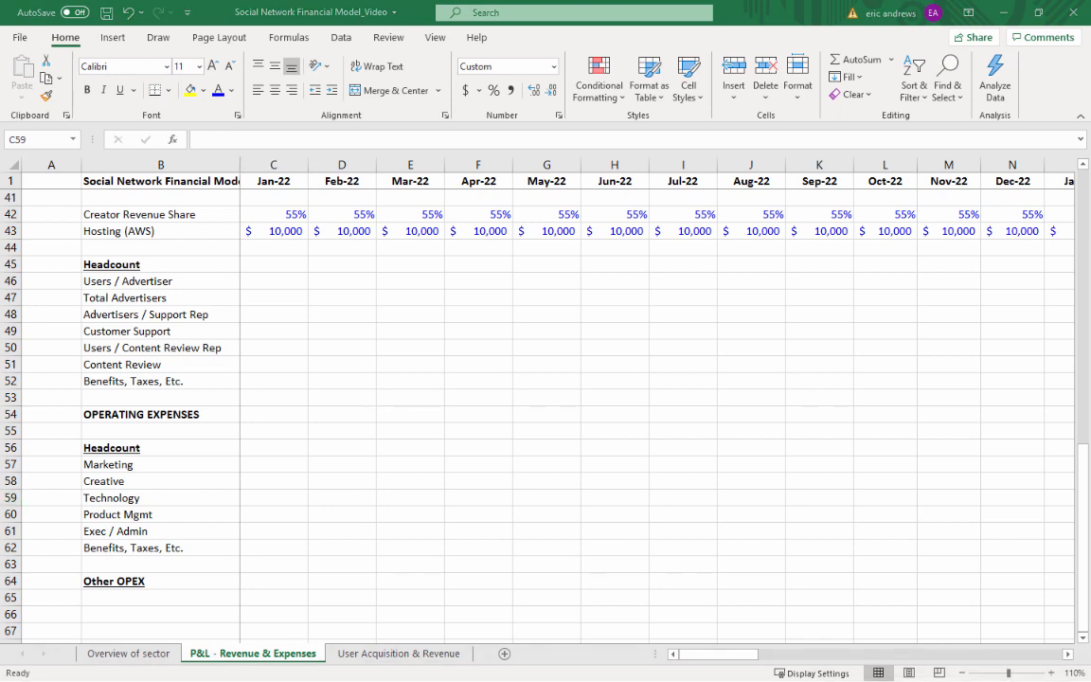
{"action": "left_click", "coordinate": [265, 499]}
{"action": "type", "text": "20"}
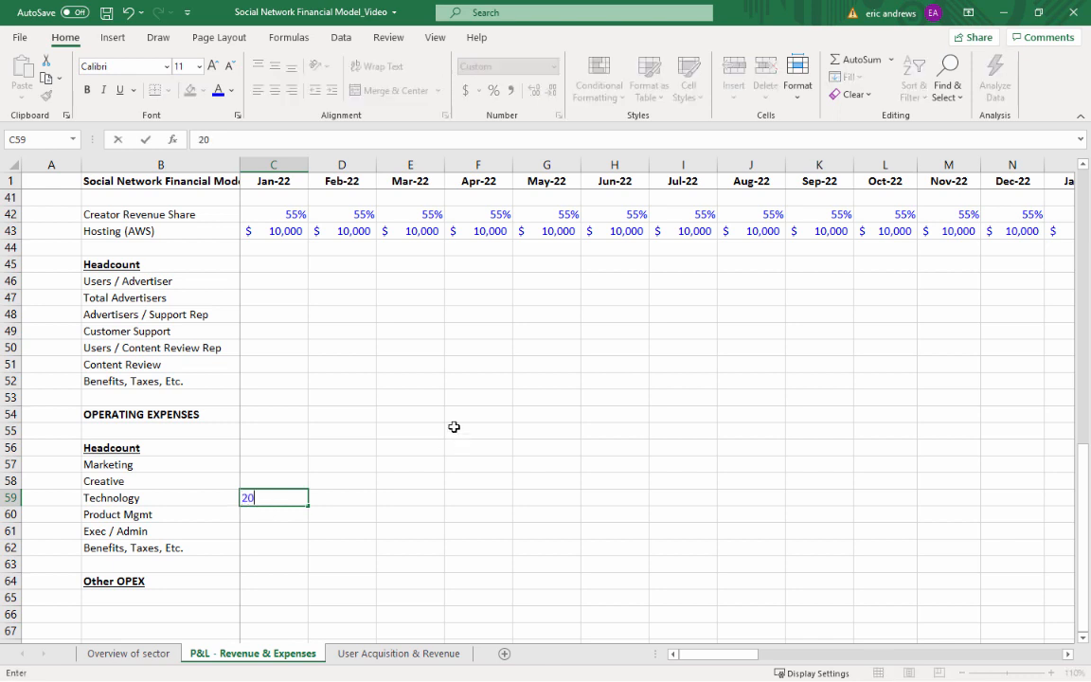
{"action": "key", "text": "ctrl+Return"}
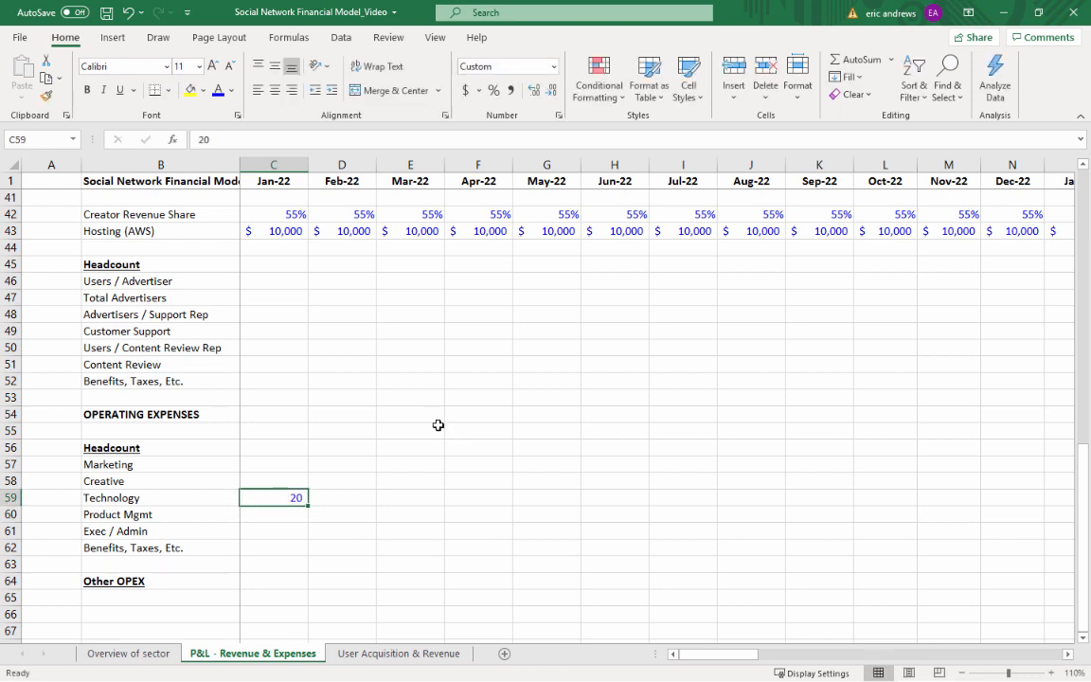
{"action": "key", "text": "Up"}
{"action": "type", "text": "5"}
{"action": "key", "text": "Up"}
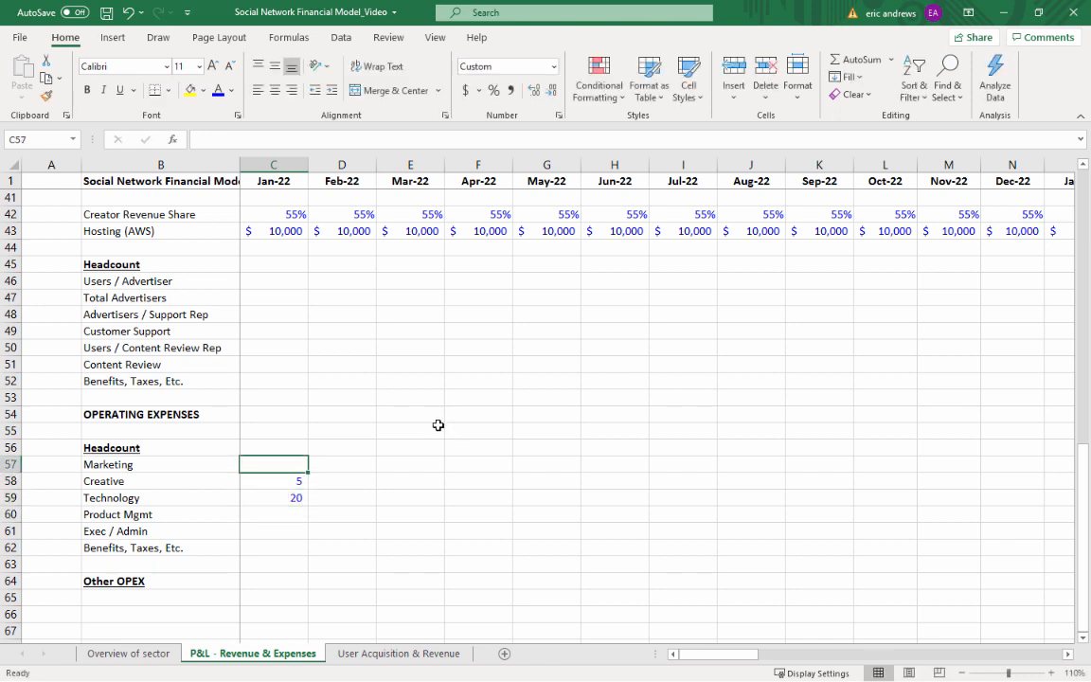
{"action": "type", "text": "1"}
{"action": "key", "text": "Down"}
{"action": "key", "text": "Down"}
{"action": "key", "text": "Down"}
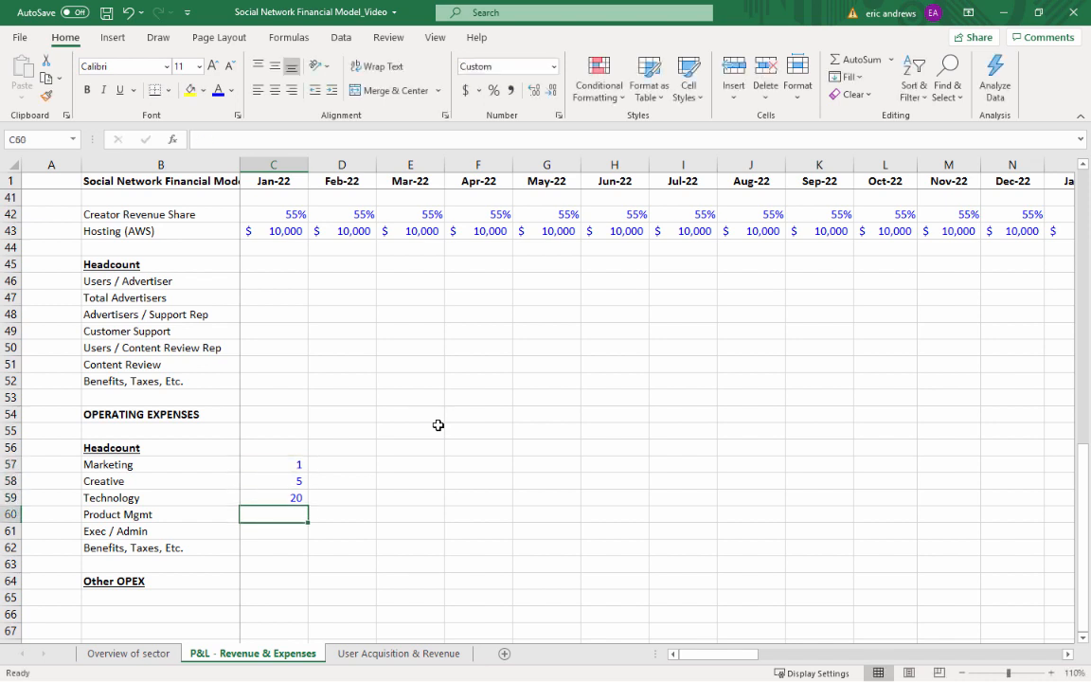
Enter Jan-22 headcounts of 5 for Product Mgmt in C60 and 3 for Exec / Admin in C61
{"action": "type", "text": "5"}
{"action": "key", "text": "Down"}
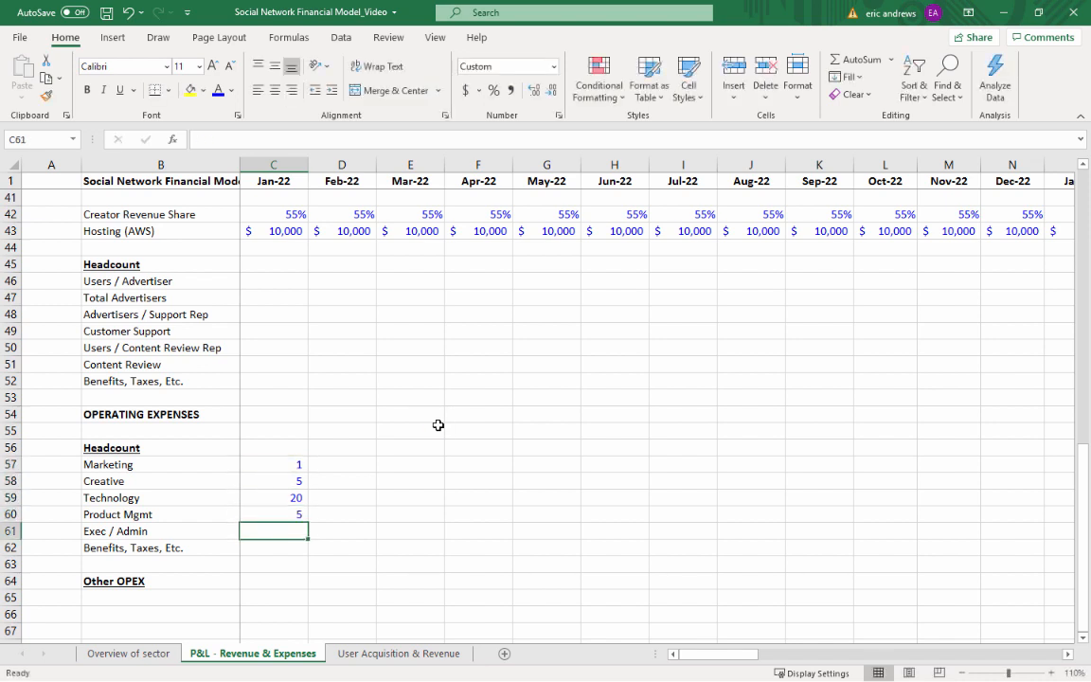
{"action": "type", "text": "3"}
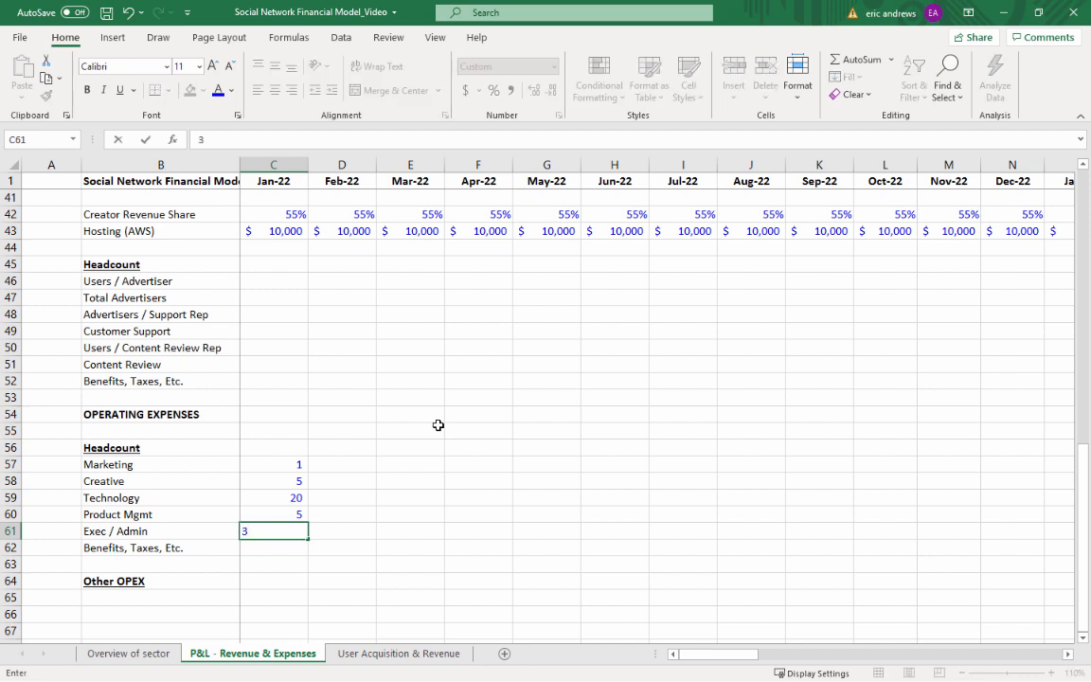
{"action": "key", "text": "ctrl+Return"}
Set the Jan-22 operating Benefits, Taxes, Etc. rate in C62 to 25%, formatted as a percentage
{"action": "key", "text": "Down"}
{"action": "type", "text": "20"}
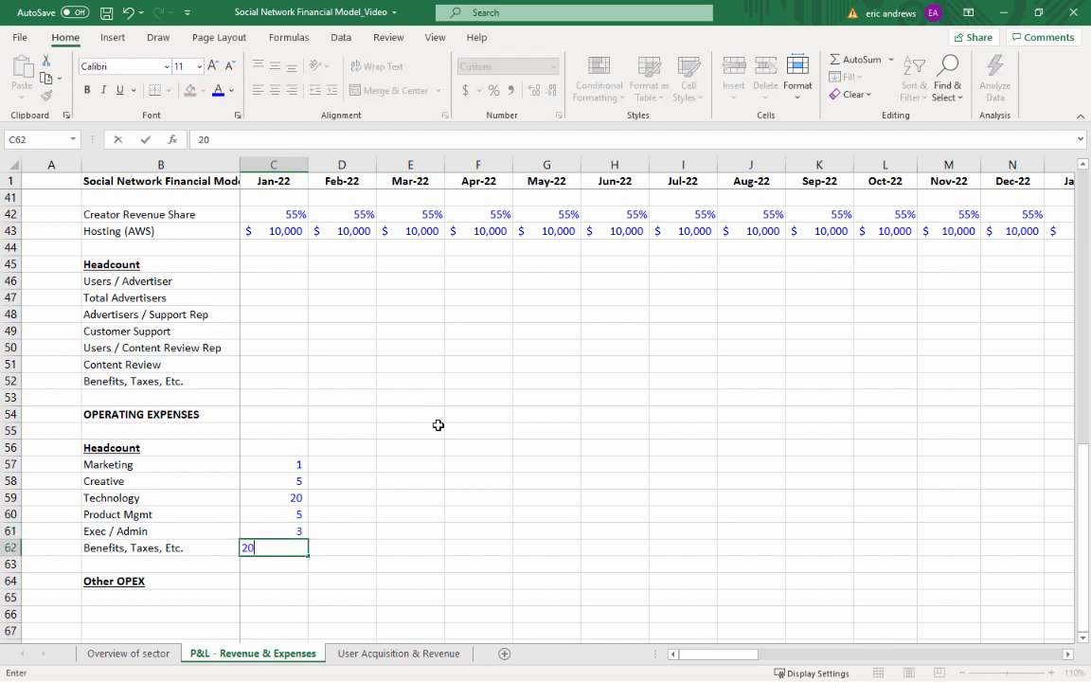
{"action": "type", "text": "%"}
{"action": "key", "text": "Return"}
{"action": "key", "text": "Up"}
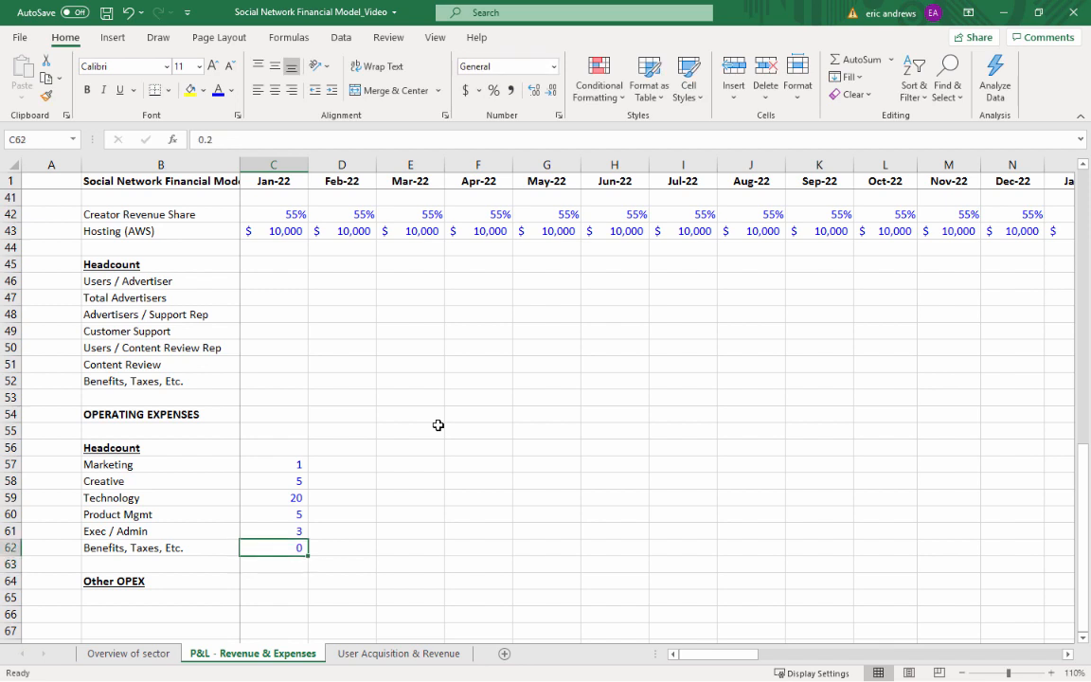
{"action": "left_click", "coordinate": [493, 90]}
{"action": "type", "text": "25"}
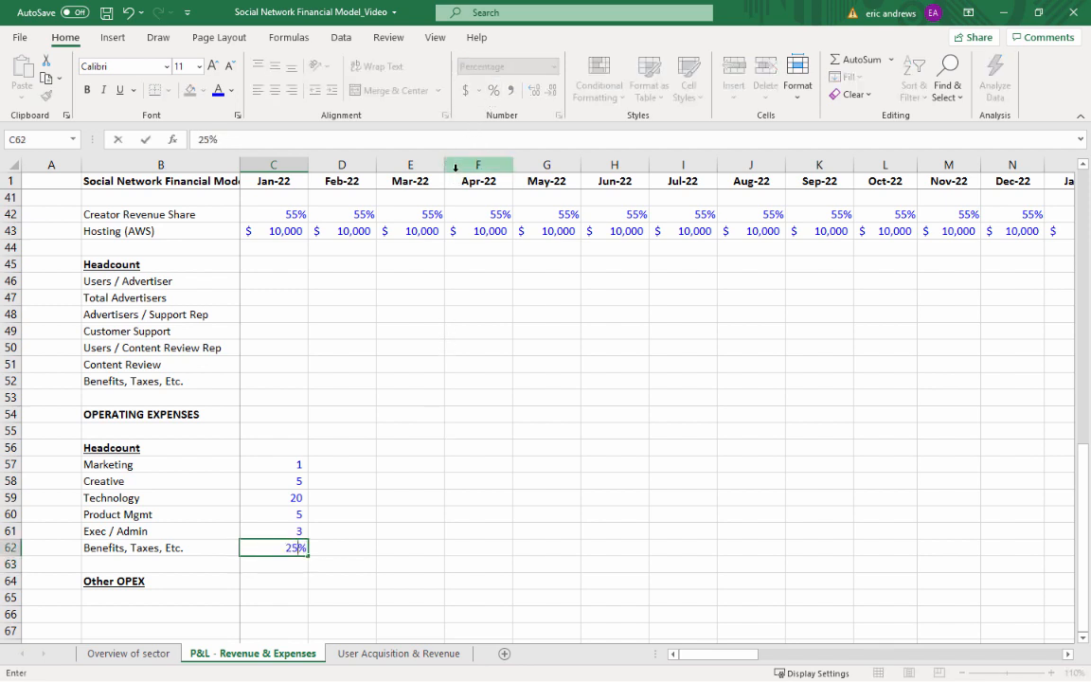
{"action": "key", "text": "Return"}
Copy the Jan-22 operating headcount assumptions in C57:C62 across through Jun-22 in column H
{"action": "key", "text": "Up"}
{"action": "key", "text": "Up"}
{"action": "key", "text": "Up"}
{"action": "key", "text": "Up"}
{"action": "key", "text": "Up"}
{"action": "key", "text": "Up"}
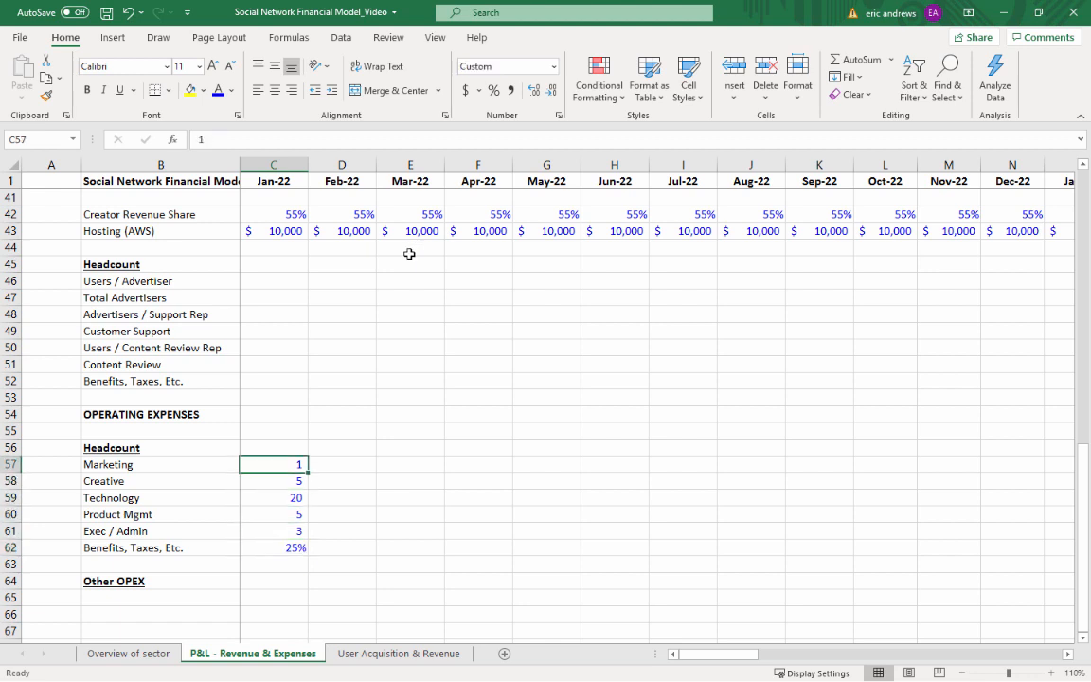
{"action": "key", "text": "shift+Down"}
{"action": "key", "text": "shift+Down"}
{"action": "key", "text": "shift+Down"}
{"action": "key", "text": "shift+Down"}
{"action": "key", "text": "shift+Down"}
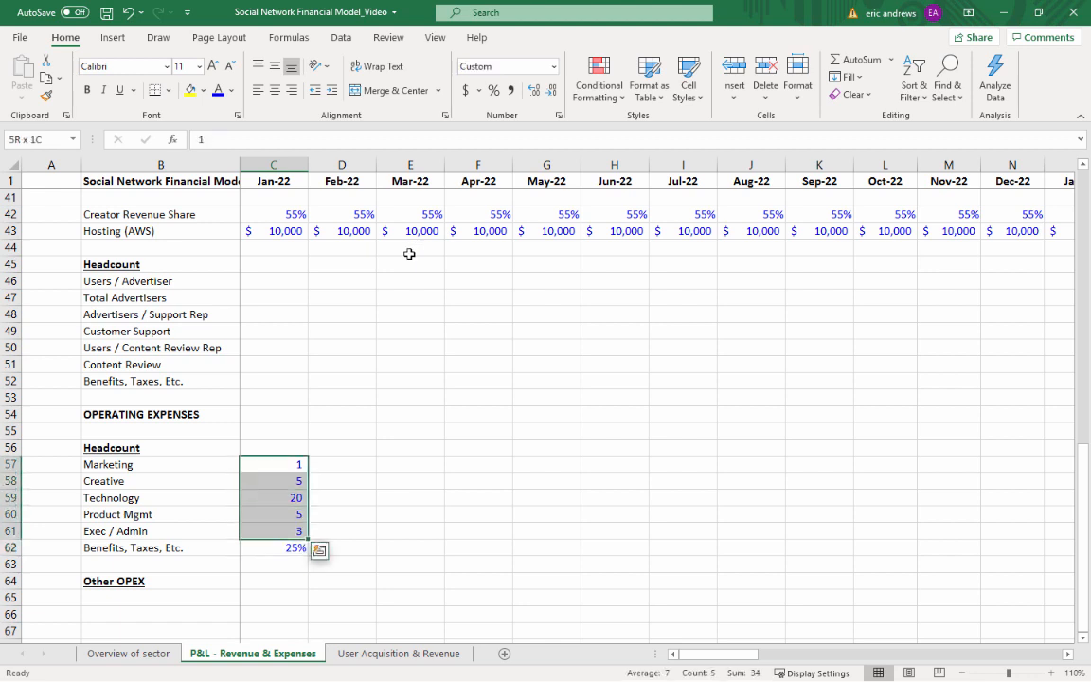
{"action": "key", "text": "ctrl+c"}
{"action": "key", "text": "shift+Right"}
{"action": "key", "text": "shift+Right"}
{"action": "key", "text": "shift+Right"}
{"action": "key", "text": "shift+Right"}
{"action": "key", "text": "shift+Right"}
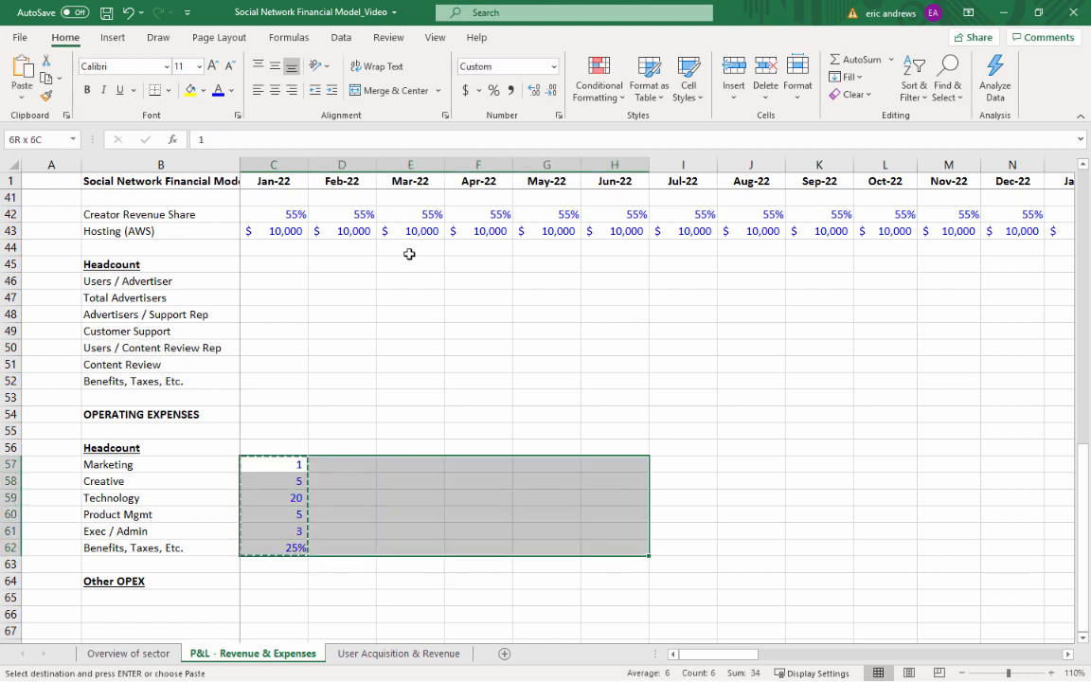
{"action": "key", "text": "ctrl+v"}
{"action": "key", "text": "Escape"}
Copy the Jun-22 operating headcount assumptions in H57:H62 into the Jul-22 column, starting at I57
{"action": "key", "text": "Right"}
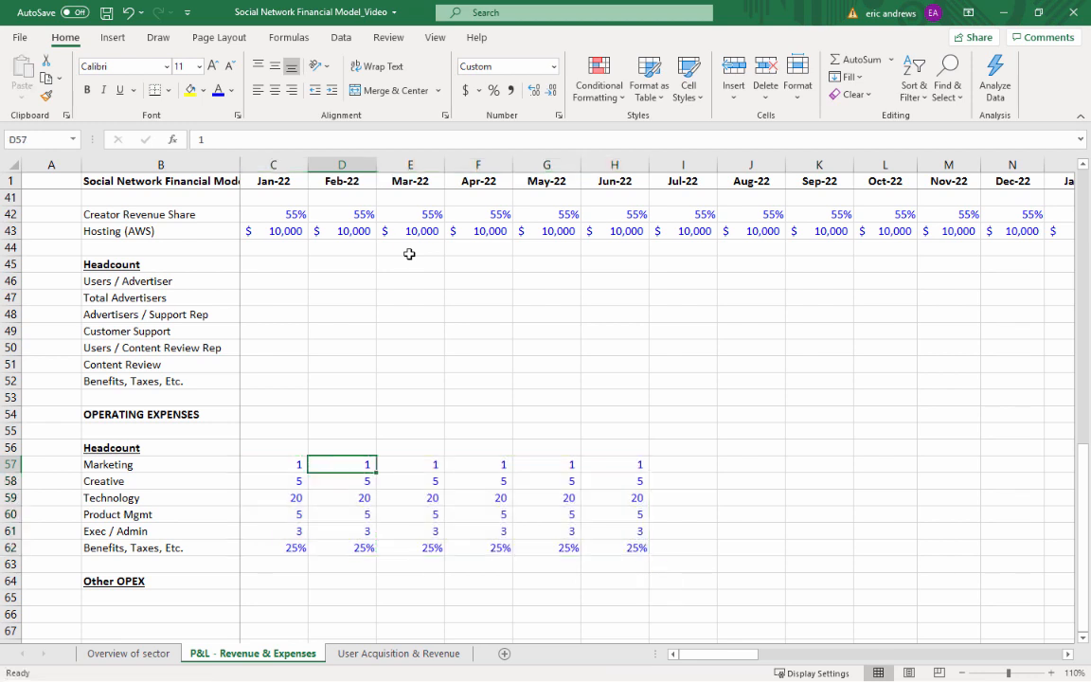
{"action": "key", "text": "Right"}
{"action": "key", "text": "Right"}
{"action": "key", "text": "Right"}
{"action": "key", "text": "Right"}
{"action": "key", "text": "shift+Down"}
{"action": "key", "text": "shift+Down"}
{"action": "key", "text": "shift+Down"}
{"action": "key", "text": "shift+Down"}
{"action": "key", "text": "shift+Down"}
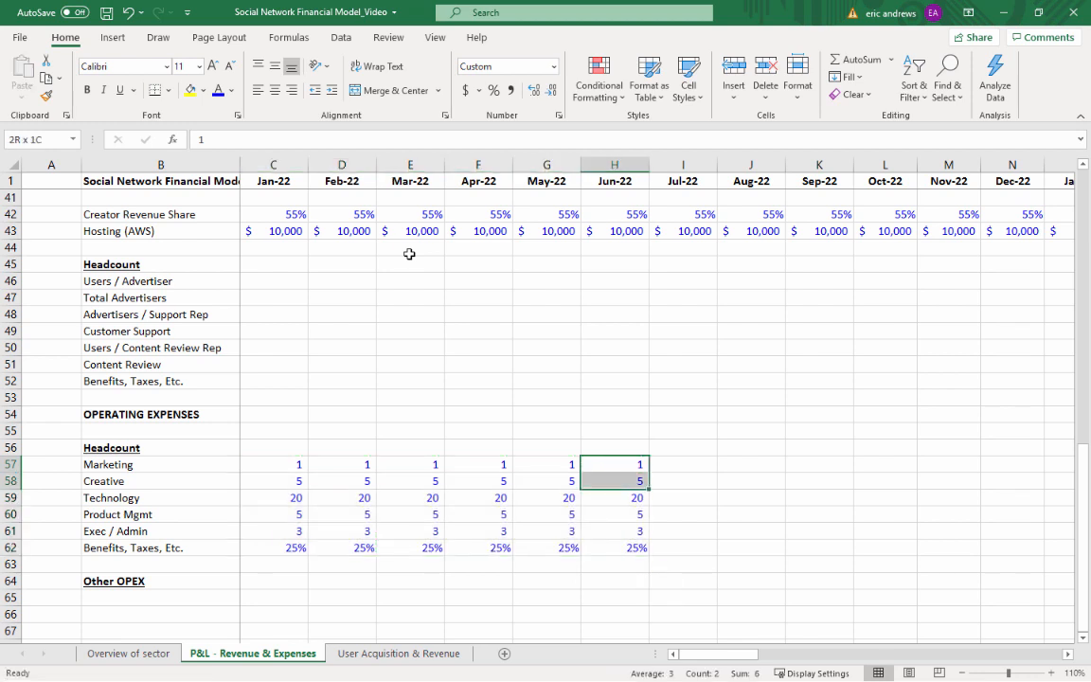
{"action": "key", "text": "ctrl+c"}
{"action": "key", "text": "Right"}
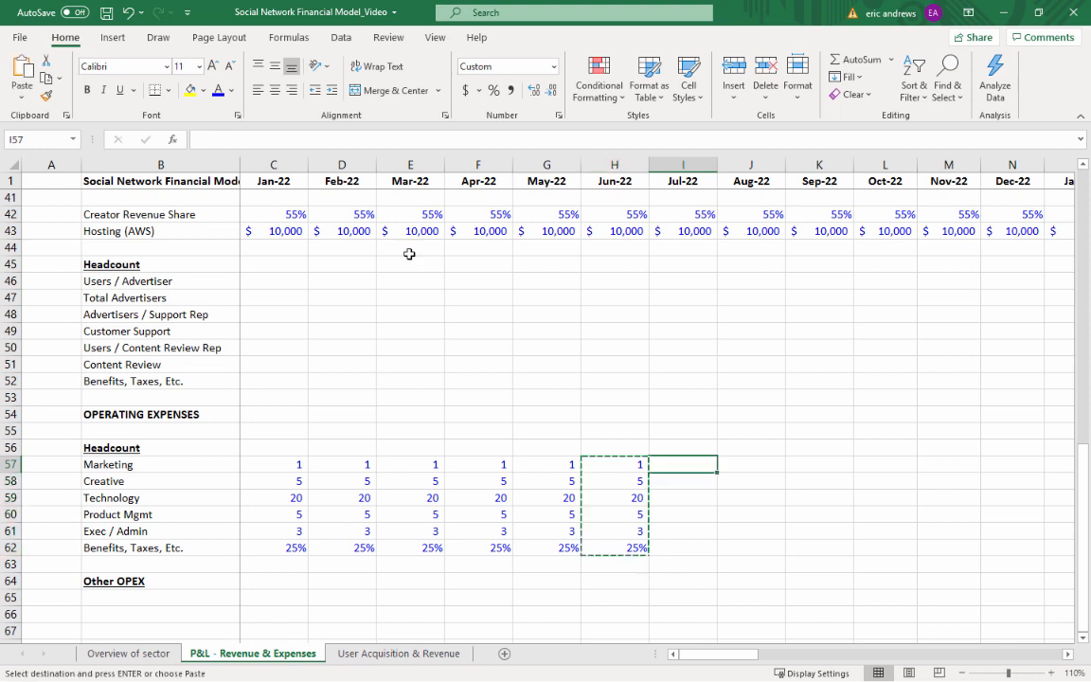
{"action": "key", "text": "ctrl+v"}
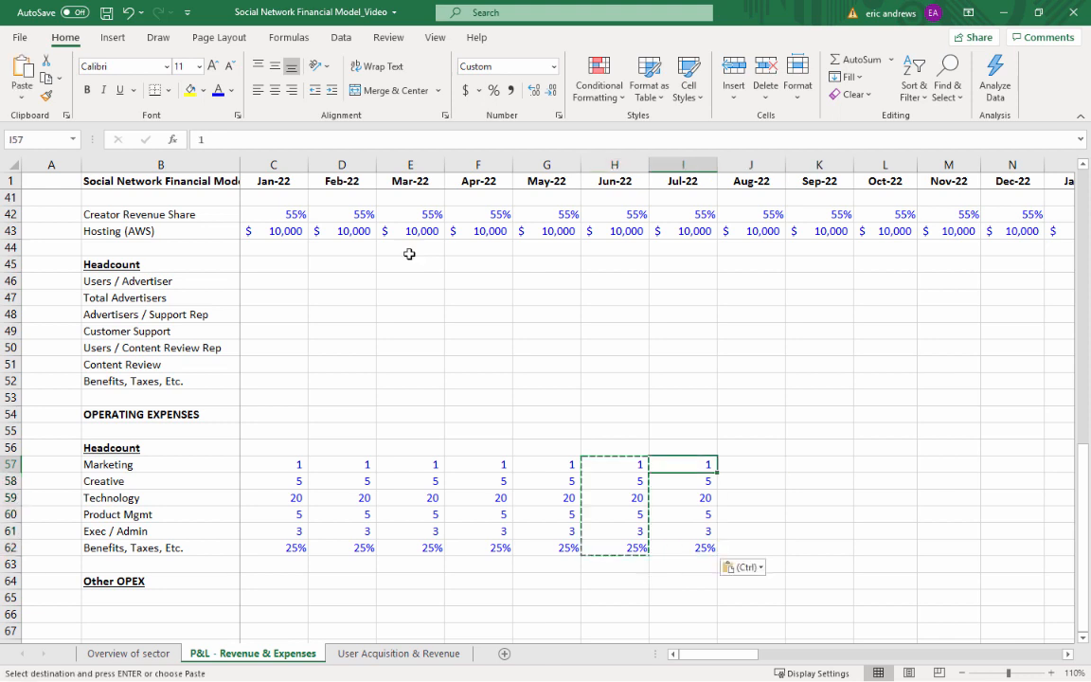
Set the Jul-22 headcounts to 5 for Marketing, 10 for Creative, 40 for Technology, 15 for Product Mgmt and 5 for Exec / Admin
{"action": "type", "text": "5"}
{"action": "key", "text": "Return"}
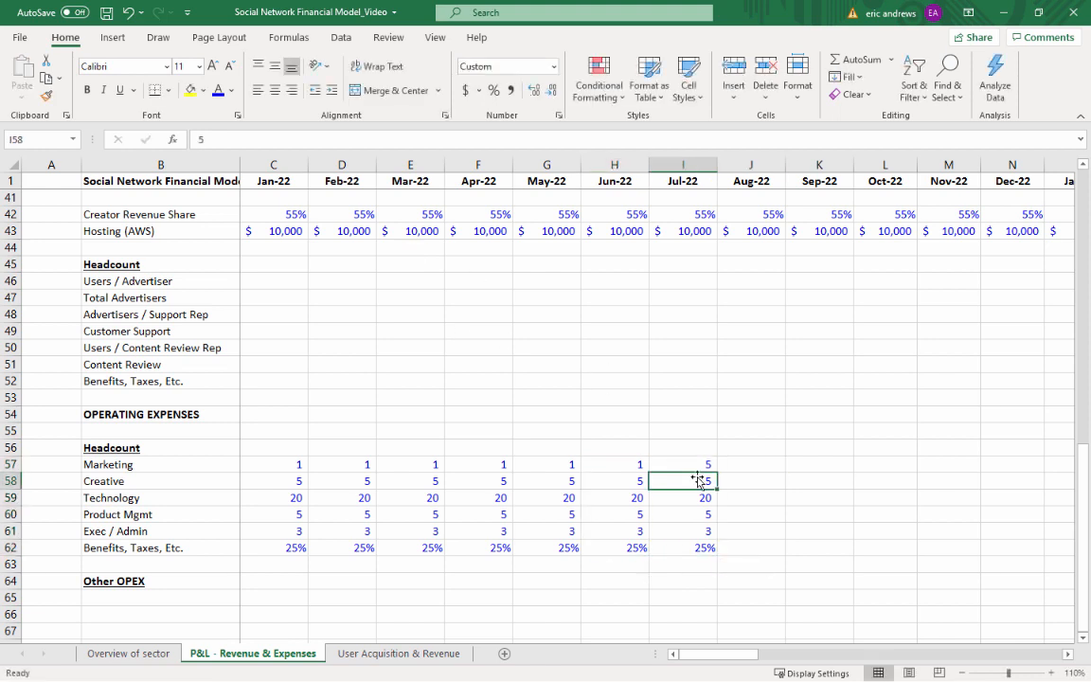
{"action": "type", "text": "10"}
{"action": "key", "text": "Return"}
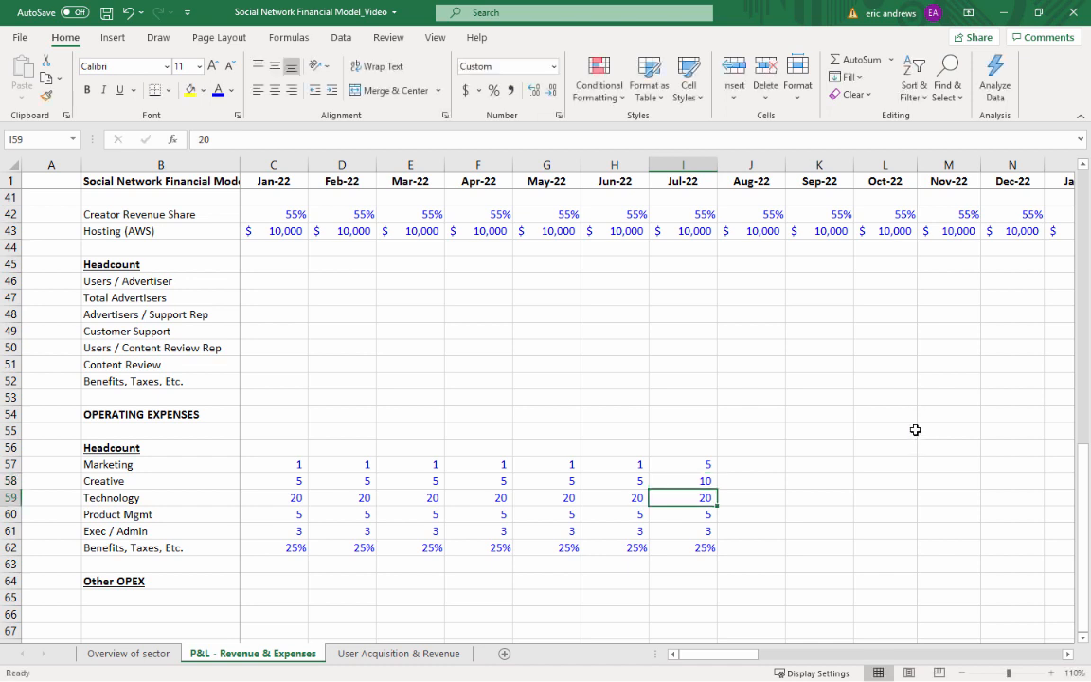
{"action": "type", "text": "40"}
{"action": "key", "text": "Return"}
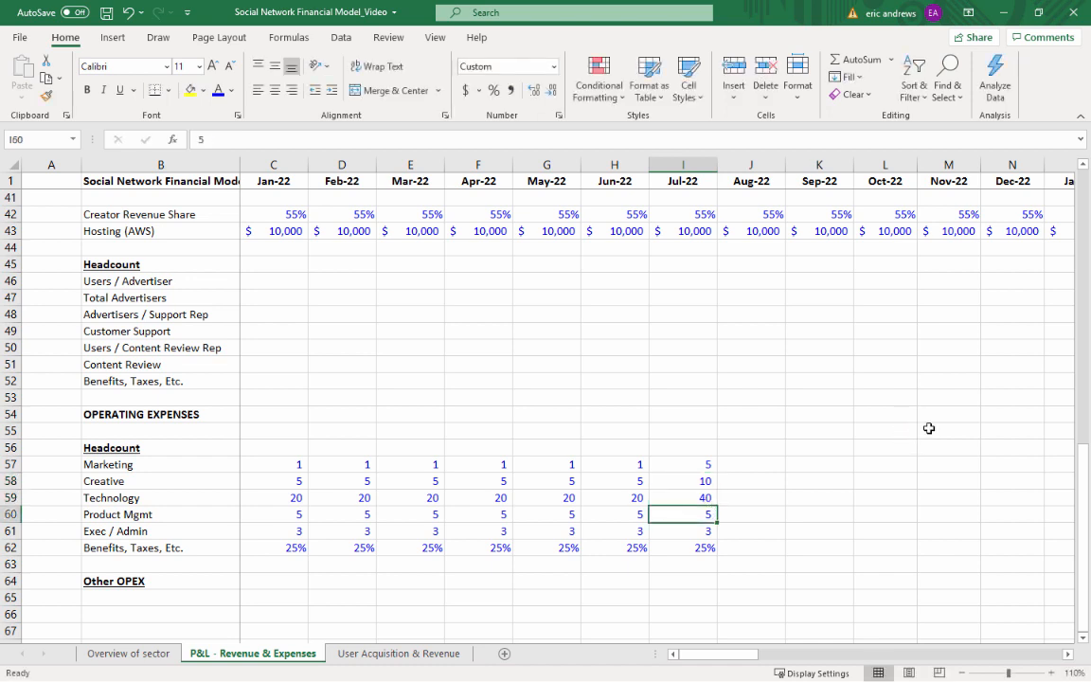
{"action": "type", "text": "15"}
{"action": "key", "text": "Return"}
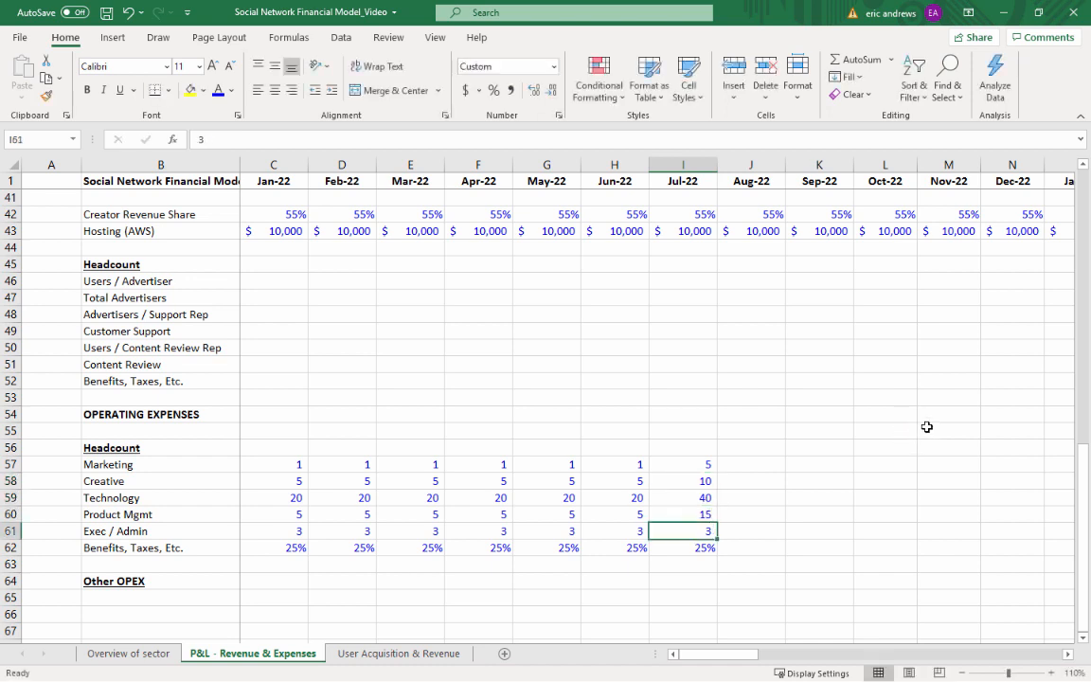
{"action": "type", "text": "5"}
{"action": "key", "text": "Return"}
Copy the Jul-22 operating headcount assumptions in I57:I62 across through Dec-22 in column N
{"action": "key", "text": "Up"}
{"action": "key", "text": "Up"}
{"action": "key", "text": "Up"}
{"action": "key", "text": "Up"}
{"action": "key", "text": "Up"}
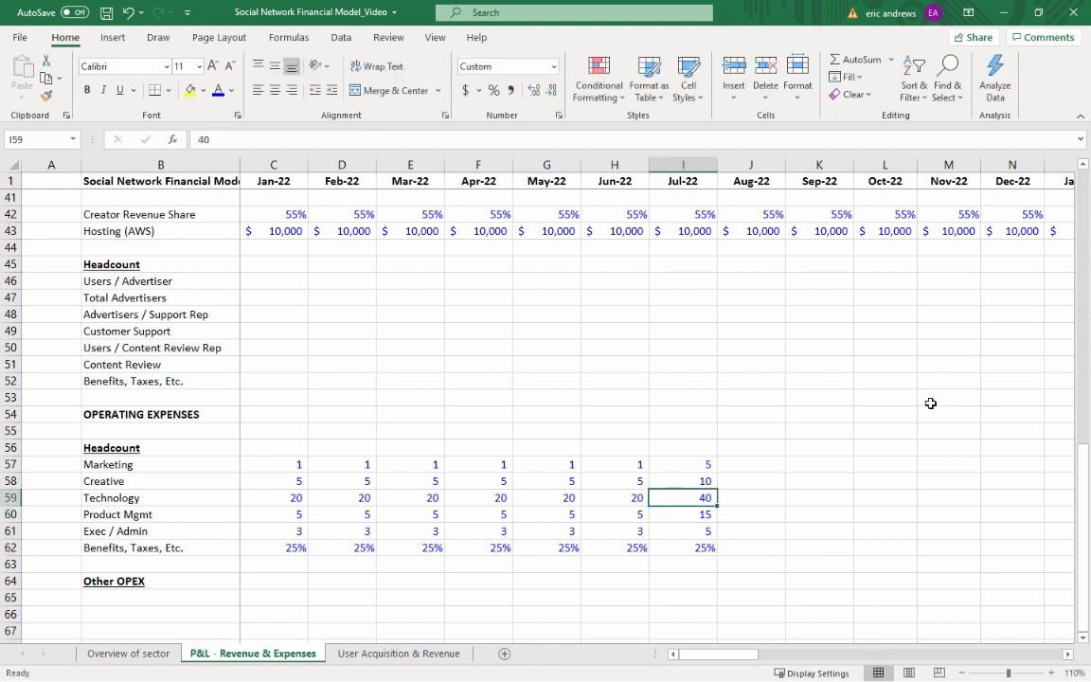
{"action": "key", "text": "shift+Down"}
{"action": "key", "text": "shift+Down"}
{"action": "key", "text": "shift+Down"}
{"action": "key", "text": "shift+Down"}
{"action": "key", "text": "shift+Down"}
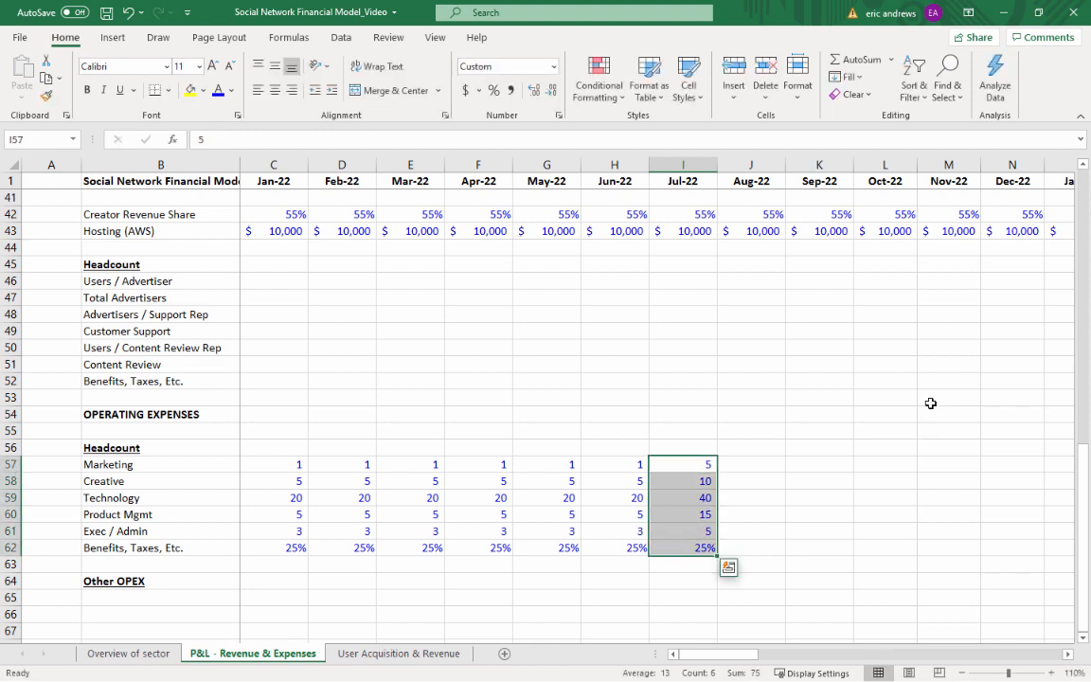
{"action": "key", "text": "ctrl+c"}
{"action": "key", "text": "shift+Right"}
{"action": "key", "text": "shift+Right"}
{"action": "key", "text": "shift+Right"}
{"action": "key", "text": "shift+Right"}
{"action": "key", "text": "shift+Right"}
{"action": "key", "text": "shift+Right"}
{"action": "key", "text": "shift+Right"}
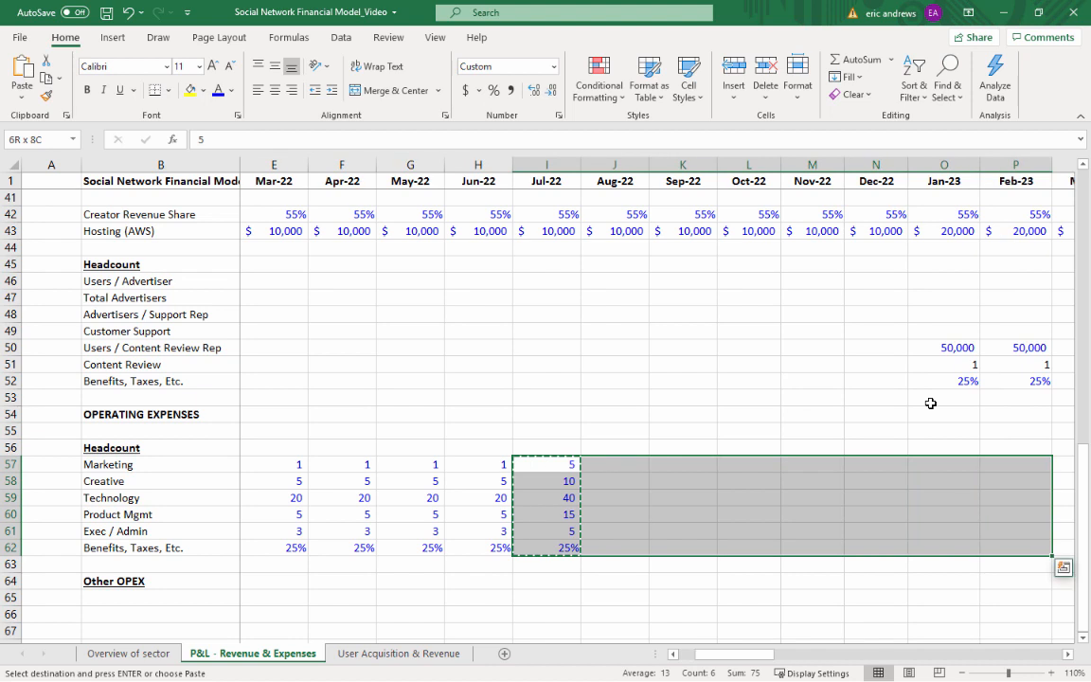
{"action": "key", "text": "shift+Left"}
{"action": "key", "text": "shift+Left"}
{"action": "key", "text": "ctrl+v"}
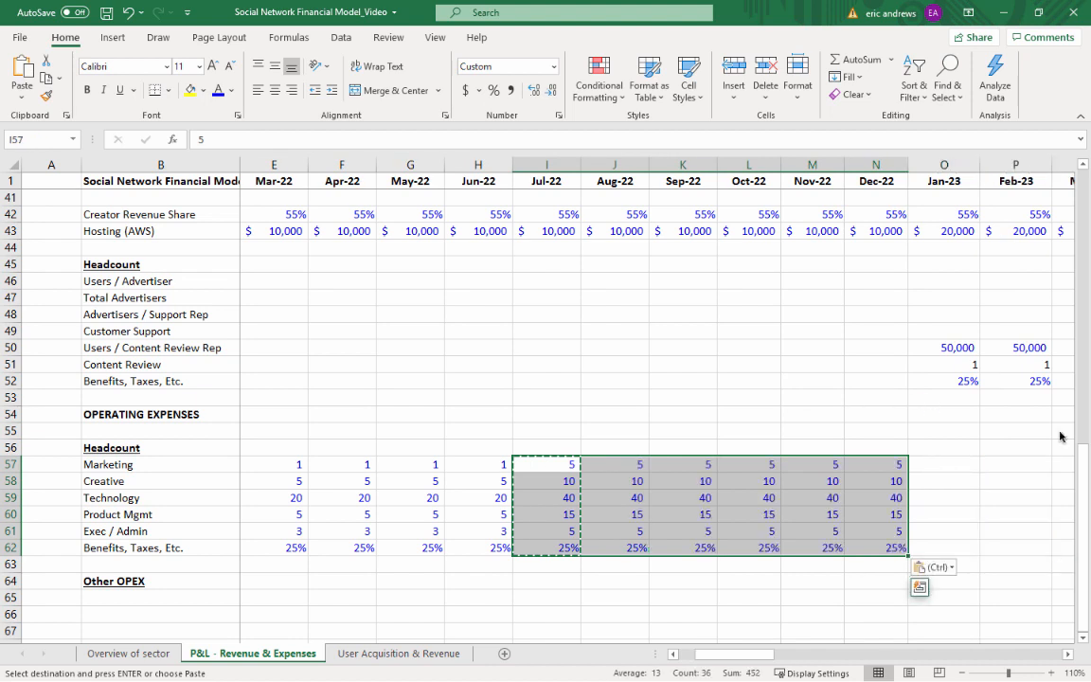
Copy the Dec-22 operating headcount assumptions in N57:N62 into the Jan-23 column, starting at O57
{"action": "left_click", "coordinate": [892, 467]}
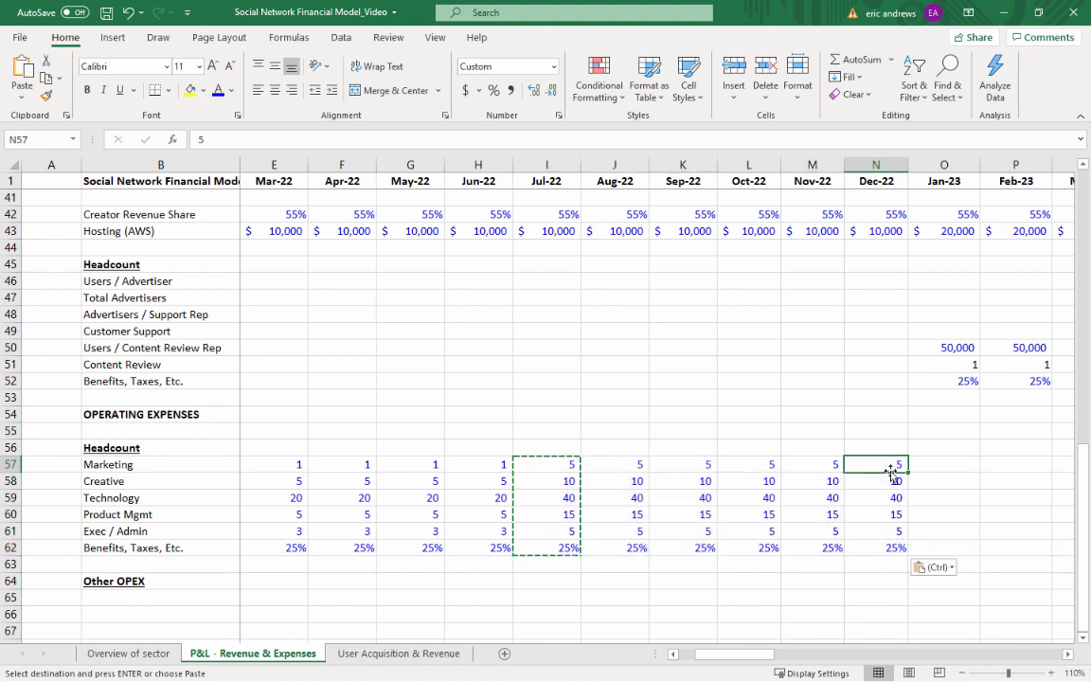
{"action": "key", "text": "shift+Down"}
{"action": "key", "text": "shift+Down"}
{"action": "key", "text": "shift+Down"}
{"action": "key", "text": "shift+Down"}
{"action": "key", "text": "shift+Down"}
{"action": "key", "text": "ctrl+c"}
{"action": "key", "text": "Right"}
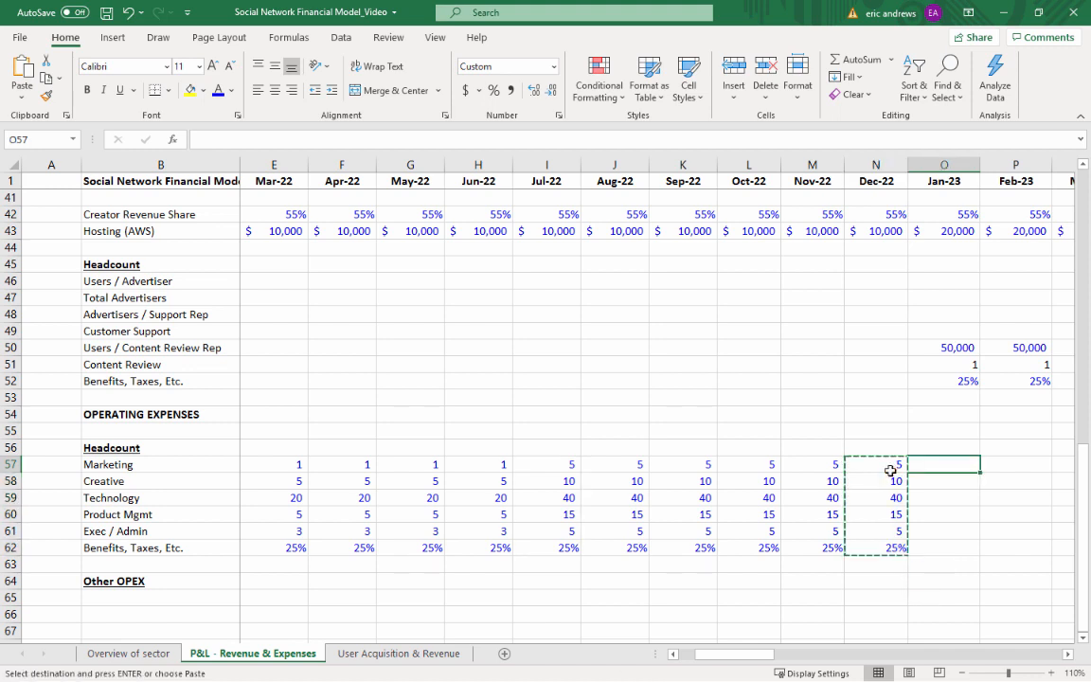
{"action": "key", "text": "ctrl+v"}
{"action": "key", "text": "Down"}
{"action": "key", "text": "Up"}
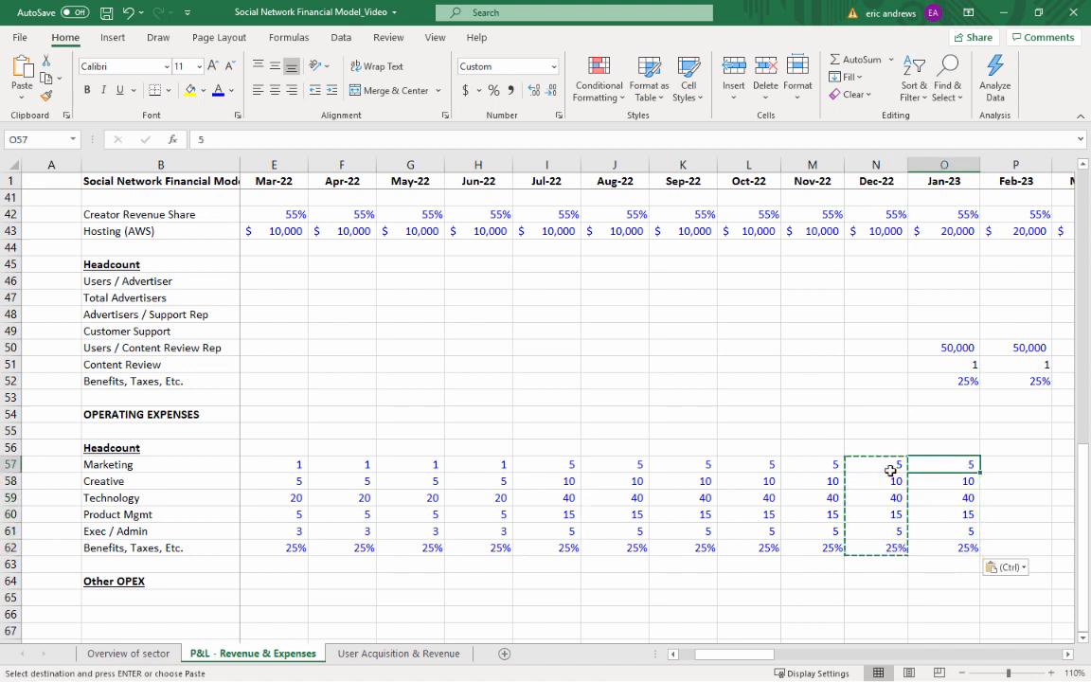
Set the Jan-23 headcounts to 20 for Marketing, 15 for Creative, 60 for Technology, 25 for Product Mgmt and 10 for Exec / Admin
{"action": "type", "text": "20"}
{"action": "key", "text": "Return"}
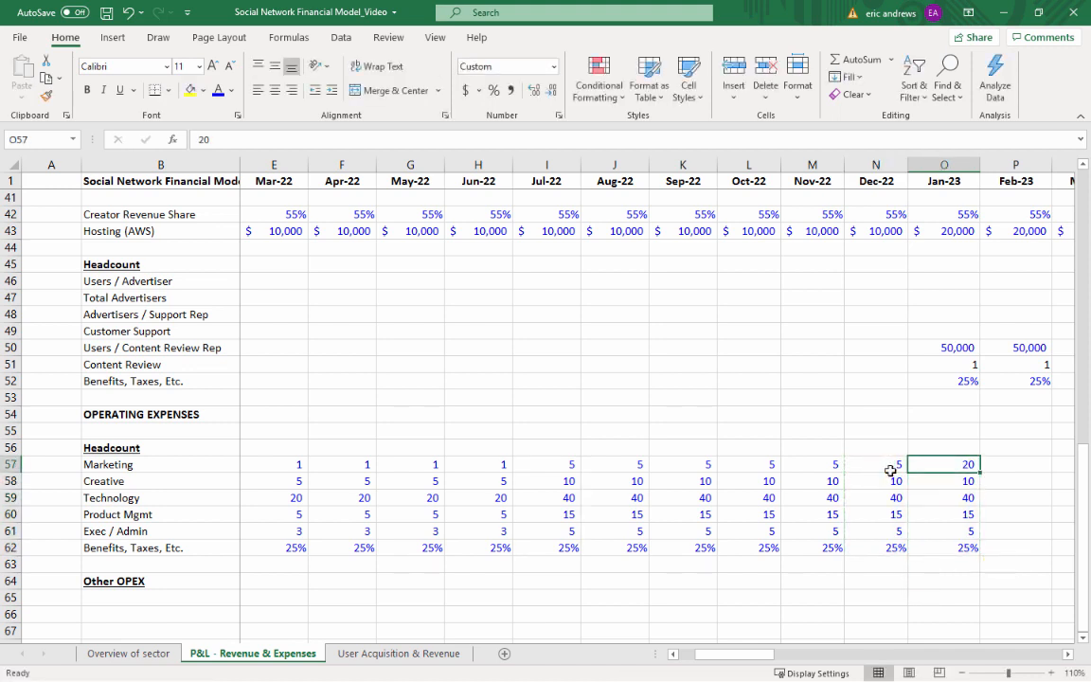
{"action": "type", "text": "15"}
{"action": "key", "text": "Return"}
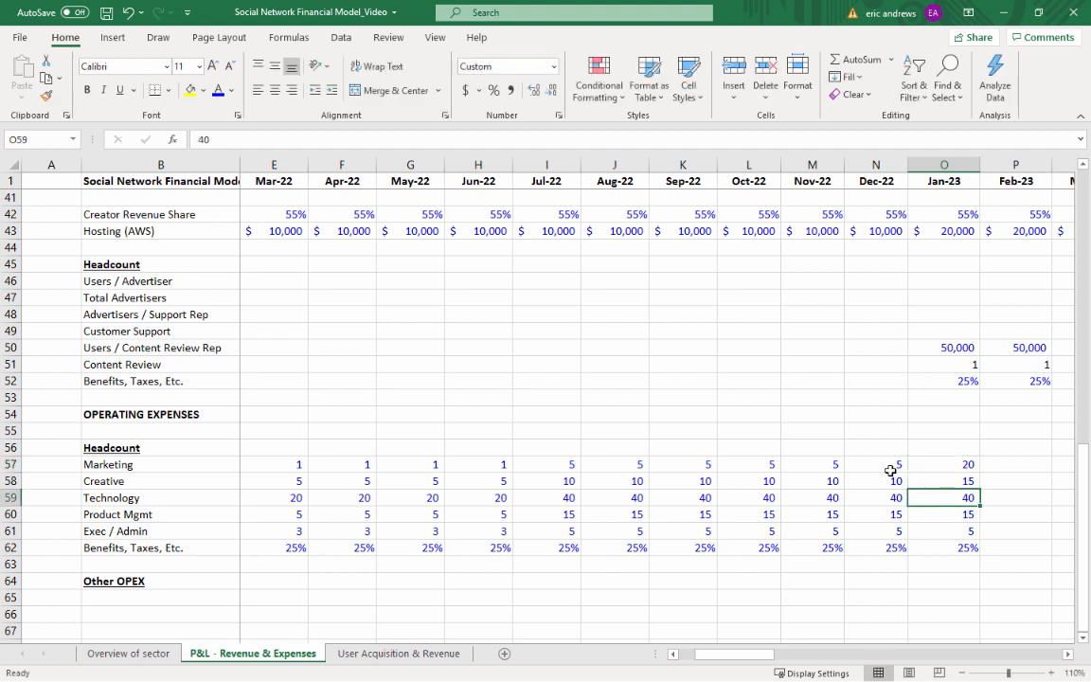
{"action": "type", "text": "60"}
{"action": "key", "text": "Return"}
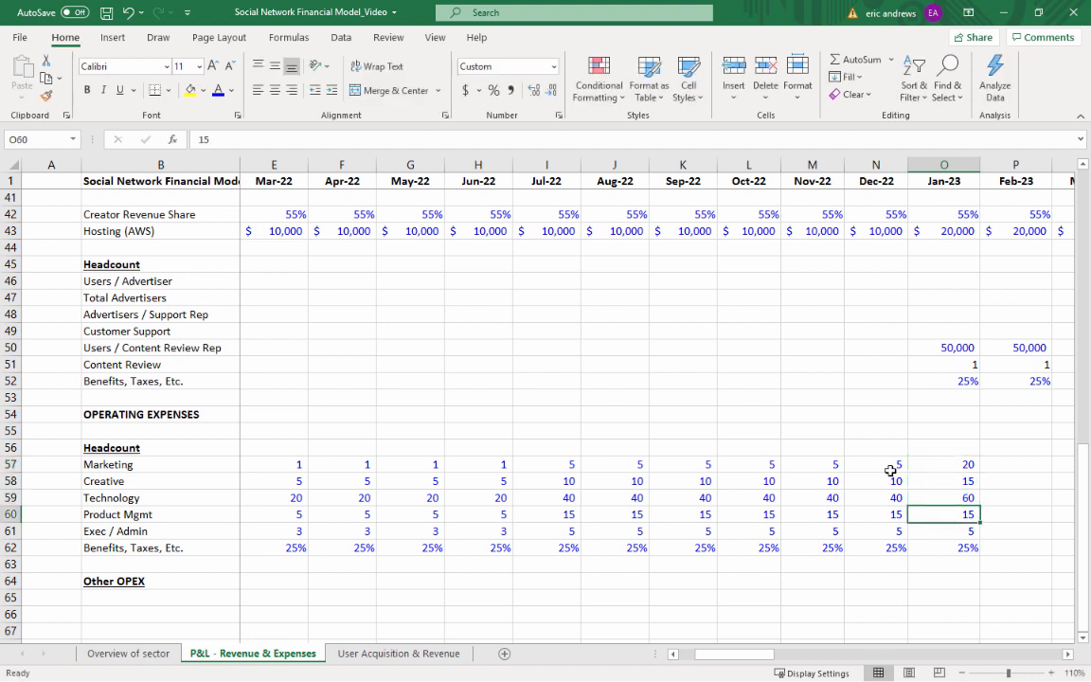
{"action": "type", "text": "25"}
{"action": "key", "text": "Return"}
{"action": "type", "text": "10"}
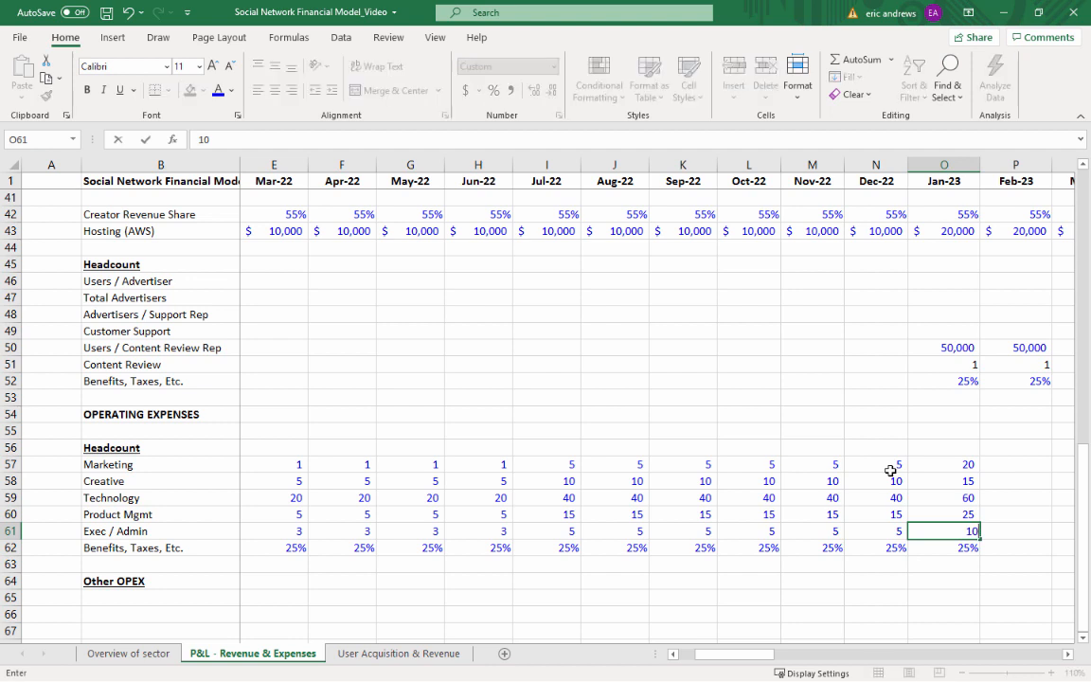
{"action": "key", "text": "Return"}
Copy the Jan-23 operating headcount assumptions in O57:O62 across through Dec-23 in column Z
{"action": "key", "text": "Up"}
{"action": "key", "text": "Up"}
{"action": "key", "text": "Up"}
{"action": "key", "text": "Up"}
{"action": "key", "text": "Up"}
{"action": "key", "text": "shift+Down"}
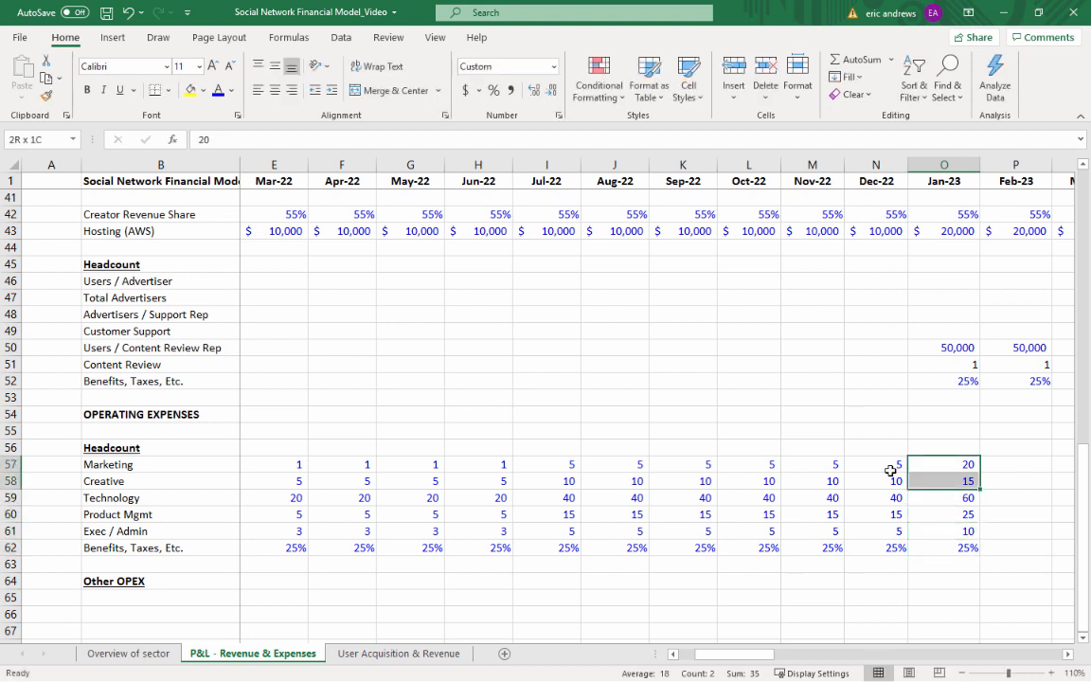
{"action": "key", "text": "shift+Down"}
{"action": "key", "text": "shift+Down"}
{"action": "key", "text": "shift+Down"}
{"action": "key", "text": "shift+Down"}
{"action": "key", "text": "ctrl+c"}
{"action": "key", "text": "shift+Right"}
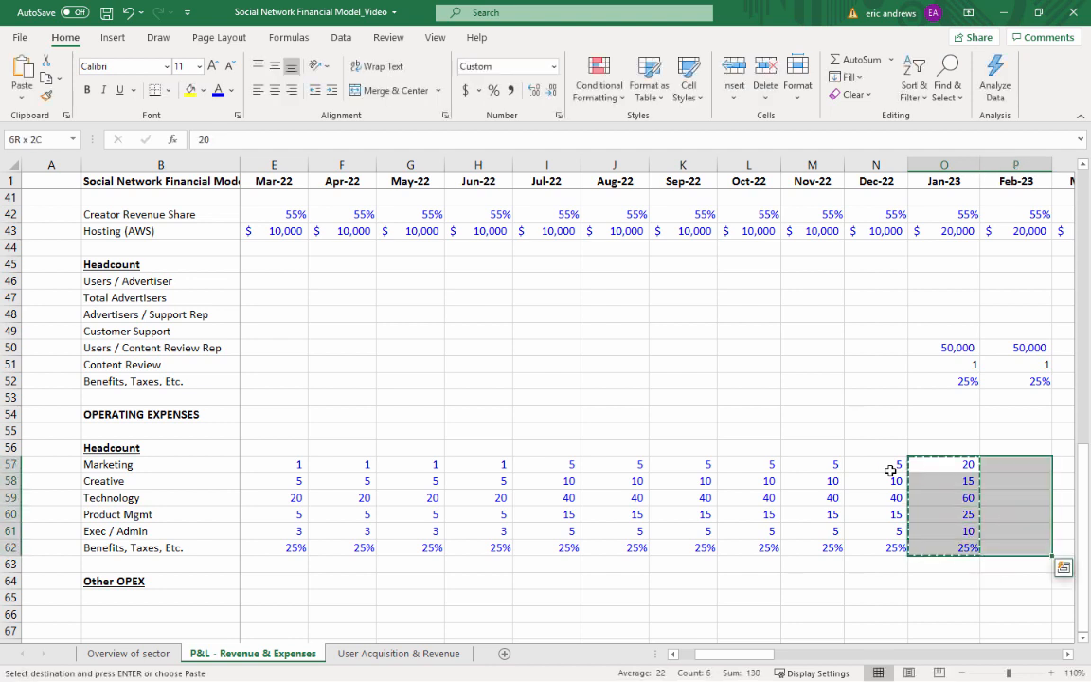
{"action": "key", "text": "shift+Right"}
{"action": "key", "text": "shift+Right"}
{"action": "key", "text": "shift+Right"}
{"action": "key", "text": "shift+Right"}
{"action": "key", "text": "shift+Right"}
{"action": "key", "text": "shift+Right"}
{"action": "key", "text": "shift+Right"}
{"action": "key", "text": "shift+Right"}
{"action": "key", "text": "shift+Right"}
{"action": "key", "text": "shift+Right"}
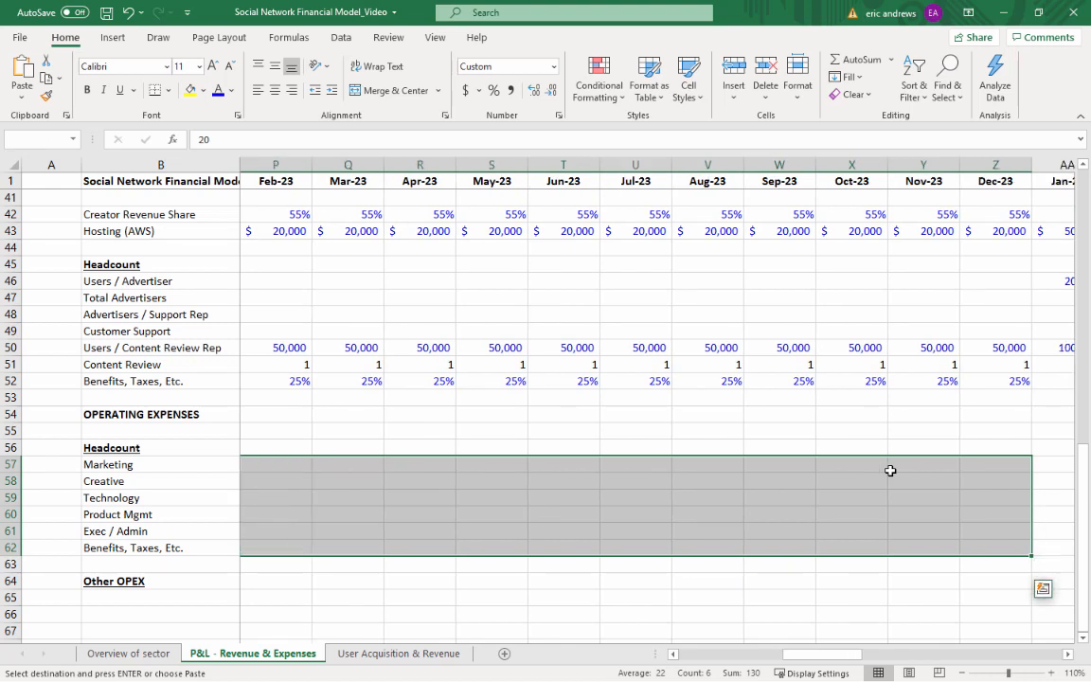
{"action": "key", "text": "ctrl+v"}
Copy the Dec-23 operating headcount assumptions in Z57:Z62 into the Jan-24 column, starting at AA57
{"action": "key", "text": "Right"}
{"action": "key", "text": "Right"}
{"action": "key", "text": "Right"}
{"action": "key", "text": "Right"}
{"action": "key", "text": "Right"}
{"action": "key", "text": "Right"}
{"action": "key", "text": "Right"}
{"action": "key", "text": "Right"}
{"action": "key", "text": "Right"}
{"action": "key", "text": "Right"}
{"action": "key", "text": "Right"}
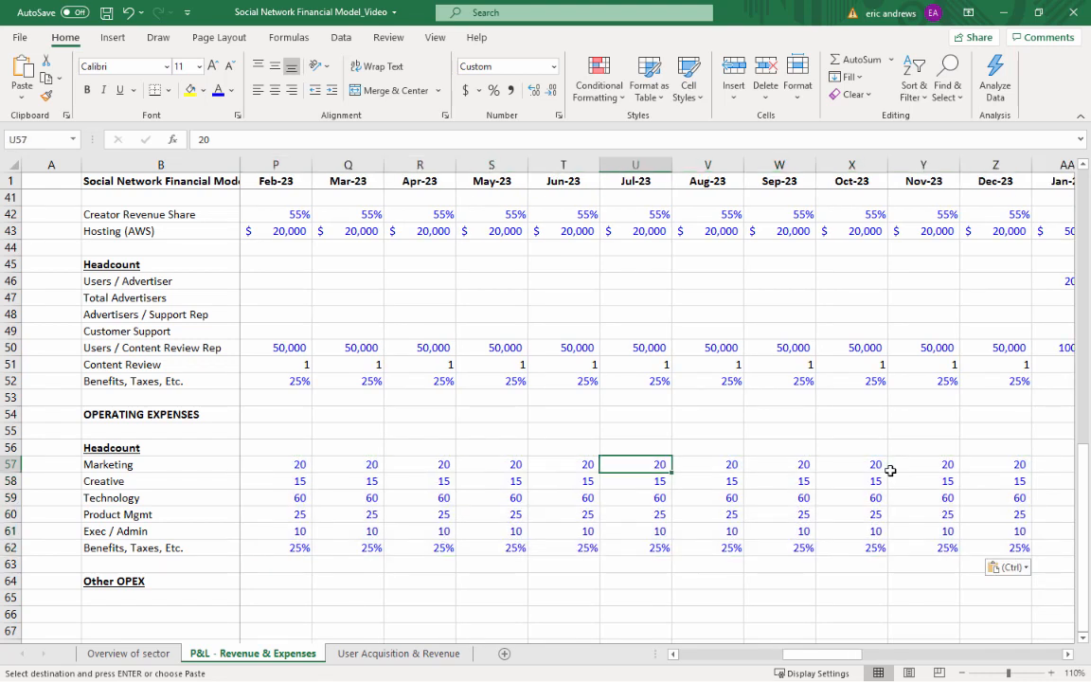
{"action": "key", "text": "Right"}
{"action": "key", "text": "Left"}
{"action": "key", "text": "shift+Down"}
{"action": "key", "text": "shift+Down"}
{"action": "key", "text": "shift+Down"}
{"action": "key", "text": "shift+Down"}
{"action": "key", "text": "shift+Down"}
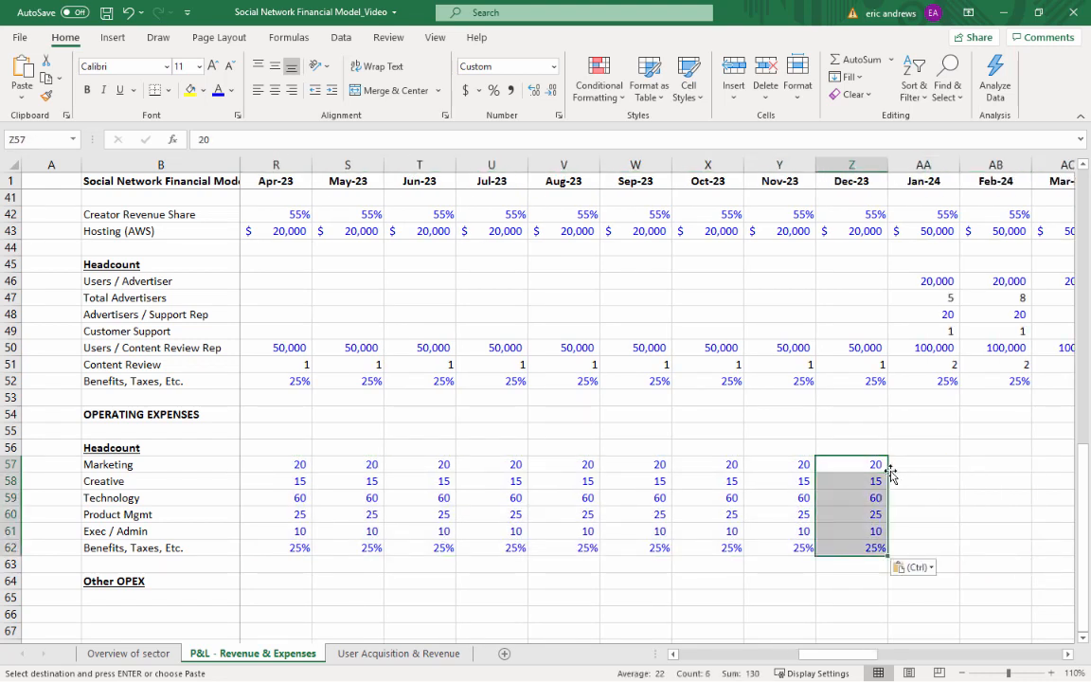
{"action": "key", "text": "ctrl+c"}
{"action": "key", "text": "Right"}
{"action": "key", "text": "ctrl+v"}
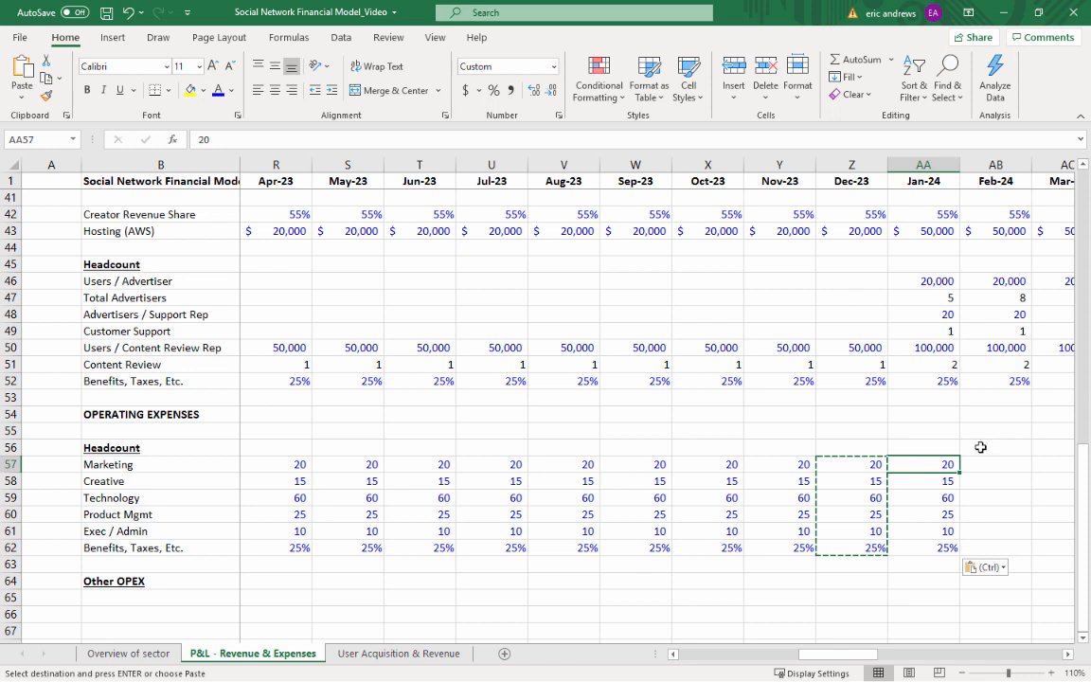
Set the Jan-24 headcounts to 40 for Marketing, 30 for Creative, 100 for Technology, 40 for Product Mgmt and 25 for Exec / Admin
{"action": "type", "text": "40"}
{"action": "key", "text": "Return"}
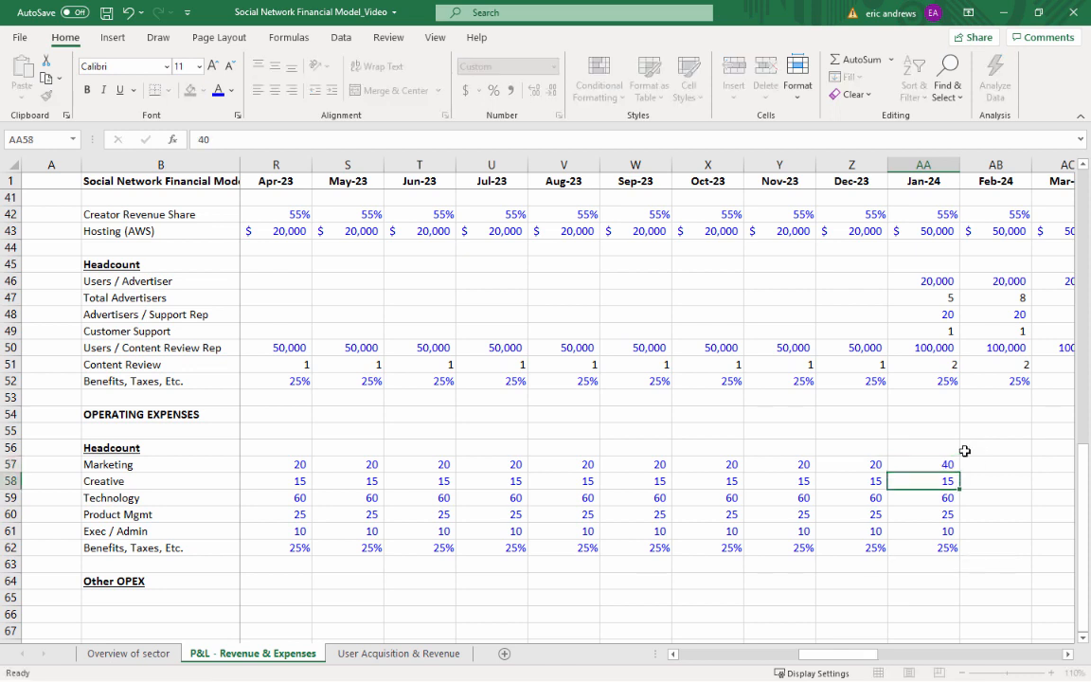
{"action": "type", "text": "30"}
{"action": "key", "text": "Return"}
{"action": "type", "text": "100"}
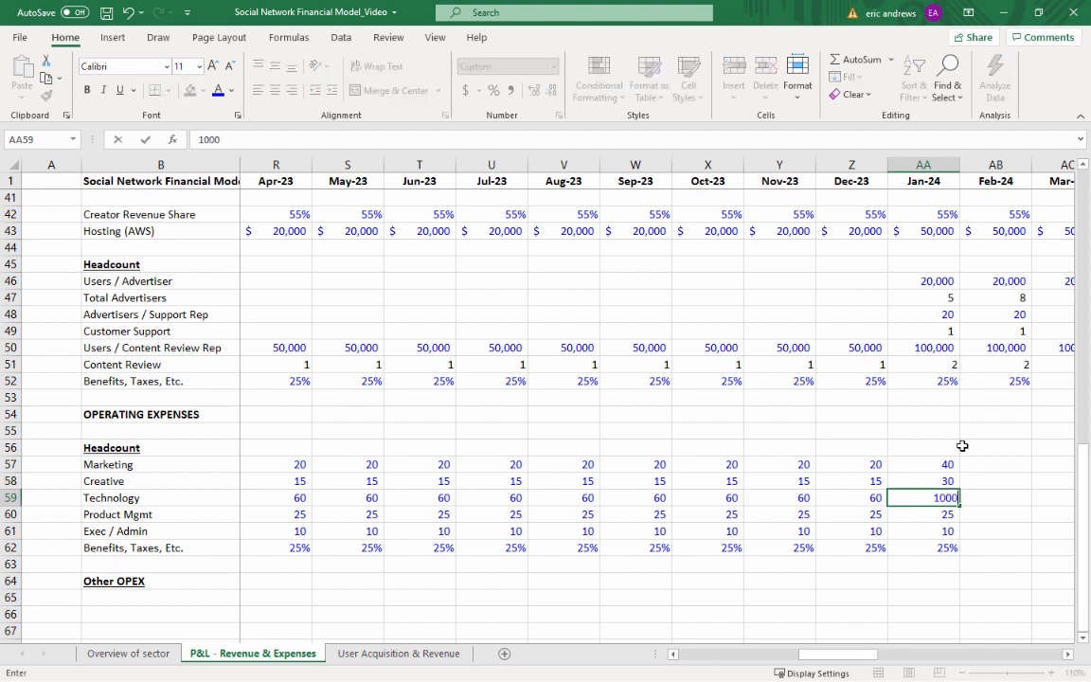
{"action": "key", "text": "Return"}
{"action": "type", "text": "40"}
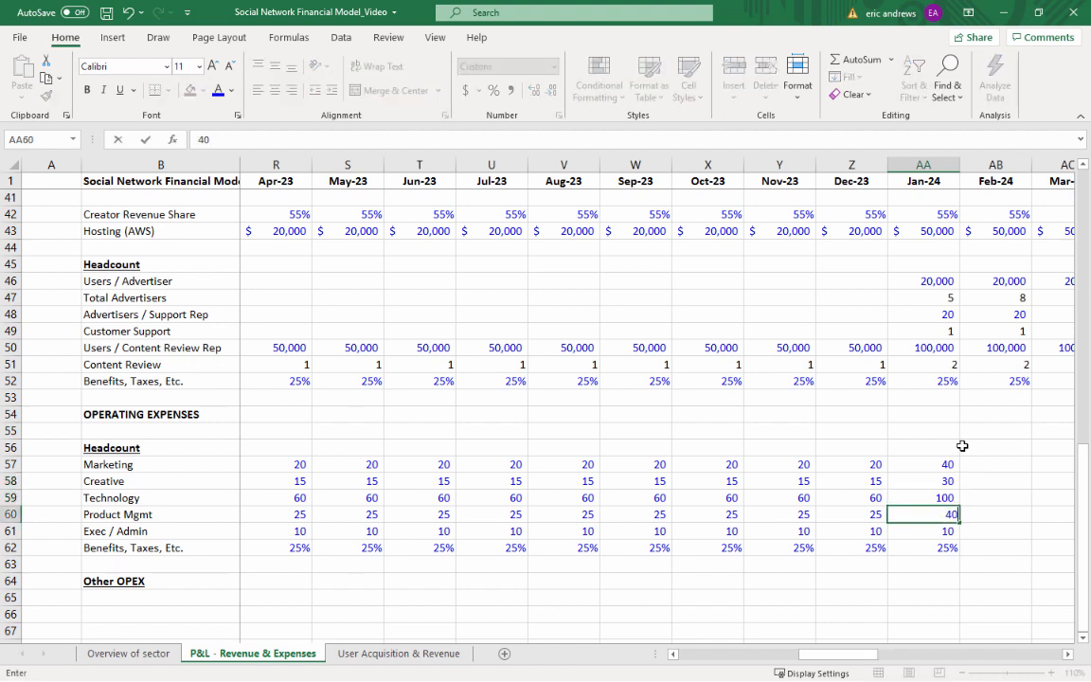
{"action": "key", "text": "Return"}
{"action": "type", "text": "25"}
{"action": "key", "text": "Up"}
{"action": "key", "text": "Up"}
{"action": "key", "text": "Up"}
{"action": "key", "text": "Up"}
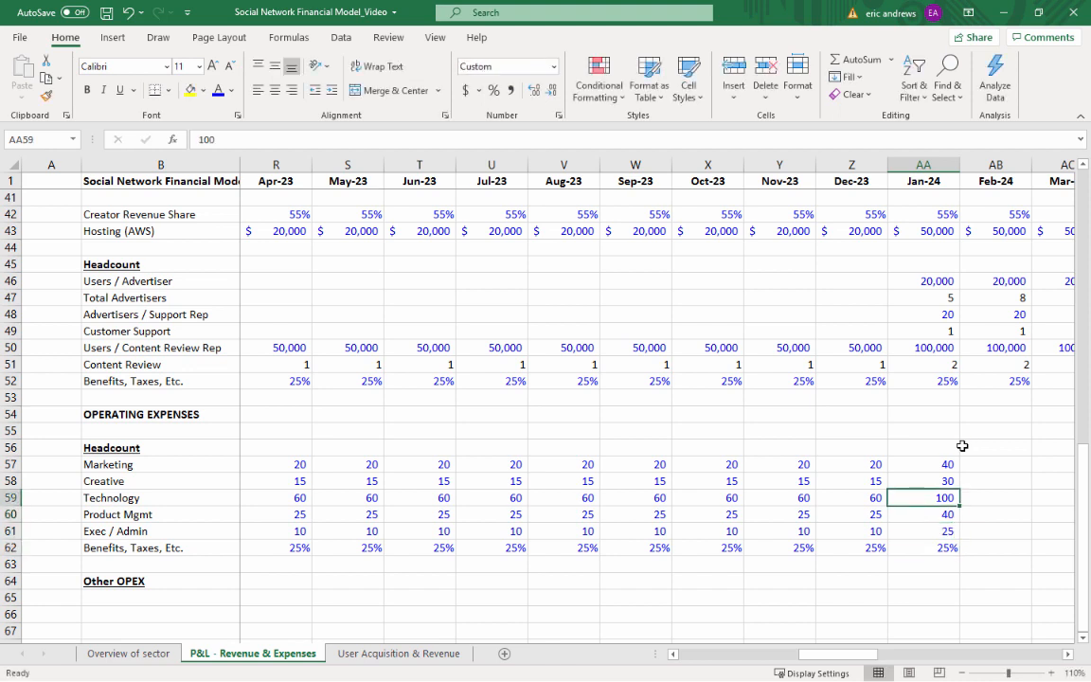
Copy the Jan-24 operating headcount assumptions in AA57:AA62 across through Dec-24 in column AL
{"action": "key", "text": "shift+Down"}
{"action": "key", "text": "shift+Down"}
{"action": "key", "text": "shift+Down"}
{"action": "key", "text": "shift+Down"}
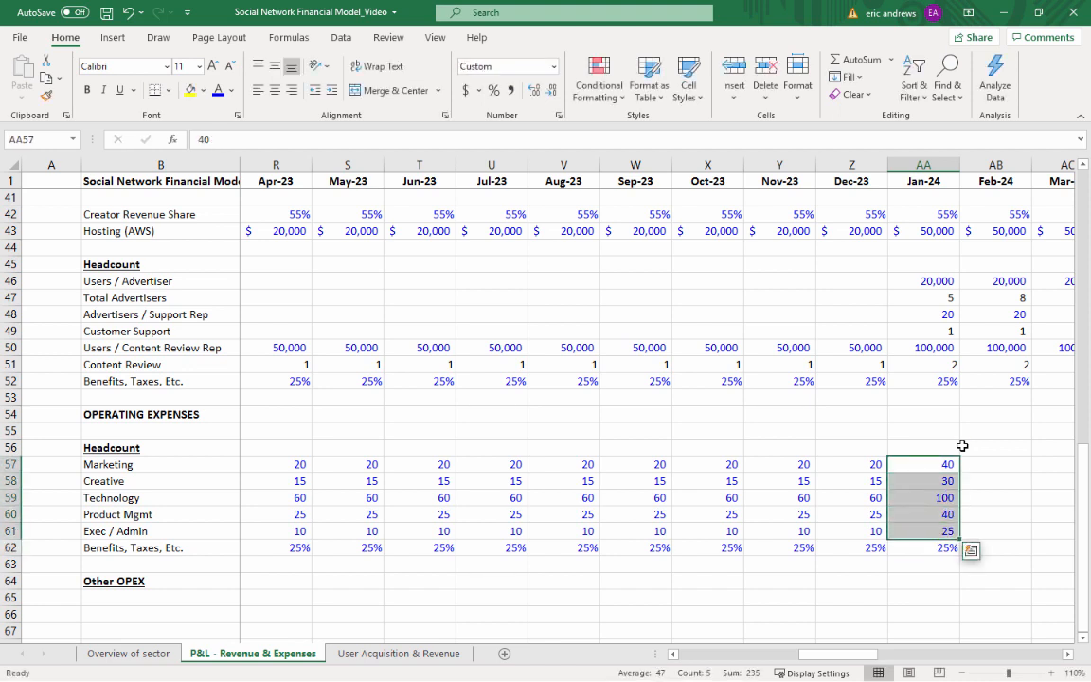
{"action": "key", "text": "shift+Down"}
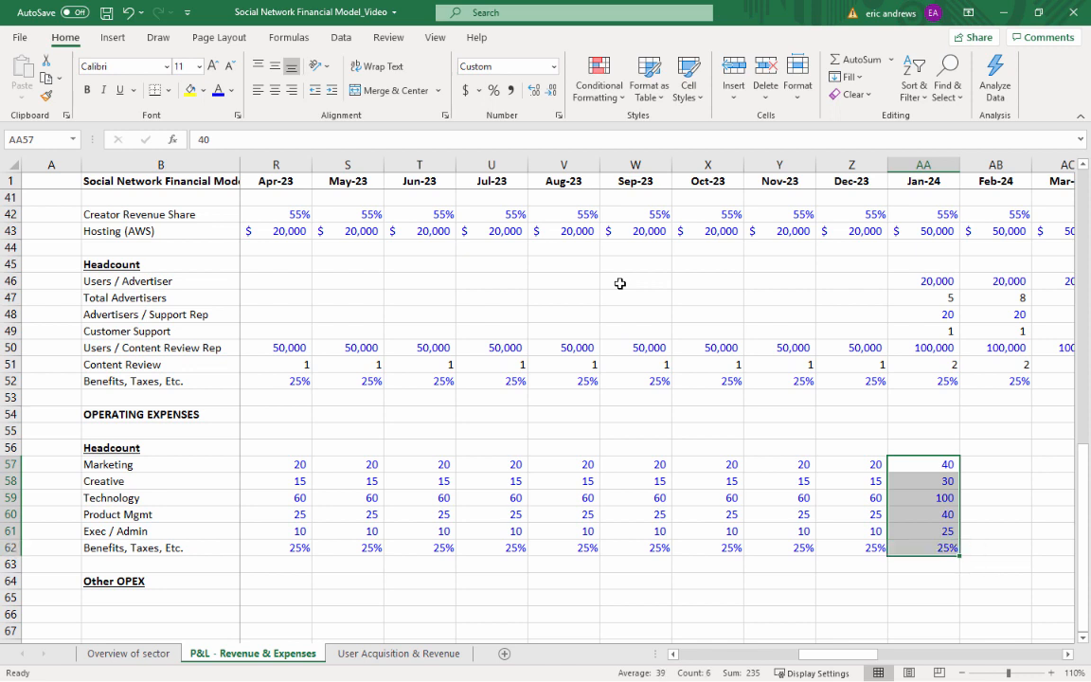
{"action": "key", "text": "ctrl+c"}
{"action": "key", "text": "shift+Right"}
{"action": "key", "text": "shift+Right"}
{"action": "key", "text": "shift+Right"}
{"action": "key", "text": "shift+Right"}
{"action": "key", "text": "shift+Right"}
{"action": "key", "text": "shift+Right"}
{"action": "key", "text": "shift+Right"}
{"action": "key", "text": "shift+Right"}
{"action": "key", "text": "shift+Right"}
{"action": "key", "text": "shift+Right"}
{"action": "key", "text": "shift+Right"}
{"action": "key", "text": "shift+Right"}
{"action": "key", "text": "shift+Right"}
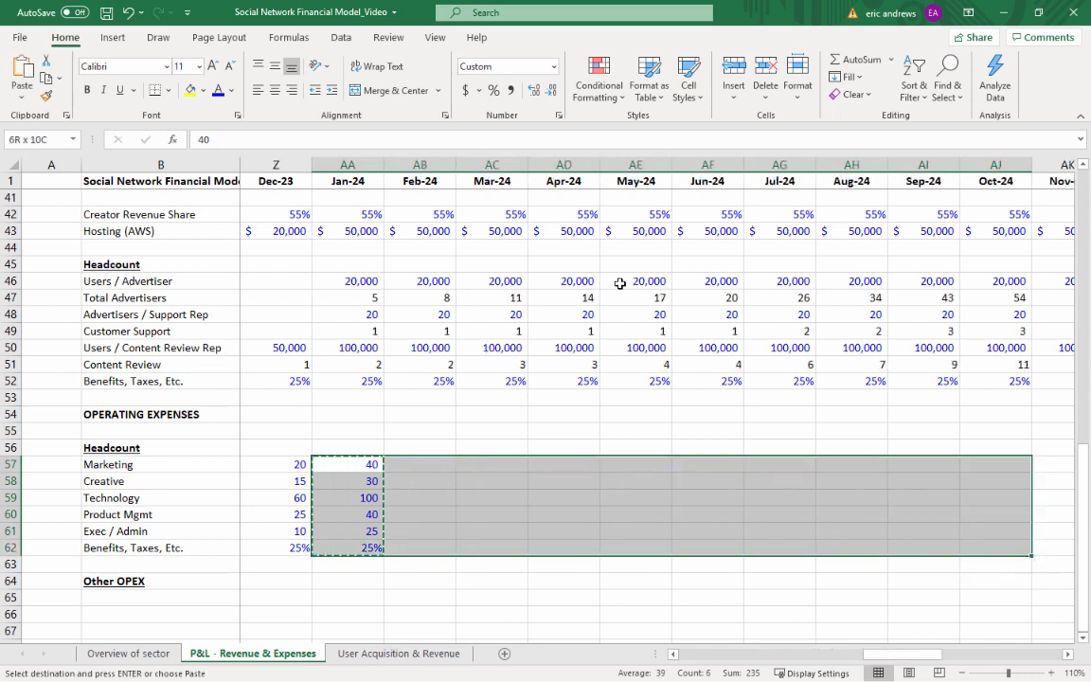
{"action": "key", "text": "shift+Left"}
{"action": "key", "text": "shift+Left"}
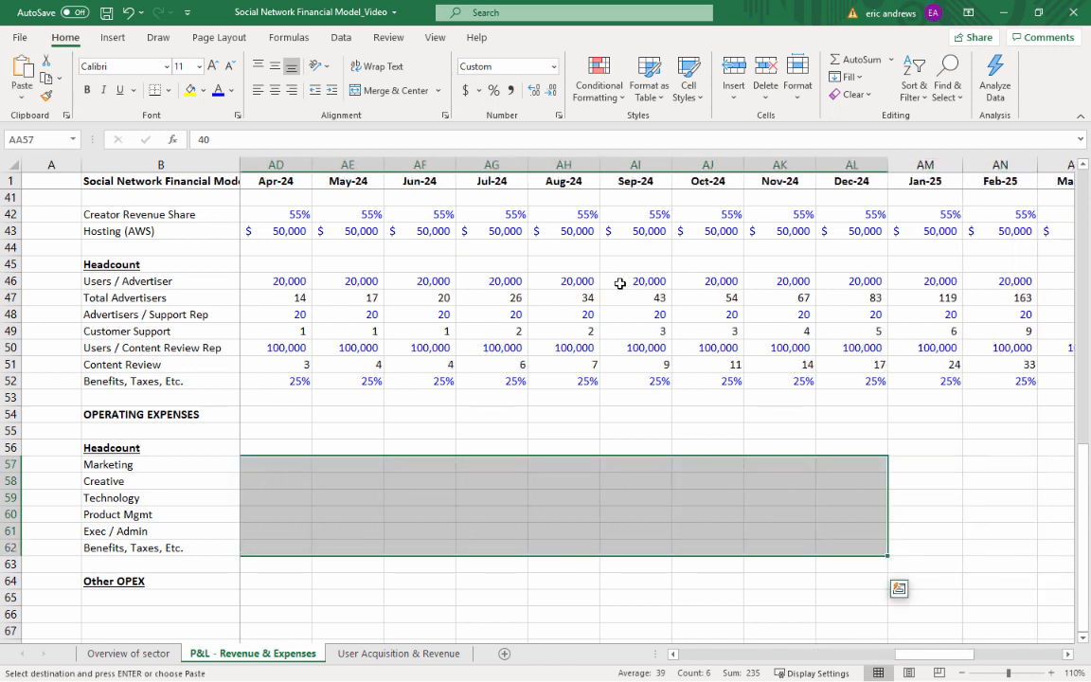
{"action": "key", "text": "ctrl+v"}
Copy the Dec-24 operating headcount assumptions in AL57:AL62 into the Jan-25 column, starting at AM57
{"action": "key", "text": "Right"}
{"action": "key", "text": "ctrl+Right"}
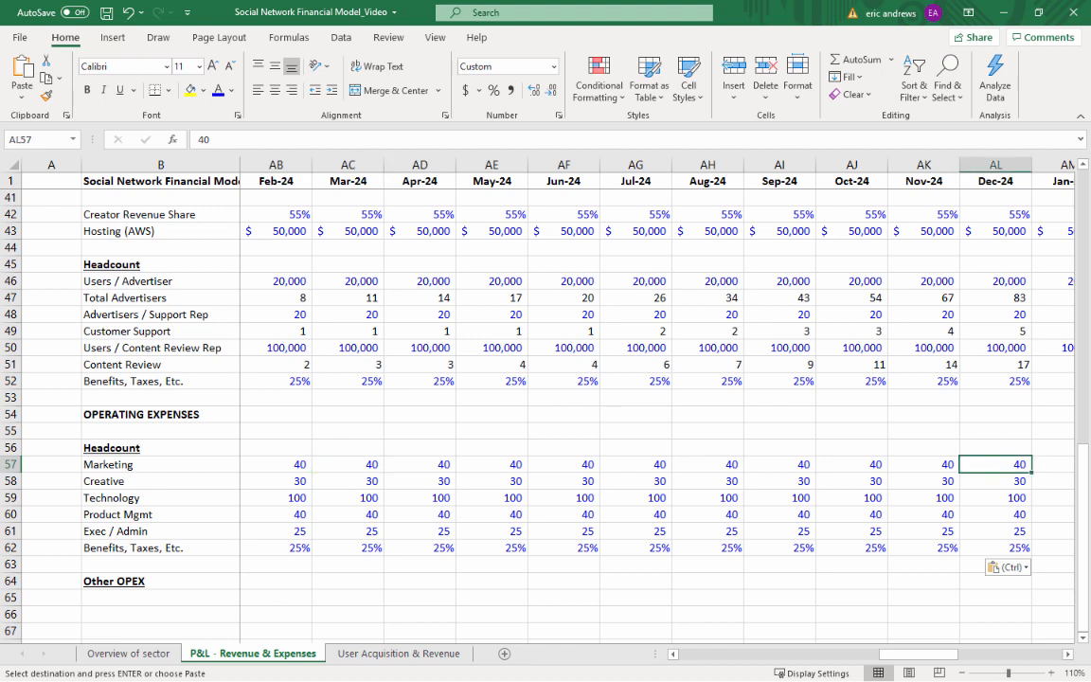
{"action": "key", "text": "ctrl+shift+Down"}
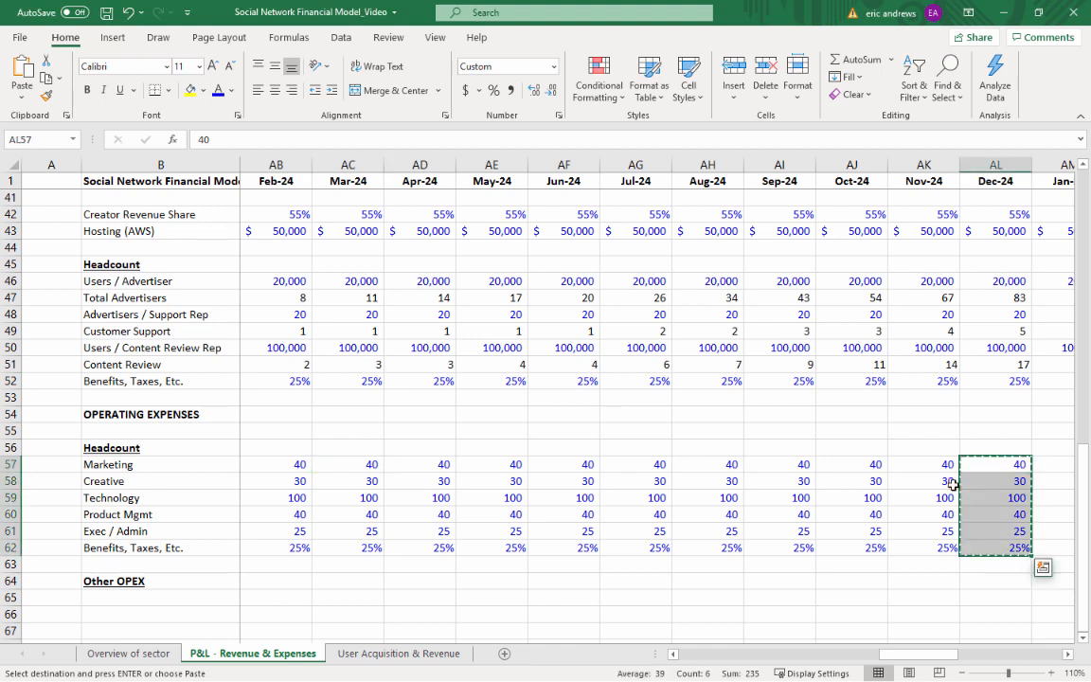
{"action": "key", "text": "ctrl+c"}
{"action": "key", "text": "Right"}
{"action": "key", "text": "ctrl+v"}
Set the Jan-25 headcounts to 100 for Marketing, 50 for Creative, 200 for Technology, 80 for Product Mgmt and 50 for Exec / Admin
{"action": "type", "text": "1000"}
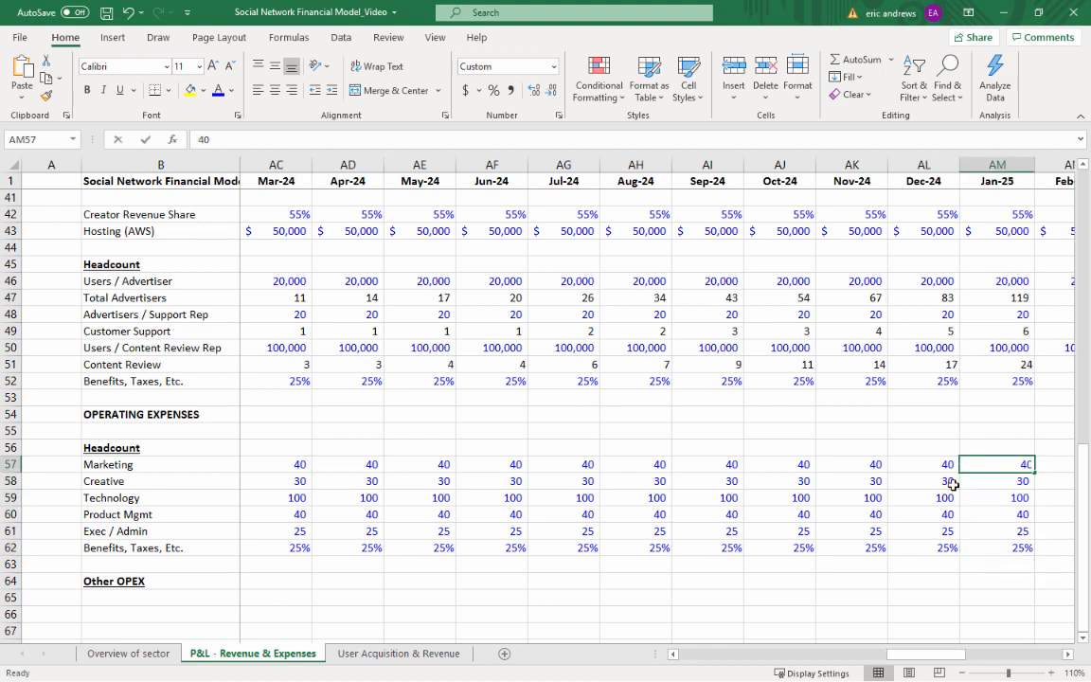
{"action": "key", "text": "Return"}
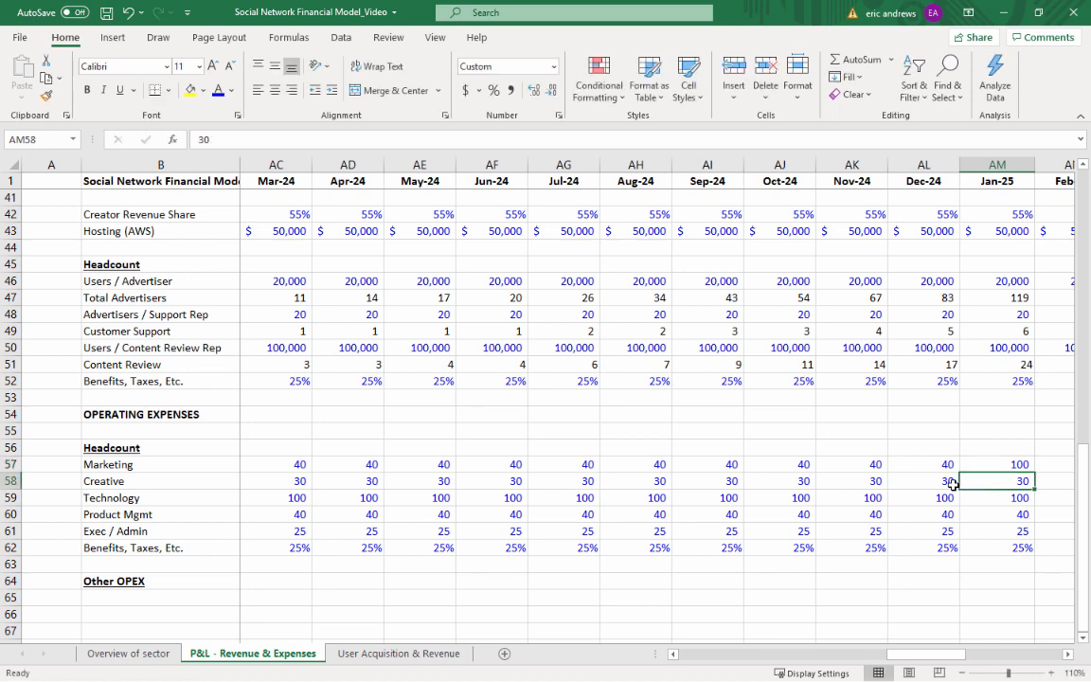
{"action": "type", "text": "50"}
{"action": "key", "text": "Return"}
{"action": "type", "text": "20"}
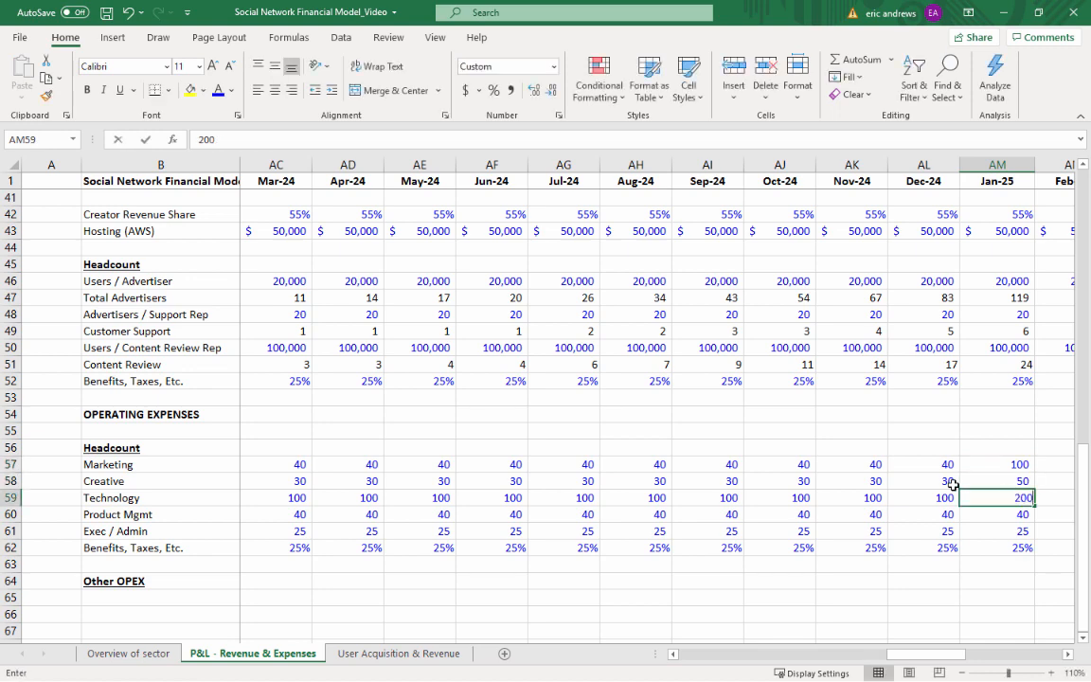
{"action": "key", "text": "Return"}
{"action": "type", "text": "80"}
{"action": "key", "text": "Return"}
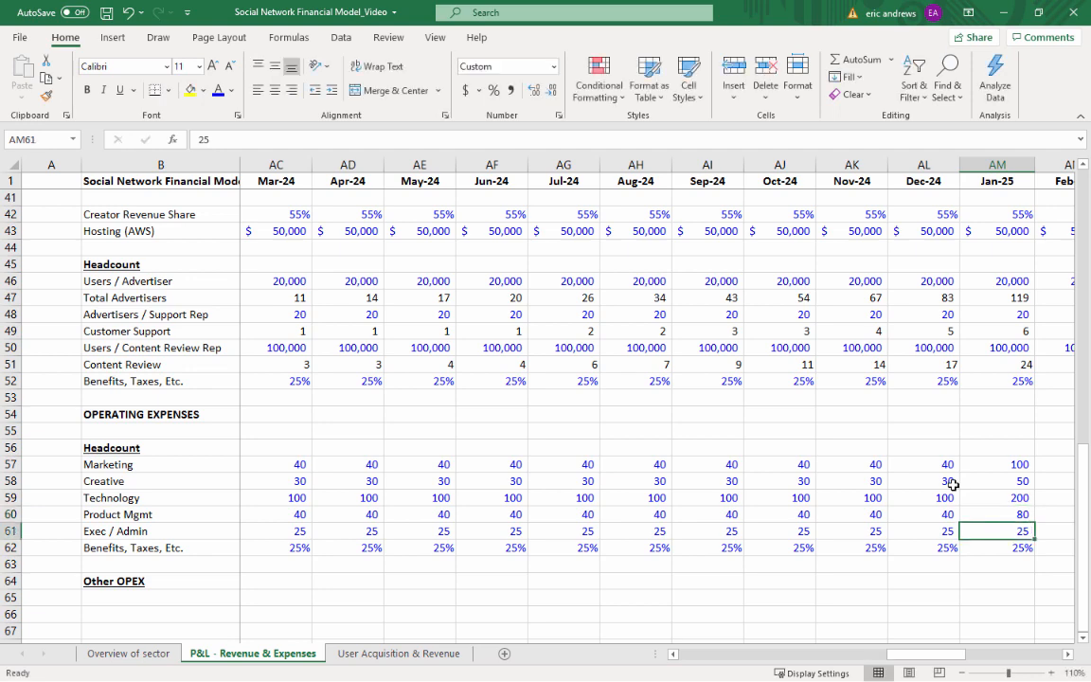
{"action": "type", "text": "50"}
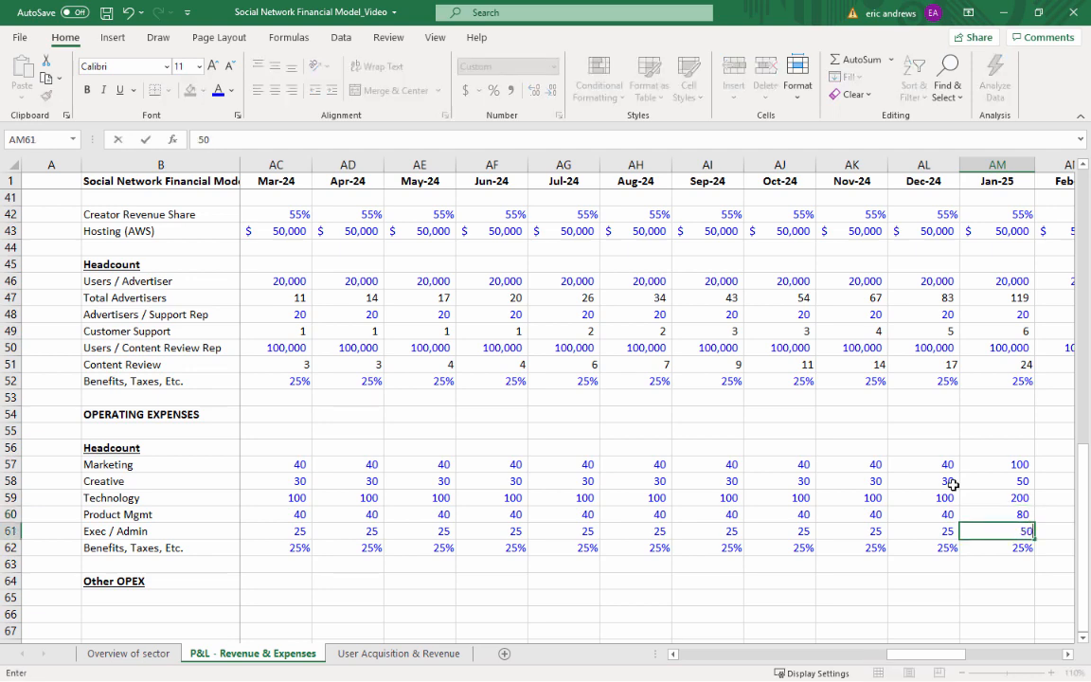
{"action": "key", "text": "Return"}
Copy the Jan-25 operating headcount assumptions in AM57:AM62 across through Dec-25 in column AX
{"action": "key", "text": "Up"}
{"action": "key", "text": "Up"}
{"action": "key", "text": "Up"}
{"action": "key", "text": "Up"}
{"action": "key", "text": "Up"}
{"action": "key", "text": "shift+Down"}
{"action": "key", "text": "shift+Down"}
{"action": "key", "text": "shift+Down"}
{"action": "key", "text": "shift+Down"}
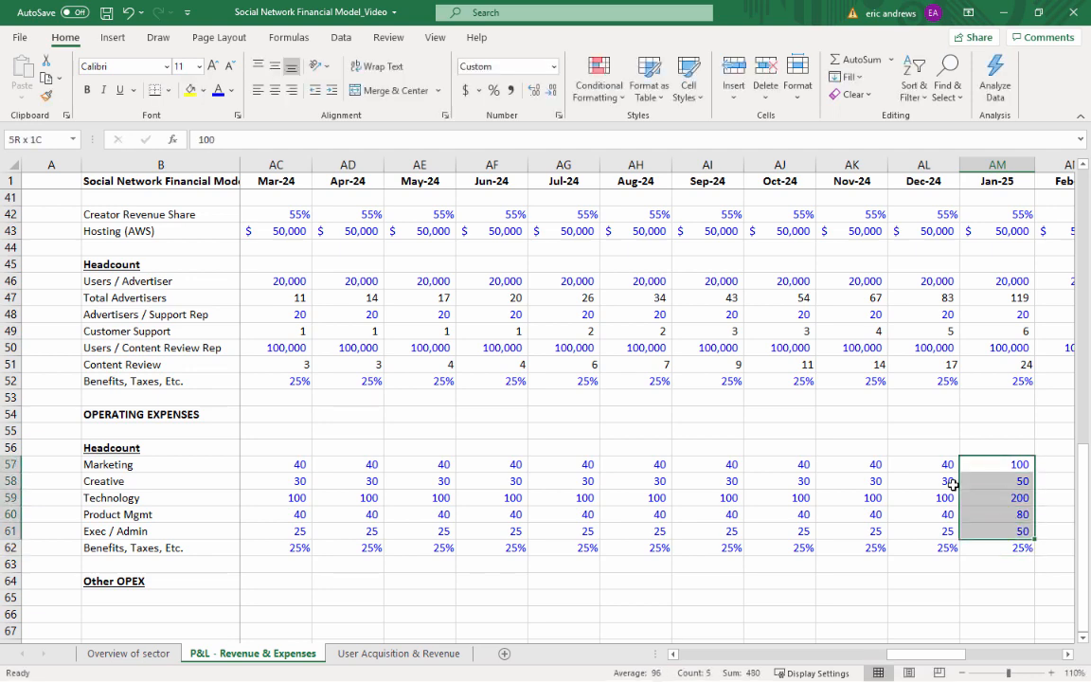
{"action": "key", "text": "shift+Down"}
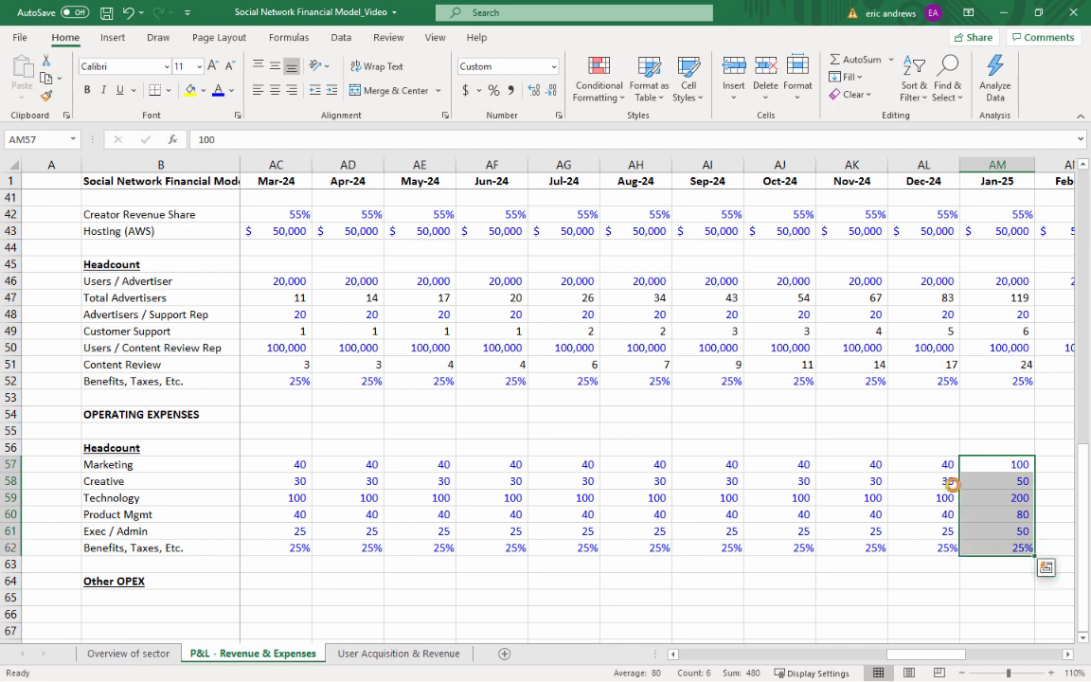
{"action": "key", "text": "ctrl+c"}
{"action": "key", "text": "Right"}
{"action": "key", "text": "shift+Down"}
{"action": "key", "text": "shift+Down"}
{"action": "key", "text": "shift+Down"}
{"action": "key", "text": "shift+Down"}
{"action": "key", "text": "shift+Down"}
{"action": "key", "text": "shift+Right"}
{"action": "key", "text": "shift+Right"}
{"action": "key", "text": "shift+Right"}
{"action": "key", "text": "shift+Right"}
{"action": "key", "text": "shift+Right"}
{"action": "key", "text": "shift+Right"}
{"action": "key", "text": "shift+Right"}
{"action": "key", "text": "shift+Right"}
{"action": "key", "text": "shift+Right"}
{"action": "key", "text": "shift+Right"}
{"action": "key", "text": "shift+Right"}
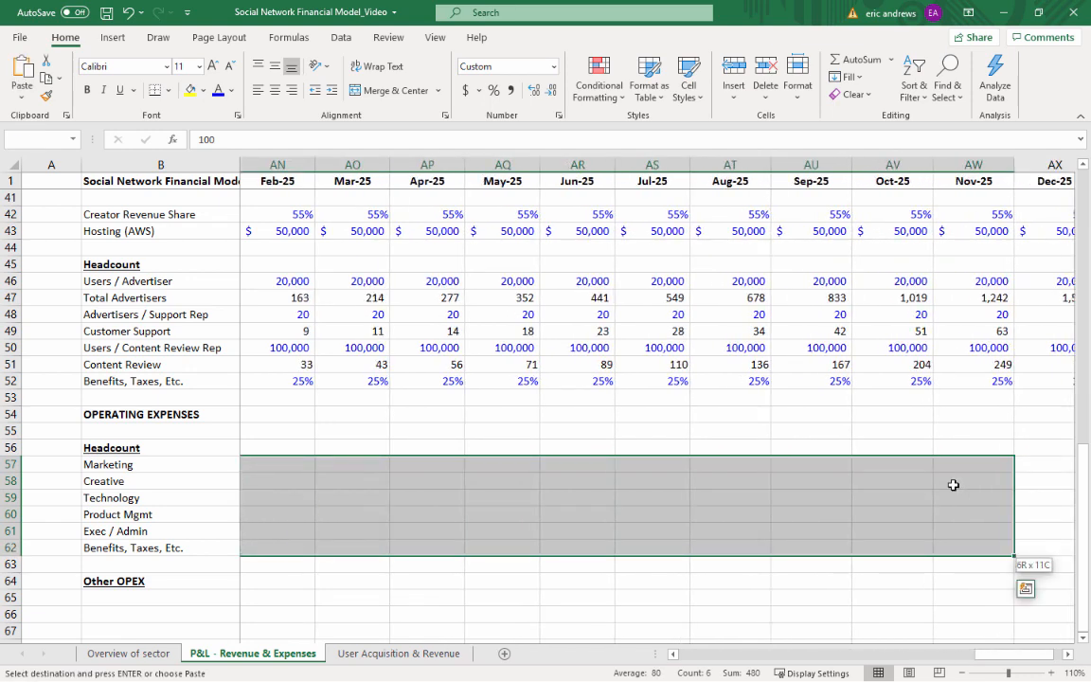
{"action": "key", "text": "ctrl+v"}
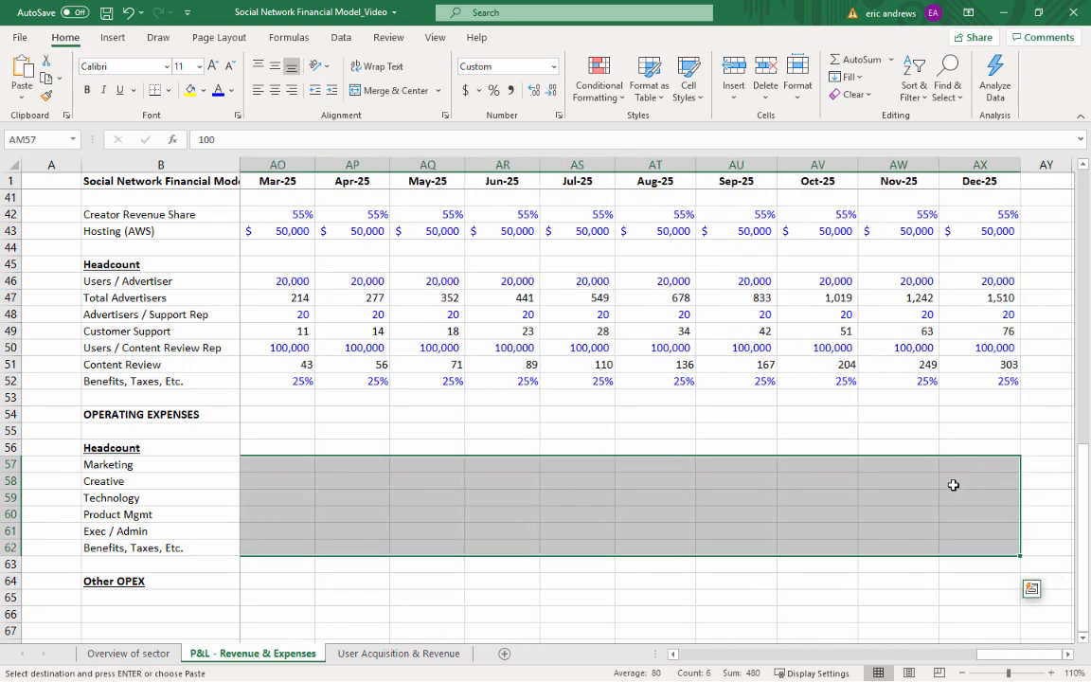
{"action": "key", "text": "ctrl+v"}
{"action": "key", "text": "Down"}
{"action": "key", "text": "Up"}
{"action": "key", "text": "Right"}
{"action": "key", "text": "Right"}
{"action": "key", "text": "Escape"}
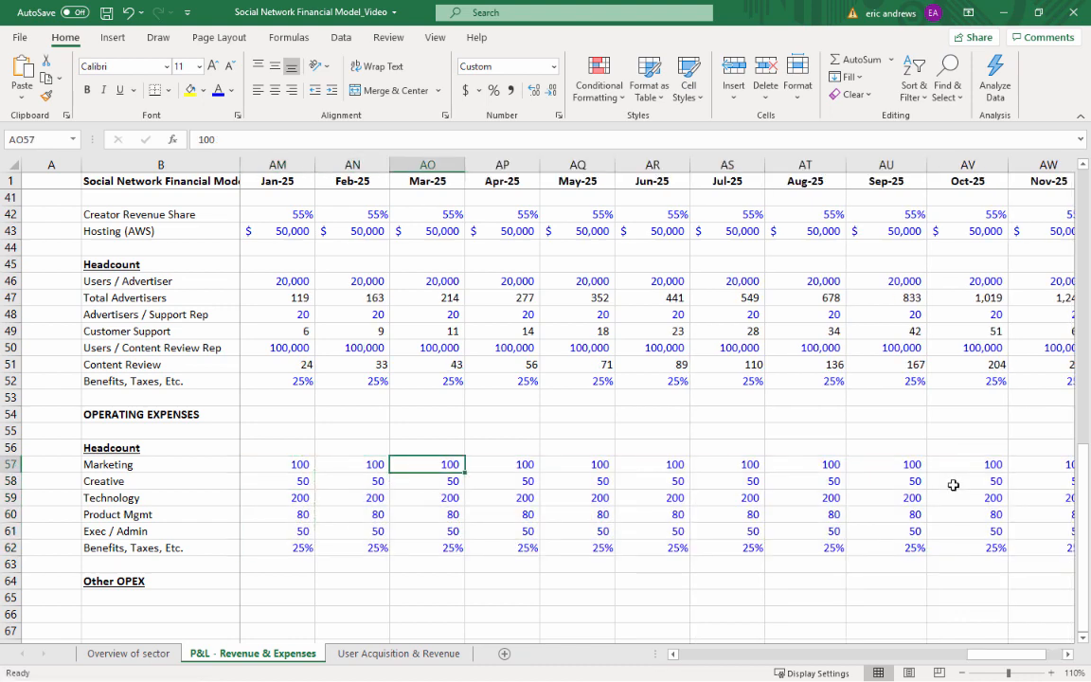
{"action": "key", "text": "Right"}
{"action": "key", "text": "Right"}
{"action": "key", "text": "Right"}
{"action": "key", "text": "Right"}
{"action": "key", "text": "Right"}
{"action": "key", "text": "Right"}
{"action": "key", "text": "Right"}
{"action": "key", "text": "Right"}
{"action": "key", "text": "Right"}
{"action": "key", "text": "Right"}
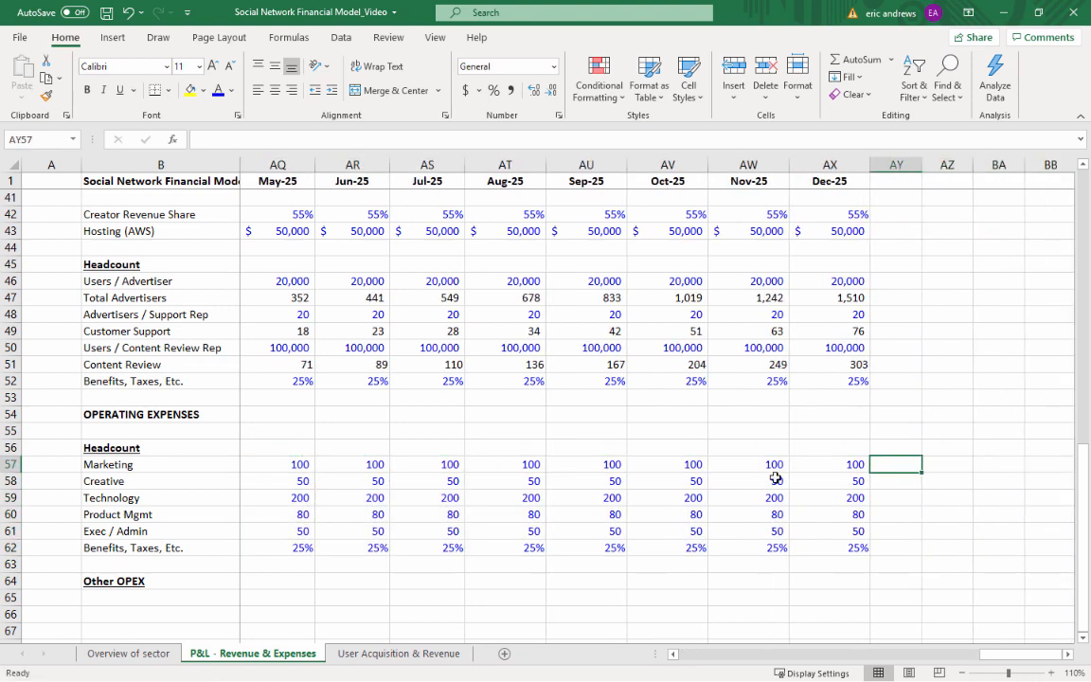
Insert seven blank rows at row 32, between Total Personnel Expense and Total Personnel Exp in the Operating Expenses section
{"action": "left_click", "coordinate": [710, 538]}
{"action": "key", "text": "Left"}
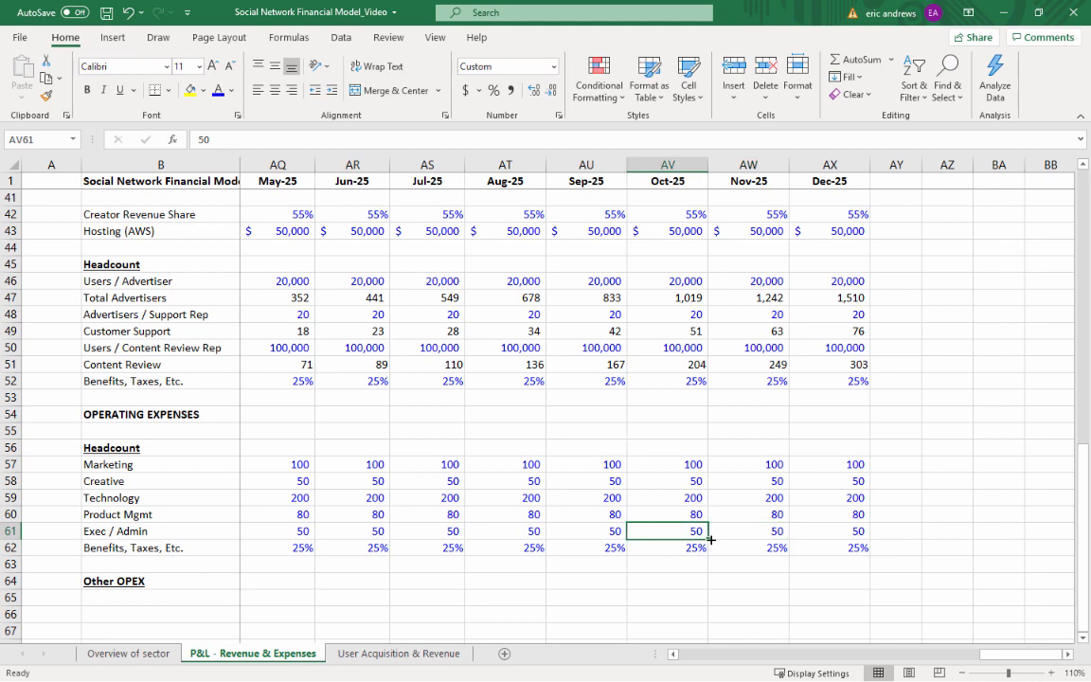
{"action": "key", "text": "ctrl+Left"}
{"action": "key", "text": "Up"}
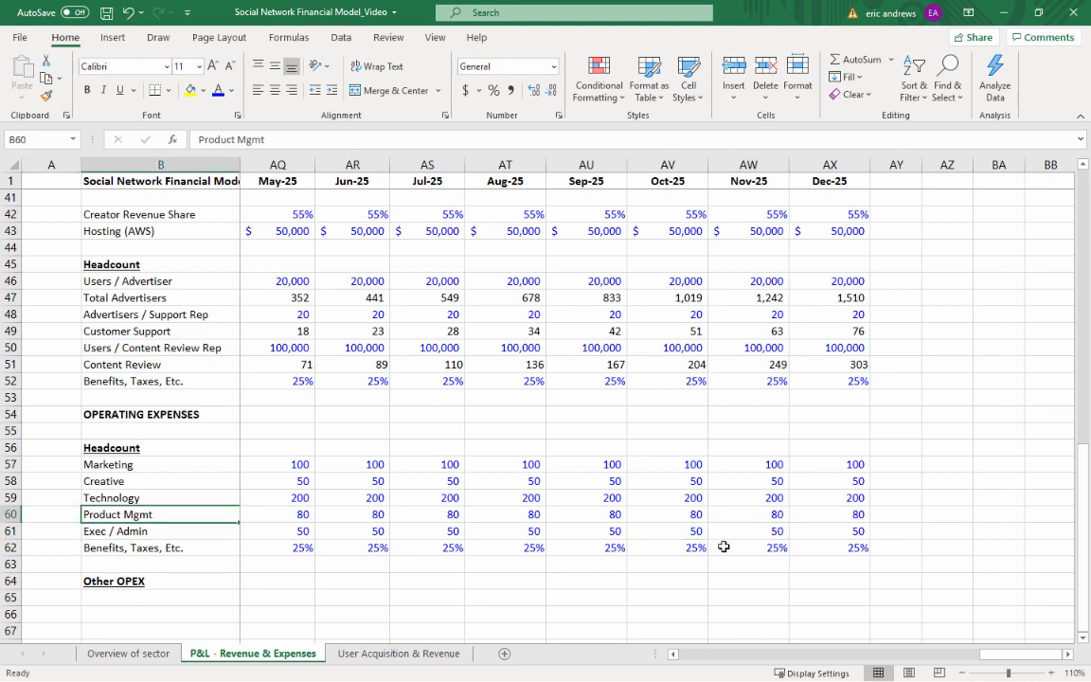
{"action": "scroll", "coordinate": [491, 346], "scroll_direction": "up", "scroll_amount": 5}
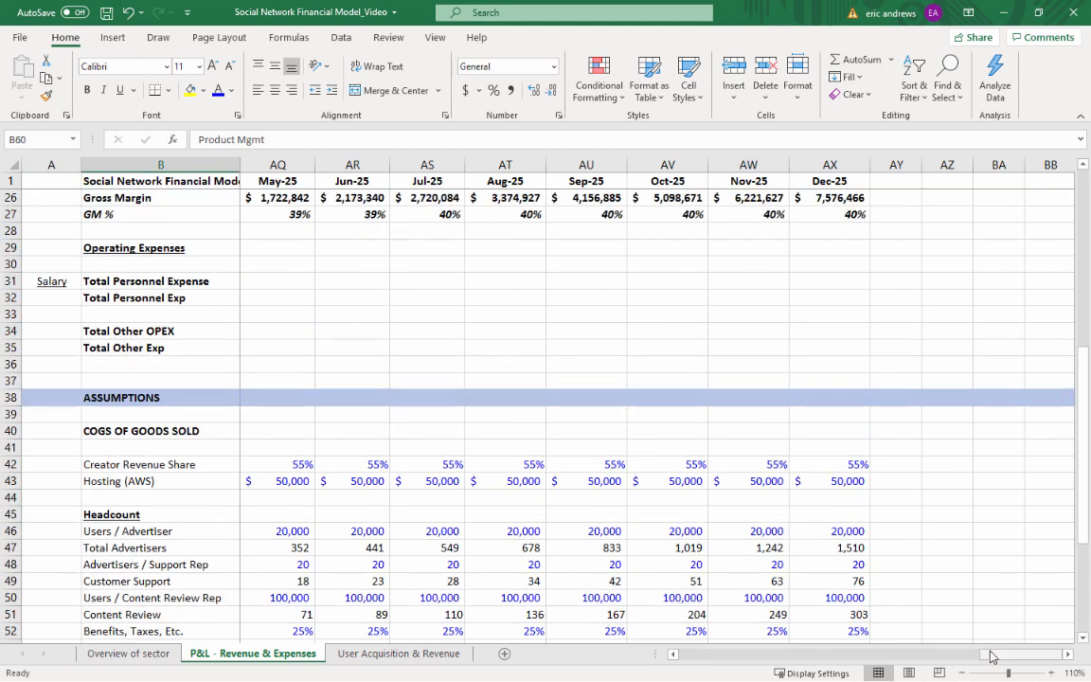
{"action": "left_click_drag", "start_coordinate": [991, 657], "coordinate": [690, 657]}
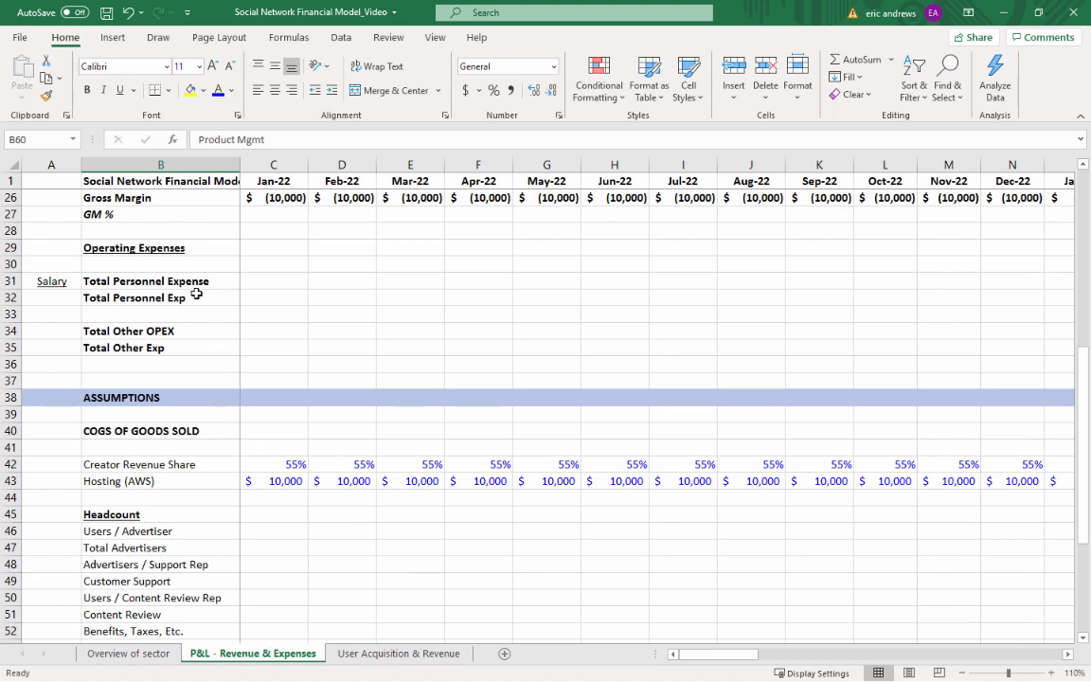
{"action": "left_click", "coordinate": [129, 300]}
{"action": "left_click", "coordinate": [14, 298]}
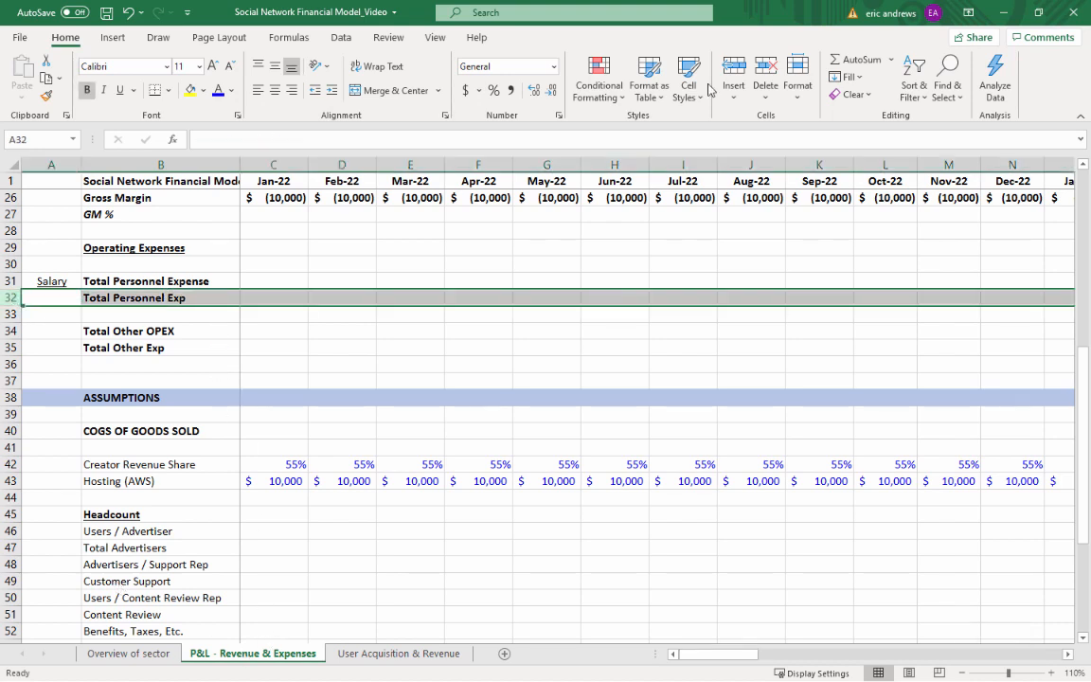
{"action": "left_click", "coordinate": [734, 66]}
{"action": "left_click", "coordinate": [734, 66]}
{"action": "left_click", "coordinate": [734, 67]}
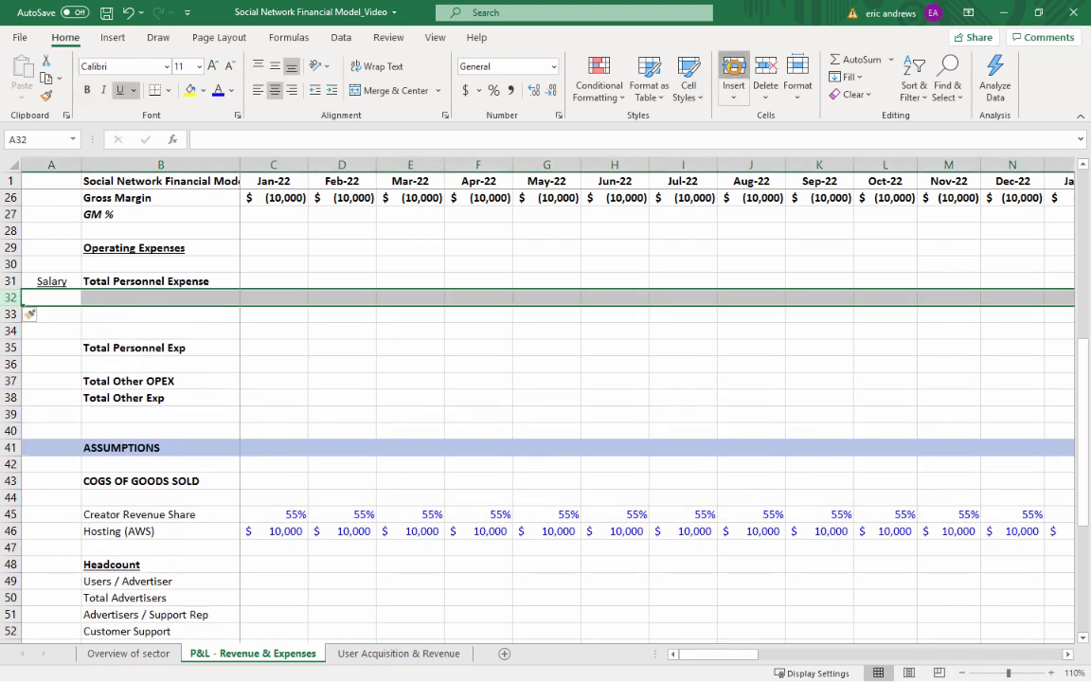
{"action": "left_click", "coordinate": [734, 66]}
{"action": "left_click", "coordinate": [734, 66]}
{"action": "left_click", "coordinate": [735, 68]}
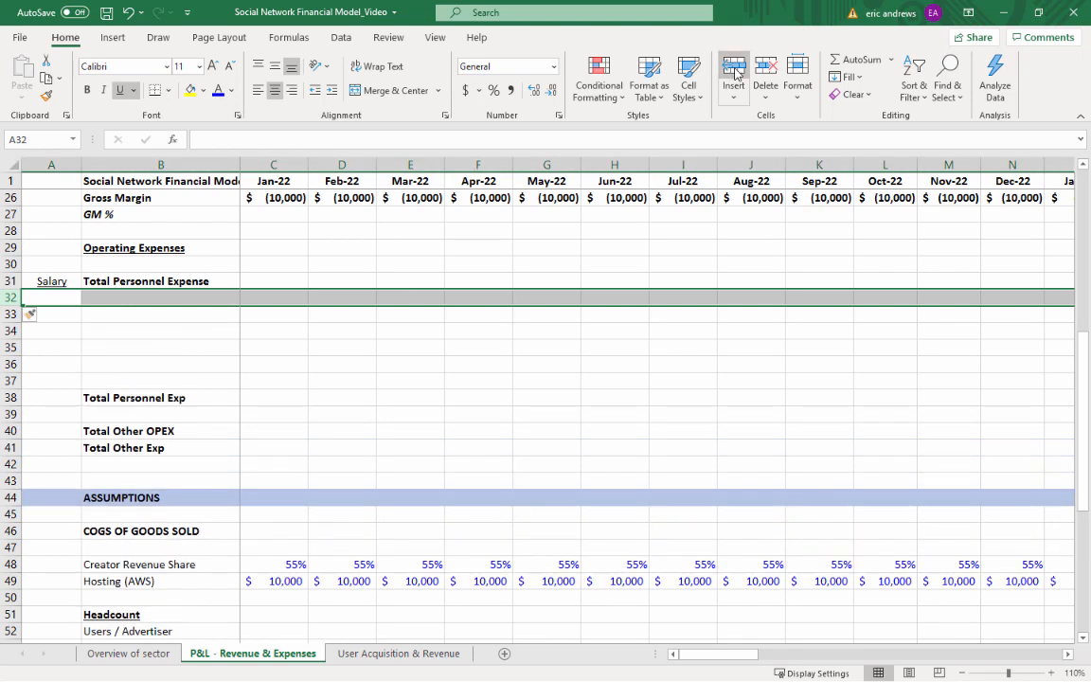
{"action": "left_click", "coordinate": [734, 69]}
{"action": "scroll", "coordinate": [243, 360], "scroll_direction": "down", "scroll_amount": 4}
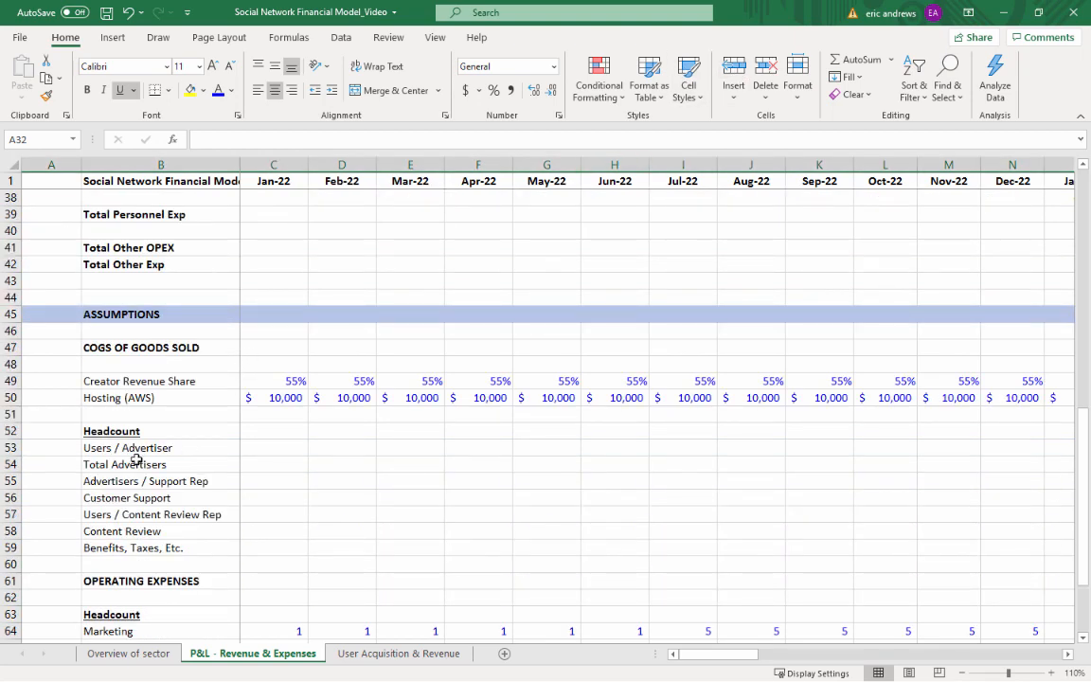
Copy the operating headcount labels in B64:B69 into the Operating Expenses section starting at B32, and delete the blank row 38
{"action": "scroll", "coordinate": [136, 459], "scroll_direction": "down", "scroll_amount": 4}
{"action": "left_click_drag", "start_coordinate": [122, 431], "coordinate": [150, 513]}
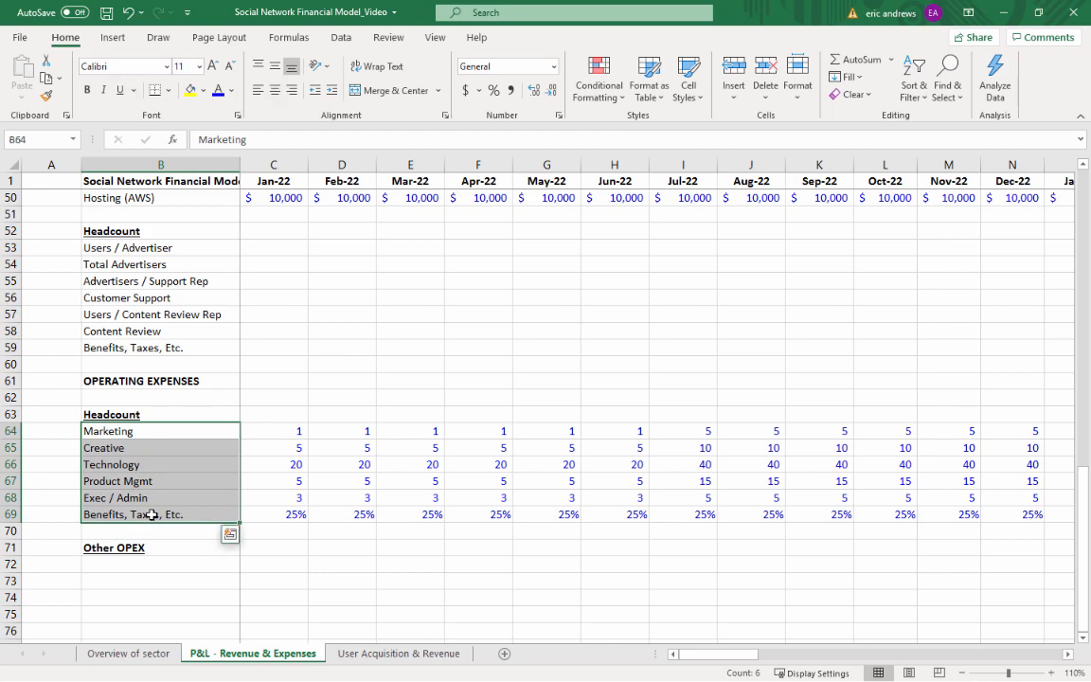
{"action": "key", "text": "ctrl+c"}
{"action": "scroll", "coordinate": [142, 436], "scroll_direction": "up", "scroll_amount": 11}
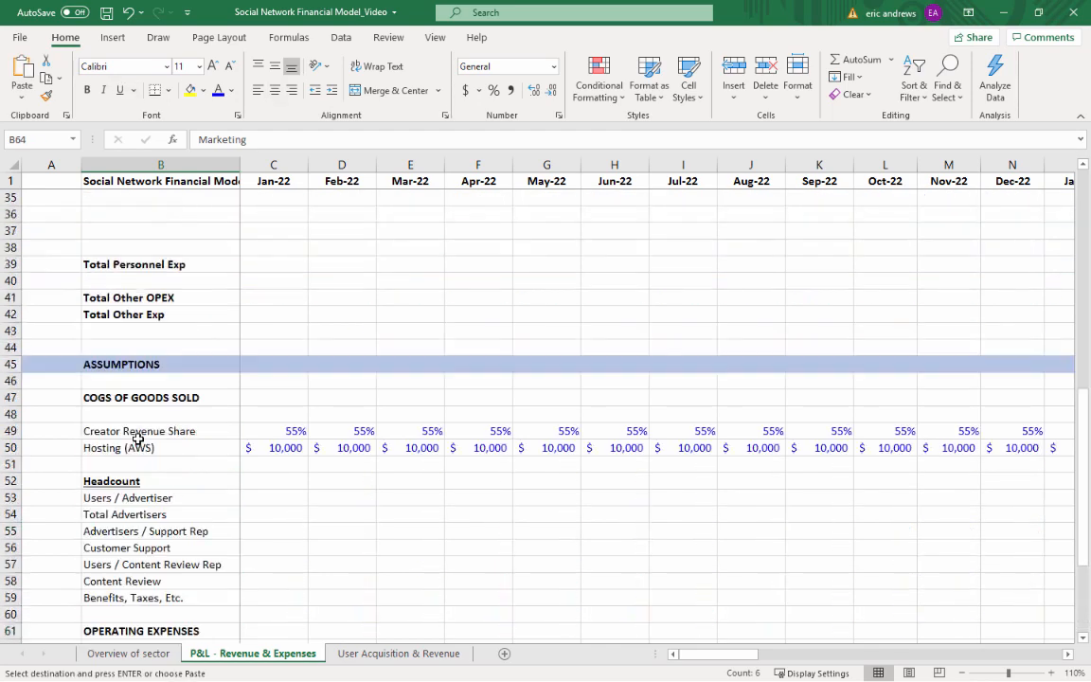
{"action": "left_click", "coordinate": [126, 446]}
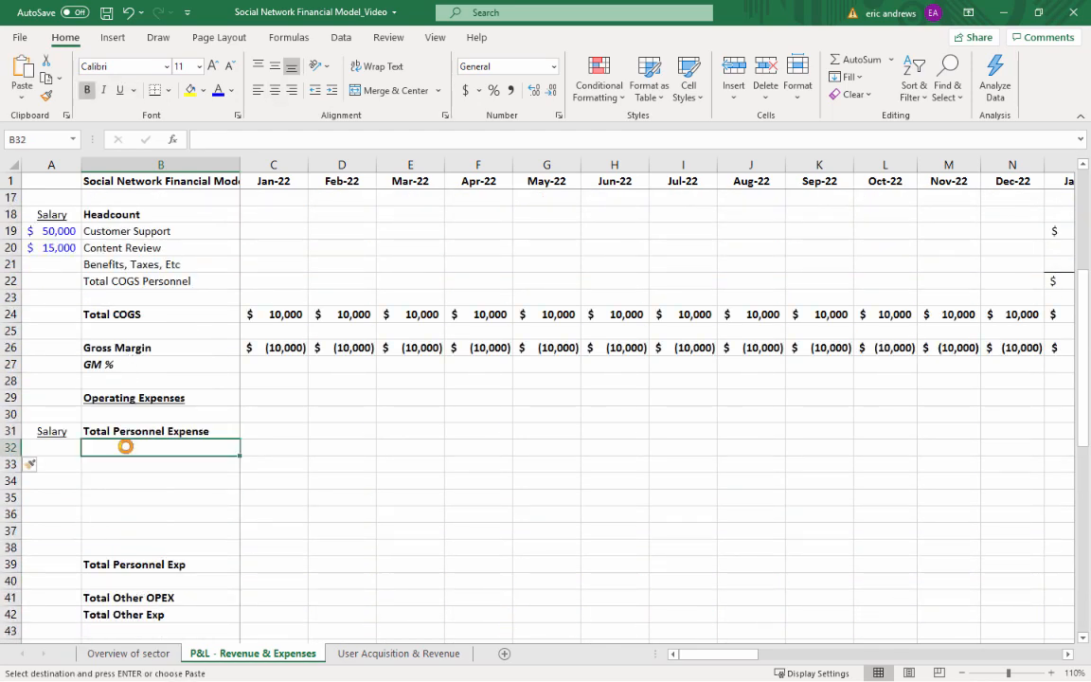
{"action": "key", "text": "ctrl+v"}
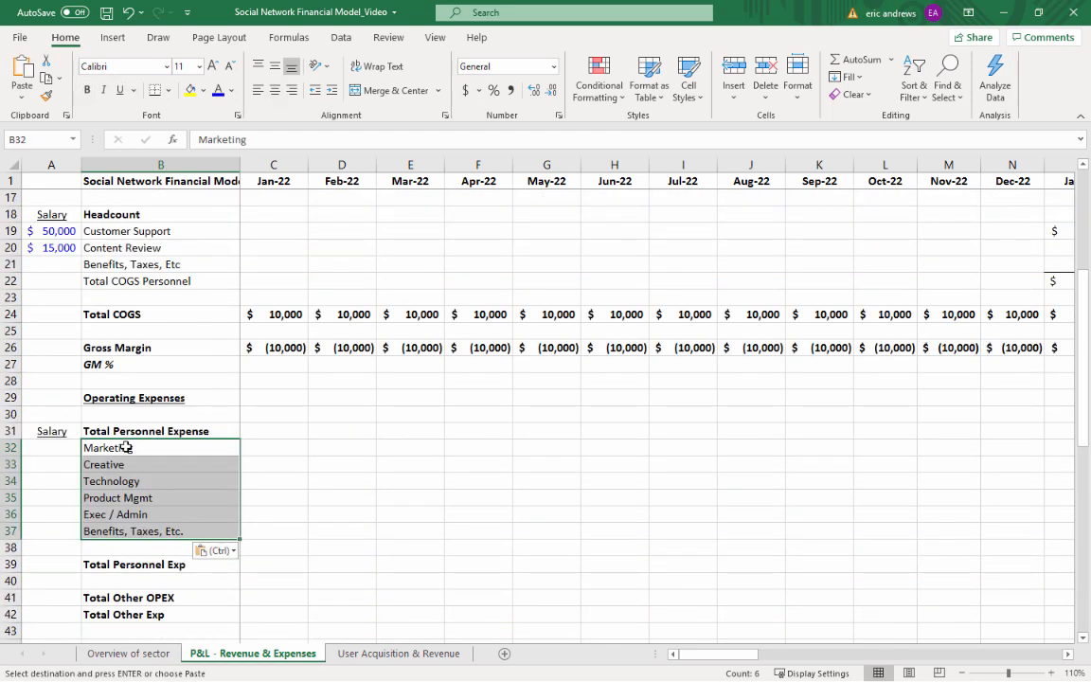
{"action": "left_click", "coordinate": [10, 548]}
{"action": "left_click", "coordinate": [765, 68]}
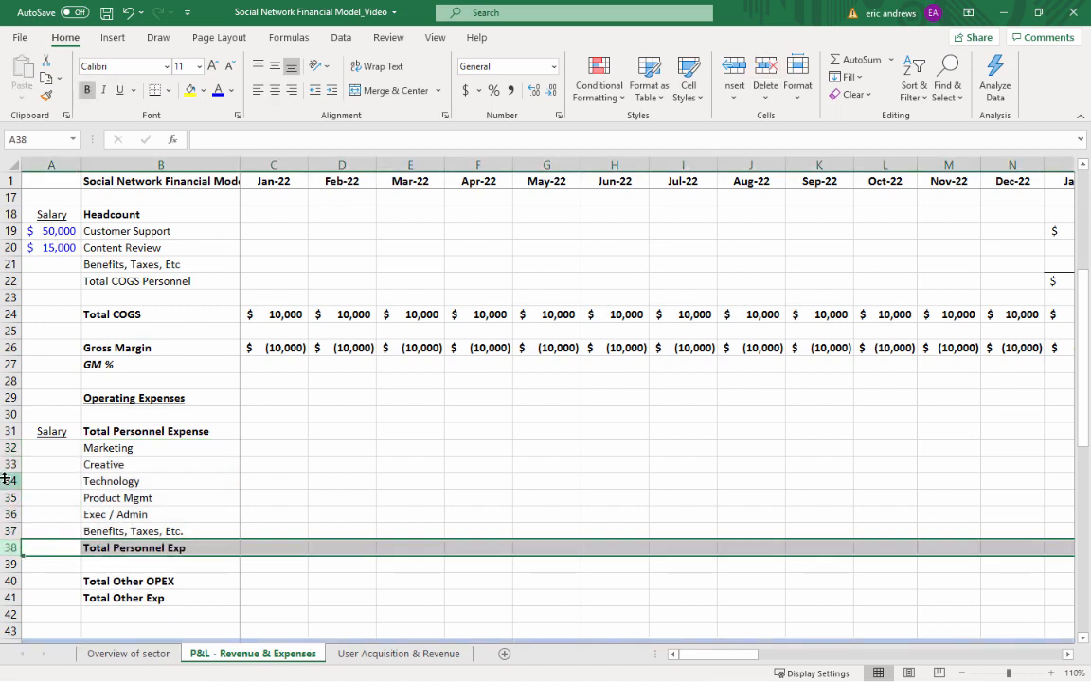
Copy the Content Review salary cell's format into A32 and set the Marketing salary to 100,000
{"action": "left_click", "coordinate": [52, 464]}
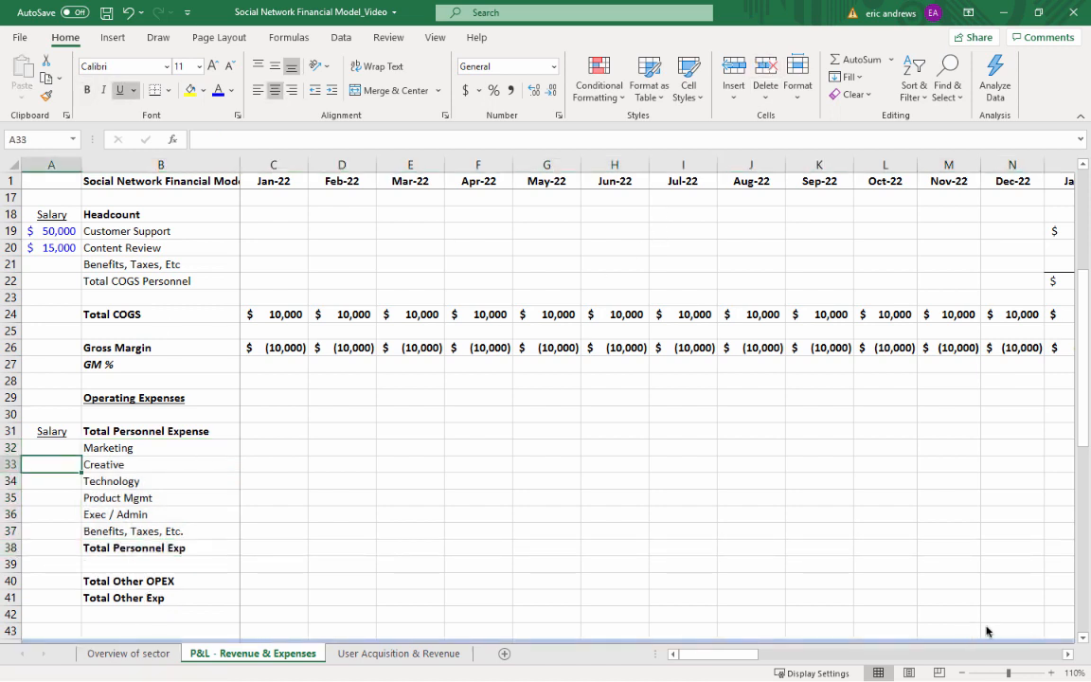
{"action": "key", "text": "alt+Tab"}
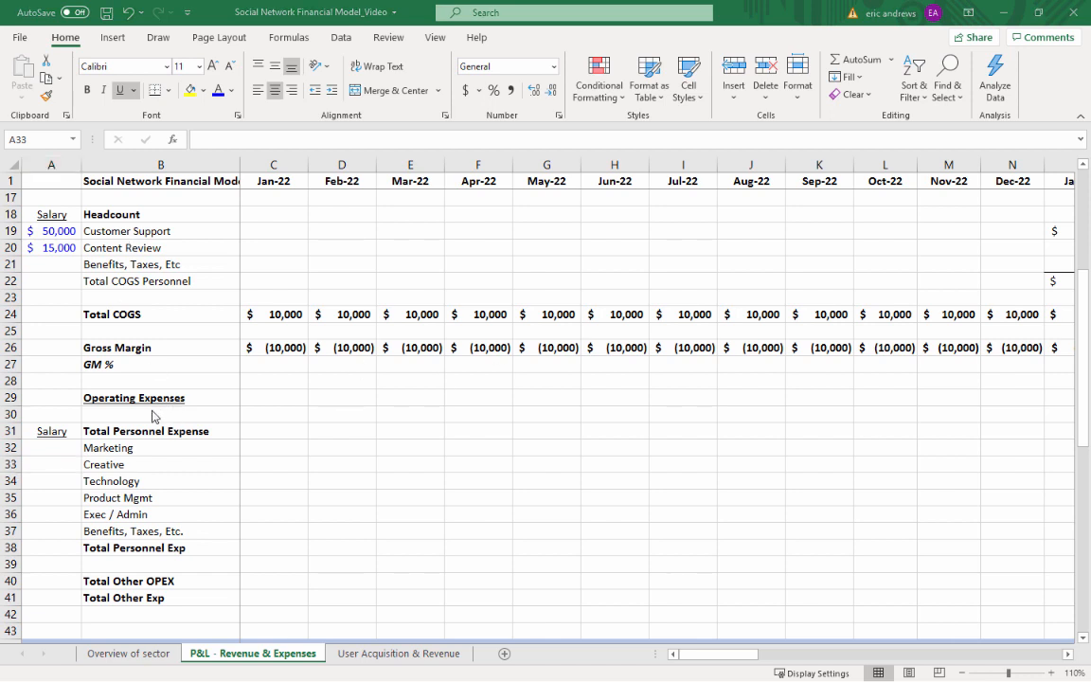
{"action": "left_click_drag", "start_coordinate": [71, 248], "coordinate": [54, 233]}
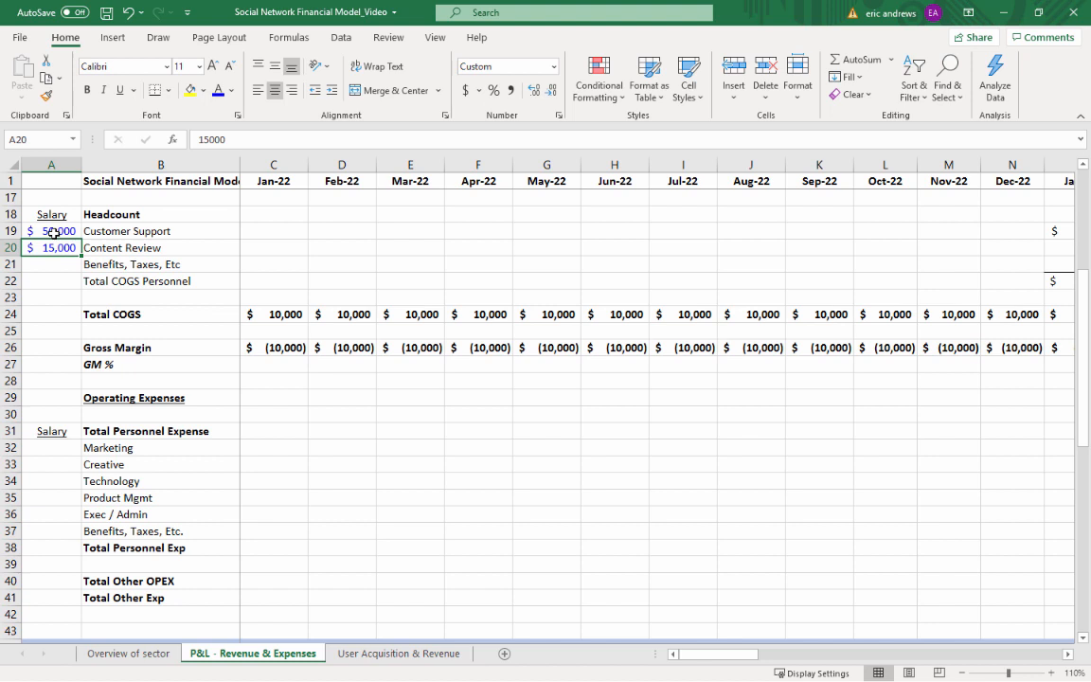
{"action": "key", "text": "ctrl+c"}
{"action": "key", "text": "Down"}
{"action": "key", "text": "Down"}
{"action": "key", "text": "Down"}
{"action": "key", "text": "Down"}
{"action": "key", "text": "Down"}
{"action": "key", "text": "Down"}
{"action": "key", "text": "Down"}
{"action": "key", "text": "Down"}
{"action": "key", "text": "Down"}
{"action": "key", "text": "Down"}
{"action": "key", "text": "Down"}
{"action": "key", "text": "Down"}
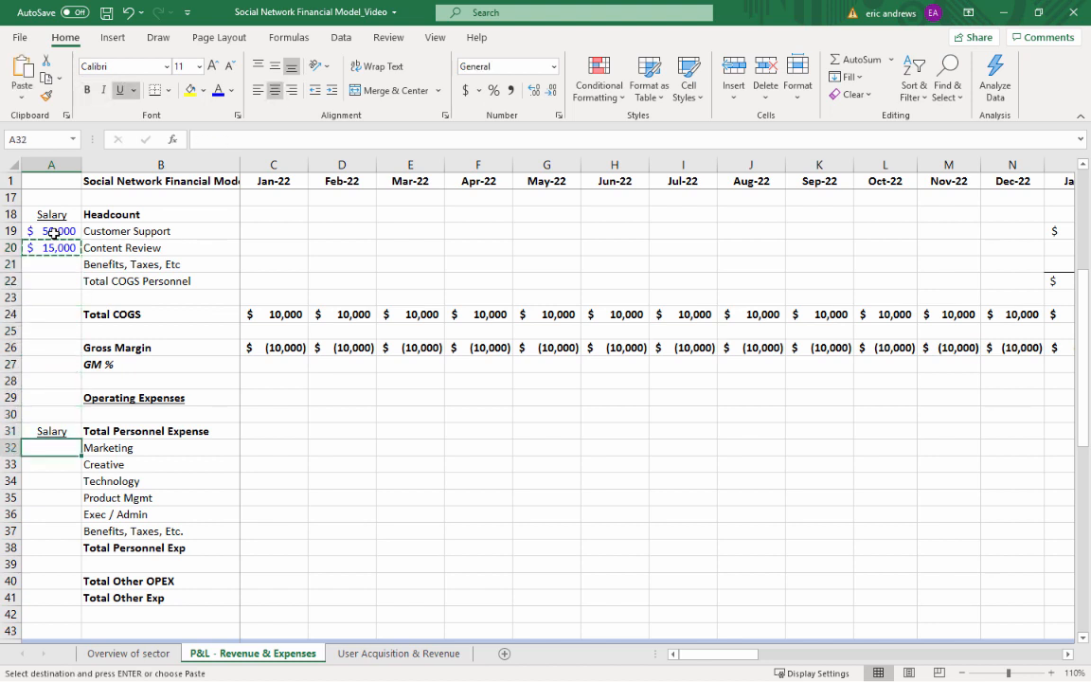
{"action": "key", "text": "ctrl+v"}
{"action": "type", "text": "100000"}
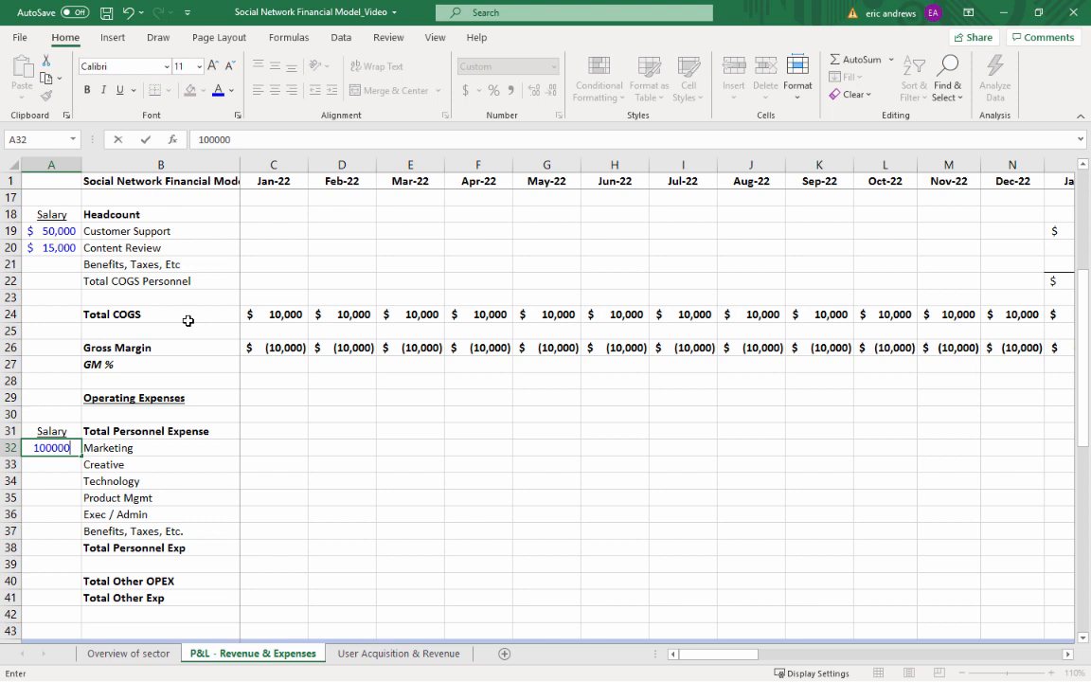
{"action": "key", "text": "Return"}
Carry the salary format down and set the Creative salary to 60,000 and the Technology salary to 120,000
{"action": "key", "text": "Up"}
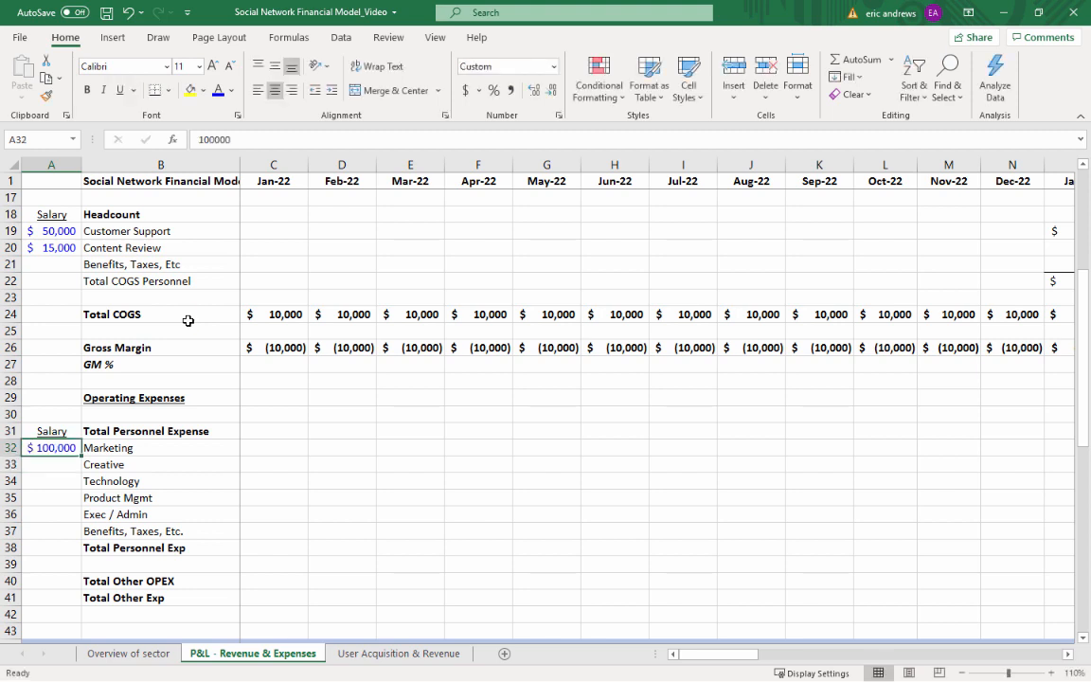
{"action": "key", "text": "ctrl+c"}
{"action": "key", "text": "Down"}
{"action": "key", "text": "ctrl+v"}
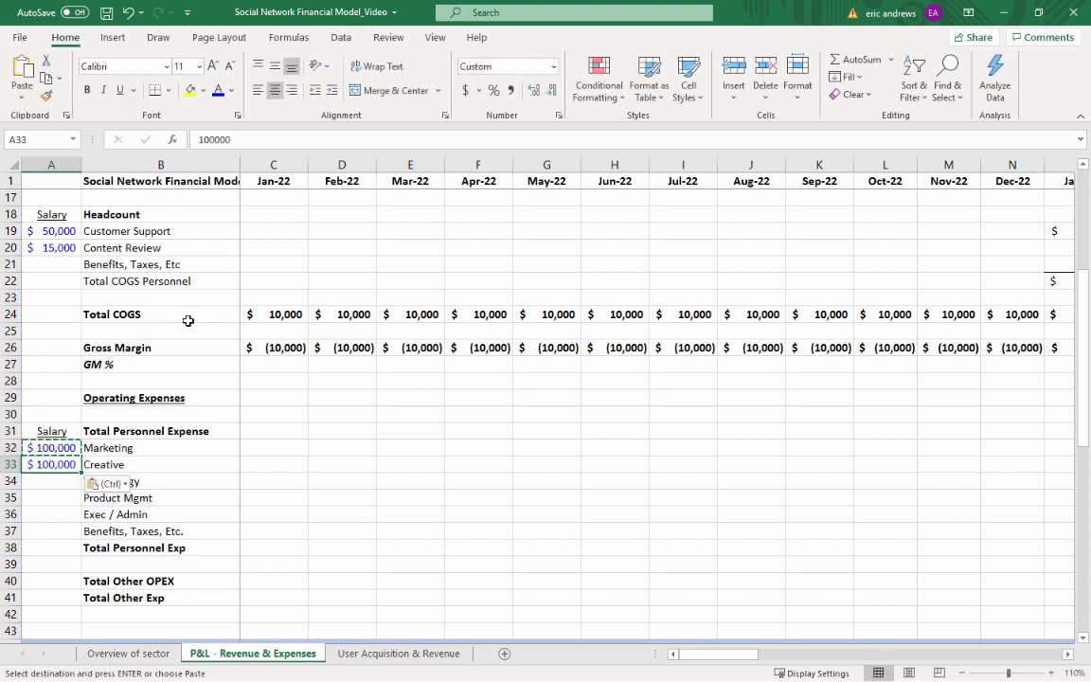
{"action": "type", "text": "60000"}
{"action": "key", "text": "Return"}
{"action": "key", "text": "Up"}
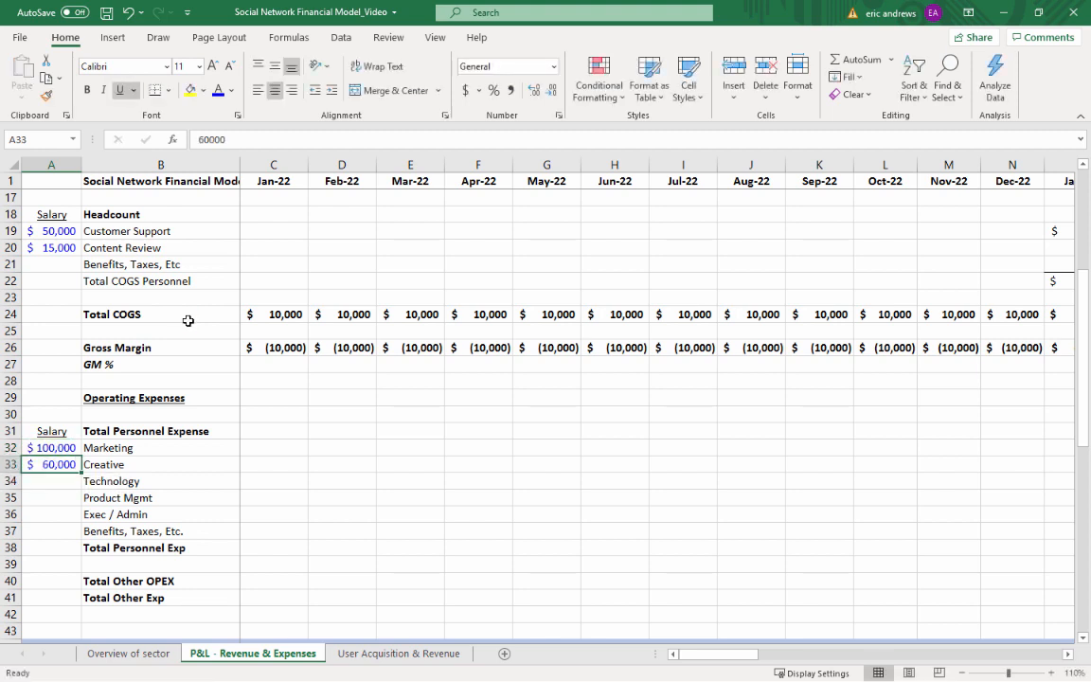
{"action": "key", "text": "ctrl+c"}
{"action": "key", "text": "Down"}
{"action": "key", "text": "ctrl+v"}
{"action": "type", "text": "120000"}
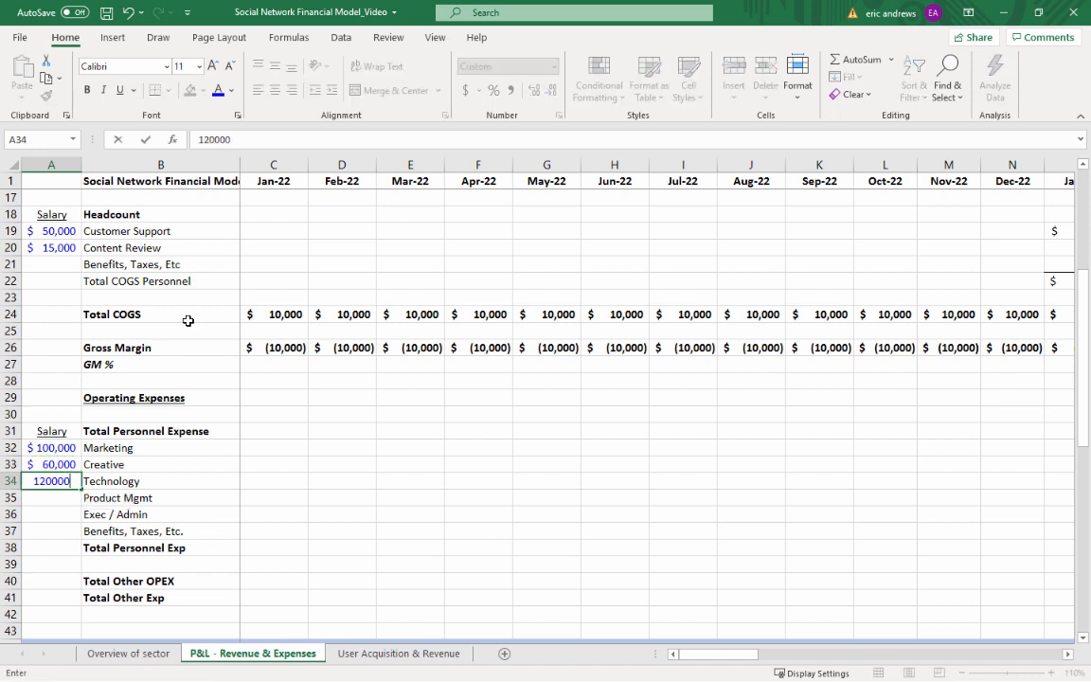
{"action": "key", "text": "Return"}
Carry the salary format down and set the Product Mgmt salary to 80,000 and the Exec / Admin salary to 125,000
{"action": "key", "text": "Up"}
{"action": "key", "text": "ctrl+c"}
{"action": "key", "text": "Down"}
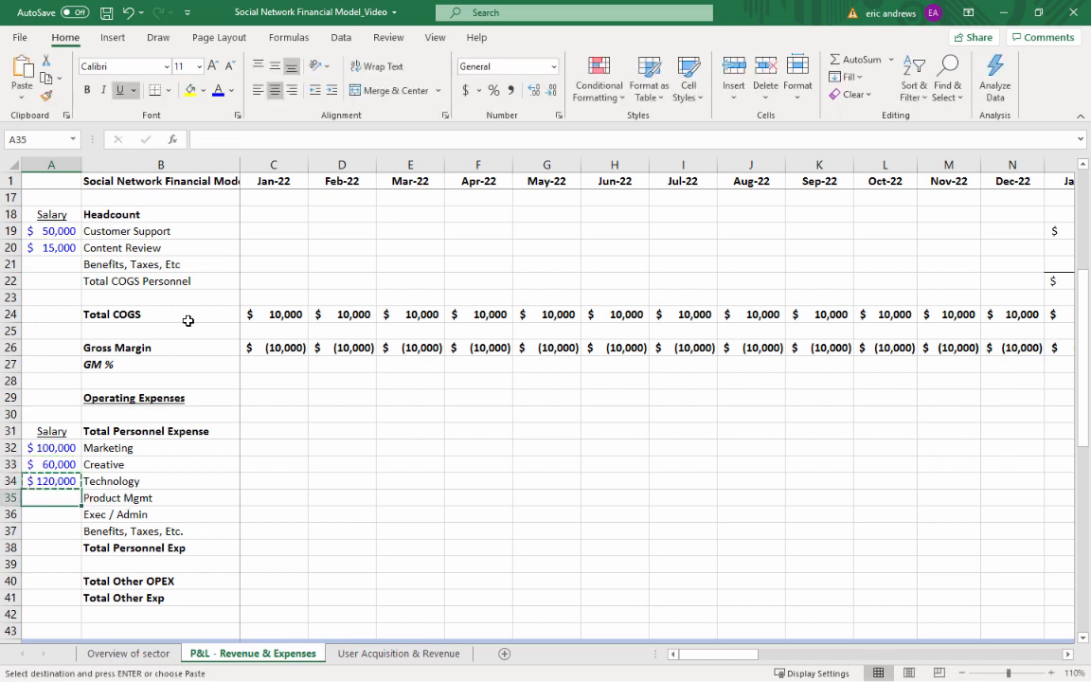
{"action": "key", "text": "ctrl+v"}
{"action": "type", "text": "80,000"}
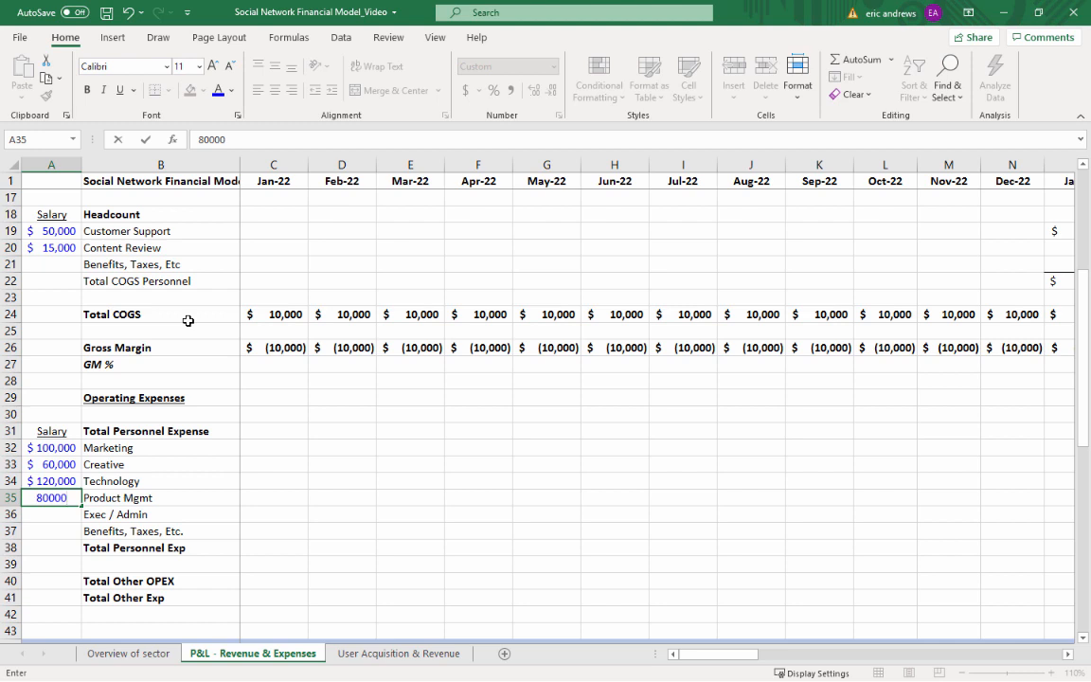
{"action": "key", "text": "Return"}
{"action": "key", "text": "Up"}
{"action": "key", "text": "ctrl+c"}
{"action": "key", "text": "Down"}
{"action": "key", "text": "ctrl+v"}
{"action": "type", "text": "125000"}
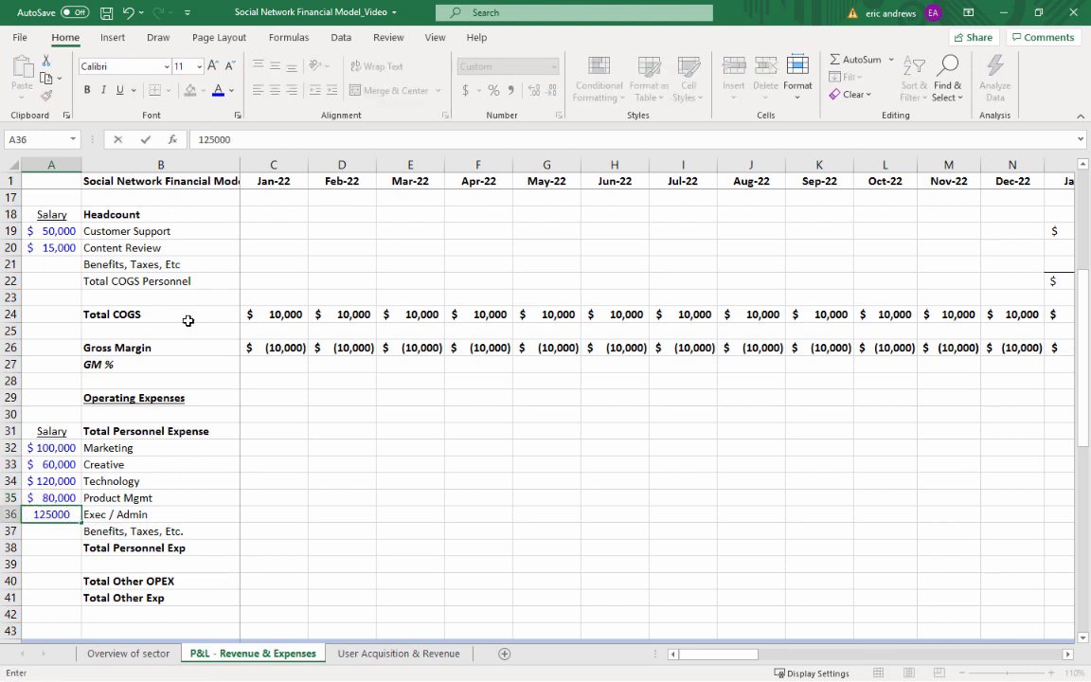
{"action": "key", "text": "Return"}
{"action": "key", "text": "Up"}
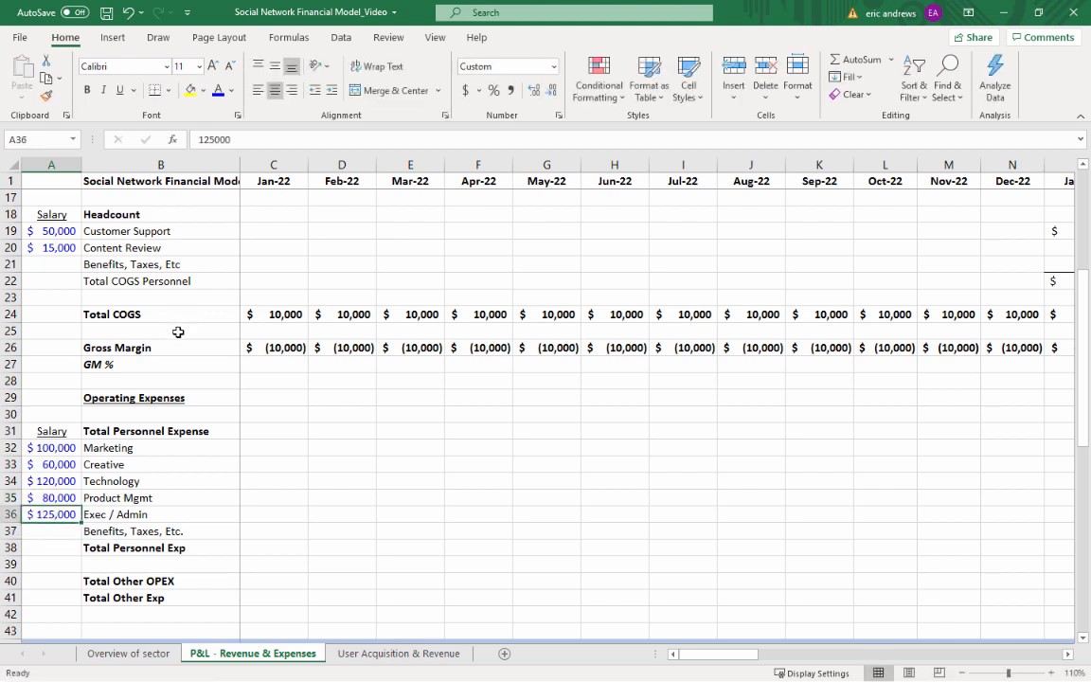
Calculate the Jan-22 Marketing personnel expense in C32 with the formula =$A32/12*C63
{"action": "left_click", "coordinate": [268, 530]}
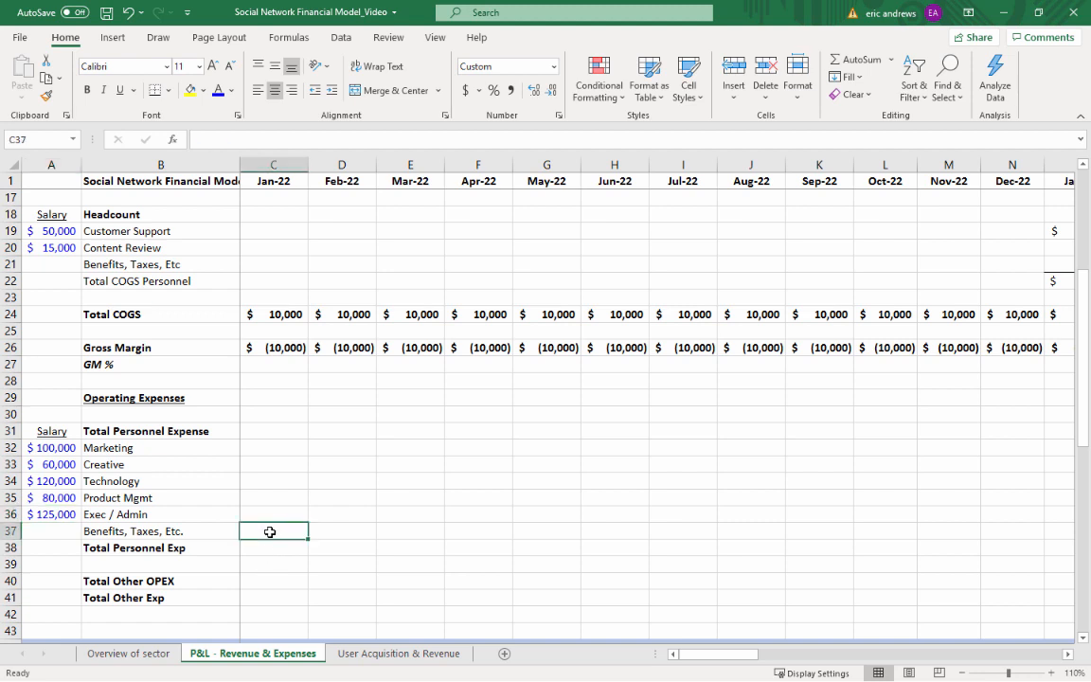
{"action": "left_click", "coordinate": [268, 447]}
{"action": "type", "text": "="}
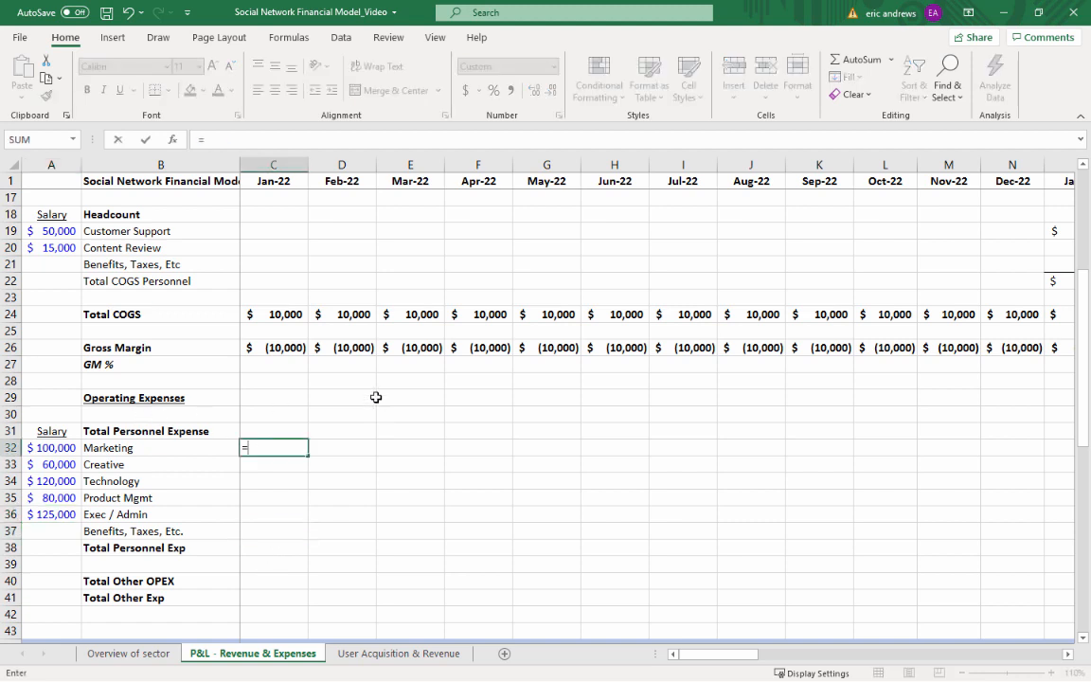
{"action": "left_click", "coordinate": [49, 447]}
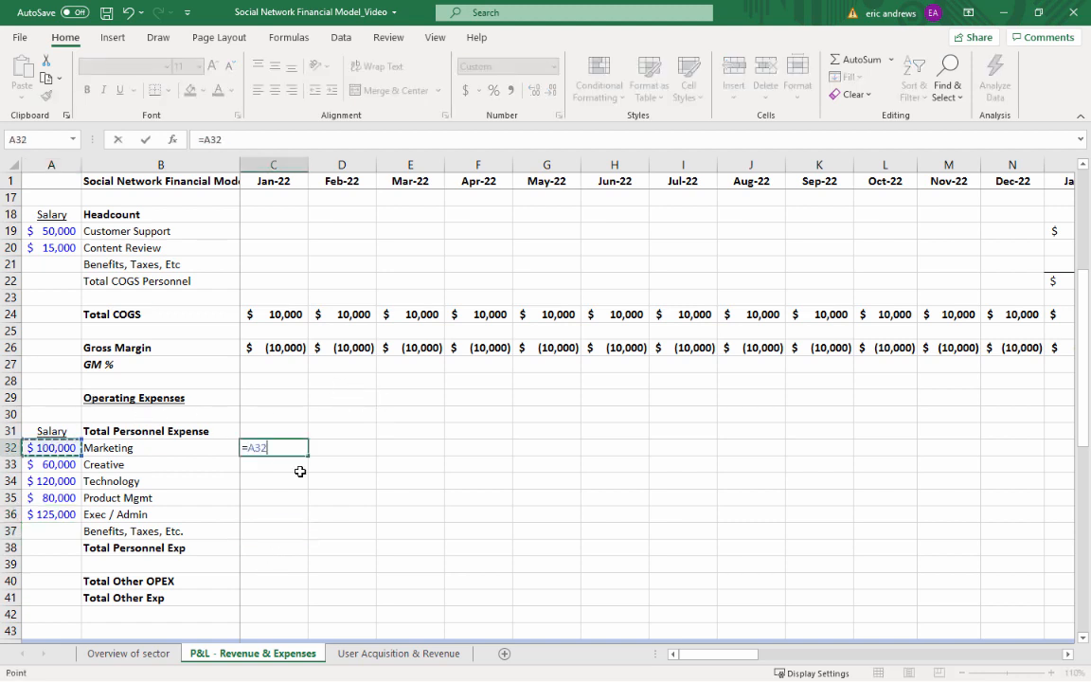
{"action": "key", "text": "F4"}
{"action": "key", "text": "F4"}
{"action": "type", "text": "/12*"}
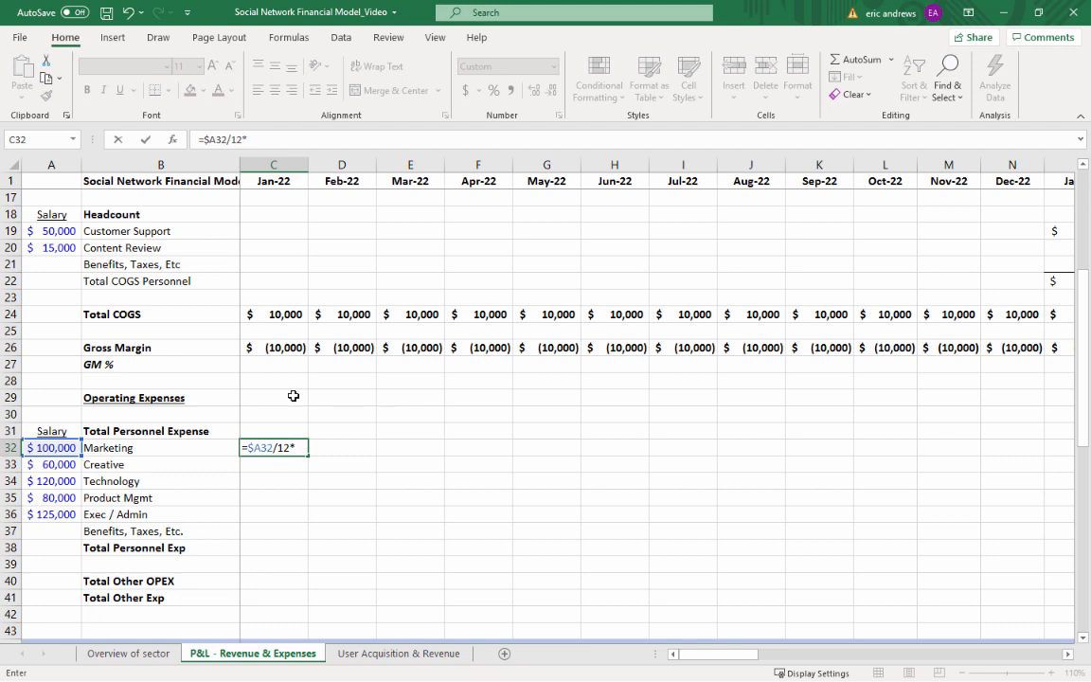
{"action": "scroll", "coordinate": [289, 402], "scroll_direction": "down", "scroll_amount": 11}
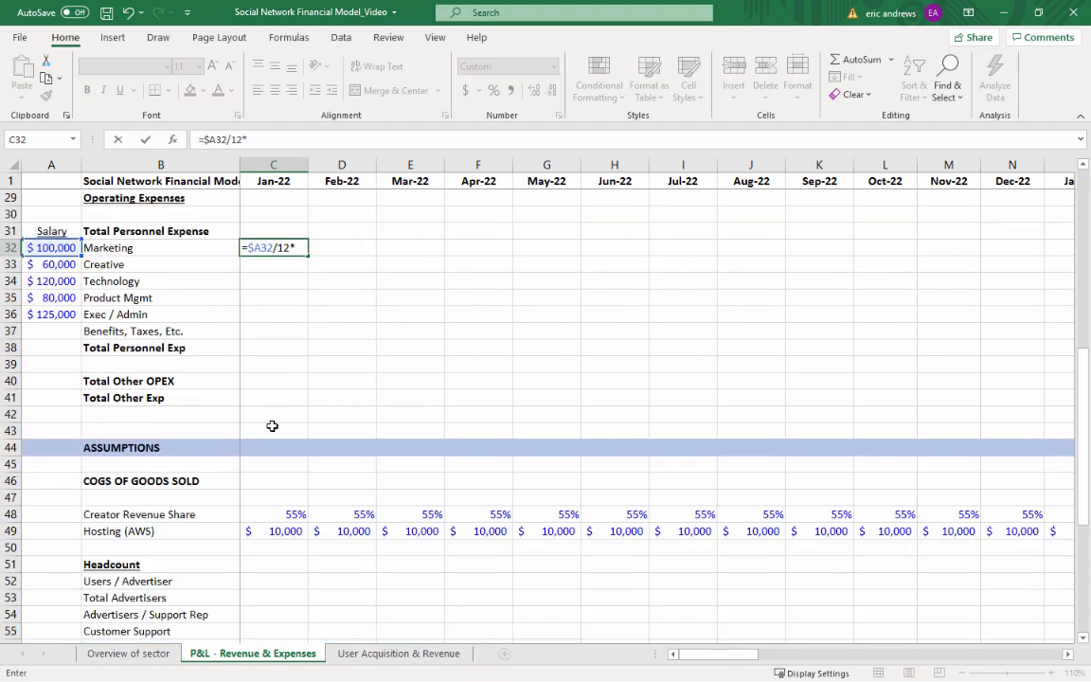
{"action": "left_click", "coordinate": [281, 415]}
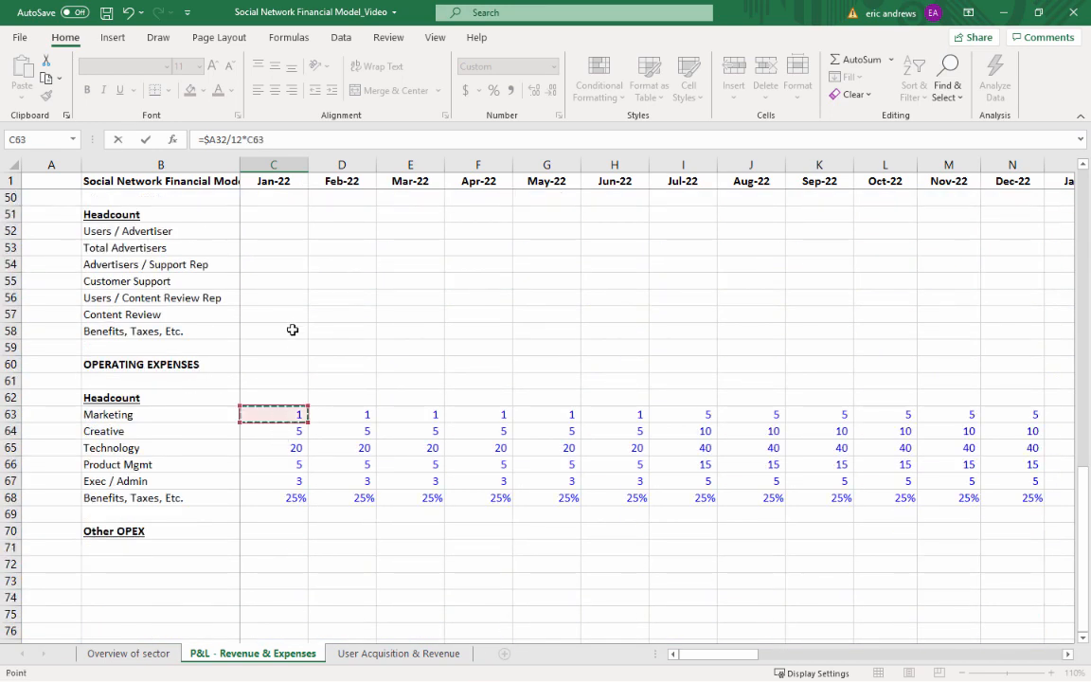
{"action": "key", "text": "Return"}
{"action": "key", "text": "Up"}
{"action": "key", "text": "Up"}
{"action": "key", "text": "Up"}
{"action": "key", "text": "Up"}
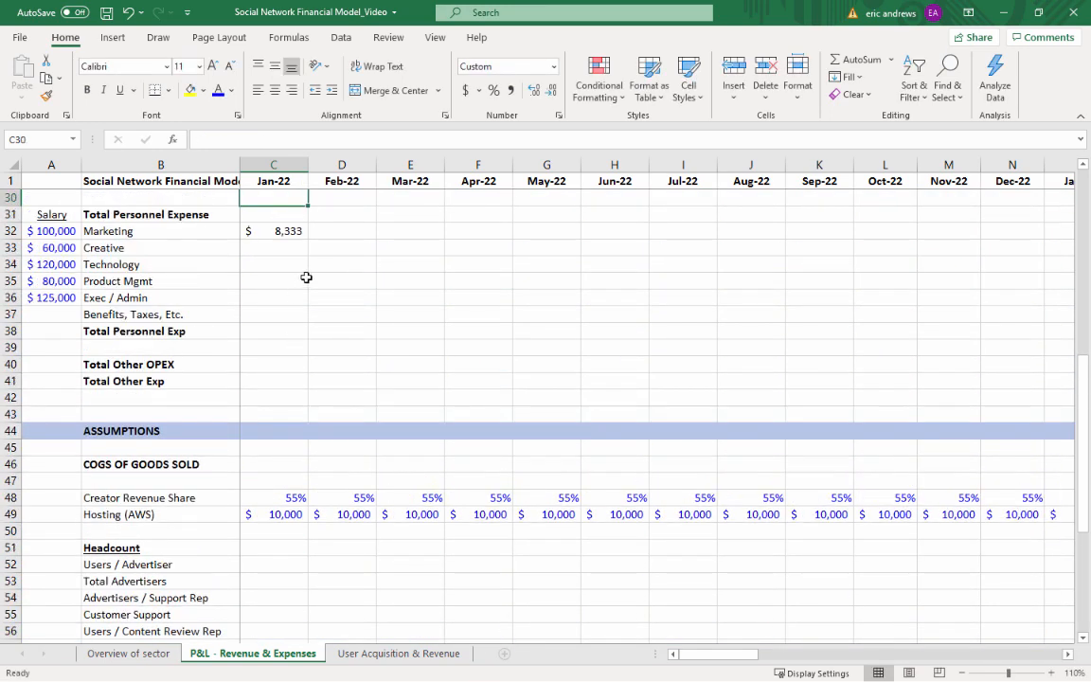
{"action": "key", "text": "Down"}
{"action": "key", "text": "Down"}
{"action": "key", "text": "Down"}
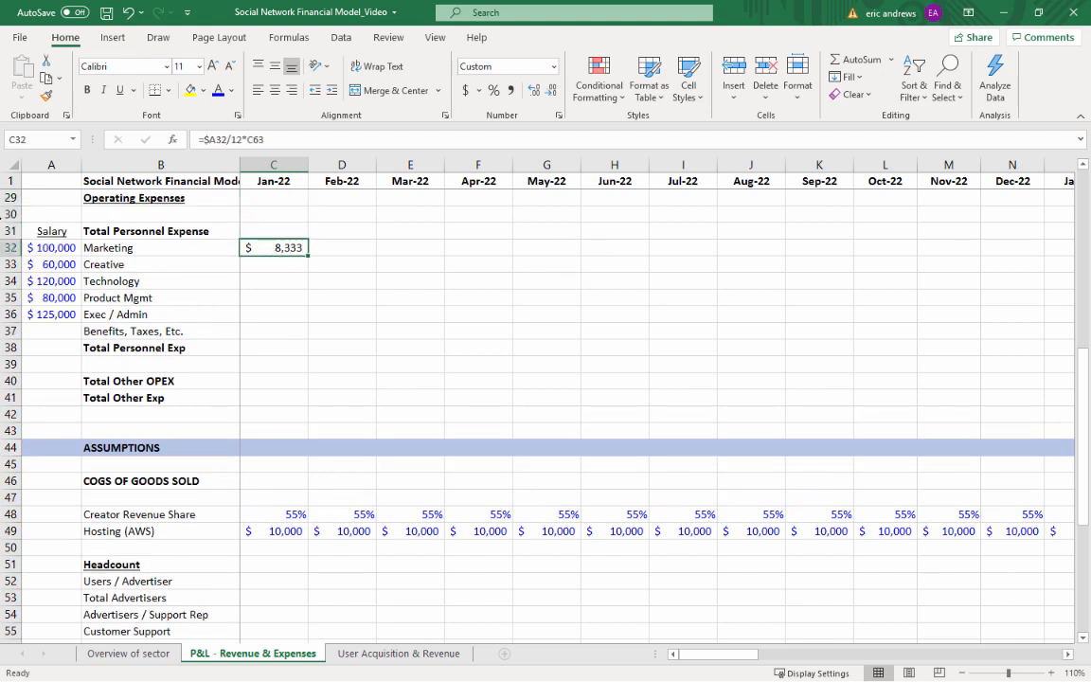
Copy the Jan-22 Marketing expense formula in C32 down to the Creative through Exec / Admin rows, C33:C36
{"action": "left_click", "coordinate": [47, 248]}
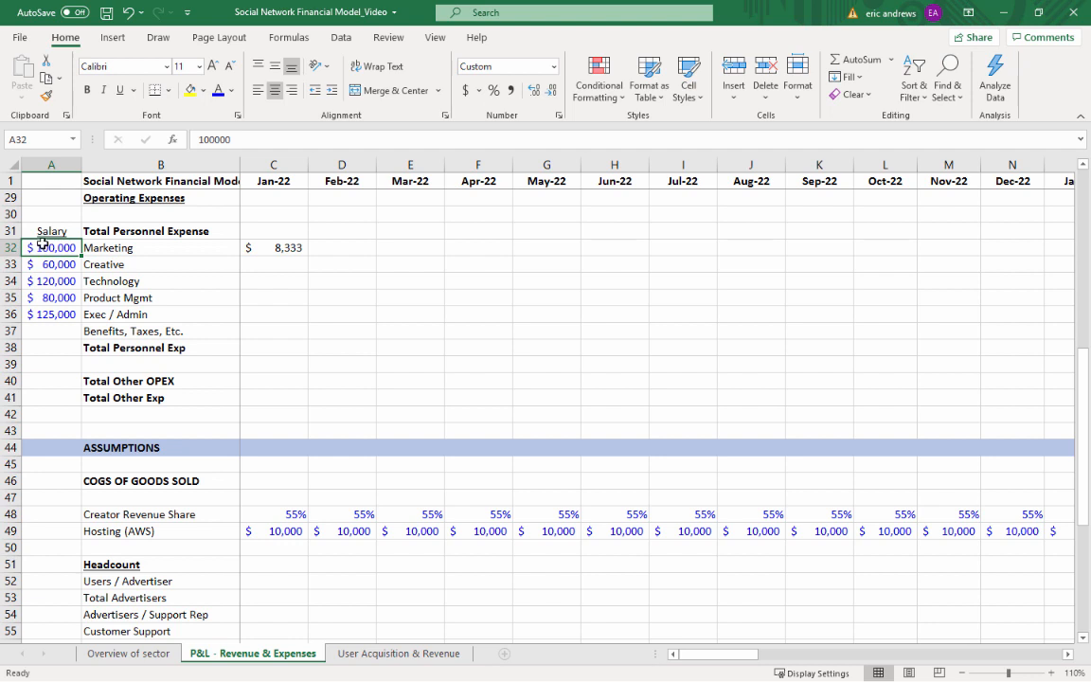
{"action": "scroll", "coordinate": [44, 247], "scroll_direction": "up", "scroll_amount": 1}
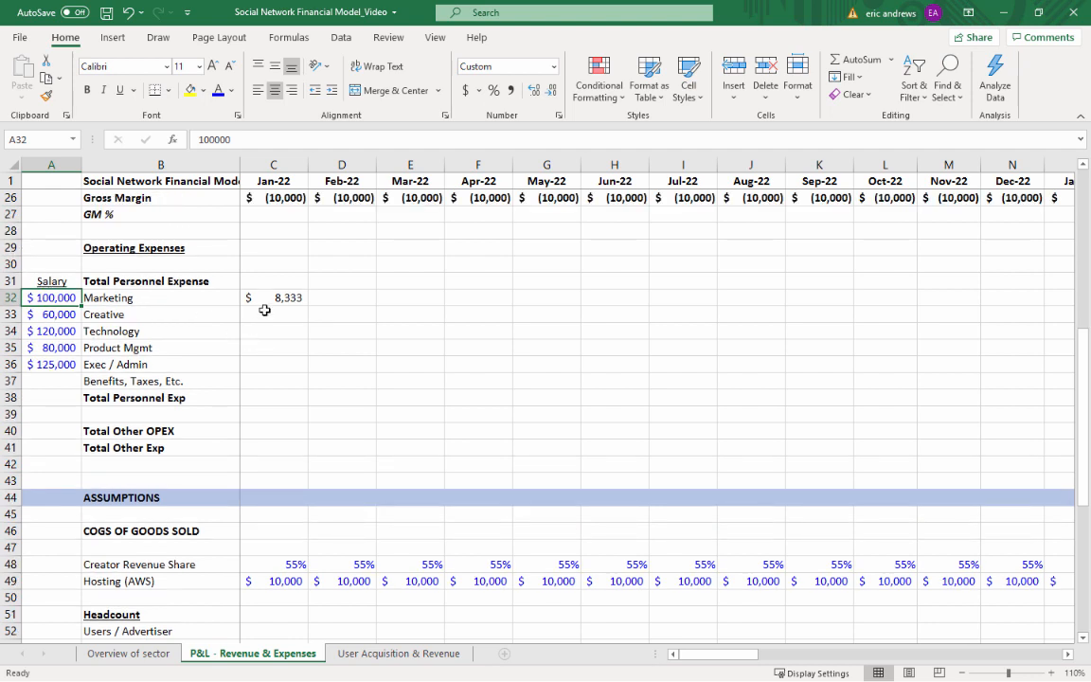
{"action": "left_click", "coordinate": [275, 299]}
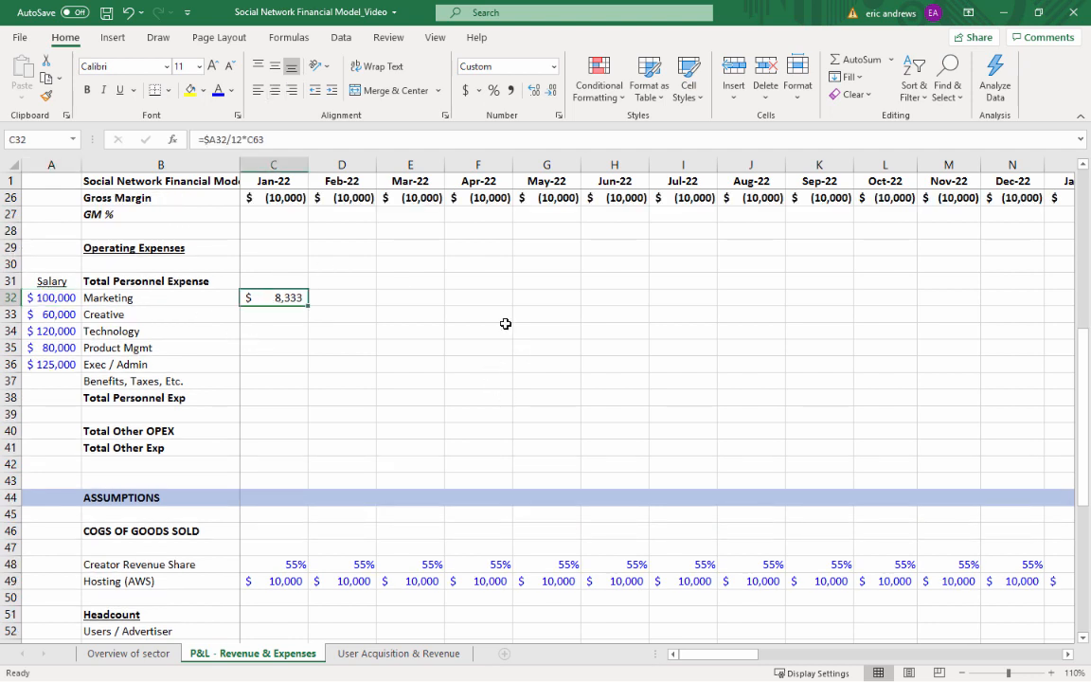
{"action": "key", "text": "ctrl+c"}
{"action": "key", "text": "Down"}
{"action": "key", "text": "shift+Down"}
{"action": "key", "text": "shift+Down"}
{"action": "key", "text": "shift+Down"}
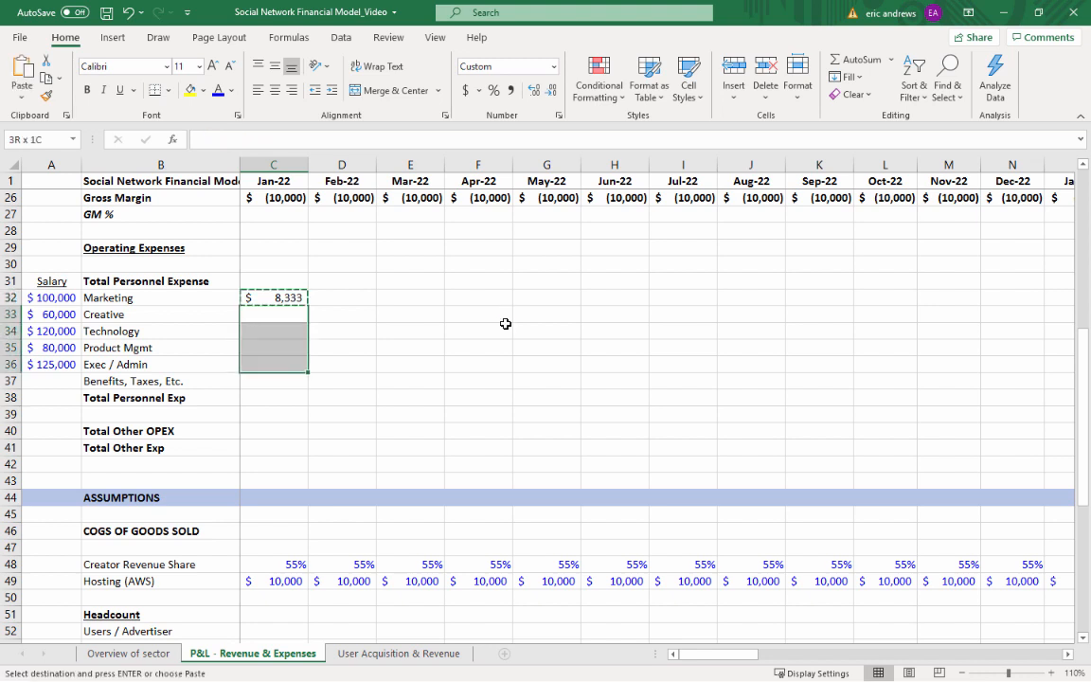
{"action": "key", "text": "ctrl+v"}
Format the Jan-22 personnel expenses in C33:C37 in comma style with no decimals
{"action": "key", "text": "ctrl+Down"}
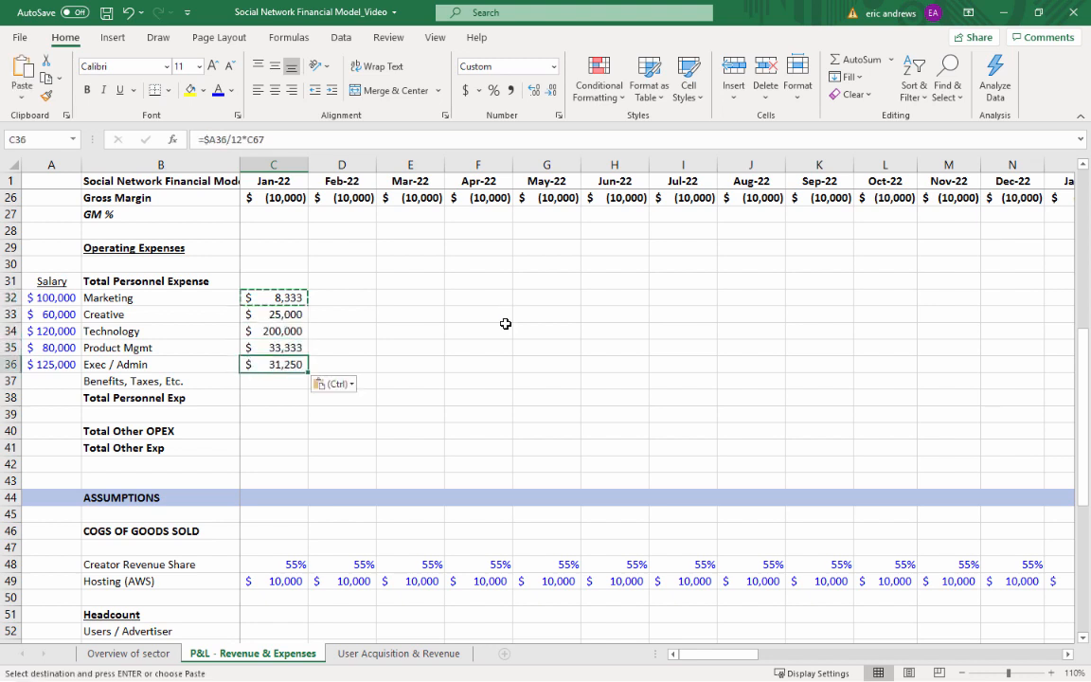
{"action": "key", "text": "Down"}
{"action": "key", "text": "shift+Up"}
{"action": "key", "text": "shift+Up"}
{"action": "key", "text": "shift+Up"}
{"action": "key", "text": "shift+Up"}
{"action": "key", "text": "shift+Up"}
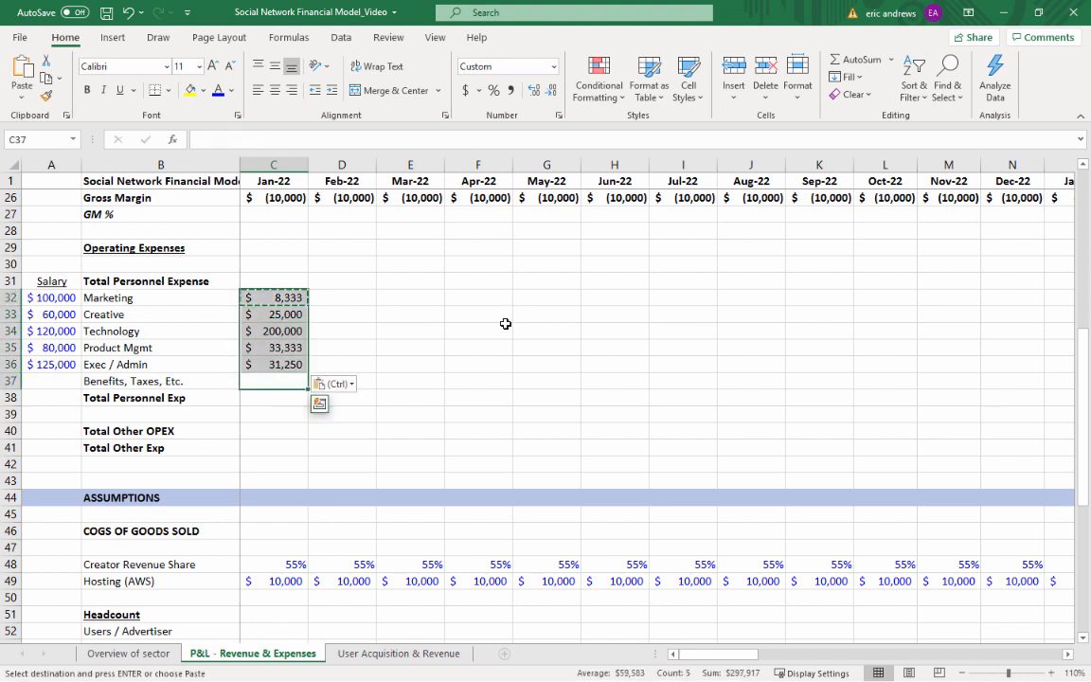
{"action": "key", "text": "shift+Down"}
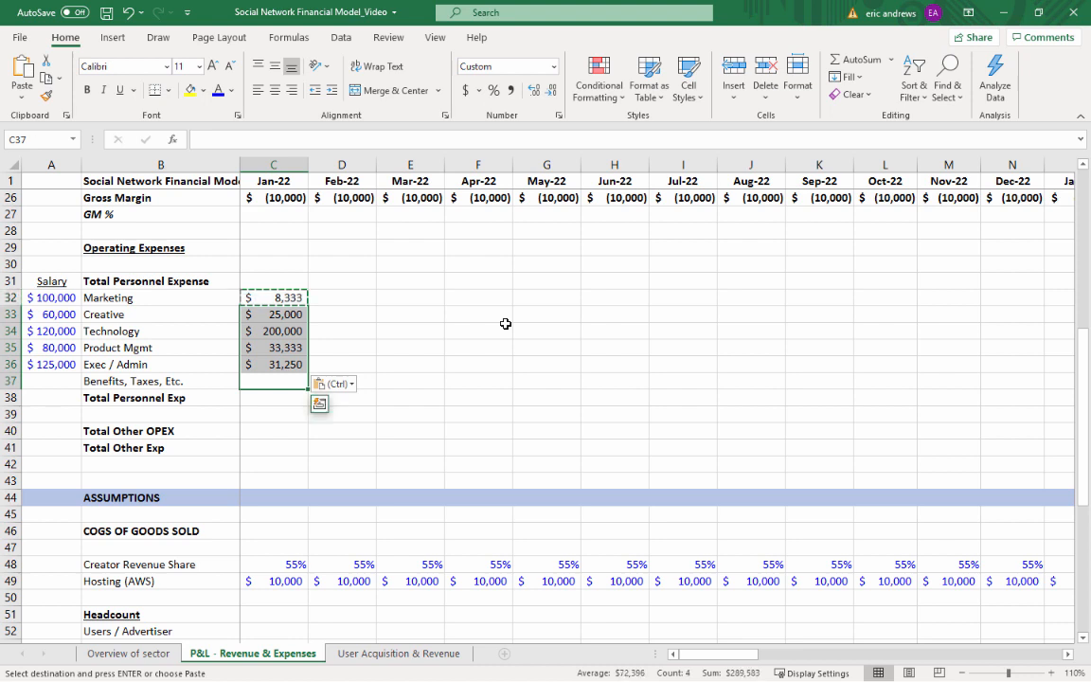
{"action": "left_click", "coordinate": [511, 90]}
{"action": "left_click", "coordinate": [551, 90]}
{"action": "left_click", "coordinate": [551, 90]}
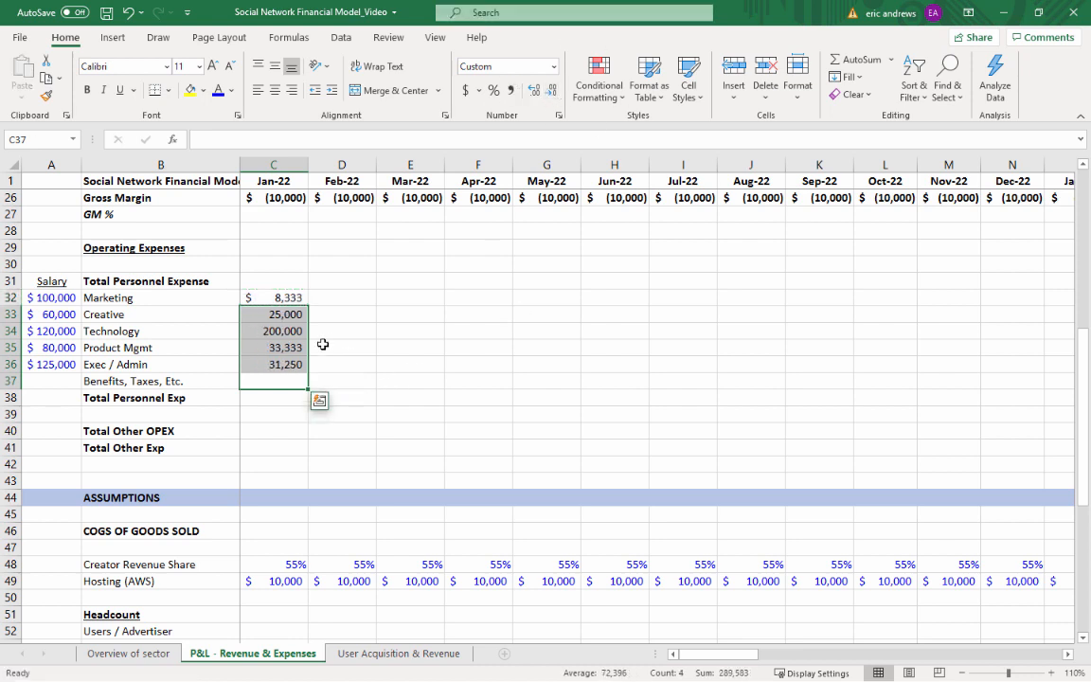
{"action": "left_click", "coordinate": [267, 297]}
{"action": "scroll", "coordinate": [580, 379], "scroll_direction": "up", "scroll_amount": 6}
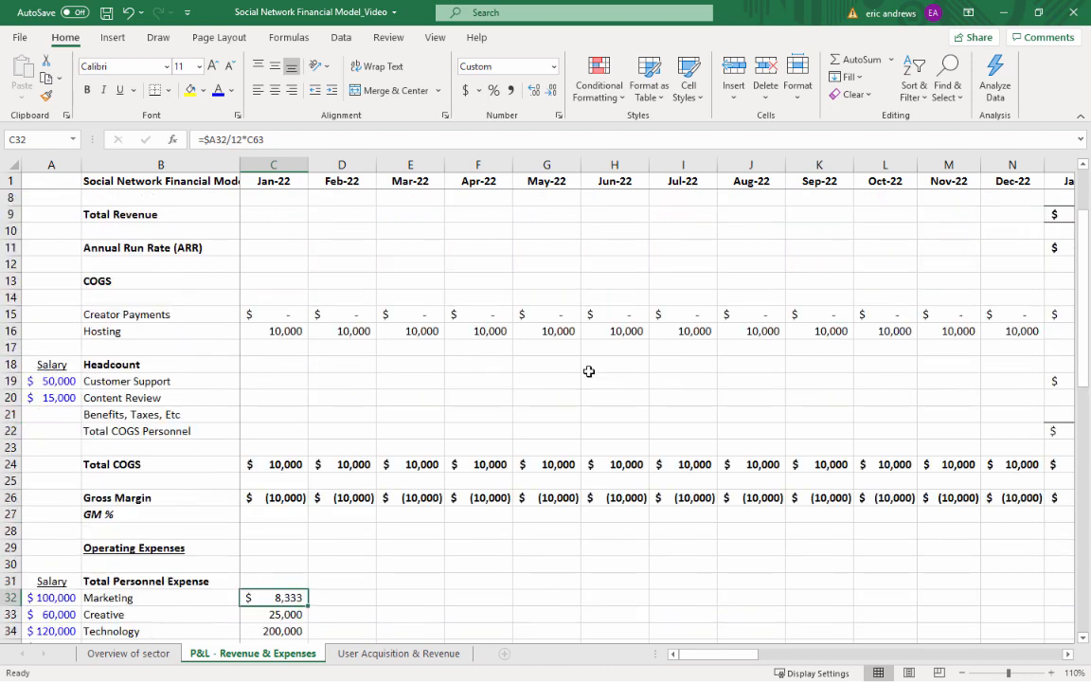
Calculate the Jan-22 Benefits, Taxes, Etc. expense in C37 with the formula =SUM(C32:C36)*C68
{"action": "scroll", "coordinate": [287, 414], "scroll_direction": "down", "scroll_amount": 4}
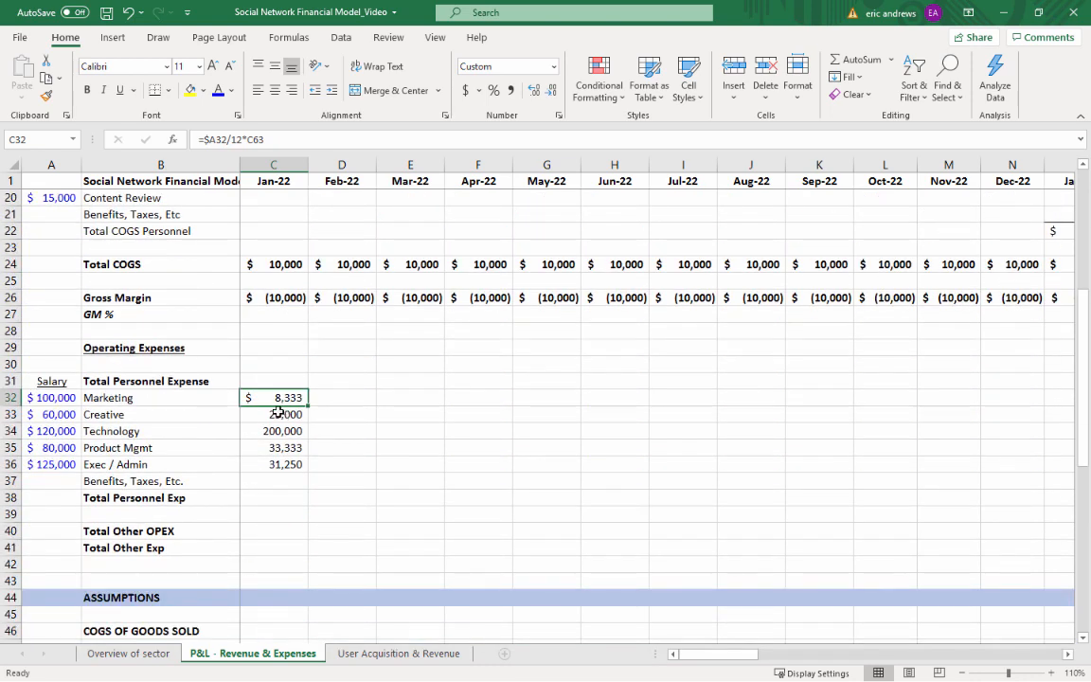
{"action": "left_click_drag", "start_coordinate": [278, 417], "coordinate": [282, 482]}
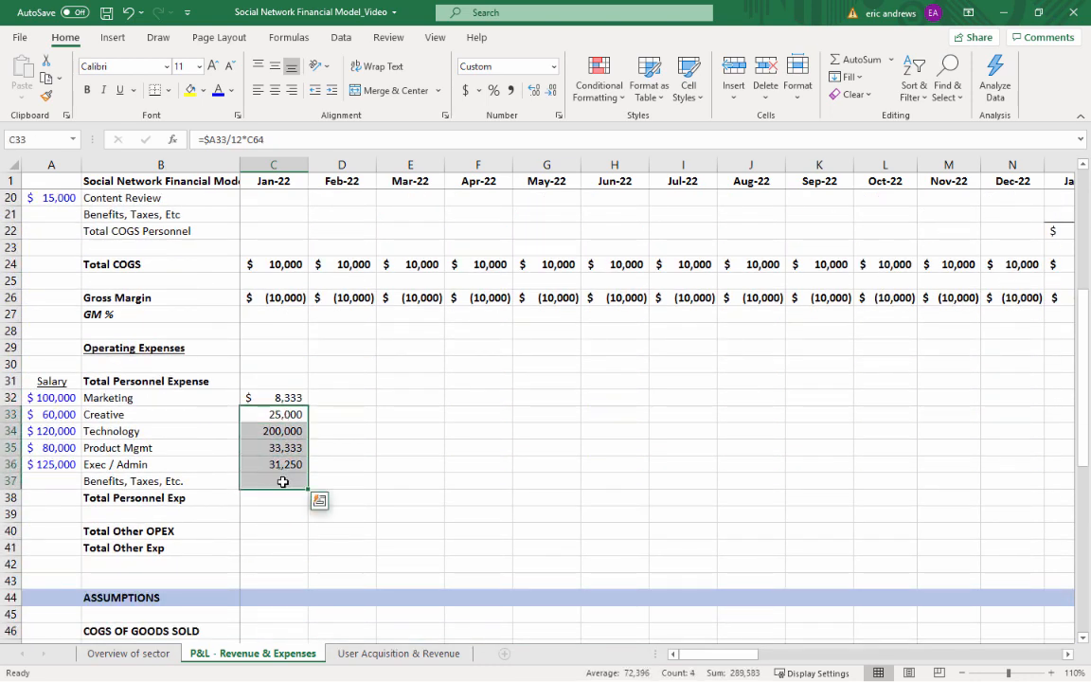
{"action": "left_click", "coordinate": [260, 399]}
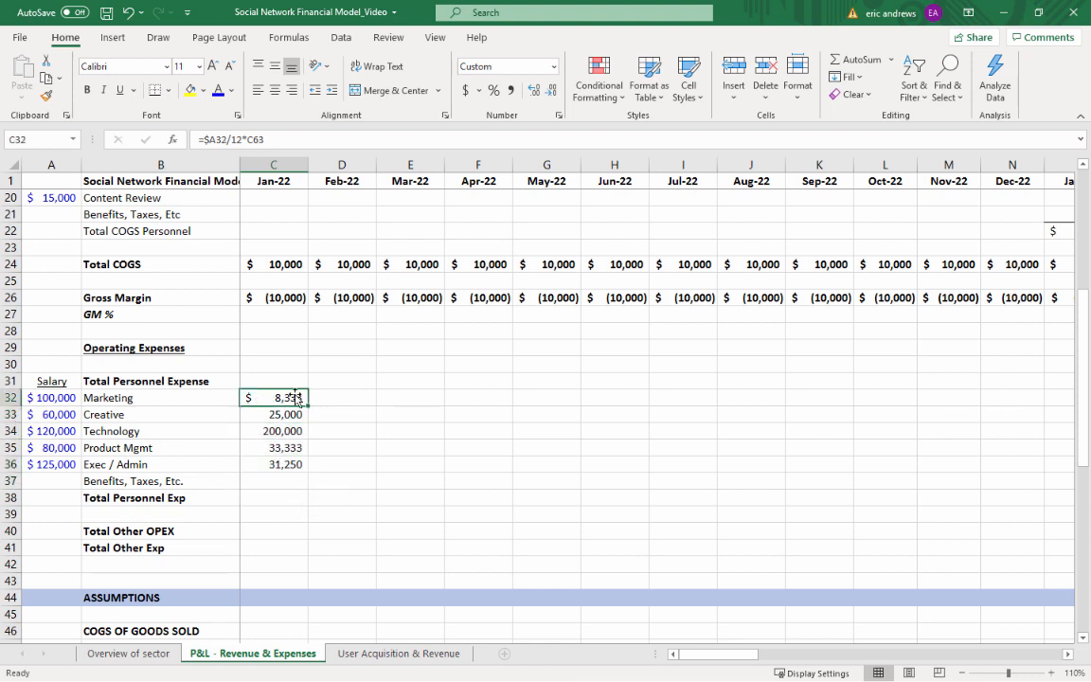
{"action": "left_click", "coordinate": [271, 500]}
{"action": "left_click", "coordinate": [275, 481]}
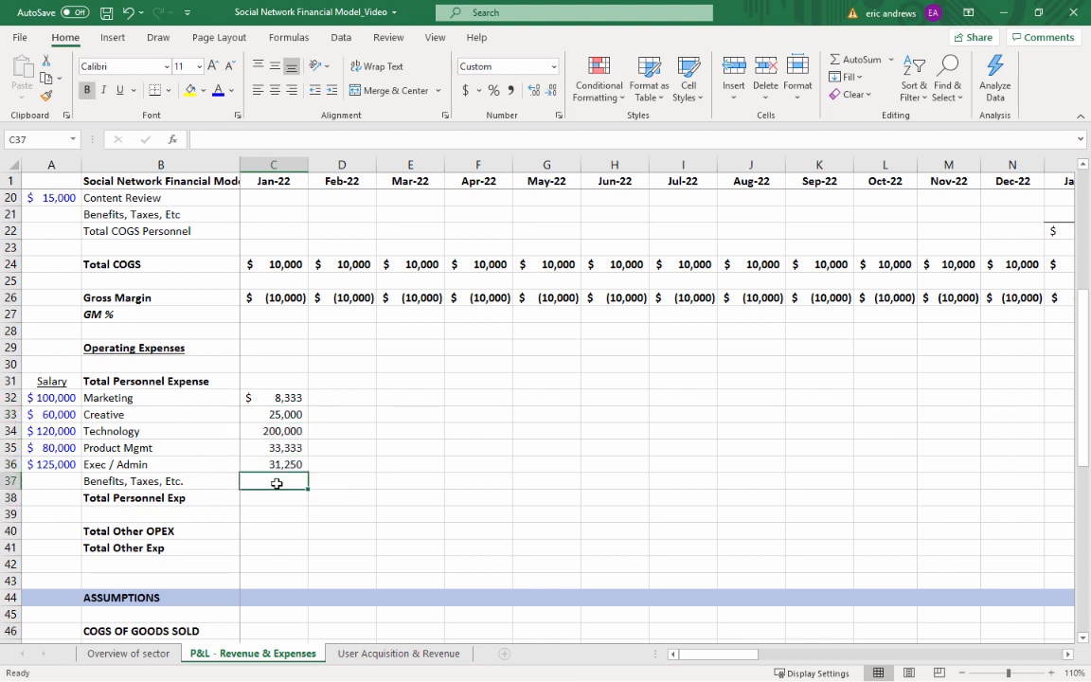
{"action": "type", "text": "=sum("}
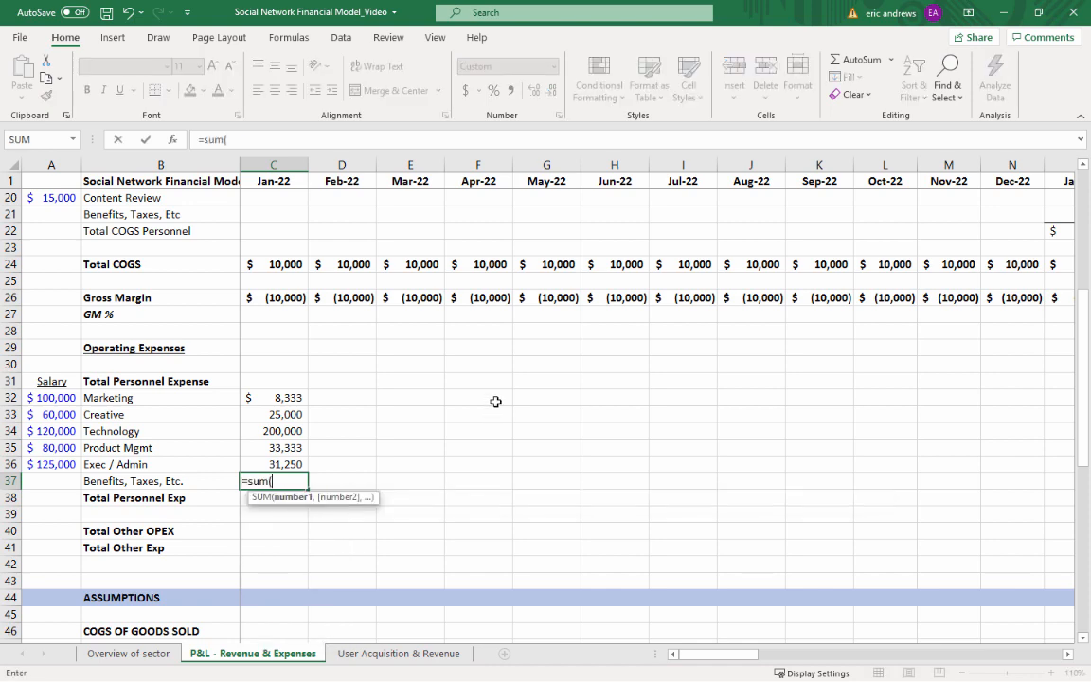
{"action": "key", "text": "Up"}
{"action": "key", "text": "shift+Up"}
{"action": "key", "text": "shift+Up"}
{"action": "key", "text": "shift+Up"}
{"action": "key", "text": "shift+Up"}
{"action": "type", "text": ")*"}
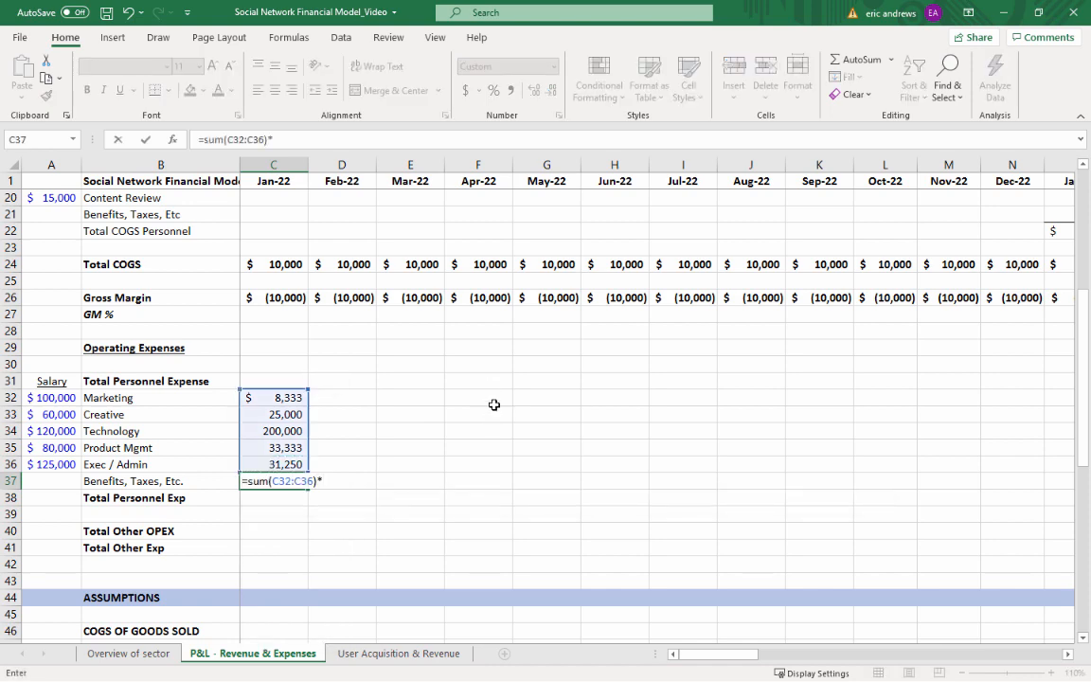
{"action": "scroll", "coordinate": [455, 409], "scroll_direction": "down", "scroll_amount": 10}
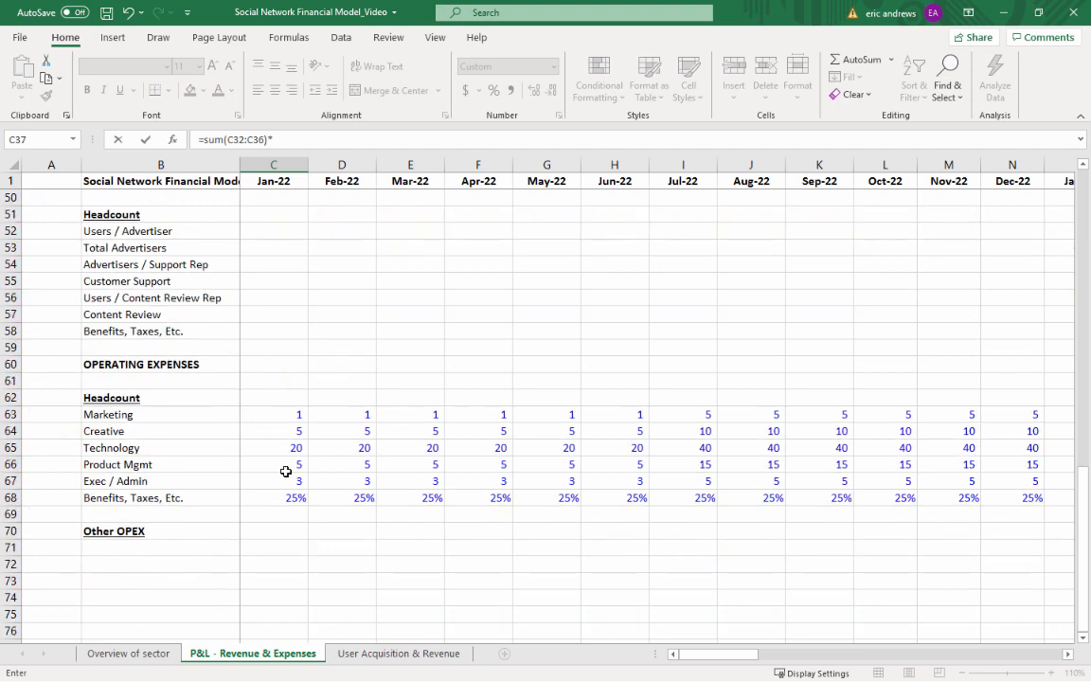
{"action": "left_click", "coordinate": [285, 492]}
{"action": "scroll", "coordinate": [353, 368], "scroll_direction": "up", "scroll_amount": 5}
{"action": "key", "text": "ctrl+Return"}
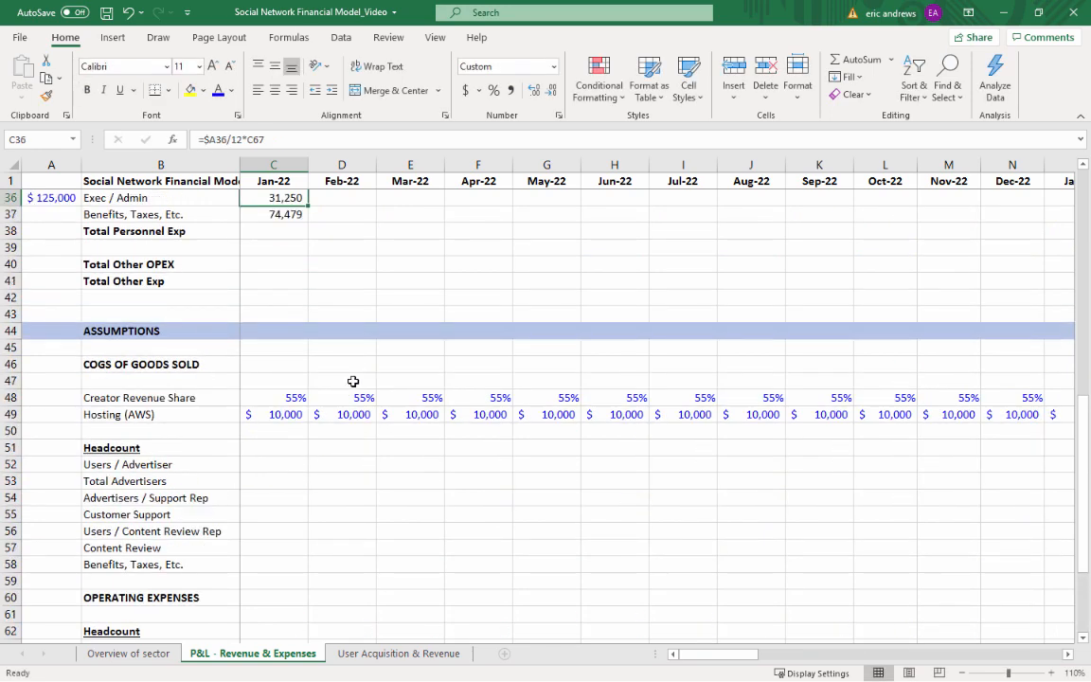
{"action": "scroll", "coordinate": [354, 414], "scroll_direction": "up", "scroll_amount": 5}
{"action": "scroll", "coordinate": [352, 384], "scroll_direction": "down", "scroll_amount": 1}
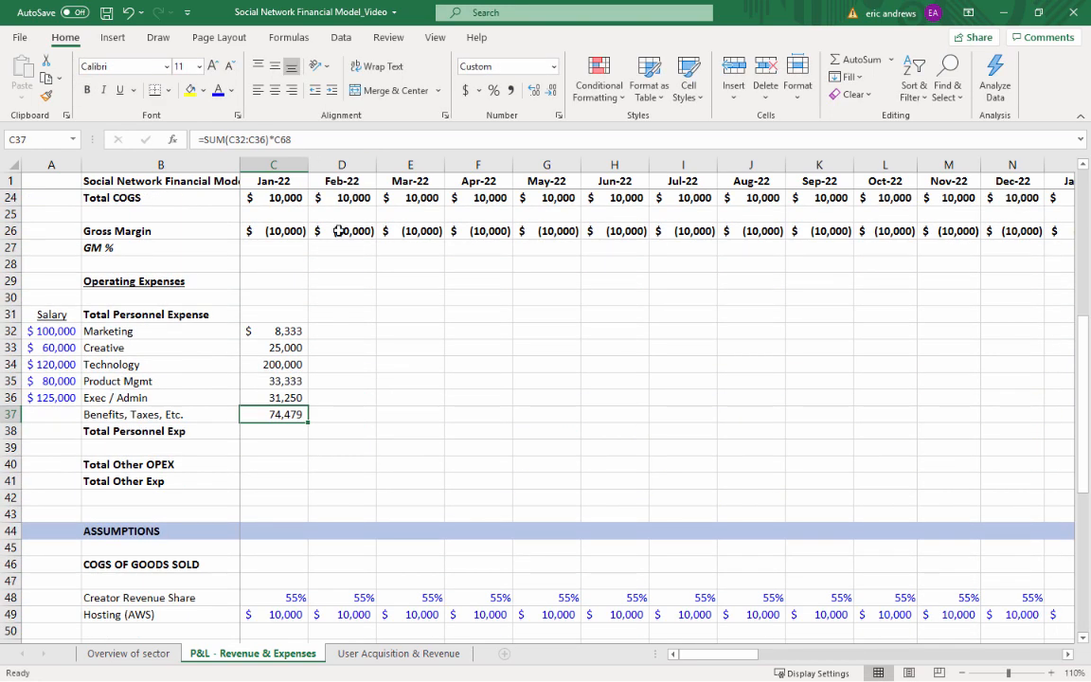
Total the Jan-22 personnel expenses in C38 with the formula =SUM(C32:C37)
{"action": "key", "text": "Return"}
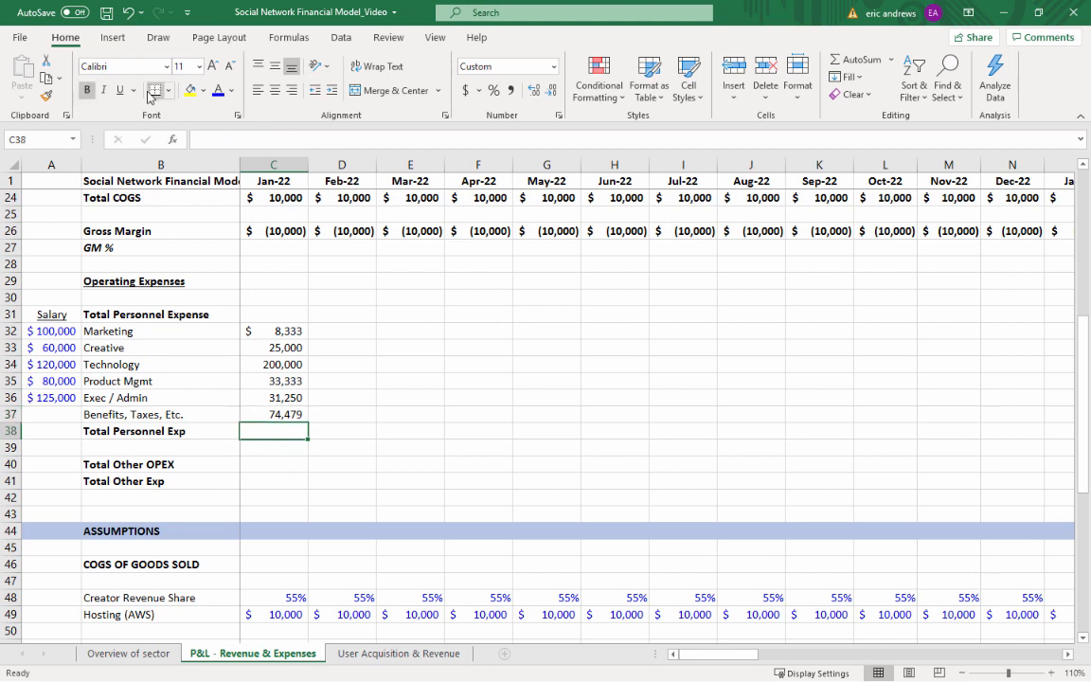
{"action": "type", "text": "=sum("}
{"action": "key", "text": "Up"}
{"action": "key", "text": "shift+Up"}
{"action": "key", "text": "shift+Up"}
{"action": "key", "text": "shift+Up"}
{"action": "key", "text": "shift+Up"}
{"action": "key", "text": "shift+Up"}
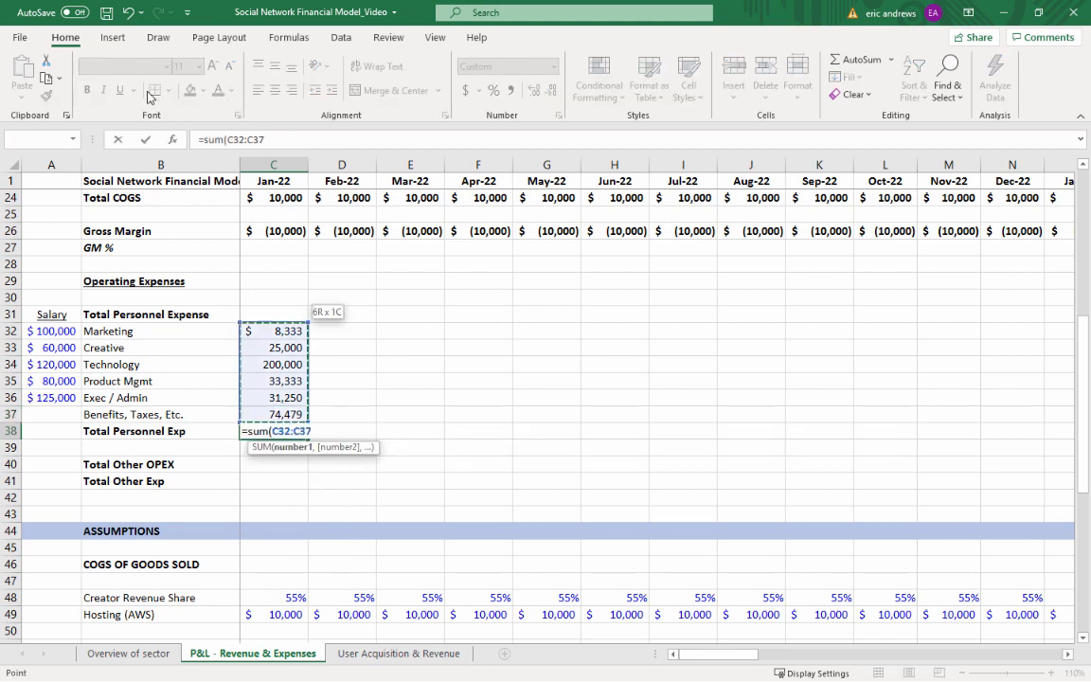
{"action": "key", "text": "Return"}
{"action": "key", "text": "Up"}
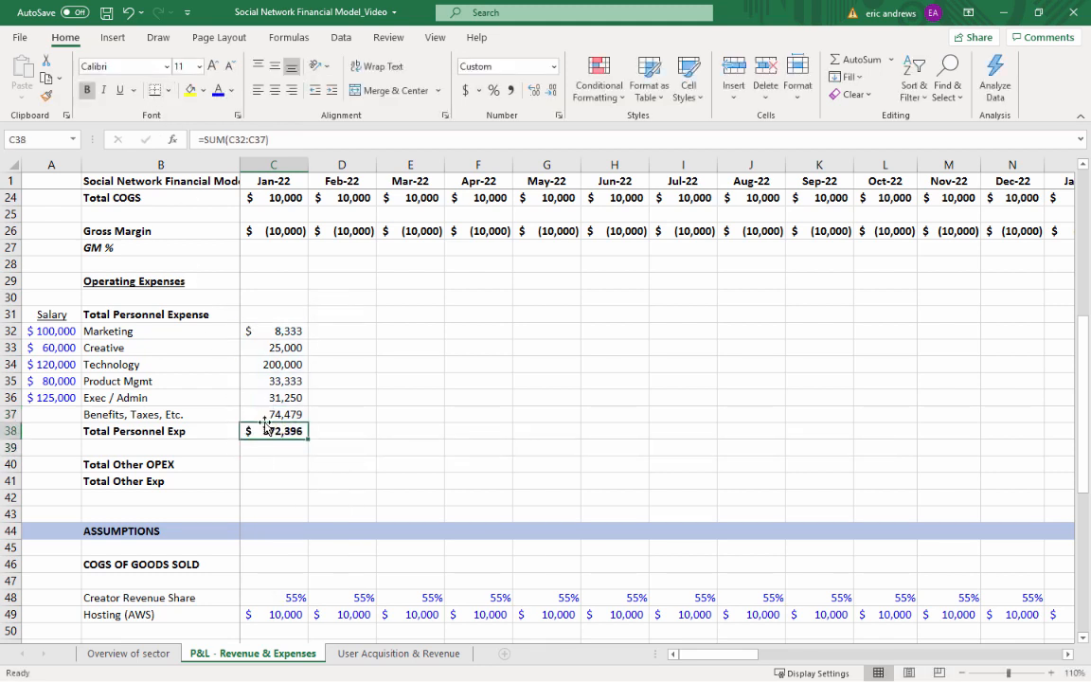
Copy the Jan-22 personnel expense formulas in C32:C38 across all months from Feb-22 to Dec-25, D32:AX38
{"action": "key", "text": "Up"}
{"action": "key", "text": "Up"}
{"action": "key", "text": "Up"}
{"action": "key", "text": "Up"}
{"action": "key", "text": "Up"}
{"action": "key", "text": "Up"}
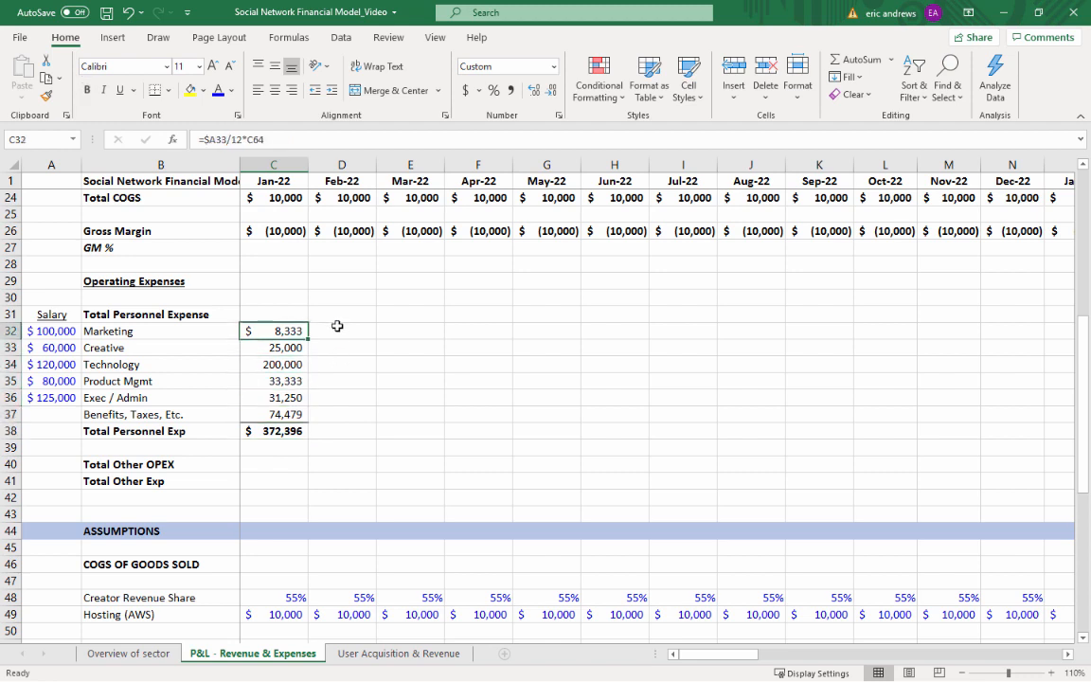
{"action": "key", "text": "shift+Down"}
{"action": "key", "text": "shift+Down"}
{"action": "key", "text": "shift+Down"}
{"action": "key", "text": "shift+Down"}
{"action": "key", "text": "shift+Down"}
{"action": "key", "text": "shift+Down"}
{"action": "key", "text": "ctrl+c"}
{"action": "key", "text": "Right"}
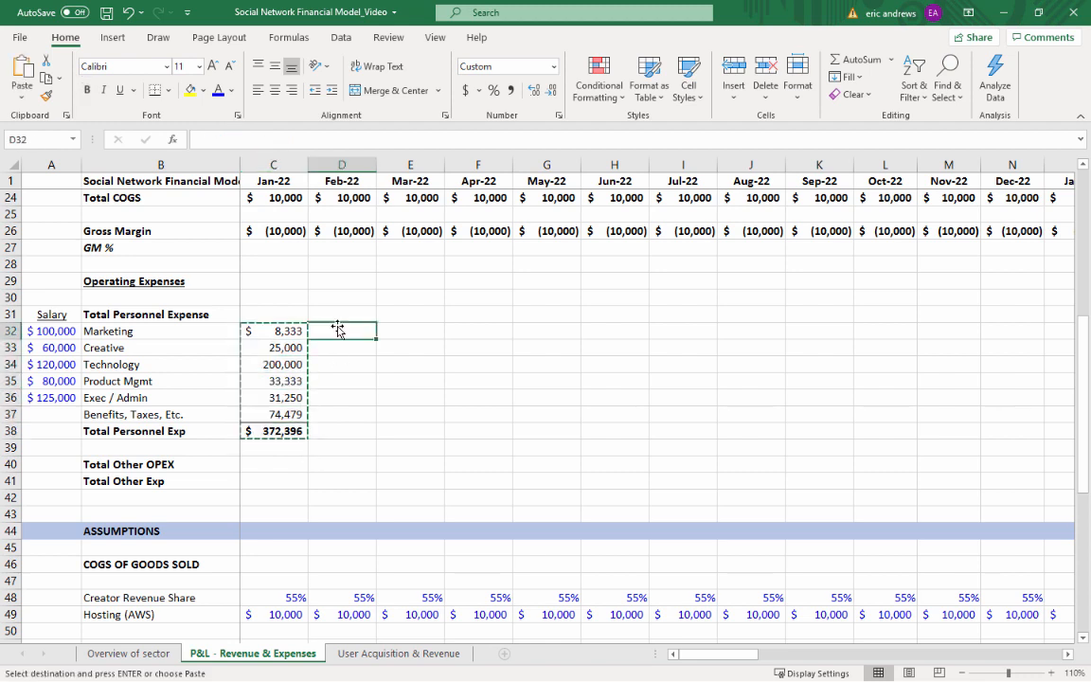
{"action": "key", "text": "shift+Right"}
{"action": "key", "text": "shift+Right"}
{"action": "key", "text": "shift+Right"}
{"action": "key", "text": "shift+Right"}
{"action": "key", "text": "shift+Right"}
{"action": "key", "text": "shift+Right"}
{"action": "key", "text": "shift+Right"}
{"action": "key", "text": "shift+Right"}
{"action": "key", "text": "shift+Right"}
{"action": "key", "text": "shift+Right"}
{"action": "key", "text": "shift+Right"}
{"action": "key", "text": "shift+Right"}
{"action": "key", "text": "shift+Right"}
{"action": "key", "text": "shift+Right"}
{"action": "key", "text": "shift+Right"}
{"action": "key", "text": "shift+Right"}
{"action": "key", "text": "shift+Right"}
{"action": "key", "text": "shift+Right"}
{"action": "key", "text": "shift+Right"}
{"action": "key", "text": "shift+Right"}
{"action": "key", "text": "shift+Right"}
{"action": "key", "text": "shift+Right"}
{"action": "key", "text": "shift+Right"}
{"action": "key", "text": "shift+Right"}
{"action": "key", "text": "shift+Right"}
{"action": "key", "text": "shift+Right"}
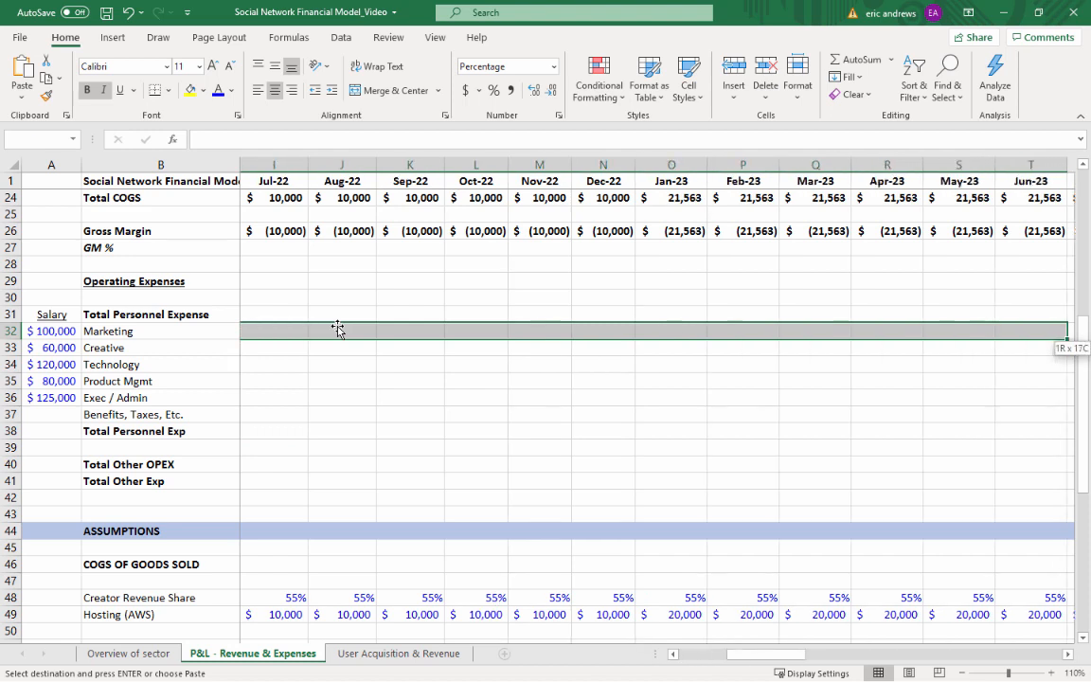
{"action": "key", "text": "shift+Right"}
{"action": "key", "text": "shift+Right"}
{"action": "key", "text": "shift+Right"}
{"action": "key", "text": "shift+Right"}
{"action": "key", "text": "shift+Right"}
{"action": "key", "text": "shift+Right"}
{"action": "key", "text": "shift+Right"}
{"action": "key", "text": "shift+Right"}
{"action": "key", "text": "shift+Right"}
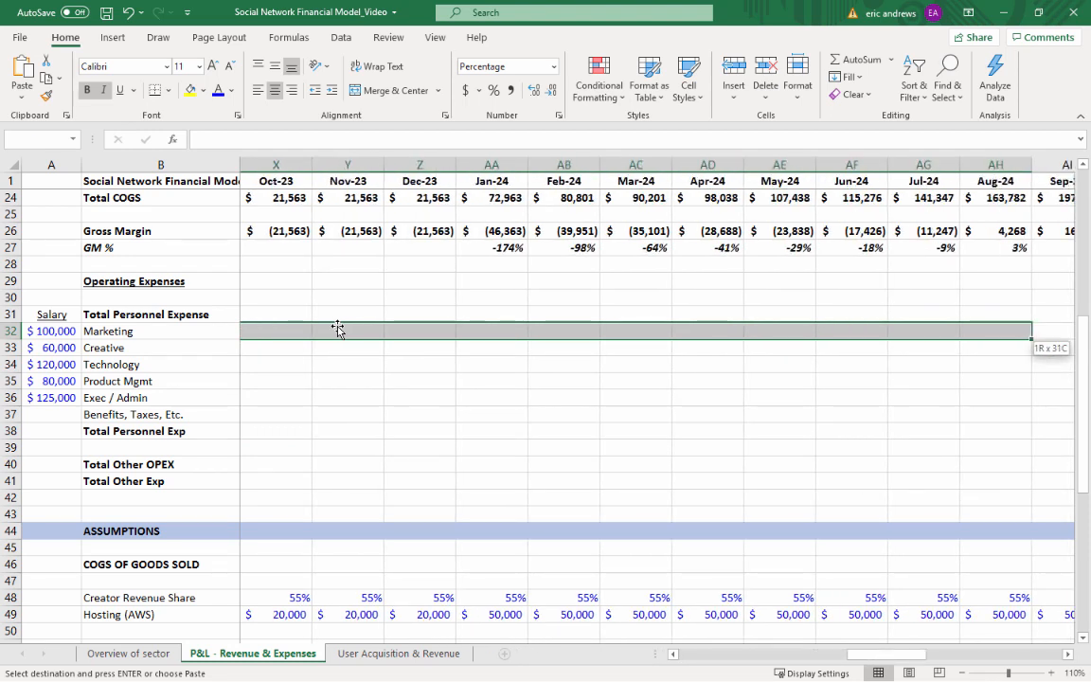
{"action": "key", "text": "shift+Right"}
{"action": "key", "text": "shift+Right"}
{"action": "key", "text": "shift+Right"}
{"action": "key", "text": "shift+Right"}
{"action": "key", "text": "shift+Right"}
{"action": "key", "text": "shift+Right"}
{"action": "key", "text": "shift+Right"}
{"action": "key", "text": "shift+Right"}
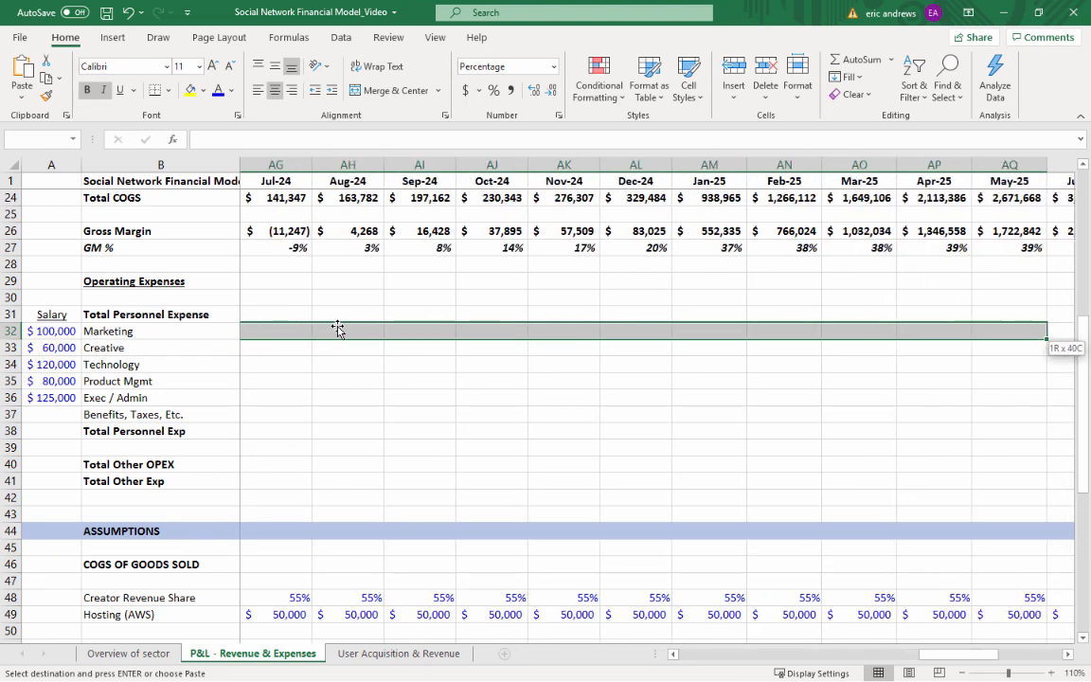
{"action": "key", "text": "shift+Right"}
{"action": "key", "text": "shift+Right"}
{"action": "key", "text": "shift+Right"}
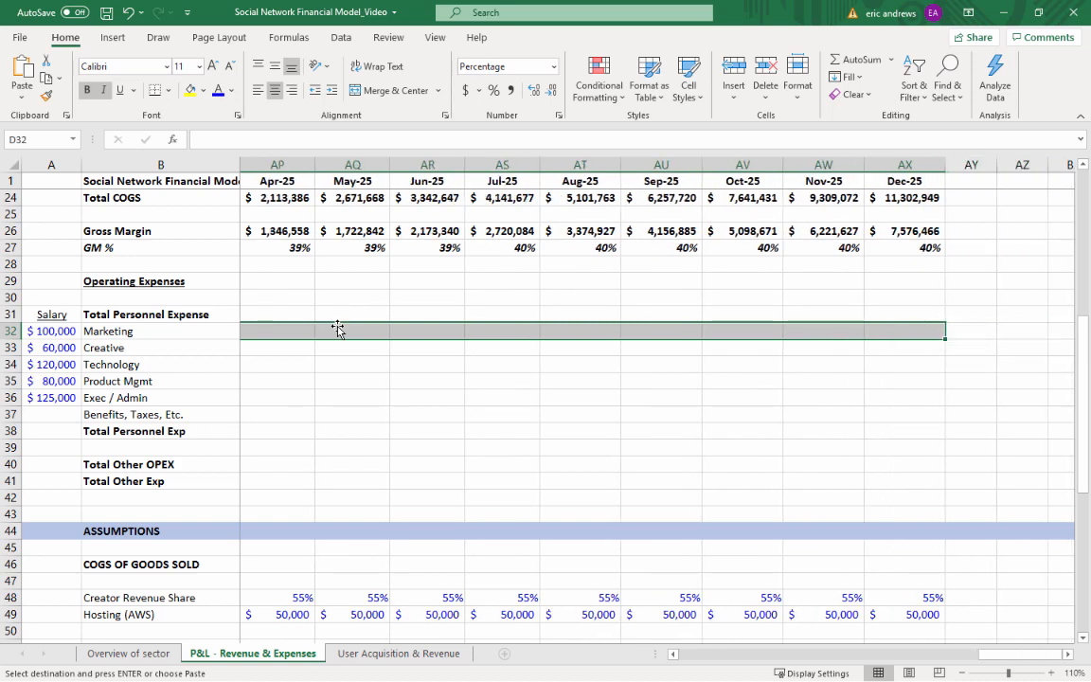
{"action": "key", "text": "ctrl+v"}
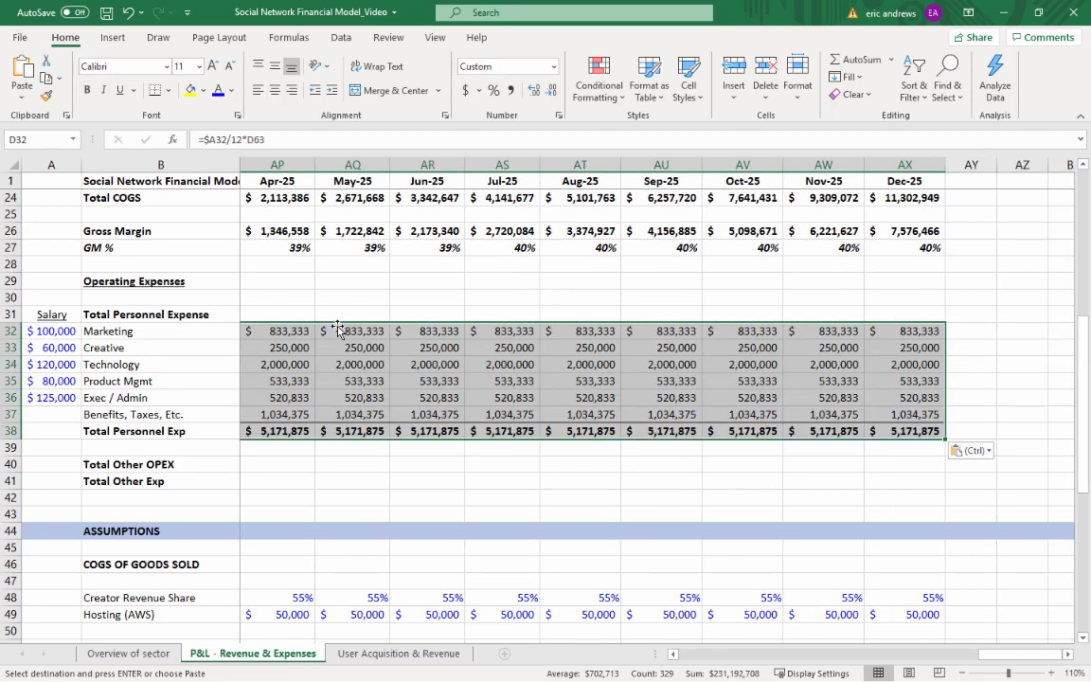
Check the copied personnel expense formulas and totals in the 2025 months and back in the 2022 months
{"action": "left_click", "coordinate": [371, 364]}
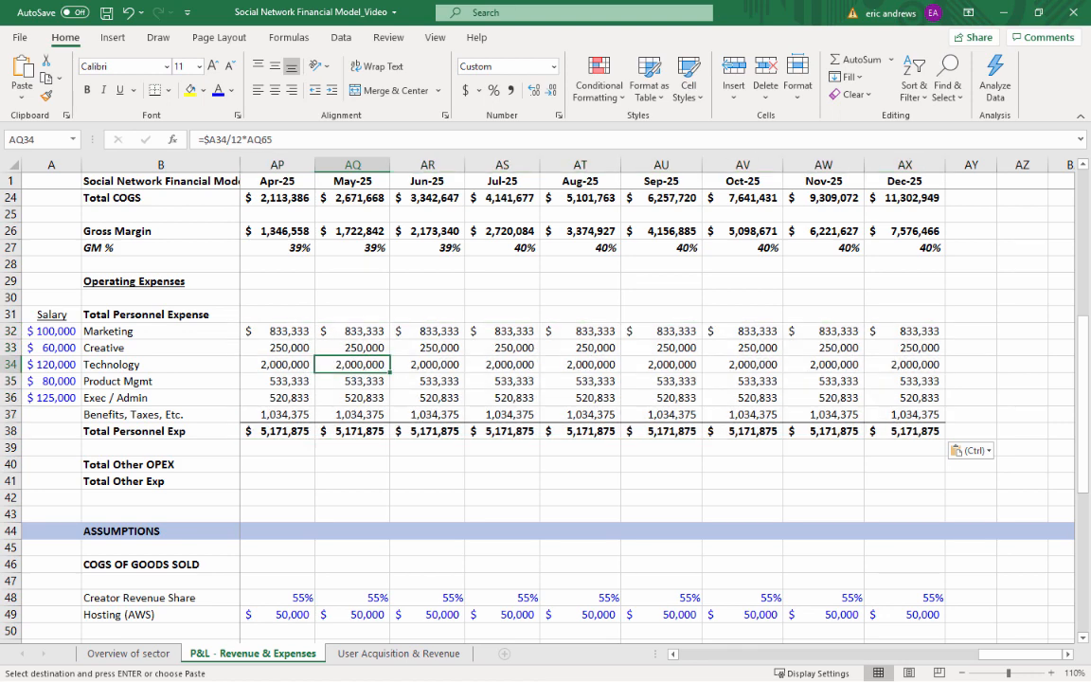
{"action": "left_click", "coordinate": [446, 439]}
{"action": "key", "text": "Left"}
{"action": "key", "text": "Left"}
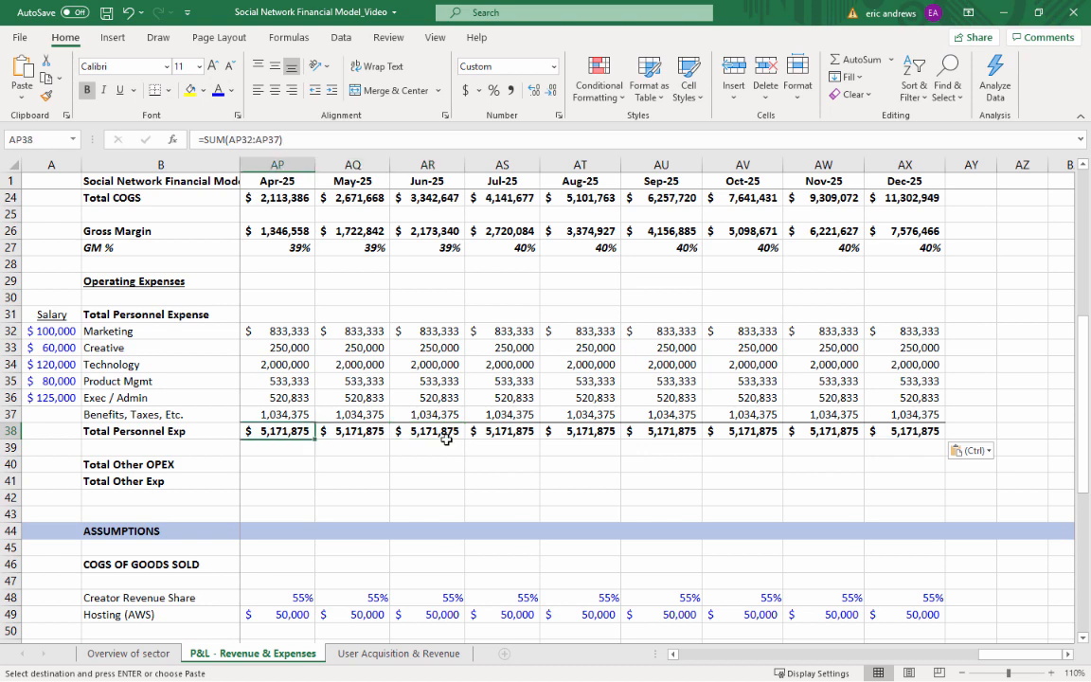
{"action": "key", "text": "ctrl+Left"}
{"action": "key", "text": "Right"}
{"action": "left_click", "coordinate": [273, 461]}
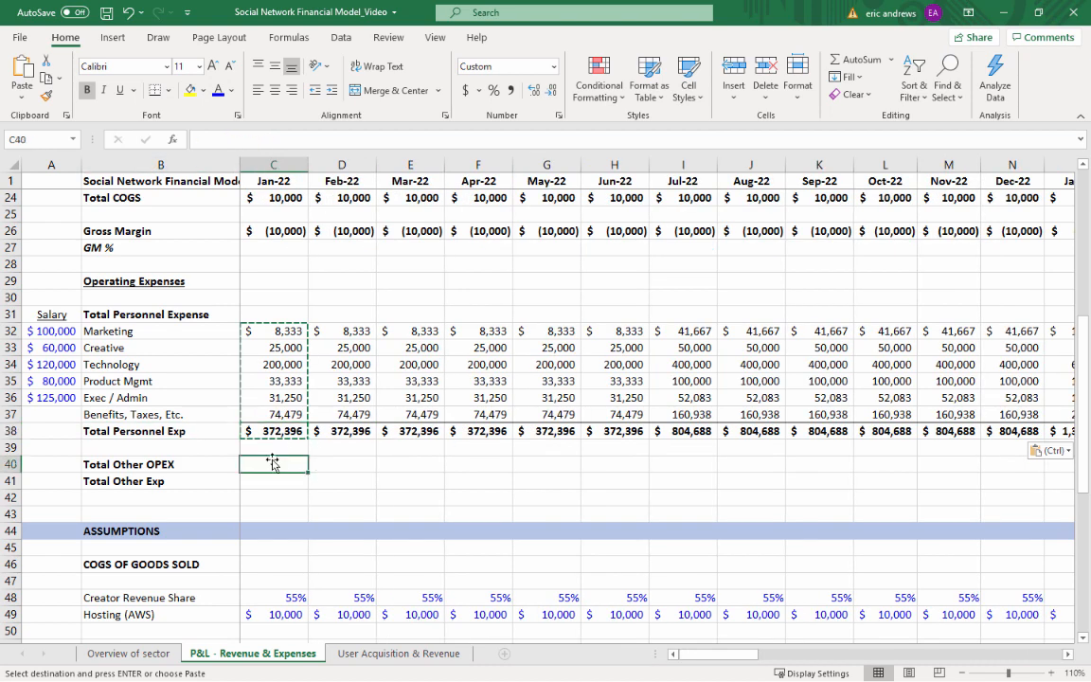
{"action": "key", "text": "Escape"}
{"action": "left_click", "coordinate": [470, 428]}
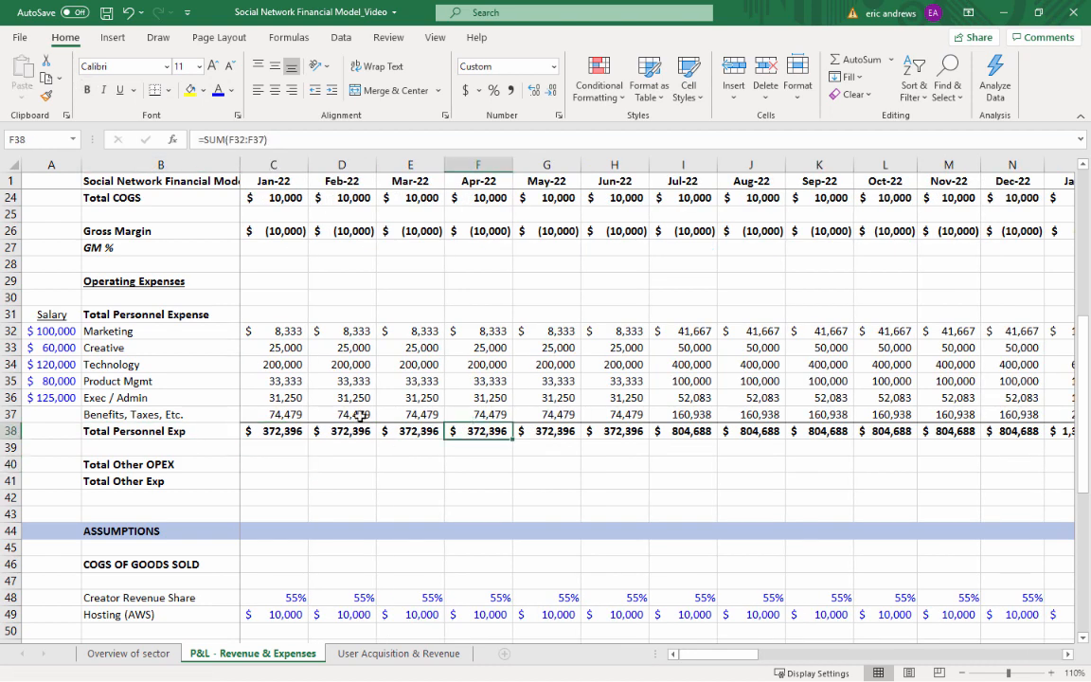
Add the label Advertising Spend in B71 under the Other OPEX assumptions heading
{"action": "left_click", "coordinate": [110, 483]}
{"action": "scroll", "coordinate": [309, 464], "scroll_direction": "down", "scroll_amount": 6}
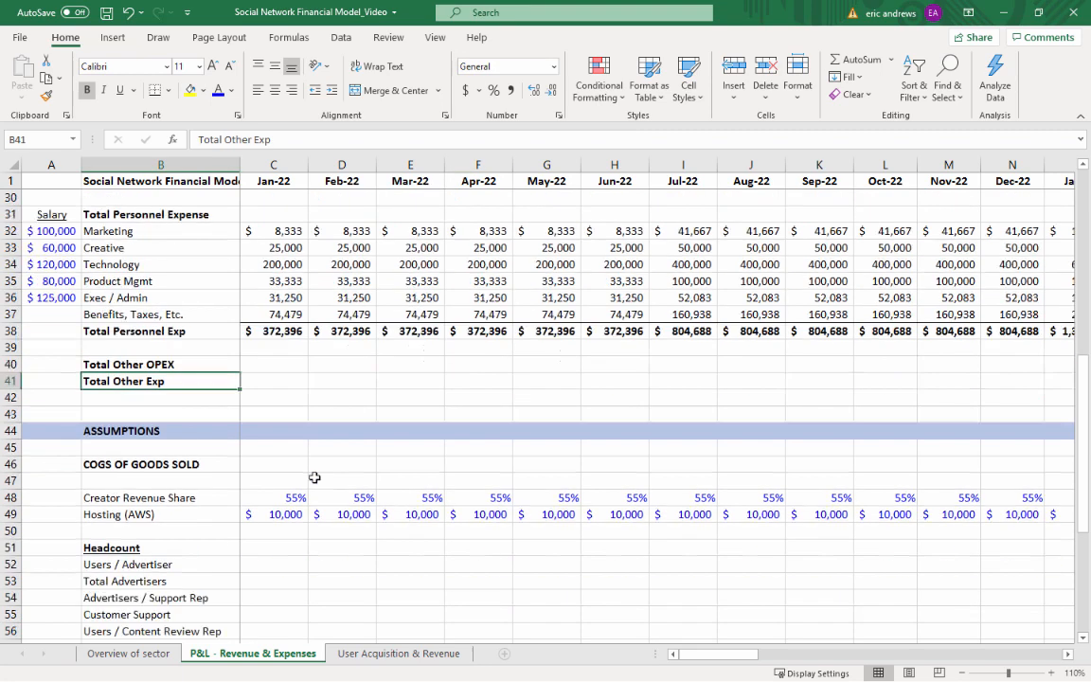
{"action": "scroll", "coordinate": [290, 494], "scroll_direction": "down", "scroll_amount": 3}
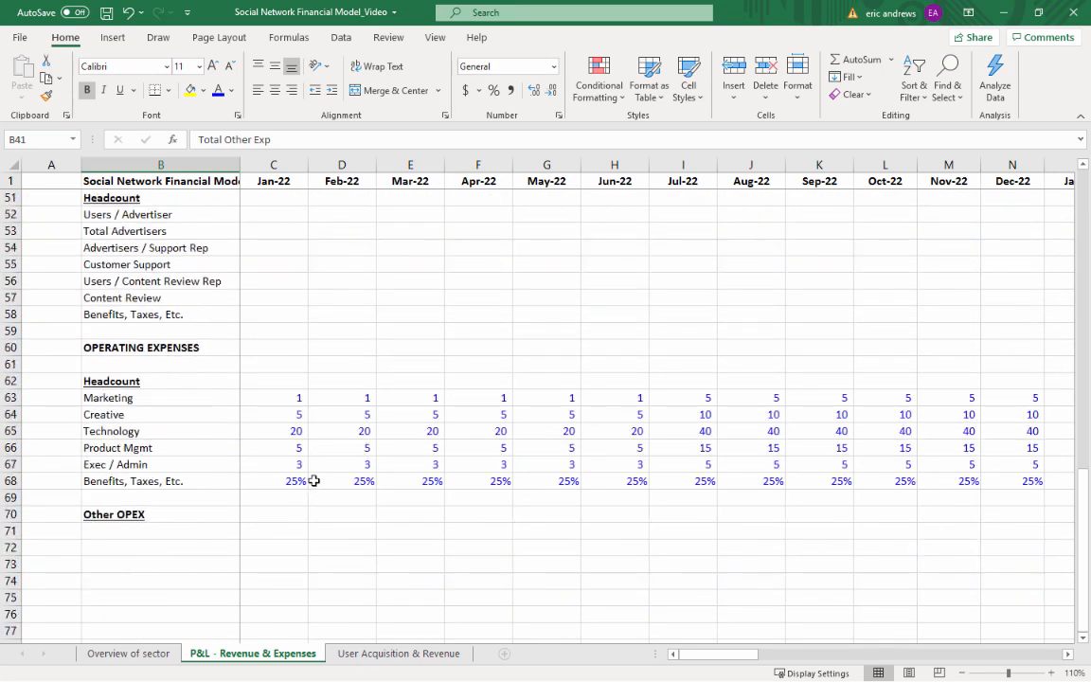
{"action": "left_click", "coordinate": [190, 512]}
{"action": "left_click", "coordinate": [162, 533]}
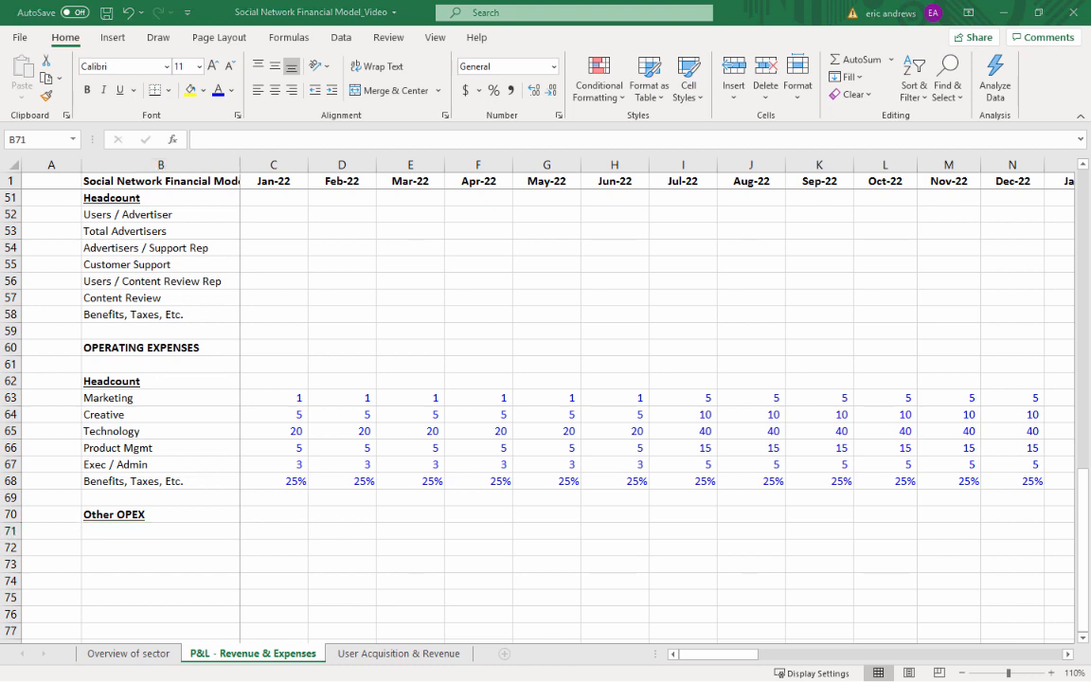
{"action": "left_click", "coordinate": [188, 542]}
{"action": "type", "text": "Advert"}
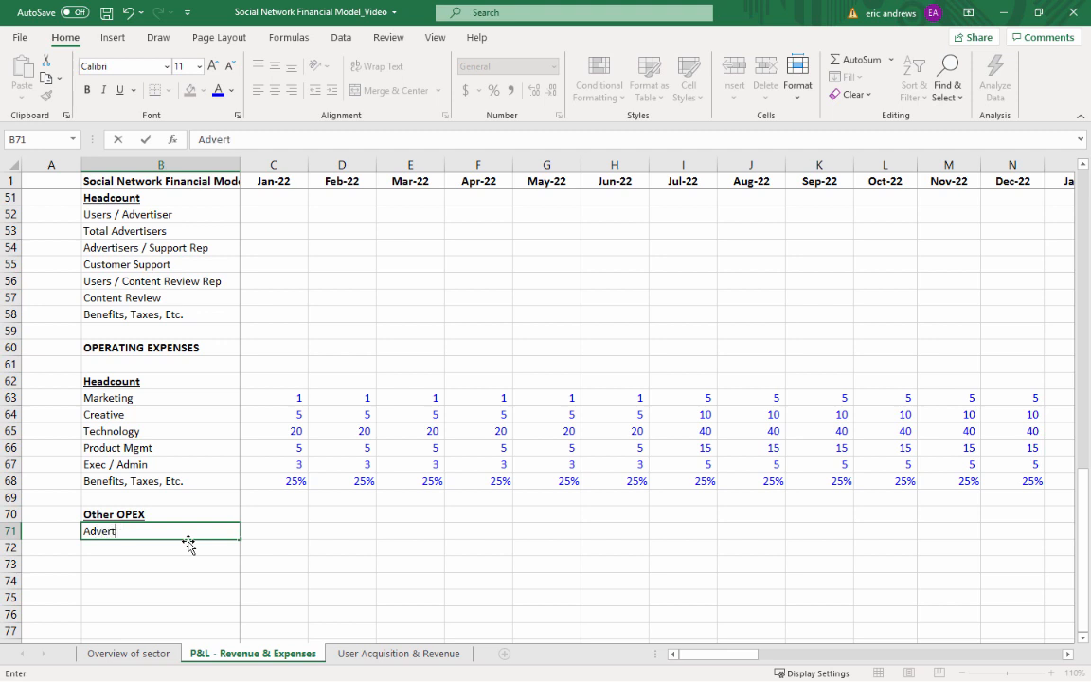
{"action": "type", "text": "ising Spend"}
{"action": "key", "text": "Tab"}
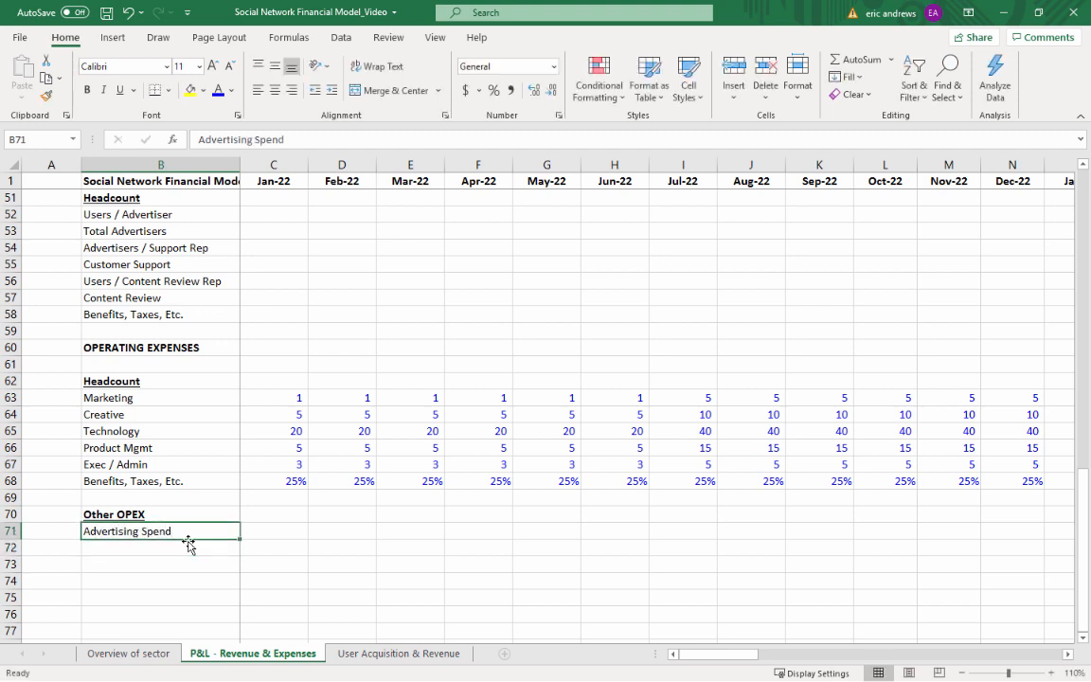
Link the Jan-22 Advertising Spend in C71 to the first month's spend with ='User Acquisition & Revenue'!B3
{"action": "type", "text": "="}
{"action": "left_click", "coordinate": [367, 653]}
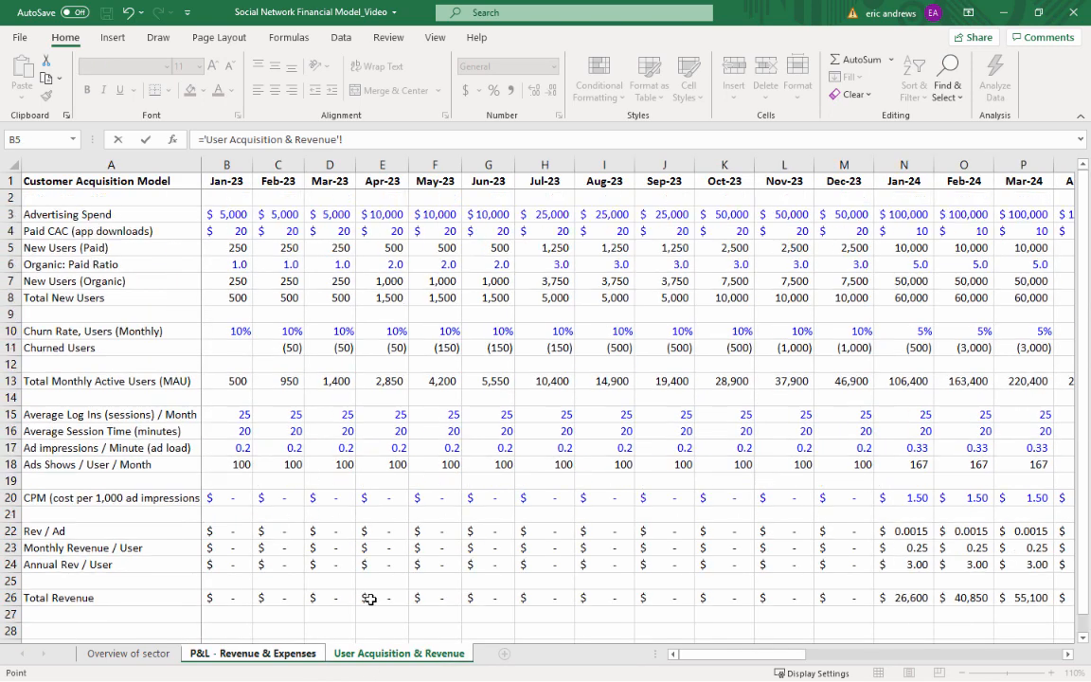
{"action": "left_click", "coordinate": [224, 215]}
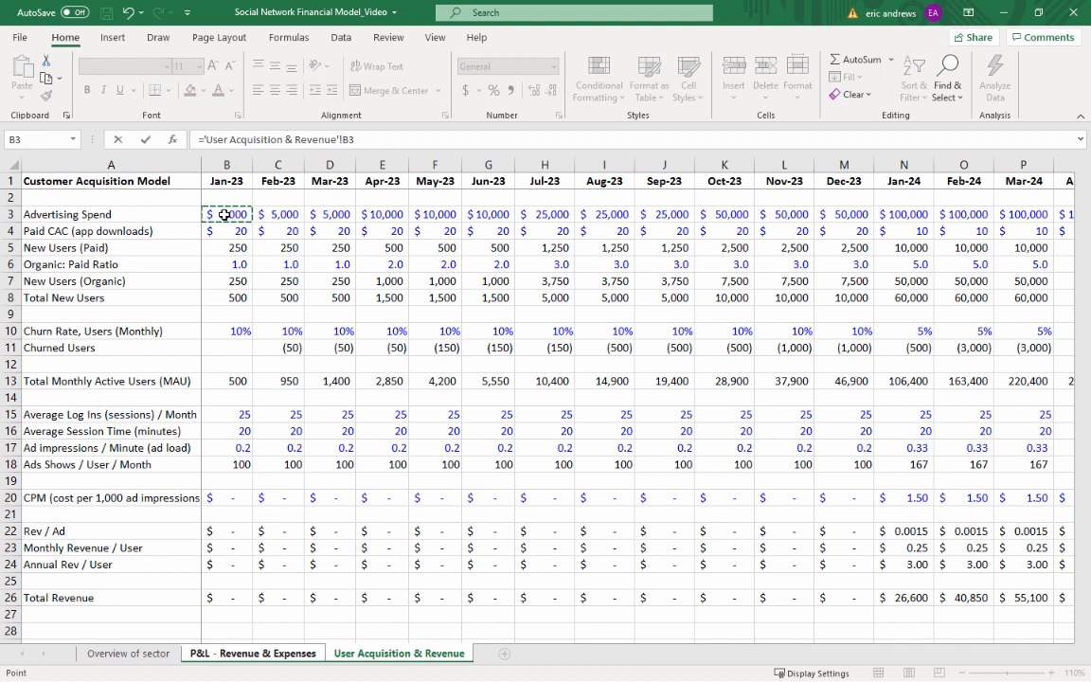
{"action": "key", "text": "Return"}
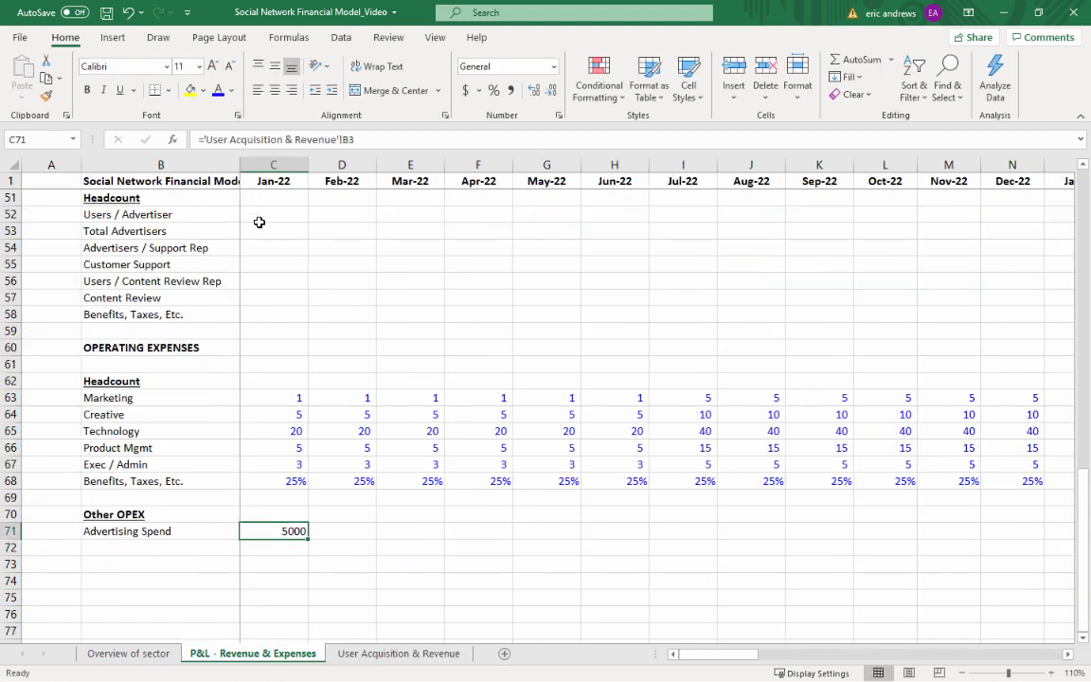
Copy the Jan-22 Advertising Spend link in C71 across Feb-22 to Dec-25, D71:AX71
{"action": "key", "text": "Down"}
{"action": "key", "text": "Left"}
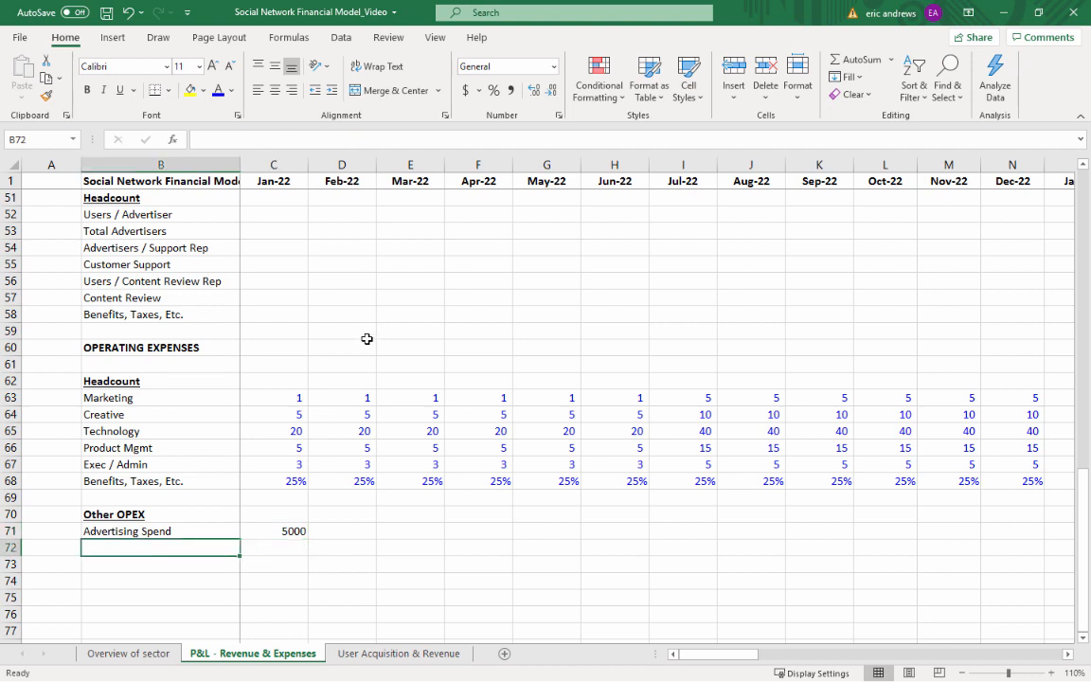
{"action": "key", "text": "Up"}
{"action": "key", "text": "Right"}
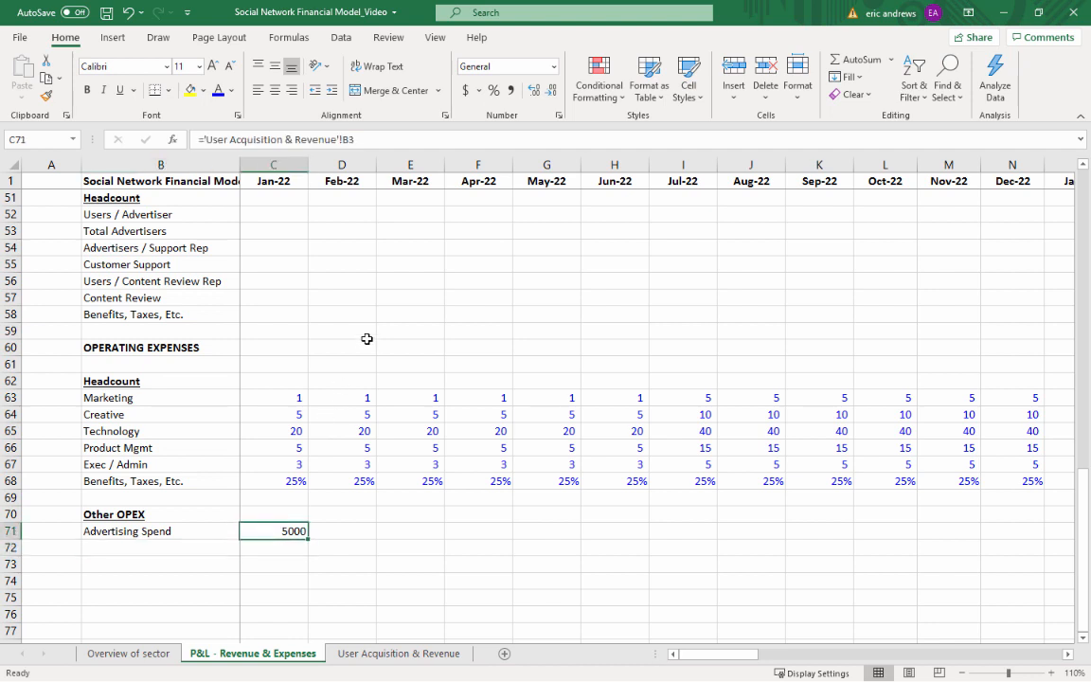
{"action": "key", "text": "ctrl+c"}
{"action": "key", "text": "shift+Right"}
{"action": "key", "text": "shift+Right"}
{"action": "key", "text": "shift+Right"}
{"action": "key", "text": "shift+Right"}
{"action": "key", "text": "shift+Right"}
{"action": "key", "text": "shift+Right"}
{"action": "key", "text": "shift+Right"}
{"action": "key", "text": "shift+Right"}
{"action": "key", "text": "shift+Right"}
{"action": "key", "text": "shift+Right"}
{"action": "key", "text": "shift+Right"}
{"action": "key", "text": "shift+Right"}
{"action": "key", "text": "shift+Right"}
{"action": "key", "text": "shift+Right"}
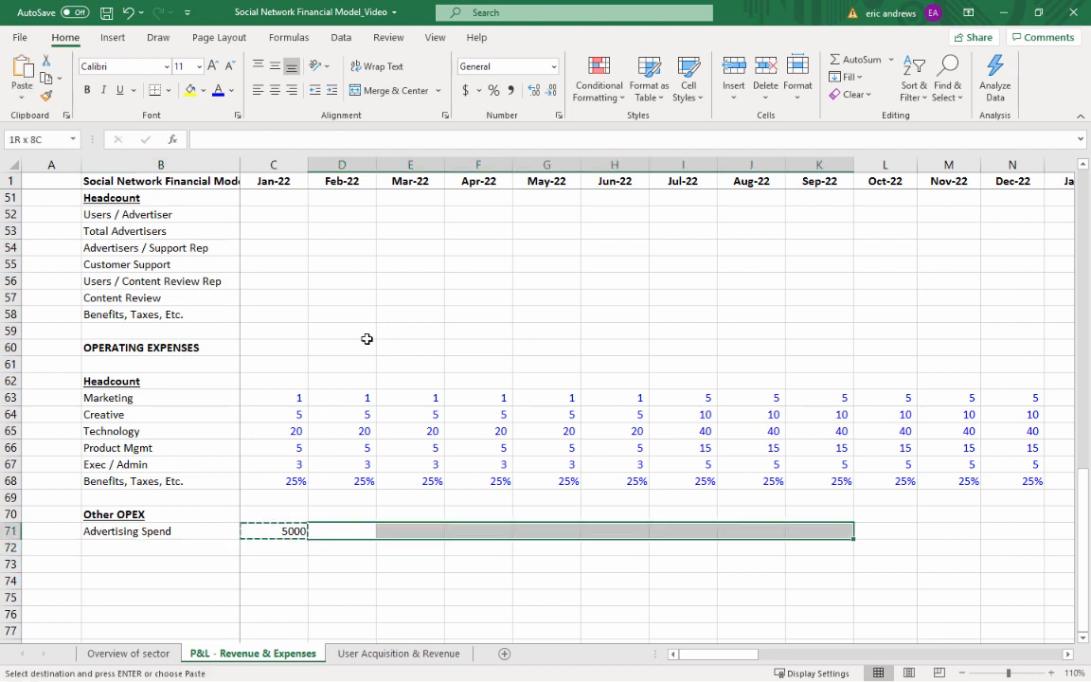
{"action": "key", "text": "shift+Right"}
{"action": "key", "text": "shift+Right"}
{"action": "key", "text": "shift+Right"}
{"action": "key", "text": "shift+Right"}
{"action": "key", "text": "shift+Right"}
{"action": "key", "text": "shift+Right"}
{"action": "key", "text": "shift+Right"}
{"action": "key", "text": "shift+Right"}
{"action": "key", "text": "shift+Right"}
{"action": "key", "text": "shift+Right"}
{"action": "key", "text": "shift+Right"}
{"action": "key", "text": "shift+Right"}
{"action": "key", "text": "shift+Right"}
{"action": "key", "text": "shift+Right"}
{"action": "key", "text": "shift+Right"}
{"action": "key", "text": "shift+Right"}
{"action": "key", "text": "shift+Right"}
{"action": "key", "text": "shift+Right"}
{"action": "key", "text": "shift+Right"}
{"action": "key", "text": "shift+Right"}
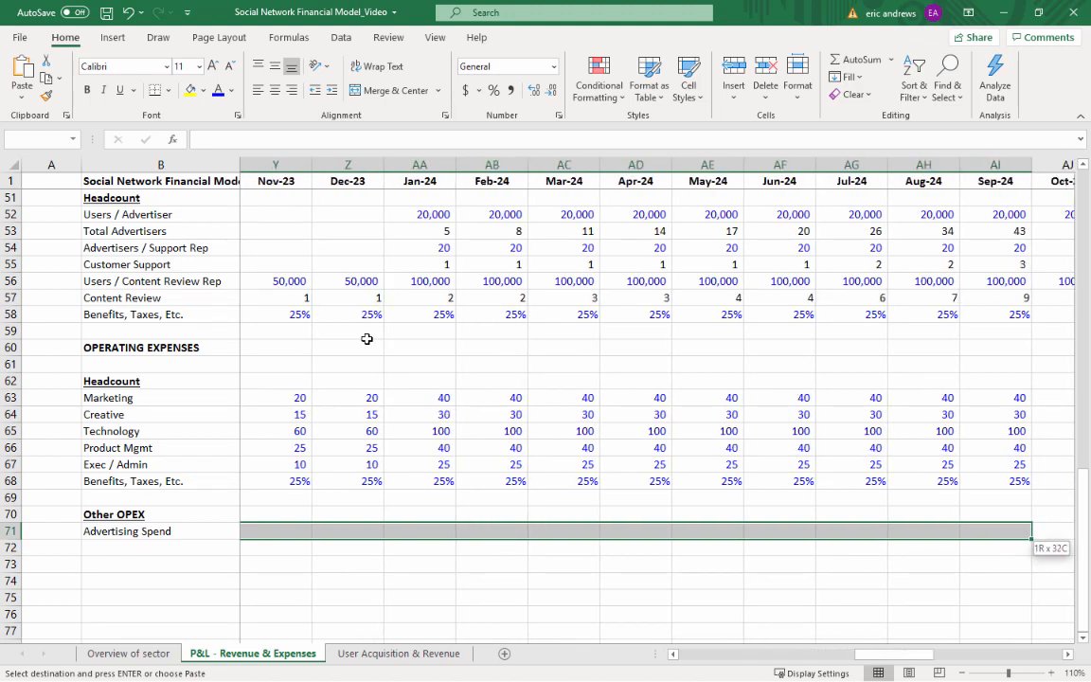
{"action": "key", "text": "shift+Right"}
{"action": "key", "text": "shift+Right"}
{"action": "key", "text": "shift+Right"}
{"action": "key", "text": "shift+Right"}
{"action": "key", "text": "shift+Right"}
{"action": "key", "text": "shift+Right"}
{"action": "key", "text": "shift+Right"}
{"action": "key", "text": "shift+Right"}
{"action": "key", "text": "shift+Right"}
{"action": "key", "text": "shift+Right"}
{"action": "key", "text": "shift+Right"}
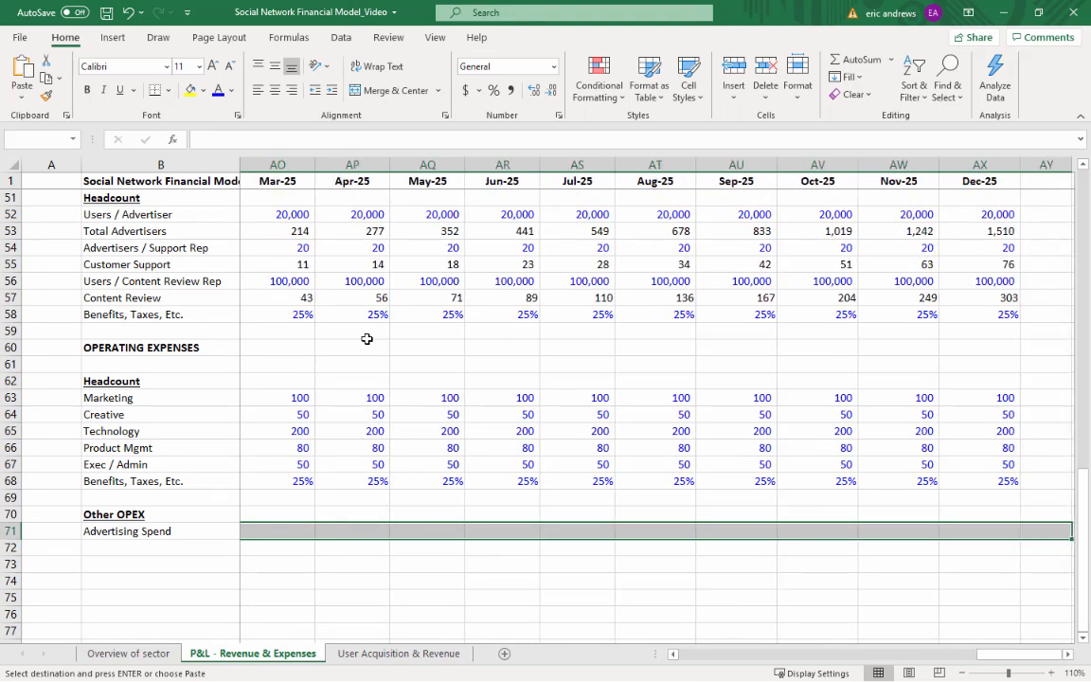
{"action": "key", "text": "ctrl+v"}
{"action": "key", "text": "Right"}
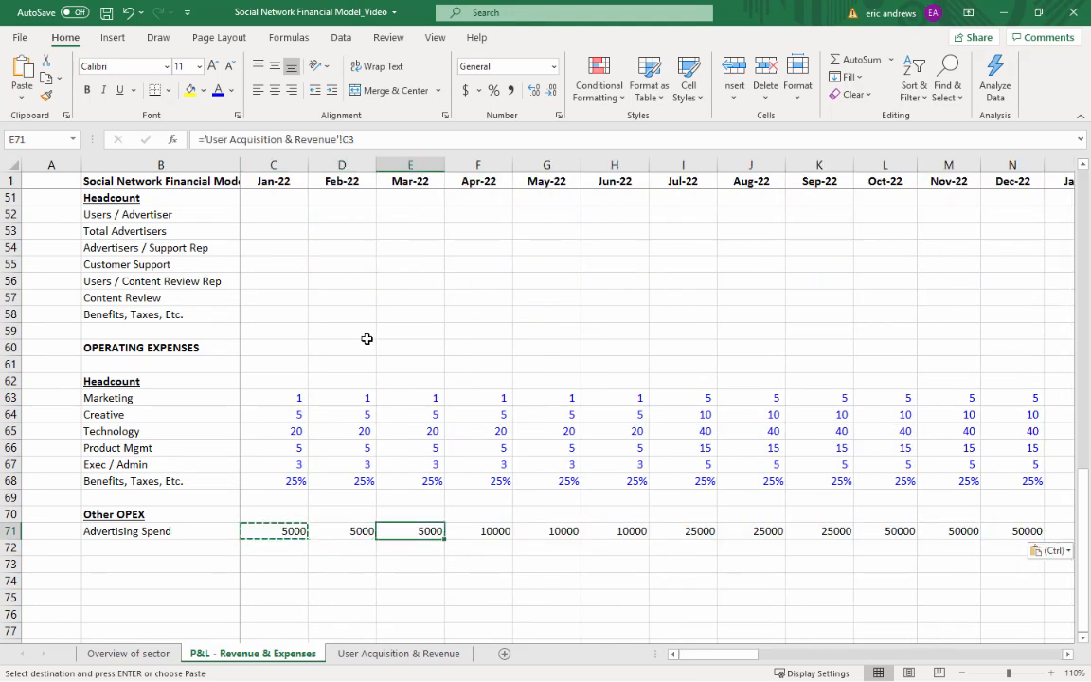
Clear the Advertising Spend values for all 2022 months, C71:N71
{"action": "key", "text": "ctrl+Right"}
{"action": "key", "text": "Left"}
{"action": "key", "text": "ctrl+Left"}
{"action": "key", "text": "Right"}
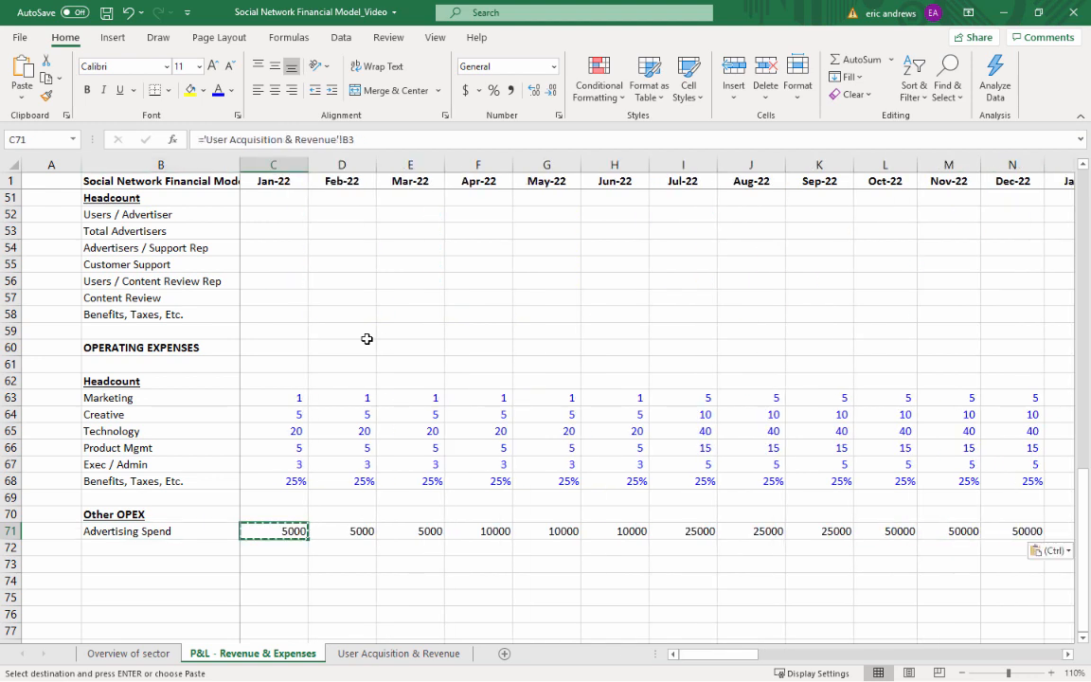
{"action": "key", "text": "shift+Right"}
{"action": "key", "text": "shift+Left"}
{"action": "key", "text": "shift+Right"}
{"action": "key", "text": "shift+Right"}
{"action": "key", "text": "shift+Right"}
{"action": "key", "text": "shift+Right"}
{"action": "key", "text": "shift+Right"}
{"action": "key", "text": "shift+Right"}
{"action": "key", "text": "shift+Right"}
{"action": "key", "text": "shift+Right"}
{"action": "key", "text": "shift+Right"}
{"action": "key", "text": "shift+Right"}
{"action": "key", "text": "shift+Right"}
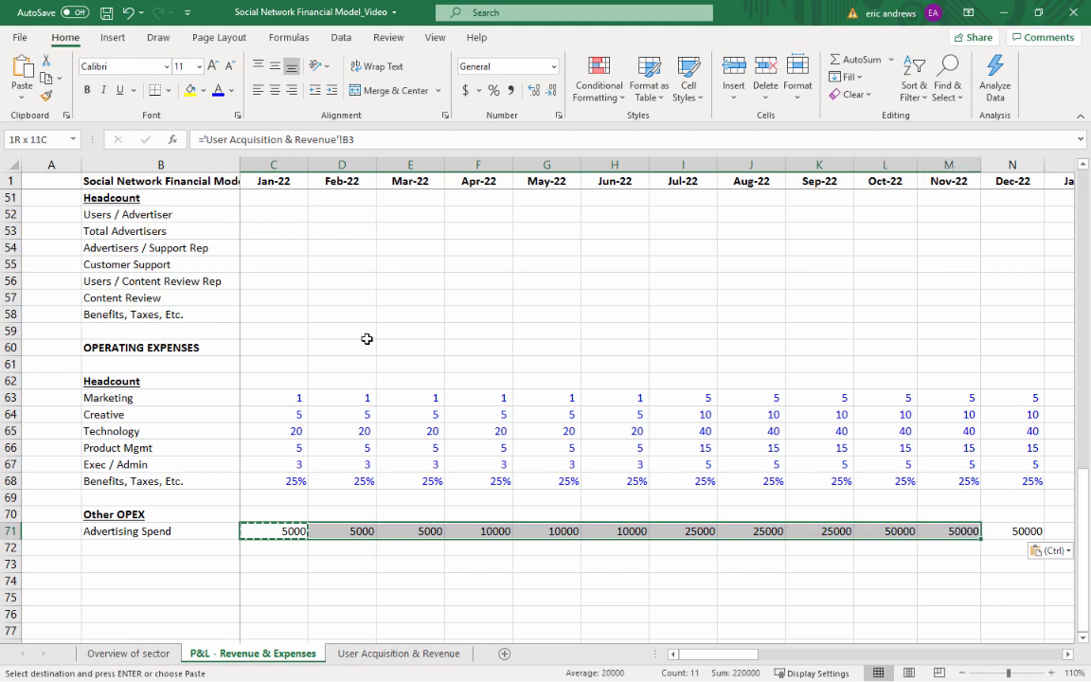
{"action": "key", "text": "Delete"}
Link the Jan-23 Advertising Spend in O71 to the first month's spend with ='User Acquisition & Revenue'!B3
{"action": "key", "text": "Right"}
{"action": "key", "text": "ctrl+Right"}
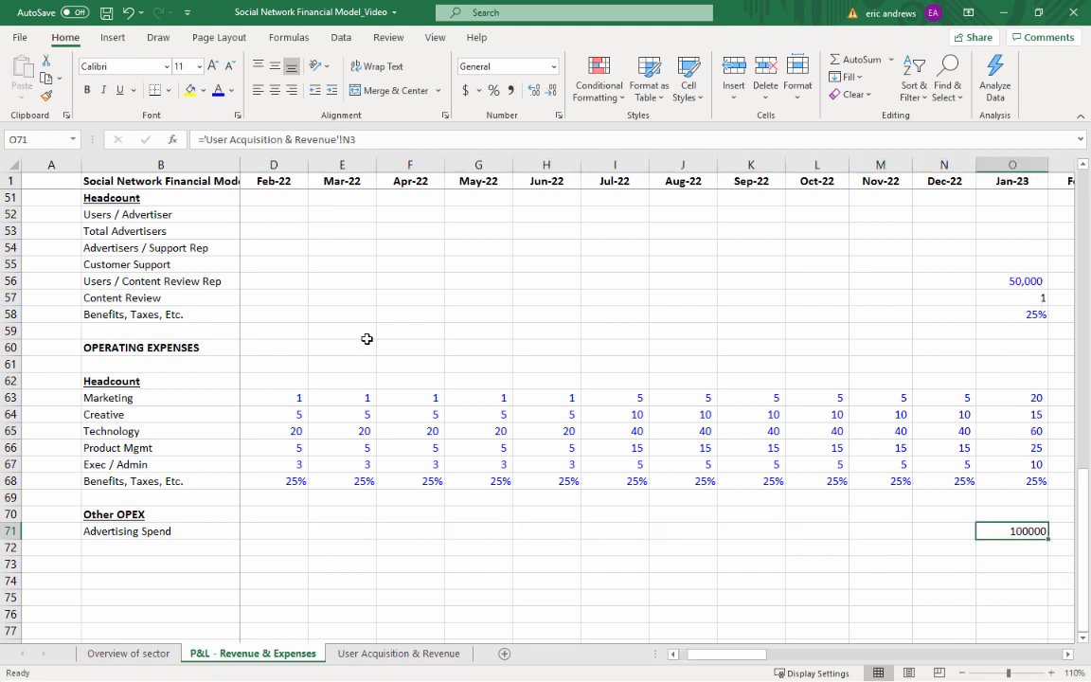
{"action": "key", "text": "Right"}
{"action": "key", "text": "Left"}
{"action": "type", "text": "="}
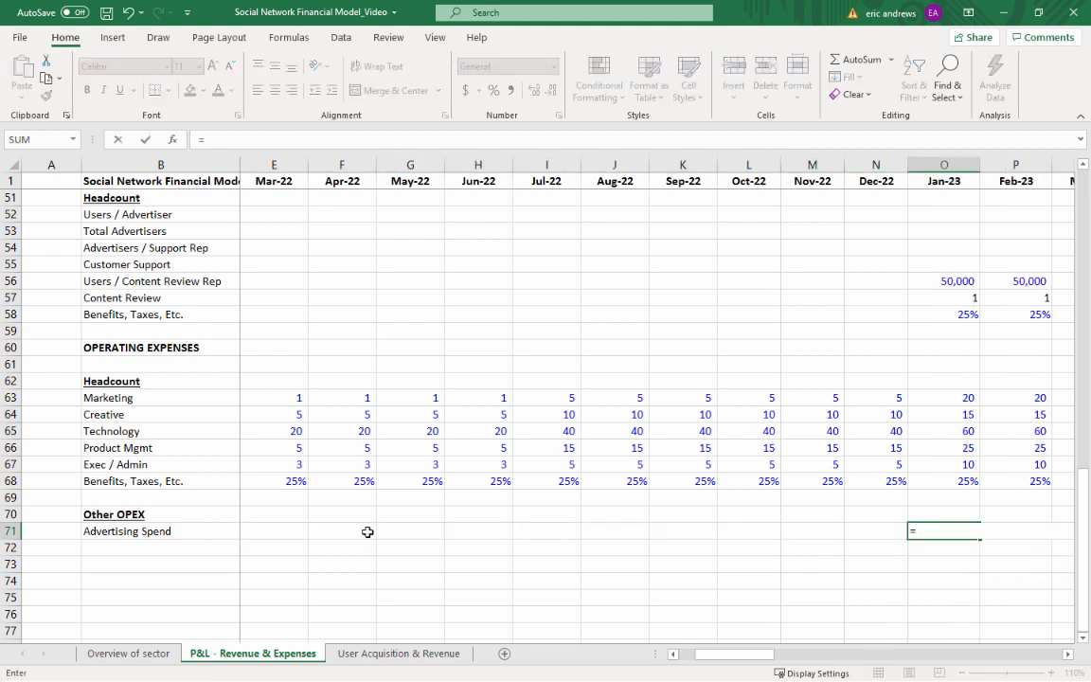
{"action": "left_click", "coordinate": [417, 654]}
{"action": "left_click", "coordinate": [226, 208]}
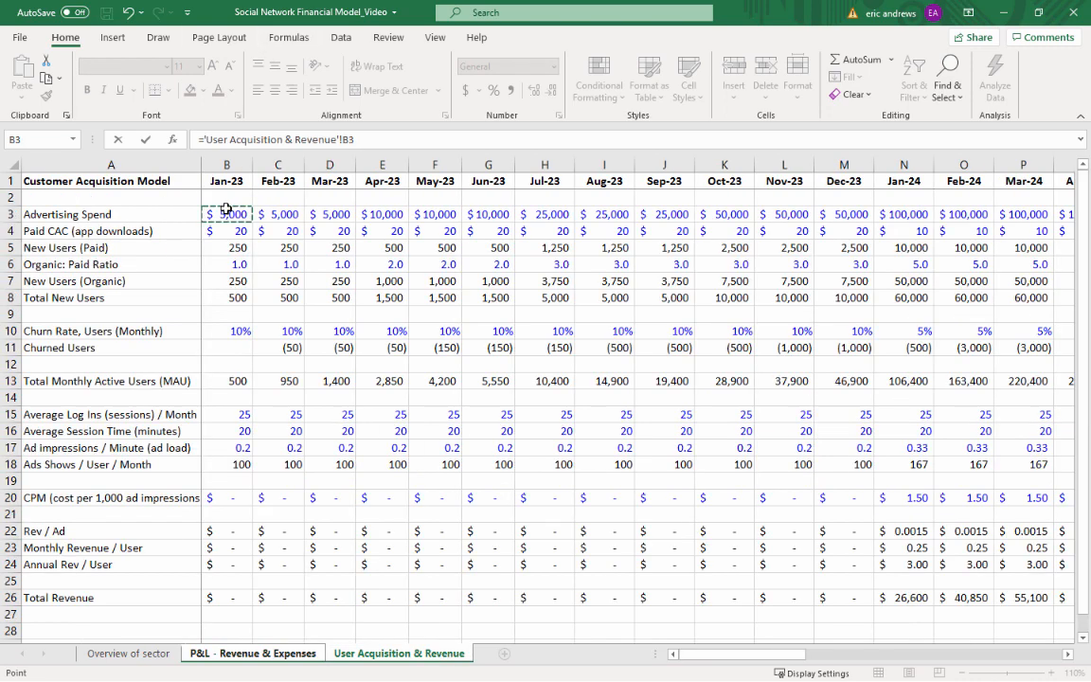
{"action": "key", "text": "ctrl+Return"}
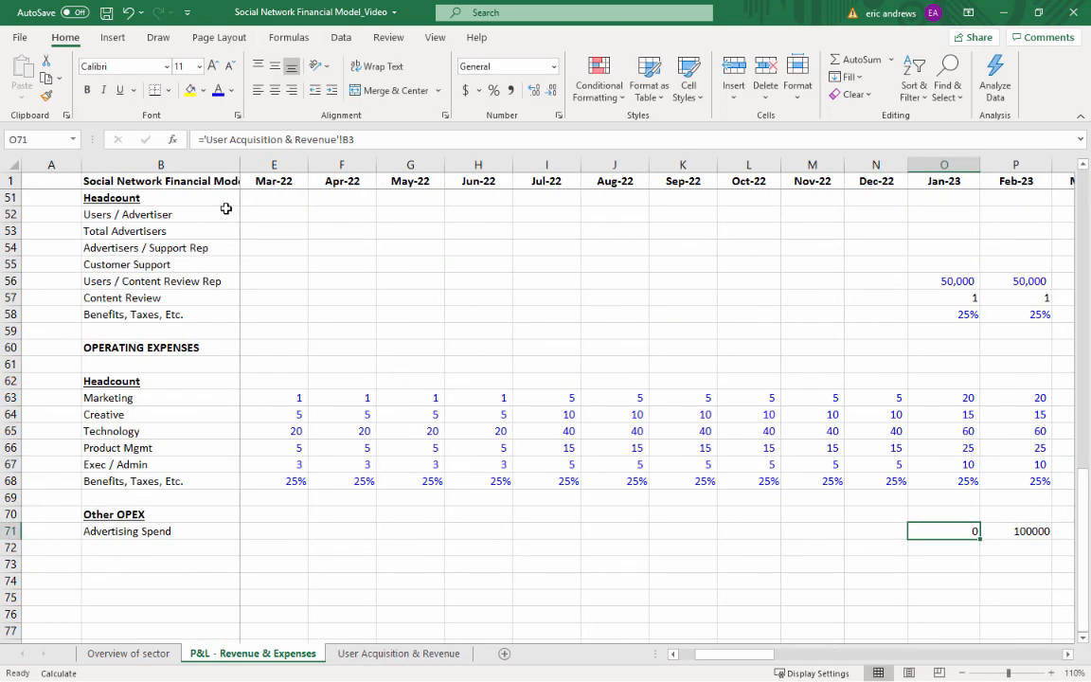
{"action": "key", "text": "Right"}
{"action": "key", "text": "Left"}
{"action": "key", "text": "F2"}
{"action": "key", "text": "Escape"}
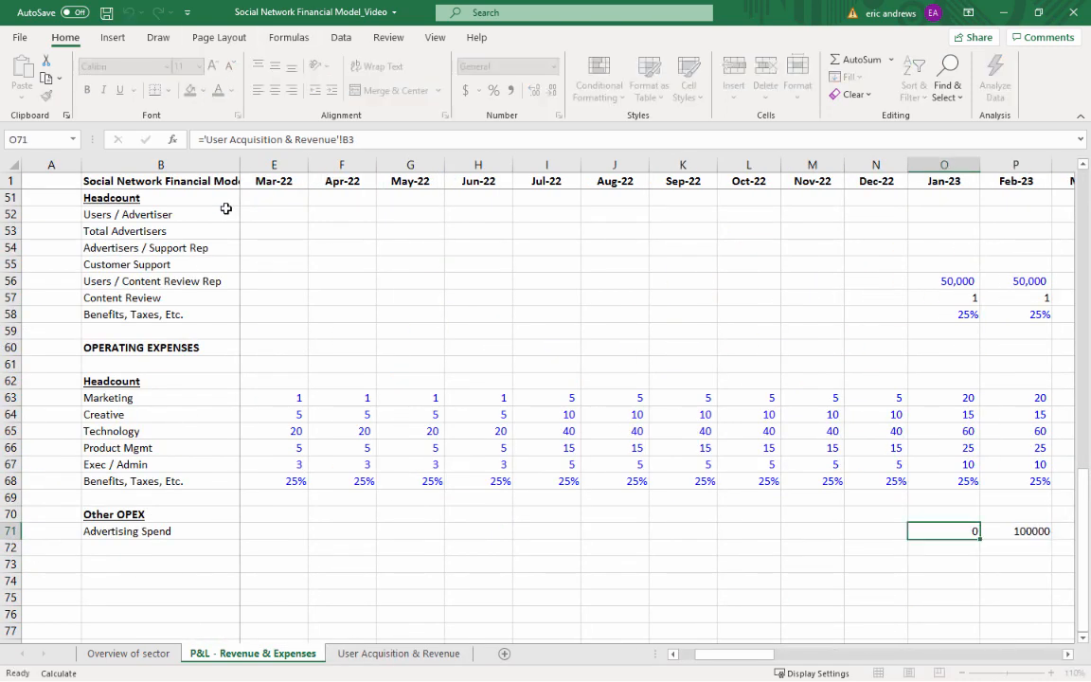
{"action": "type", "text": "="}
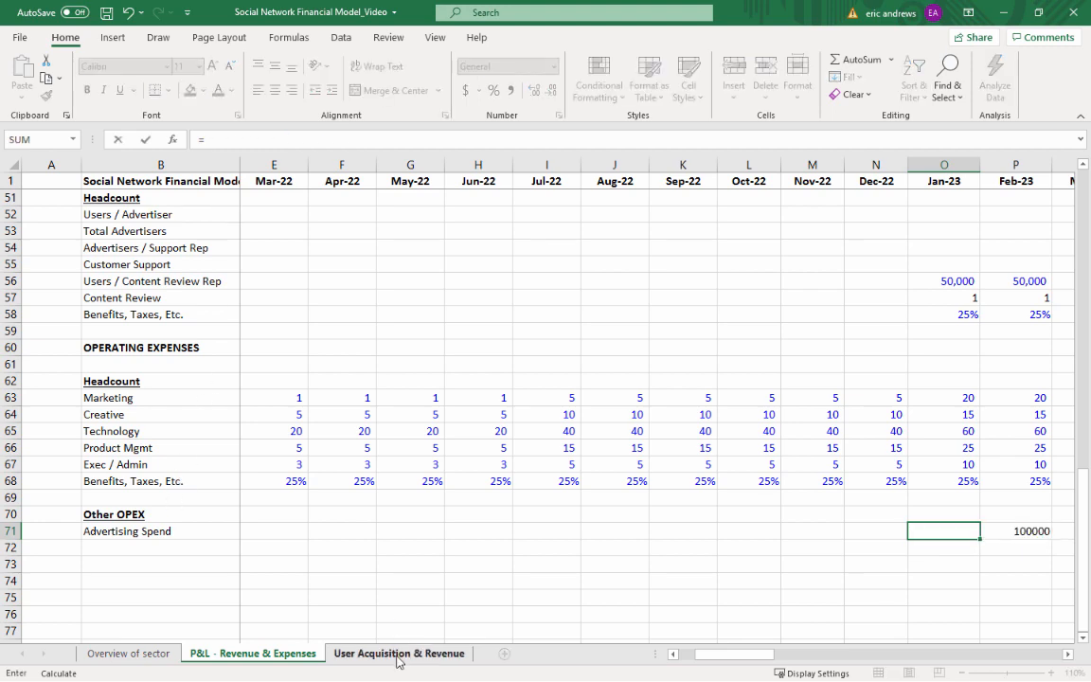
{"action": "left_click", "coordinate": [398, 656]}
{"action": "left_click", "coordinate": [216, 214]}
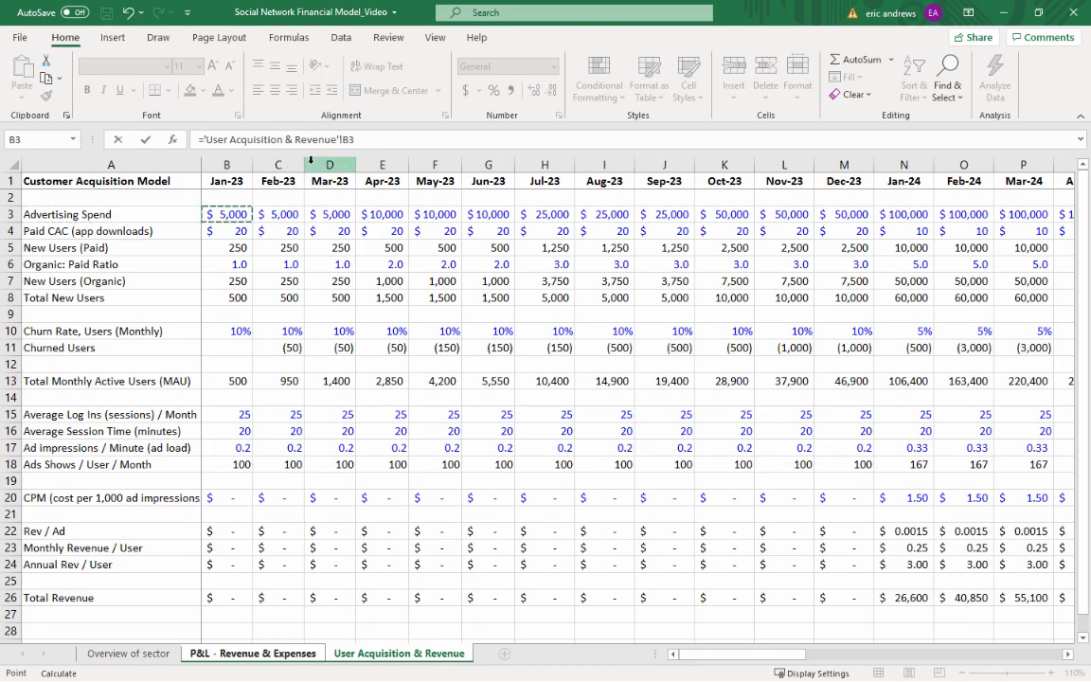
{"action": "key", "text": "Return"}
{"action": "key", "text": "Up"}
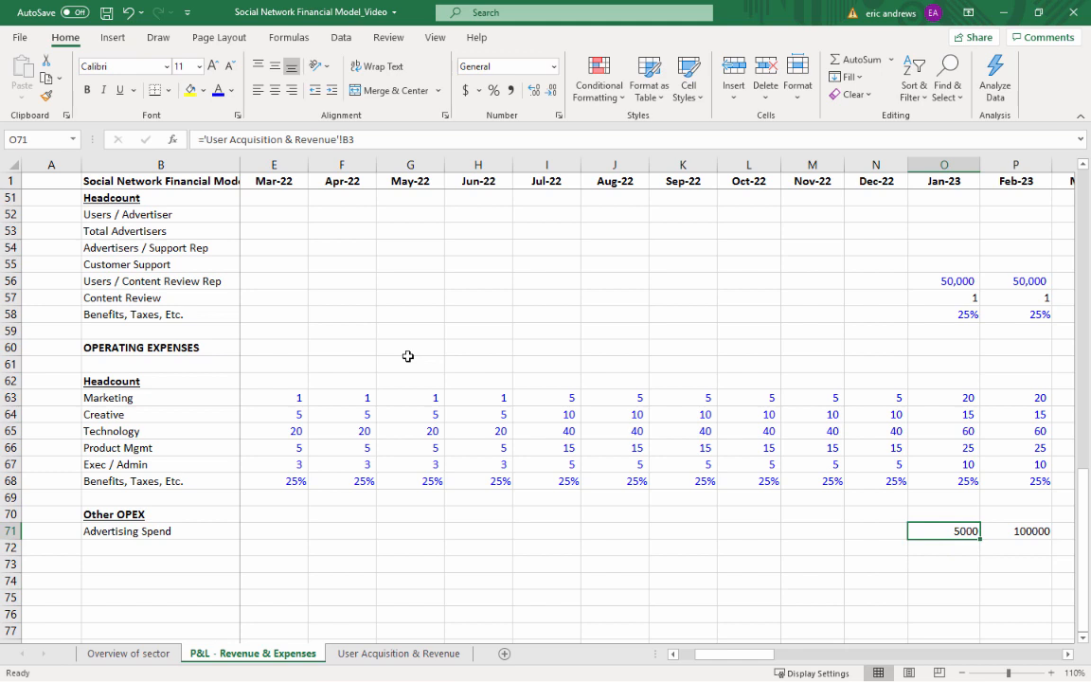
Copy the Jan-23 Advertising Spend link in O71 across the remaining months through Dec-25, up to AX71
{"action": "key", "text": "ctrl+c"}
{"action": "key", "text": "ctrl+shift+Right"}
{"action": "key", "text": "ctrl+v"}
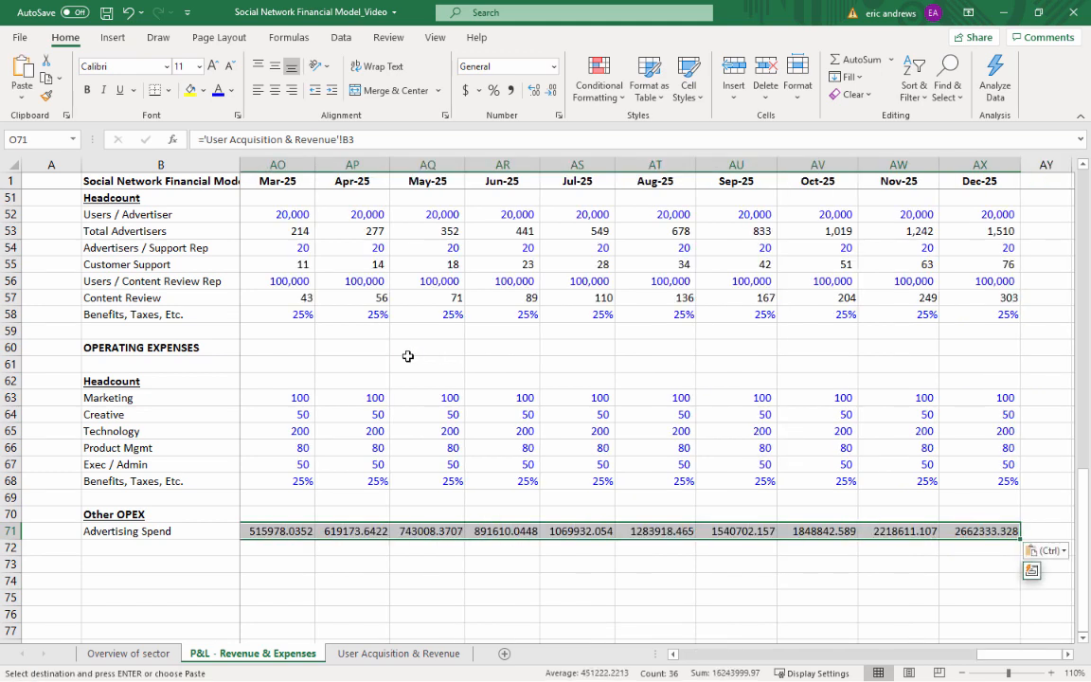
Format the Advertising Spend values in O71:AX71 with thousands separators and no decimals
{"action": "left_click", "coordinate": [512, 90]}
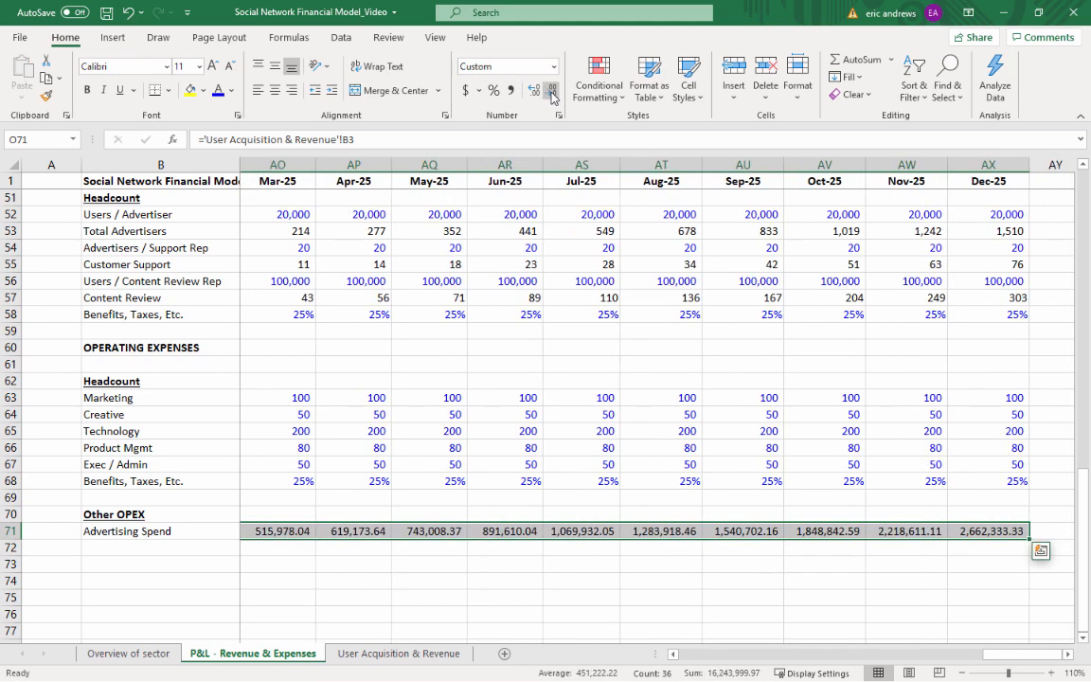
{"action": "left_click", "coordinate": [551, 90]}
{"action": "left_click", "coordinate": [552, 90]}
{"action": "left_click", "coordinate": [965, 526]}
{"action": "key", "text": "Left"}
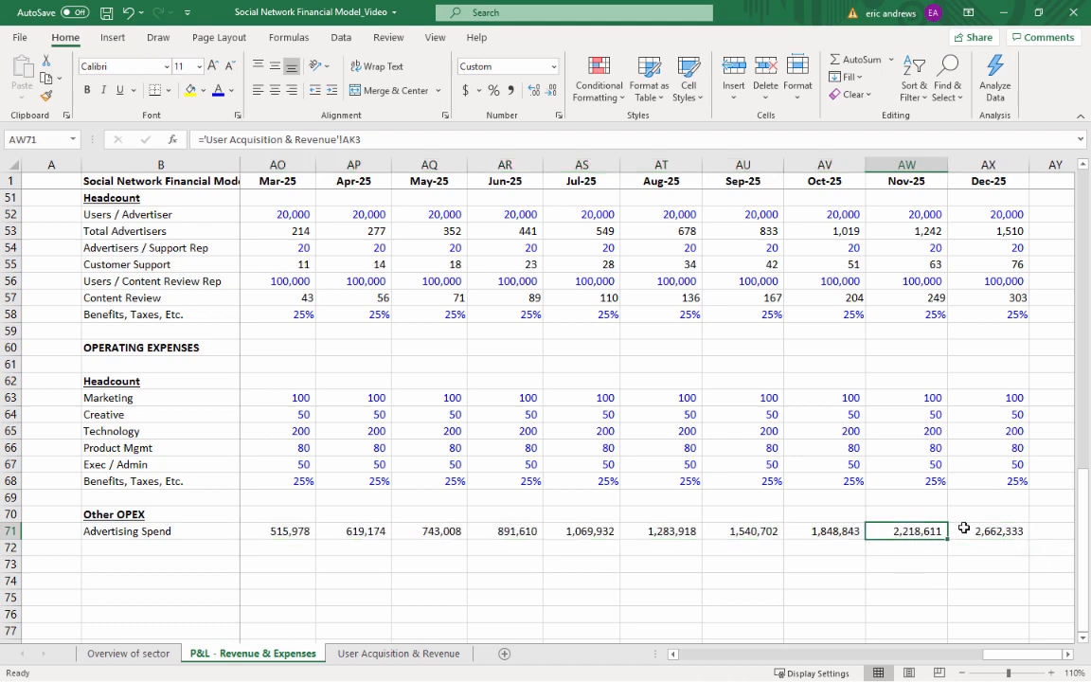
{"action": "key", "text": "Left"}
{"action": "key", "text": "ctrl+Left"}
{"action": "key", "text": "Left"}
{"action": "key", "text": "Left"}
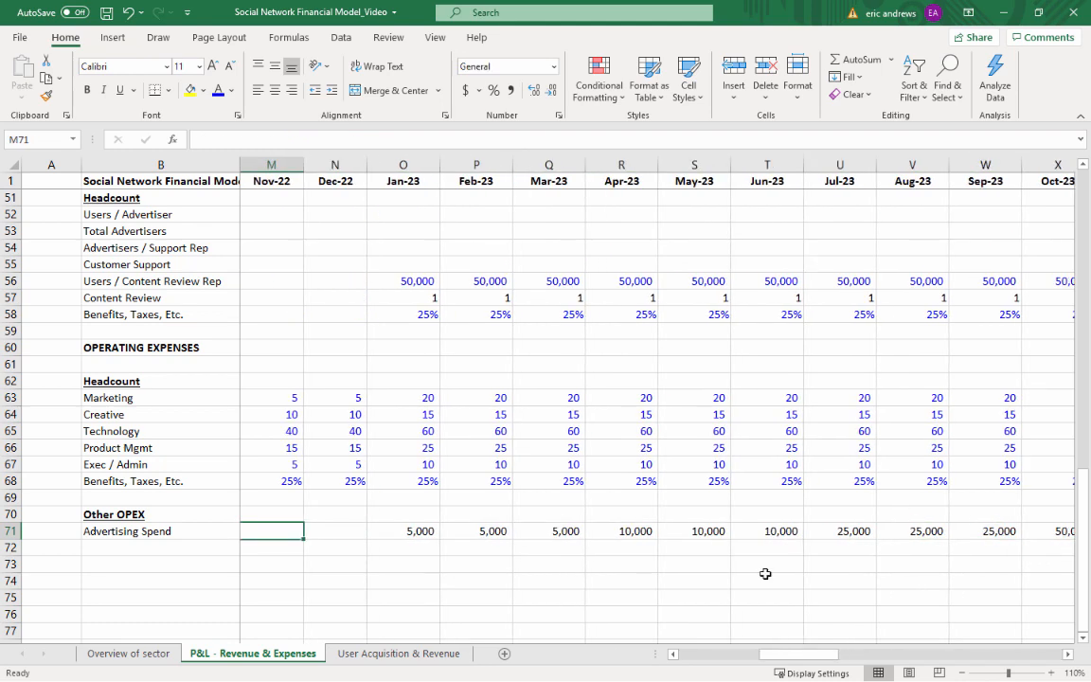
Add the label Other Marketing in B72 below Advertising Spend
{"action": "left_click", "coordinate": [185, 544]}
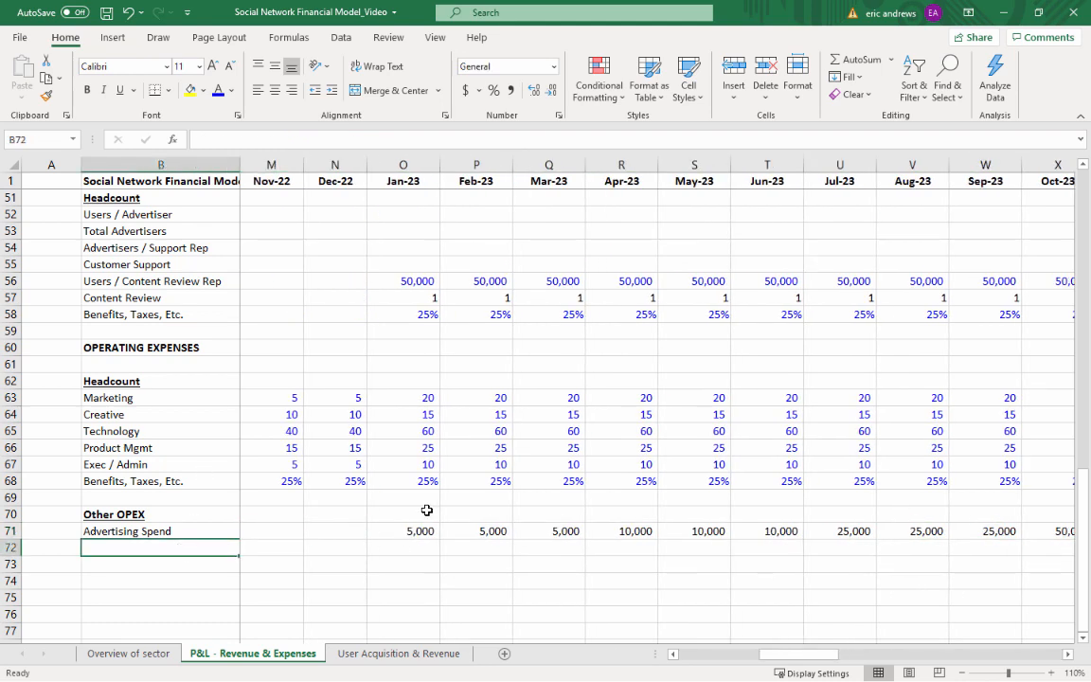
{"action": "type", "text": "Other Marketing"}
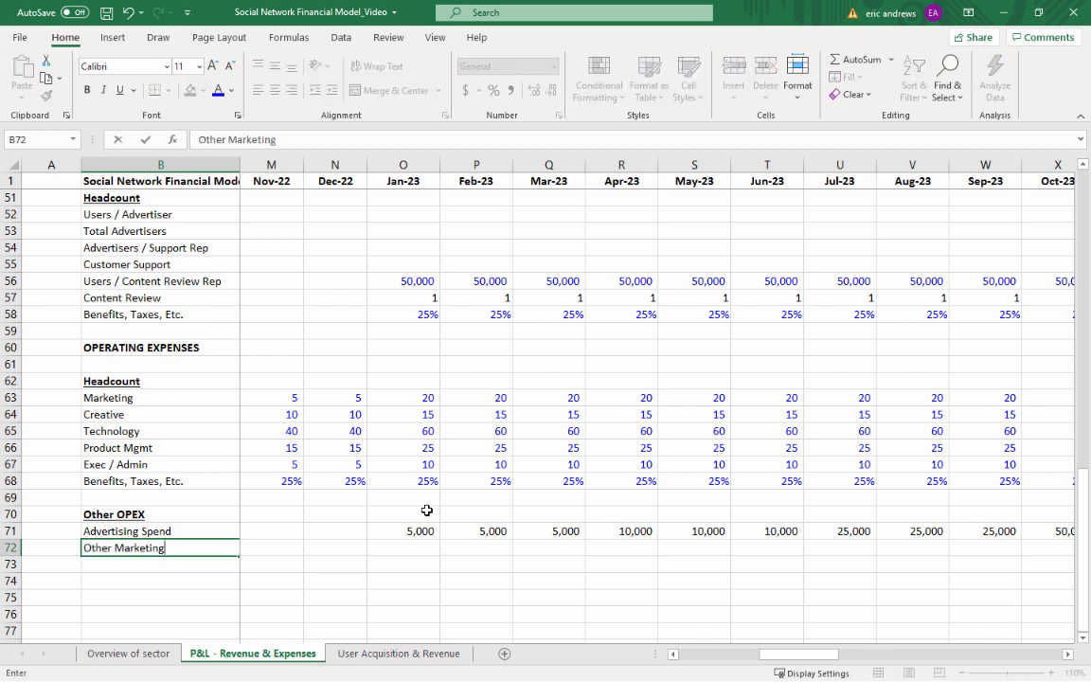
{"action": "key", "text": "Tab"}
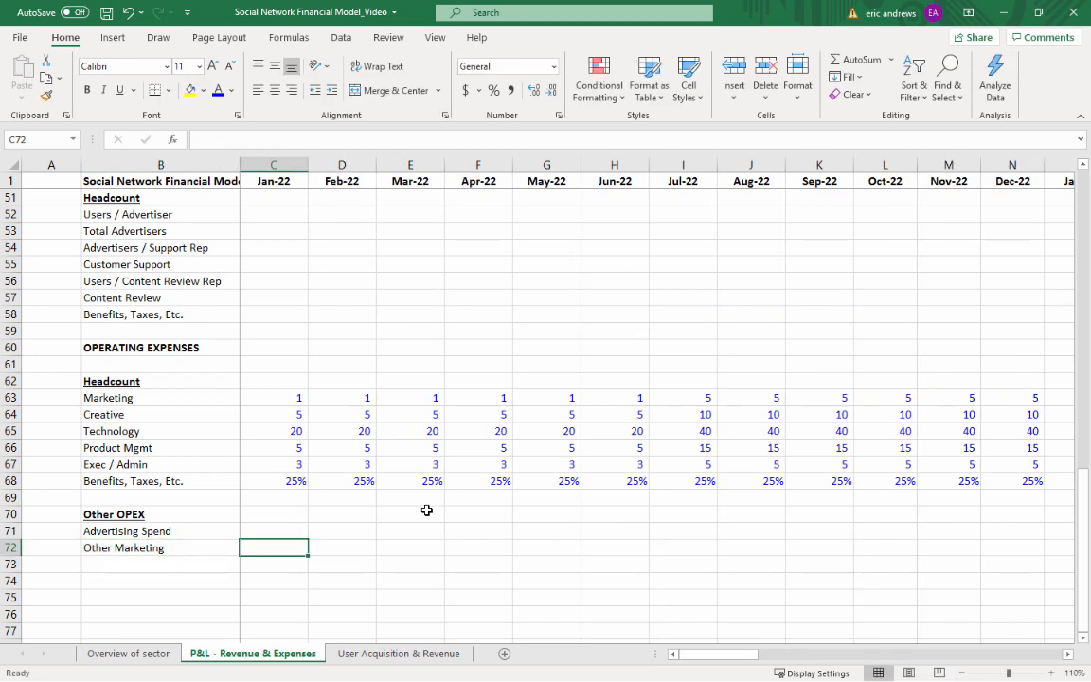
Enter 5000 as the Jun-22 Other Marketing expense in H72
{"action": "key", "text": "Right"}
{"action": "key", "text": "Right"}
{"action": "key", "text": "Right"}
{"action": "key", "text": "Right"}
{"action": "key", "text": "Right"}
{"action": "key", "text": "Right"}
{"action": "key", "text": "Right"}
{"action": "key", "text": "Right"}
{"action": "key", "text": "Right"}
{"action": "key", "text": "Right"}
{"action": "key", "text": "Right"}
{"action": "key", "text": "Right"}
{"action": "key", "text": "Right"}
{"action": "key", "text": "Right"}
{"action": "key", "text": "Right"}
{"action": "key", "text": "Right"}
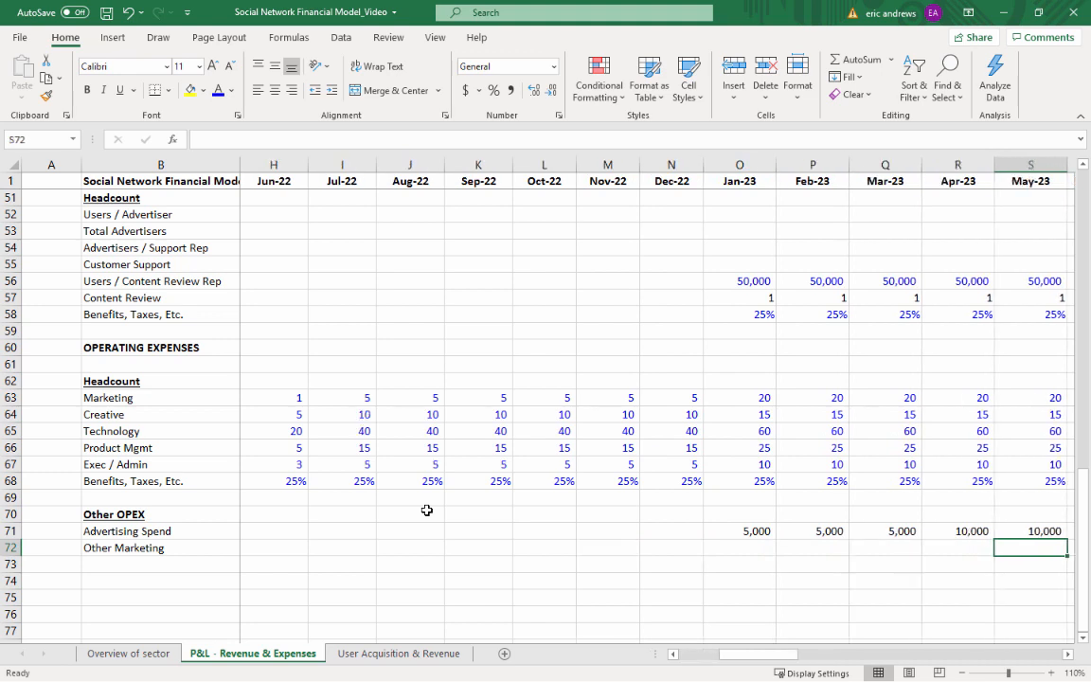
{"action": "key", "text": "Left"}
{"action": "key", "text": "Left"}
{"action": "key", "text": "Left"}
{"action": "key", "text": "Left"}
{"action": "key", "text": "Left"}
{"action": "key", "text": "Left"}
{"action": "key", "text": "Right"}
{"action": "key", "text": "Right"}
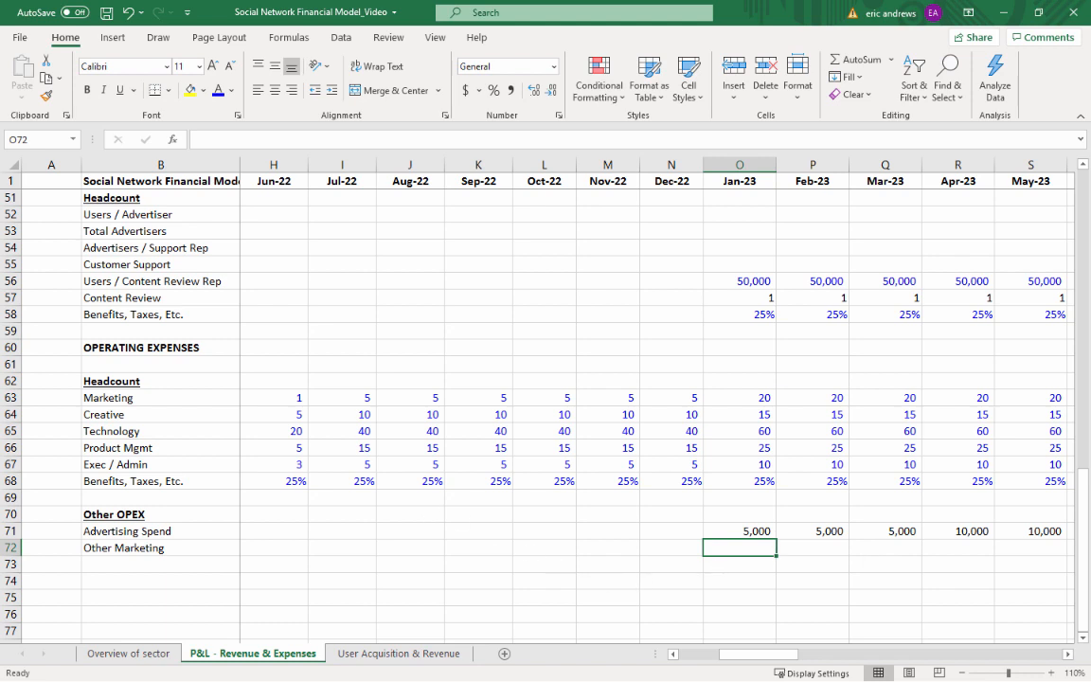
{"action": "key", "text": "alt+Tab"}
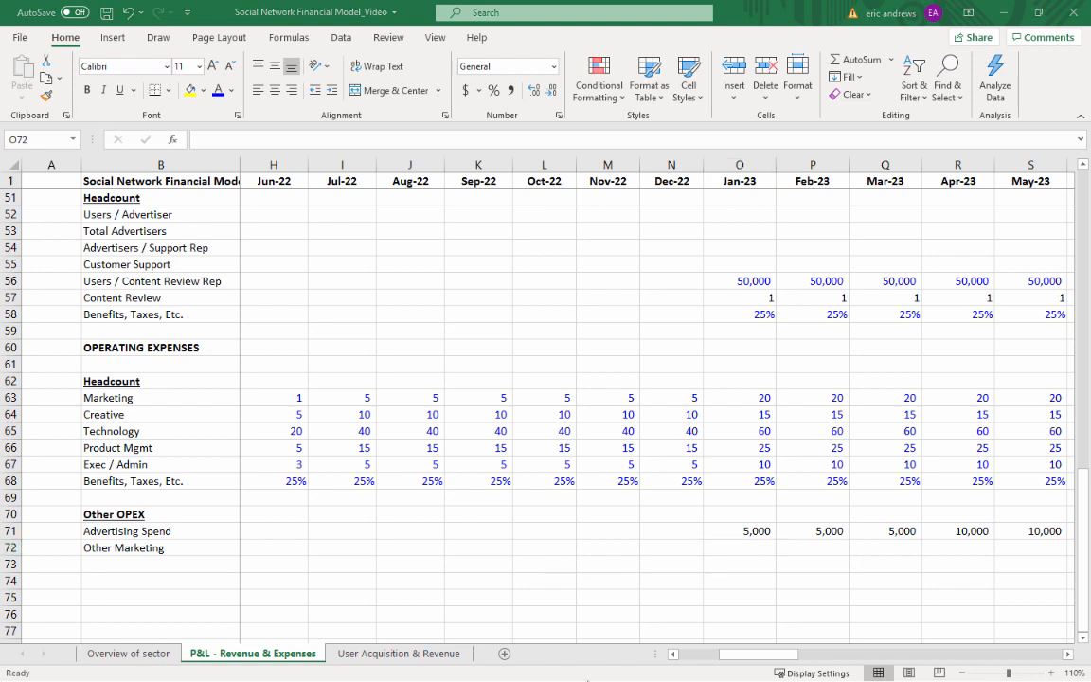
{"action": "key", "text": "alt+Tab"}
{"action": "left_click", "coordinate": [247, 546]}
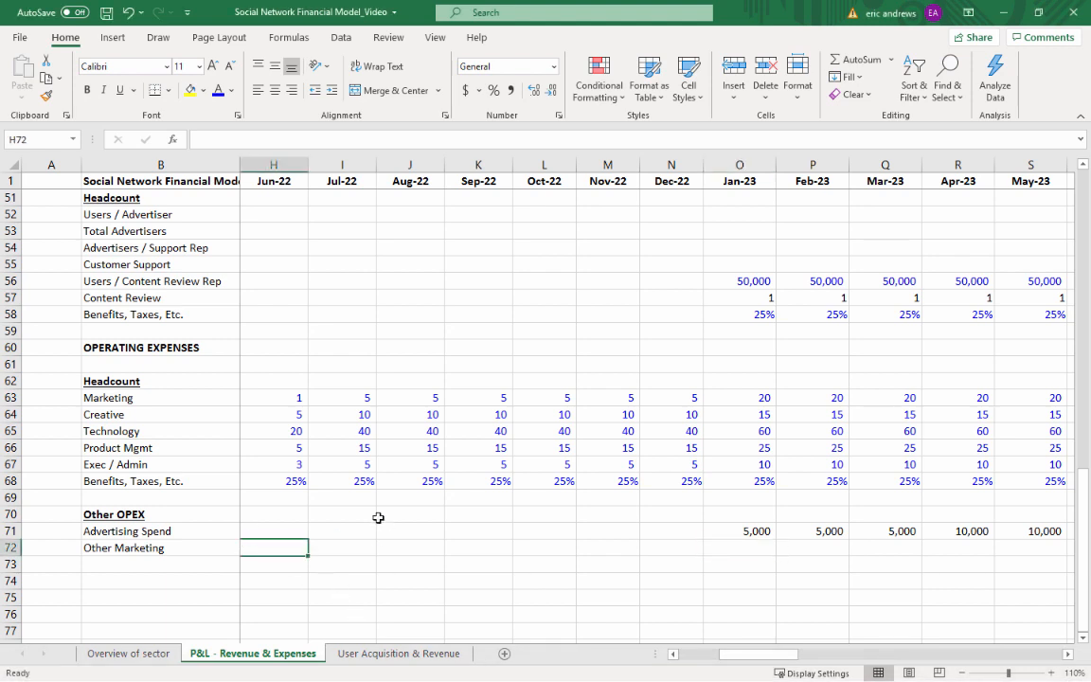
{"action": "type", "text": "50000"}
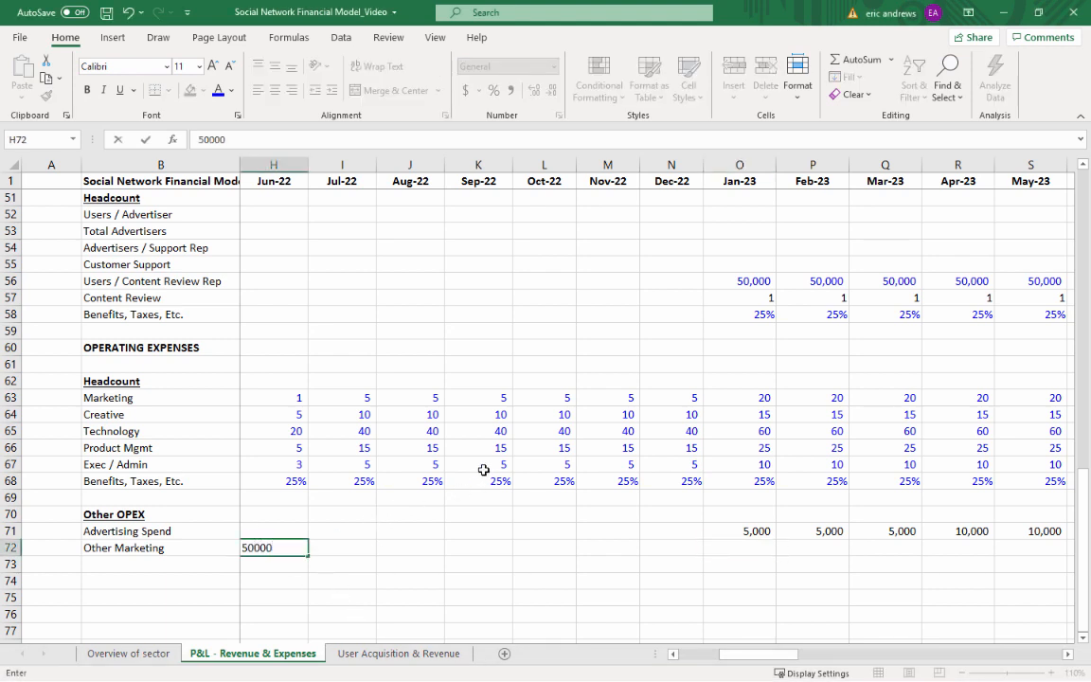
{"action": "key", "text": "BackSpace"}
{"action": "key", "text": "Return"}
{"action": "key", "text": "Up"}
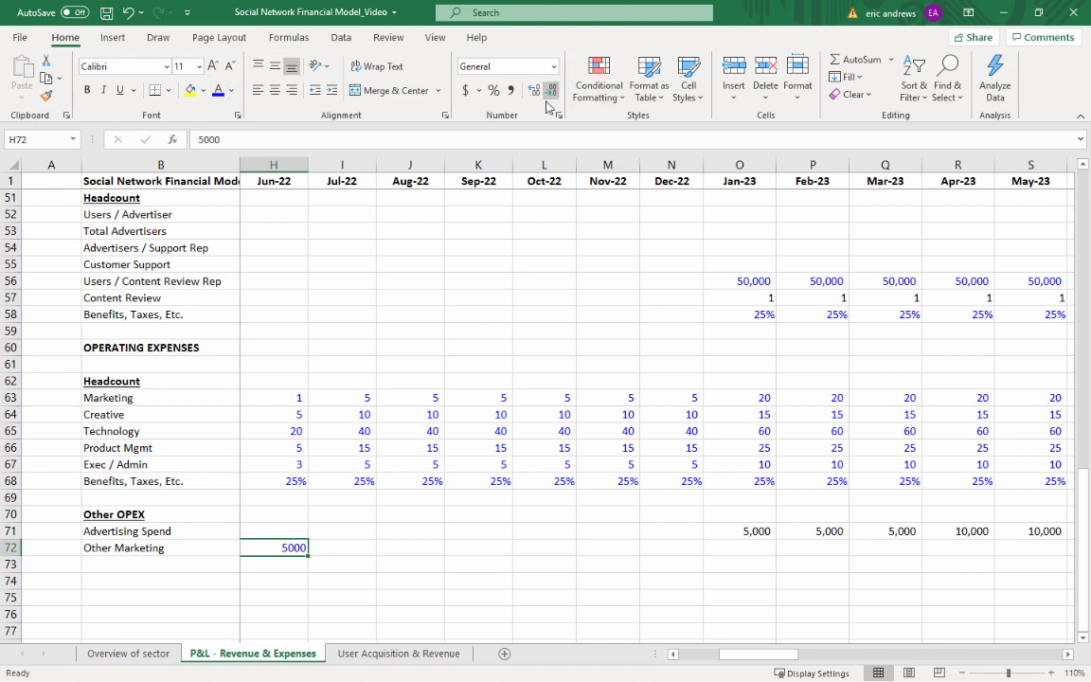
Format the Jun-22 Other Marketing value in H72 as dollar accounting with no decimals
{"action": "left_click", "coordinate": [466, 90]}
{"action": "left_click", "coordinate": [554, 92]}
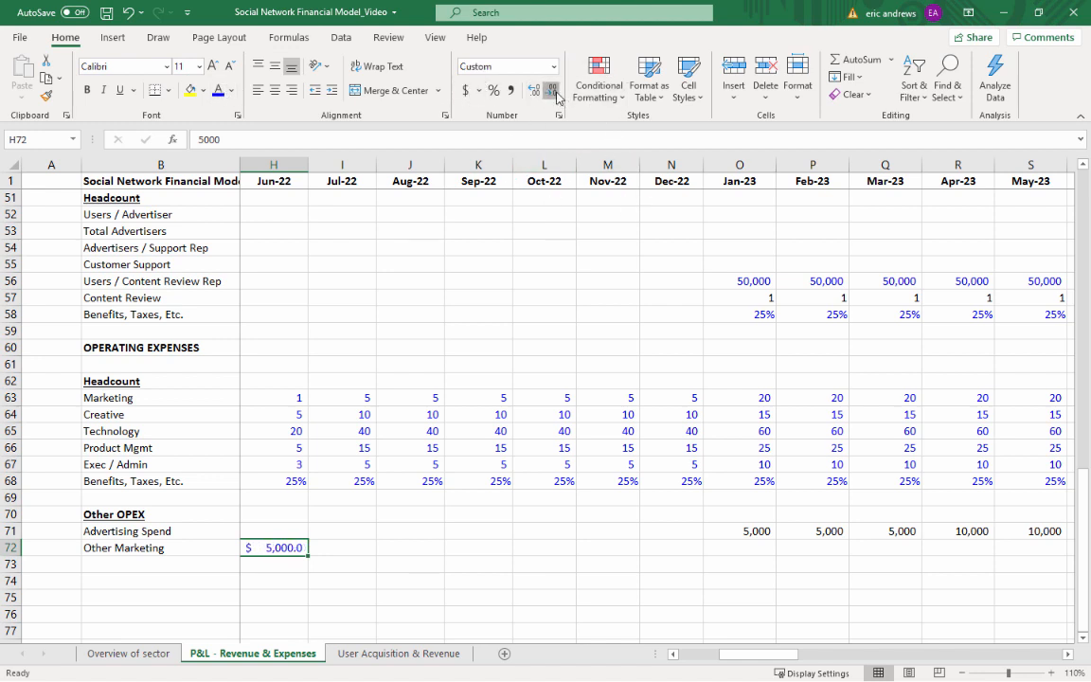
{"action": "left_click", "coordinate": [555, 92]}
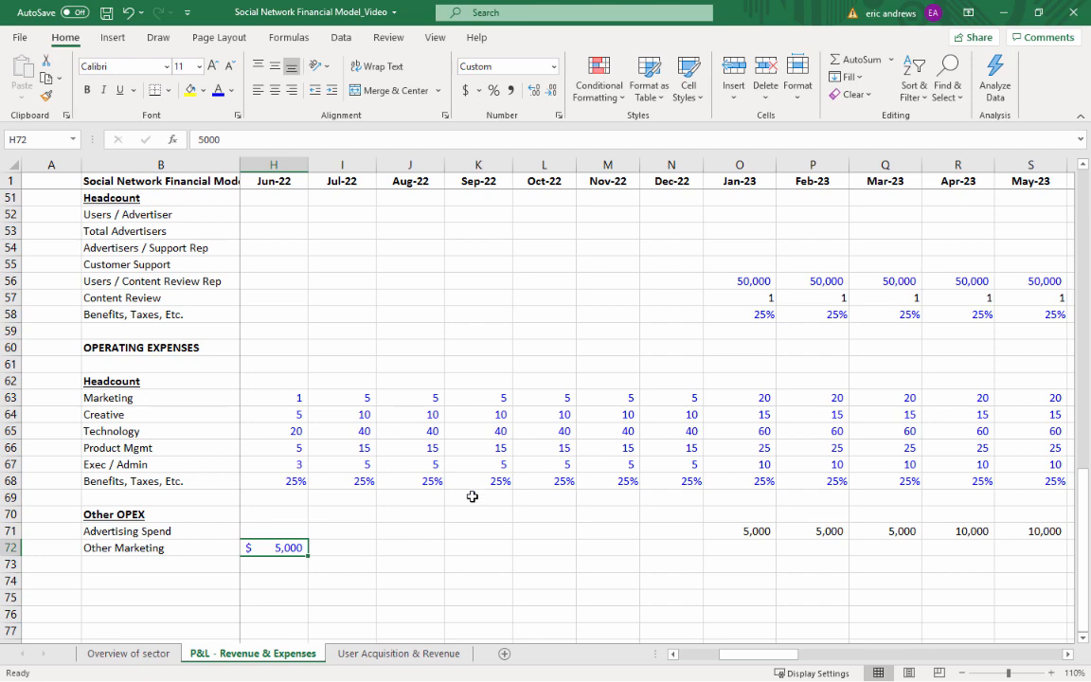
Copy the Jun-22 Other Marketing value in H72 across Jul-22 to Dec-25, I72:AX72
{"action": "key", "text": "ctrl+c"}
{"action": "key", "text": "Right"}
{"action": "key", "text": "shift+Right"}
{"action": "key", "text": "shift+Right"}
{"action": "key", "text": "shift+Right"}
{"action": "key", "text": "shift+Right"}
{"action": "key", "text": "shift+Right"}
{"action": "key", "text": "shift+Right"}
{"action": "key", "text": "shift+Right"}
{"action": "key", "text": "shift+Right"}
{"action": "key", "text": "shift+Right"}
{"action": "key", "text": "shift+Right"}
{"action": "key", "text": "shift+Right"}
{"action": "key", "text": "shift+Right"}
{"action": "key", "text": "shift+Right"}
{"action": "key", "text": "shift+Right"}
{"action": "key", "text": "shift+Right"}
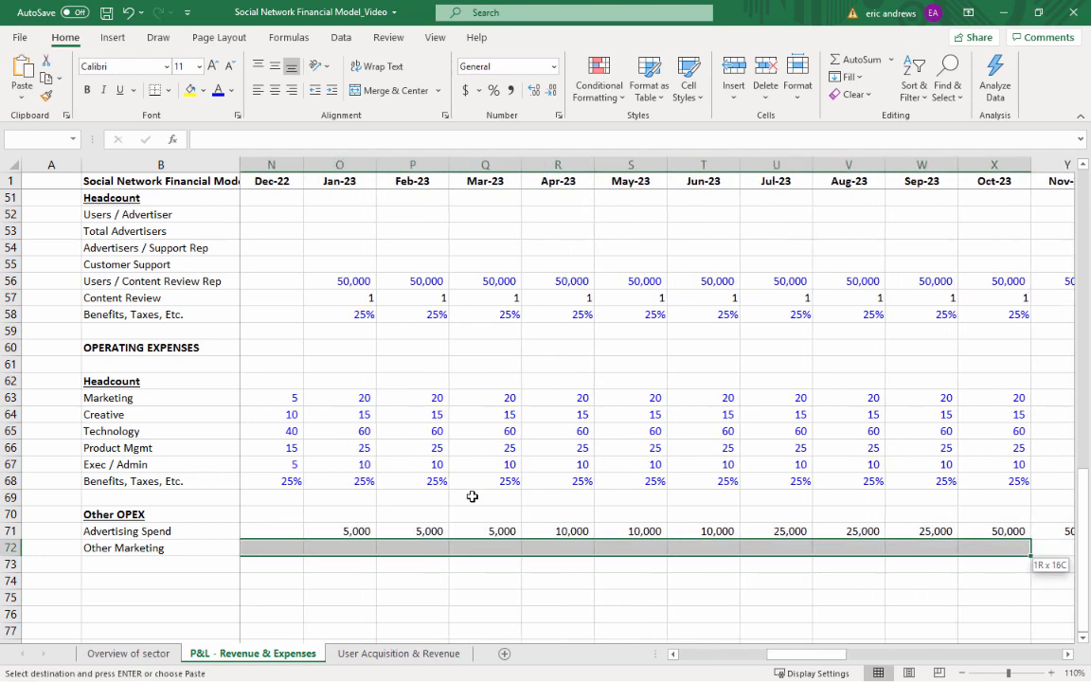
{"action": "key", "text": "shift+Right"}
{"action": "key", "text": "shift+Right"}
{"action": "key", "text": "shift+Right"}
{"action": "key", "text": "shift+Right"}
{"action": "key", "text": "shift+Right"}
{"action": "key", "text": "shift+Right"}
{"action": "key", "text": "shift+Right"}
{"action": "key", "text": "shift+Right"}
{"action": "key", "text": "shift+Right"}
{"action": "key", "text": "shift+Right"}
{"action": "key", "text": "shift+Right"}
{"action": "key", "text": "shift+Right"}
{"action": "key", "text": "shift+Right"}
{"action": "key", "text": "shift+Right"}
{"action": "key", "text": "shift+Right"}
{"action": "key", "text": "shift+Right"}
{"action": "key", "text": "shift+Right"}
{"action": "key", "text": "shift+Right"}
{"action": "key", "text": "shift+Right"}
{"action": "key", "text": "shift+Right"}
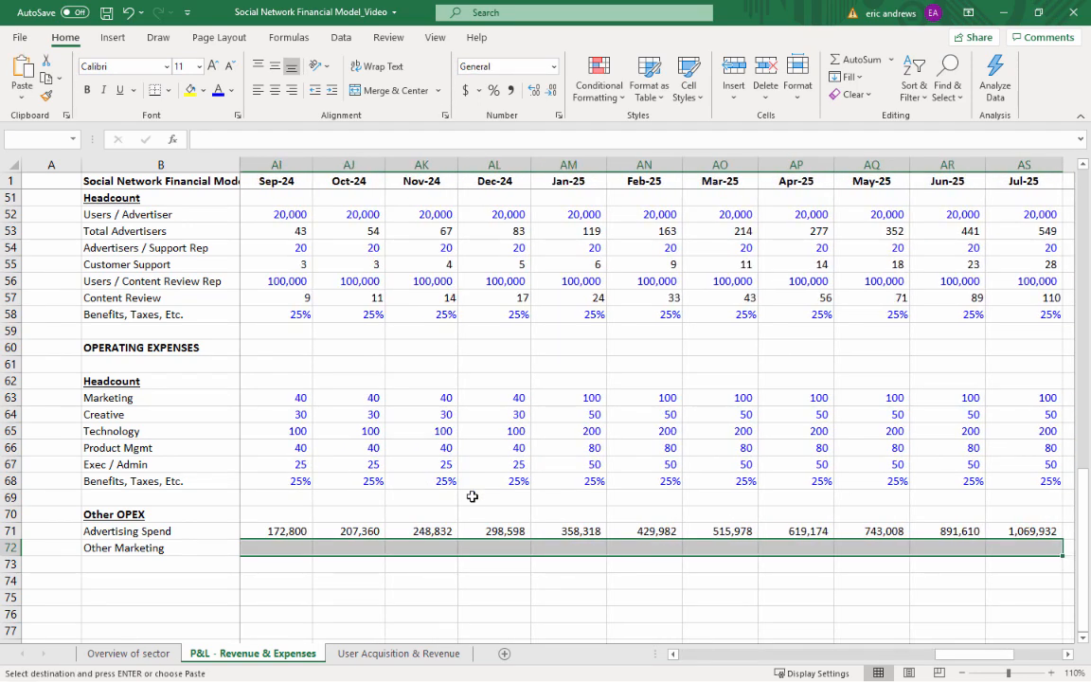
{"action": "key", "text": "shift+Right"}
{"action": "key", "text": "shift+Right"}
{"action": "key", "text": "shift+Right"}
{"action": "key", "text": "shift+Right"}
{"action": "key", "text": "shift+Right"}
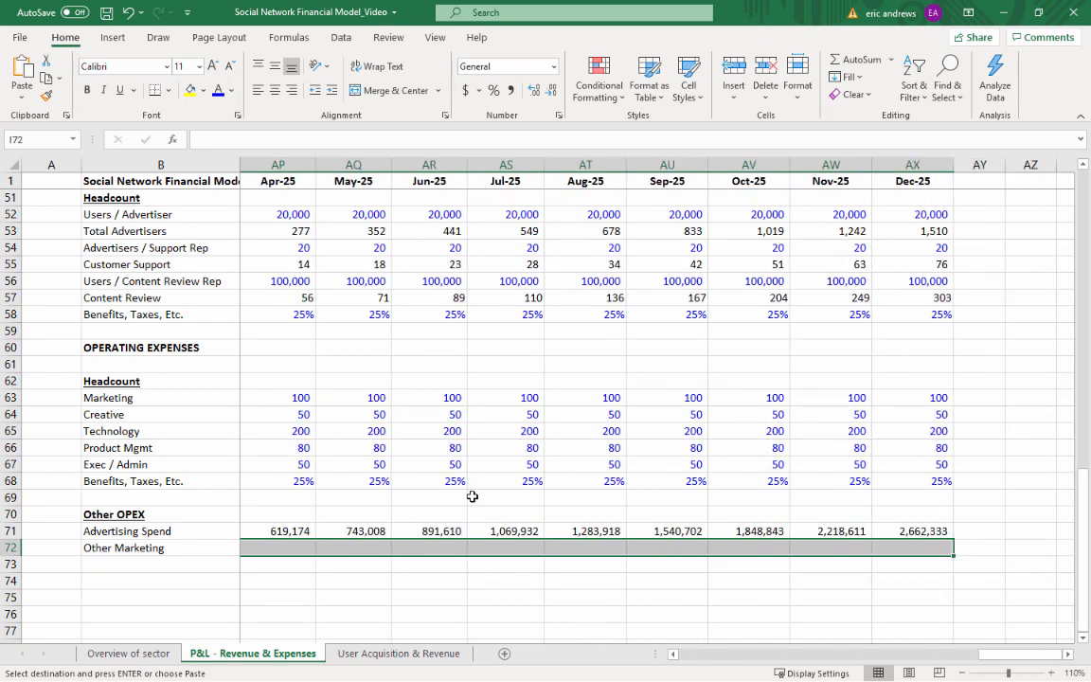
{"action": "key", "text": "ctrl+v"}
{"action": "key", "text": "Left"}
{"action": "key", "text": "Right"}
{"action": "key", "text": "Escape"}
{"action": "key", "text": "Down"}
{"action": "key", "text": "Left"}
Add the label Technology in B73 below Other Marketing
{"action": "key", "text": "Left"}
{"action": "key", "text": "Left"}
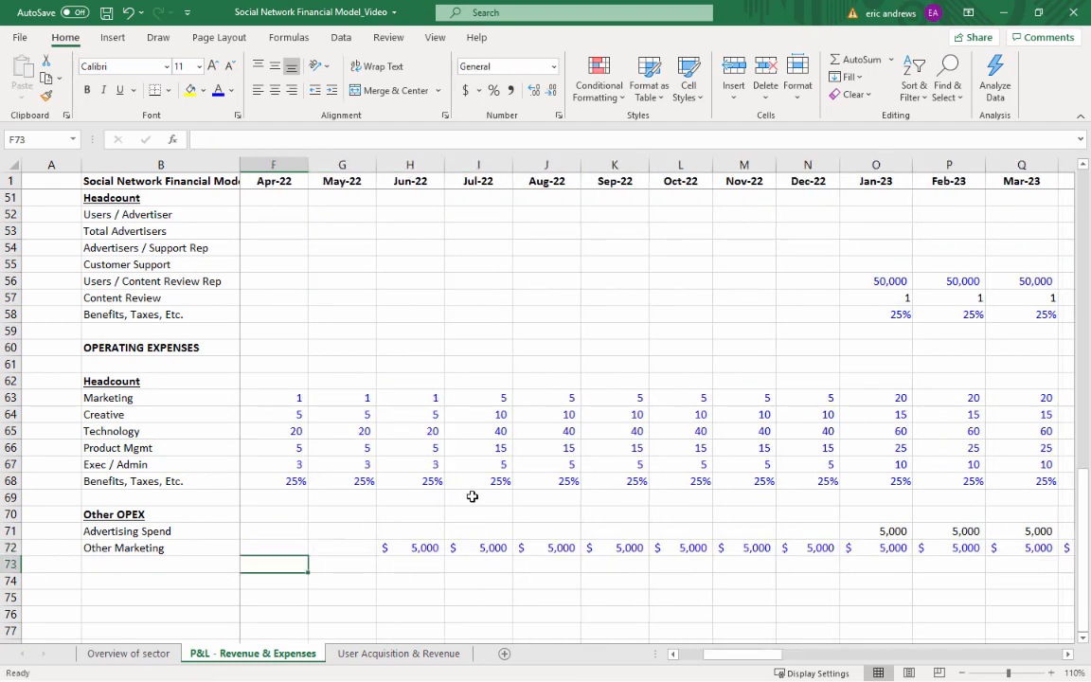
{"action": "key", "text": "Left"}
{"action": "key", "text": "Left"}
{"action": "key", "text": "Left"}
{"action": "key", "text": "Left"}
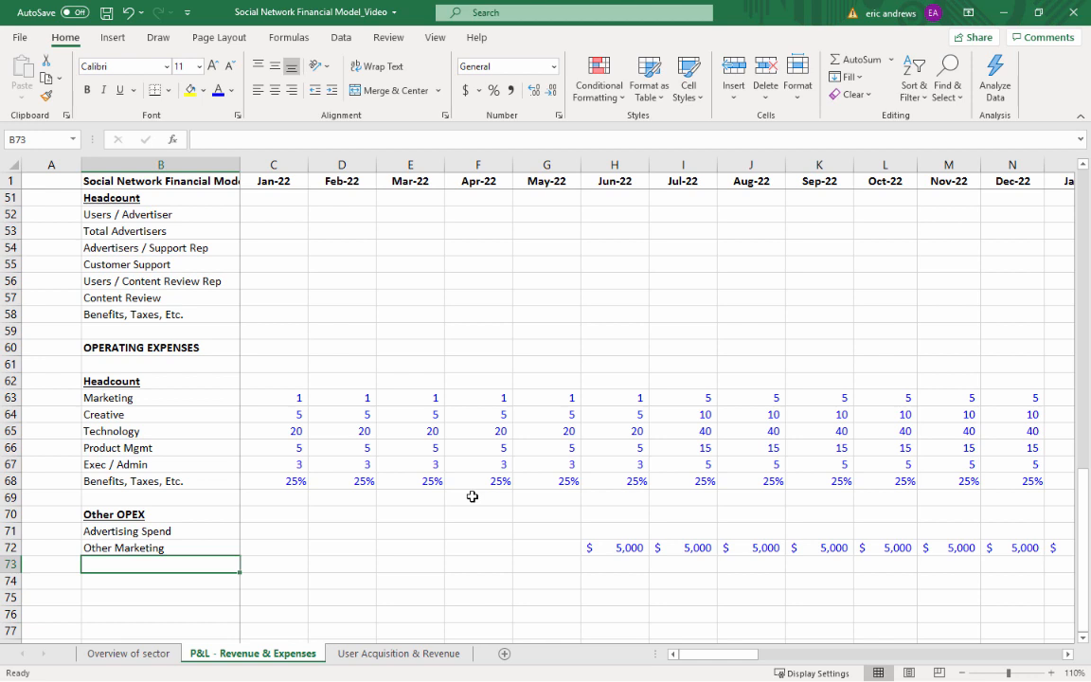
{"action": "type", "text": "Technol"}
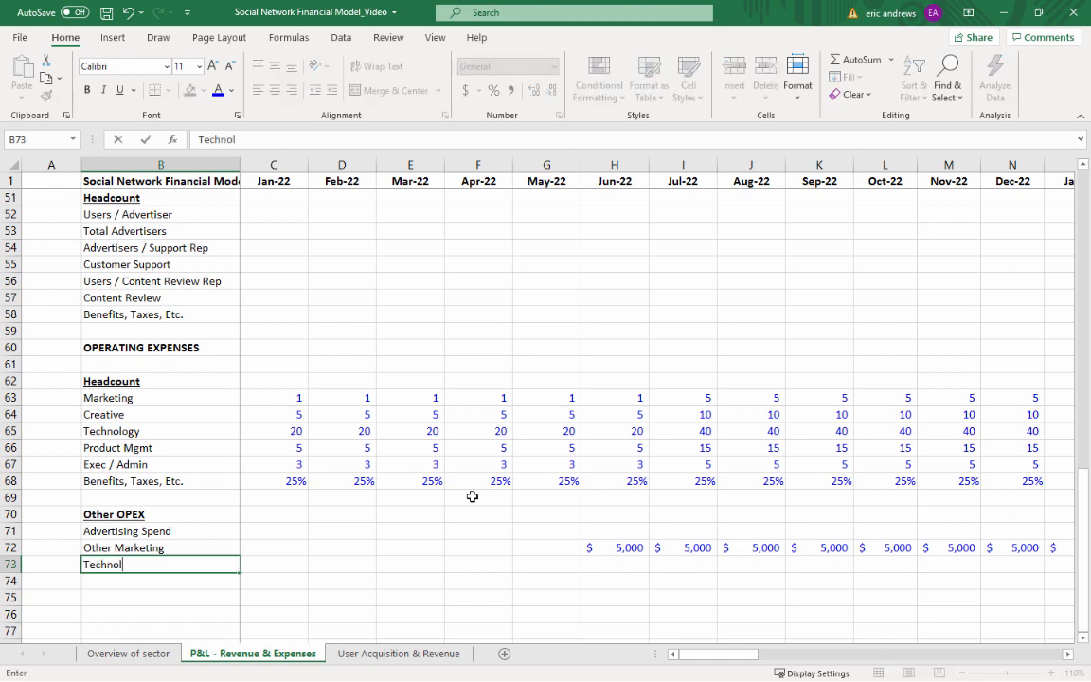
{"action": "type", "text": "ogy"}
{"action": "key", "text": "Return"}
{"action": "key", "text": "Up"}
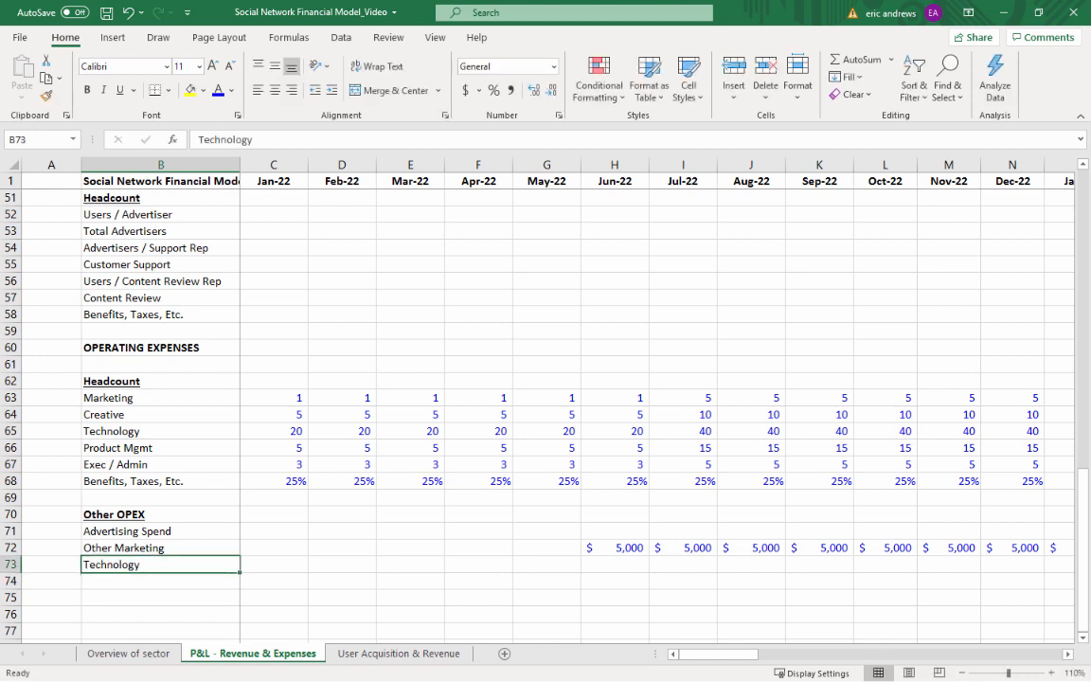
{"action": "key", "text": "alt+Tab"}
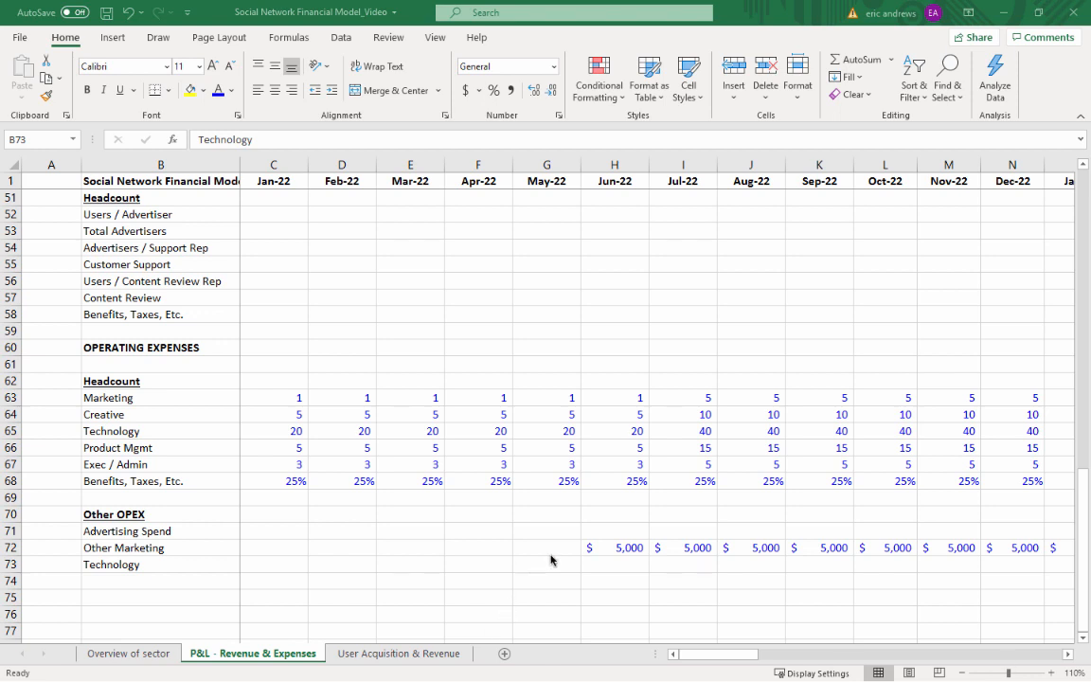
Reuse the Jun-22 Other Marketing cell H72 for Jan-22 Technology in C73 and set its value to 20000
{"action": "left_click", "coordinate": [627, 548]}
{"action": "key", "text": "ctrl+c"}
{"action": "key", "text": "Left"}
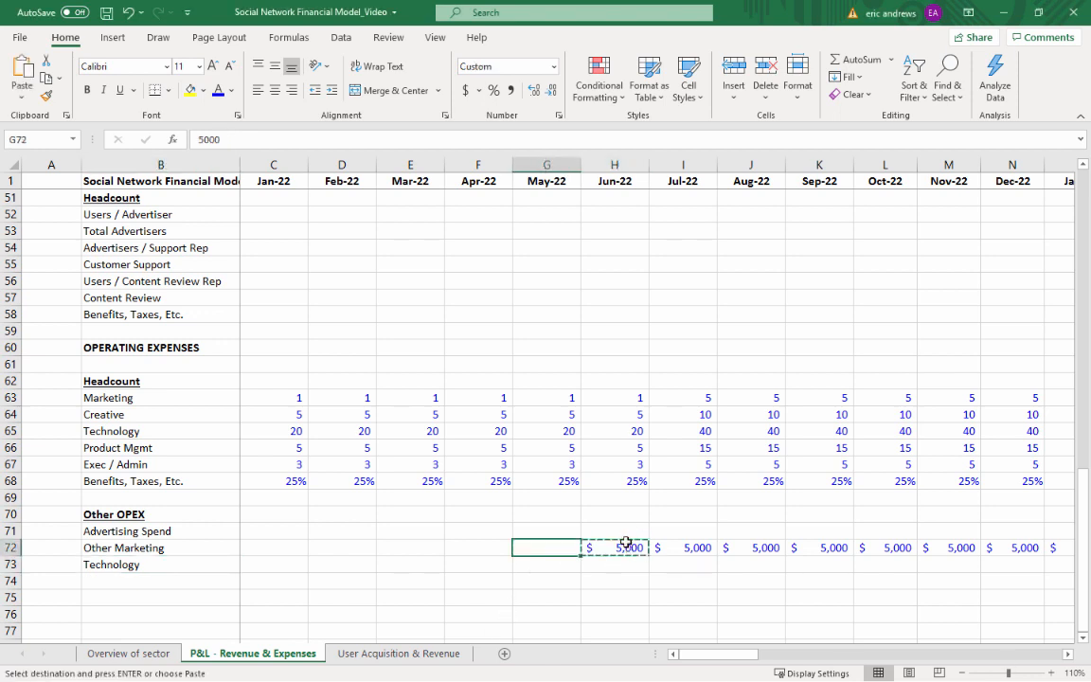
{"action": "key", "text": "Down"}
{"action": "key", "text": "Left"}
{"action": "key", "text": "Left"}
{"action": "key", "text": "Left"}
{"action": "key", "text": "Left"}
{"action": "key", "text": "ctrl+v"}
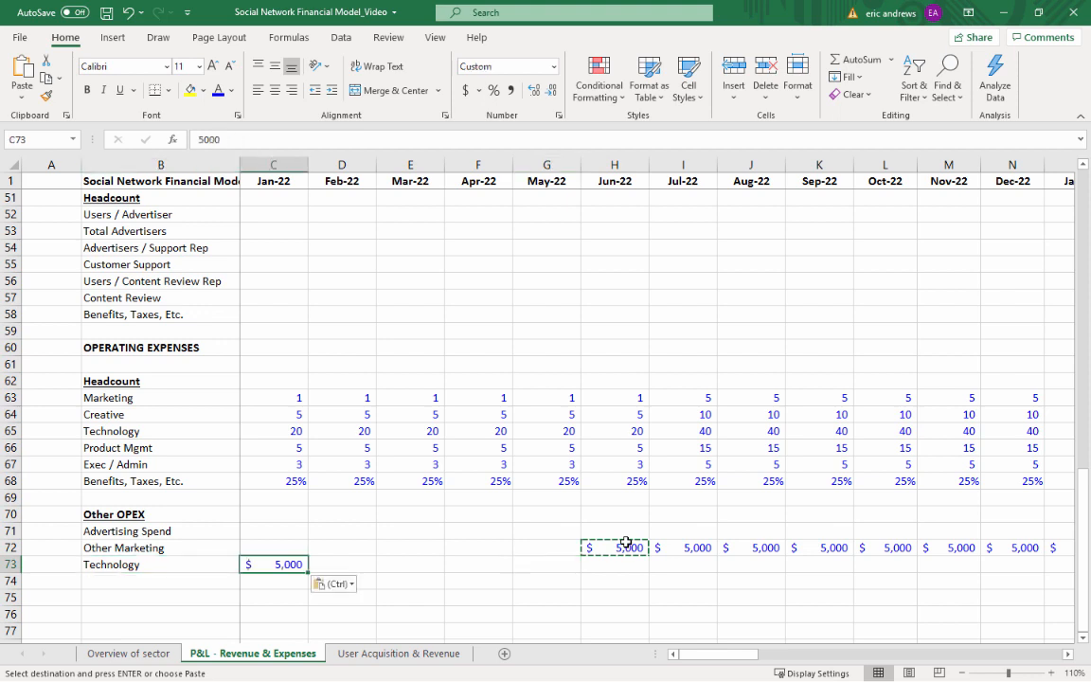
{"action": "type", "text": "20000"}
{"action": "key", "text": "ctrl+Return"}
Copy the Jan-22 Technology value in C73 across Feb-22 to Dec-25, through AX73
{"action": "key", "text": "ctrl+c"}
{"action": "key", "text": "shift+Right"}
{"action": "key", "text": "shift+Right"}
{"action": "key", "text": "shift+Right"}
{"action": "key", "text": "shift+Right"}
{"action": "key", "text": "shift+Right"}
{"action": "key", "text": "shift+Right"}
{"action": "key", "text": "shift+Right"}
{"action": "key", "text": "shift+Right"}
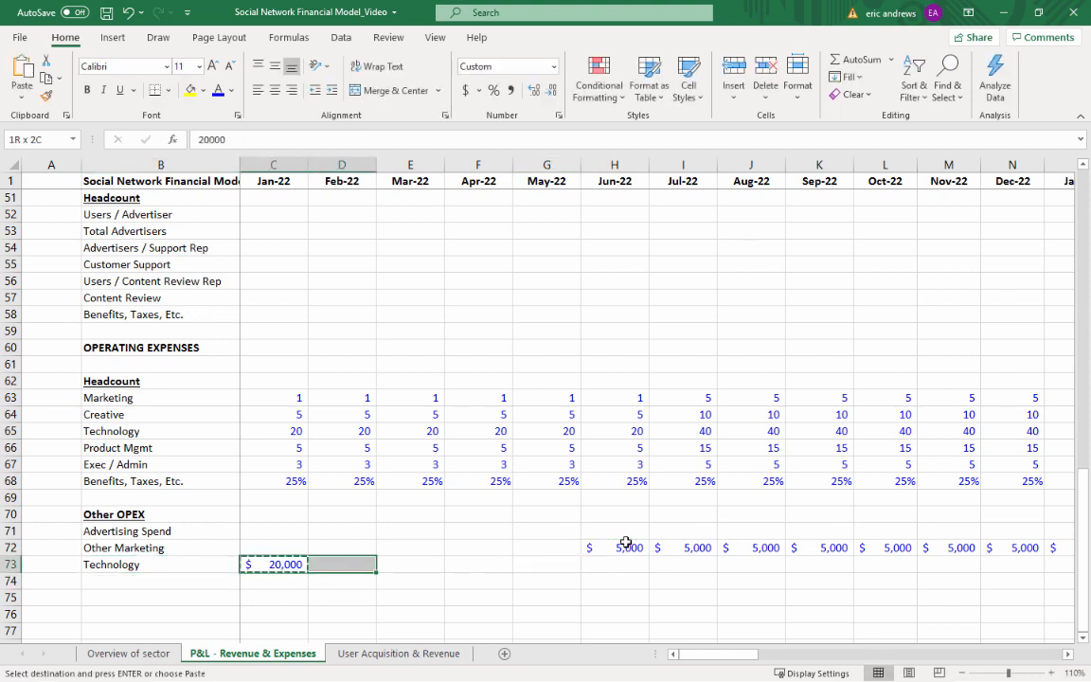
{"action": "key", "text": "shift+Right"}
{"action": "key", "text": "shift+Right"}
{"action": "key", "text": "shift+Right"}
{"action": "key", "text": "shift+Right"}
{"action": "key", "text": "shift+Right"}
{"action": "key", "text": "shift+Right"}
{"action": "key", "text": "shift+Right"}
{"action": "key", "text": "shift+Right"}
{"action": "key", "text": "shift+Right"}
{"action": "key", "text": "shift+Right"}
{"action": "key", "text": "shift+Right"}
{"action": "key", "text": "shift+Right"}
{"action": "key", "text": "shift+Right"}
{"action": "key", "text": "shift+Right"}
{"action": "key", "text": "shift+Right"}
{"action": "key", "text": "shift+Right"}
{"action": "key", "text": "shift+Right"}
{"action": "key", "text": "shift+Right"}
{"action": "key", "text": "shift+Right"}
{"action": "key", "text": "shift+Right"}
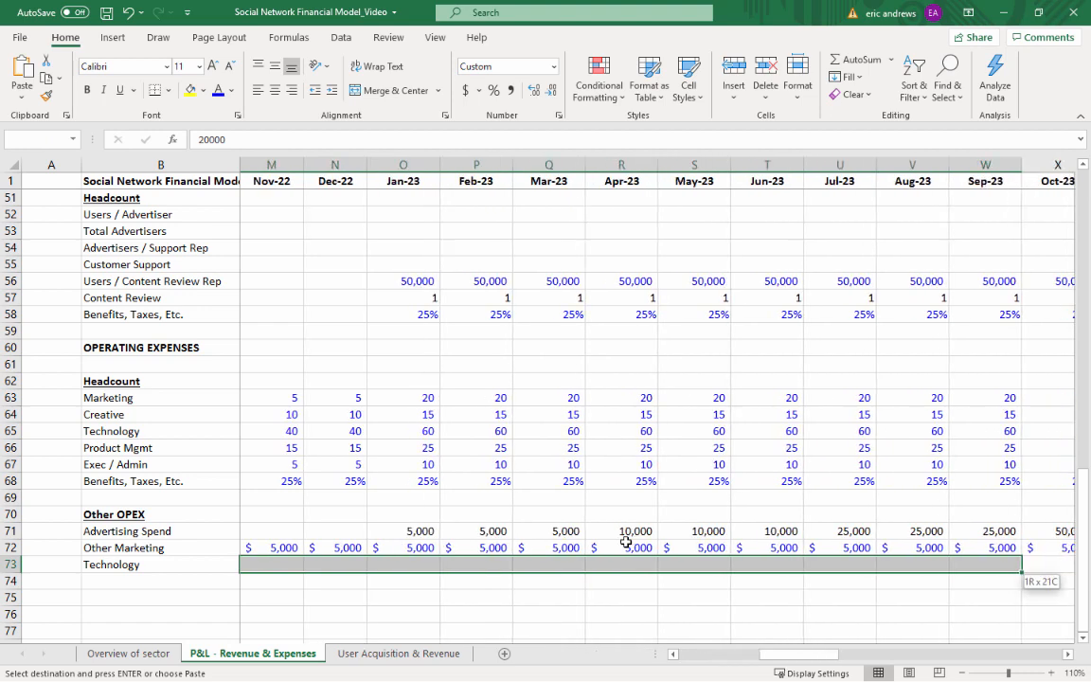
{"action": "key", "text": "shift+Right"}
{"action": "key", "text": "shift+Right"}
{"action": "key", "text": "shift+Right"}
{"action": "key", "text": "shift+Right"}
{"action": "key", "text": "shift+Right"}
{"action": "key", "text": "shift+Right"}
{"action": "key", "text": "shift+Right"}
{"action": "key", "text": "shift+Right"}
{"action": "key", "text": "shift+Right"}
{"action": "key", "text": "shift+Right"}
{"action": "key", "text": "shift+Right"}
{"action": "key", "text": "shift+Right"}
{"action": "key", "text": "shift+Right"}
{"action": "key", "text": "shift+Right"}
{"action": "key", "text": "shift+Right"}
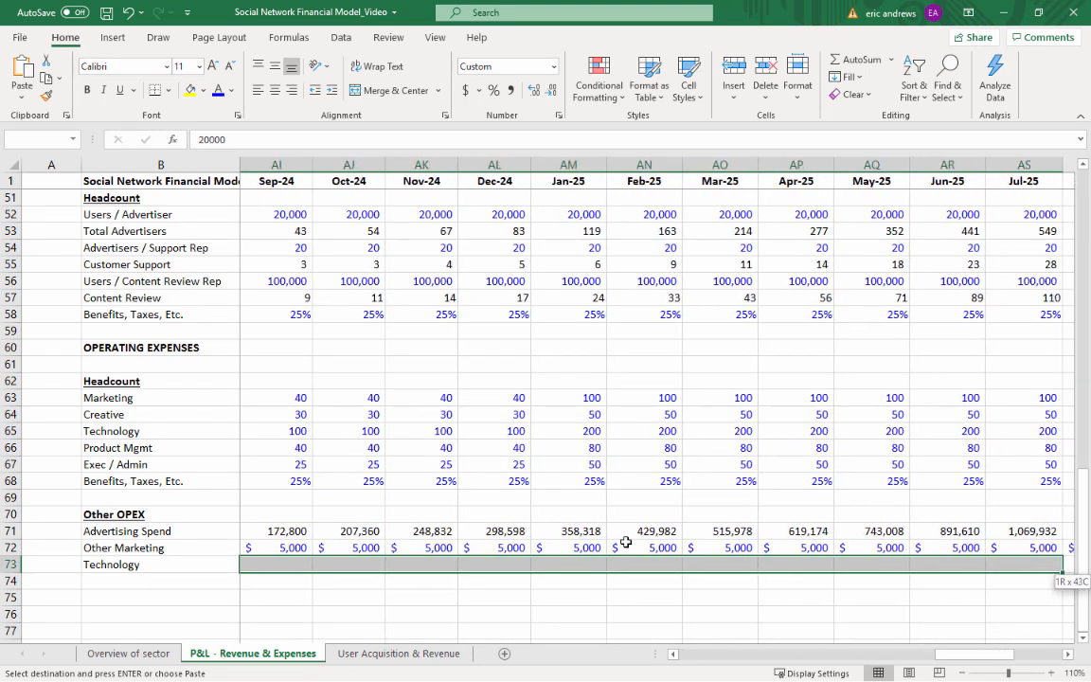
{"action": "key", "text": "shift+Right"}
{"action": "key", "text": "shift+Left"}
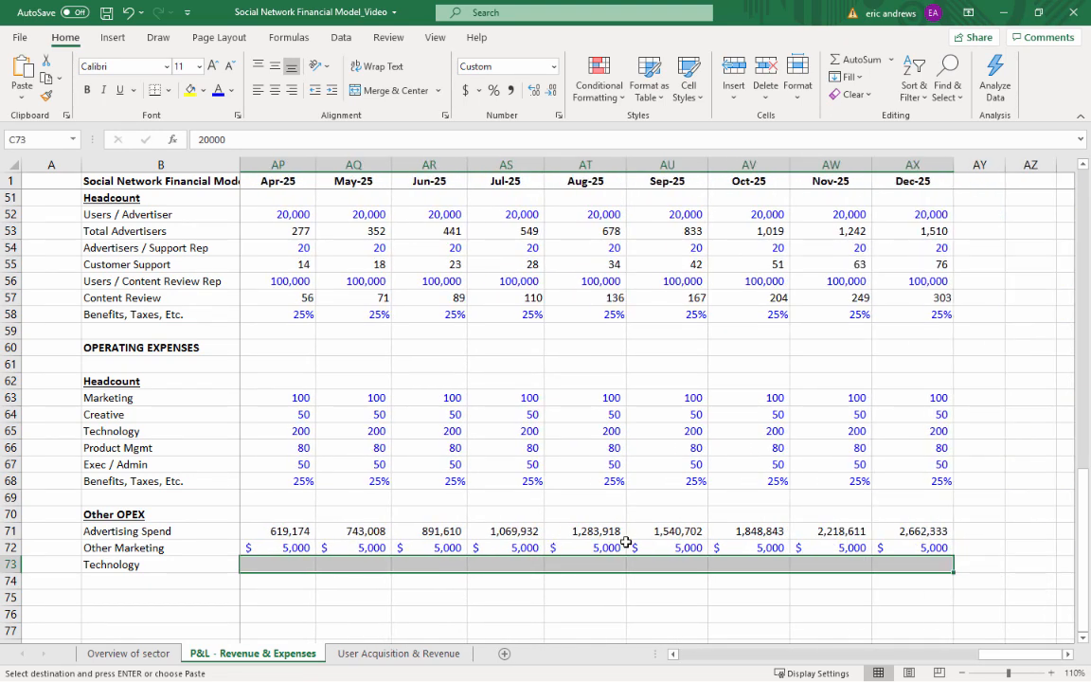
{"action": "key", "text": "ctrl+v"}
{"action": "key", "text": "Down"}
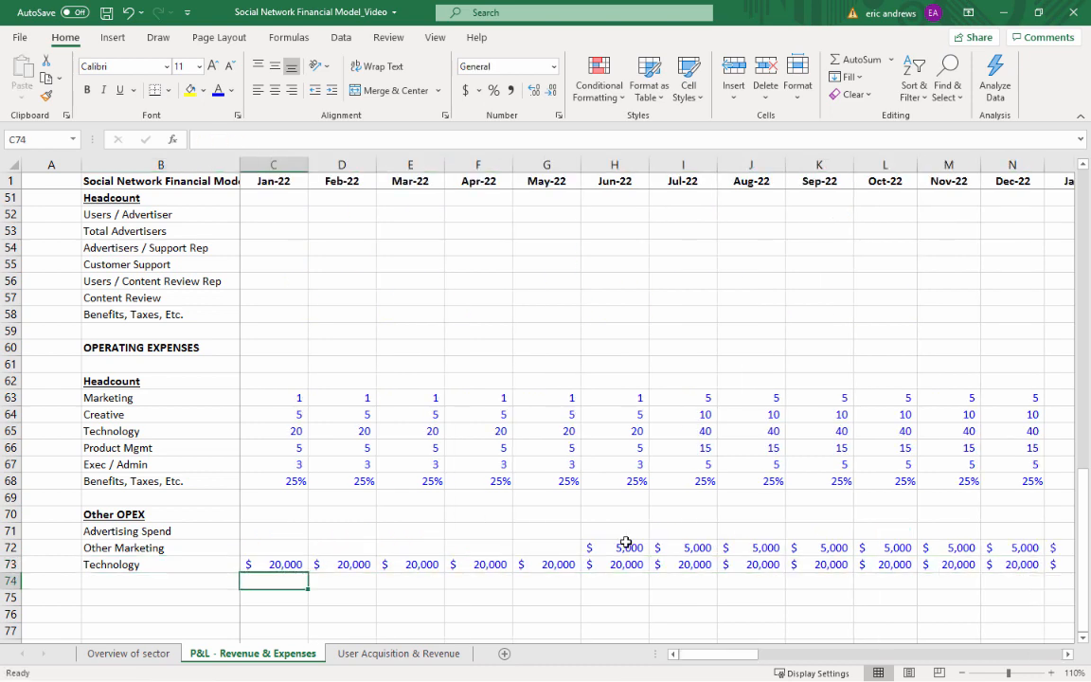
Add the label Misc Fixed Exp in B74 below Technology
{"action": "key", "text": "Left"}
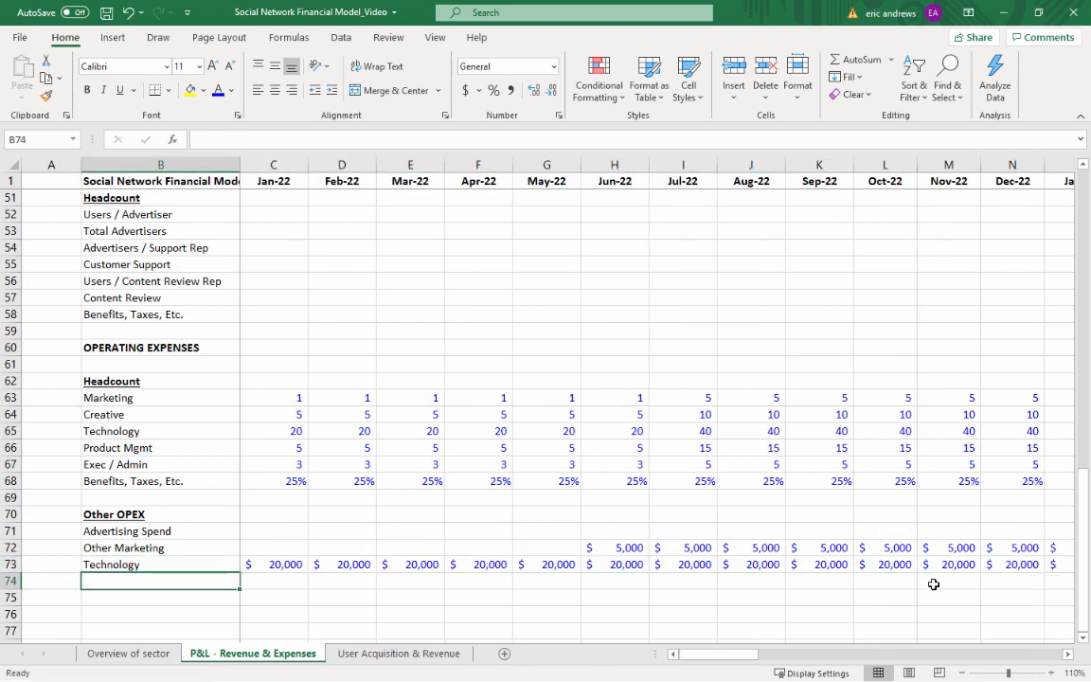
{"action": "type", "text": "Misc Fixed E"}
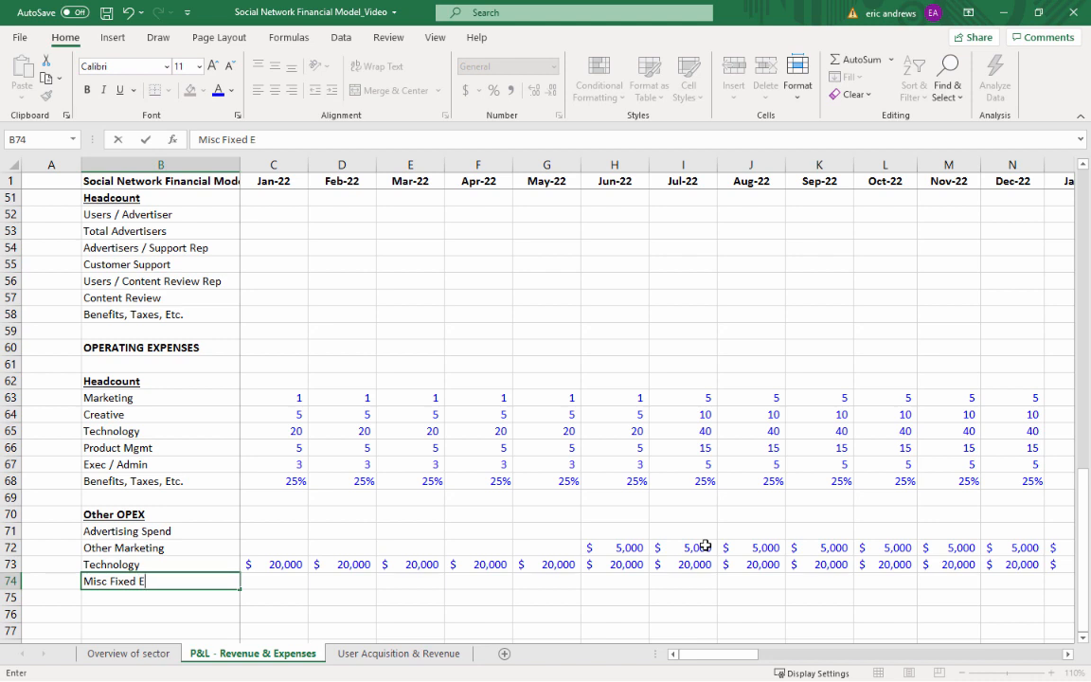
{"action": "type", "text": "xp"}
{"action": "key", "text": "Return"}
Copy the Jan-22 Technology value in C73 into C74 as the Jan-22 Misc Fixed Exp
{"action": "key", "text": "Up"}
{"action": "key", "text": "Right"}
{"action": "key", "text": "Up"}
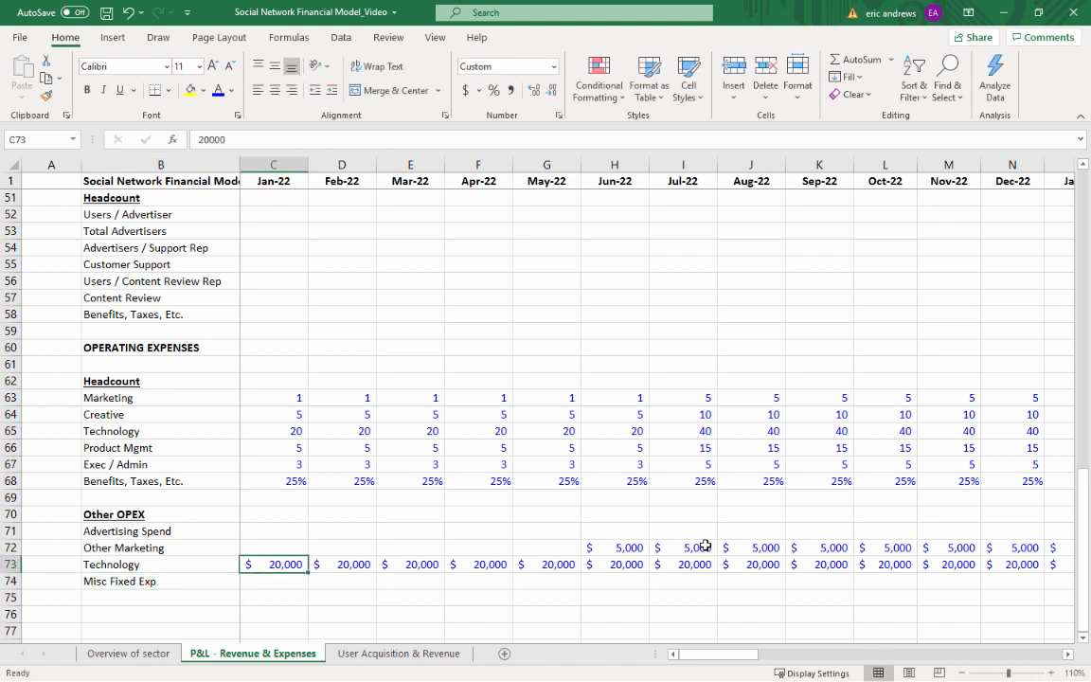
{"action": "key", "text": "ctrl+c"}
{"action": "key", "text": "Down"}
{"action": "key", "text": "ctrl+v"}
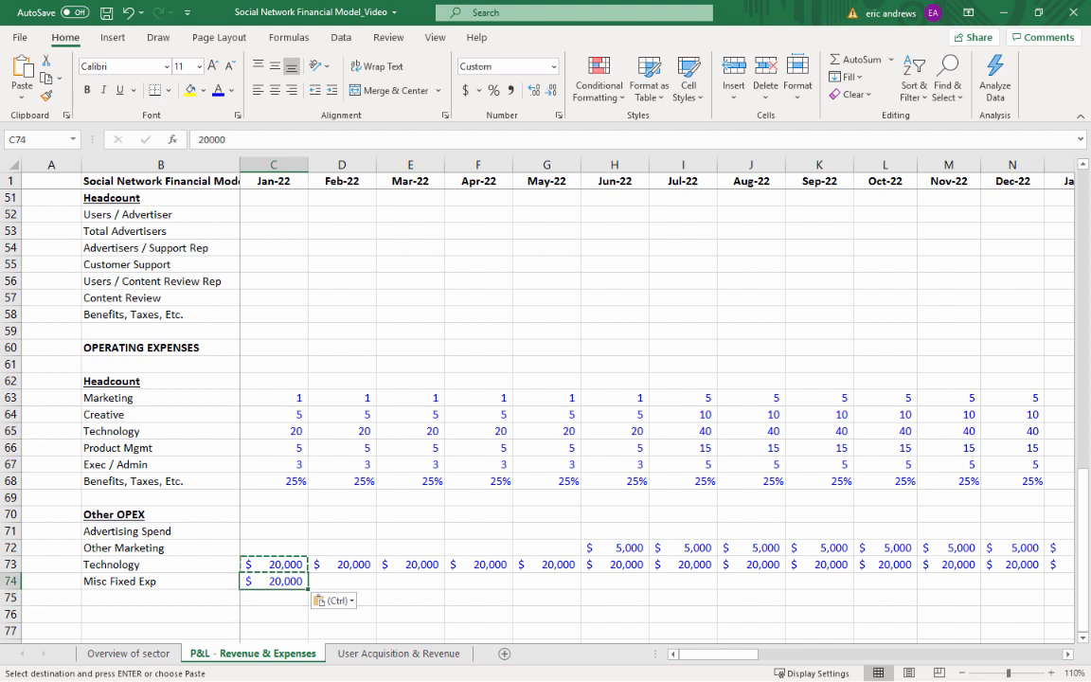
{"action": "key", "text": "ctrl"}
{"action": "key", "text": "Escape"}
Copy the Jan-22 Misc Fixed Exp value in C74 across Feb-22 to Dec-25, D74:AX74
{"action": "key", "text": "ctrl+c"}
{"action": "left_click_drag", "start_coordinate": [342, 581], "coordinate": [546, 580]}
{"action": "left_click_drag", "start_coordinate": [615, 581], "coordinate": [1054, 582]}
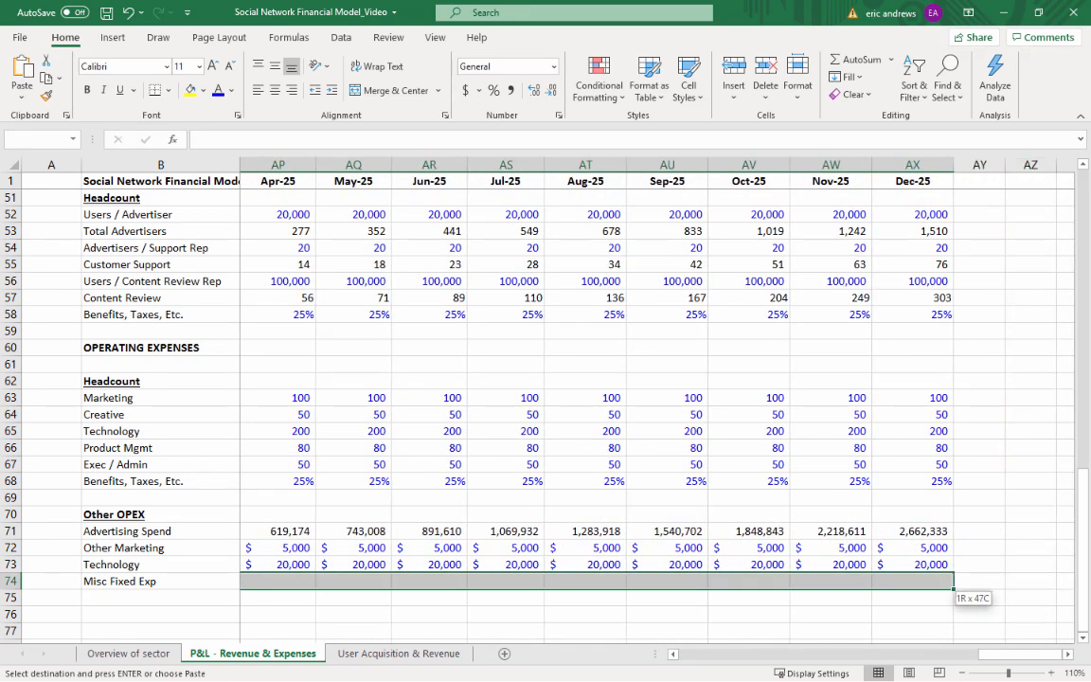
{"action": "key", "text": "ctrl+v"}
{"action": "key", "text": "Escape"}
{"action": "key", "text": "Down"}
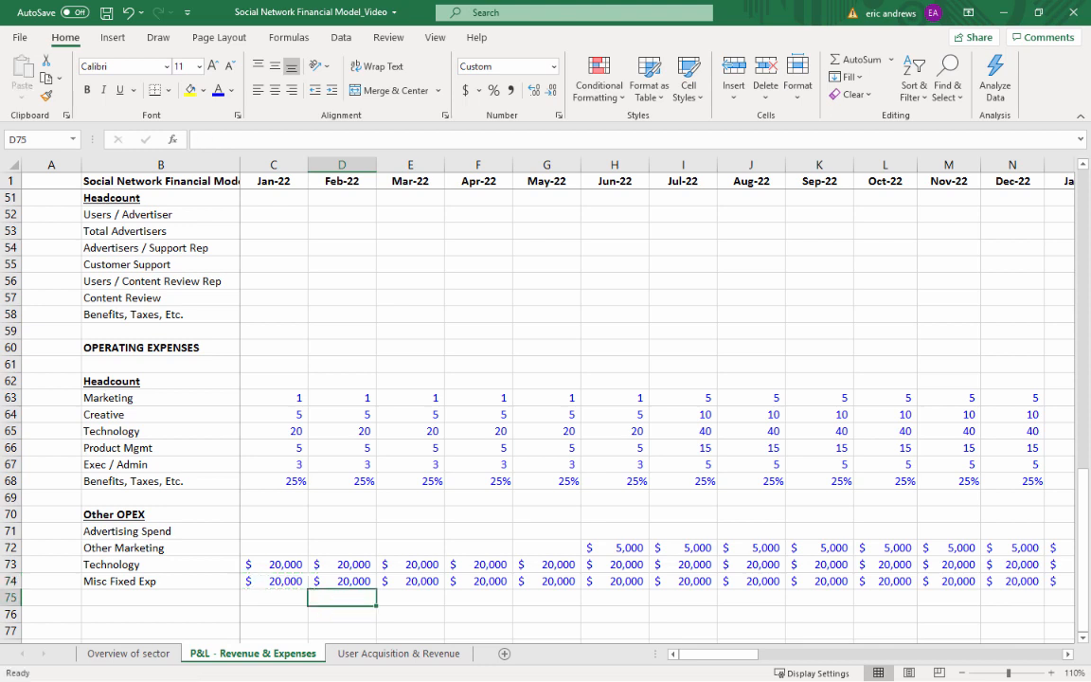
Add the label Variable Exp % of Rev in B75 below Misc Fixed Exp
{"action": "key", "text": "Left"}
{"action": "key", "text": "Left"}
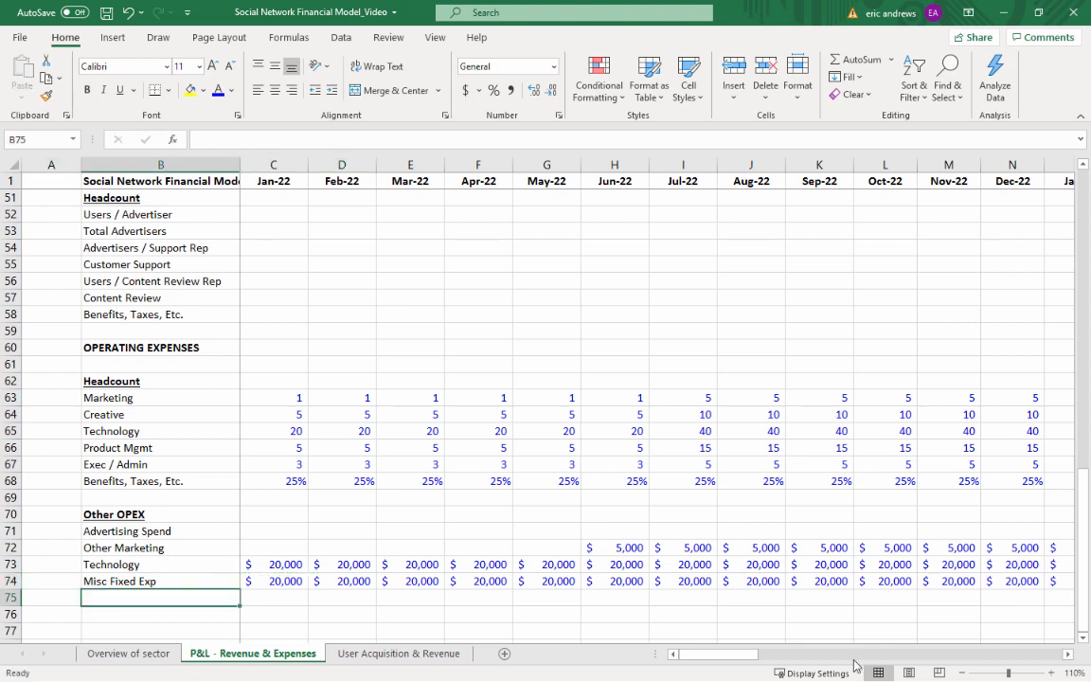
{"action": "type", "text": "Variable Exp $% of Rev"}
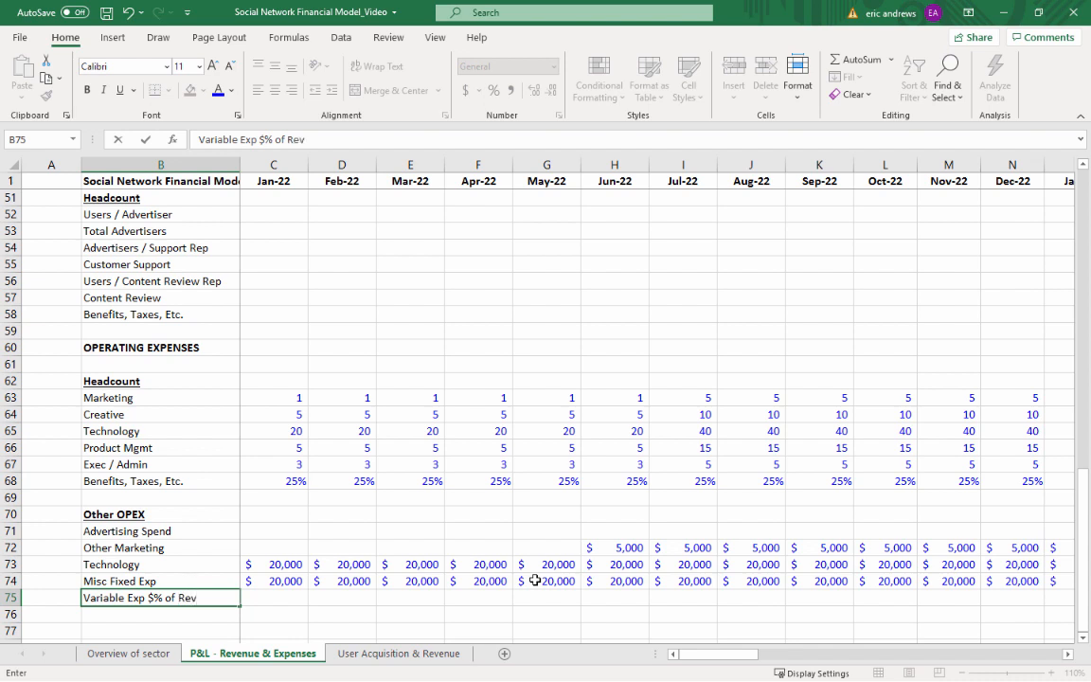
{"action": "key", "text": "BackSpace"}
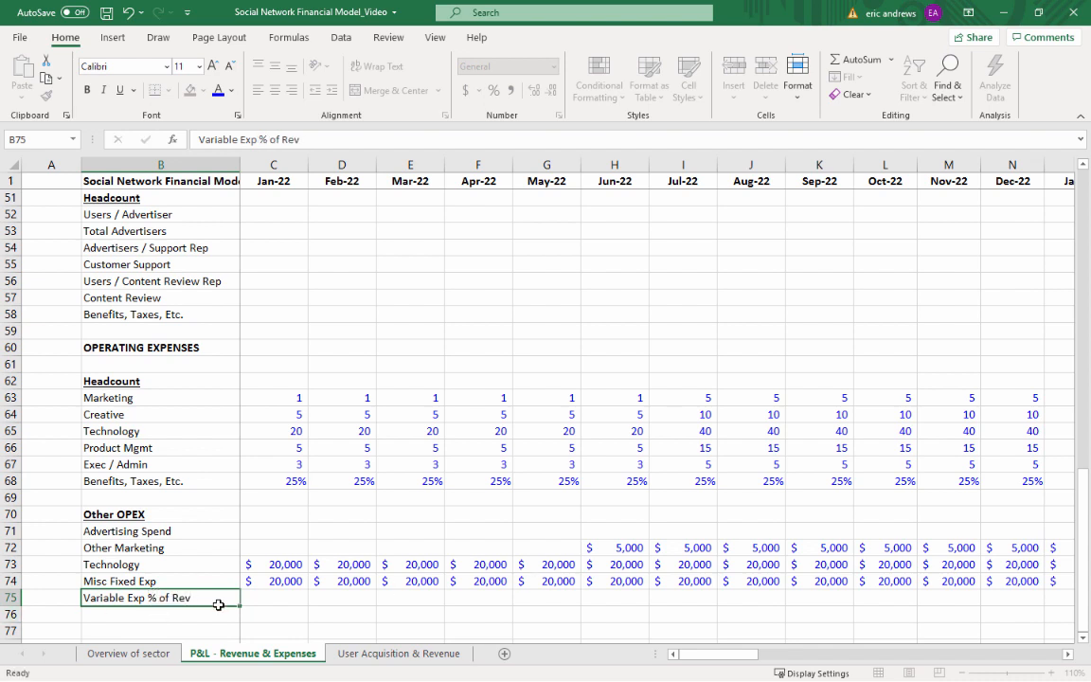
{"action": "left_click", "coordinate": [253, 600]}
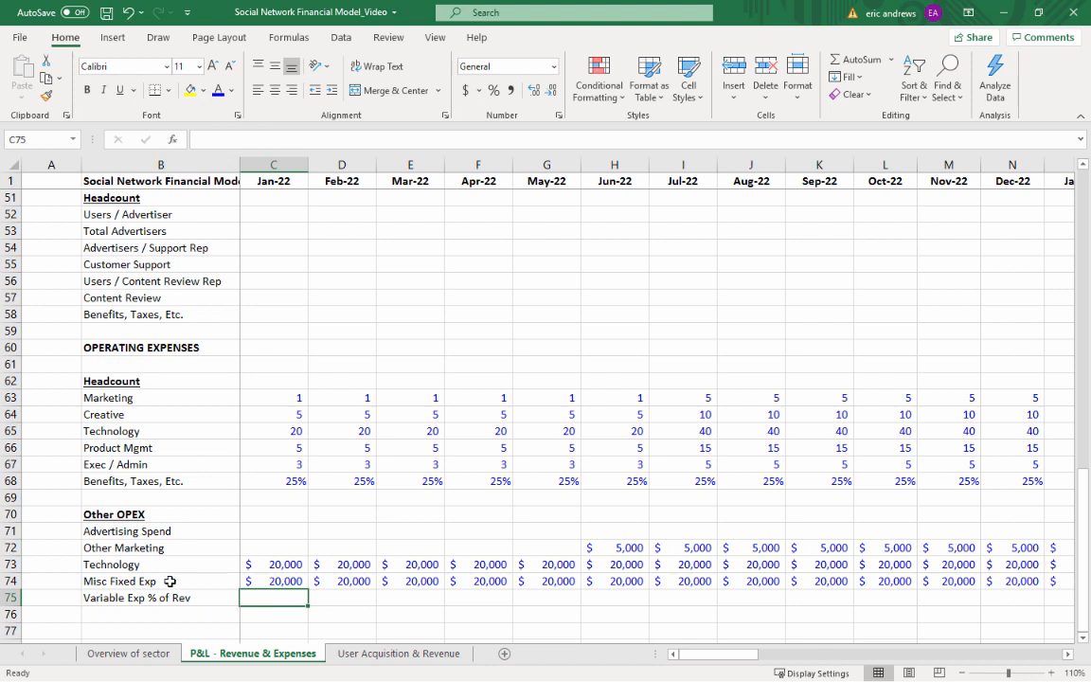
{"action": "left_click", "coordinate": [128, 581]}
{"action": "left_click", "coordinate": [10, 581]}
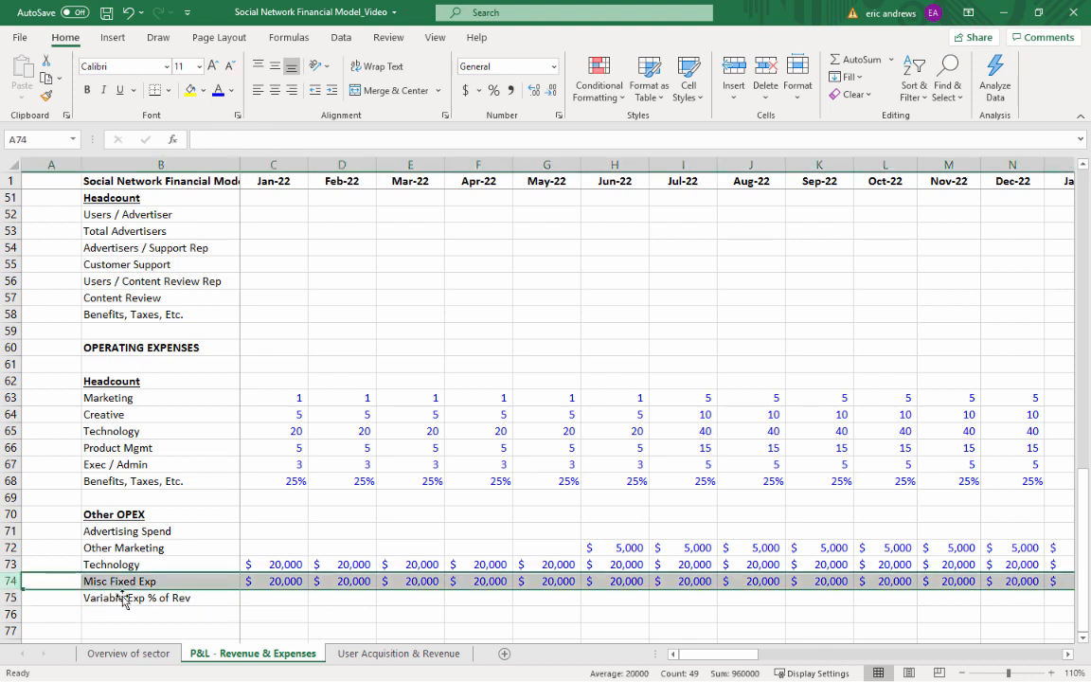
{"action": "left_click_drag", "start_coordinate": [268, 582], "coordinate": [567, 579]}
{"action": "left_click", "coordinate": [237, 597]}
{"action": "key", "text": "Right"}
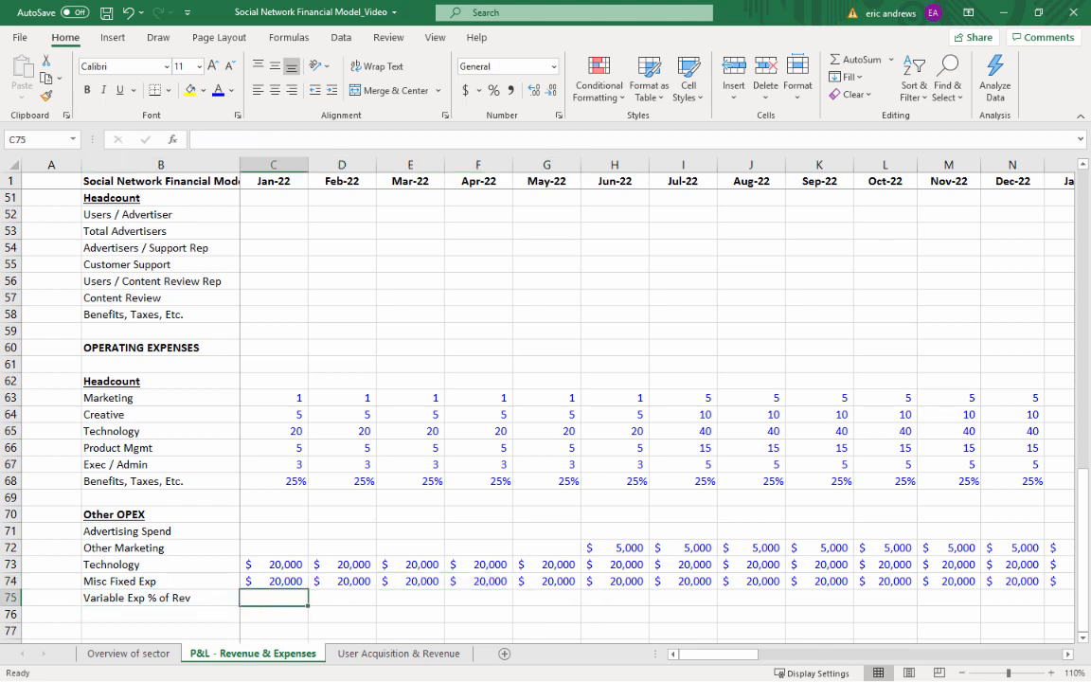
{"action": "key", "text": "alt+Tab"}
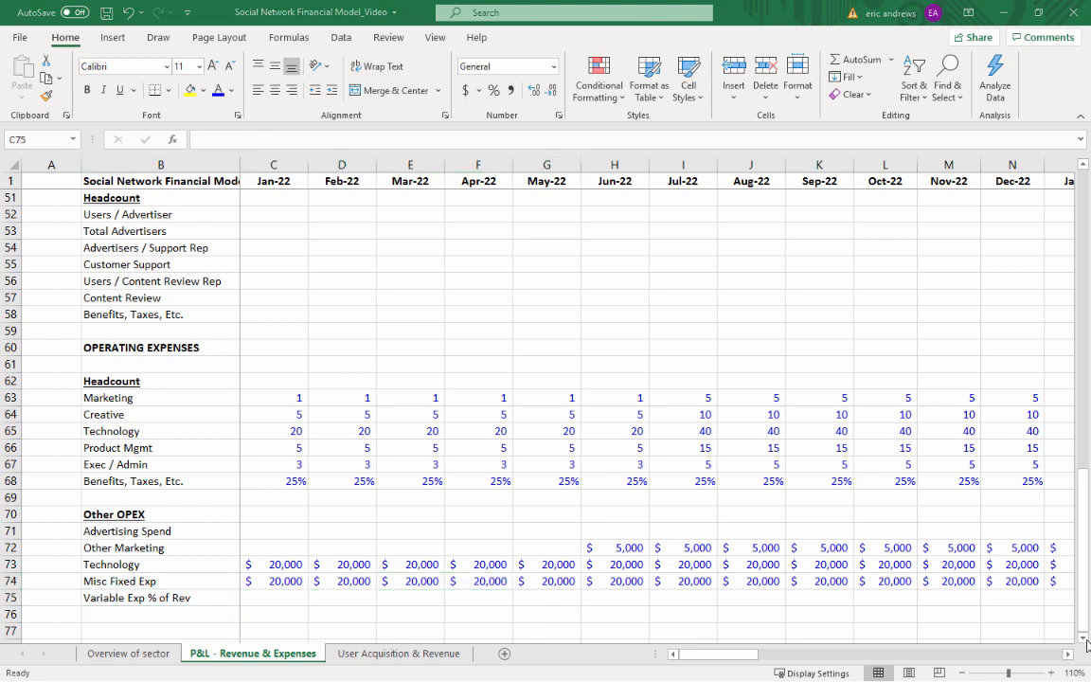
Enter 5% as the Dec-22 Variable Exp % of Rev in N75
{"action": "left_click", "coordinate": [656, 597]}
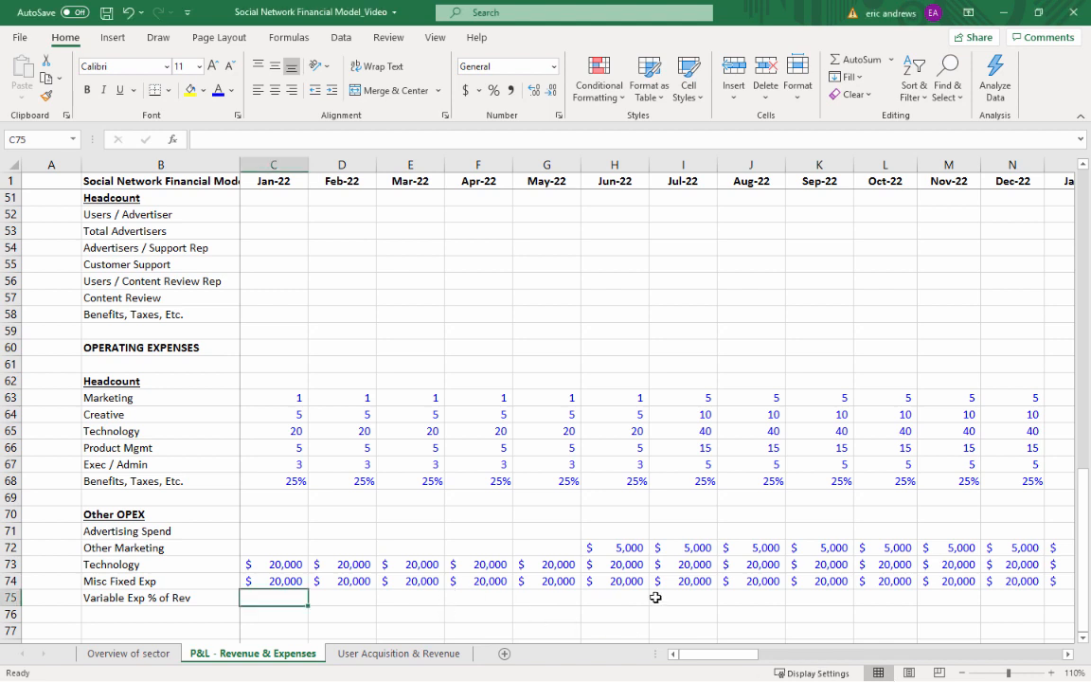
{"action": "left_click", "coordinate": [761, 592]}
{"action": "left_click_drag", "start_coordinate": [844, 582], "coordinate": [864, 579]}
{"action": "left_click", "coordinate": [890, 575]}
{"action": "key", "text": "Right"}
{"action": "key", "text": "Right"}
{"action": "key", "text": "Right"}
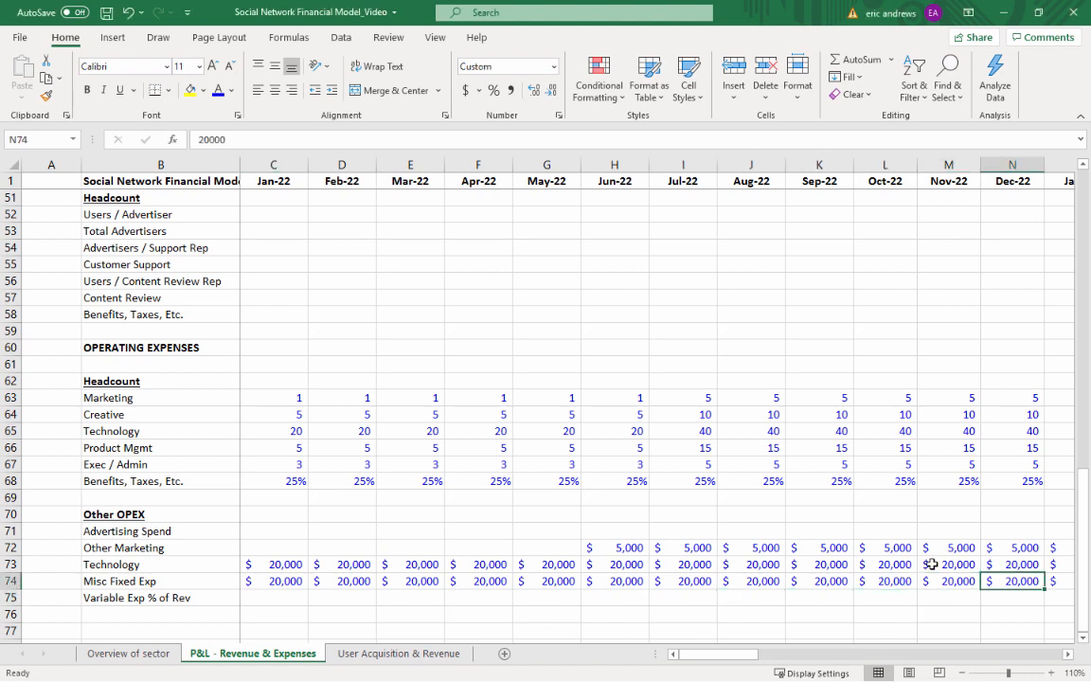
{"action": "key", "text": "Left"}
{"action": "key", "text": "Down"}
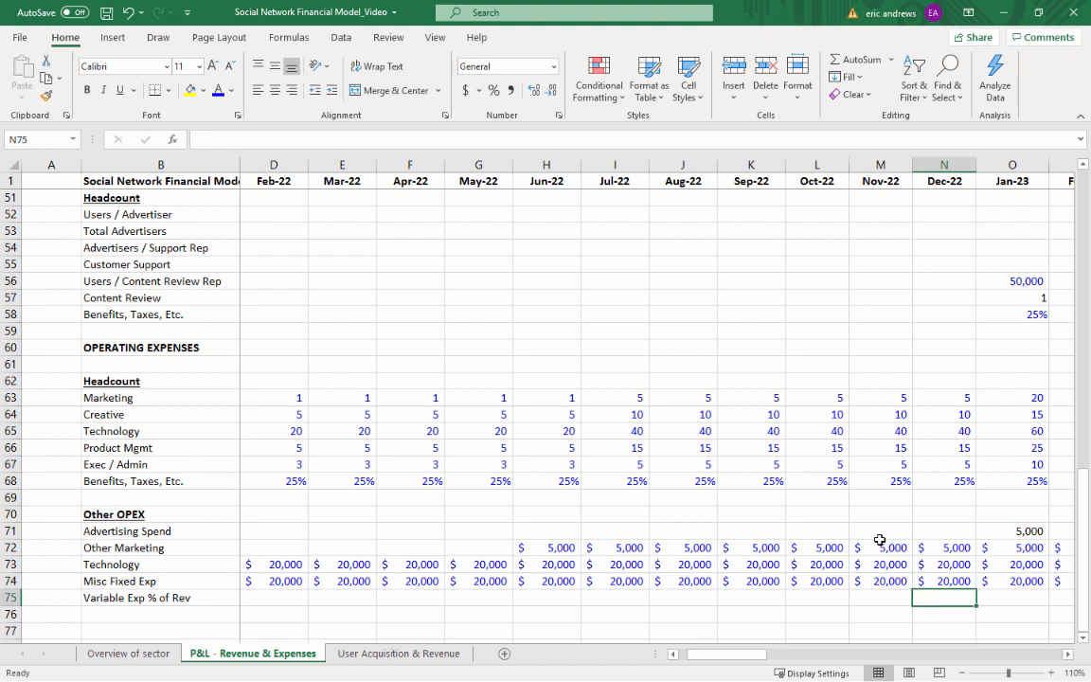
{"action": "type", "text": "6"}
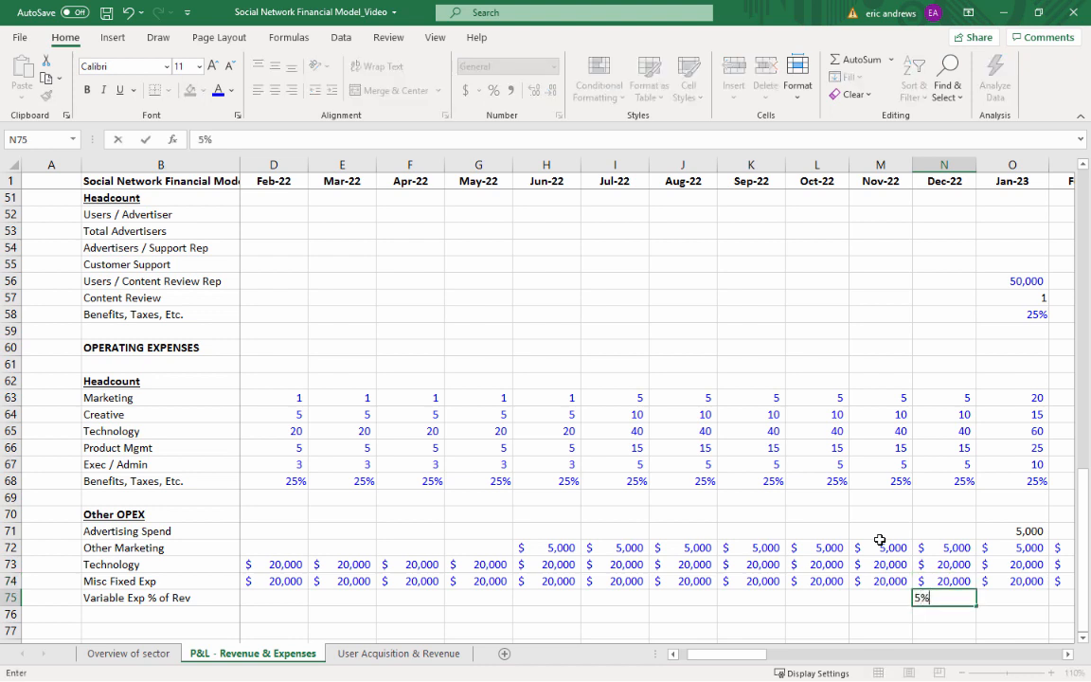
{"action": "key", "text": "ctrl+Return"}
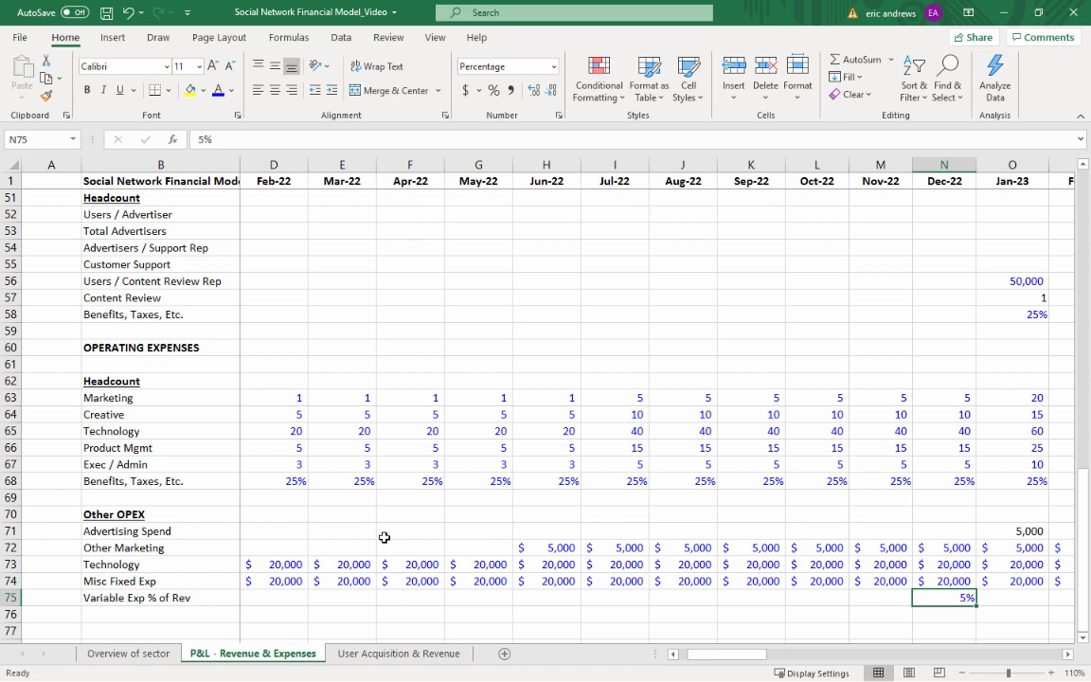
Copy the Dec-22 Variable Exp % of Rev in N75 across Jan-23 to Dec-23, through Z75
{"action": "left_click", "coordinate": [416, 528]}
{"action": "left_click", "coordinate": [932, 599]}
{"action": "key", "text": "ctrl+c"}
{"action": "key", "text": "shift+Right"}
{"action": "key", "text": "shift+Right"}
{"action": "key", "text": "shift+Right"}
{"action": "key", "text": "shift+Right"}
{"action": "key", "text": "shift+Right"}
{"action": "key", "text": "shift+Right"}
{"action": "key", "text": "shift+Right"}
{"action": "key", "text": "shift+Right"}
{"action": "key", "text": "shift+Right"}
{"action": "key", "text": "shift+Right"}
{"action": "key", "text": "shift+Right"}
{"action": "key", "text": "shift+Right"}
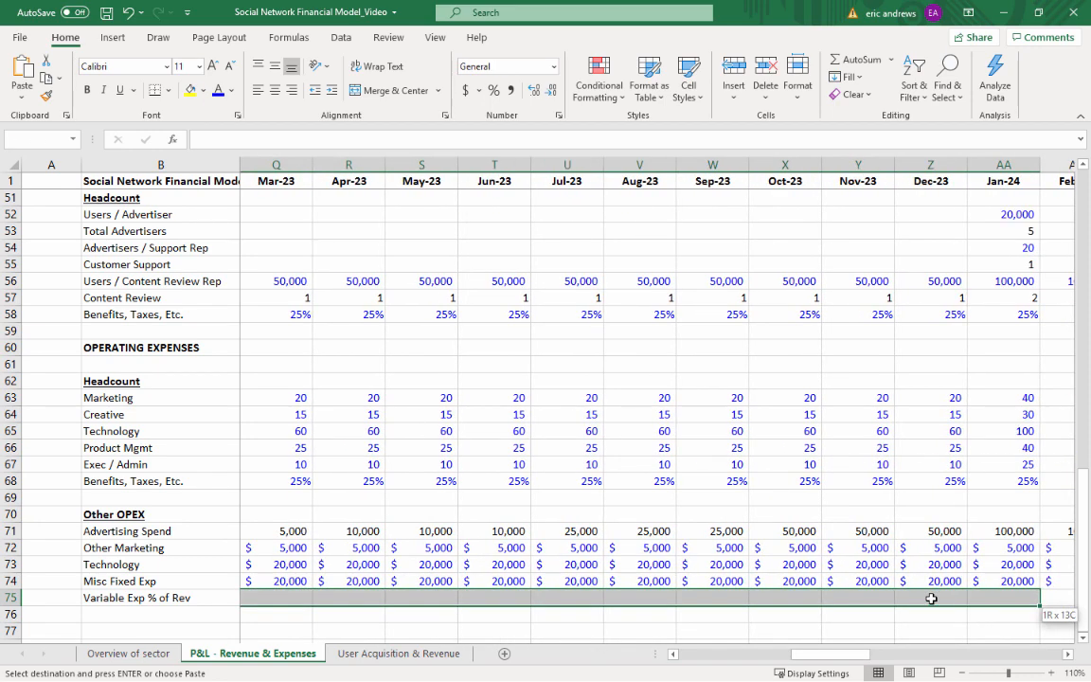
{"action": "key", "text": "shift+Left"}
{"action": "key", "text": "ctrl+v"}
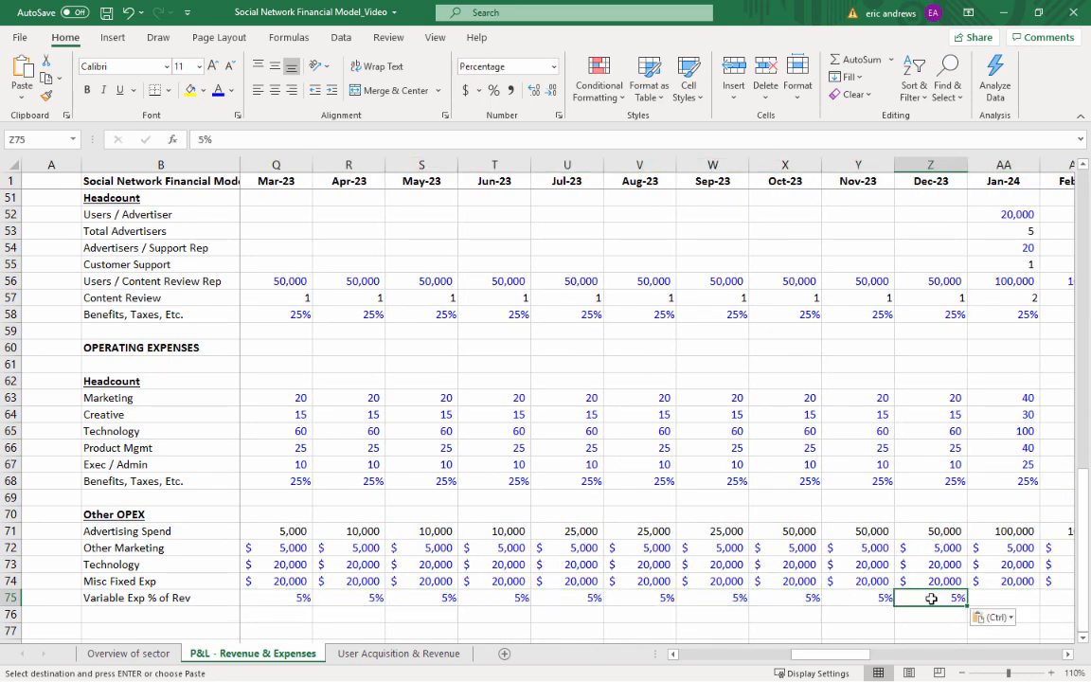
Carry the Dec-23 Variable Exp % of Rev cell into AA75 for Jan-24 and set it to 3%
{"action": "key", "text": "ctrl+c"}
{"action": "key", "text": "Right"}
{"action": "key", "text": "ctrl+v"}
{"action": "type", "text": "3"}
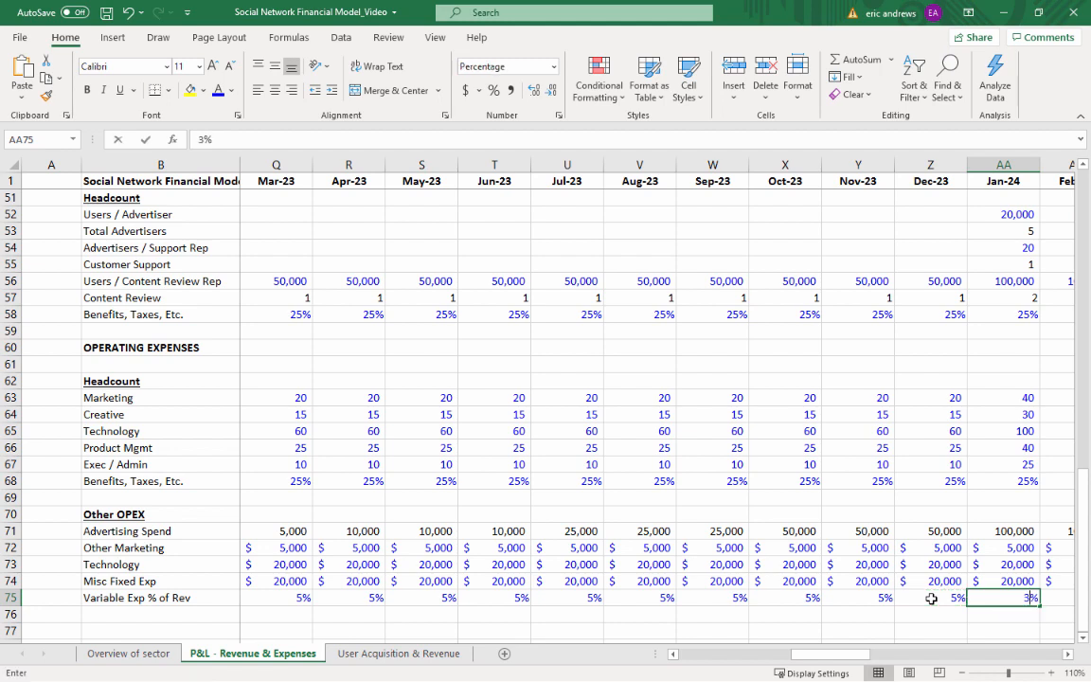
{"action": "key", "text": "Return"}
{"action": "key", "text": "Up"}
Copy the Jan-24 Variable Exp % of Rev in AA75 across Feb-24 to Dec-25, AB75:AX75
{"action": "key", "text": "ctrl+c"}
{"action": "key", "text": "Right"}
{"action": "key", "text": "shift+Right"}
{"action": "key", "text": "shift+Right"}
{"action": "key", "text": "shift+Right"}
{"action": "key", "text": "shift+Right"}
{"action": "key", "text": "shift+Right"}
{"action": "key", "text": "shift+Right"}
{"action": "key", "text": "shift+Right"}
{"action": "key", "text": "shift+Right"}
{"action": "key", "text": "shift+Right"}
{"action": "key", "text": "shift+Right"}
{"action": "key", "text": "shift+Right"}
{"action": "key", "text": "shift+Right"}
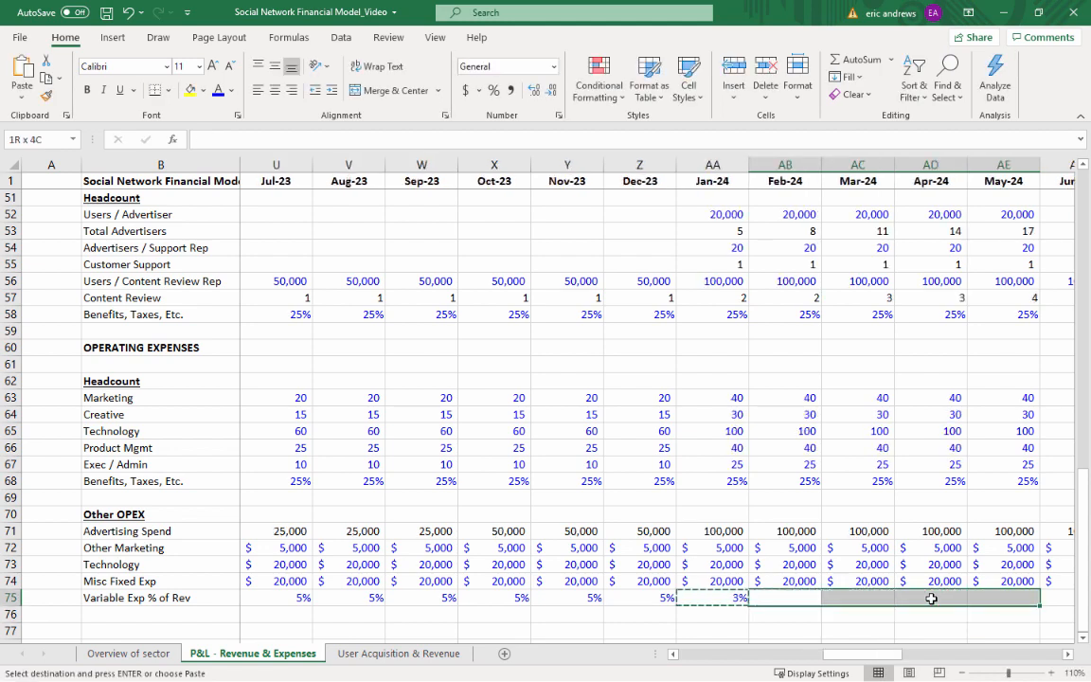
{"action": "key", "text": "shift+Right"}
{"action": "key", "text": "shift+Right"}
{"action": "key", "text": "shift+Right"}
{"action": "key", "text": "shift+Right"}
{"action": "key", "text": "shift+Right"}
{"action": "key", "text": "shift+Right"}
{"action": "key", "text": "shift+Right"}
{"action": "key", "text": "shift+Right"}
{"action": "key", "text": "shift+Right"}
{"action": "key", "text": "shift+Right"}
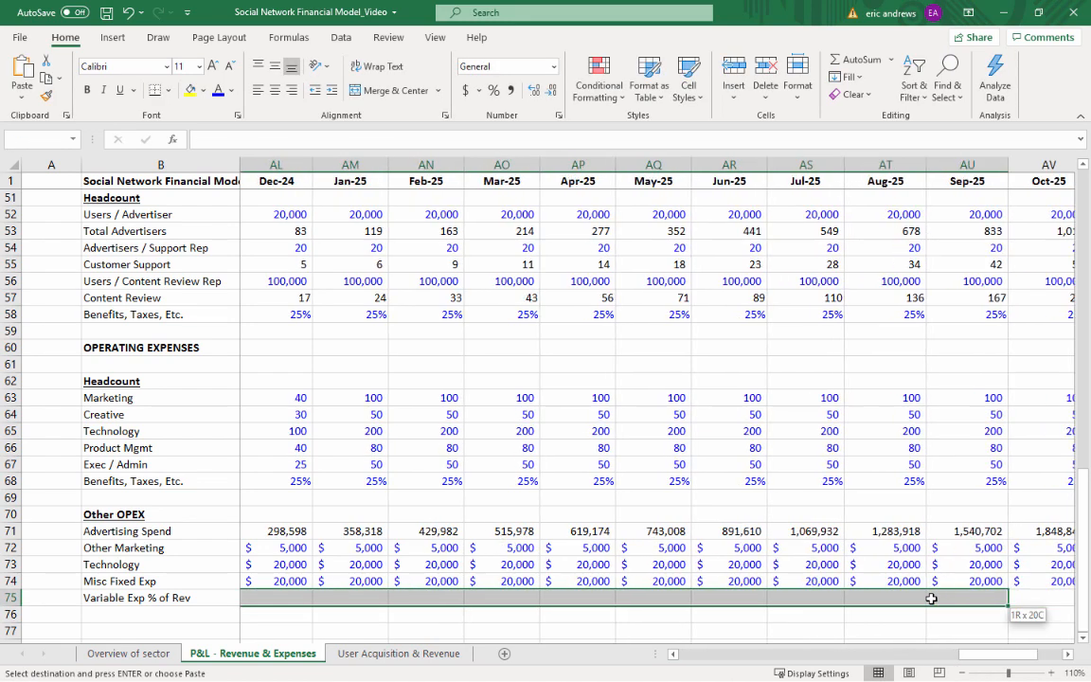
{"action": "key", "text": "ctrl+v"}
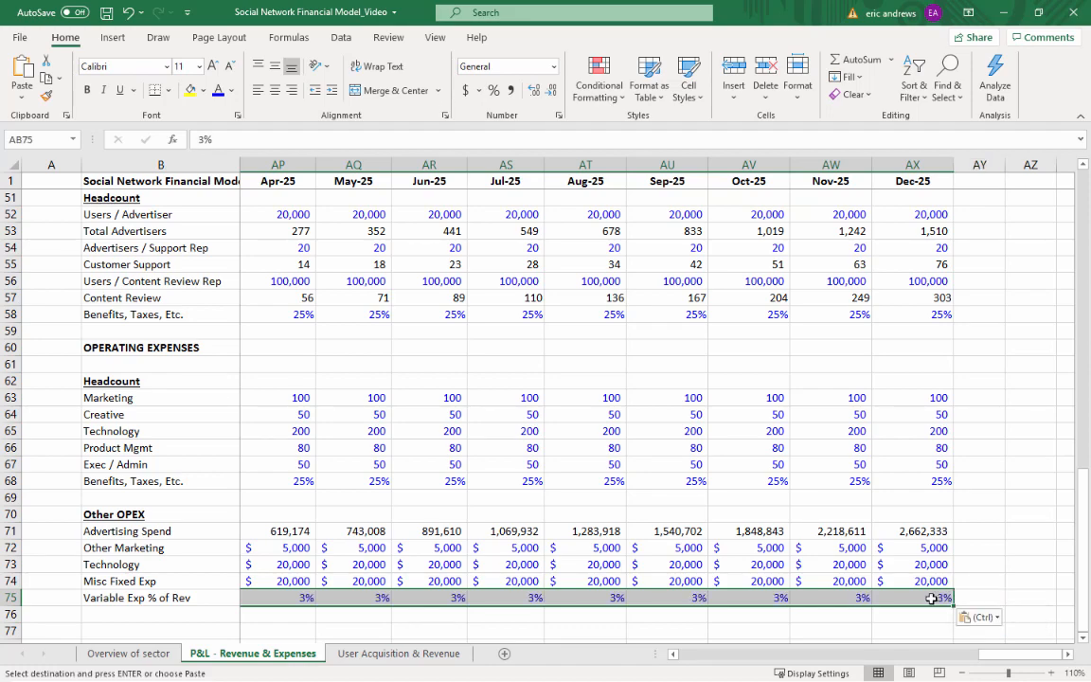
Insert five blank rows above Total Other Exp, starting at row 41
{"action": "key", "text": "Left"}
{"action": "key", "text": "Left"}
{"action": "key", "text": "Left"}
{"action": "key", "text": "Left"}
{"action": "scroll", "coordinate": [297, 463], "scroll_direction": "up", "scroll_amount": 12}
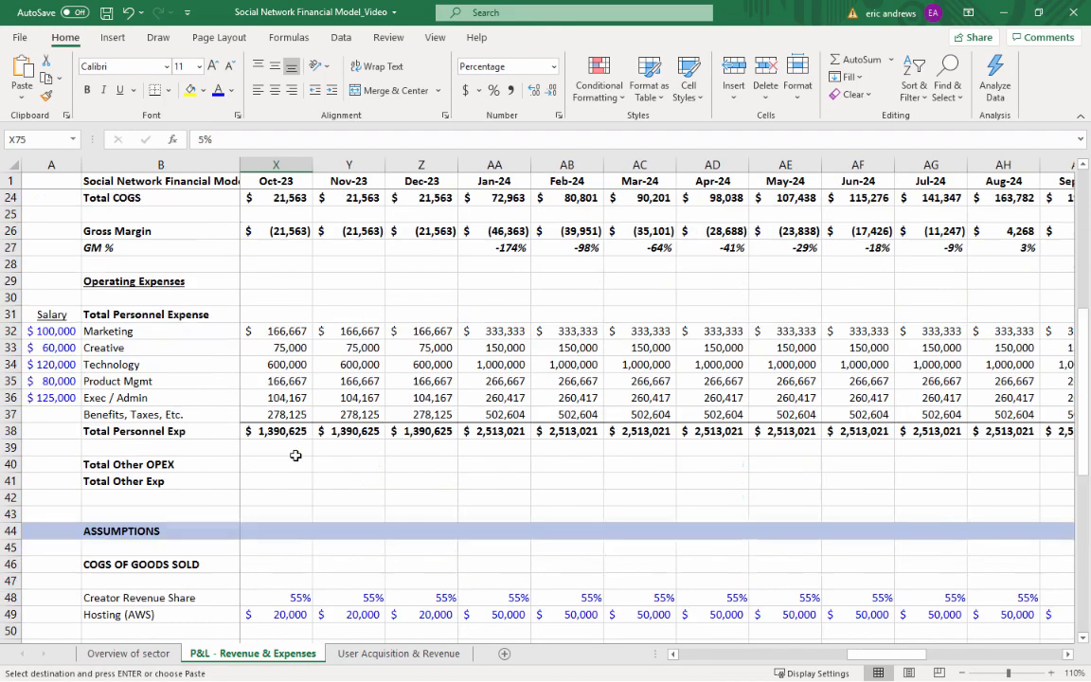
{"action": "scroll", "coordinate": [256, 475], "scroll_direction": "down", "scroll_amount": 3}
{"action": "scroll", "coordinate": [189, 483], "scroll_direction": "down", "scroll_amount": 2}
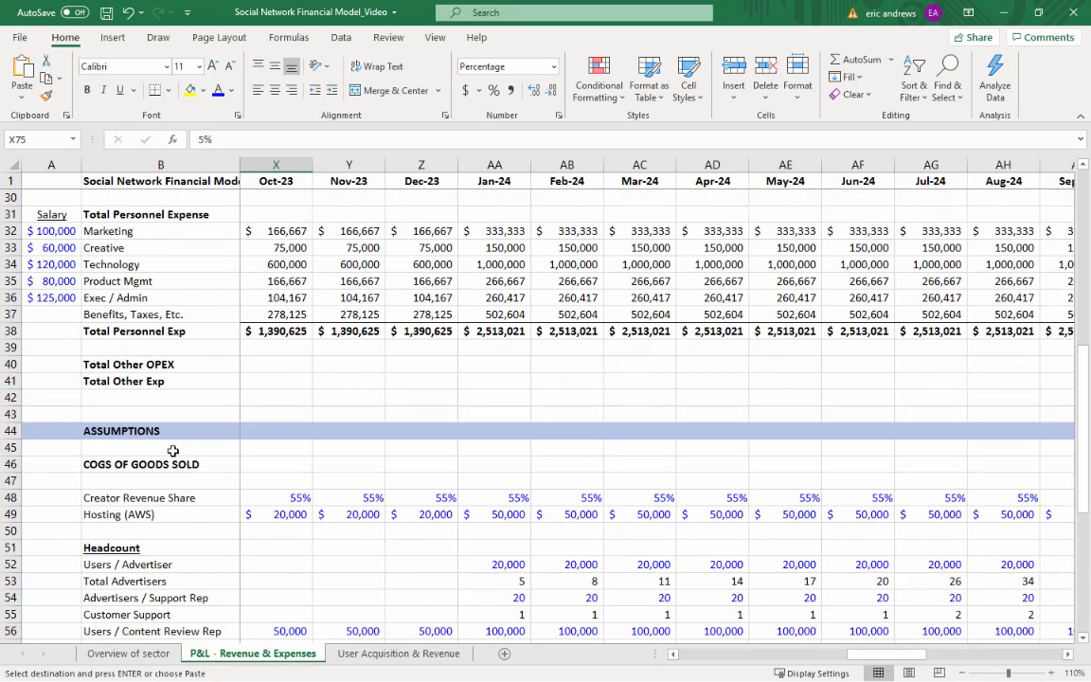
{"action": "left_click", "coordinate": [11, 381]}
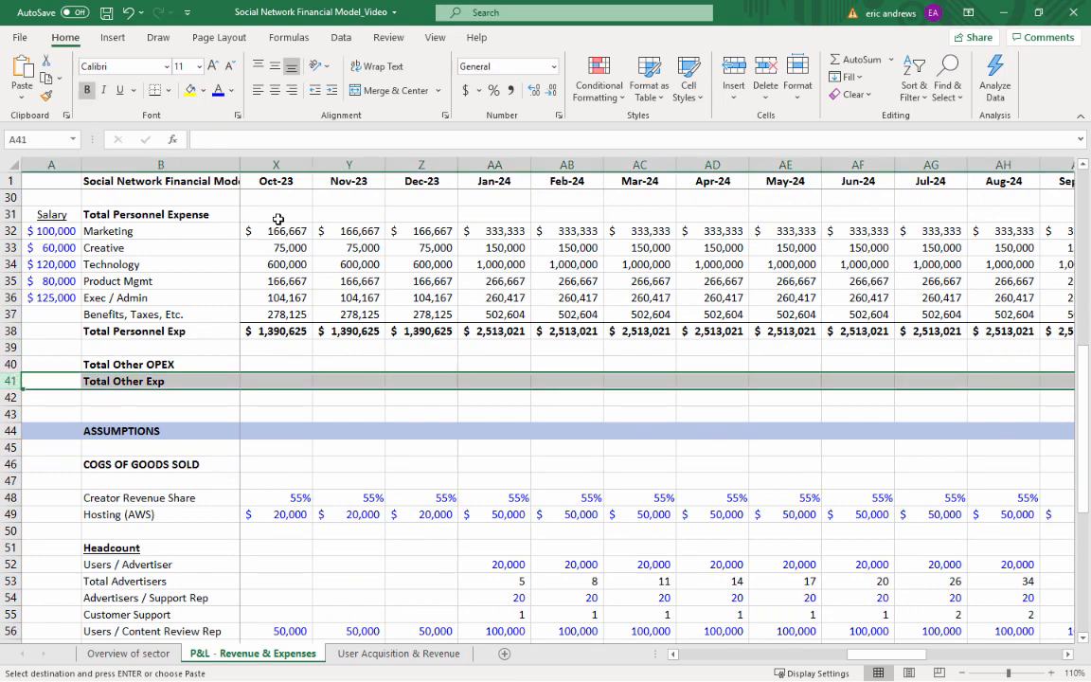
{"action": "left_click", "coordinate": [744, 65]}
{"action": "left_click", "coordinate": [744, 65]}
{"action": "left_click", "coordinate": [745, 65]}
{"action": "left_click", "coordinate": [744, 65]}
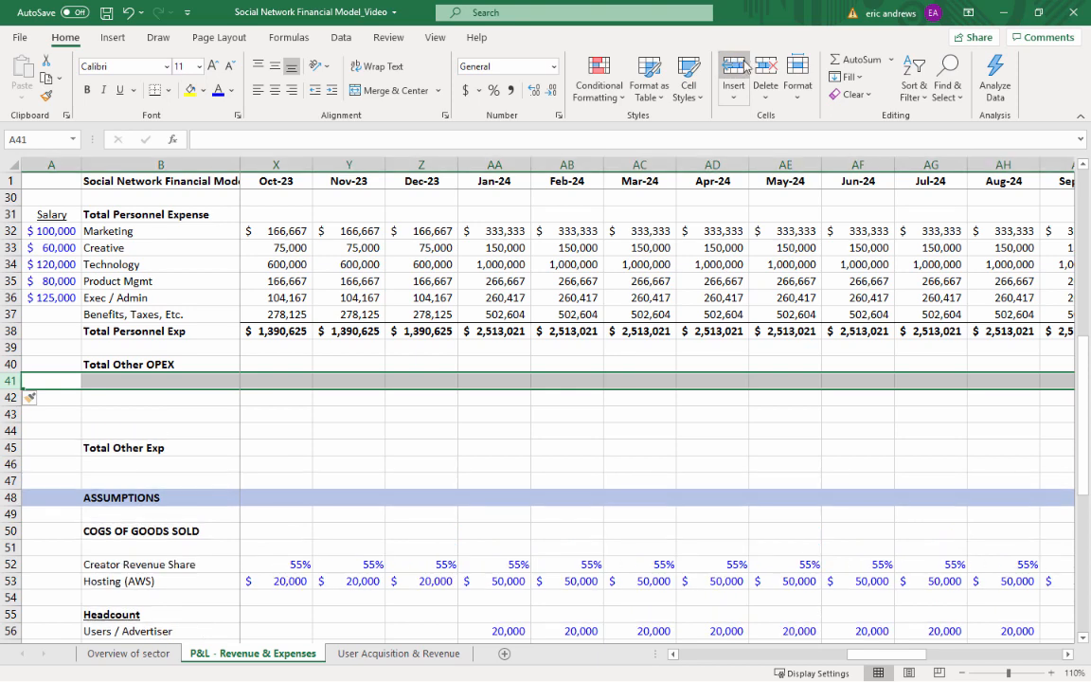
{"action": "left_click", "coordinate": [745, 64]}
Copy the Other OPEX labels from B76:B80 into B41:B45 under Total Other OPEX
{"action": "scroll", "coordinate": [180, 401], "scroll_direction": "down", "scroll_amount": 3}
{"action": "scroll", "coordinate": [180, 401], "scroll_direction": "down", "scroll_amount": 5}
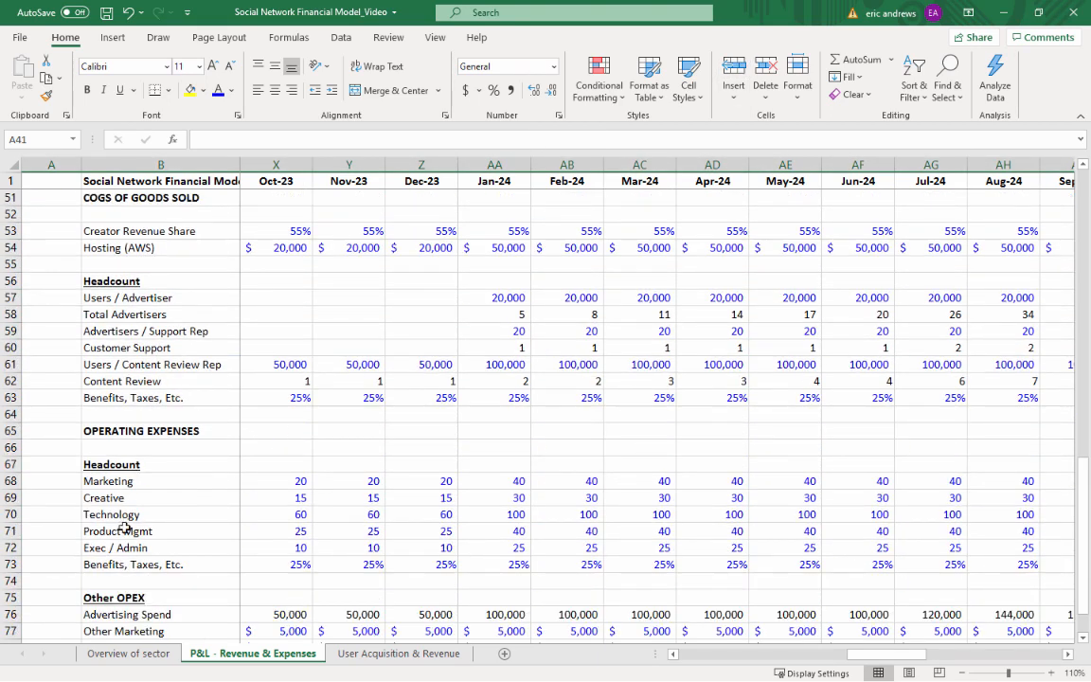
{"action": "left_click_drag", "start_coordinate": [113, 564], "coordinate": [130, 631]}
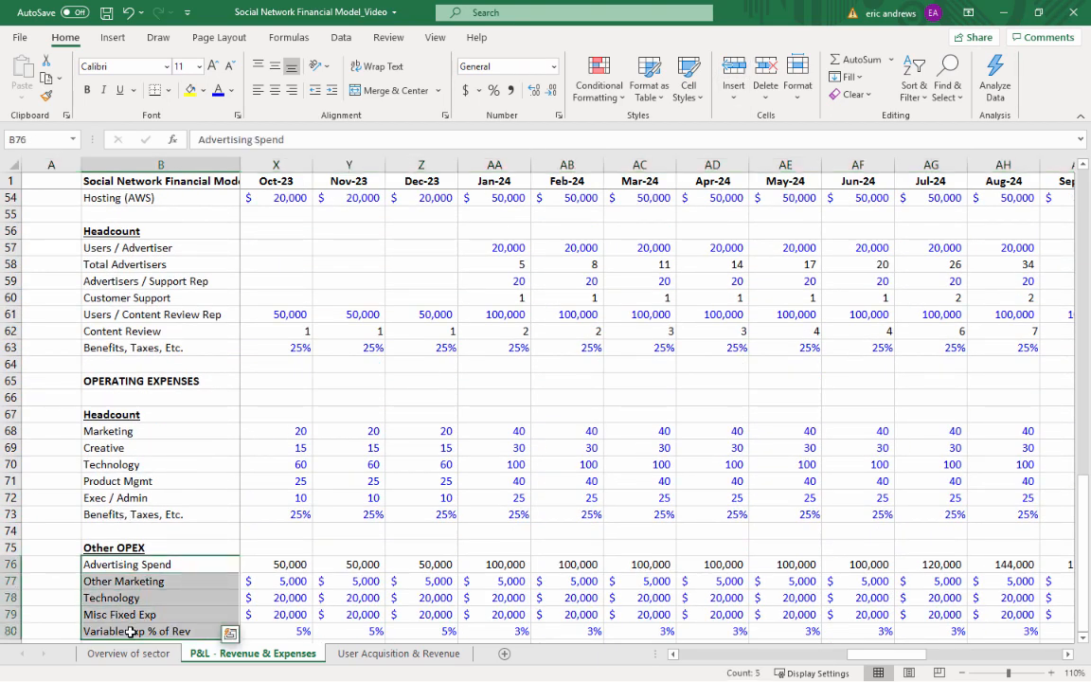
{"action": "key", "text": "ctrl+c"}
{"action": "scroll", "coordinate": [139, 431], "scroll_direction": "up", "scroll_amount": 8}
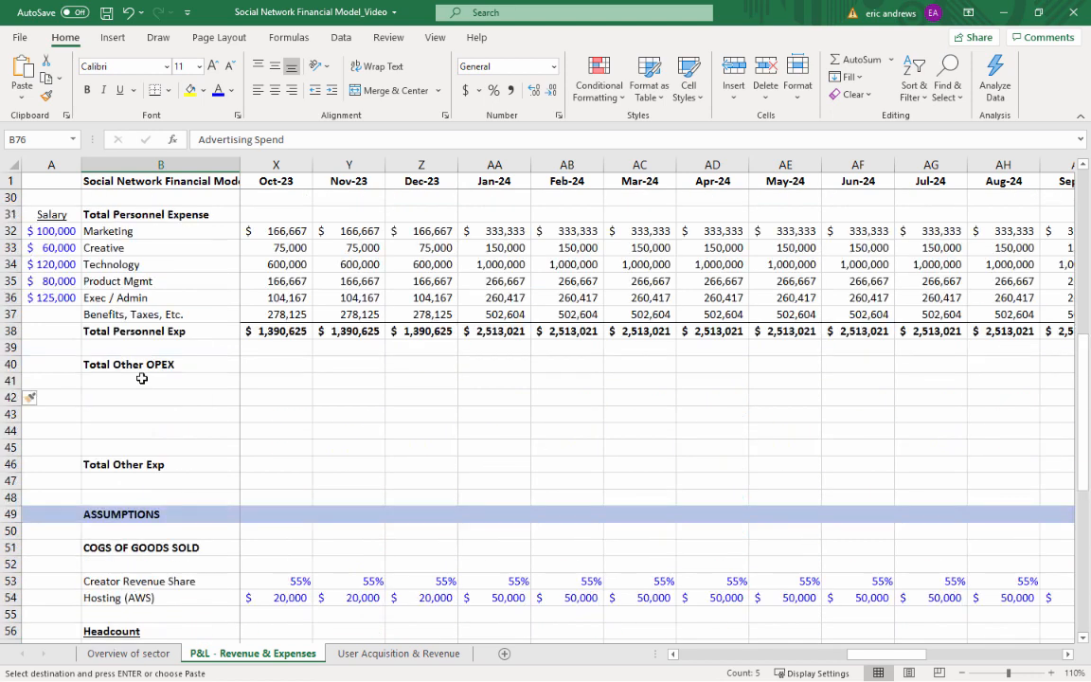
{"action": "left_click", "coordinate": [137, 386]}
{"action": "key", "text": "ctrl+v"}
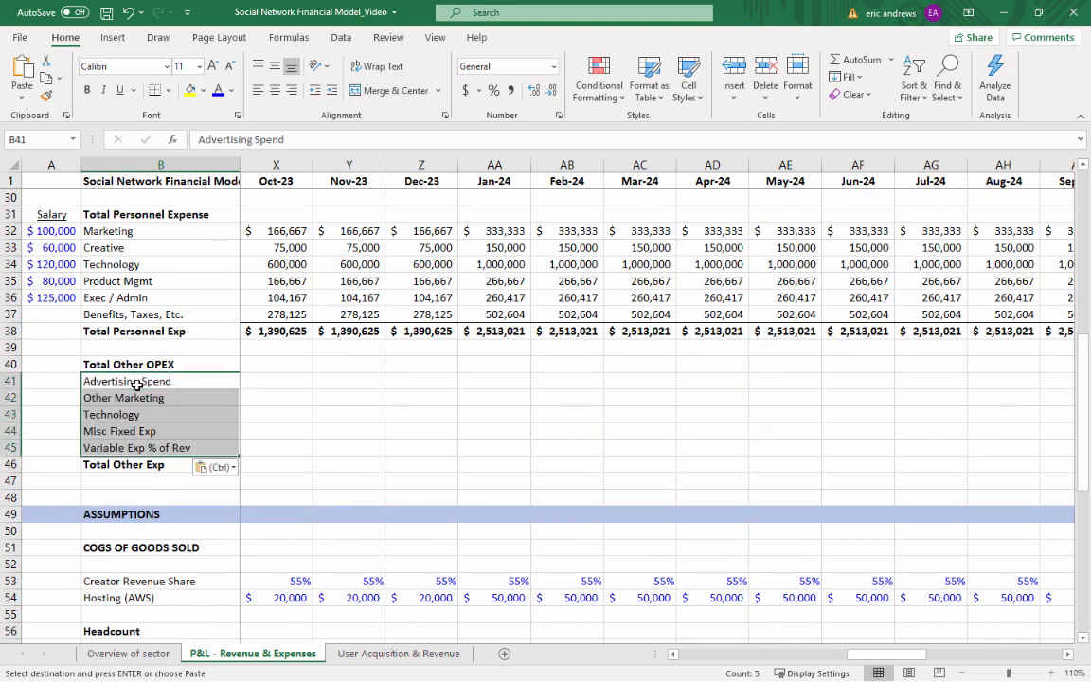
{"action": "left_click", "coordinate": [250, 379]}
{"action": "type", "text": "="}
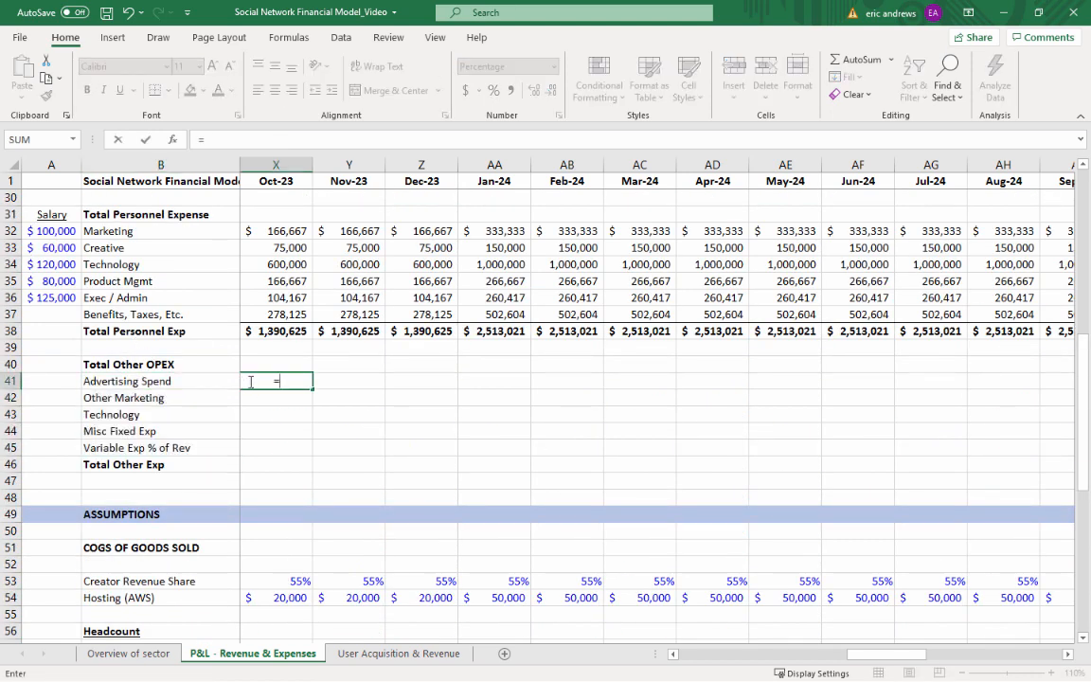
{"action": "key", "text": "Escape"}
Link the Jan-22 Advertising Spend expense in C41 to its assumption with =C76
{"action": "key", "text": "Left"}
{"action": "key", "text": "Left"}
{"action": "key", "text": "Left"}
{"action": "key", "text": "Left"}
{"action": "key", "text": "Left"}
{"action": "key", "text": "Left"}
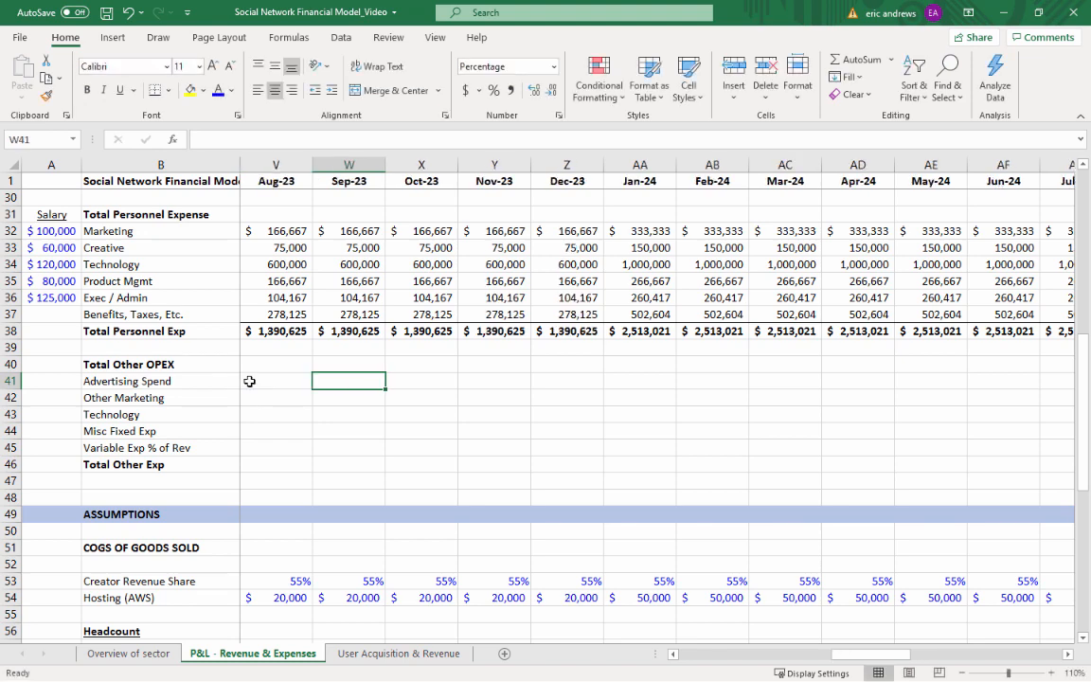
{"action": "key", "text": "Left"}
{"action": "key", "text": "Left"}
{"action": "key", "text": "Left"}
{"action": "key", "text": "Left"}
{"action": "key", "text": "Left"}
{"action": "key", "text": "Left"}
{"action": "key", "text": "Left"}
{"action": "key", "text": "Left"}
{"action": "key", "text": "Left"}
{"action": "key", "text": "Left"}
{"action": "key", "text": "Left"}
{"action": "key", "text": "Left"}
{"action": "key", "text": "Left"}
{"action": "key", "text": "Left"}
{"action": "key", "text": "Left"}
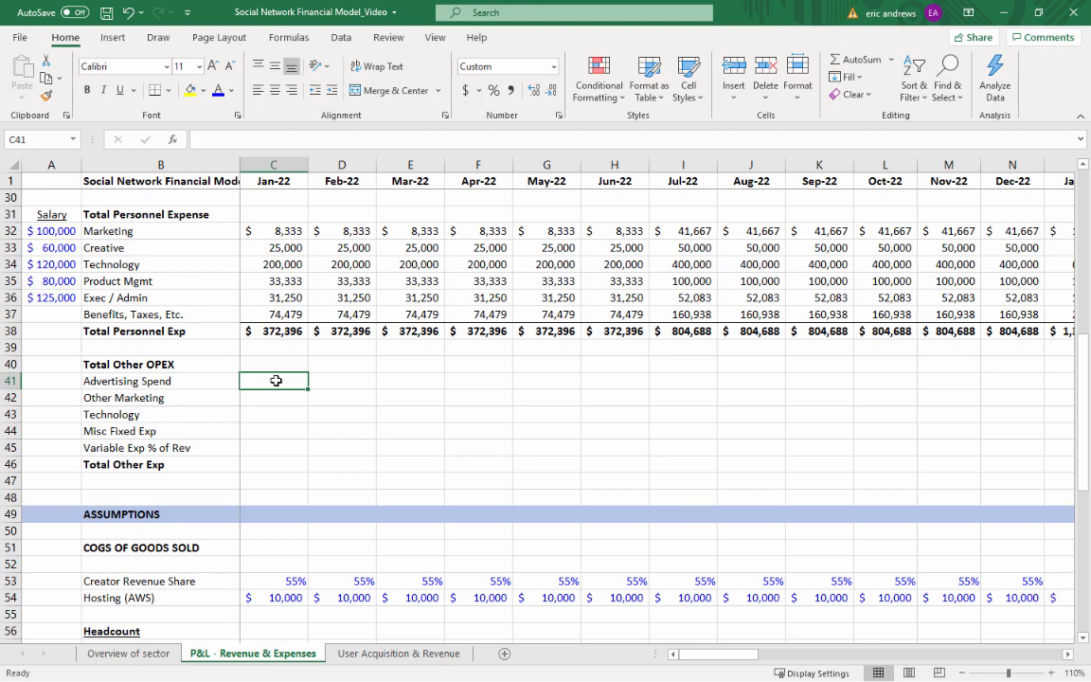
{"action": "type", "text": "="}
{"action": "scroll", "coordinate": [268, 417], "scroll_direction": "down", "scroll_amount": 6}
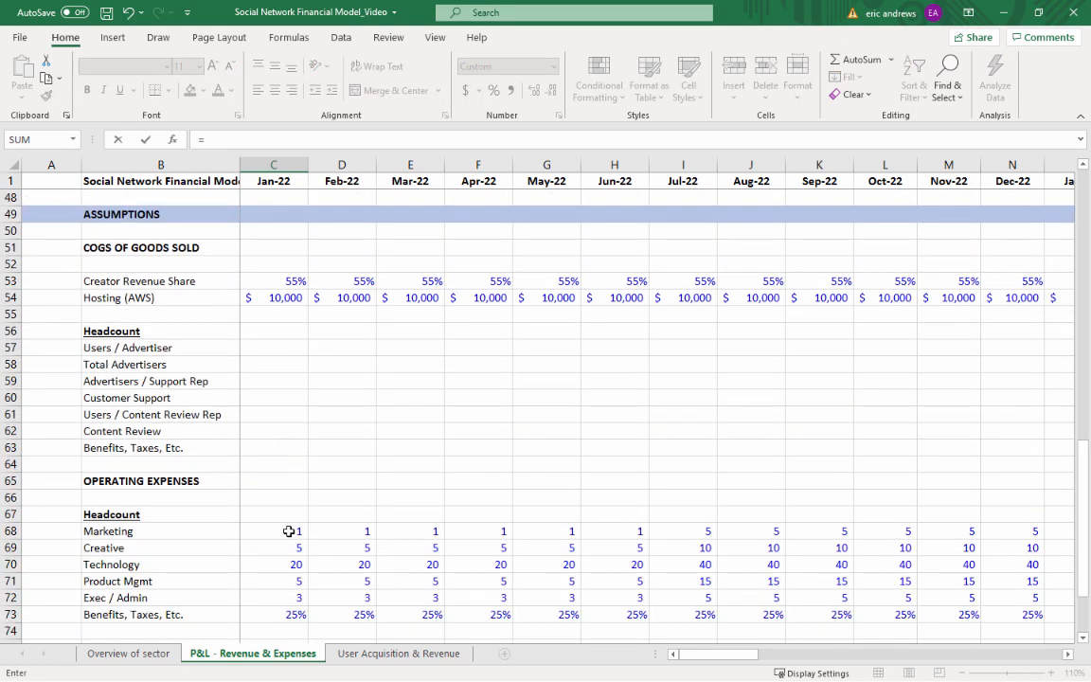
{"action": "scroll", "coordinate": [289, 531], "scroll_direction": "down", "scroll_amount": 3}
{"action": "left_click", "coordinate": [281, 513]}
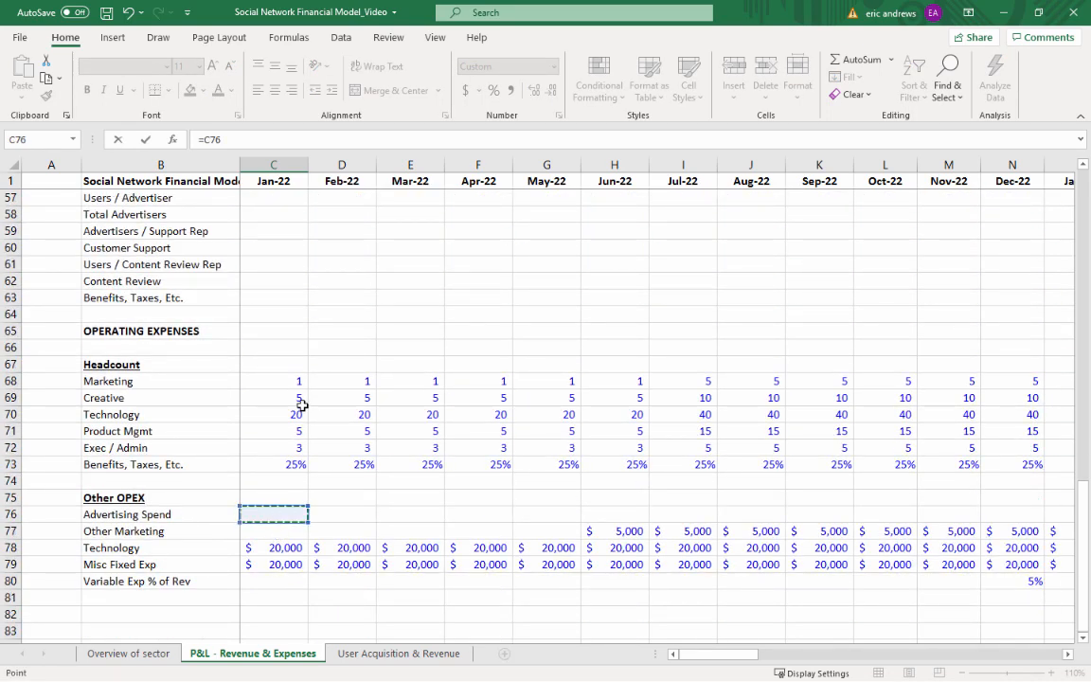
{"action": "key", "text": "ctrl+Return"}
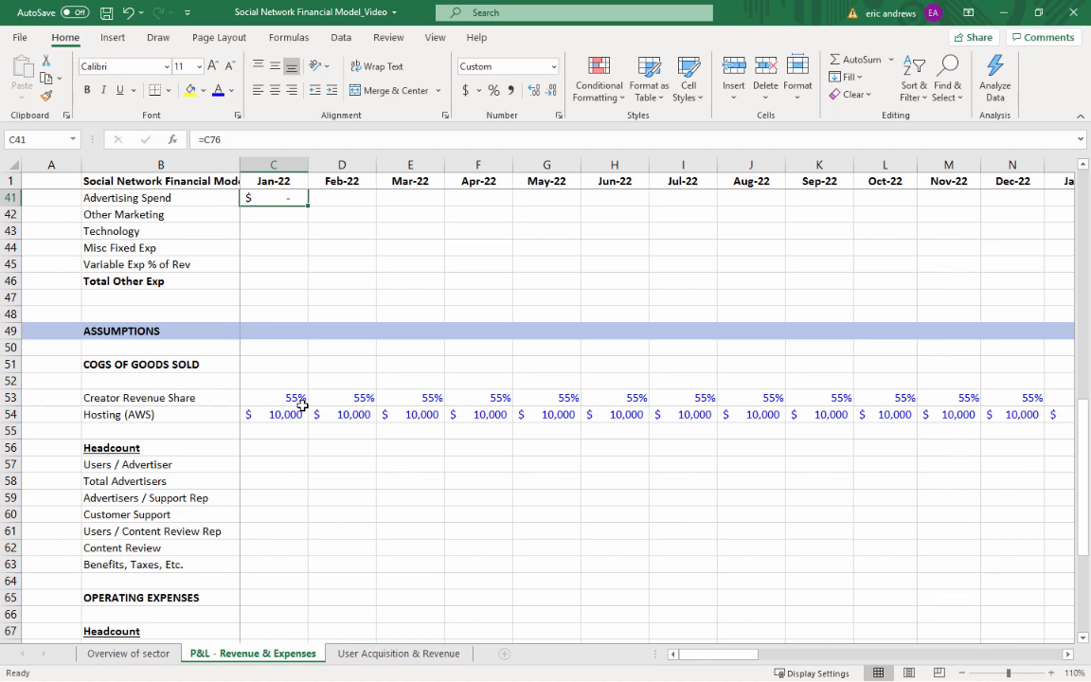
Copy the C41 link formula down to Other Marketing, Technology and Misc Fixed Exp in C42:C44
{"action": "key", "text": "ctrl+c"}
{"action": "key", "text": "Down"}
{"action": "key", "text": "ctrl+v"}
{"action": "key", "text": "Down"}
{"action": "key", "text": "ctrl+v"}
{"action": "key", "text": "Down"}
{"action": "key", "text": "ctrl+v"}
Format C42:C45 in comma style with no decimal places
{"action": "key", "text": "Up"}
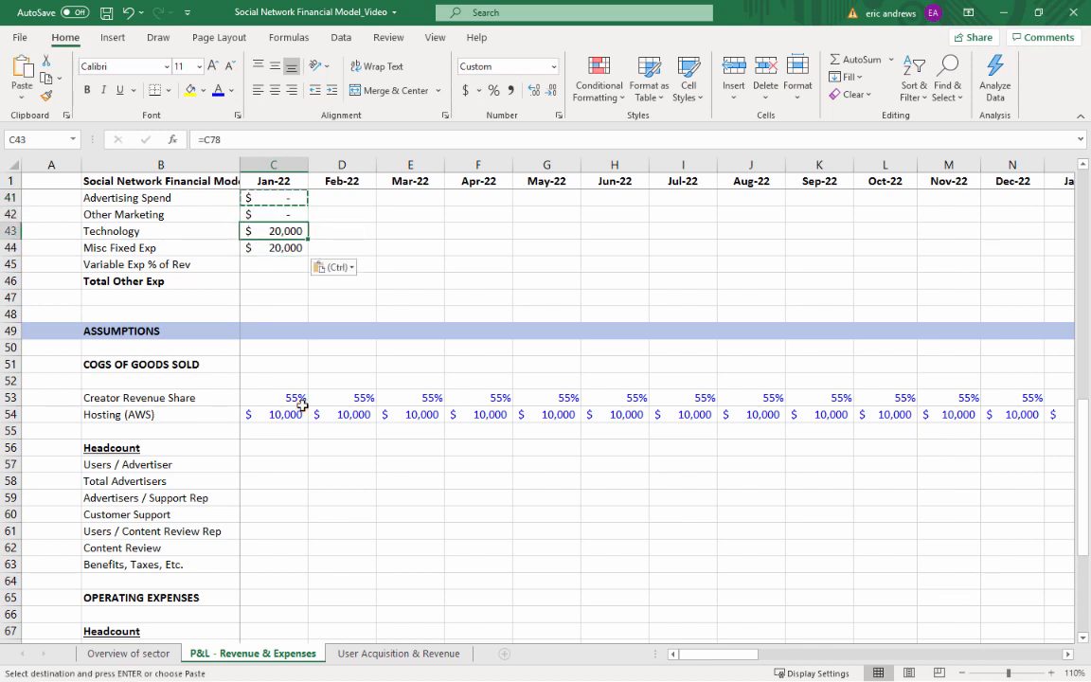
{"action": "key", "text": "Up"}
{"action": "key", "text": "shift+Down"}
{"action": "key", "text": "shift+Down"}
{"action": "key", "text": "shift+Down"}
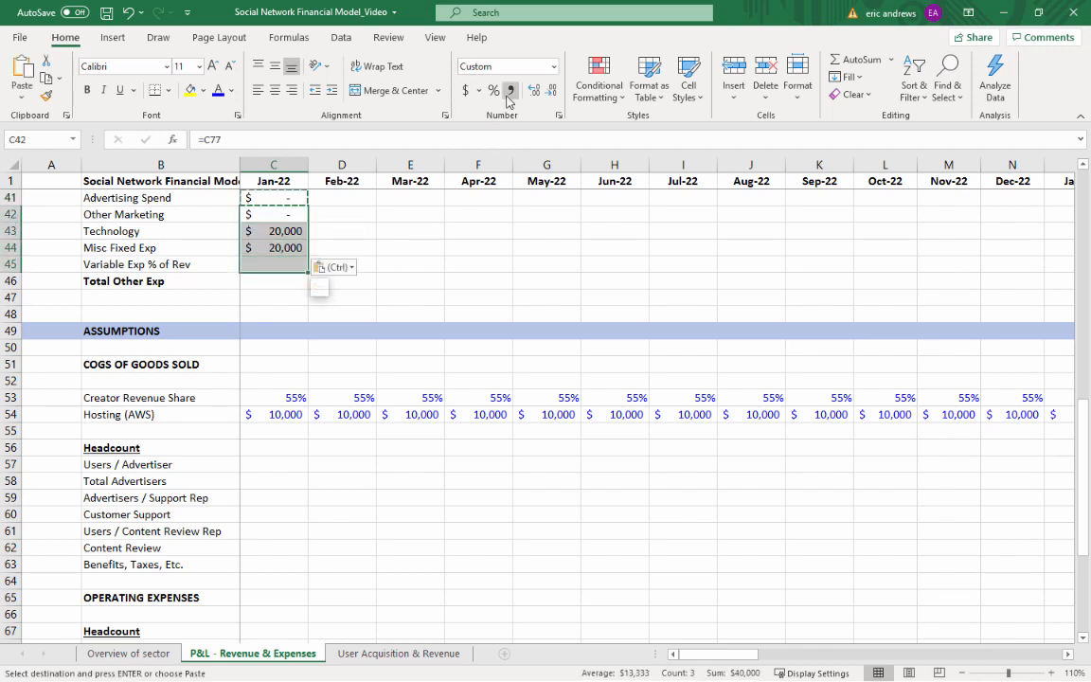
{"action": "left_click", "coordinate": [511, 90]}
{"action": "left_click", "coordinate": [551, 90]}
{"action": "left_click", "coordinate": [551, 90]}
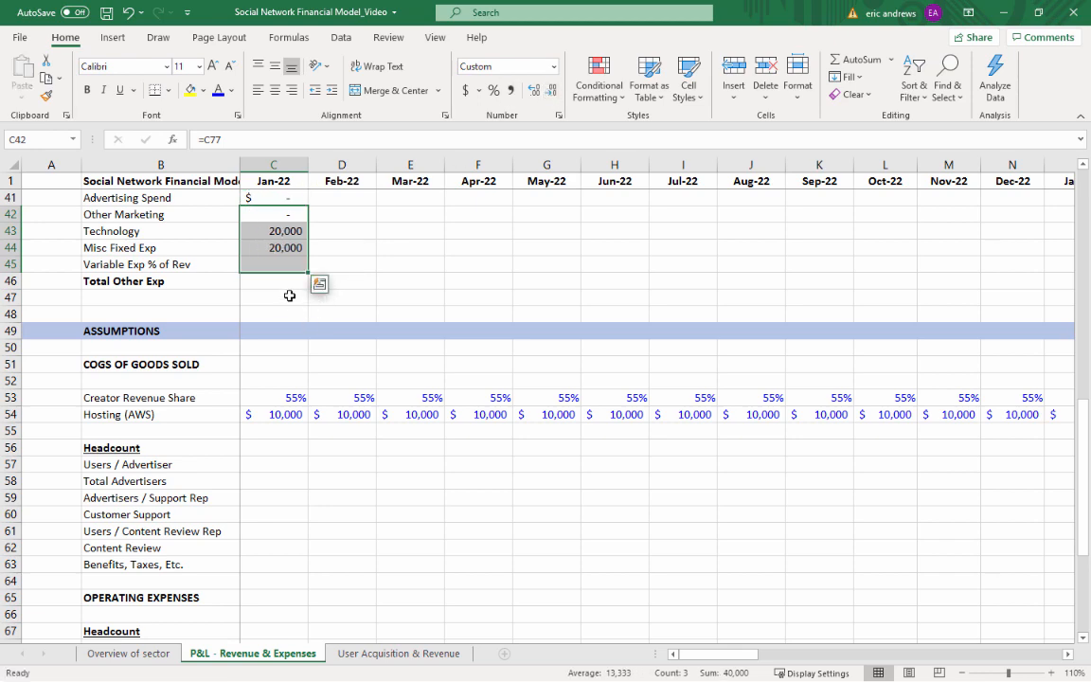
Calculate the Jan-22 variable expense in C45 as =C9*C80 and give the cell a bottom border
{"action": "left_click", "coordinate": [285, 264]}
{"action": "type", "text": "="}
{"action": "scroll", "coordinate": [280, 269], "scroll_direction": "up", "scroll_amount": 1}
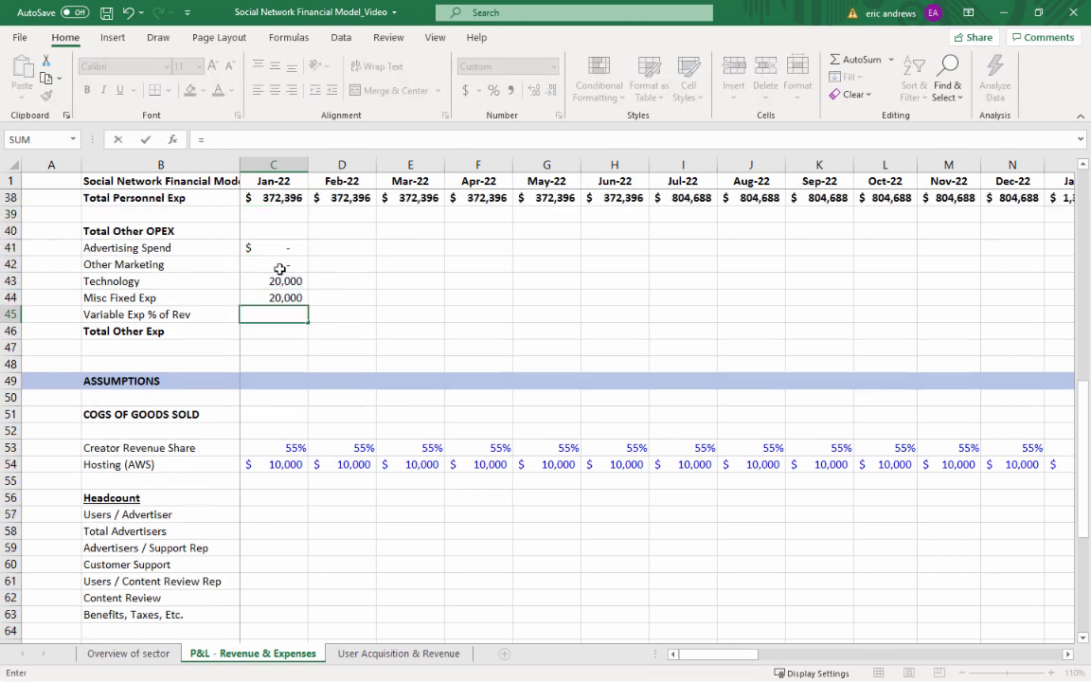
{"action": "scroll", "coordinate": [266, 256], "scroll_direction": "up", "scroll_amount": 10}
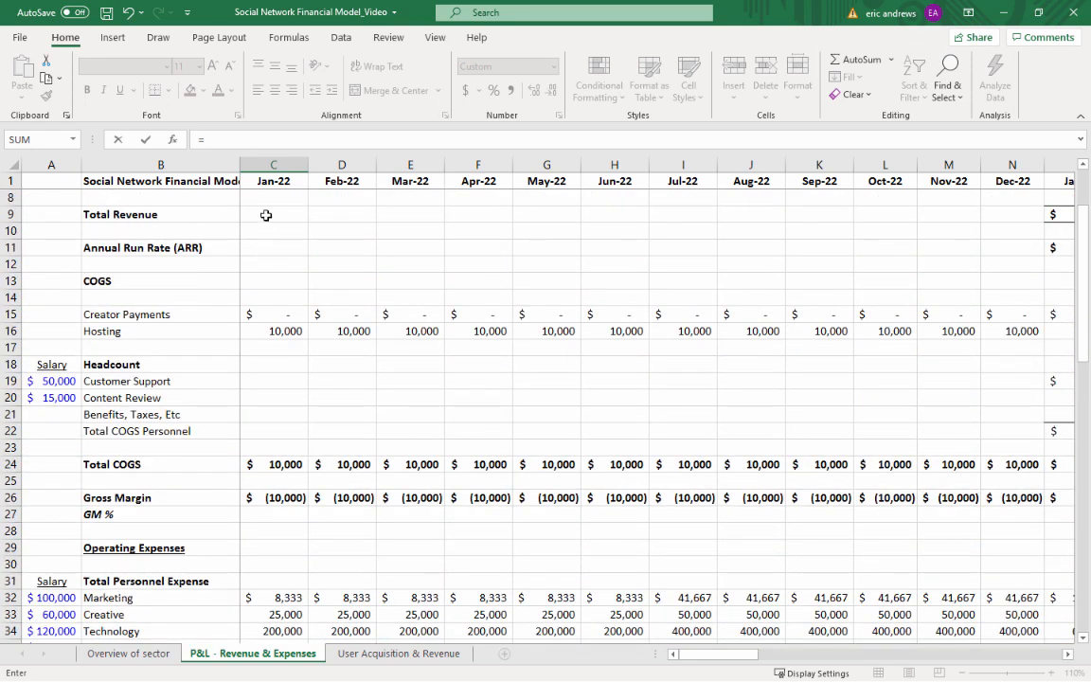
{"action": "left_click", "coordinate": [266, 215]}
{"action": "type", "text": "*"}
{"action": "scroll", "coordinate": [241, 269], "scroll_direction": "down", "scroll_amount": 15}
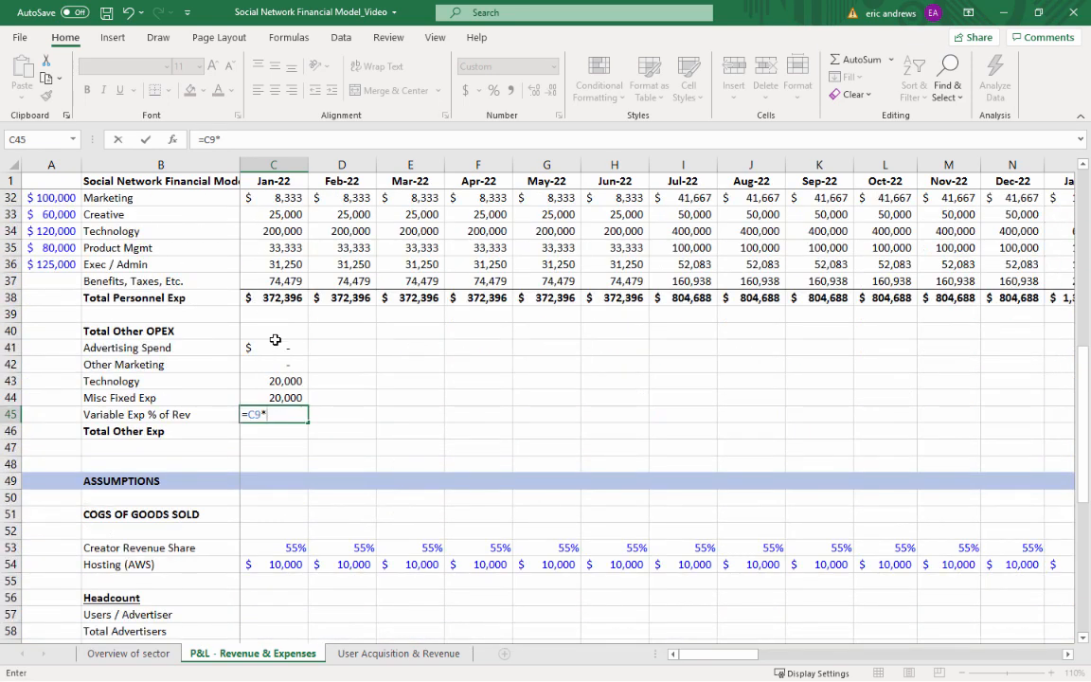
{"action": "scroll", "coordinate": [294, 493], "scroll_direction": "down", "scroll_amount": 5}
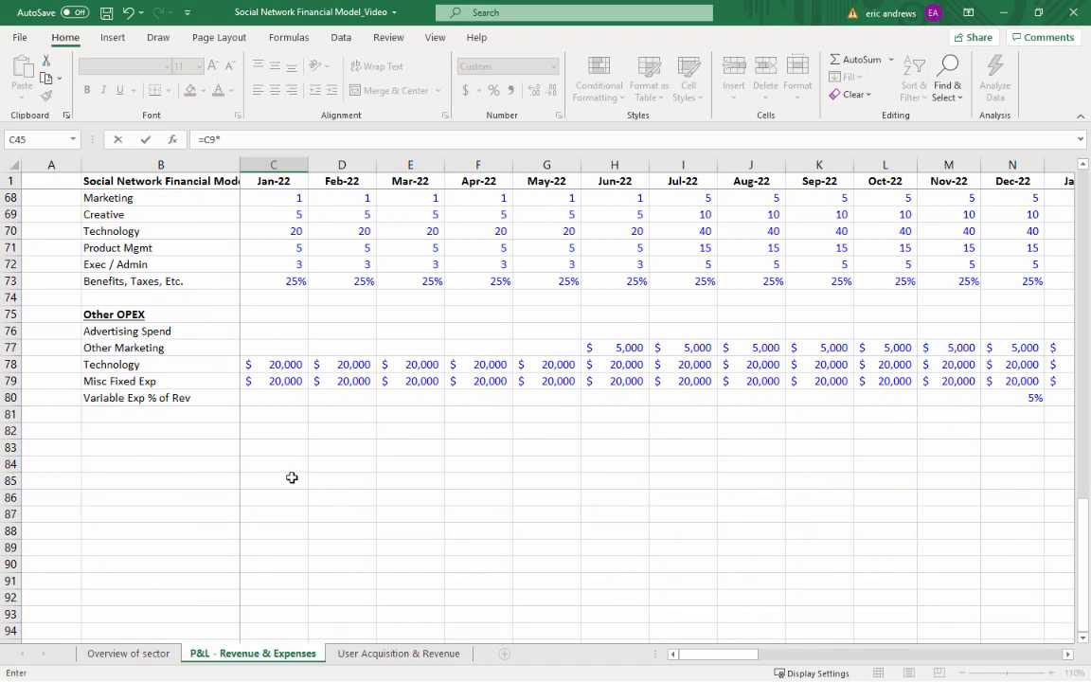
{"action": "left_click", "coordinate": [283, 397]}
{"action": "key", "text": "ctrl+Return"}
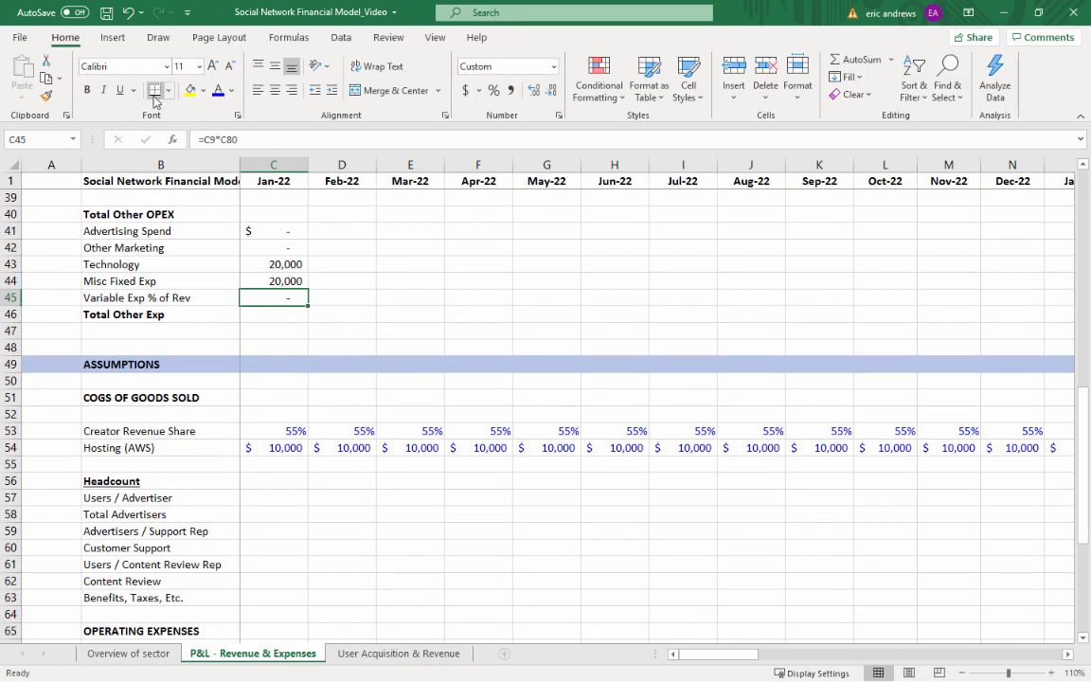
Sum the Jan-22 other expenses C41:C45 in the Total Other Exp cell C46
{"action": "key", "text": "Down"}
{"action": "type", "text": "=sum("}
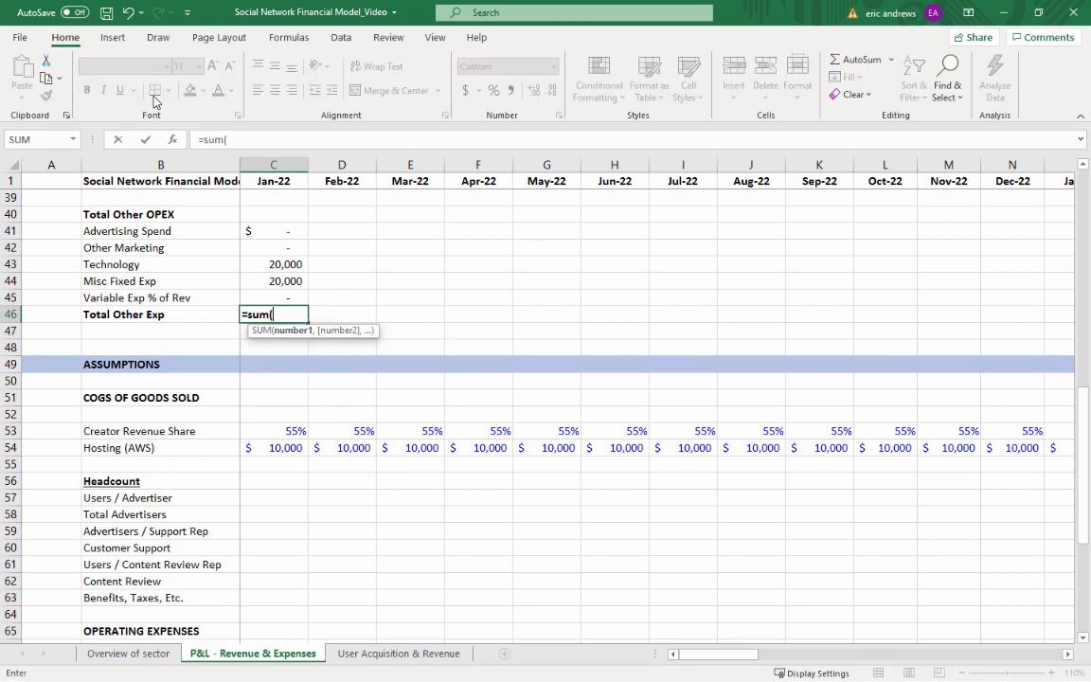
{"action": "key", "text": "Up"}
{"action": "key", "text": "shift+Up"}
{"action": "key", "text": "shift+Up"}
{"action": "key", "text": "shift+Up"}
{"action": "key", "text": "shift+Up"}
{"action": "key", "text": "ctrl+Return"}
Copy the Jan-22 Other OPEX block C41:C46 across Feb-22 to Dec-25, D41:AX46
{"action": "key", "text": "Up"}
{"action": "key", "text": "Up"}
{"action": "key", "text": "Up"}
{"action": "key", "text": "Up"}
{"action": "key", "text": "Up"}
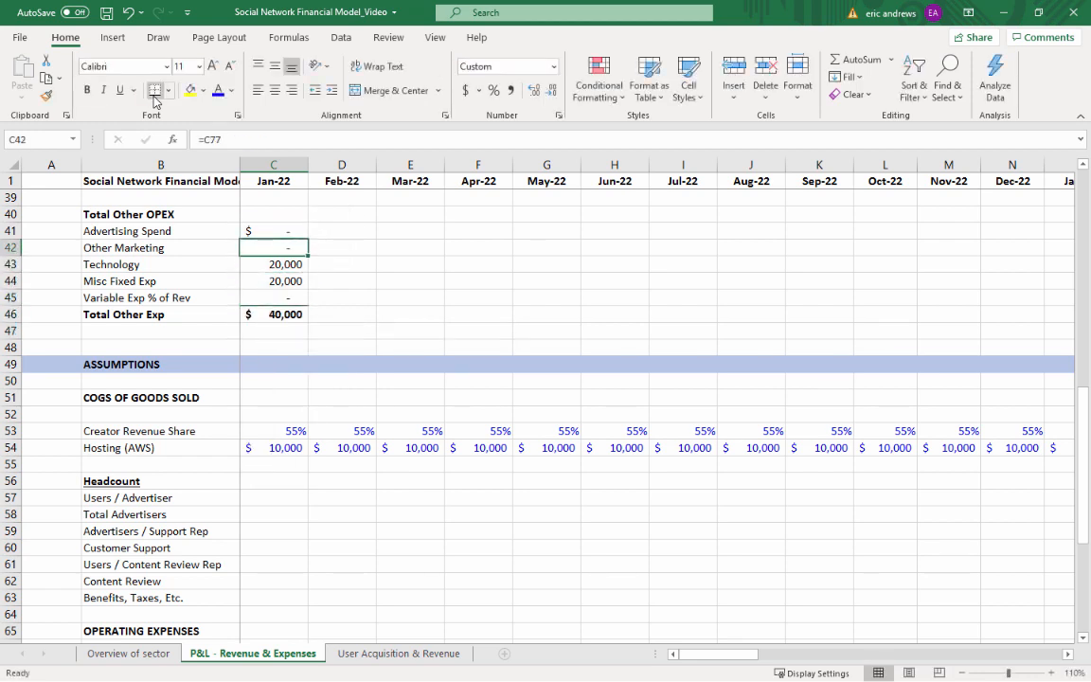
{"action": "key", "text": "shift+Down"}
{"action": "key", "text": "shift+Down"}
{"action": "key", "text": "shift+Down"}
{"action": "key", "text": "shift+Down"}
{"action": "key", "text": "shift+Down"}
{"action": "key", "text": "ctrl+c"}
{"action": "key", "text": "Right"}
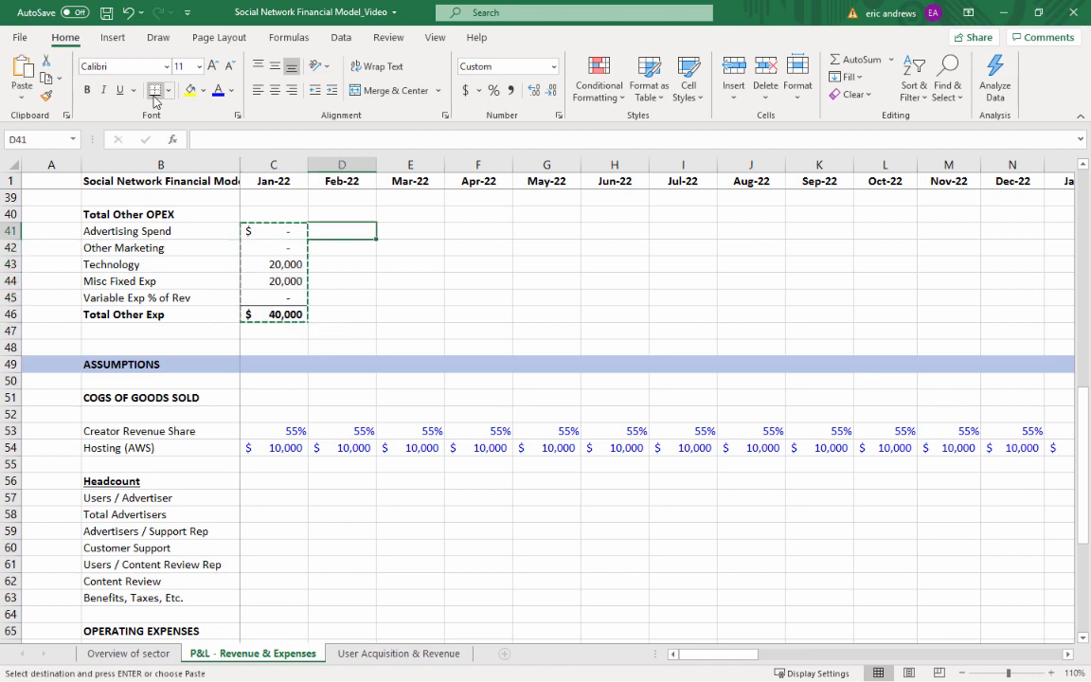
{"action": "key", "text": "shift+Right"}
{"action": "key", "text": "shift+Right"}
{"action": "key", "text": "shift+Right"}
{"action": "key", "text": "shift+Right"}
{"action": "key", "text": "shift+Right"}
{"action": "key", "text": "shift+Right"}
{"action": "key", "text": "shift+Right"}
{"action": "key", "text": "shift+Right"}
{"action": "key", "text": "shift+Right"}
{"action": "key", "text": "shift+Right"}
{"action": "key", "text": "shift+Right"}
{"action": "key", "text": "shift+Right"}
{"action": "key", "text": "shift+Right"}
{"action": "key", "text": "shift+Right"}
{"action": "key", "text": "shift+Right"}
{"action": "key", "text": "shift+Right"}
{"action": "key", "text": "shift+Right"}
{"action": "key", "text": "shift+Right"}
{"action": "key", "text": "shift+Right"}
{"action": "key", "text": "shift+Right"}
{"action": "key", "text": "shift+Right"}
{"action": "key", "text": "shift+Right"}
{"action": "key", "text": "shift+Right"}
{"action": "key", "text": "shift+Right"}
{"action": "key", "text": "shift+Right"}
{"action": "key", "text": "shift+Right"}
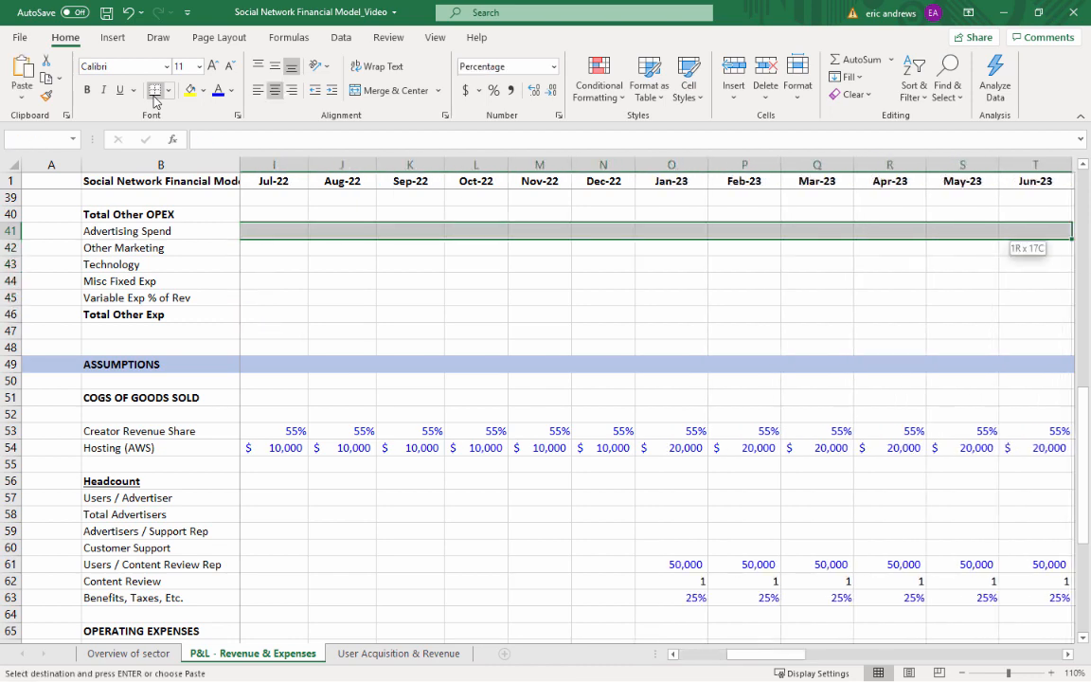
{"action": "key", "text": "shift+Right"}
{"action": "key", "text": "shift+Right"}
{"action": "key", "text": "shift+Right"}
{"action": "key", "text": "shift+Right"}
{"action": "key", "text": "shift+Right"}
{"action": "key", "text": "shift+Right"}
{"action": "key", "text": "shift+Right"}
{"action": "key", "text": "shift+Right"}
{"action": "key", "text": "shift+Right"}
{"action": "key", "text": "shift+Right"}
{"action": "key", "text": "shift+Right"}
{"action": "key", "text": "shift+Right"}
{"action": "key", "text": "shift+Right"}
{"action": "key", "text": "shift+Right"}
{"action": "key", "text": "shift+Right"}
{"action": "key", "text": "shift+Right"}
{"action": "key", "text": "shift+Right"}
{"action": "key", "text": "shift+Right"}
{"action": "key", "text": "shift+Right"}
{"action": "key", "text": "shift+Right"}
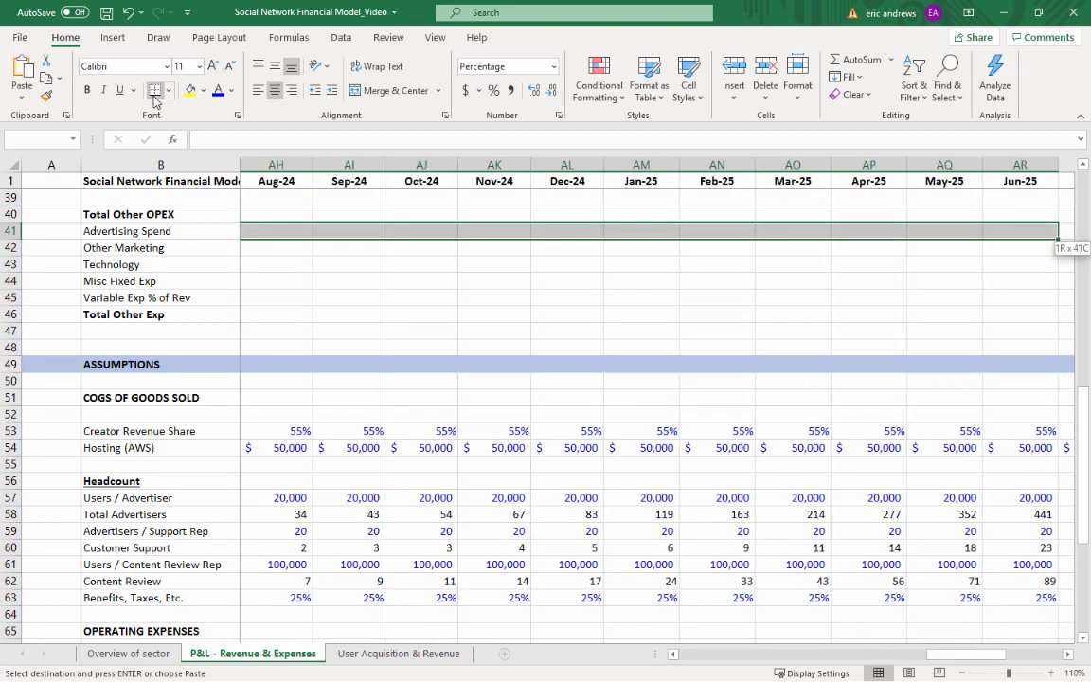
{"action": "key", "text": "shift+Left"}
{"action": "key", "text": "shift+Left"}
{"action": "key", "text": "shift+Left"}
{"action": "key", "text": "shift+Left"}
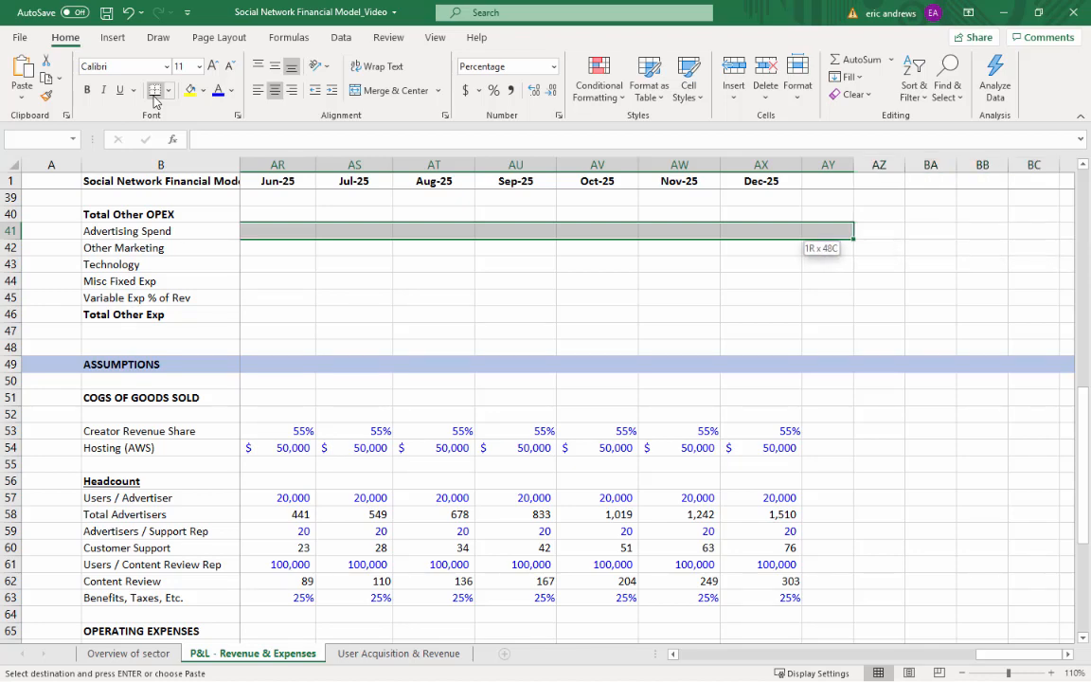
{"action": "key", "text": "ctrl+v"}
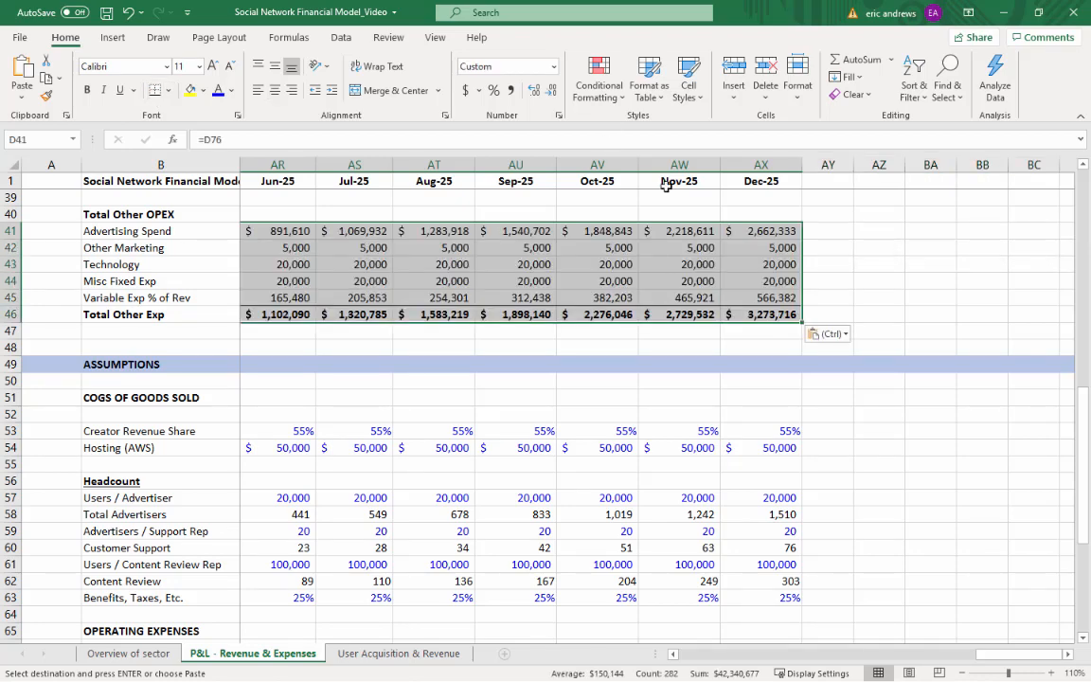
{"action": "key", "text": "alt+Tab"}
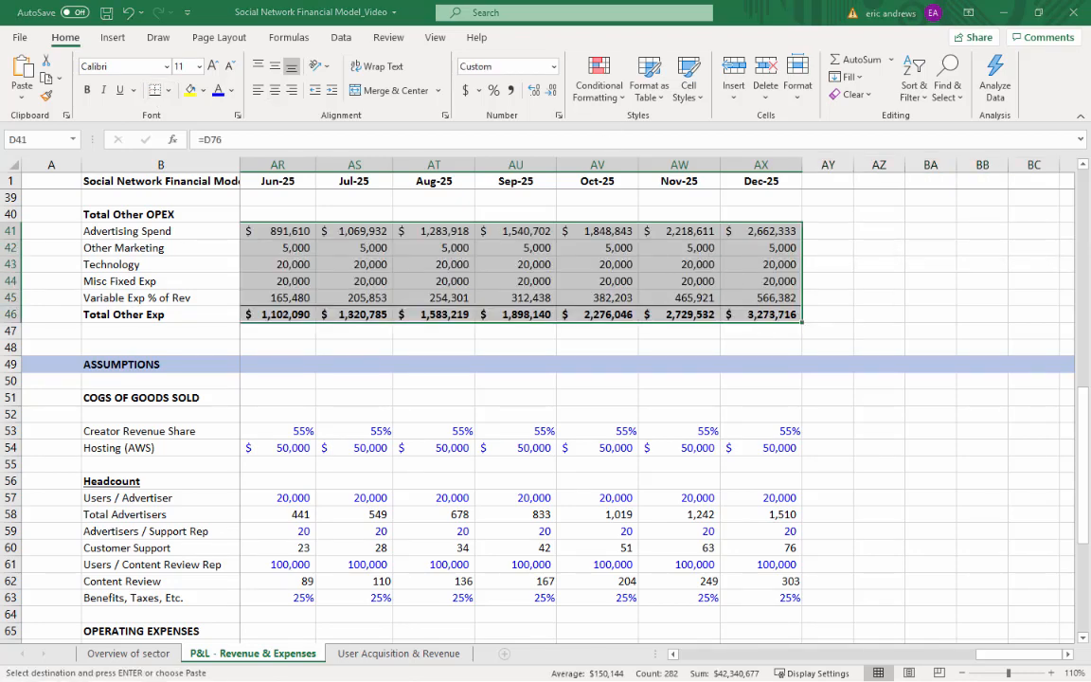
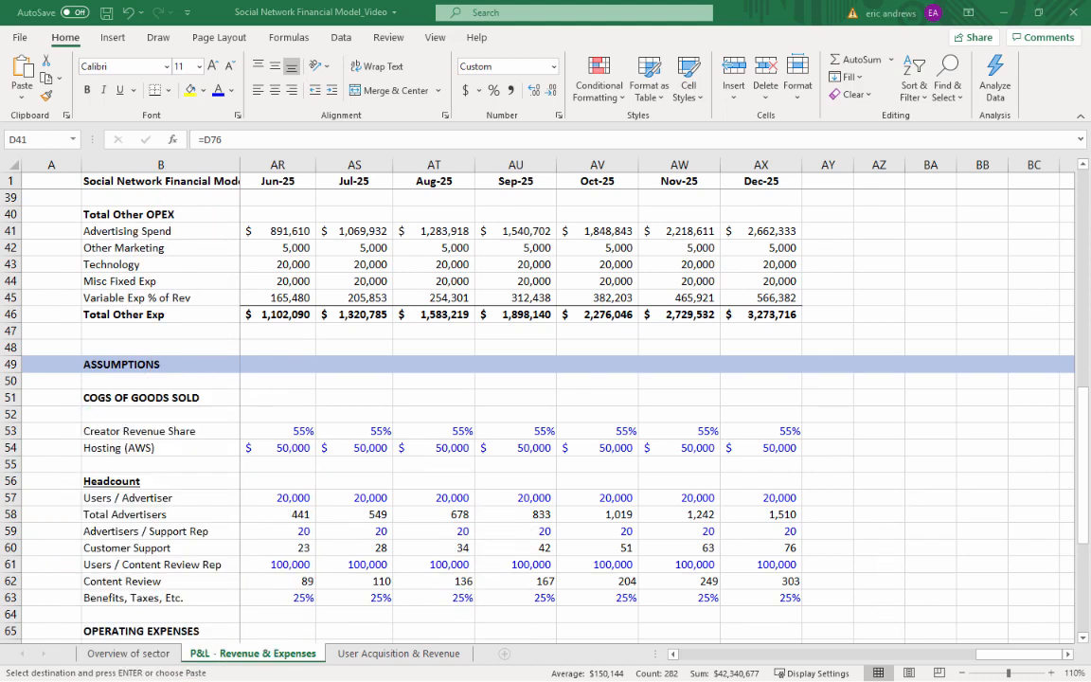
Paste the copied Jan-22 Total Other OPEX formulas across the month columns from Feb-22 through Dec-25
{"action": "key", "text": "ctrl+v"}
{"action": "left_click", "coordinate": [414, 343]}
{"action": "key", "text": "Left"}
{"action": "key", "text": "Left"}
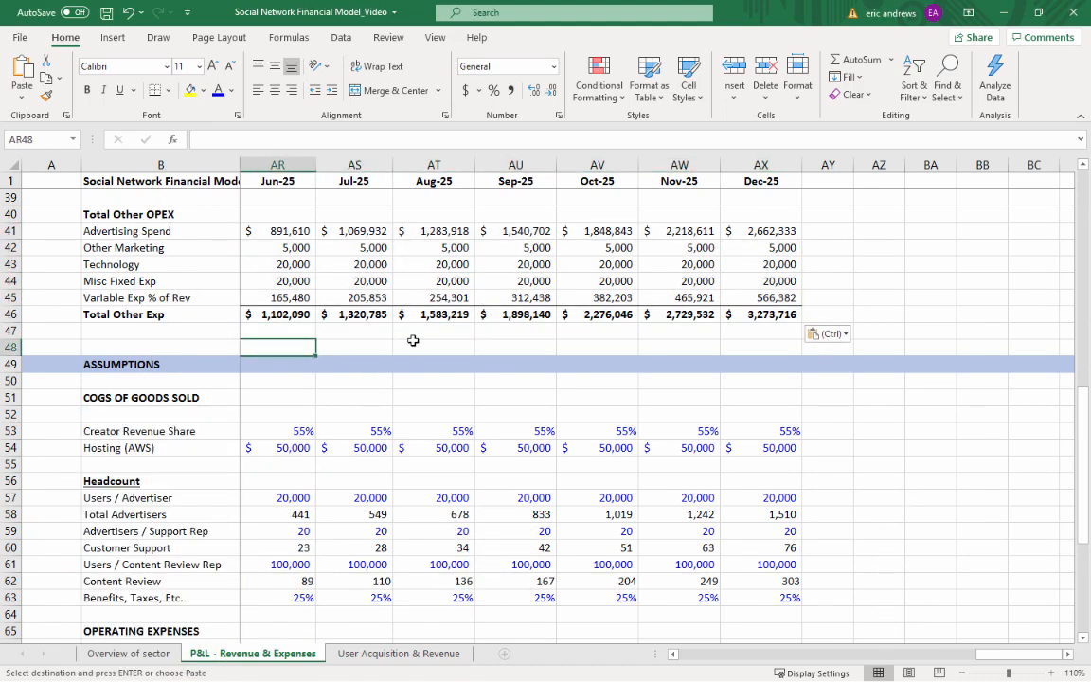
Insert four blank rows at row 48, above the ASSUMPTIONS header
{"action": "key", "text": "ctrl+Left"}
{"action": "key", "text": "Right"}
{"action": "key", "text": "Right"}
{"action": "key", "text": "Left"}
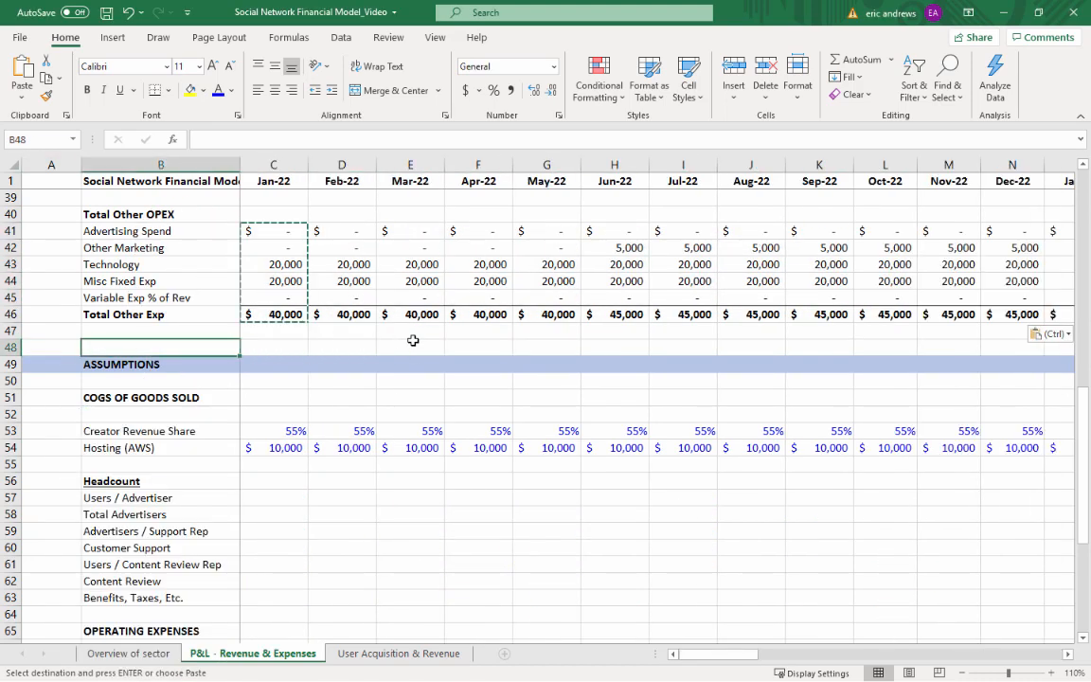
{"action": "left_click", "coordinate": [8, 347]}
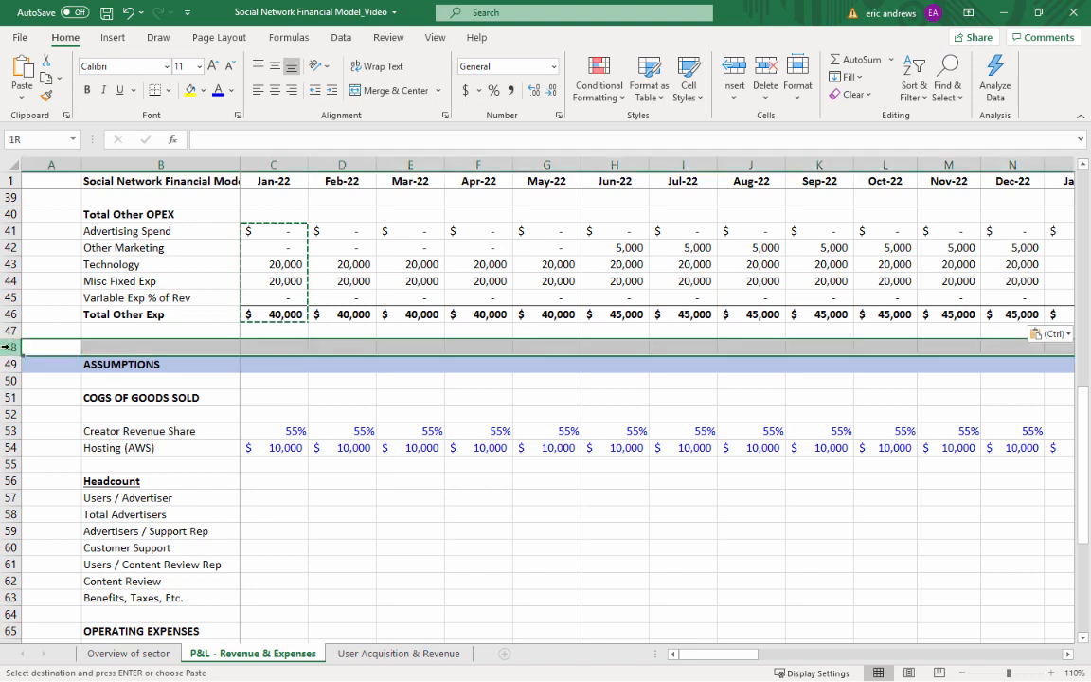
{"action": "left_click", "coordinate": [735, 74]}
{"action": "left_click", "coordinate": [735, 74]}
{"action": "left_click", "coordinate": [735, 74]}
{"action": "left_click", "coordinate": [735, 74]}
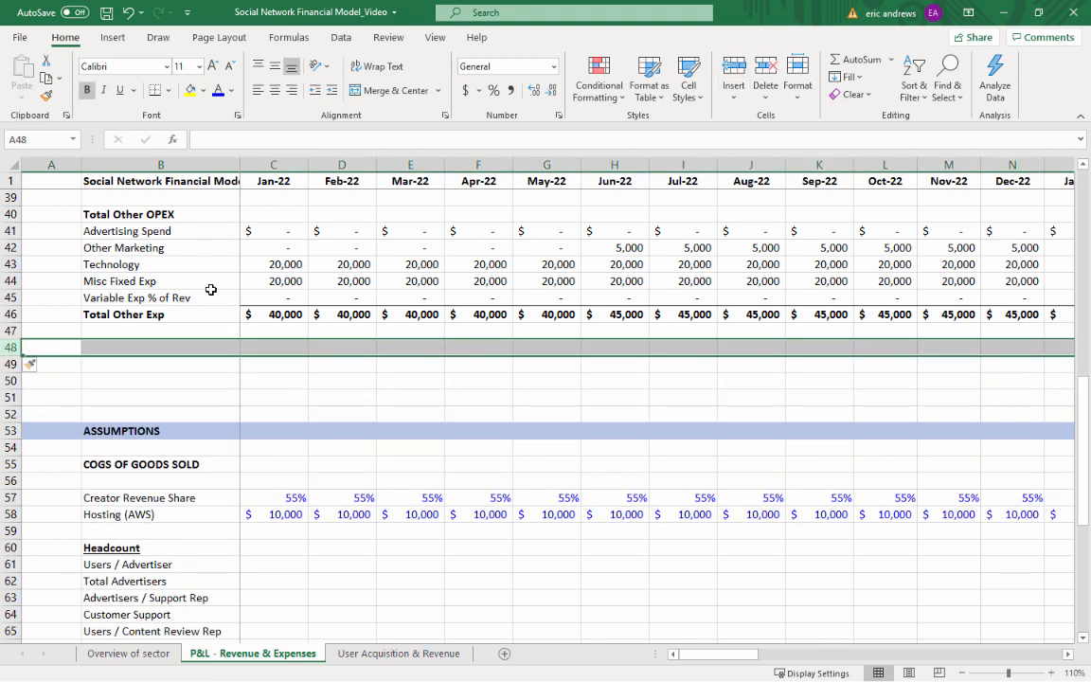
Enter the label OPERATING PROFIT in cell B48, below Total Other Exp
{"action": "left_click", "coordinate": [167, 344]}
{"action": "type", "text": "OPER"}
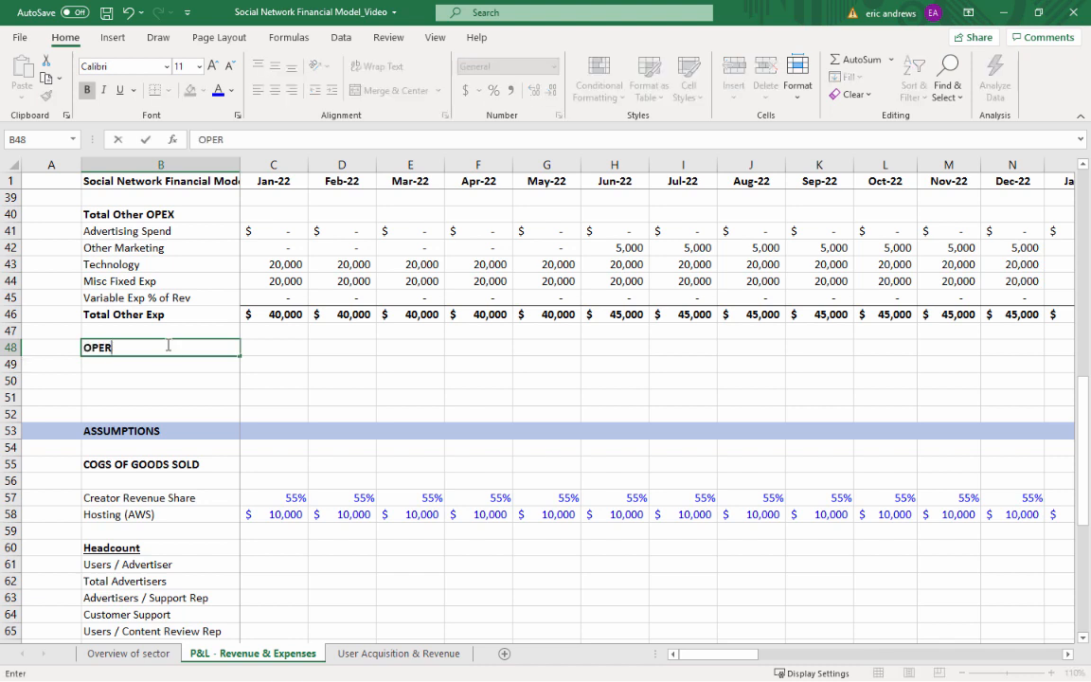
{"action": "type", "text": "ATING PROFIT"}
{"action": "key", "text": "Return"}
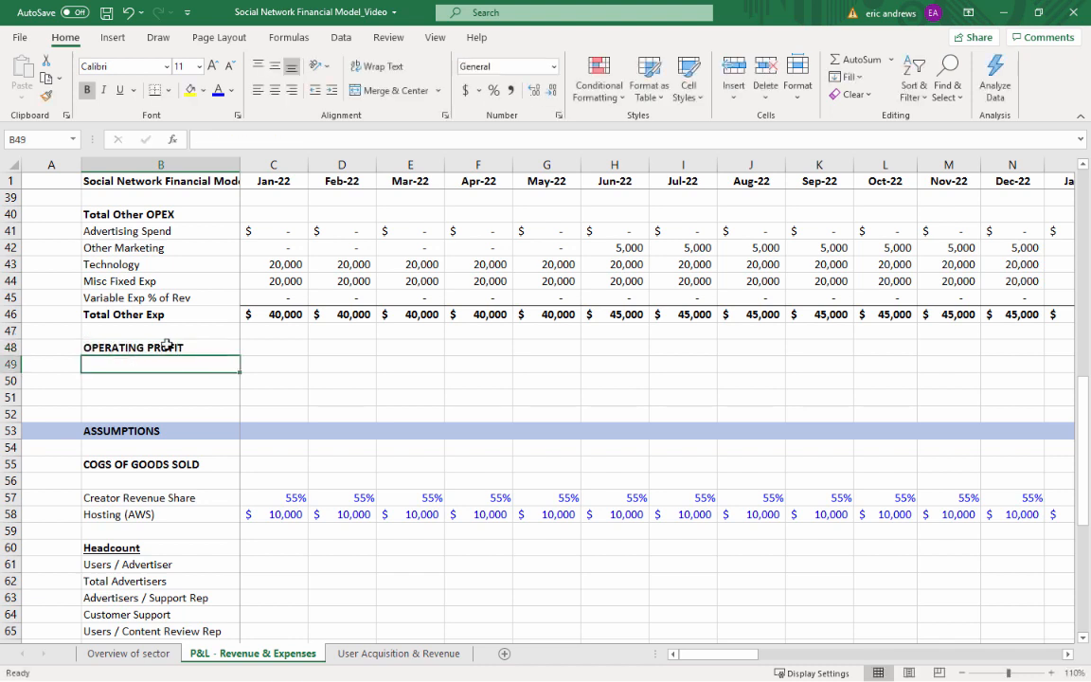
Apply a top and double bottom border to the Jan-22 OPERATING PROFIT cell, C48
{"action": "key", "text": "Up"}
{"action": "key", "text": "Right"}
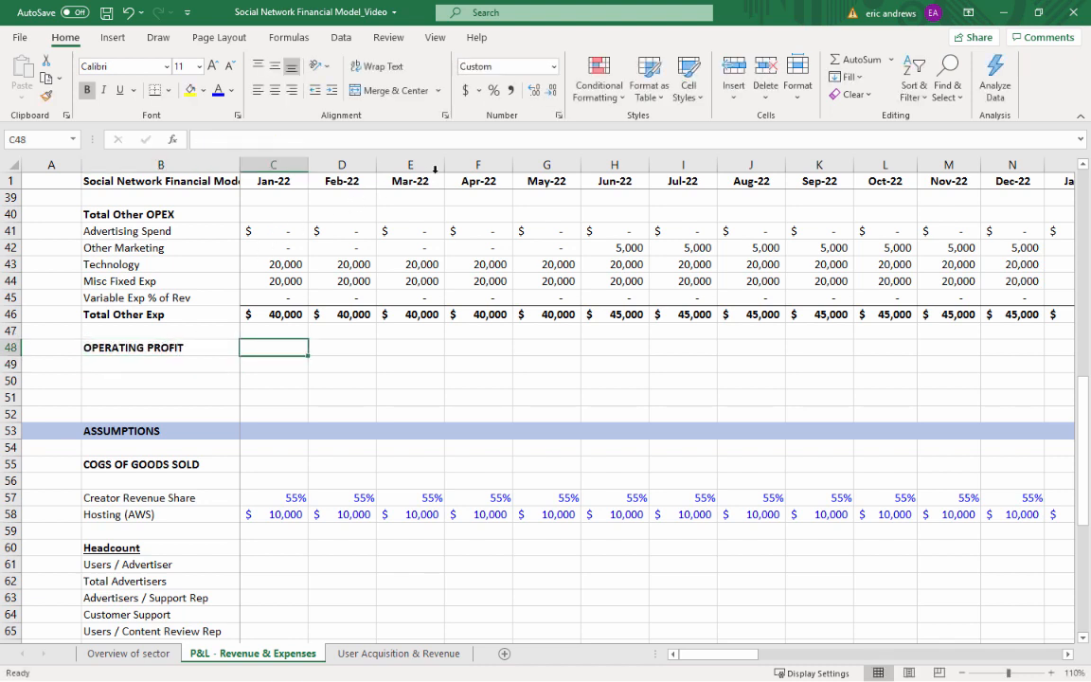
{"action": "left_click", "coordinate": [168, 90]}
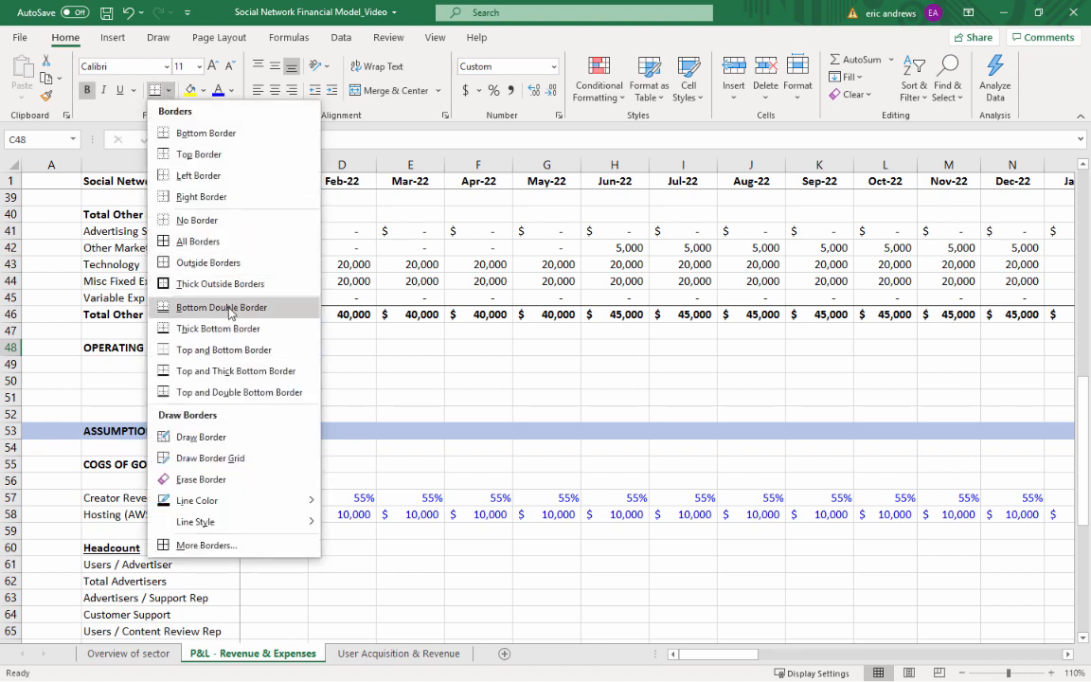
{"action": "left_click", "coordinate": [227, 389]}
{"action": "key", "text": "Down"}
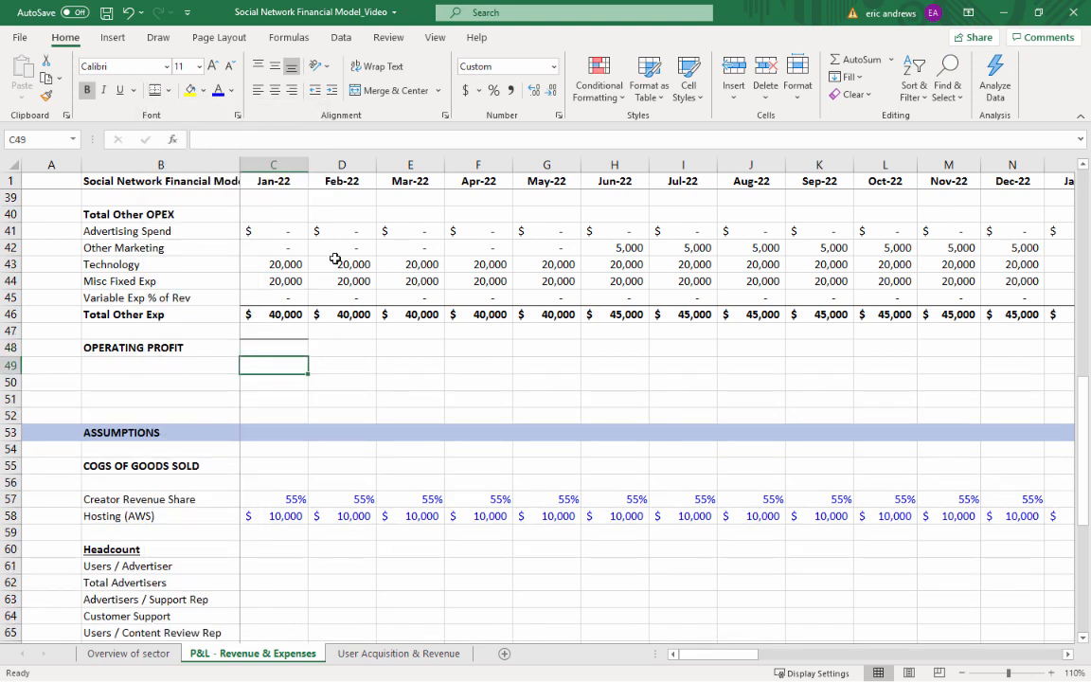
Insert two blank rows above the OPERATING PROFIT row
{"action": "key", "text": "Up"}
{"action": "scroll", "coordinate": [398, 378], "scroll_direction": "up", "scroll_amount": 4}
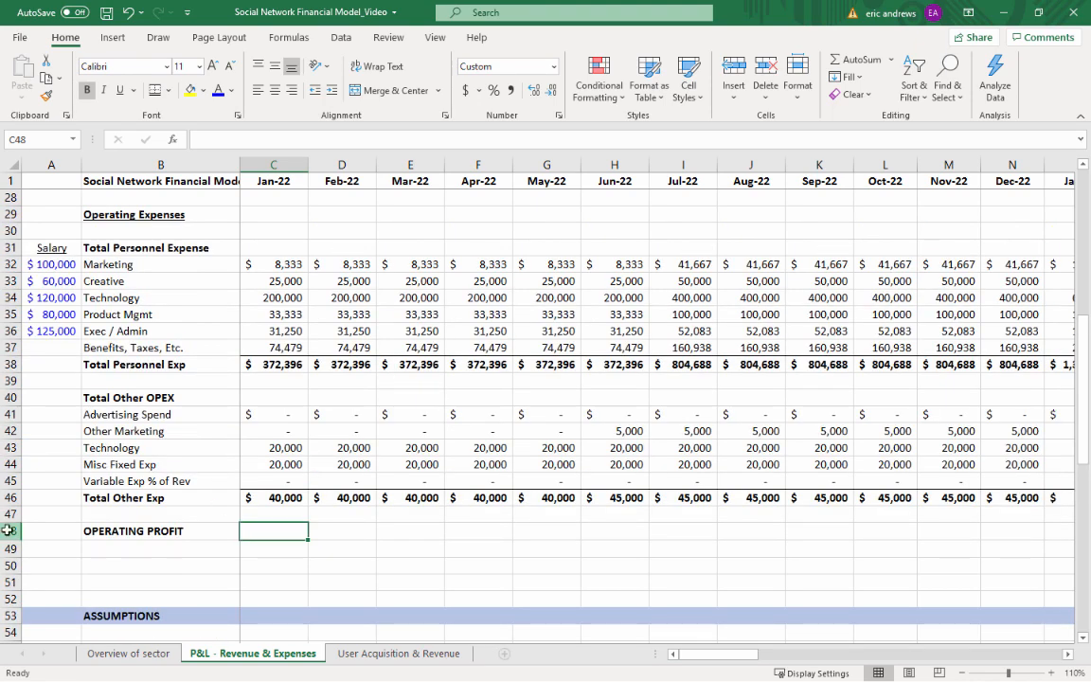
{"action": "left_click", "coordinate": [7, 530]}
{"action": "left_click", "coordinate": [733, 71]}
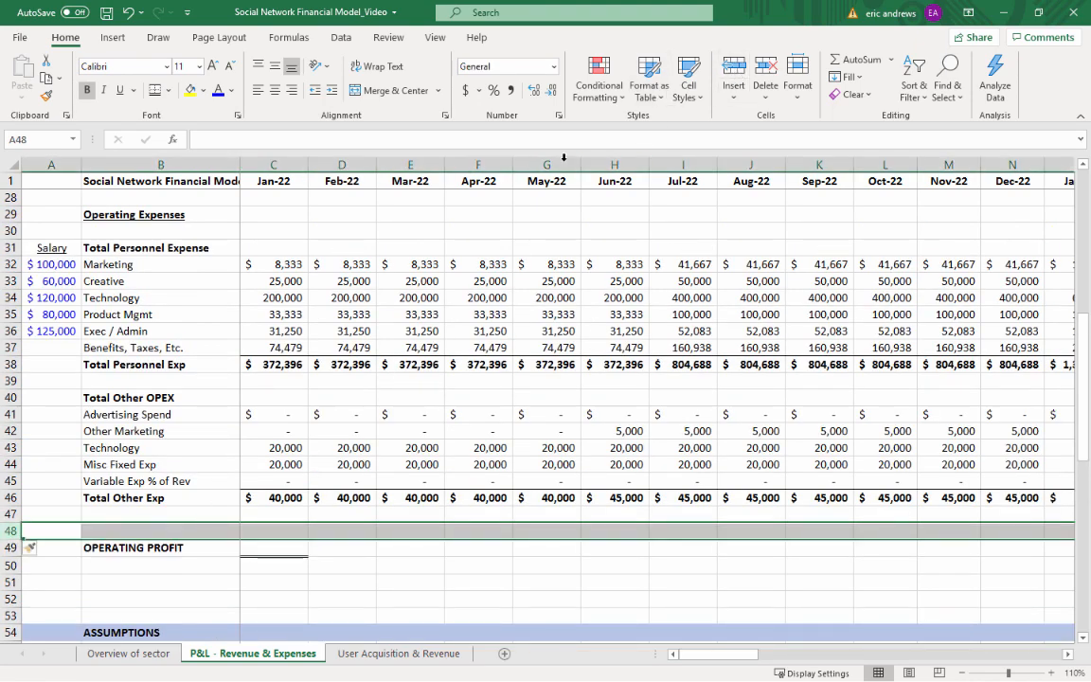
{"action": "left_click", "coordinate": [733, 72]}
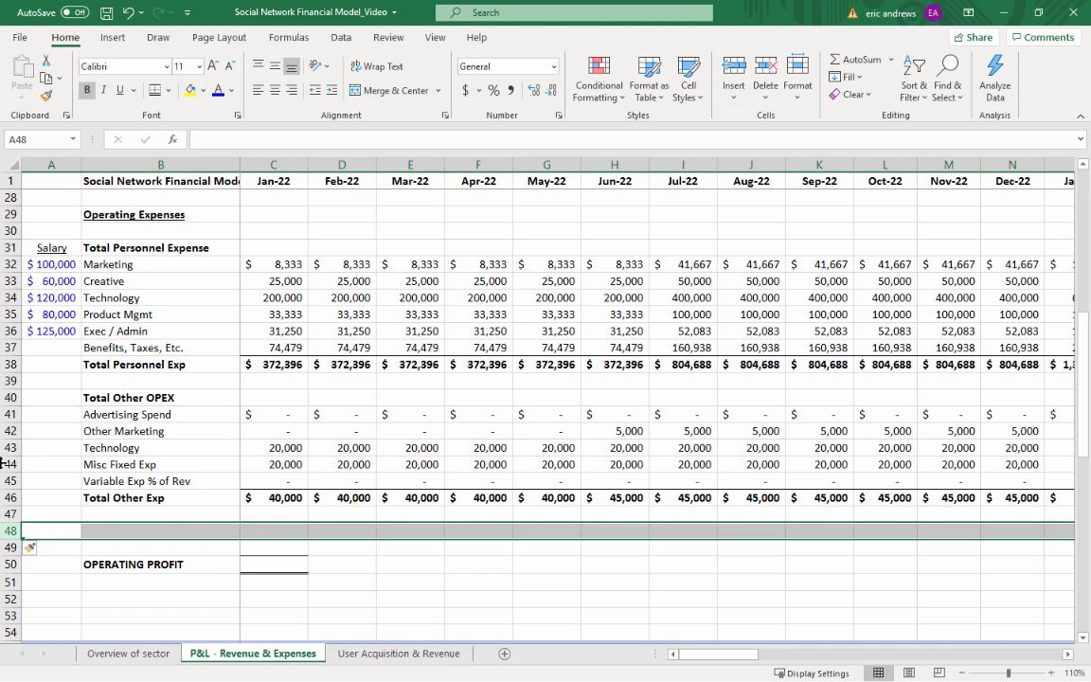
Enter the label Total OPEX in cell B48, two rows above OPERATING PROFIT
{"action": "left_click", "coordinate": [127, 533]}
{"action": "type", "text": "Tota"}
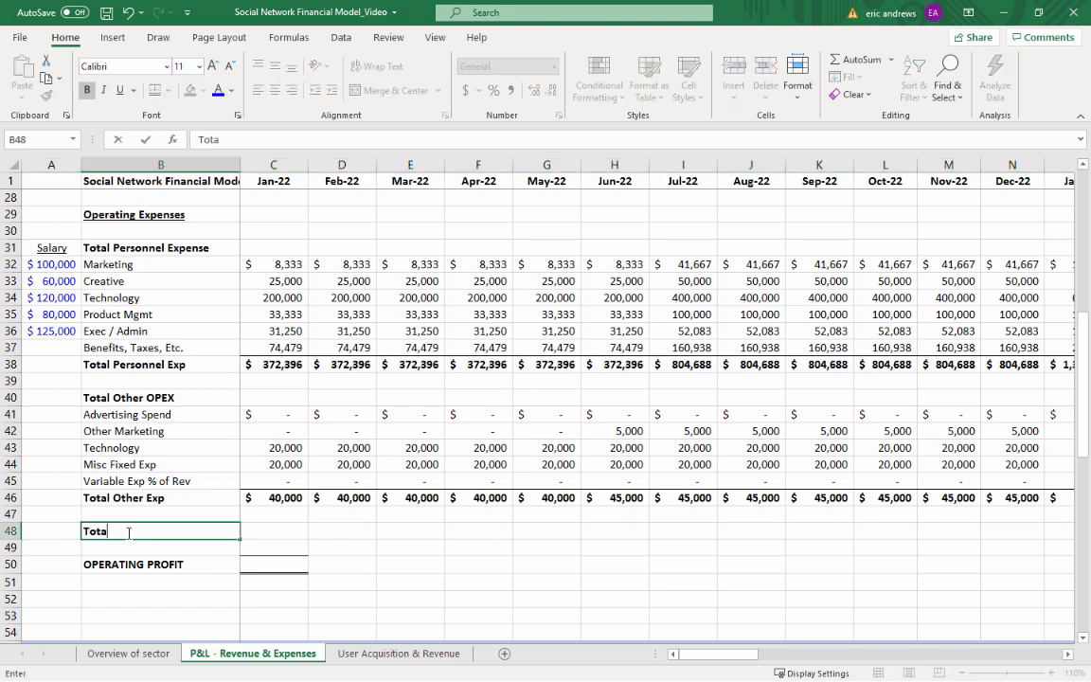
{"action": "type", "text": "l OPEX"}
{"action": "key", "text": "Tab"}
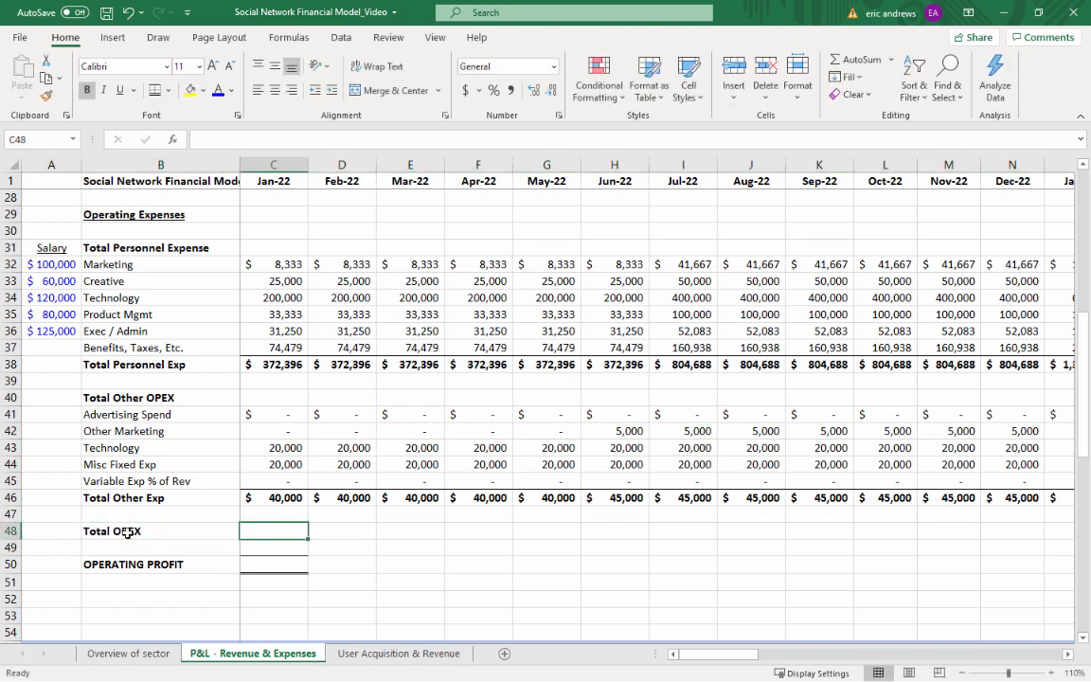
Calculate Jan-22 Total OPEX in C48 as personnel plus other expenses with =C38+C46
{"action": "type", "text": "="}
{"action": "key", "text": "Up"}
{"action": "key", "text": "Up"}
{"action": "key", "text": "Up"}
{"action": "key", "text": "Up"}
{"action": "key", "text": "Up"}
{"action": "key", "text": "Up"}
{"action": "key", "text": "Up"}
{"action": "key", "text": "Up"}
{"action": "key", "text": "Up"}
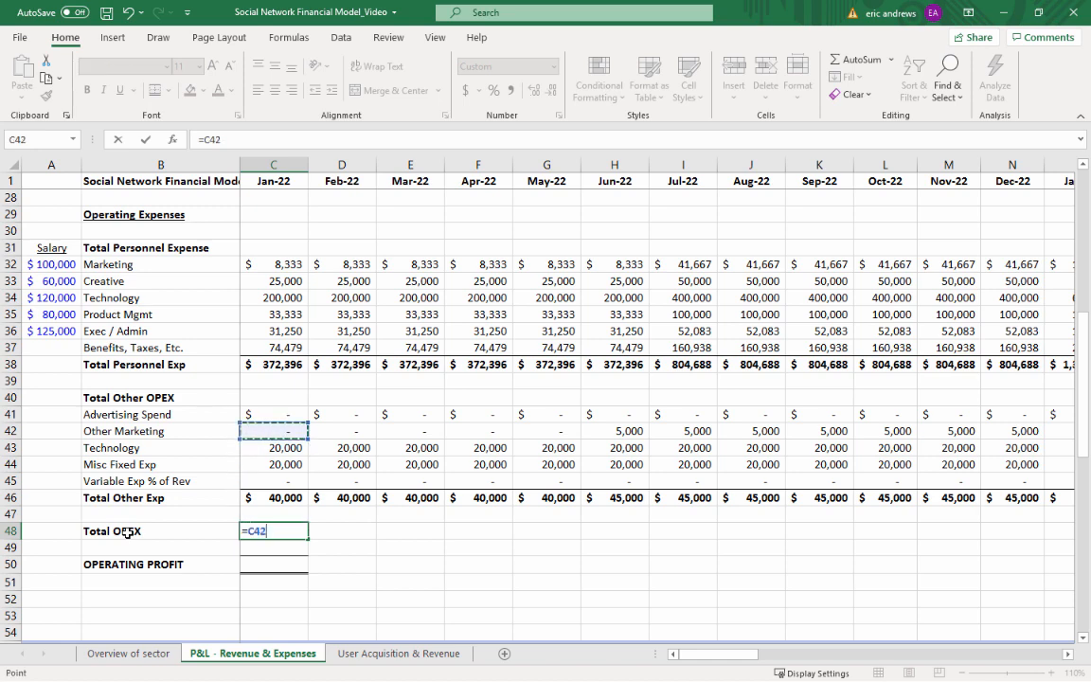
{"action": "key", "text": "Up"}
{"action": "type", "text": "+"}
{"action": "key", "text": "Up"}
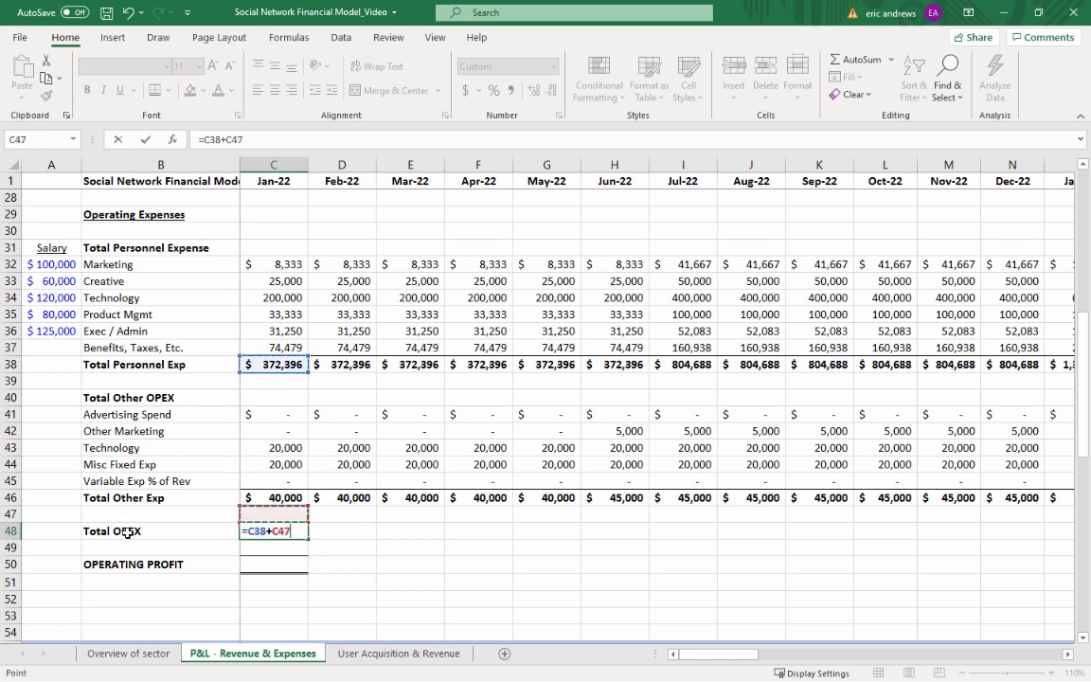
{"action": "key", "text": "Up"}
{"action": "key", "text": "ctrl+Return"}
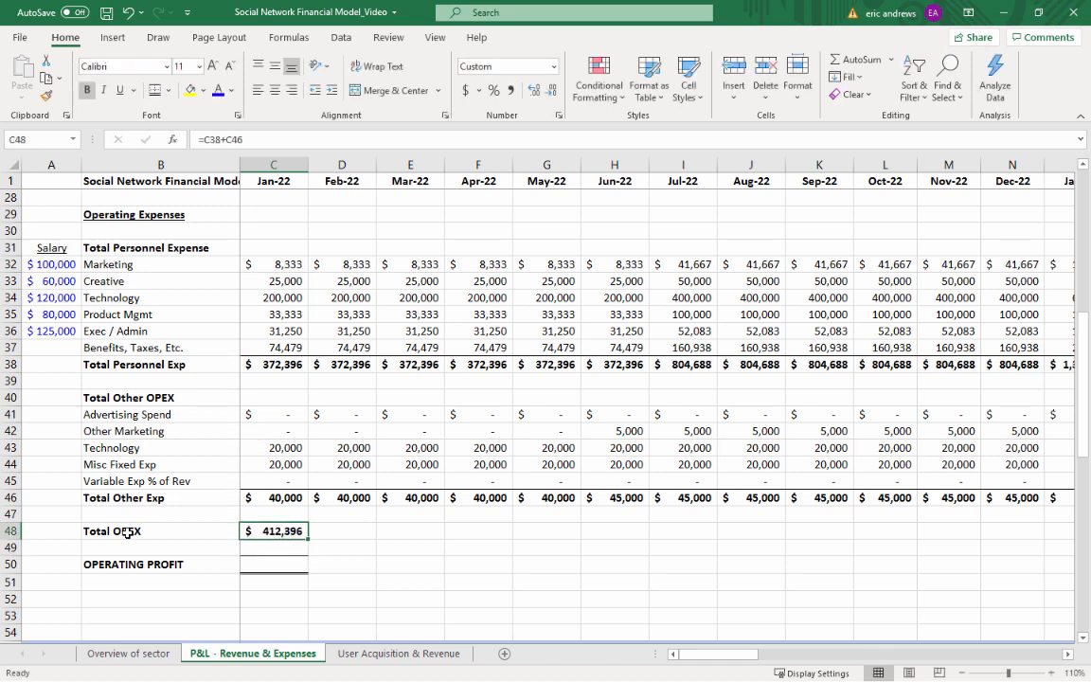
Copy the Jan-22 Total OPEX formula into the Feb-22 cell D48
{"action": "key", "text": "ctrl+c"}
{"action": "key", "text": "Right"}
{"action": "key", "text": "ctrl+v"}
{"action": "key", "text": "Left"}
Calculate Jan-22 OPERATING PROFIT in C50 as gross margin minus Total OPEX with =C26-C48
{"action": "key", "text": "Down"}
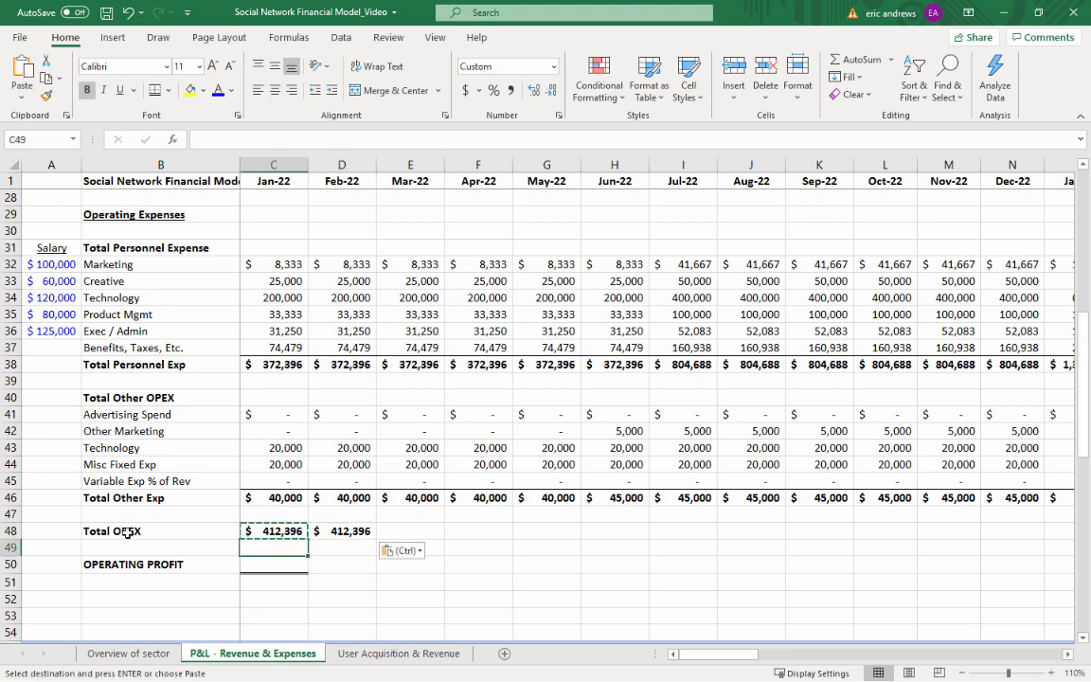
{"action": "key", "text": "Down"}
{"action": "type", "text": "="}
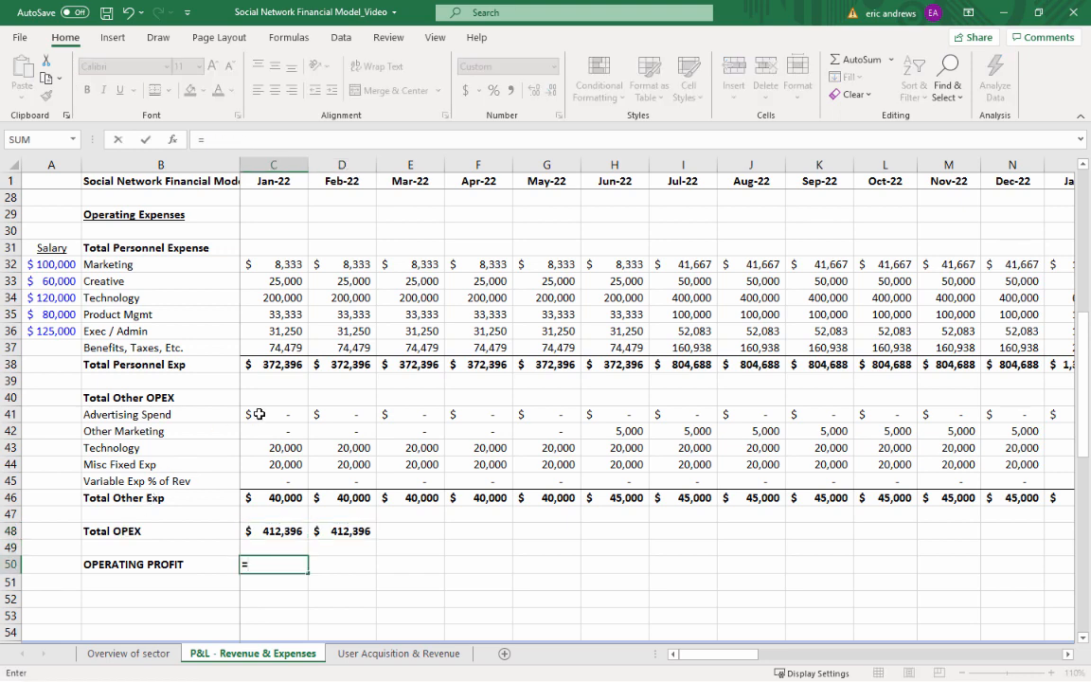
{"action": "scroll", "coordinate": [258, 413], "scroll_direction": "up", "scroll_amount": 1}
{"action": "left_click", "coordinate": [289, 214]}
{"action": "type", "text": "-"}
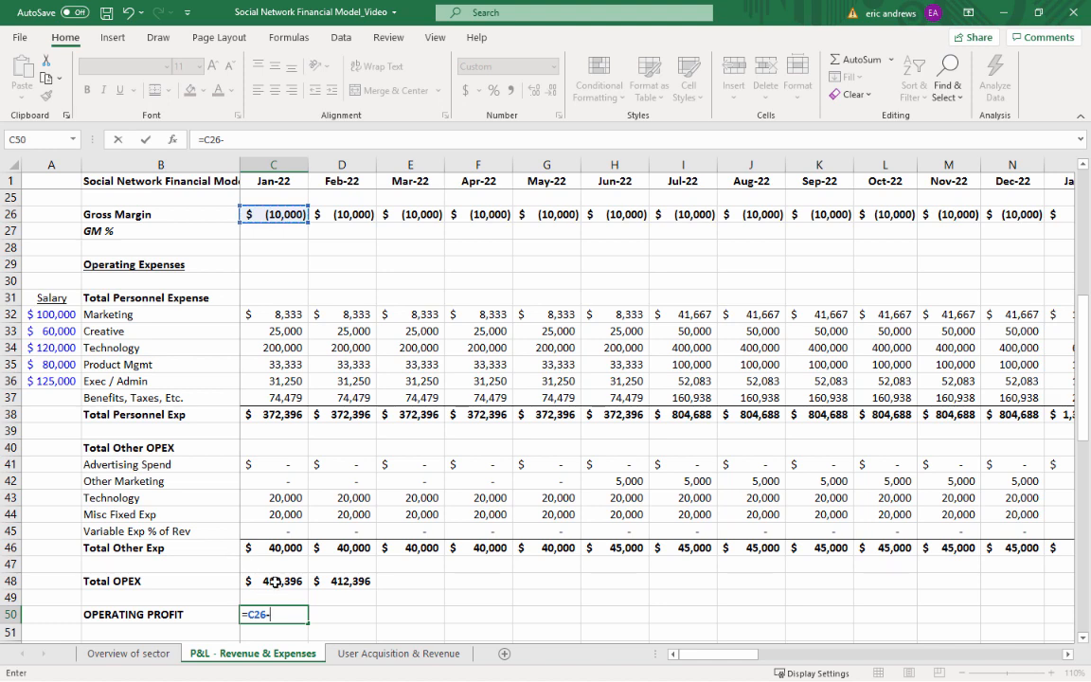
{"action": "left_click", "coordinate": [274, 582]}
{"action": "key", "text": "ctrl+Return"}
Copy the Jan-22 OPERATING PROFIT formula and its borders into the Feb-22 cell D50
{"action": "key", "text": "ctrl+c"}
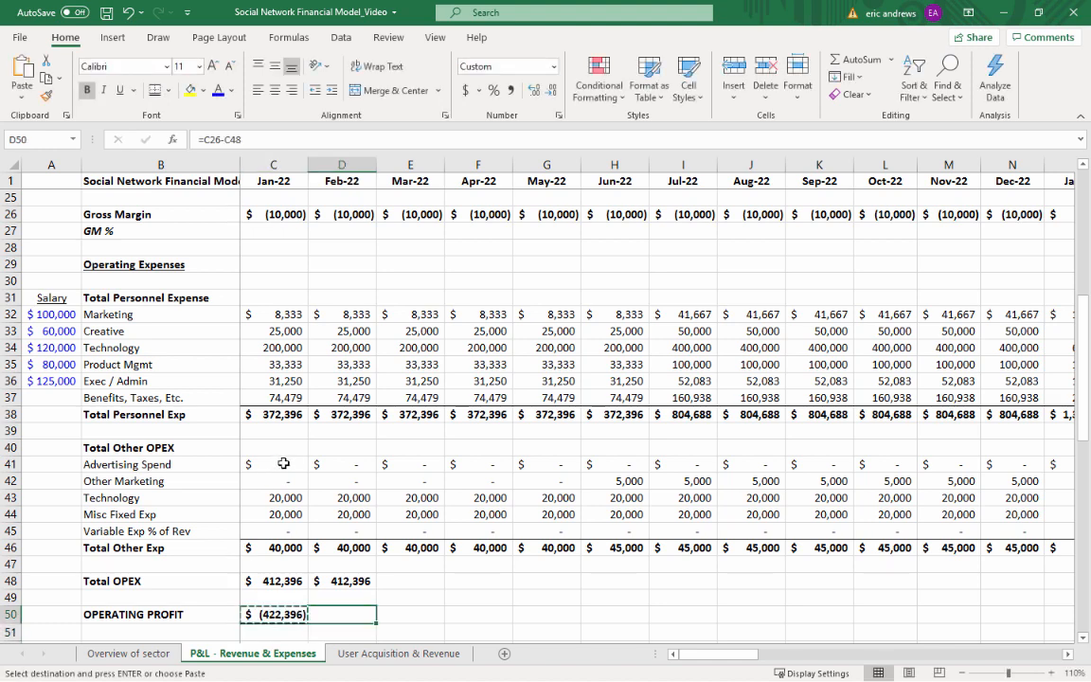
{"action": "key", "text": "Right"}
{"action": "key", "text": "ctrl+v"}
{"action": "scroll", "coordinate": [283, 463], "scroll_direction": "down", "scroll_amount": 1}
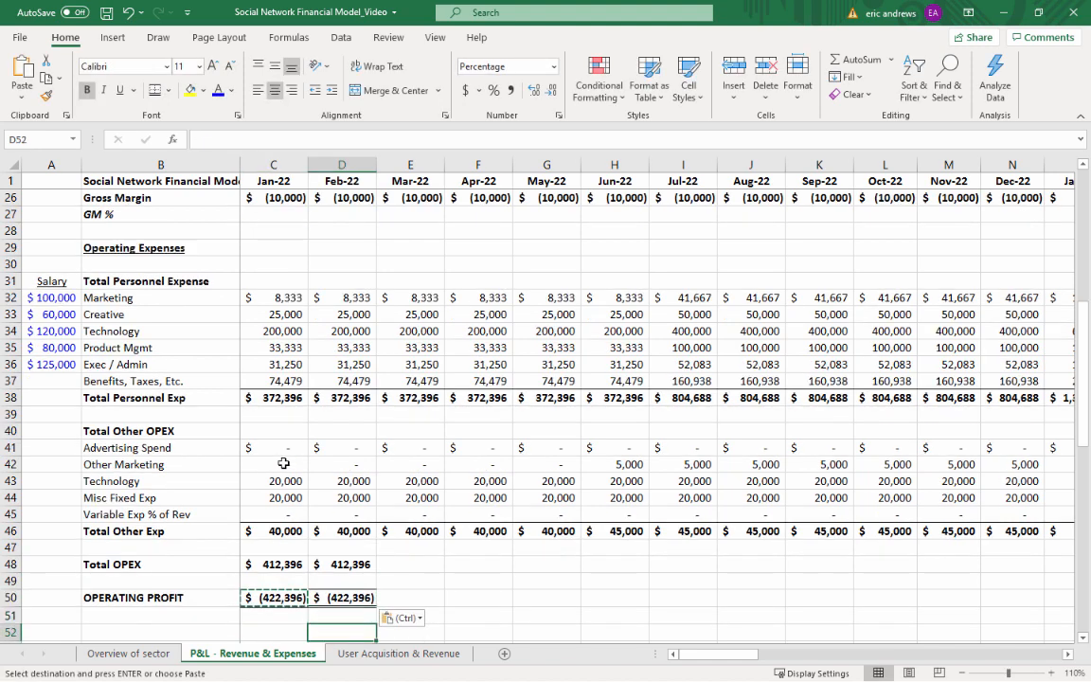
{"action": "key", "text": "Left"}
{"action": "key", "text": "Left"}
{"action": "key", "text": "Left"}
{"action": "key", "text": "Right"}
{"action": "key", "text": "Right"}
{"action": "key", "text": "Right"}
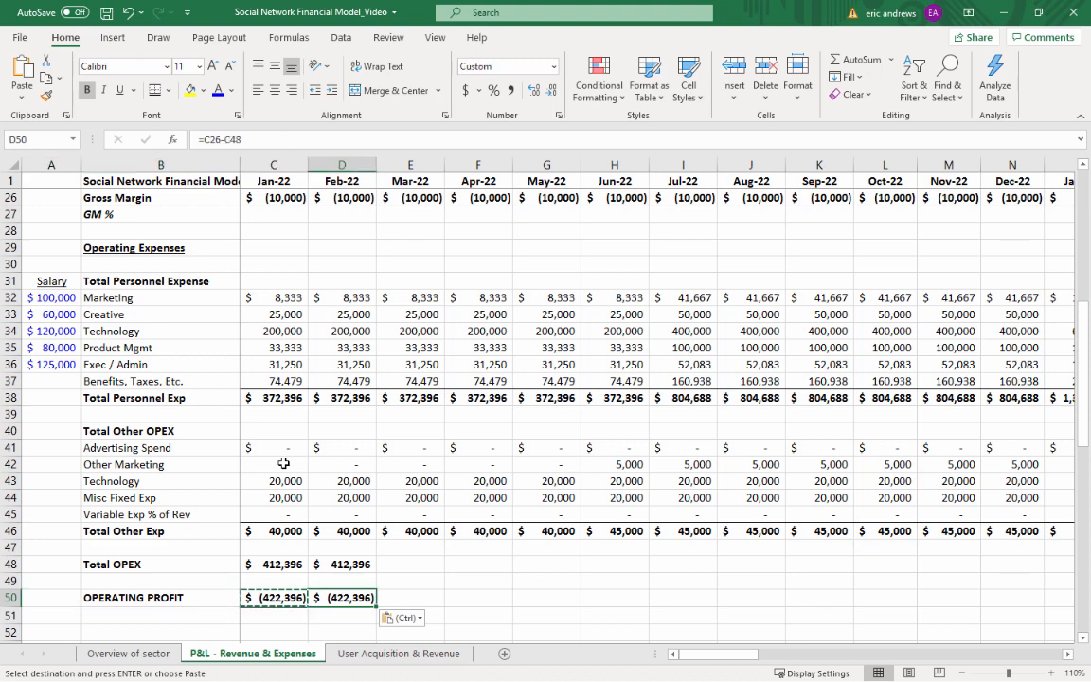
{"action": "key", "text": "Up"}
{"action": "key", "text": "Up"}
{"action": "key", "text": "Down"}
{"action": "key", "text": "Down"}
{"action": "key", "text": "Down"}
Enter the label EBIT % in B51 and format the whole row as italic without bold
{"action": "key", "text": "Left"}
{"action": "key", "text": "Left"}
{"action": "key", "text": "Left"}
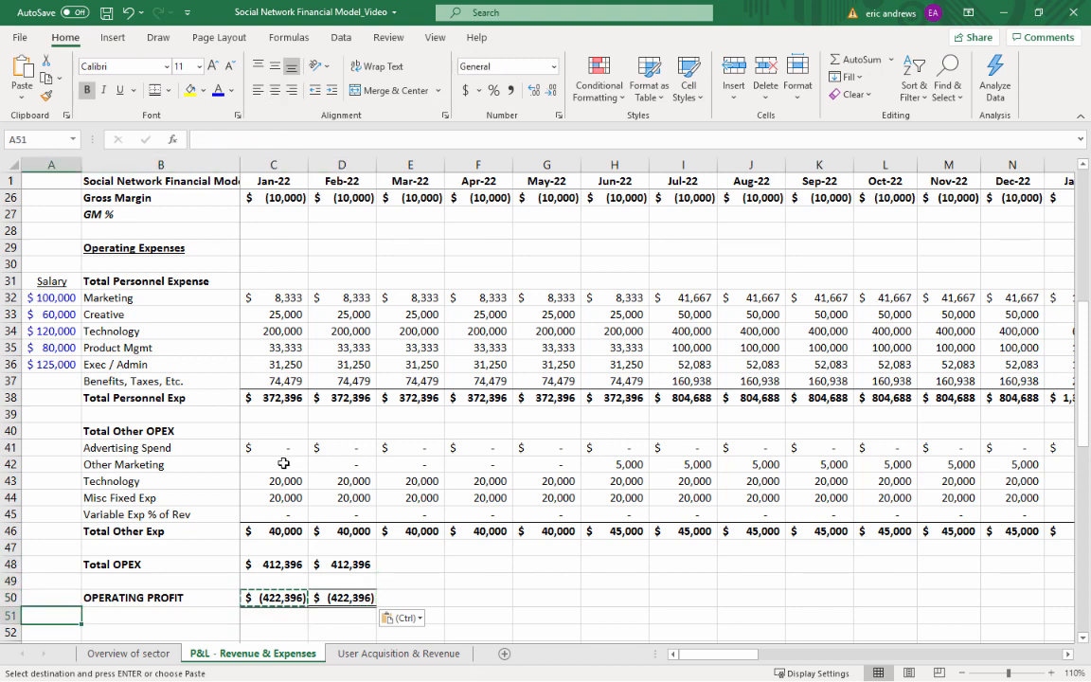
{"action": "key", "text": "Right"}
{"action": "type", "text": "EBIT"}
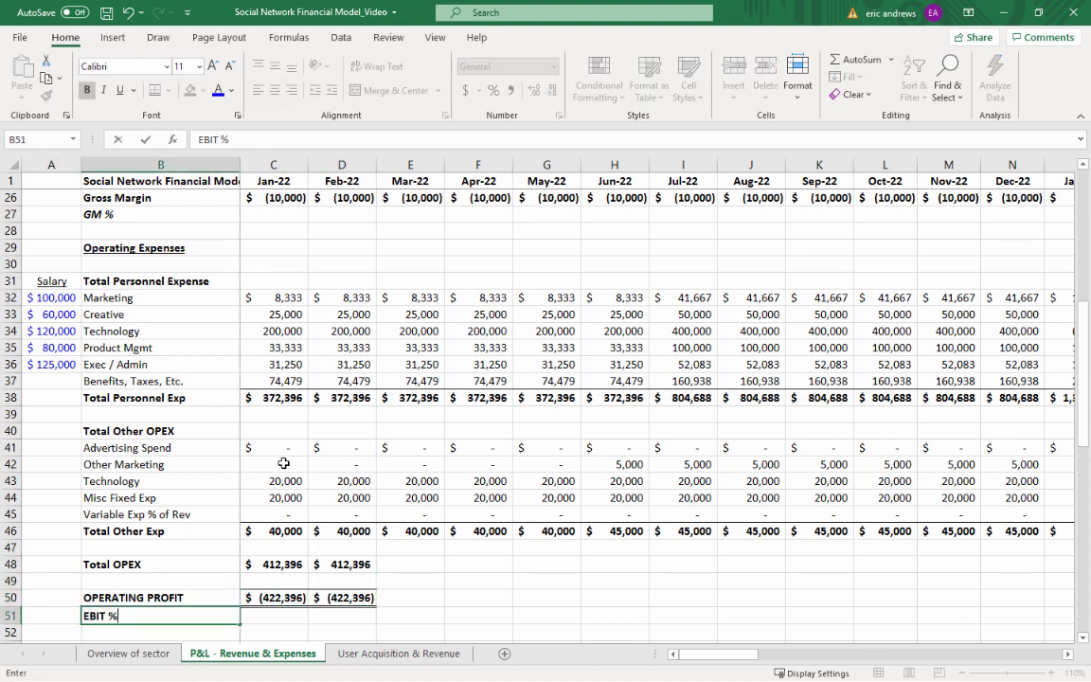
{"action": "key", "text": "ctrl+Return"}
{"action": "key", "text": "shift+space"}
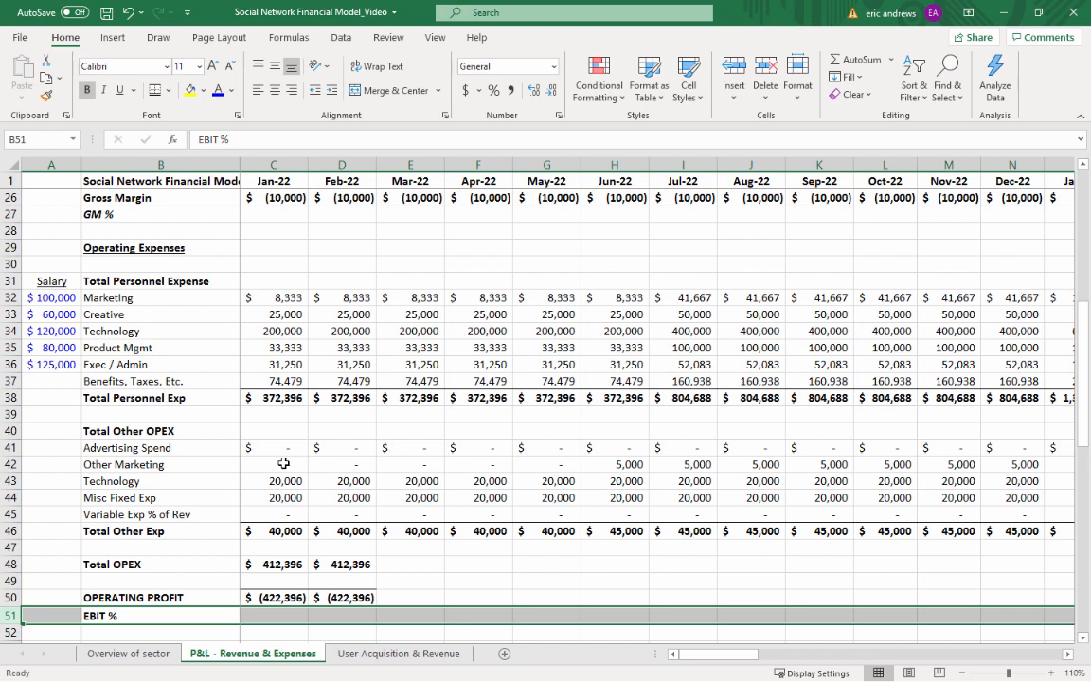
{"action": "key", "text": "ctrl+i"}
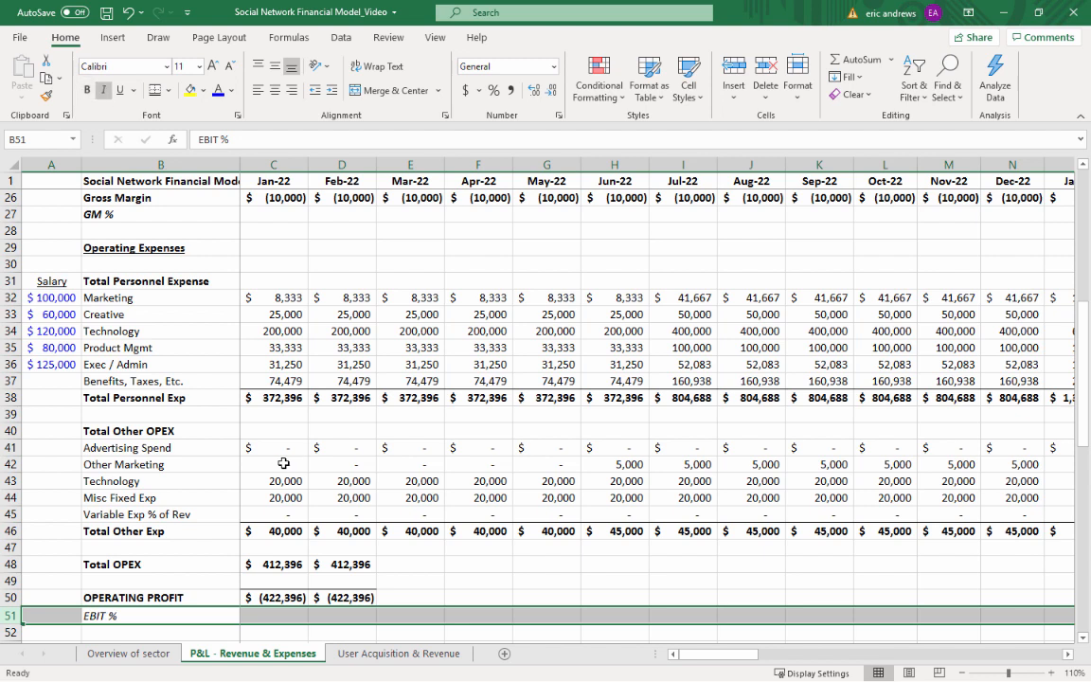
Calculate Jan-22 EBIT % in C51 with =IFERROR(C50/C9,""), dividing operating profit by total revenue
{"action": "key", "text": "Right"}
{"action": "type", "text": "="}
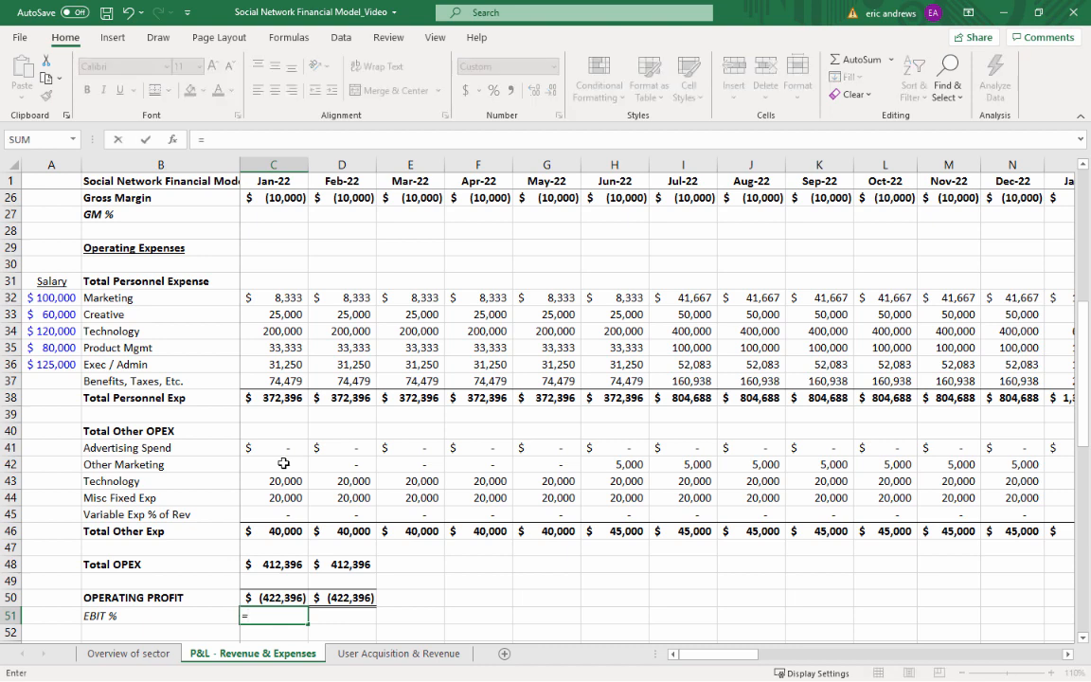
{"action": "type", "text": "IFERROR("}
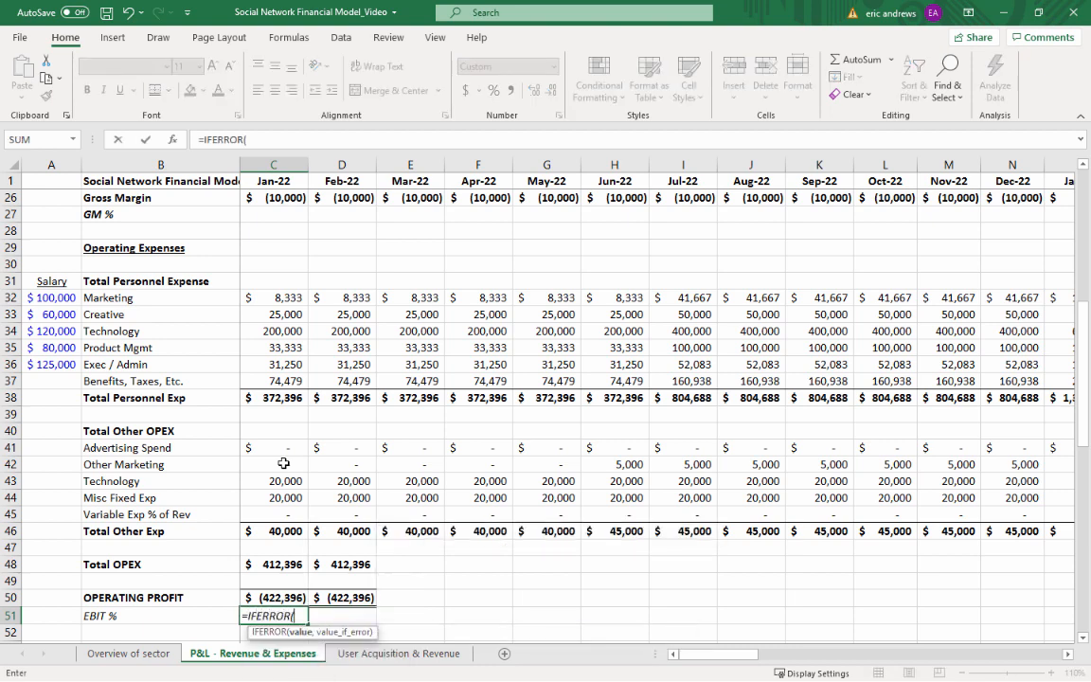
{"action": "key", "text": "Up"}
{"action": "type", "text": "/"}
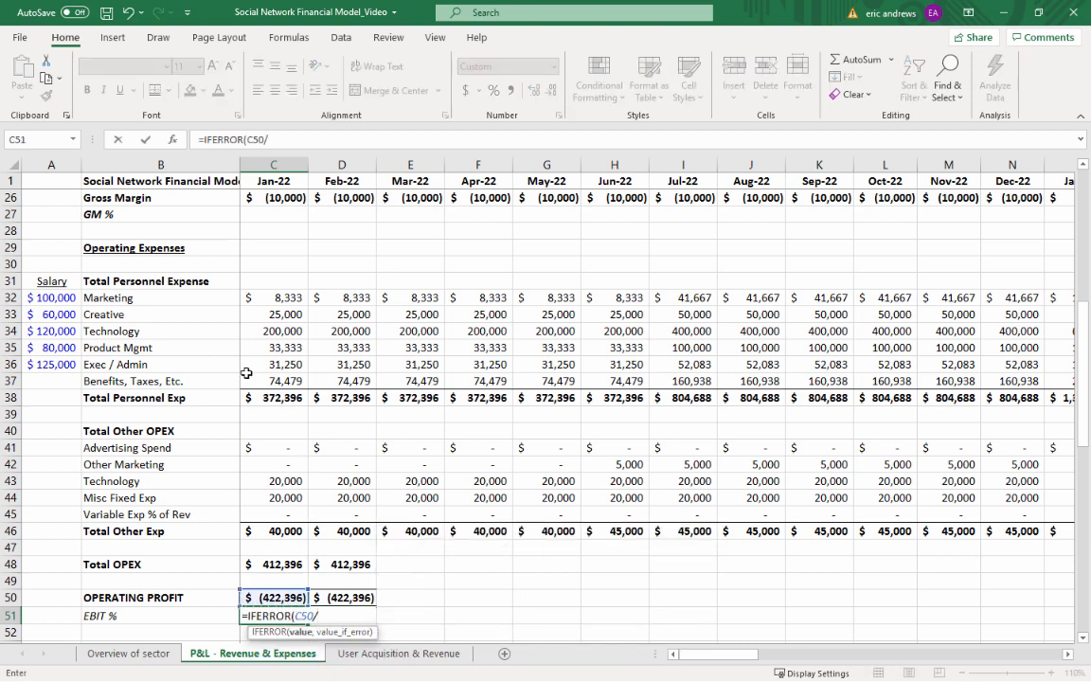
{"action": "scroll", "coordinate": [246, 373], "scroll_direction": "up", "scroll_amount": 6}
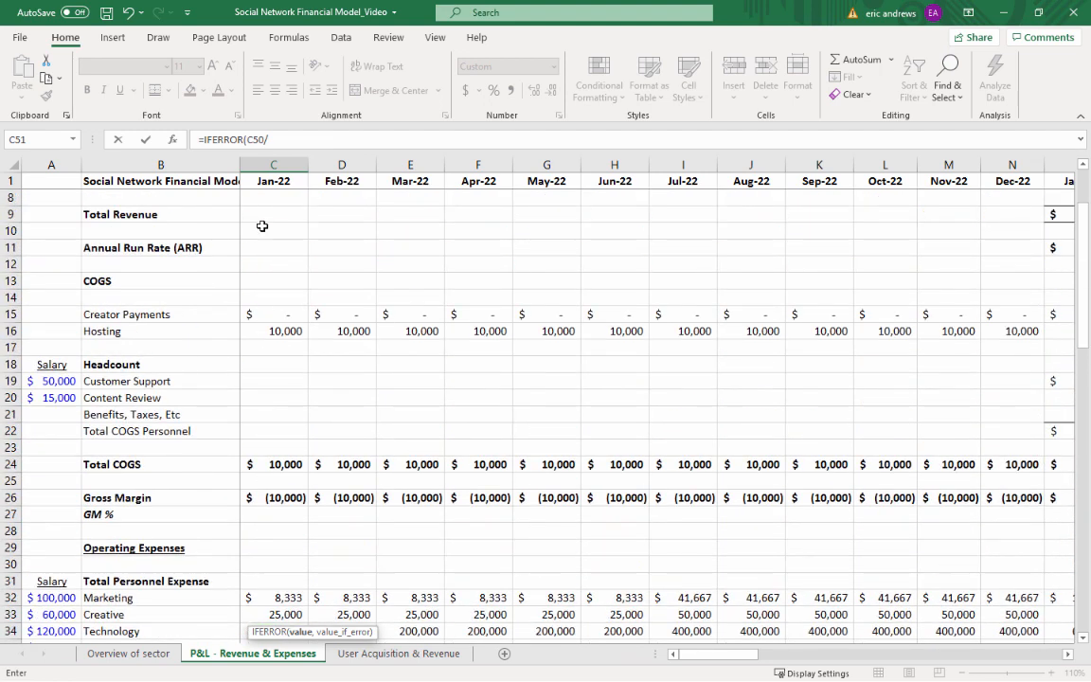
{"action": "left_click", "coordinate": [265, 212]}
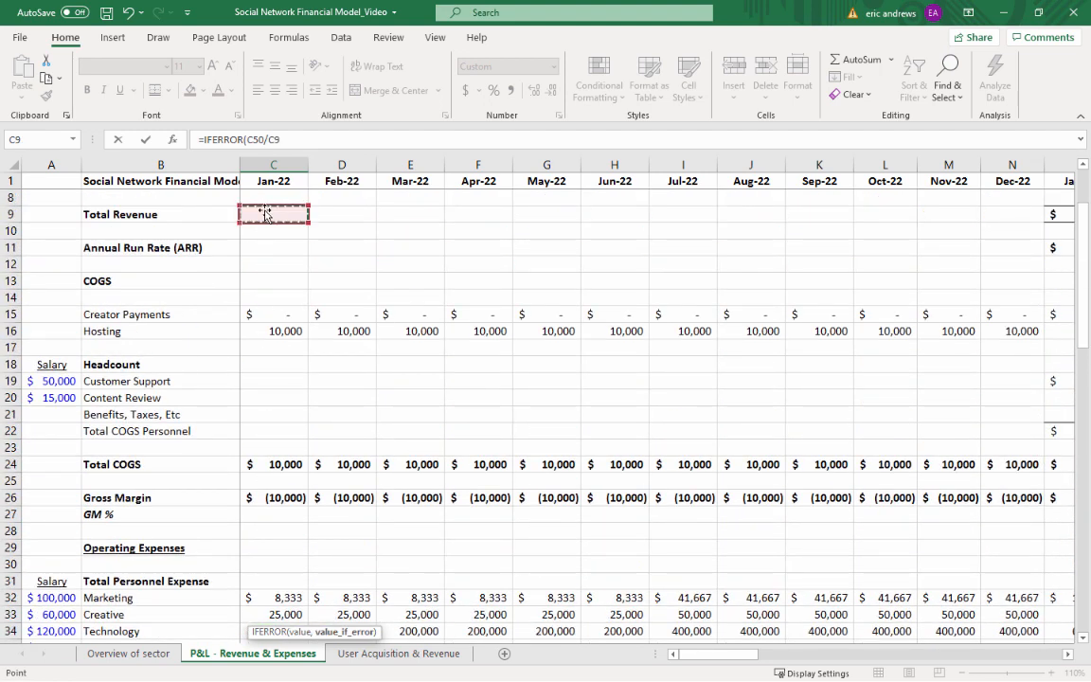
{"action": "type", "text": ",\"\")"}
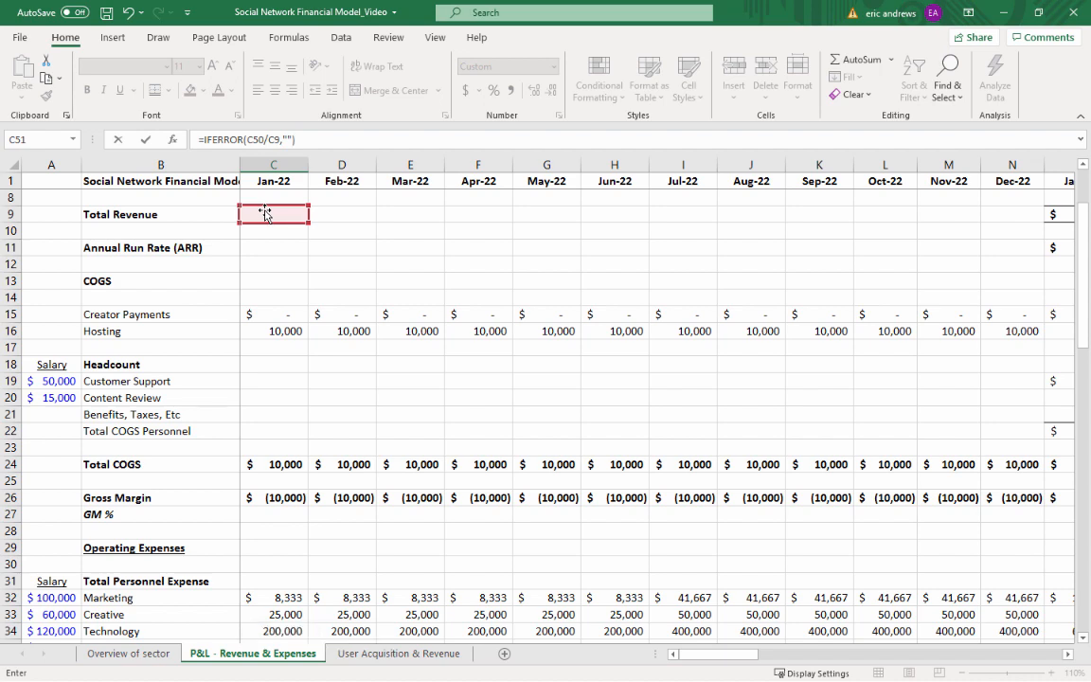
{"action": "key", "text": "Return"}
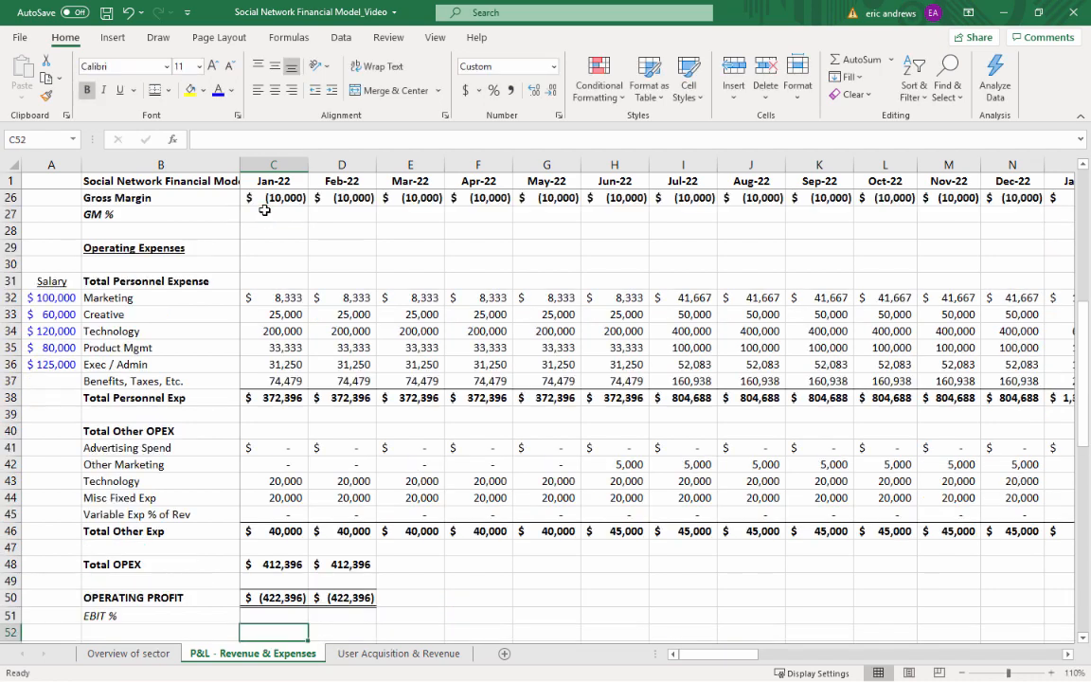
Copy the blank cell C52 below Jan-22 EBIT % into D52
{"action": "key", "text": "Up"}
{"action": "key", "text": "Down"}
{"action": "key", "text": "ctrl+c"}
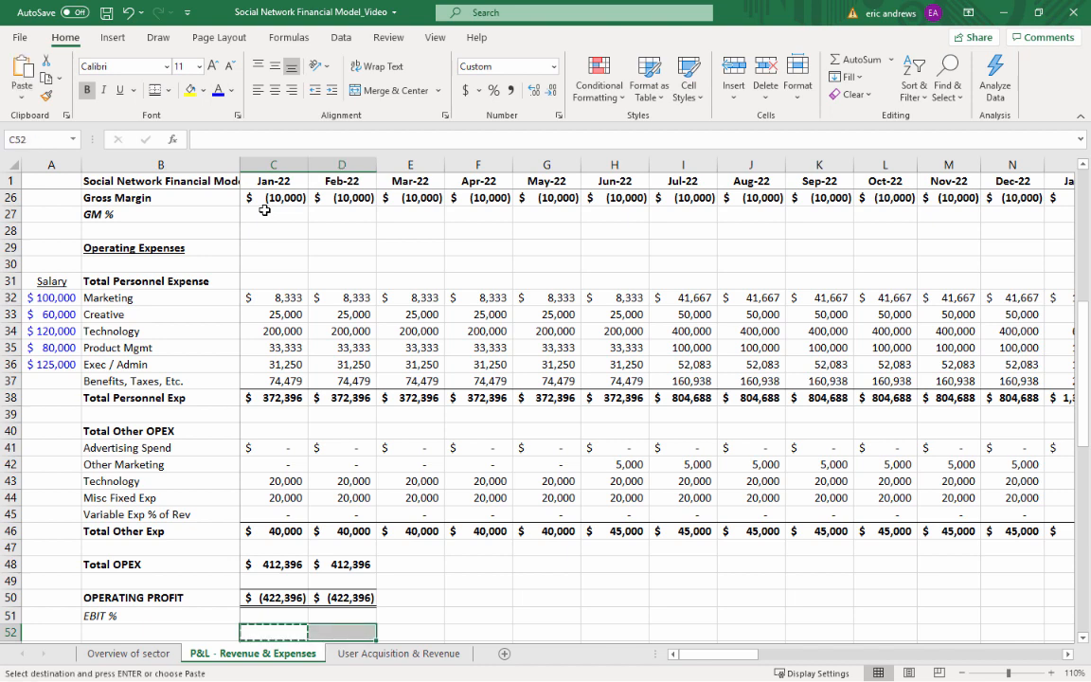
{"action": "key", "text": "Right"}
{"action": "key", "text": "ctrl+v"}
Copy the Feb-22 block D48:D52, with the Total OPEX and OPERATING PROFIT formulas, across all remaining months through Dec-25 (column AX)
{"action": "key", "text": "Up"}
{"action": "key", "text": "Up"}
{"action": "key", "text": "Up"}
{"action": "key", "text": "Up"}
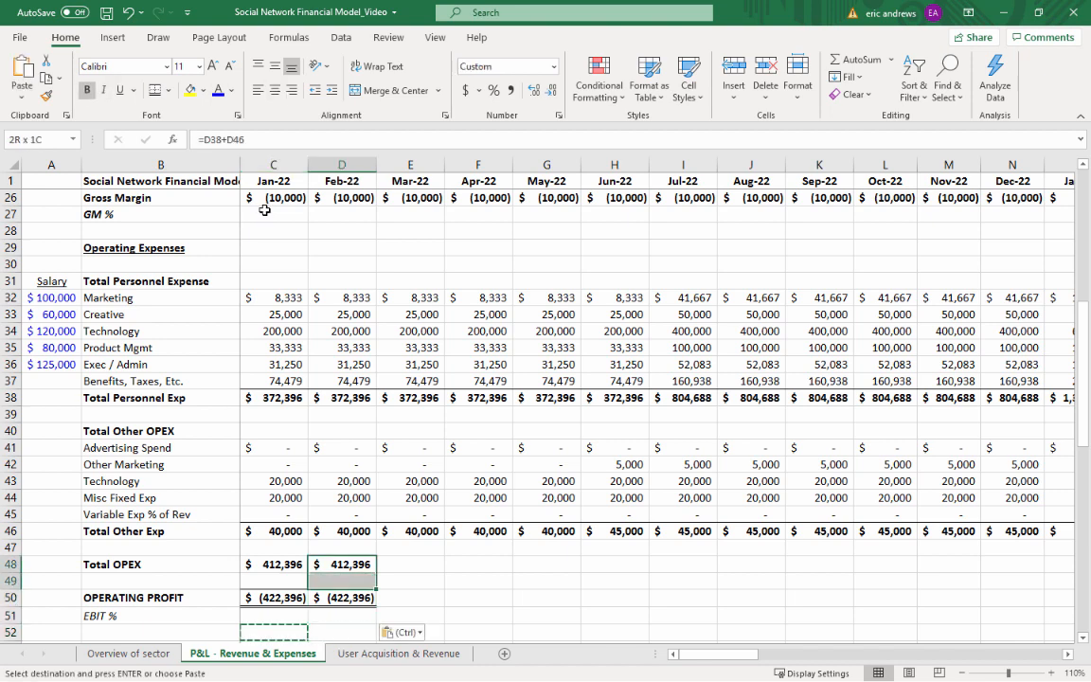
{"action": "key", "text": "shift+Down"}
{"action": "key", "text": "shift+Down"}
{"action": "key", "text": "shift+Down"}
{"action": "key", "text": "shift+Down"}
{"action": "key", "text": "shift+Right"}
{"action": "key", "text": "shift+Right"}
{"action": "key", "text": "shift+Right"}
{"action": "key", "text": "shift+Right"}
{"action": "key", "text": "shift+Right"}
{"action": "key", "text": "shift+Right"}
{"action": "key", "text": "shift+Right"}
{"action": "key", "text": "shift+Right"}
{"action": "key", "text": "shift+Right"}
{"action": "key", "text": "shift+Right"}
{"action": "key", "text": "shift+Right"}
{"action": "key", "text": "shift+Right"}
{"action": "key", "text": "shift+Right"}
{"action": "key", "text": "shift+Right"}
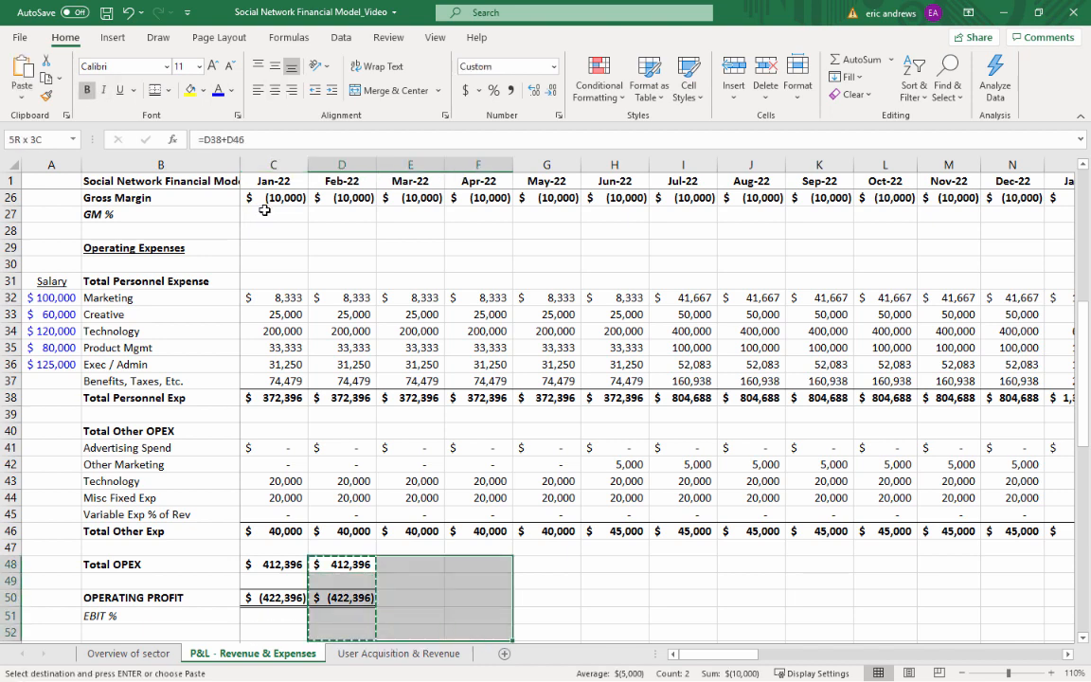
{"action": "key", "text": "shift+Right"}
{"action": "key", "text": "shift+Right"}
{"action": "key", "text": "shift+Right"}
{"action": "key", "text": "shift+Right"}
{"action": "key", "text": "shift+Right"}
{"action": "key", "text": "shift+Right"}
{"action": "key", "text": "shift+Right"}
{"action": "key", "text": "shift+Right"}
{"action": "key", "text": "shift+Right"}
{"action": "key", "text": "shift+Right"}
{"action": "key", "text": "shift+Right"}
{"action": "key", "text": "shift+Right"}
{"action": "key", "text": "shift+Right"}
{"action": "key", "text": "shift+Right"}
{"action": "key", "text": "shift+Right"}
{"action": "key", "text": "shift+Right"}
{"action": "key", "text": "shift+Right"}
{"action": "key", "text": "shift+Right"}
{"action": "key", "text": "shift+Right"}
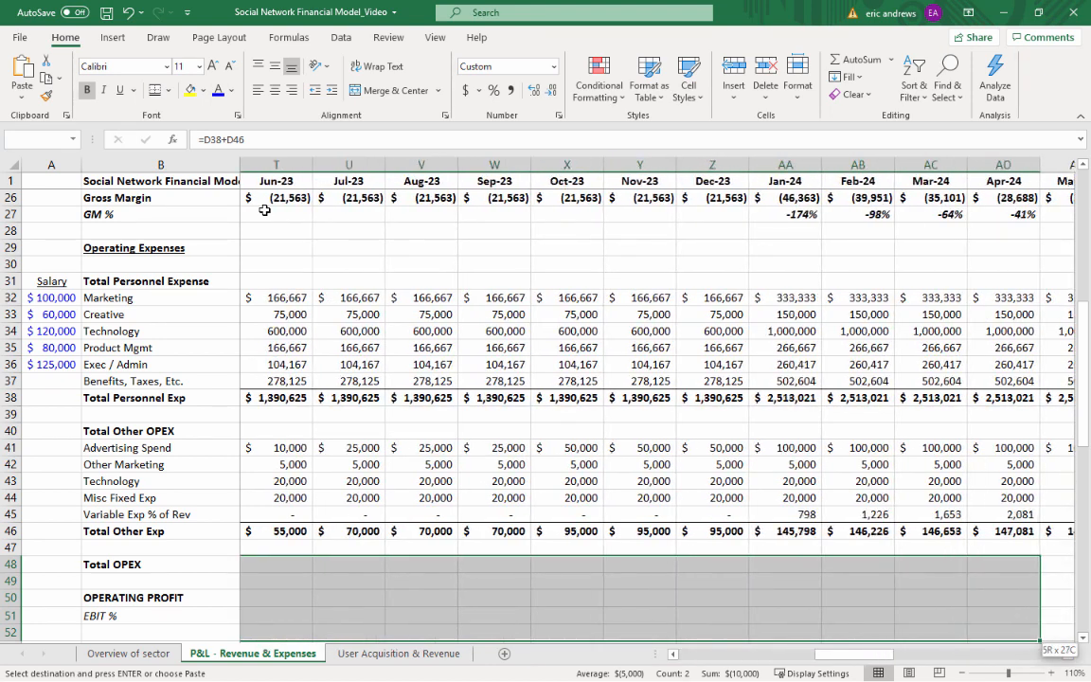
{"action": "key", "text": "shift+Right"}
{"action": "key", "text": "shift+Right"}
{"action": "key", "text": "shift+Right"}
{"action": "key", "text": "shift+Right"}
{"action": "key", "text": "shift+Right"}
{"action": "key", "text": "shift+Right"}
{"action": "key", "text": "shift+Right"}
{"action": "key", "text": "shift+Right"}
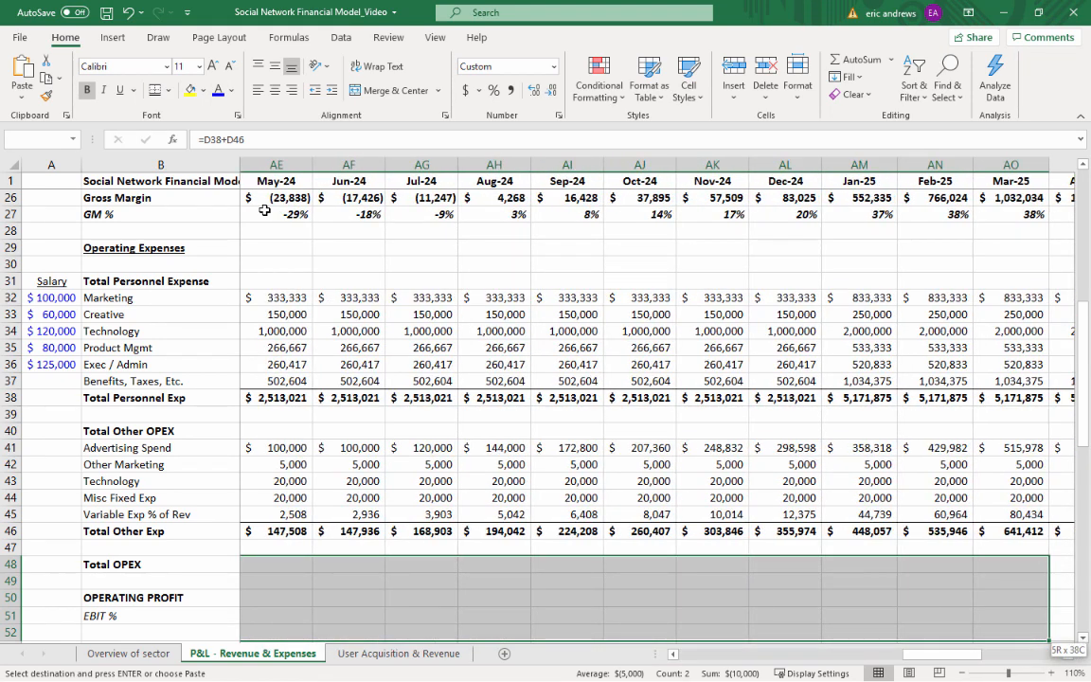
{"action": "key", "text": "shift+Right"}
{"action": "key", "text": "shift+Right"}
{"action": "key", "text": "shift+Right"}
{"action": "key", "text": "shift+Right"}
{"action": "key", "text": "shift+Right"}
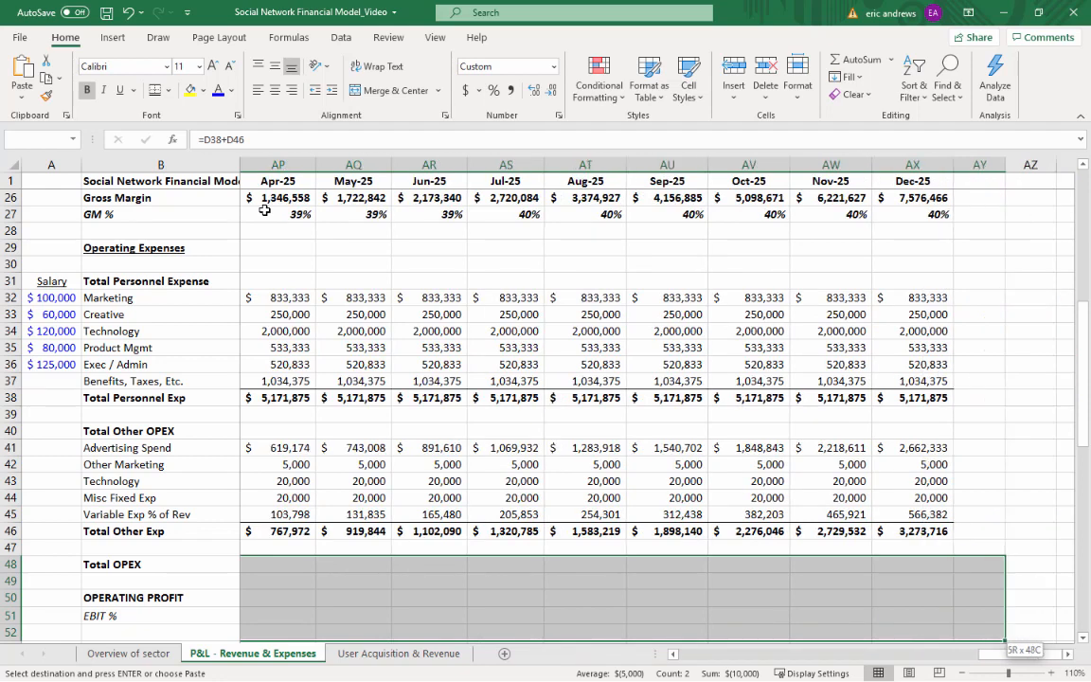
{"action": "key", "text": "ctrl+v"}
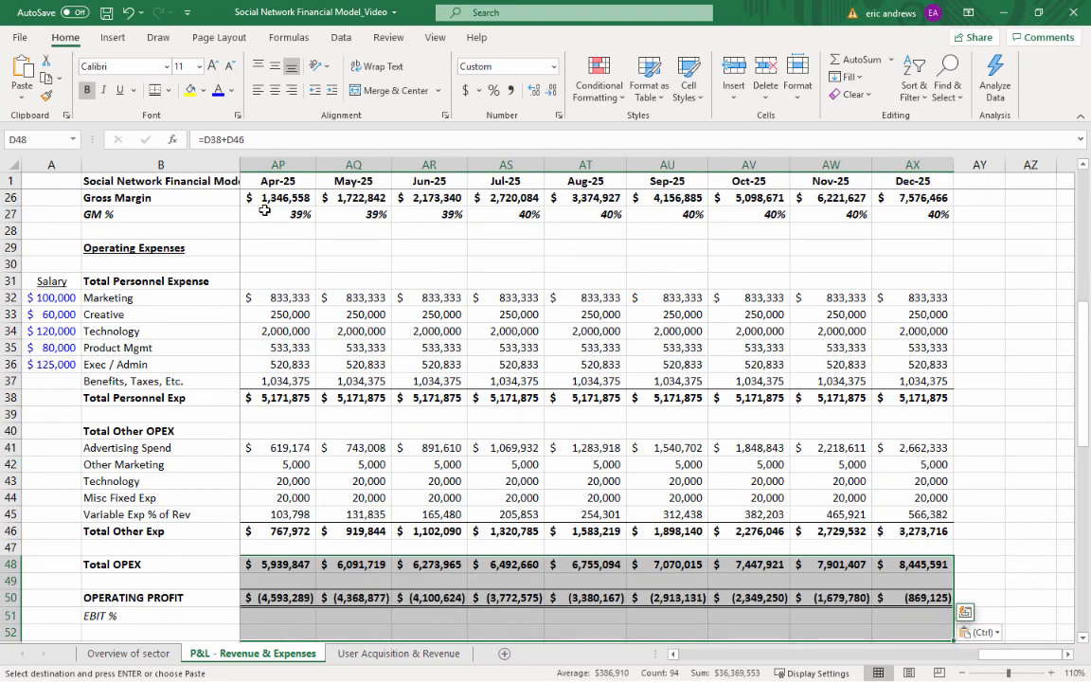
{"action": "scroll", "coordinate": [920, 442], "scroll_direction": "down", "scroll_amount": 1}
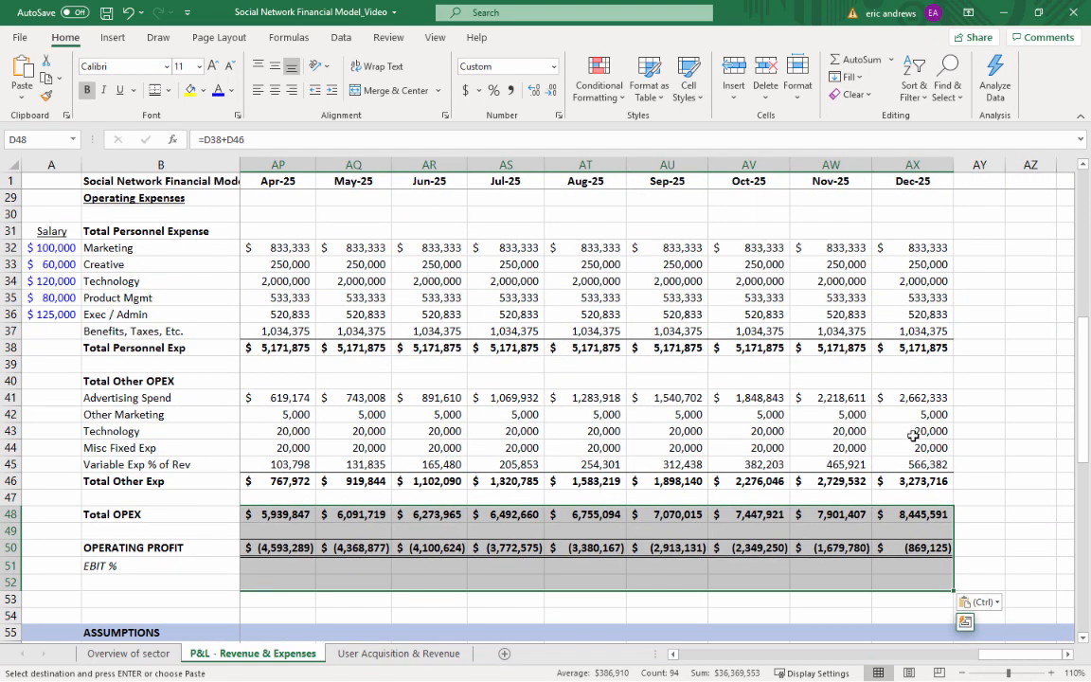
Copy the Jan-22 EBIT % formula from C51 across D51:AX51 through Dec-25 and format the copied cells as percentages
{"action": "left_click", "coordinate": [913, 548]}
{"action": "left_click", "coordinate": [908, 565]}
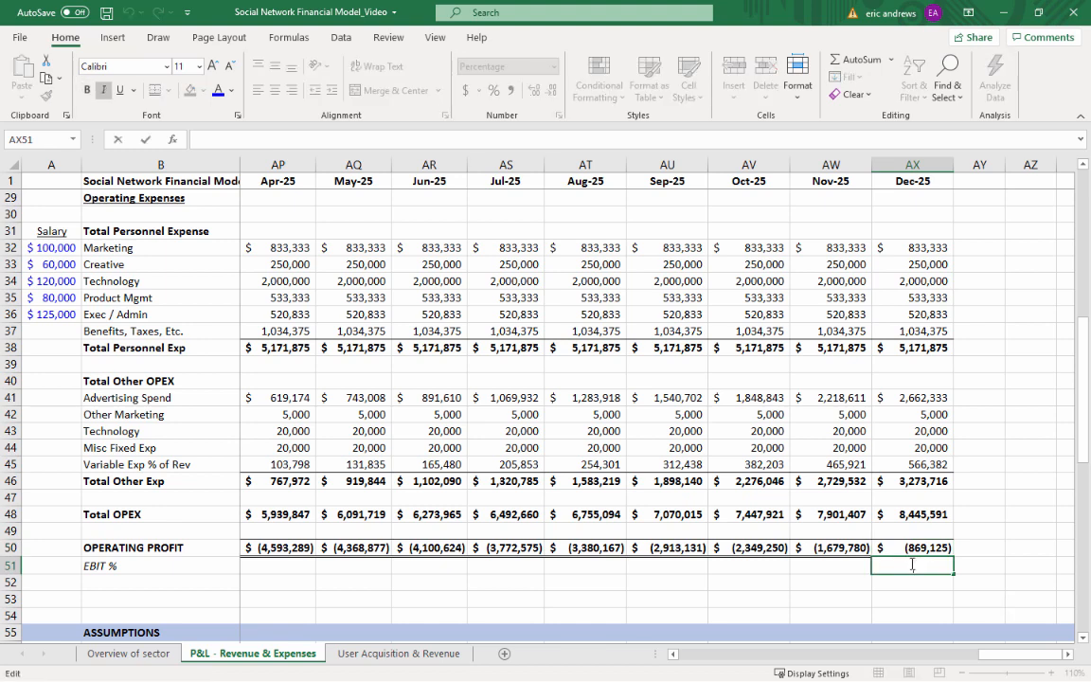
{"action": "key", "text": "Escape"}
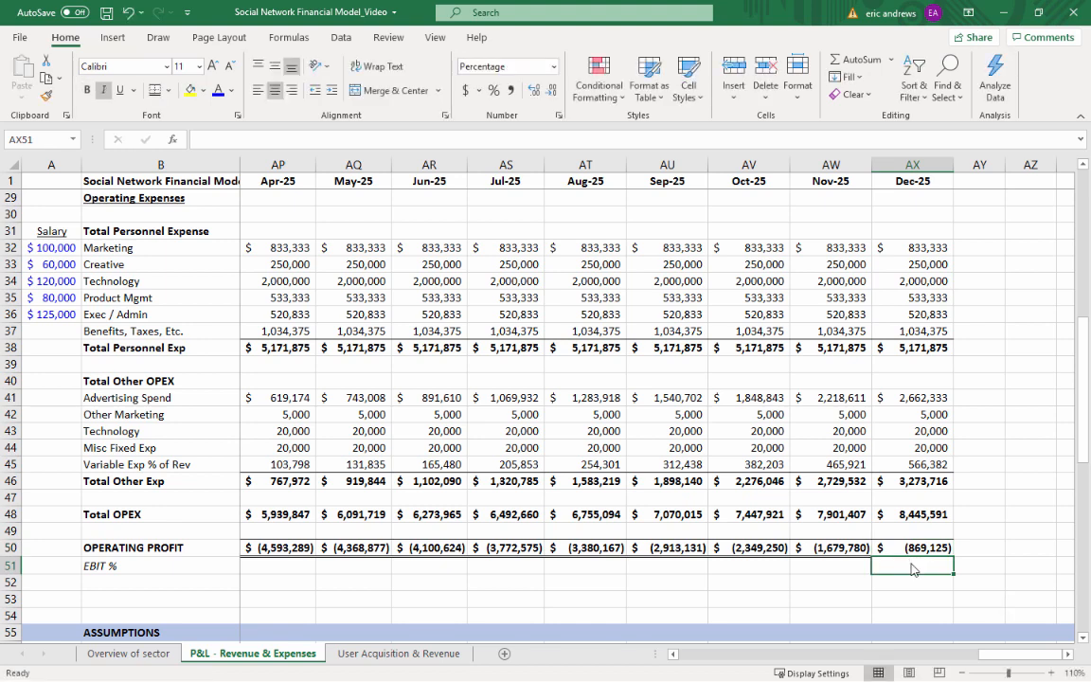
{"action": "key", "text": "Left"}
{"action": "key", "text": "ctrl+Left"}
{"action": "key", "text": "Left"}
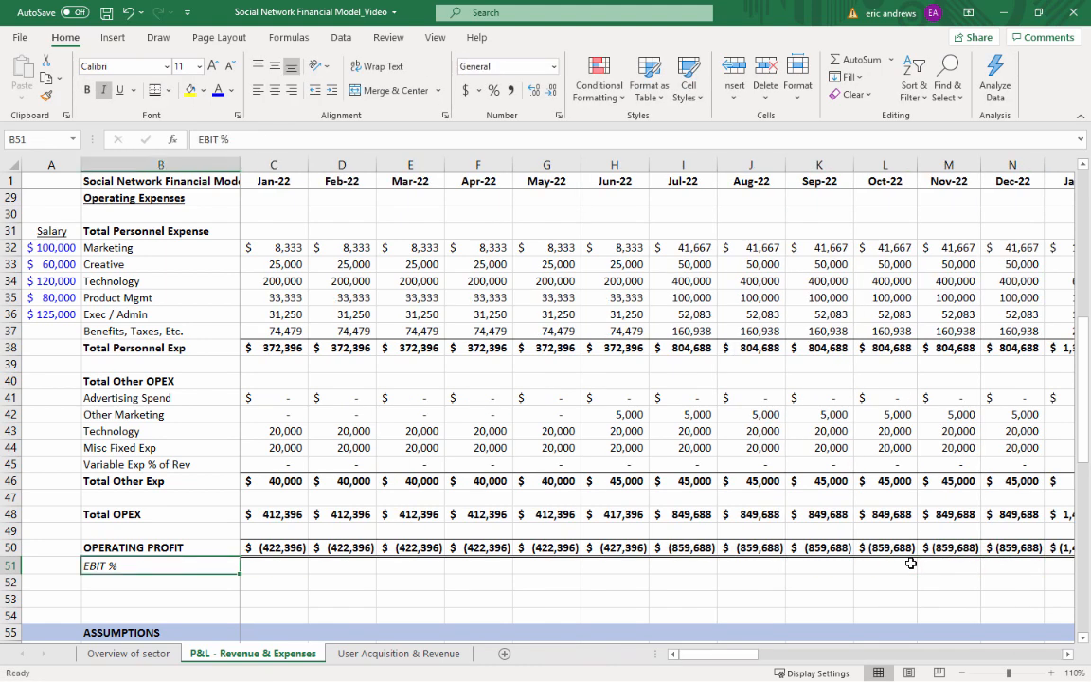
{"action": "key", "text": "Right"}
{"action": "key", "text": "ctrl+c"}
{"action": "key", "text": "Right"}
{"action": "key", "text": "shift+Right"}
{"action": "key", "text": "shift+Right"}
{"action": "key", "text": "shift+Right"}
{"action": "key", "text": "shift+Right"}
{"action": "key", "text": "shift+Right"}
{"action": "key", "text": "shift+Right"}
{"action": "key", "text": "shift+Right"}
{"action": "key", "text": "shift+Right"}
{"action": "key", "text": "shift+Right"}
{"action": "key", "text": "shift+Right"}
{"action": "key", "text": "shift+Right"}
{"action": "key", "text": "shift+Right"}
{"action": "key", "text": "shift+Right"}
{"action": "key", "text": "shift+Right"}
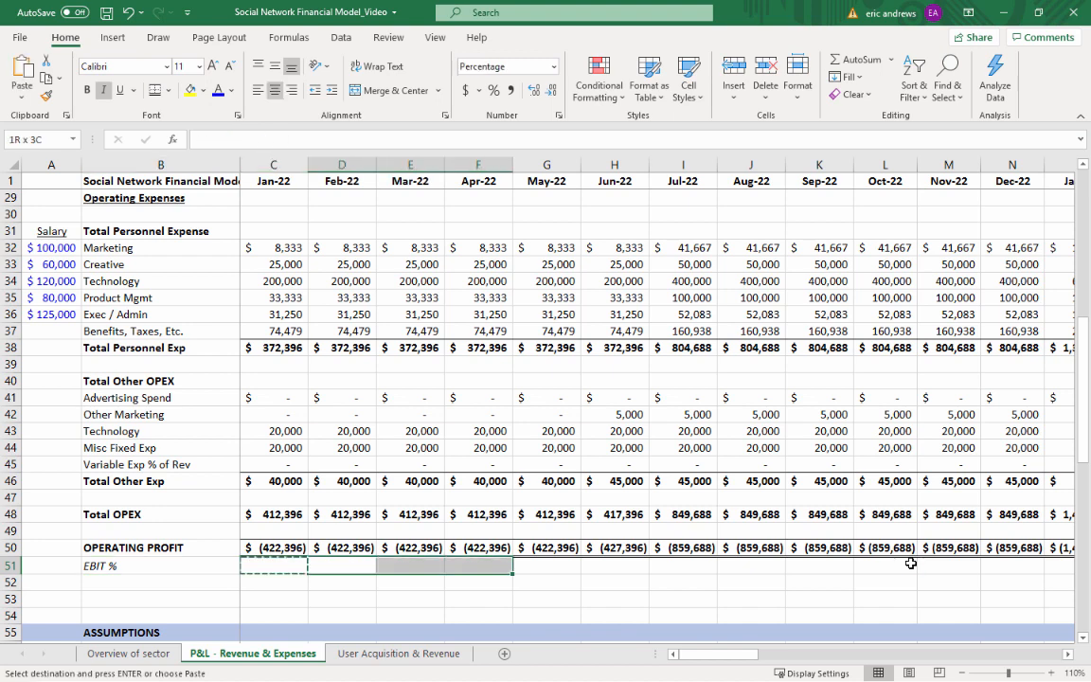
{"action": "key", "text": "shift+Right"}
{"action": "key", "text": "shift+Right"}
{"action": "key", "text": "shift+Right"}
{"action": "key", "text": "shift+Right"}
{"action": "key", "text": "shift+Right"}
{"action": "key", "text": "shift+Right"}
{"action": "key", "text": "shift+Right"}
{"action": "key", "text": "shift+Right"}
{"action": "key", "text": "shift+Right"}
{"action": "key", "text": "shift+Right"}
{"action": "key", "text": "shift+Right"}
{"action": "key", "text": "shift+Right"}
{"action": "key", "text": "shift+Right"}
{"action": "key", "text": "shift+Right"}
{"action": "key", "text": "shift+Right"}
{"action": "key", "text": "shift+Right"}
{"action": "key", "text": "shift+Right"}
{"action": "key", "text": "shift+Right"}
{"action": "key", "text": "shift+Right"}
{"action": "key", "text": "shift+Right"}
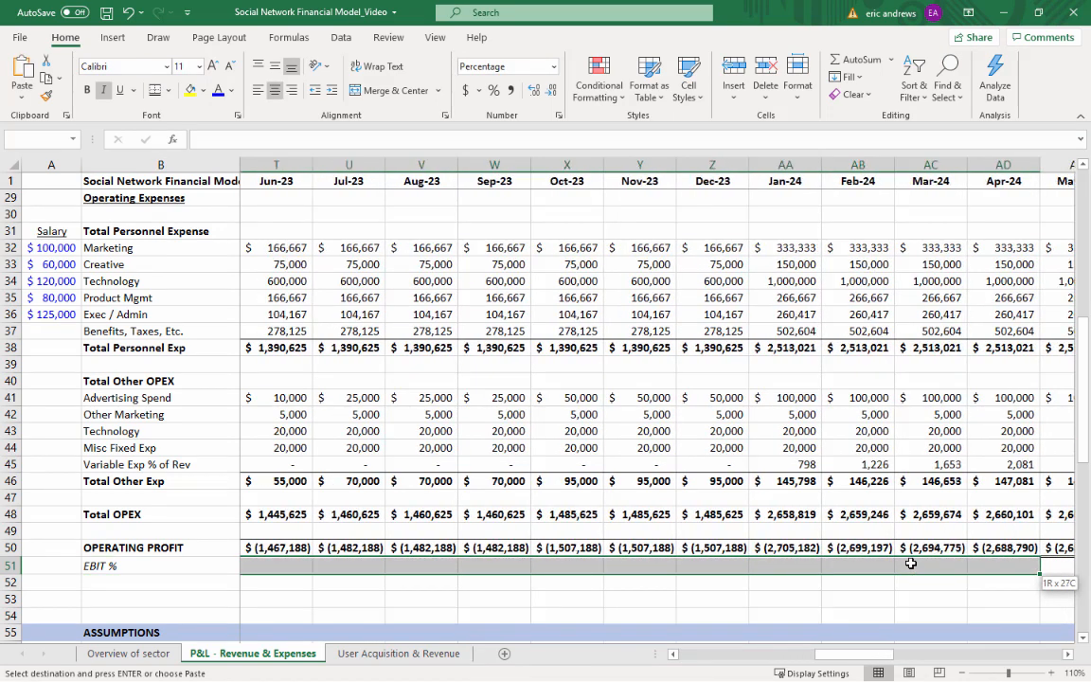
{"action": "key", "text": "shift+Right"}
{"action": "key", "text": "shift+Right"}
{"action": "key", "text": "shift+Right"}
{"action": "key", "text": "shift+Right"}
{"action": "key", "text": "shift+Right"}
{"action": "key", "text": "shift+Right"}
{"action": "key", "text": "shift+Right"}
{"action": "key", "text": "shift+Right"}
{"action": "key", "text": "shift+Right"}
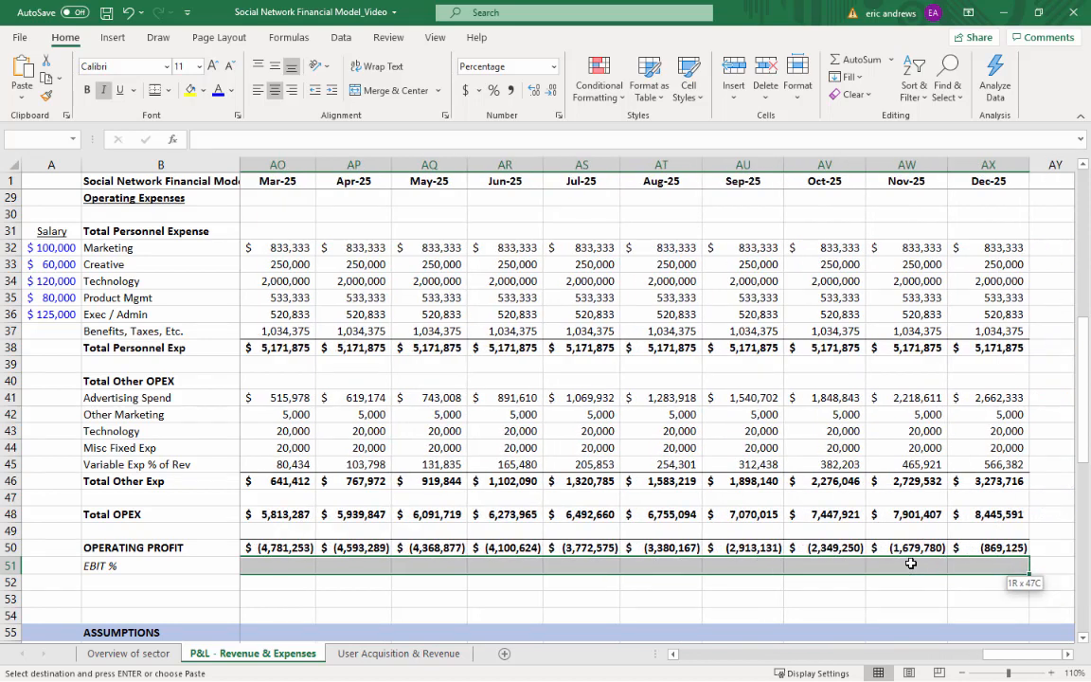
{"action": "key", "text": "ctrl+v"}
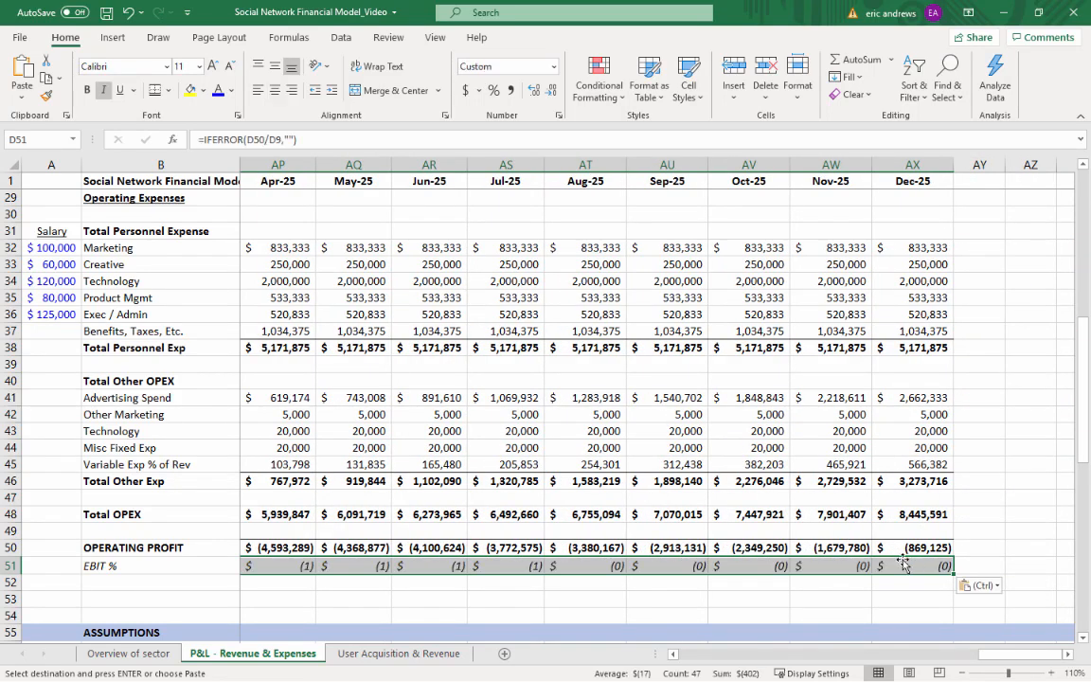
{"action": "left_click", "coordinate": [493, 90]}
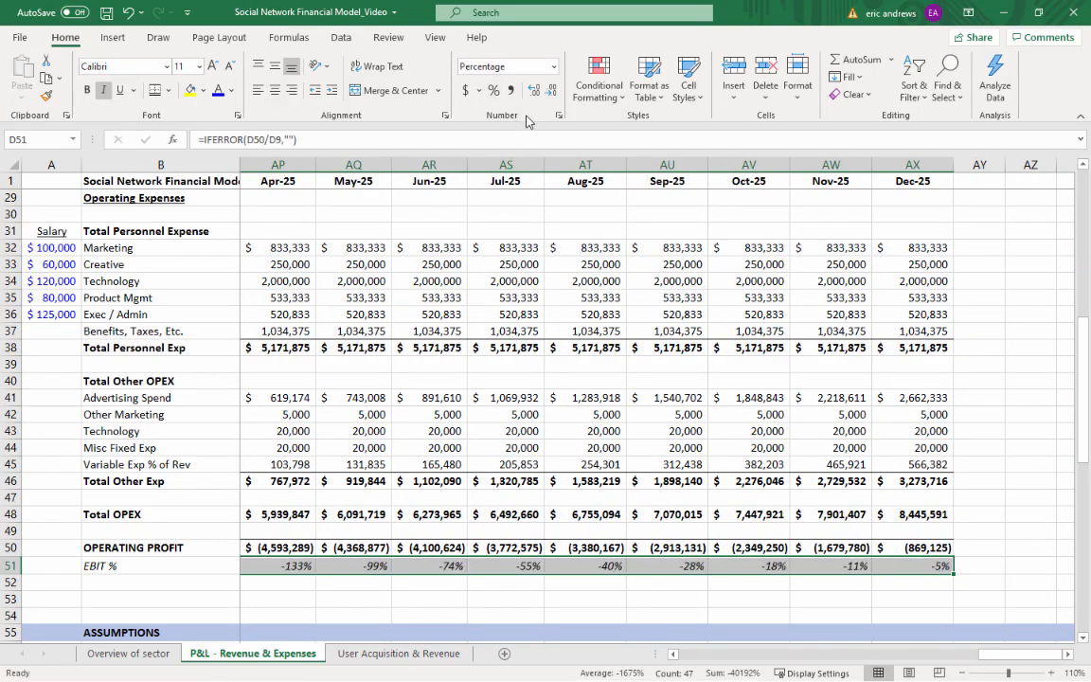
Check the EBIT % row from Feb-22 through Dec-25
{"action": "key", "text": "ctrl+Left"}
{"action": "key", "text": "Right"}
{"action": "key", "text": "Right"}
{"action": "key", "text": "Right"}
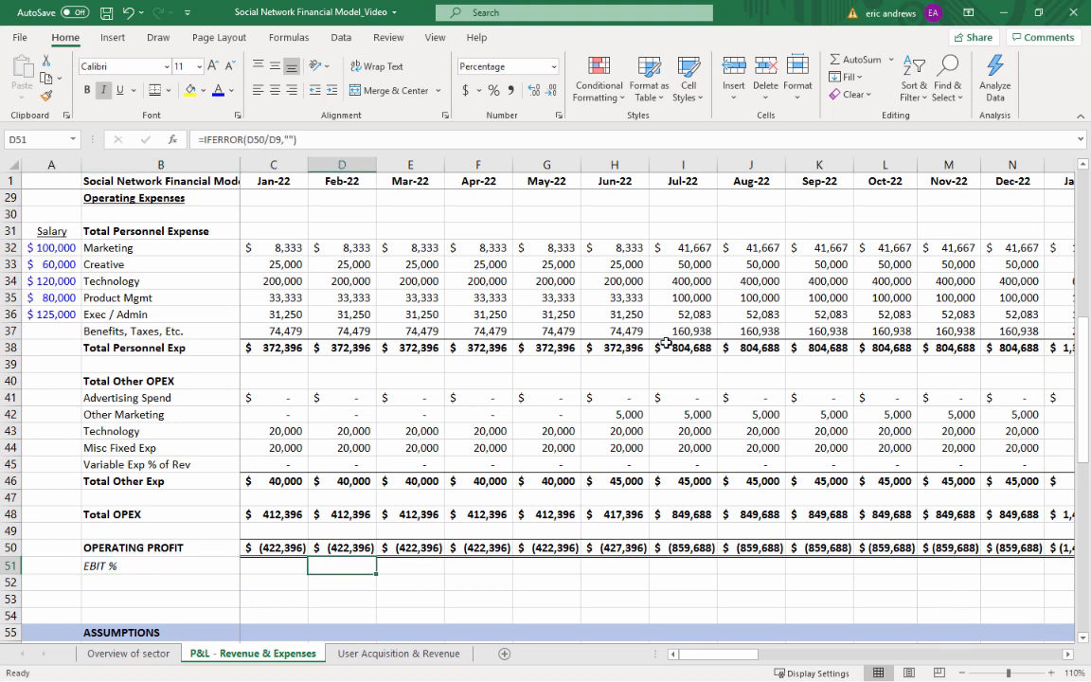
{"action": "key", "text": "ctrl+Right"}
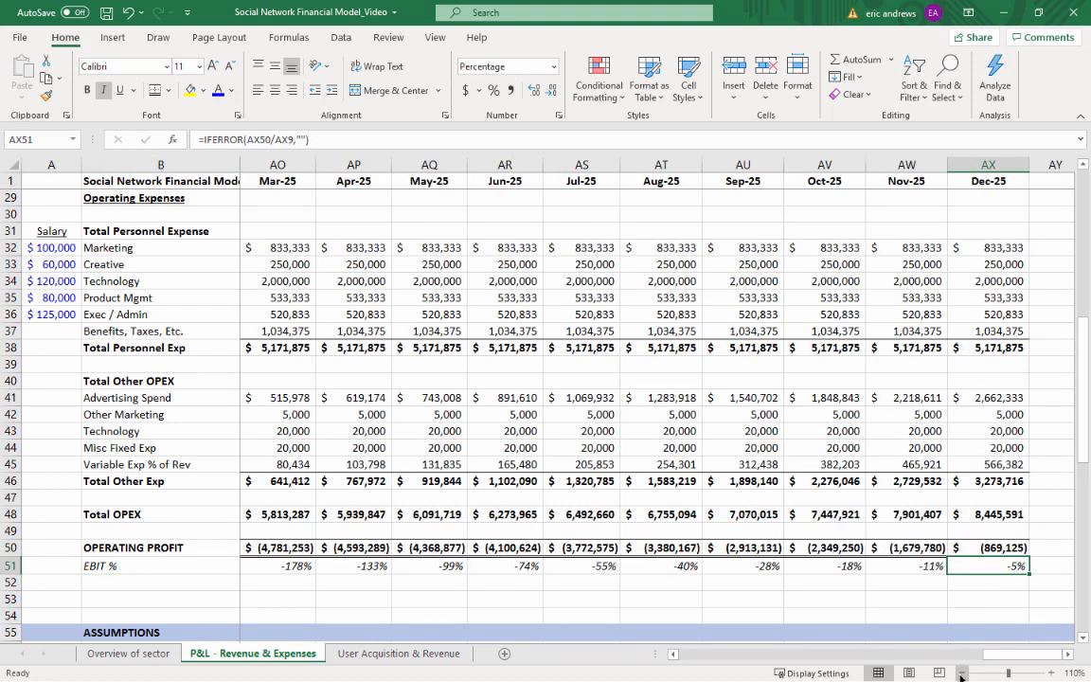
{"action": "scroll", "coordinate": [867, 606], "scroll_direction": "down", "scroll_amount": 1, "text": "ctrl"}
{"action": "scroll", "coordinate": [854, 524], "scroll_direction": "up", "scroll_amount": 1}
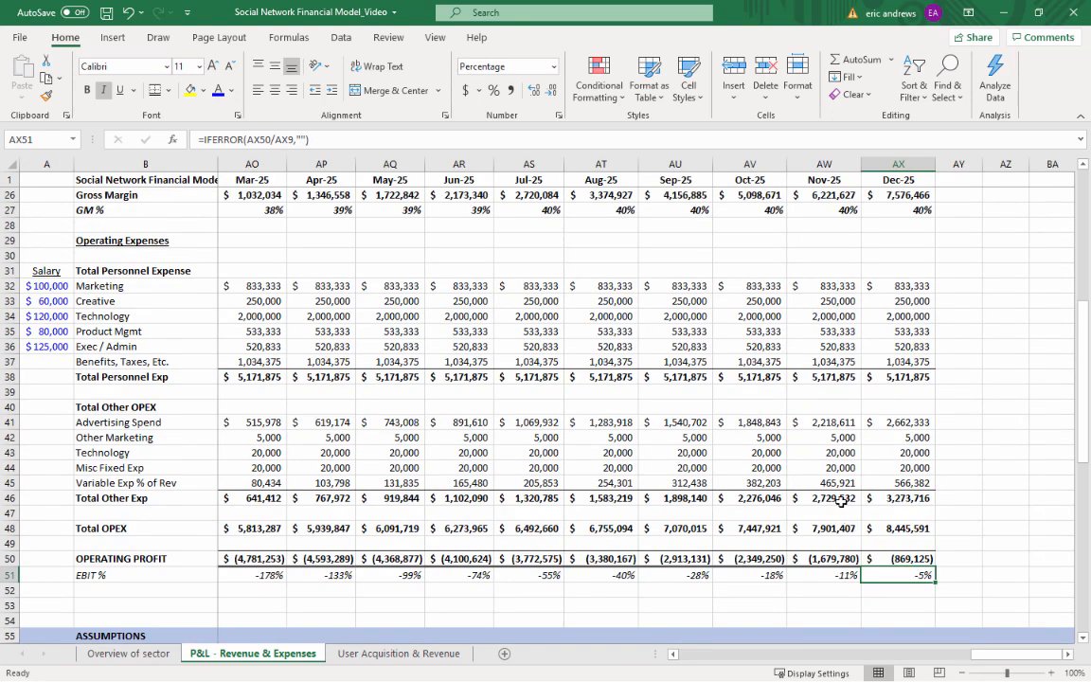
Examine the Annual Run Rate (ARR) in row 11 across the 2025 months
{"action": "scroll", "coordinate": [843, 502], "scroll_direction": "up", "scroll_amount": 6}
{"action": "scroll", "coordinate": [832, 481], "scroll_direction": "up", "scroll_amount": 2}
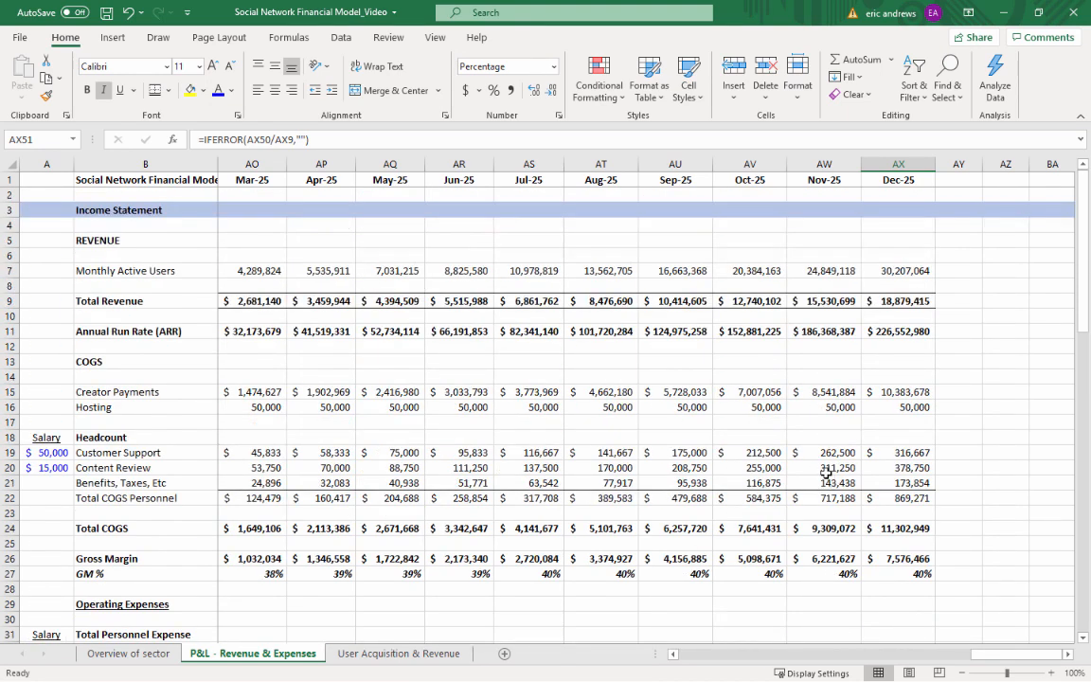
{"action": "left_click", "coordinate": [876, 332]}
{"action": "key", "text": "Left"}
{"action": "key", "text": "Left"}
{"action": "key", "text": "Left"}
{"action": "key", "text": "Left"}
{"action": "key", "text": "Left"}
{"action": "key", "text": "Left"}
{"action": "key", "text": "Left"}
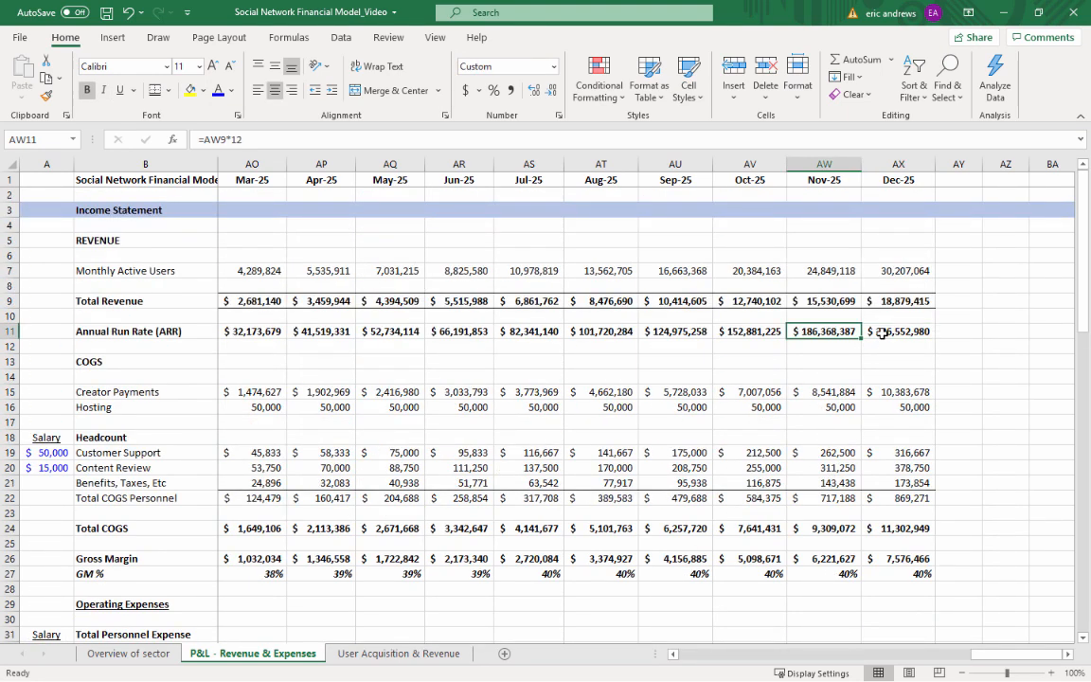
{"action": "key", "text": "Left"}
{"action": "key", "text": "Left"}
{"action": "key", "text": "Left"}
{"action": "key", "text": "Left"}
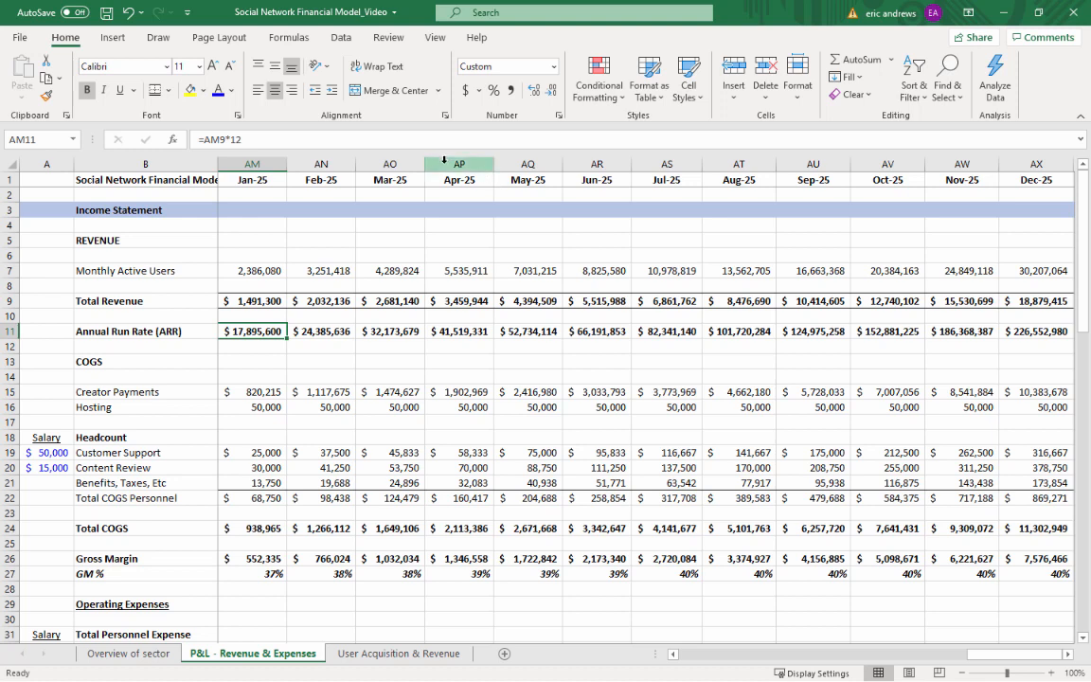
{"action": "key", "text": "Right"}
{"action": "key", "text": "Right"}
{"action": "key", "text": "Right"}
{"action": "key", "text": "Right"}
{"action": "key", "text": "Right"}
{"action": "key", "text": "Right"}
{"action": "key", "text": "Right"}
{"action": "key", "text": "Right"}
{"action": "key", "text": "Right"}
{"action": "key", "text": "Right"}
{"action": "key", "text": "Right"}
{"action": "key", "text": "Right"}
{"action": "key", "text": "Right"}
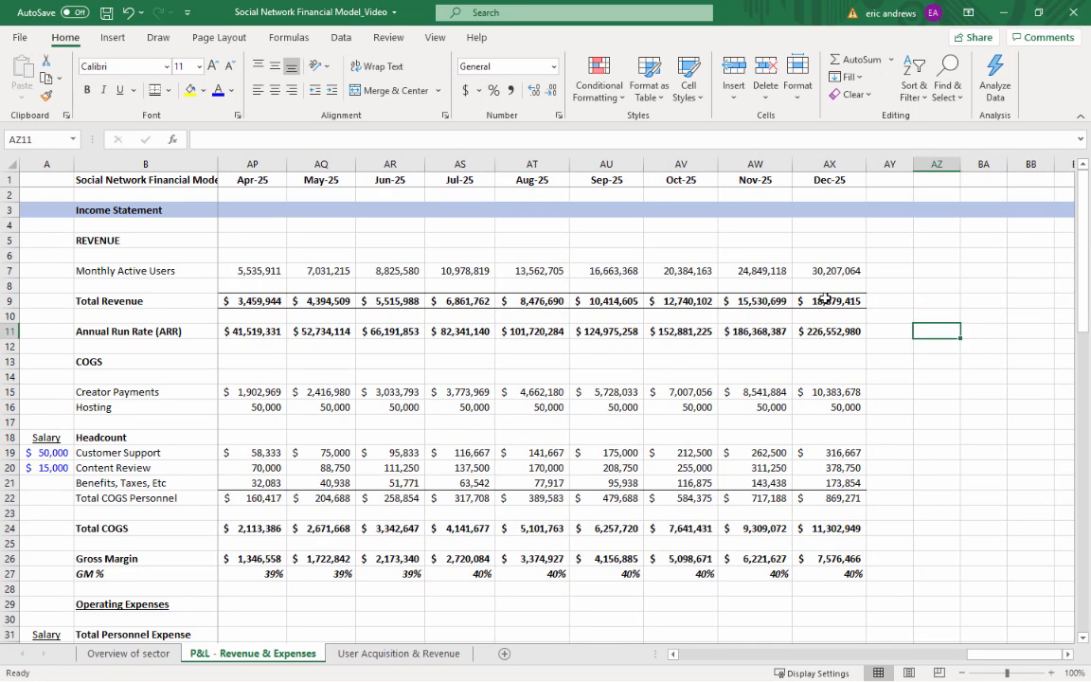
Review Total Revenue in row 9 from late 2024 through Dec-25
{"action": "left_click", "coordinate": [826, 299]}
{"action": "key", "text": "Left"}
{"action": "key", "text": "Left"}
{"action": "key", "text": "Left"}
{"action": "key", "text": "Left"}
{"action": "key", "text": "Left"}
{"action": "key", "text": "Left"}
{"action": "key", "text": "Left"}
{"action": "key", "text": "Left"}
{"action": "key", "text": "Left"}
{"action": "key", "text": "Left"}
{"action": "key", "text": "Left"}
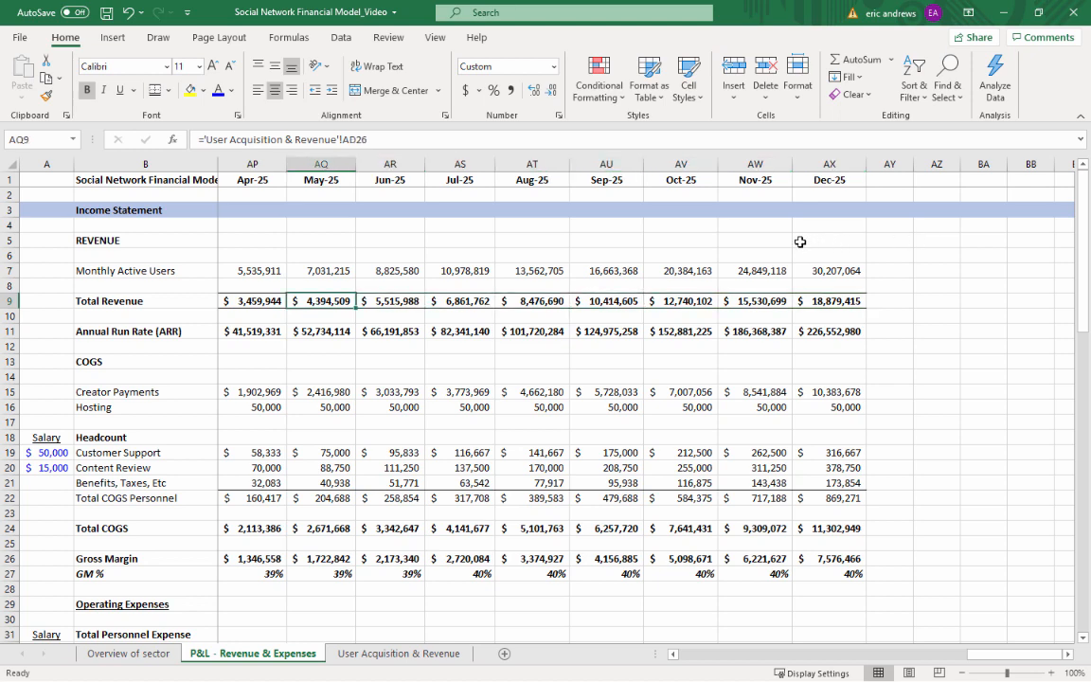
{"action": "key", "text": "Left"}
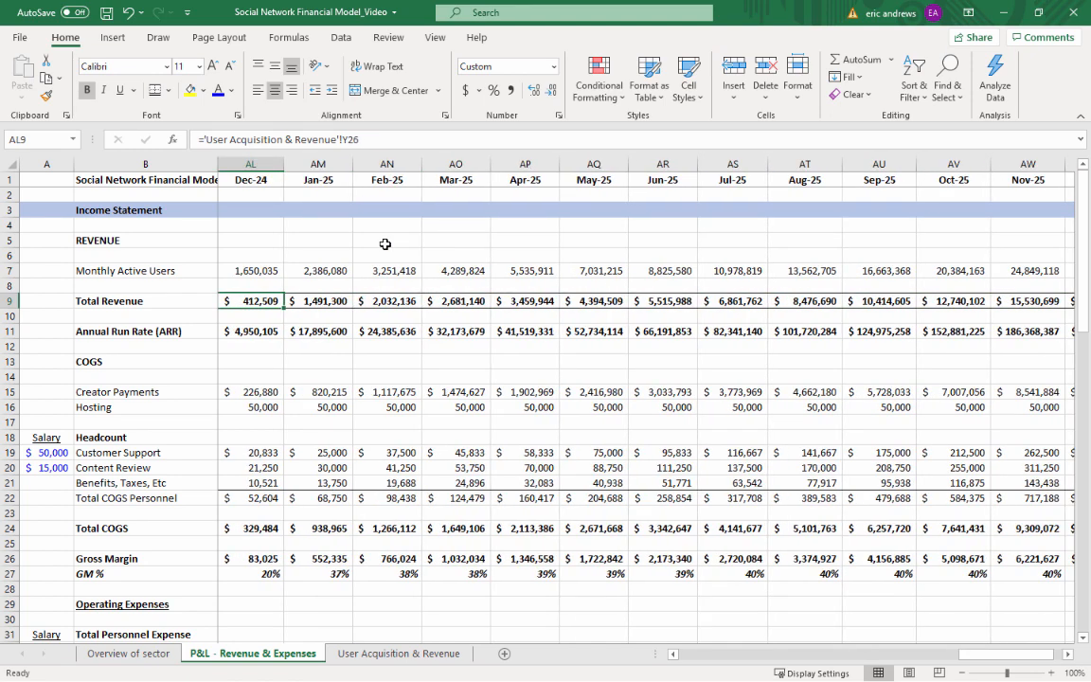
{"action": "left_click", "coordinate": [245, 166]}
{"action": "left_click", "coordinate": [246, 299]}
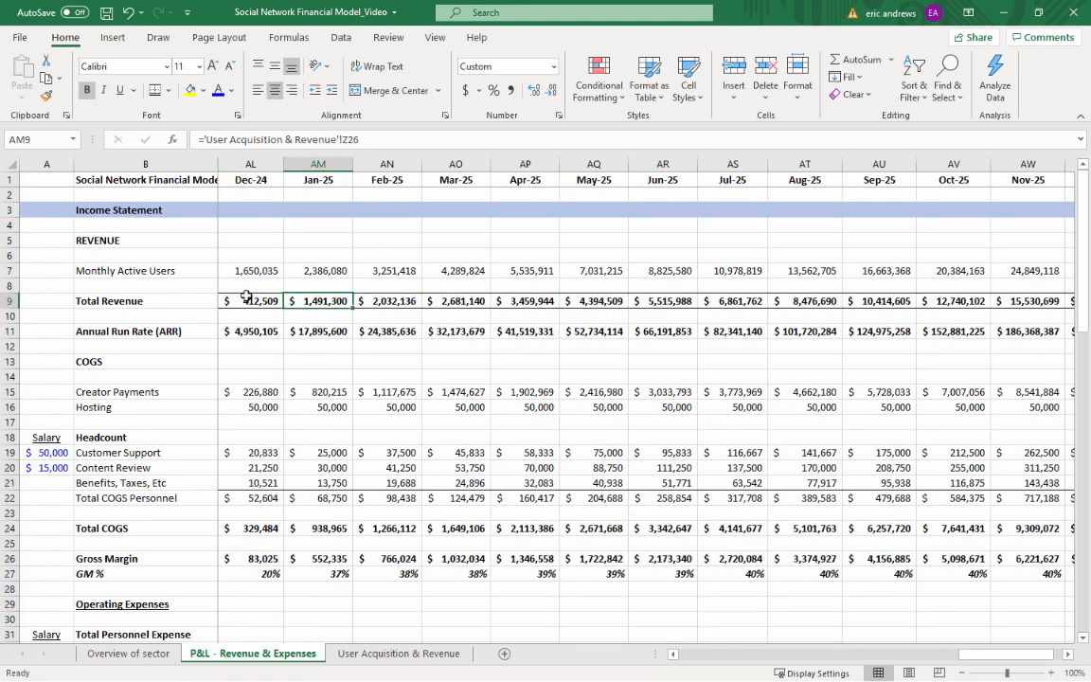
{"action": "key", "text": "Right"}
{"action": "key", "text": "Right"}
{"action": "key", "text": "Right"}
{"action": "key", "text": "Right"}
{"action": "key", "text": "Right"}
{"action": "key", "text": "Right"}
{"action": "key", "text": "Right"}
{"action": "key", "text": "Right"}
{"action": "key", "text": "Right"}
{"action": "key", "text": "Right"}
{"action": "key", "text": "Right"}
{"action": "key", "text": "Right"}
{"action": "key", "text": "Right"}
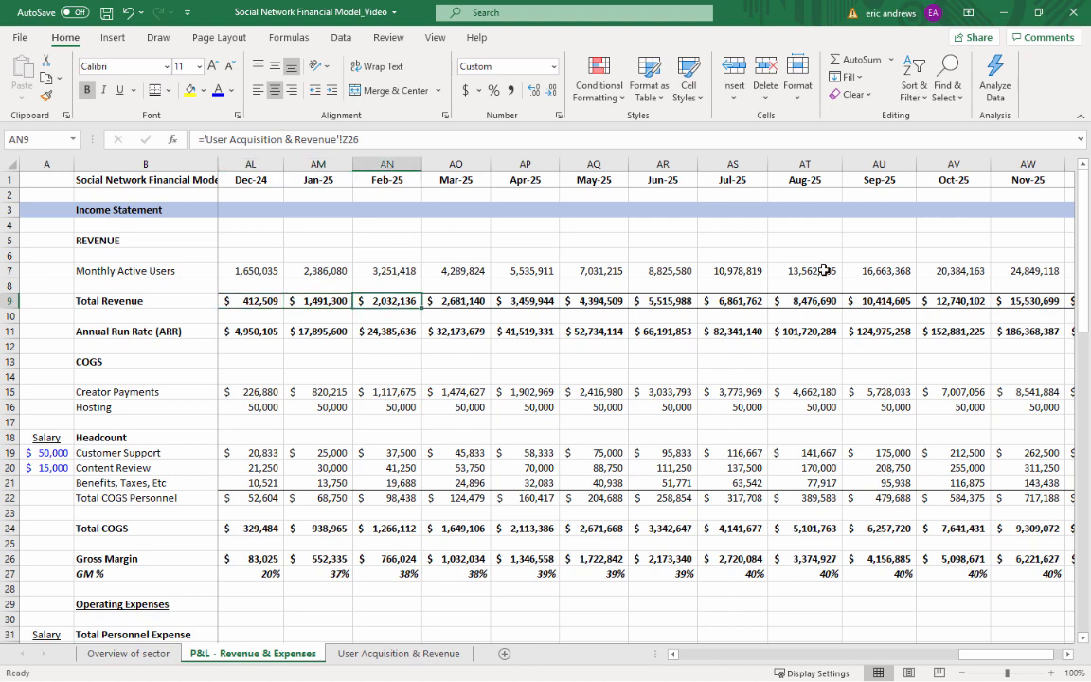
{"action": "key", "text": "Left"}
{"action": "key", "text": "Left"}
{"action": "key", "text": "Left"}
{"action": "key", "text": "Left"}
{"action": "key", "text": "Left"}
{"action": "key", "text": "Left"}
{"action": "key", "text": "Left"}
{"action": "key", "text": "Left"}
{"action": "key", "text": "Left"}
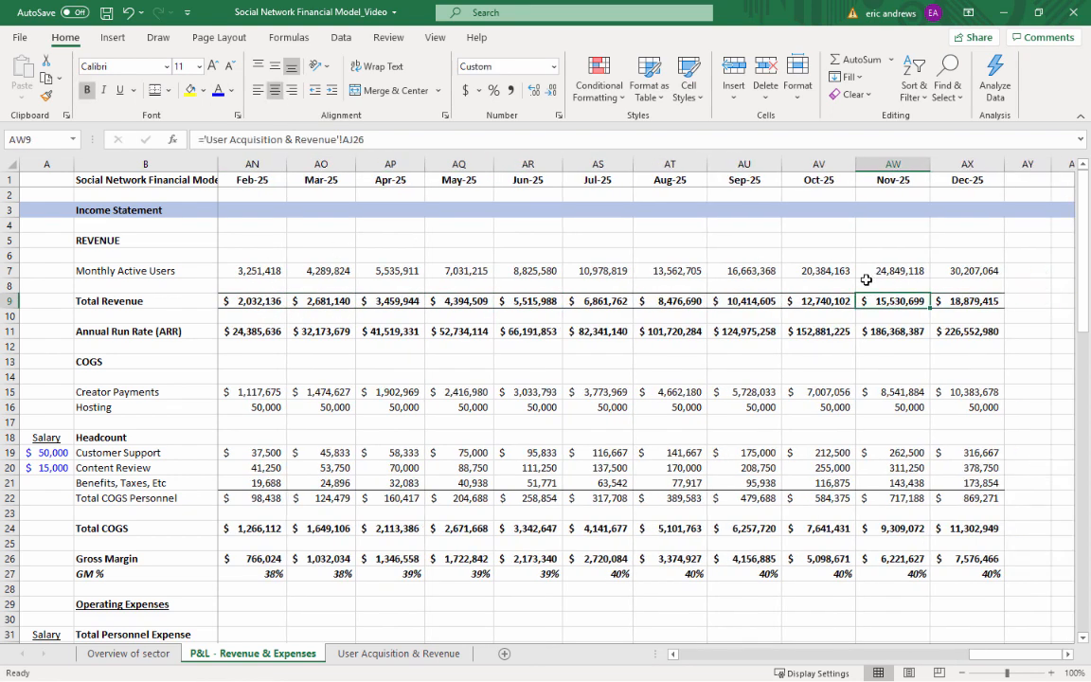
{"action": "key", "text": "Left"}
{"action": "key", "text": "Left"}
{"action": "key", "text": "Left"}
{"action": "key", "text": "Left"}
{"action": "key", "text": "Left"}
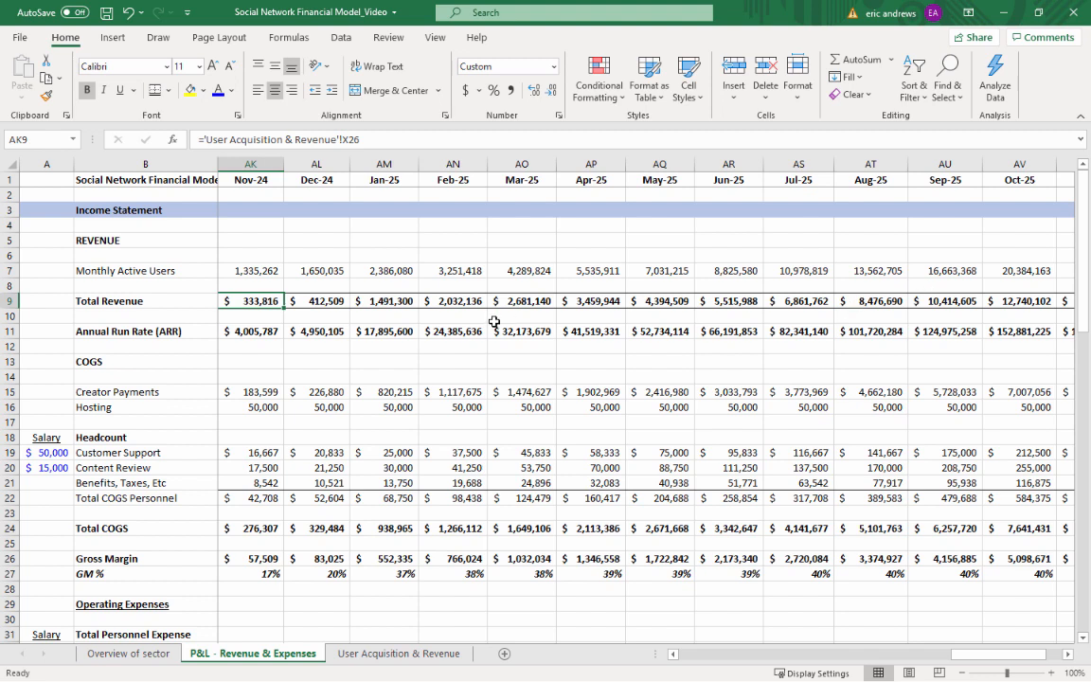
Examine the GM % trend in row 27 from mid-2024 through Dec-25
{"action": "scroll", "coordinate": [494, 322], "scroll_direction": "down", "scroll_amount": 2}
{"action": "left_click", "coordinate": [327, 481]}
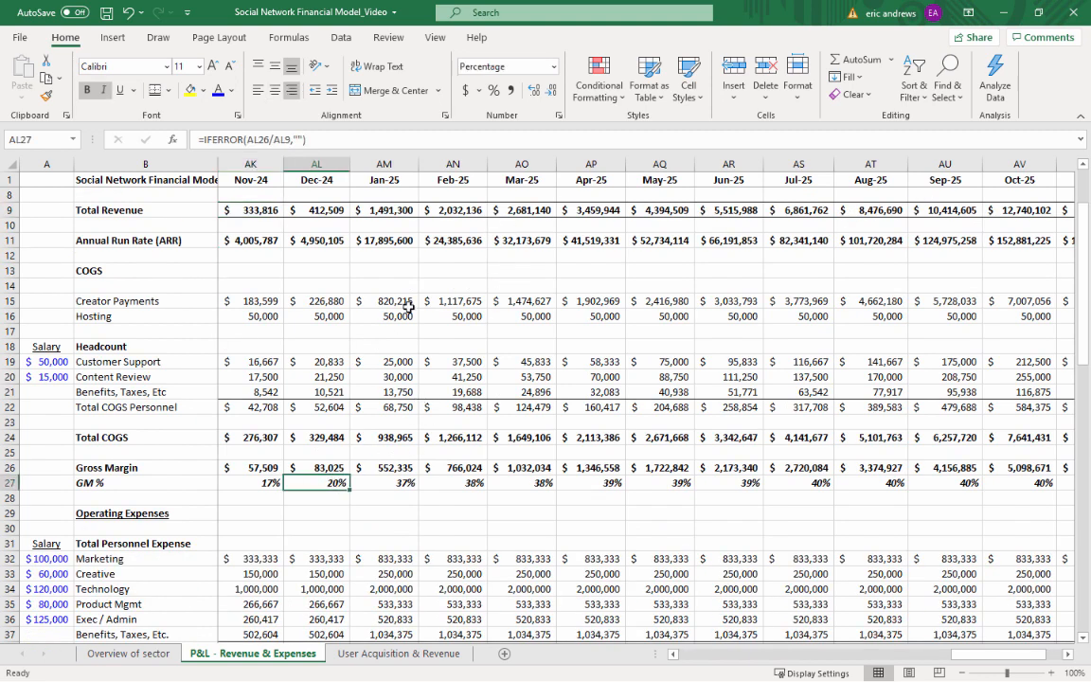
{"action": "key", "text": "Left"}
{"action": "key", "text": "Left"}
{"action": "key", "text": "Left"}
{"action": "key", "text": "Left"}
{"action": "key", "text": "Left"}
{"action": "key", "text": "Left"}
{"action": "key", "text": "Left"}
{"action": "key", "text": "Left"}
{"action": "key", "text": "Right"}
{"action": "key", "text": "Right"}
{"action": "key", "text": "Right"}
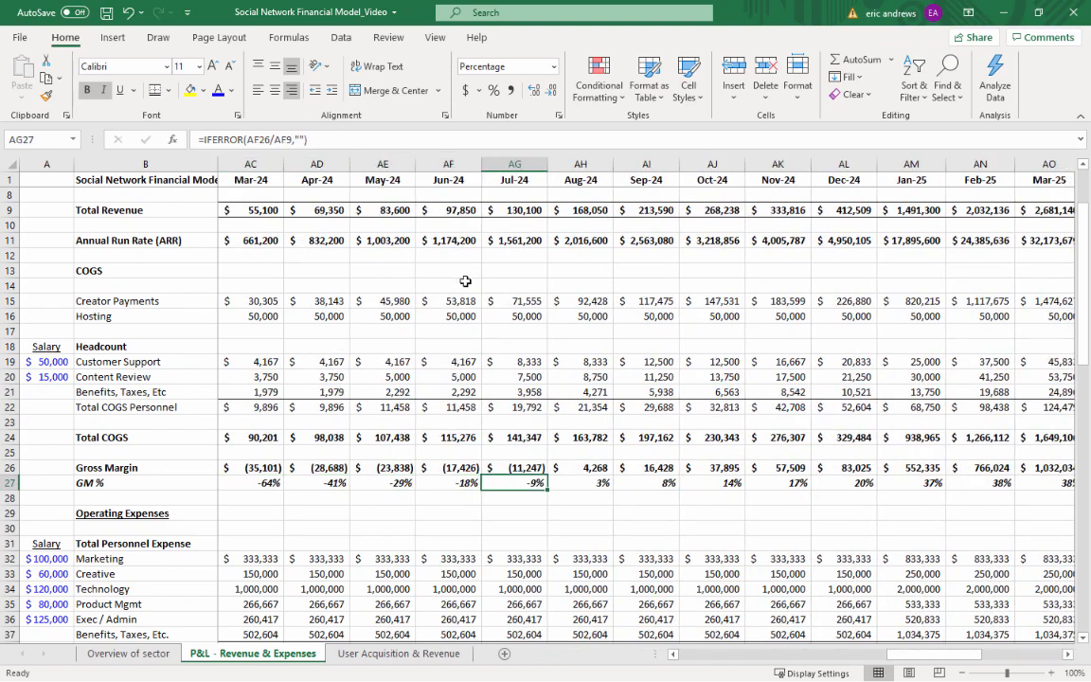
{"action": "key", "text": "Right"}
{"action": "key", "text": "Right"}
{"action": "key", "text": "Right"}
{"action": "key", "text": "Right"}
{"action": "key", "text": "Right"}
{"action": "key", "text": "Right"}
{"action": "key", "text": "Right"}
{"action": "key", "text": "Right"}
{"action": "key", "text": "Right"}
{"action": "key", "text": "Right"}
{"action": "key", "text": "Right"}
{"action": "key", "text": "Right"}
{"action": "key", "text": "Right"}
{"action": "key", "text": "Right"}
{"action": "key", "text": "Right"}
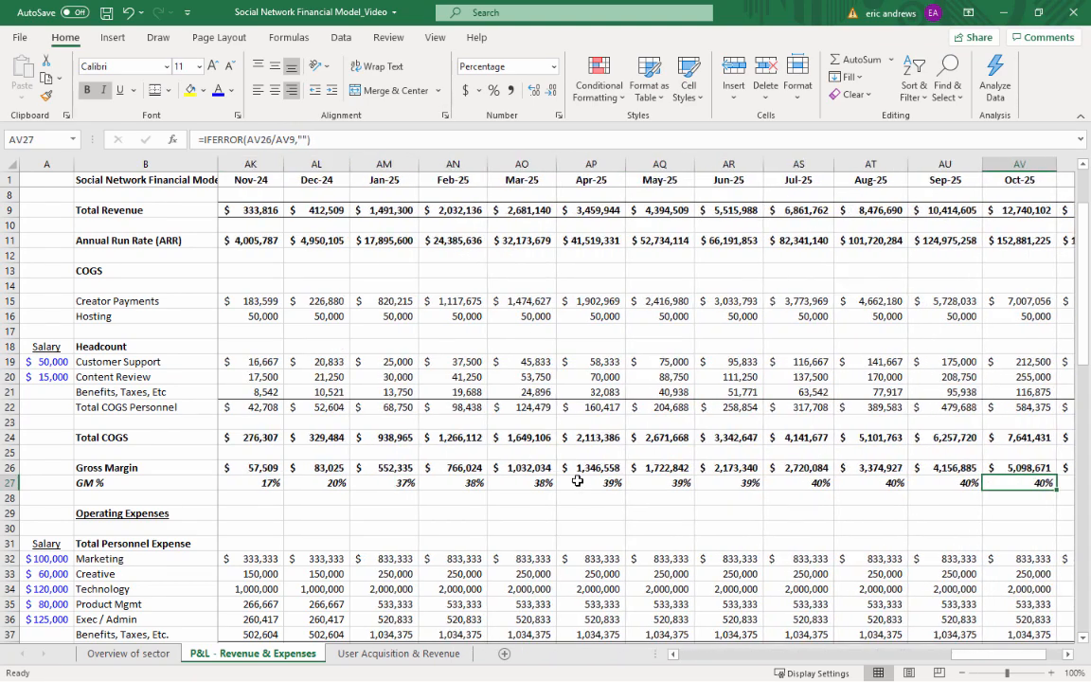
{"action": "key", "text": "Right"}
{"action": "key", "text": "Right"}
{"action": "scroll", "coordinate": [758, 474], "scroll_direction": "right", "scroll_amount": 2}
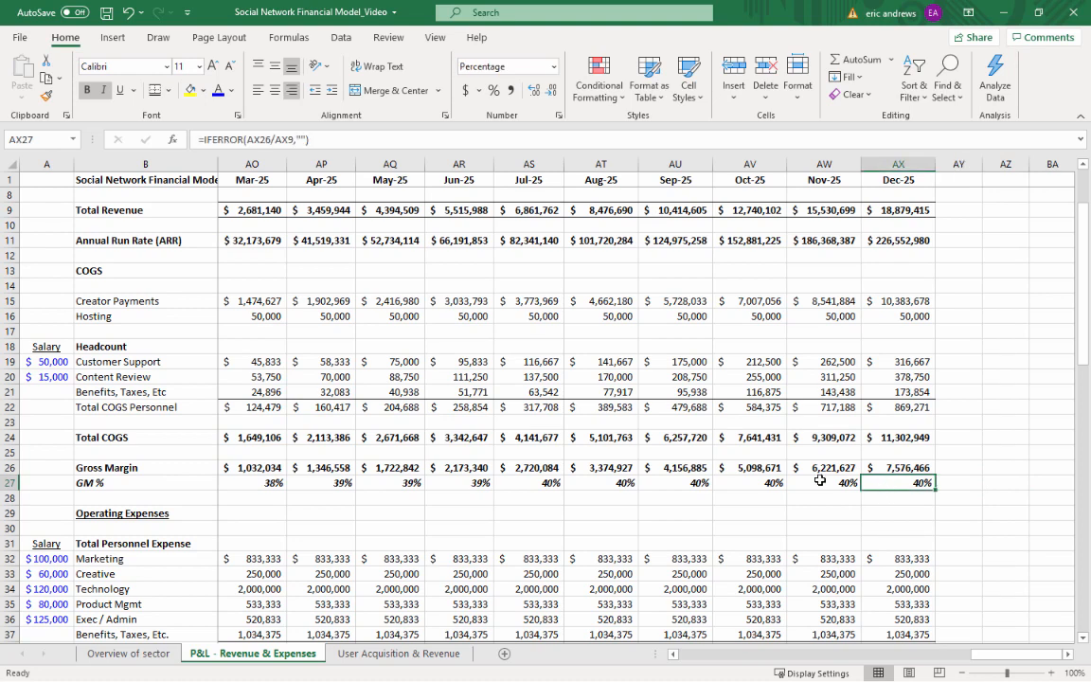
{"action": "left_click", "coordinate": [820, 481]}
Look over the operating expenses, OPERATING PROFIT and EBIT % rows for the months up to Dec-25
{"action": "scroll", "coordinate": [921, 283], "scroll_direction": "down", "scroll_amount": 1}
{"action": "scroll", "coordinate": [928, 343], "scroll_direction": "down", "scroll_amount": 5}
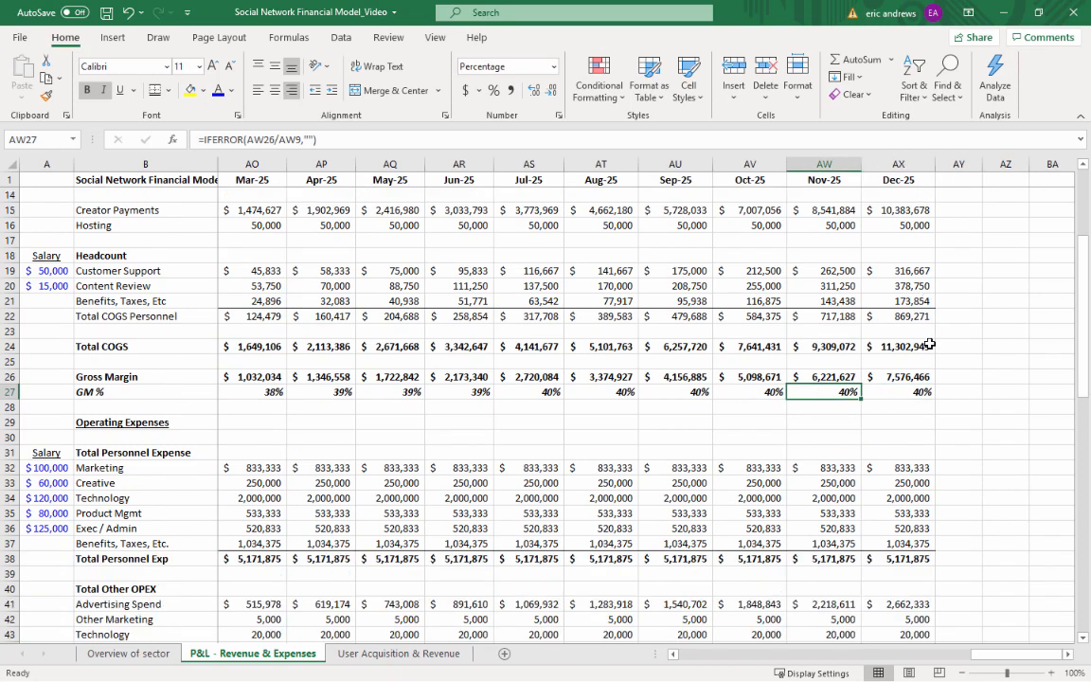
{"action": "scroll", "coordinate": [914, 436], "scroll_direction": "down", "scroll_amount": 1}
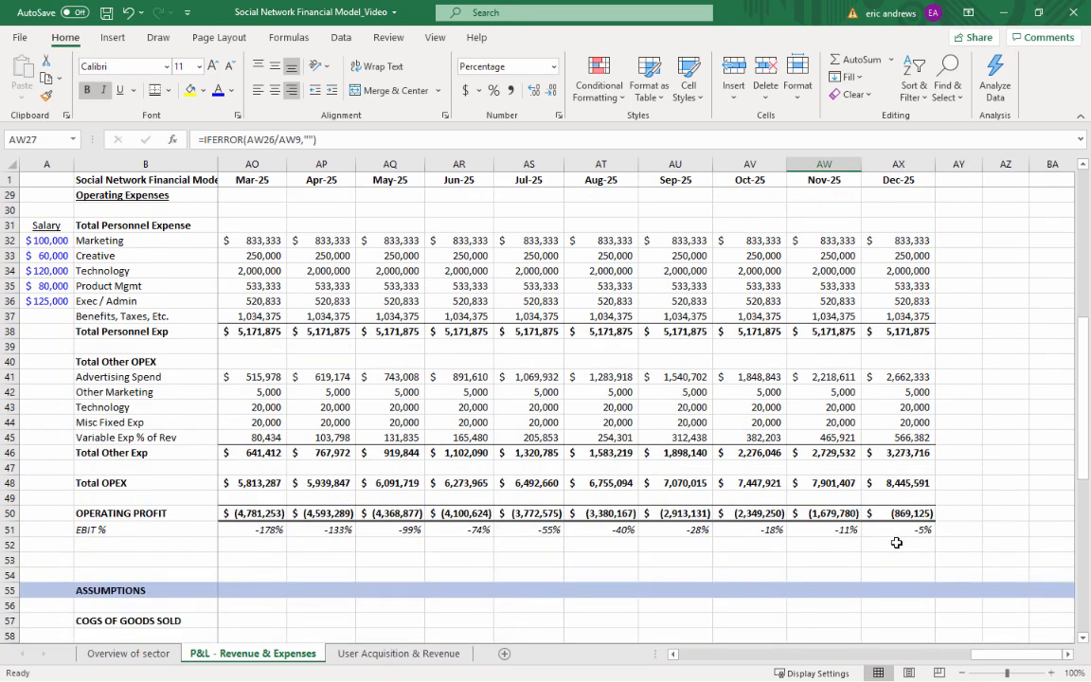
Examine the OPERATING PROFIT trend in row 50 from mid-2024 through Dec-25
{"action": "left_click", "coordinate": [906, 512]}
{"action": "key", "text": "Left"}
{"action": "key", "text": "Left"}
{"action": "key", "text": "Left"}
{"action": "key", "text": "Left"}
{"action": "key", "text": "Left"}
{"action": "key", "text": "Left"}
{"action": "key", "text": "Left"}
{"action": "key", "text": "Left"}
{"action": "key", "text": "Left"}
{"action": "key", "text": "Left"}
{"action": "key", "text": "Left"}
{"action": "key", "text": "Left"}
{"action": "key", "text": "Left"}
{"action": "key", "text": "Left"}
{"action": "key", "text": "Left"}
{"action": "key", "text": "Left"}
{"action": "key", "text": "Left"}
{"action": "key", "text": "Left"}
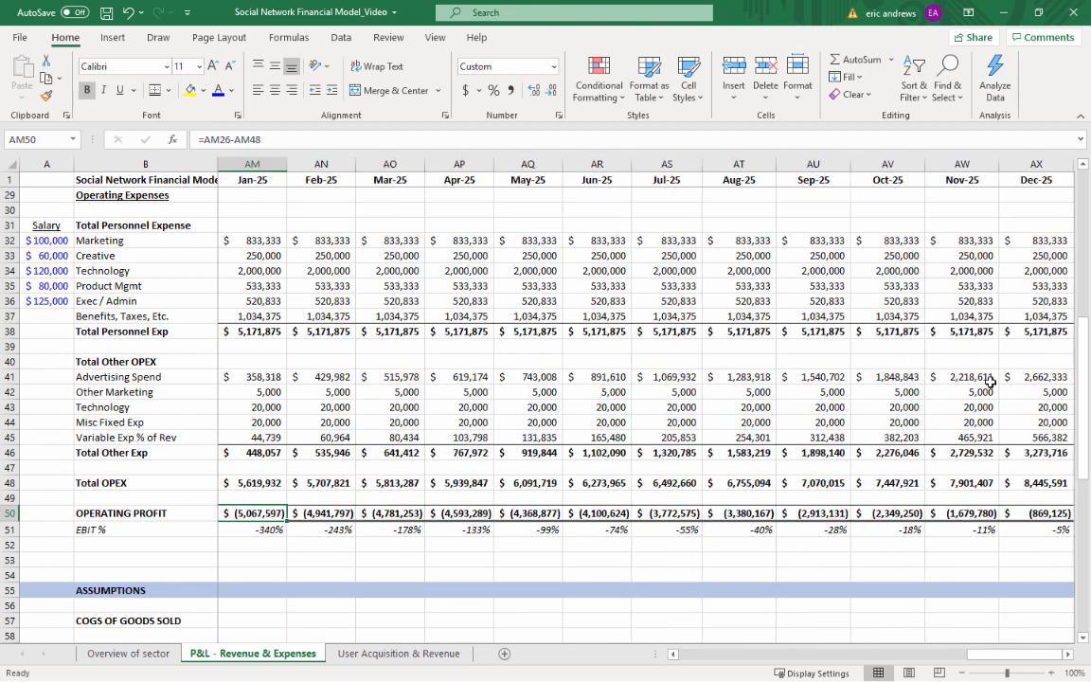
{"action": "key", "text": "Right"}
{"action": "key", "text": "Right"}
{"action": "key", "text": "Right"}
{"action": "key", "text": "Right"}
{"action": "key", "text": "Right"}
{"action": "key", "text": "Right"}
{"action": "key", "text": "Right"}
{"action": "key", "text": "Right"}
{"action": "key", "text": "Right"}
{"action": "key", "text": "Right"}
{"action": "key", "text": "Right"}
{"action": "key", "text": "Right"}
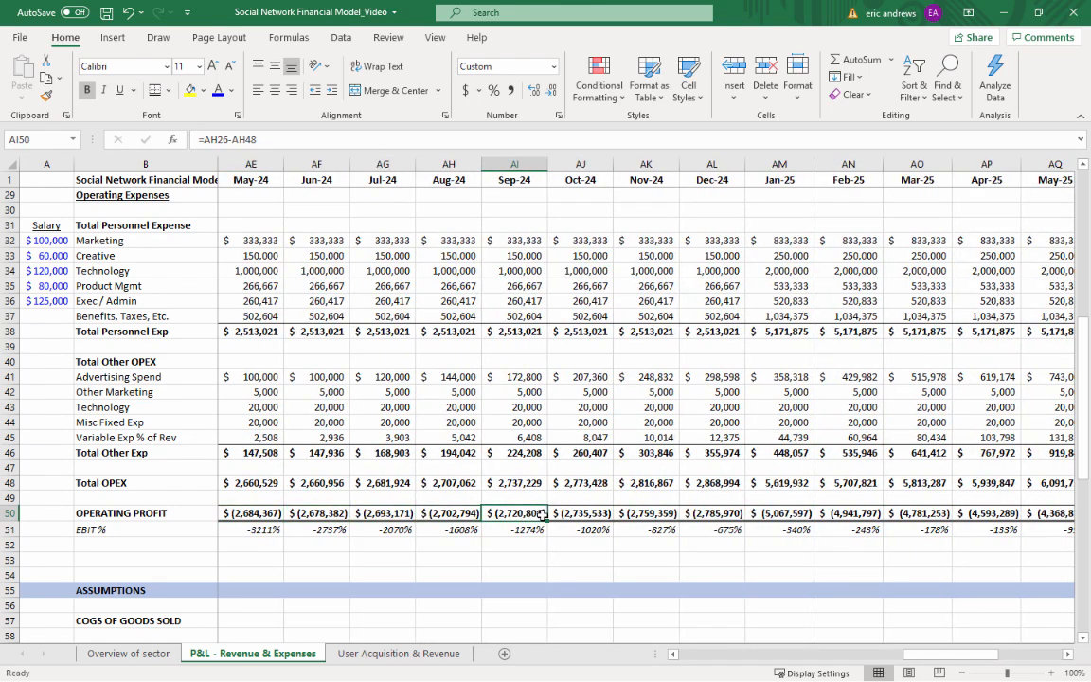
{"action": "left_click", "coordinate": [588, 514]}
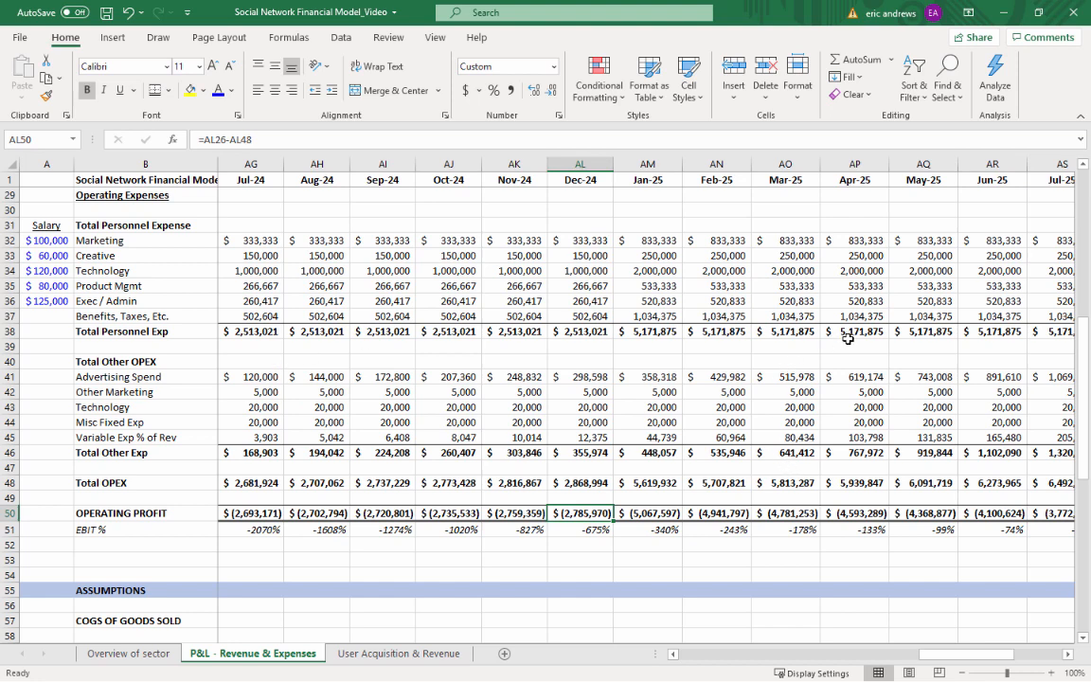
{"action": "key", "text": "Right"}
{"action": "key", "text": "Right"}
{"action": "key", "text": "Right"}
{"action": "key", "text": "Right"}
{"action": "key", "text": "Right"}
{"action": "key", "text": "Right"}
{"action": "key", "text": "Right"}
{"action": "key", "text": "Right"}
{"action": "key", "text": "Right"}
{"action": "key", "text": "Right"}
{"action": "key", "text": "Right"}
{"action": "key", "text": "Right"}
{"action": "key", "text": "Right"}
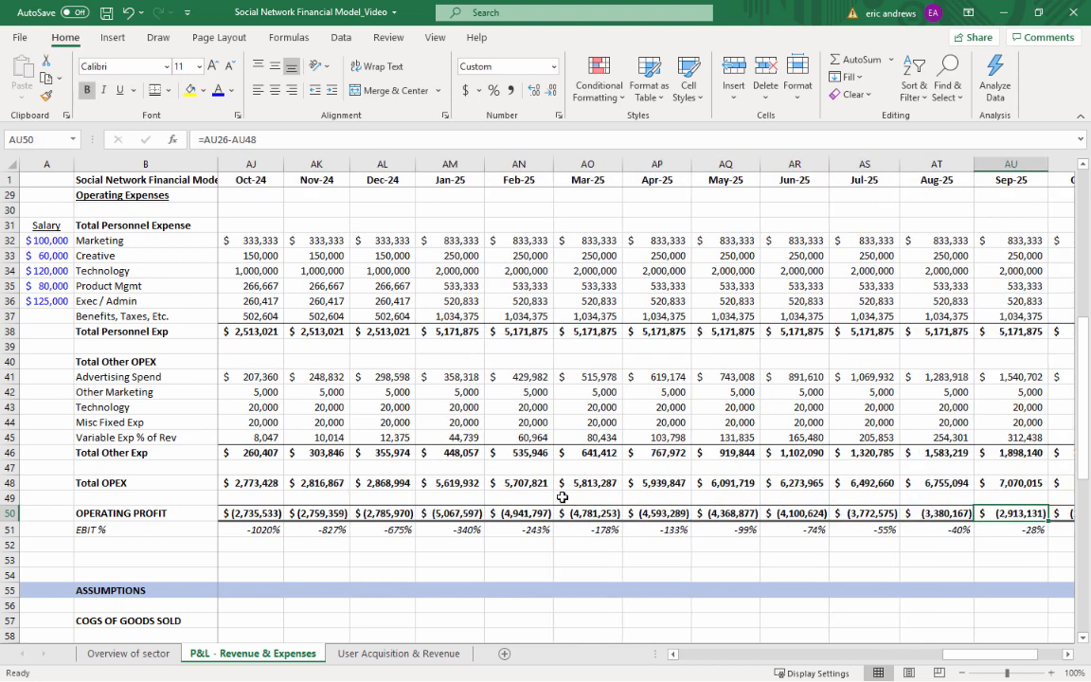
{"action": "key", "text": "Left"}
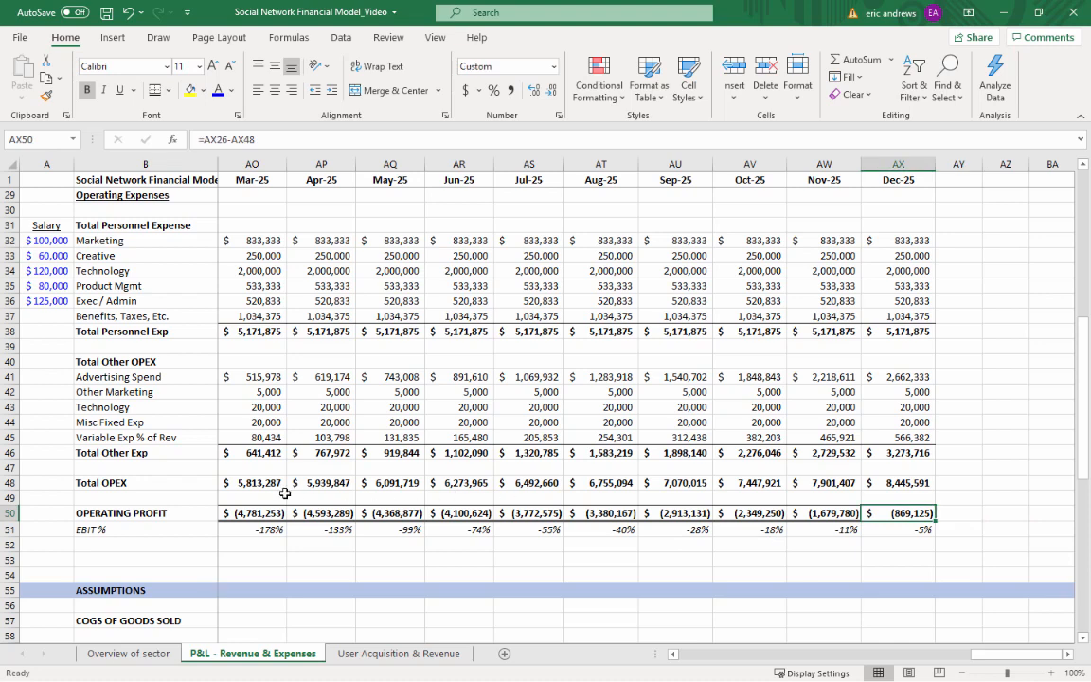
Compare OPERATING PROFIT and EBIT % in early 2025 with the Dec-25 EBIT %
{"action": "left_click", "coordinate": [251, 529]}
{"action": "left_click", "coordinate": [335, 546]}
{"action": "left_click", "coordinate": [311, 511]}
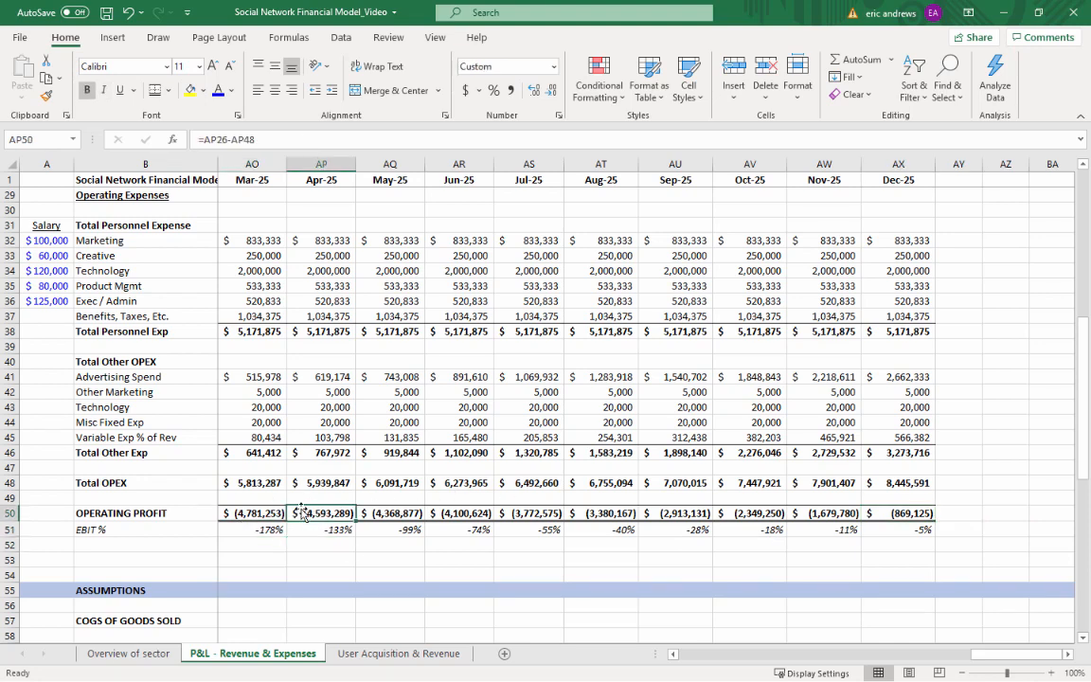
{"action": "left_click", "coordinate": [246, 513]}
{"action": "left_click", "coordinate": [322, 512]}
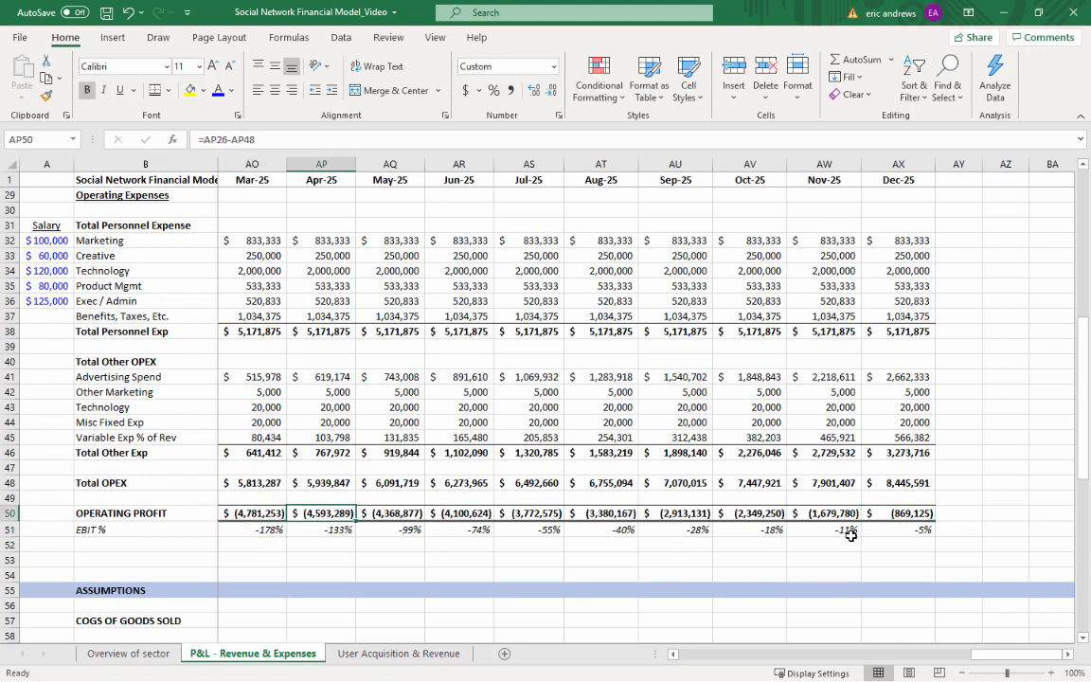
{"action": "left_click", "coordinate": [911, 529]}
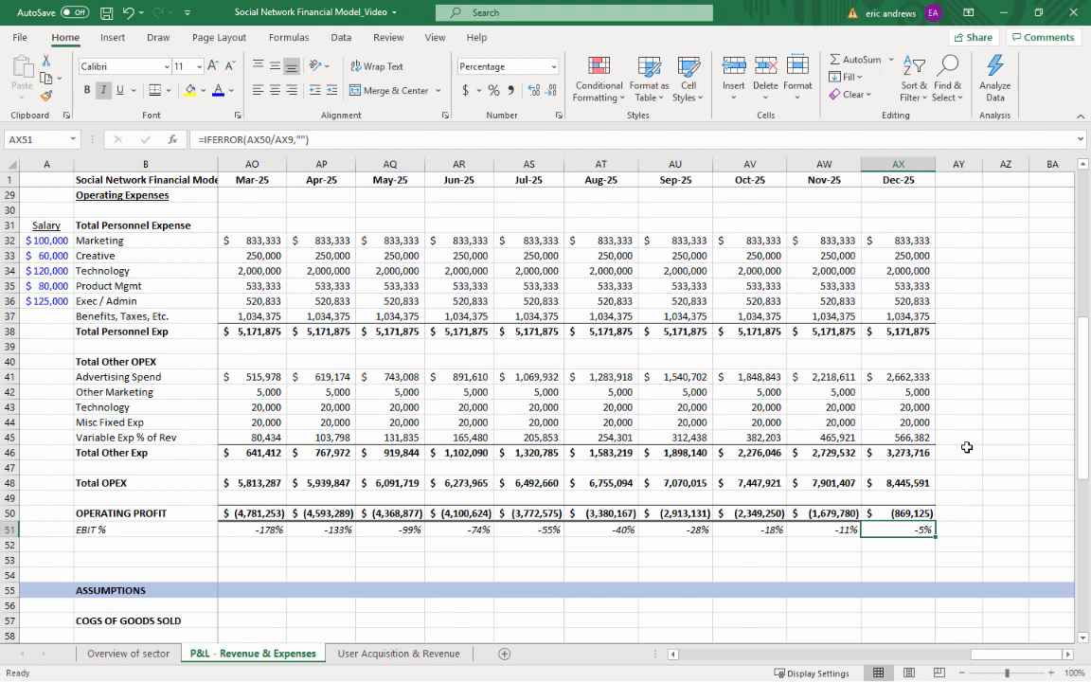
Insert a blank row at row 53, between EBIT % and the ASSUMPTIONS section
{"action": "key", "text": "Down"}
{"action": "key", "text": "Down"}
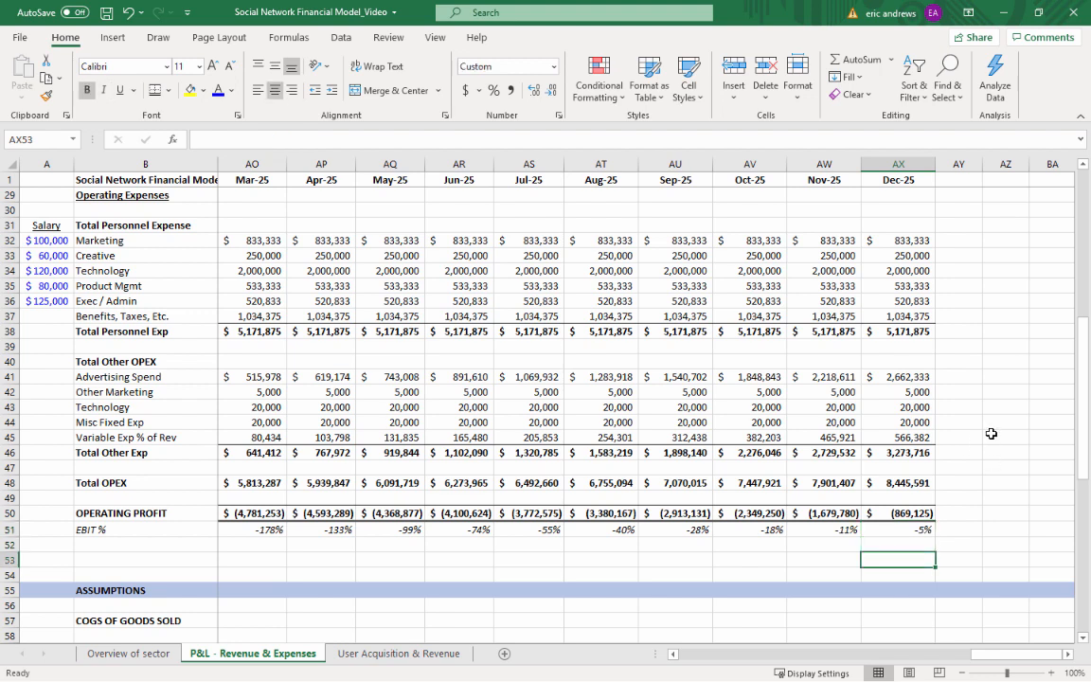
{"action": "key", "text": "Home"}
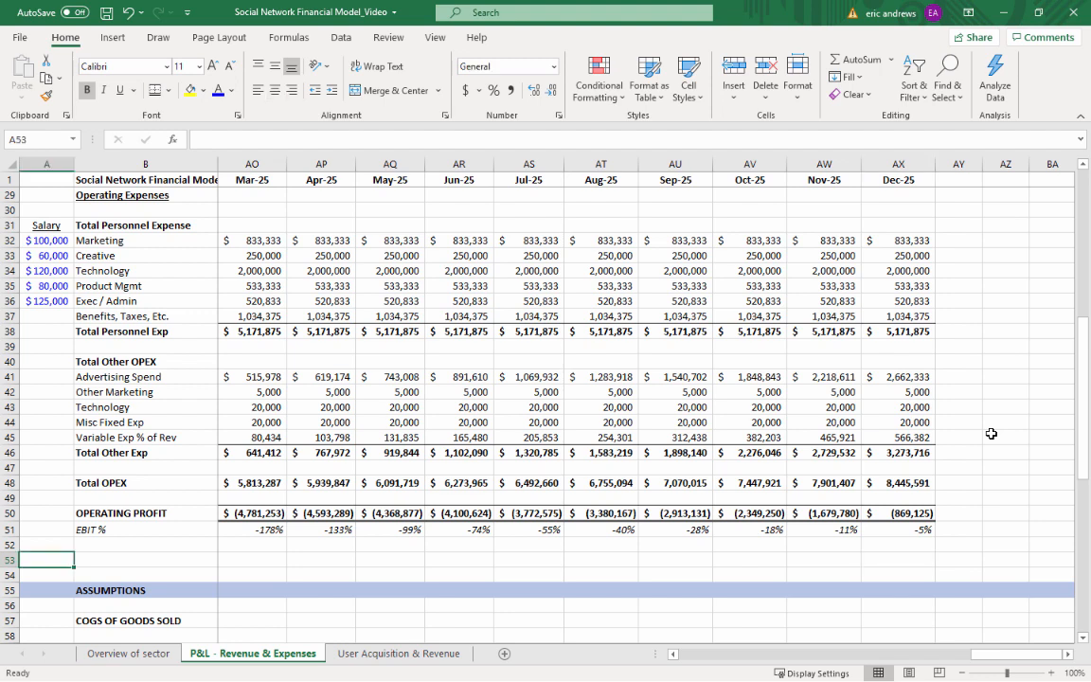
{"action": "key", "text": "shift+space"}
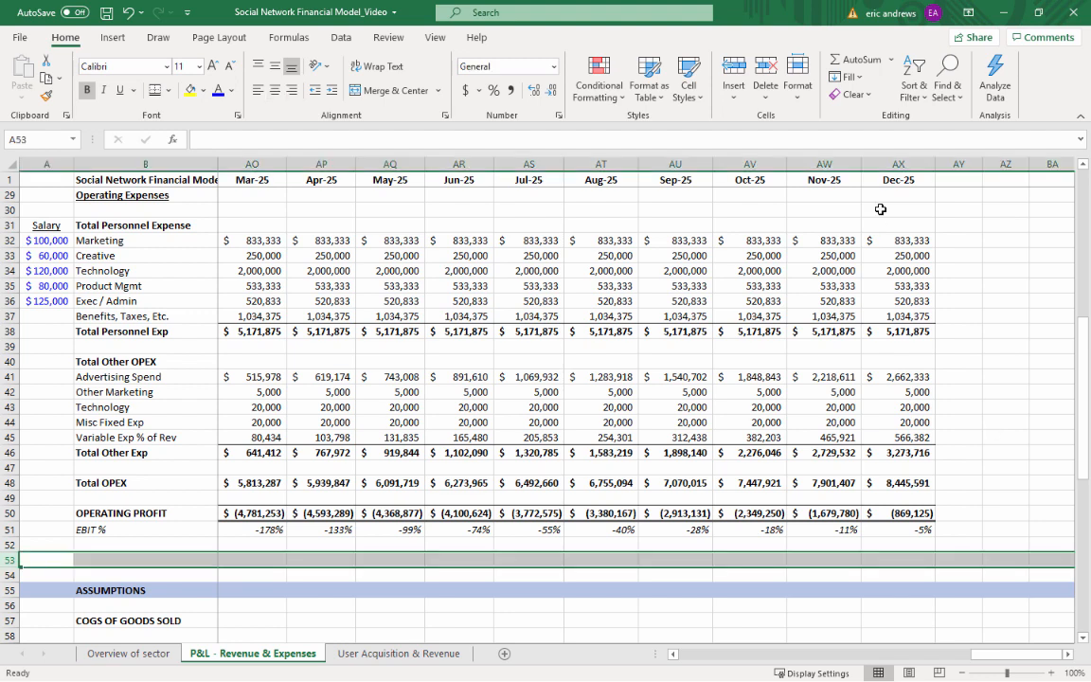
{"action": "left_click", "coordinate": [734, 74]}
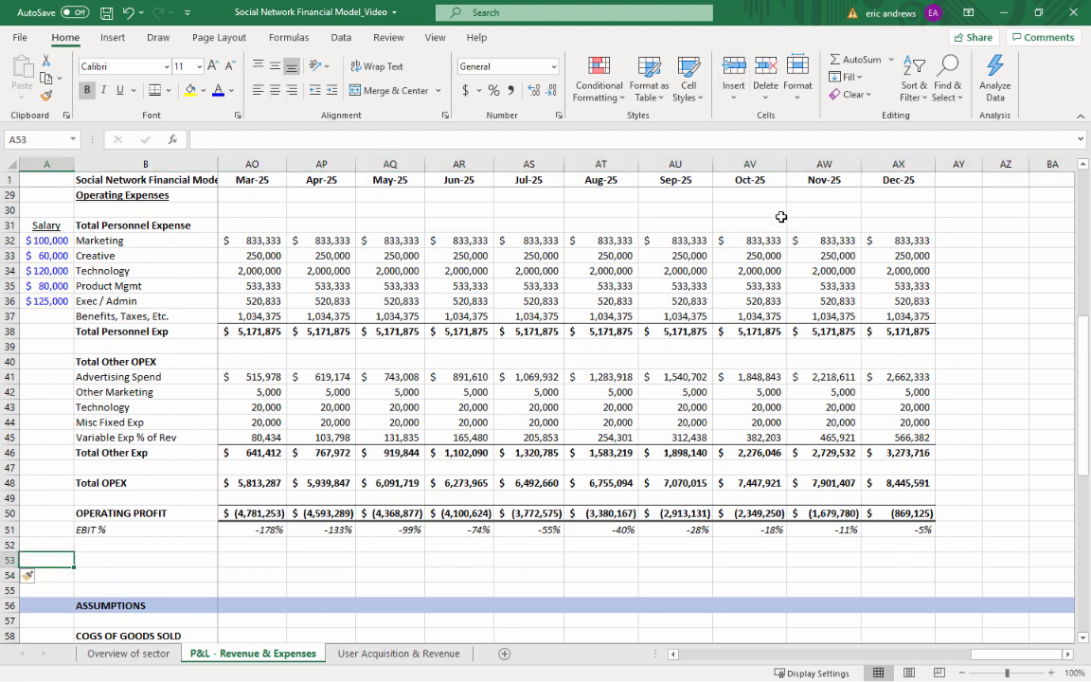
Enter the label "New Capital" in cell B53
{"action": "key", "text": "Right"}
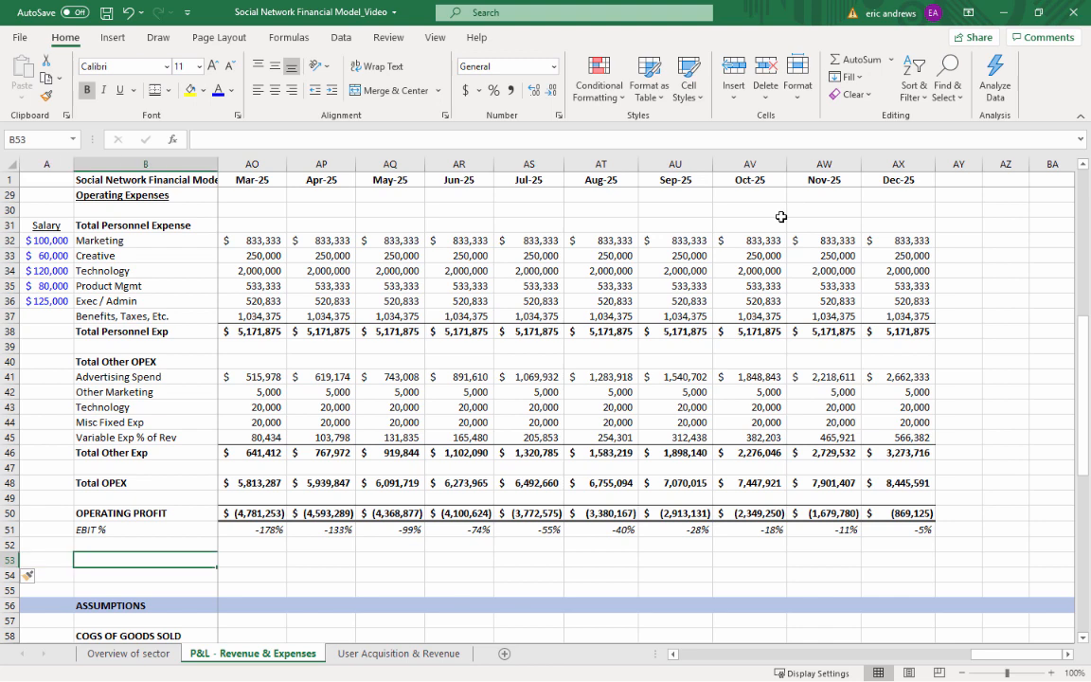
{"action": "type", "text": "New Capita"}
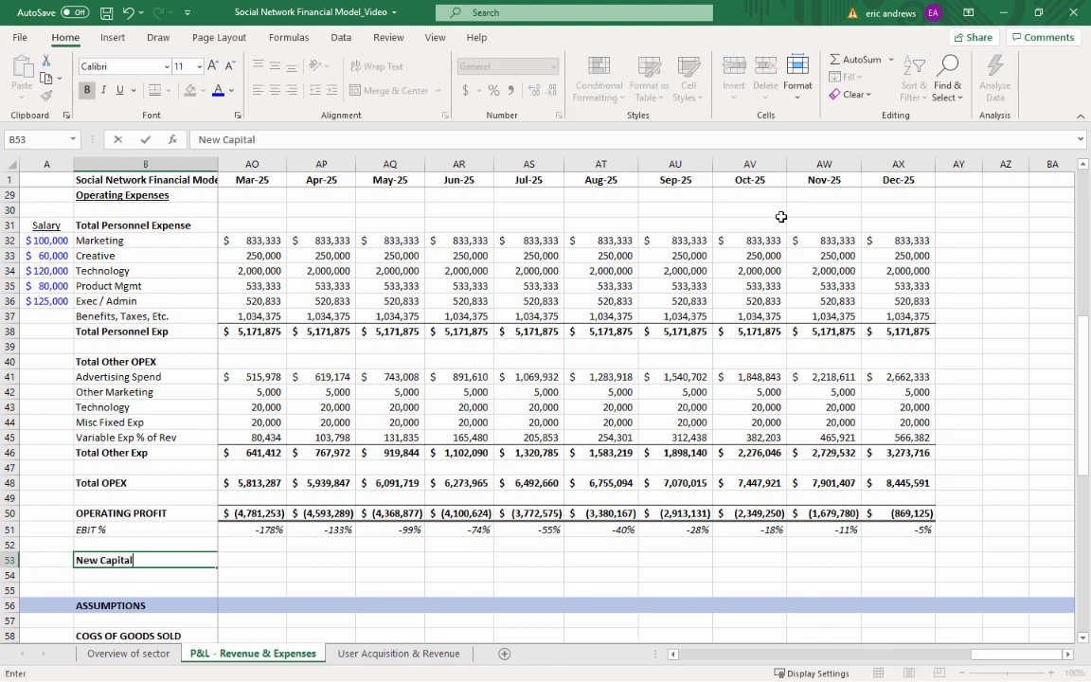
{"action": "type", "text": "l"}
{"action": "key", "text": "Return"}
Remove the bold formatting from rows 53 and 54
{"action": "key", "text": "Up"}
{"action": "key", "text": "shift+space"}
{"action": "key", "text": "shift+Down"}
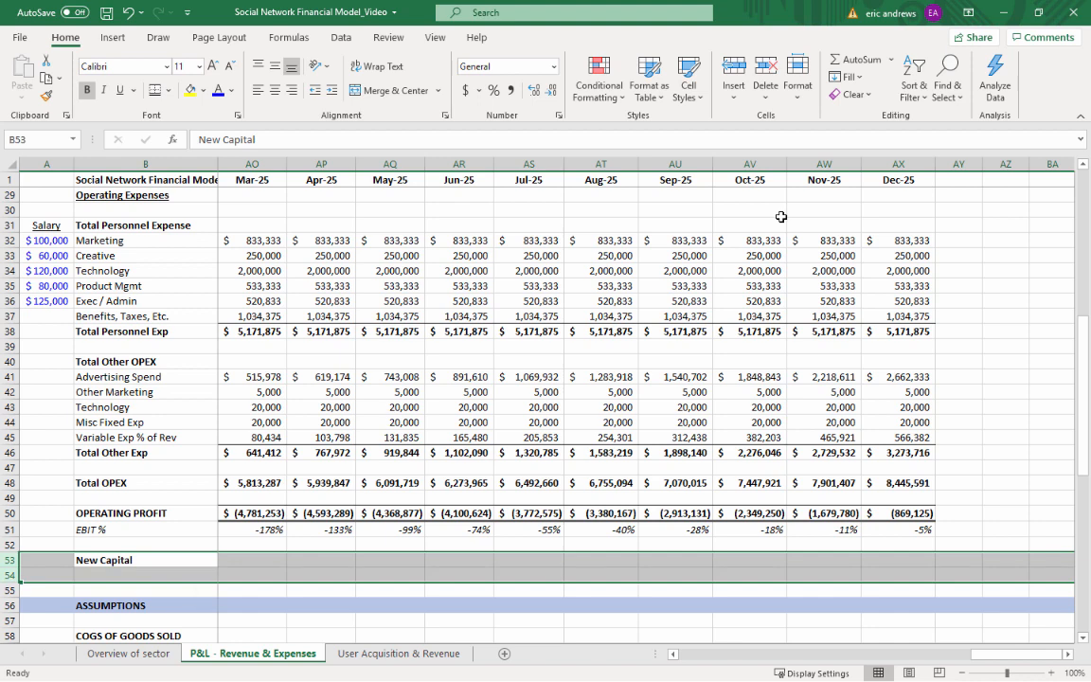
{"action": "key", "text": "ctrl+b"}
Enter the label "Cash Balance / Runway" in cell B54, keeping it in regular weight
{"action": "key", "text": "Down"}
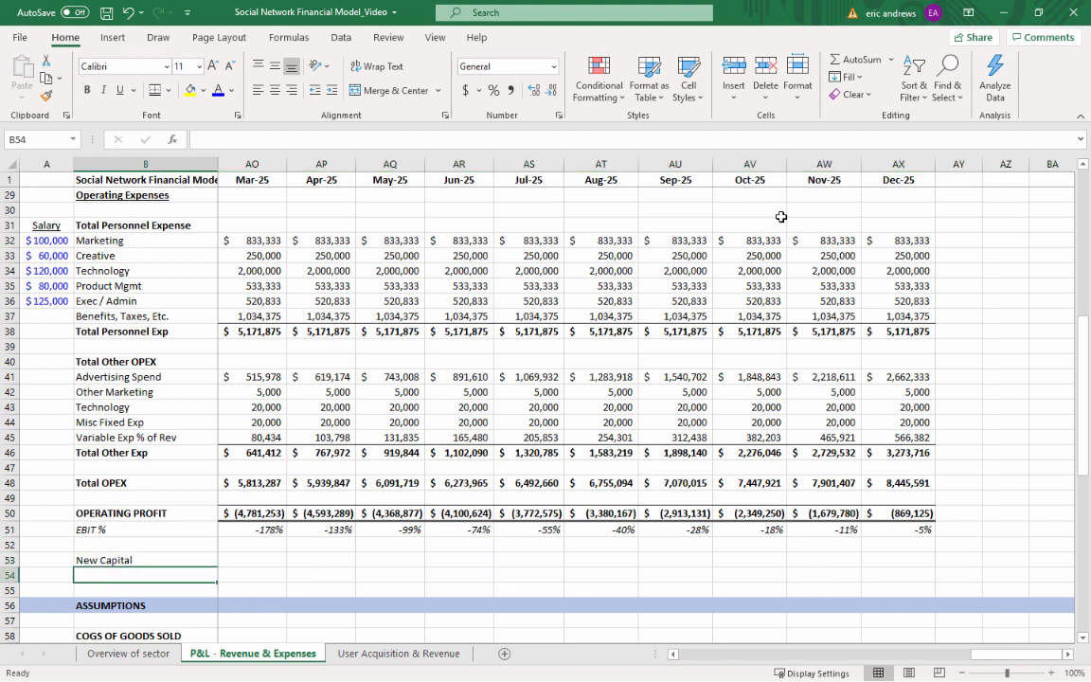
{"action": "type", "text": "Cash Bala"}
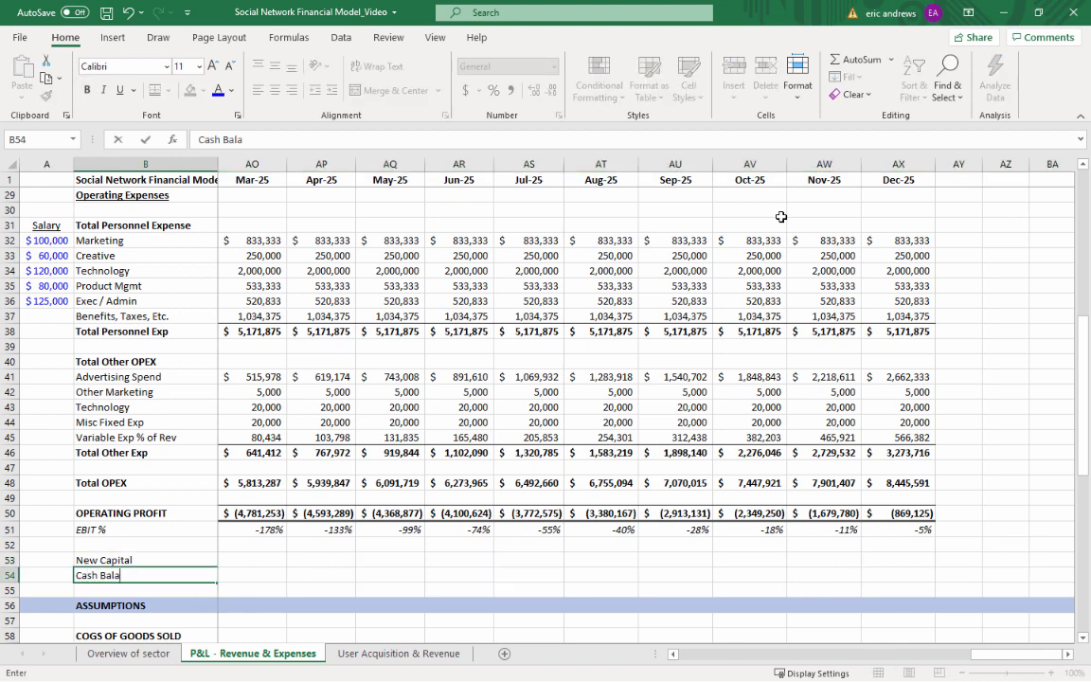
{"action": "type", "text": "nce / Runway"}
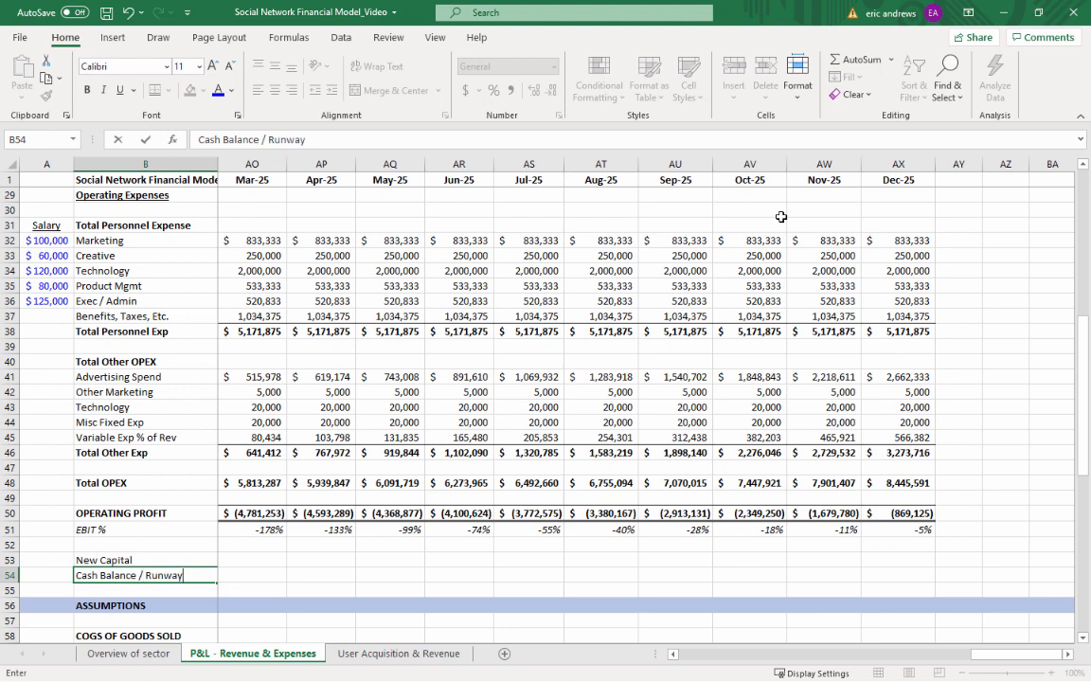
{"action": "key", "text": "Return"}
{"action": "key", "text": "Up"}
{"action": "key", "text": "ctrl+b"}
{"action": "key", "text": "ctrl+b"}
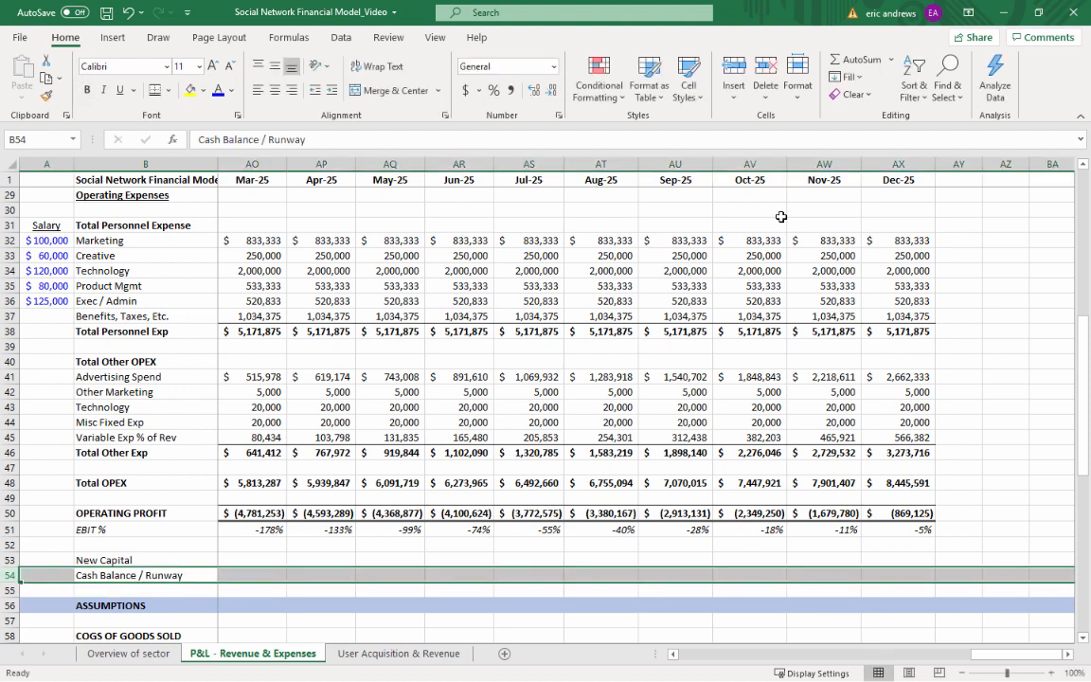
Enter 15000000 as the Jan-22 New Capital in cell C53
{"action": "key", "text": "Right"}
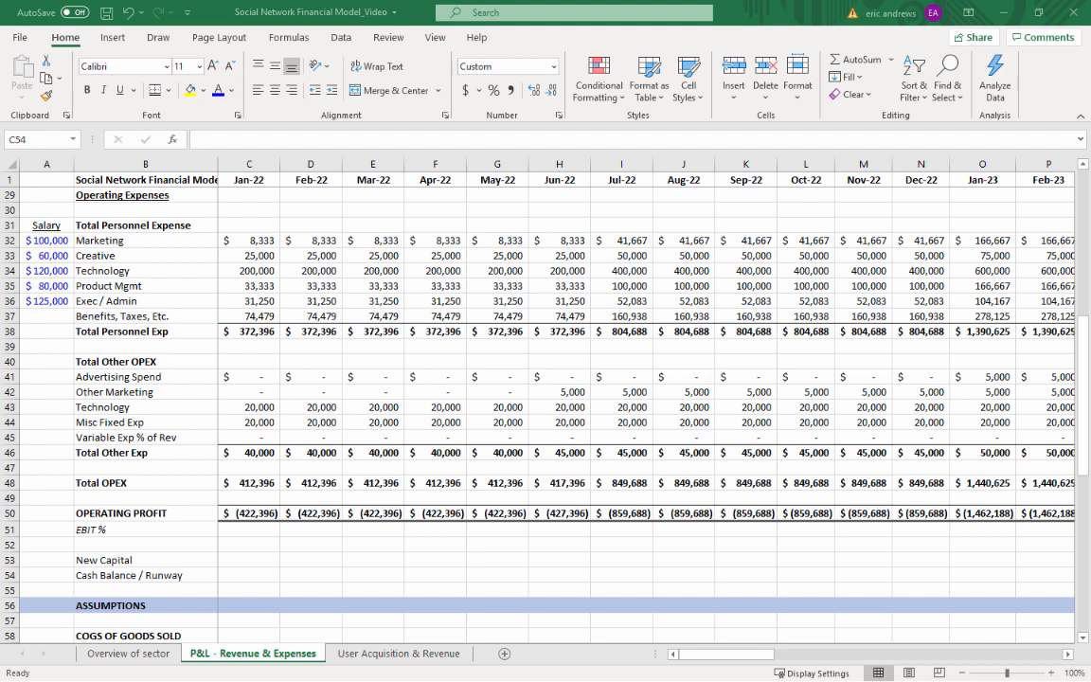
{"action": "left_click", "coordinate": [248, 561]}
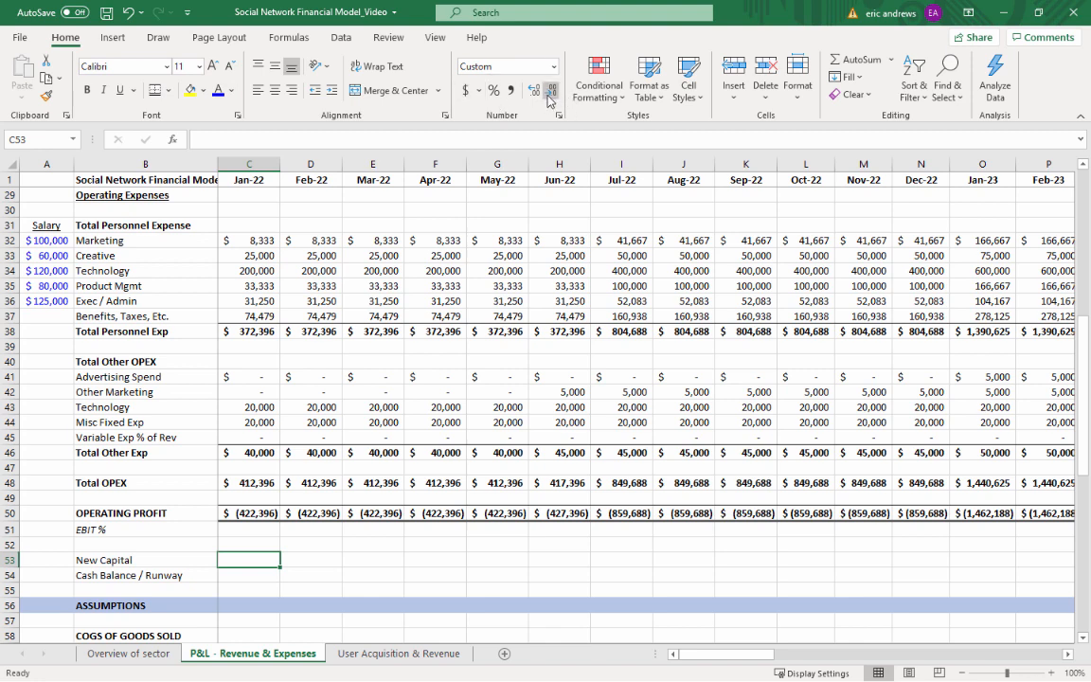
{"action": "type", "text": "2600"}
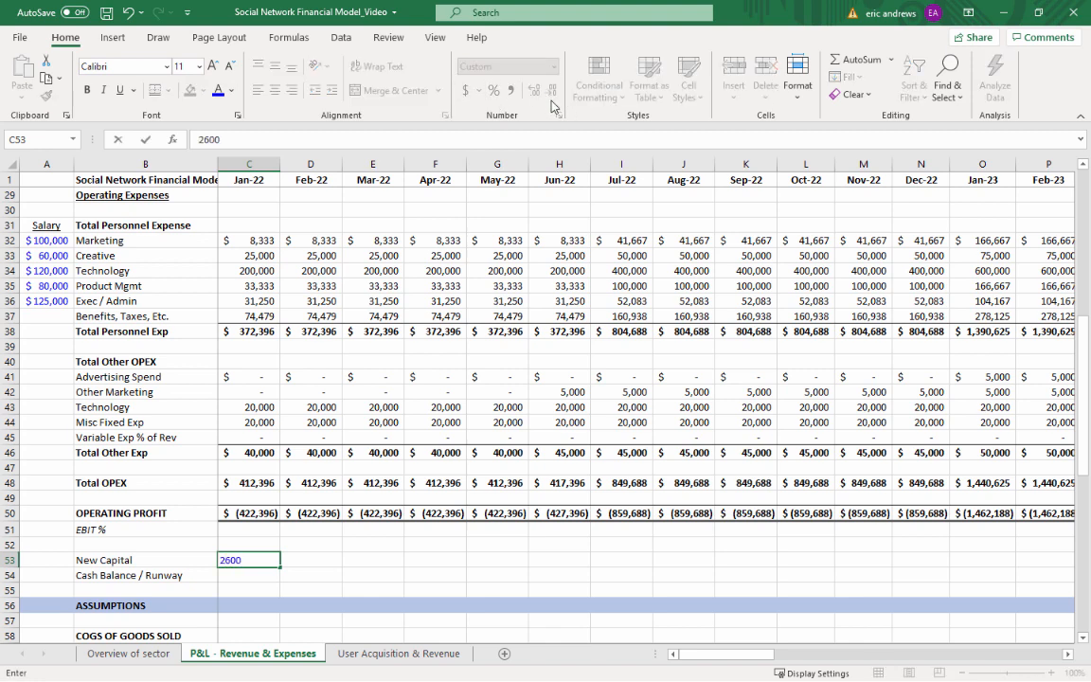
{"action": "key", "text": "BackSpace"}
{"action": "key", "text": "BackSpace"}
{"action": "key", "text": "BackSpace"}
{"action": "key", "text": "BackSpace"}
{"action": "type", "text": "15000000"}
{"action": "key", "text": "ctrl+Return"}
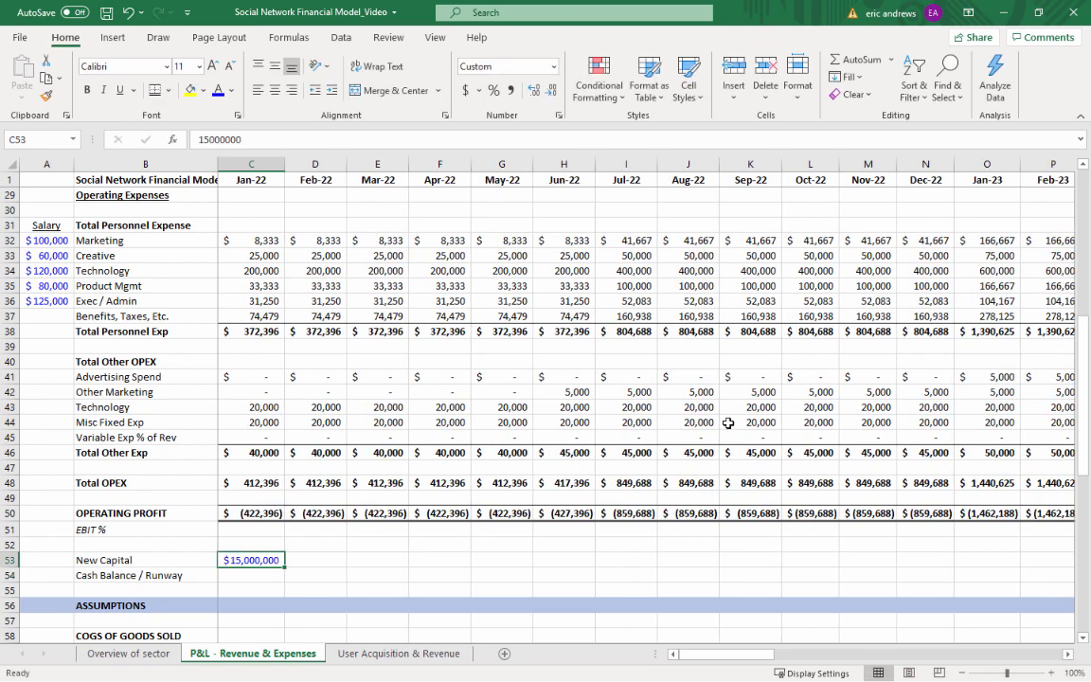
Calculate the Jan-22 Cash Balance / Runway in C54 as New Capital plus OPERATING PROFIT with =C53+C50
{"action": "left_click", "coordinate": [1050, 673]}
{"action": "left_click", "coordinate": [1050, 673]}
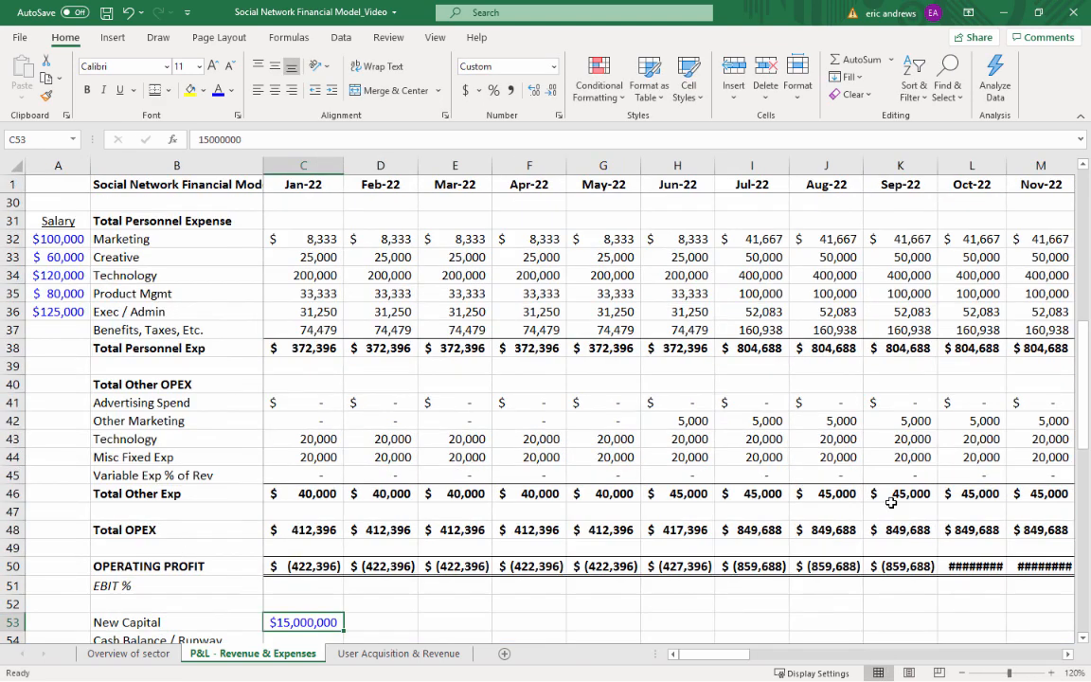
{"action": "scroll", "coordinate": [889, 506], "scroll_direction": "down", "scroll_amount": 3}
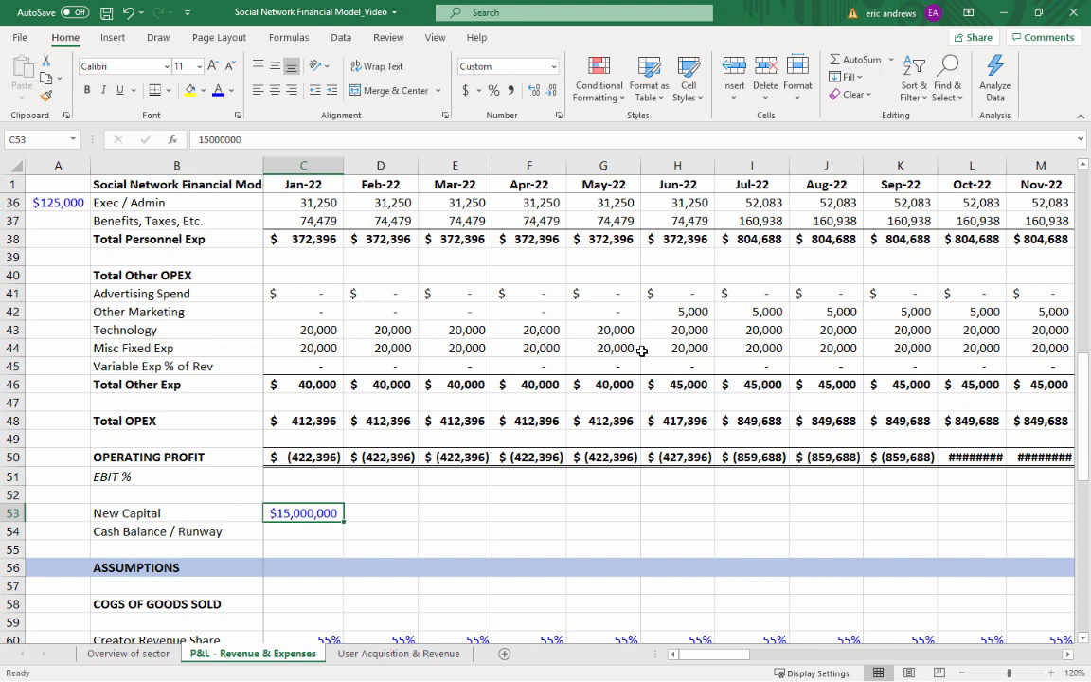
{"action": "key", "text": "Down"}
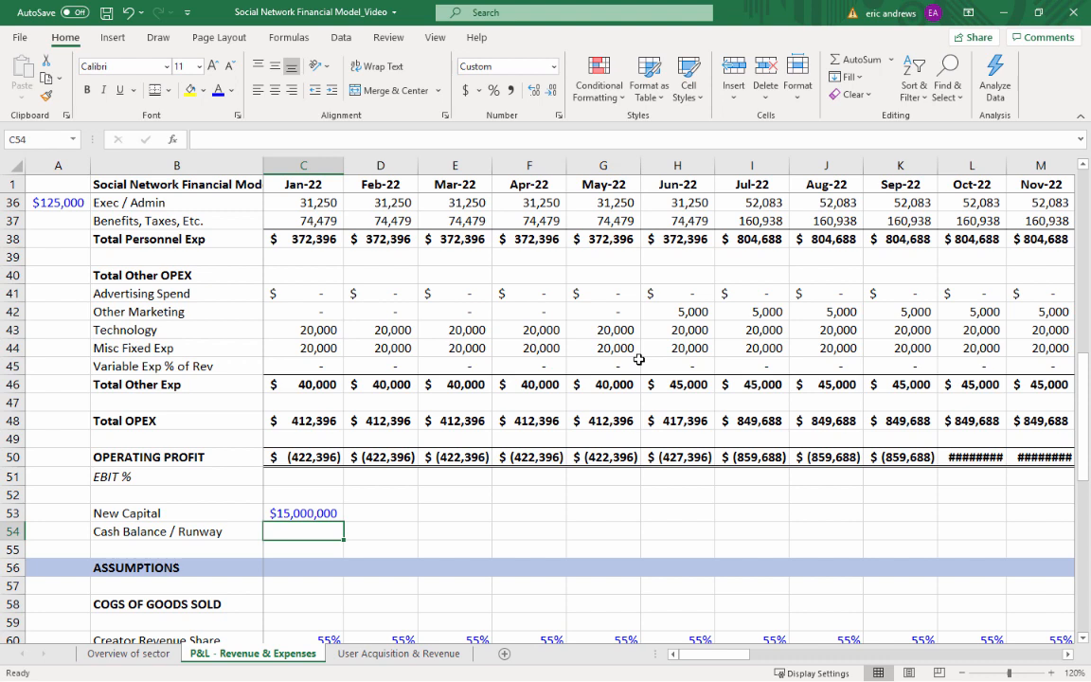
{"action": "type", "text": "="}
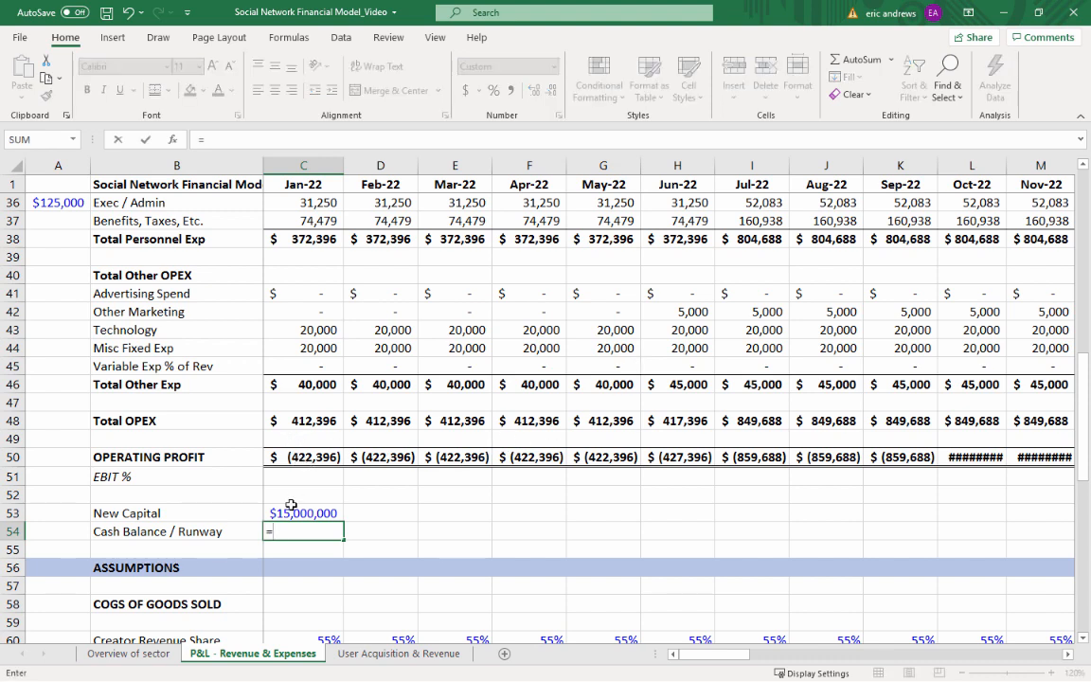
{"action": "left_click", "coordinate": [293, 513]}
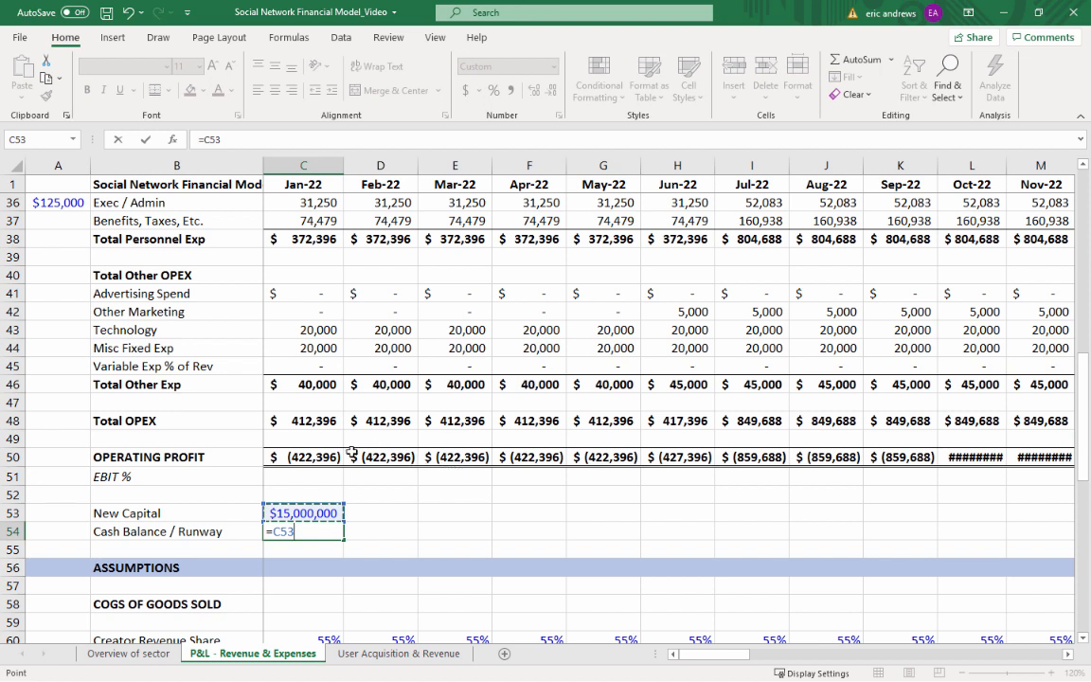
{"action": "type", "text": "+"}
{"action": "left_click", "coordinate": [300, 456]}
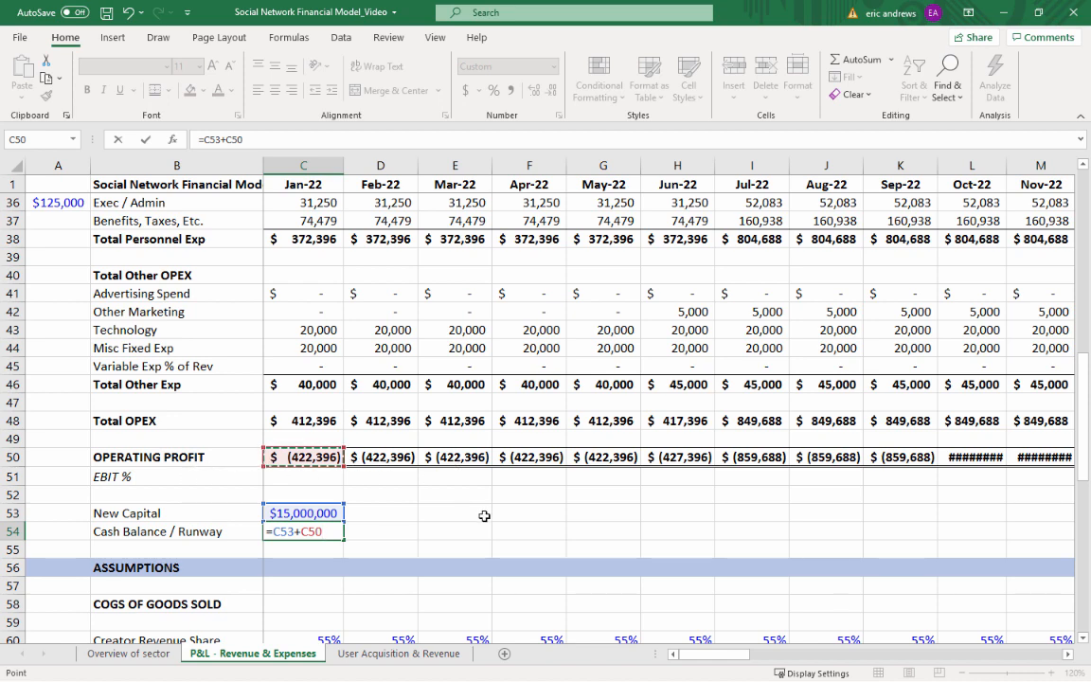
{"action": "key", "text": "Return"}
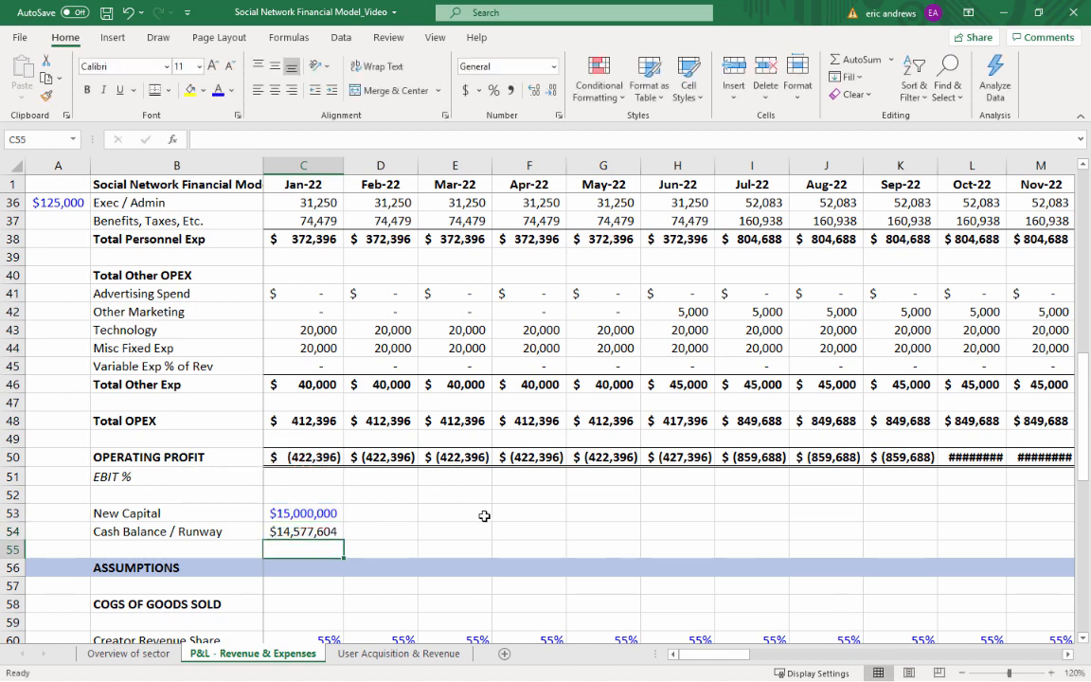
Calculate the Feb-22 Cash Balance / Runway in D54 from the prior balance, OPERATING PROFIT and New Capital with =C54+D50+D53
{"action": "key", "text": "Up"}
{"action": "left_click", "coordinate": [304, 512]}
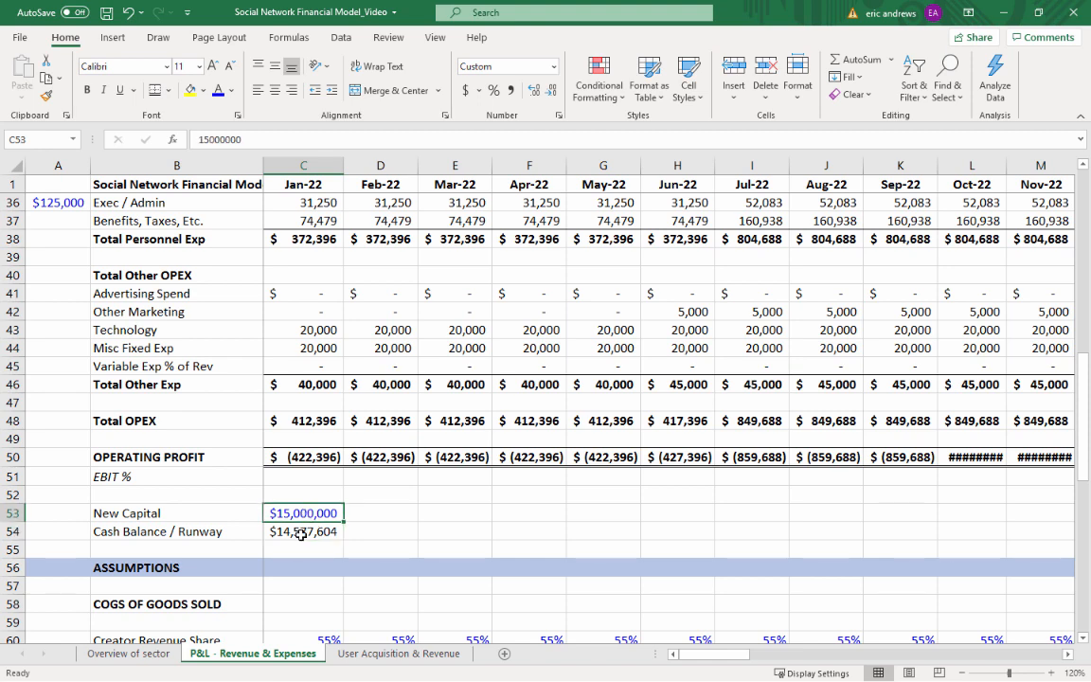
{"action": "left_click", "coordinate": [304, 531]}
{"action": "key", "text": "Right"}
{"action": "type", "text": "="}
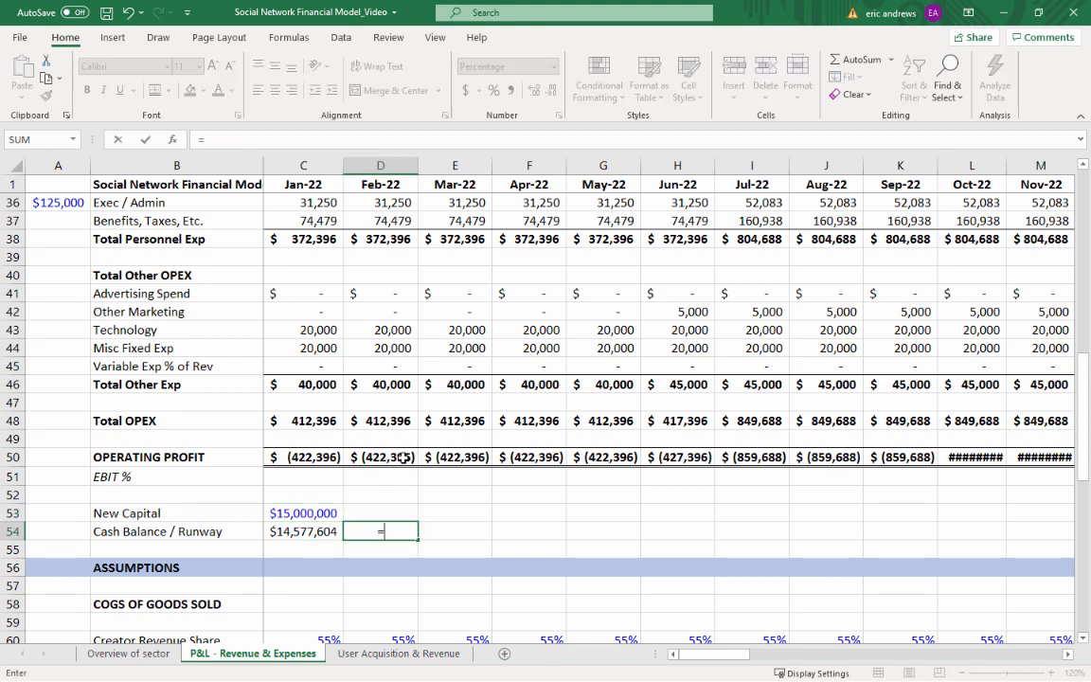
{"action": "key", "text": "Left"}
{"action": "type", "text": "+"}
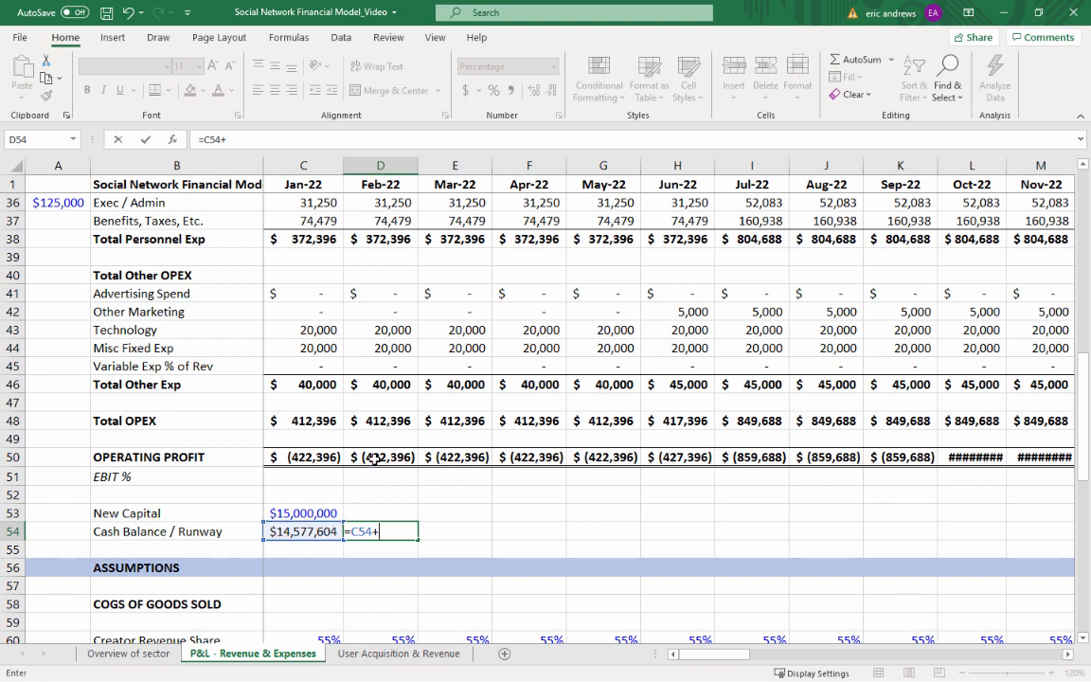
{"action": "left_click", "coordinate": [379, 456]}
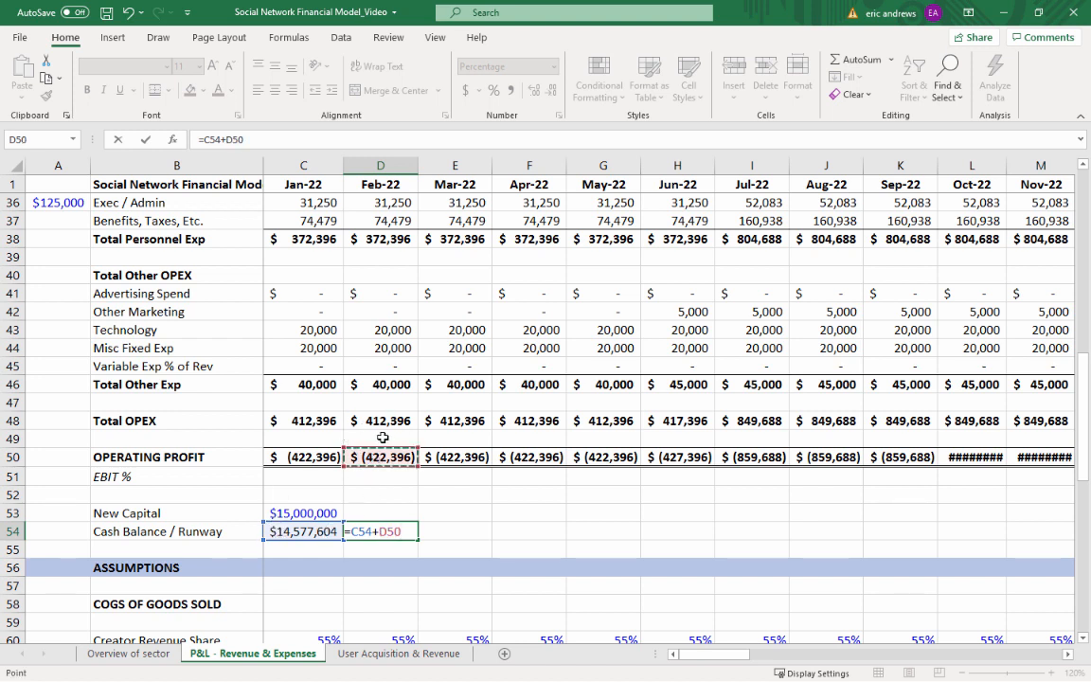
{"action": "type", "text": "+"}
{"action": "left_click", "coordinate": [391, 511]}
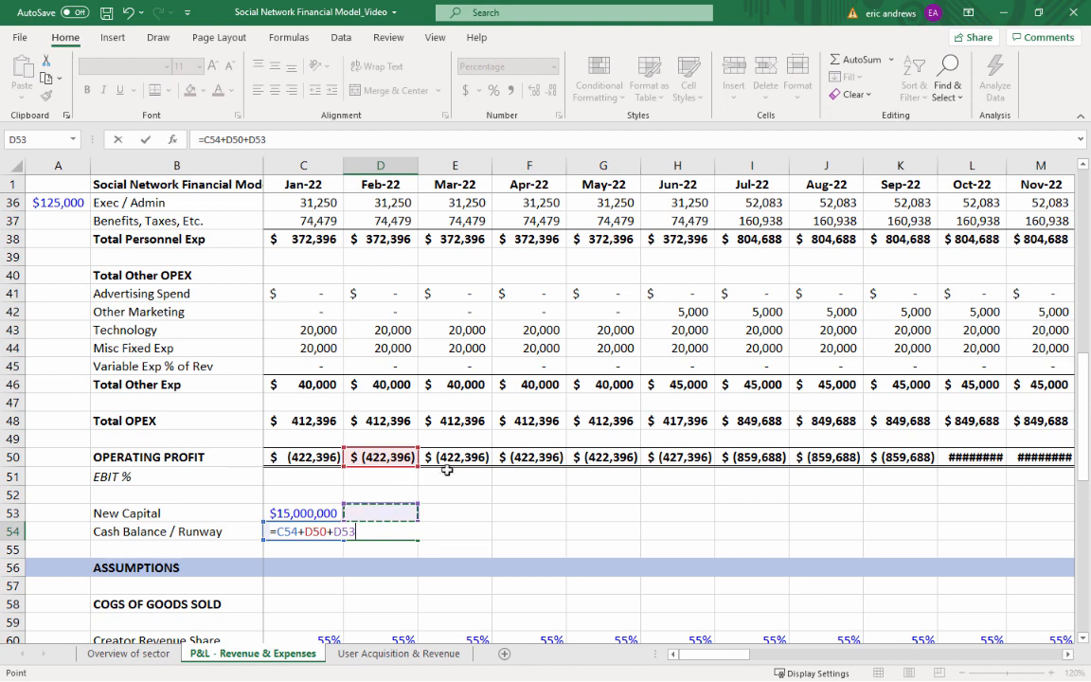
{"action": "key", "text": "Return"}
{"action": "key", "text": "Up"}
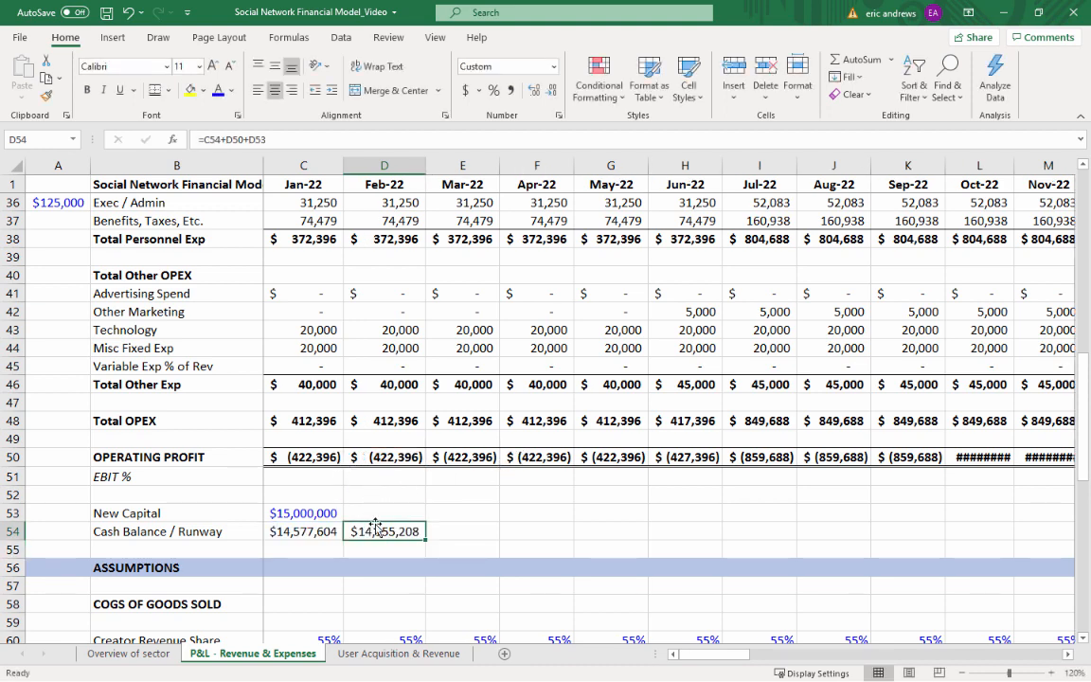
Copy the Feb-22 New Capital and Cash Balance / Runway cells D53:D54 across Mar-22 to Dec-22 (E53:N54)
{"action": "key", "text": "Up"}
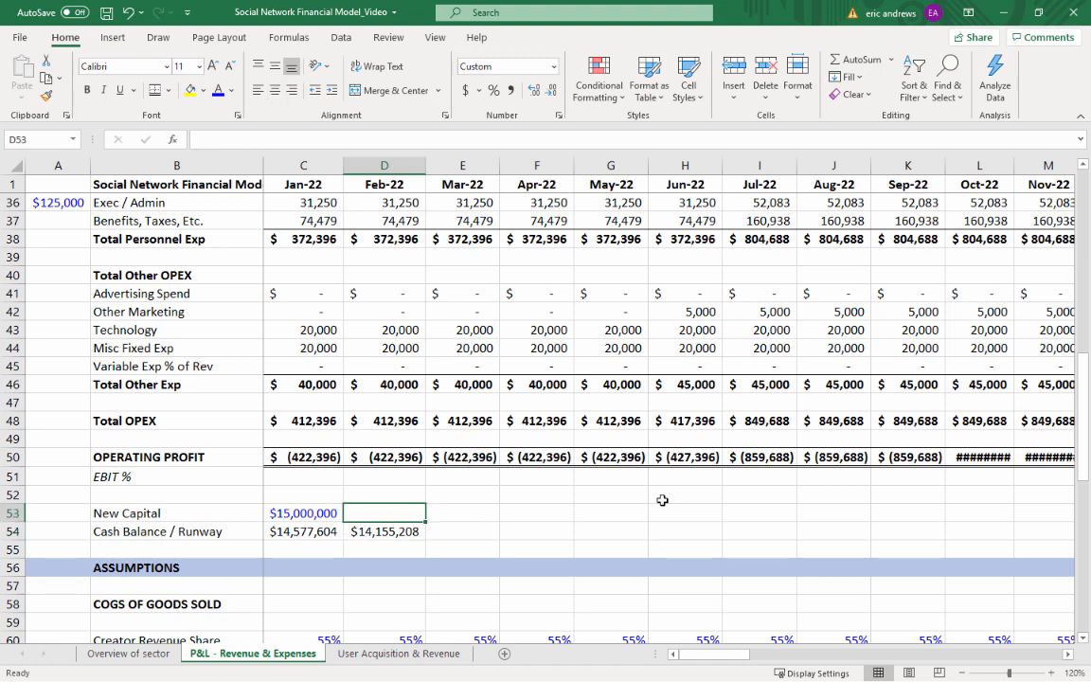
{"action": "key", "text": "shift+Down"}
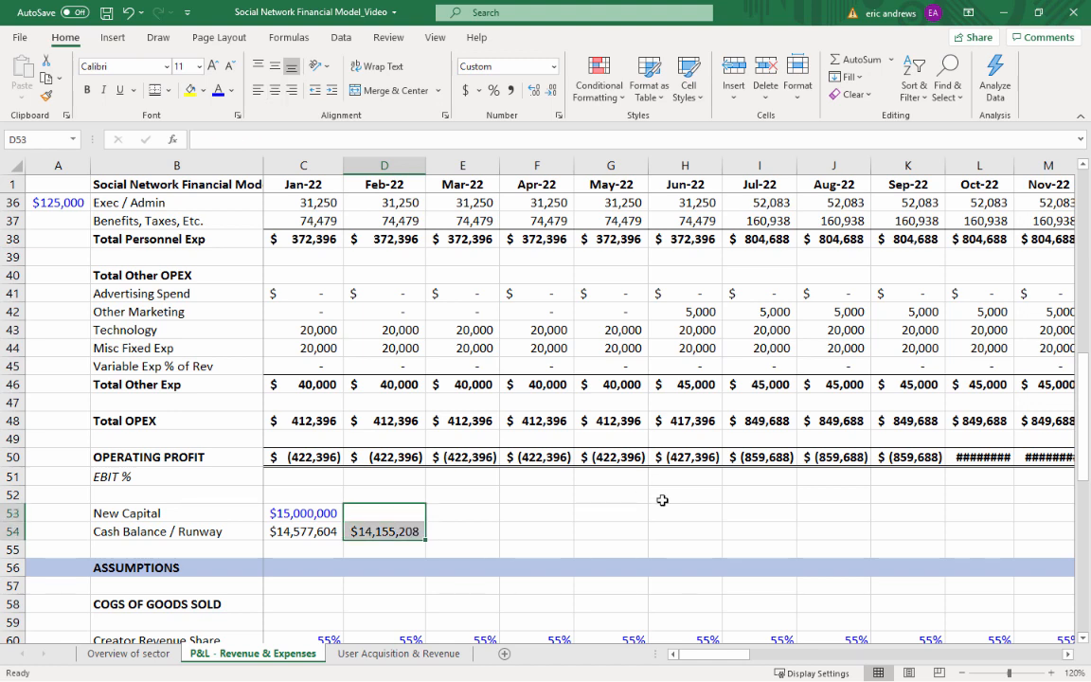
{"action": "key", "text": "ctrl+c"}
{"action": "key", "text": "Right"}
{"action": "key", "text": "shift+Right"}
{"action": "key", "text": "shift+Right"}
{"action": "key", "text": "shift+Right"}
{"action": "key", "text": "shift+Right"}
{"action": "key", "text": "shift+Right"}
{"action": "key", "text": "shift+Right"}
{"action": "key", "text": "shift+Right"}
{"action": "key", "text": "shift+Right"}
{"action": "key", "text": "shift+Right"}
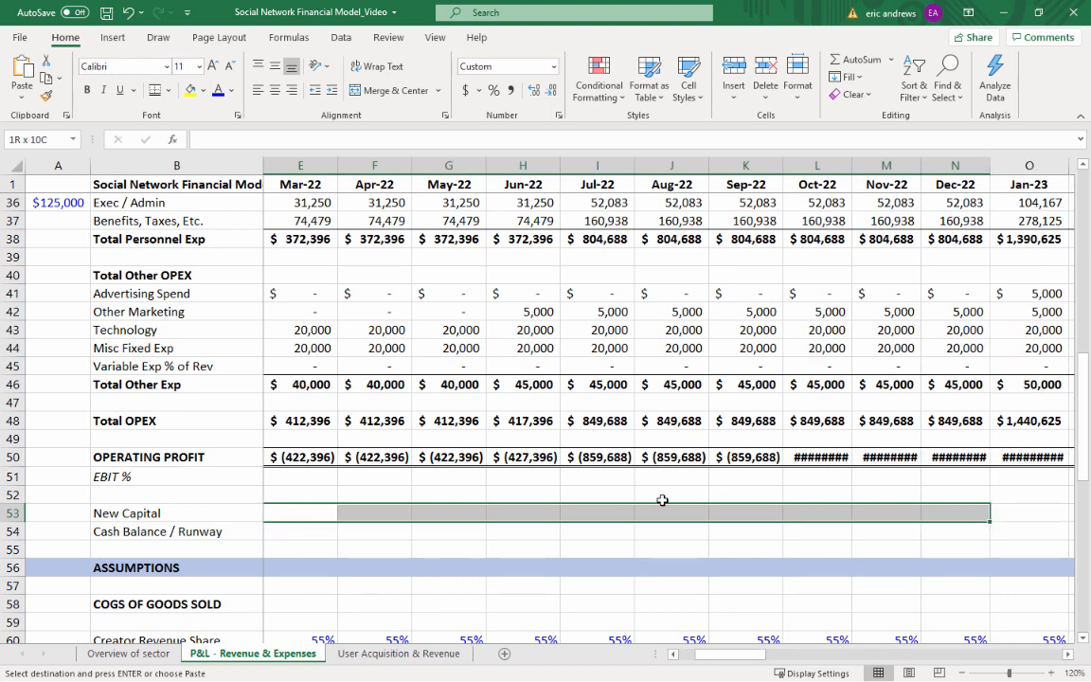
{"action": "key", "text": "ctrl+v"}
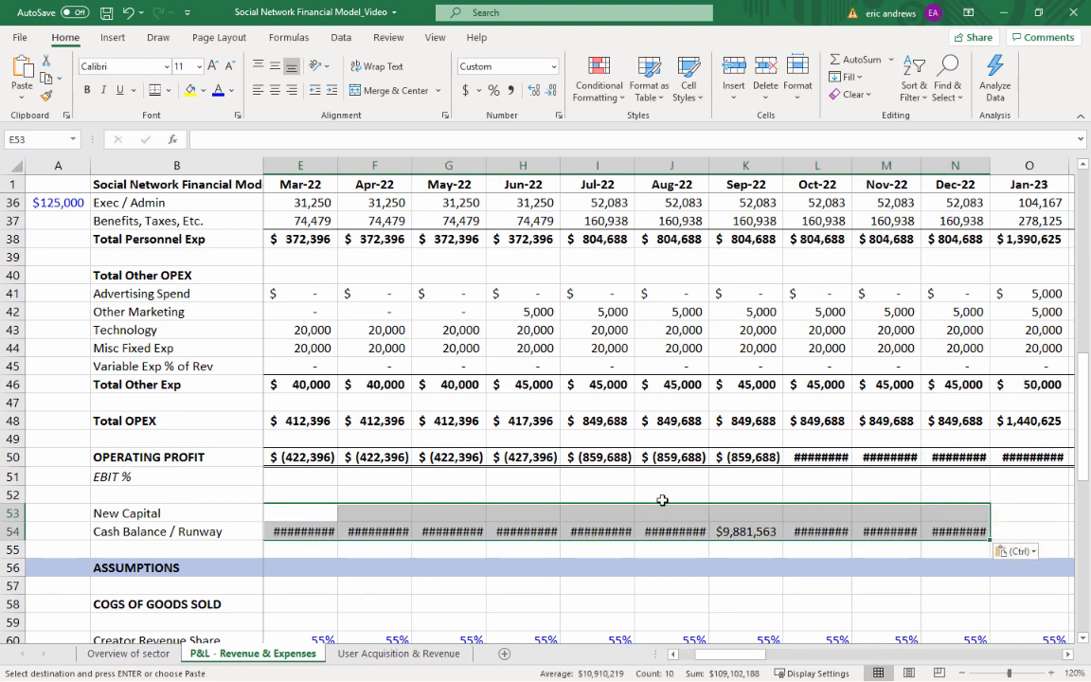
AutoFit the Mar-22 to Dec-22 columns E:N to their New Capital and Cash Balance / Runway contents
{"action": "key", "text": "alt+h"}
{"action": "key", "text": "o"}
{"action": "key", "text": "i"}
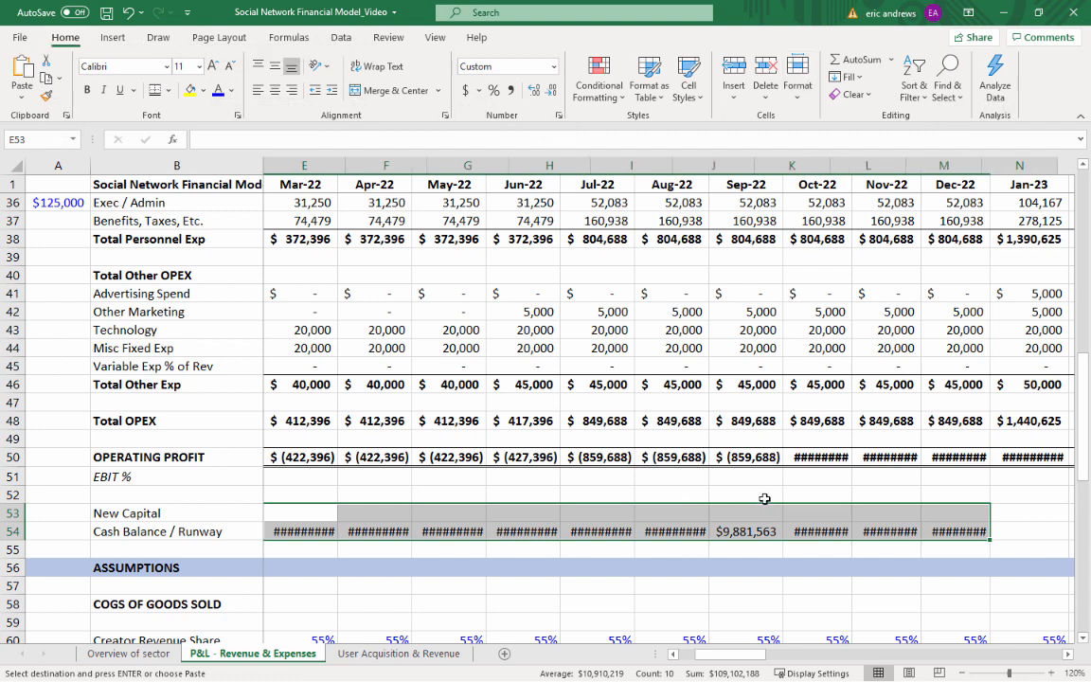
{"action": "left_click", "coordinate": [633, 529]}
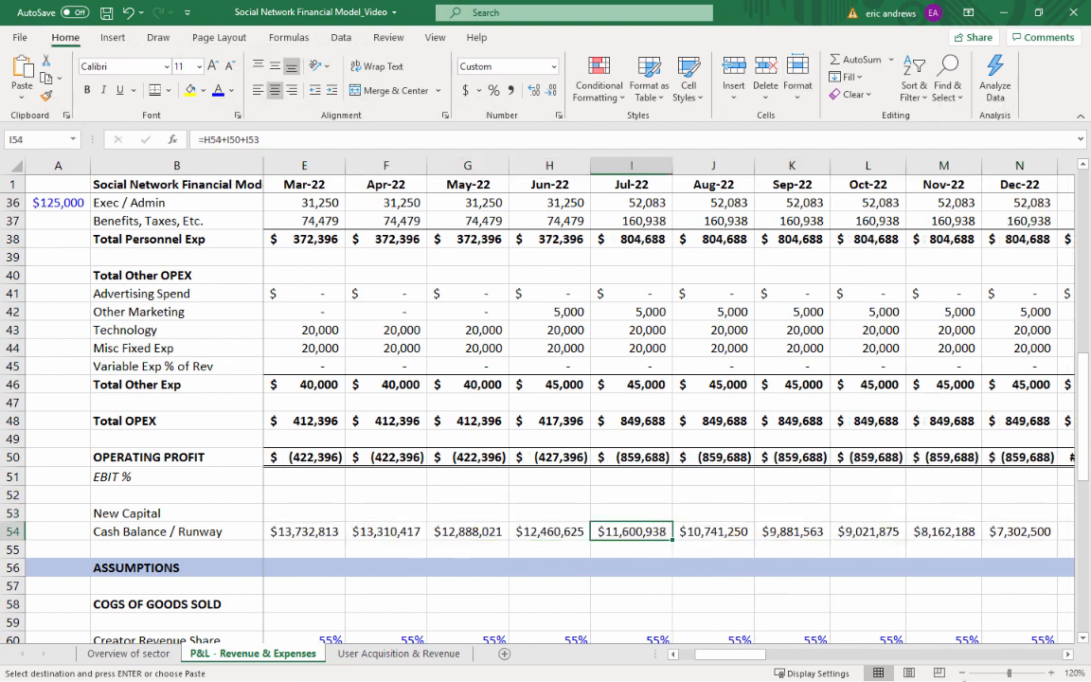
Examine the monthly Cash Balance / Runway figures across 2022 at 100% zoom
{"action": "left_click", "coordinate": [961, 675]}
{"action": "left_click", "coordinate": [961, 674]}
{"action": "key", "text": "Left"}
{"action": "key", "text": "Left"}
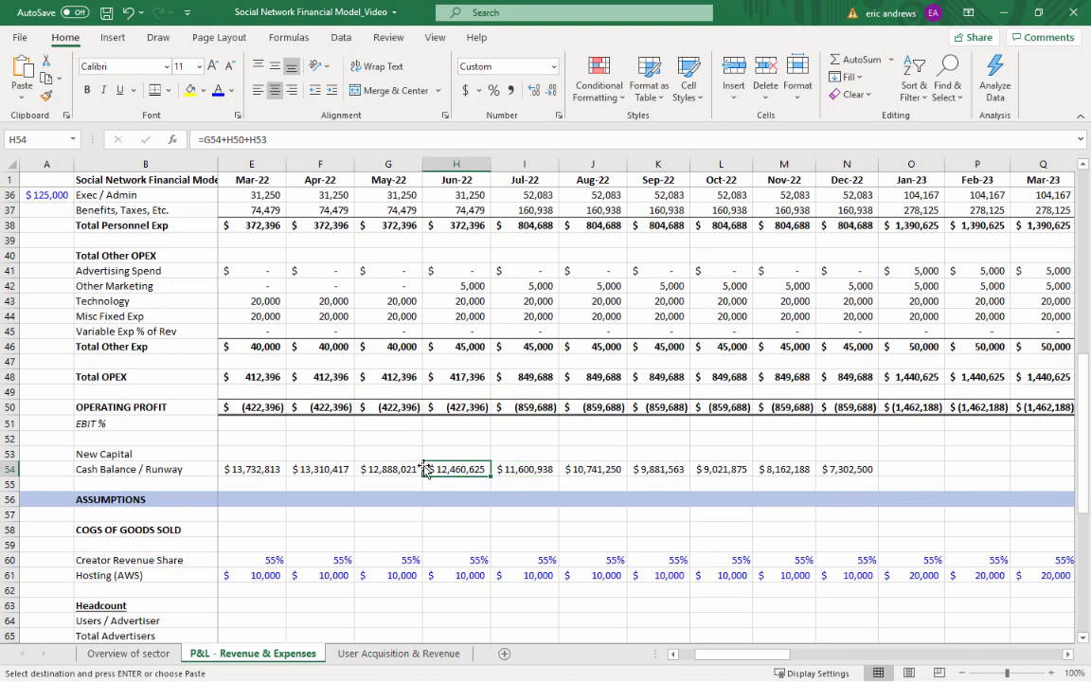
{"action": "key", "text": "Left"}
{"action": "key", "text": "Left"}
{"action": "key", "text": "Left"}
{"action": "key", "text": "Left"}
{"action": "key", "text": "Left"}
{"action": "key", "text": "Right"}
{"action": "key", "text": "Right"}
{"action": "key", "text": "Right"}
{"action": "key", "text": "Right"}
{"action": "key", "text": "Right"}
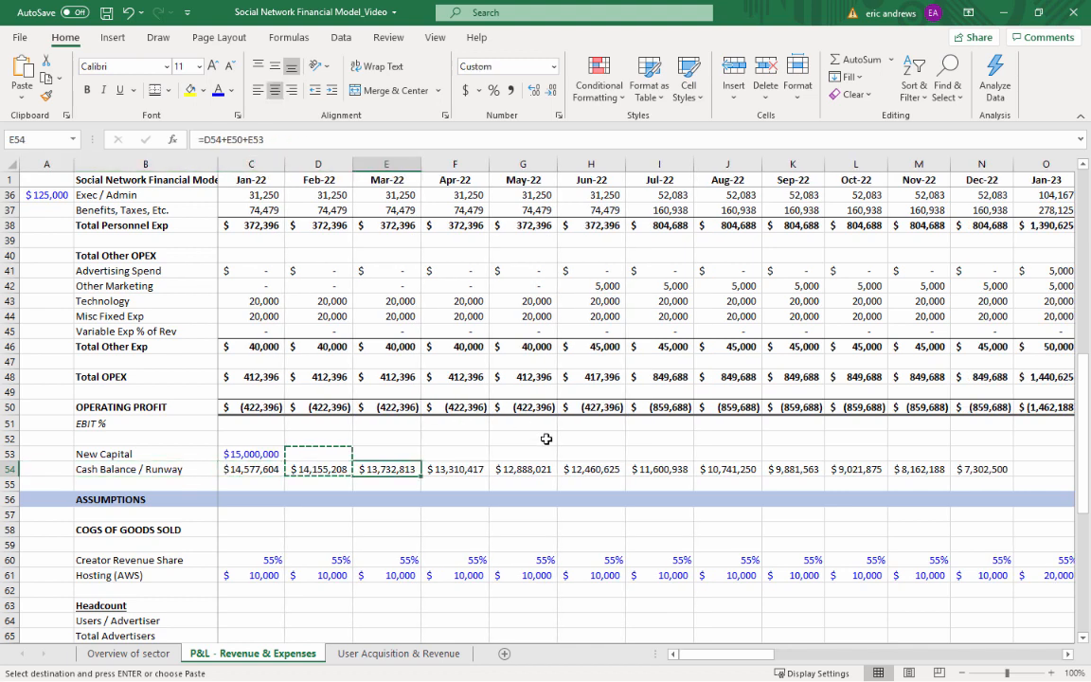
{"action": "key", "text": "Right"}
{"action": "key", "text": "Right"}
{"action": "key", "text": "Right"}
{"action": "key", "text": "Right"}
{"action": "key", "text": "Right"}
{"action": "key", "text": "Right"}
{"action": "key", "text": "Right"}
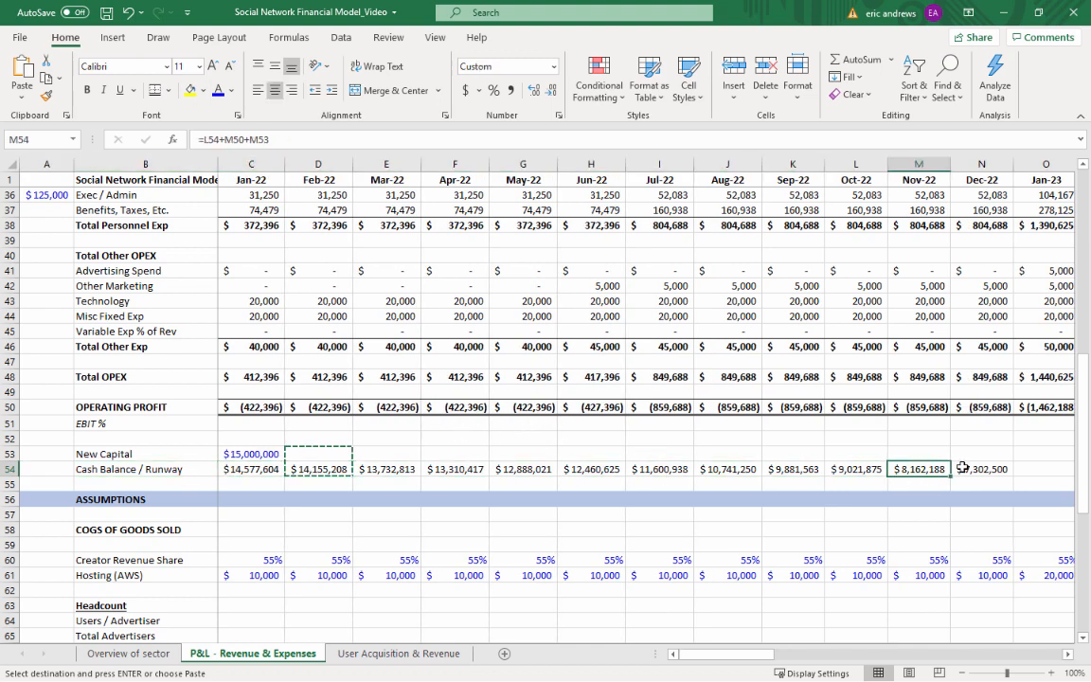
Copy the Dec-22 New Capital and Cash Balance / Runway cells N53:N54 into Jan-23 (O53:O54)
{"action": "left_click_drag", "start_coordinate": [732, 654], "coordinate": [804, 651]}
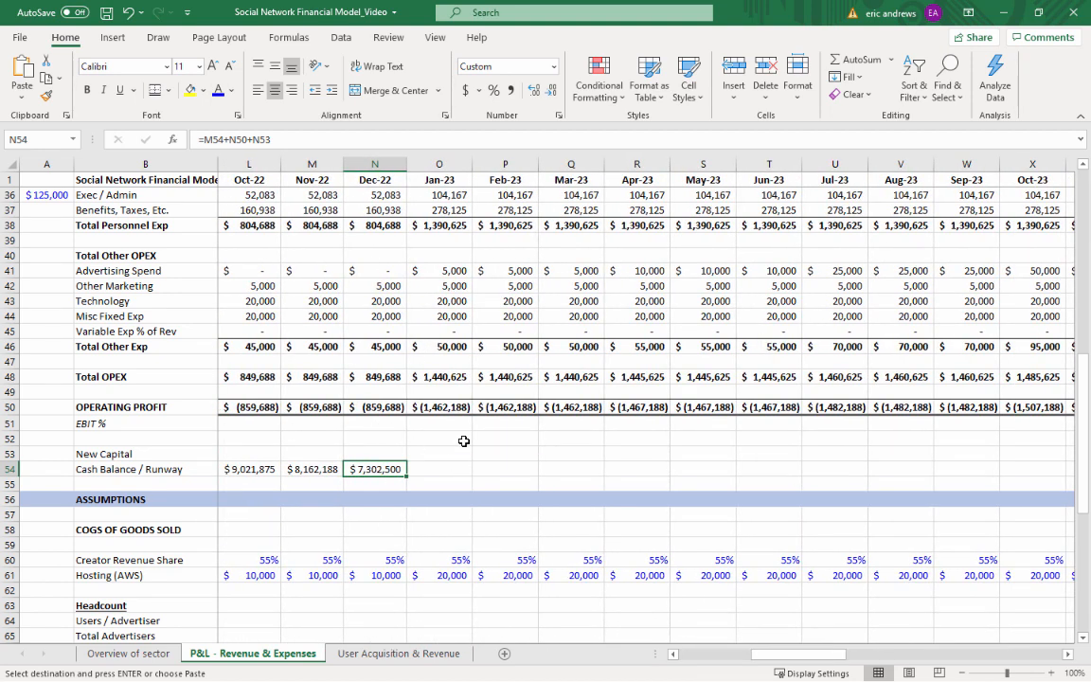
{"action": "key", "text": "Up"}
{"action": "key", "text": "shift+Down"}
{"action": "key", "text": "ctrl+c"}
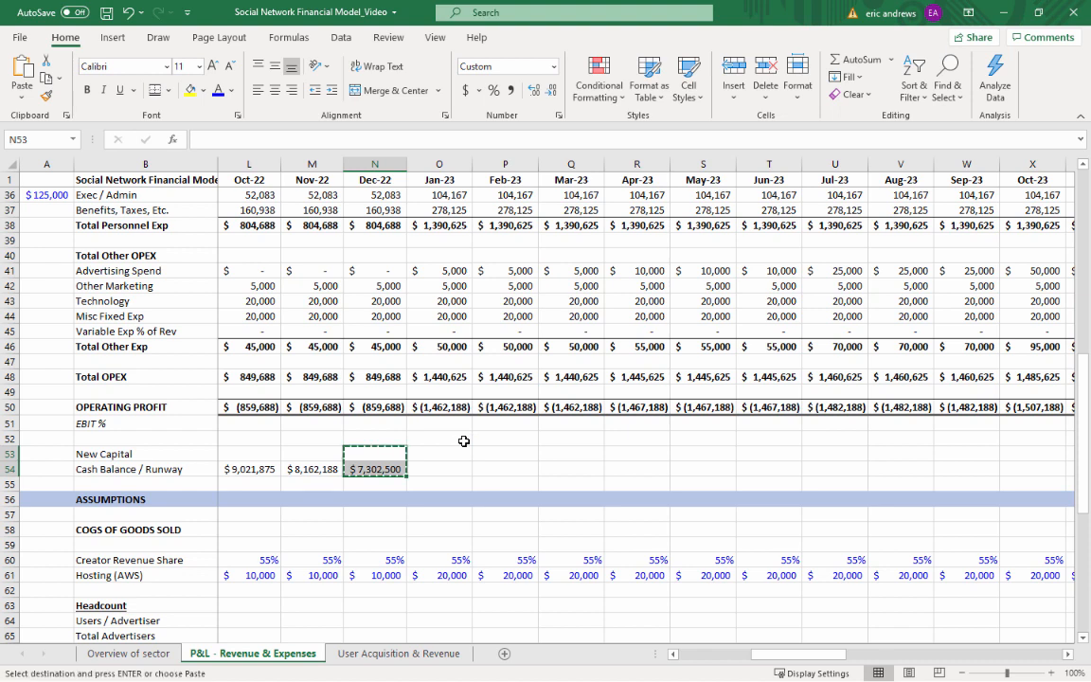
{"action": "key", "text": "Right"}
{"action": "key", "text": "ctrl+v"}
{"action": "key", "text": "Down"}
Enter 20000000 as the Jan-23 New Capital in O53, carrying over the blue currency formatting from C53
{"action": "key", "text": "Up"}
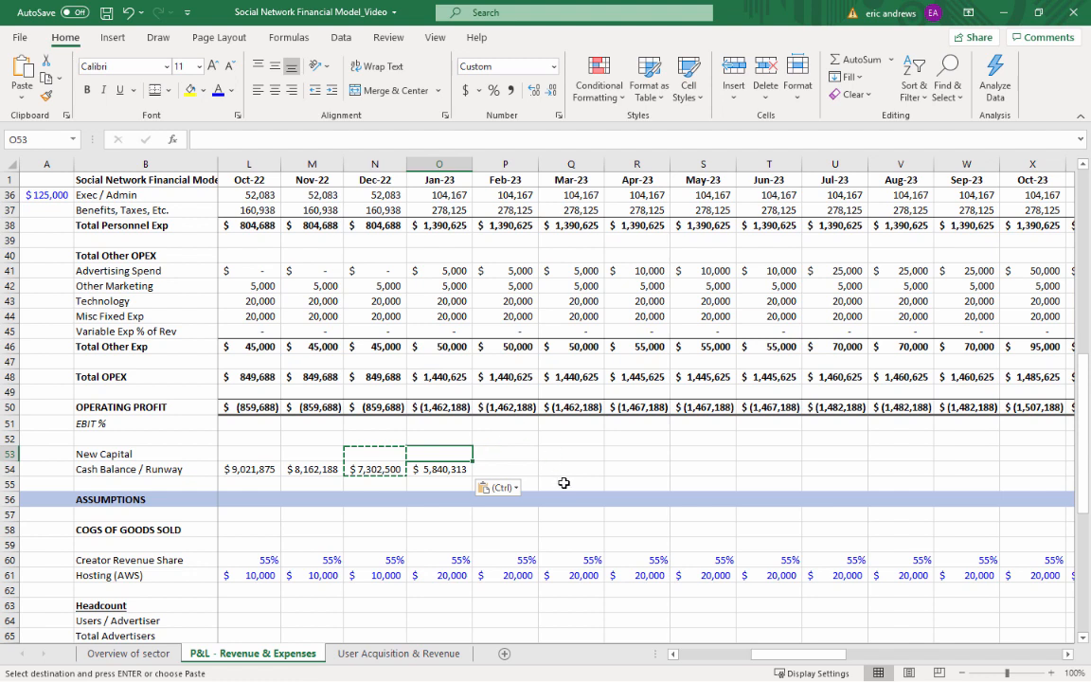
{"action": "type", "text": "200"}
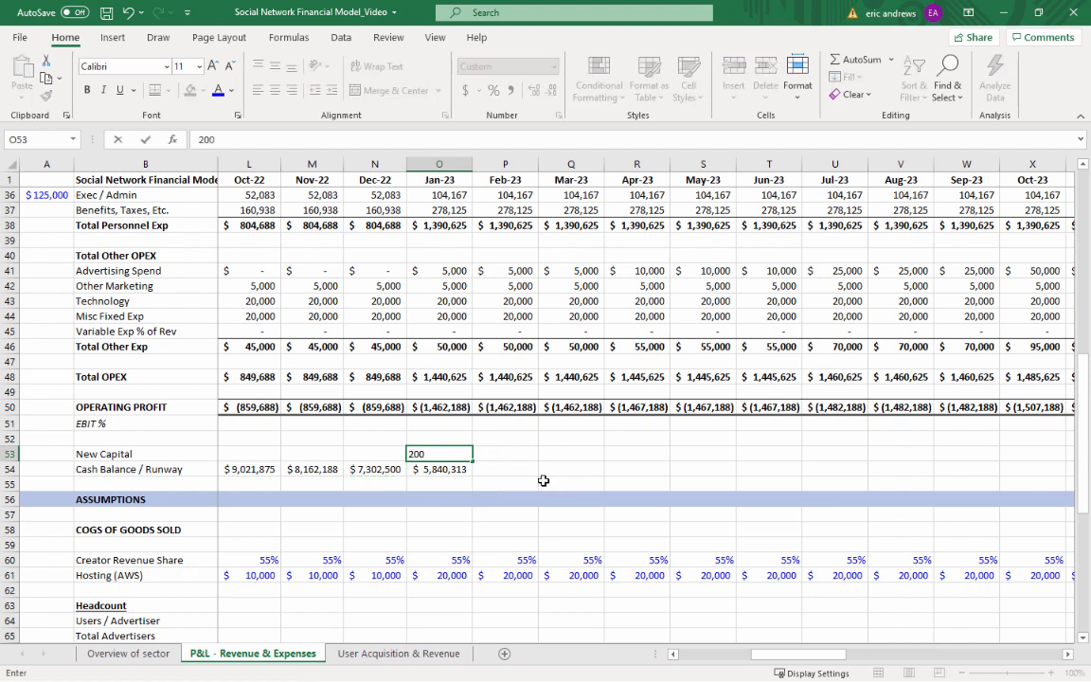
{"action": "key", "text": "ctrl+Return"}
{"action": "key", "text": "ctrl+Left"}
{"action": "key", "text": "ctrl+c"}
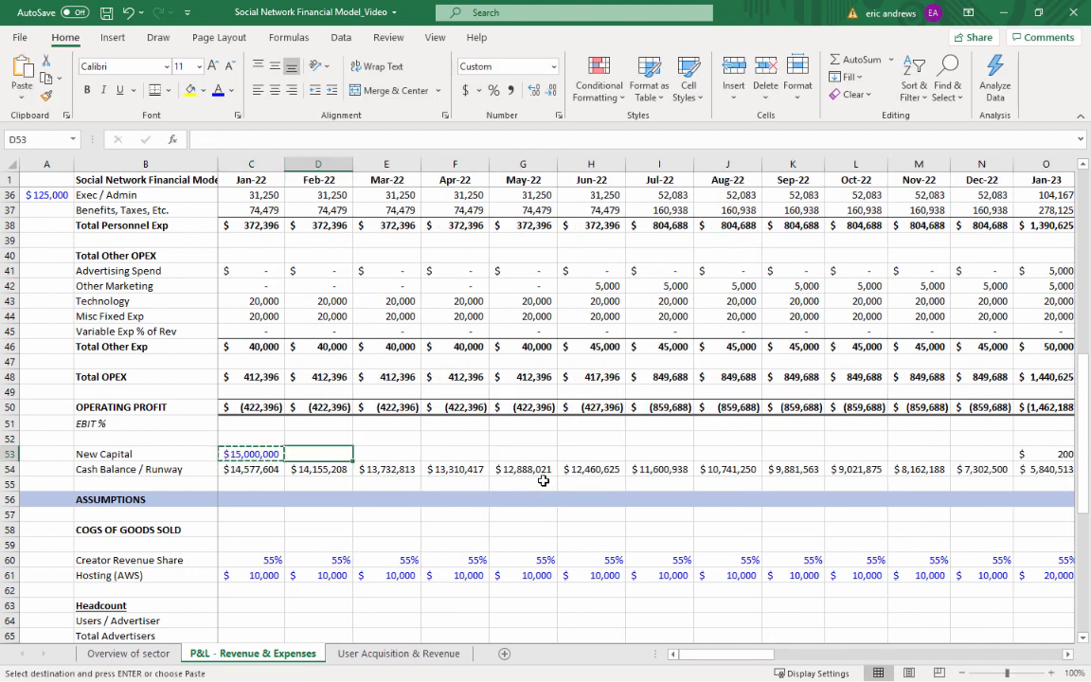
{"action": "key", "text": "ctrl+Right"}
{"action": "key", "text": "ctrl+v"}
{"action": "type", "text": "20000000"}
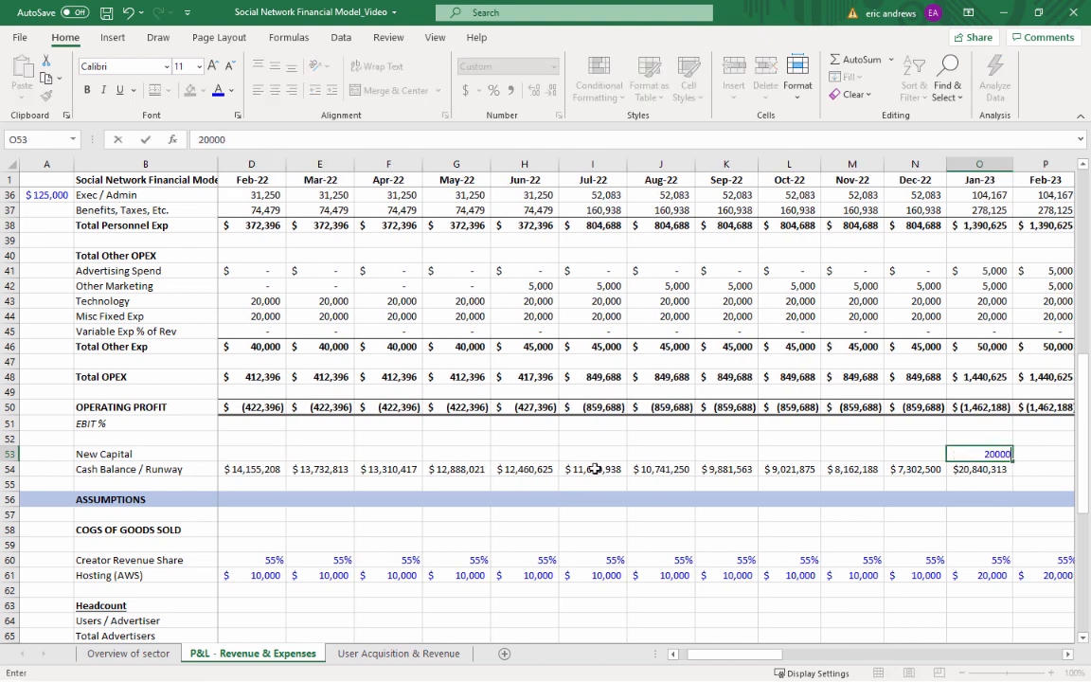
{"action": "key", "text": "ctrl+Return"}
Examine the Jan-23 New Capital and Cash Balance / Runway cells in relation to the surrounding months
{"action": "key", "text": "Right"}
{"action": "key", "text": "Right"}
{"action": "key", "text": "Right"}
{"action": "key", "text": "Right"}
{"action": "key", "text": "Right"}
{"action": "key", "text": "Right"}
{"action": "key", "text": "Right"}
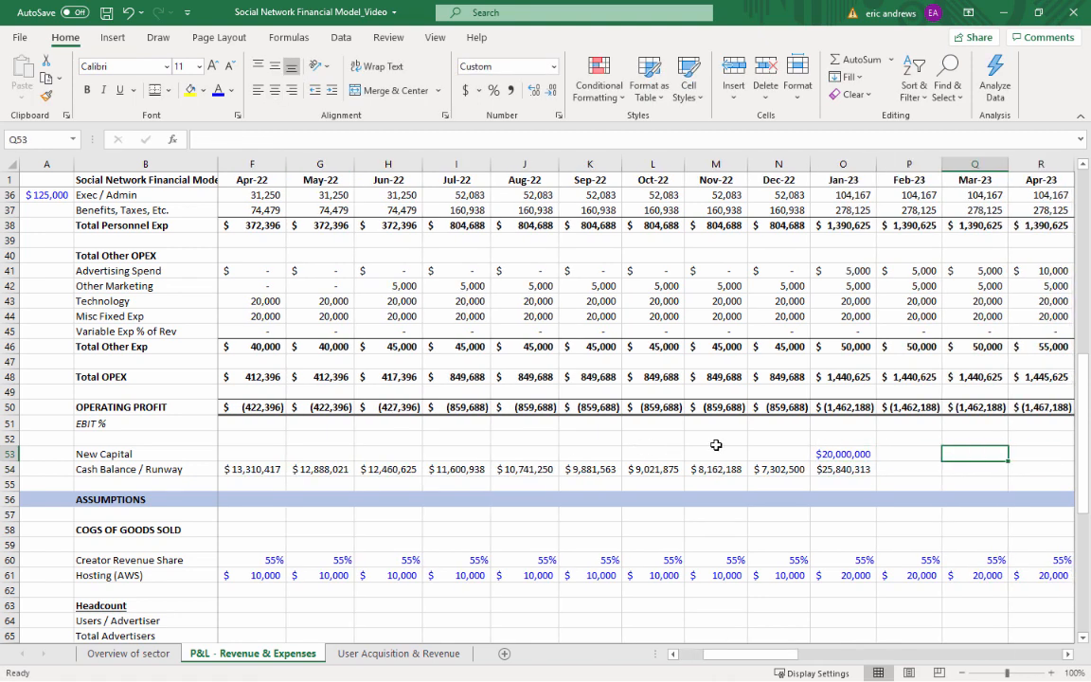
{"action": "key", "text": "Right"}
{"action": "key", "text": "Left"}
{"action": "key", "text": "Left"}
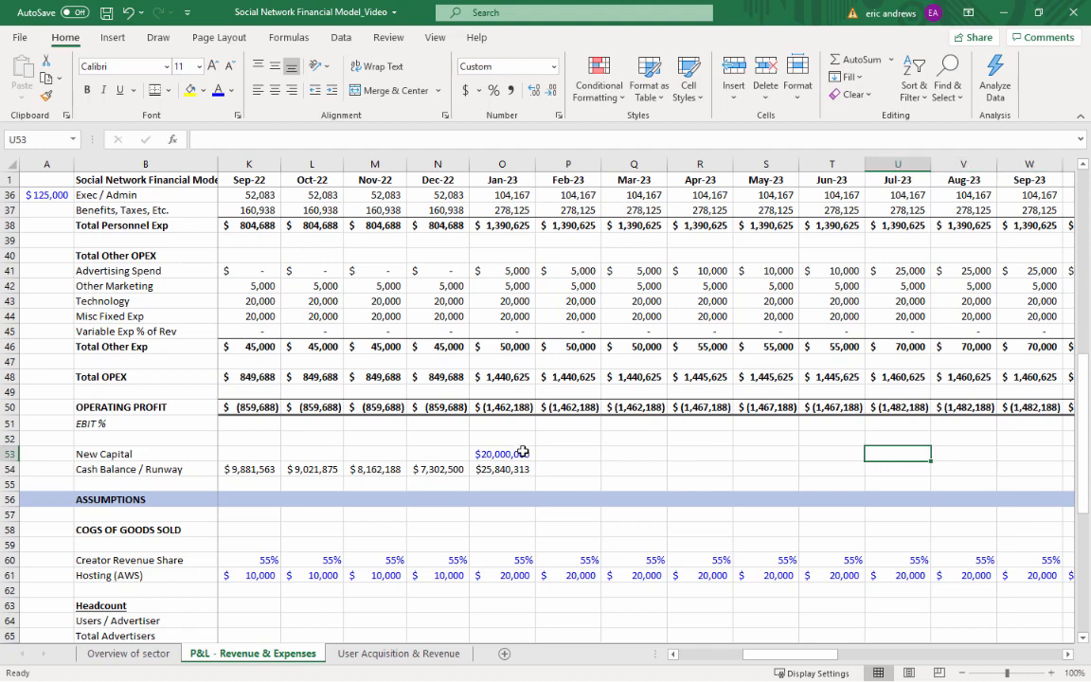
{"action": "left_click_drag", "start_coordinate": [519, 452], "coordinate": [514, 467]}
{"action": "key", "text": "Down"}
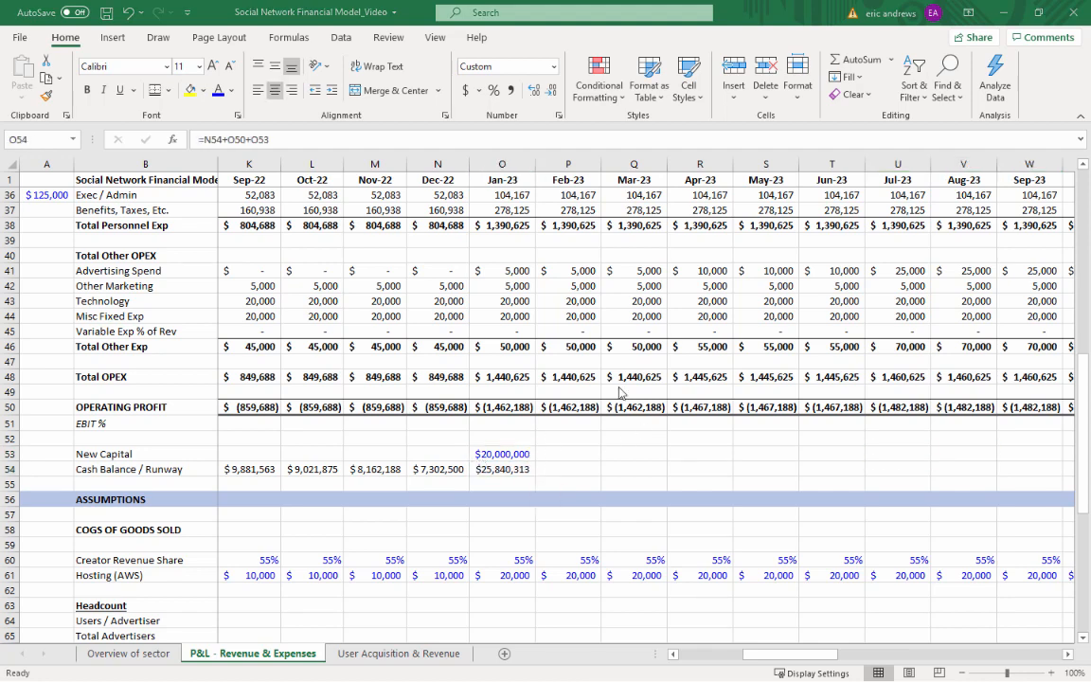
{"action": "key", "text": "Up"}
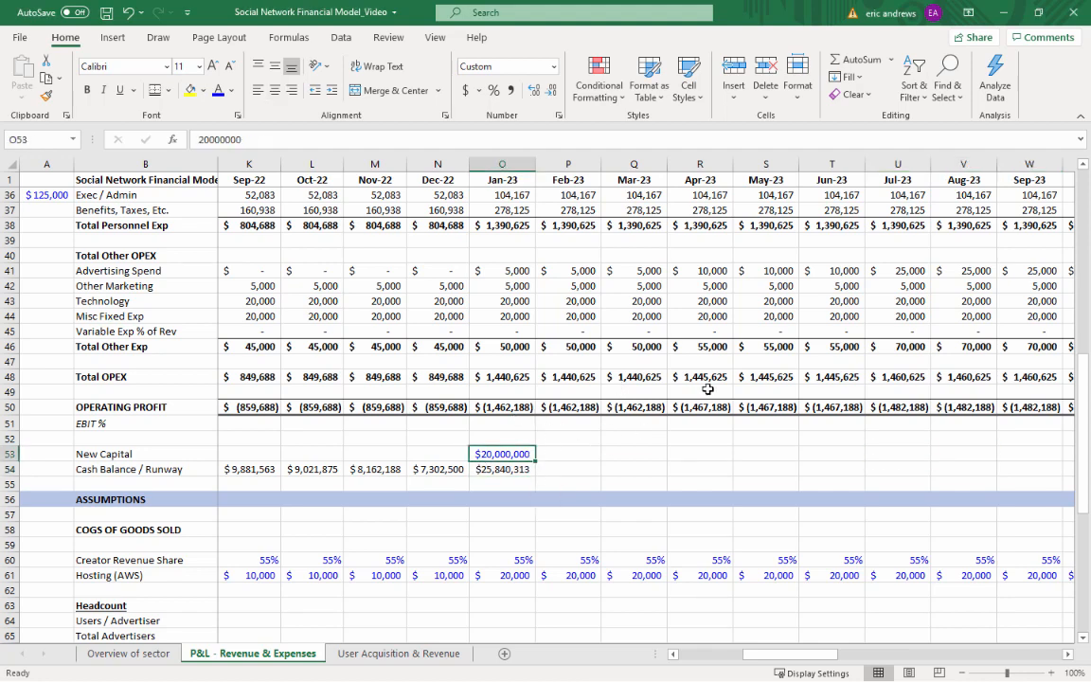
{"action": "key", "text": "Down"}
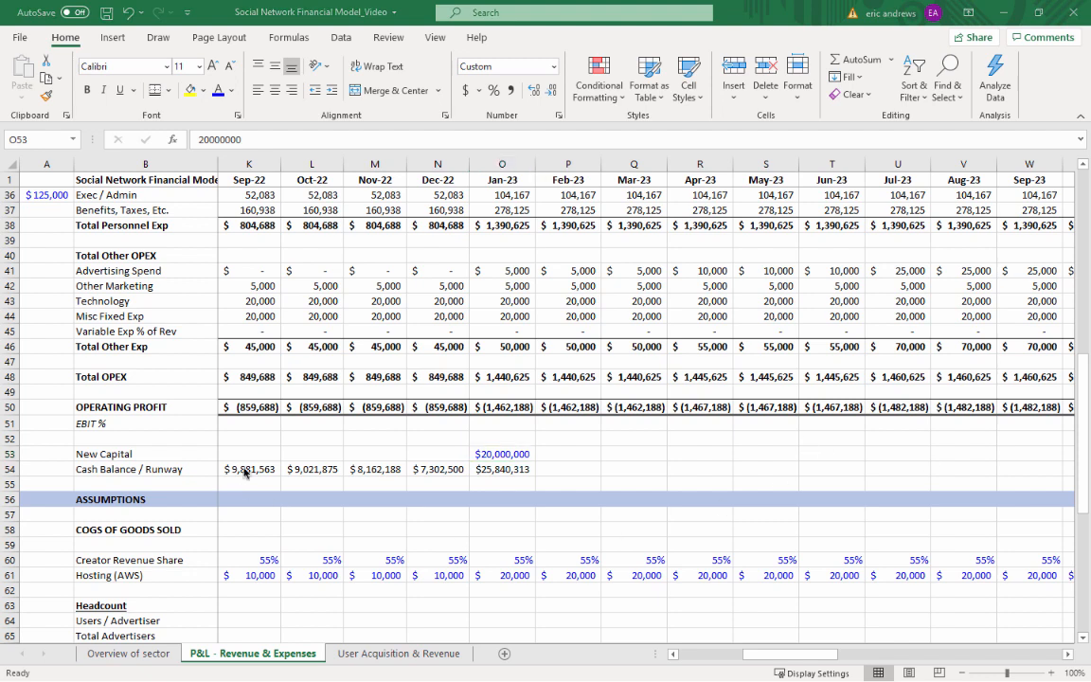
Copy the Jan-23 New Capital and Cash Balance / Runway cells O53:O54 across Feb-23 to Dec-23 (P53:Z54)
{"action": "left_click_drag", "start_coordinate": [500, 454], "coordinate": [503, 467]}
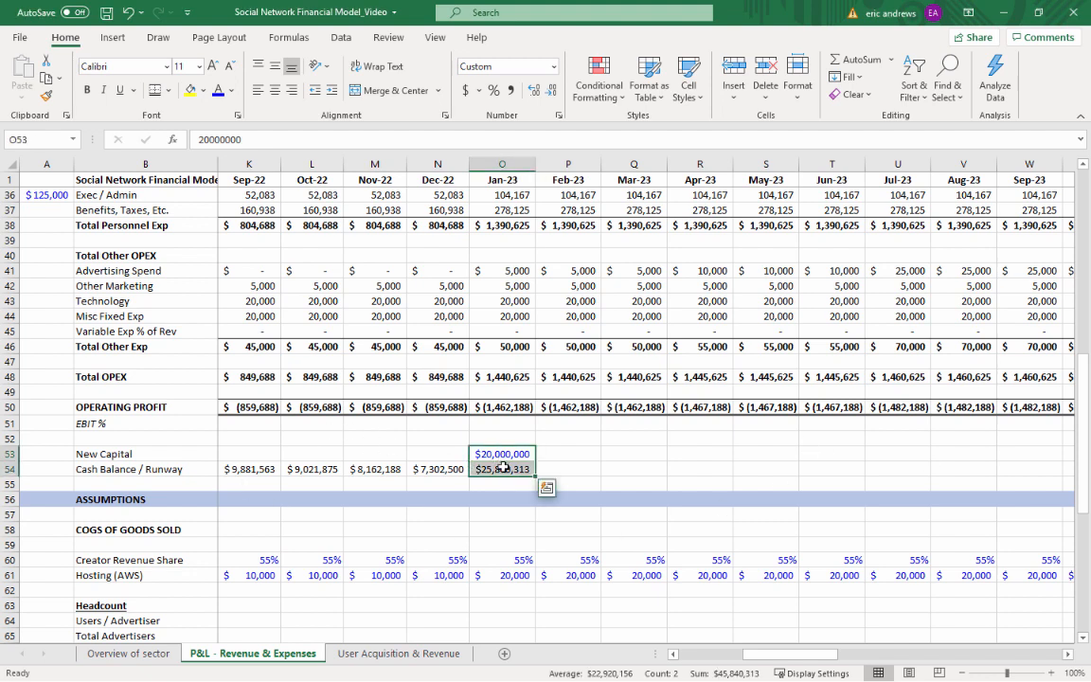
{"action": "key", "text": "ctrl+c"}
{"action": "key", "text": "Right"}
{"action": "key", "text": "shift+Right"}
{"action": "key", "text": "shift+Right"}
{"action": "key", "text": "shift+Right"}
{"action": "key", "text": "shift+Right"}
{"action": "key", "text": "shift+Right"}
{"action": "key", "text": "shift+Right"}
{"action": "key", "text": "shift+Right"}
{"action": "key", "text": "shift+Right"}
{"action": "key", "text": "shift+Right"}
{"action": "key", "text": "shift+Right"}
{"action": "key", "text": "shift+Right"}
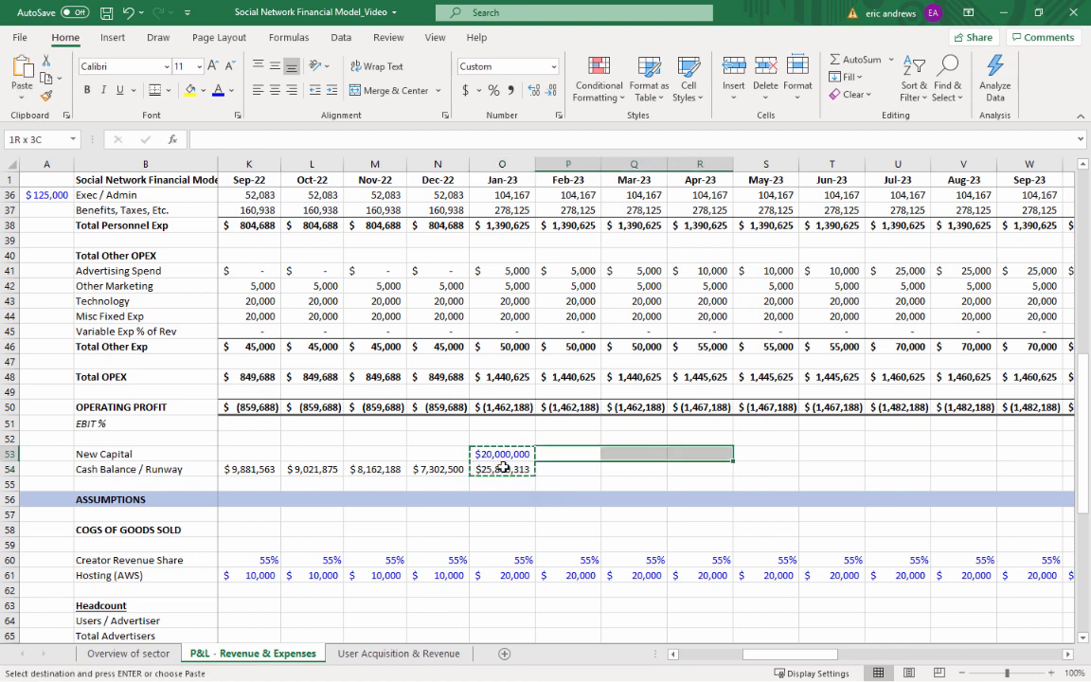
{"action": "key", "text": "shift+Left"}
{"action": "key", "text": "shift+Left"}
{"action": "key", "text": "shift+Right"}
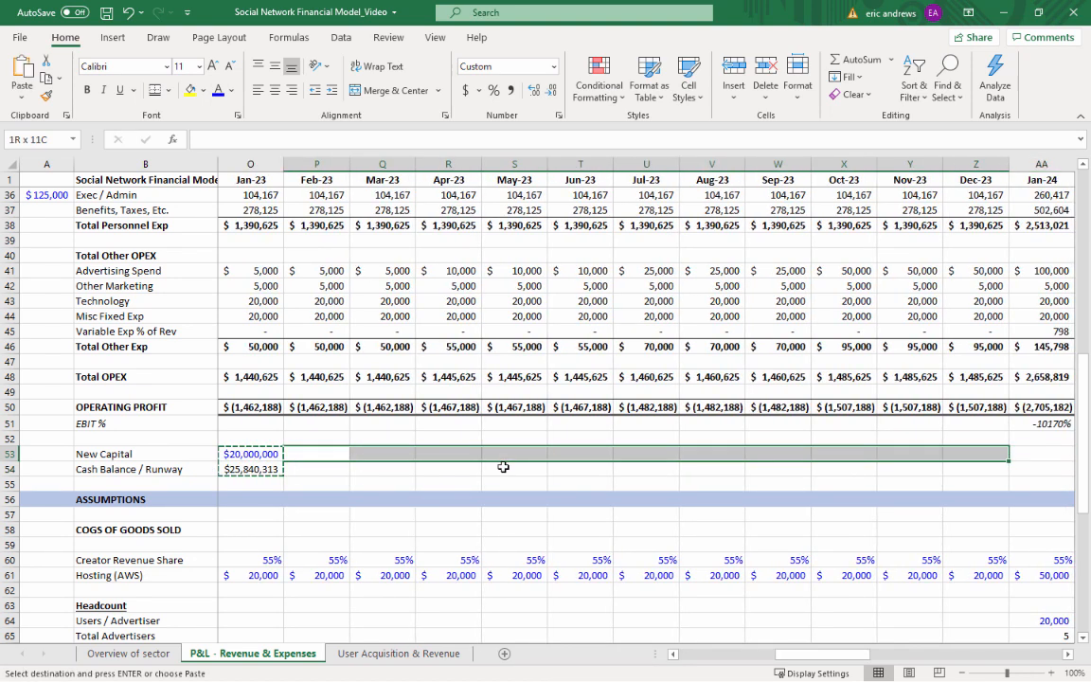
{"action": "key", "text": "ctrl+v"}
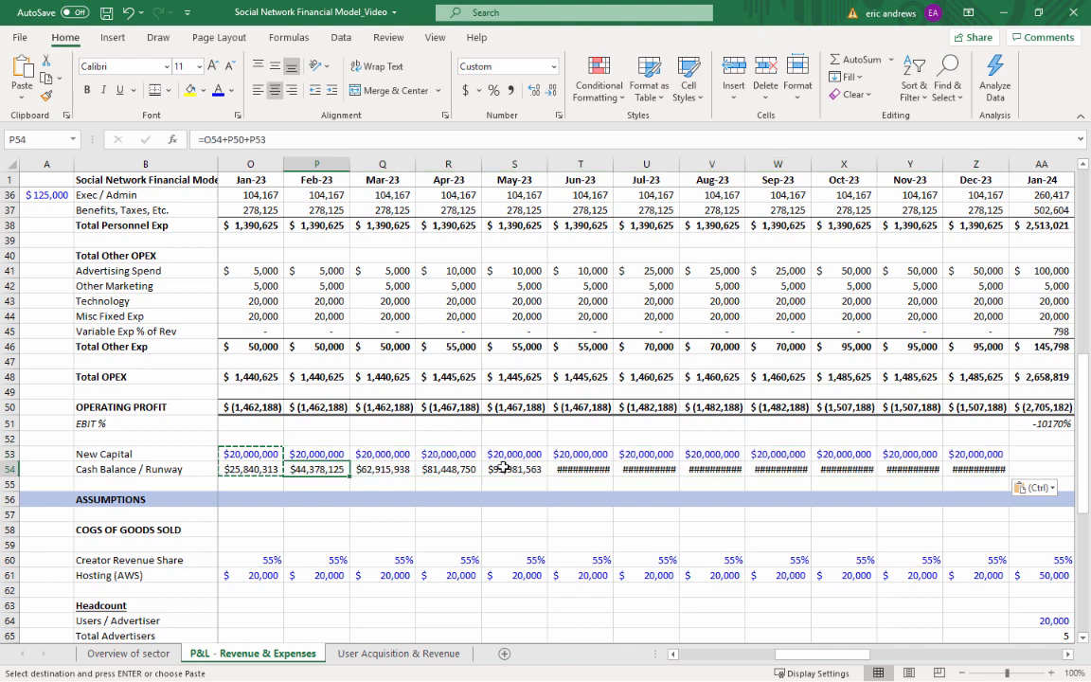
Check the copied Cash Balance / Runway formulas and amounts across the 2023 months
{"action": "key", "text": "Down"}
{"action": "key", "text": "ctrl+Right"}
{"action": "key", "text": "Left"}
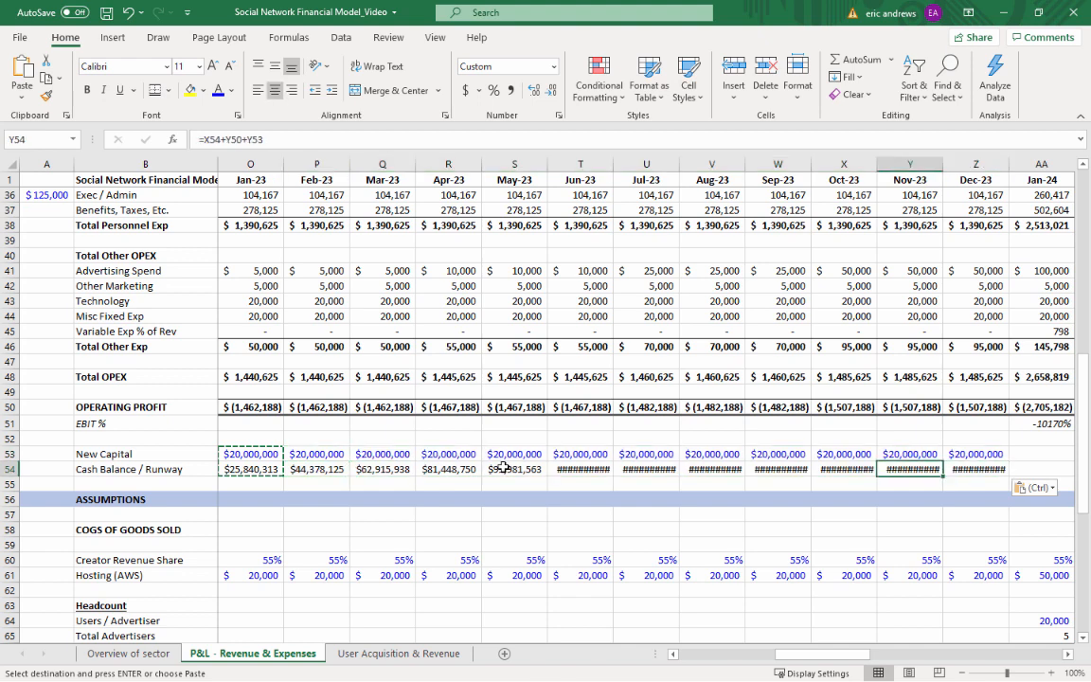
{"action": "left_click", "coordinate": [436, 469]}
{"action": "left_click", "coordinate": [317, 469]}
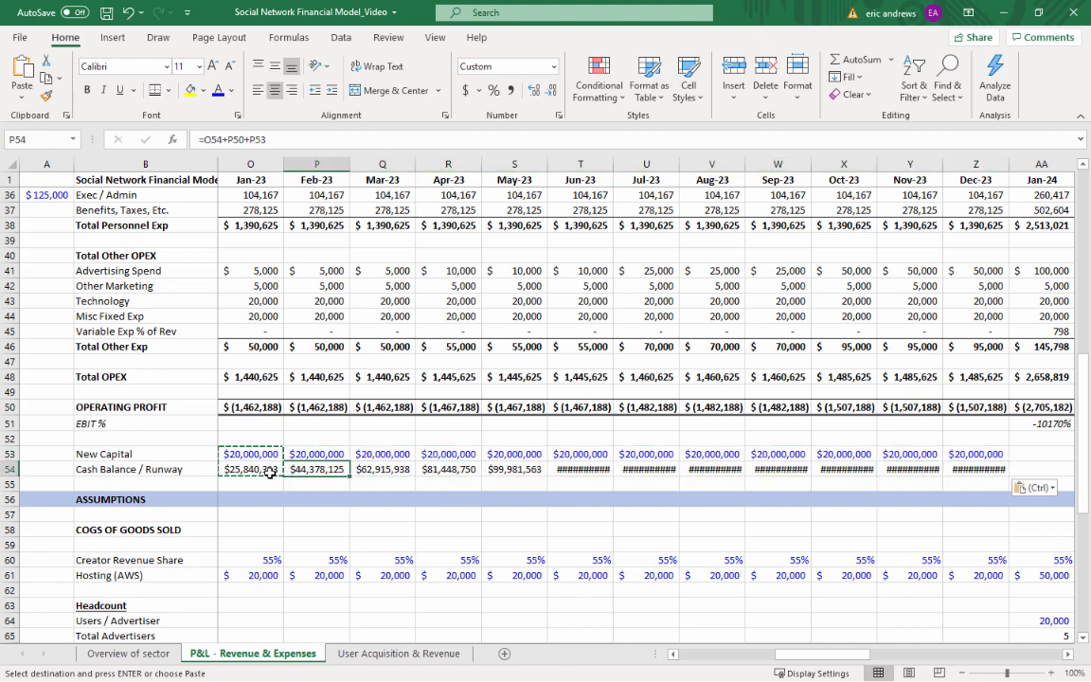
{"action": "left_click", "coordinate": [261, 470]}
{"action": "key", "text": "Left"}
{"action": "key", "text": "Left"}
{"action": "key", "text": "Right"}
Clear the repeated New Capital amounts from Feb-23 to Dec-23 (P53:Z53), leaving only the Jan-23 raise
{"action": "left_click", "coordinate": [435, 456]}
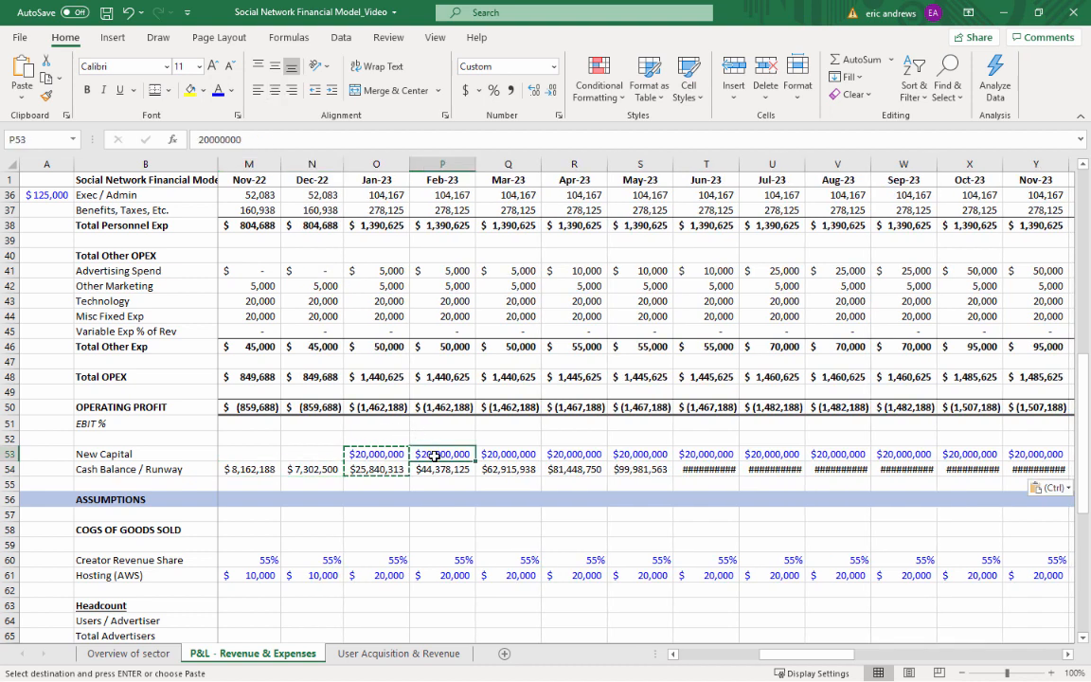
{"action": "key", "text": "ctrl+shift+Right"}
{"action": "key", "text": "Delete"}
{"action": "key", "text": "Left"}
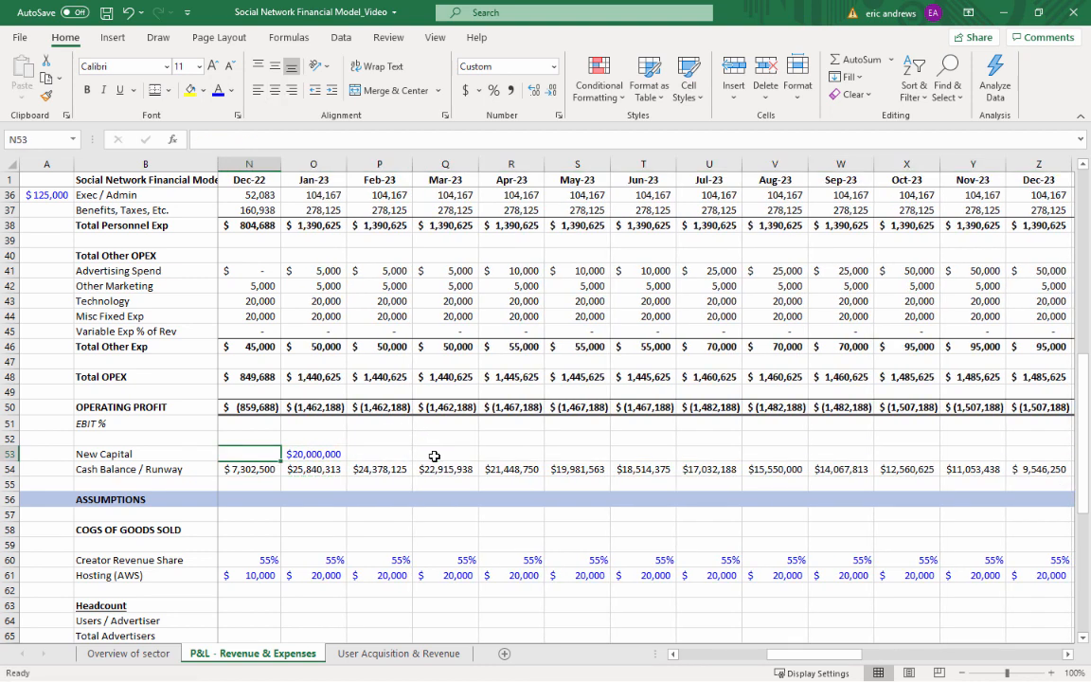
Examine the 2023 Cash Balance / Runway against the monthly OPERATING PROFIT up to Oct-23
{"action": "key", "text": "Down"}
{"action": "key", "text": "Right"}
{"action": "key", "text": "Right"}
{"action": "key", "text": "Right"}
{"action": "key", "text": "Right"}
{"action": "key", "text": "Right"}
{"action": "key", "text": "Right"}
{"action": "key", "text": "Right"}
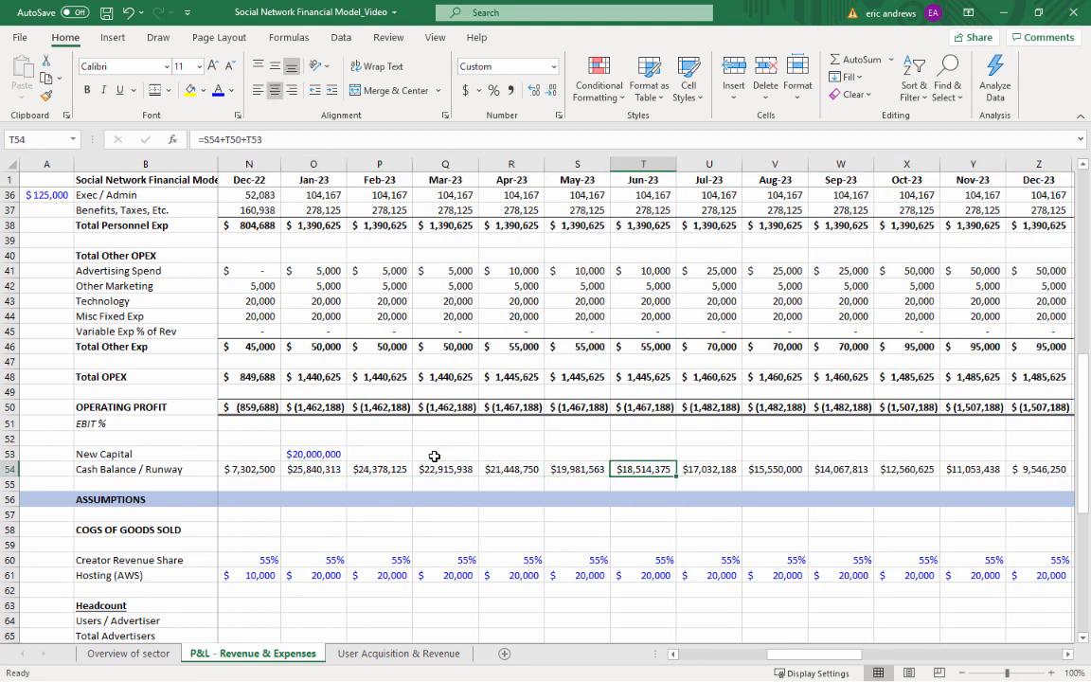
{"action": "key", "text": "Up"}
{"action": "key", "text": "Up"}
{"action": "key", "text": "Up"}
{"action": "key", "text": "Up"}
{"action": "key", "text": "Right"}
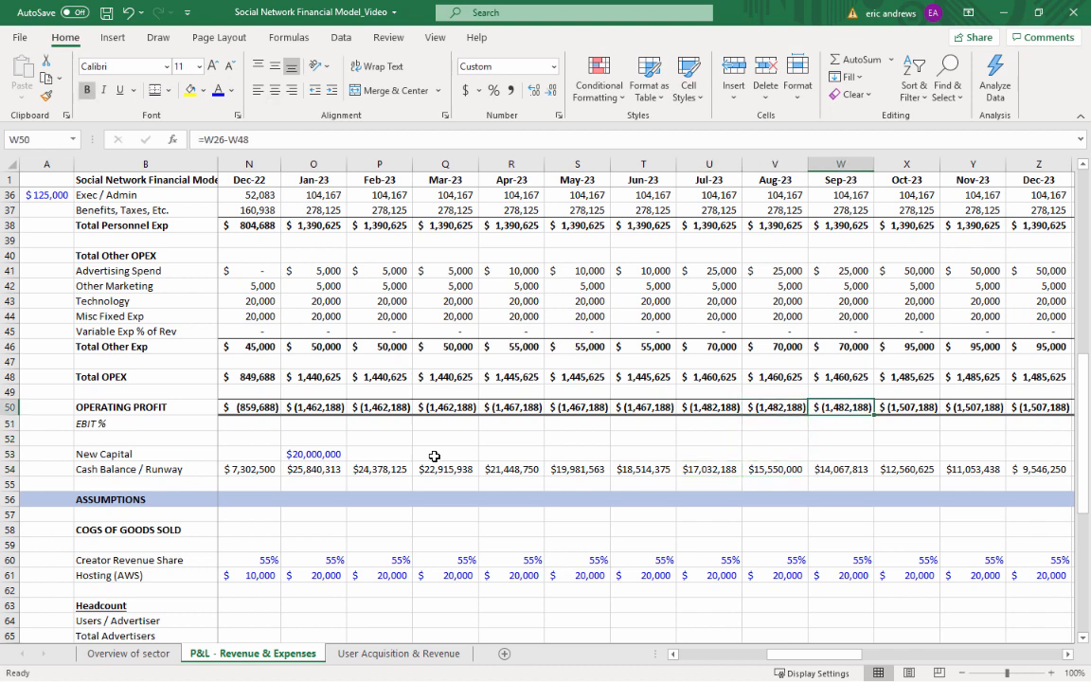
{"action": "key", "text": "Down"}
{"action": "key", "text": "Down"}
{"action": "key", "text": "Down"}
{"action": "key", "text": "Down"}
{"action": "key", "text": "Right"}
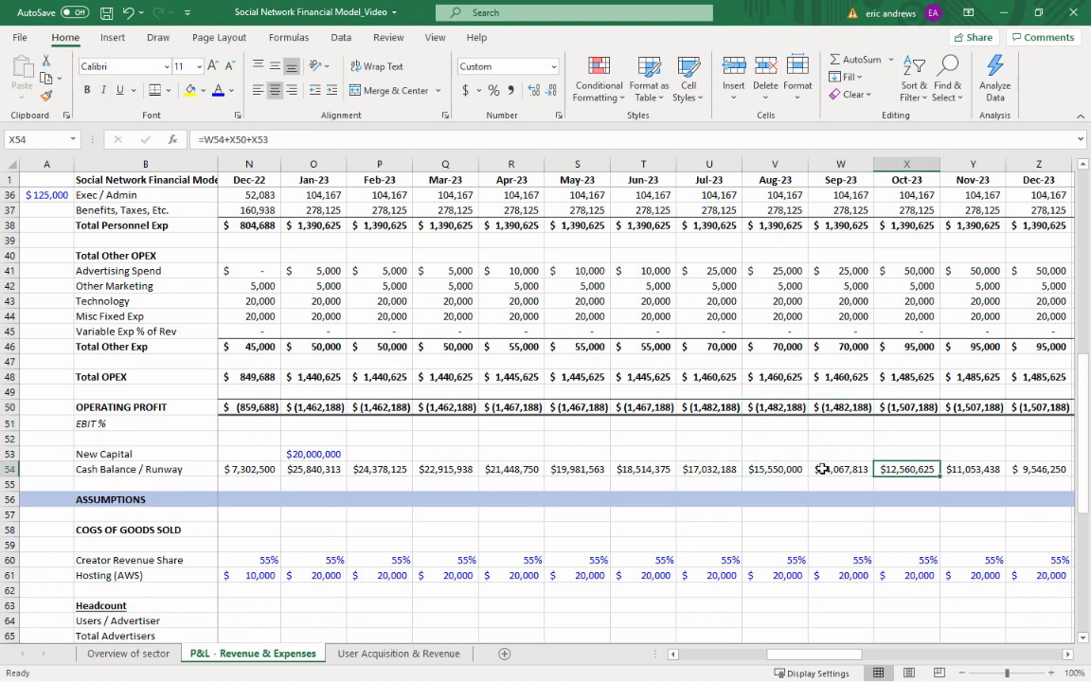
Examine Oct-23 Monthly Active Users and Annual Run Rate (ARR), followed by the Cash Balance / Runway from Oct-23 to Dec-23
{"action": "scroll", "coordinate": [893, 407], "scroll_direction": "up", "scroll_amount": 9}
{"action": "scroll", "coordinate": [893, 408], "scroll_direction": "up", "scroll_amount": 3}
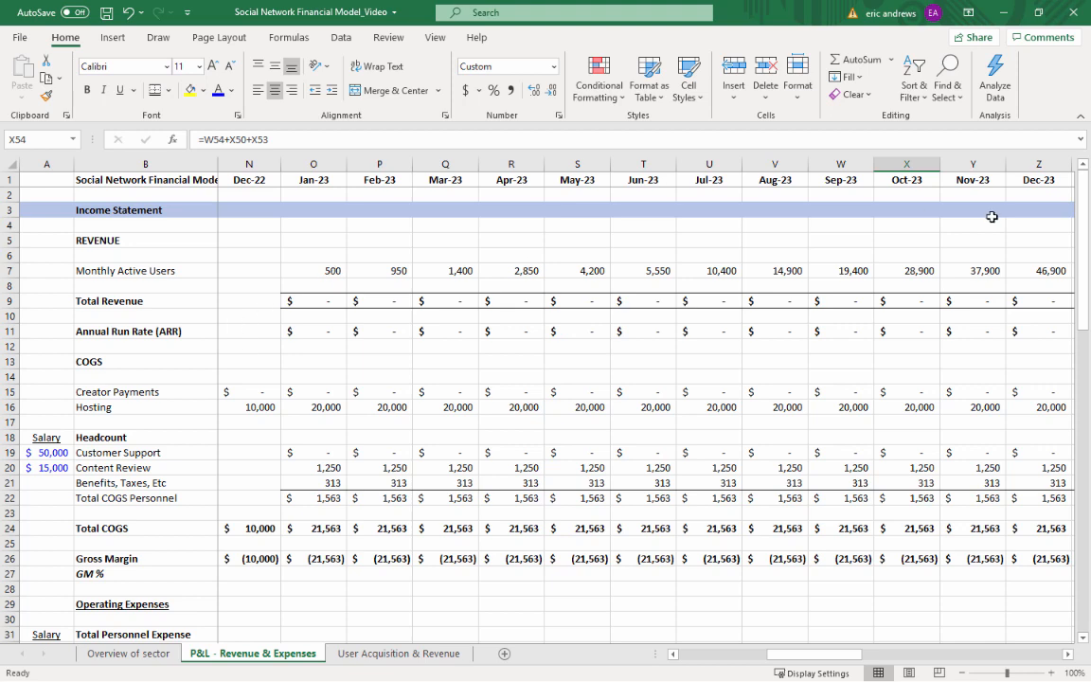
{"action": "left_click", "coordinate": [912, 272]}
{"action": "left_click", "coordinate": [912, 329]}
{"action": "scroll", "coordinate": [912, 329], "scroll_direction": "down", "scroll_amount": 8}
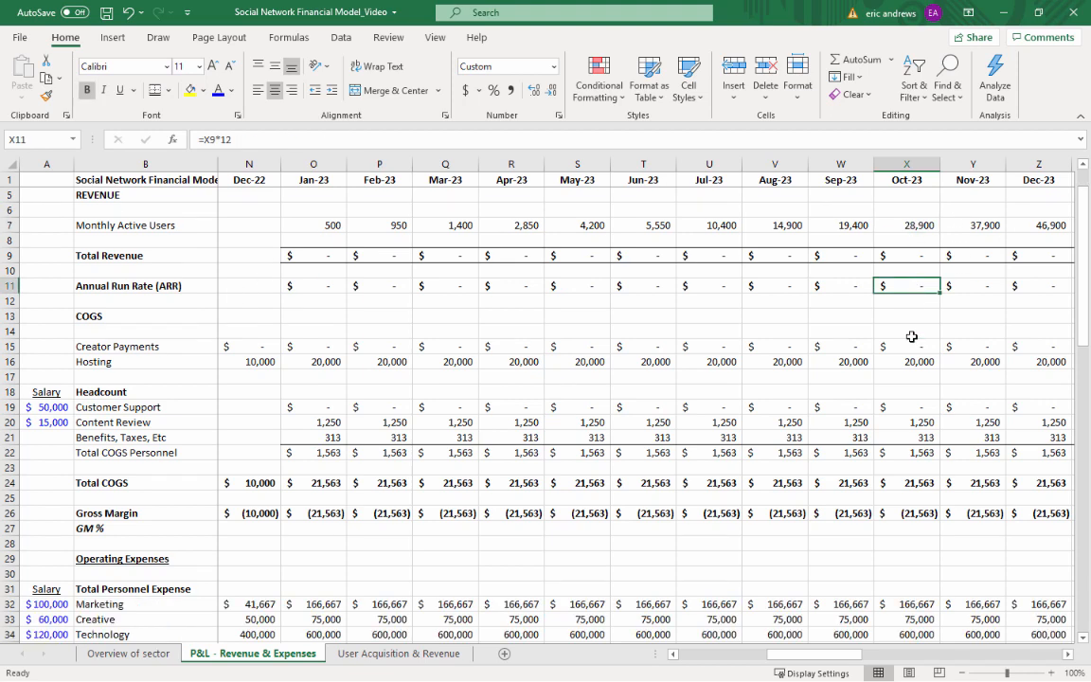
{"action": "scroll", "coordinate": [898, 352], "scroll_direction": "down", "scroll_amount": 1}
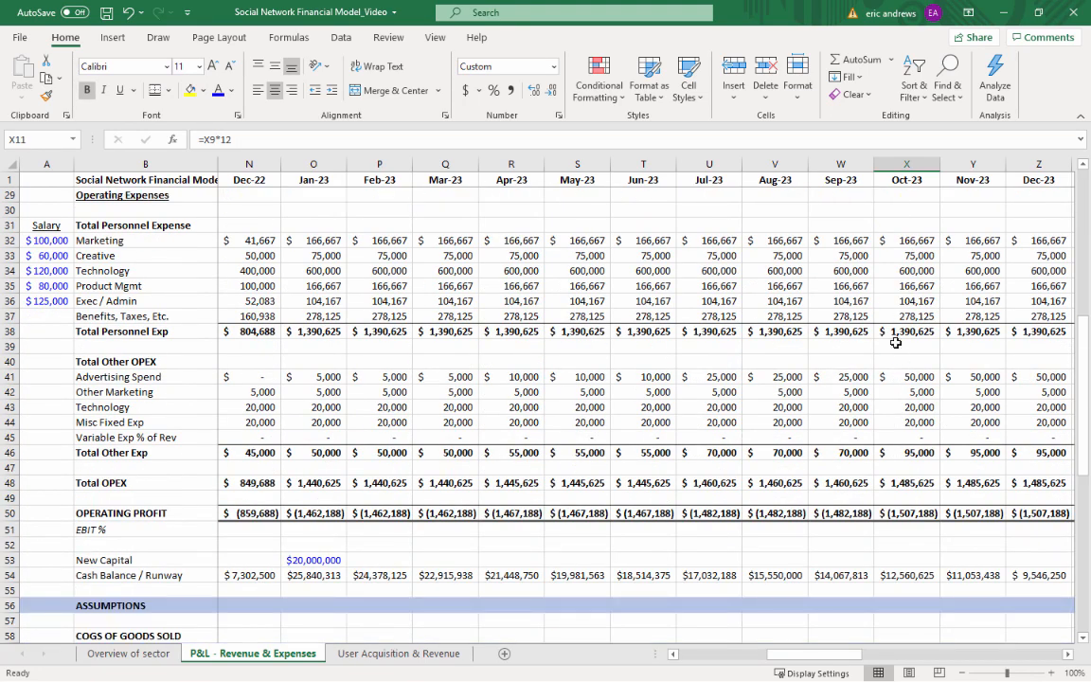
{"action": "left_click", "coordinate": [892, 572]}
{"action": "key", "text": "Right"}
{"action": "key", "text": "Right"}
{"action": "key", "text": "Right"}
{"action": "key", "text": "Right"}
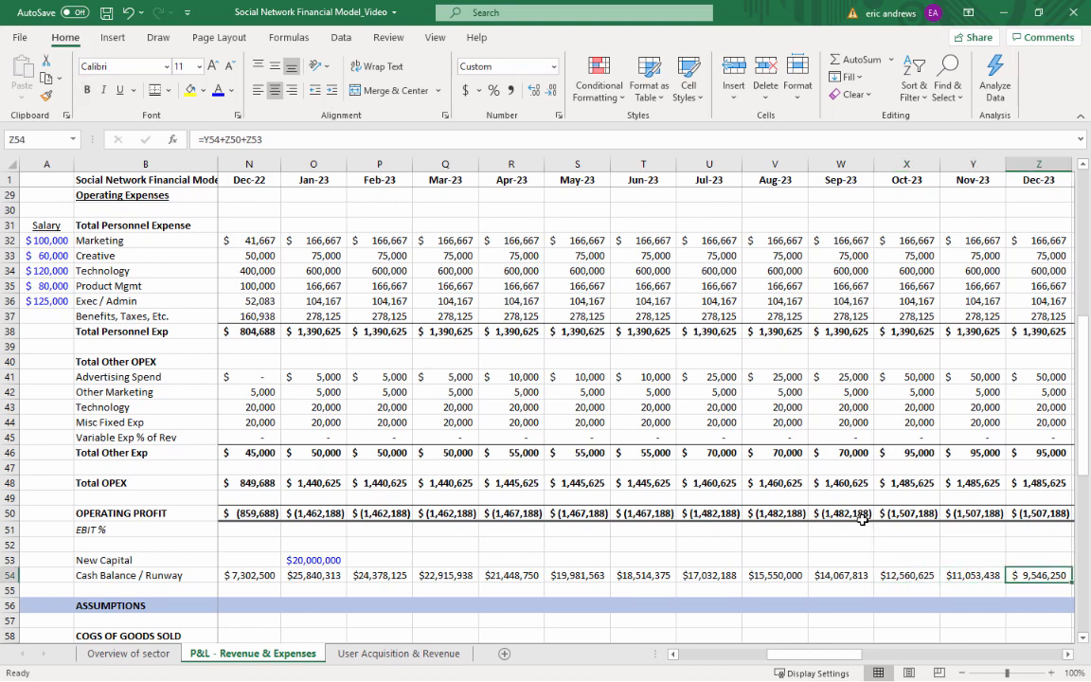
Copy the Dec-23 Cash Balance / Runway formula into Jan-24 (AA54)
{"action": "key", "text": "Left"}
{"action": "key", "text": "Left"}
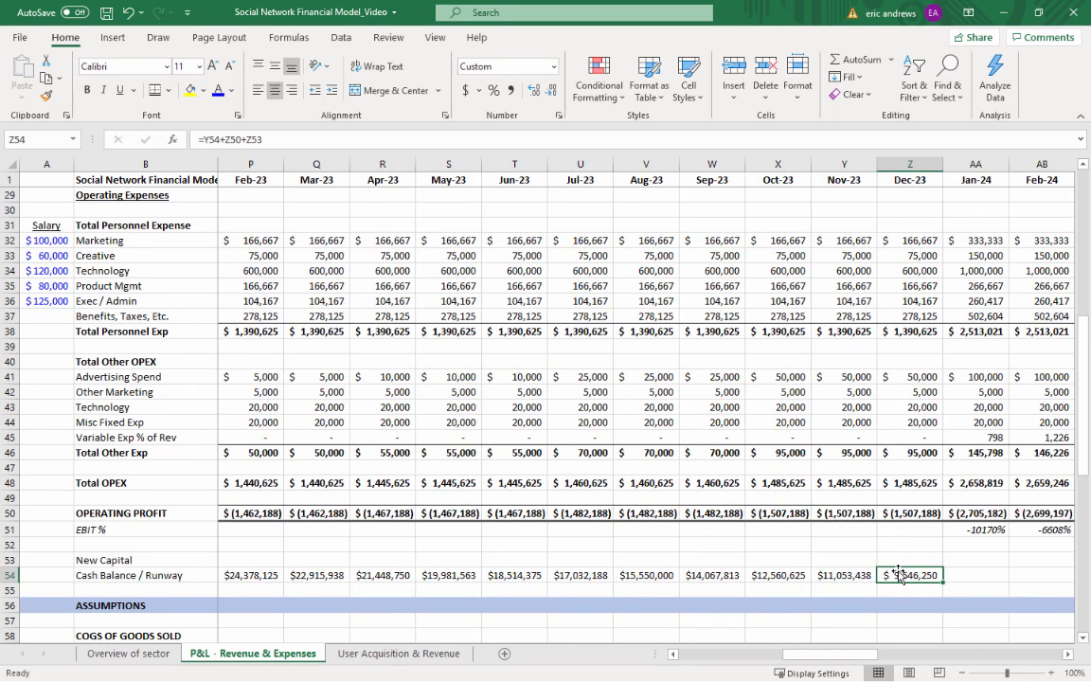
{"action": "left_click_drag", "start_coordinate": [824, 656], "coordinate": [865, 655]}
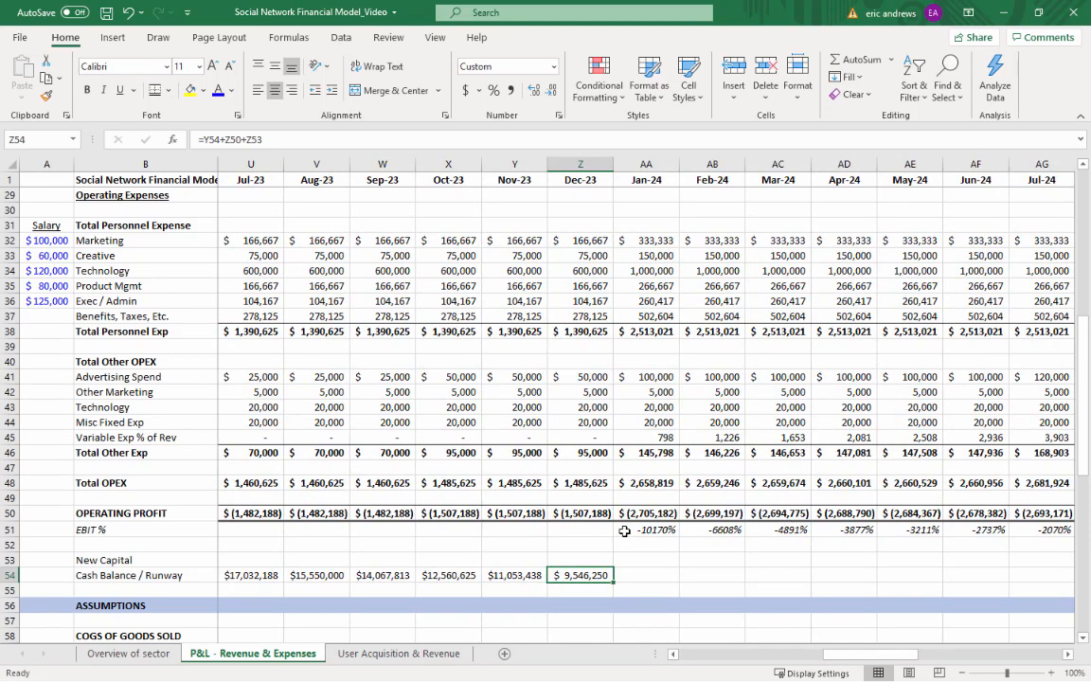
{"action": "key", "text": "ctrl+c"}
{"action": "key", "text": "Right"}
{"action": "key", "text": "ctrl+v"}
Enter 40,000,000 as the Jan-24 New Capital in AA53
{"action": "key", "text": "Up"}
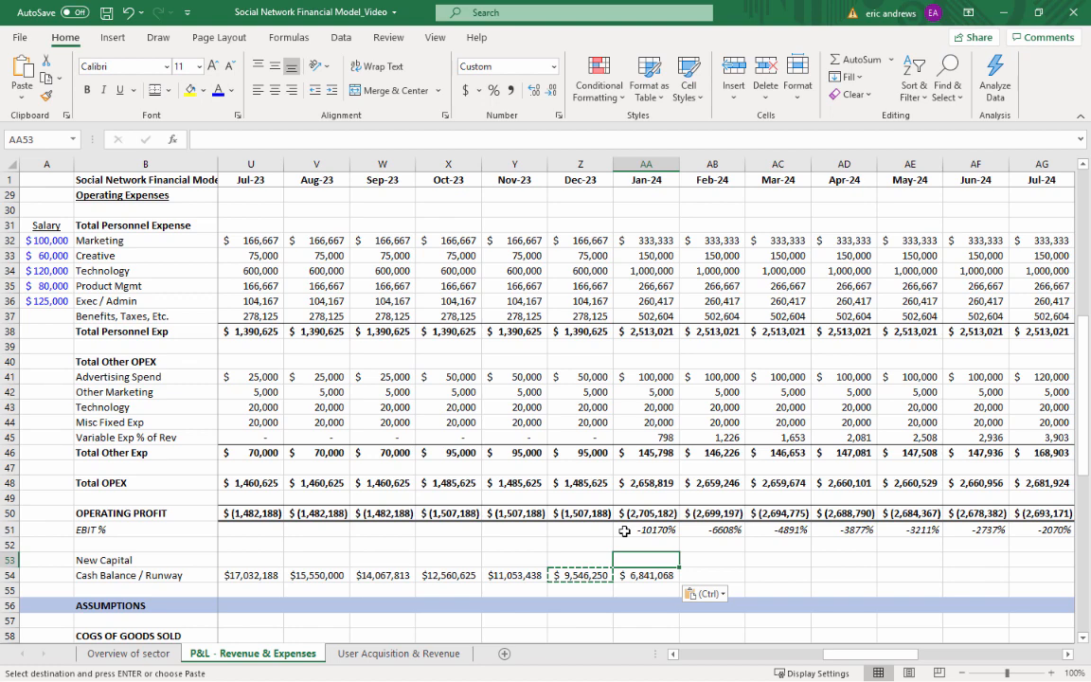
{"action": "scroll", "coordinate": [625, 531], "scroll_direction": "up", "scroll_amount": 9}
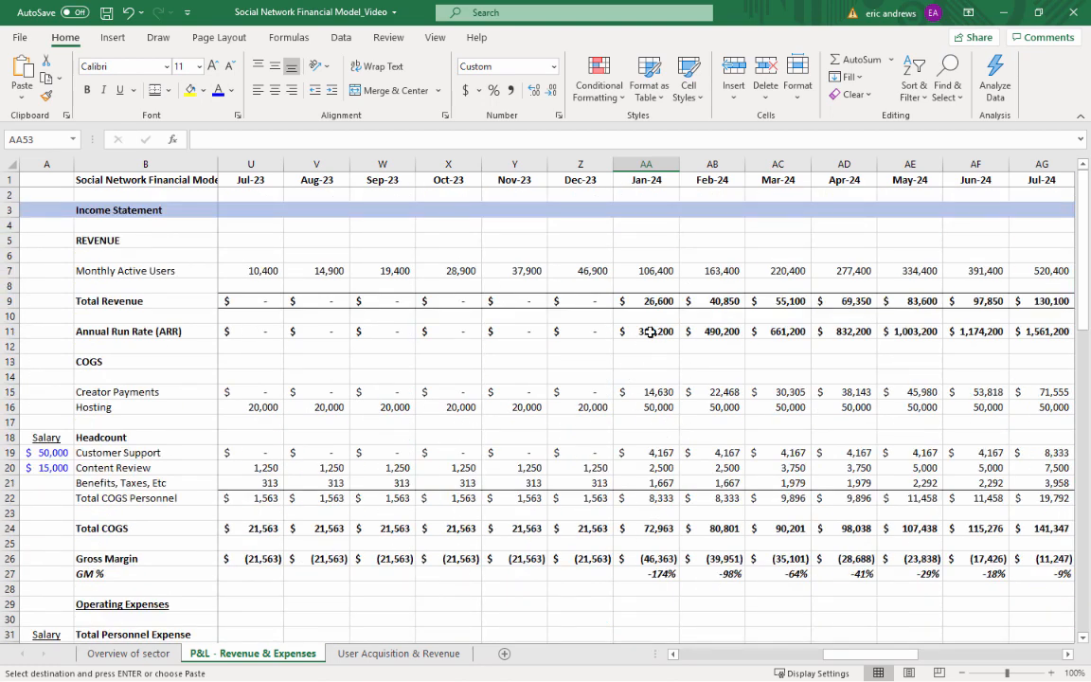
{"action": "scroll", "coordinate": [662, 349], "scroll_direction": "down", "scroll_amount": 11}
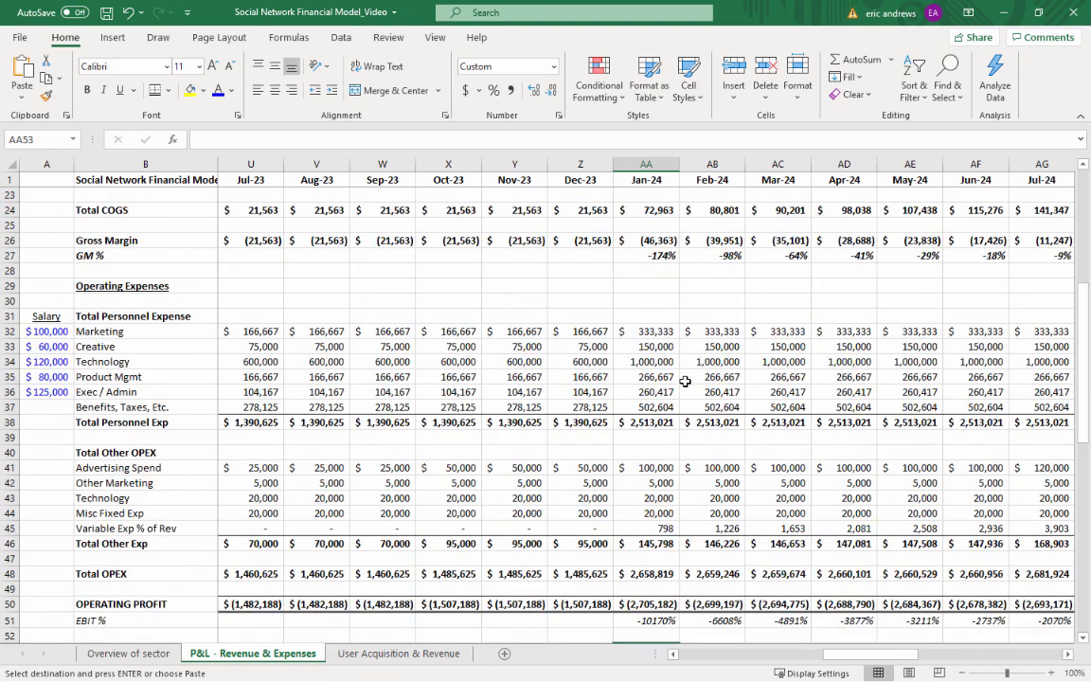
{"action": "scroll", "coordinate": [681, 379], "scroll_direction": "down", "scroll_amount": 1}
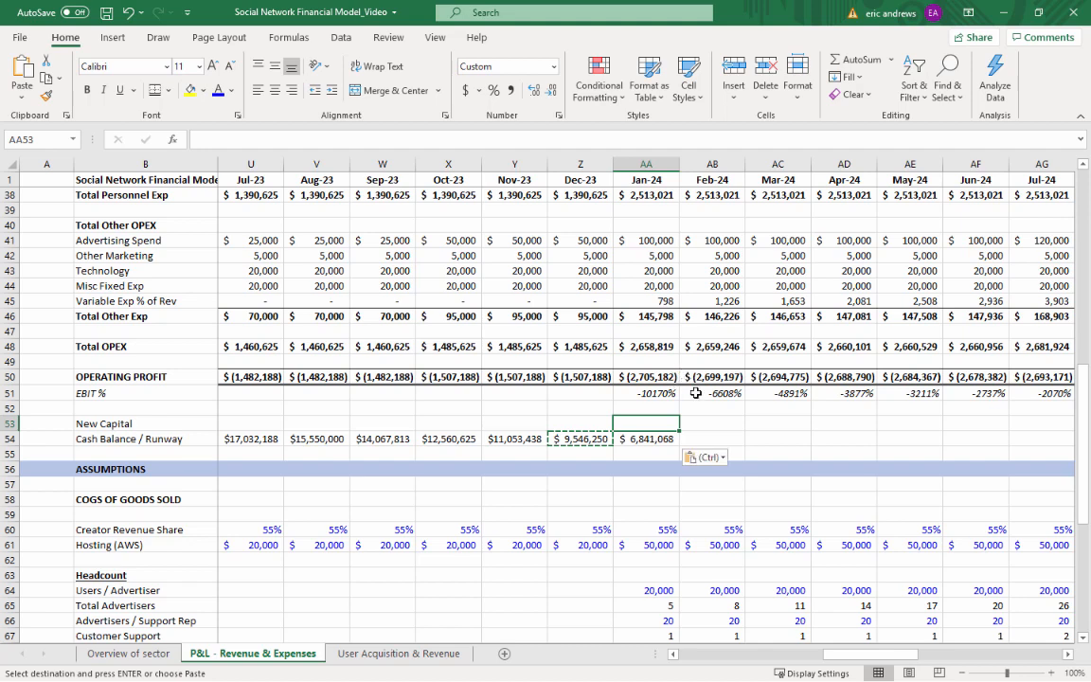
{"action": "type", "text": "40000000"}
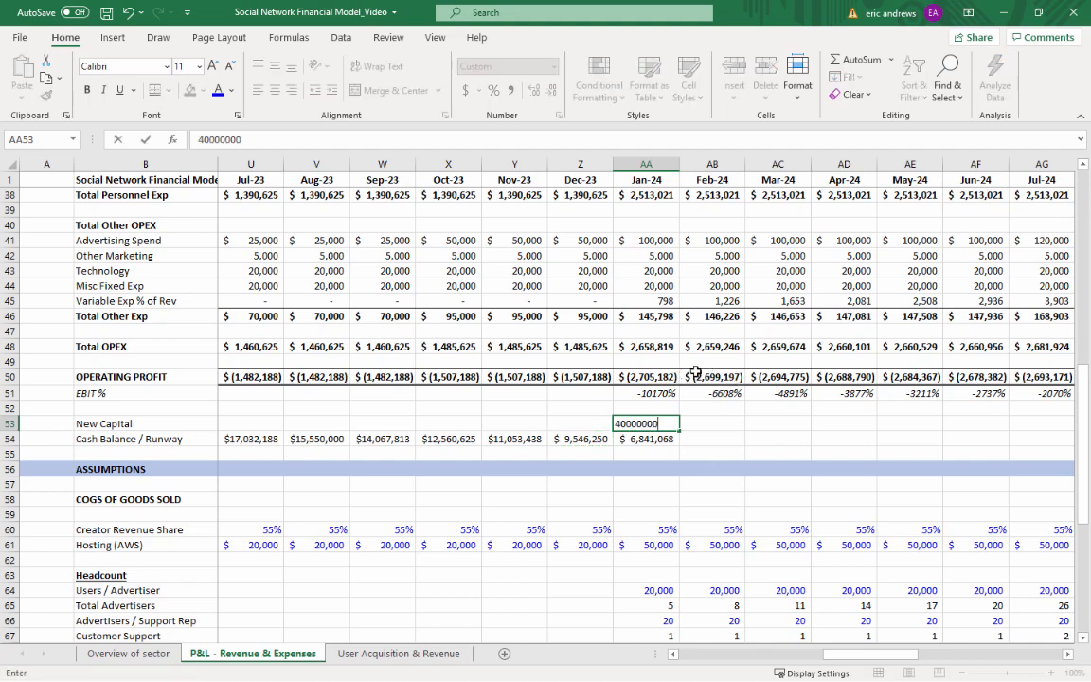
{"action": "key", "text": "Return"}
{"action": "key", "text": "Up"}
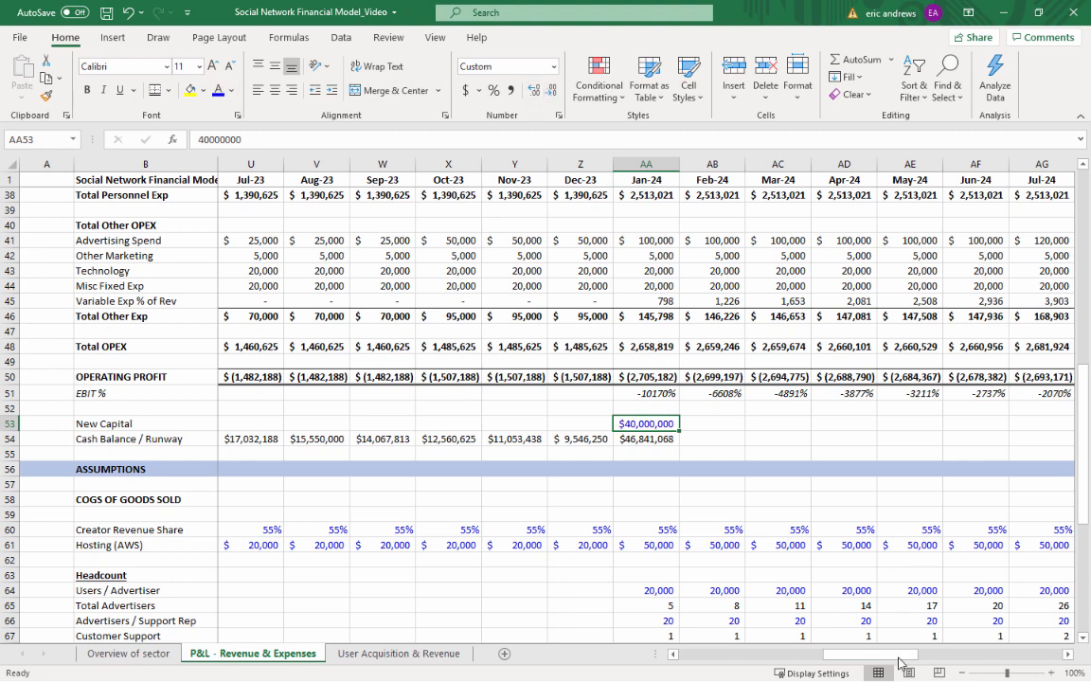
Copy the Jan-24 New Capital and Cash Balance / Runway cells across to Jan-25, and clear the repeated New Capital from Feb-24 to Jan-25
{"action": "scroll", "coordinate": [706, 347], "scroll_direction": "right", "scroll_amount": 3}
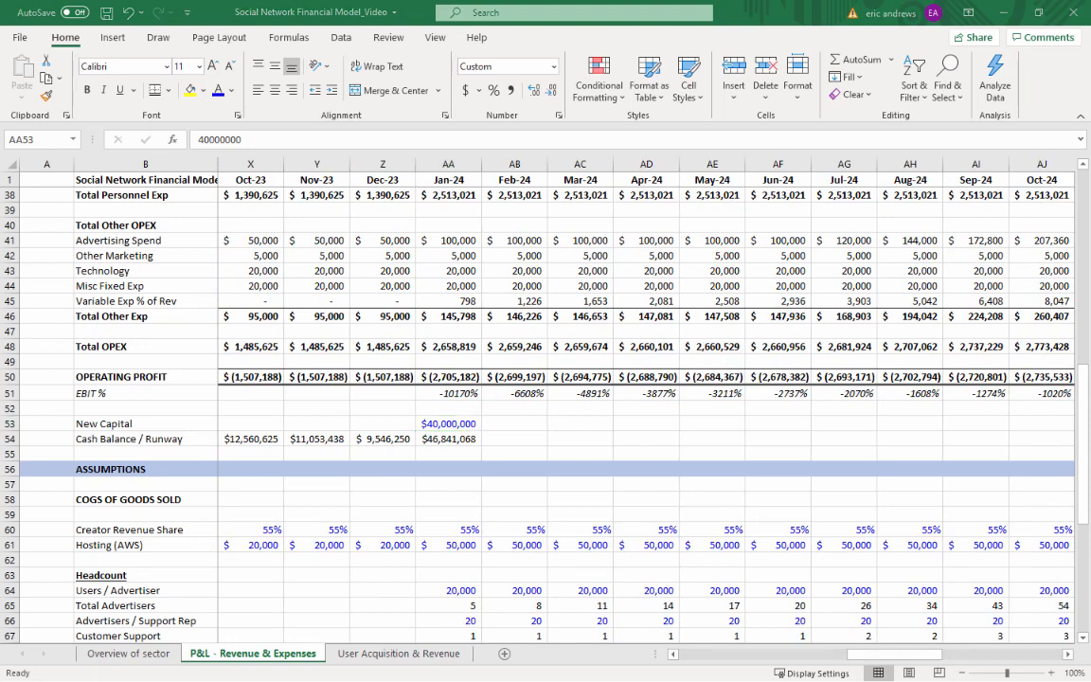
{"action": "left_click", "coordinate": [495, 360]}
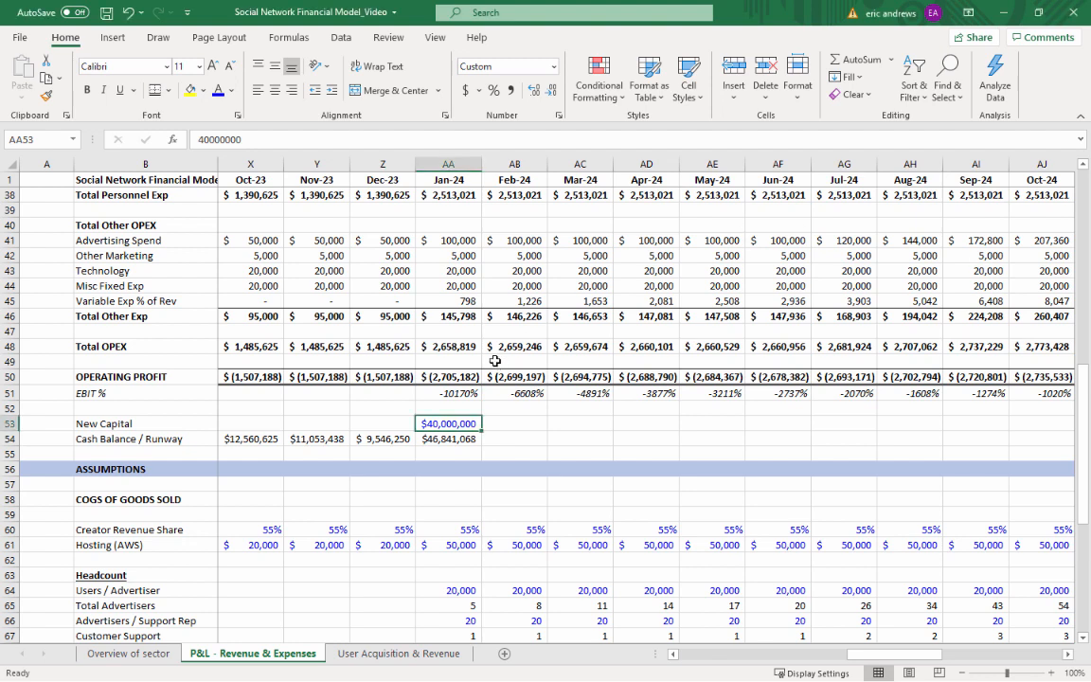
{"action": "key", "text": "ctrl+v"}
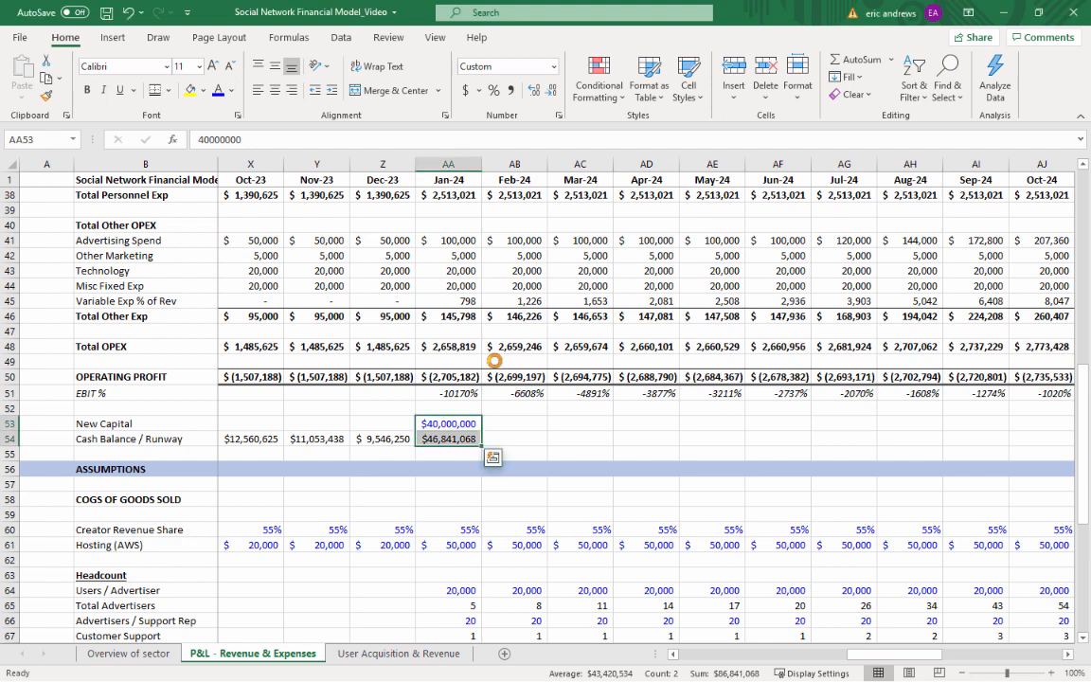
{"action": "key", "text": "ctrl+c"}
{"action": "key", "text": "shift+Right"}
{"action": "key", "text": "shift+Right"}
{"action": "key", "text": "shift+Right"}
{"action": "key", "text": "shift+Right"}
{"action": "key", "text": "shift+Right"}
{"action": "key", "text": "shift+Right"}
{"action": "key", "text": "shift+Right"}
{"action": "key", "text": "shift+Right"}
{"action": "key", "text": "shift+Right"}
{"action": "key", "text": "shift+Right"}
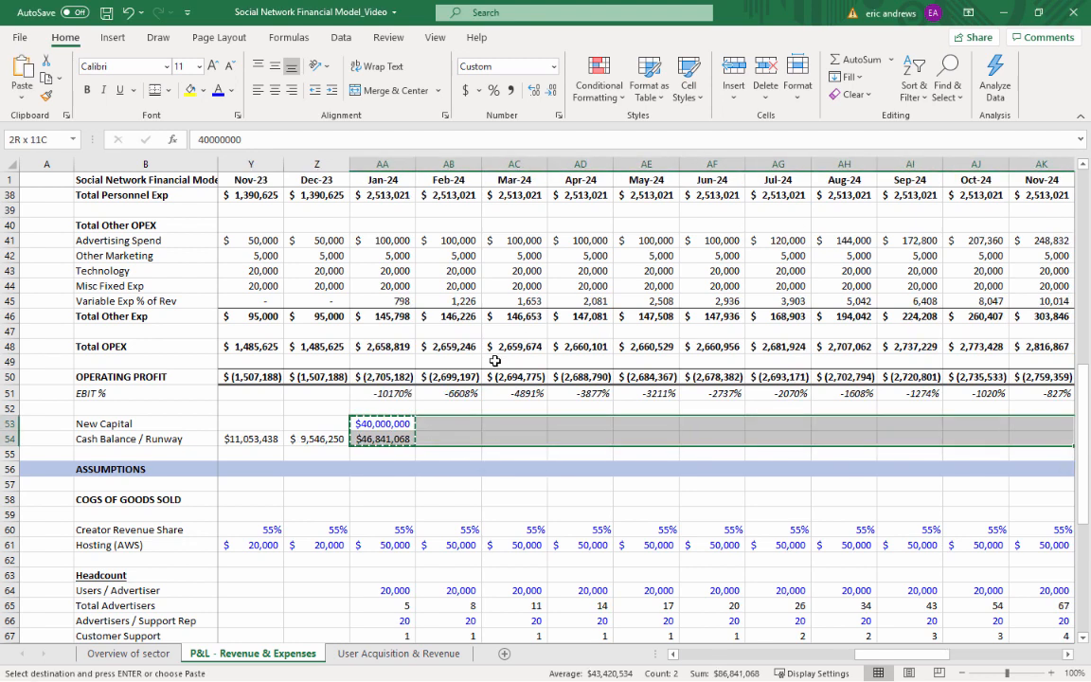
{"action": "key", "text": "shift+Right"}
{"action": "key", "text": "shift+Right"}
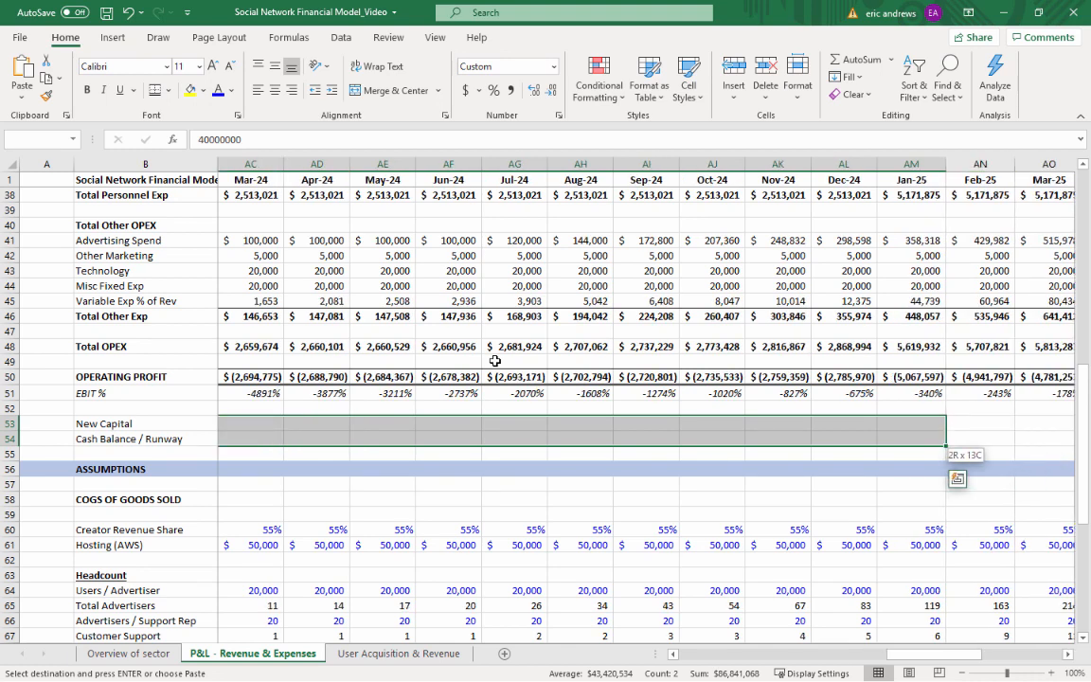
{"action": "key", "text": "ctrl+v"}
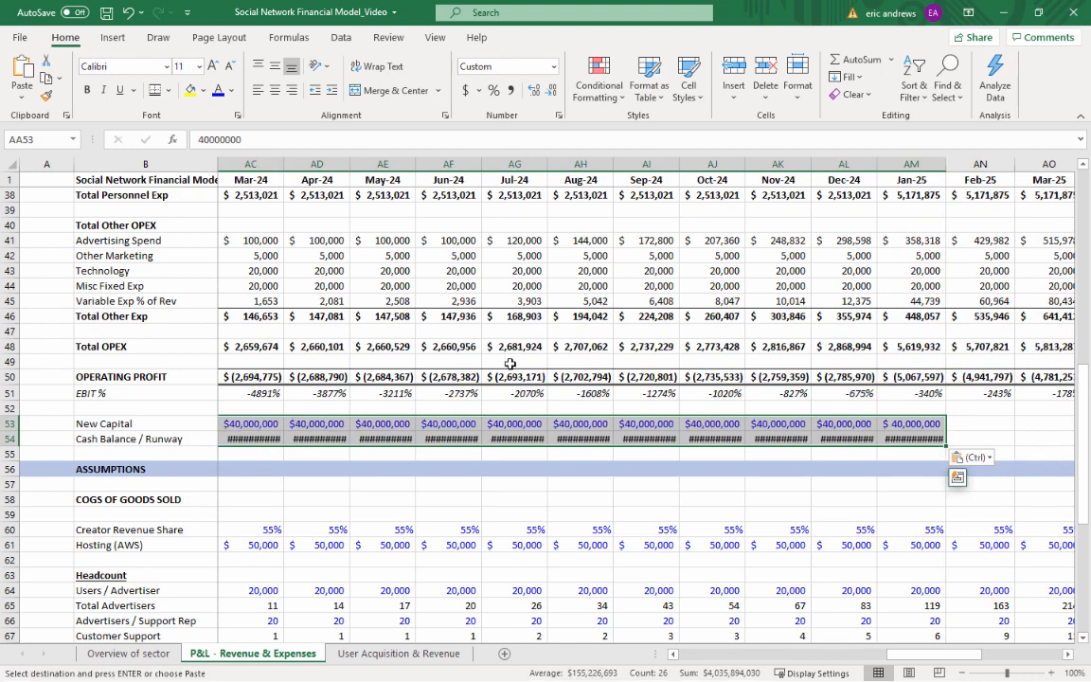
{"action": "left_click_drag", "start_coordinate": [901, 424], "coordinate": [360, 383]}
{"action": "key", "text": "Delete"}
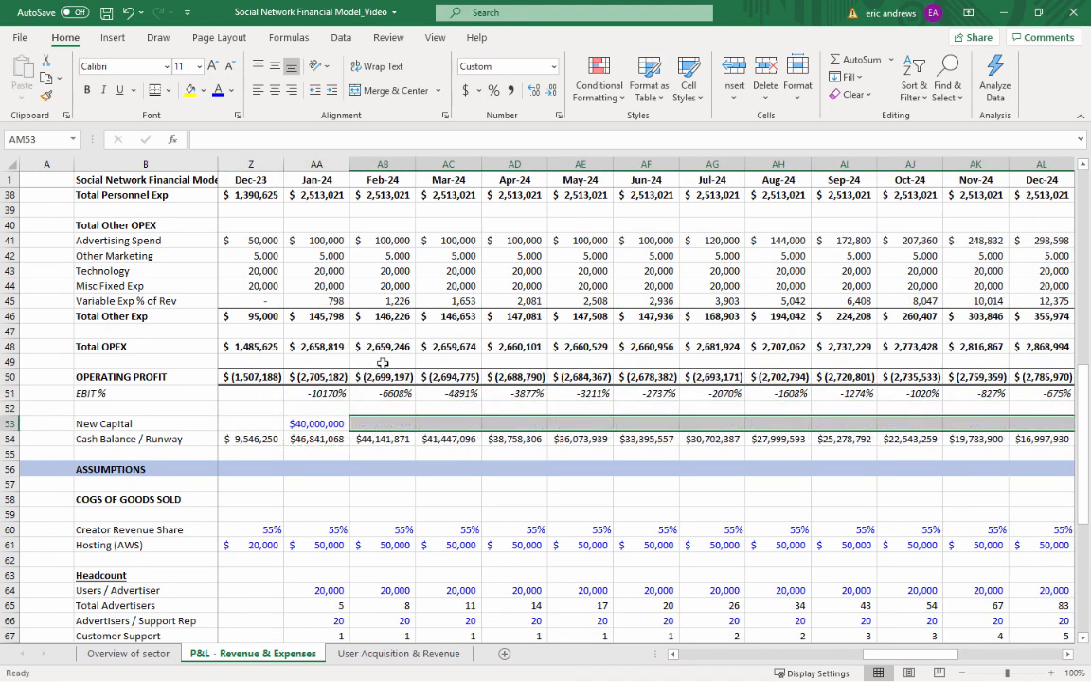
Examine the monthly Cash Balance / Runway across 2024 up to Jan-25
{"action": "left_click", "coordinate": [383, 374]}
{"action": "left_click", "coordinate": [451, 375]}
{"action": "left_click", "coordinate": [506, 438]}
{"action": "left_click", "coordinate": [573, 439]}
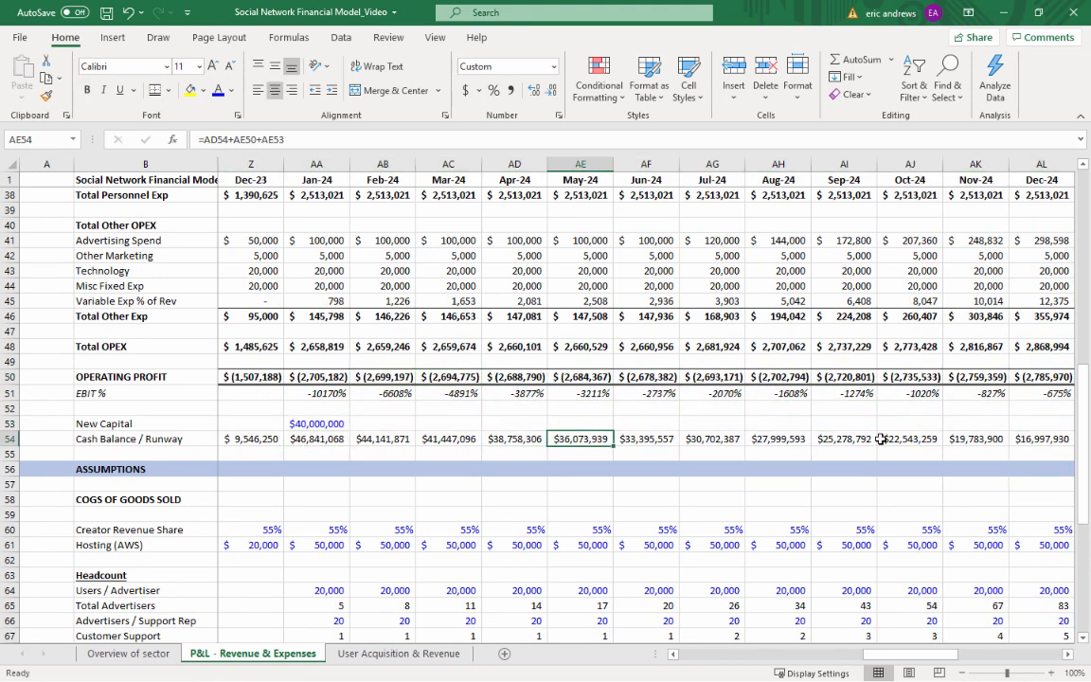
{"action": "key", "text": "Right"}
{"action": "key", "text": "Right"}
{"action": "key", "text": "Right"}
{"action": "key", "text": "Right"}
{"action": "key", "text": "Right"}
{"action": "key", "text": "Right"}
{"action": "key", "text": "Right"}
{"action": "key", "text": "Right"}
{"action": "key", "text": "Right"}
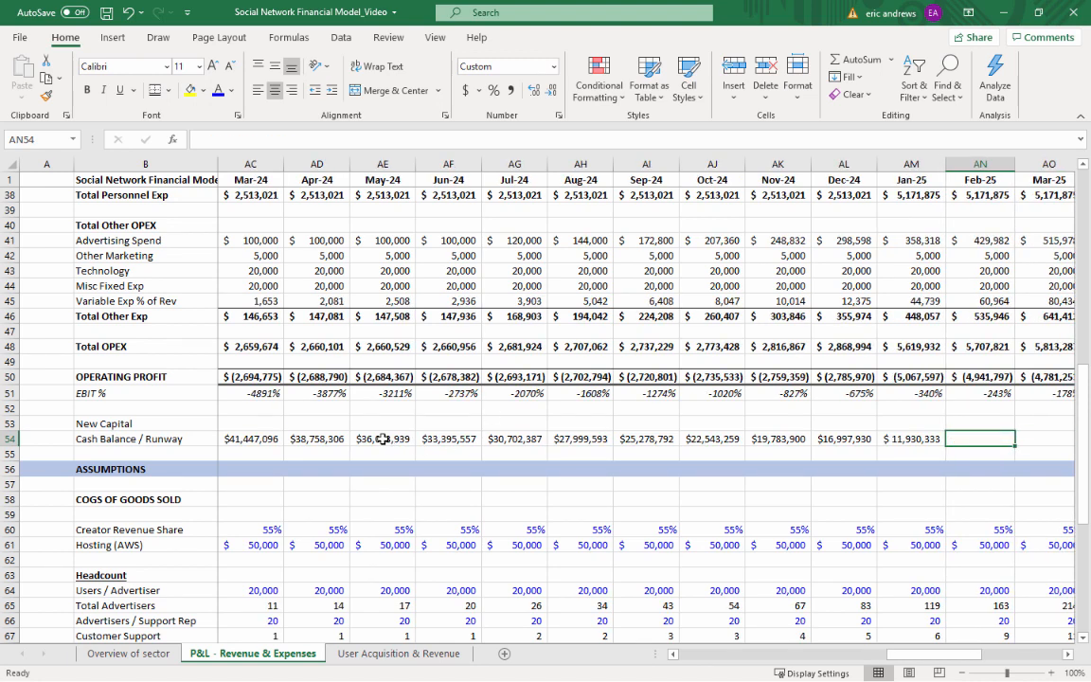
{"action": "left_click", "coordinate": [383, 439]}
{"action": "left_click", "coordinate": [468, 440]}
{"action": "left_click", "coordinate": [587, 440]}
{"action": "left_click", "coordinate": [654, 439]}
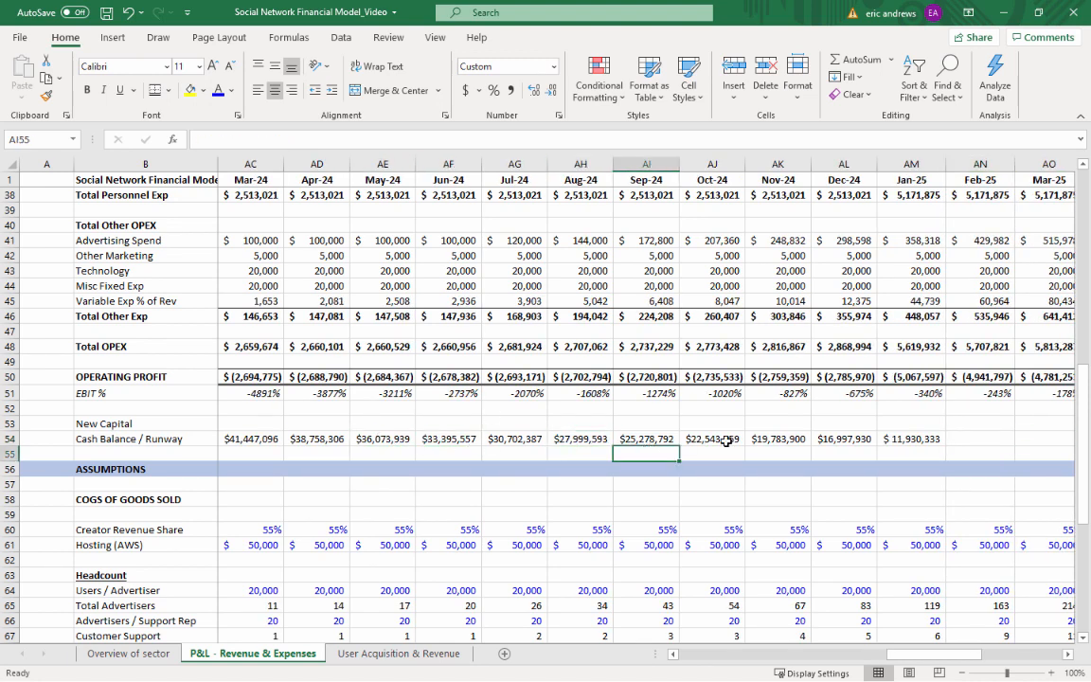
{"action": "left_click", "coordinate": [720, 439]}
{"action": "left_click", "coordinate": [767, 439]}
{"action": "left_click", "coordinate": [833, 440]}
{"action": "left_click", "coordinate": [911, 440]}
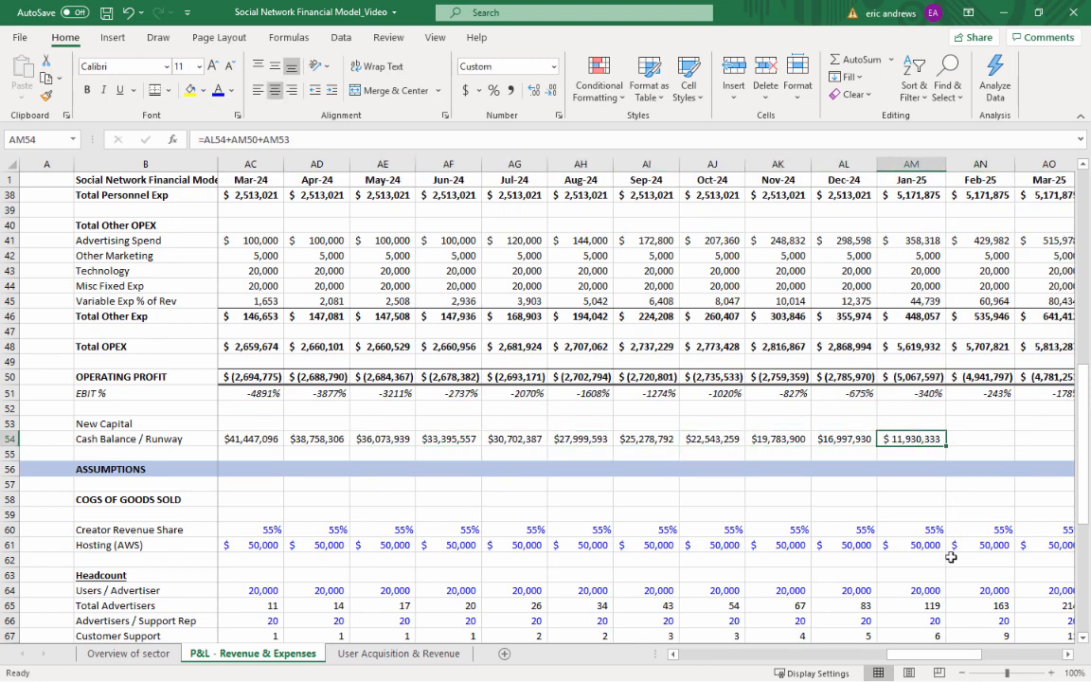
Examine the Jan-25 Total COGS and Total Revenue, comparing revenue with the months from Sep-24 to Dec-24
{"action": "left_click_drag", "start_coordinate": [950, 663], "coordinate": [1002, 663]}
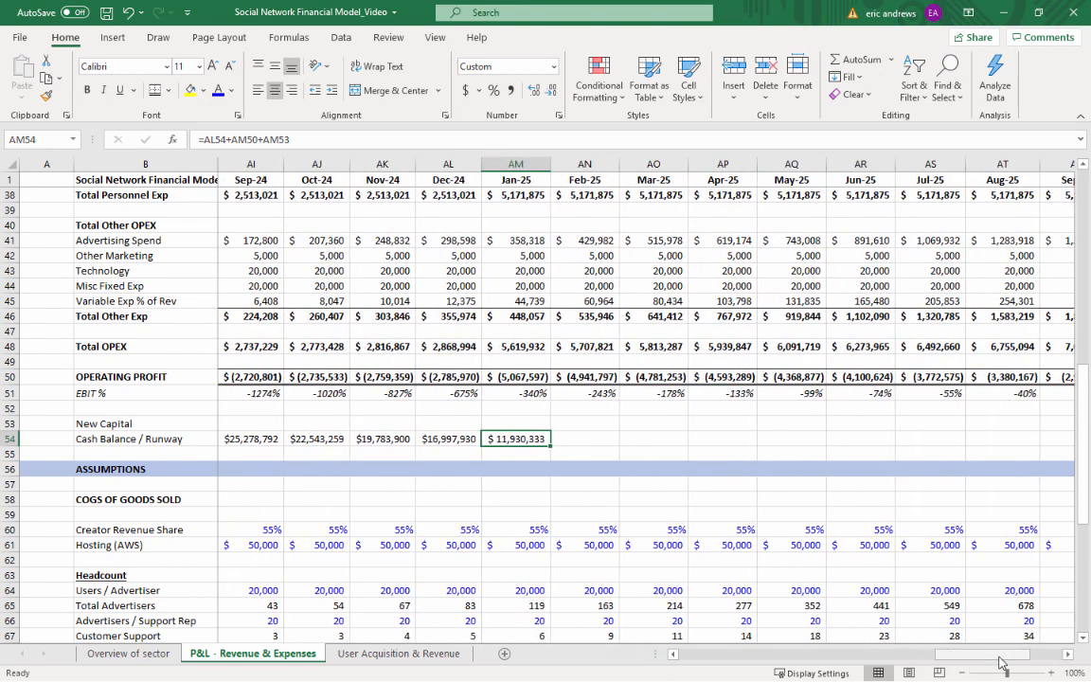
{"action": "key", "text": "Up"}
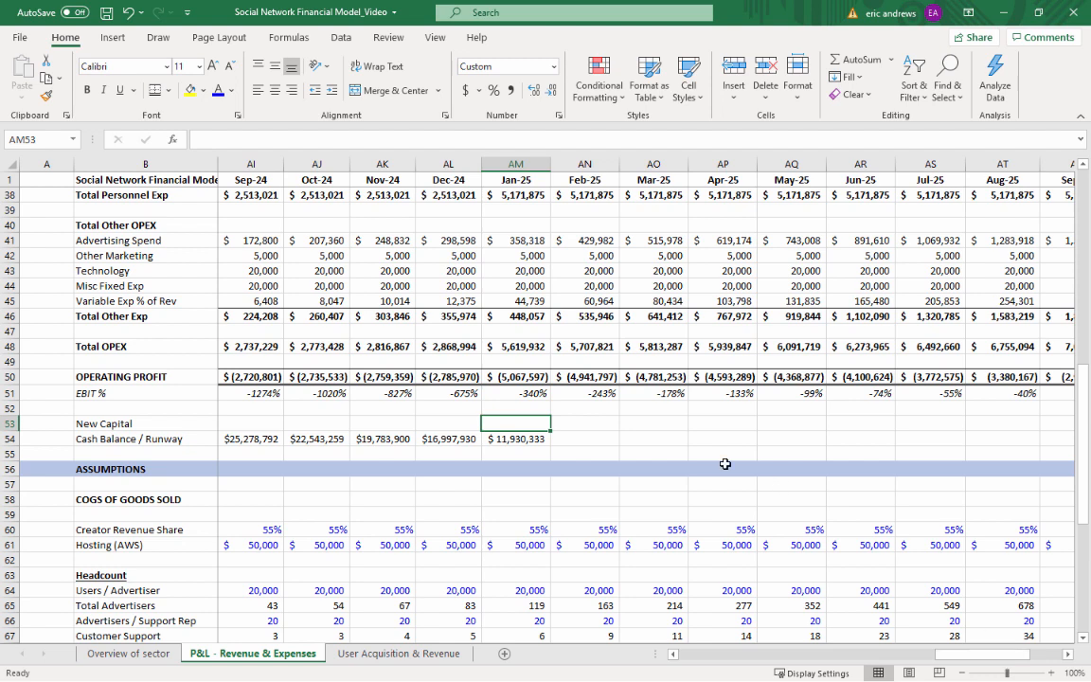
{"action": "scroll", "coordinate": [528, 348], "scroll_direction": "up", "scroll_amount": 6}
{"action": "scroll", "coordinate": [528, 349], "scroll_direction": "up", "scroll_amount": 2}
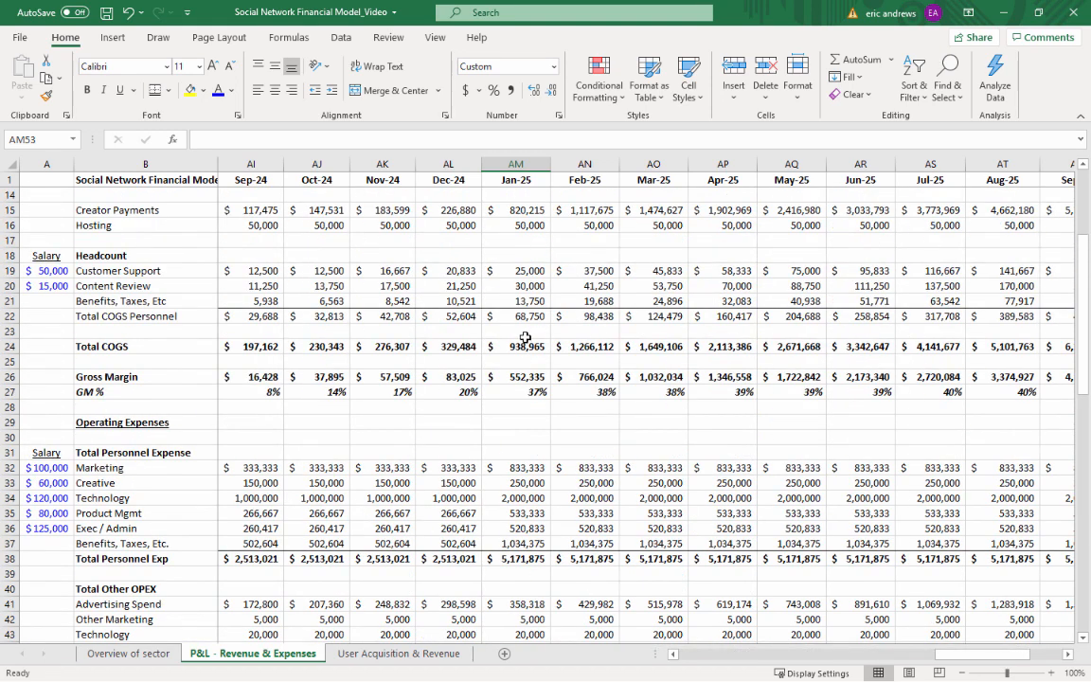
{"action": "left_click", "coordinate": [526, 344]}
{"action": "scroll", "coordinate": [539, 280], "scroll_direction": "up", "scroll_amount": 3}
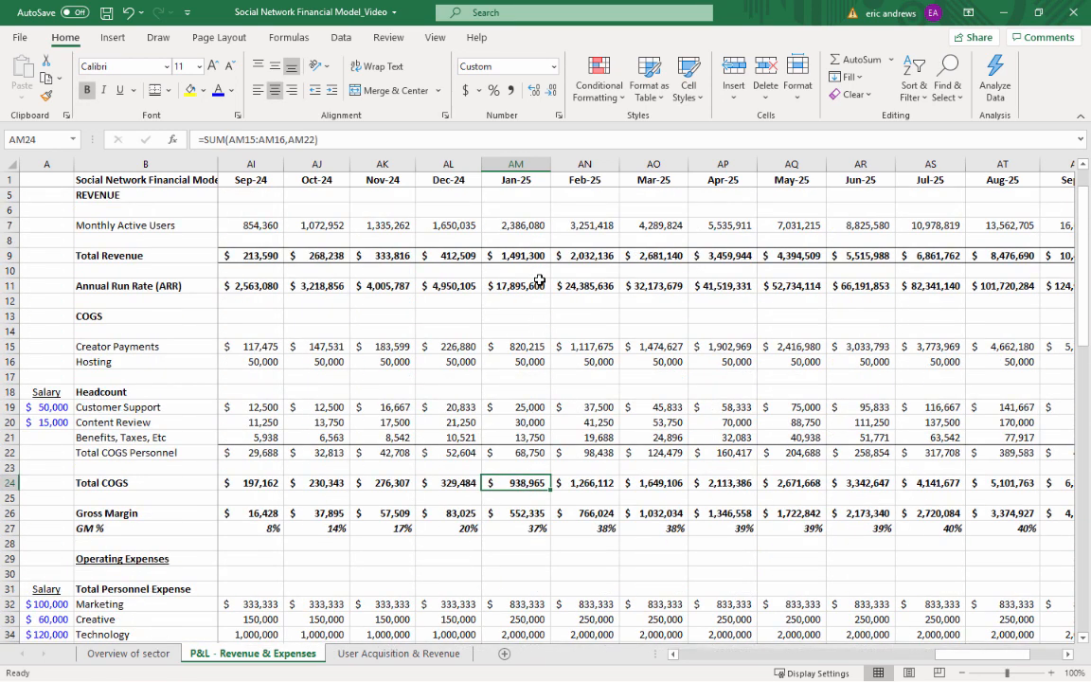
{"action": "scroll", "coordinate": [539, 281], "scroll_direction": "up", "scroll_amount": 1}
{"action": "left_click", "coordinate": [521, 301]}
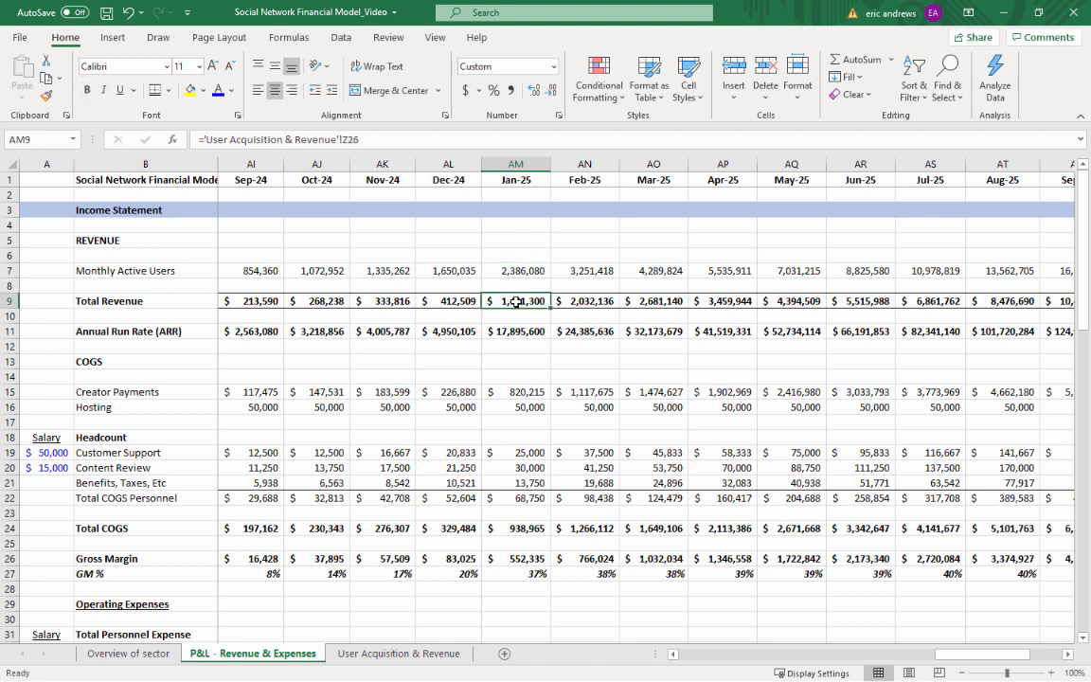
{"action": "key", "text": "Left"}
{"action": "key", "text": "Left"}
{"action": "key", "text": "Left"}
{"action": "key", "text": "Left"}
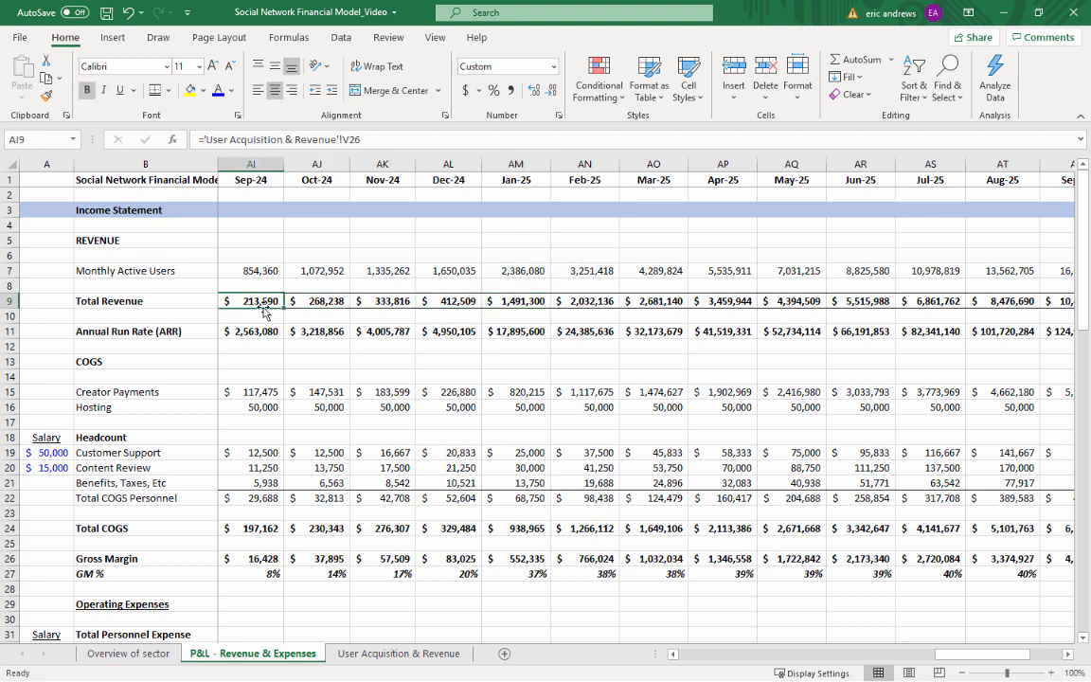
{"action": "key", "text": "Right"}
{"action": "key", "text": "Right"}
{"action": "key", "text": "Right"}
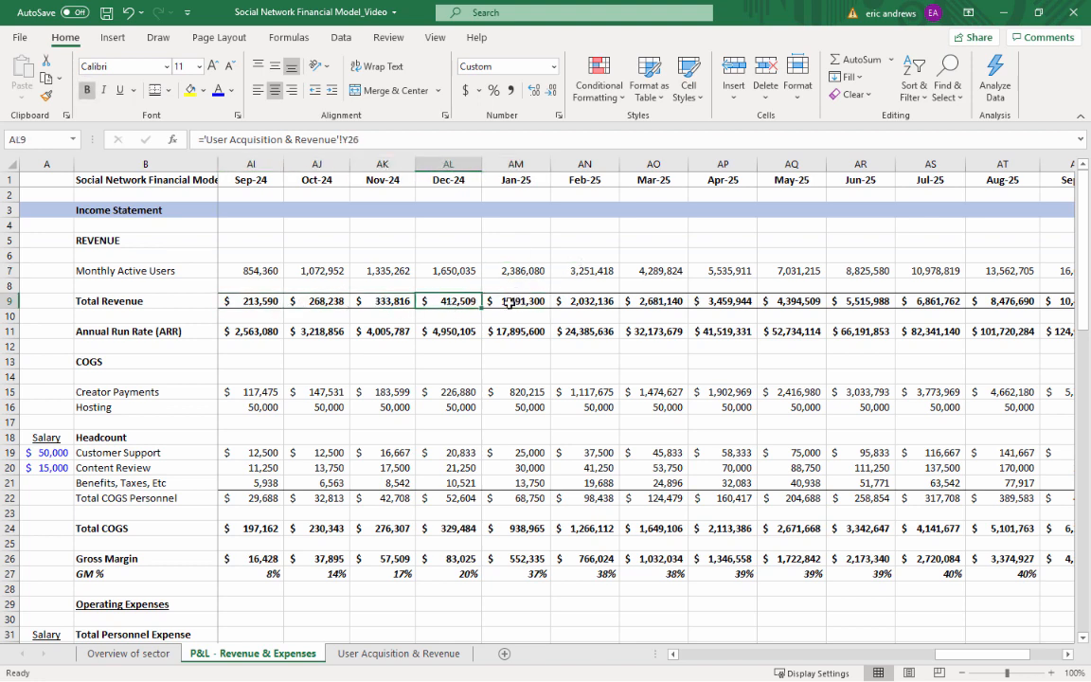
{"action": "key", "text": "Right"}
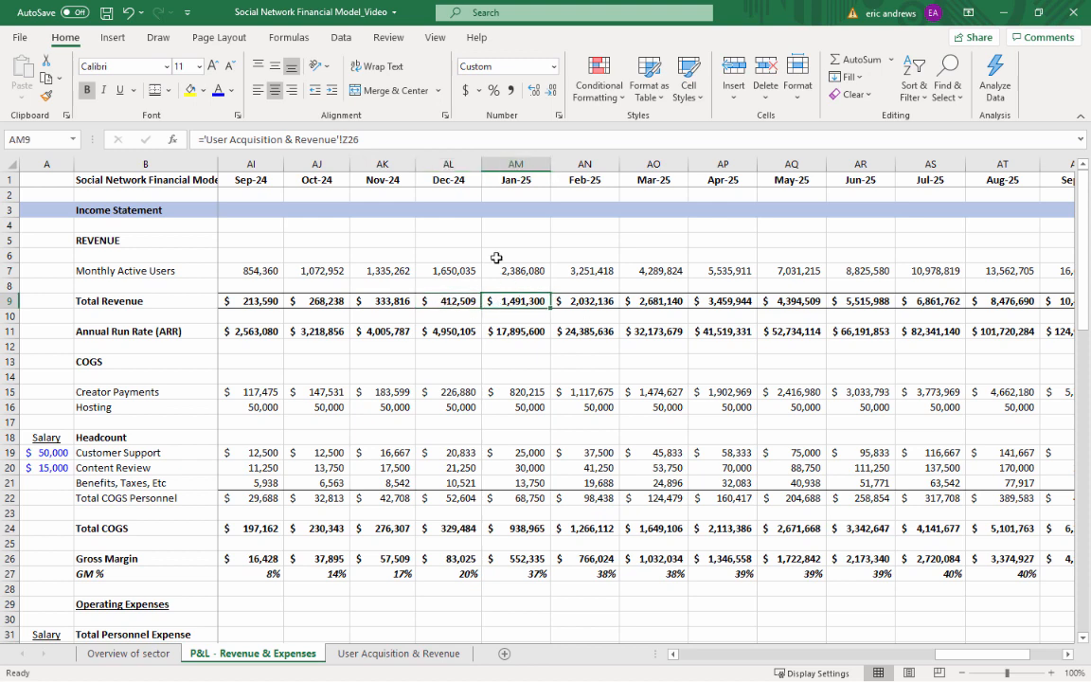
Enter 75,000,000 as the Jan-25 New Capital in AM53
{"action": "scroll", "coordinate": [468, 298], "scroll_direction": "down", "scroll_amount": 11}
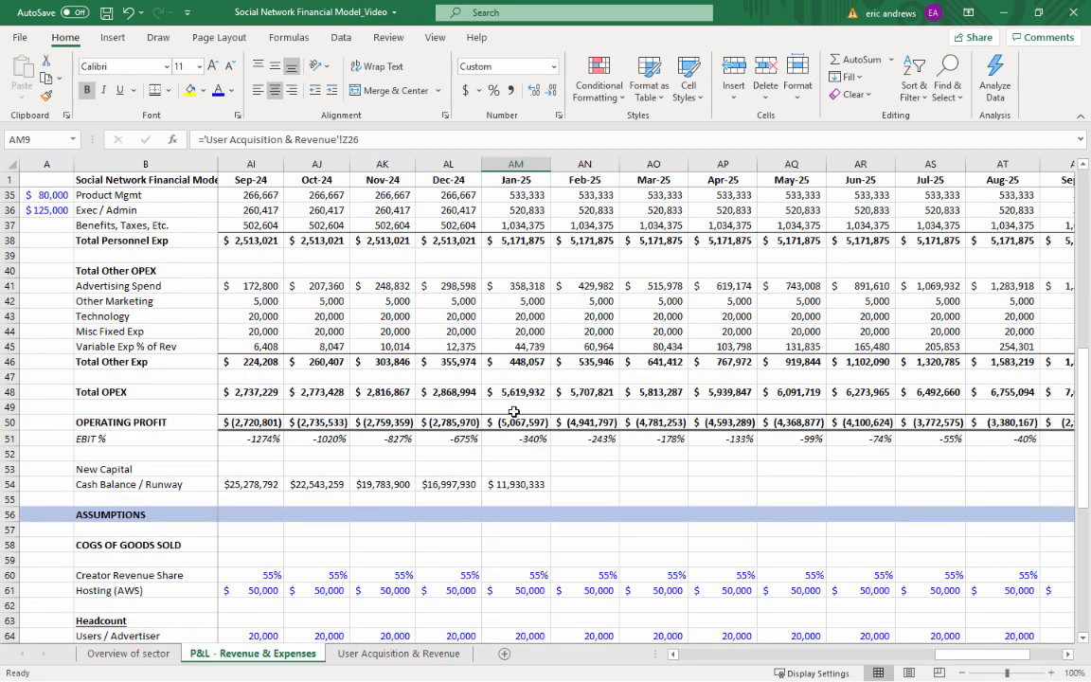
{"action": "left_click", "coordinate": [515, 469]}
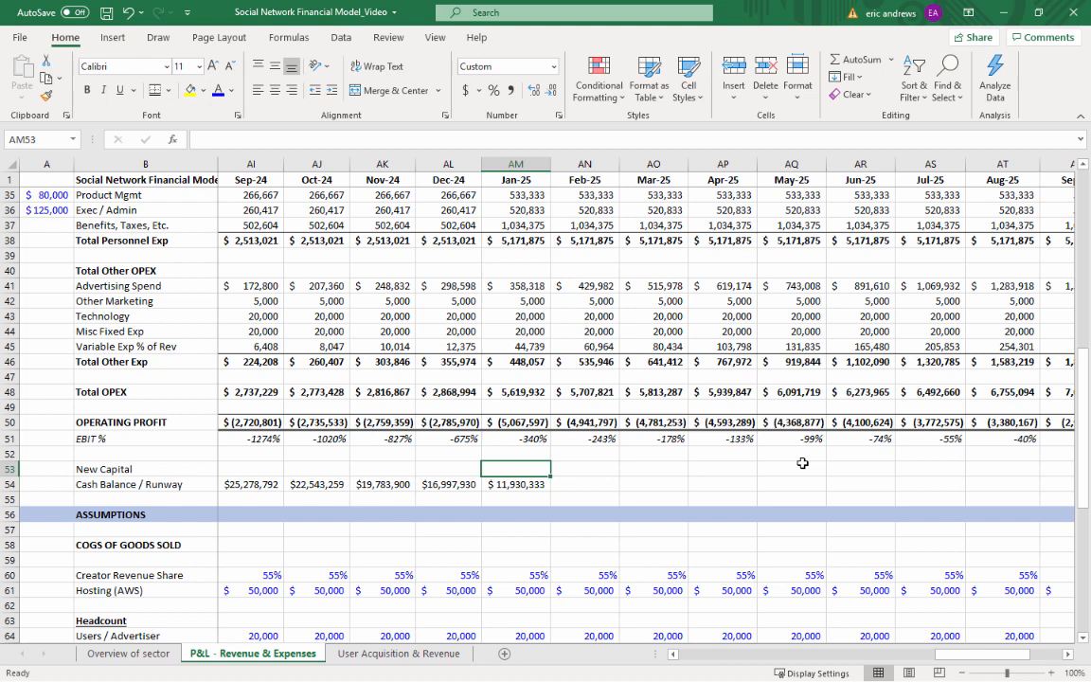
{"action": "type", "text": "750000"}
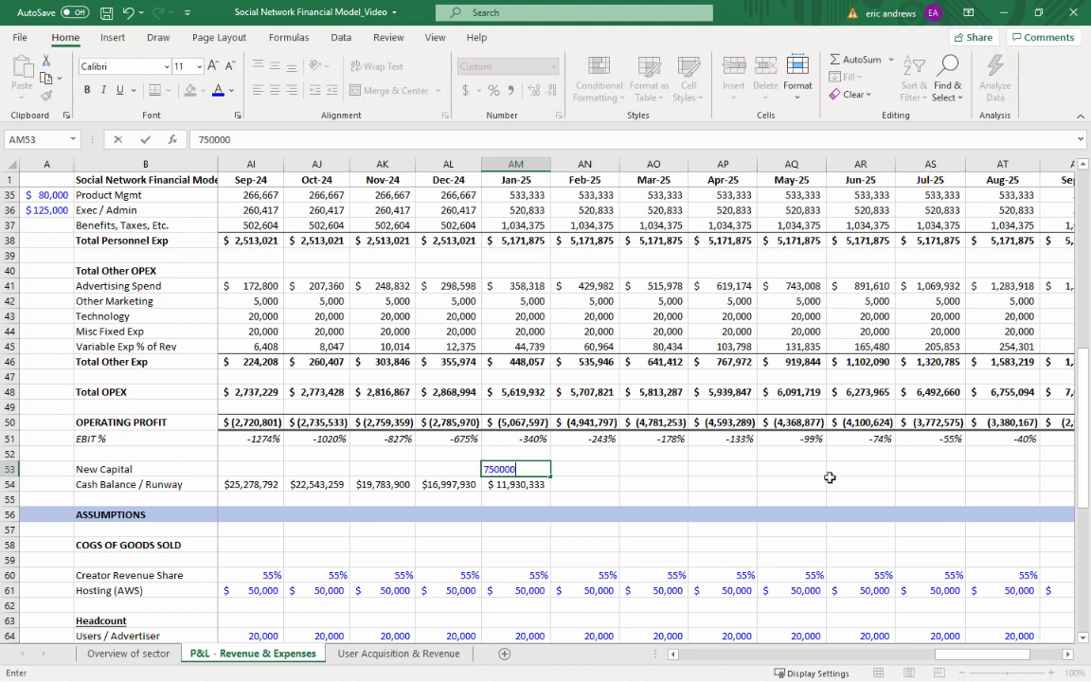
{"action": "type", "text": "0"}
{"action": "key", "text": "Return"}
{"action": "key", "text": "Up"}
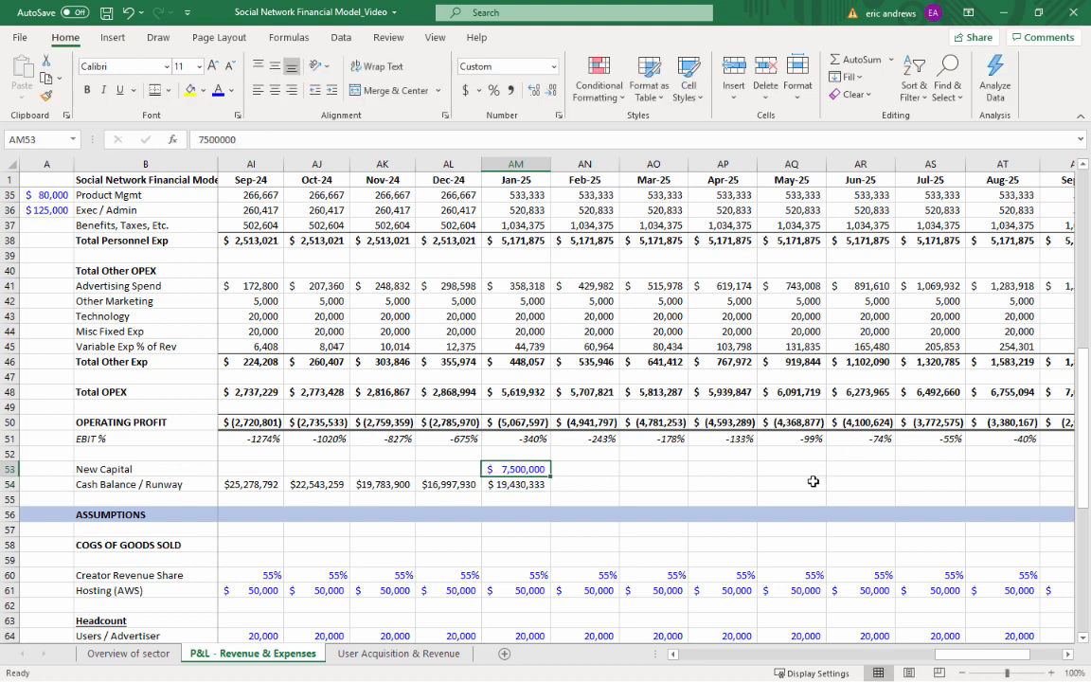
{"action": "key", "text": "F2"}
{"action": "type", "text": "0"}
{"action": "key", "text": "Return"}
{"action": "key", "text": "Up"}
Copy the Jan-25 New Capital and Cash Balance / Runway cells across the 2025 months to Dec-25 (AX)
{"action": "key", "text": "shift+Down"}
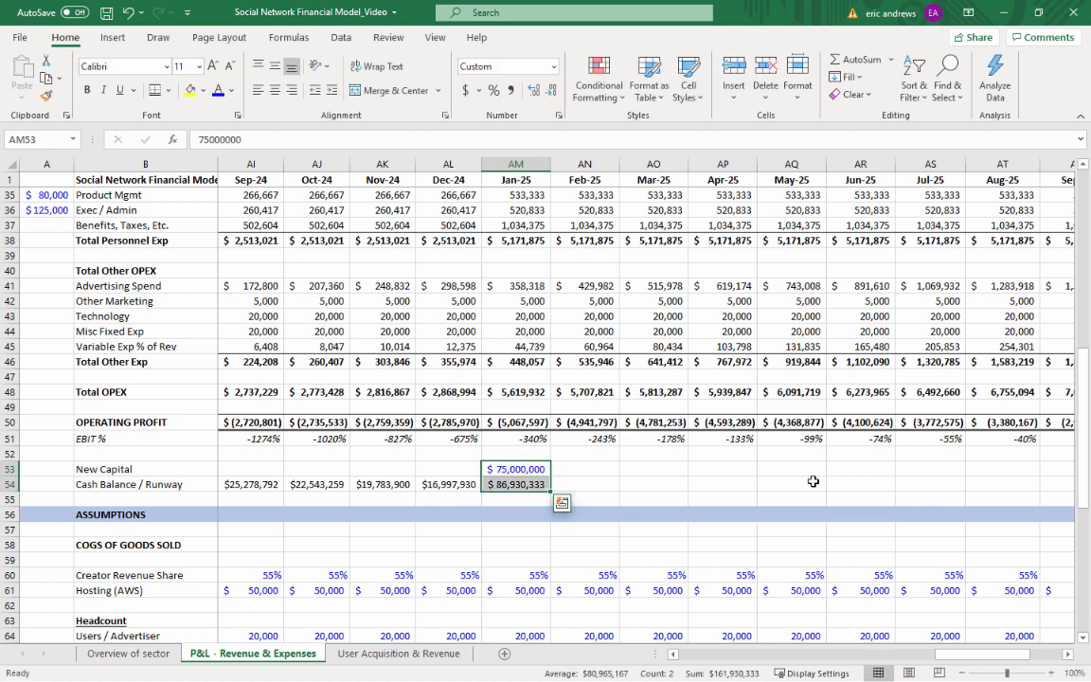
{"action": "key", "text": "ctrl+c"}
{"action": "key", "text": "shift+Right"}
{"action": "key", "text": "shift+Right"}
{"action": "key", "text": "shift+Right"}
{"action": "key", "text": "shift+Right"}
{"action": "key", "text": "shift+Right"}
{"action": "key", "text": "shift+Right"}
{"action": "key", "text": "shift+Right"}
{"action": "key", "text": "shift+Right"}
{"action": "key", "text": "shift+Right"}
{"action": "key", "text": "shift+Right"}
{"action": "key", "text": "shift+Right"}
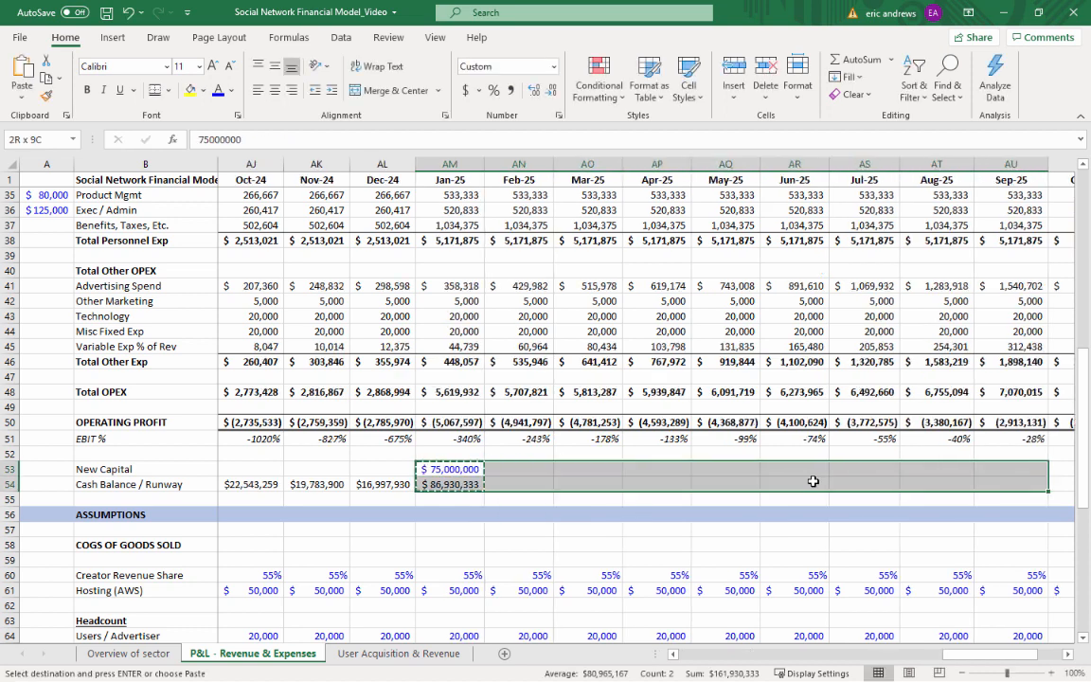
{"action": "key", "text": "ctrl+v"}
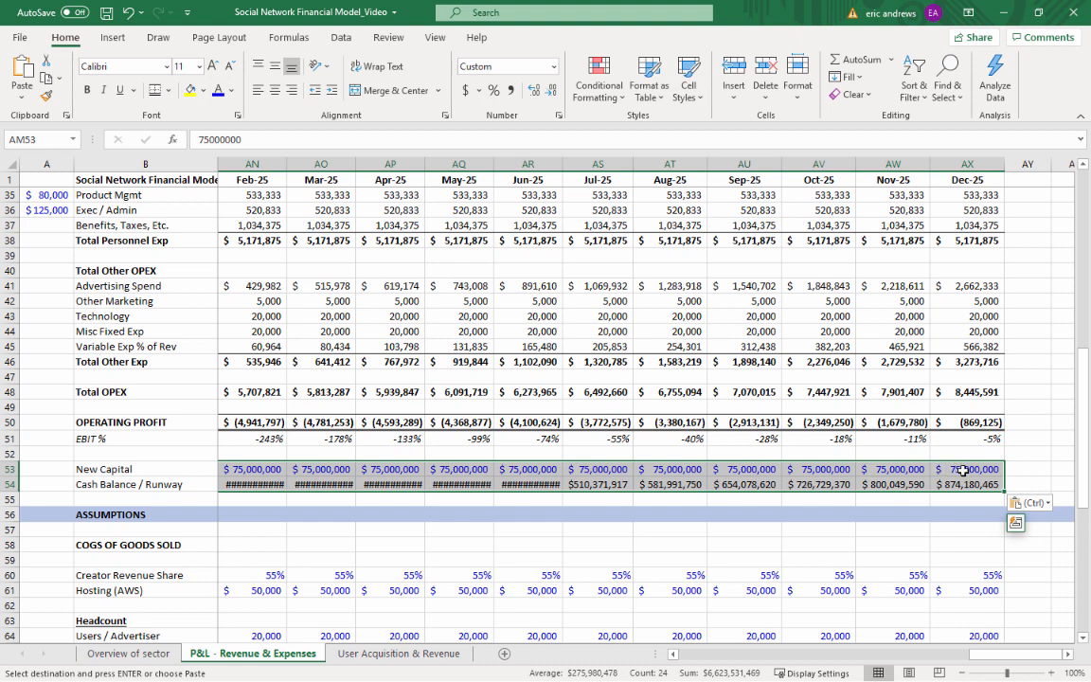
Clear the New Capital values from Feb-25 to Dec-25 and check the Cash Balance / Runway across those months
{"action": "left_click_drag", "start_coordinate": [964, 469], "coordinate": [423, 468]}
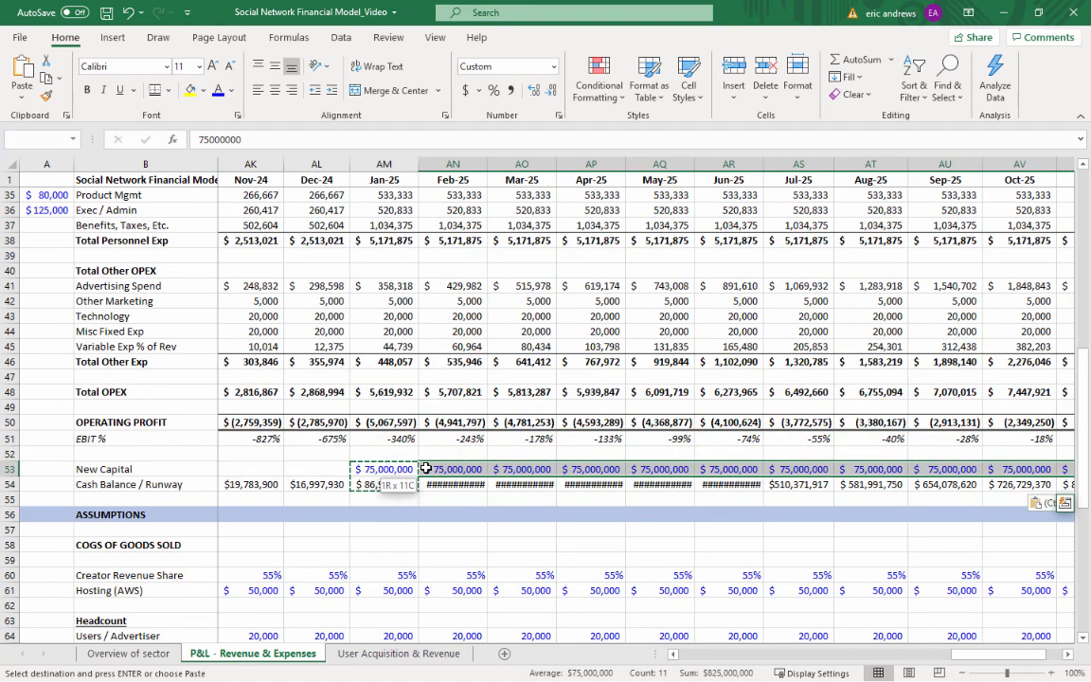
{"action": "key", "text": "Delete"}
{"action": "left_click", "coordinate": [431, 483]}
{"action": "key", "text": "Right"}
{"action": "key", "text": "Right"}
{"action": "key", "text": "Right"}
{"action": "key", "text": "Right"}
{"action": "key", "text": "Right"}
{"action": "key", "text": "Right"}
{"action": "key", "text": "Right"}
{"action": "key", "text": "Right"}
{"action": "key", "text": "Right"}
{"action": "key", "text": "Right"}
{"action": "key", "text": "Right"}
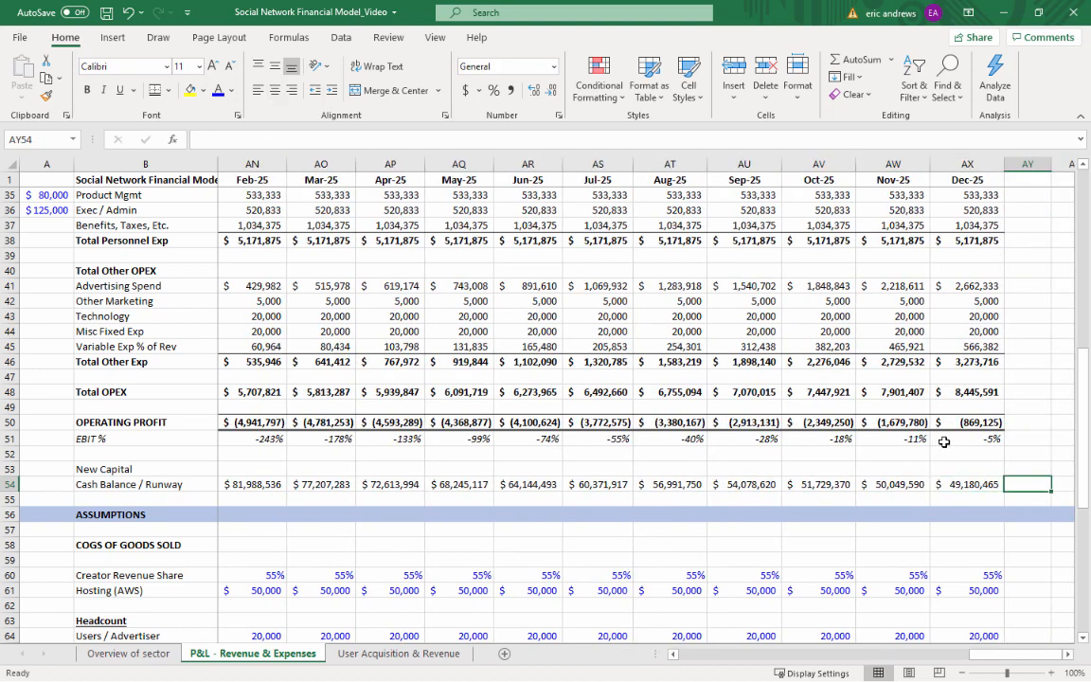
Examine the Operating Profit and EBIT % trend from Jun-25 to Dec-25 and the Cash Balance / Runway from Jul-25 to Dec-25
{"action": "left_click", "coordinate": [527, 439]}
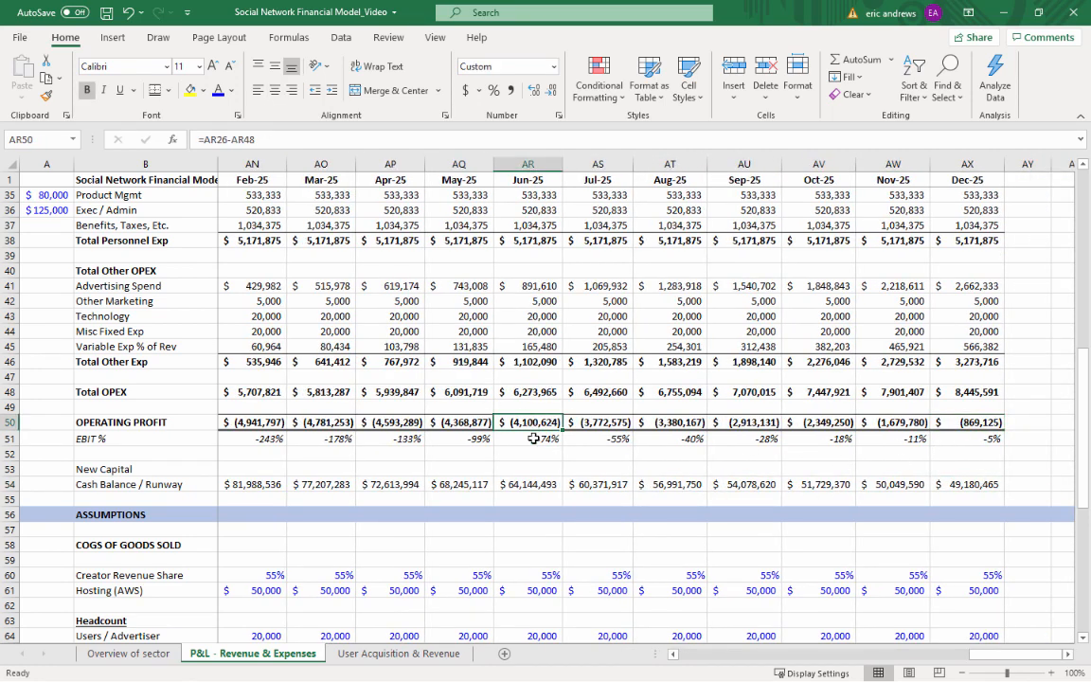
{"action": "key", "text": "Right"}
{"action": "key", "text": "Right"}
{"action": "key", "text": "Right"}
{"action": "key", "text": "Right"}
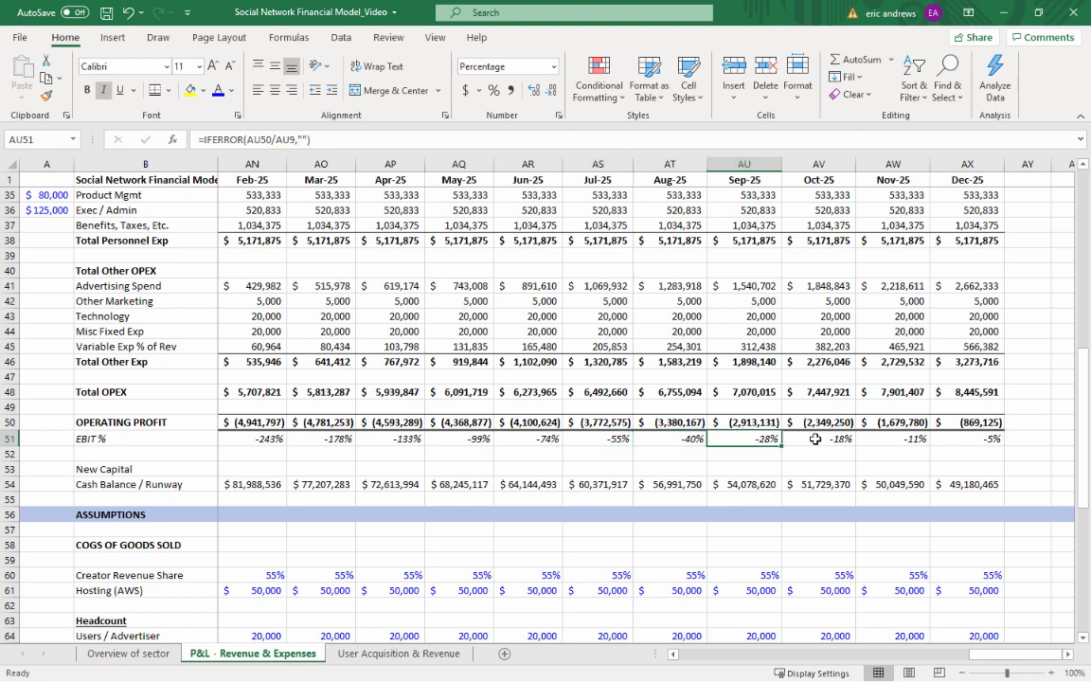
{"action": "key", "text": "Right"}
{"action": "key", "text": "Right"}
{"action": "key", "text": "Down"}
{"action": "key", "text": "Down"}
{"action": "key", "text": "Down"}
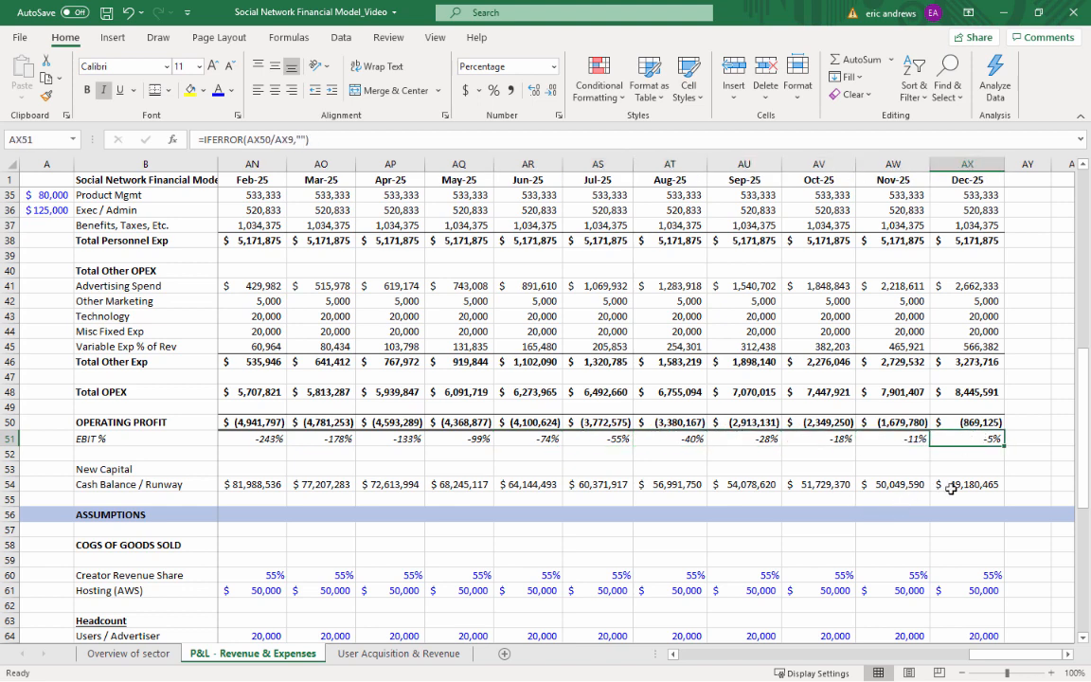
{"action": "left_click_drag", "start_coordinate": [966, 484], "coordinate": [618, 485]}
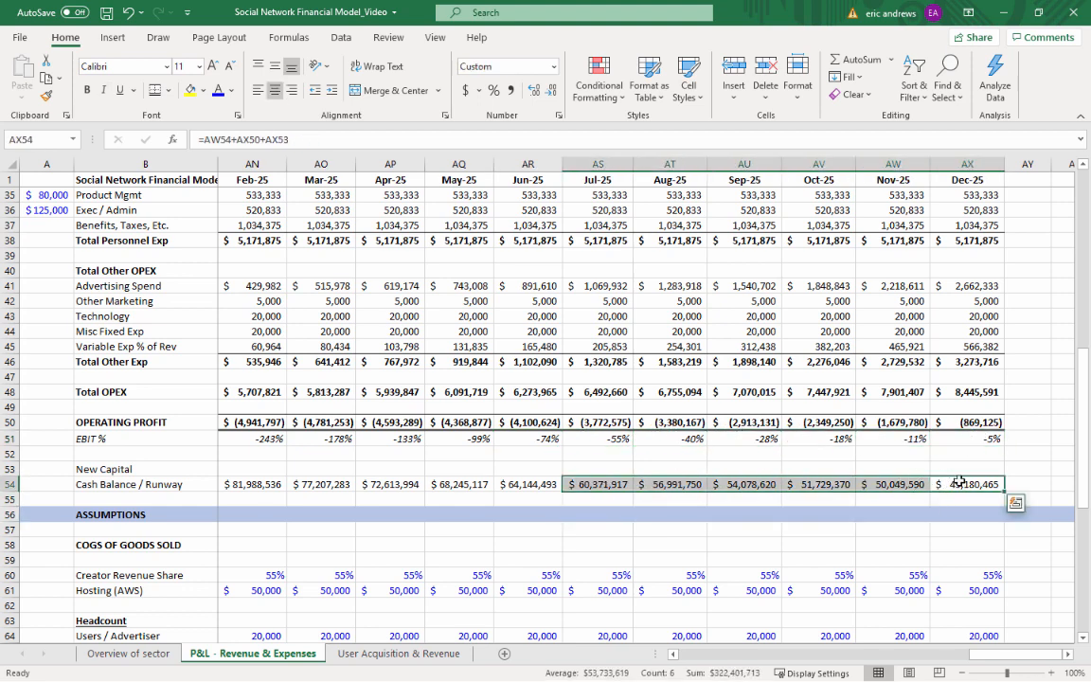
{"action": "left_click", "coordinate": [958, 483]}
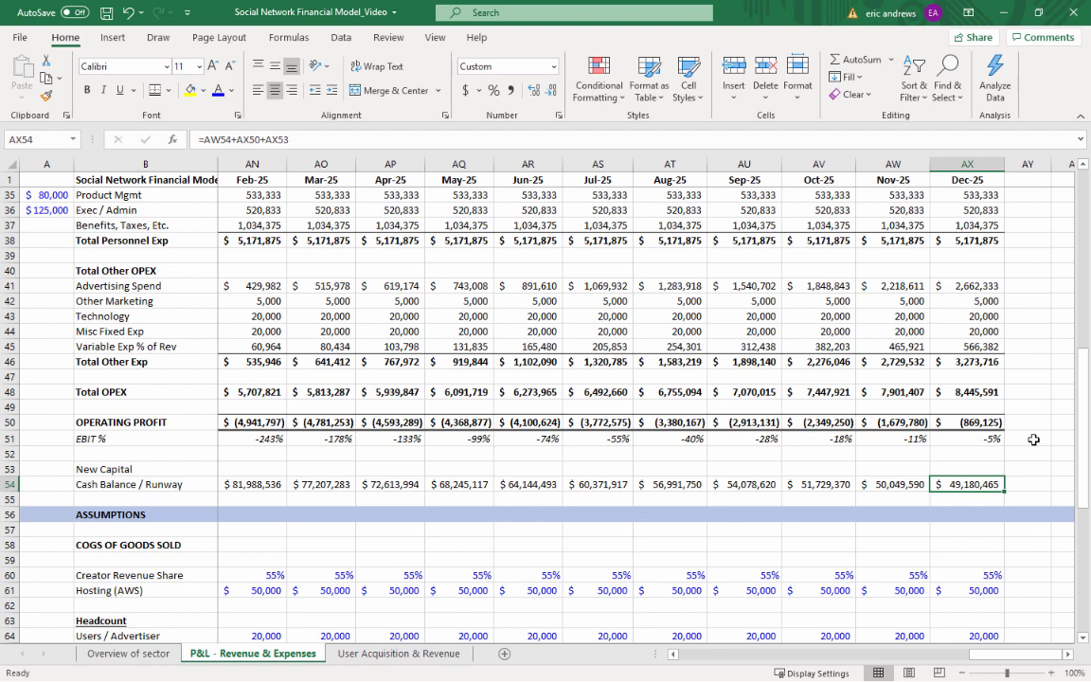
Examine the Dec-25 Annual Run Rate (ARR) against the monthly Total Revenue for Mar-25 to Dec-25
{"action": "scroll", "coordinate": [1027, 440], "scroll_direction": "up", "scroll_amount": 9}
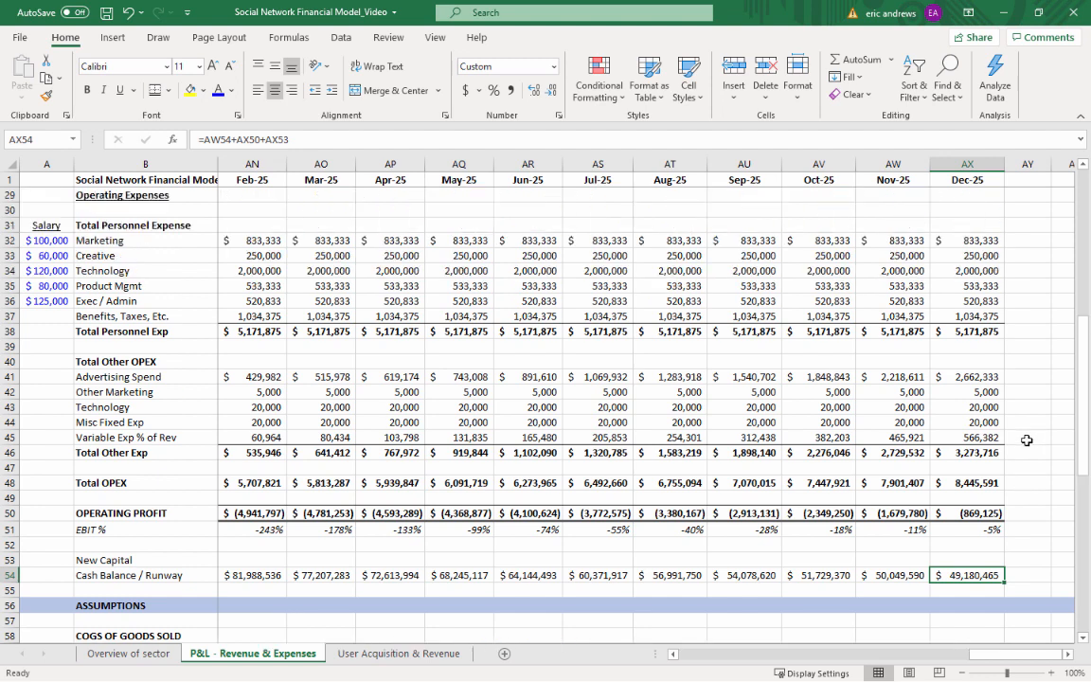
{"action": "scroll", "coordinate": [1007, 416], "scroll_direction": "up", "scroll_amount": 2}
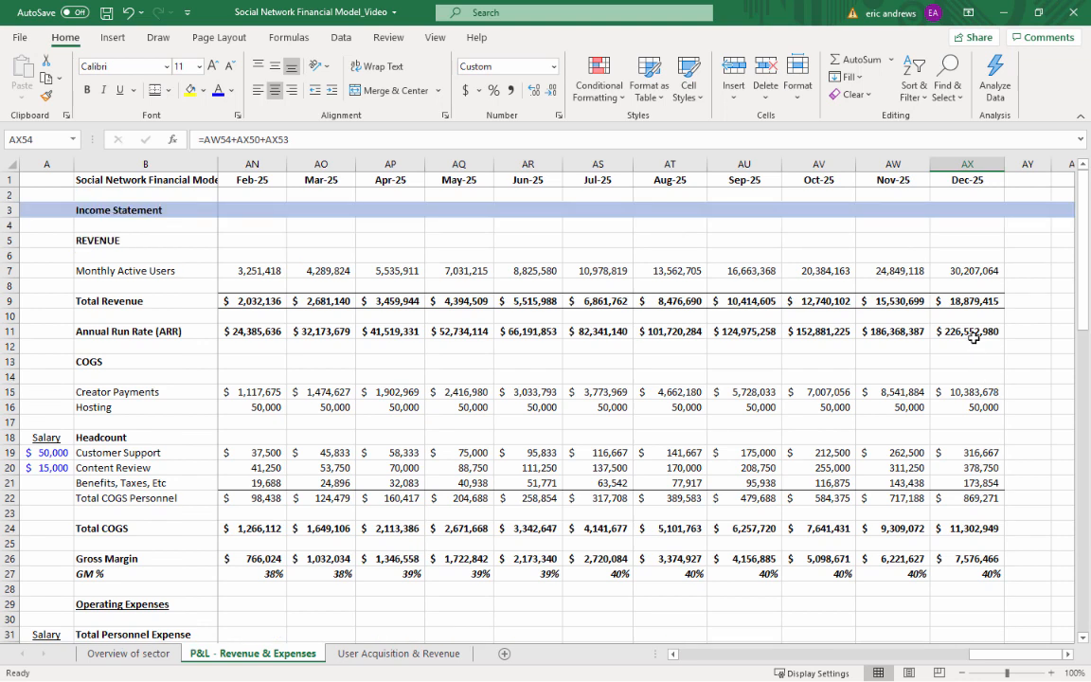
{"action": "left_click", "coordinate": [975, 332]}
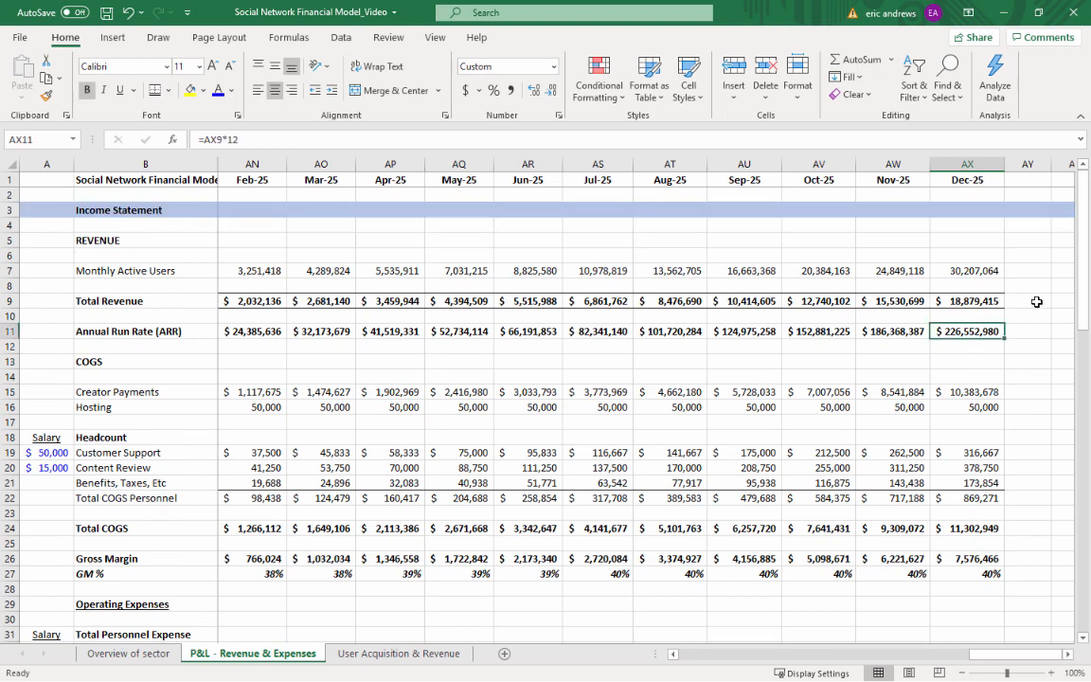
{"action": "left_click", "coordinate": [967, 300]}
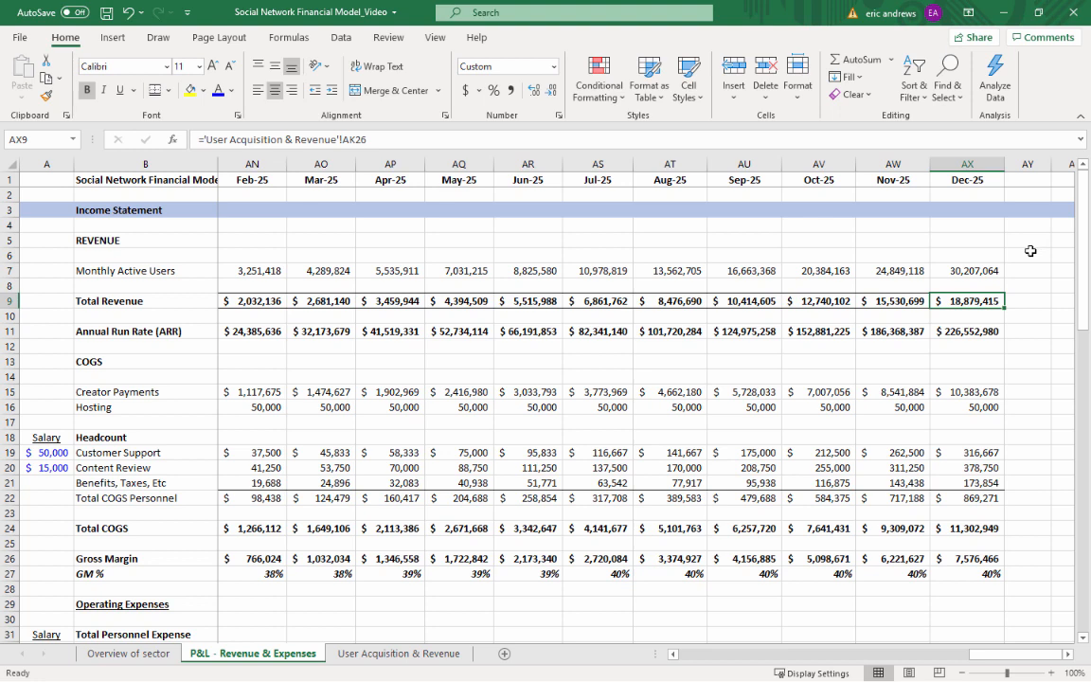
{"action": "left_click", "coordinate": [958, 330]}
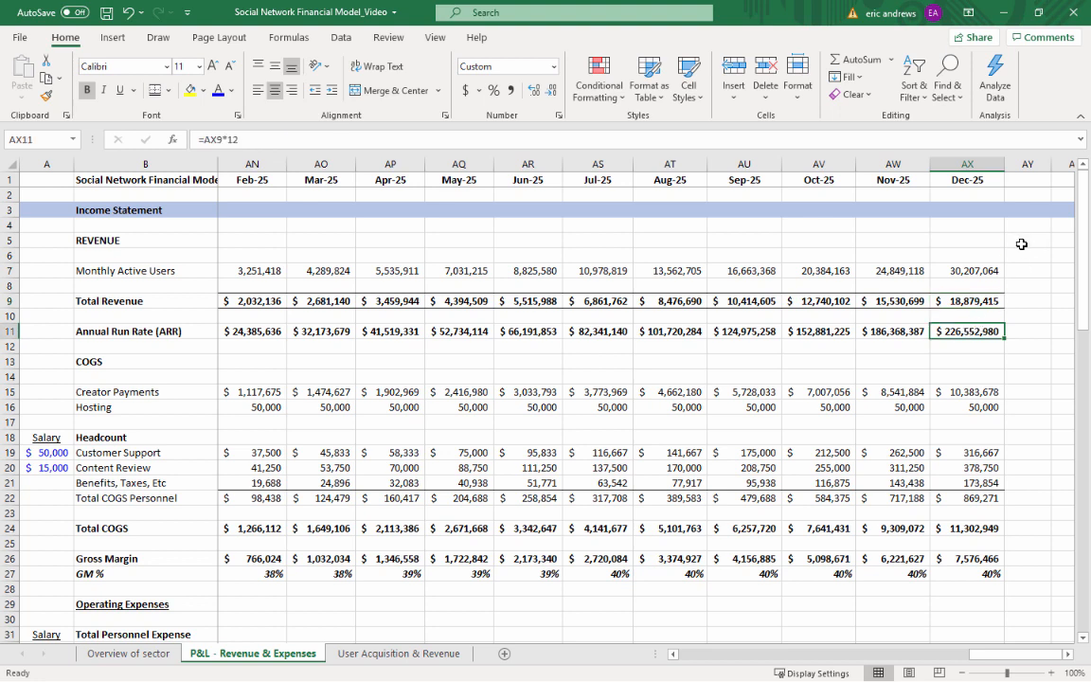
{"action": "left_click_drag", "start_coordinate": [303, 300], "coordinate": [974, 300]}
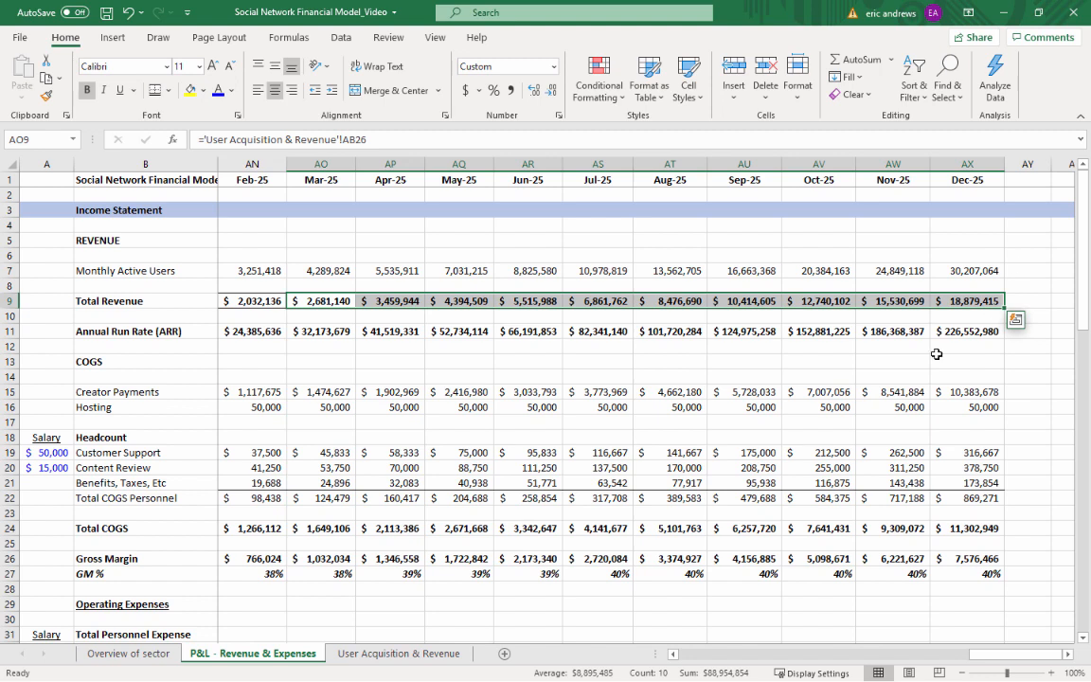
{"action": "left_click", "coordinate": [962, 332]}
{"action": "left_click", "coordinate": [971, 302]}
{"action": "left_click", "coordinate": [967, 330]}
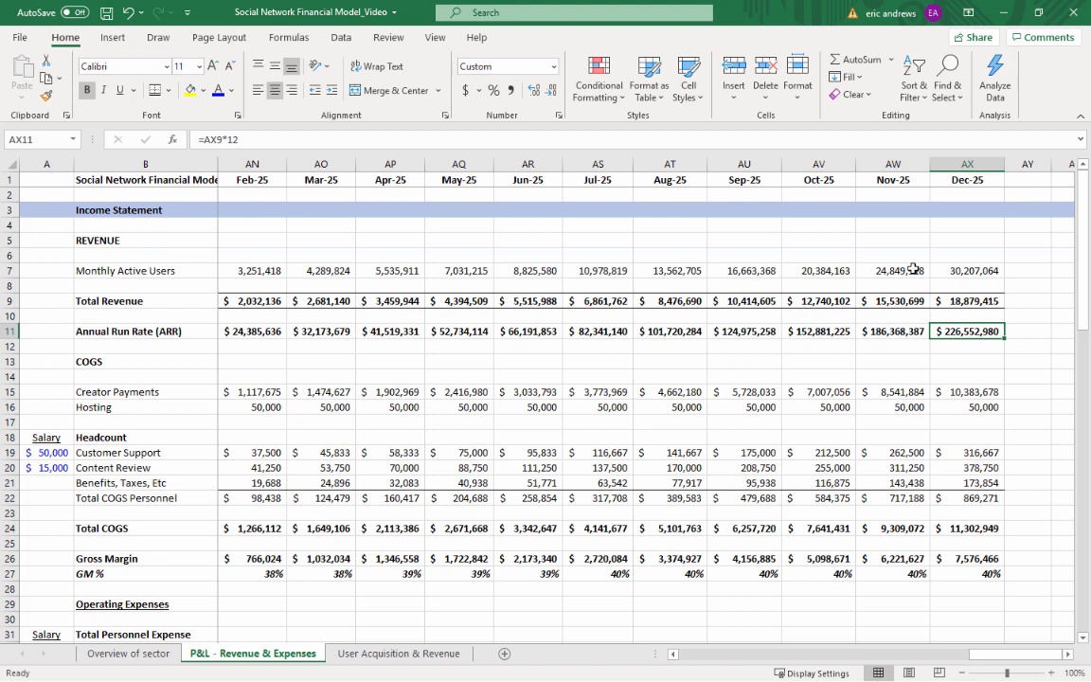
Review the 2025 columns from revenue through operating expenses, the Dec-25 Cash Balance / Runway and the assumptions
{"action": "scroll", "coordinate": [1037, 261], "scroll_direction": "down", "scroll_amount": 1}
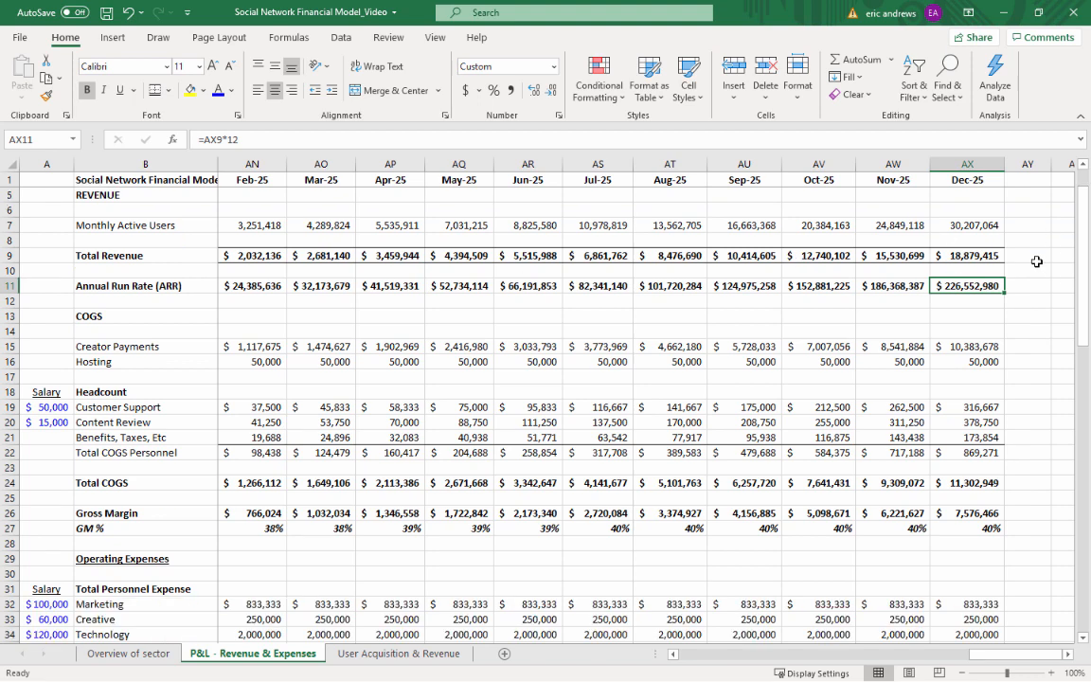
{"action": "scroll", "coordinate": [1032, 265], "scroll_direction": "down", "scroll_amount": 4}
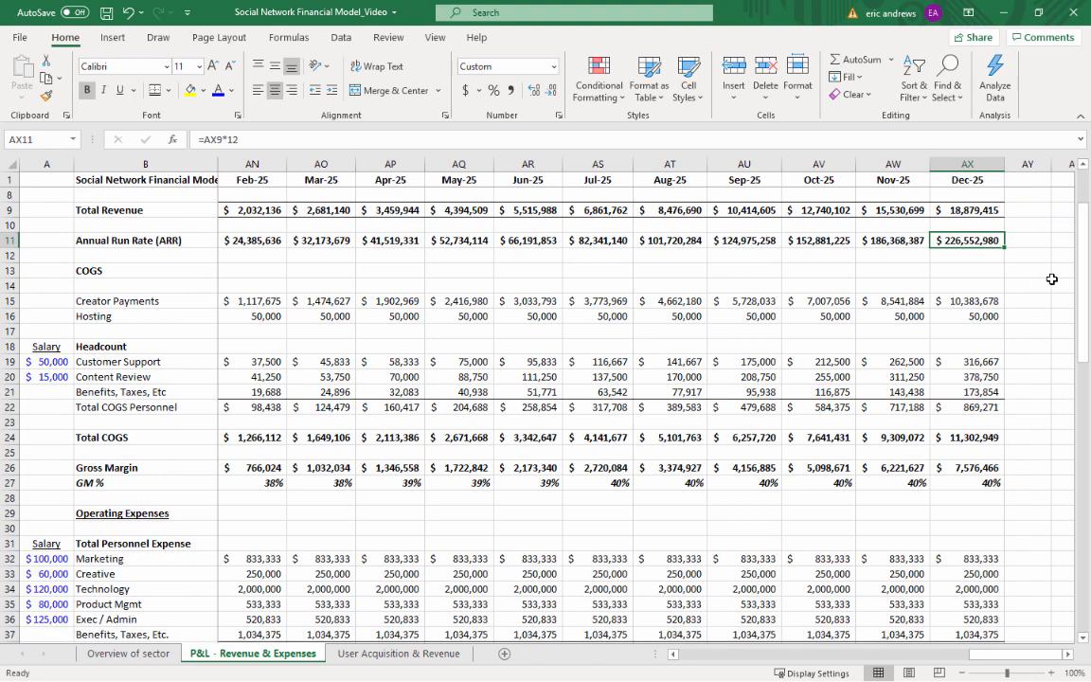
{"action": "scroll", "coordinate": [1027, 269], "scroll_direction": "down", "scroll_amount": 3}
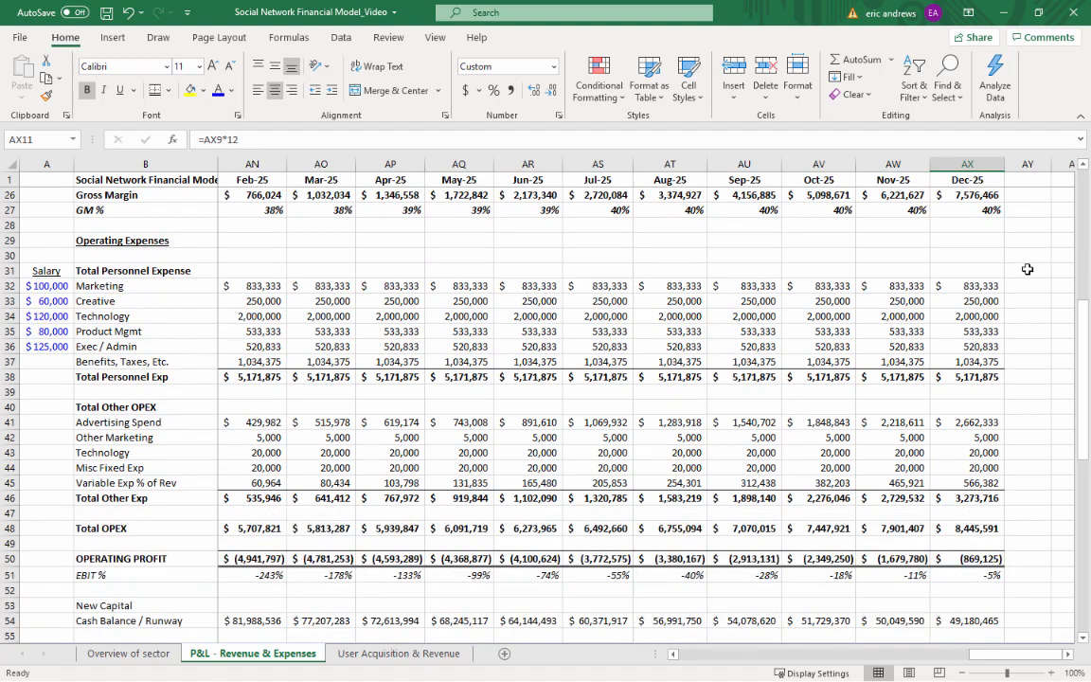
{"action": "scroll", "coordinate": [1027, 269], "scroll_direction": "down", "scroll_amount": 1}
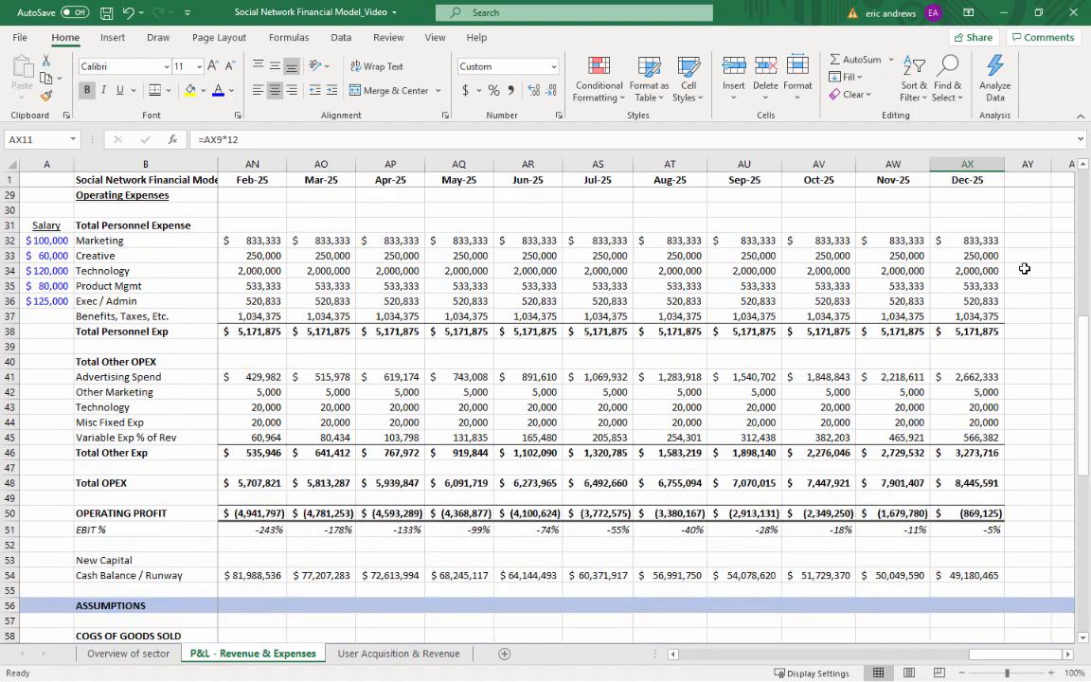
{"action": "left_click", "coordinate": [974, 575]}
{"action": "scroll", "coordinate": [870, 343], "scroll_direction": "down", "scroll_amount": 1}
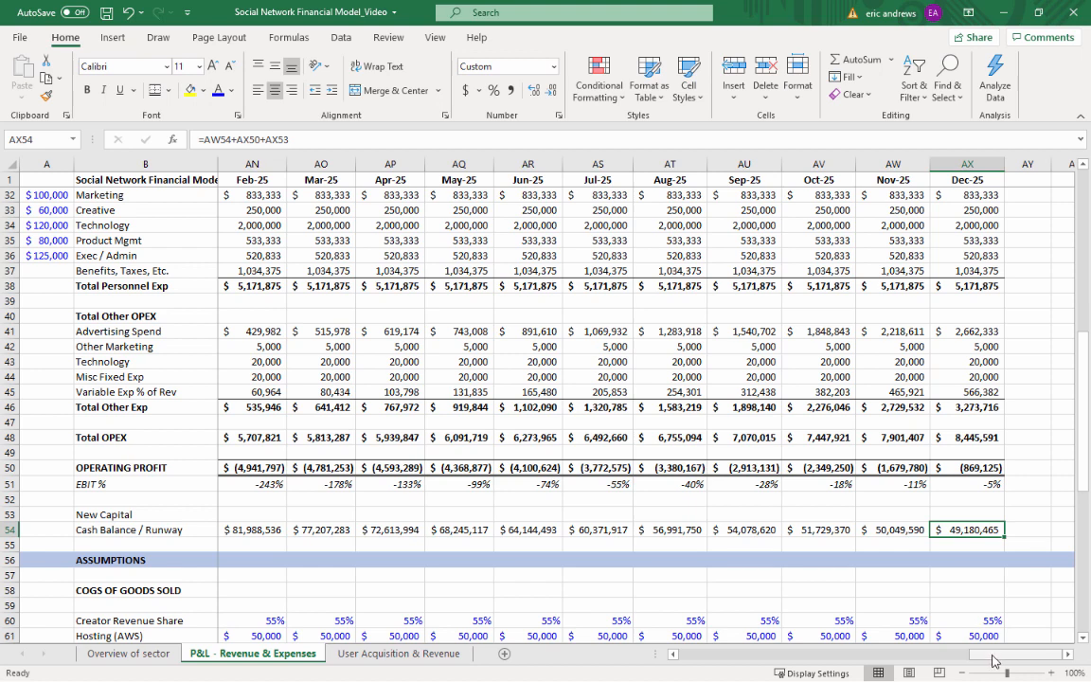
{"action": "scroll", "coordinate": [1011, 330], "scroll_direction": "down", "scroll_amount": 2}
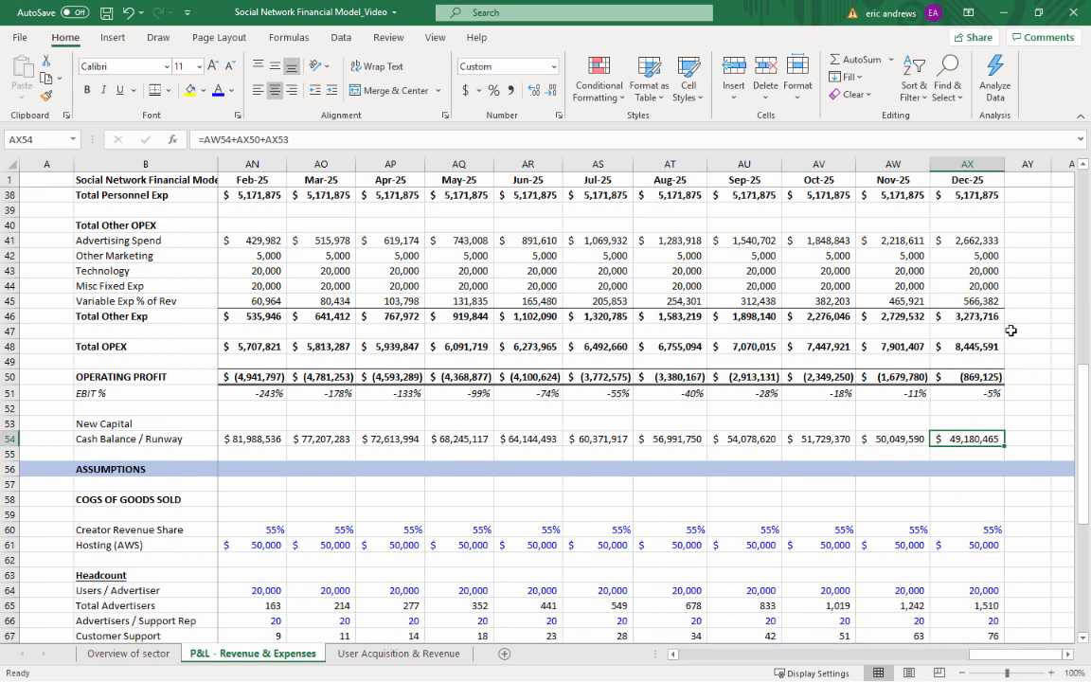
{"action": "scroll", "coordinate": [1011, 331], "scroll_direction": "down", "scroll_amount": 6}
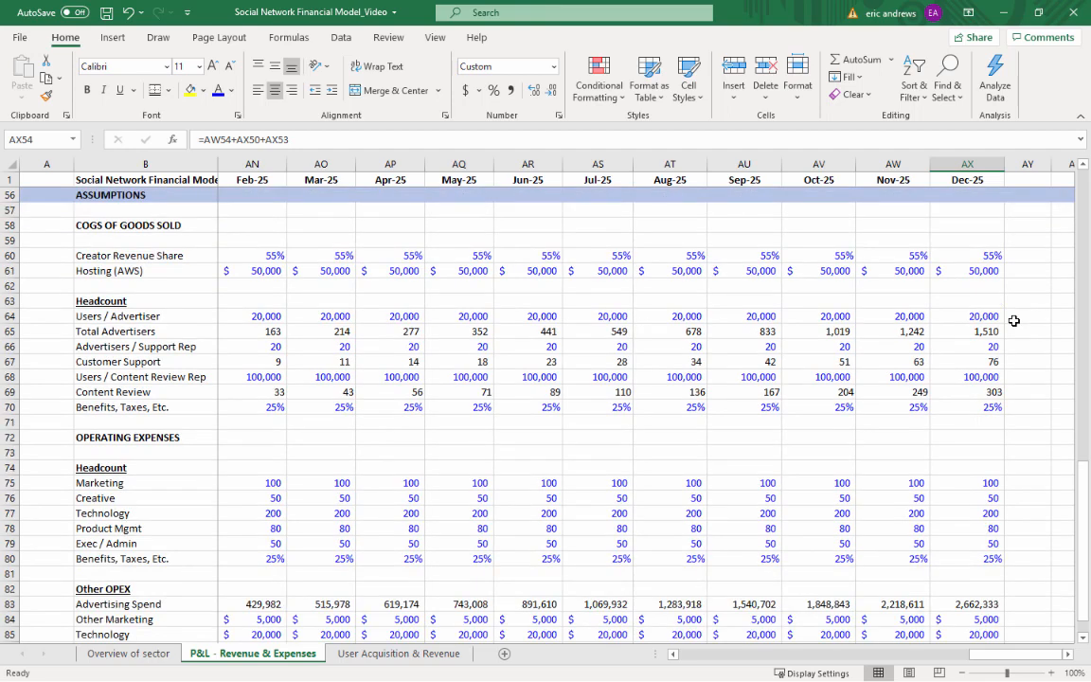
{"action": "scroll", "coordinate": [1013, 321], "scroll_direction": "down", "scroll_amount": 1}
{"action": "scroll", "coordinate": [1006, 321], "scroll_direction": "up", "scroll_amount": 4}
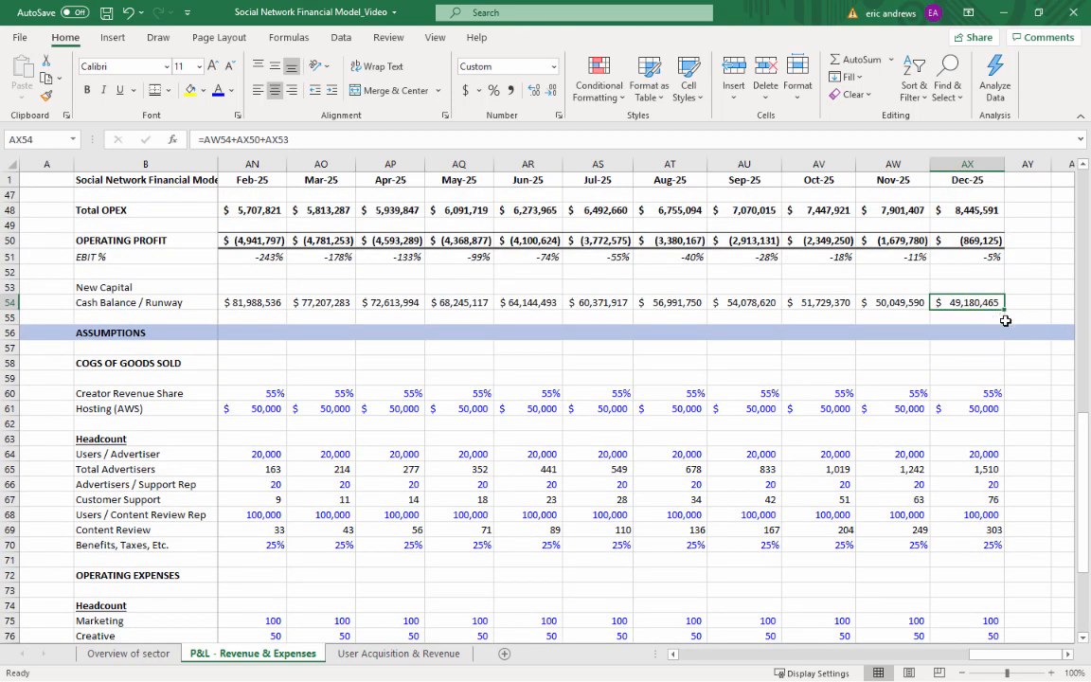
Return to the start of the P&L sheet at 80% zoom and look over the income statement from Jan-22 to May-23
{"action": "key", "text": "alt+Tab"}
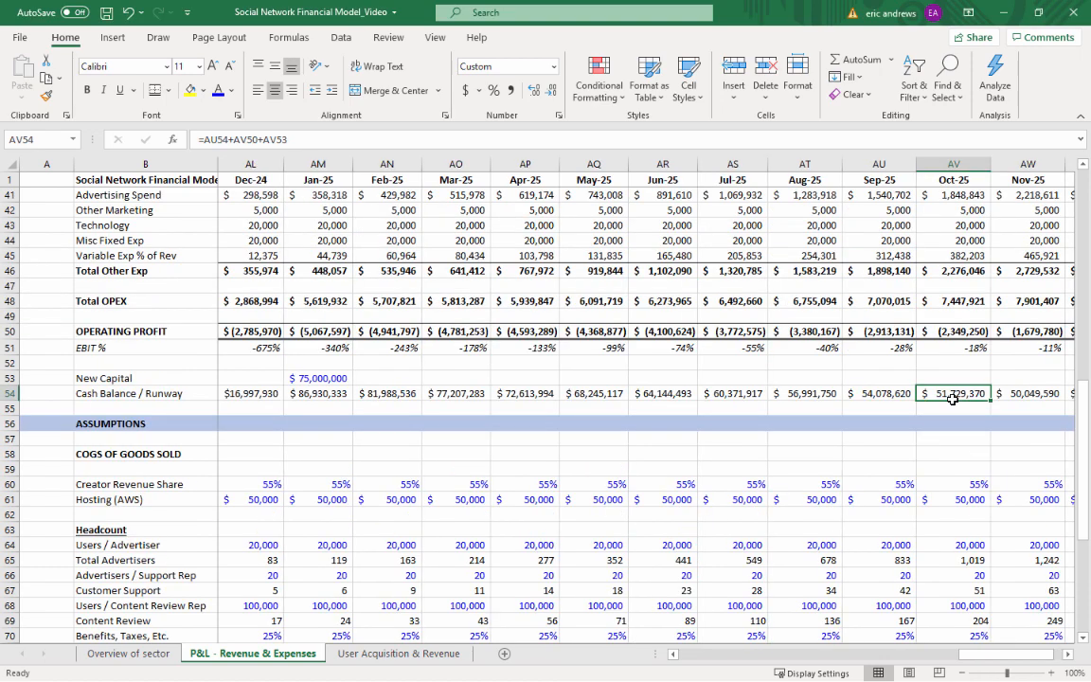
{"action": "key", "text": "ctrl+Home"}
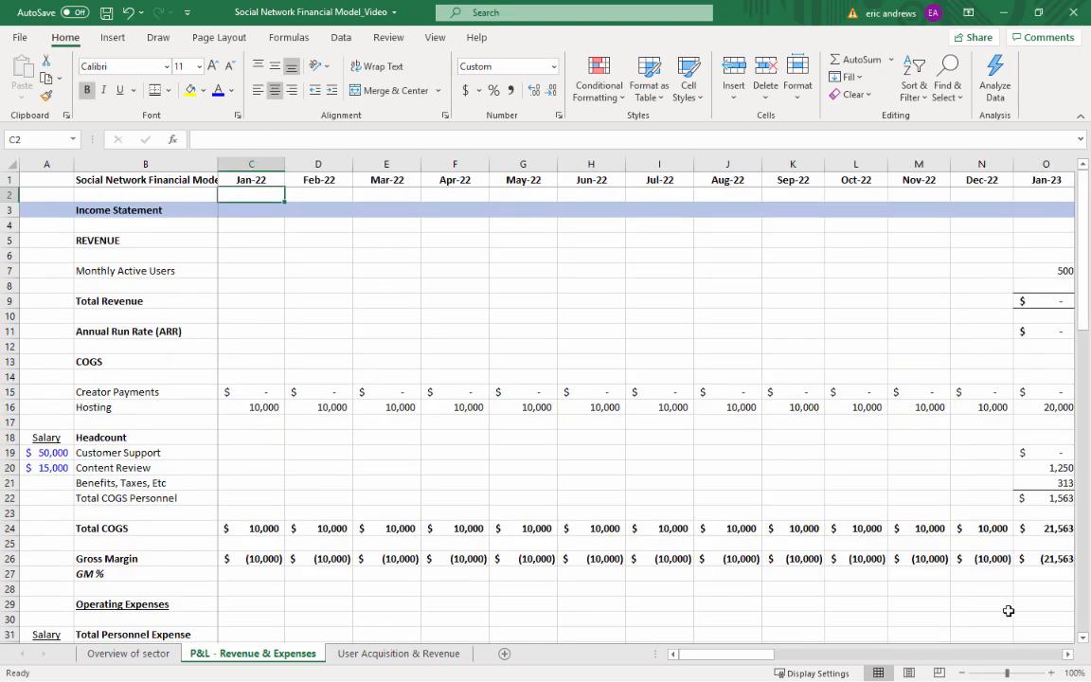
{"action": "left_click", "coordinate": [964, 674]}
{"action": "left_click", "coordinate": [837, 538]}
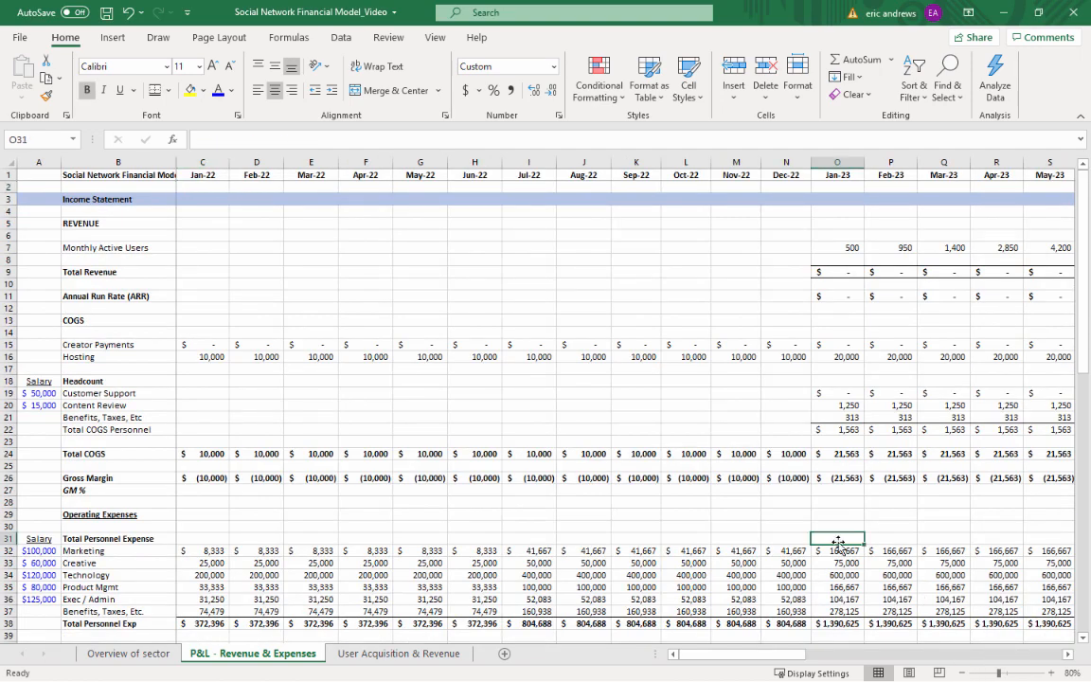
{"action": "scroll", "coordinate": [845, 538], "scroll_direction": "down", "scroll_amount": 5}
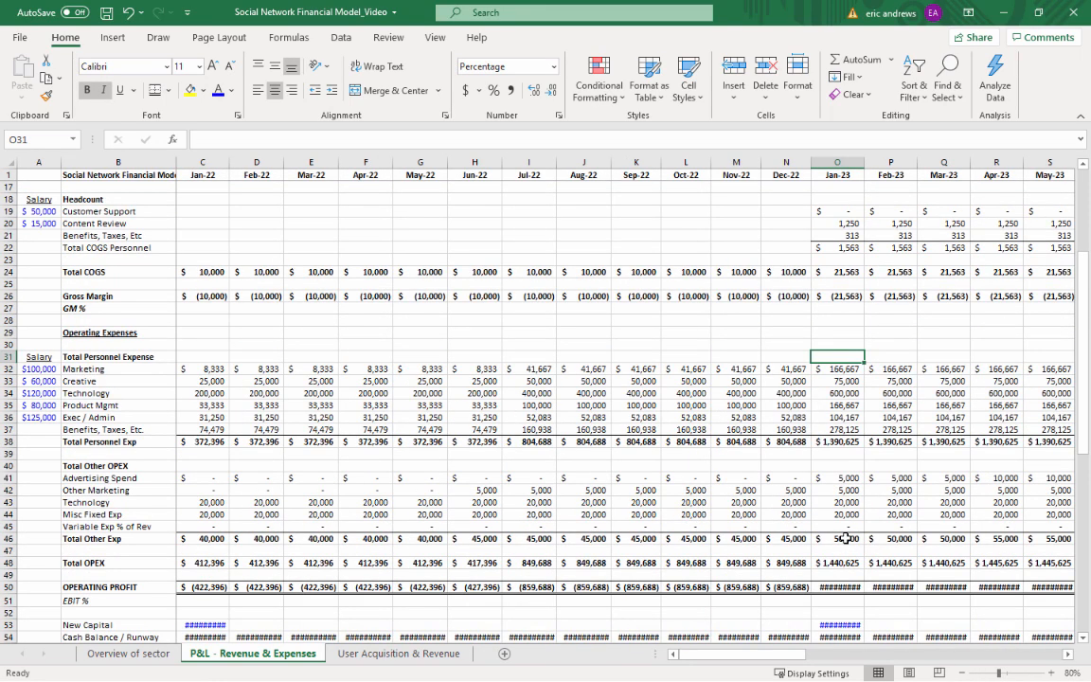
{"action": "scroll", "coordinate": [845, 538], "scroll_direction": "up", "scroll_amount": 5}
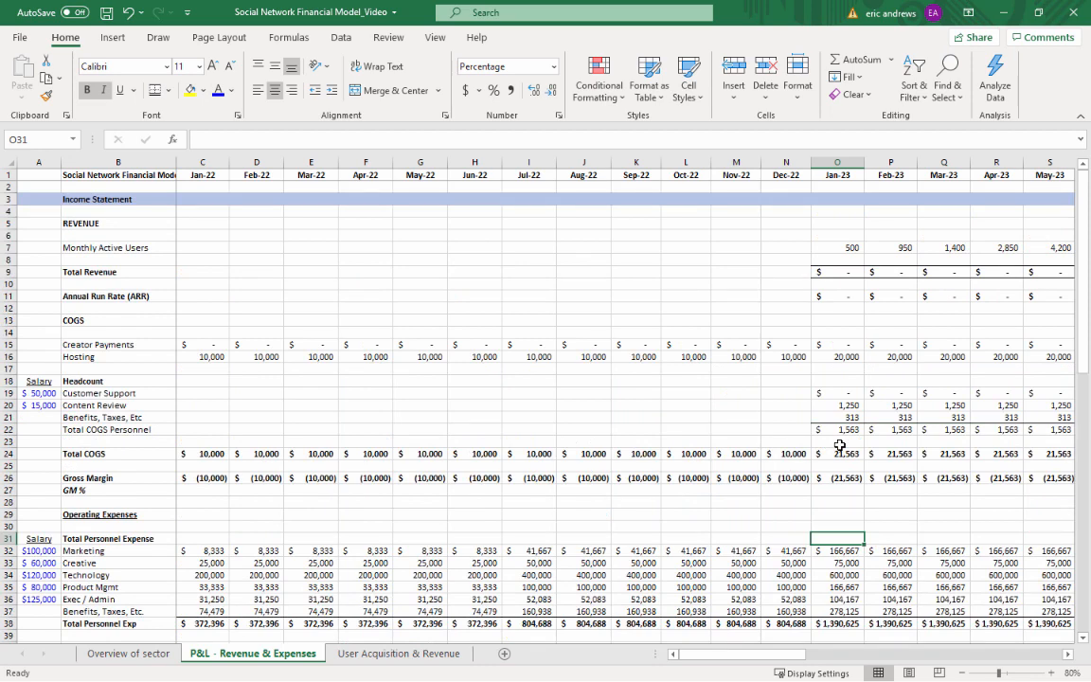